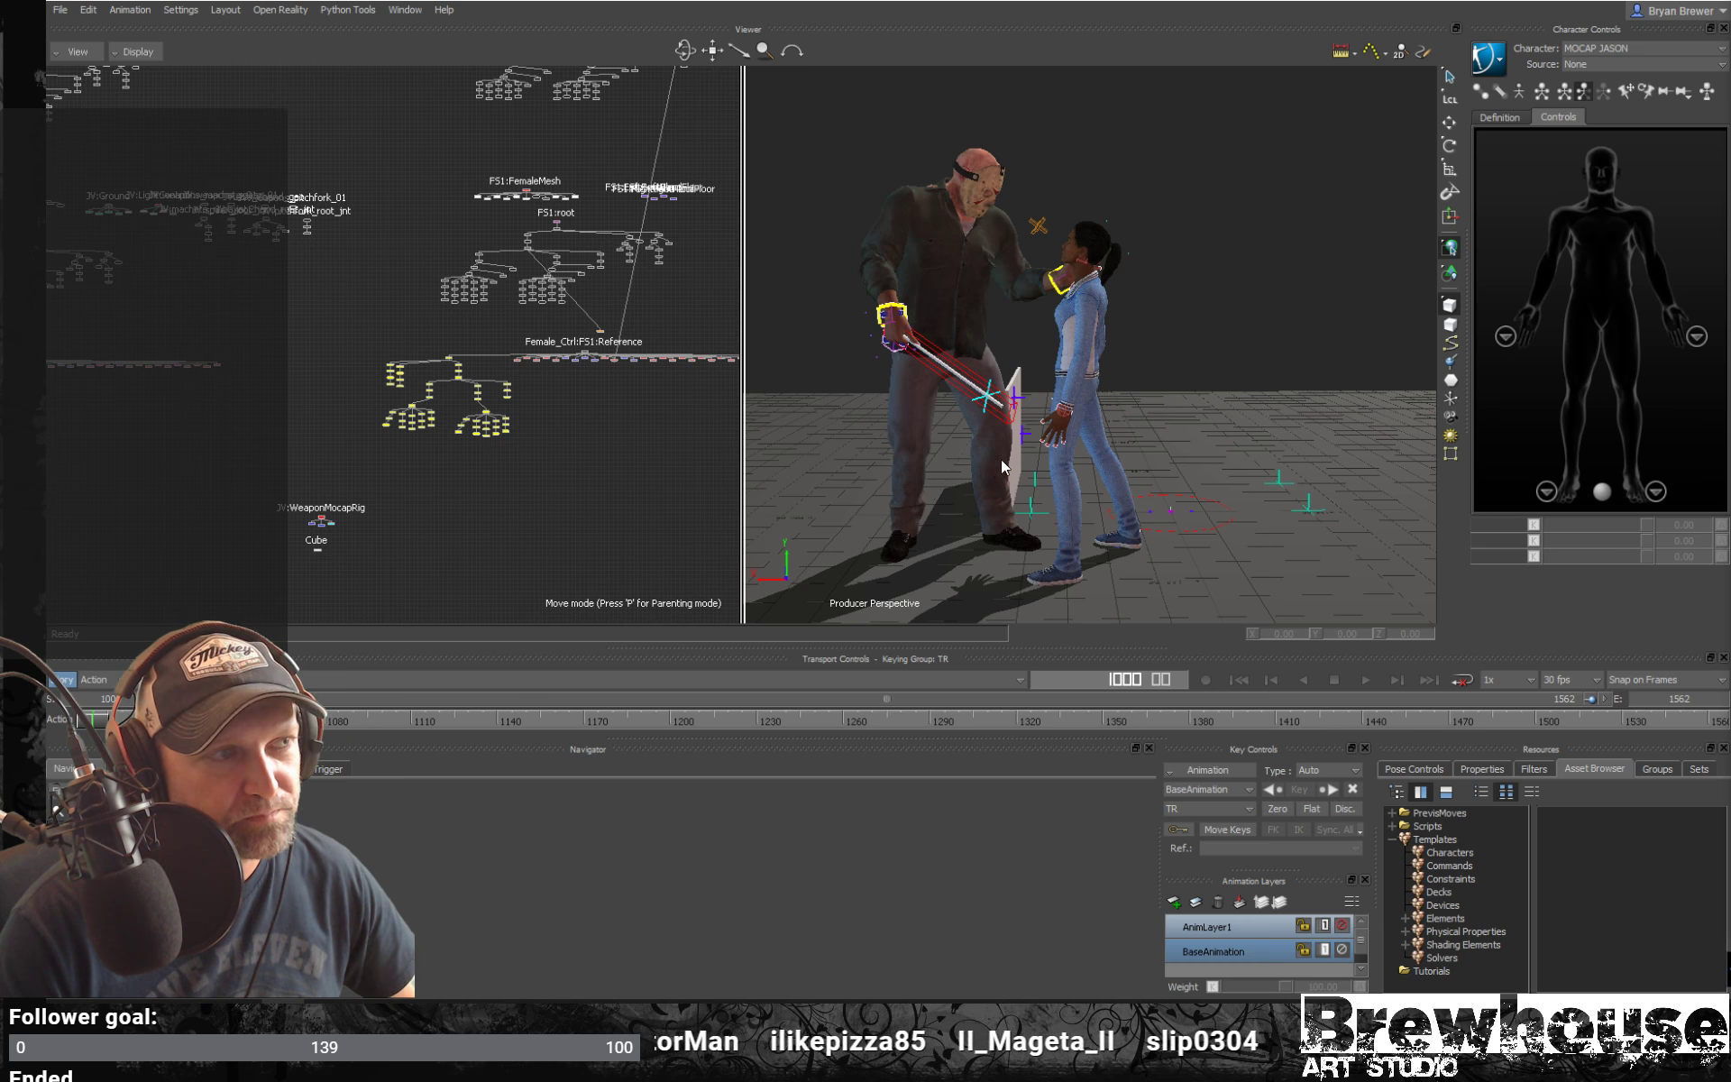
Play the attack animation and examine both characters from different camera angles
middle_drag(1010, 483, 1176, 437)
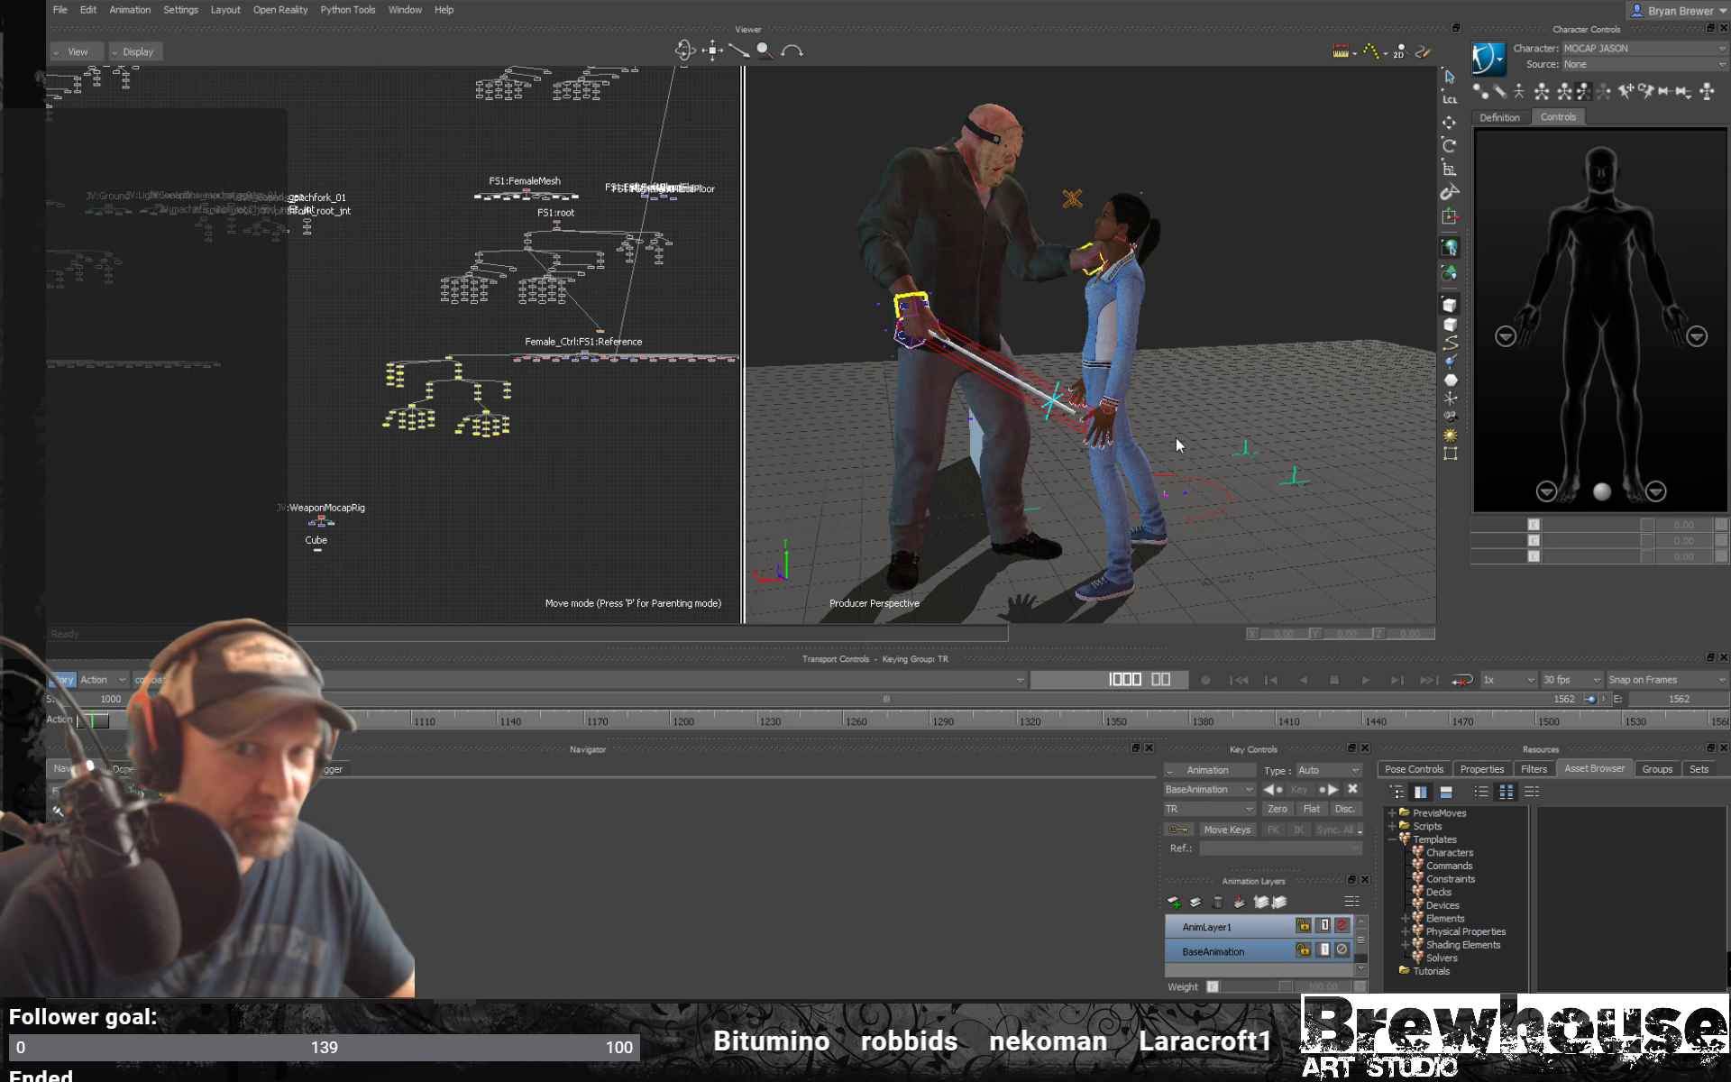
ctrl+shift+drag(948, 528, 1123, 473)
key(space)
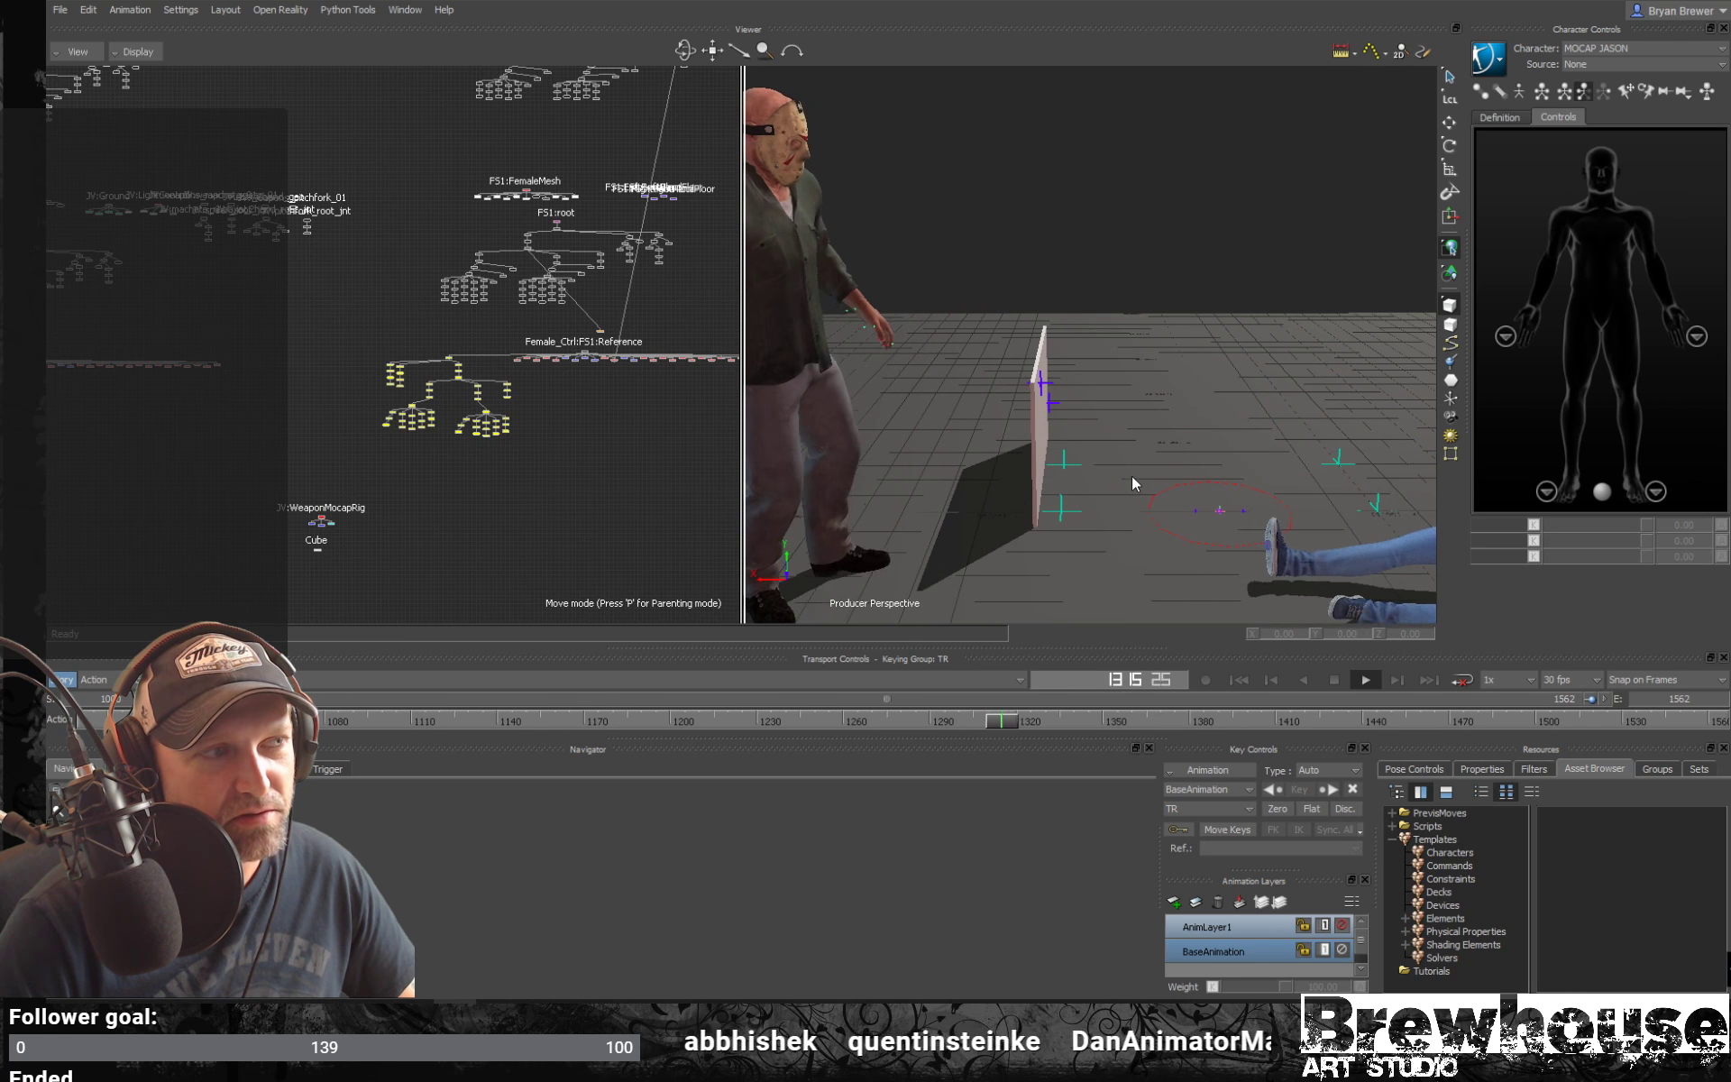
shift+drag(1059, 471, 1156, 488)
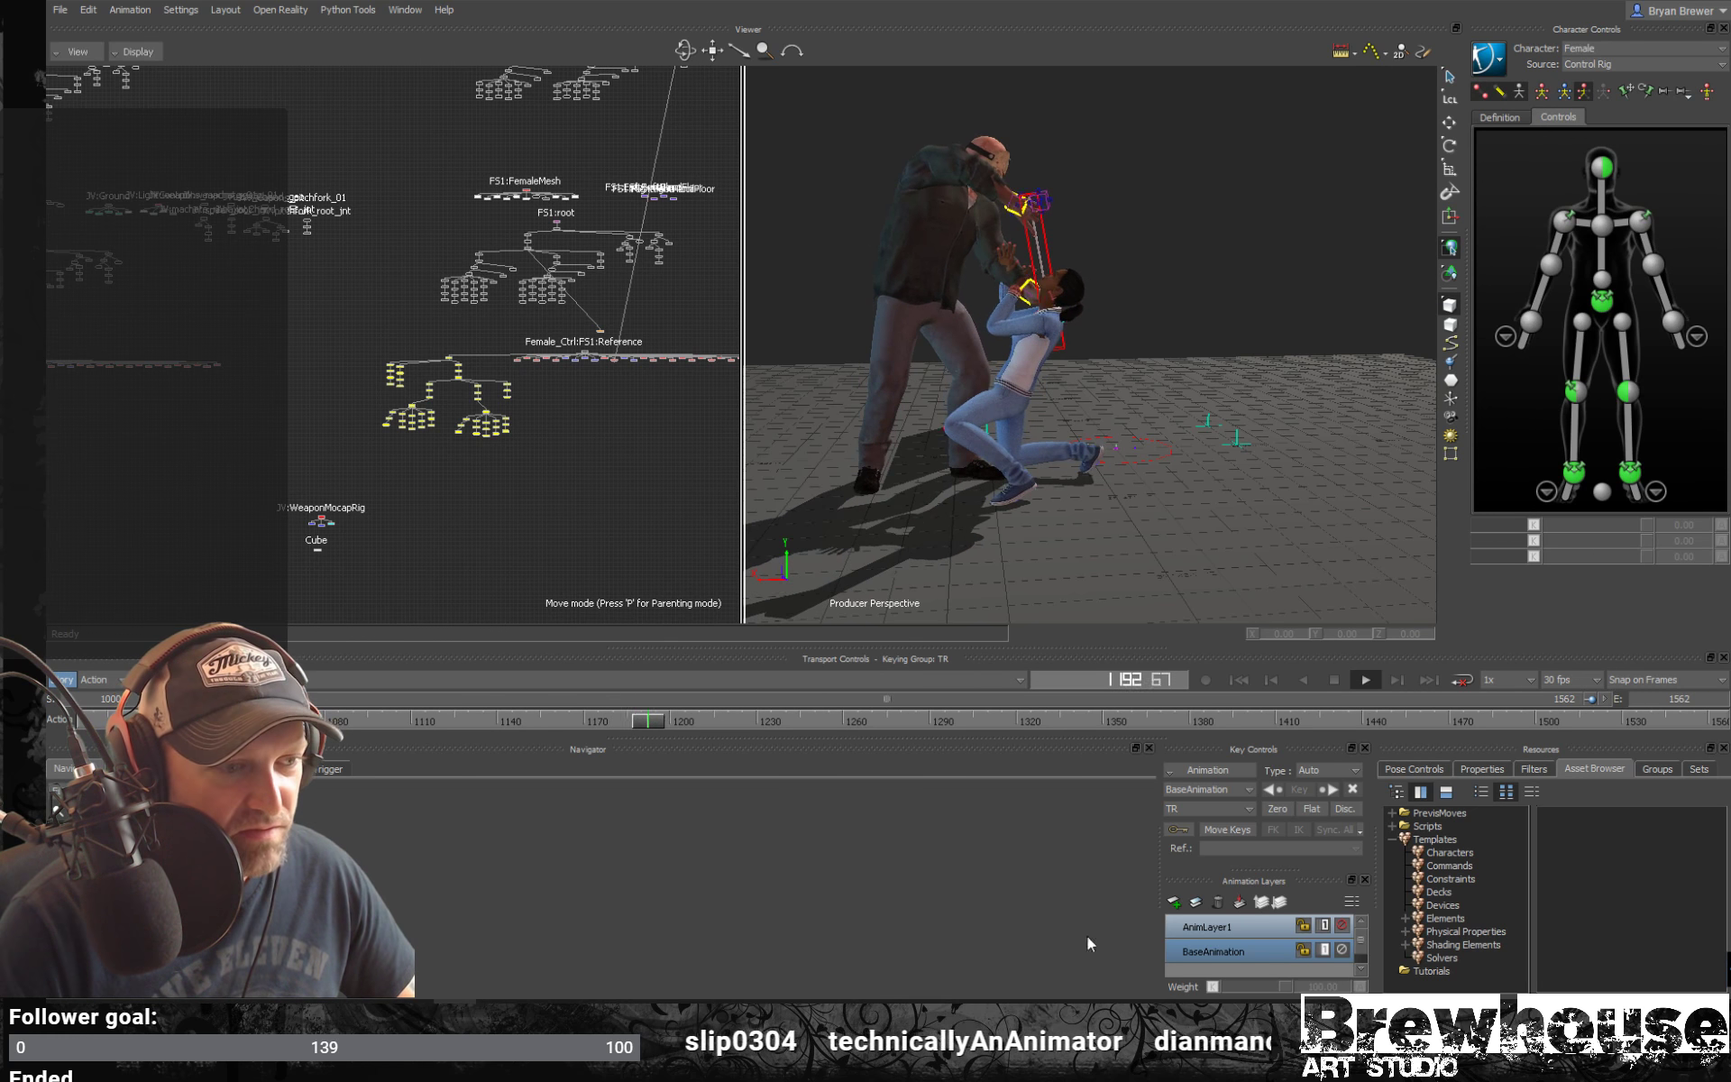
Make AnimLayer1 the active layer and inspect the hips and right knee effector keys on the Female control rig
click(1208, 926)
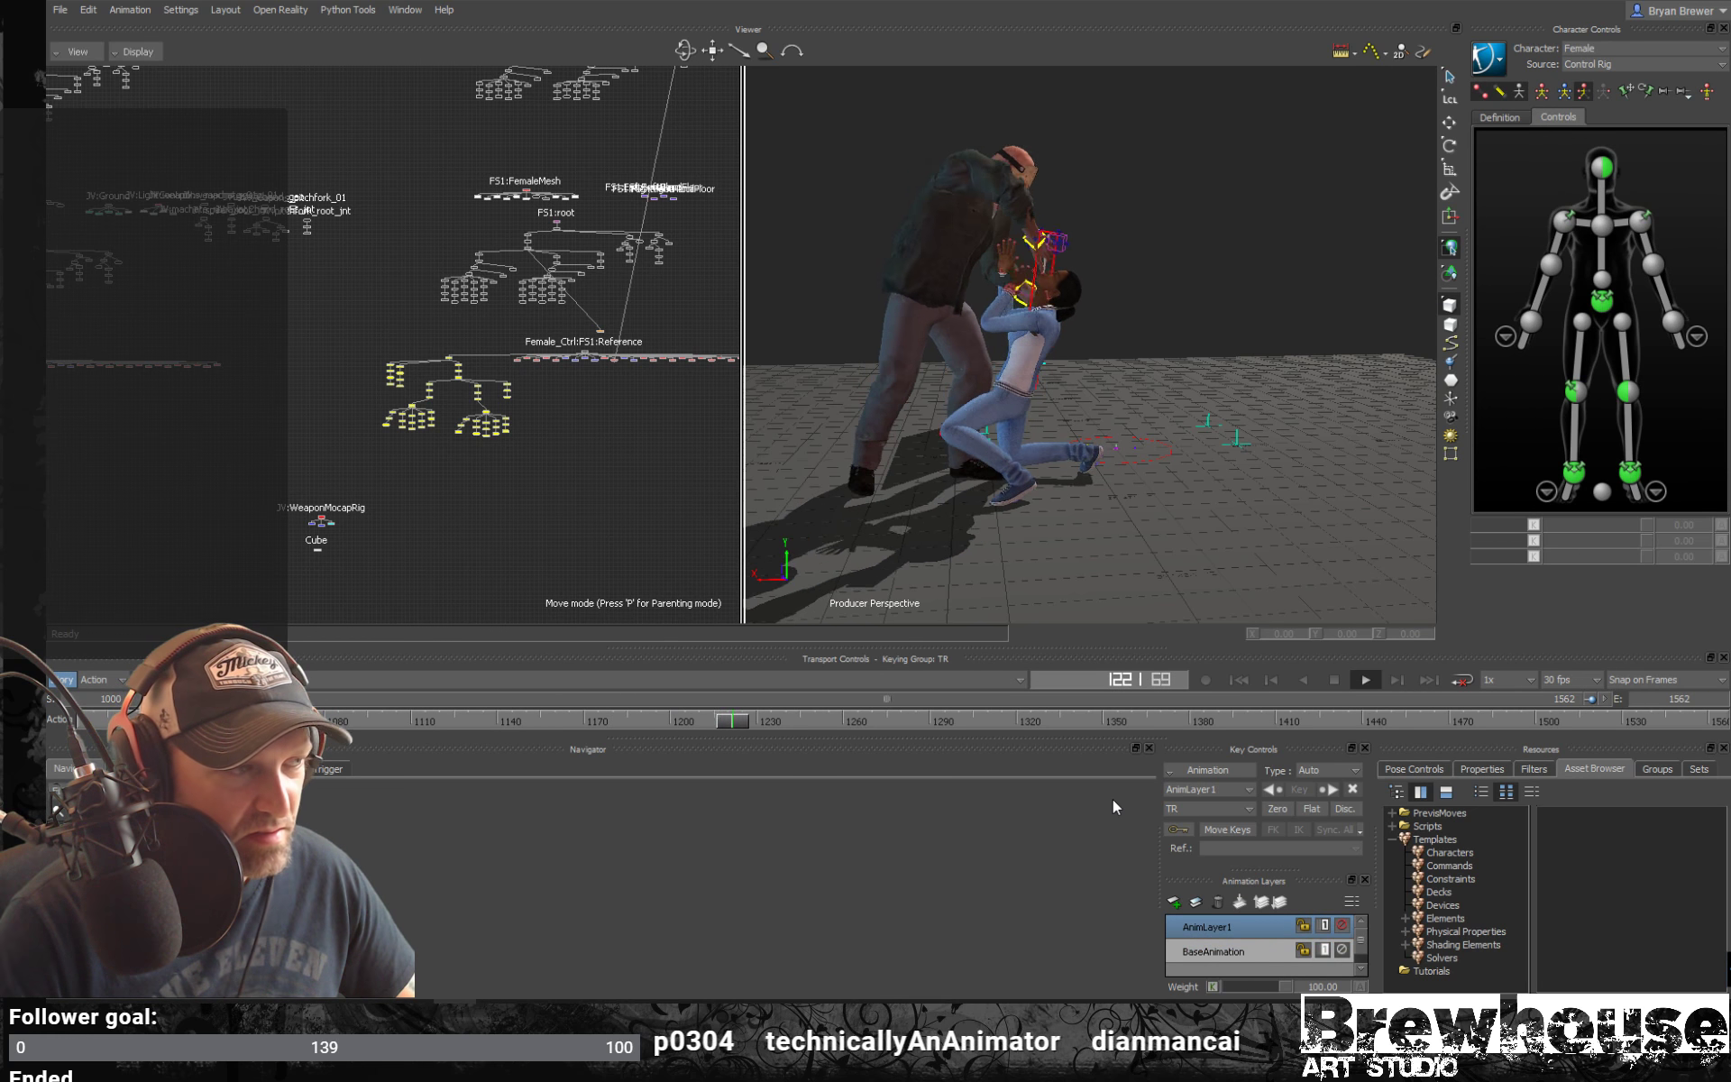
click(1591, 303)
click(961, 724)
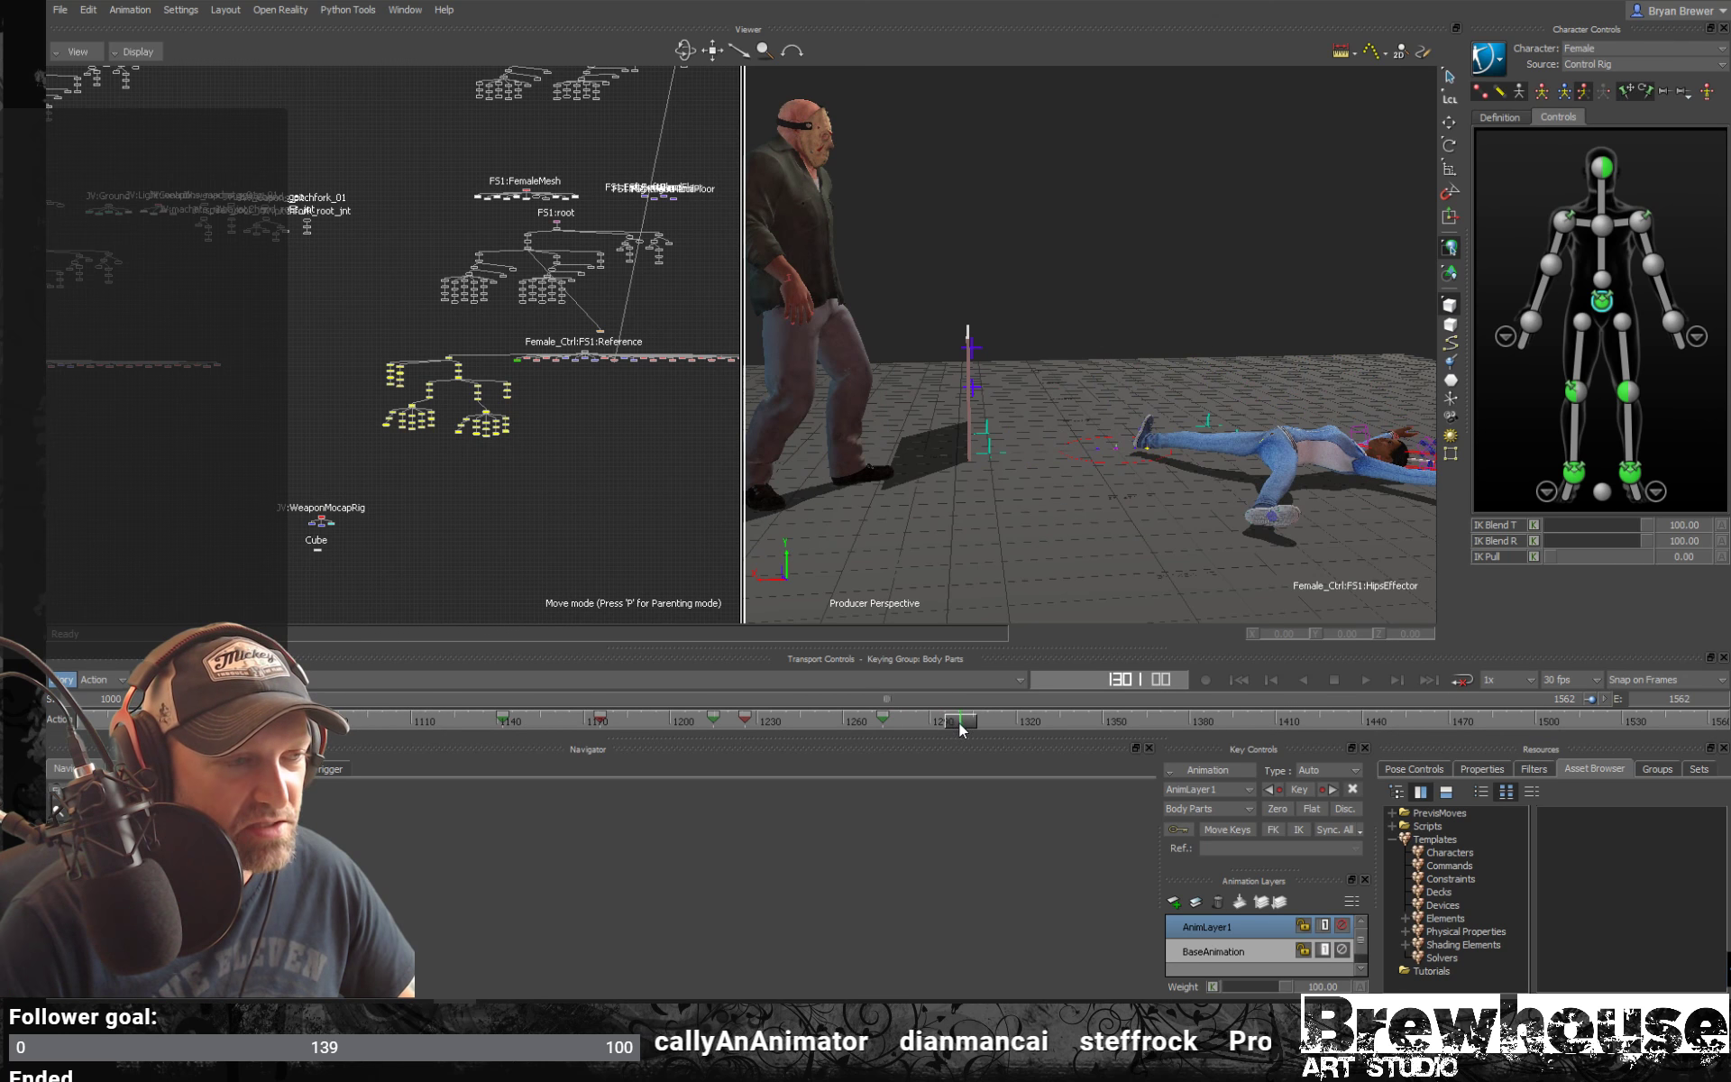
drag(961, 729, 565, 722)
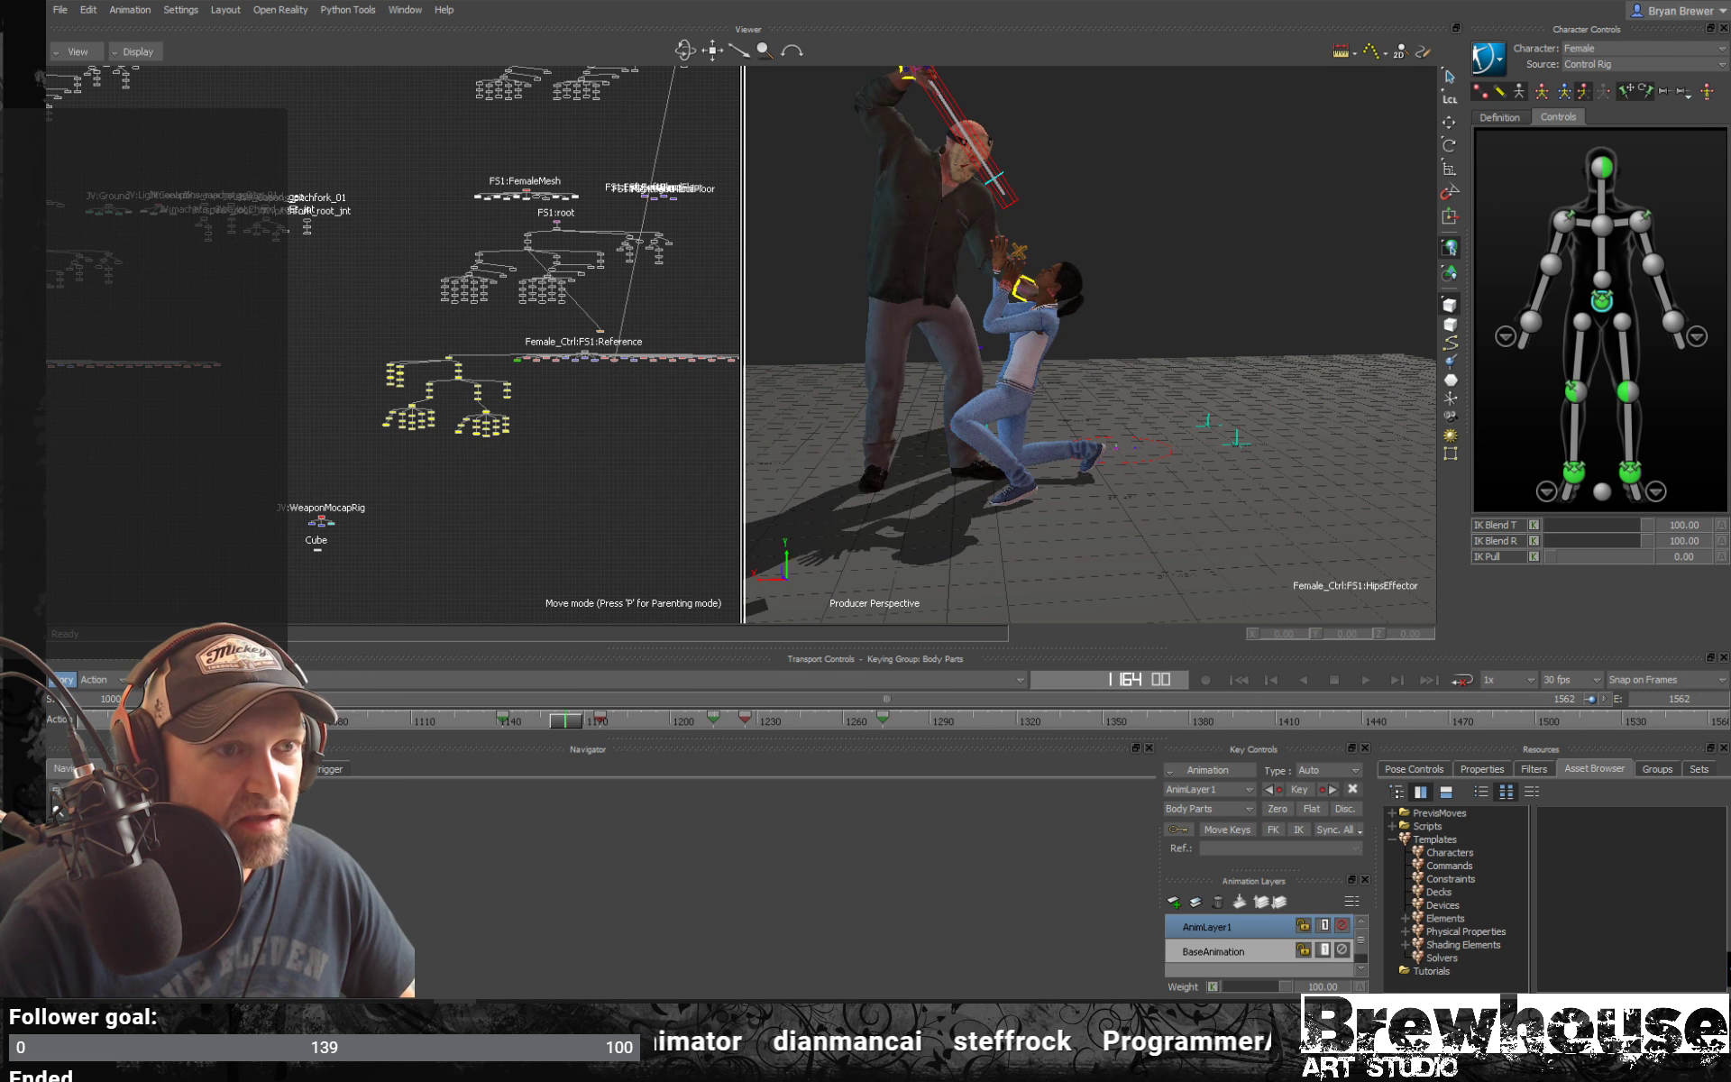
click(1575, 392)
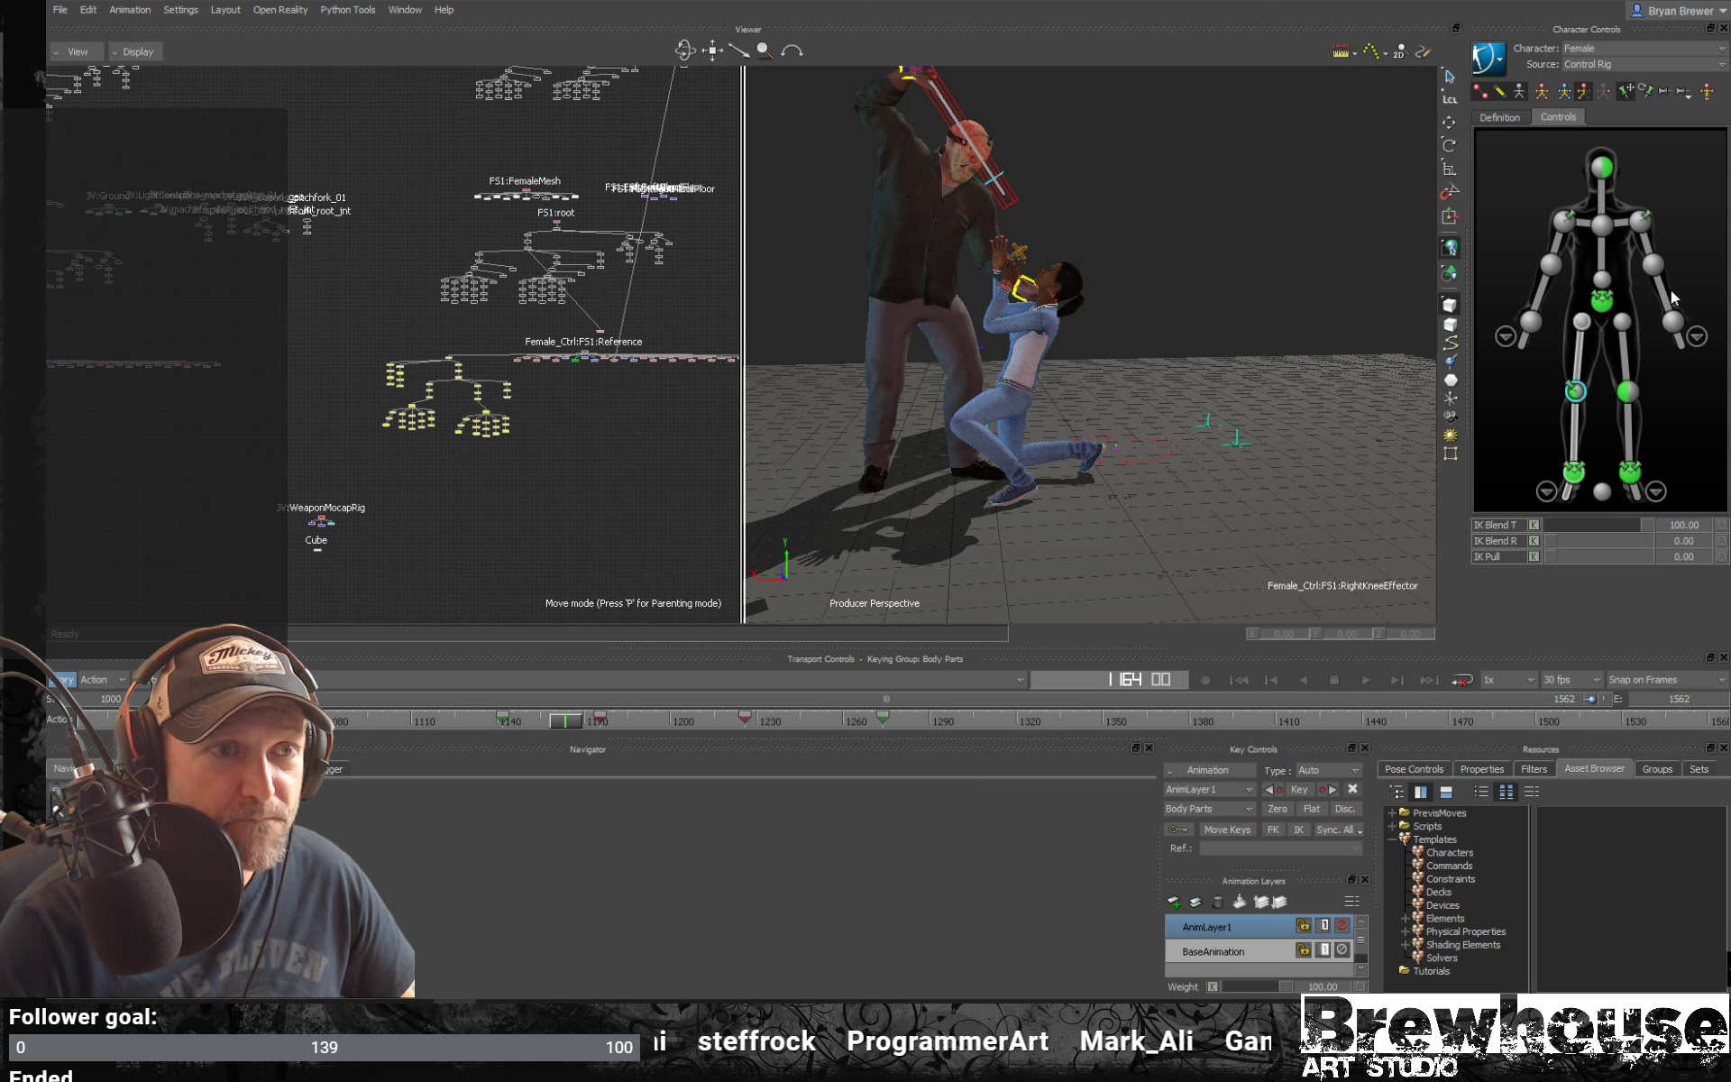
click(1603, 304)
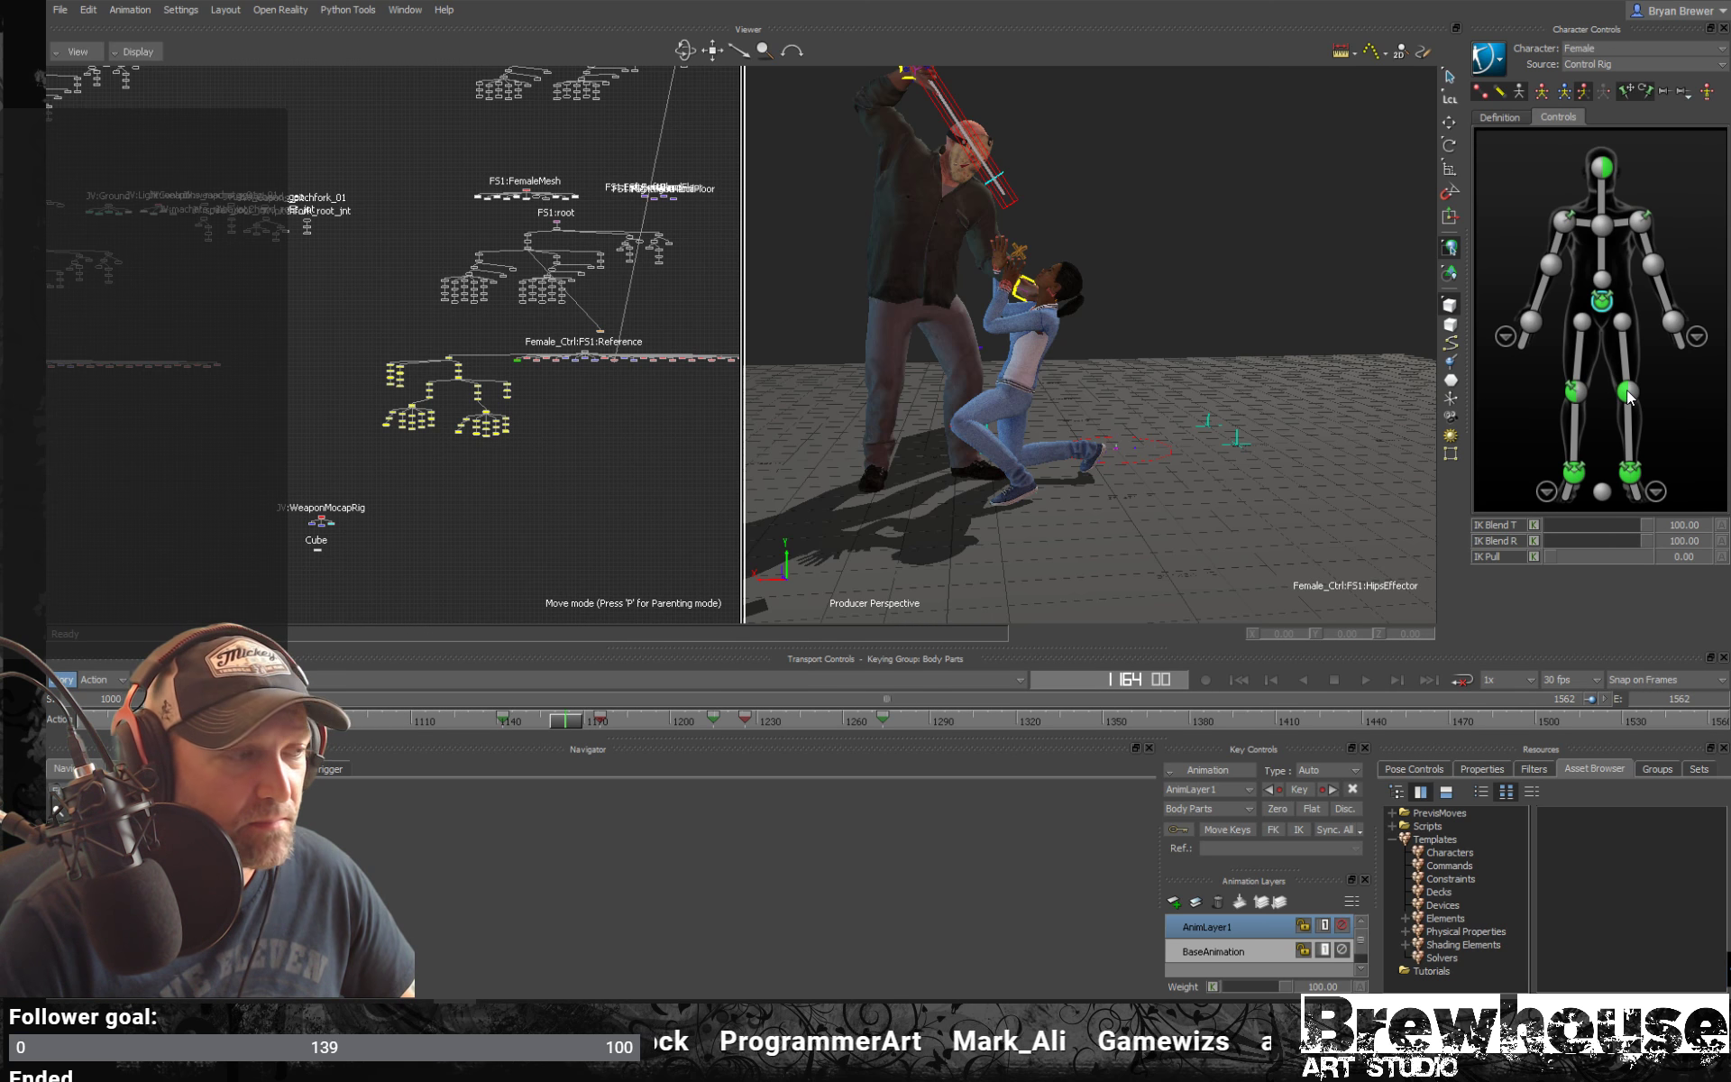
click(1614, 442)
click(1574, 389)
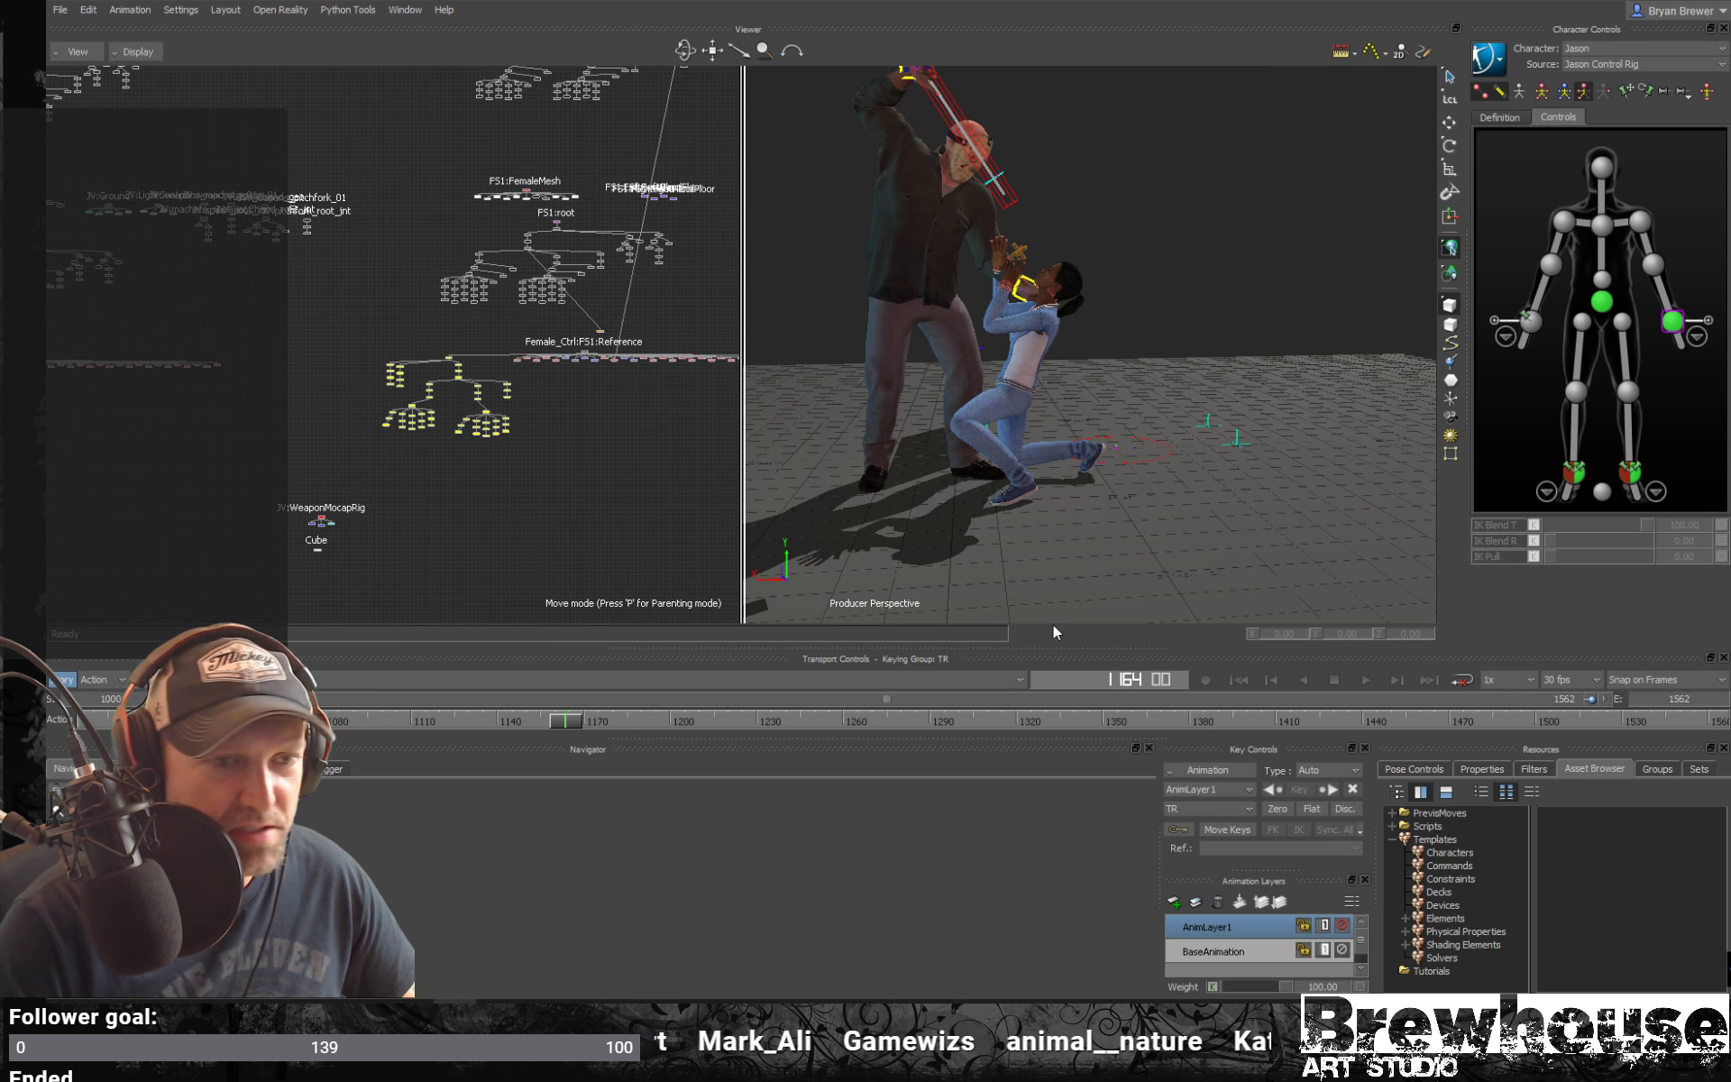
Reveal the auxiliary effectors at both wrists of Jason's control rig, select its hips effector and set keying to Full Body
ctrl+shift+drag(1130, 496, 1210, 458)
click(1499, 325)
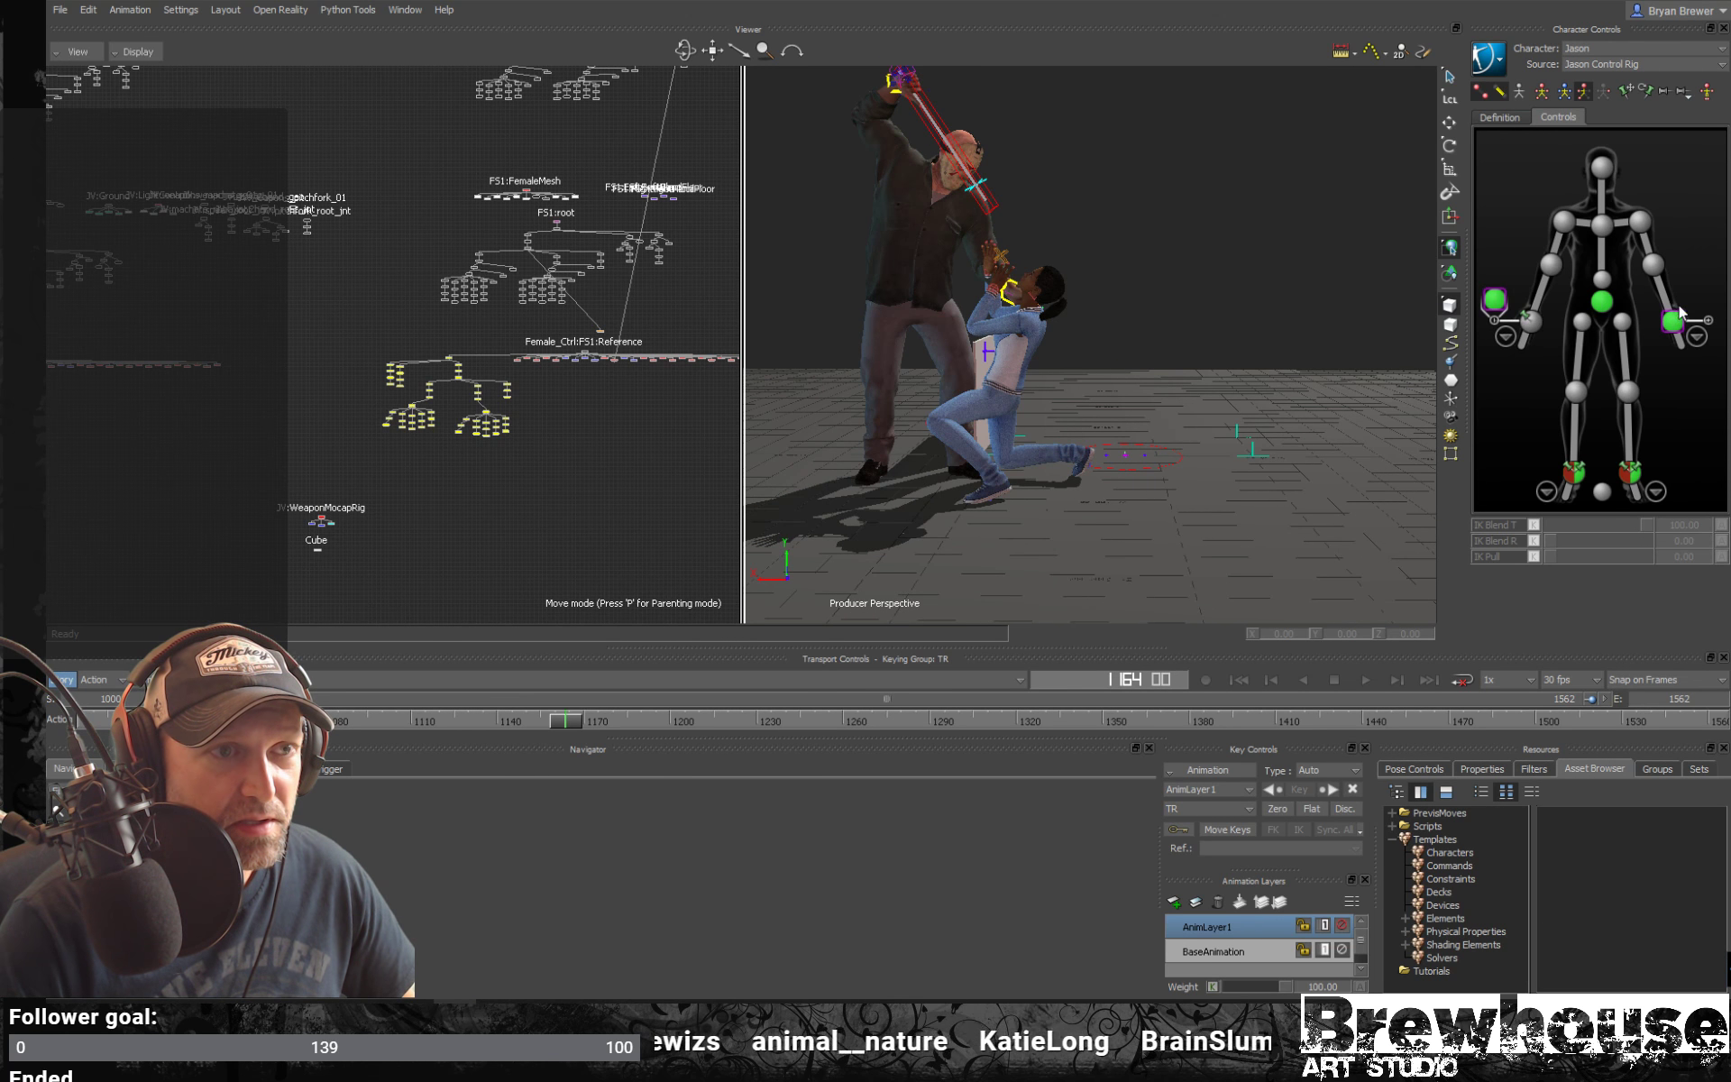
click(1705, 327)
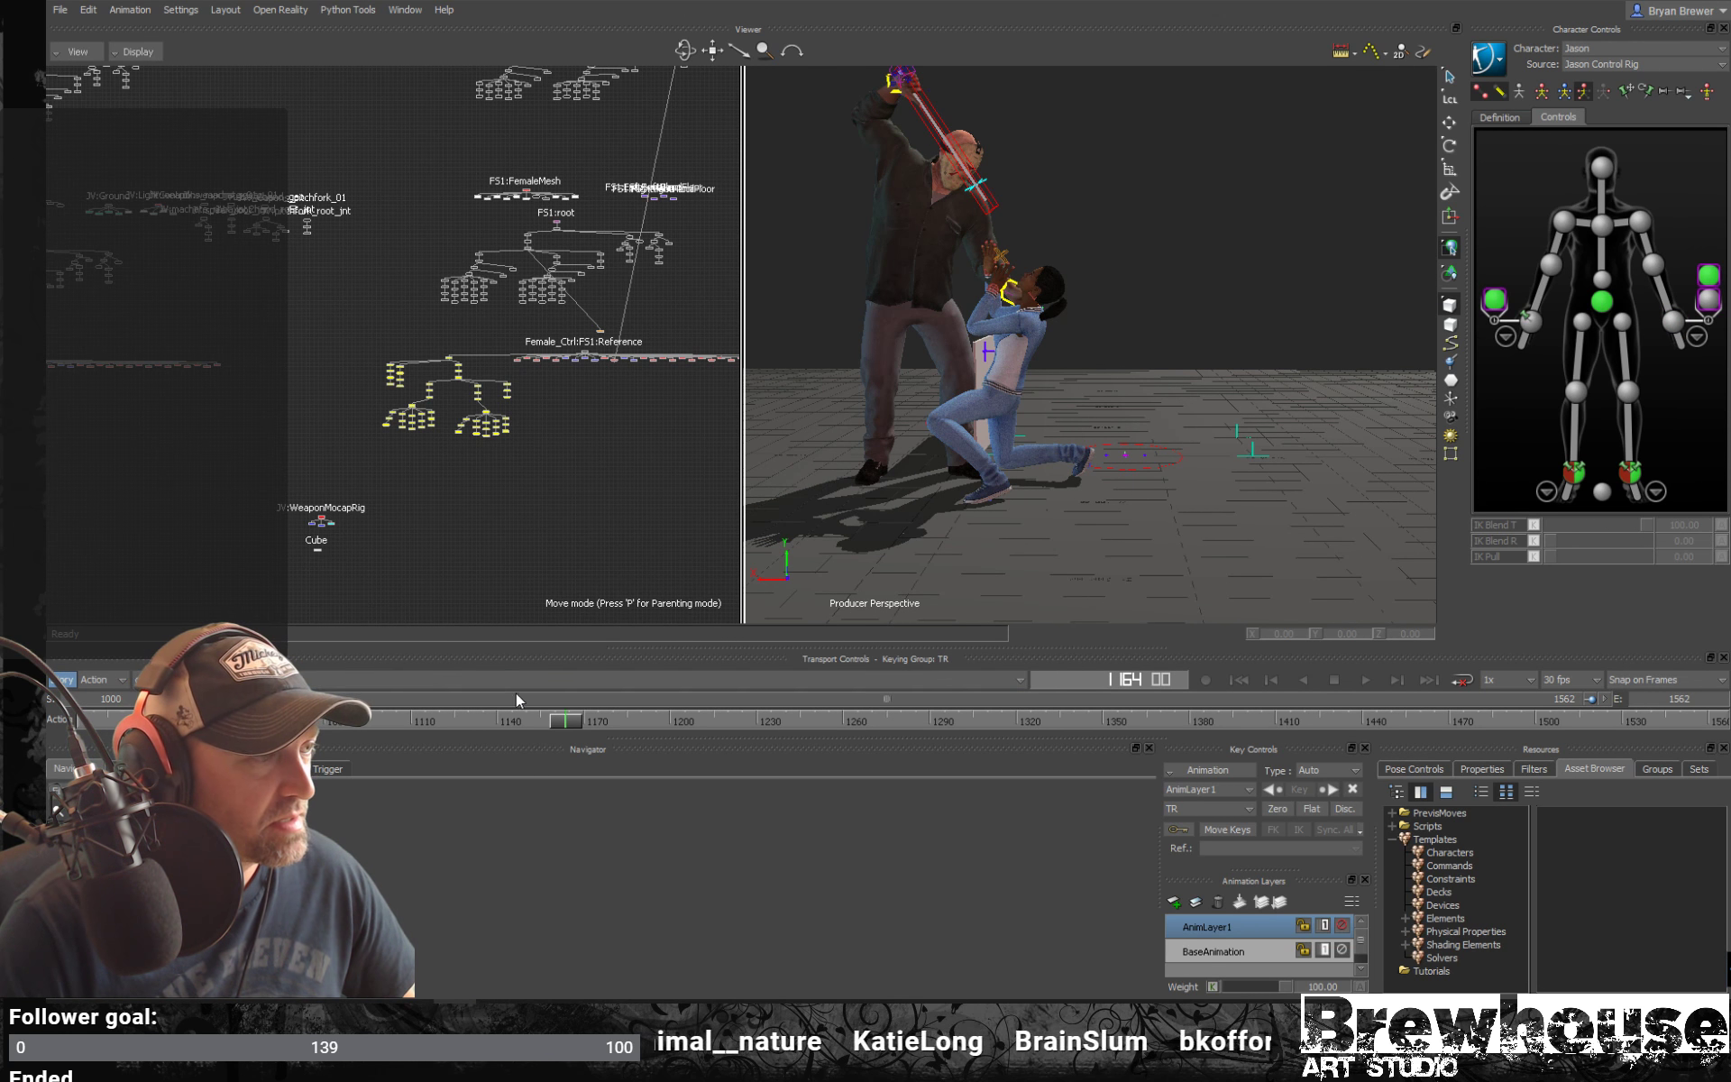
click(1600, 293)
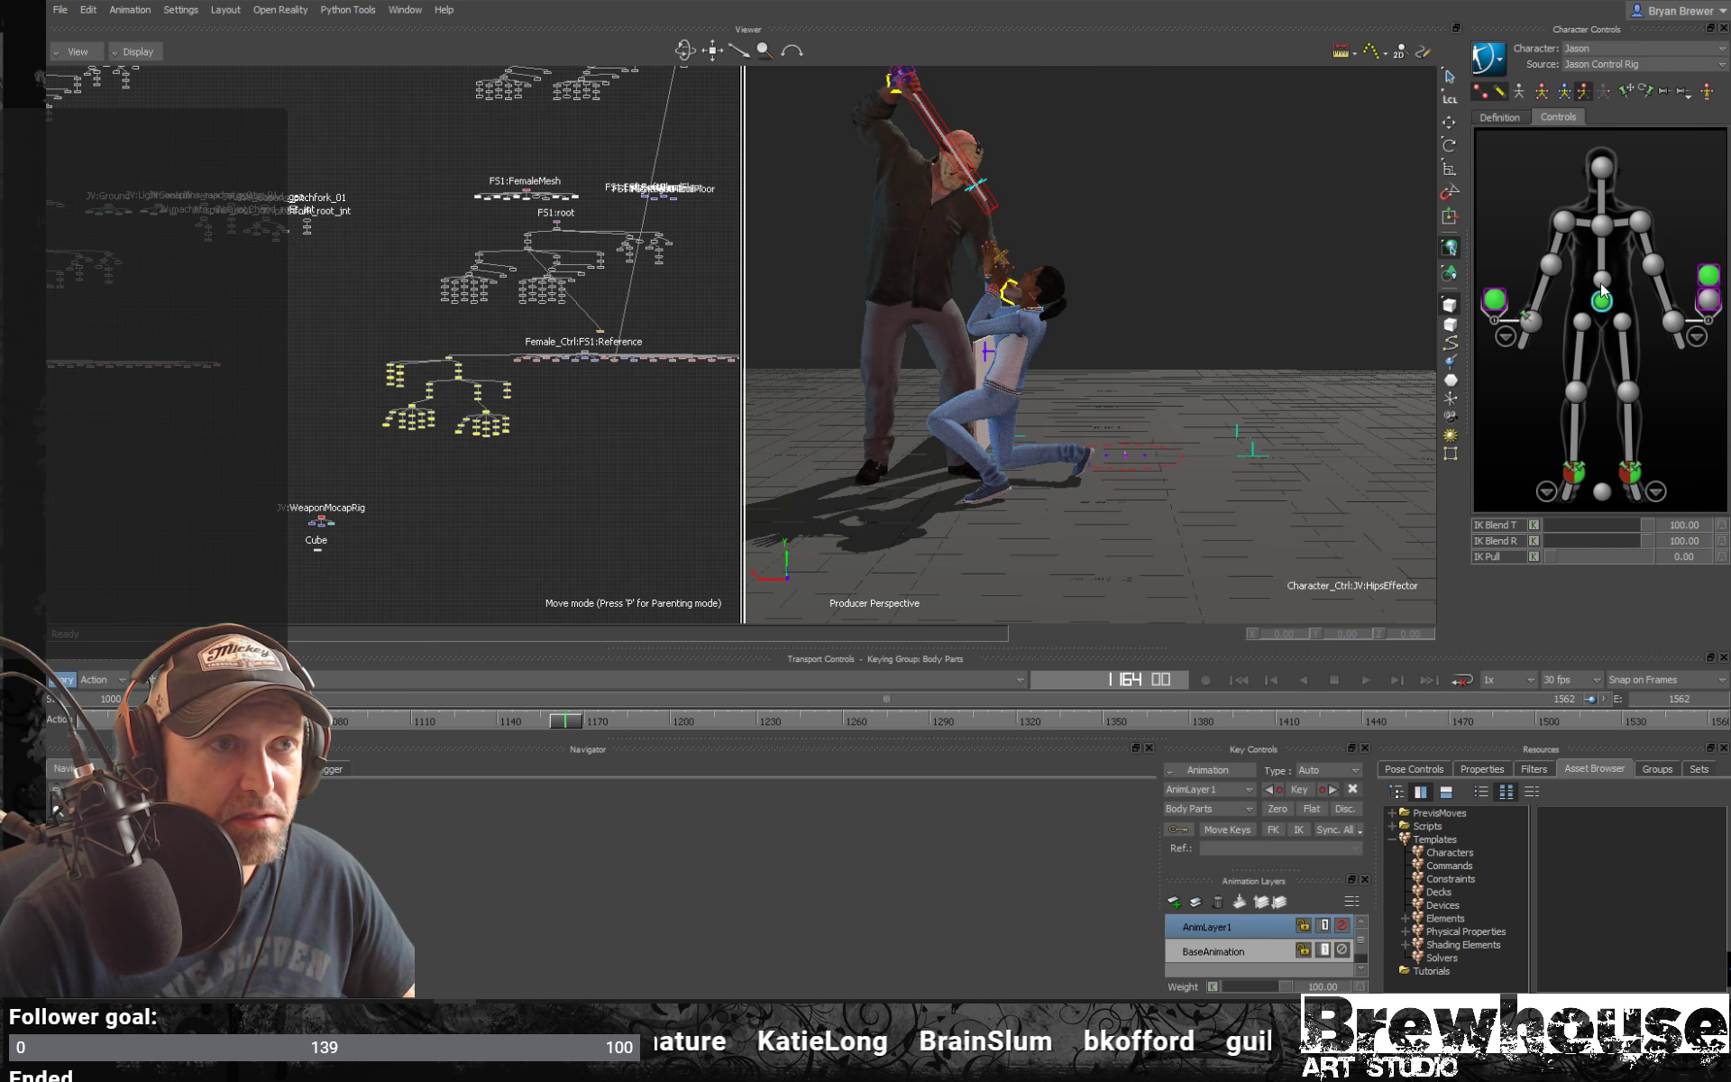
click(1541, 91)
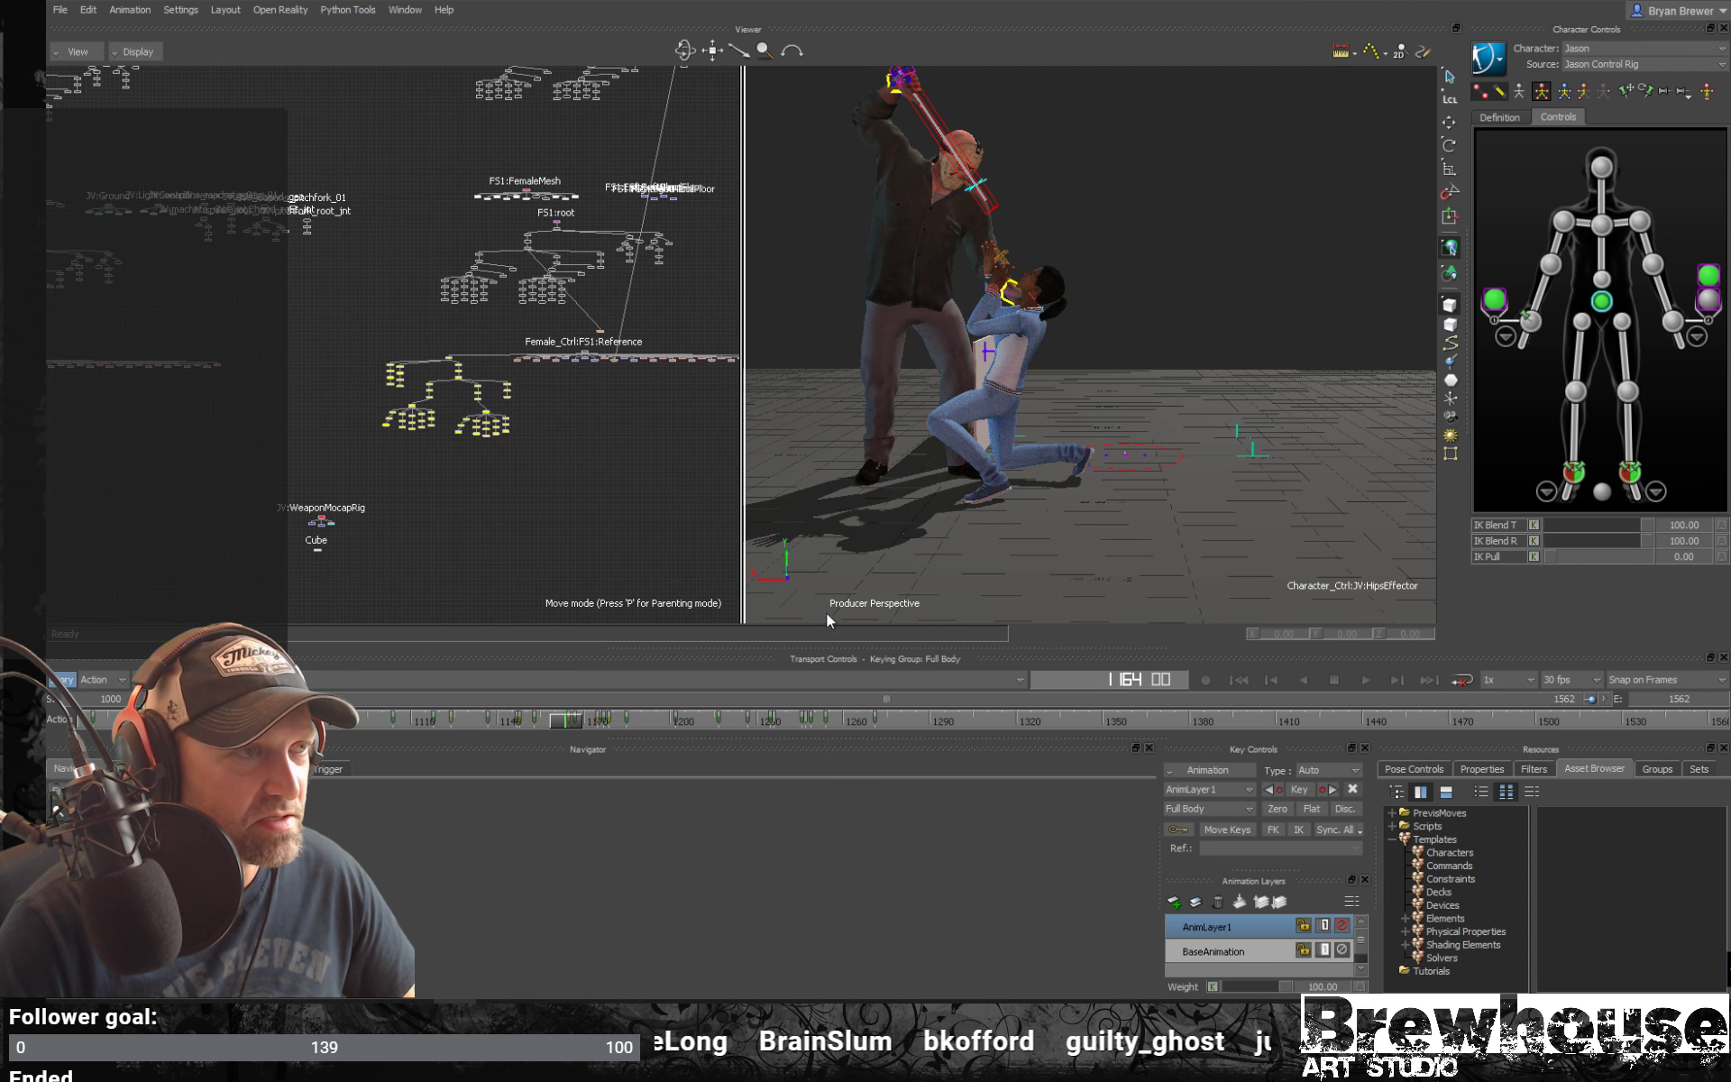
Play the scene through and examine the female's pose on the ground and Jason's standing pose near the end
key(space)
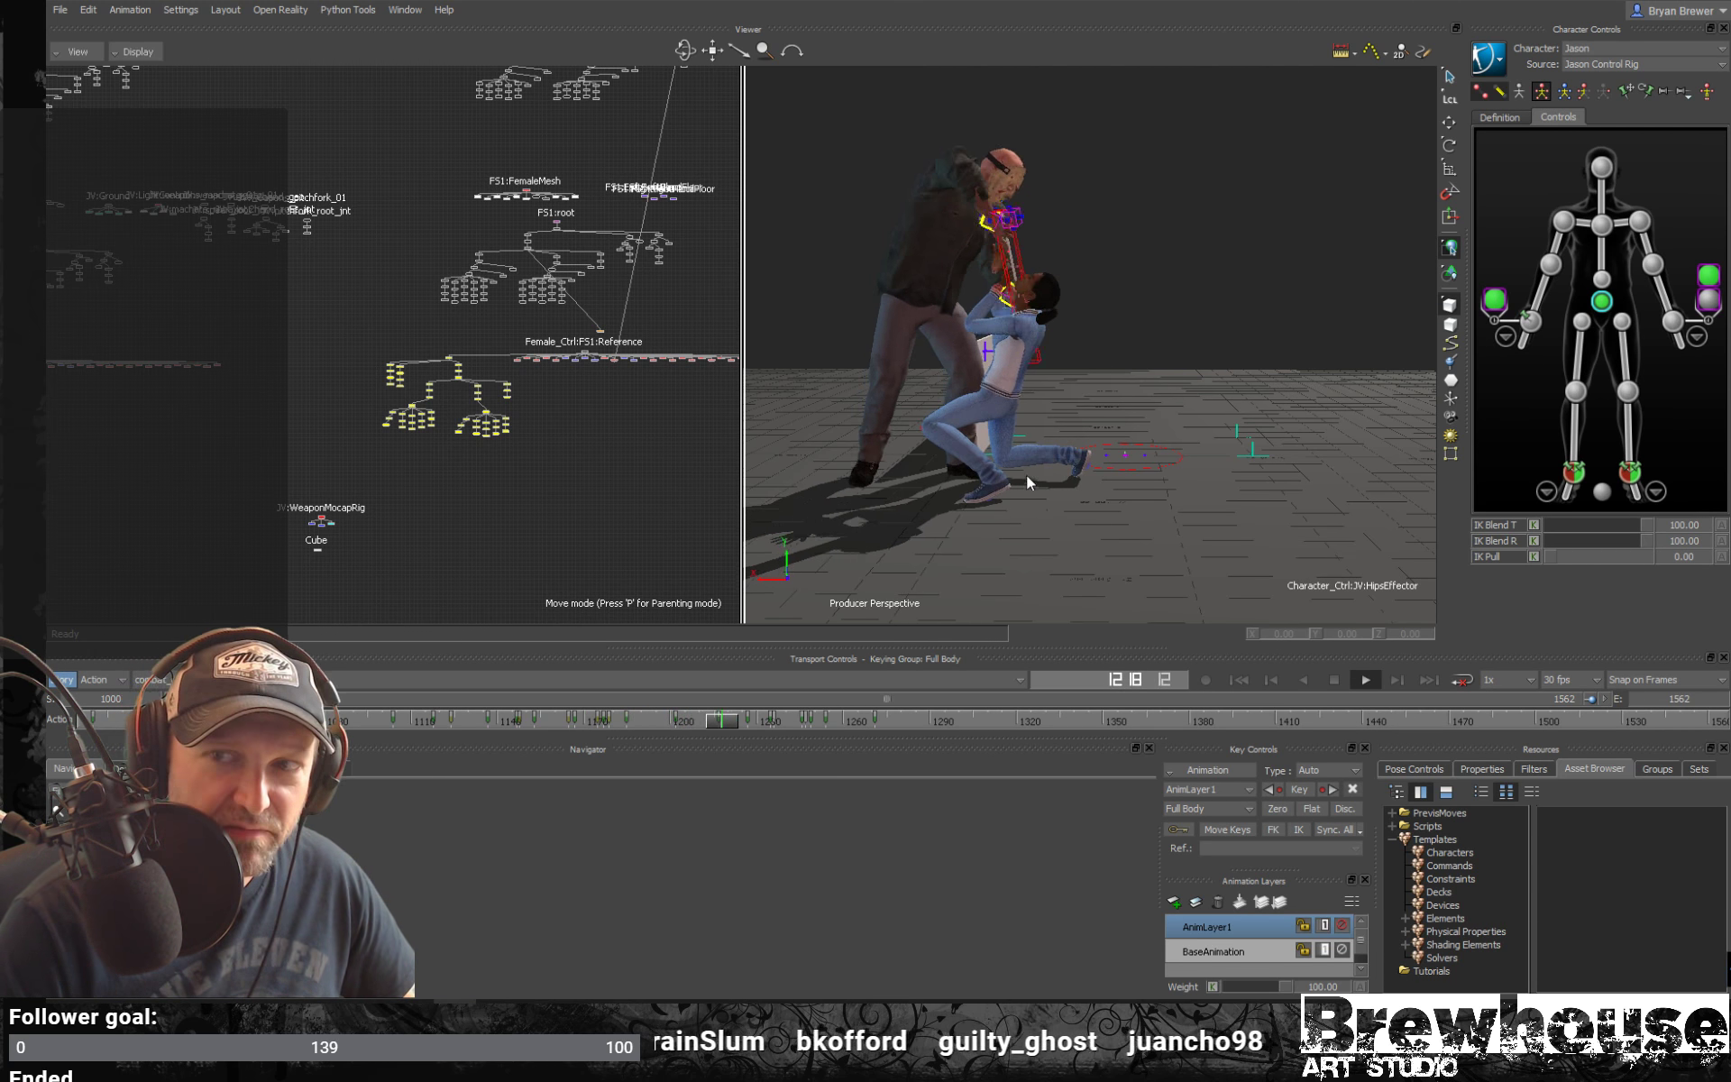
ctrl+shift+drag(1004, 471, 1322, 418)
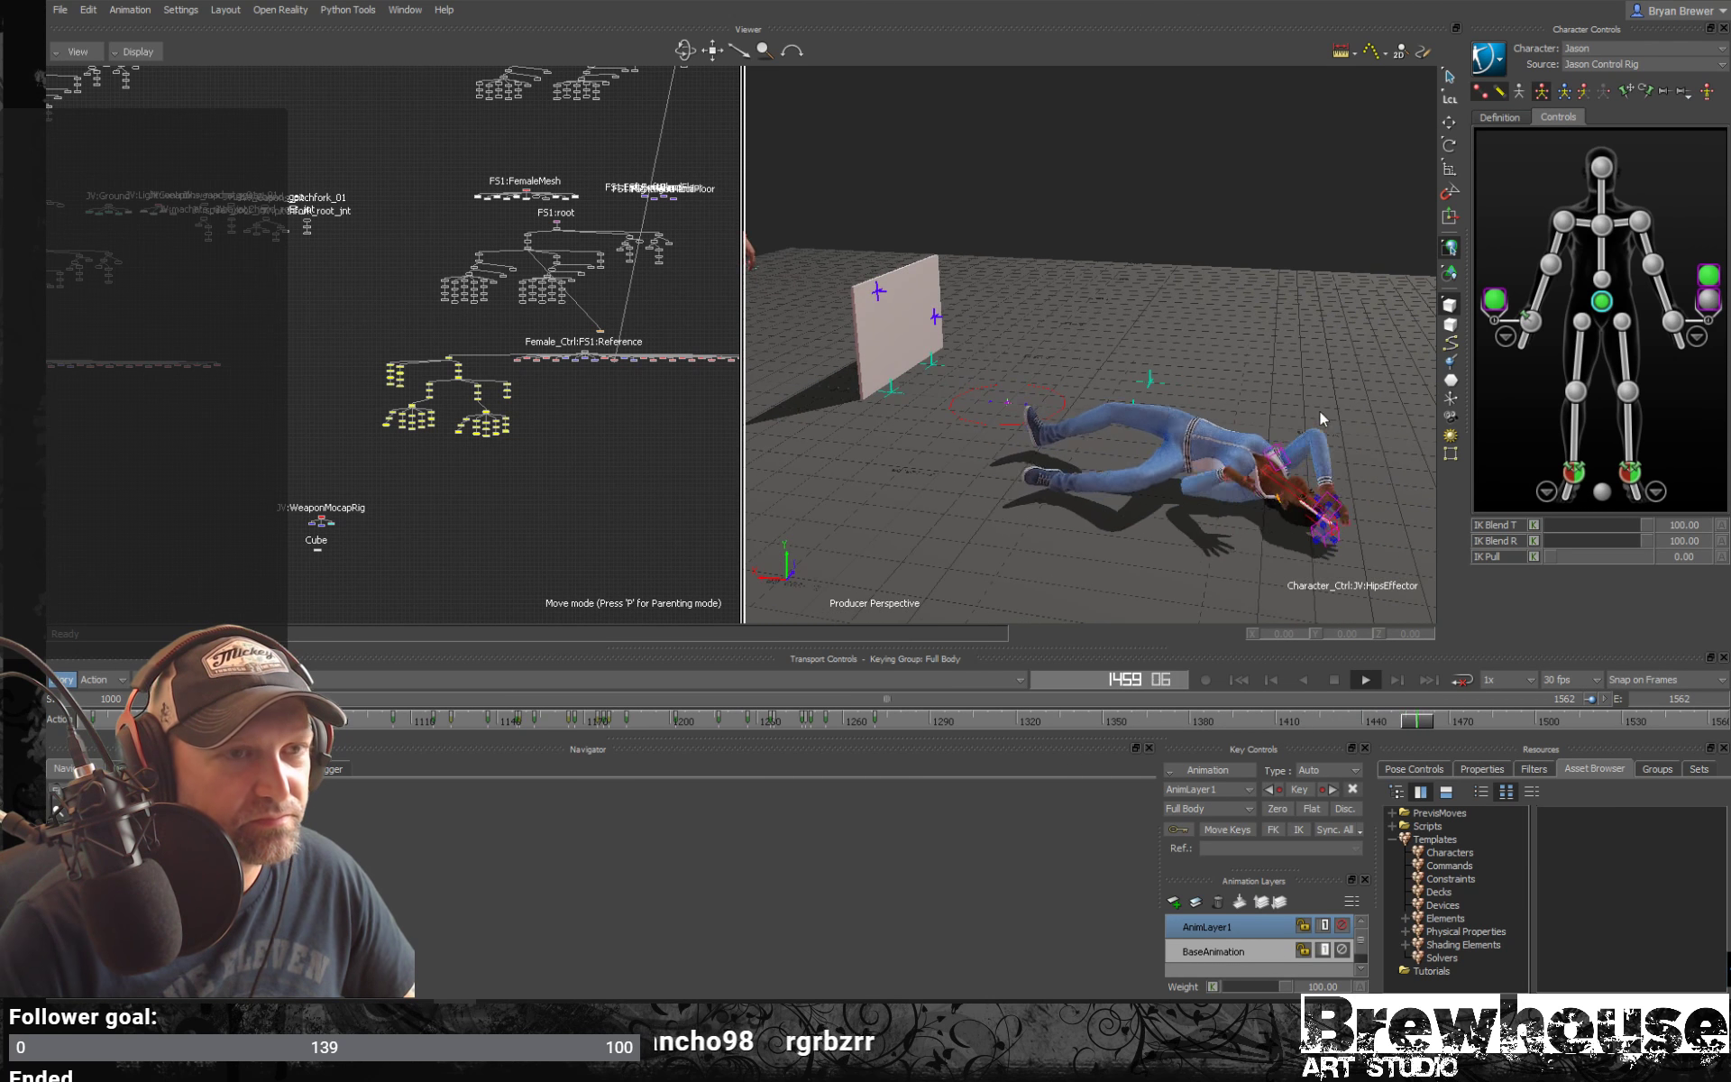
key(ctrl+space)
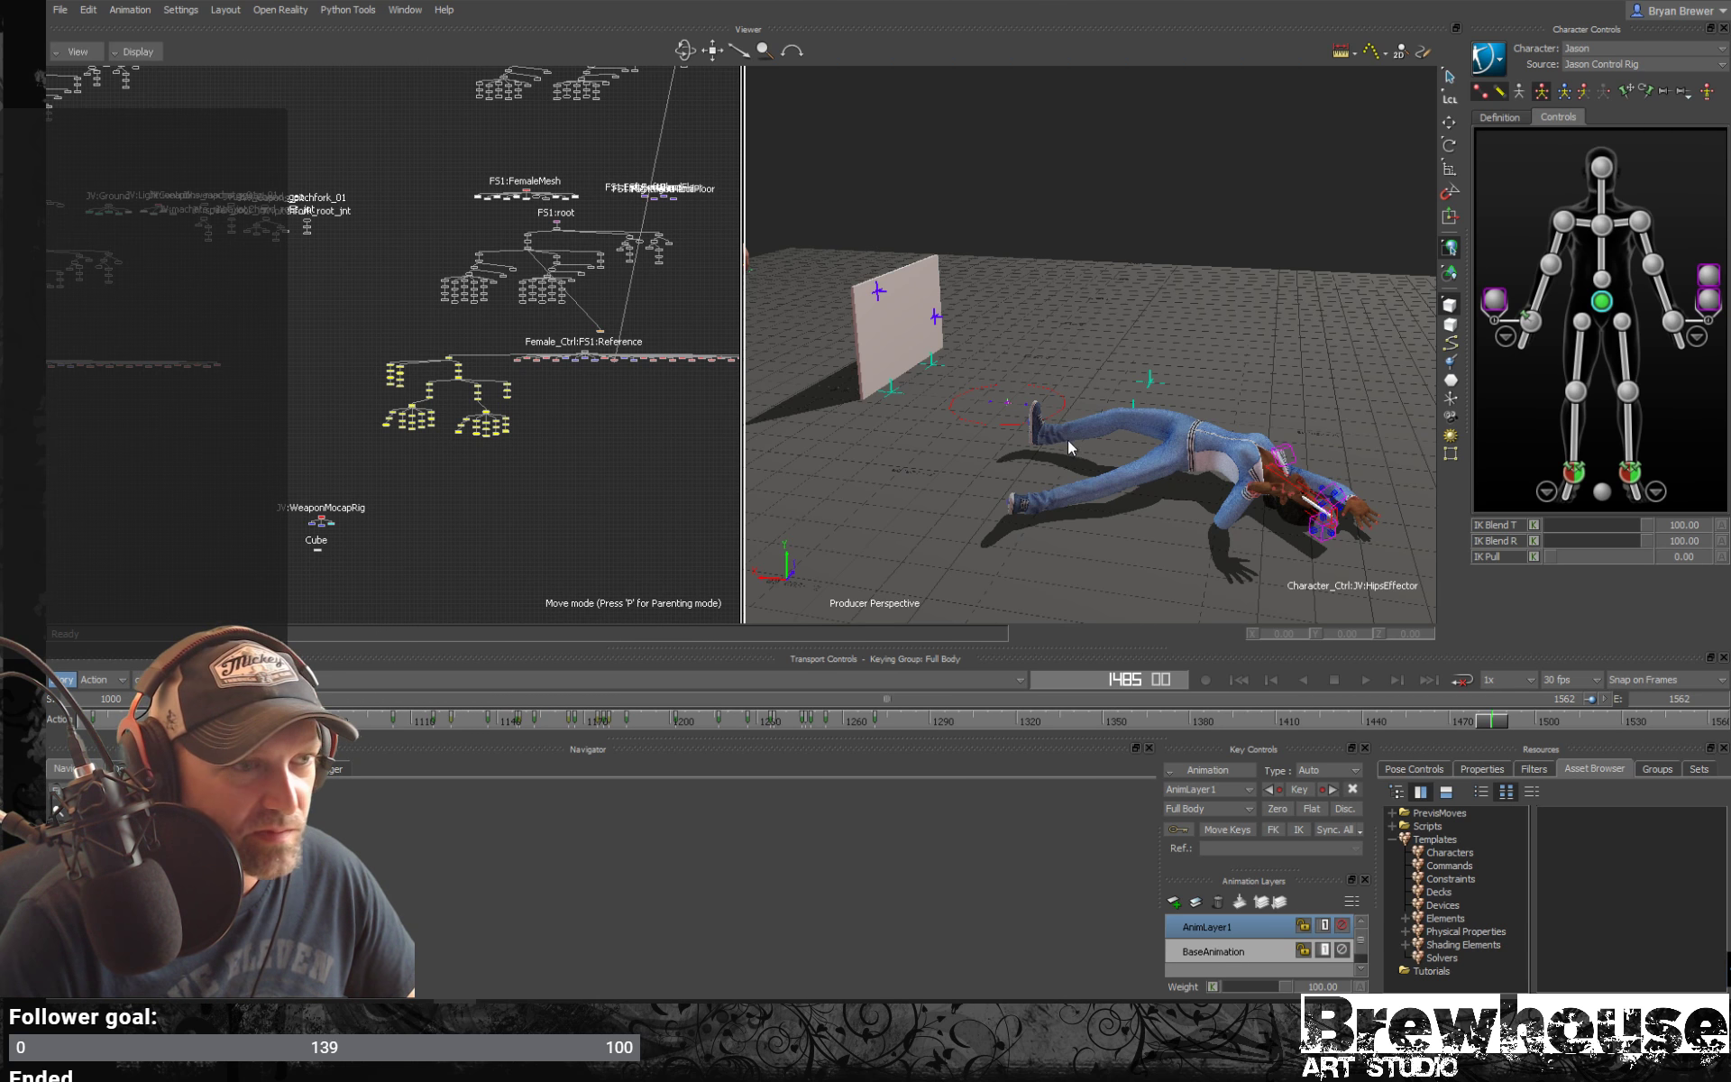
ctrl+shift+drag(1069, 447, 1215, 446)
ctrl+shift+drag(1108, 541, 1274, 439)
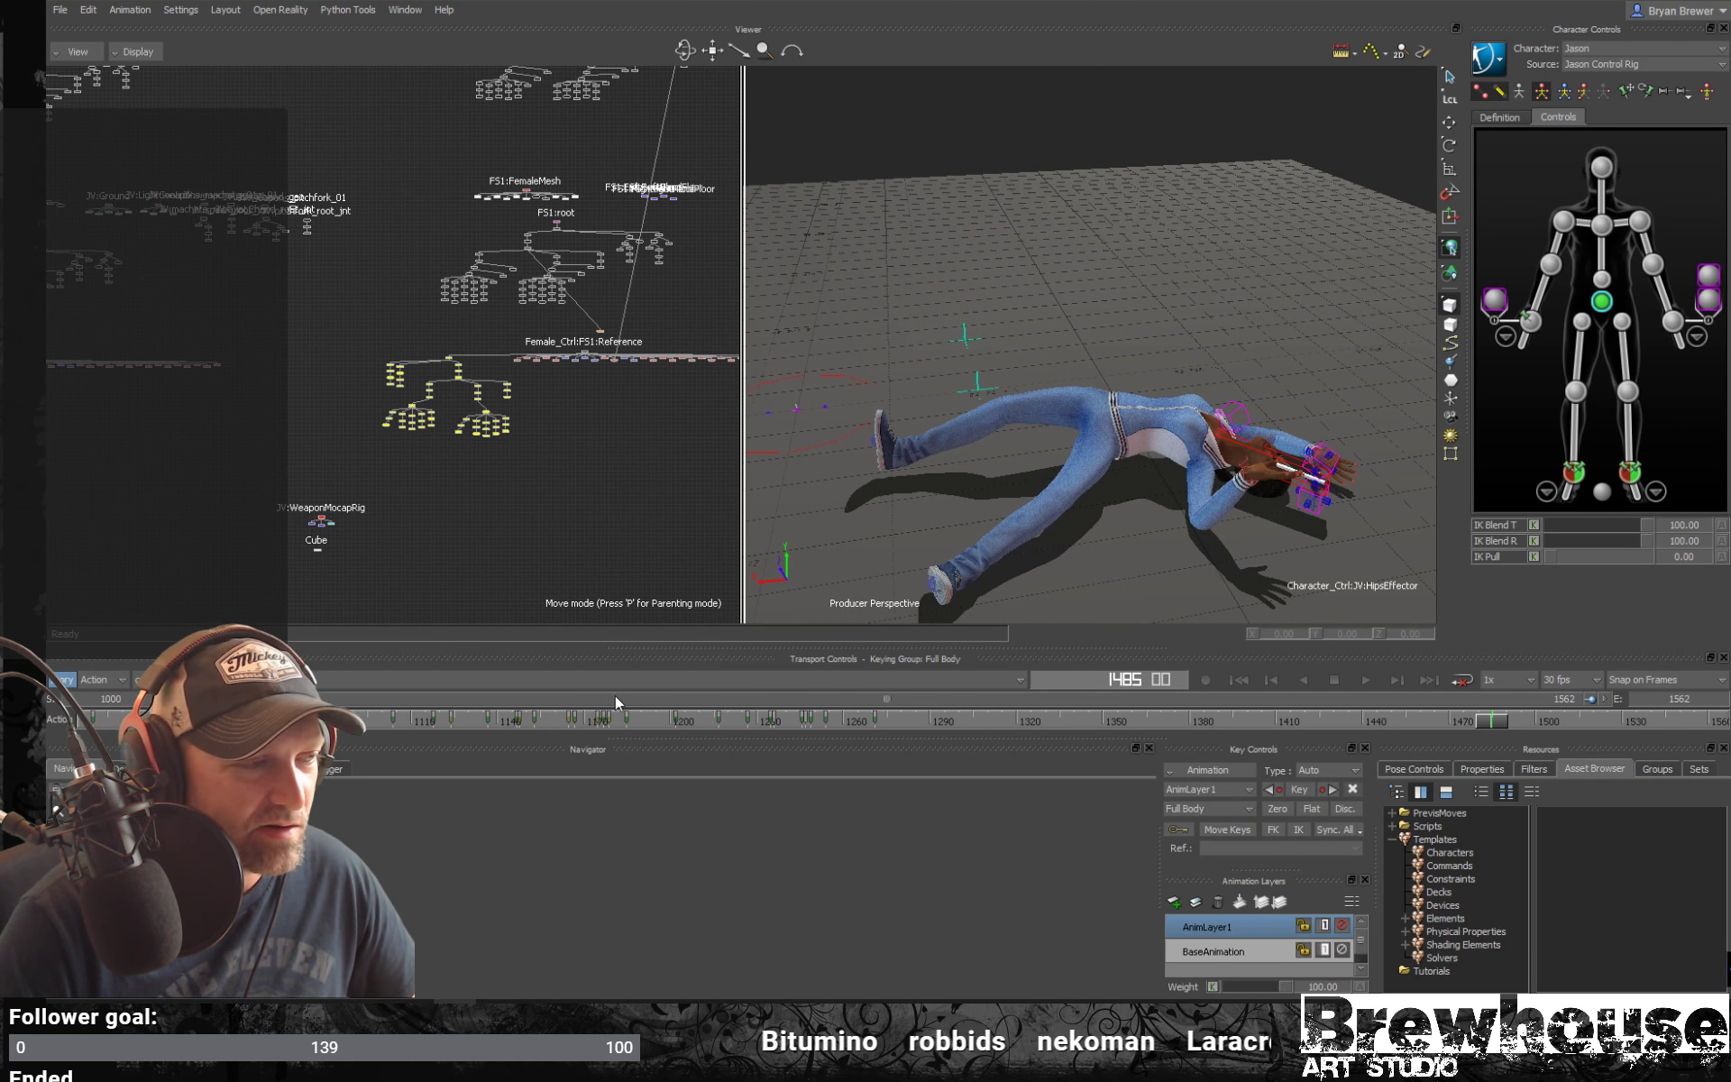
key(space)
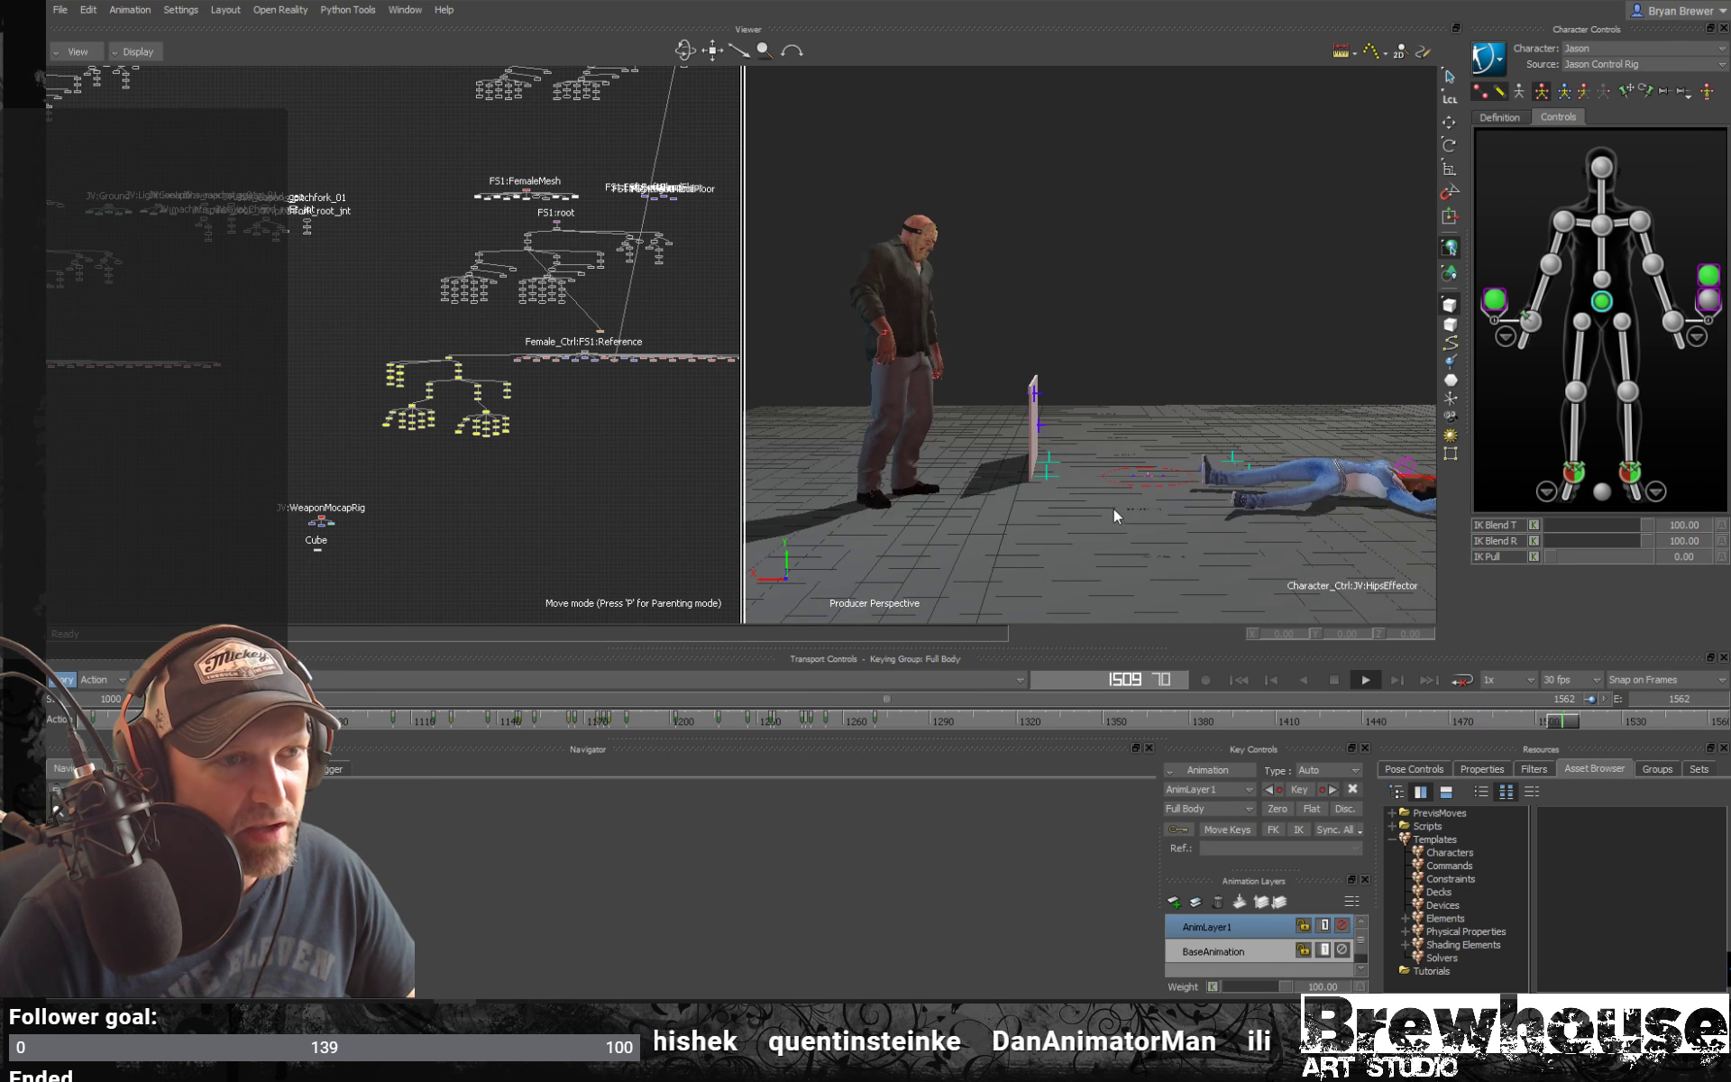
ctrl+shift+drag(1113, 510, 1100, 514)
key(ctrl+space)
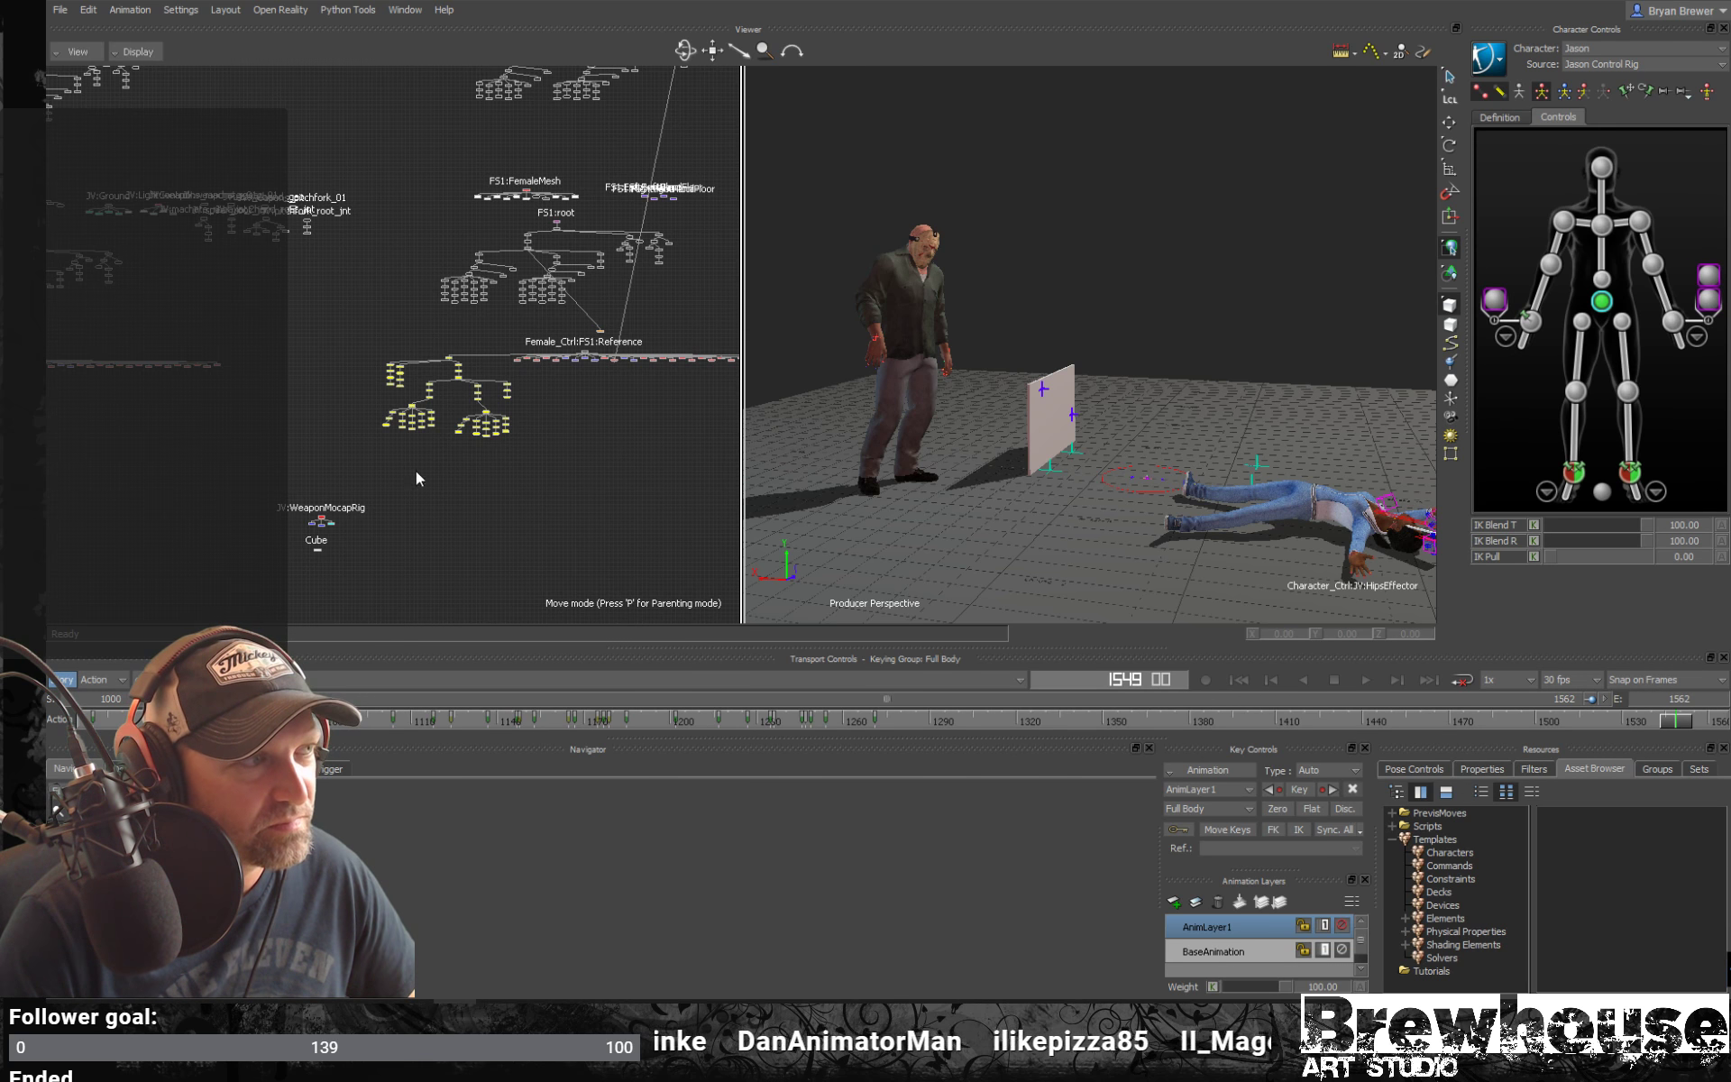
Locate Jason's rig nodes in the schematic and frame his left wrist effector in the 3D view
shift+drag(417, 474, 526, 472)
ctrl+drag(346, 494, 506, 461)
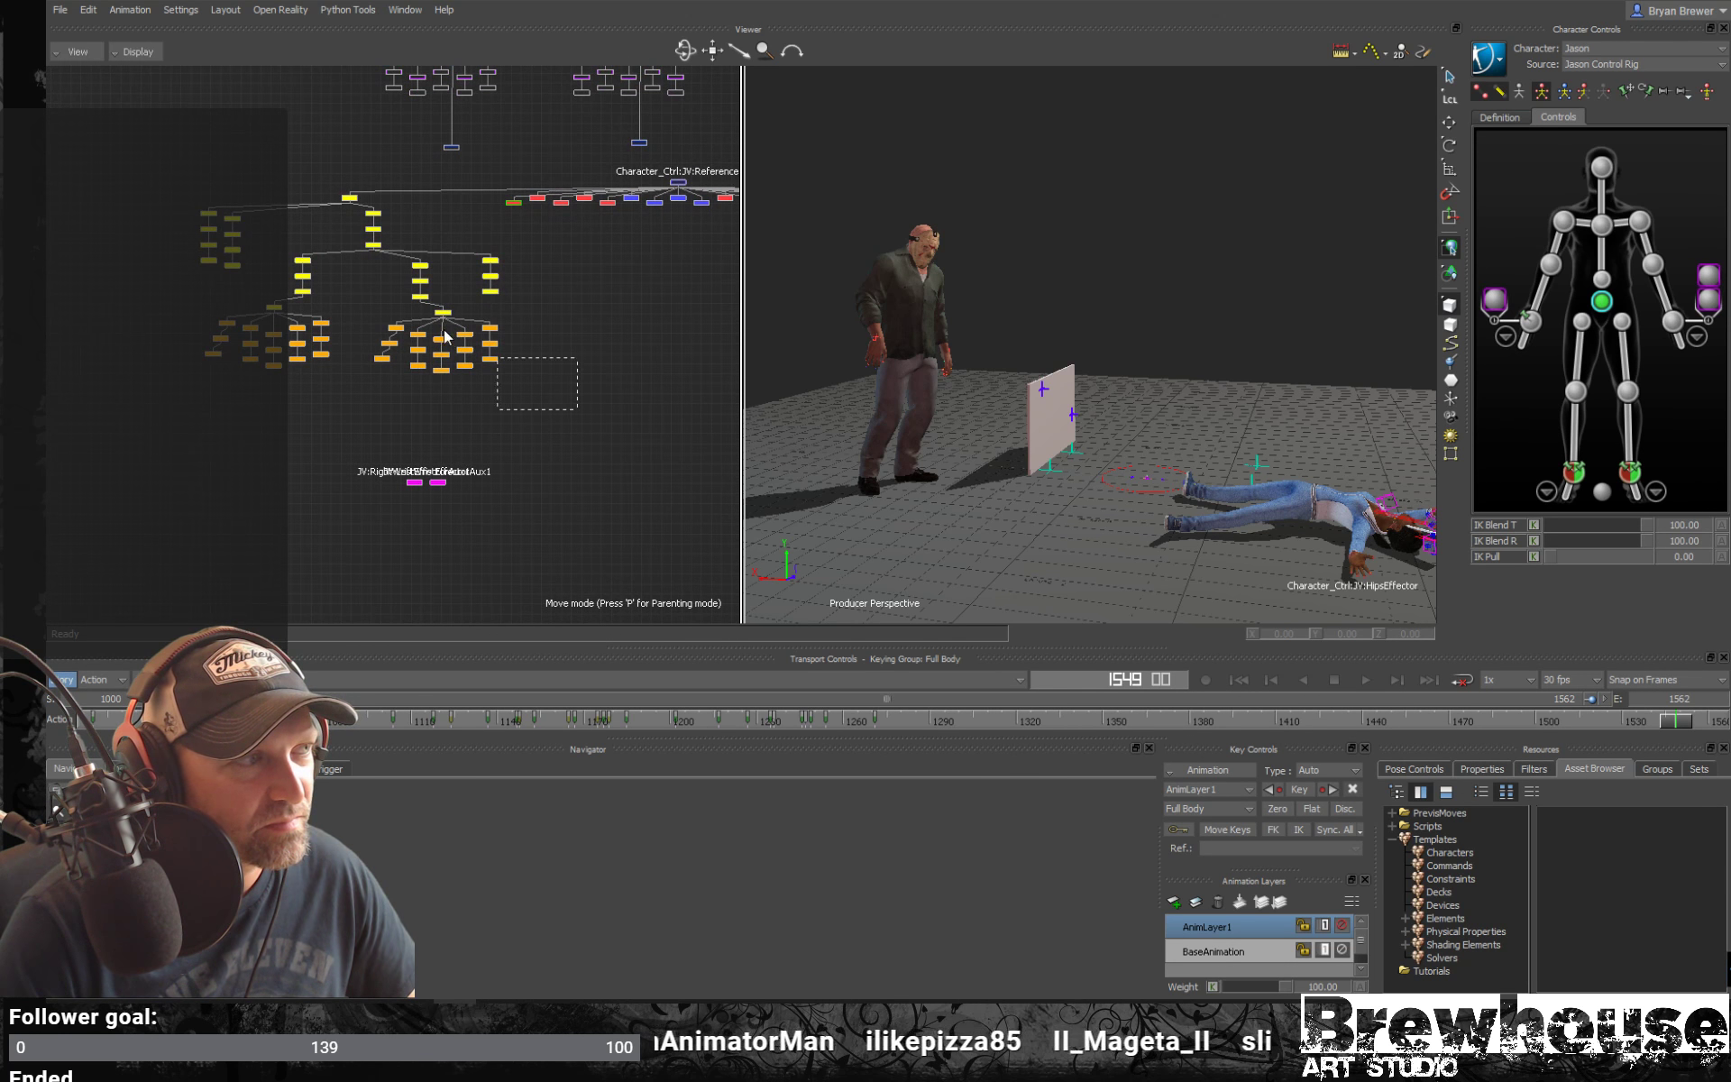
drag(432, 332, 475, 373)
click(1673, 325)
key(f)
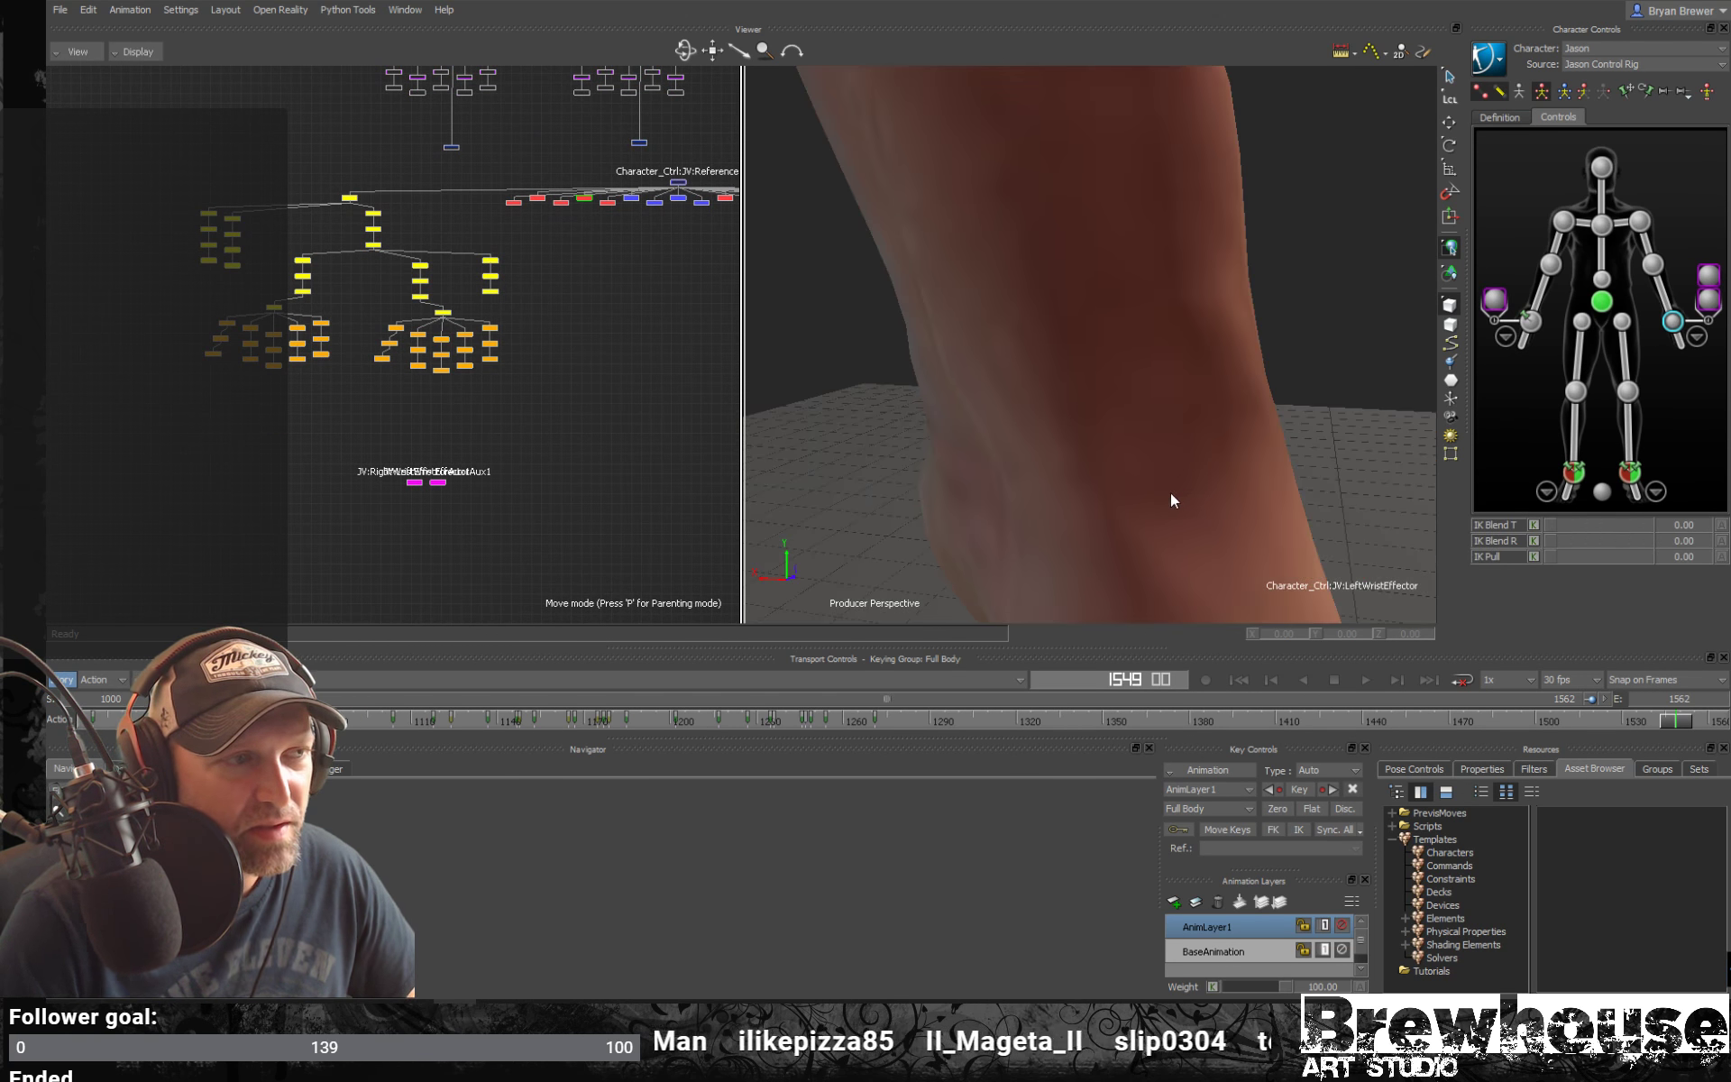
ctrl+drag(1361, 476, 829, 459)
ctrl+drag(1122, 458, 847, 478)
mouse_move(1187, 483)
ctrl+mouse_down()
mouse_move(1040, 480)
mouse_move(1133, 499)
ctrl+mouse_up()
Play back the struggle from the opposite side, then scrub back to frame 1139 in the grab
key(space)
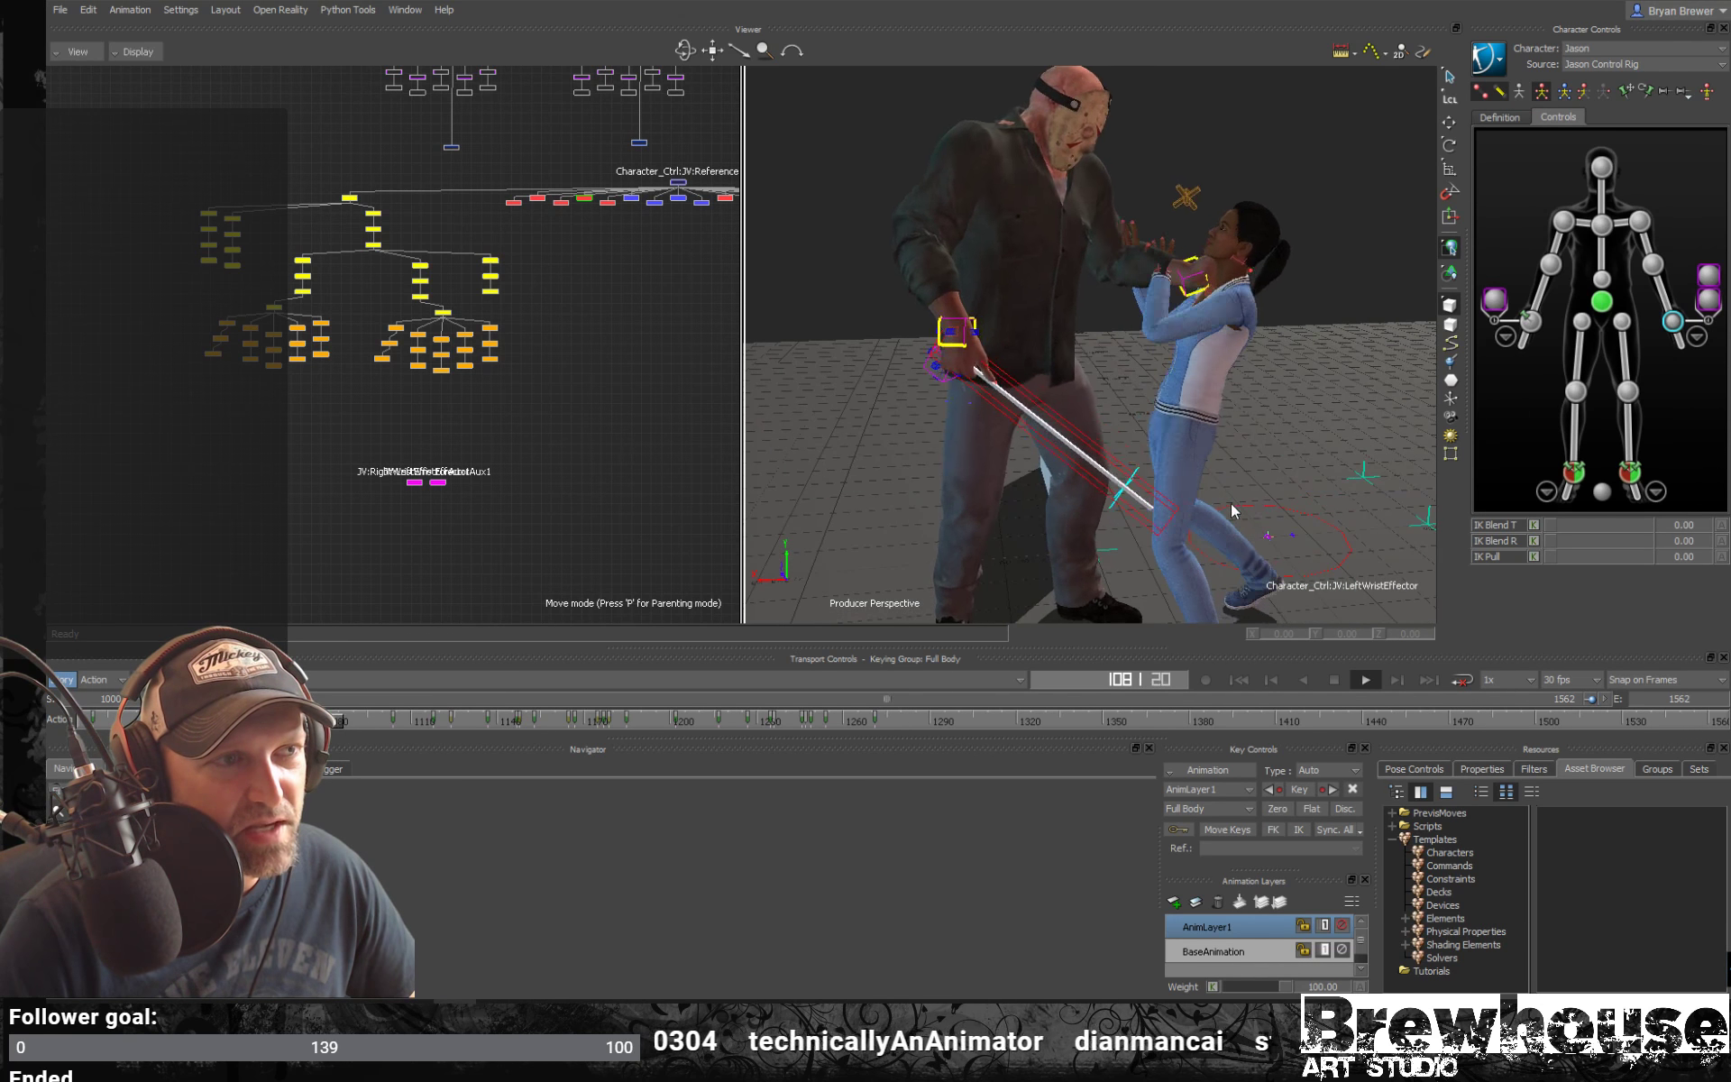
drag(1230, 503, 1046, 429)
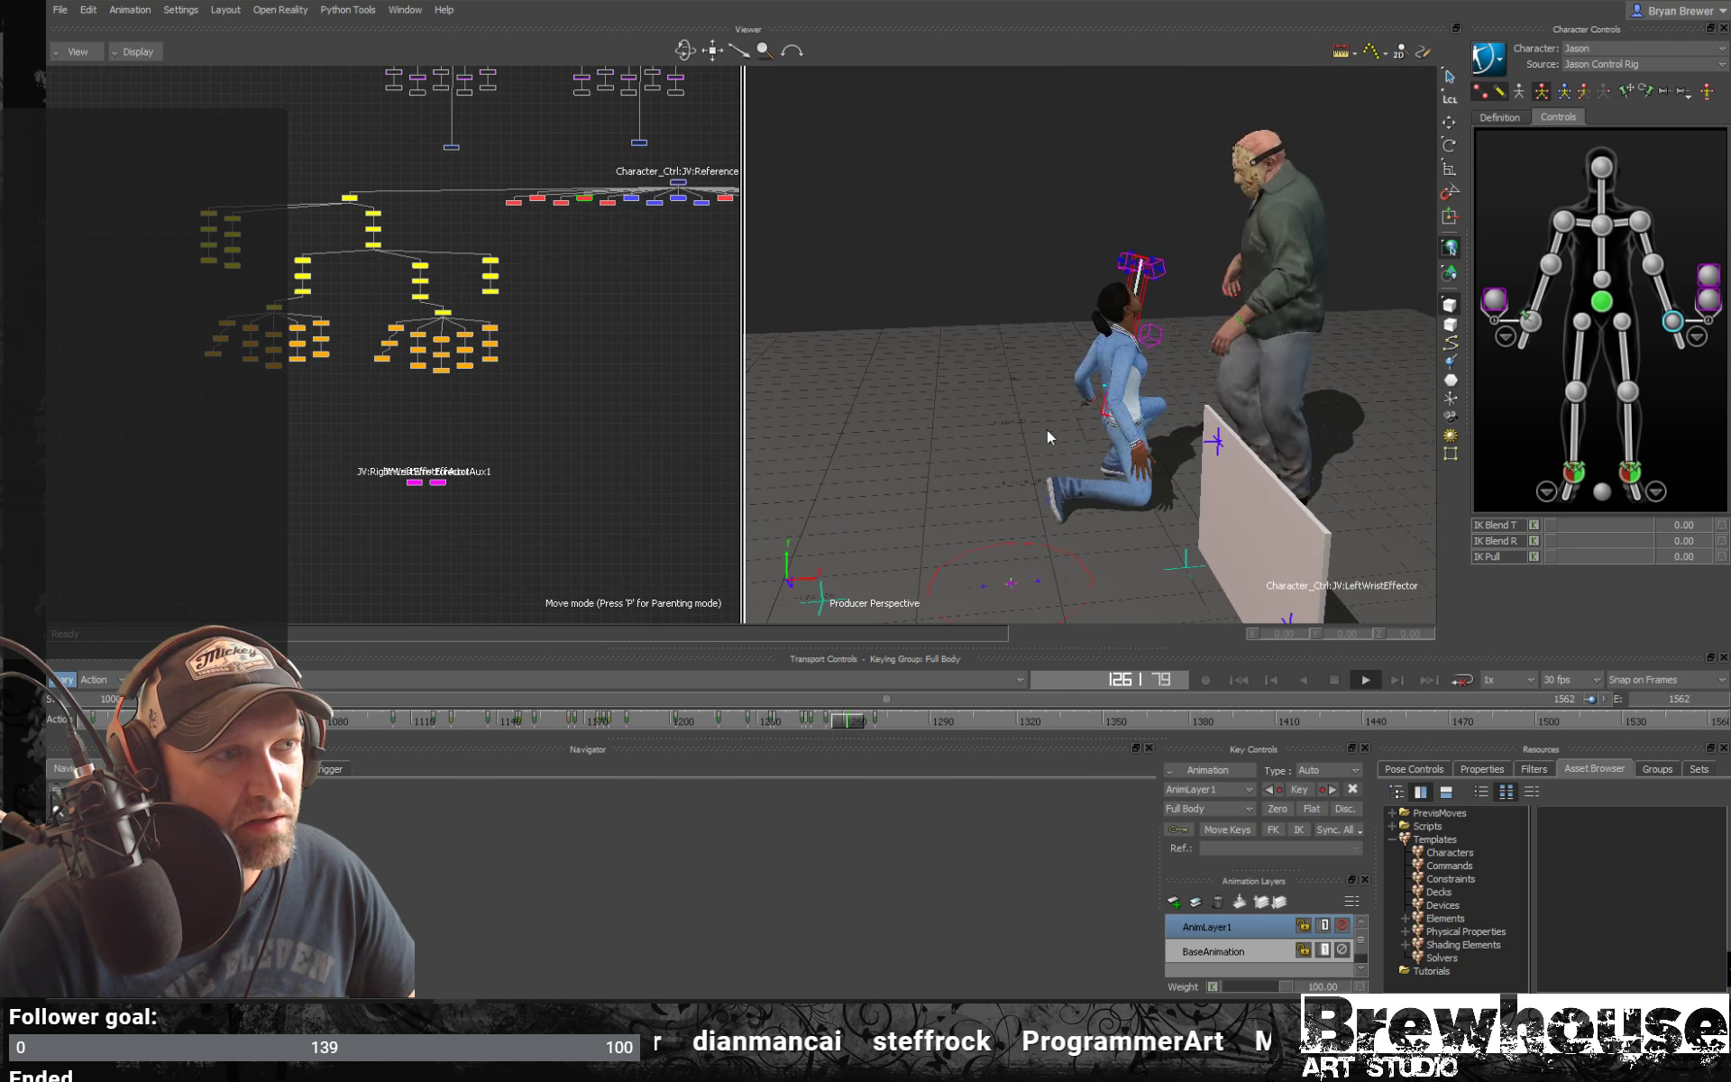
drag(1032, 522, 1065, 545)
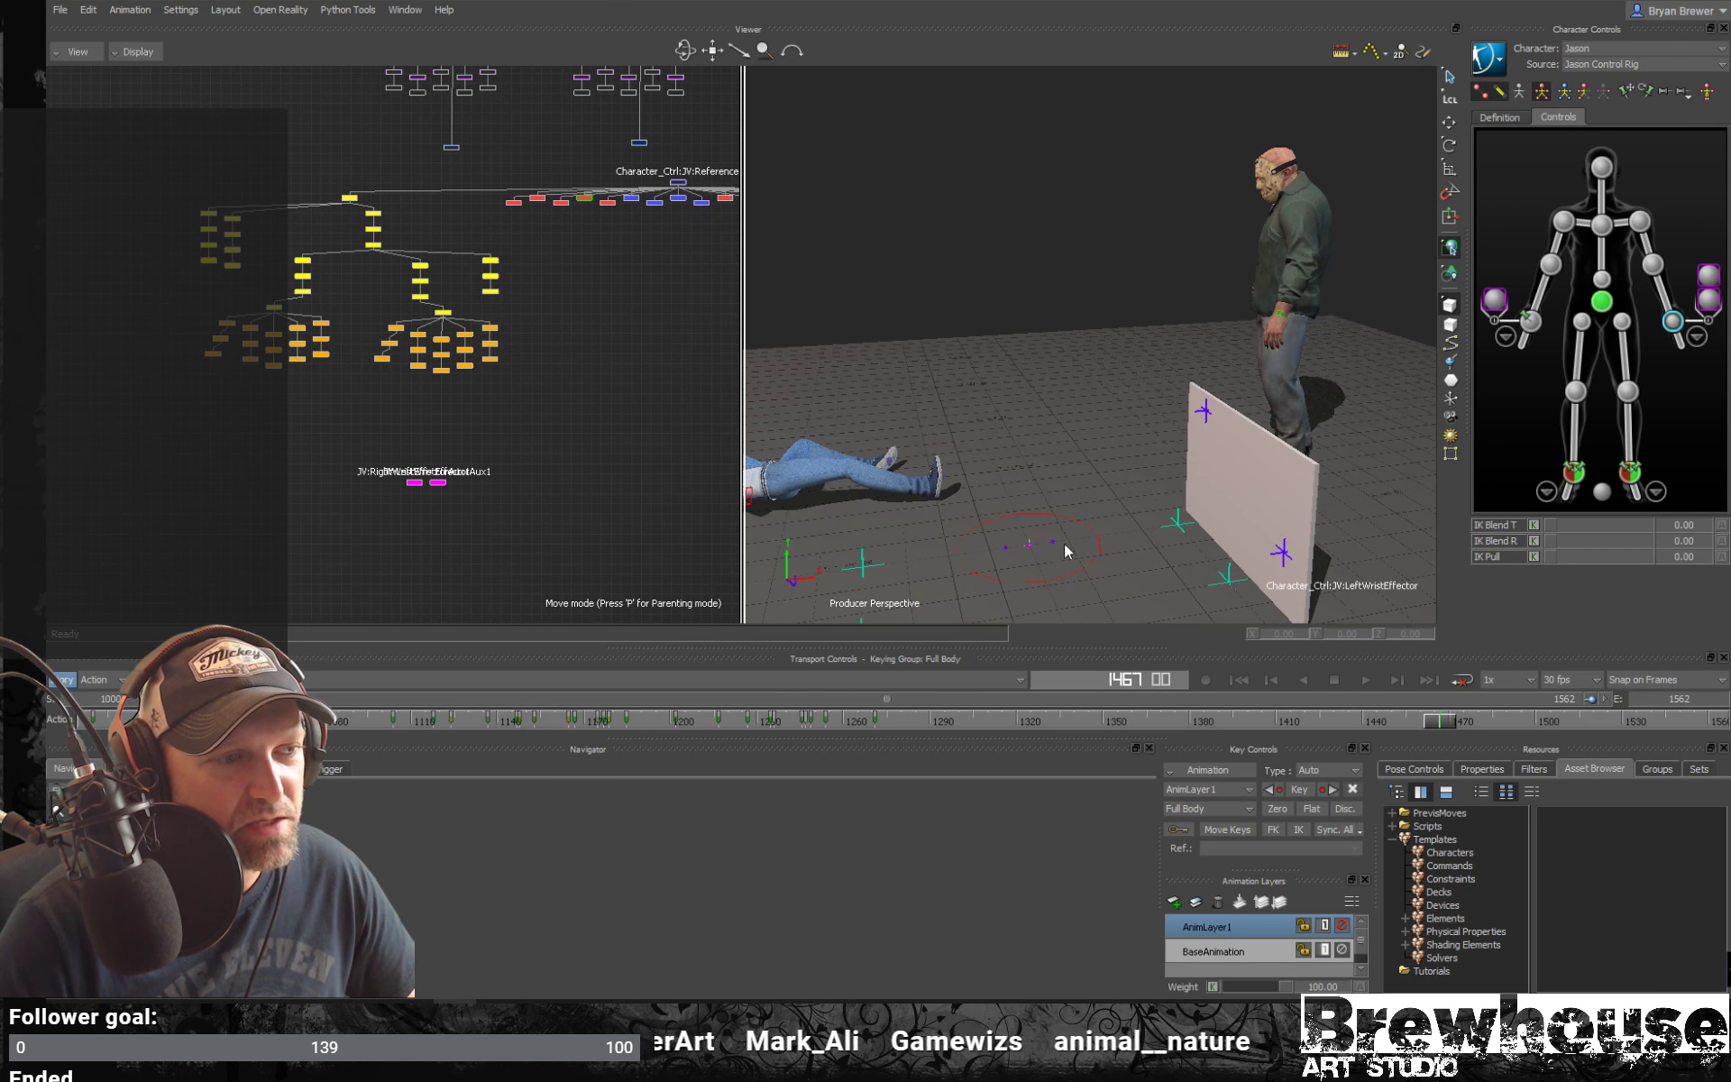
drag(826, 722, 496, 719)
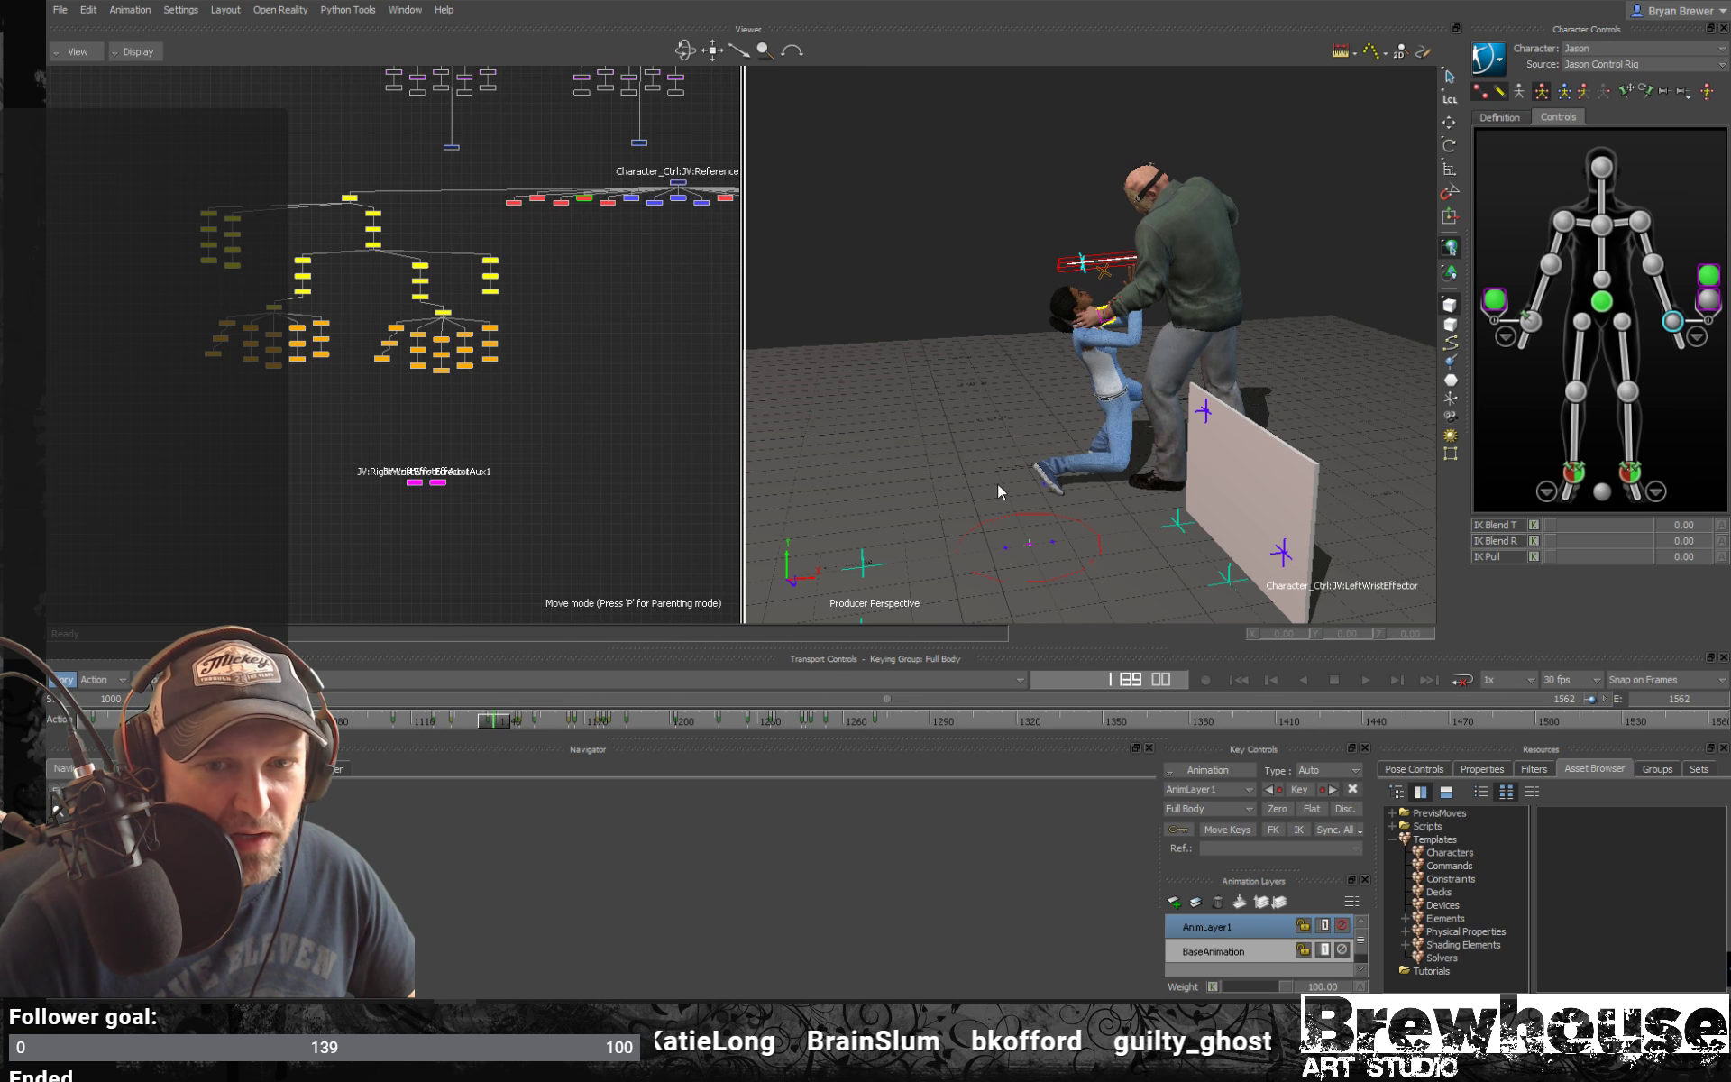
Select Jason's hips effector, bake his animation to the skeleton, and bake it back to the control rig
drag(898, 521, 1244, 451)
click(1544, 325)
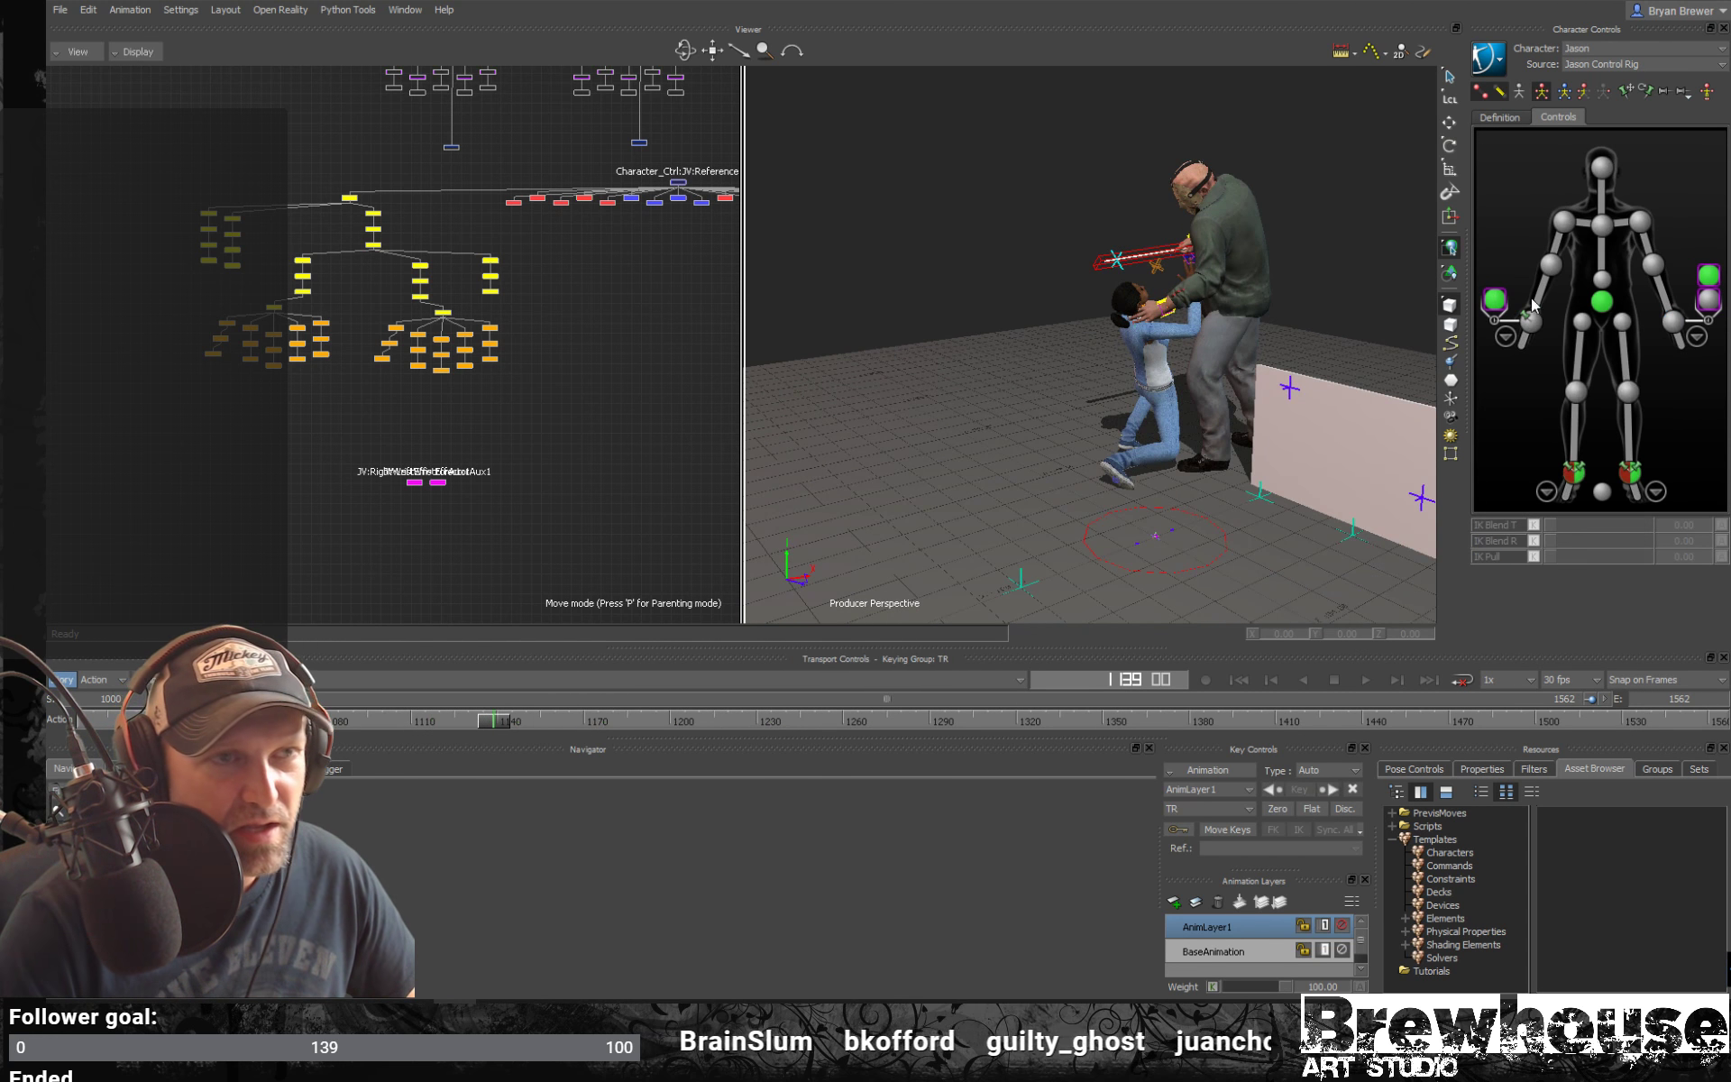
click(1600, 302)
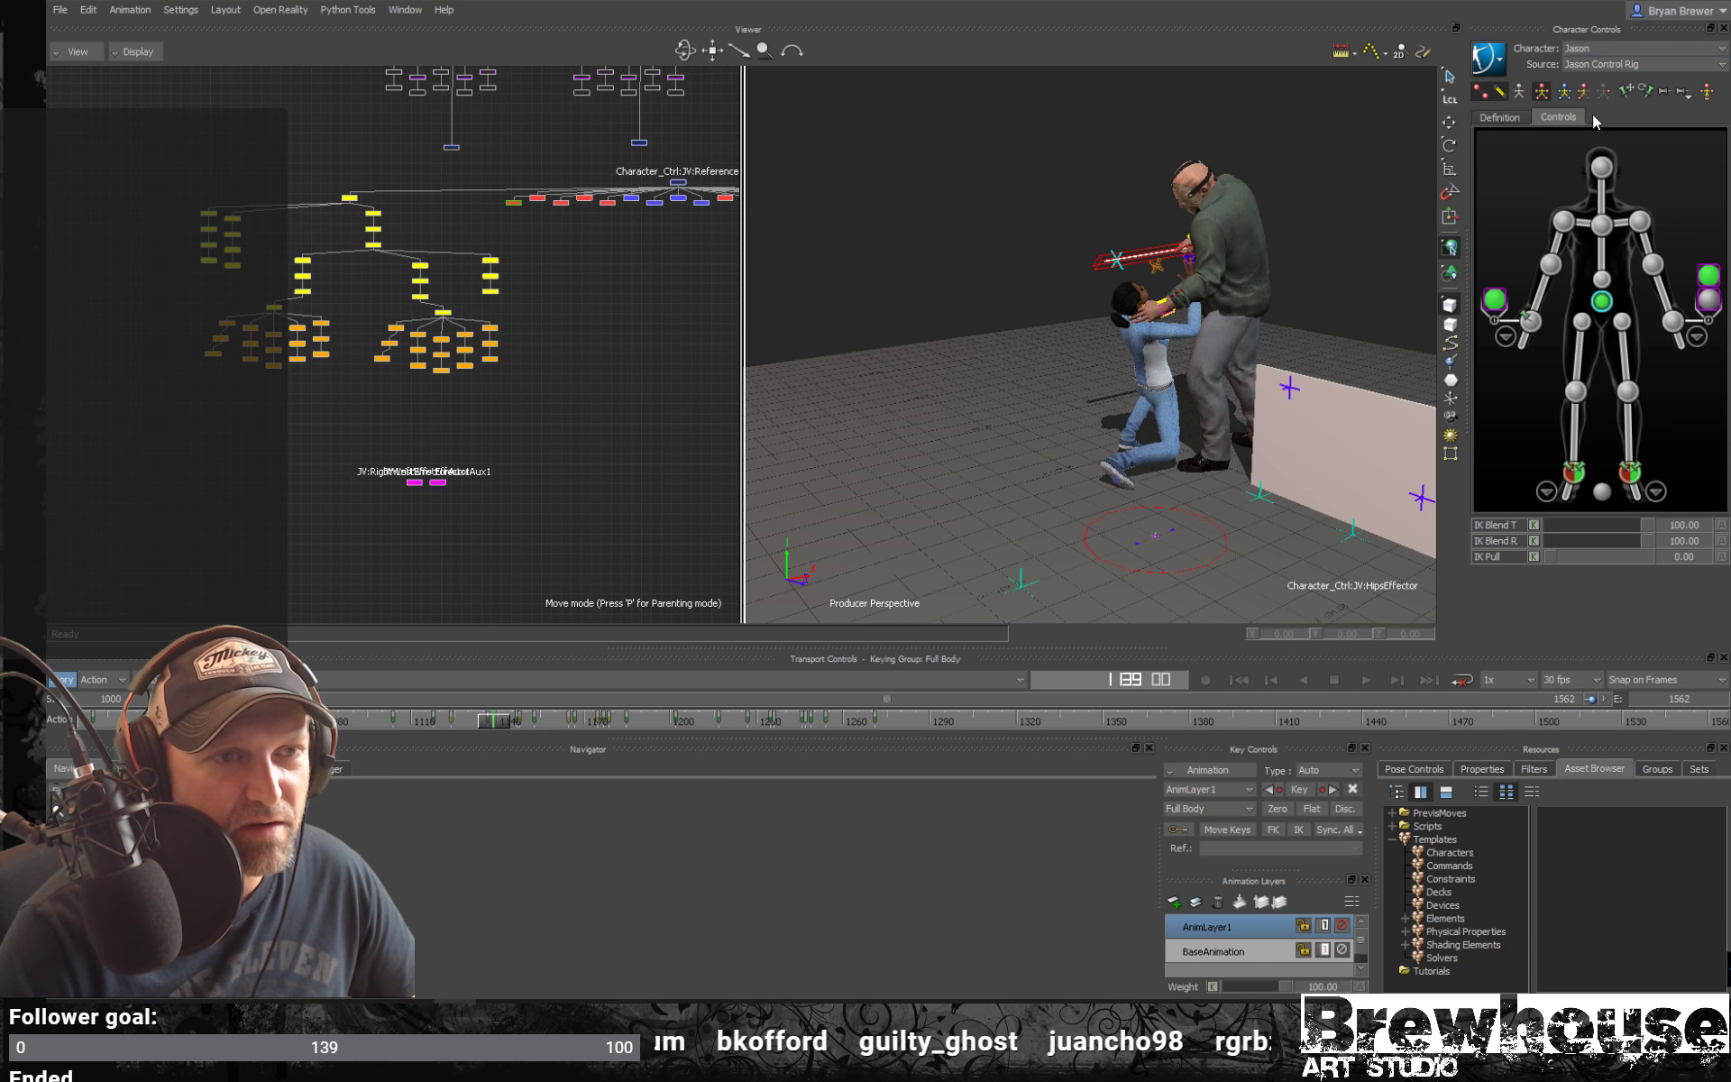
click(1490, 61)
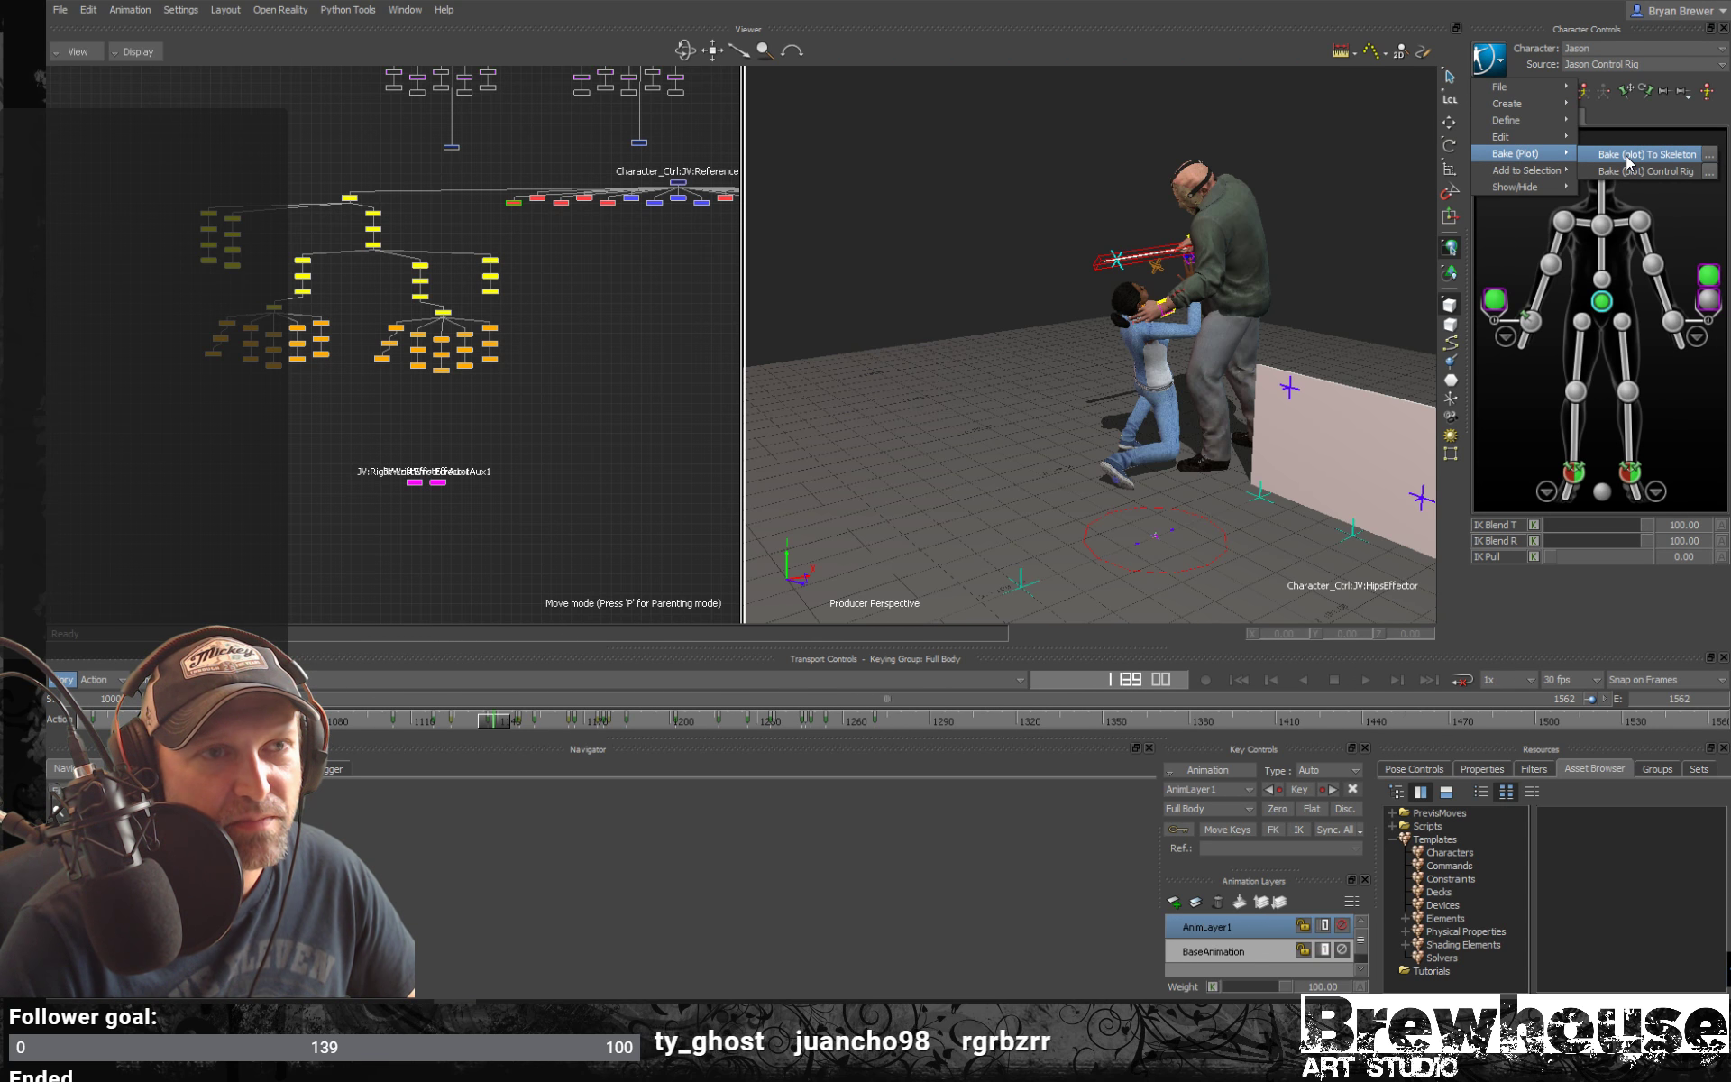
click(1627, 157)
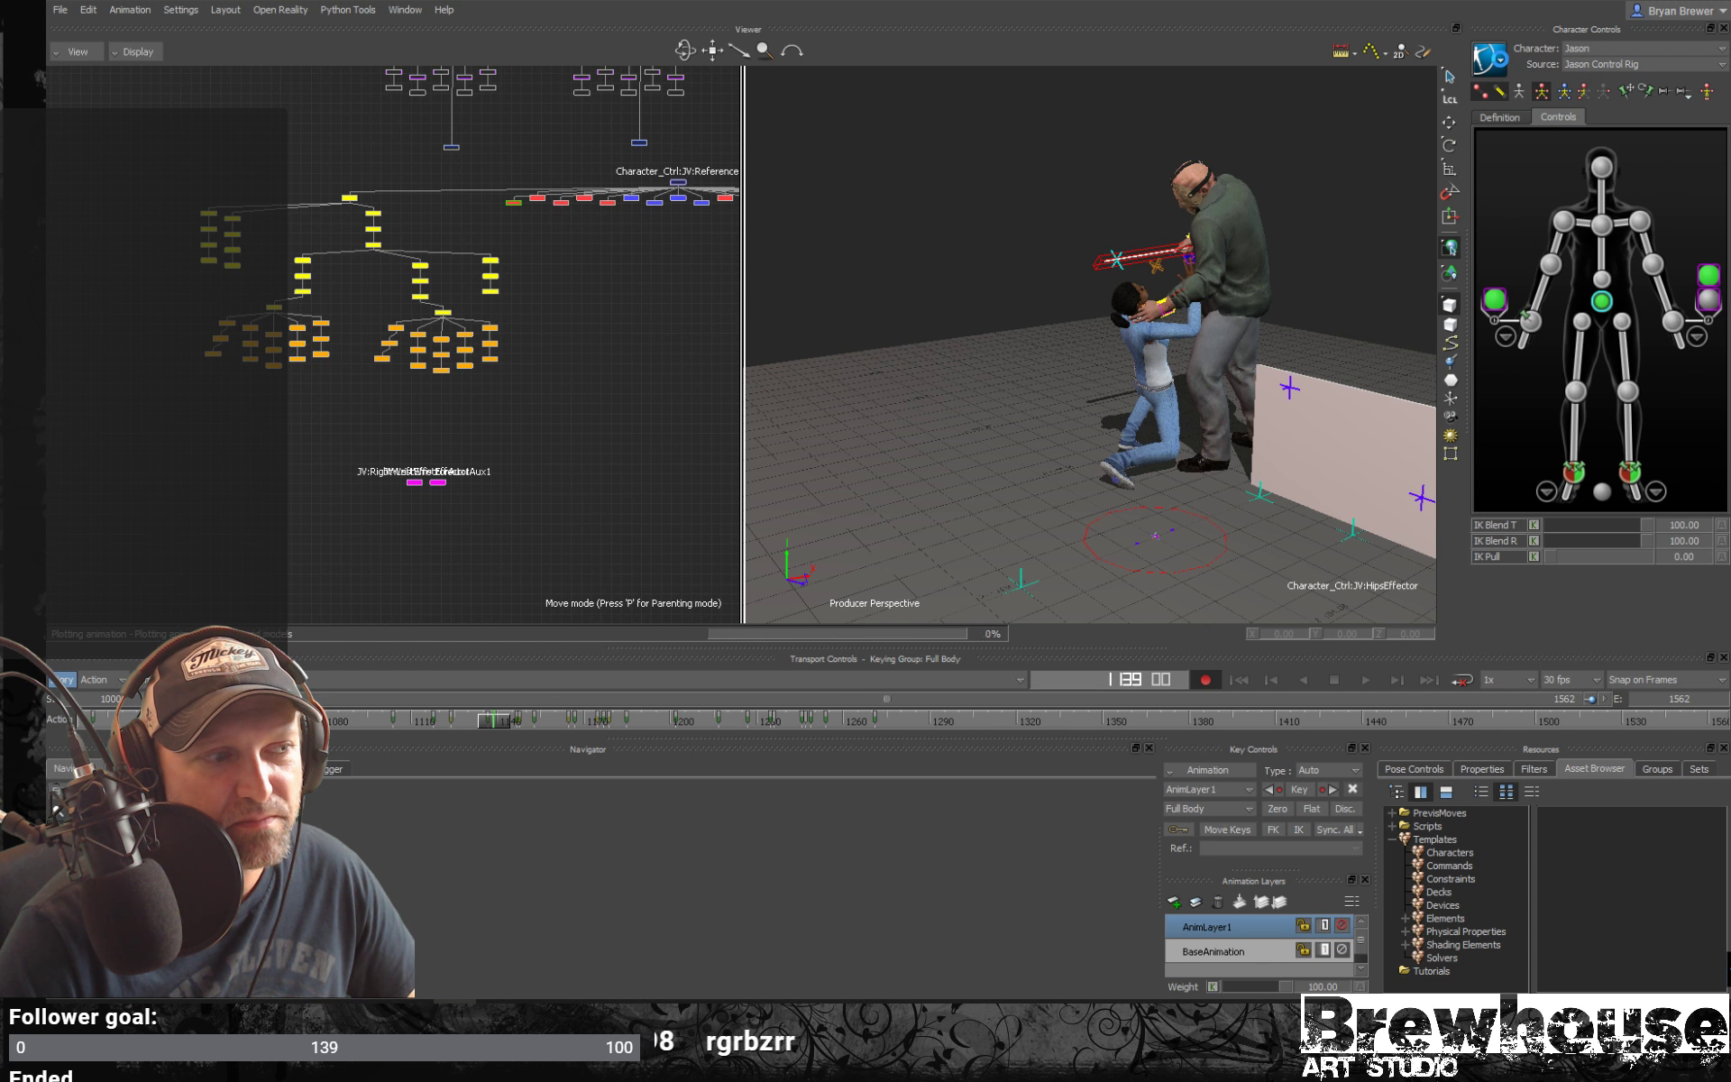
click(1502, 63)
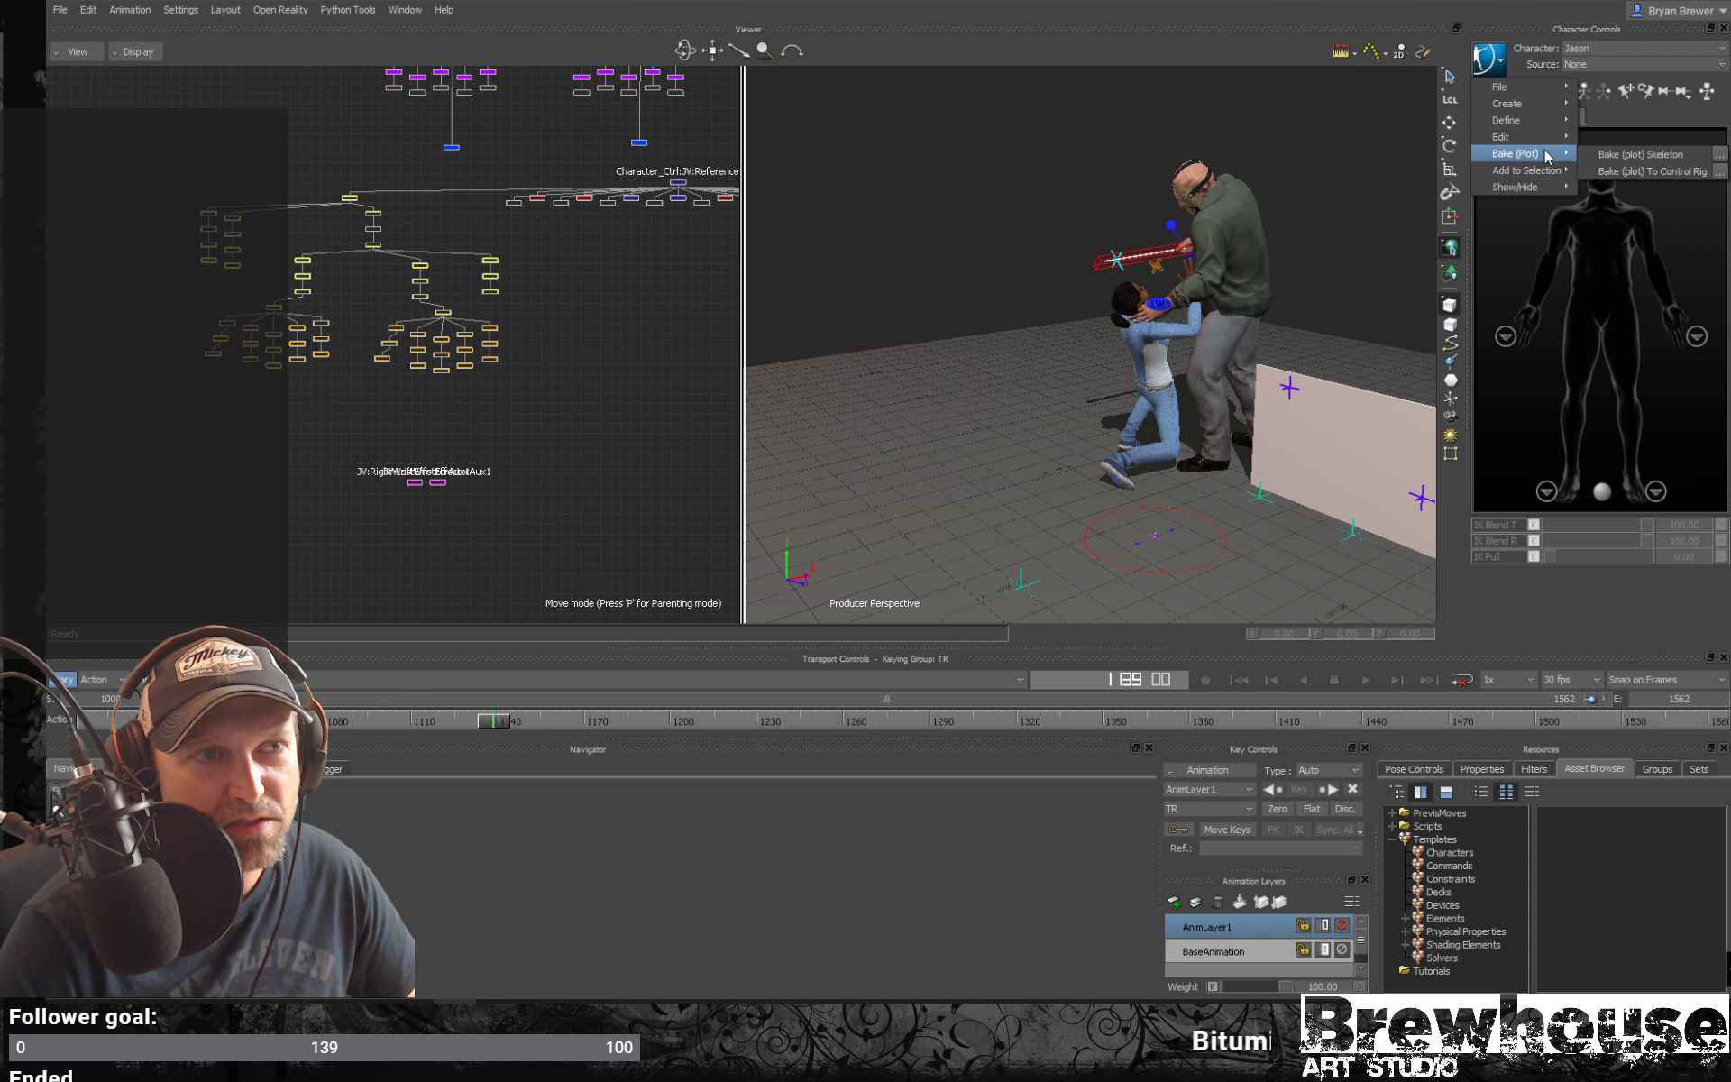
click(1610, 173)
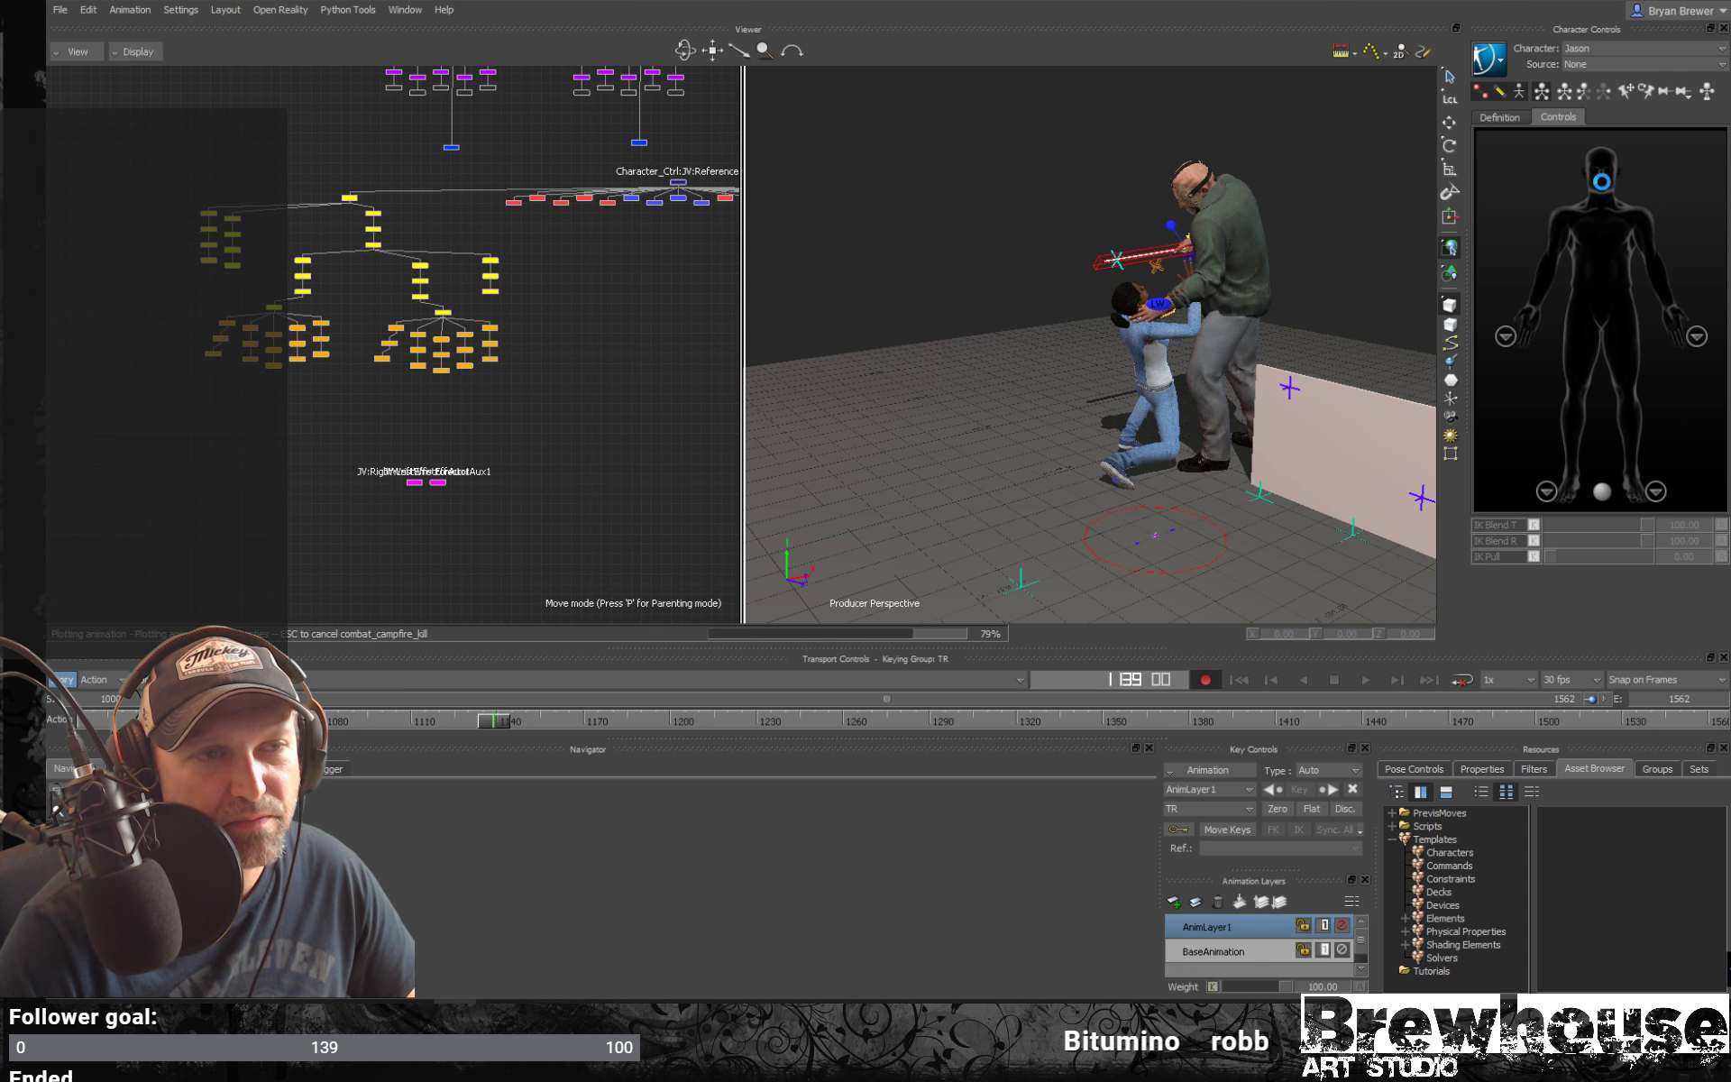
Switch the current character to Female, bake its animation to the skeleton, and bake it back to the control rig
click(1614, 50)
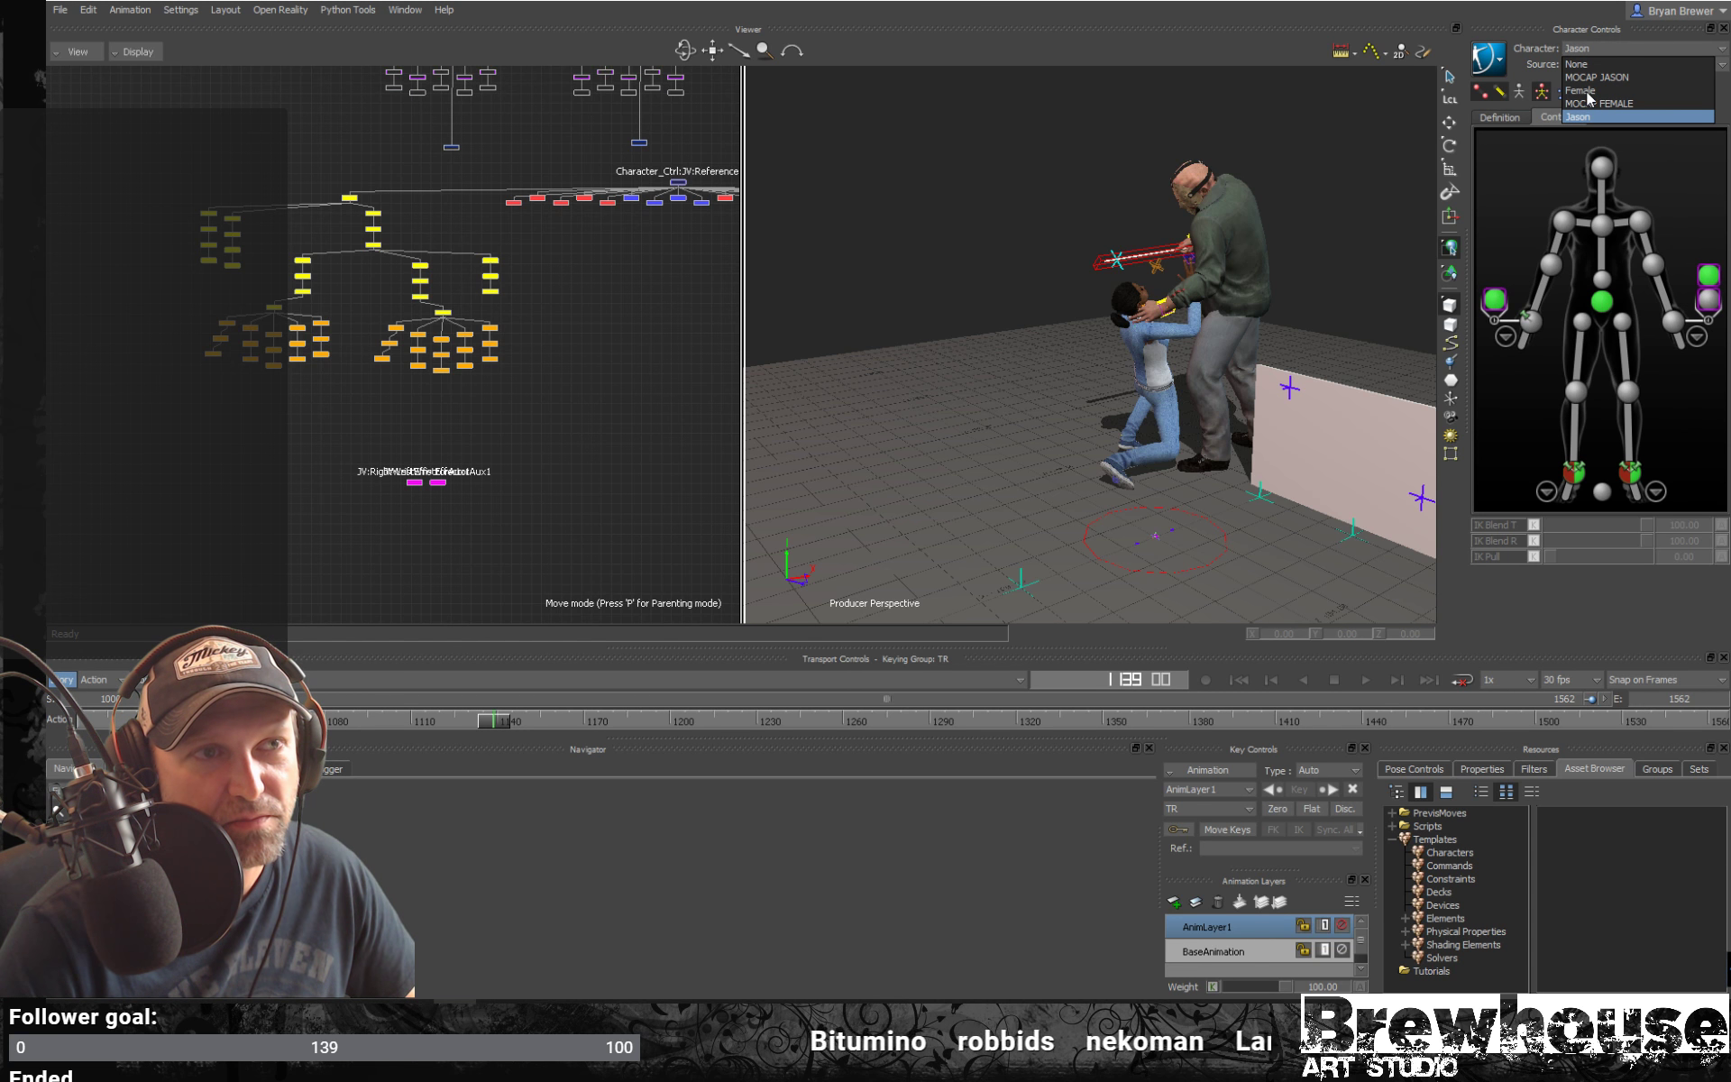
click(1582, 91)
click(1504, 67)
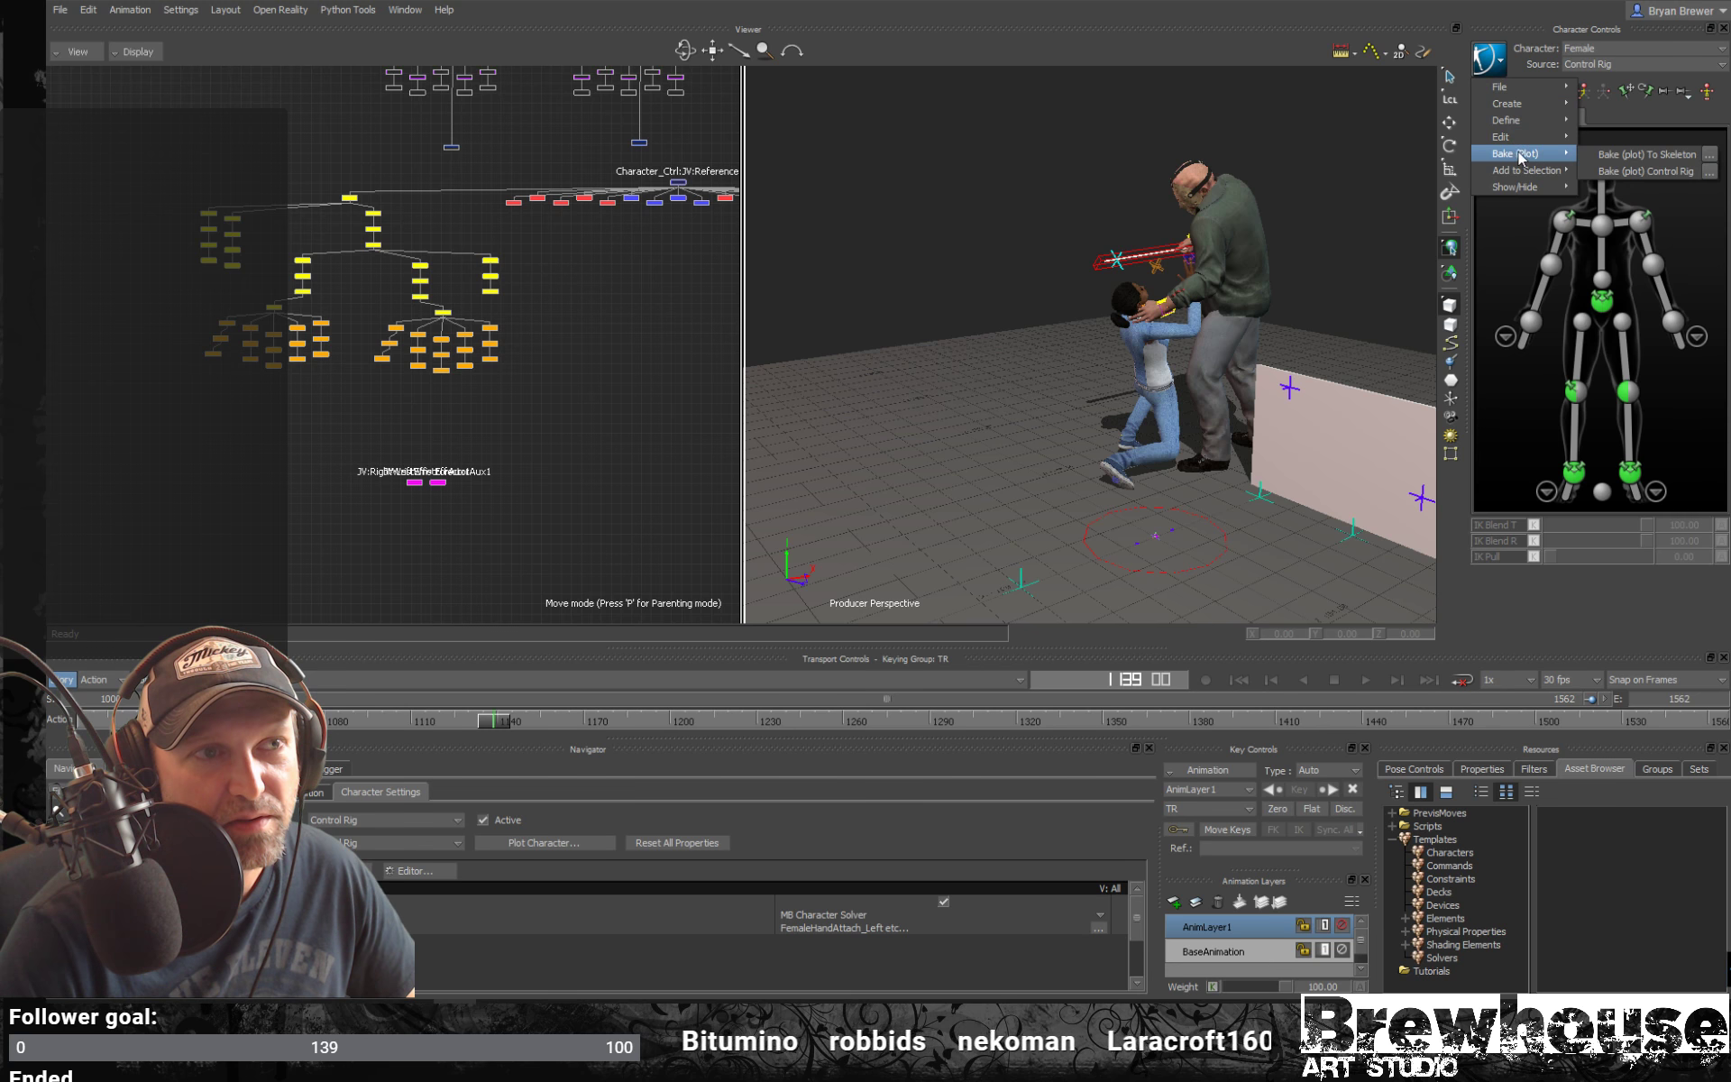
click(1619, 155)
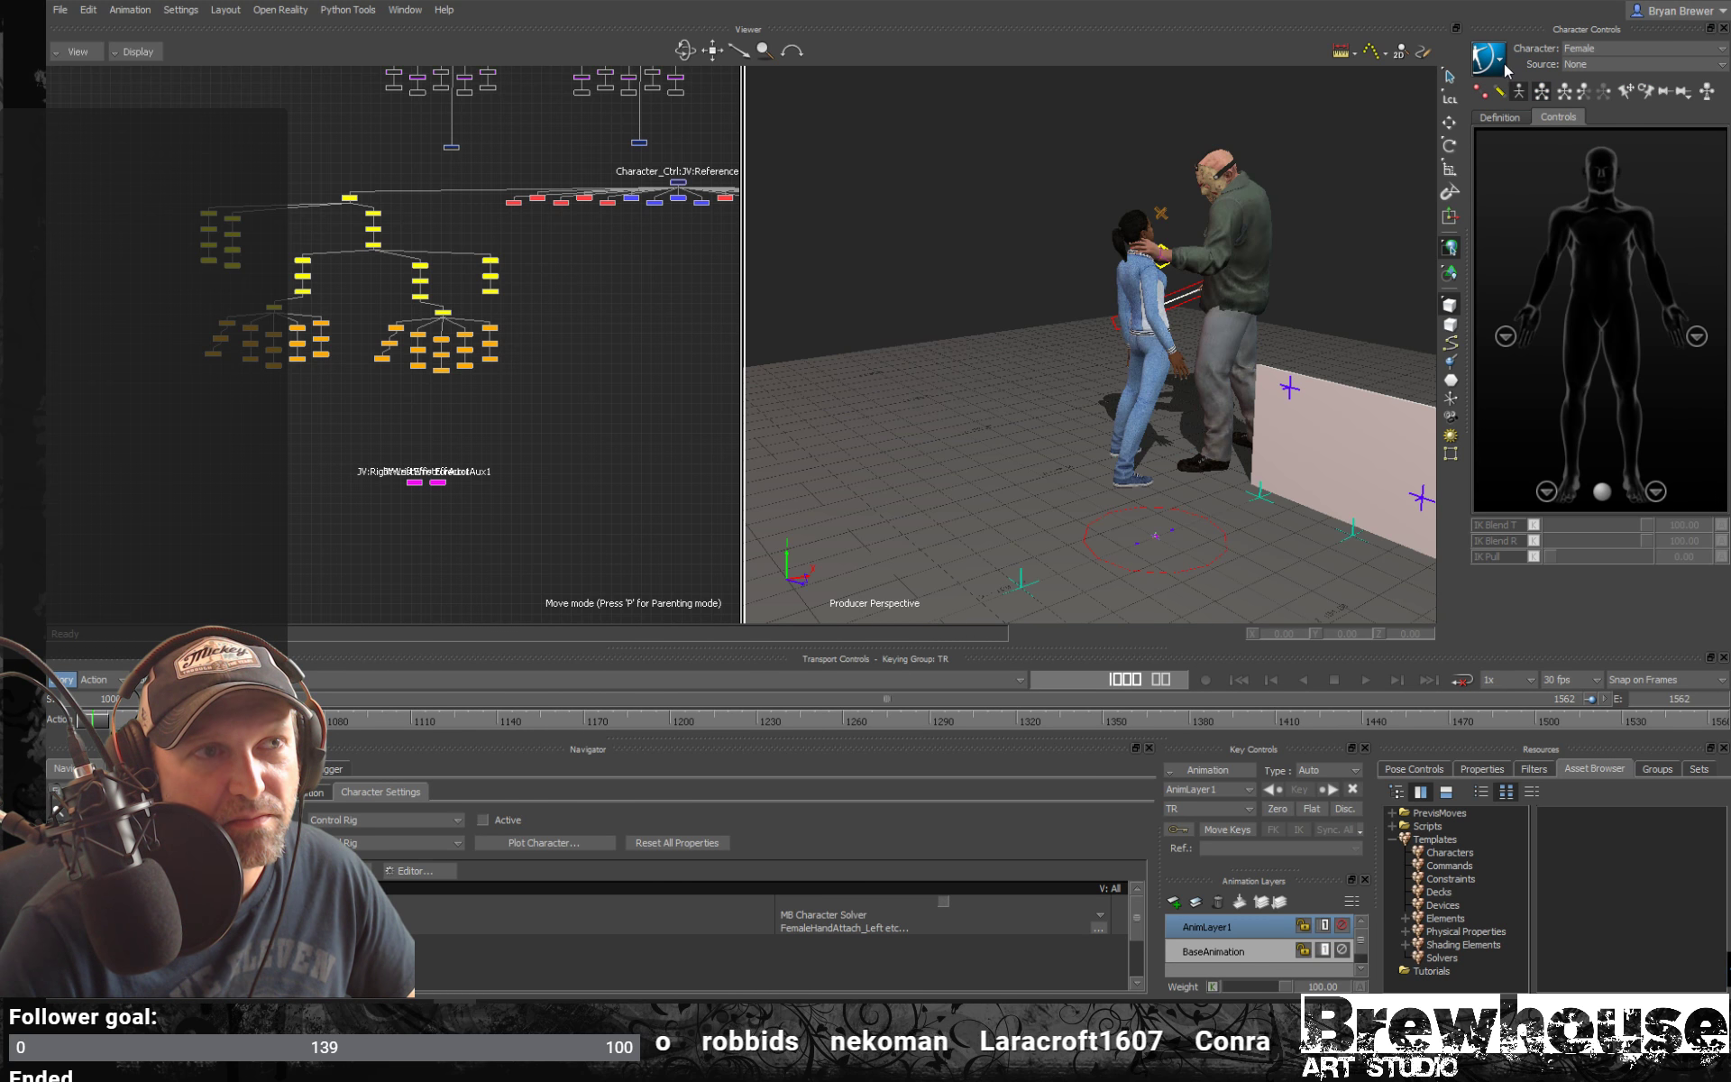
click(1503, 67)
click(1611, 171)
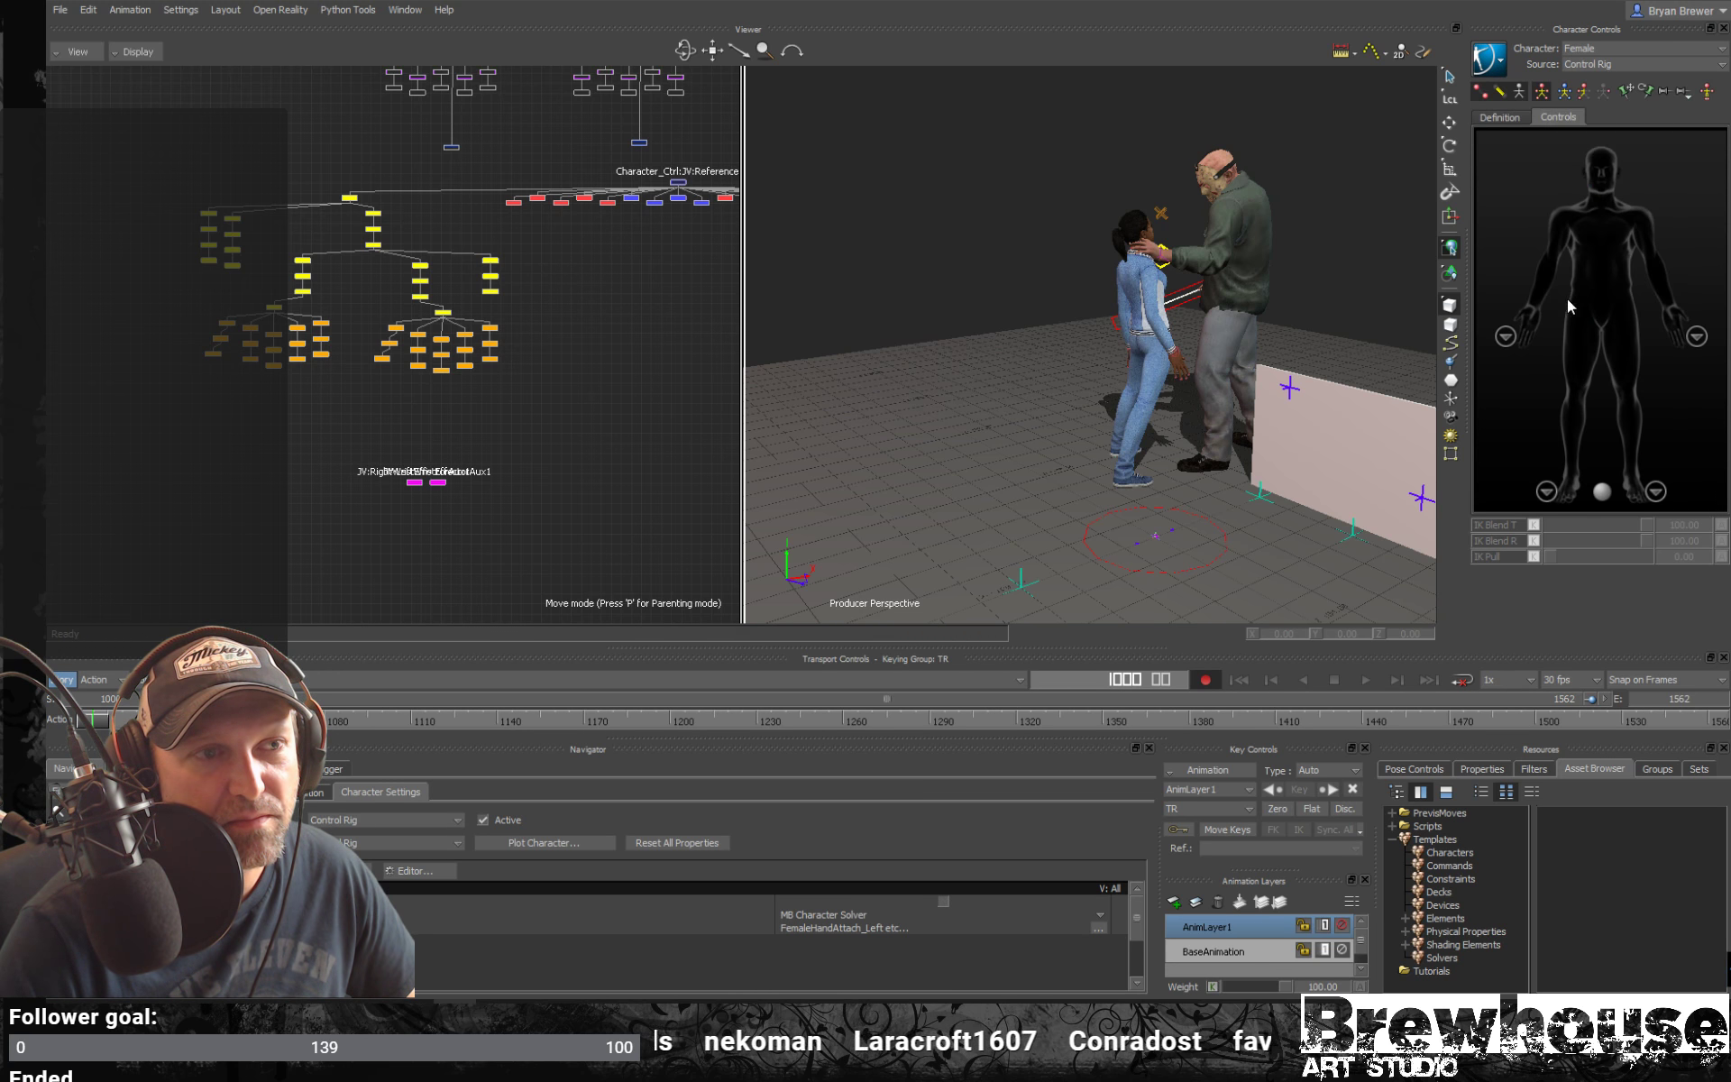
Select the Female's hips effector and play back the kill from several angles to check the motion
click(1601, 300)
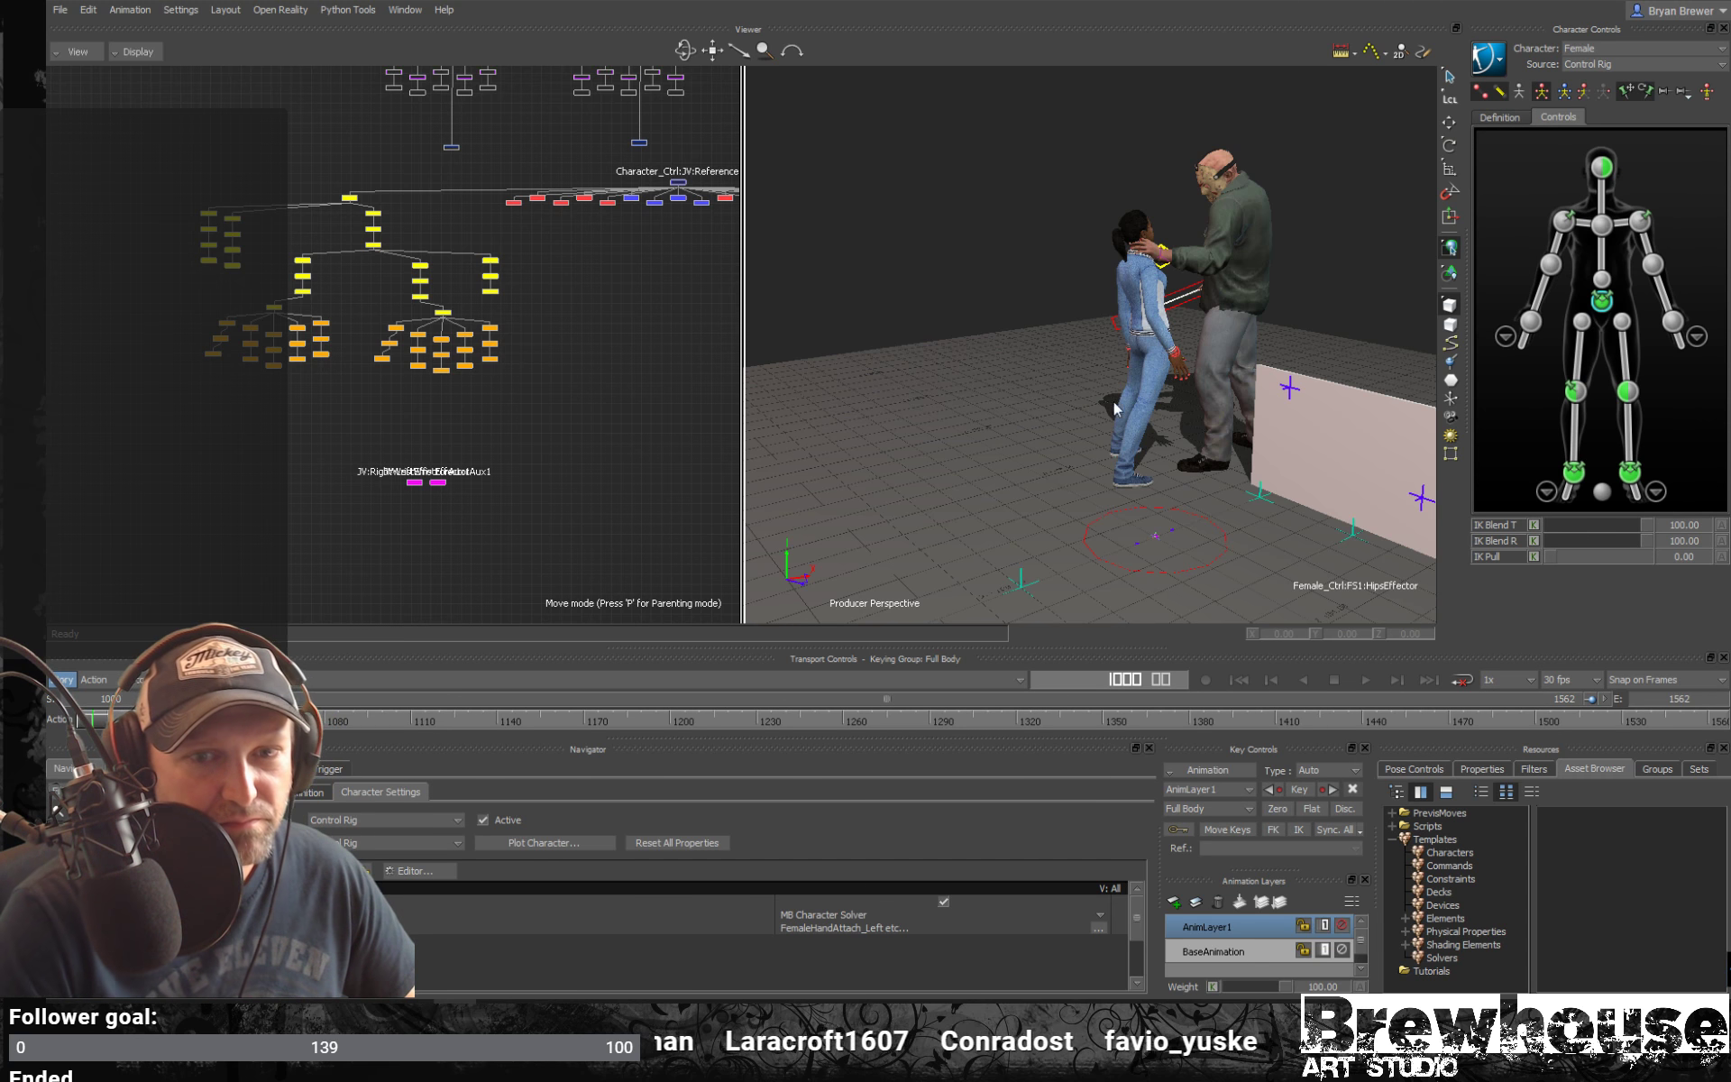
alt+drag(985, 431, 1029, 456)
scroll(1145, 460, up, 3)
key(ctrl+space)
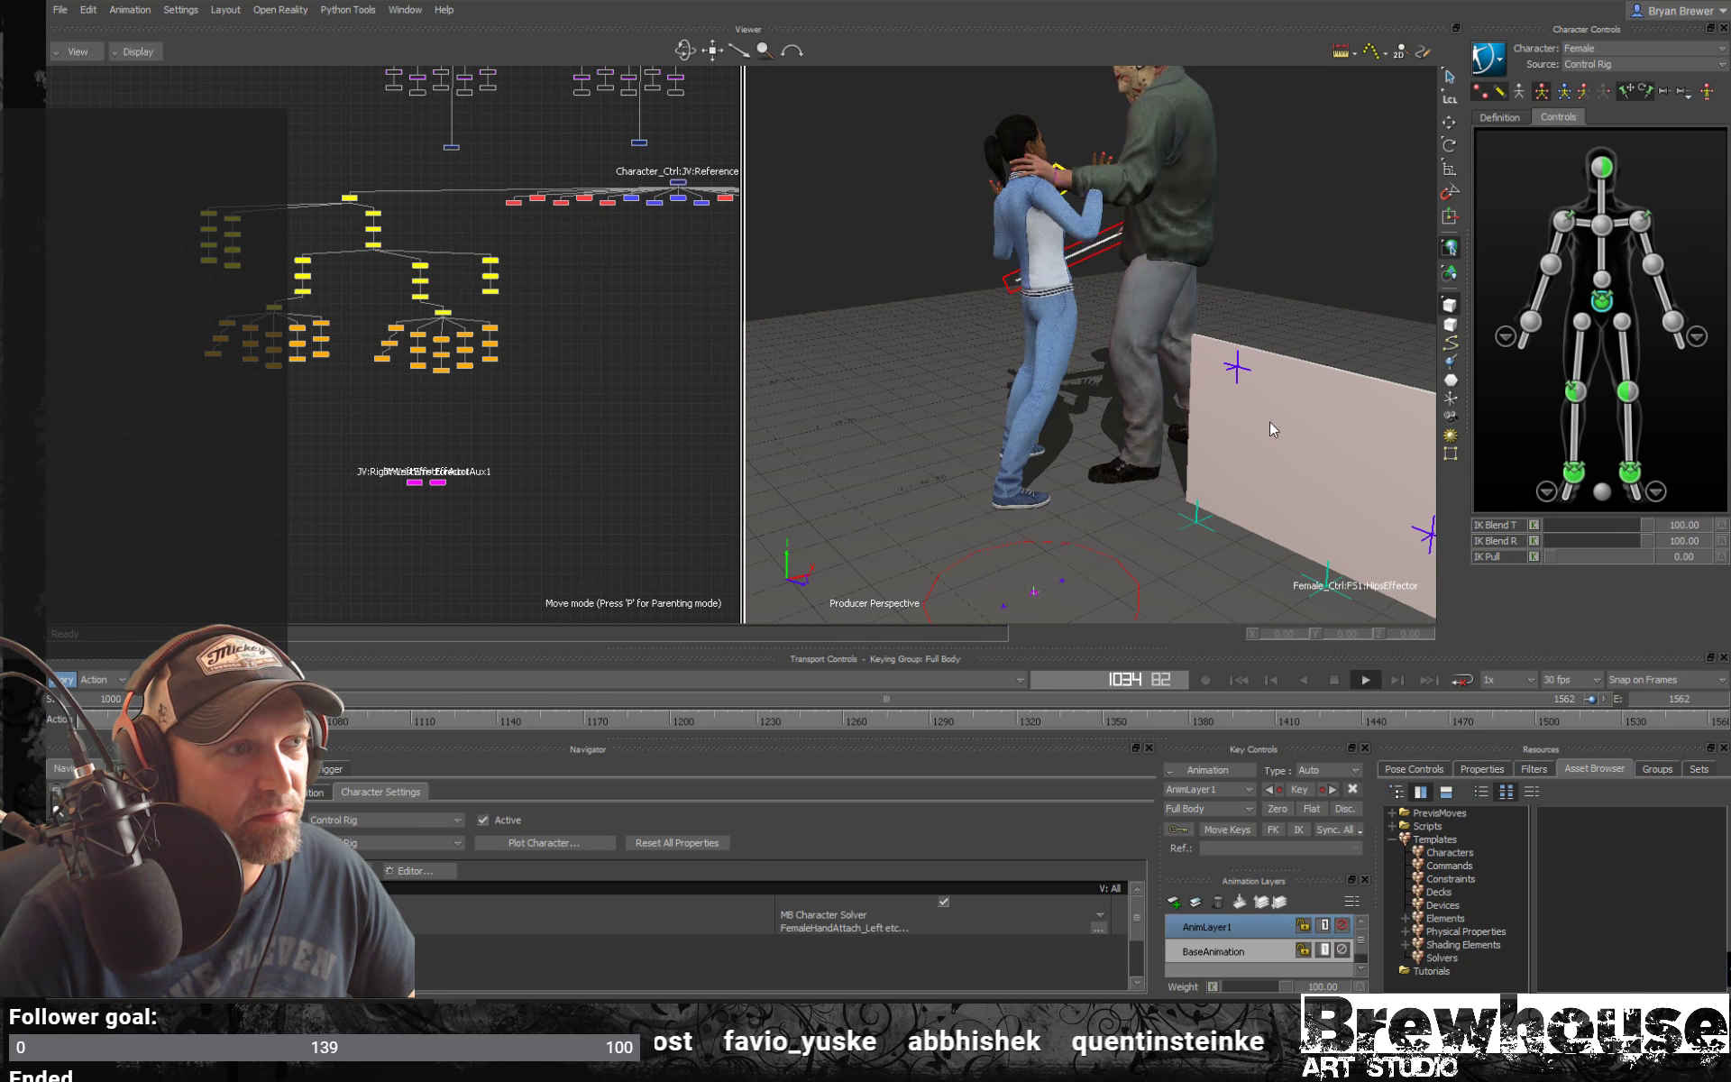
alt+drag(1190, 410, 1101, 460)
alt+drag(1094, 379, 1358, 429)
key(ctrl+space)
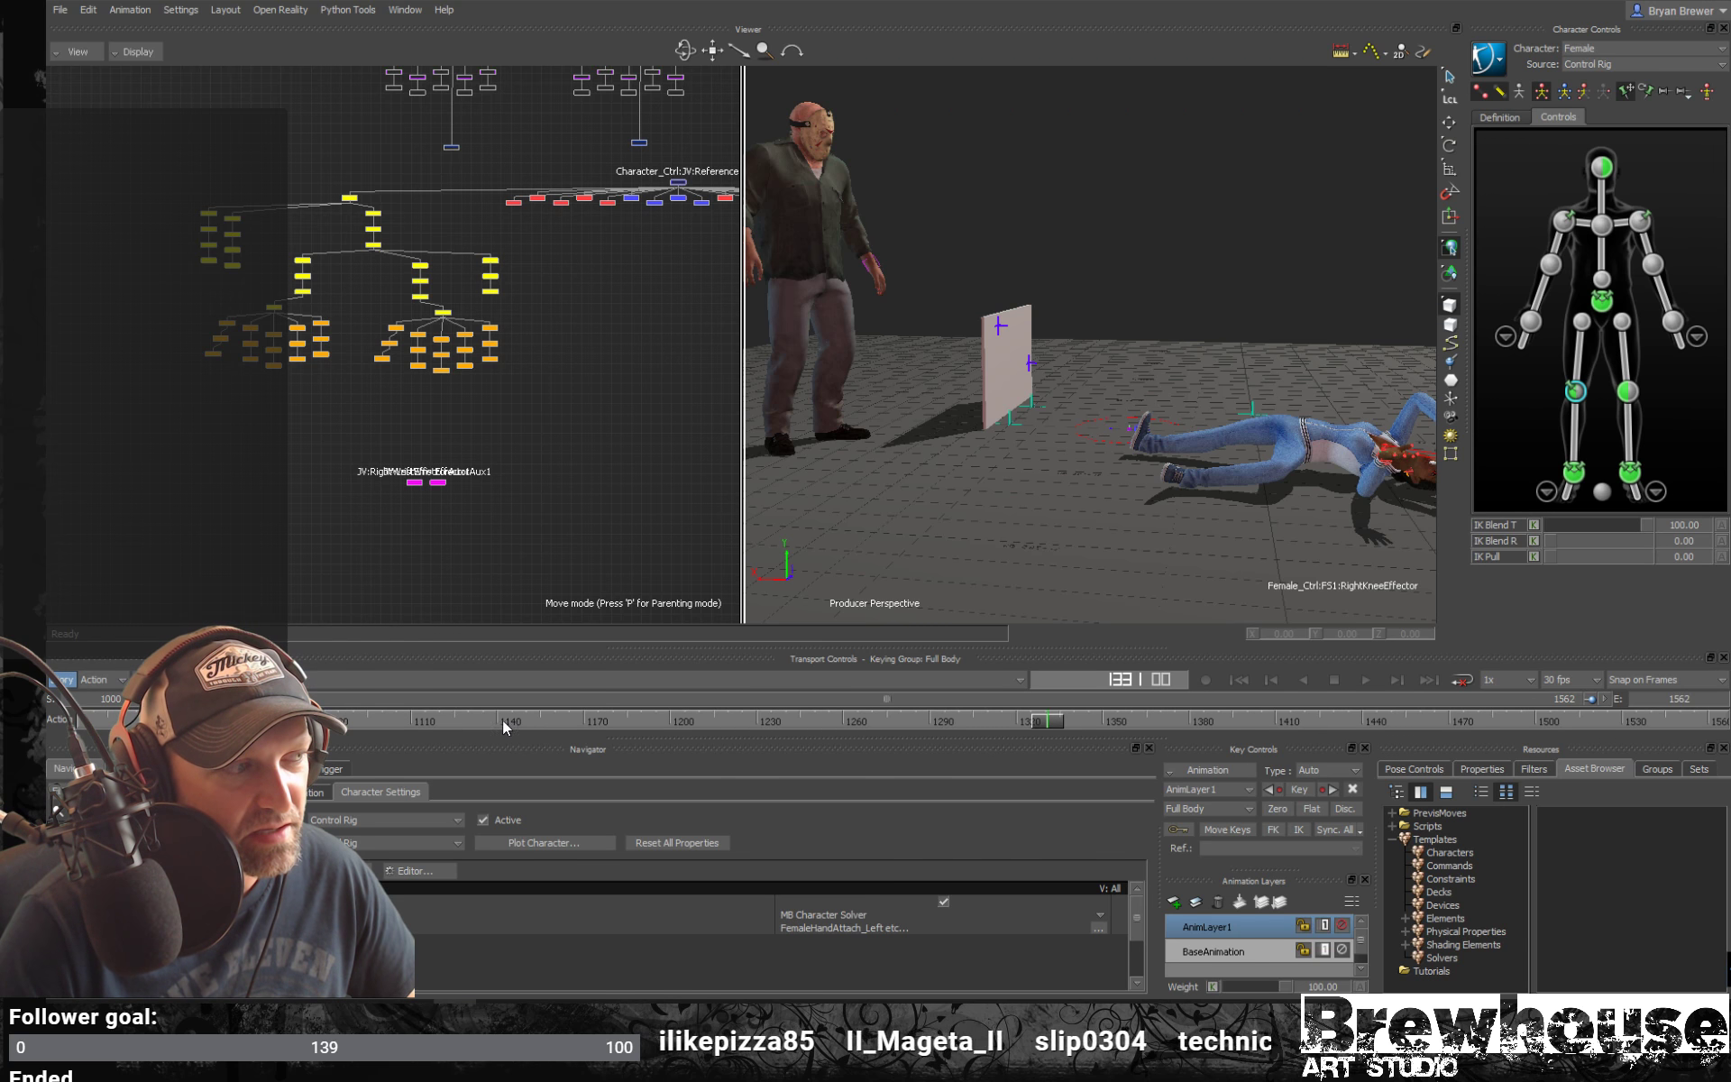
Go to frame 1302, select the Female's right upper leg, and frame its BaseAnimation curves around that frame
drag(501, 719, 966, 737)
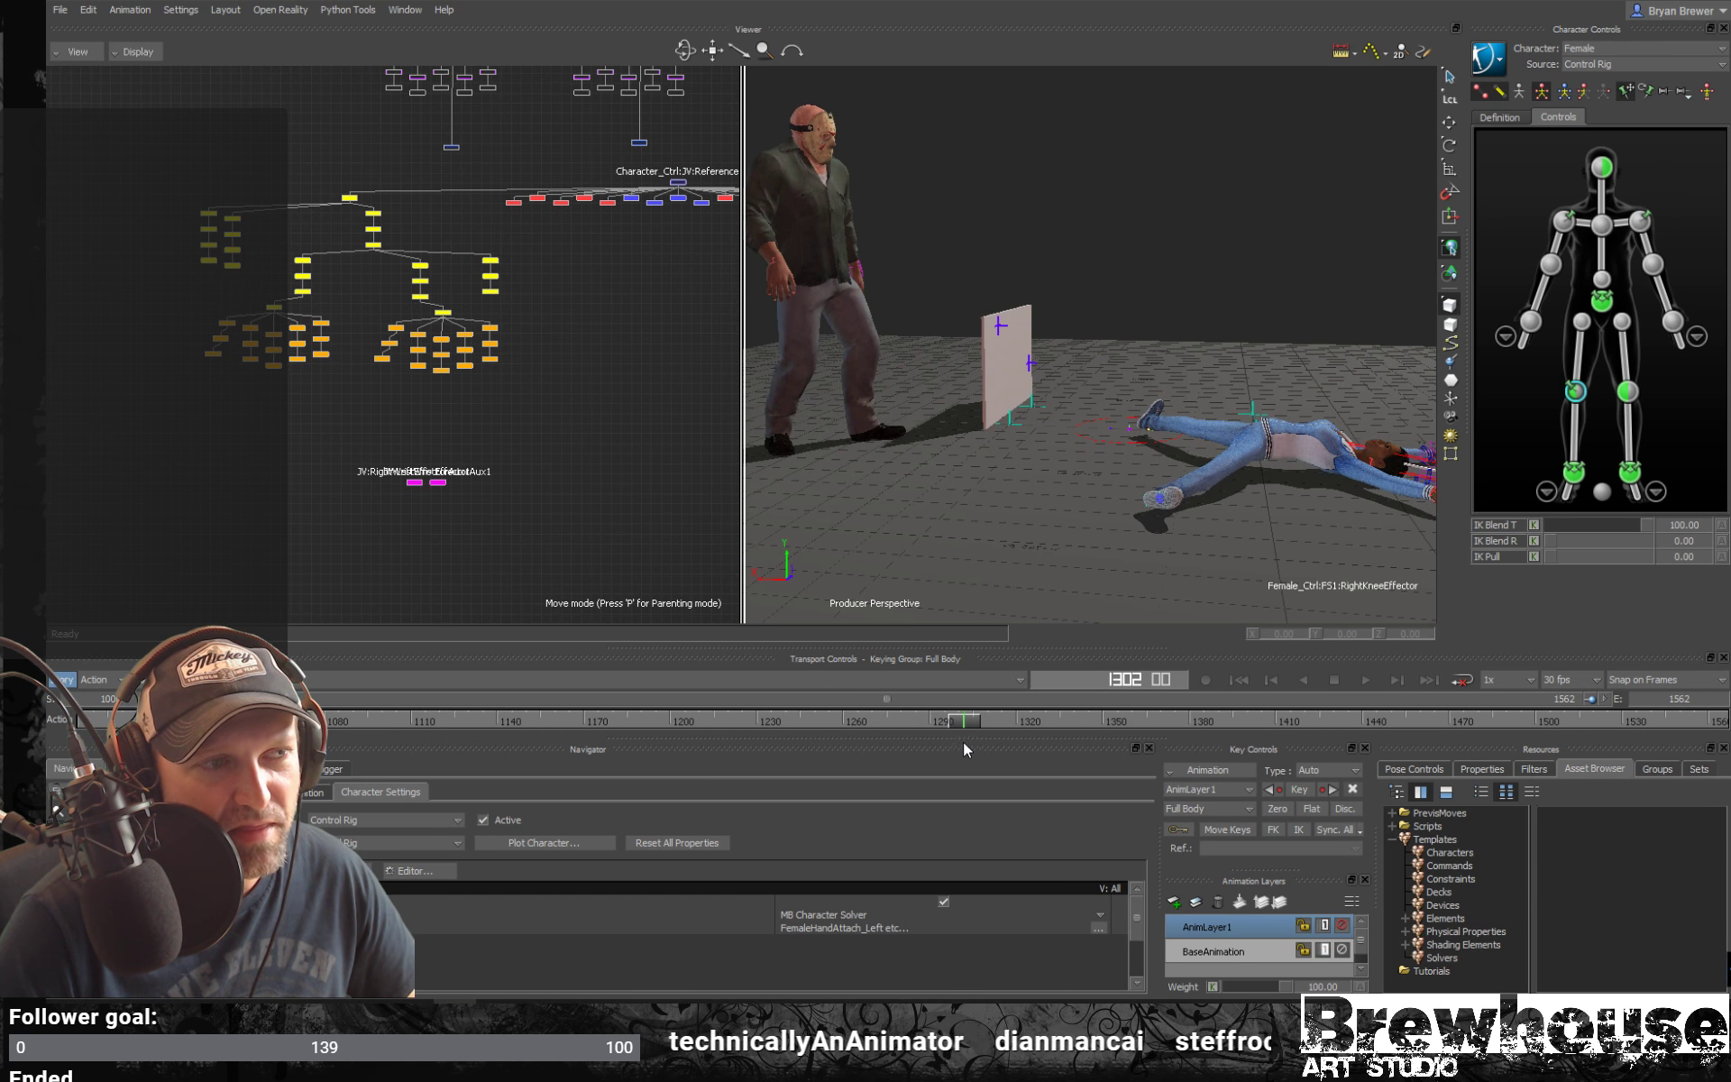
alt+drag(1291, 440, 1177, 506)
alt+right_drag(1176, 507, 1456, 518)
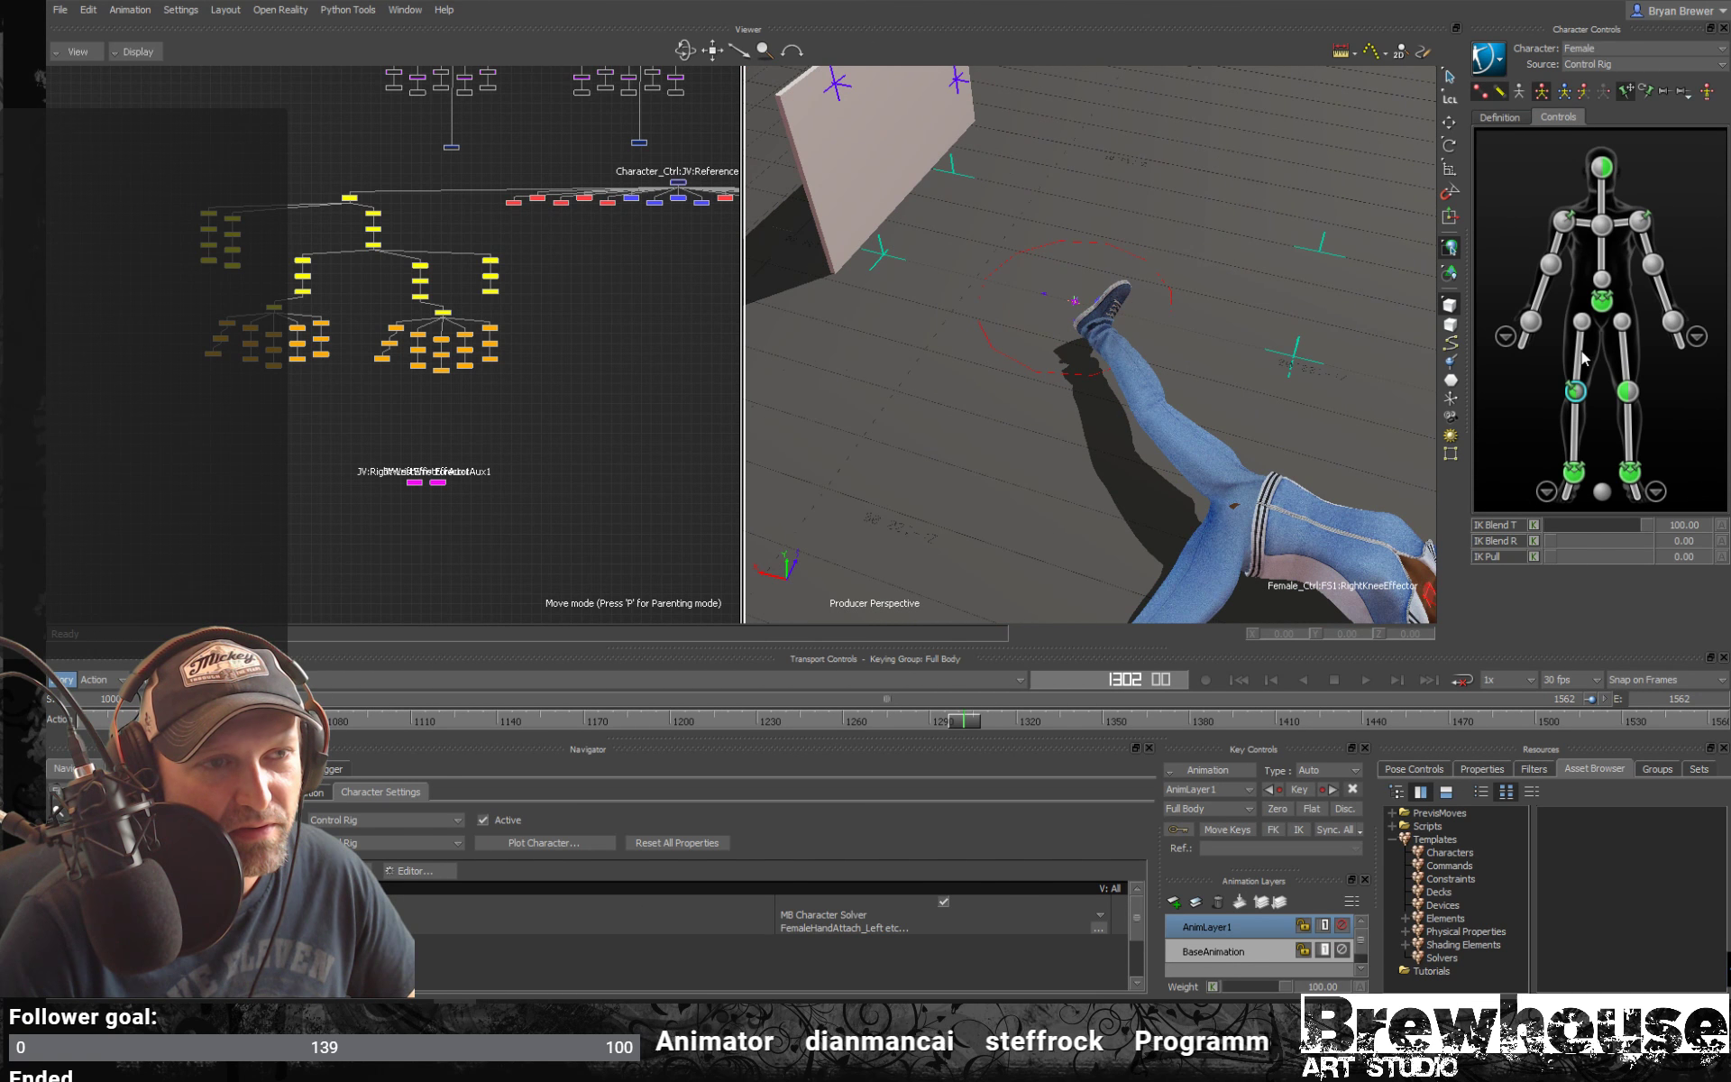
click(1579, 359)
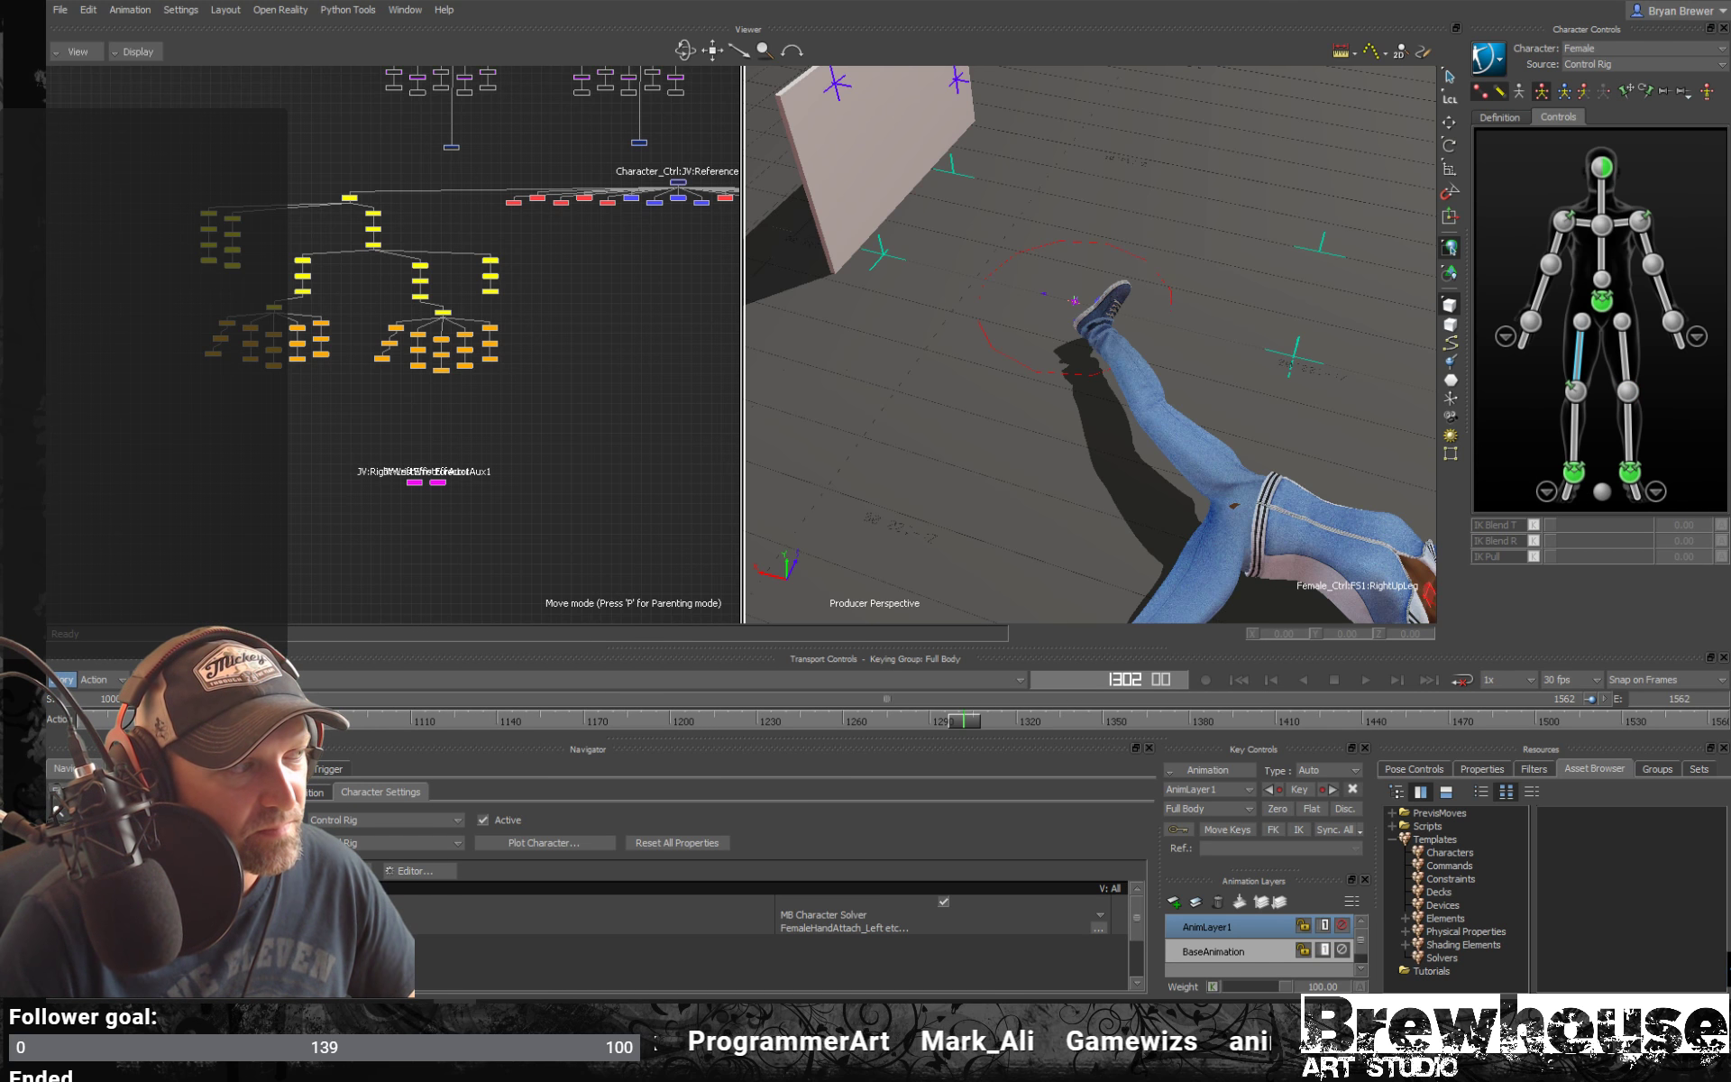
click(191, 769)
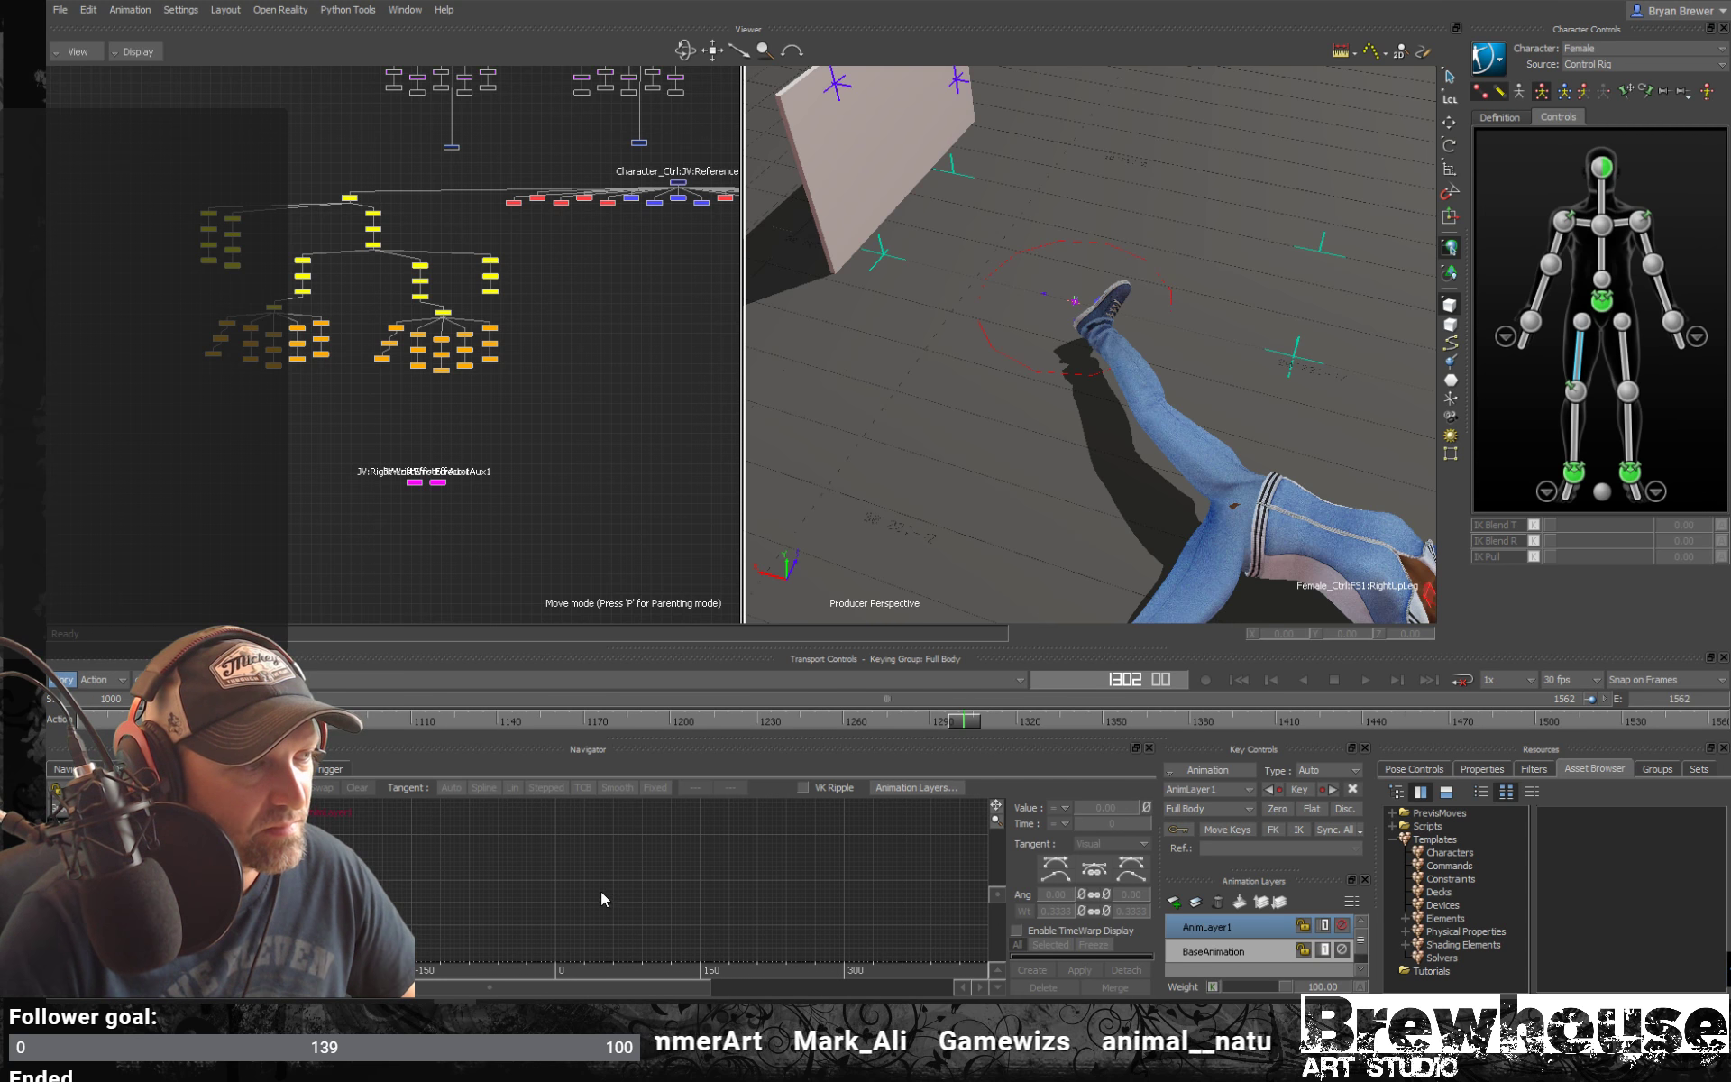
click(1172, 952)
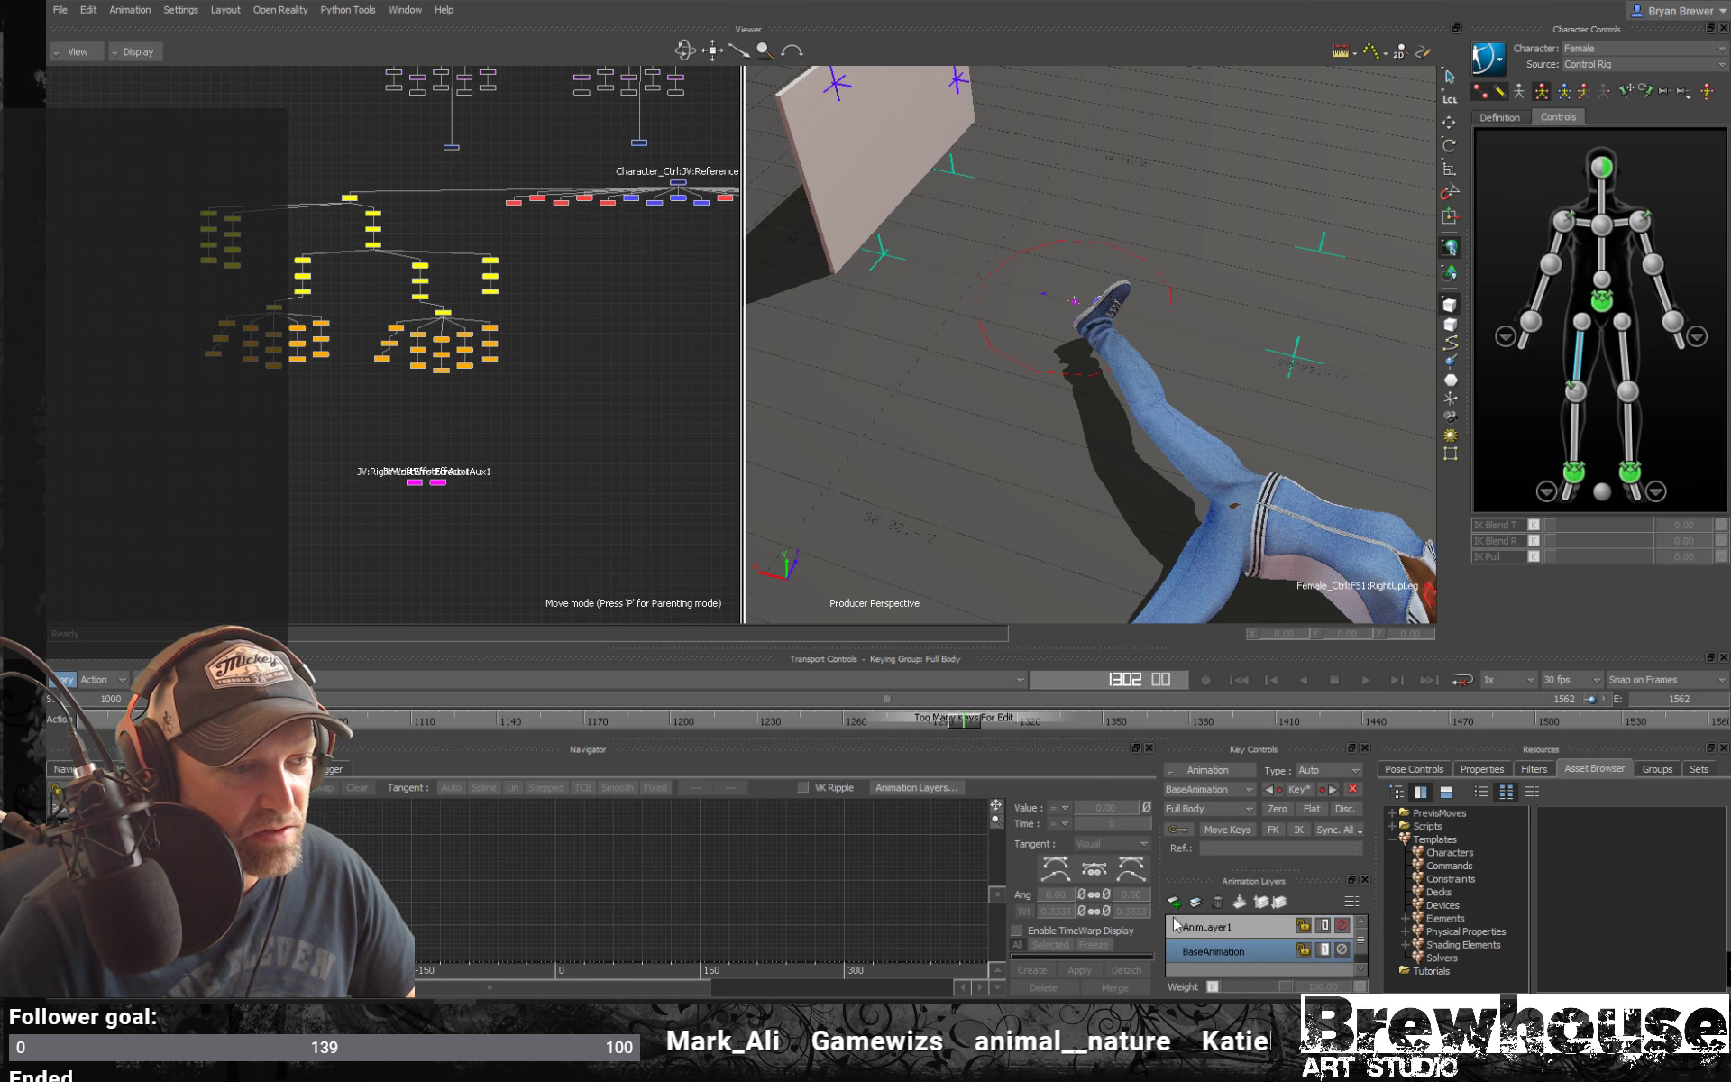
ctrl+drag(642, 890, 907, 795)
ctrl+drag(765, 912, 765, 850)
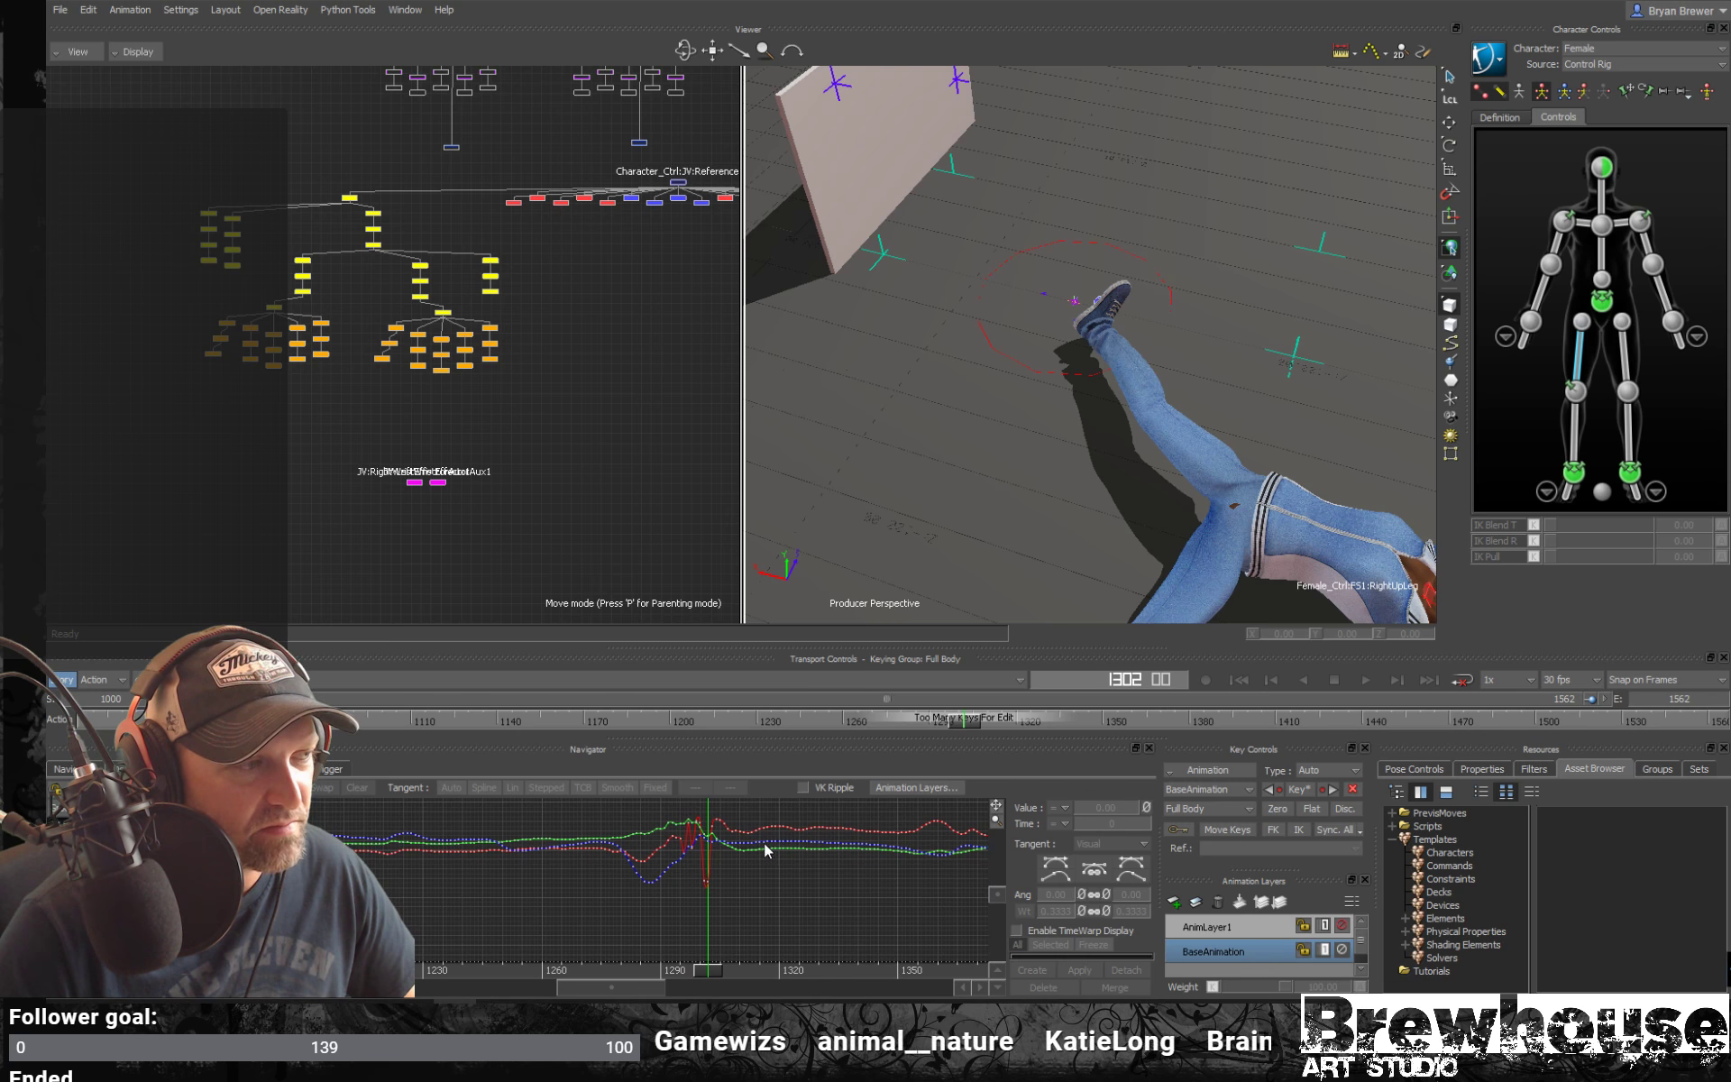
Add the right lower leg to the selection and delete the spiking curve keys just around frame 1302
click(1578, 444)
click(1581, 365)
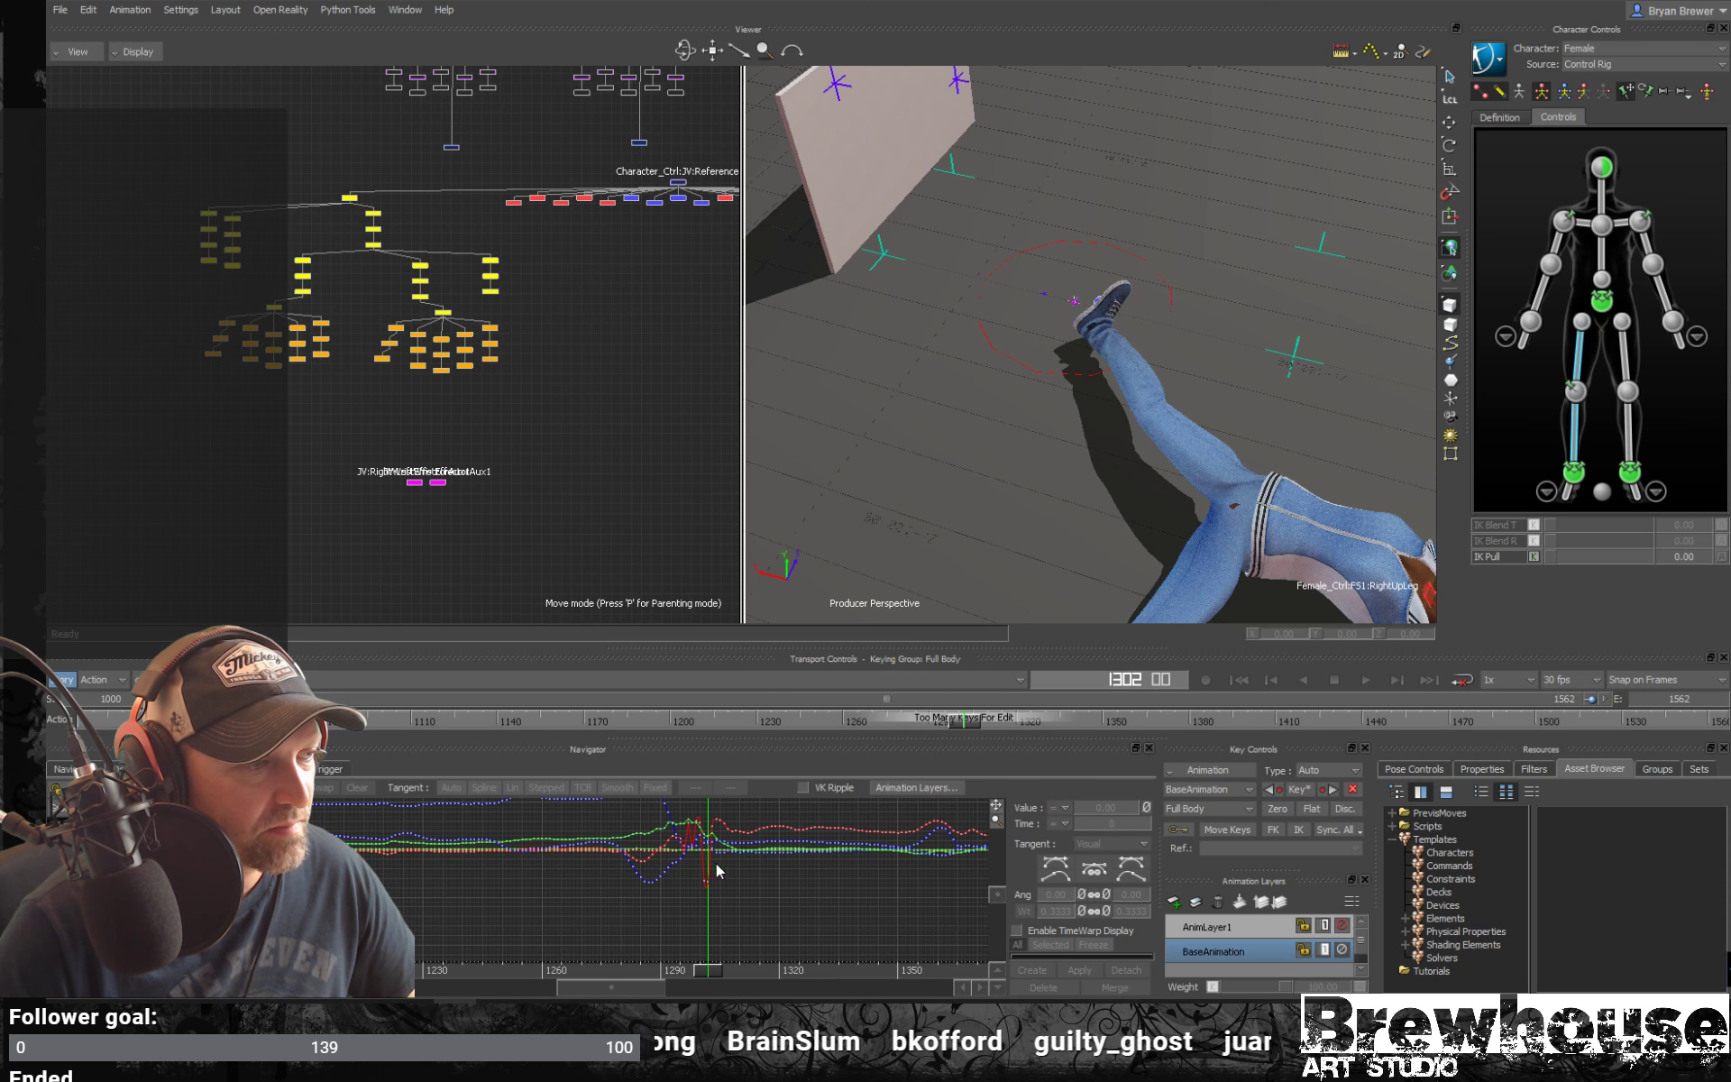
key(a)
mouse_move(719, 887)
ctrl+mouse_down()
mouse_move(842, 873)
mouse_move(769, 896)
mouse_move(709, 867)
mouse_move(759, 848)
mouse_move(743, 856)
mouse_move(831, 883)
mouse_move(717, 879)
ctrl+mouse_up()
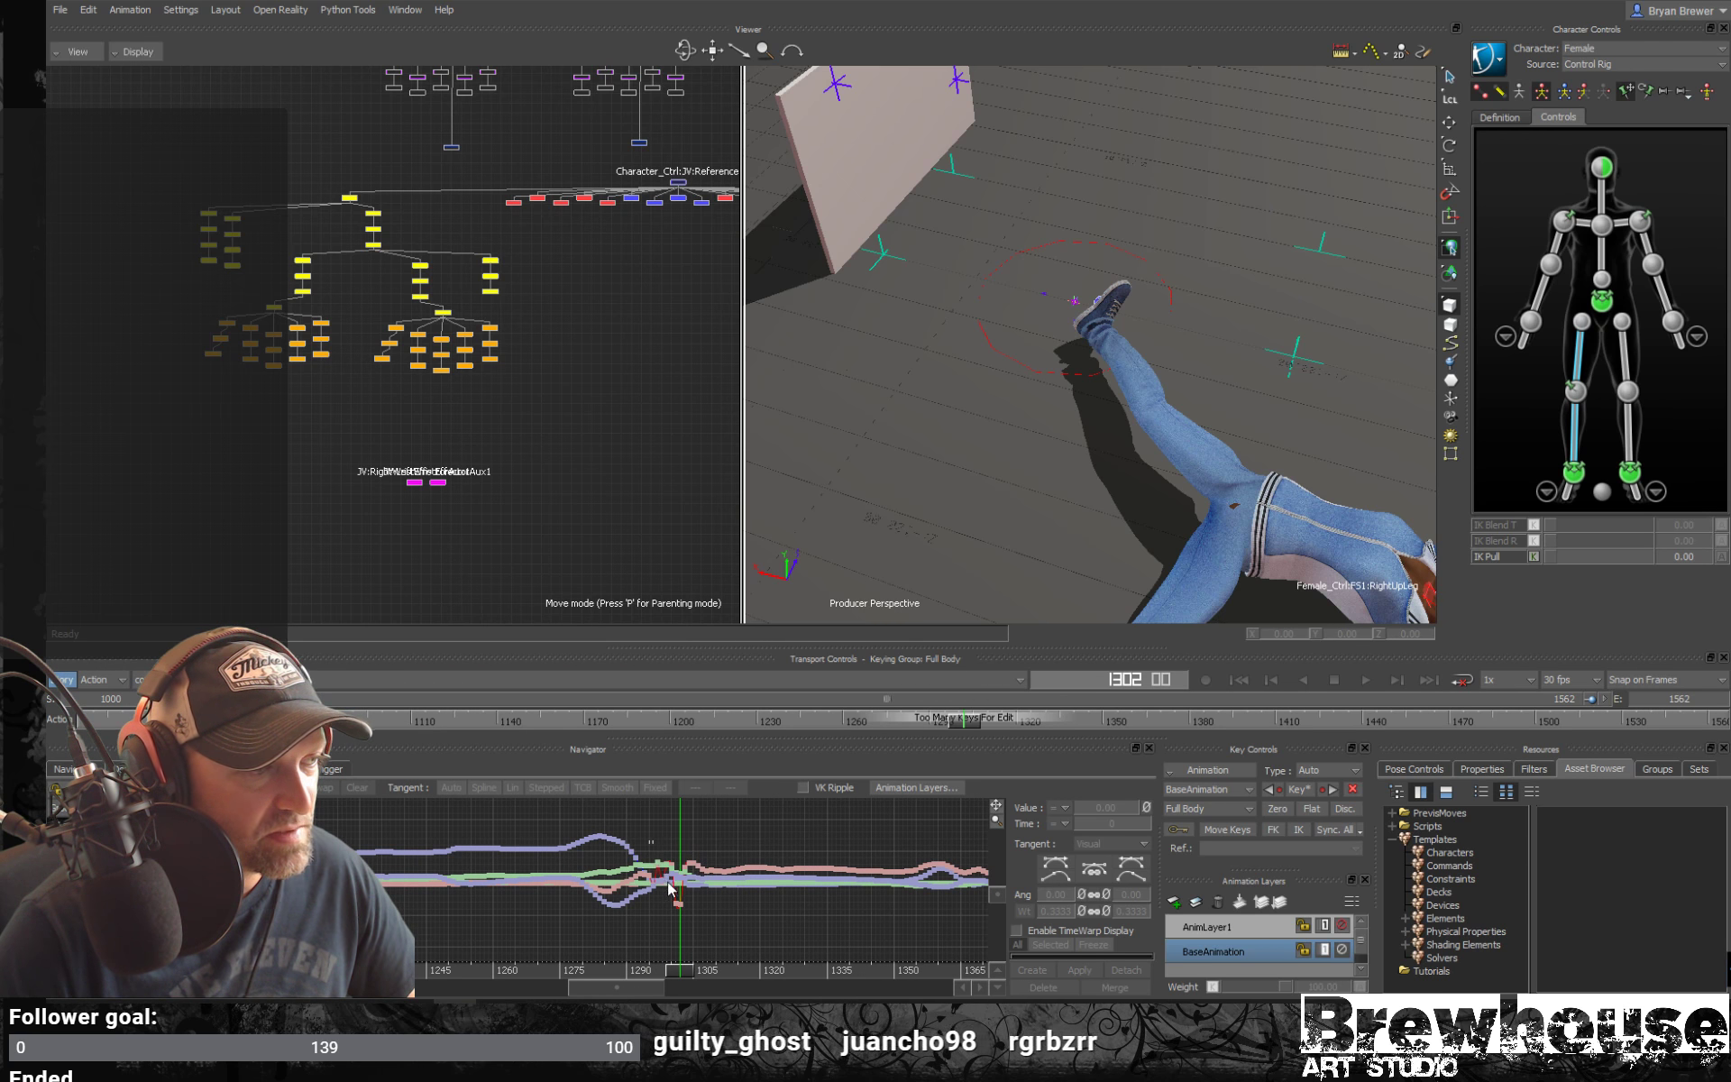
Play back the Female's fall from frame 1268 to check the leg motion, reselecting her hips effector during the review
drag(692, 943, 529, 937)
ctrl+shift+drag(851, 513, 1178, 445)
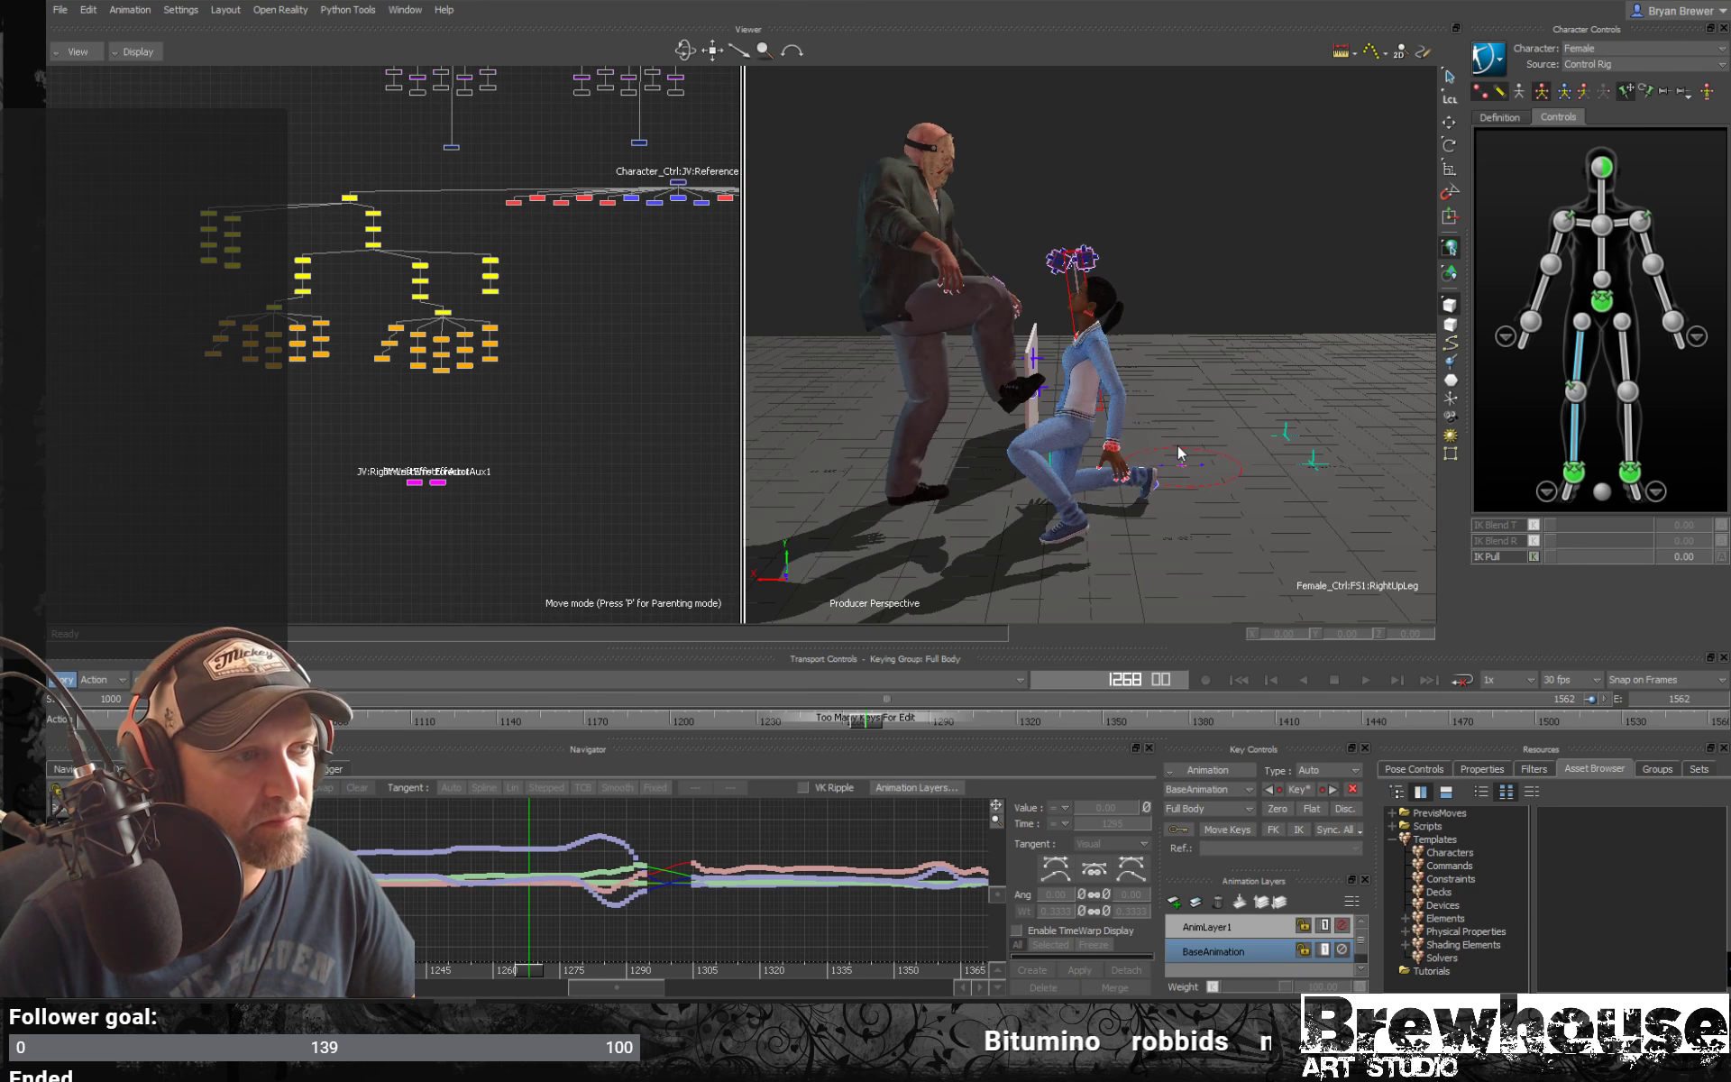
key(space)
ctrl+drag(1251, 568, 1211, 531)
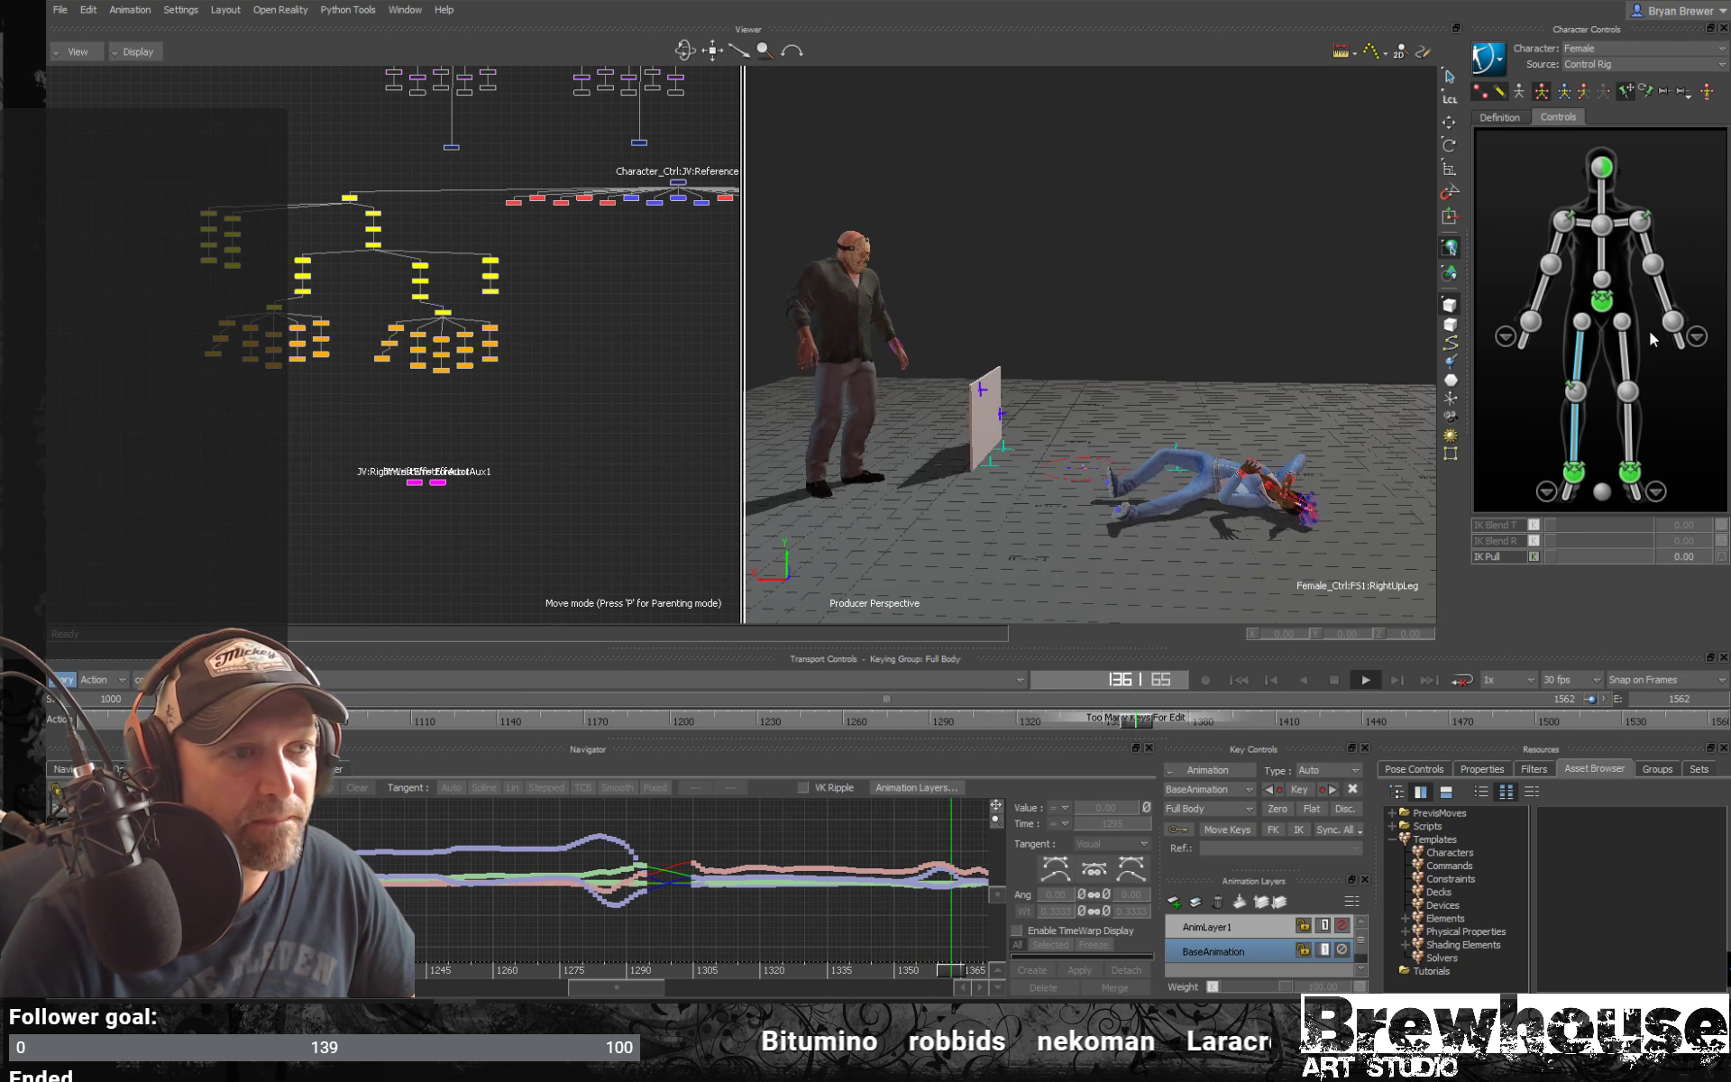
key(space)
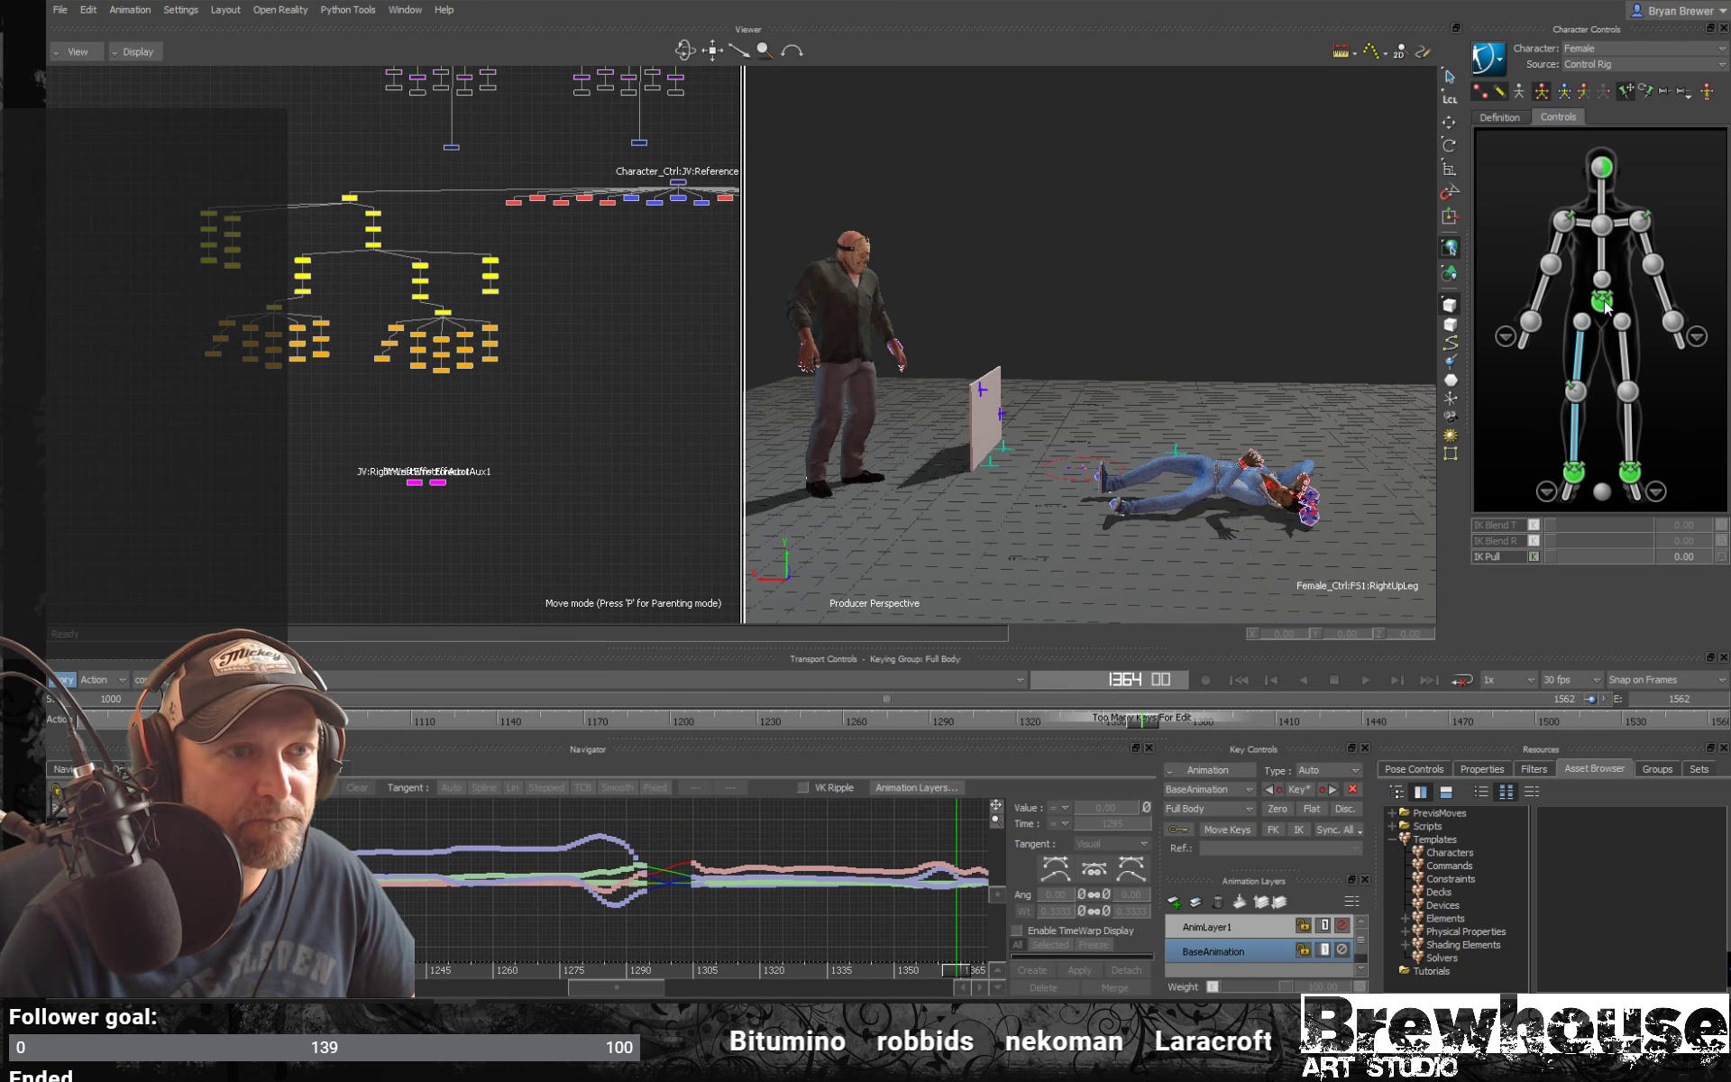
click(1602, 300)
key(space)
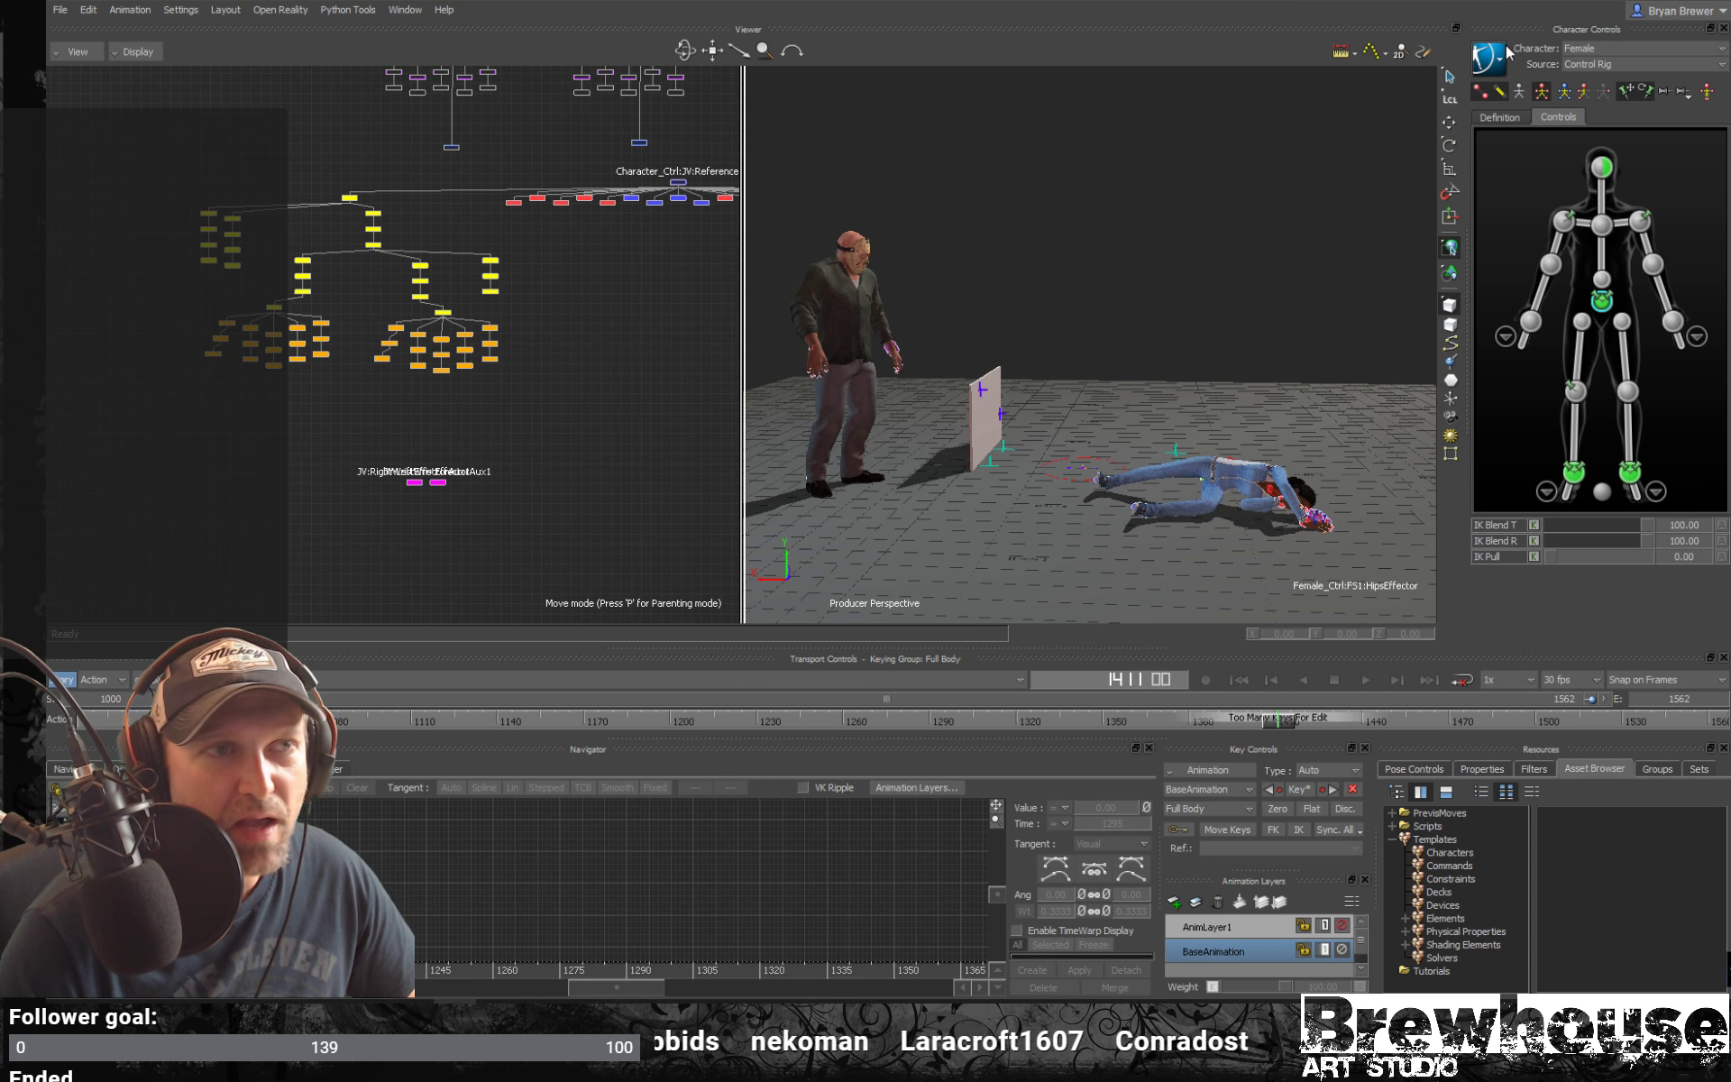
Bake the Female's animation to the skeleton, bake it back to the control rig, and reselect the hips effector
click(1492, 63)
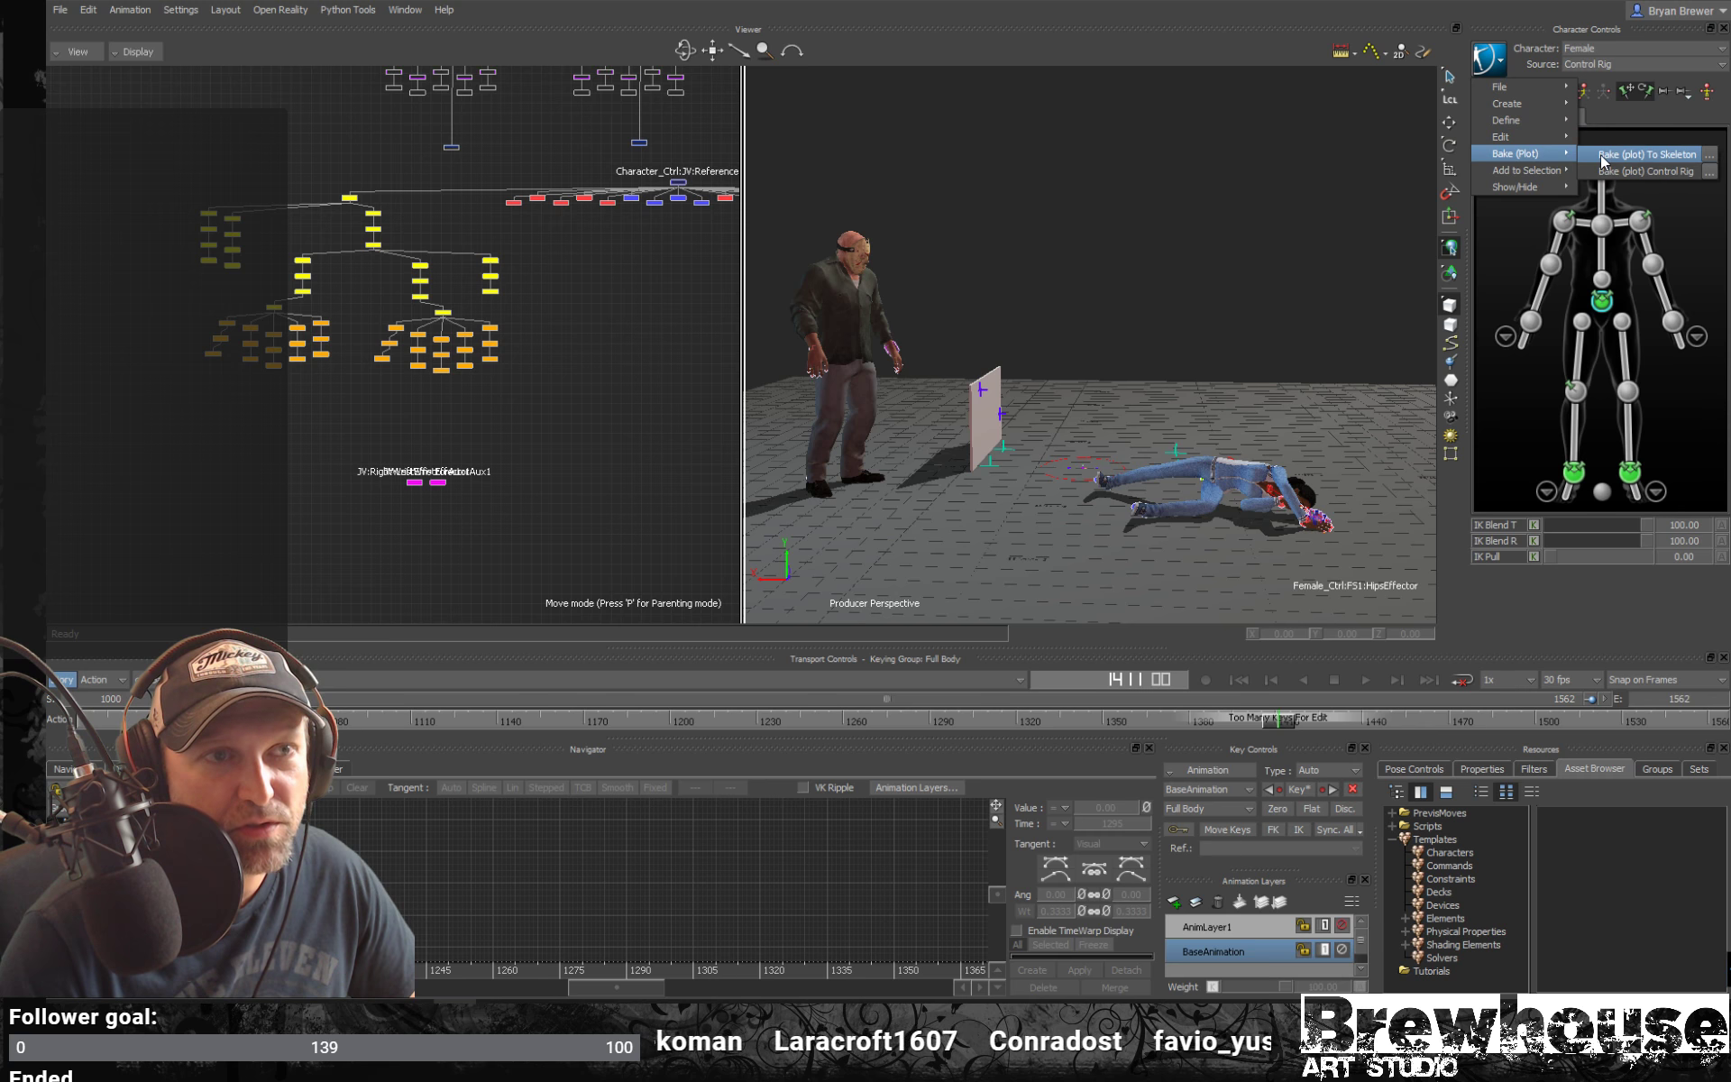
click(1645, 155)
click(1500, 62)
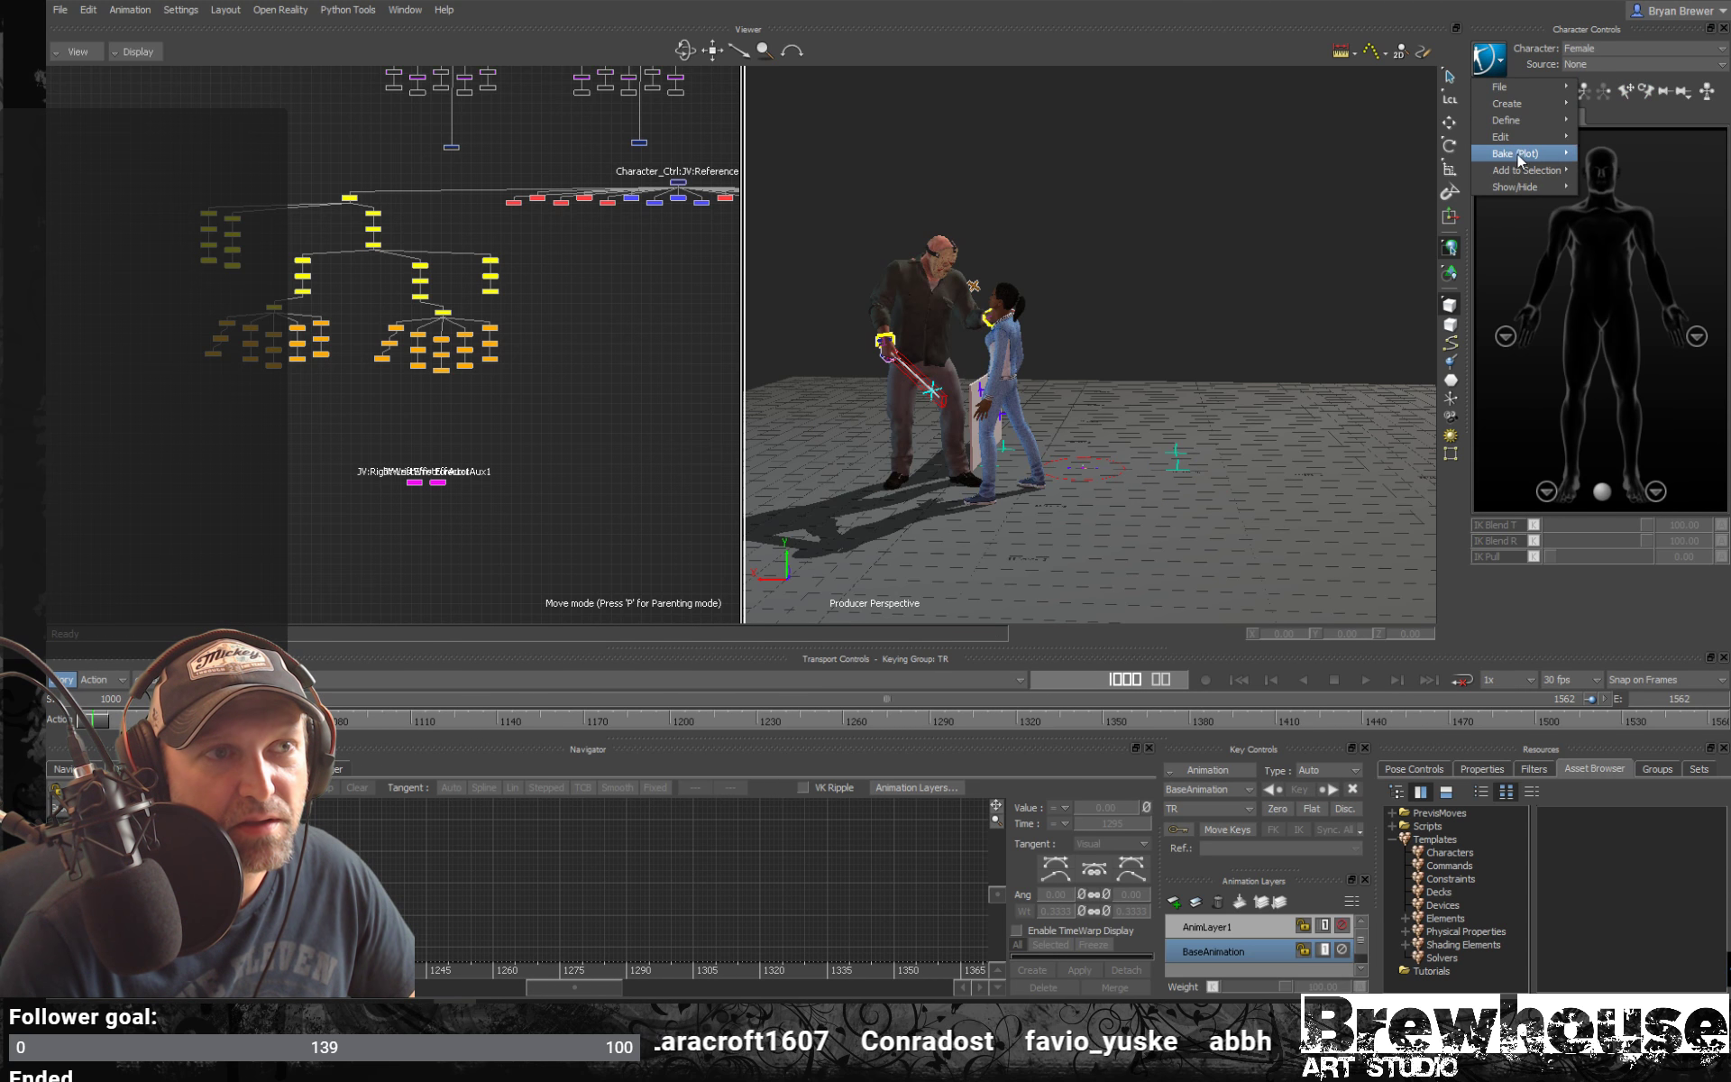
click(1621, 171)
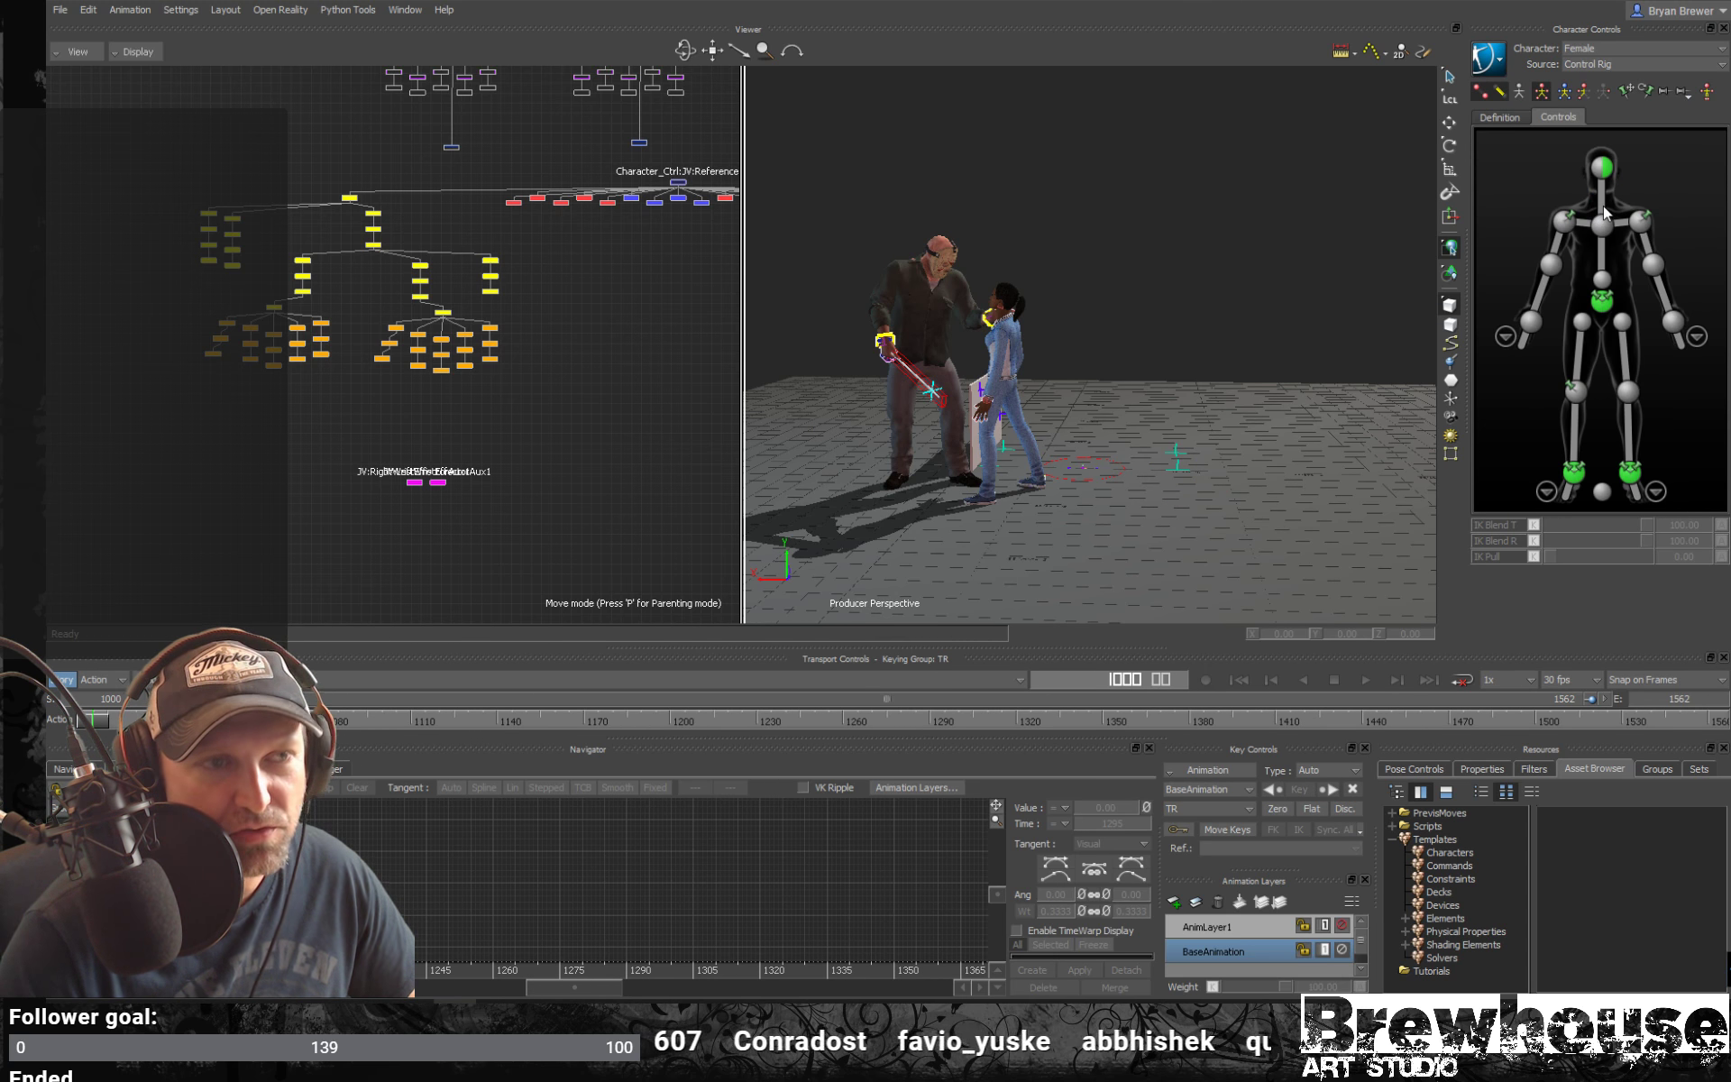
click(1607, 307)
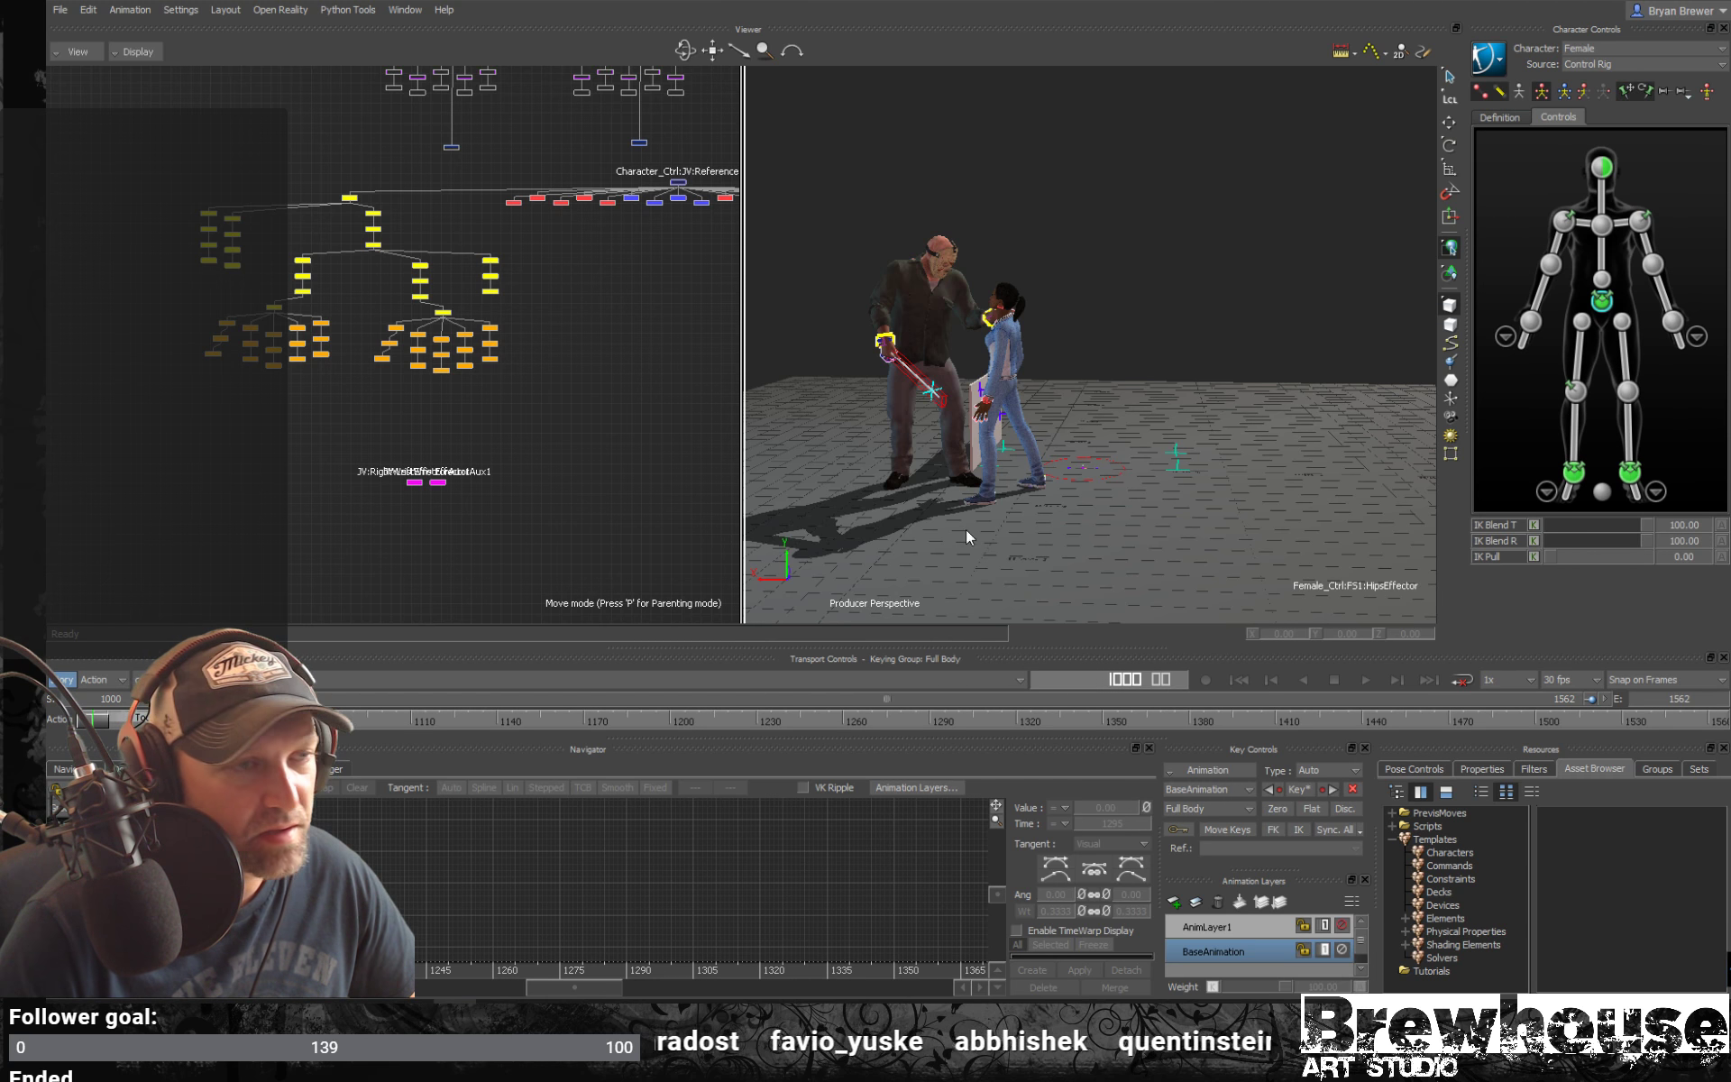
Play back the baked animation, then scrub to frame 1263 and inspect the Female's kneeling pose from behind
key(space)
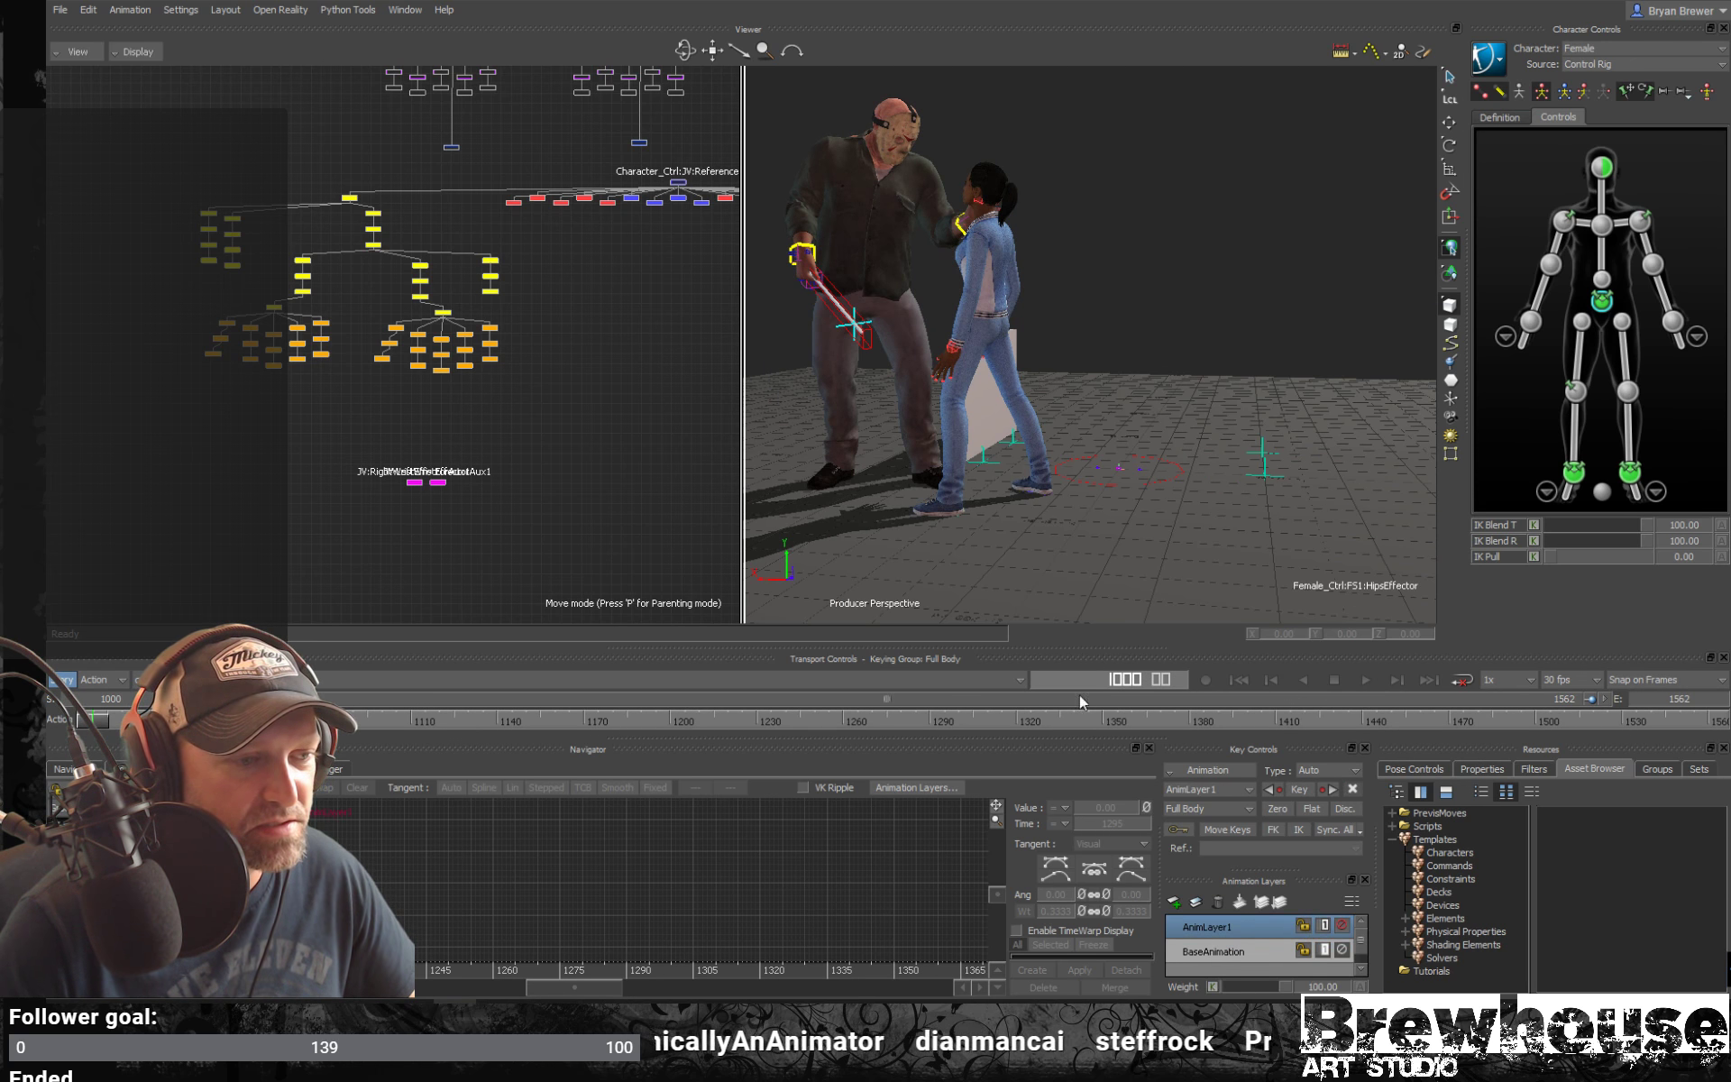
key(space)
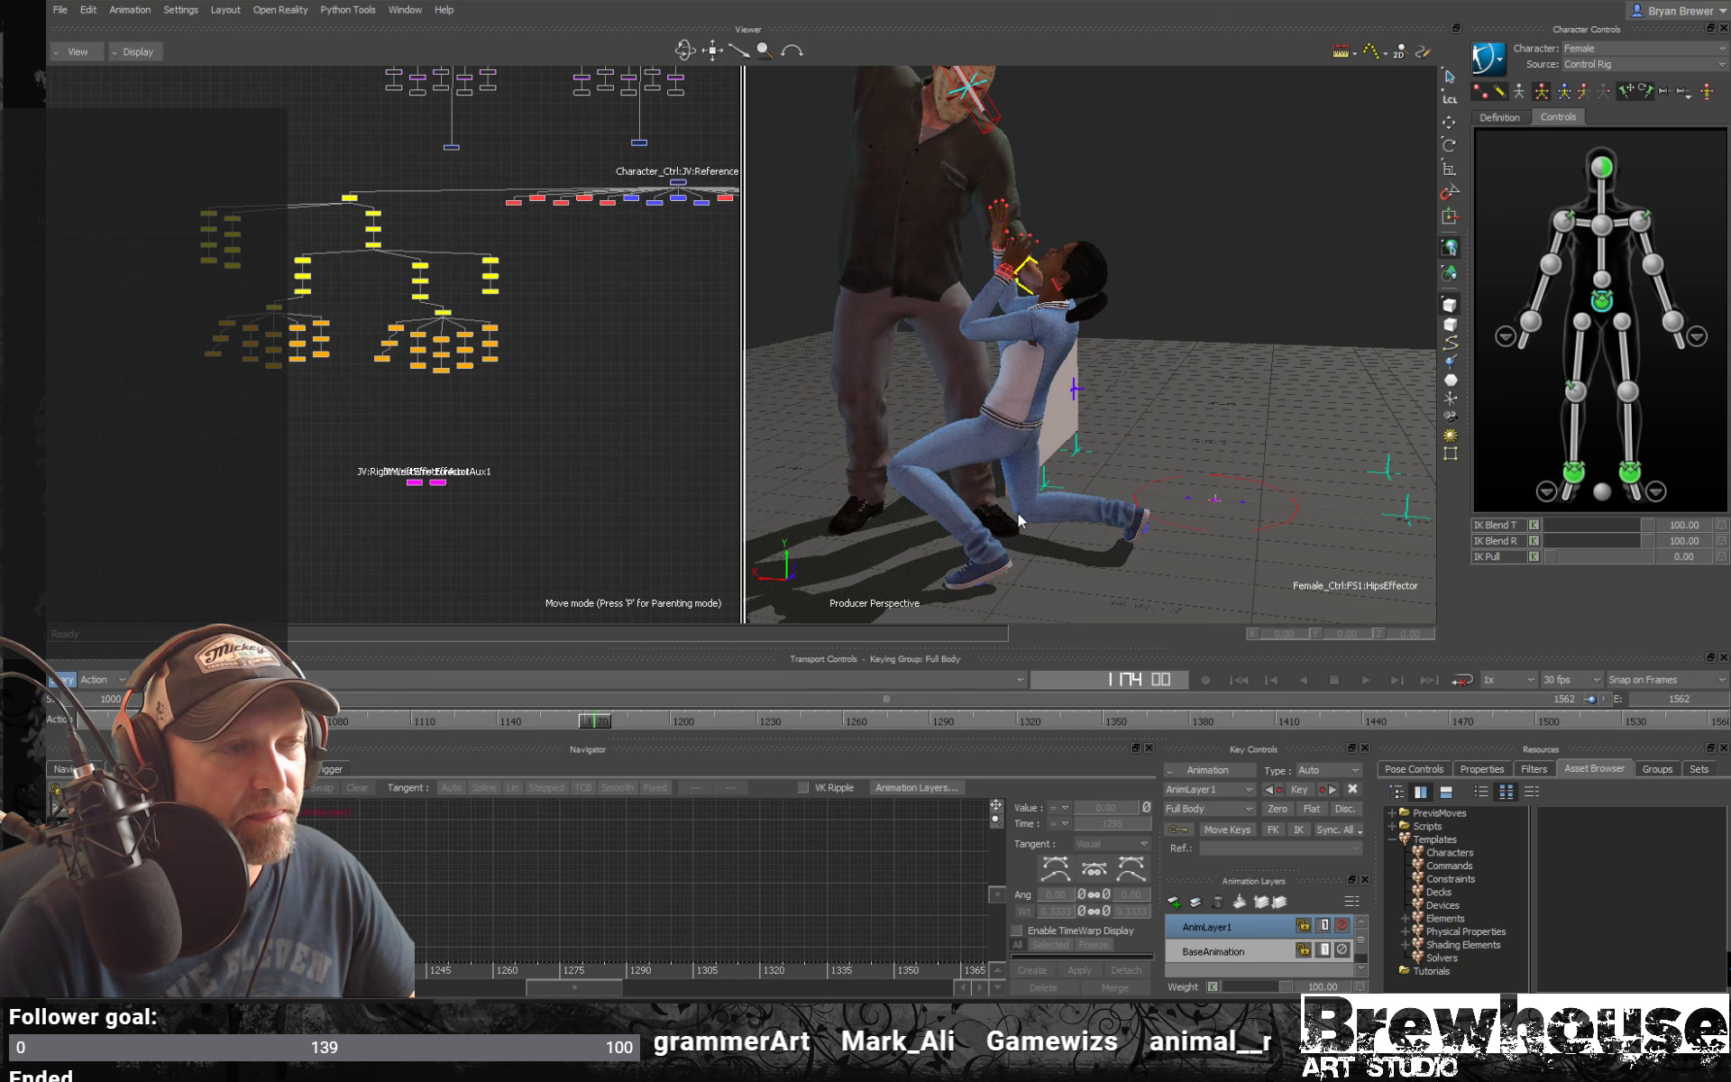
key(space)
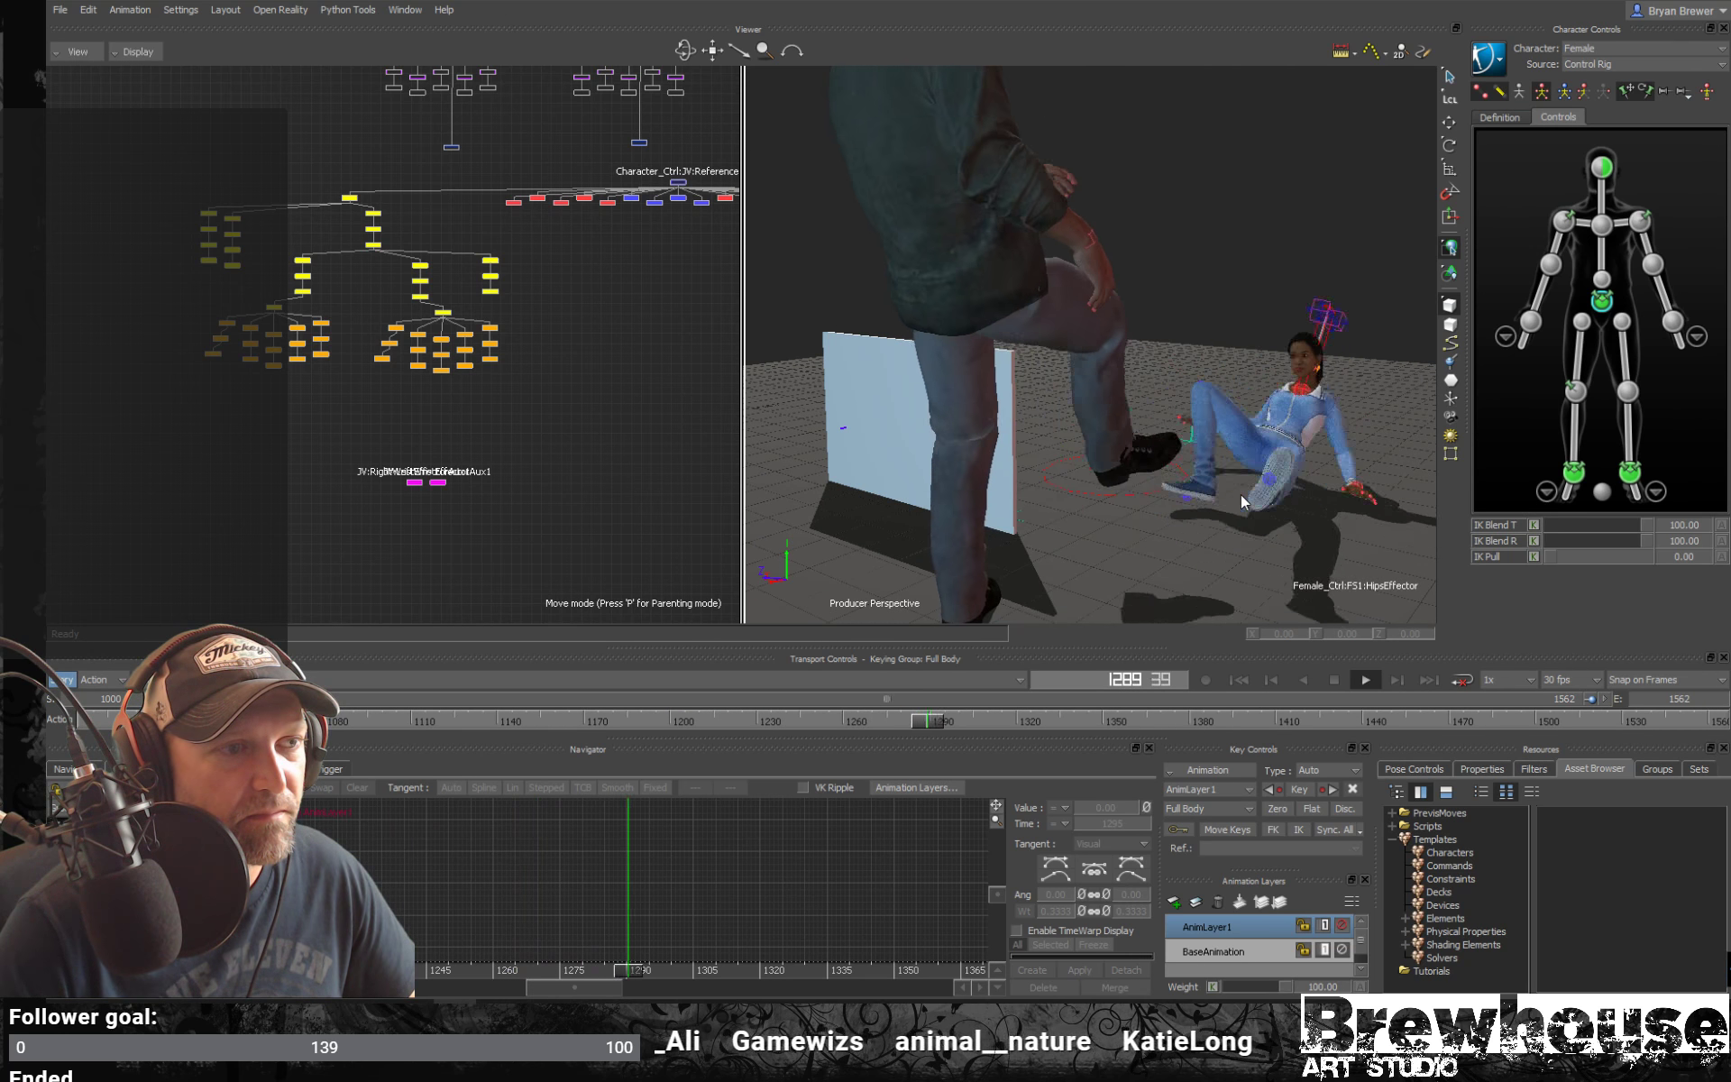
click(882, 721)
drag(882, 721, 853, 721)
ctrl+shift+drag(1242, 512, 1134, 487)
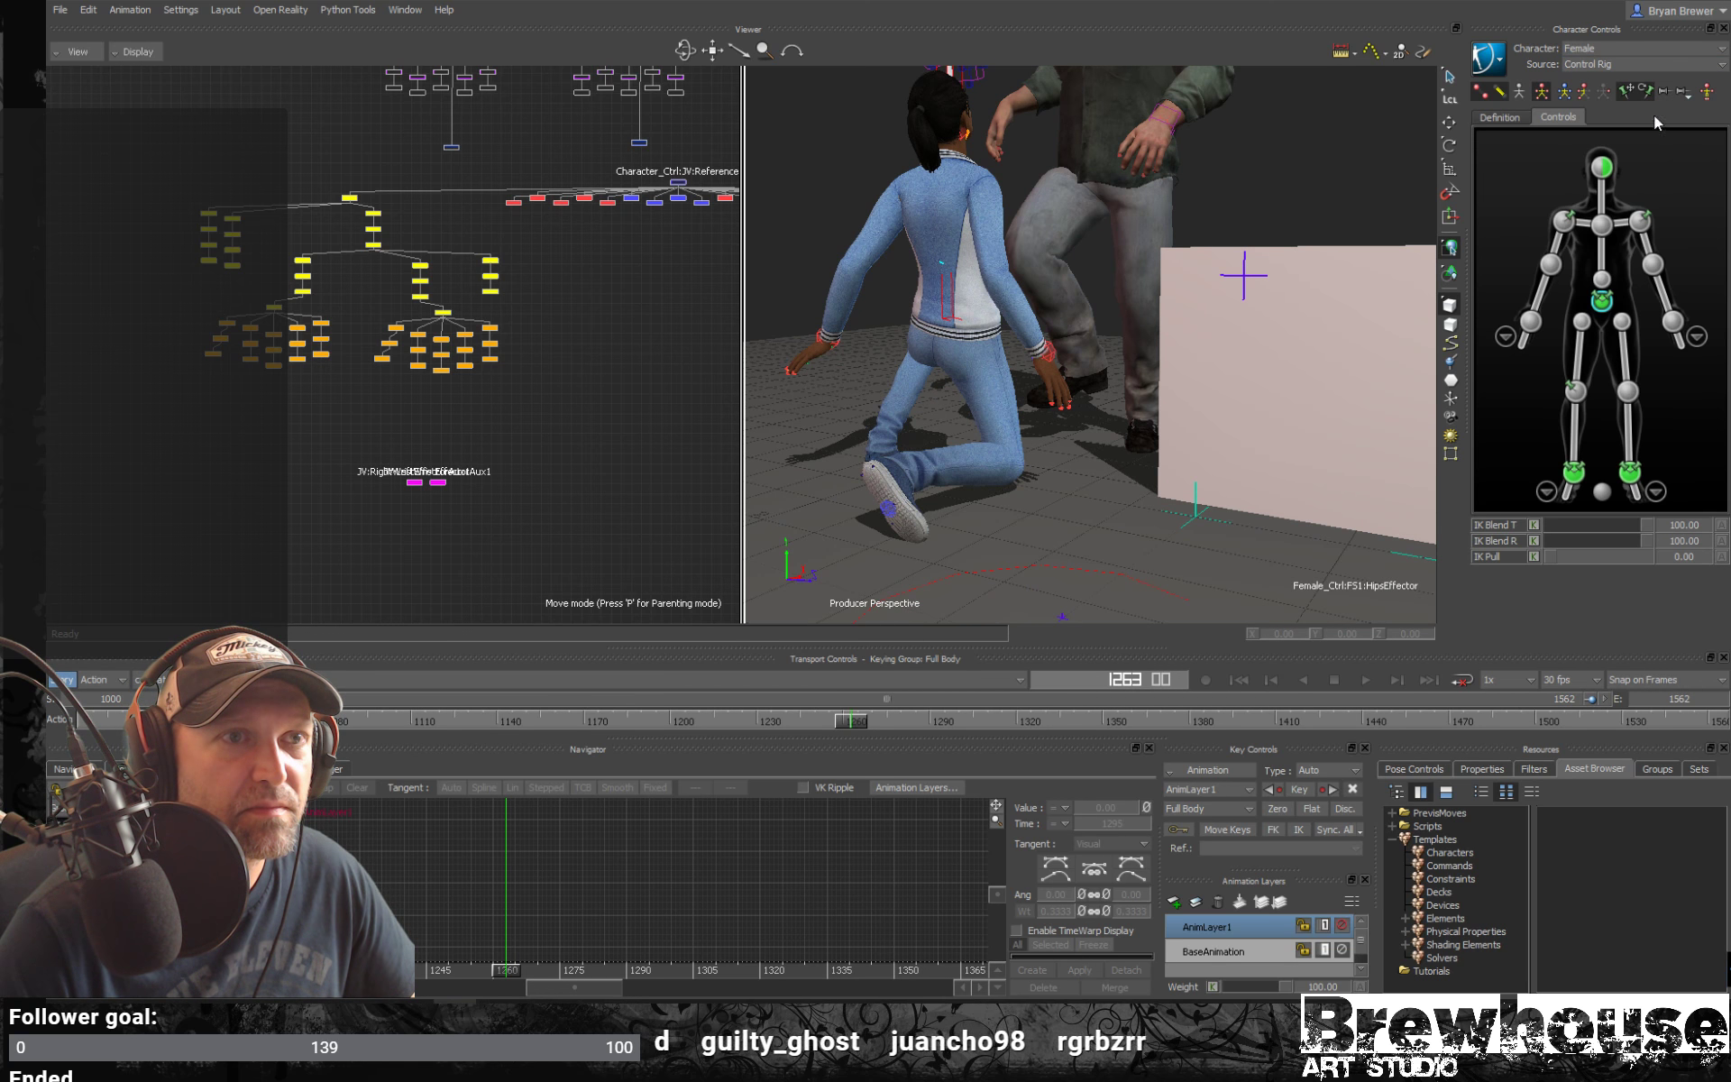
Select the Female's right knee effector for translation and set a key at frame 1093 on AnimLayer1
key(t)
click(1575, 392)
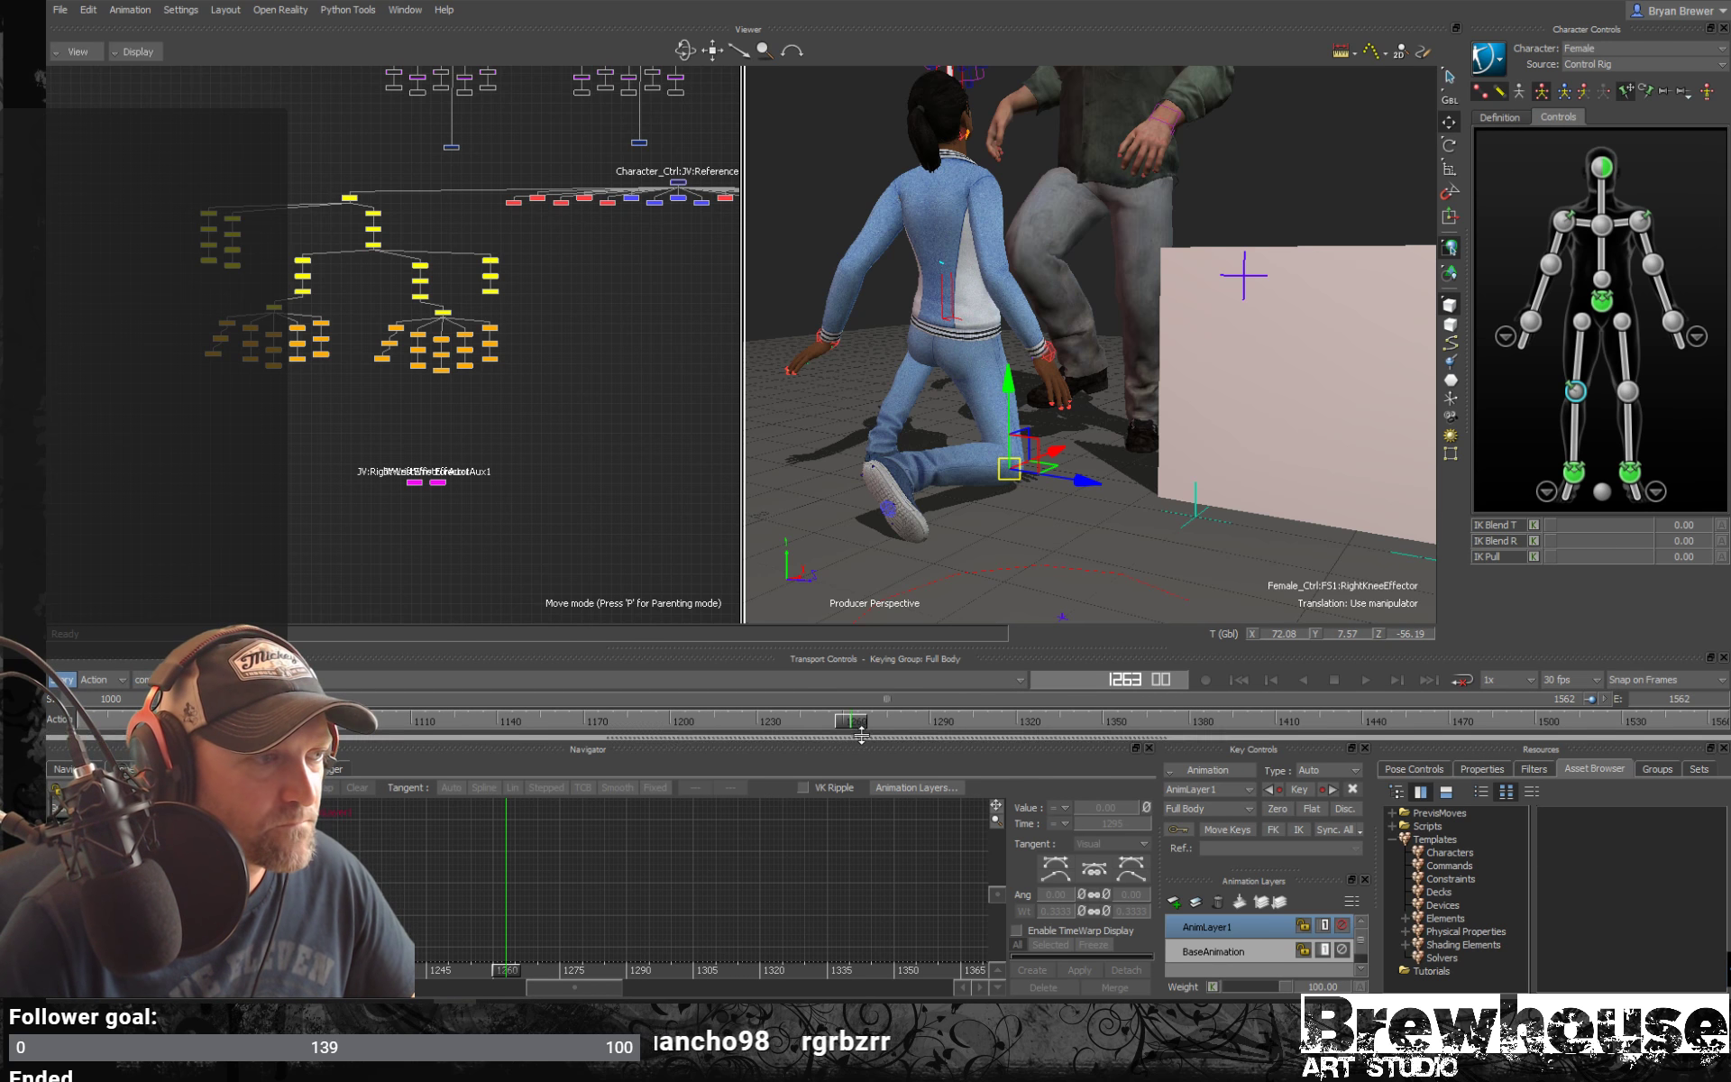
drag(837, 723, 367, 705)
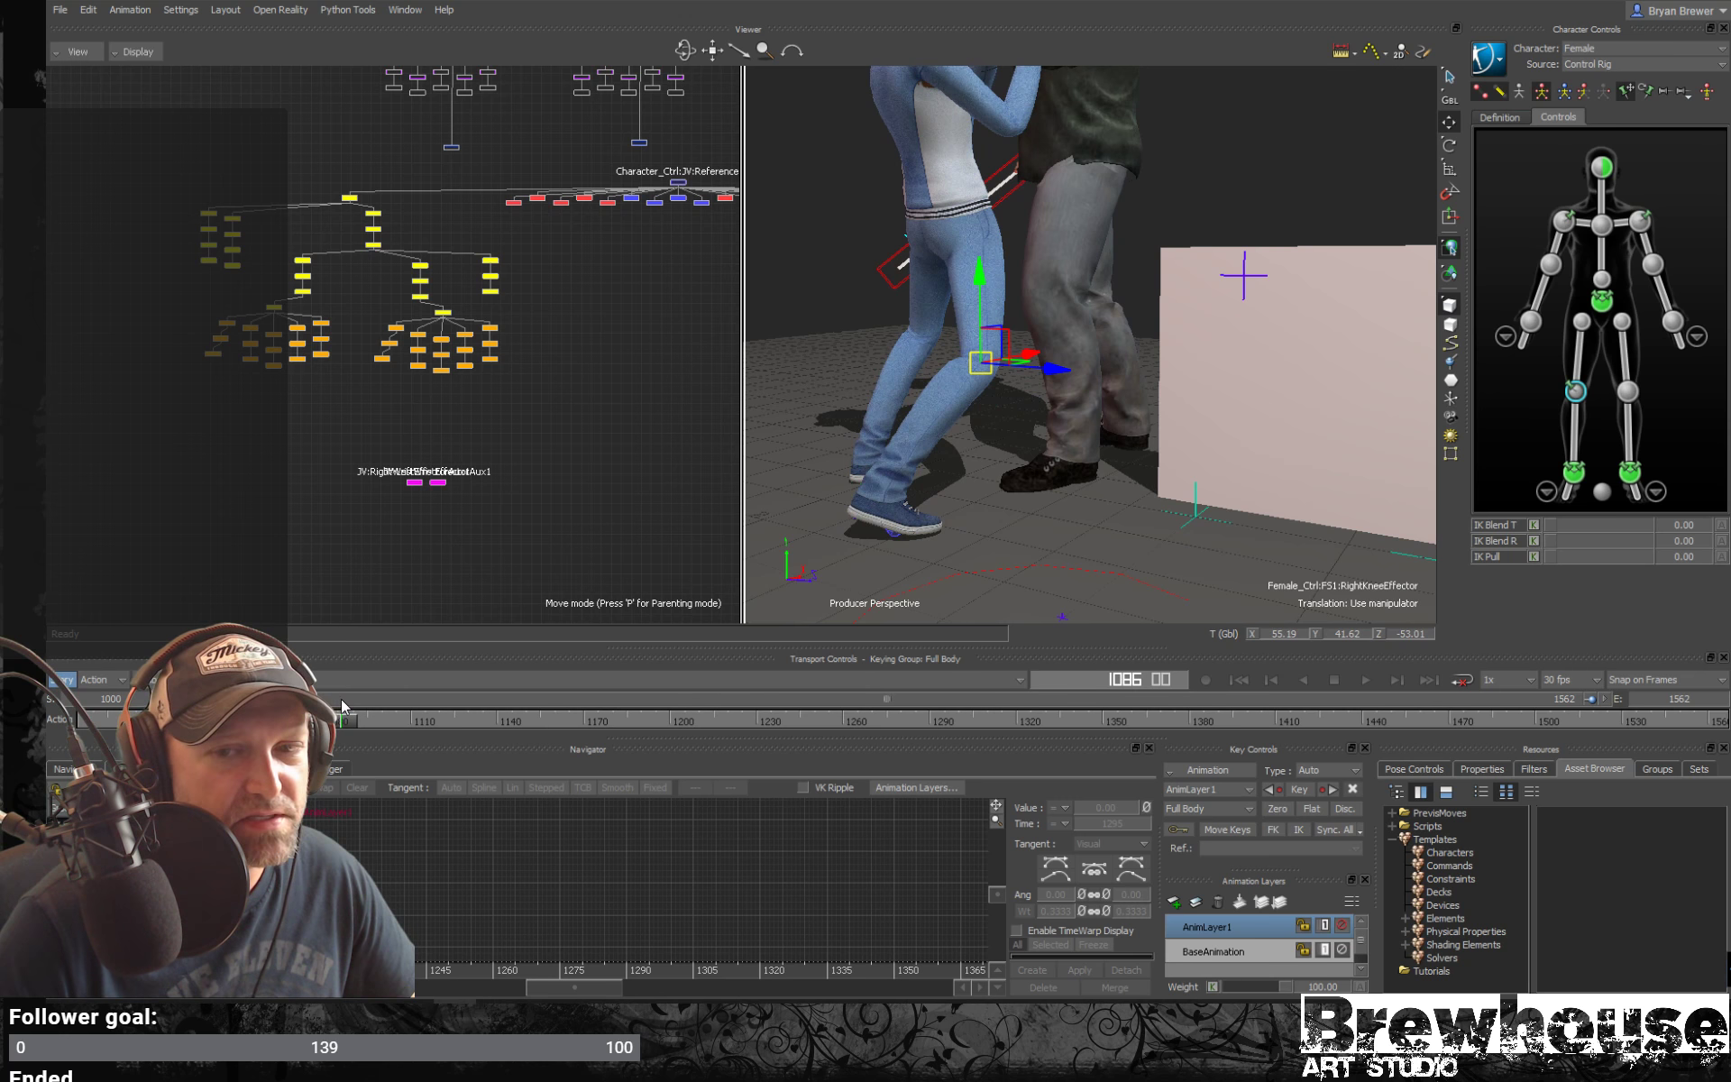
drag(348, 718, 364, 718)
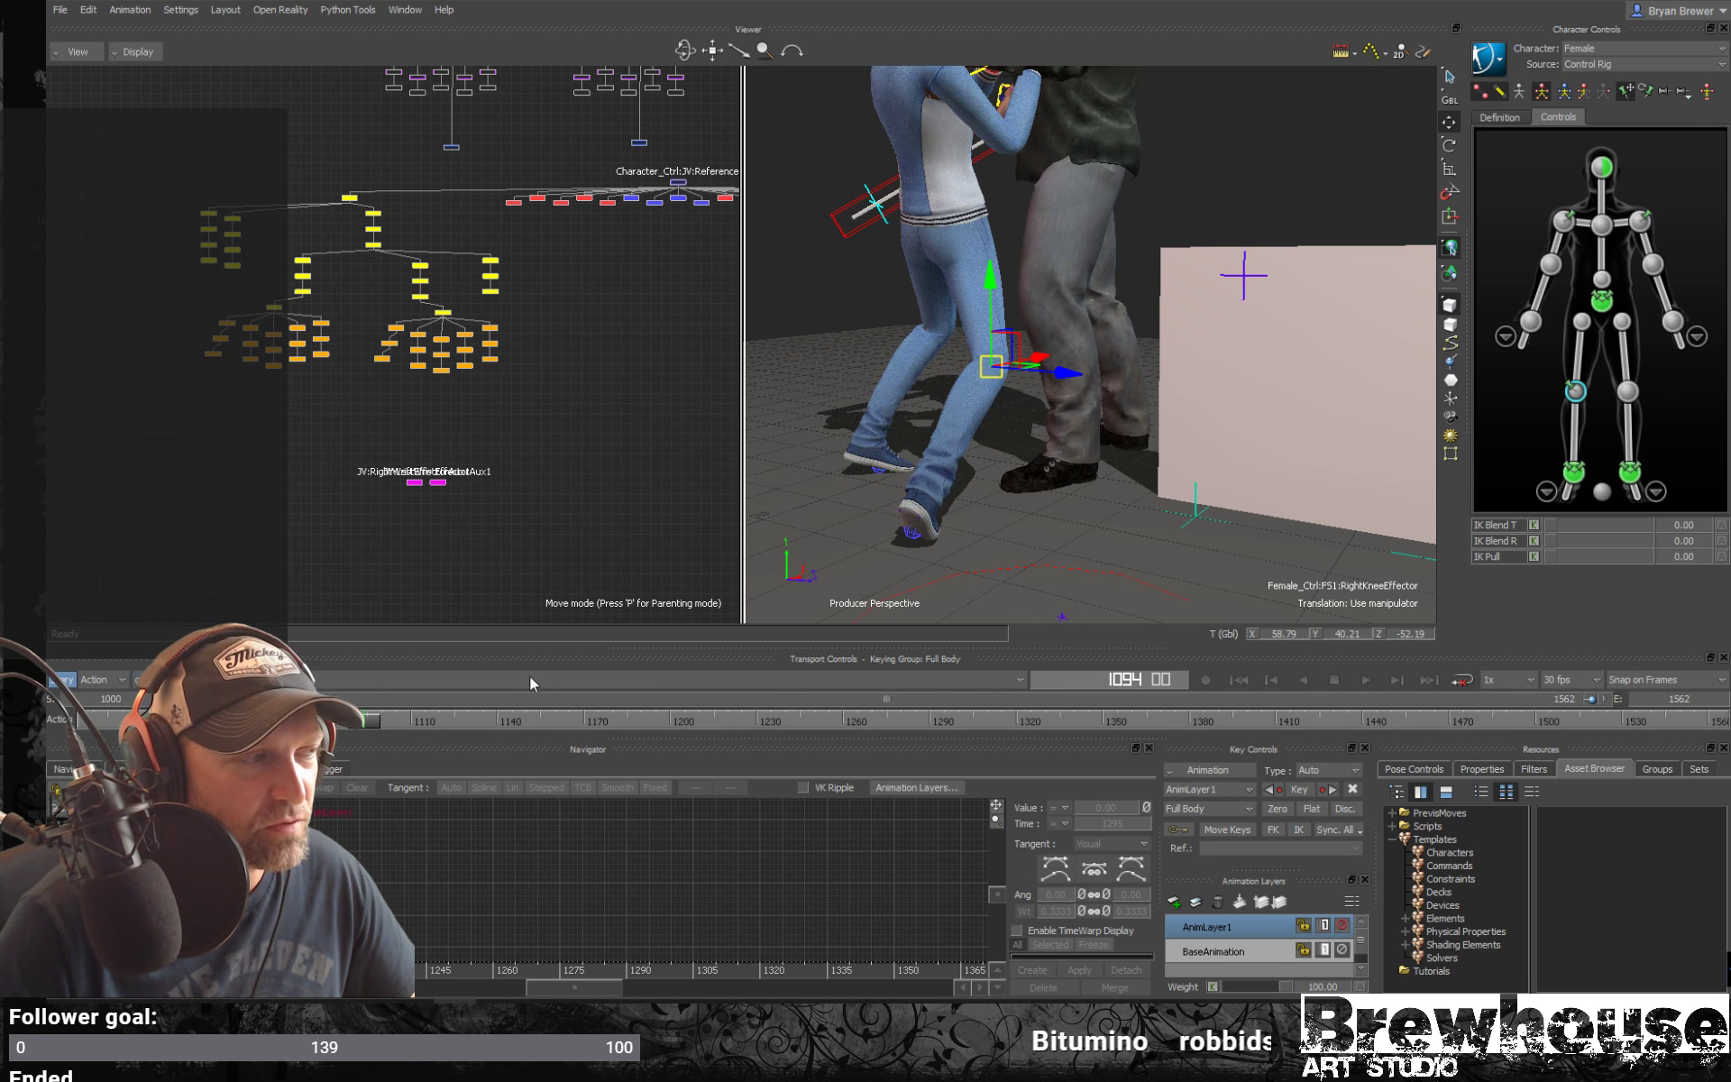
click(359, 723)
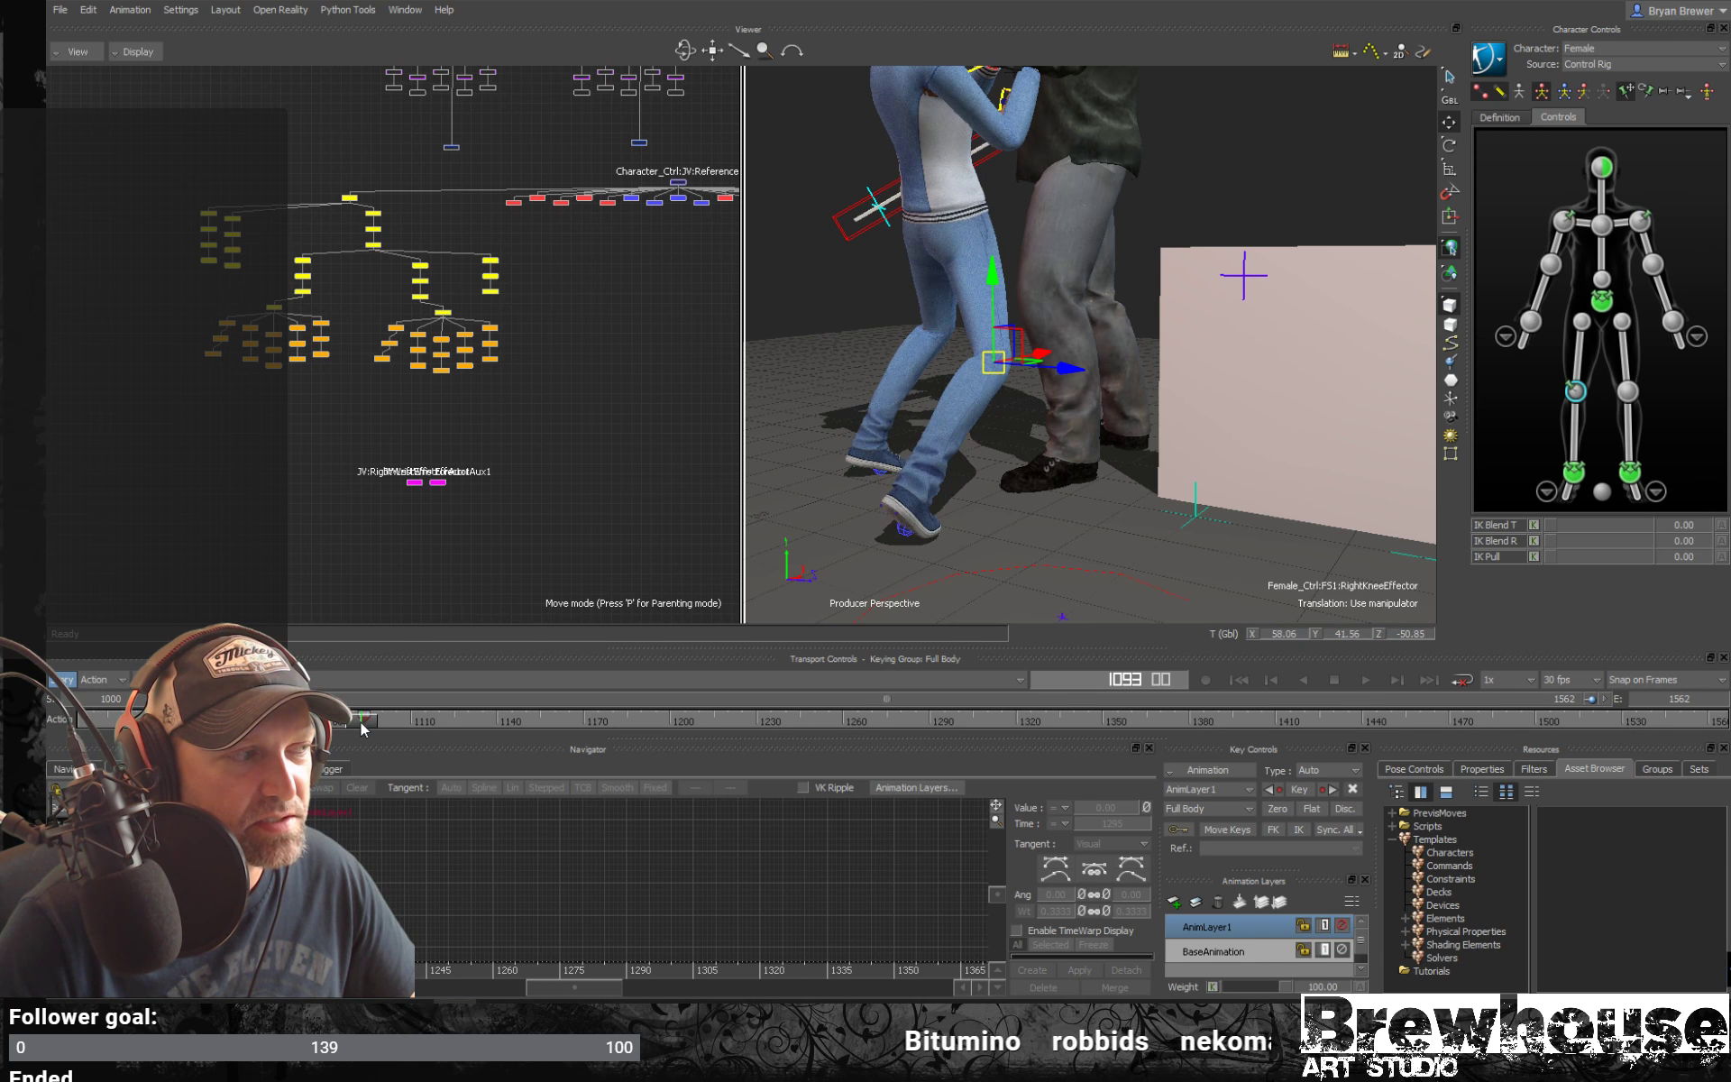
Select the Female's hips effector after checking the kneel near frame 1158, and set a key at frame 1246
drag(361, 723, 548, 754)
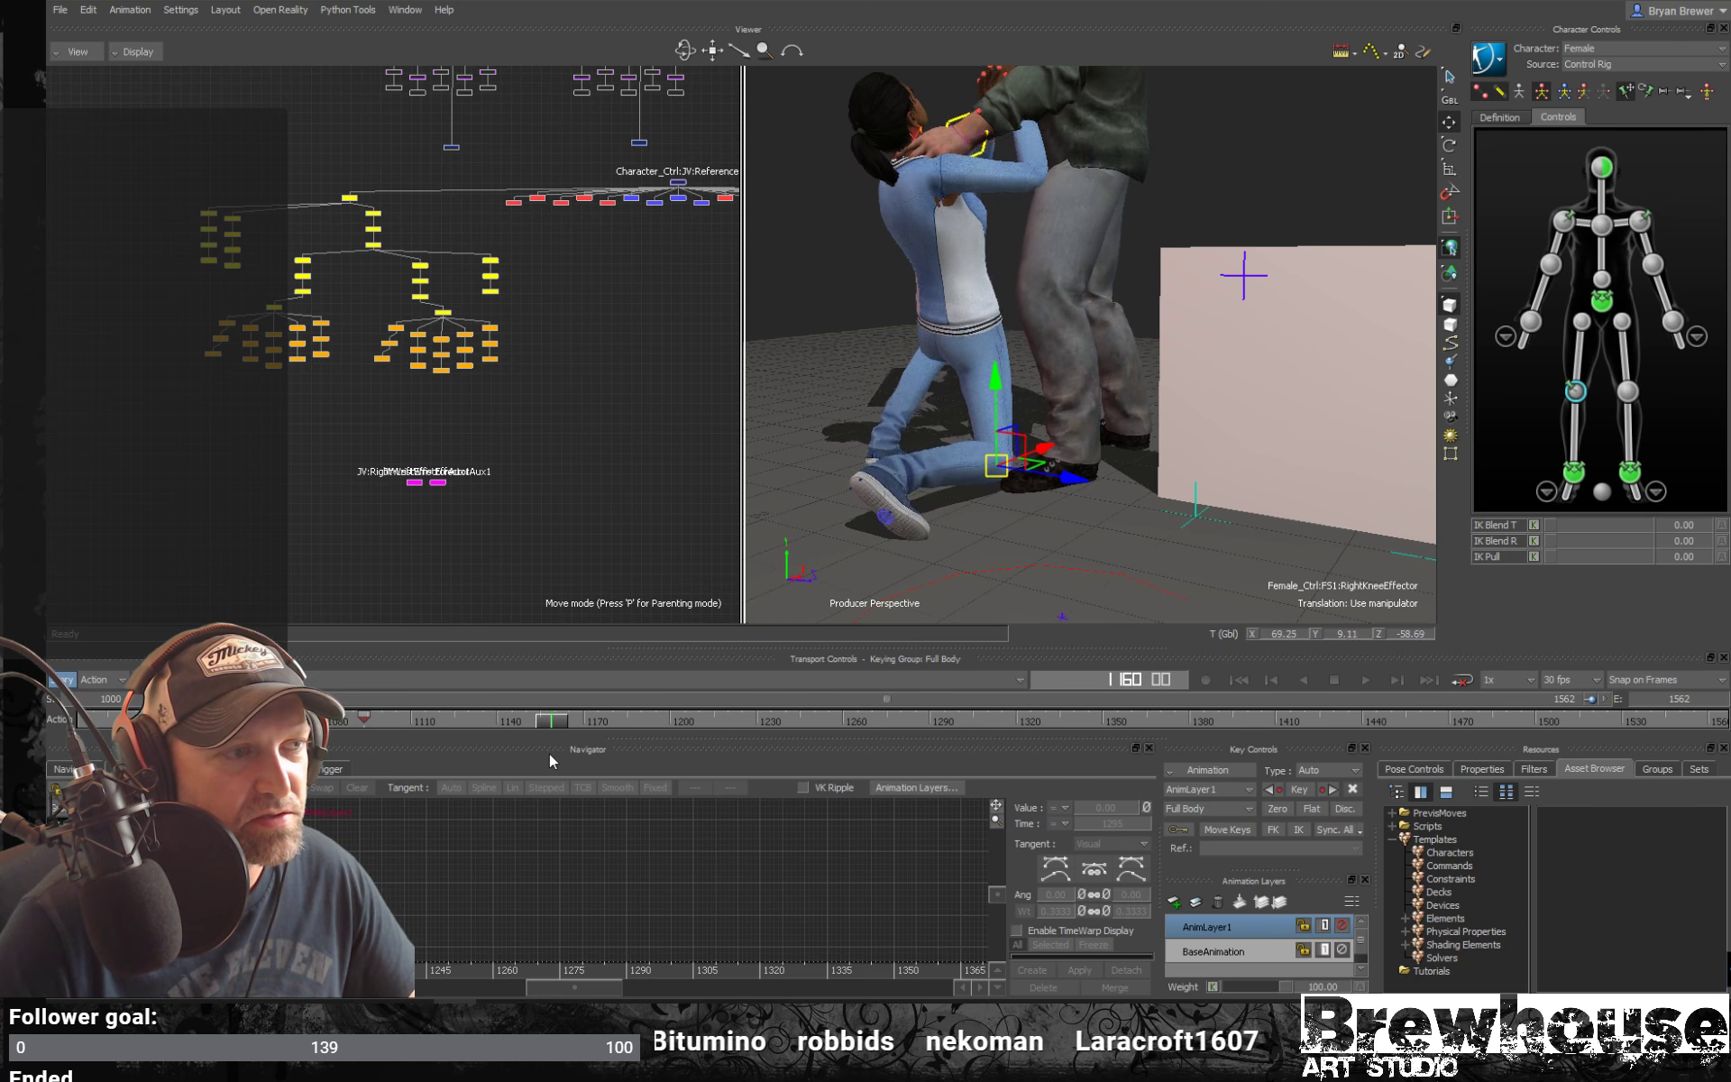
drag(1078, 375, 997, 427)
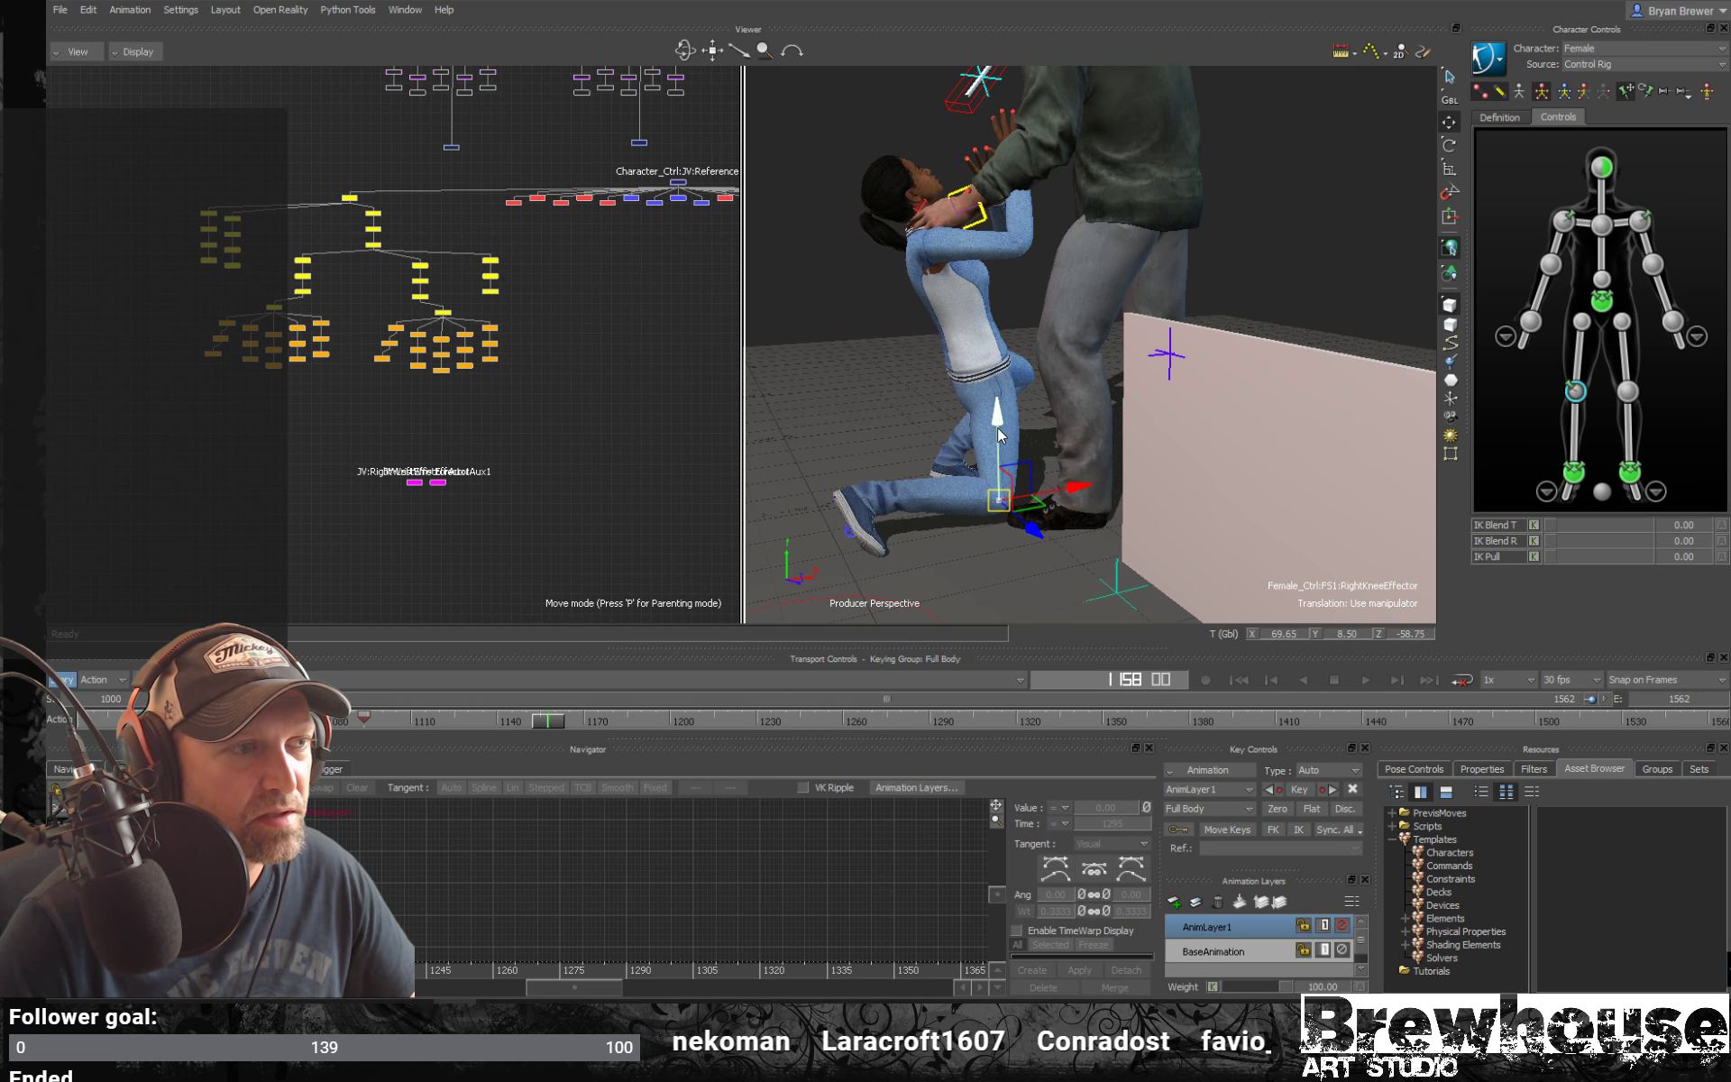
click(1601, 301)
mouse_move(984, 304)
mouse_down()
mouse_move(978, 317)
mouse_move(985, 305)
mouse_up()
drag(537, 721, 805, 735)
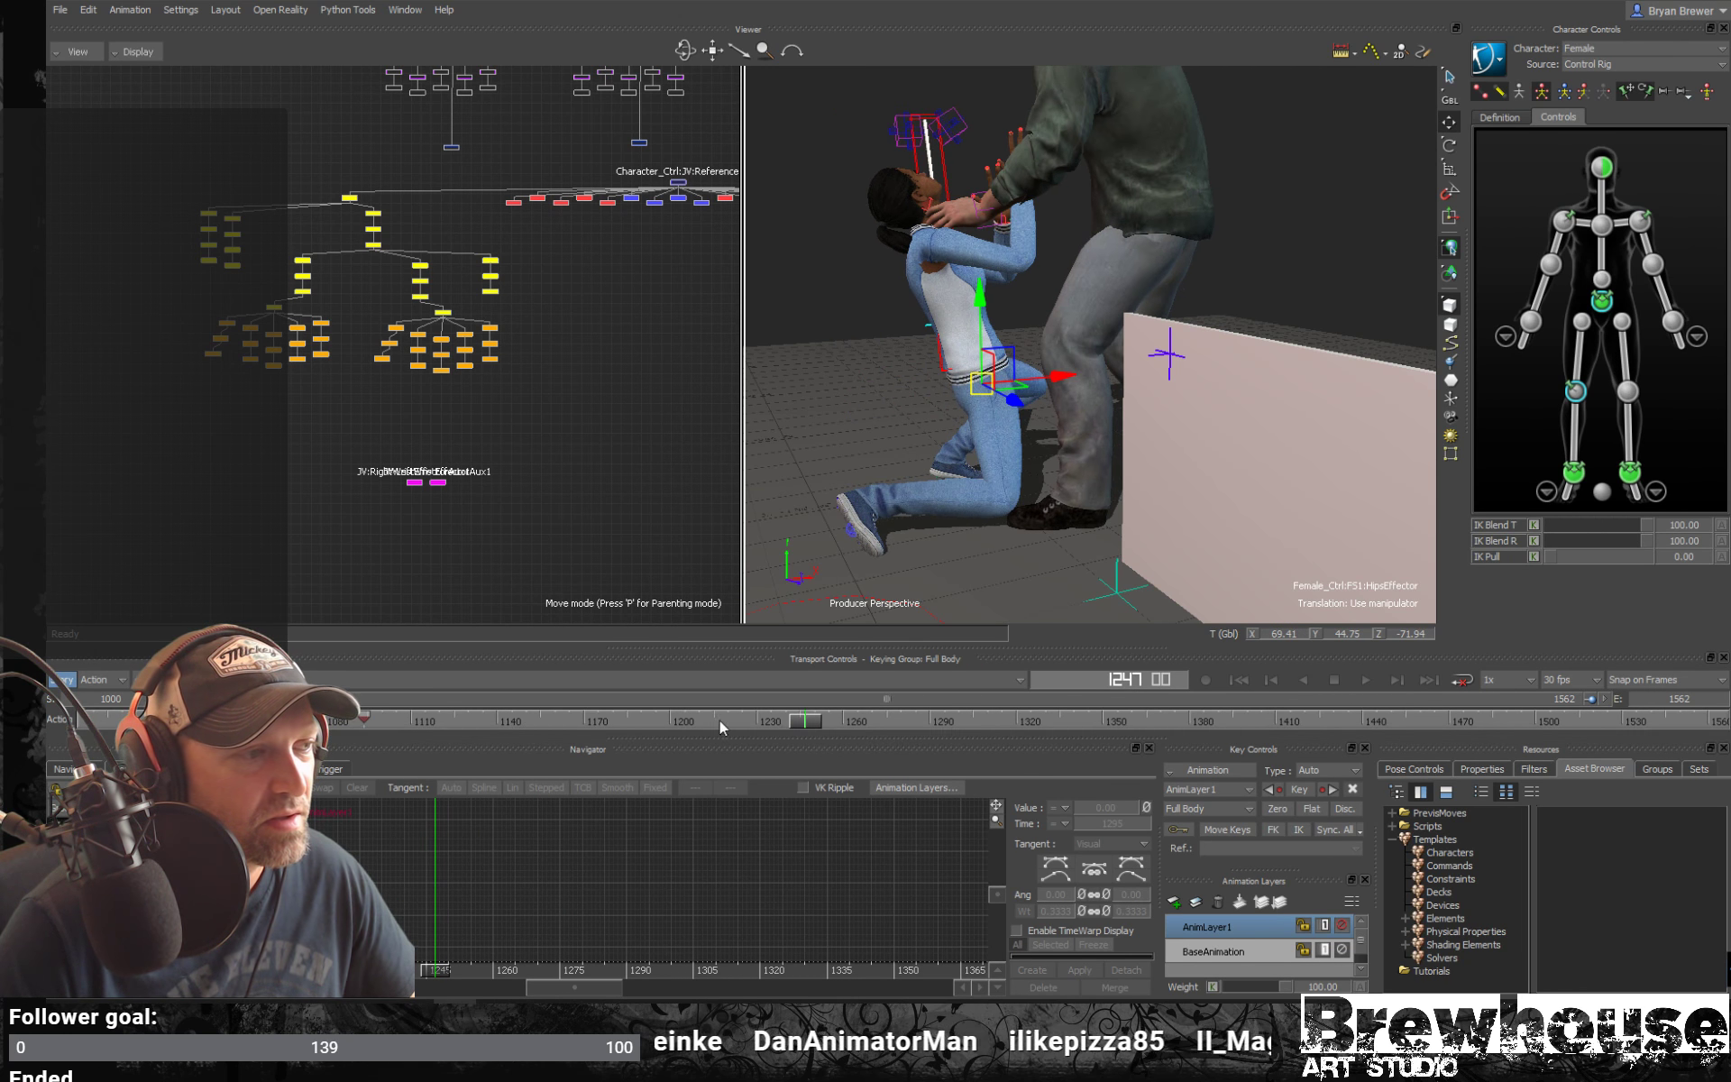
click(792, 722)
drag(792, 721, 803, 725)
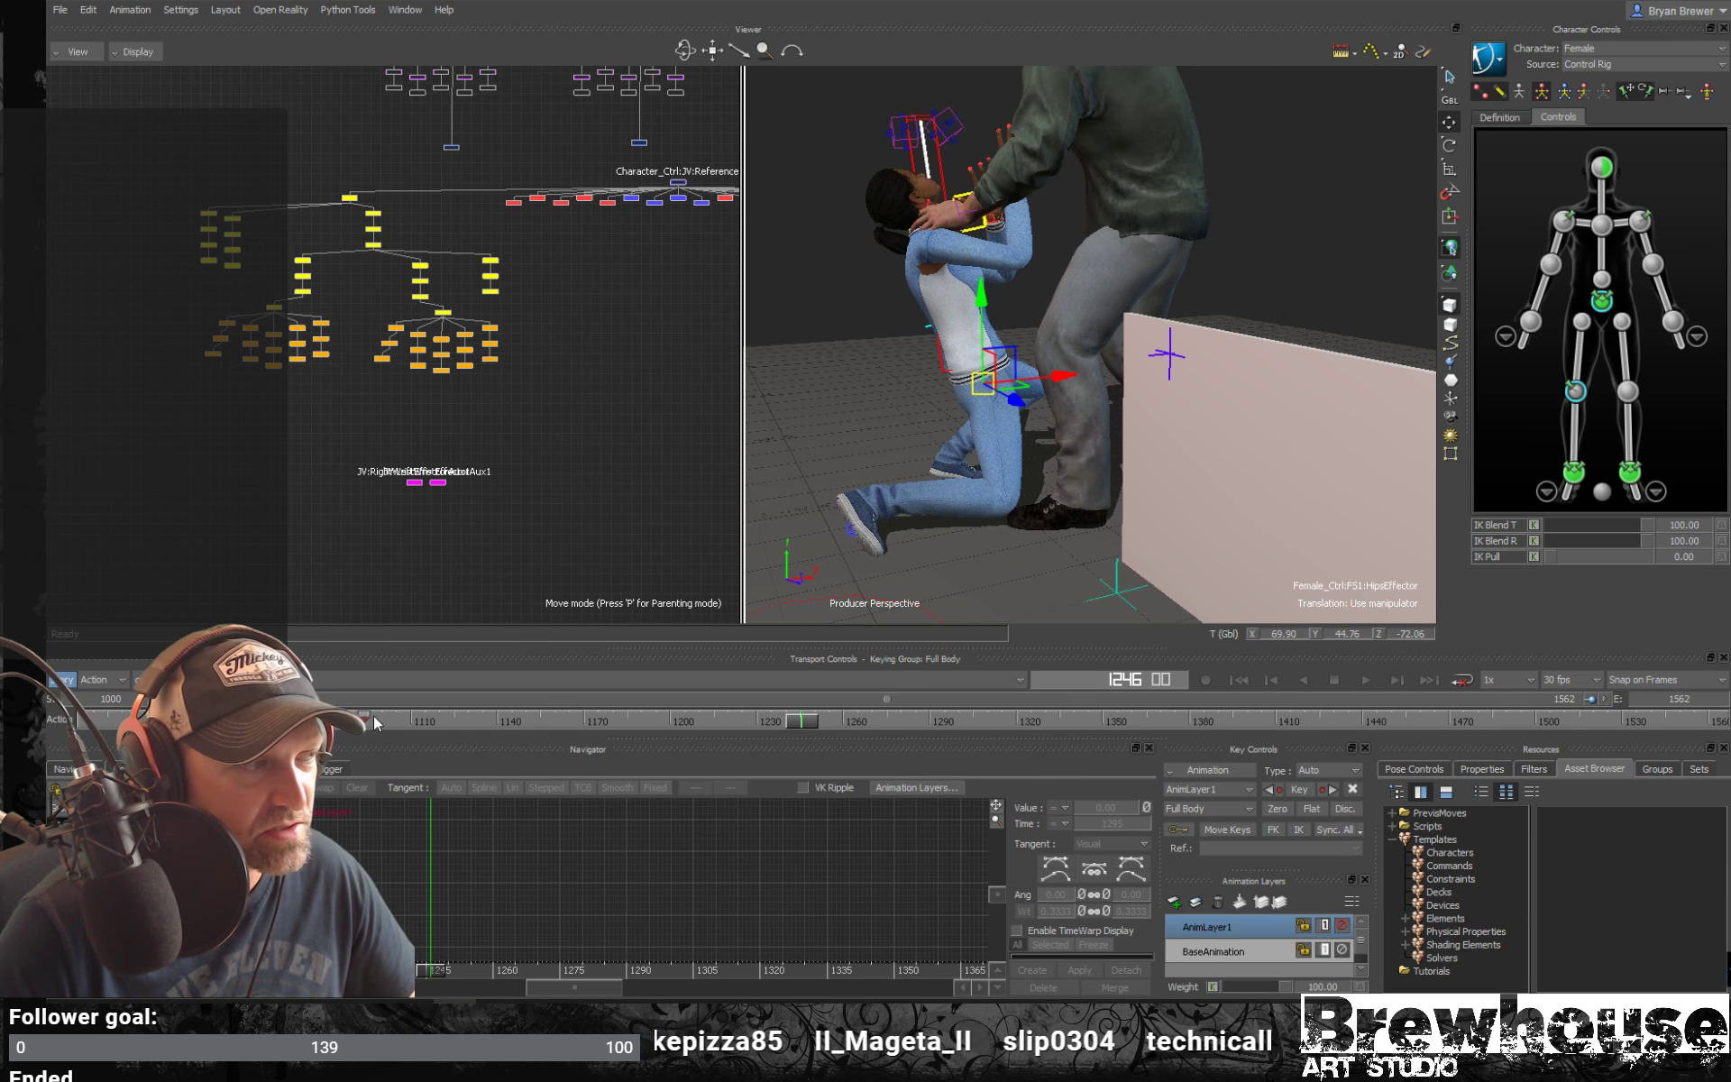
At frame 1253, lower the Female's hips effector to a global Y of about 37
click(810, 721)
mouse_move(811, 719)
mouse_down()
mouse_move(790, 723)
mouse_move(822, 724)
mouse_up()
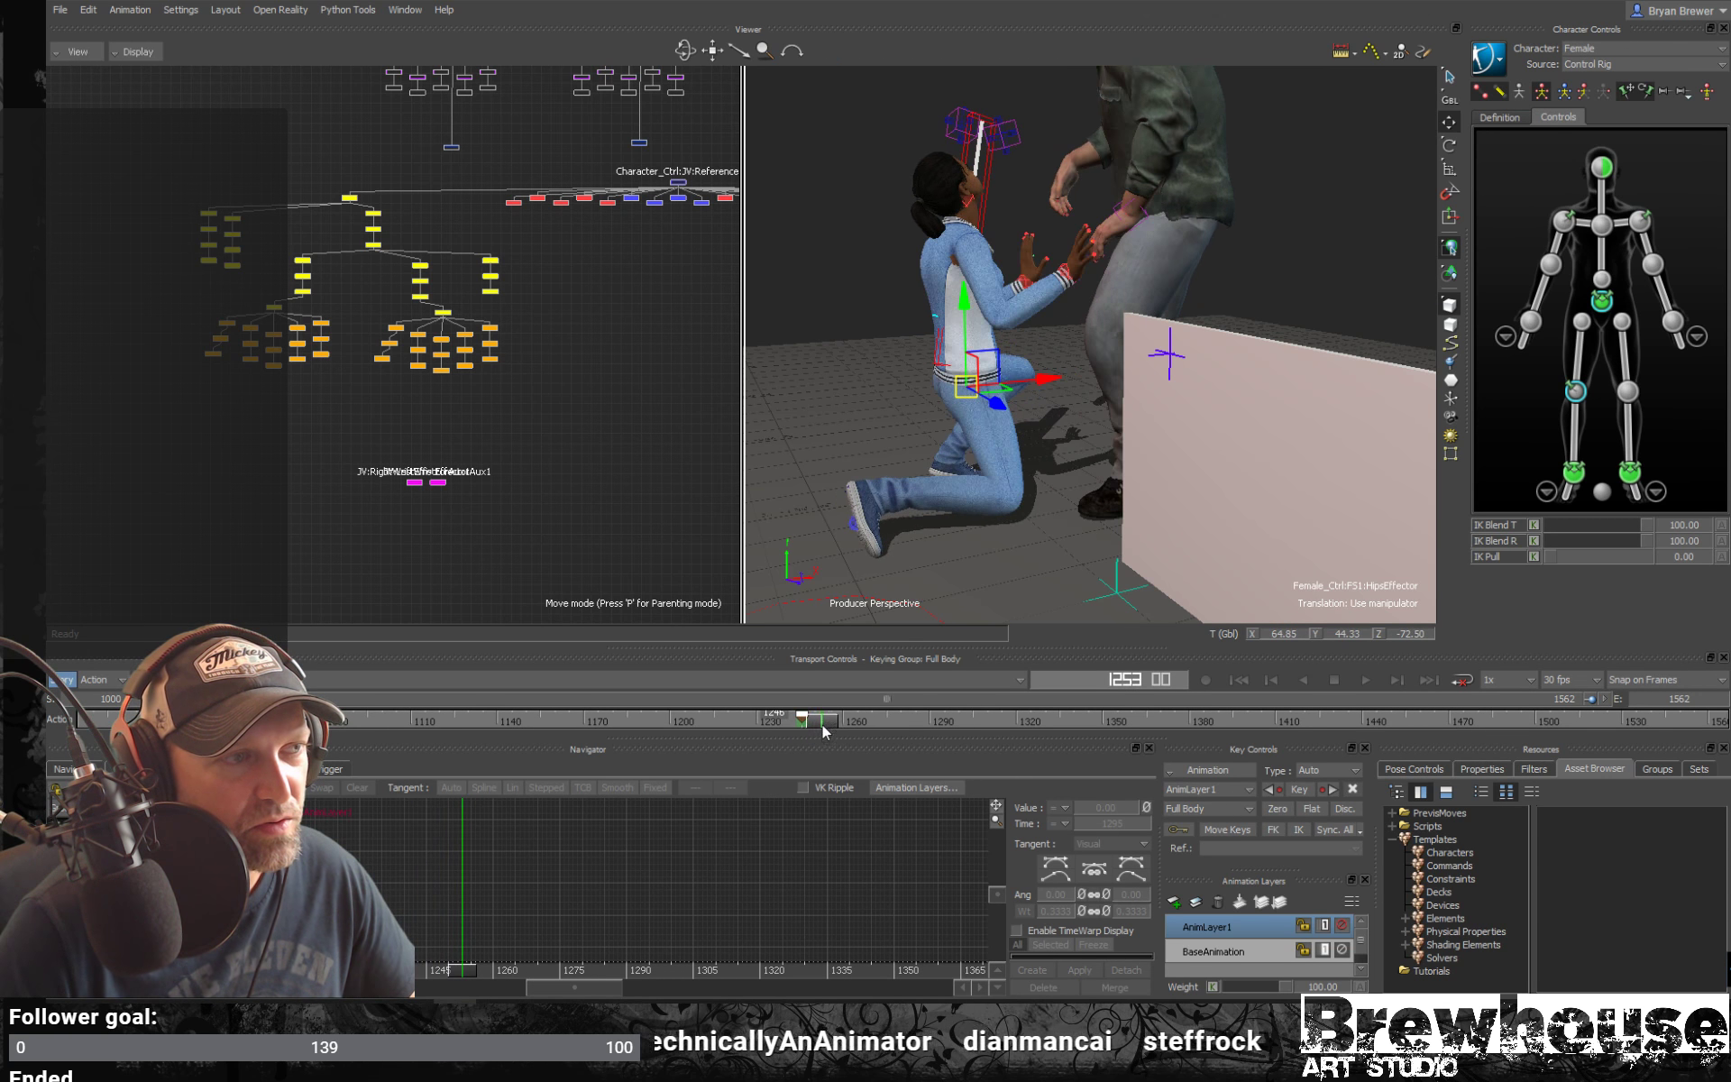
drag(960, 305, 961, 323)
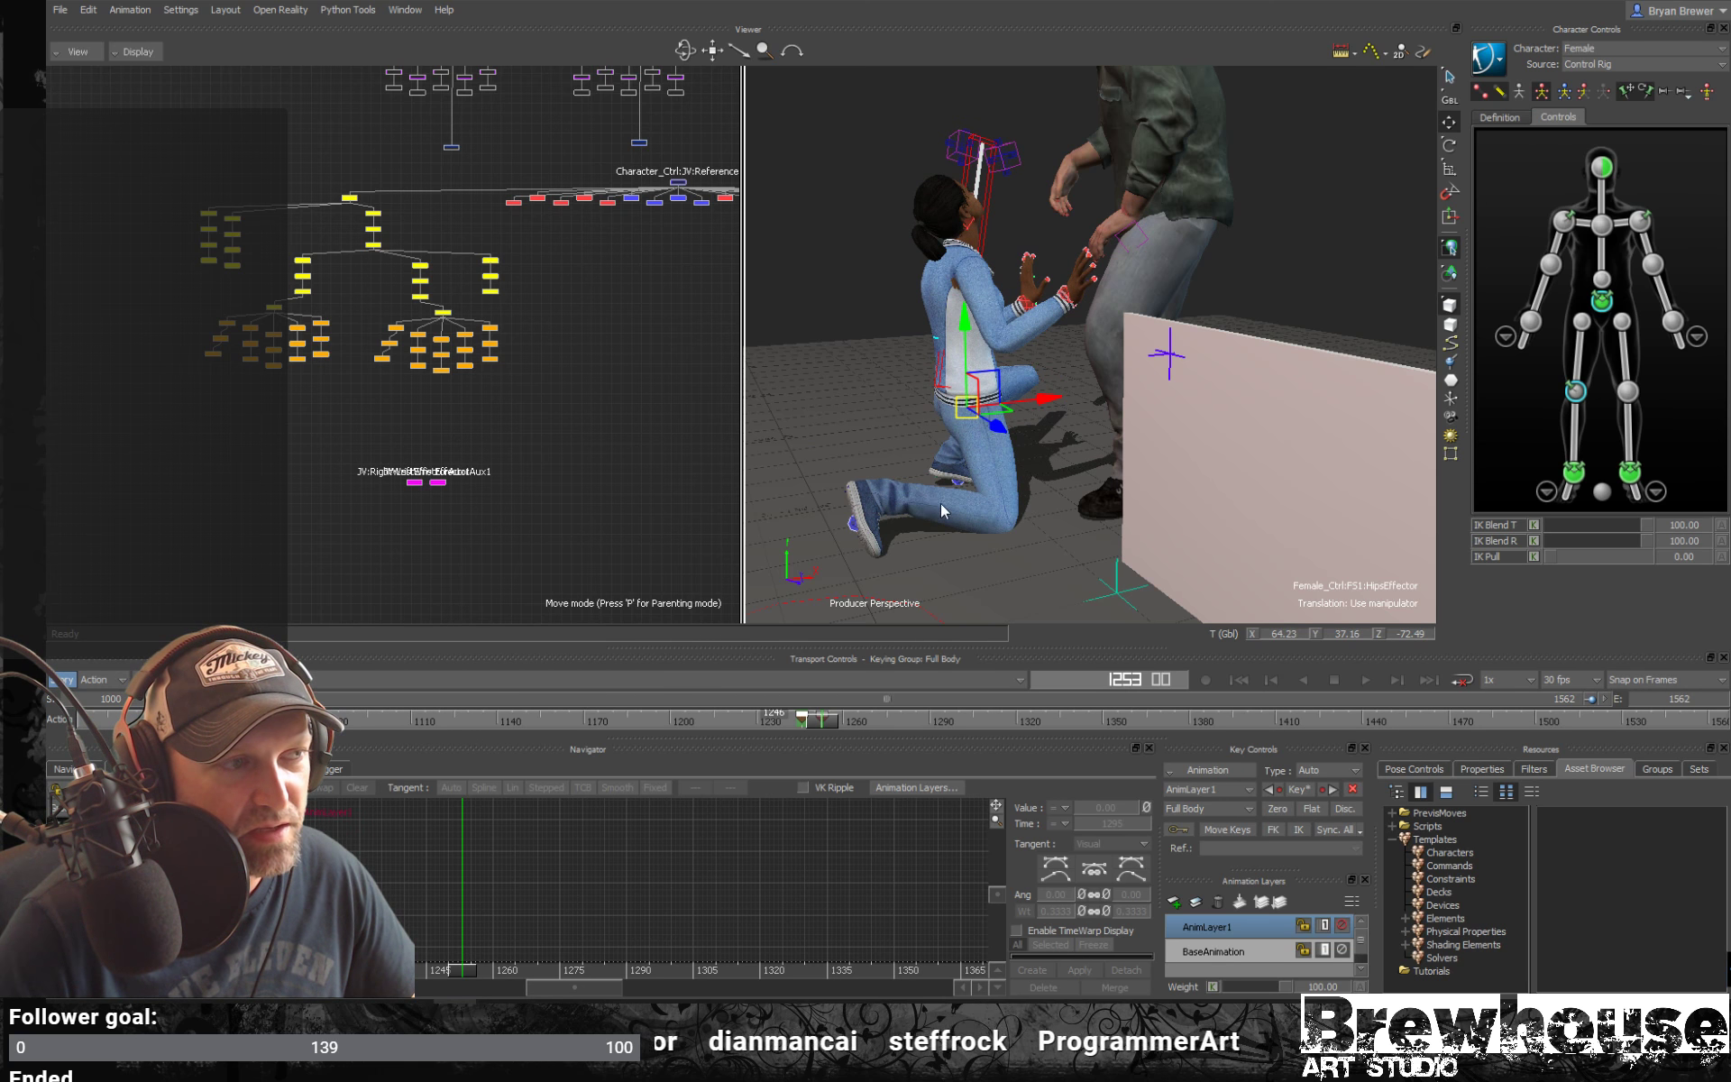
Try to lower the Female's left ankle effector at frame 1253 with the left foot effector pinned
ctrl+shift+drag(940, 504, 1138, 449)
click(1122, 467)
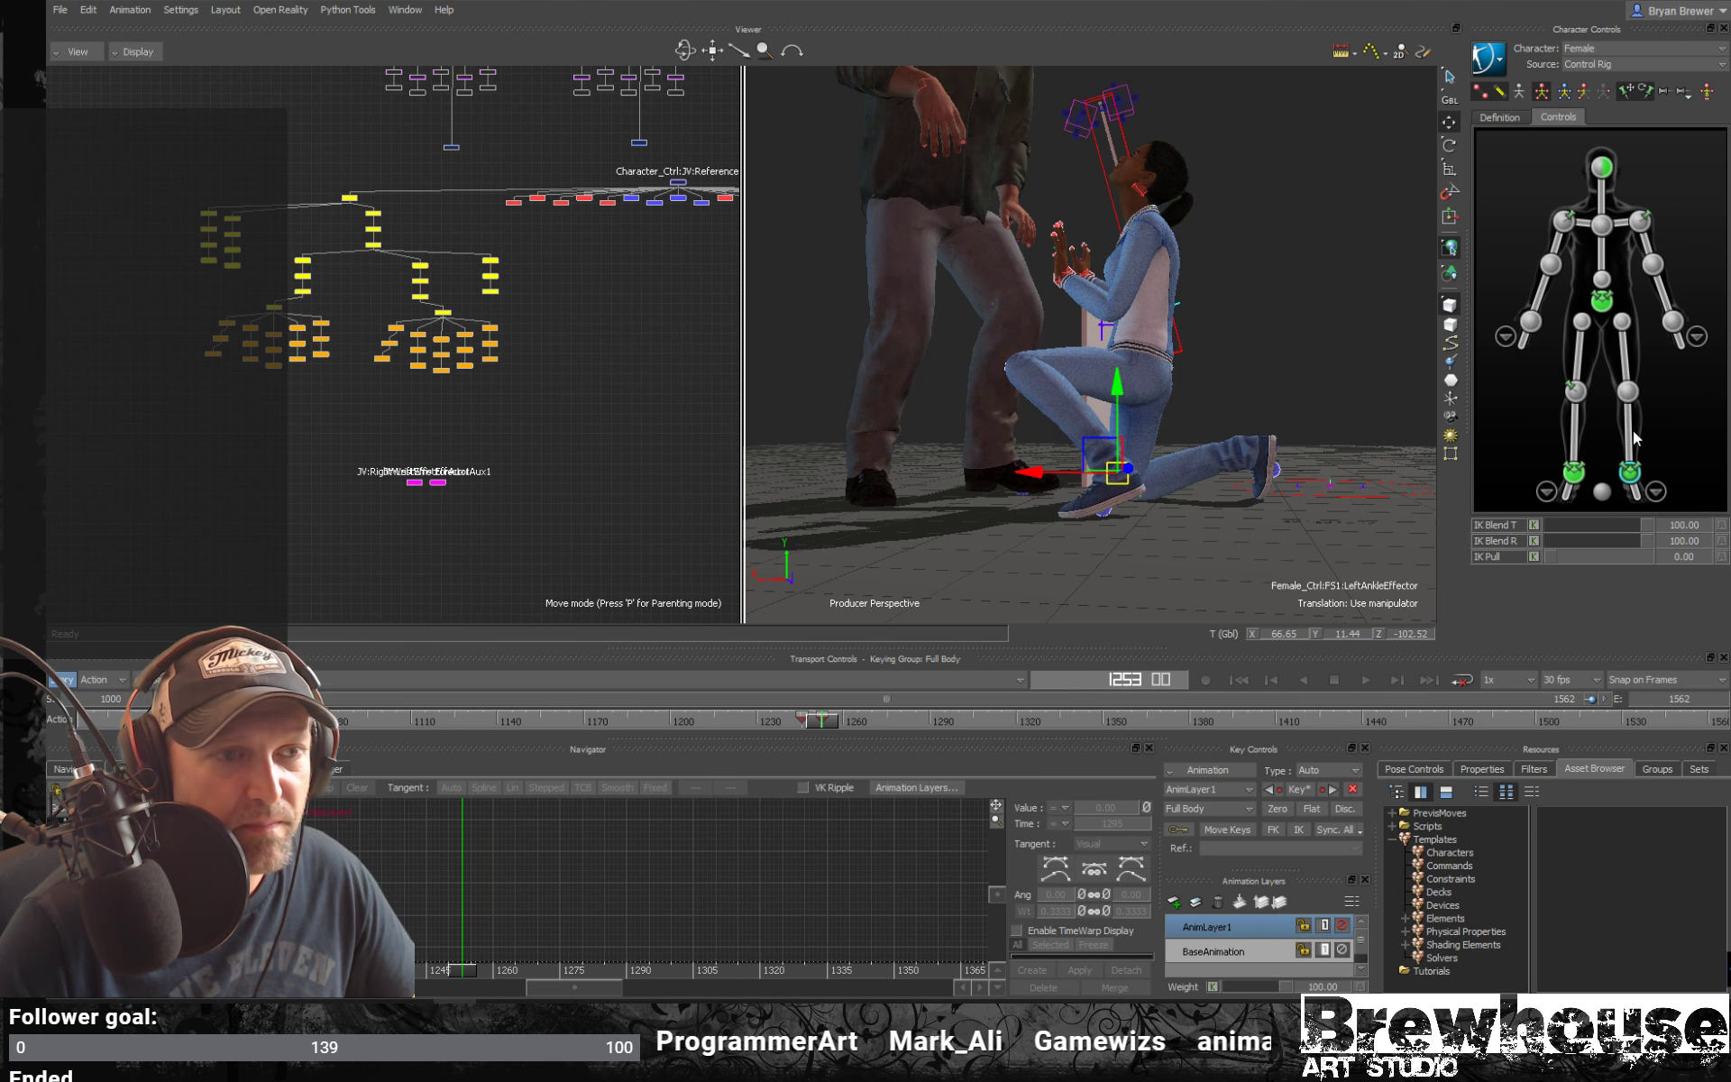
click(1655, 491)
click(1596, 327)
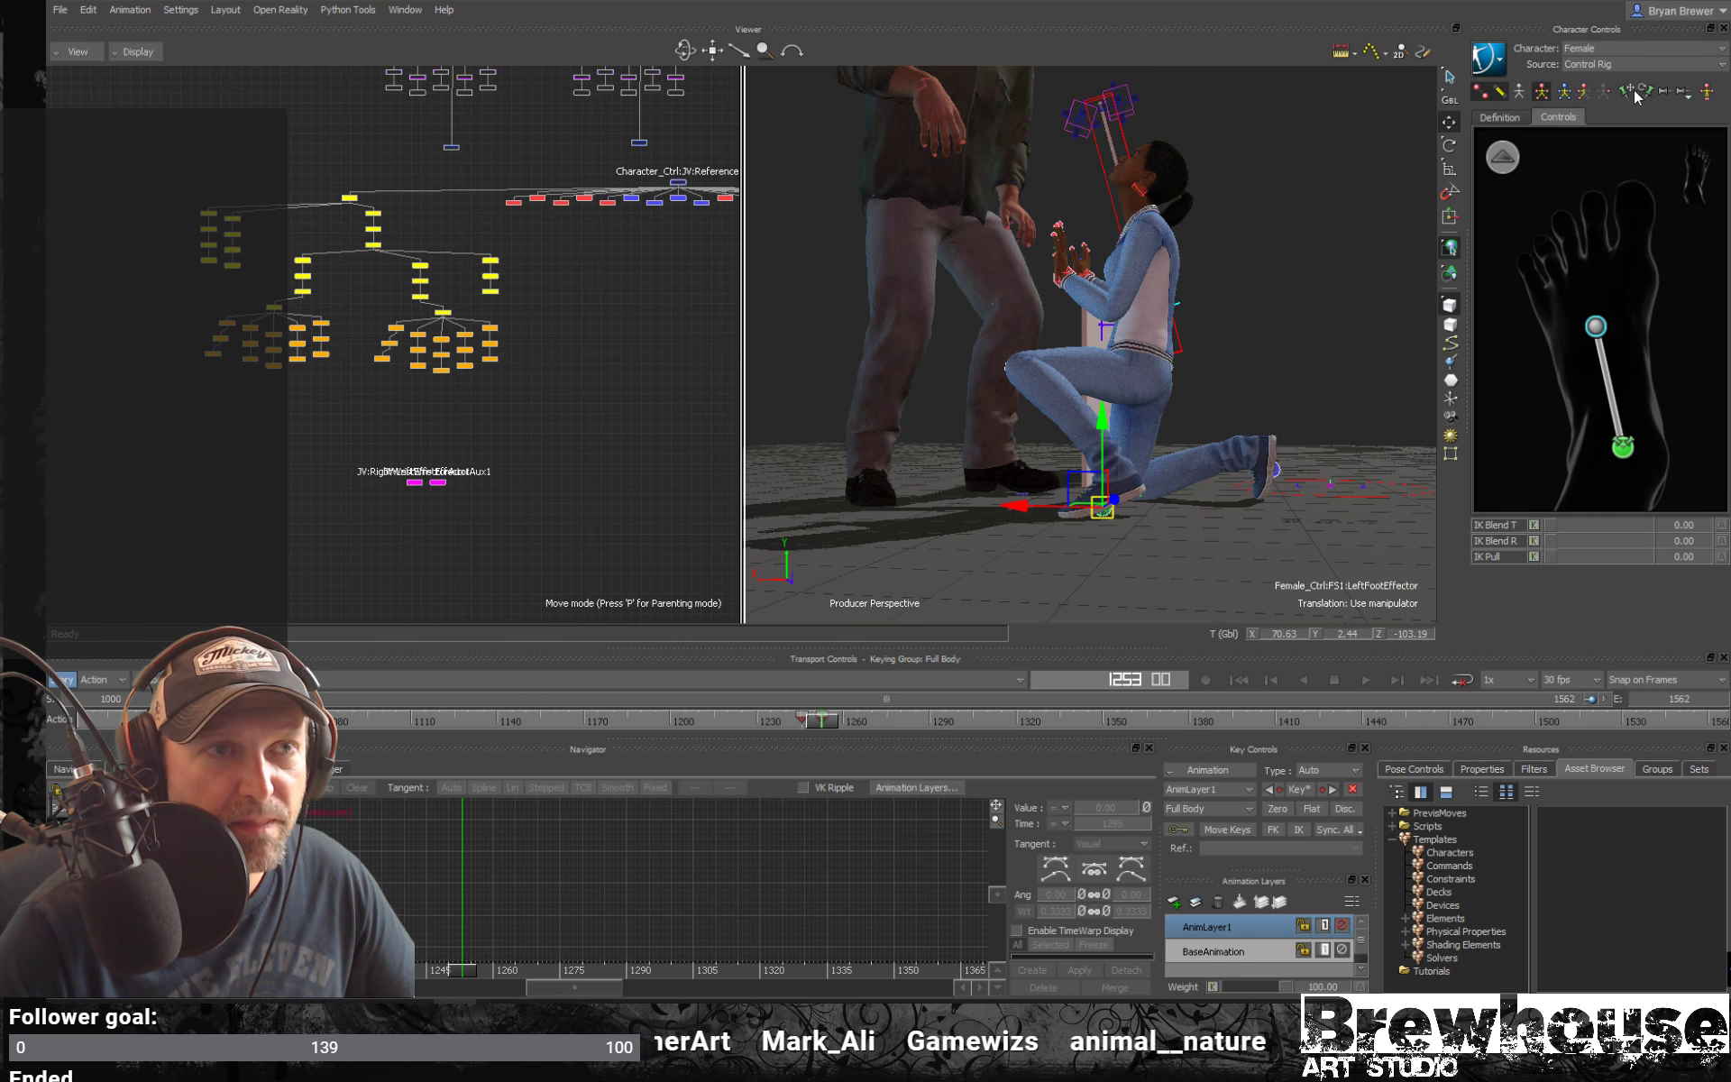
click(1623, 447)
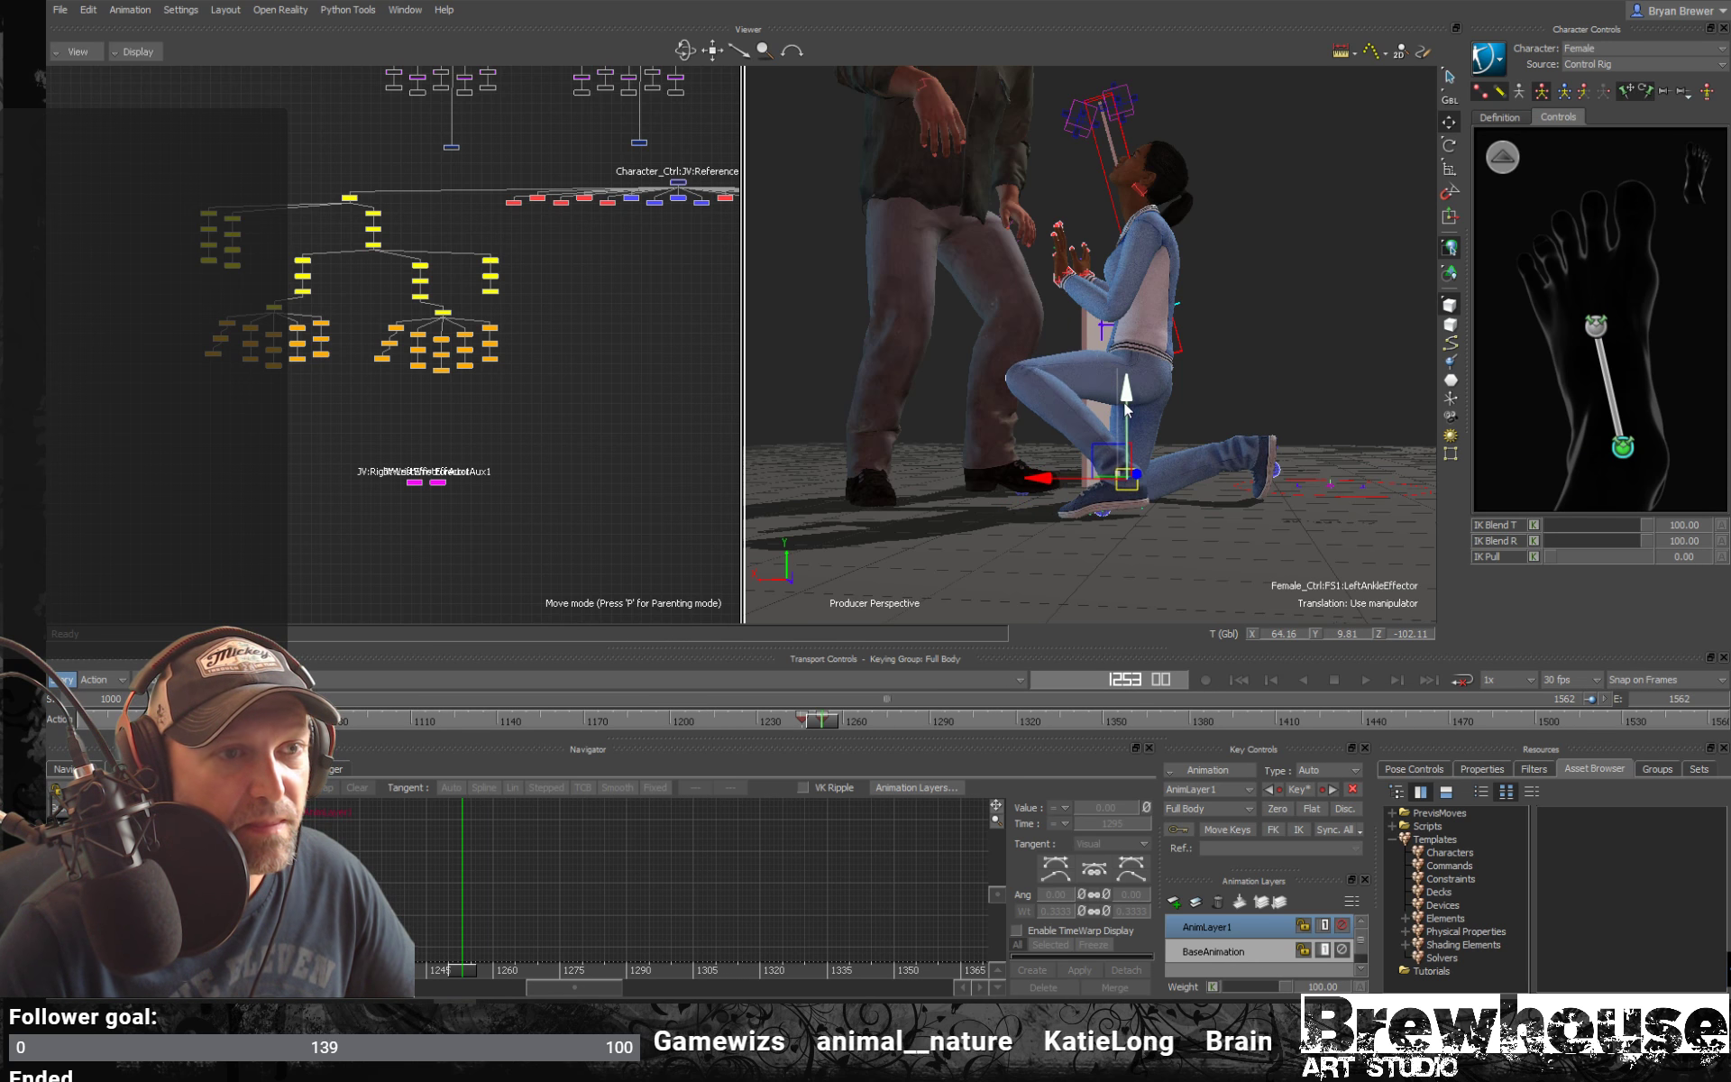
click(1596, 326)
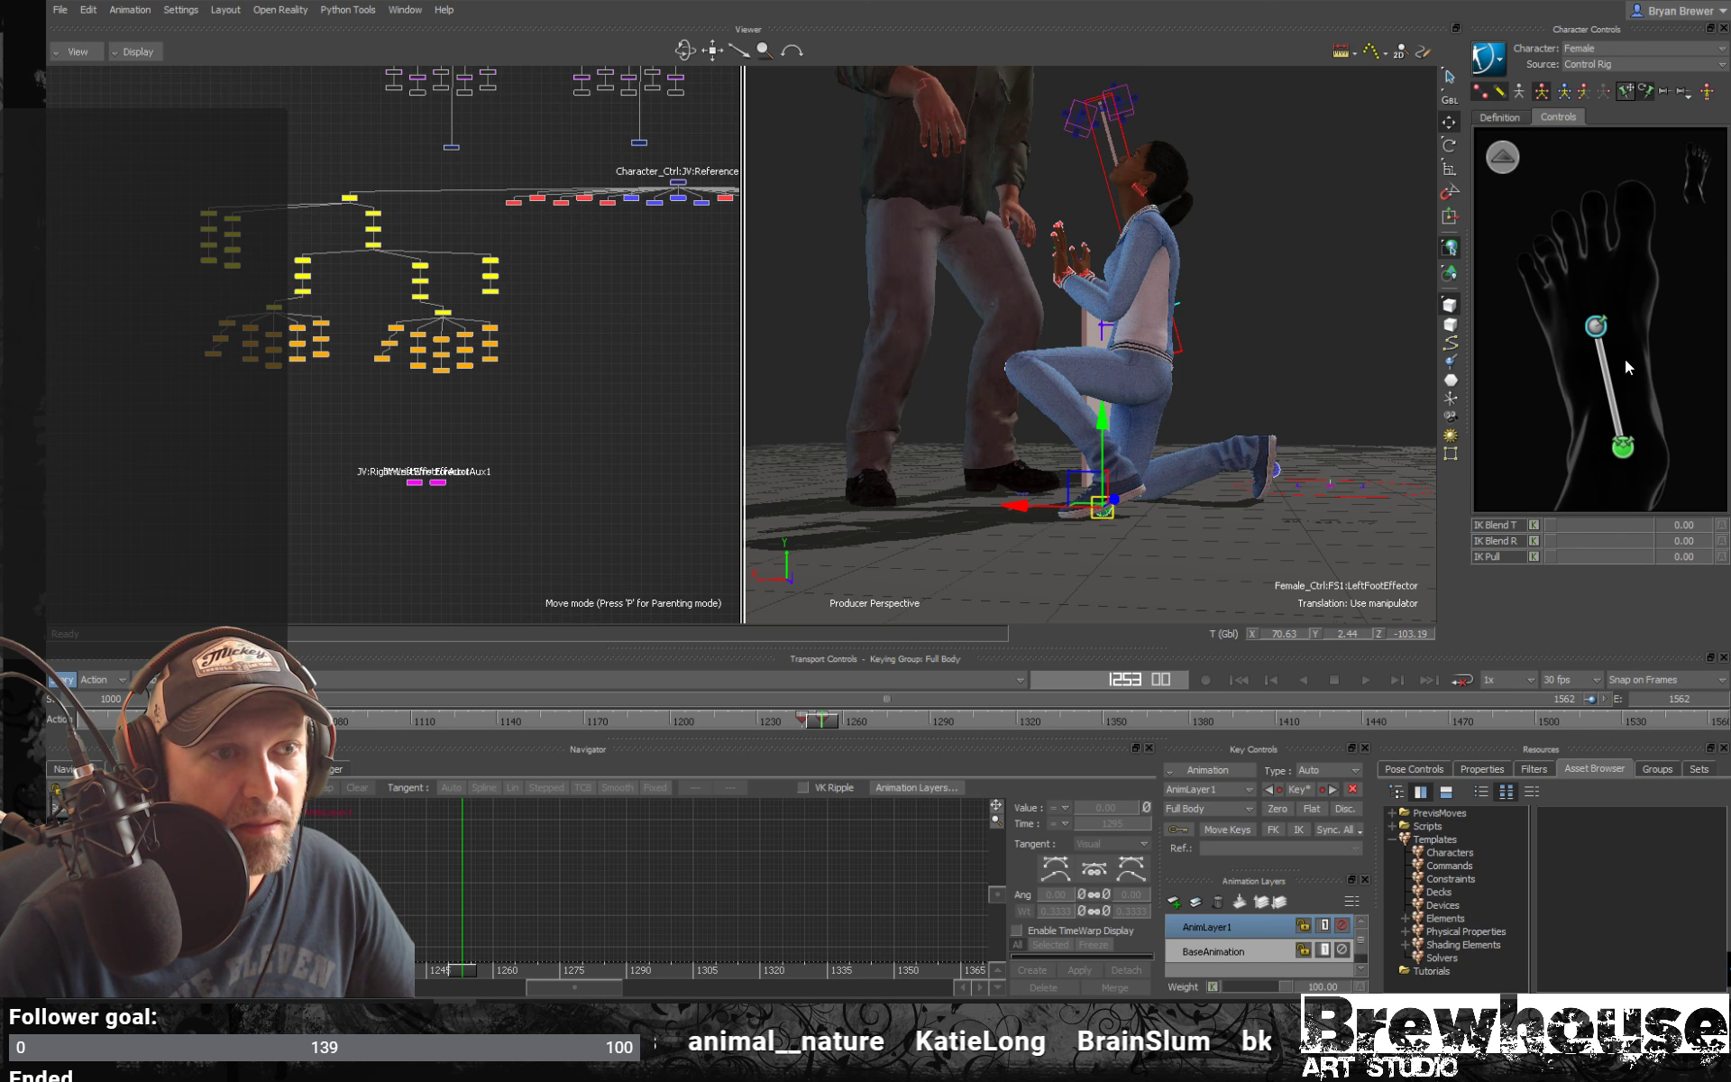
click(1623, 447)
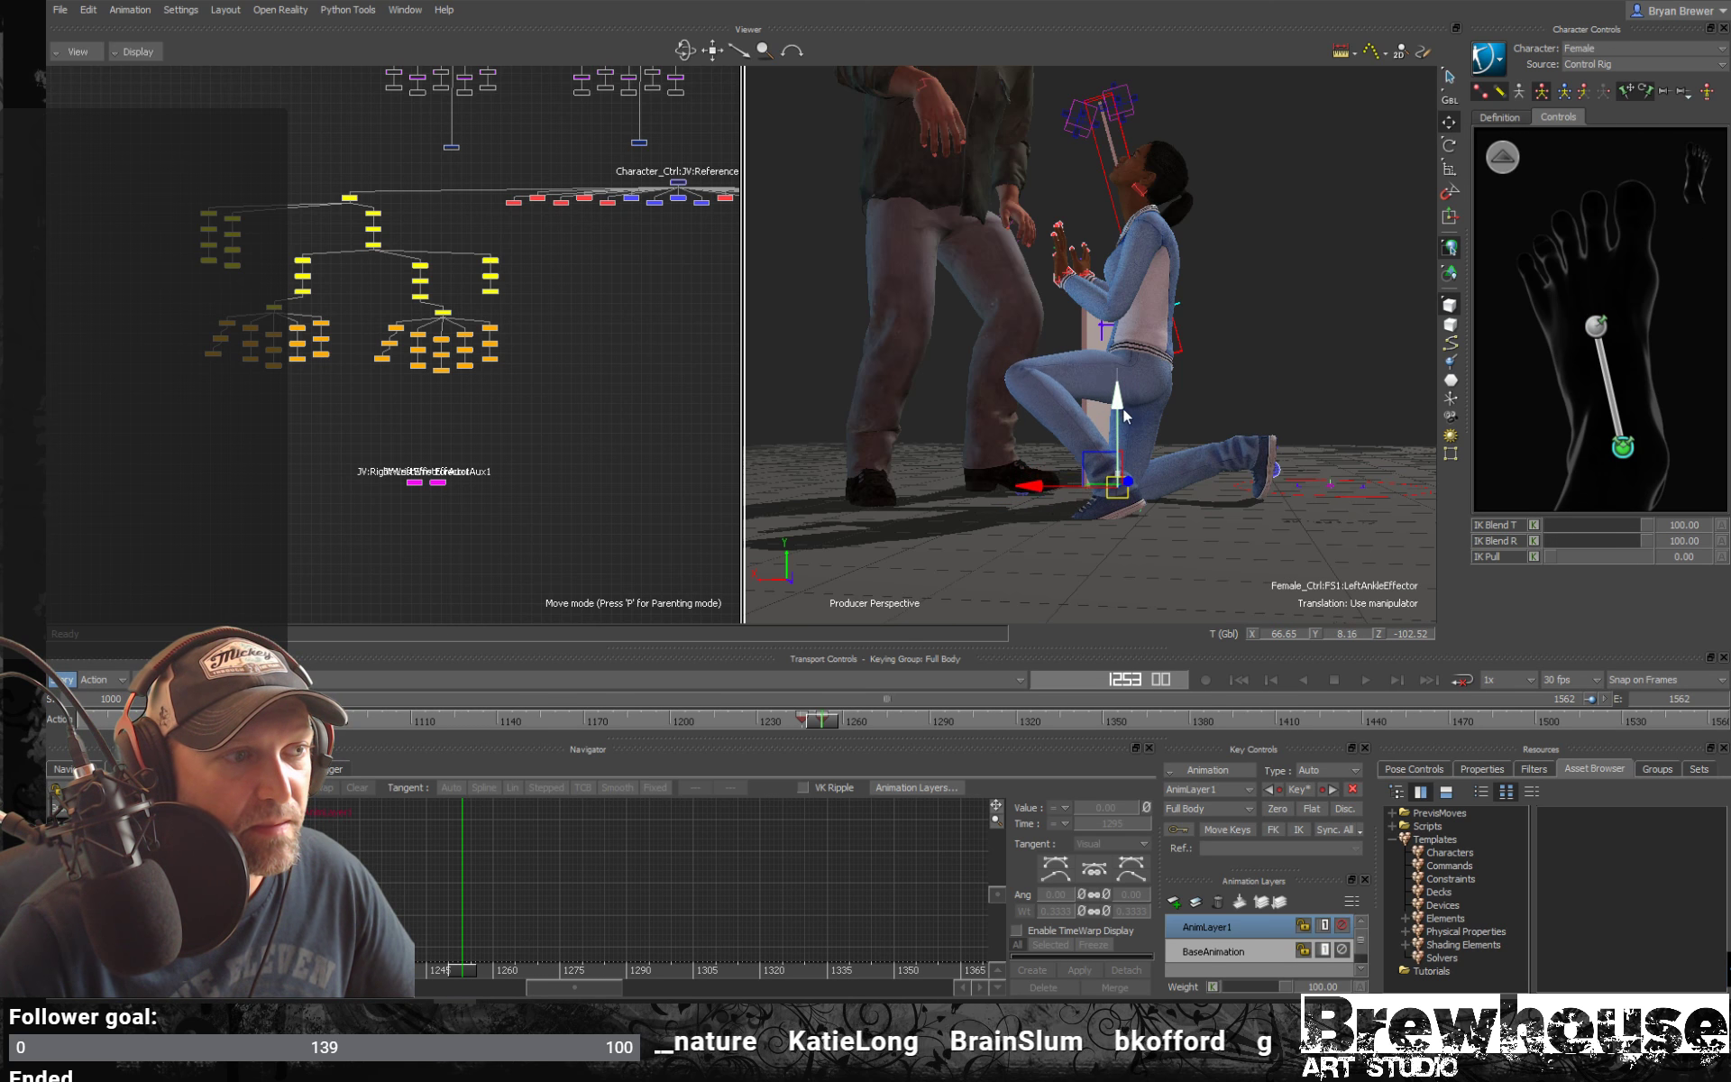
drag(1122, 408, 1124, 402)
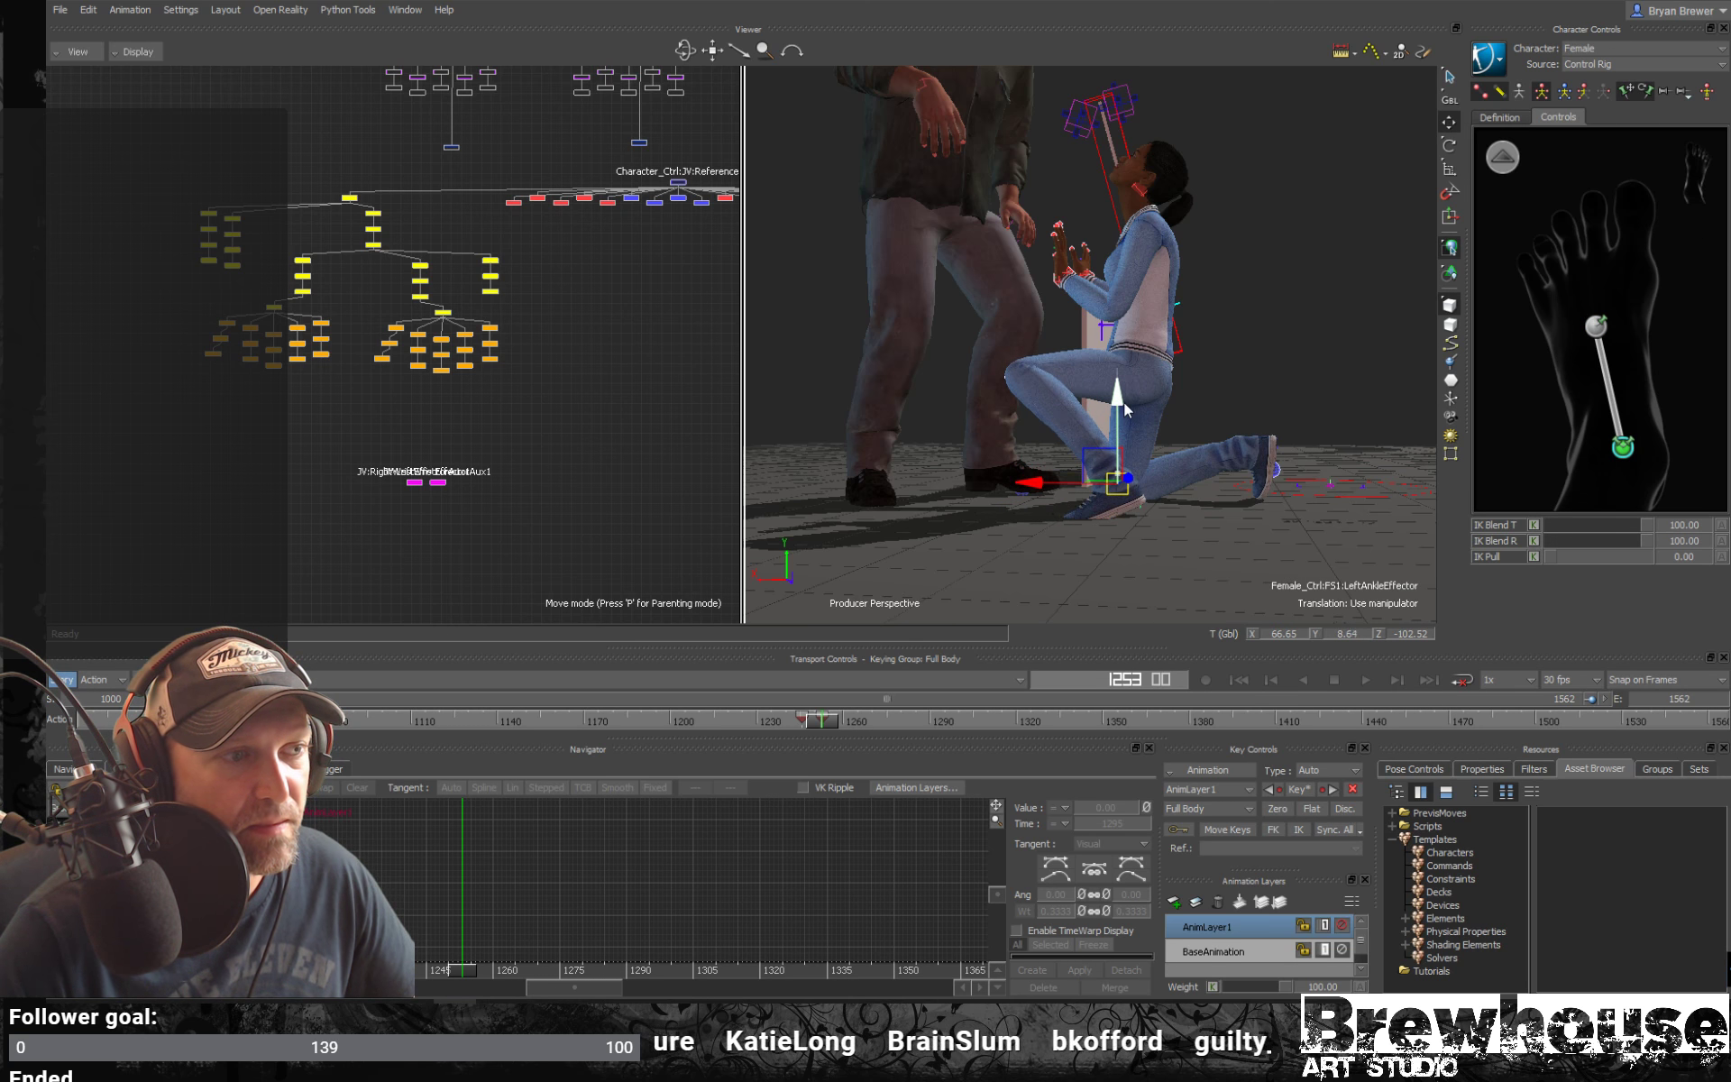
click(1393, 371)
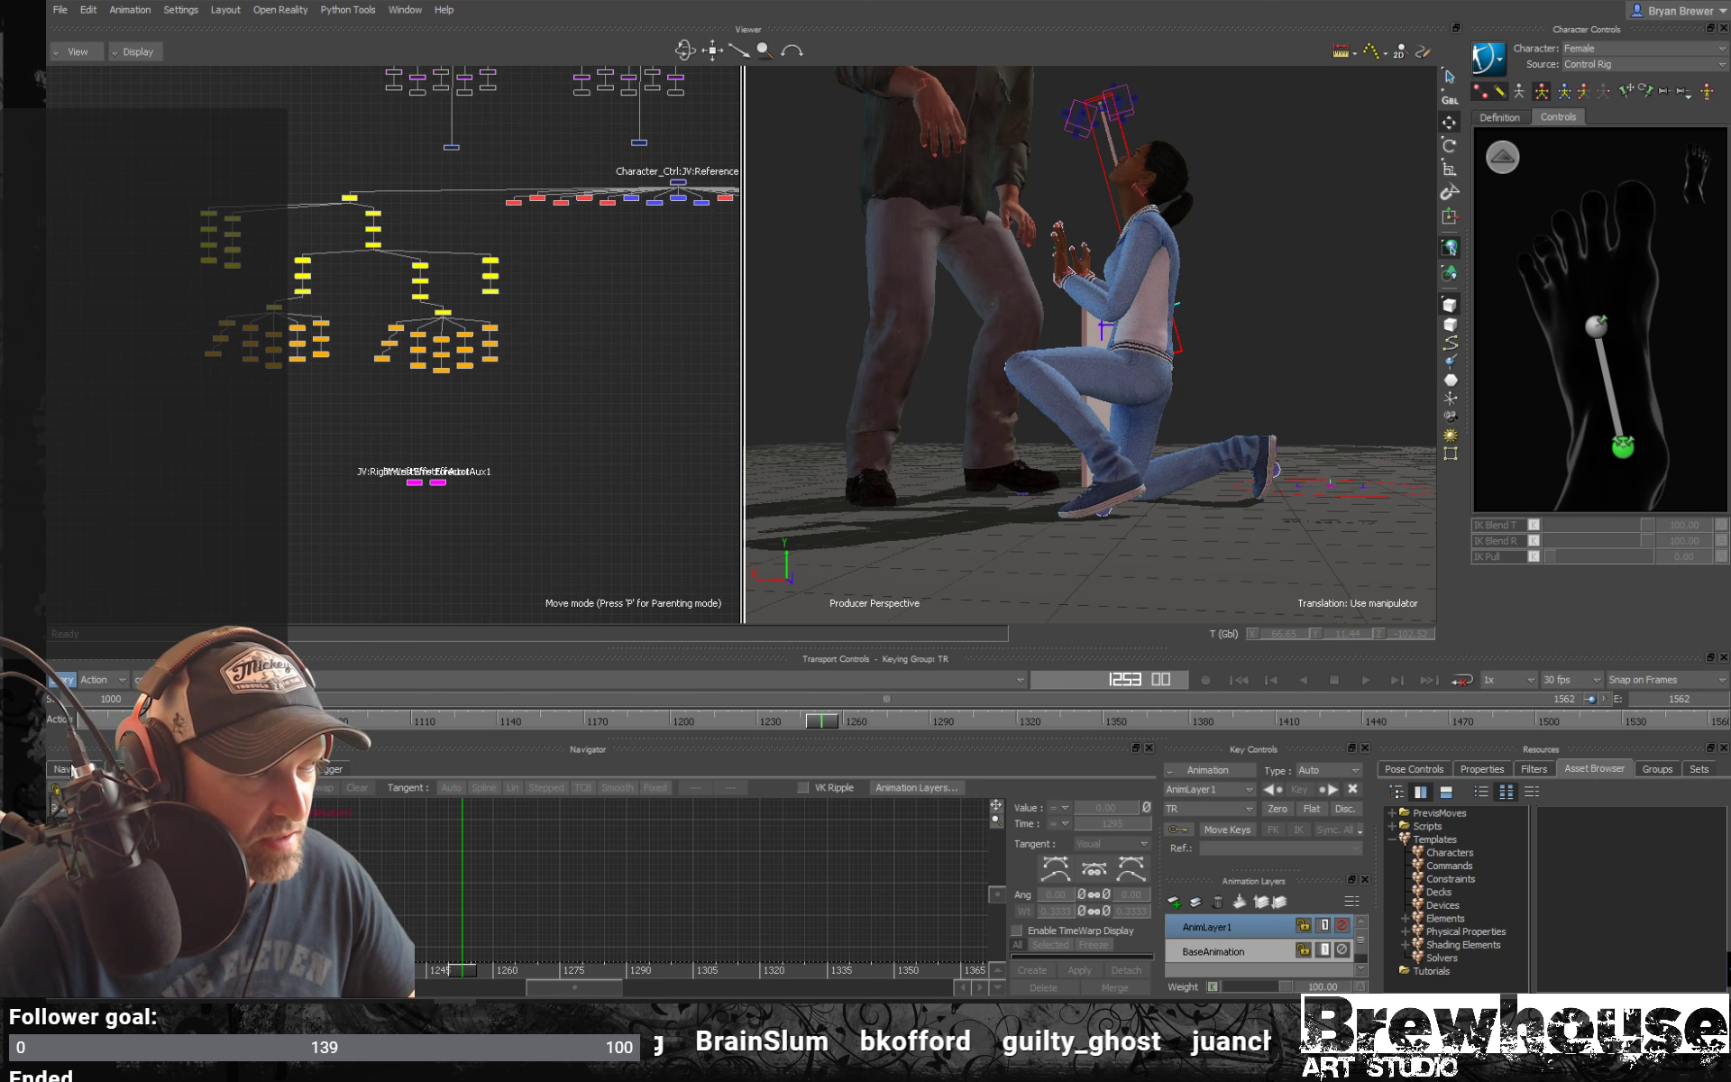
Unpin the Female's left foot effector, and in the character settings disable the first checkbox below Always Sync and enable the second
click(72, 768)
click(1596, 323)
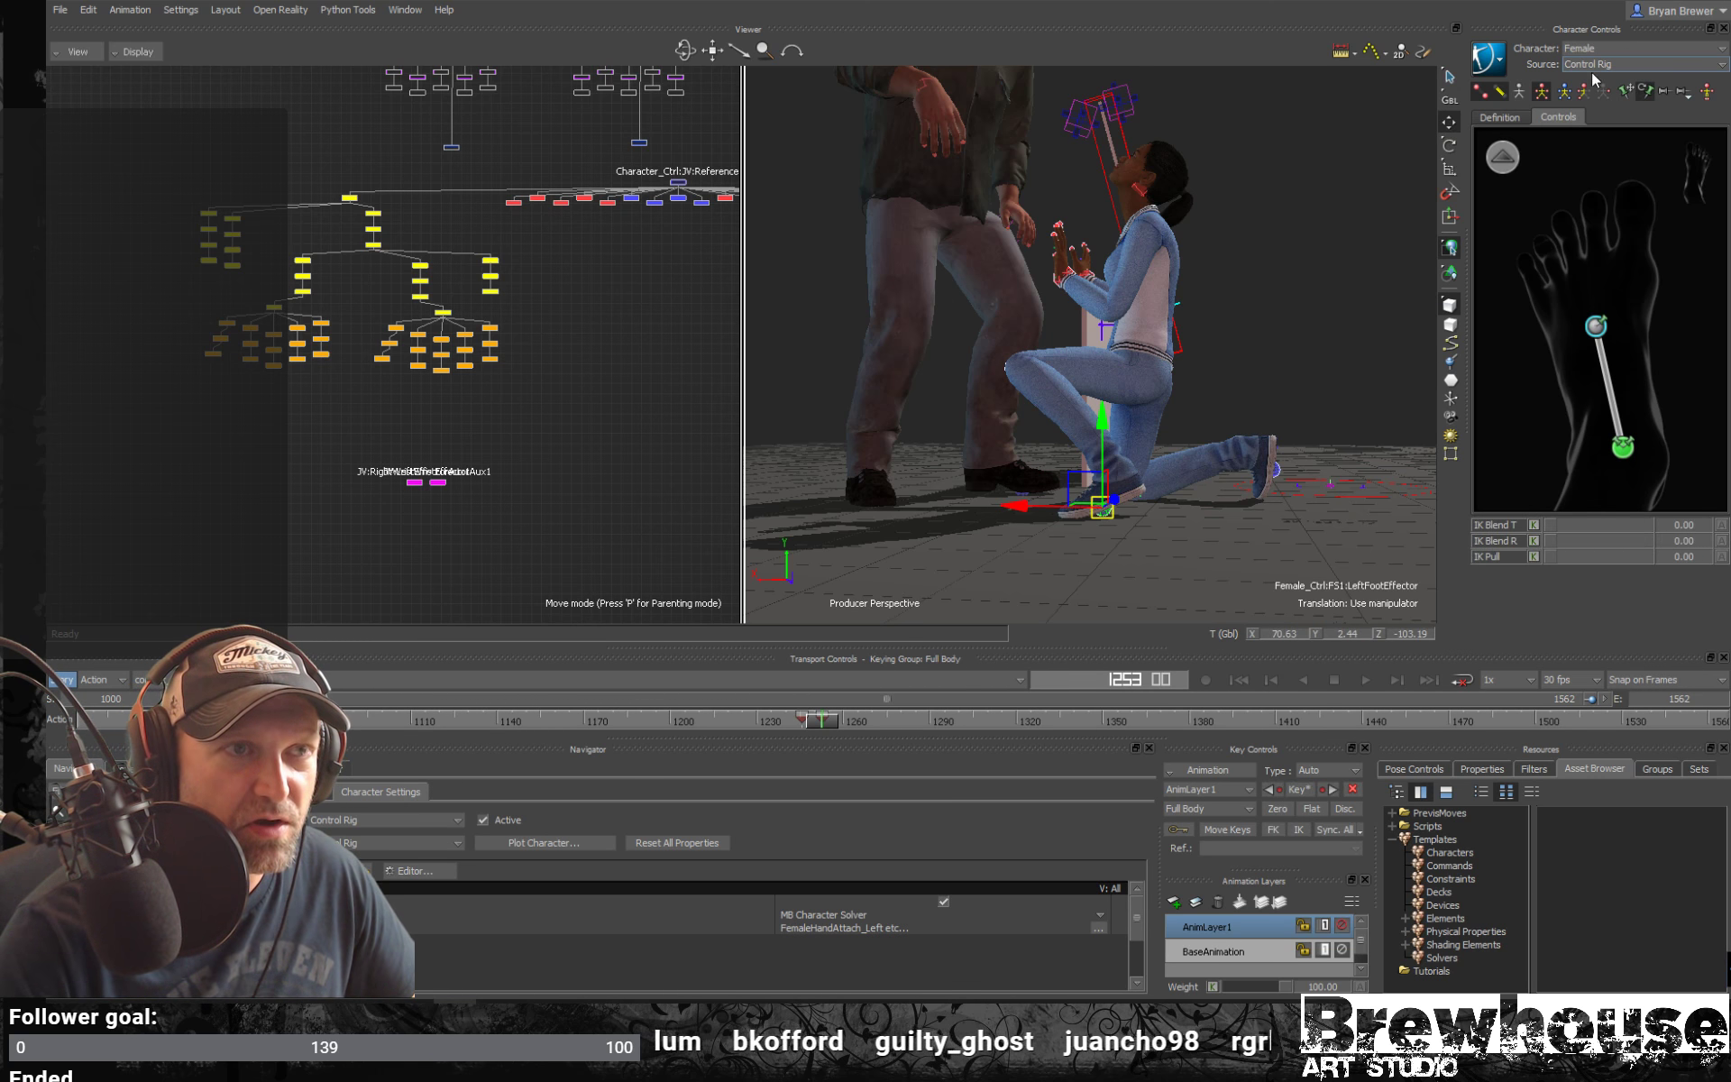
click(1643, 92)
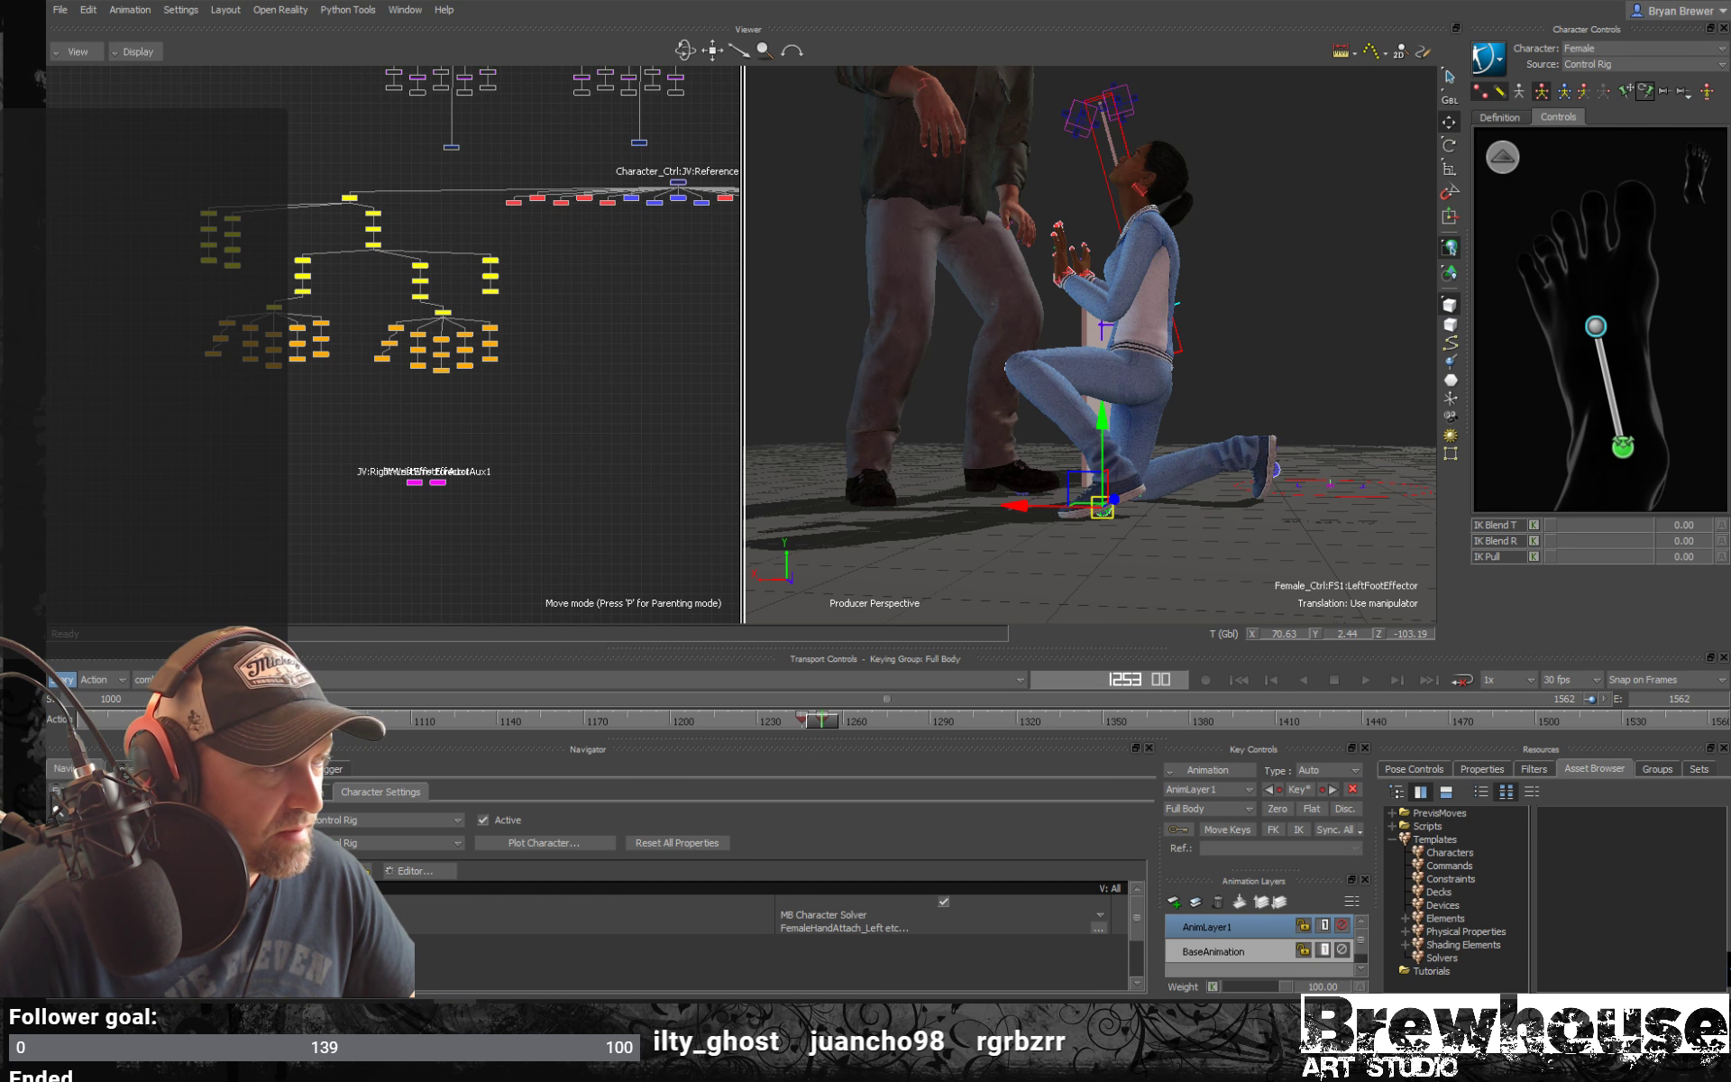
key(shift+d)
scroll(1143, 925, down, 3)
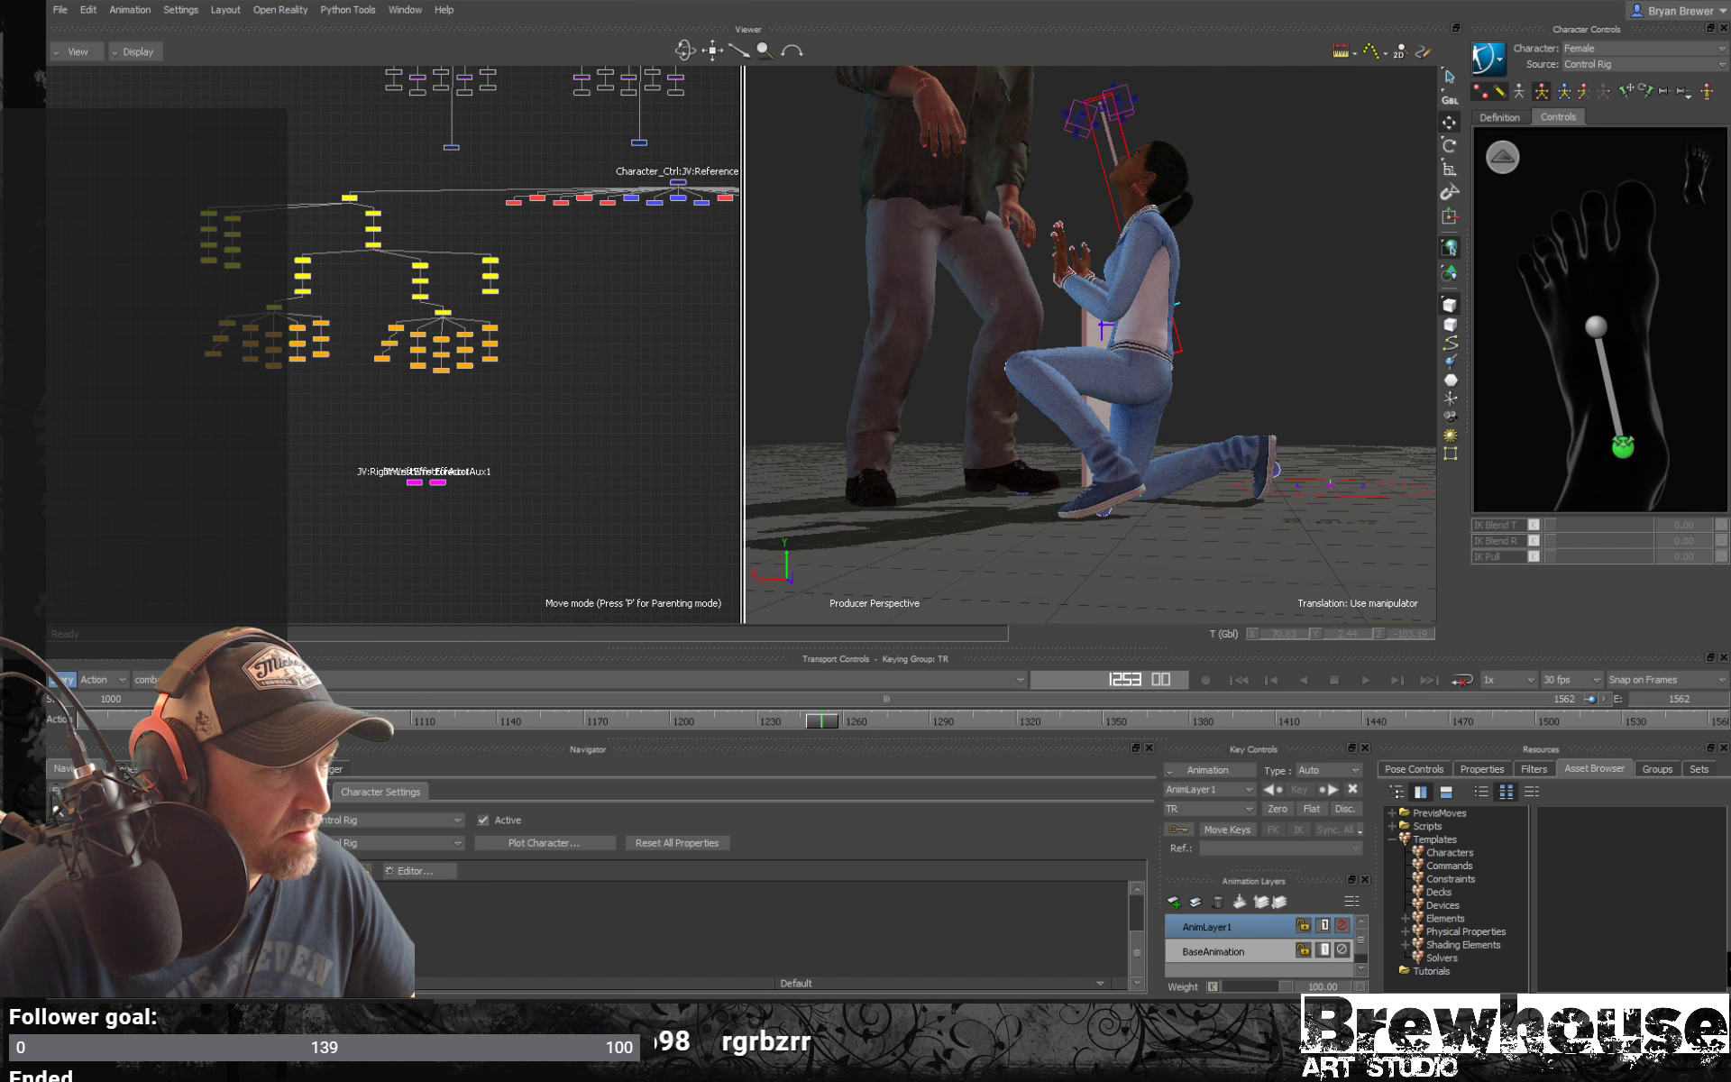
scroll(766, 936, up, 1)
scroll(766, 935, up, 1)
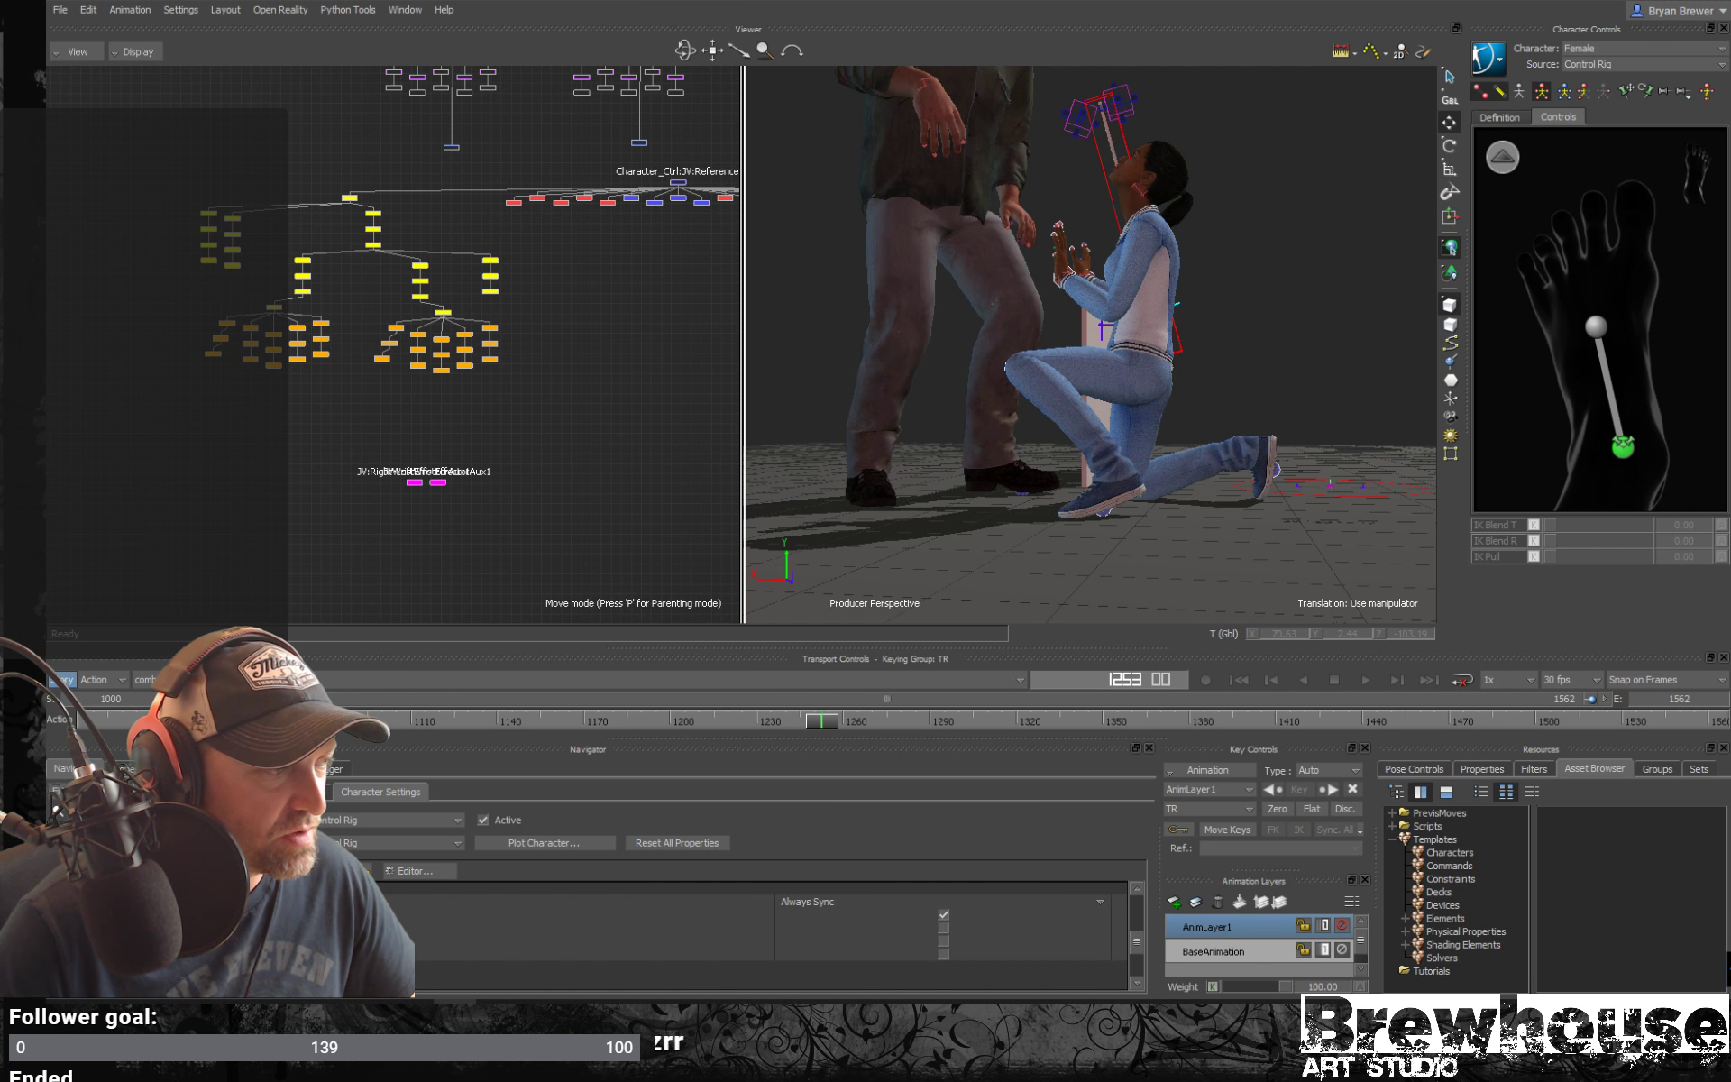
click(926, 929)
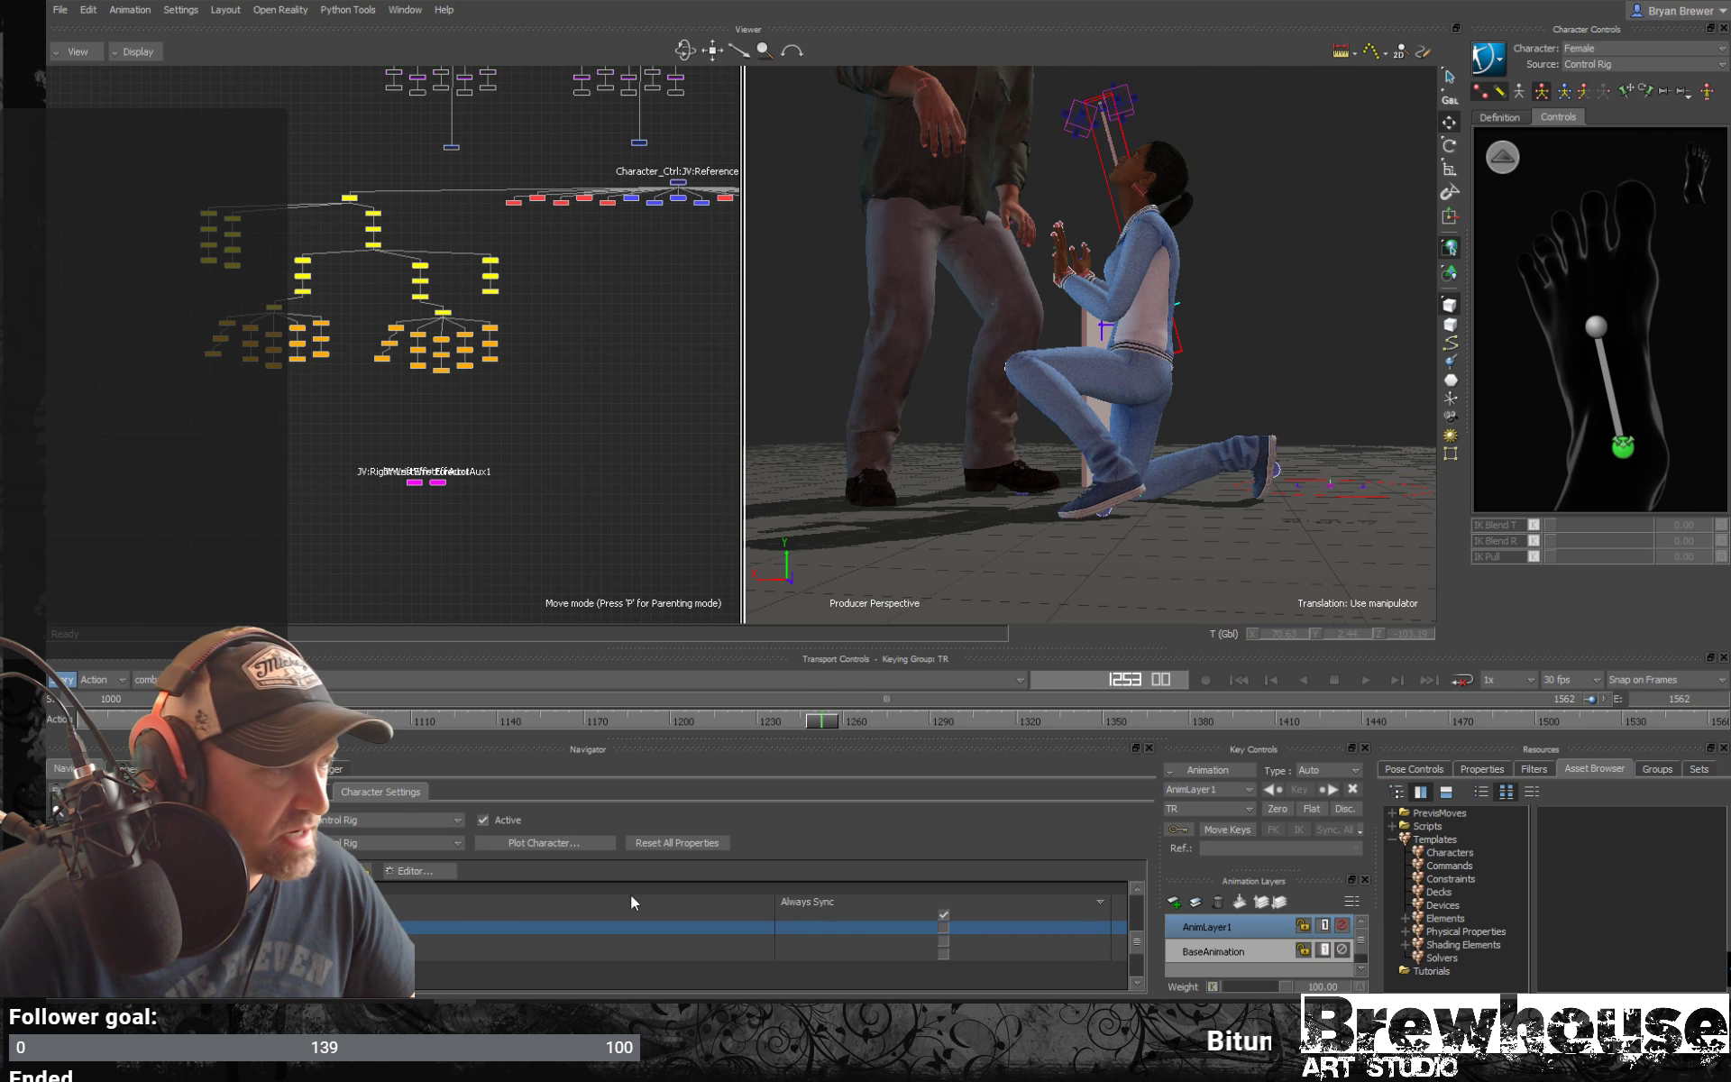
click(943, 914)
click(943, 928)
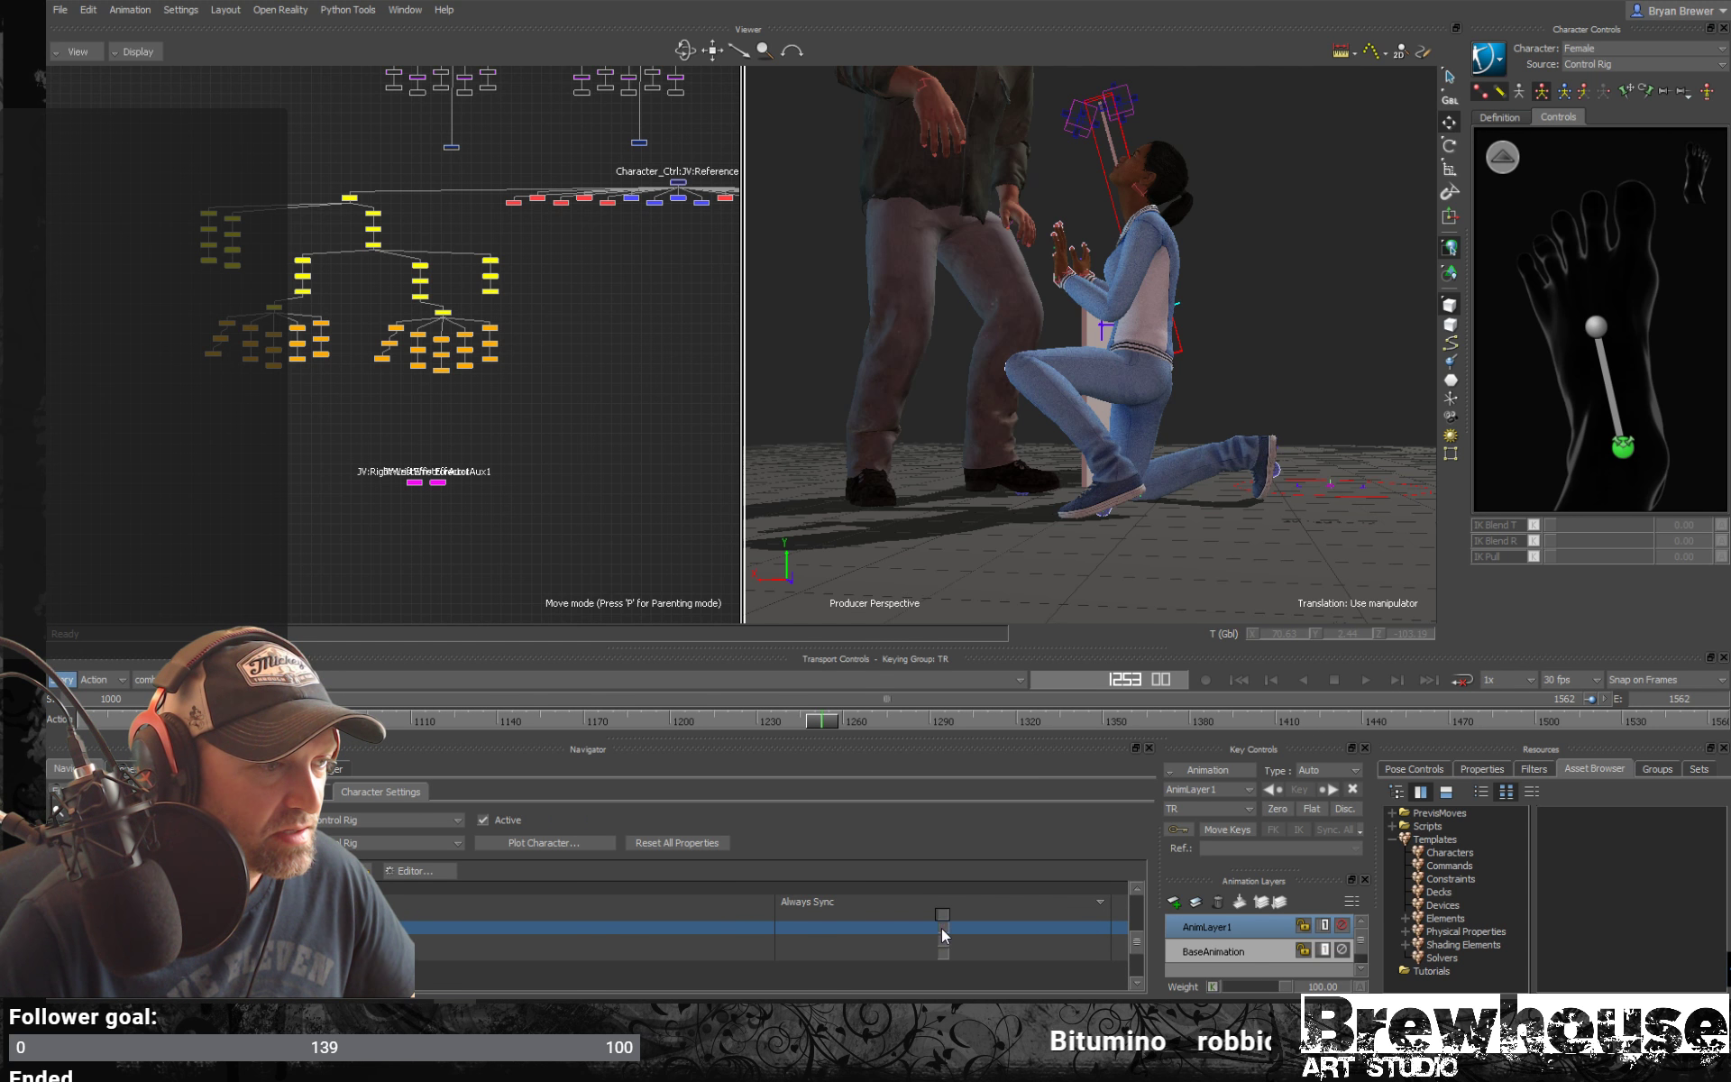
Lower the Female's left ankle effector at frame 1253 until the front foot rests flat on the ground
click(1622, 446)
drag(1118, 397, 1120, 410)
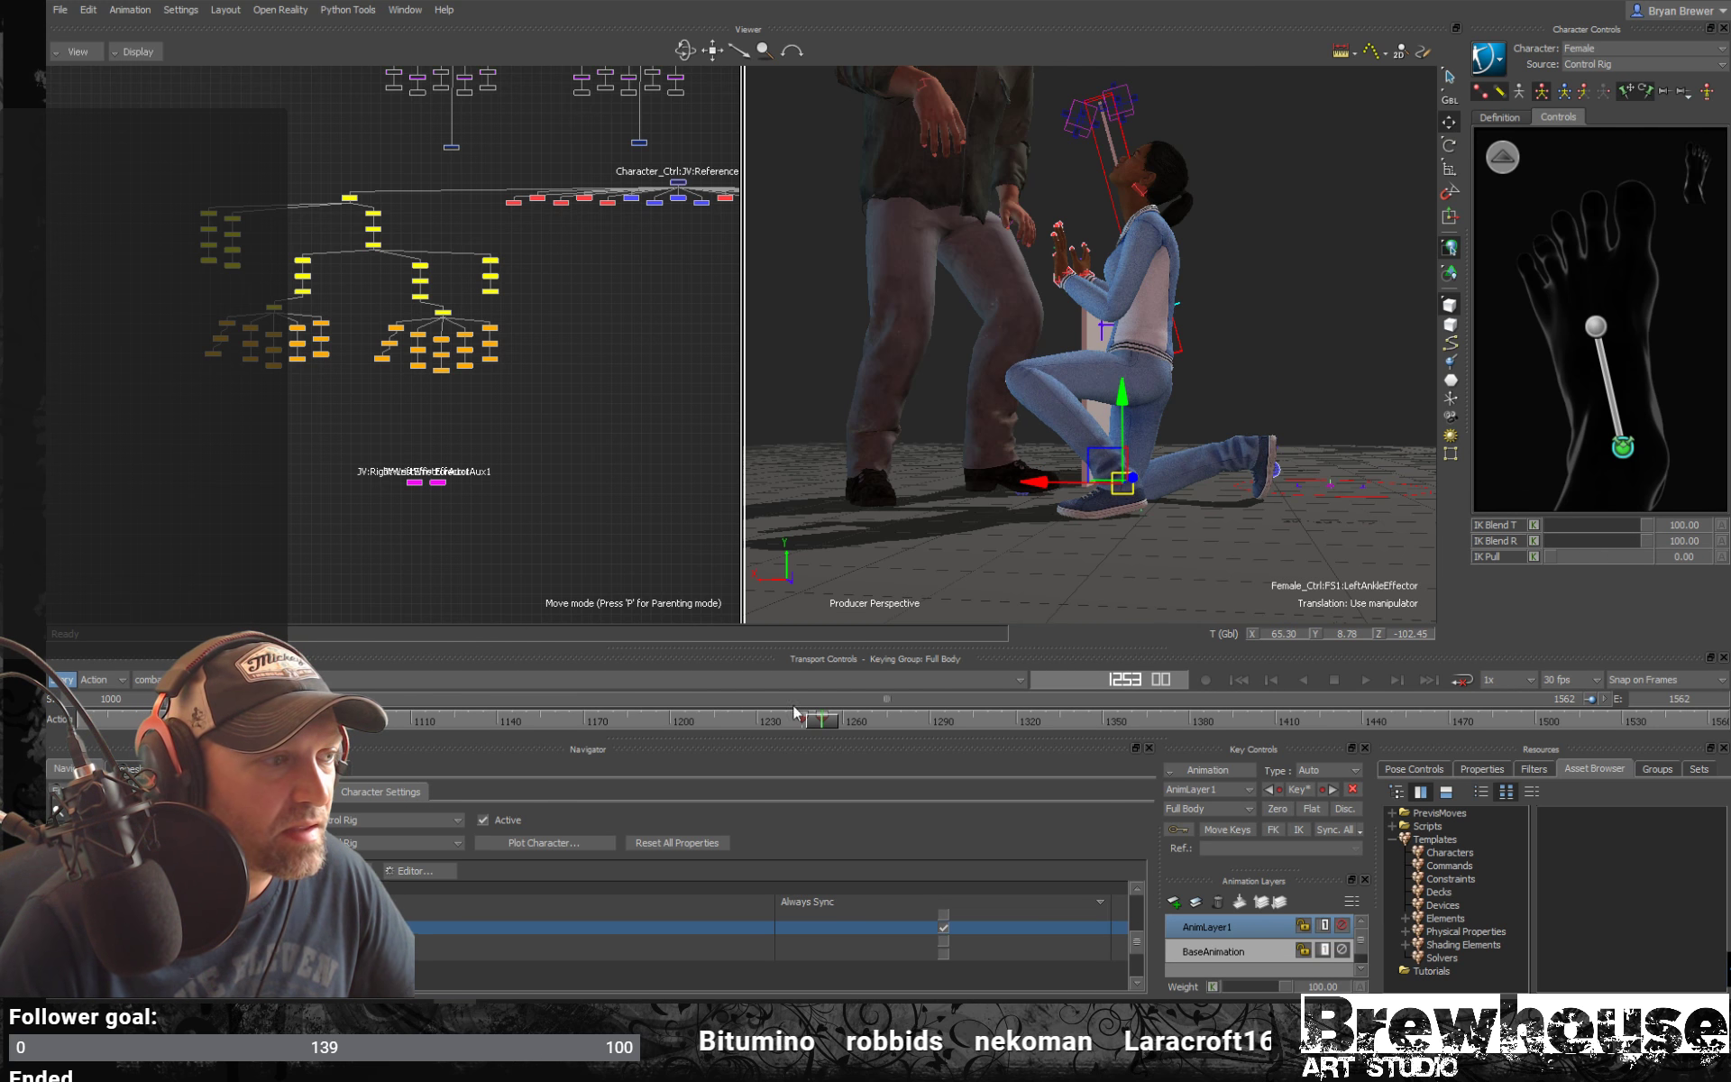
mouse_move(828, 726)
mouse_down()
mouse_move(544, 662)
mouse_move(821, 674)
mouse_move(759, 679)
mouse_move(822, 709)
mouse_up()
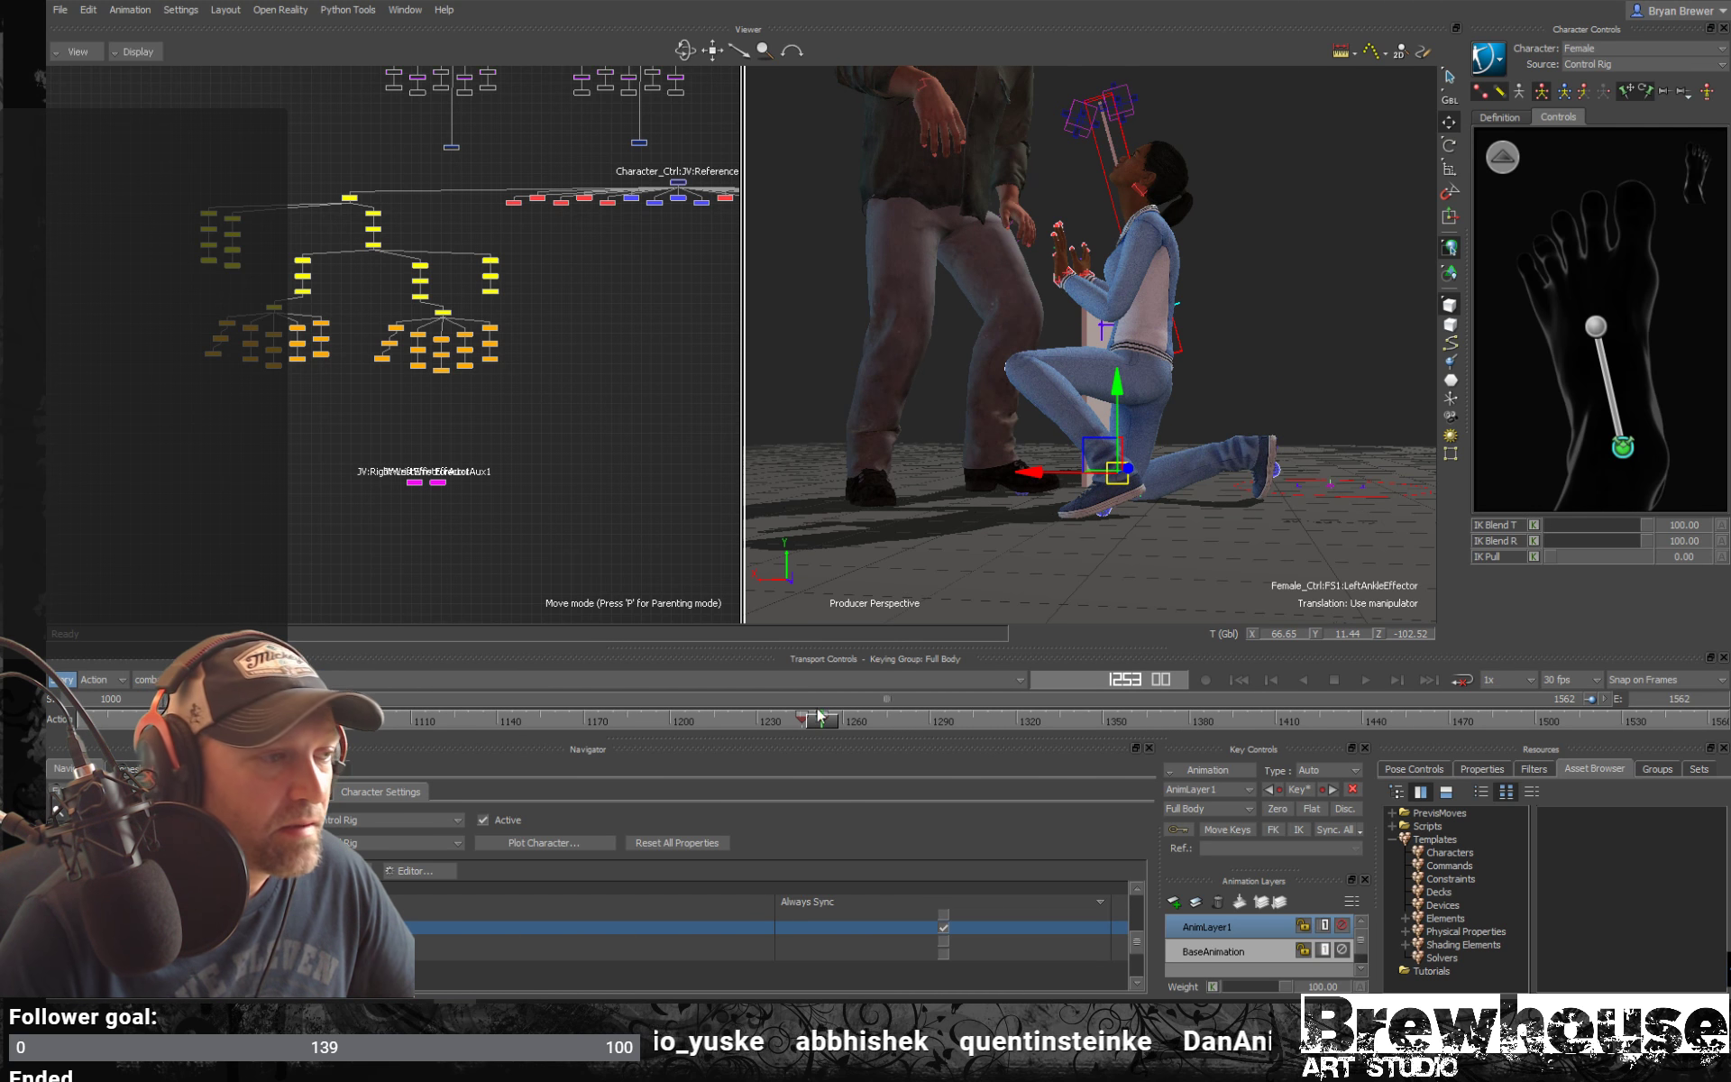
drag(1127, 382, 1118, 399)
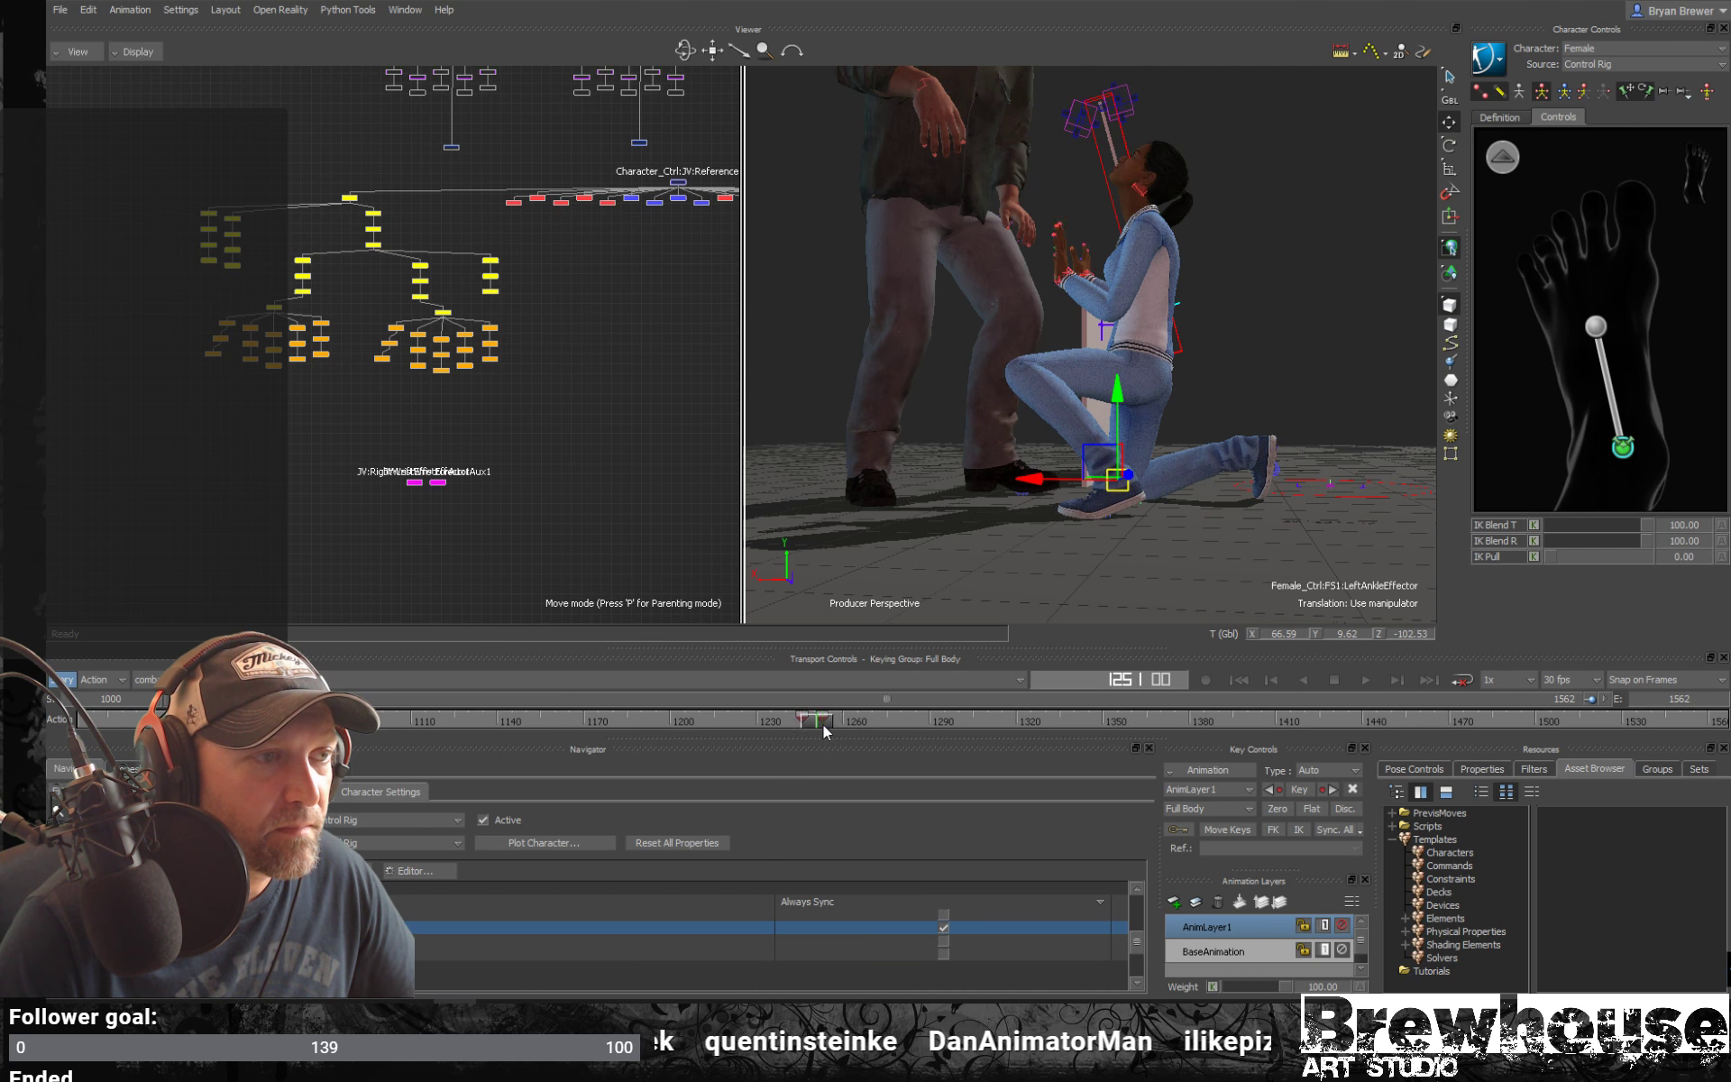
At frame 1286, set a zero key for the Female's left ankle effector with Body Parts keying, and return to Full Body keying
click(858, 721)
drag(878, 737, 916, 748)
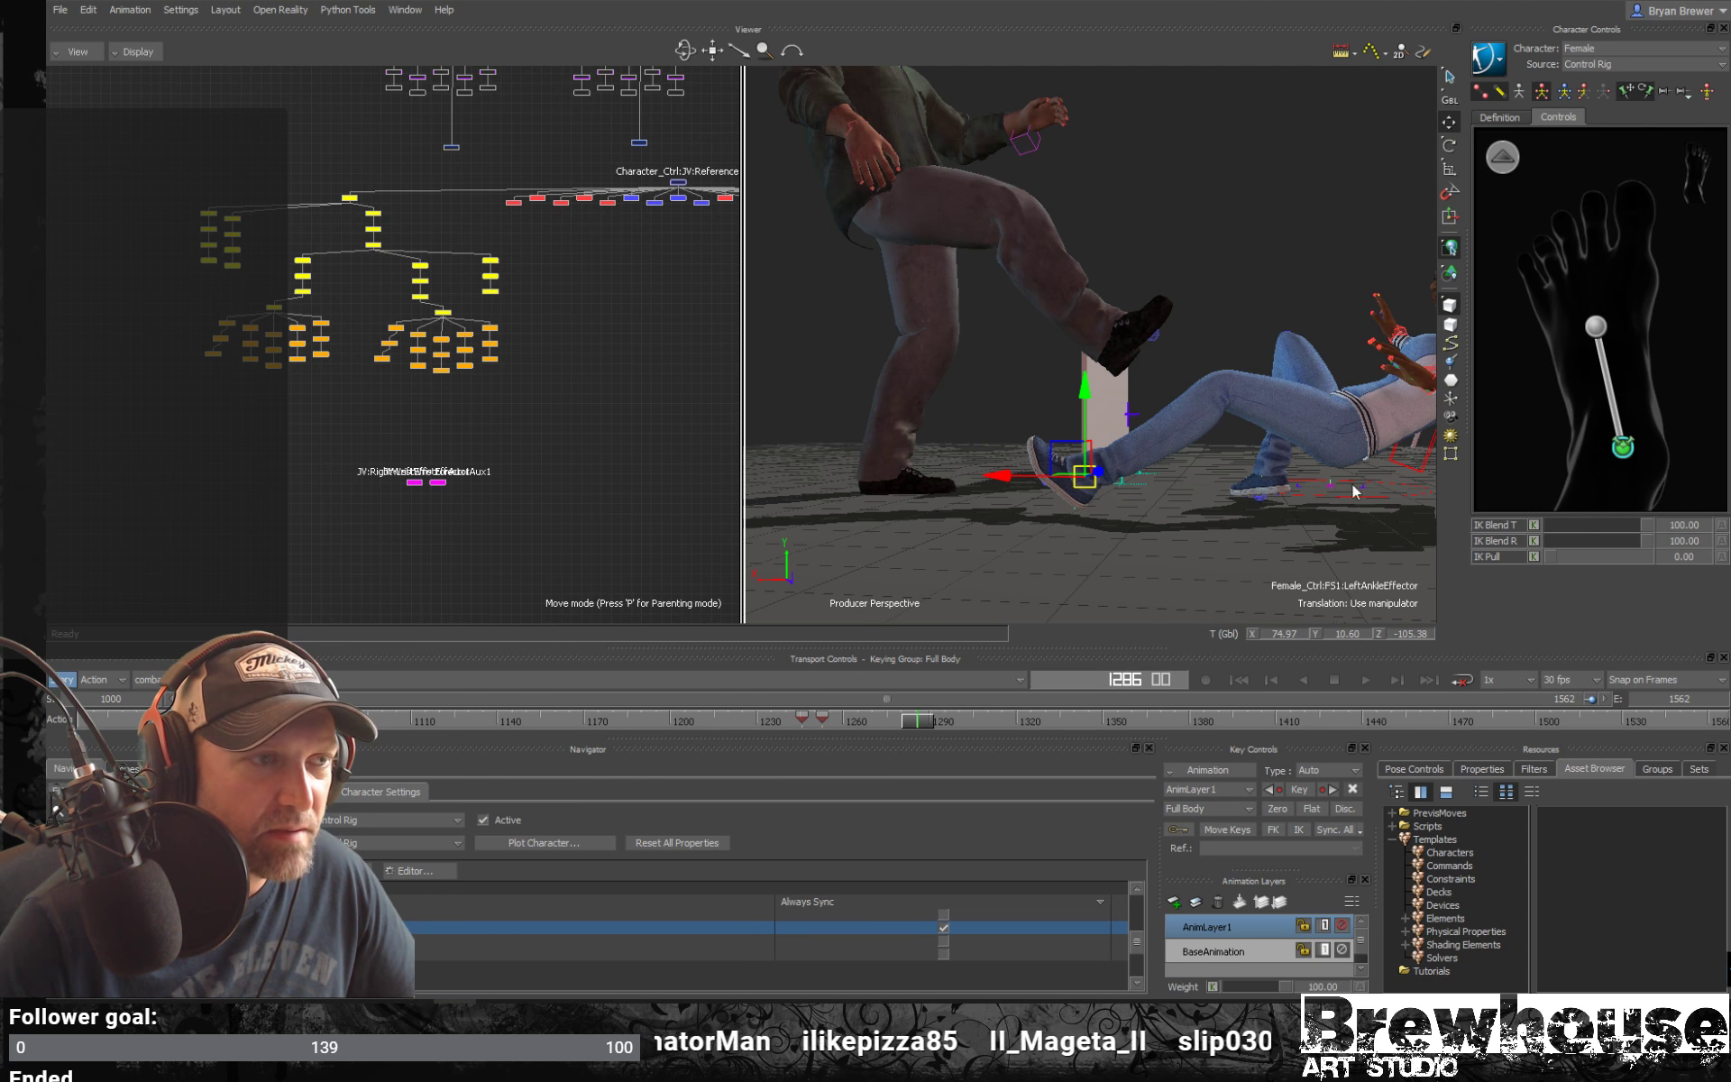
click(1584, 93)
click(1279, 809)
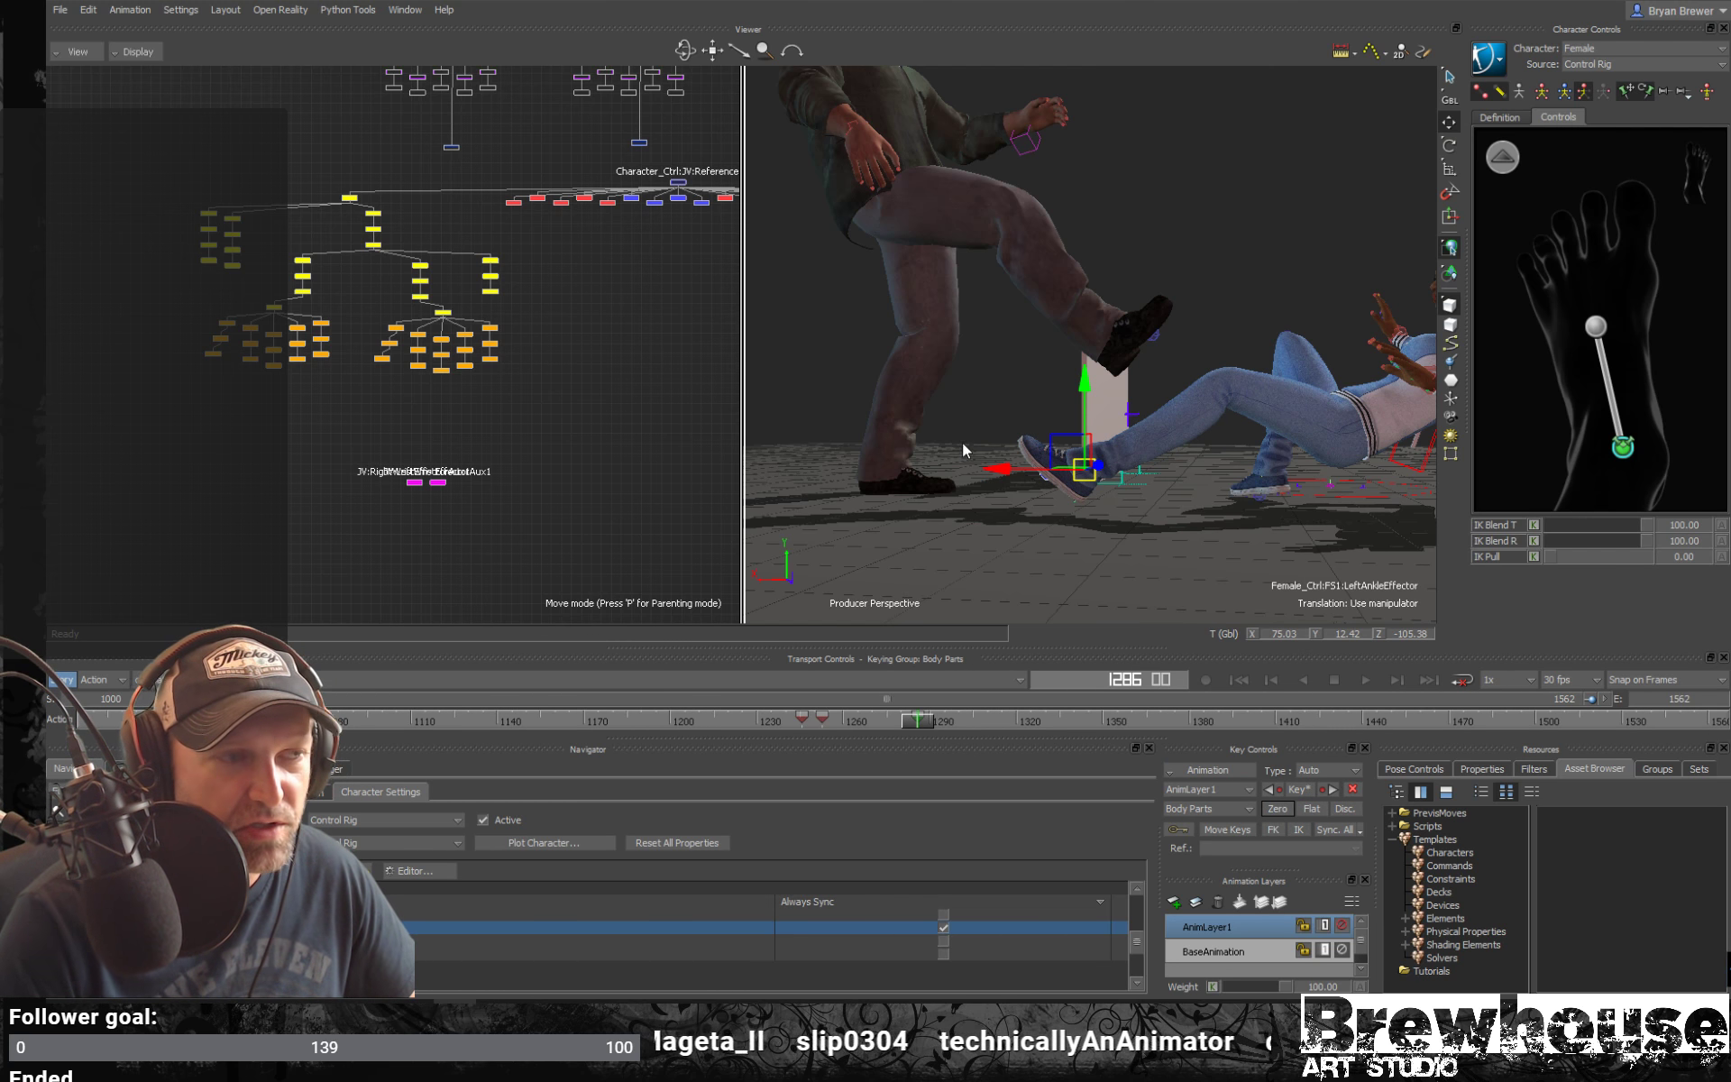
ctrl+shift+drag(1101, 433, 1033, 491)
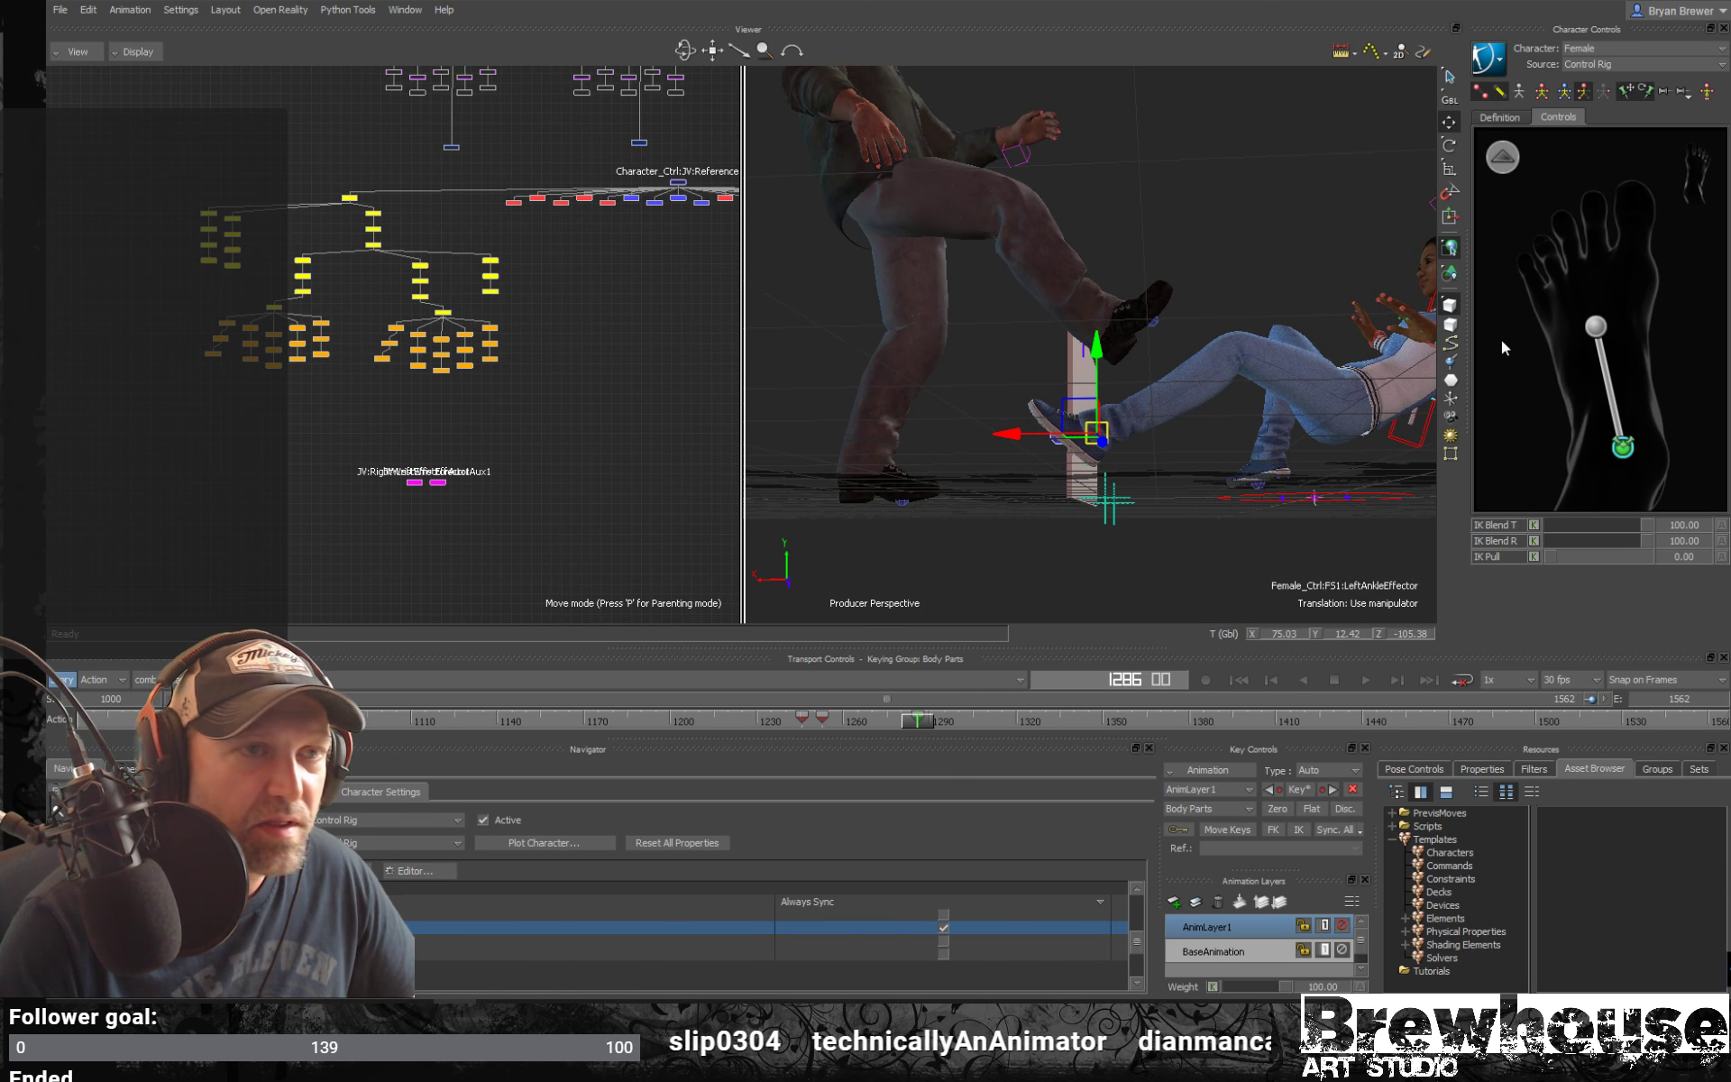
click(1542, 91)
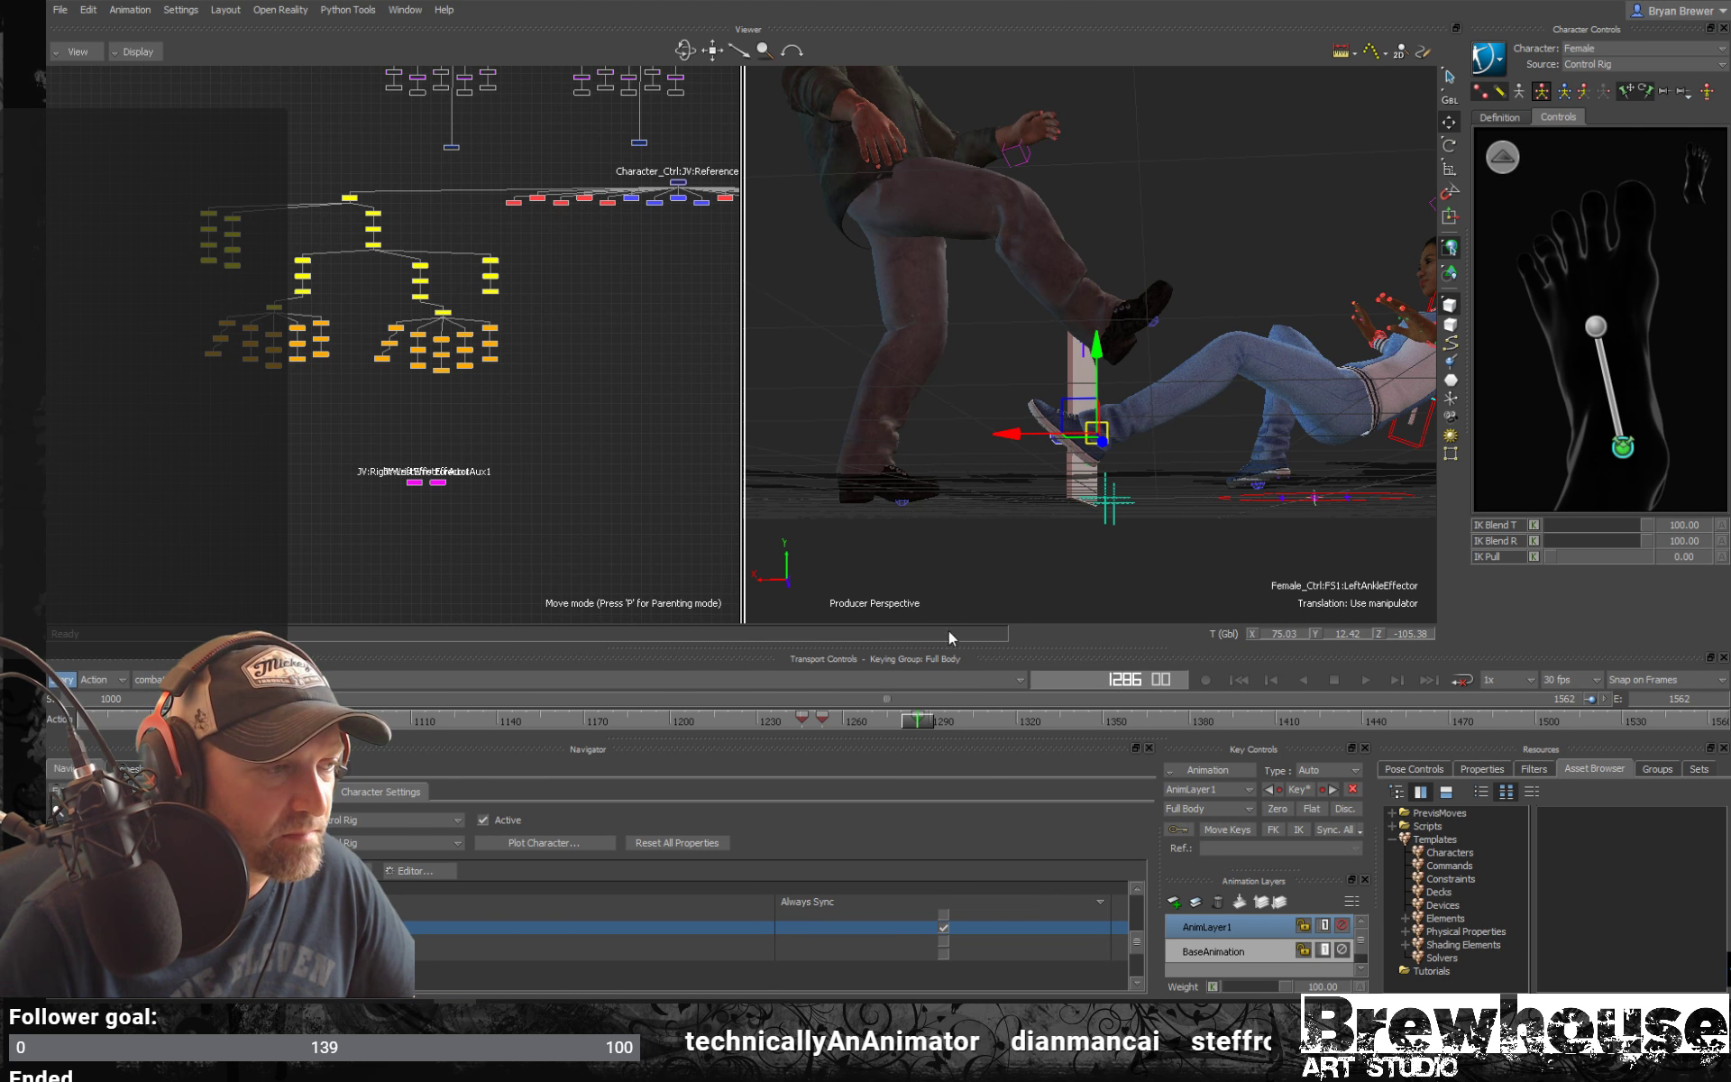
Check the fall around frame 1280, and set a Body Parts zero key on the Female's left ankle effector at frame 1290
ctrl+shift+drag(1037, 568, 1147, 500)
key(Escape)
click(918, 719)
drag(918, 719, 898, 719)
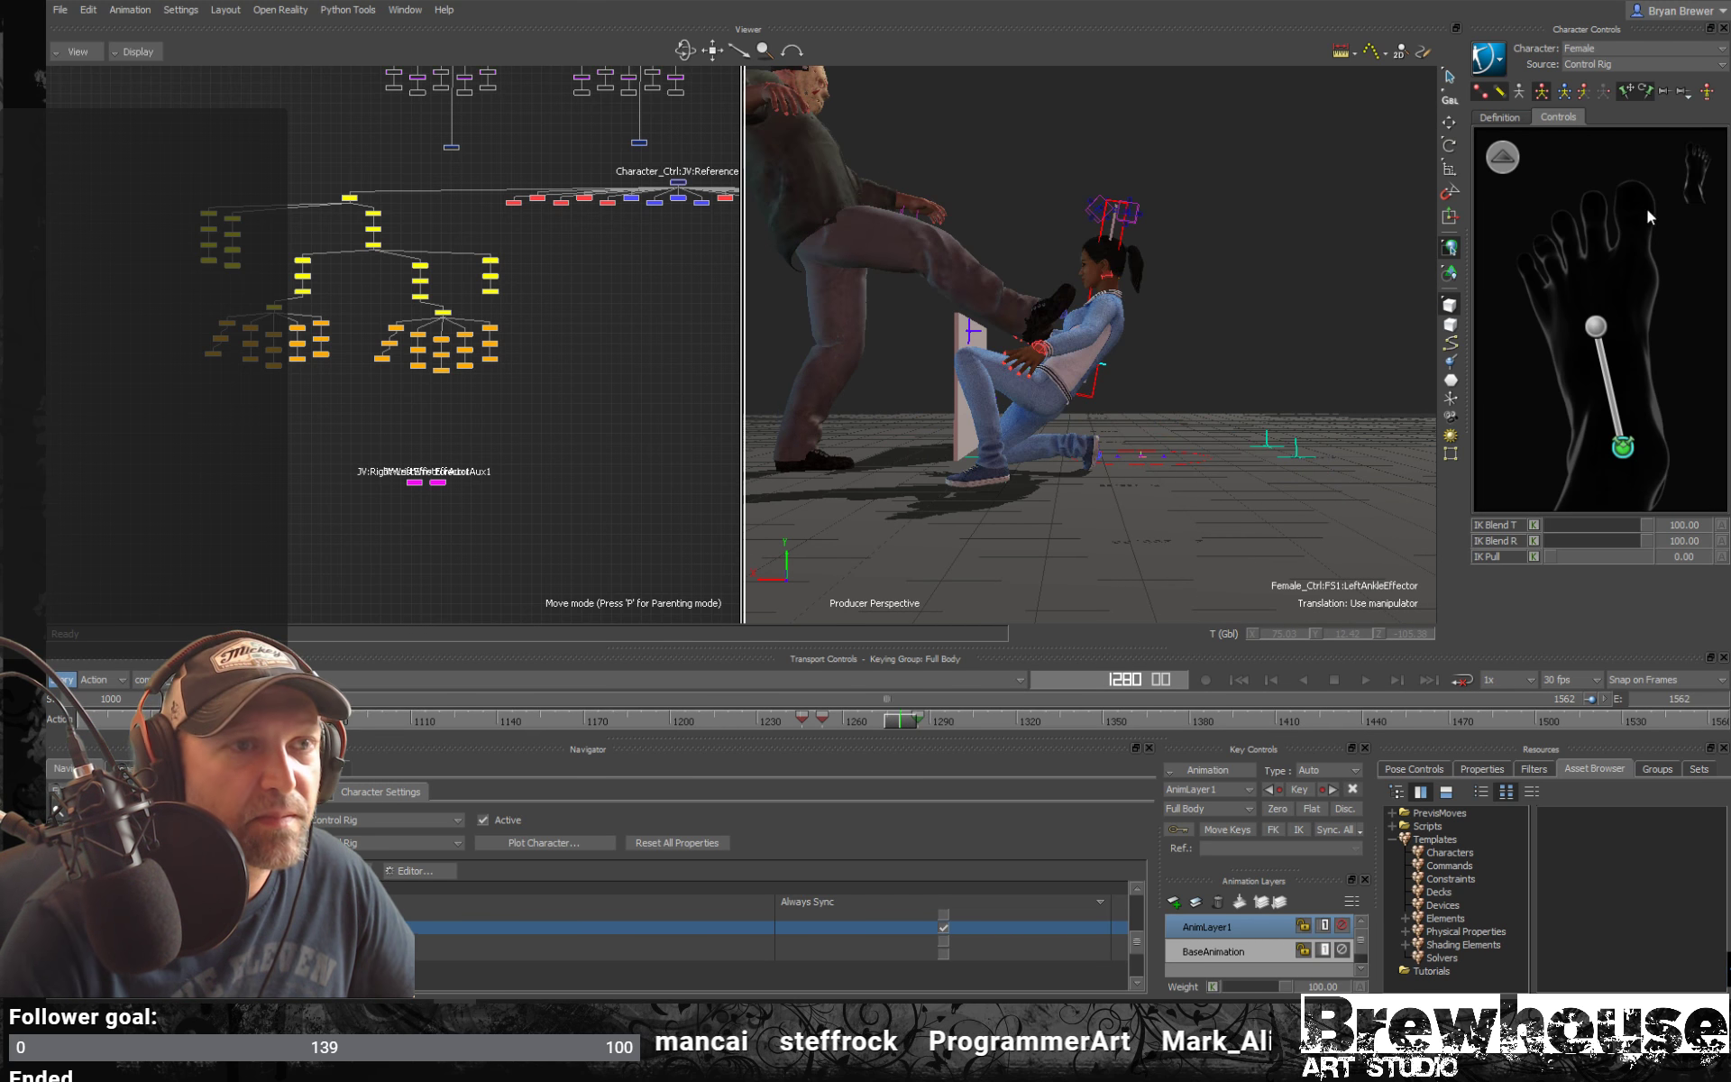
click(1583, 91)
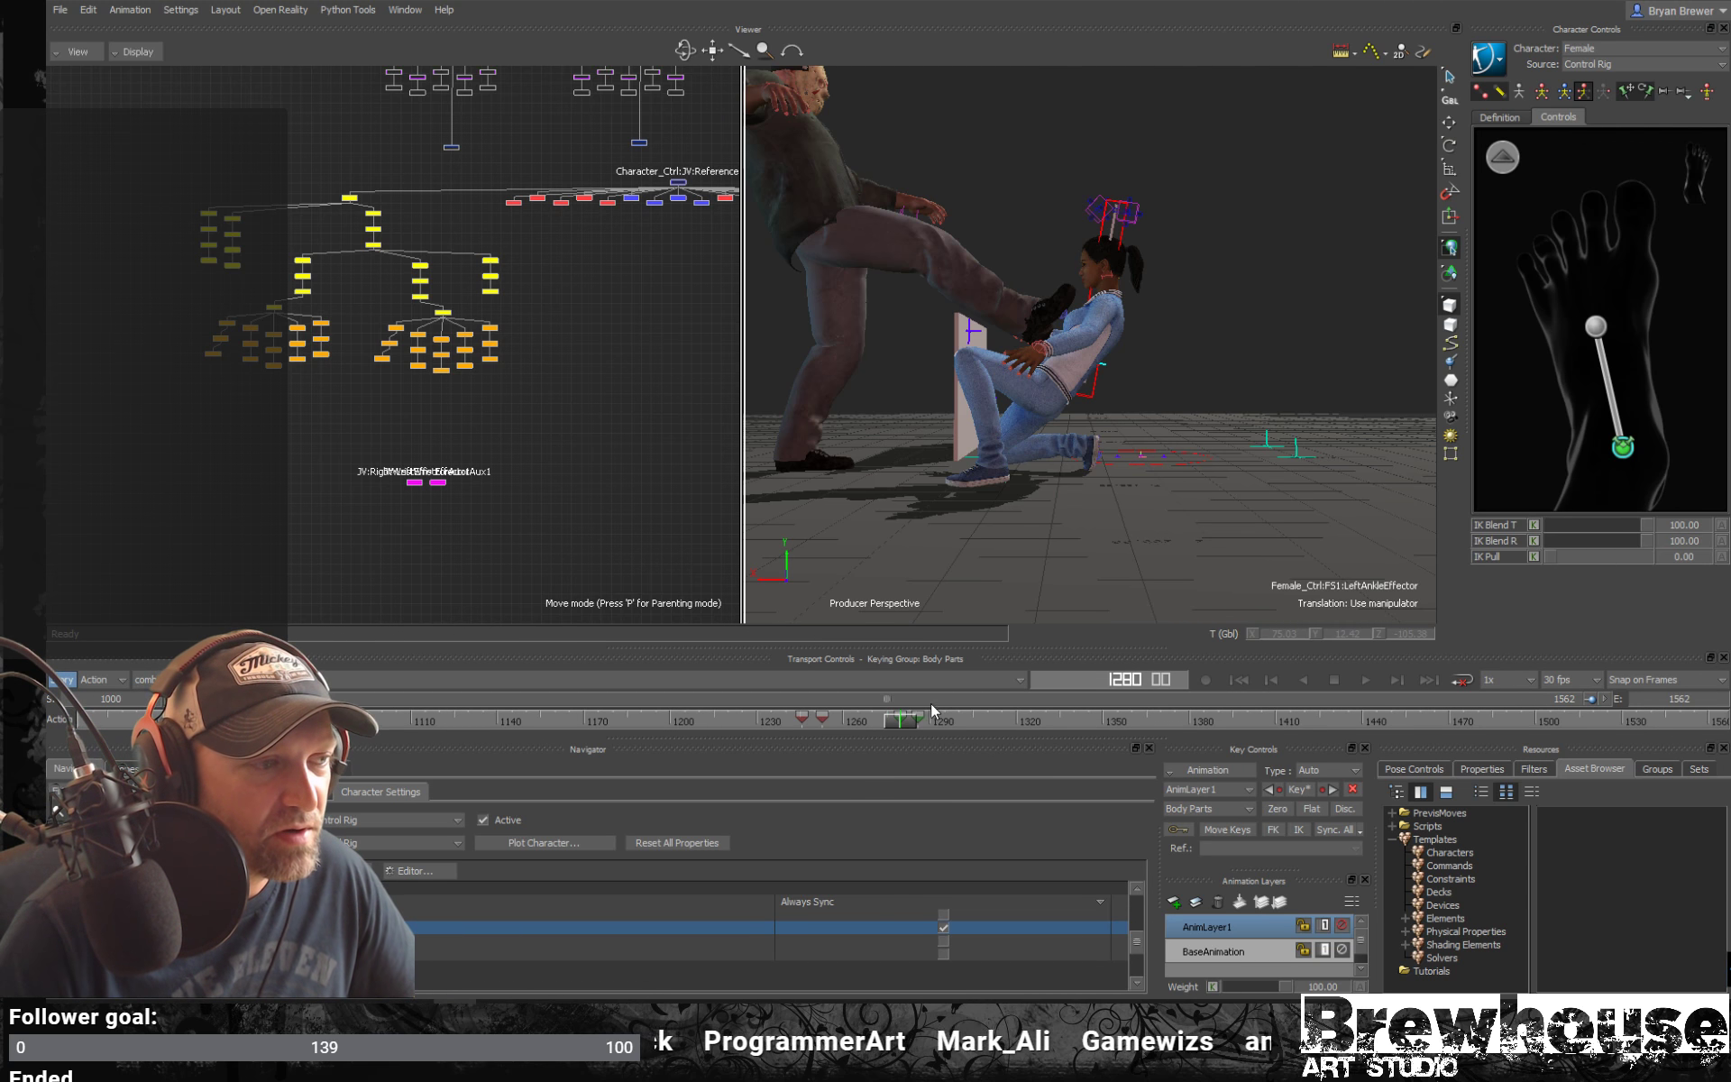
mouse_move(899, 721)
mouse_down()
mouse_move(819, 716)
mouse_move(981, 740)
mouse_move(928, 739)
mouse_up()
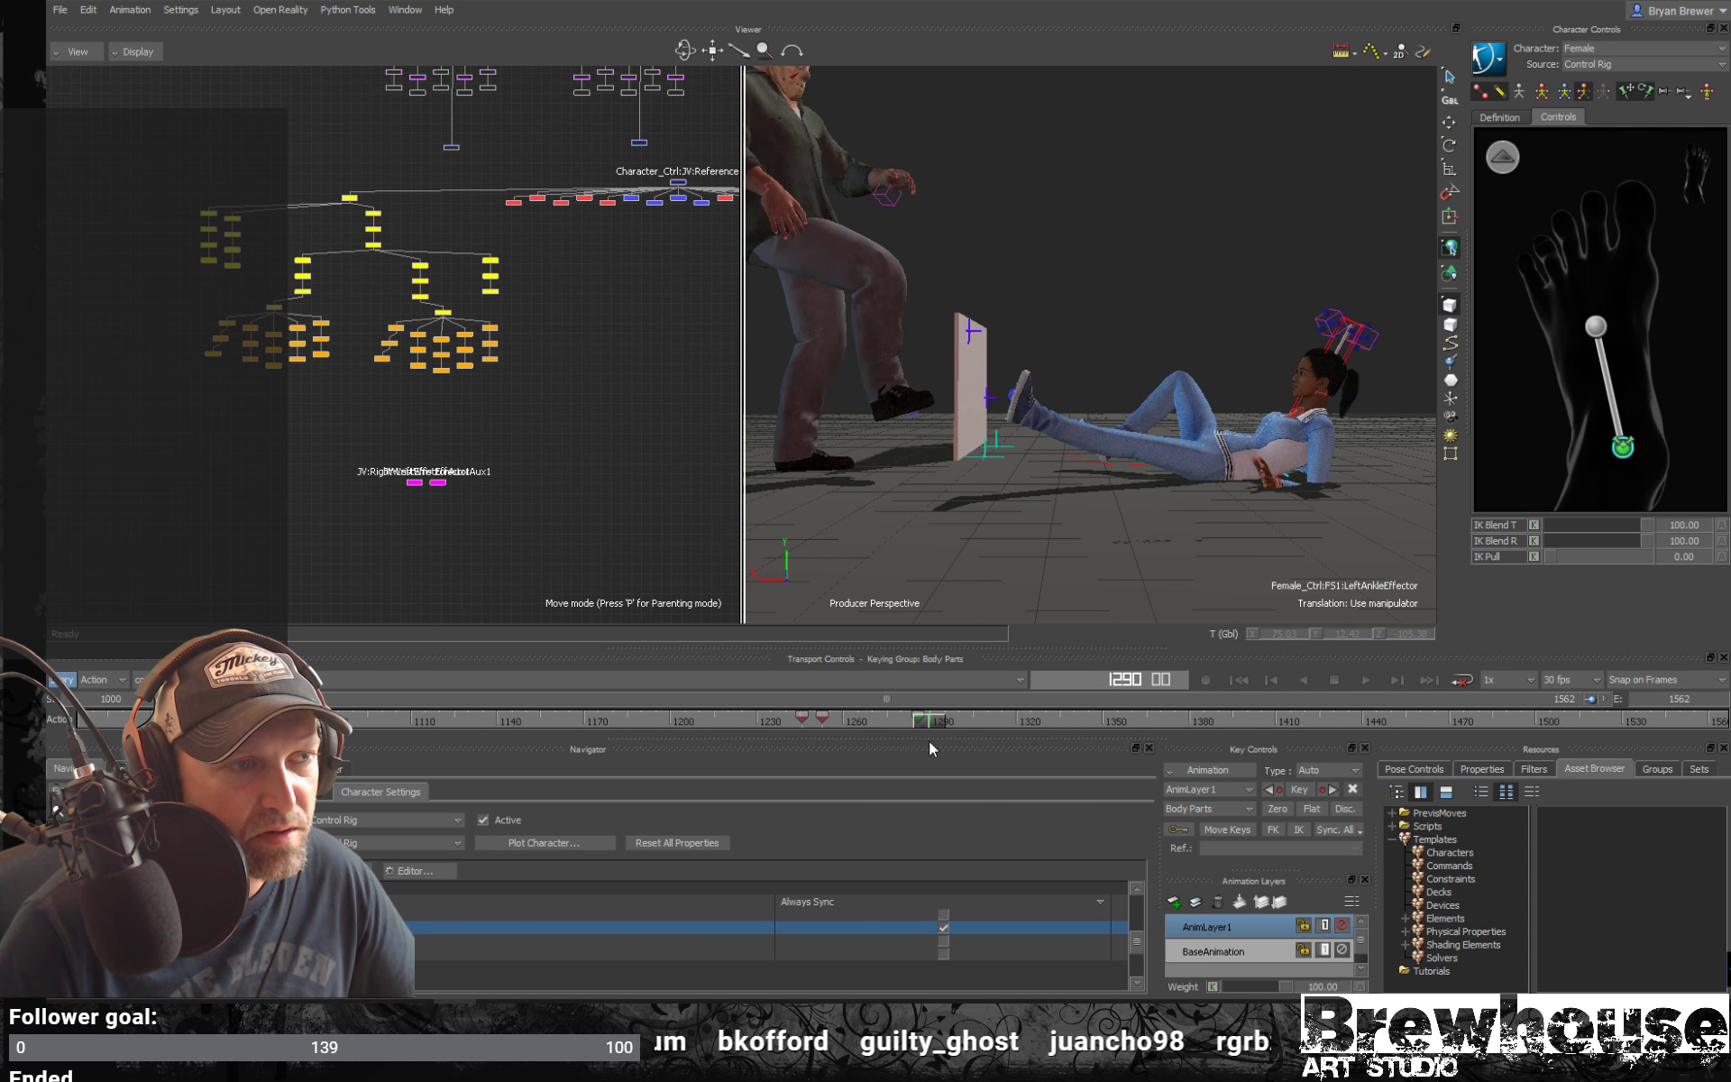
click(1276, 811)
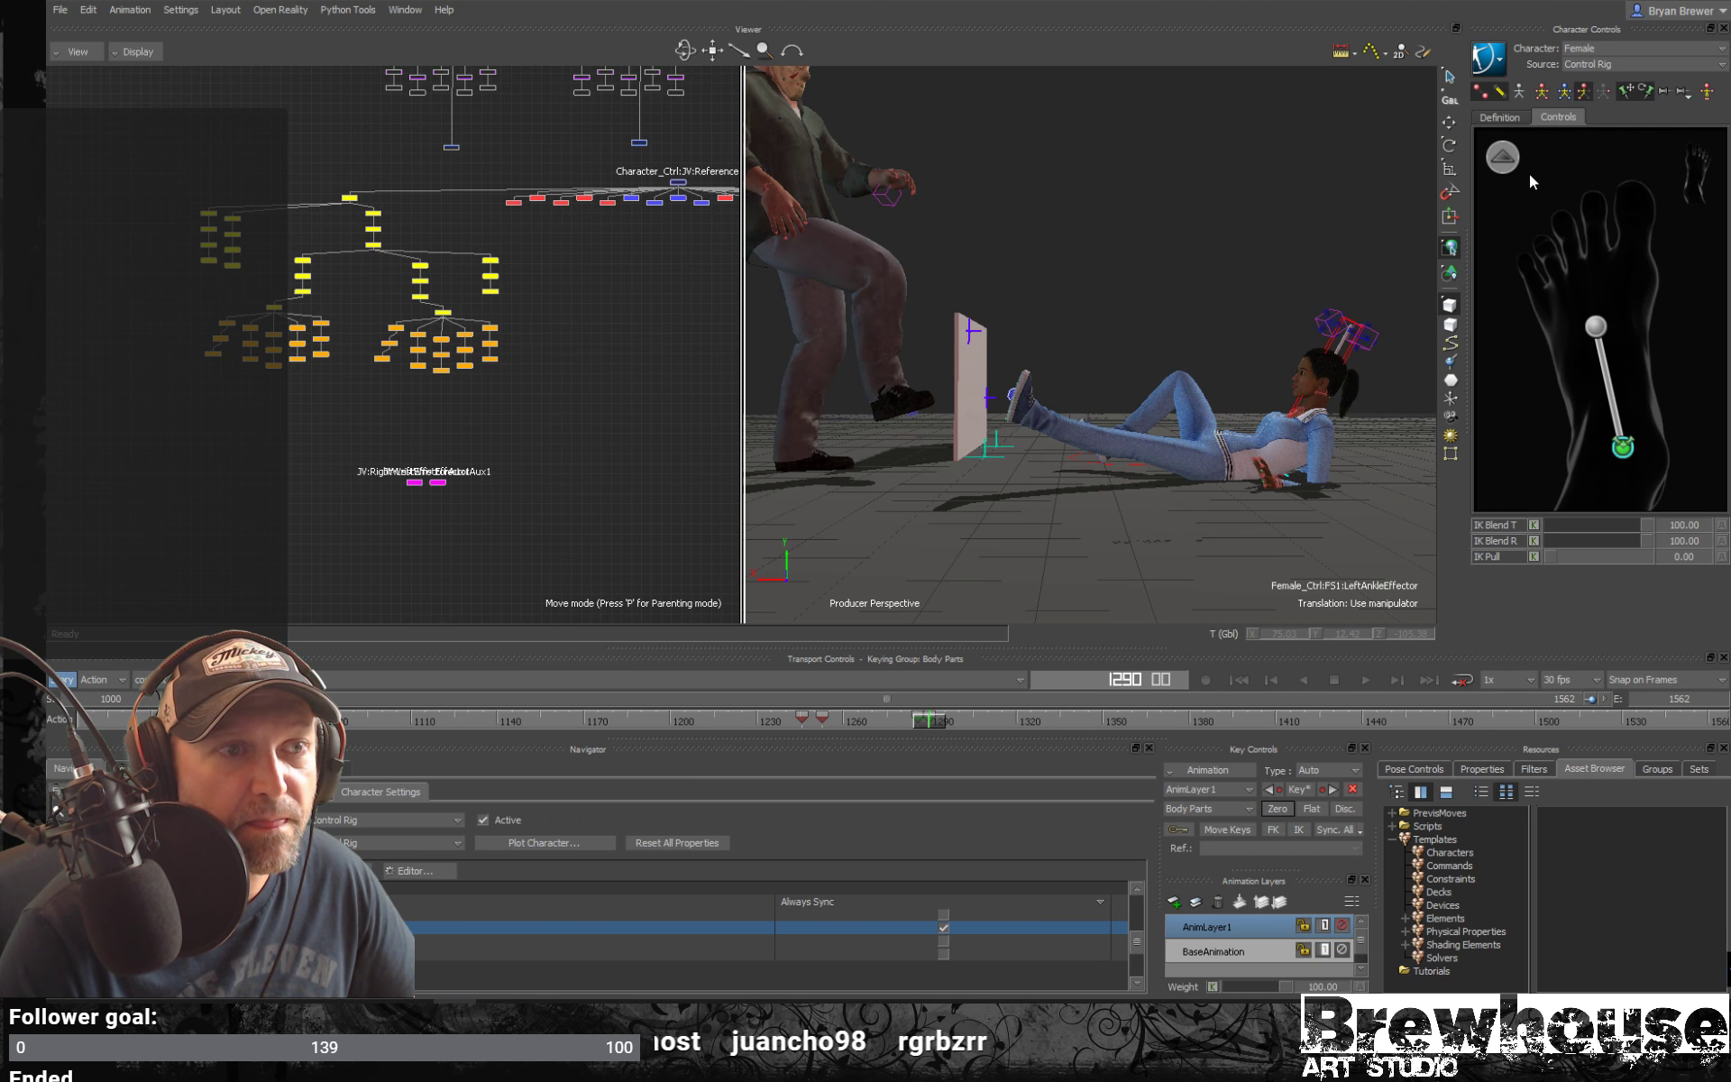
Return to the full body control view and set a zero key on the Female's hips effector at frame 1290
click(1502, 157)
click(1600, 301)
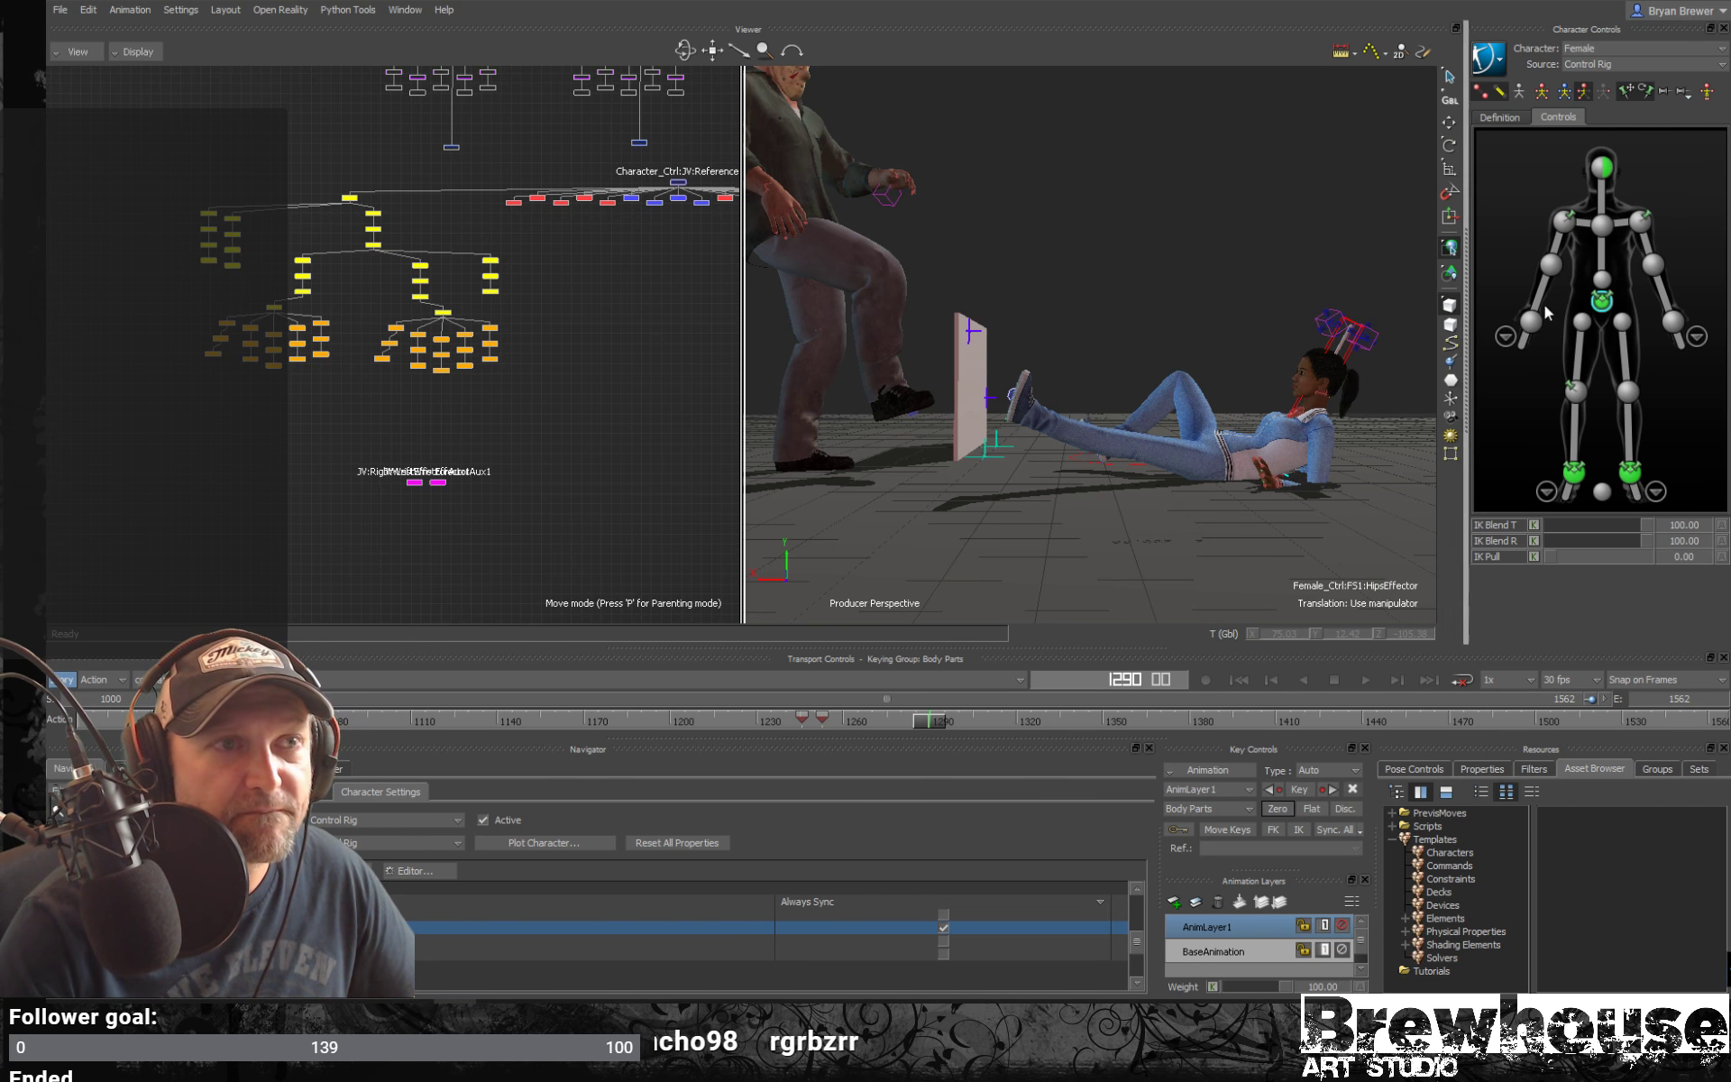
click(1278, 810)
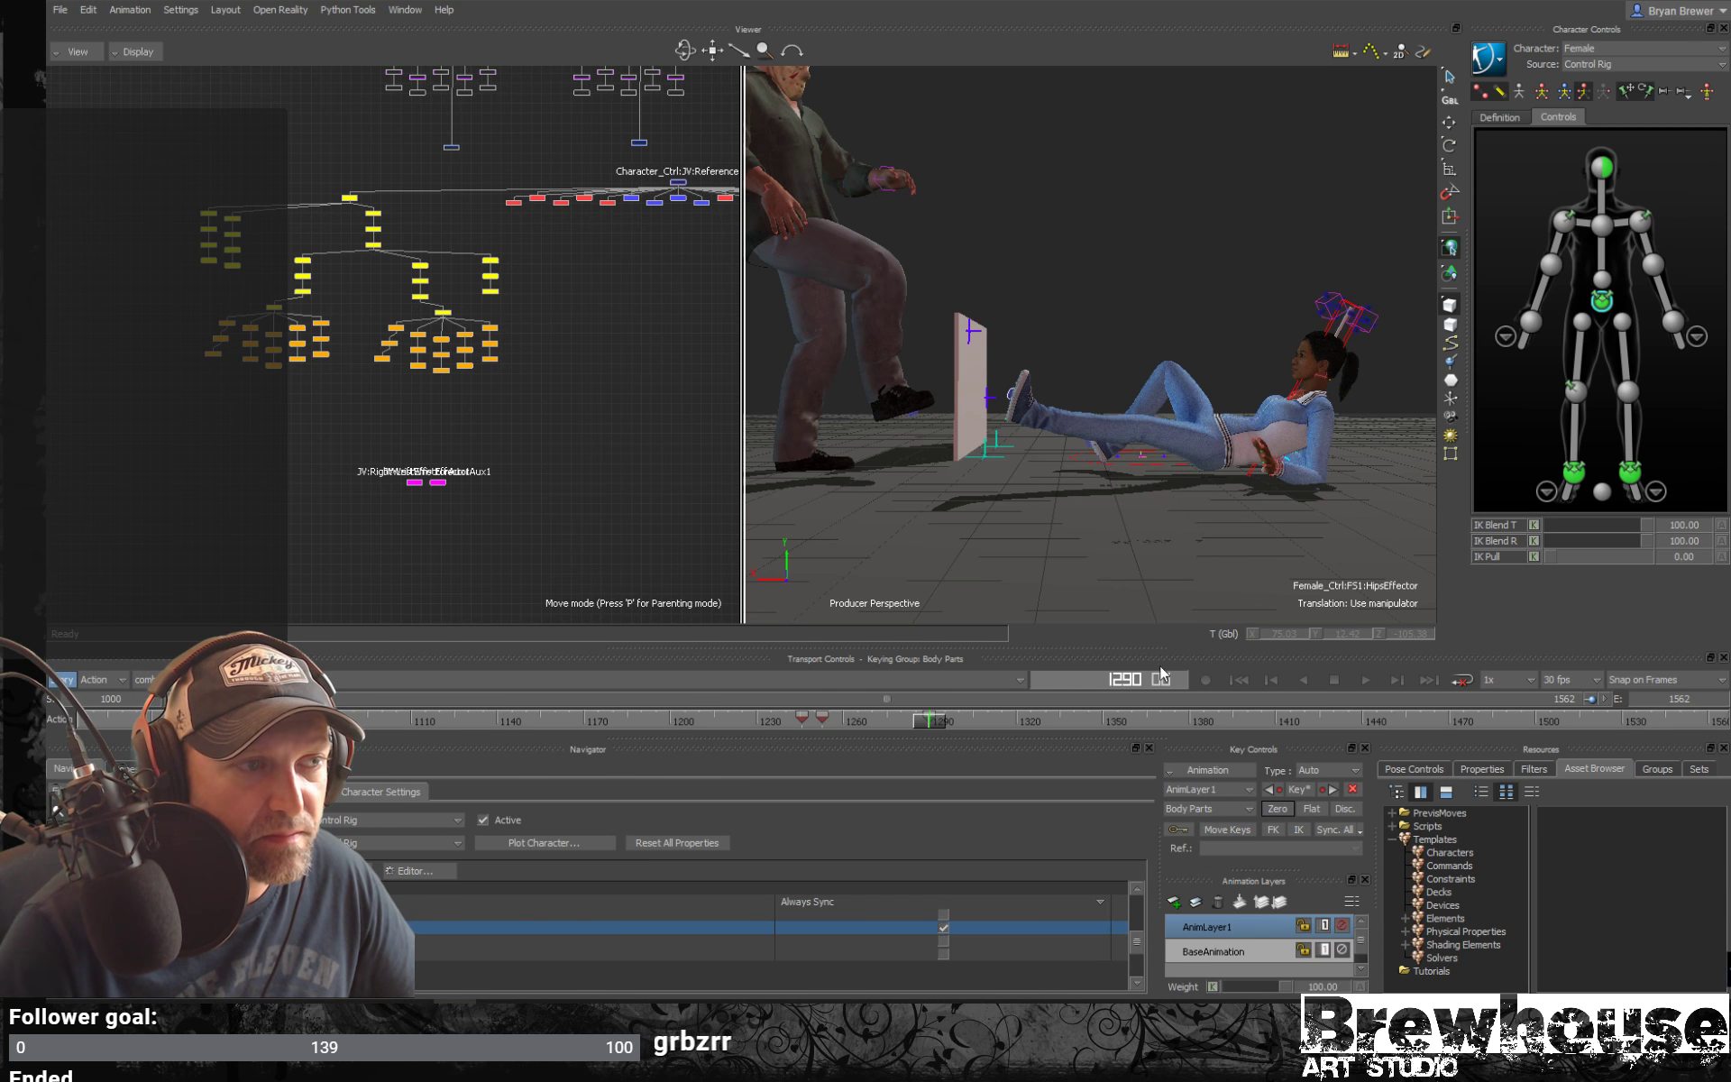
Try to reposition the Female's hips effector at frame 1290 in translation mode, and undo the move
scroll(1324, 457, up, 5)
shift+drag(1324, 457, 1200, 405)
key(t)
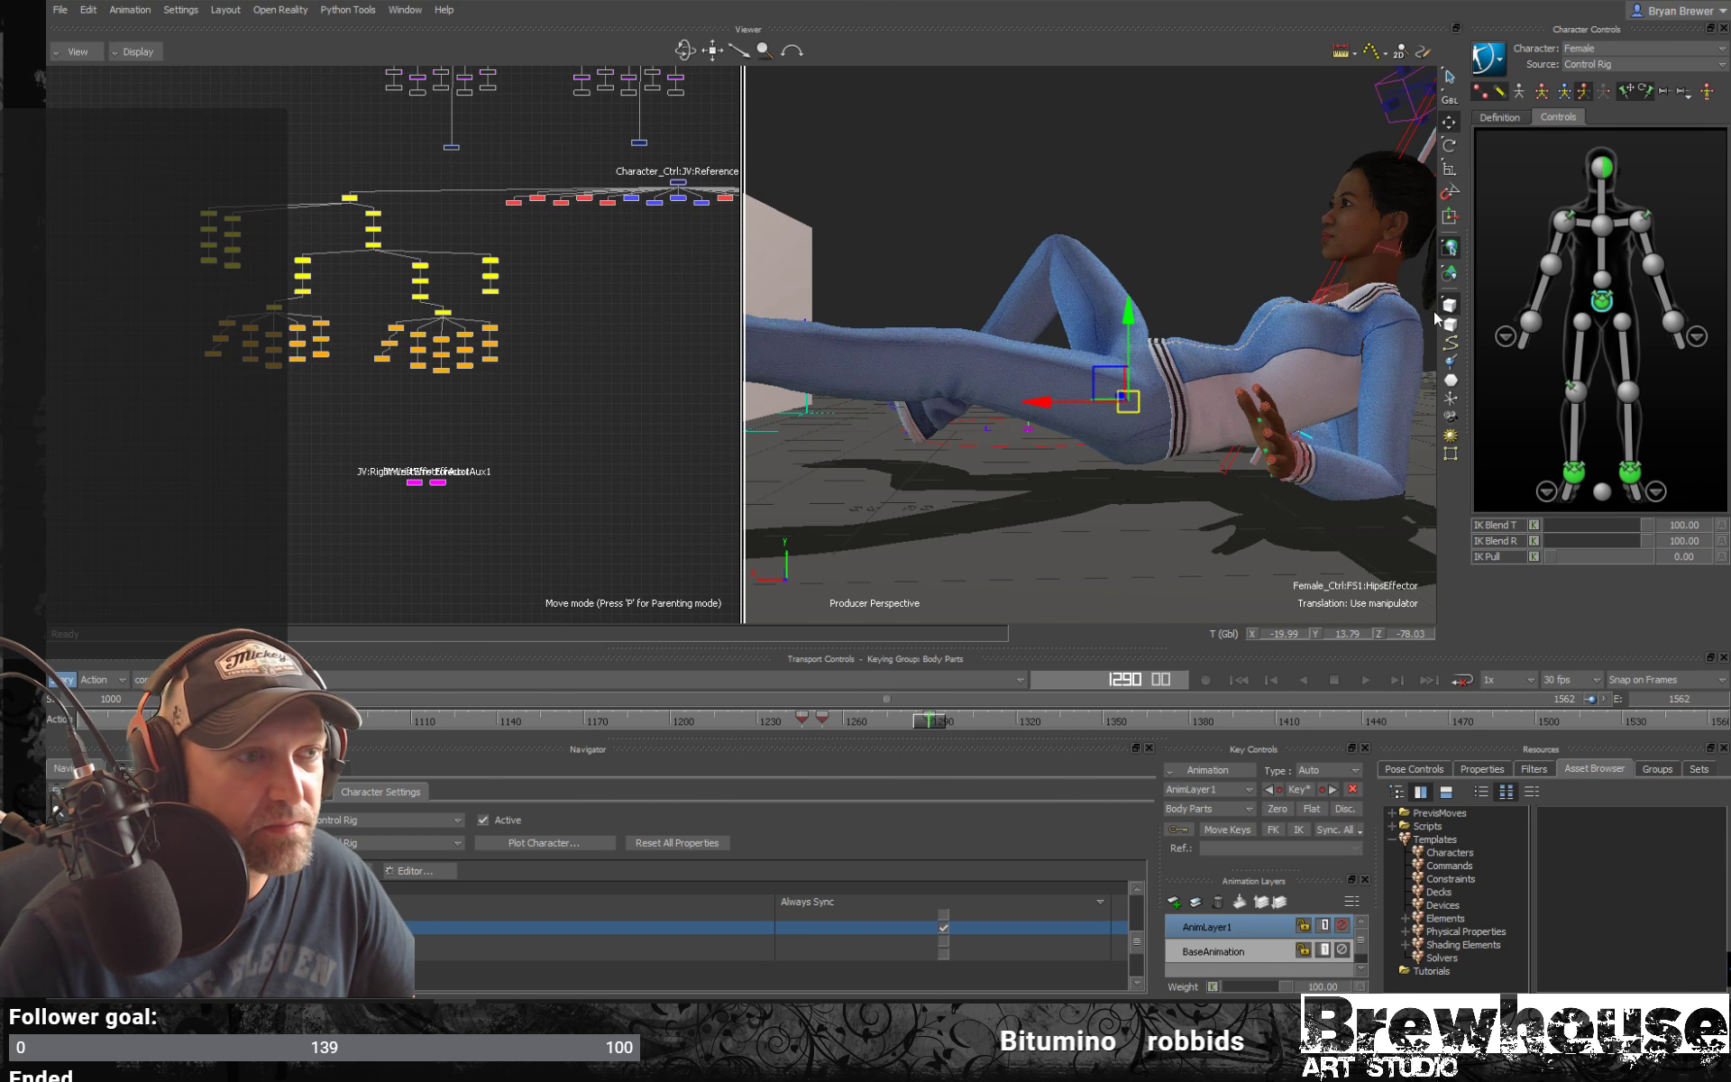
drag(1129, 315, 1190, 323)
key(ctrl+z)
ctrl+drag(1280, 384, 1101, 368)
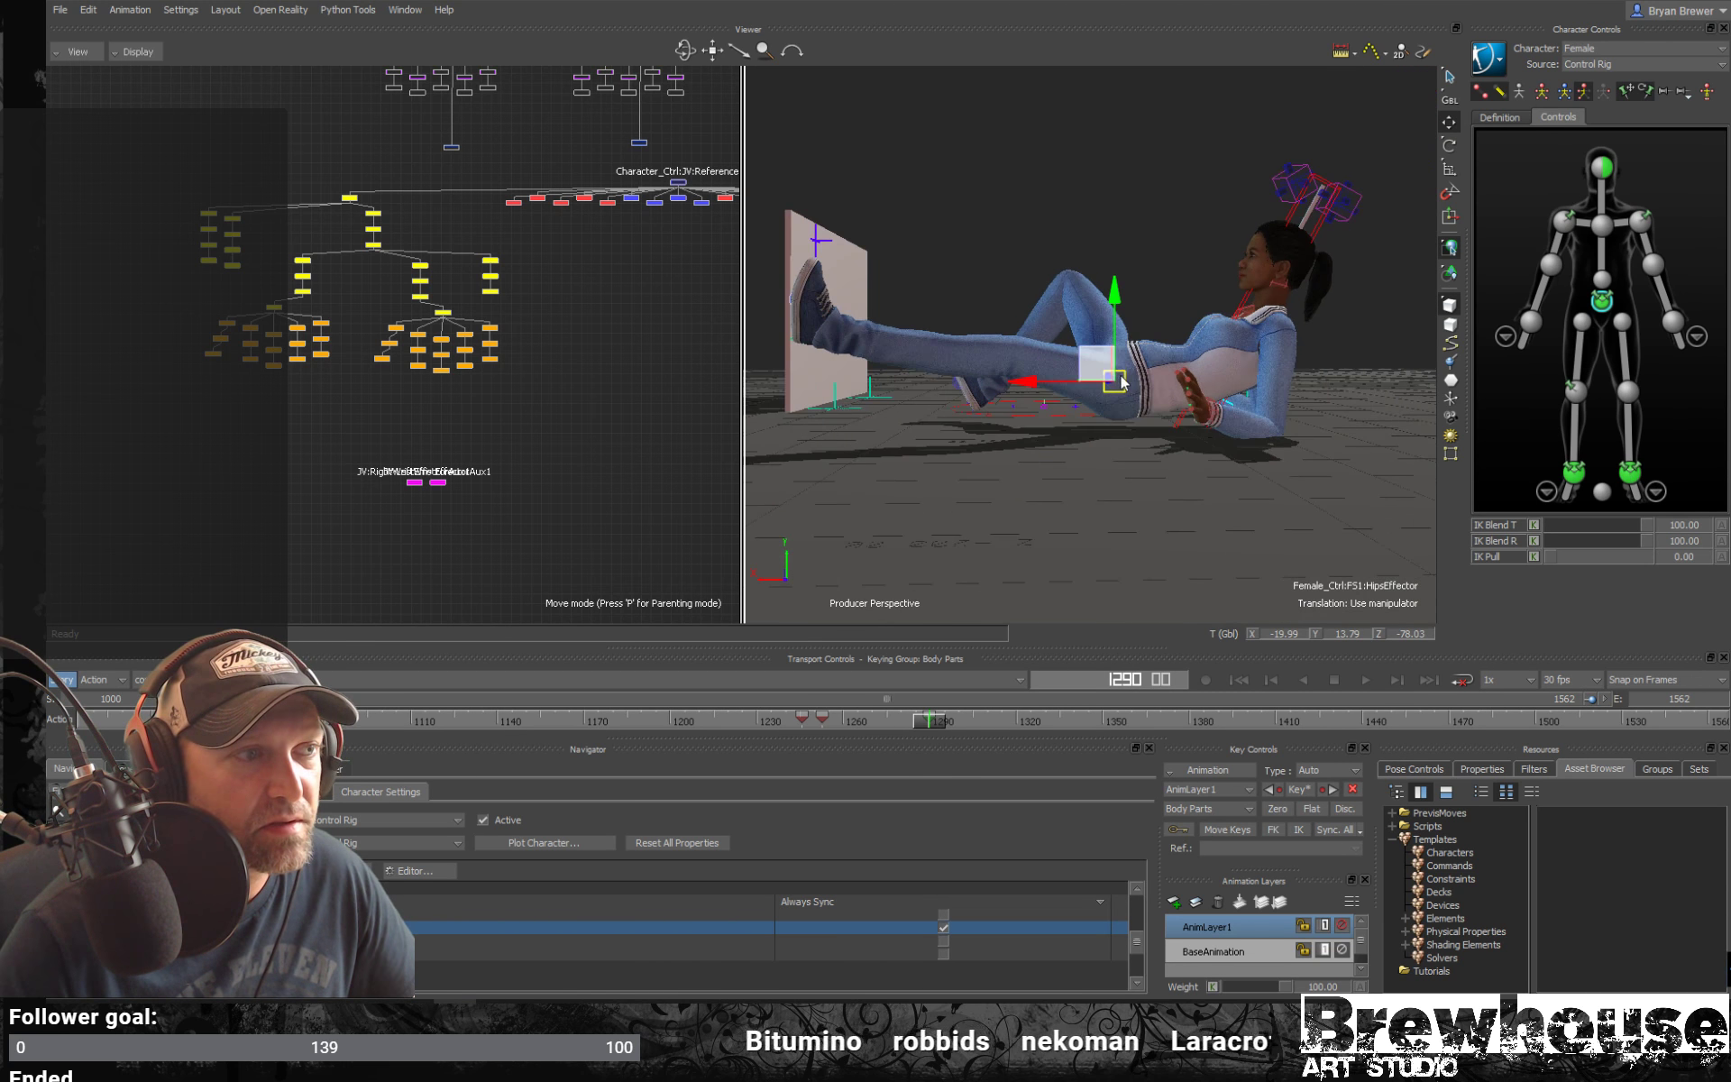
With Full Body keying and effector pins released, lower the Female's hips effector at frame 1290 to global Y about 10 and rotate it slightly
click(1541, 92)
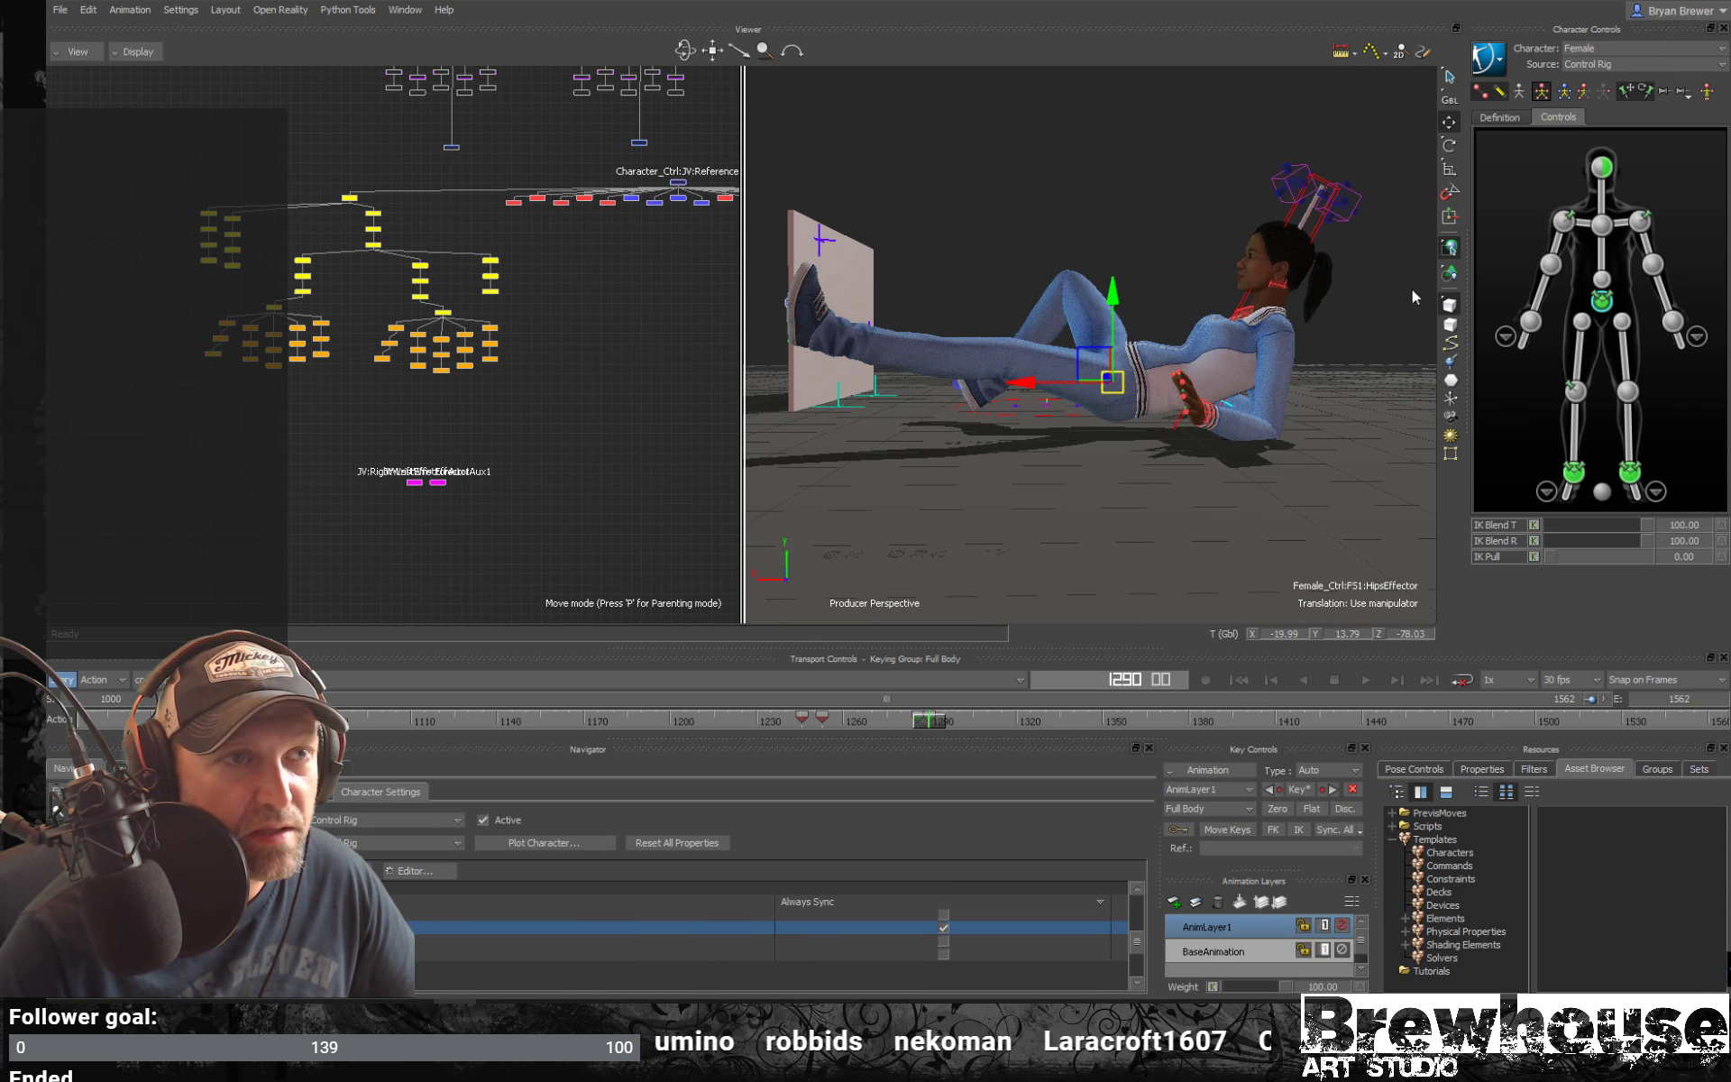
drag(1113, 299, 1114, 304)
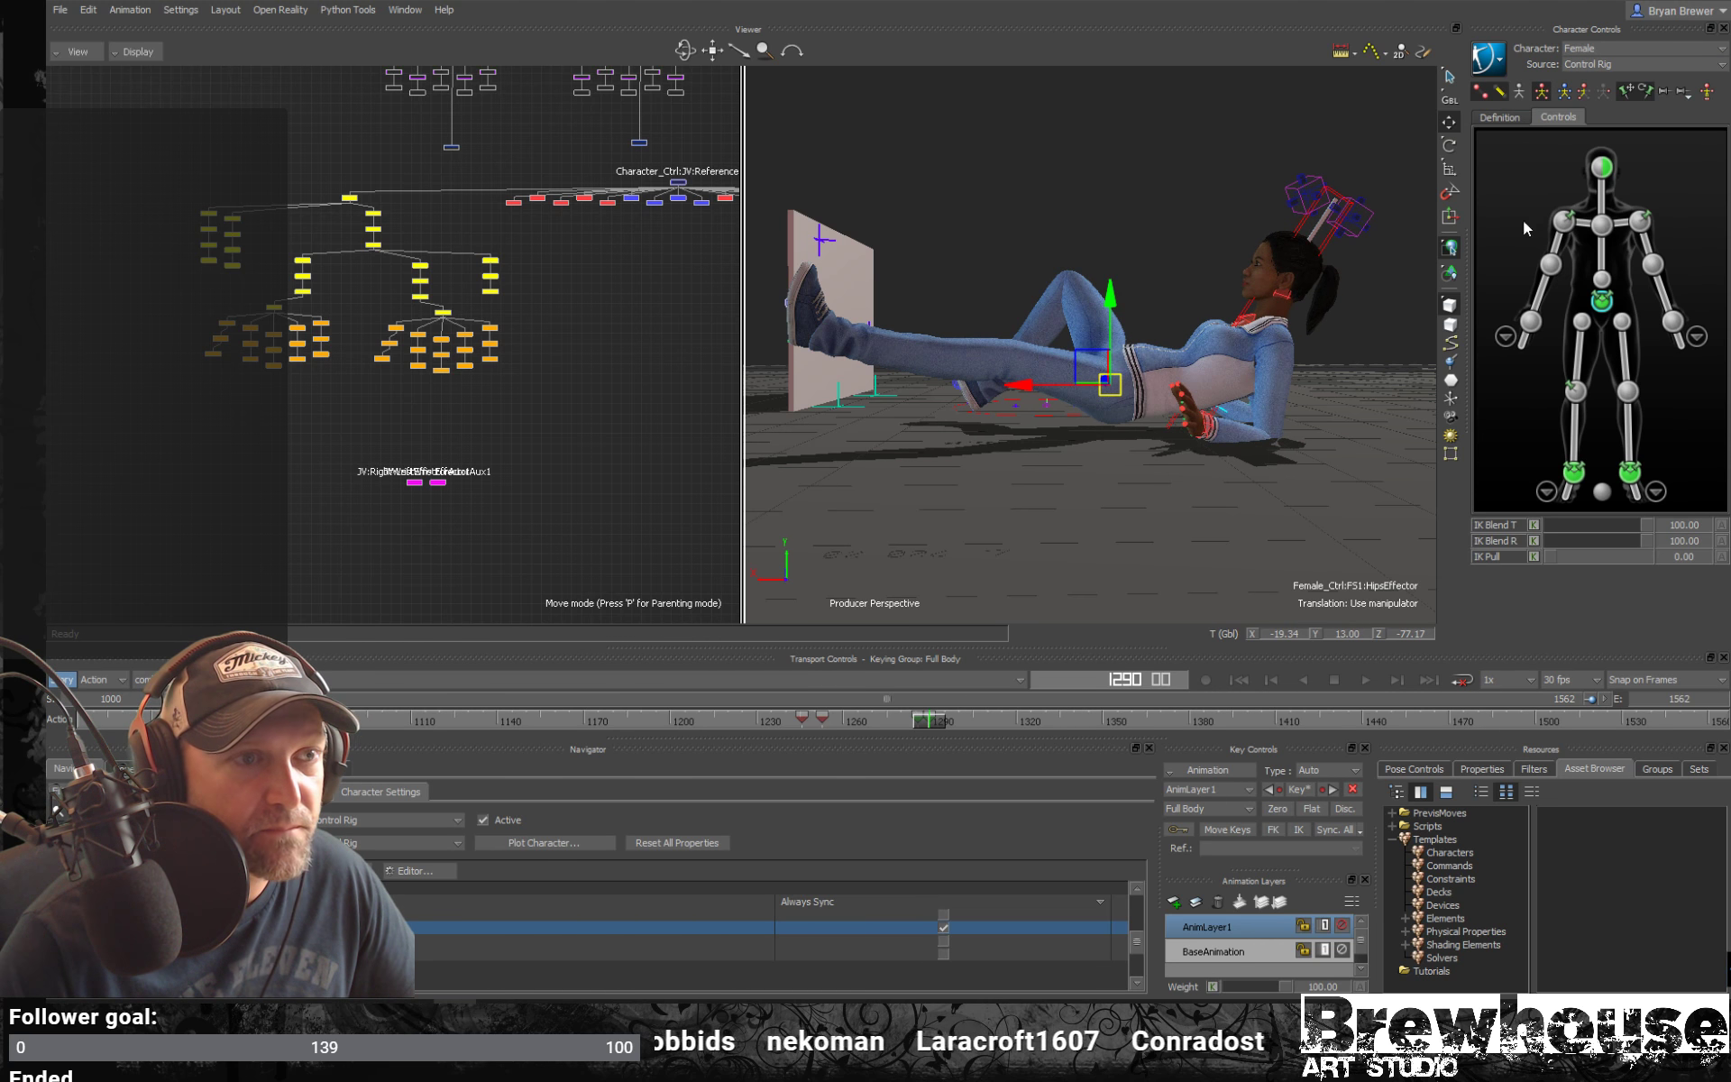
key(ctrl+z)
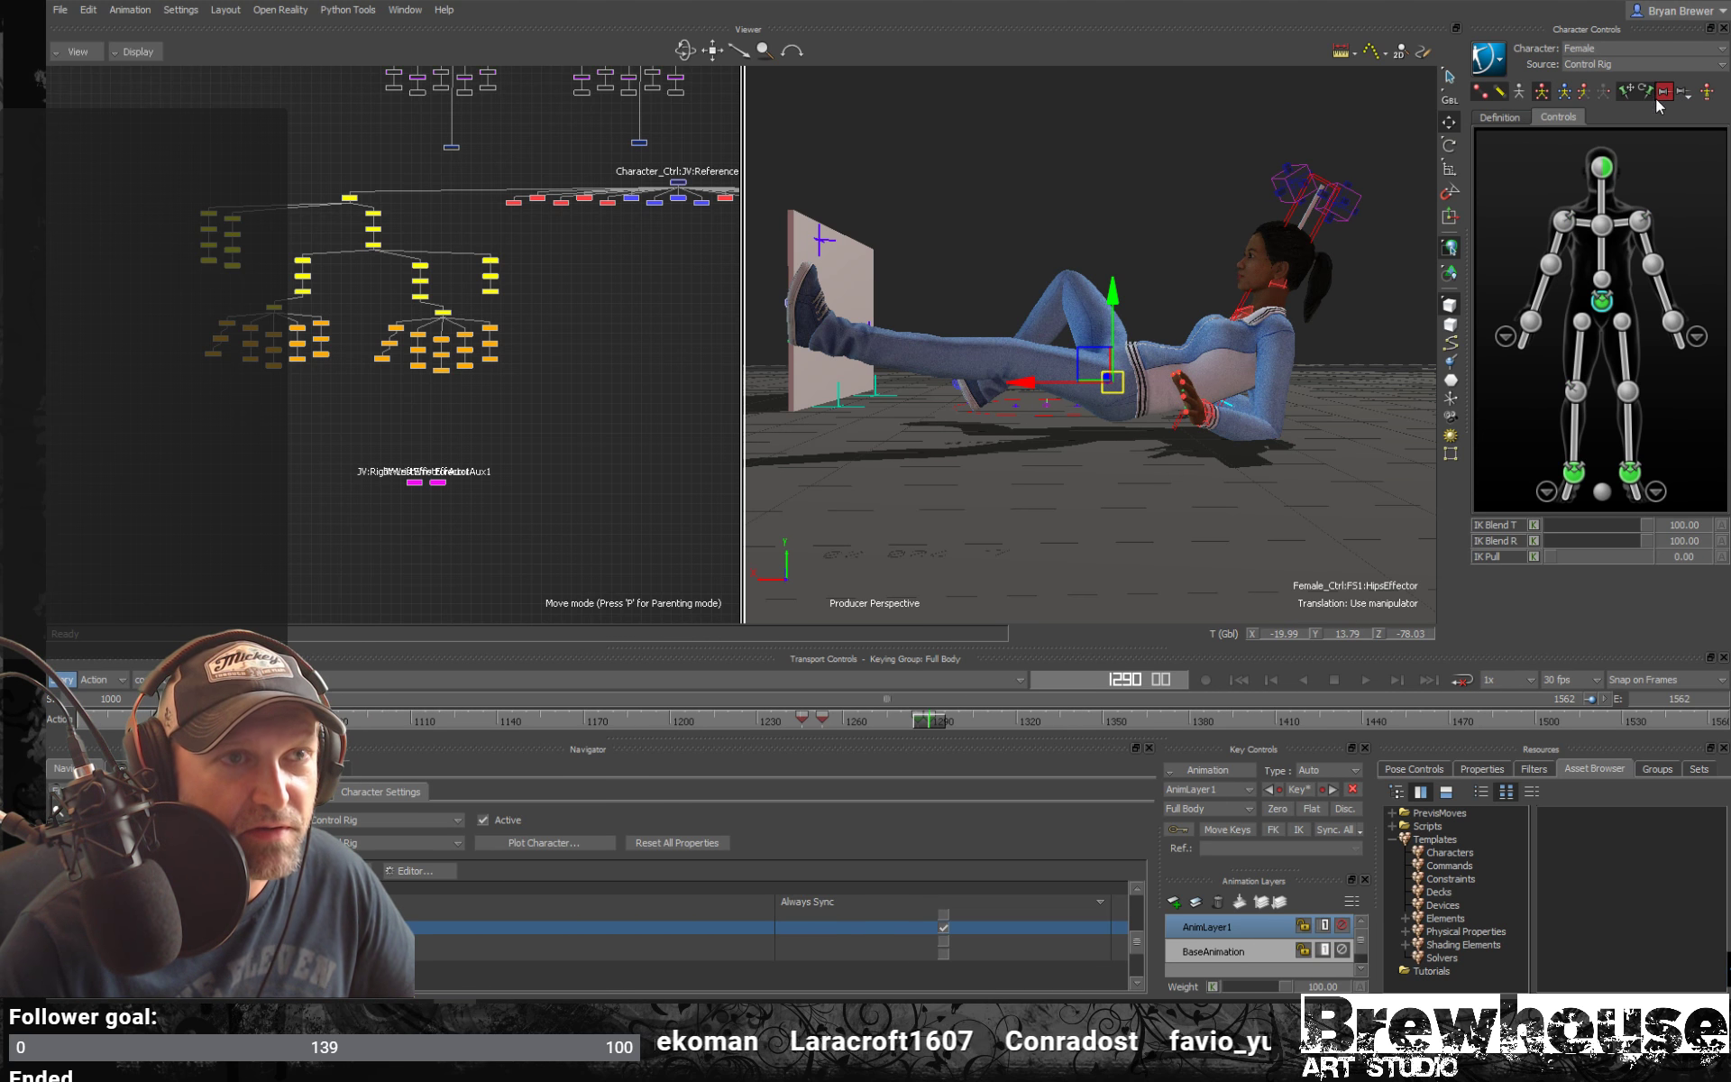
drag(1108, 300, 1107, 320)
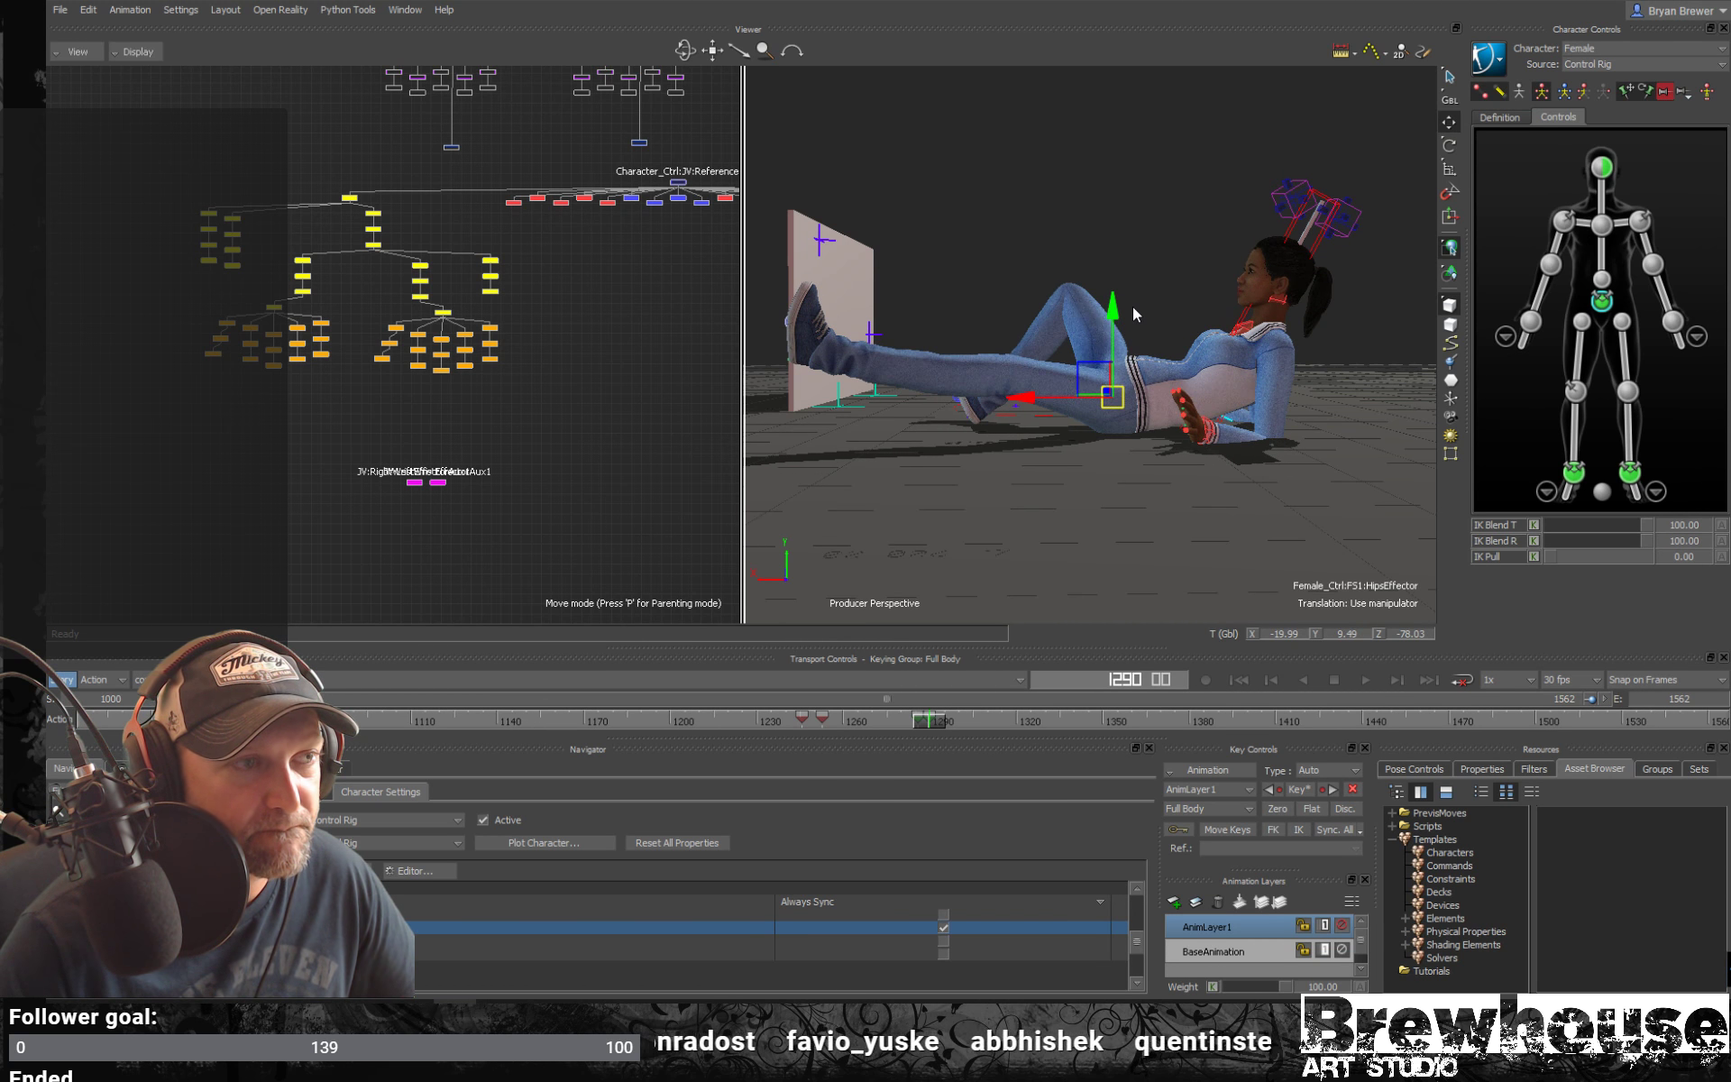
key(e)
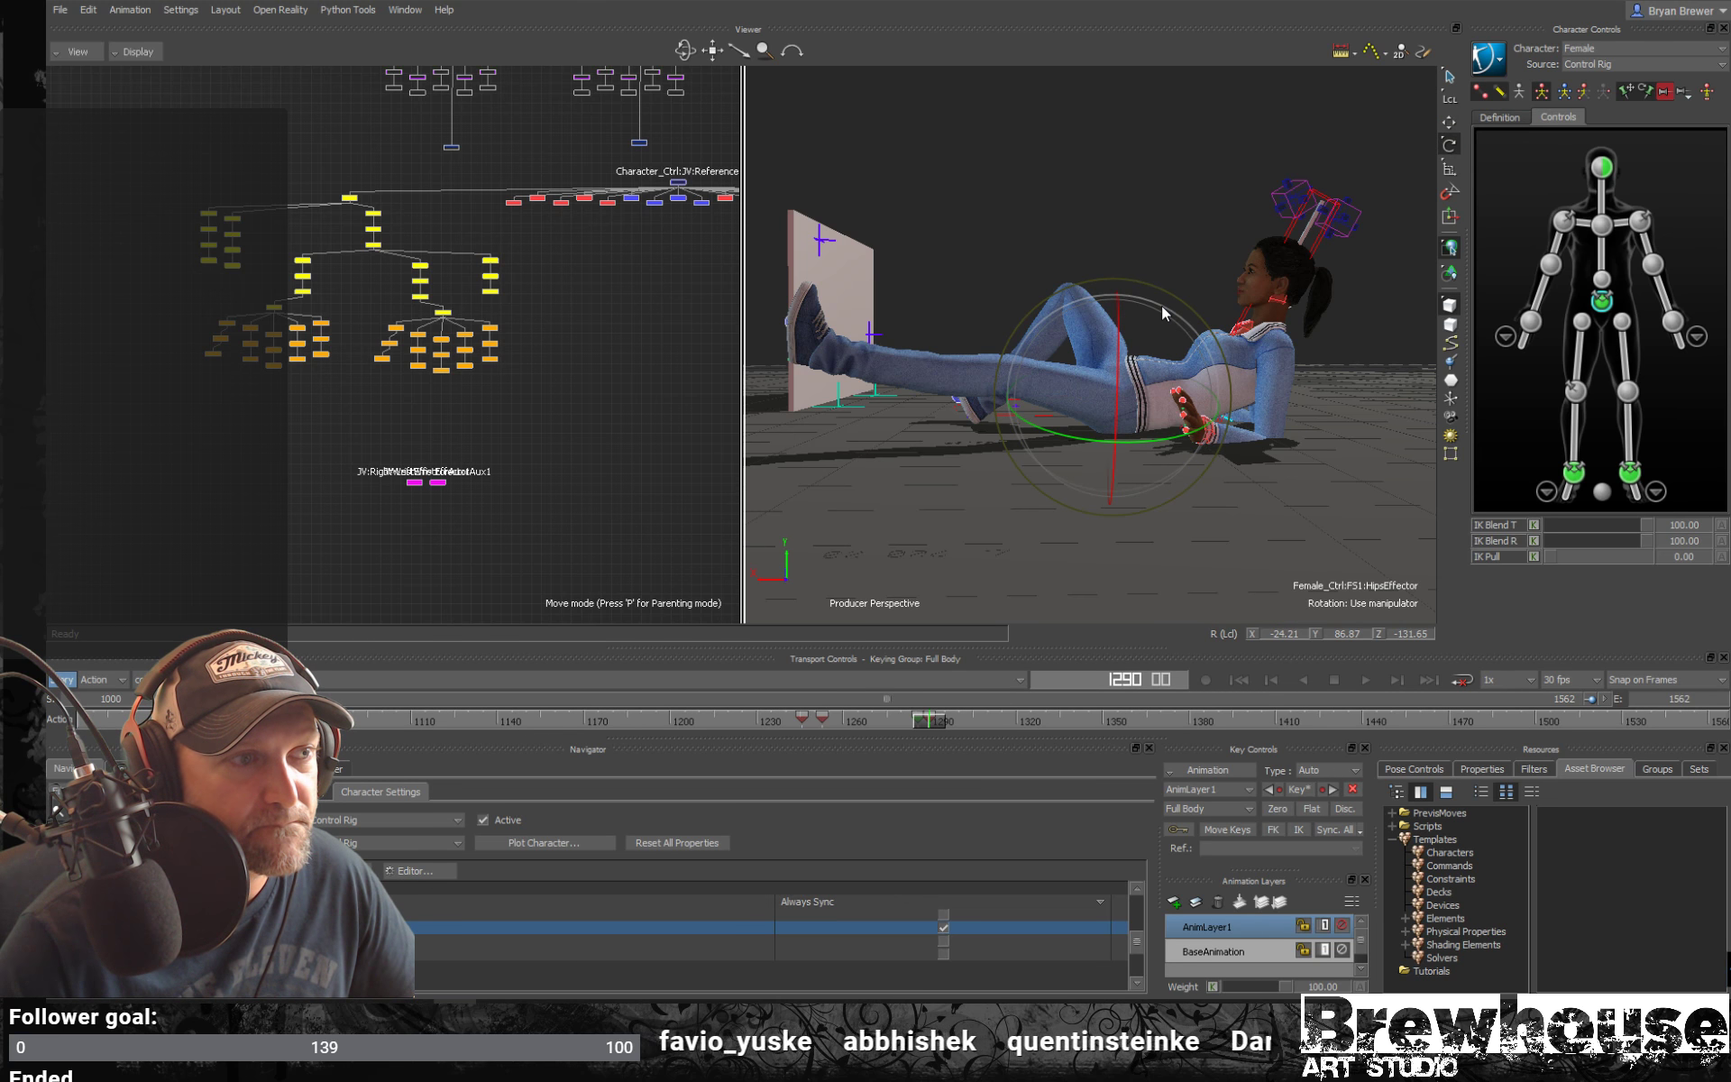
drag(1162, 305, 1116, 305)
key(w)
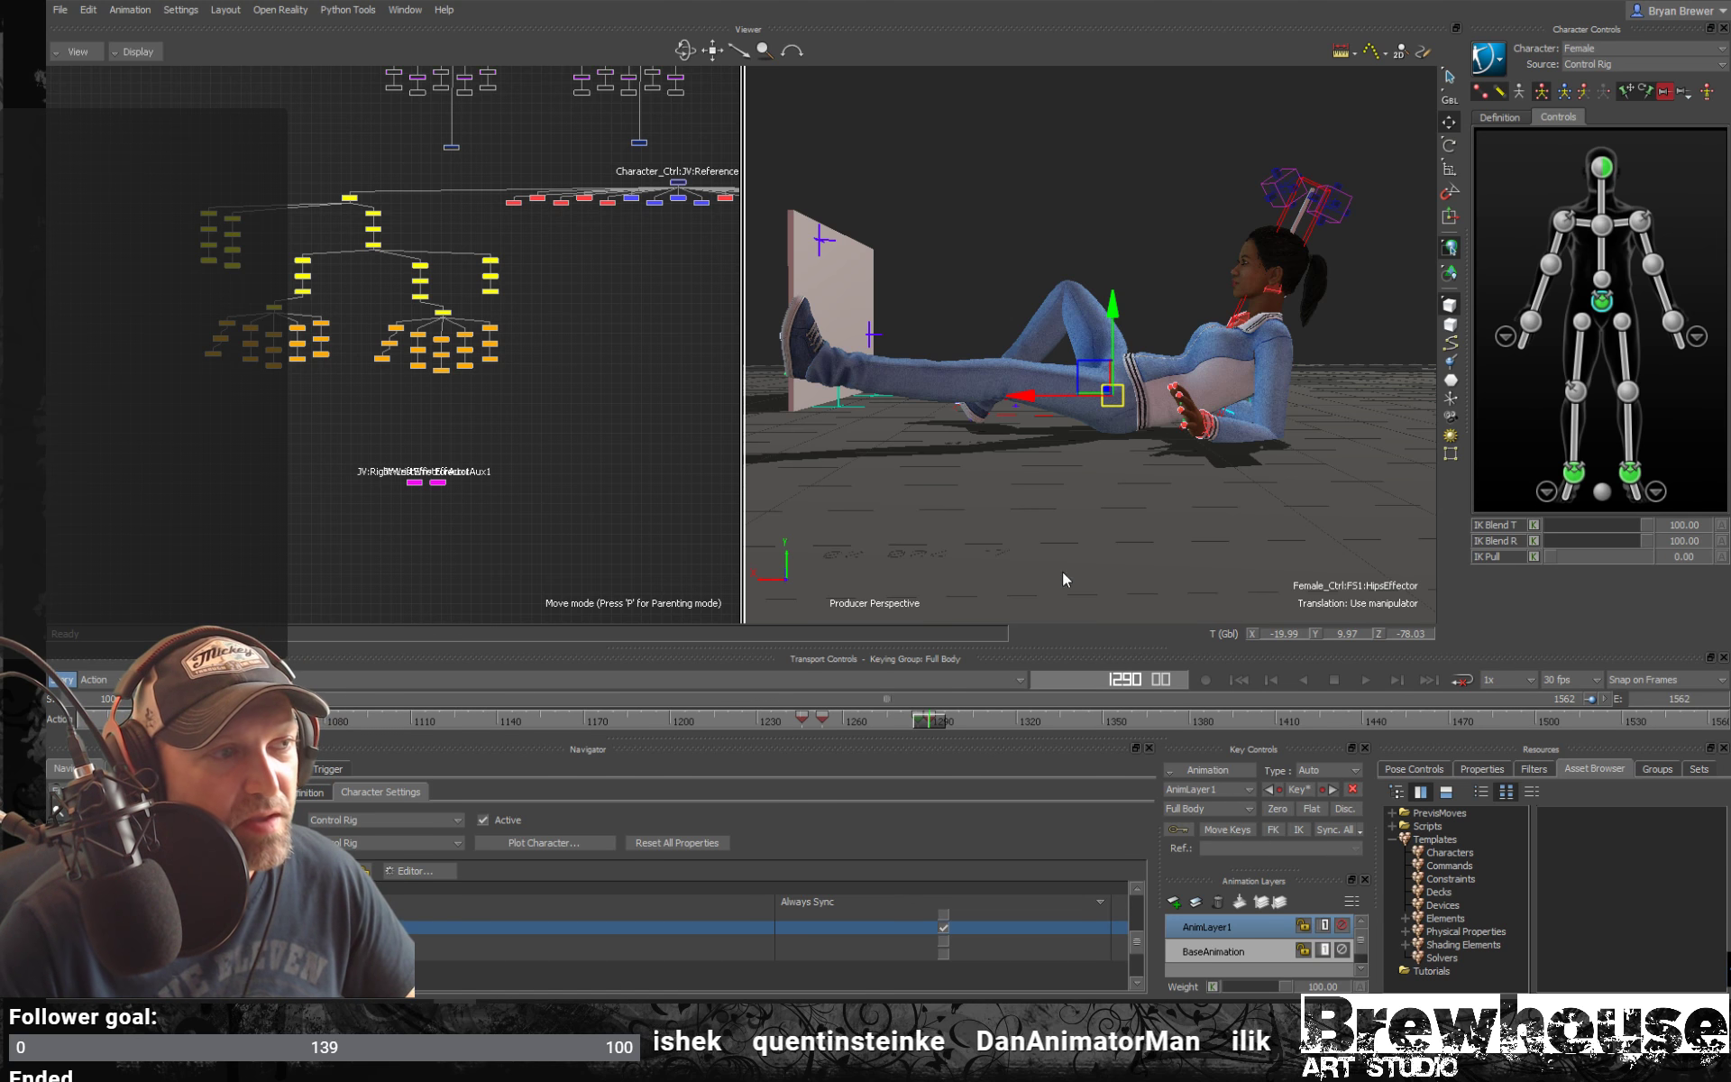
alt+drag(1045, 583, 1123, 549)
alt+right_drag(1123, 549, 1080, 501)
alt+drag(1080, 501, 1165, 526)
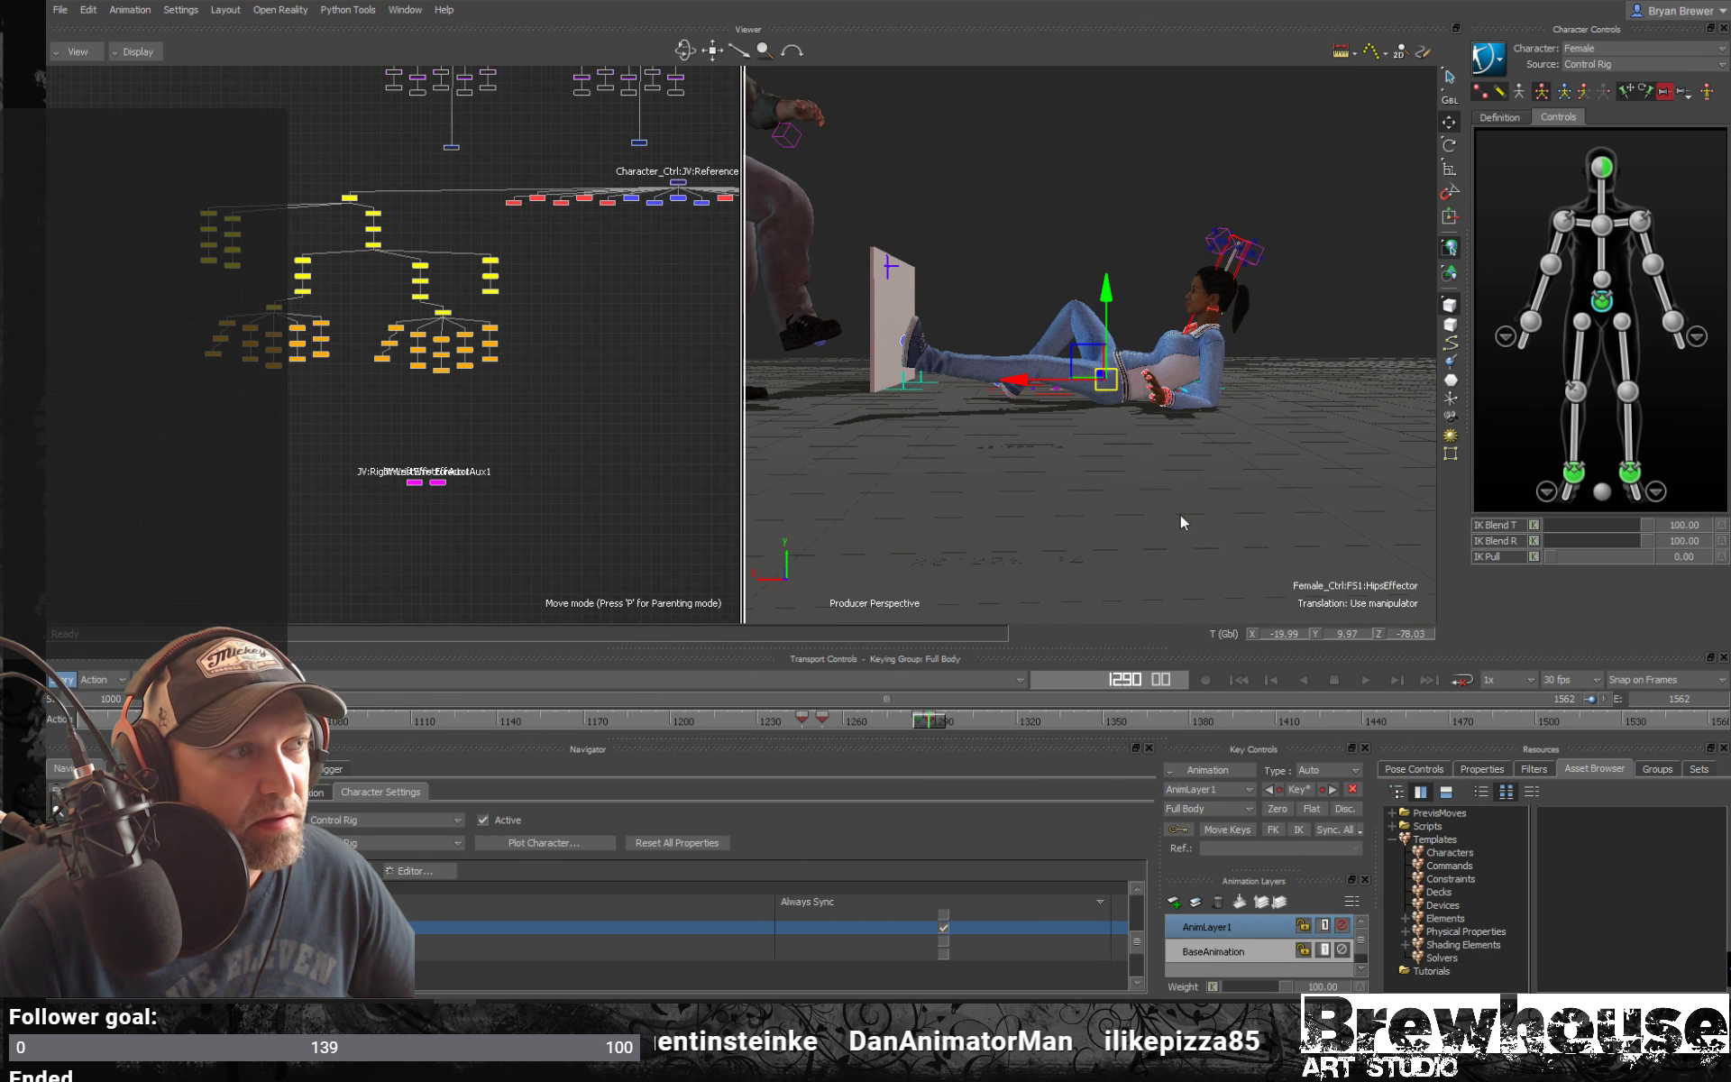
Switch the viewer to models-only display and play the animation from frame 1146 through the fall, stopping at frame 1332
alt+middle_drag(1178, 518, 1233, 539)
alt+right_drag(1233, 539, 1143, 521)
alt+middle_drag(1143, 521, 1107, 537)
drag(927, 728, 528, 649)
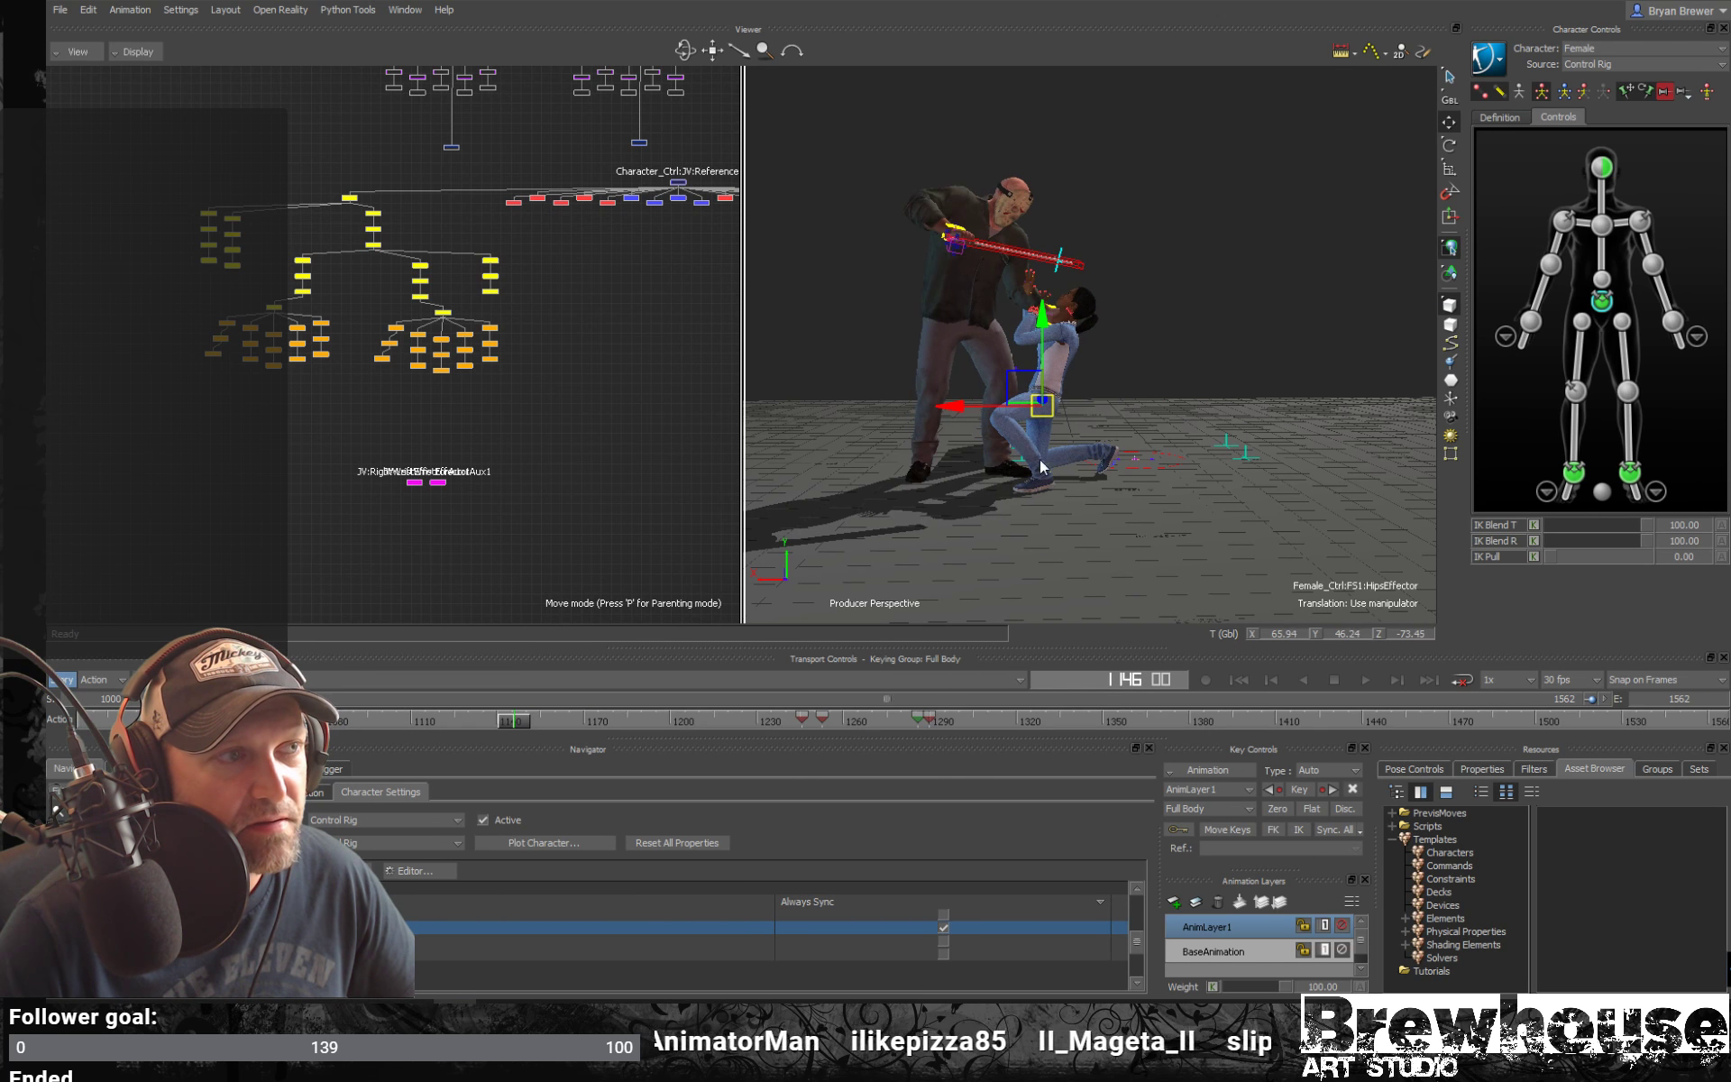
key(ctrl+a)
key(ctrl+space)
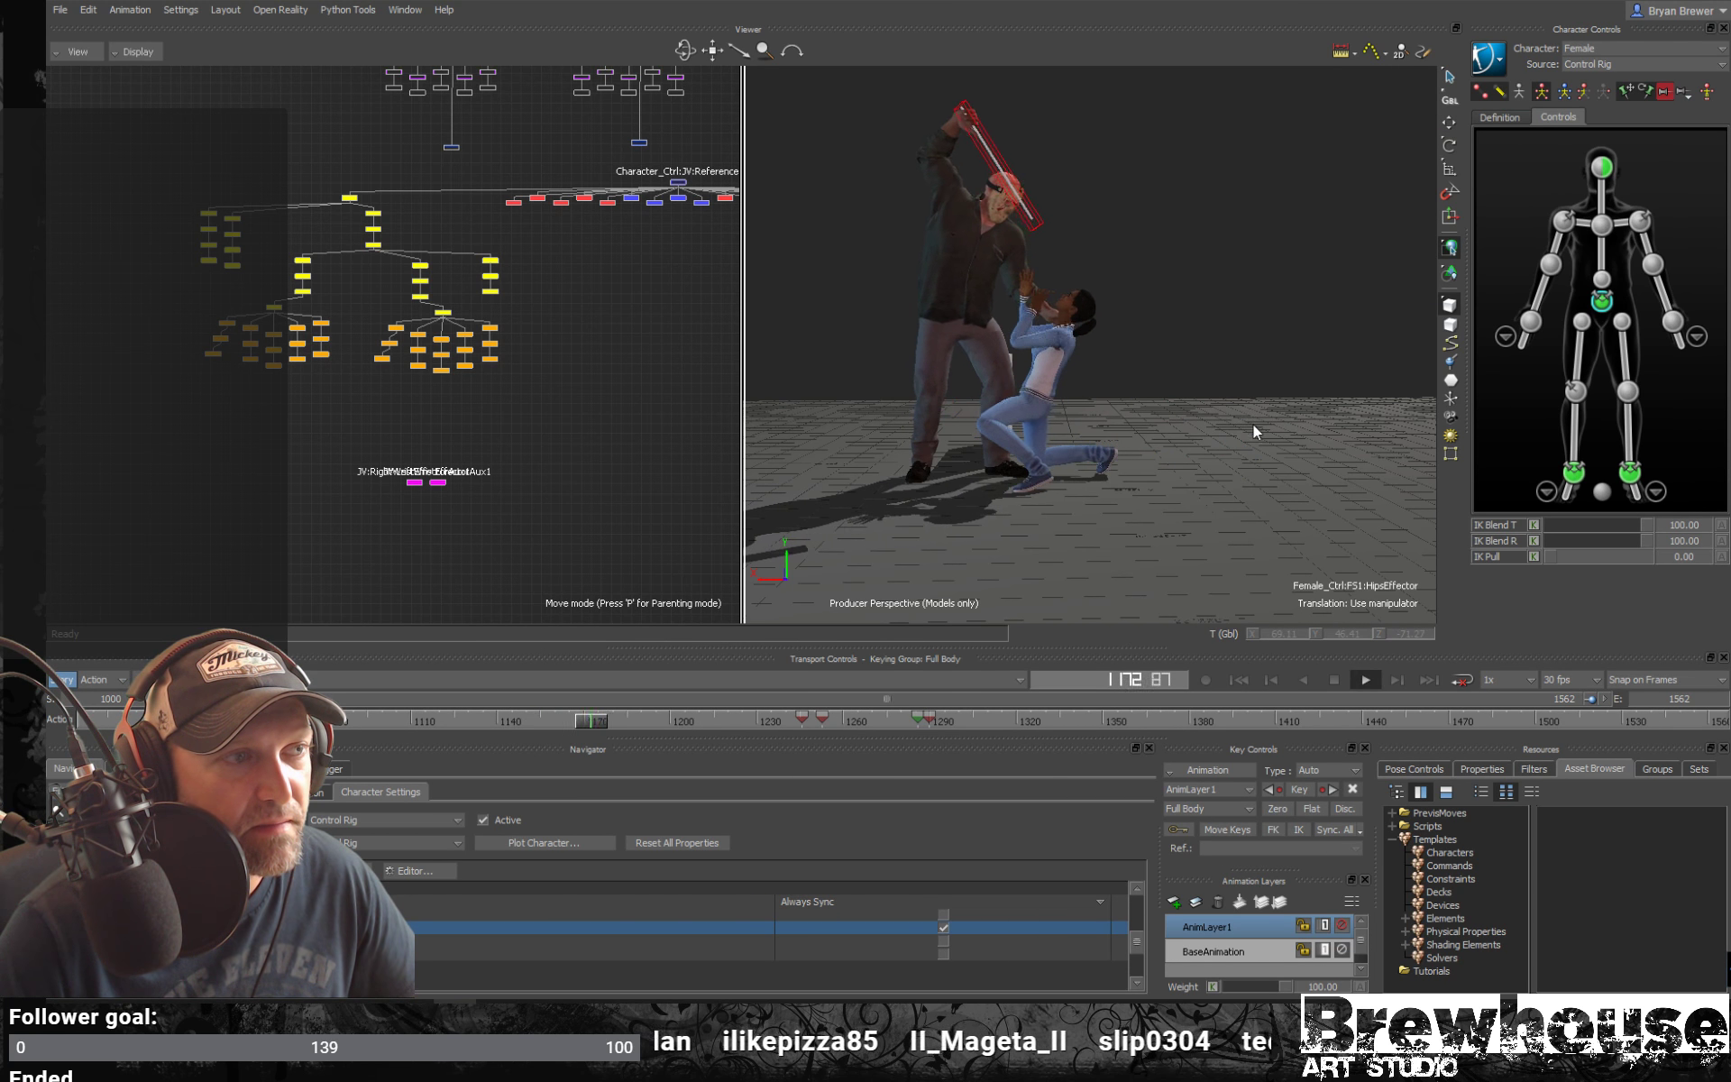
alt+drag(1253, 426, 1262, 460)
alt+right_drag(1141, 502, 1251, 522)
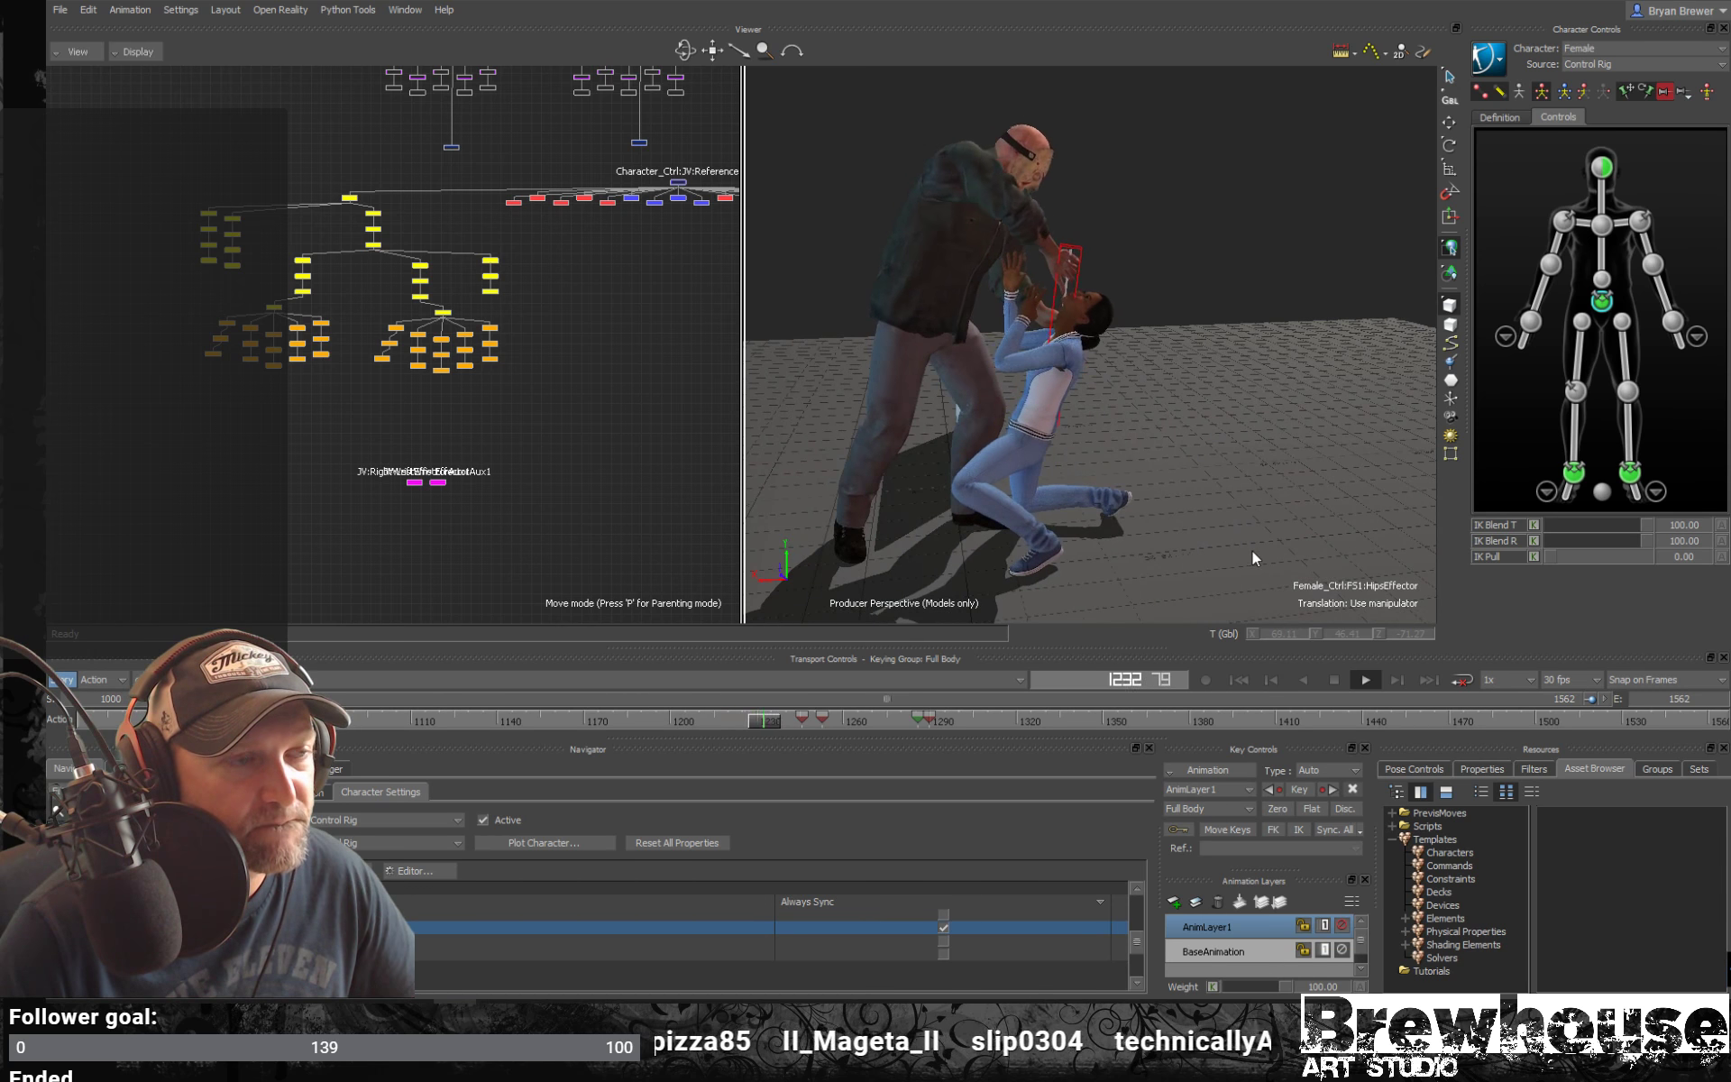
alt+drag(1251, 549, 1280, 514)
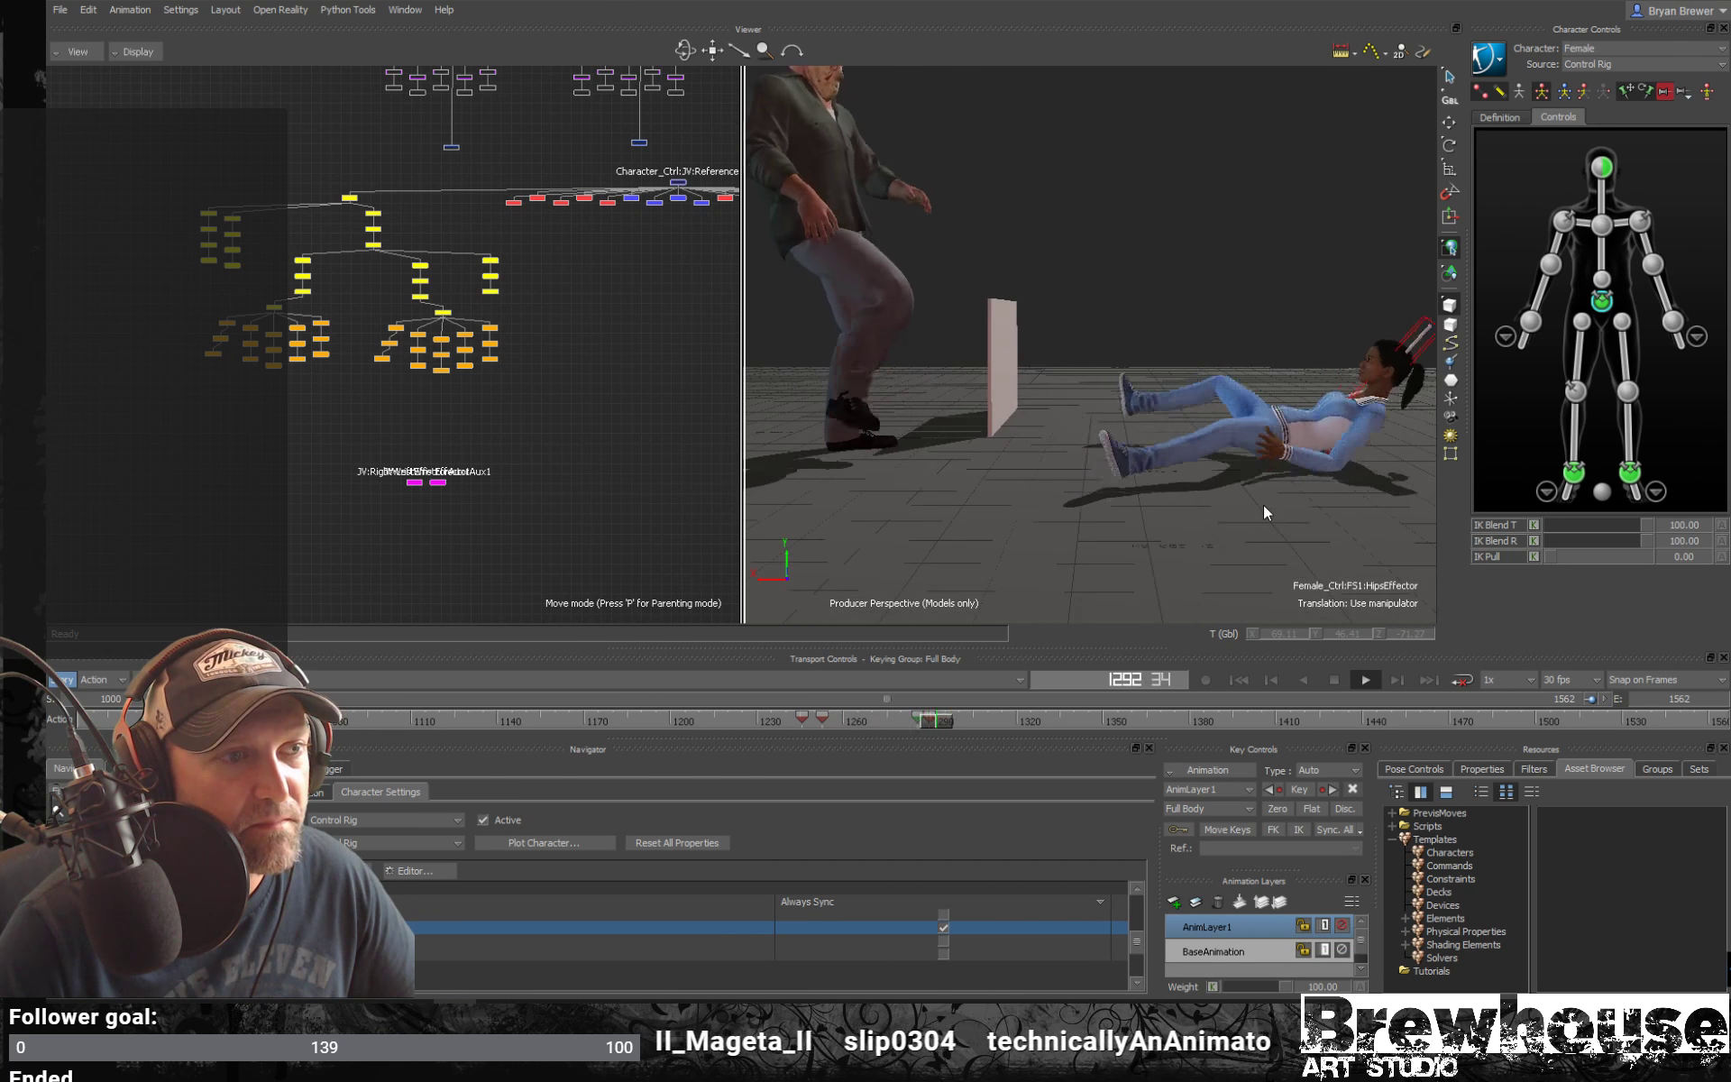
key(space)
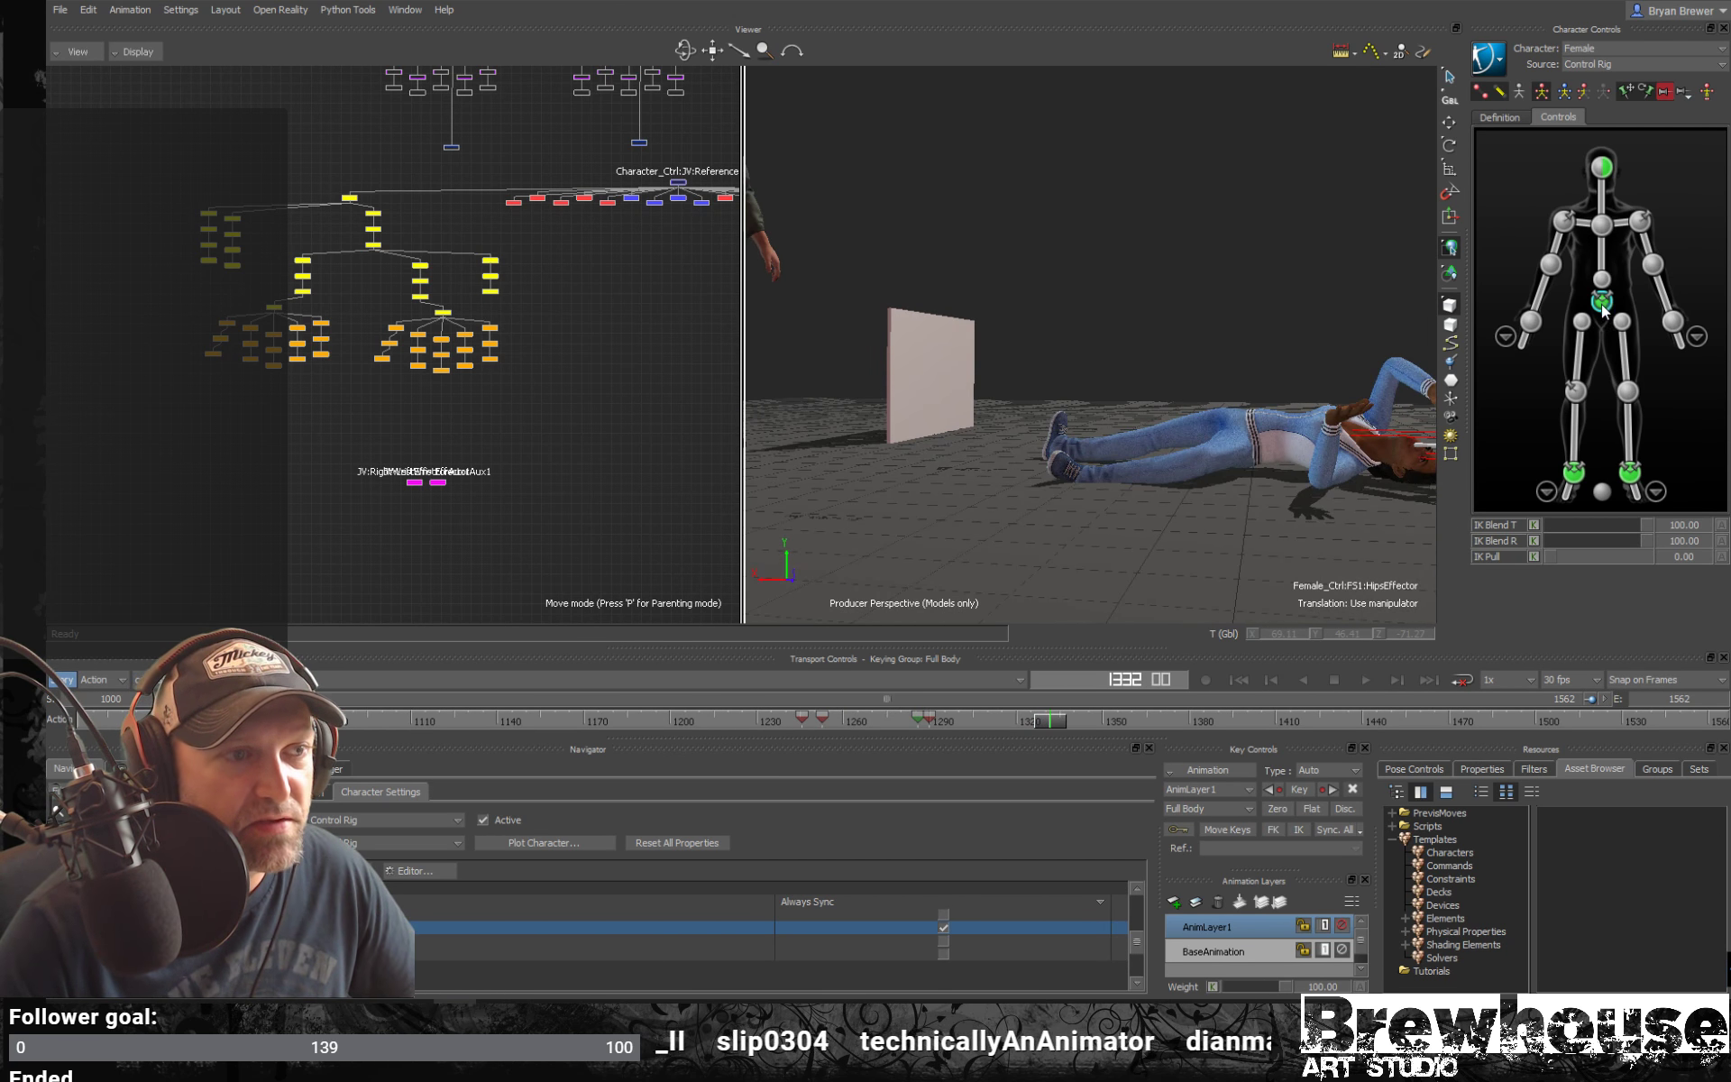
Set a zero key on the Female's hips effector at frame 1310, and lower the hips to global Y about 9.7
drag(1020, 720, 988, 743)
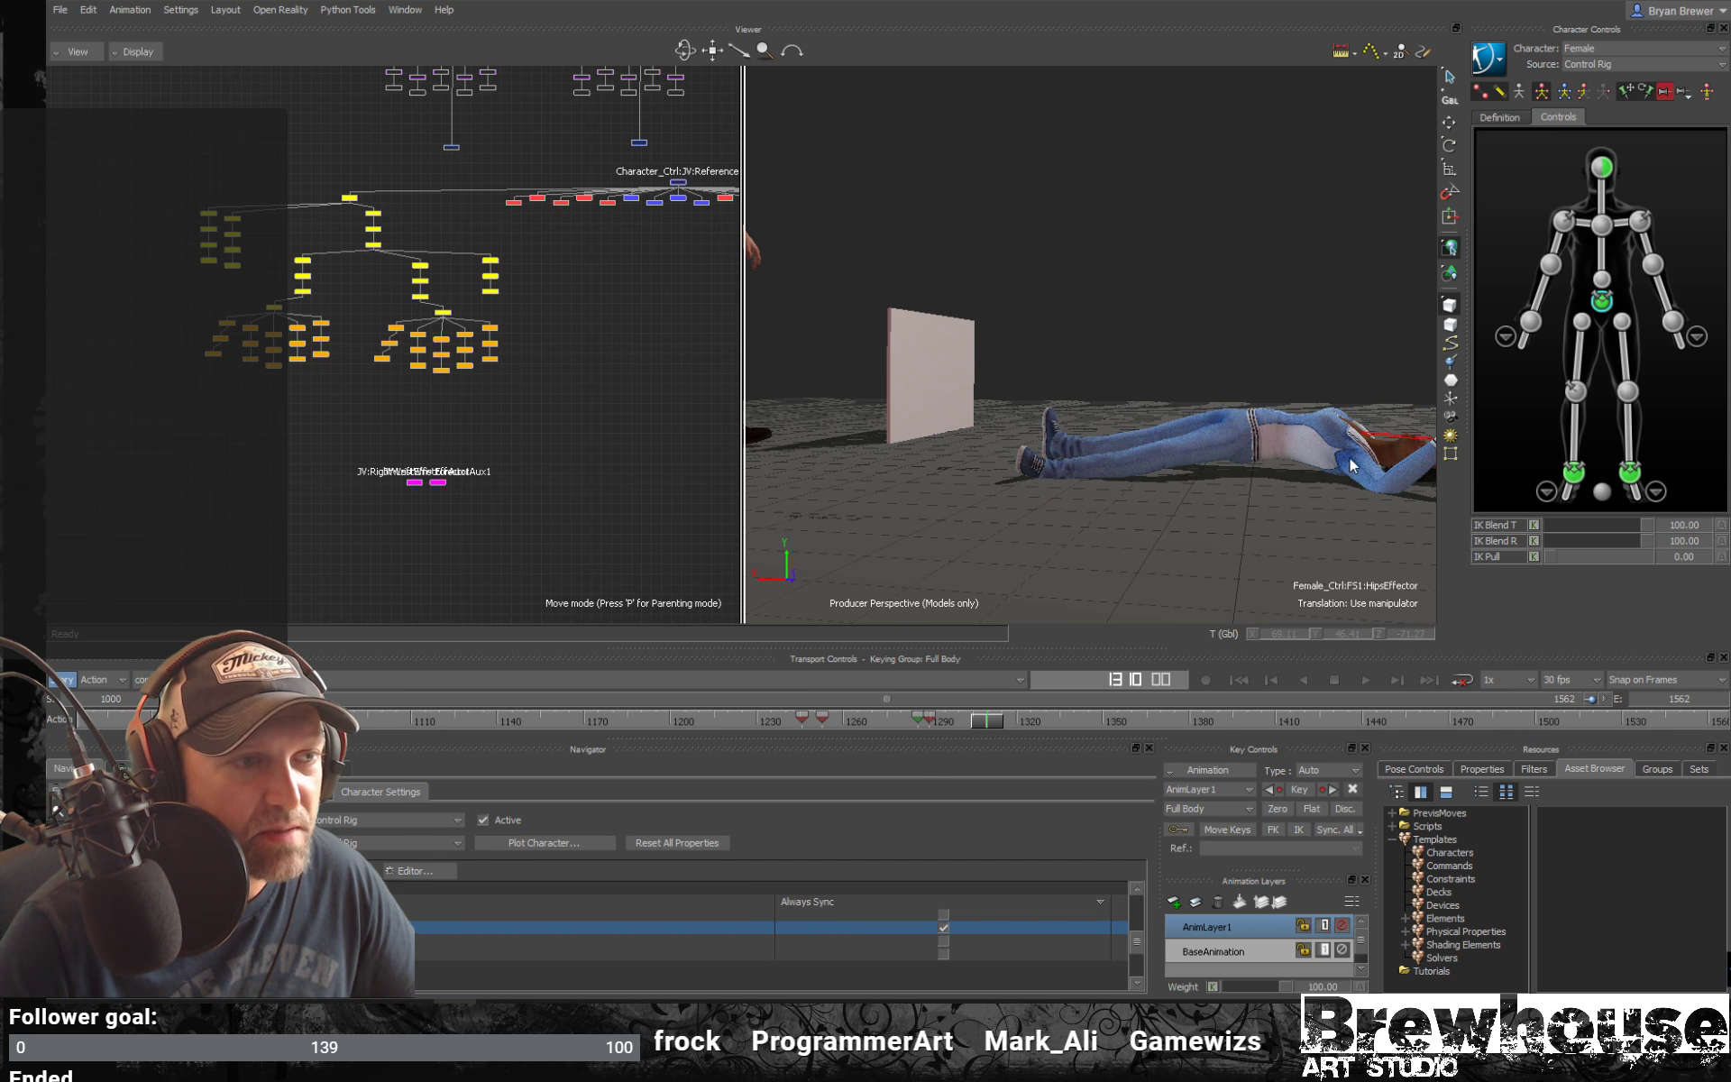
key(t)
shift+drag(1388, 487, 1273, 413)
scroll(1272, 413, up, 5)
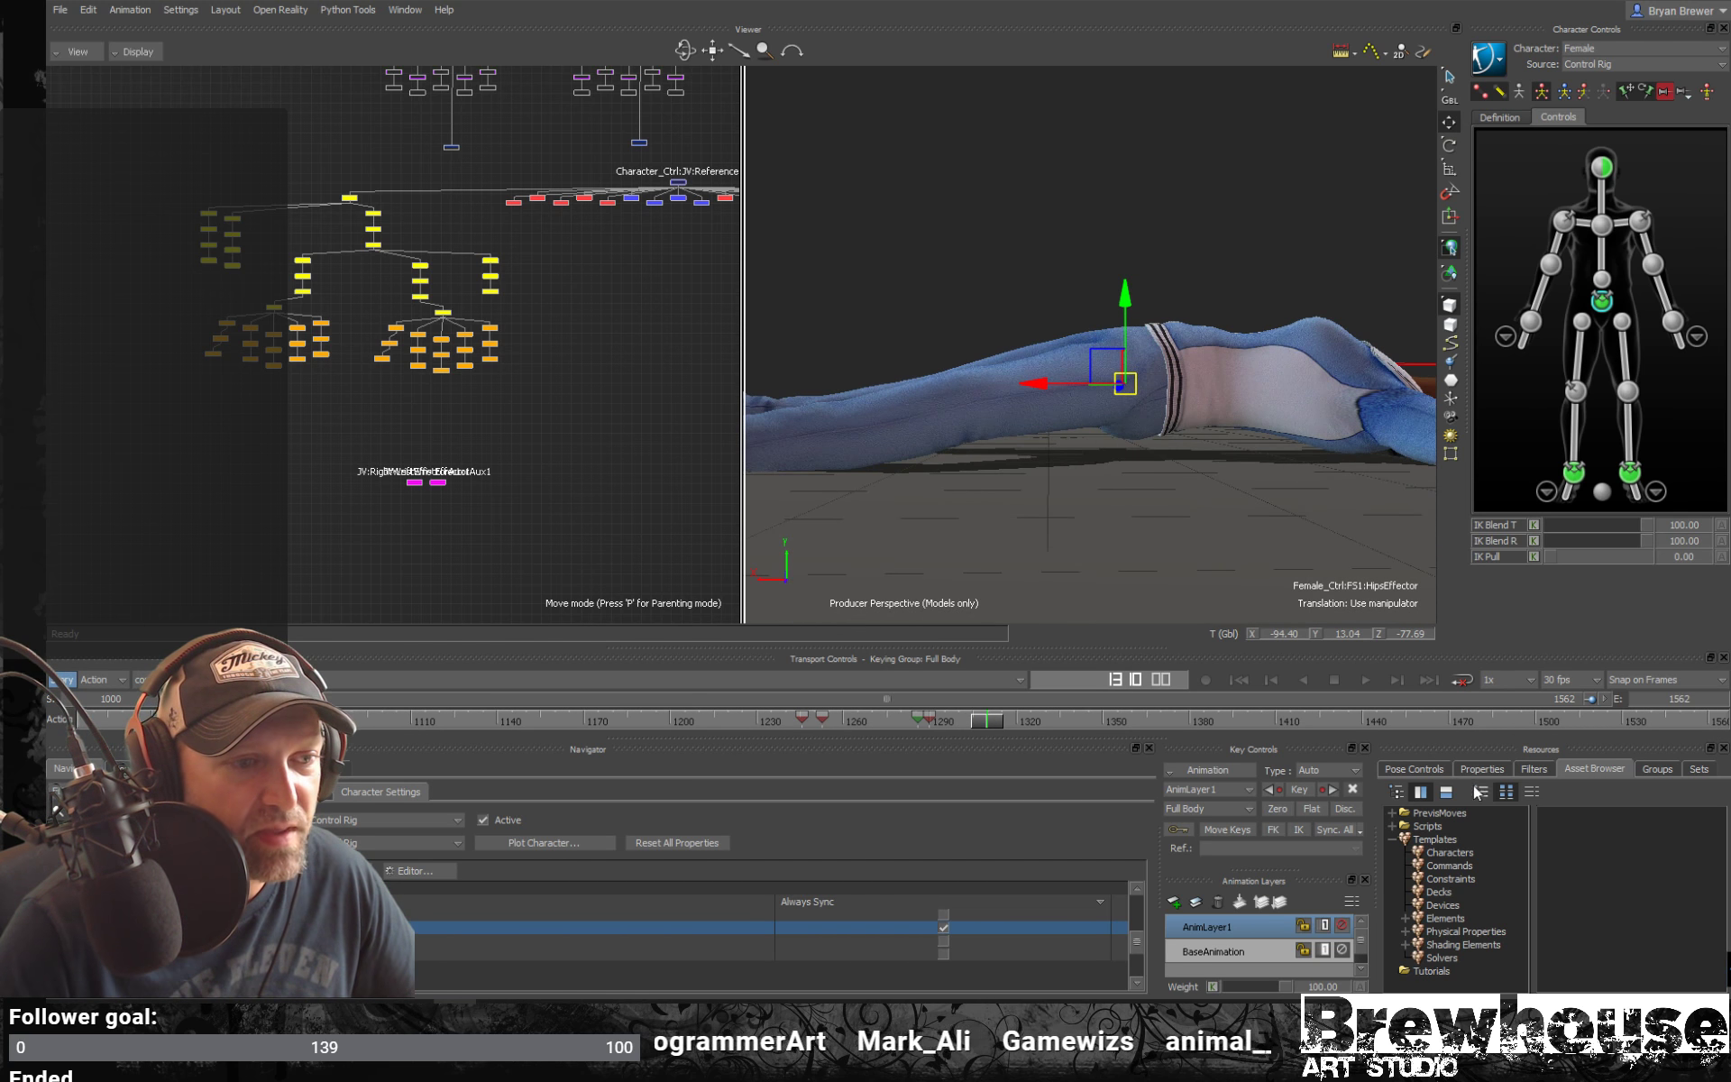
click(1275, 810)
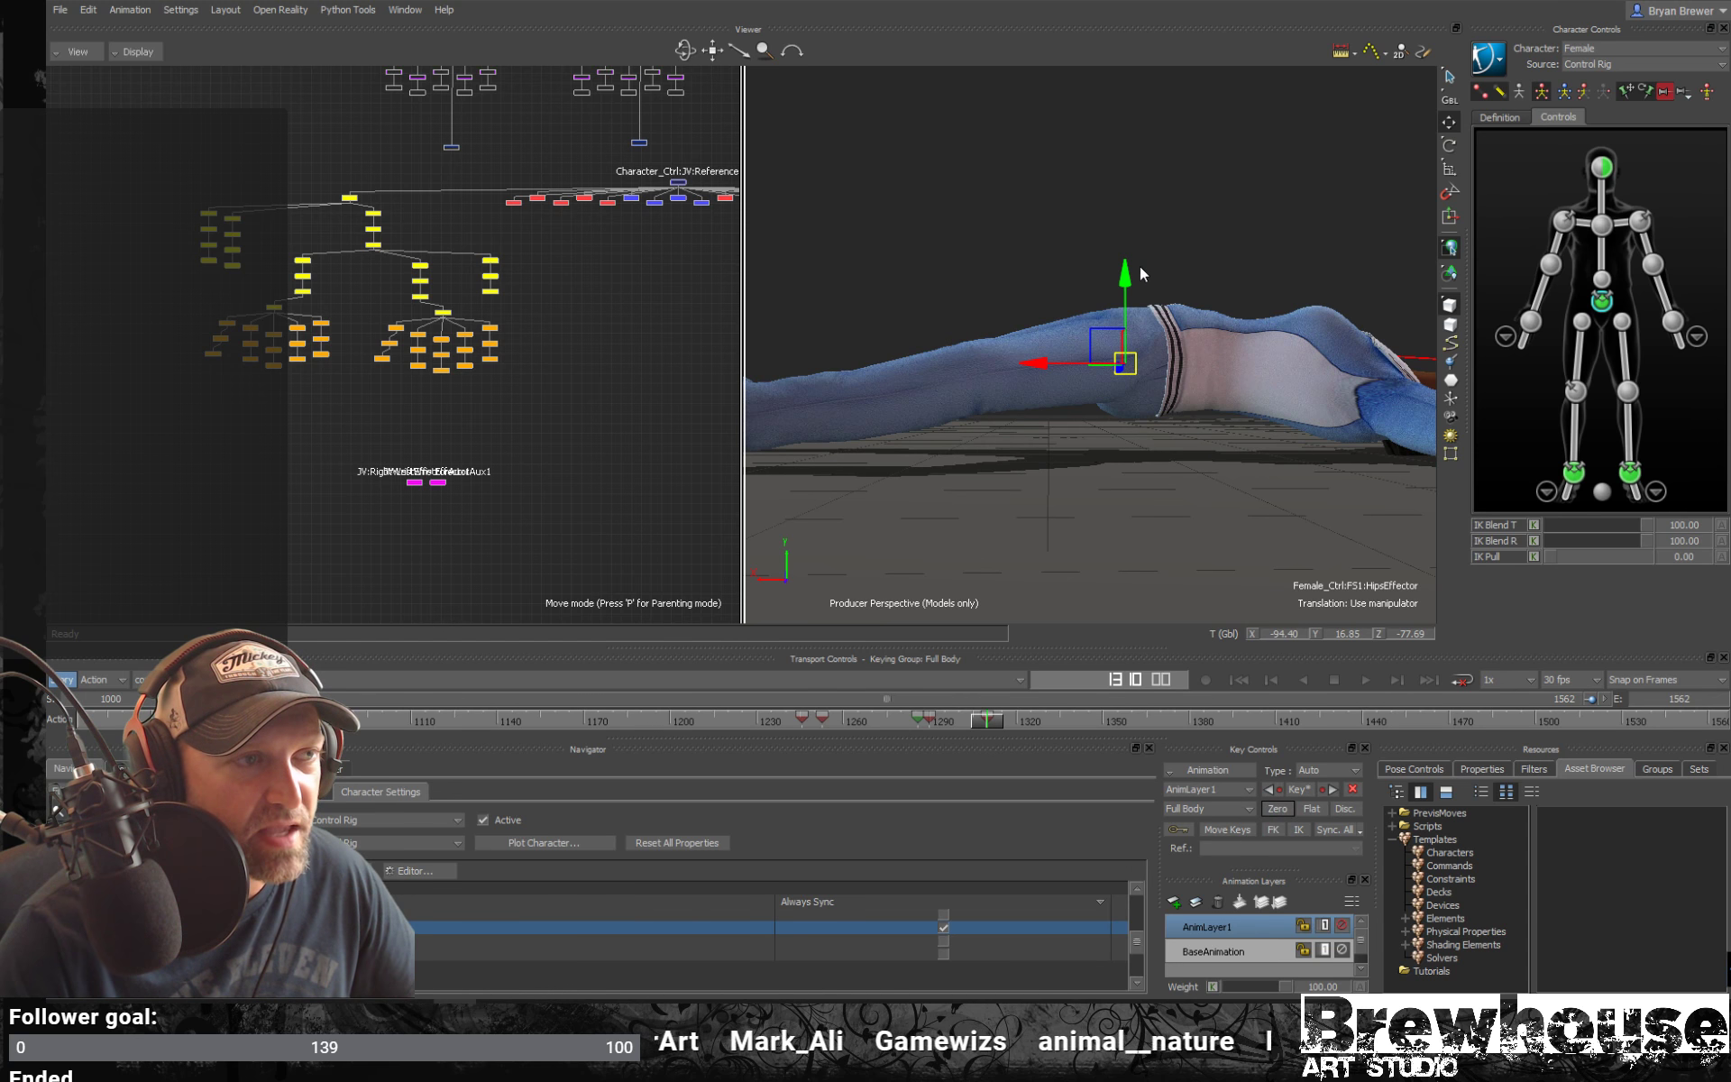
ctrl+drag(1193, 325, 1087, 316)
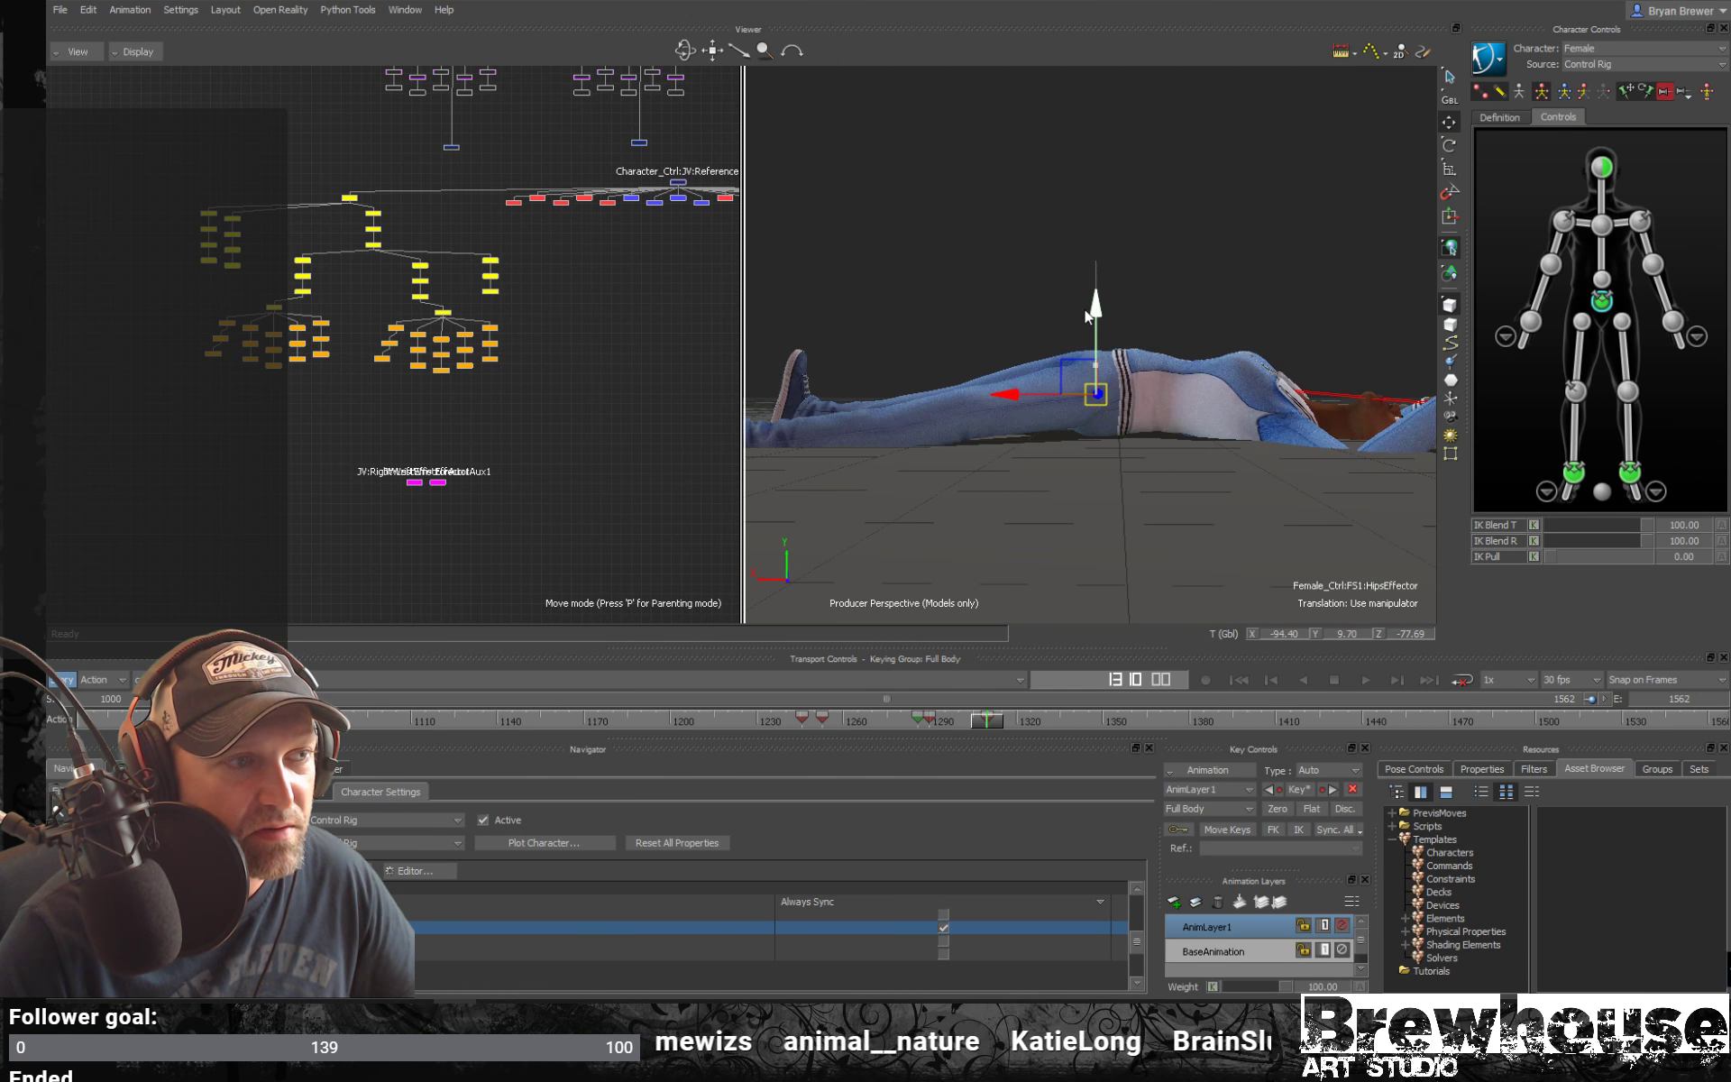
key(r)
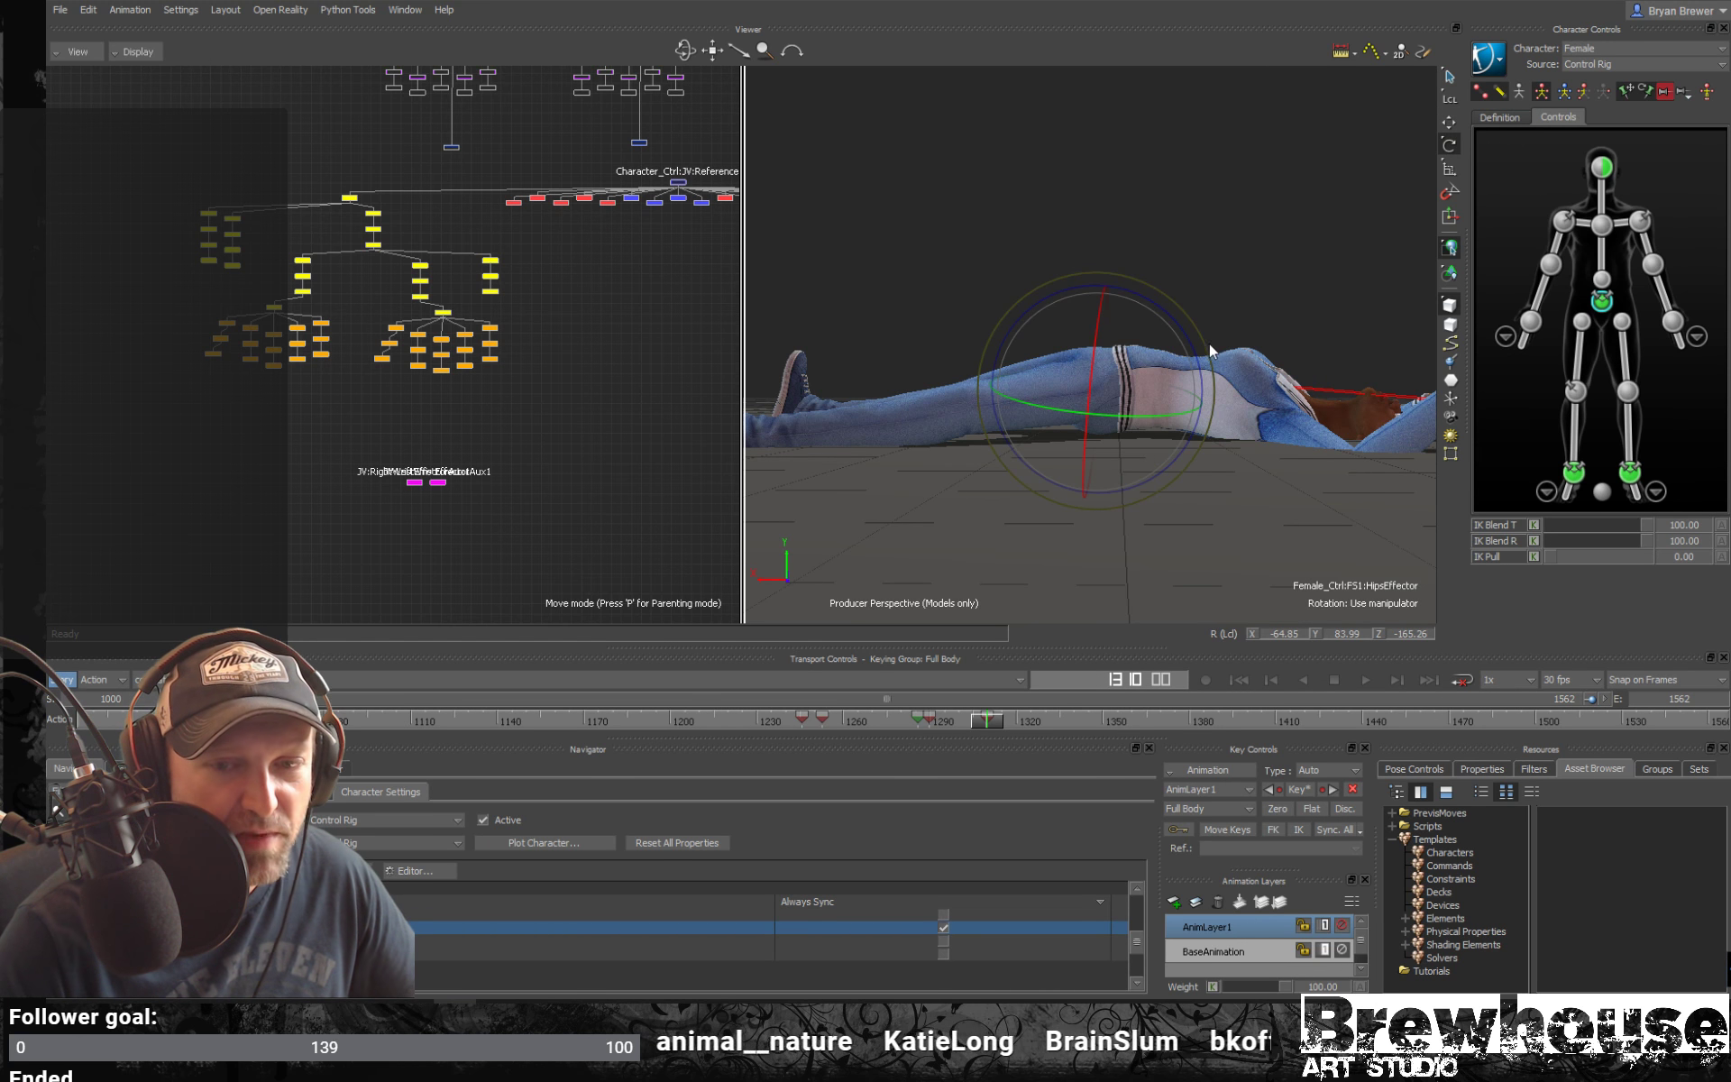
ctrl+shift+drag(1156, 358, 1219, 341)
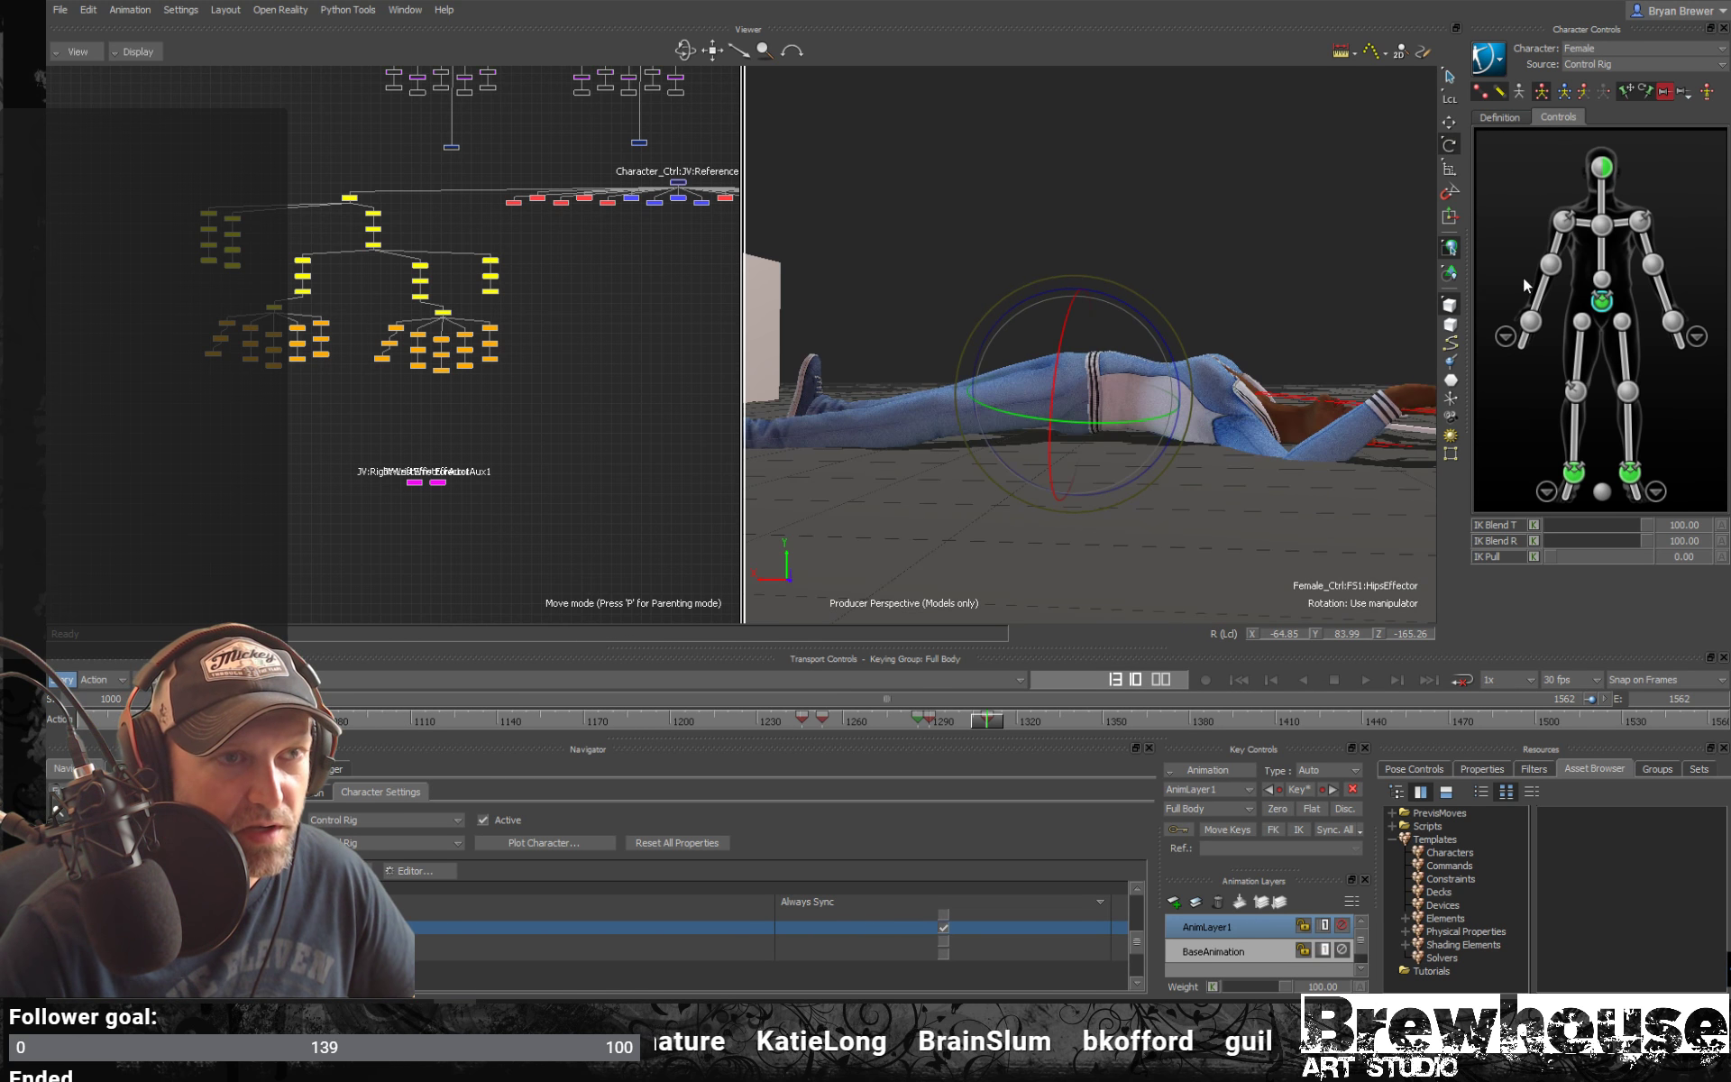
Examine the Female's chest, left hip and legs against the floor from several angles between frames 1289 and 1333
click(1610, 232)
ctrl+shift+drag(1172, 410, 1307, 323)
ctrl+shift+drag(1053, 413, 1128, 403)
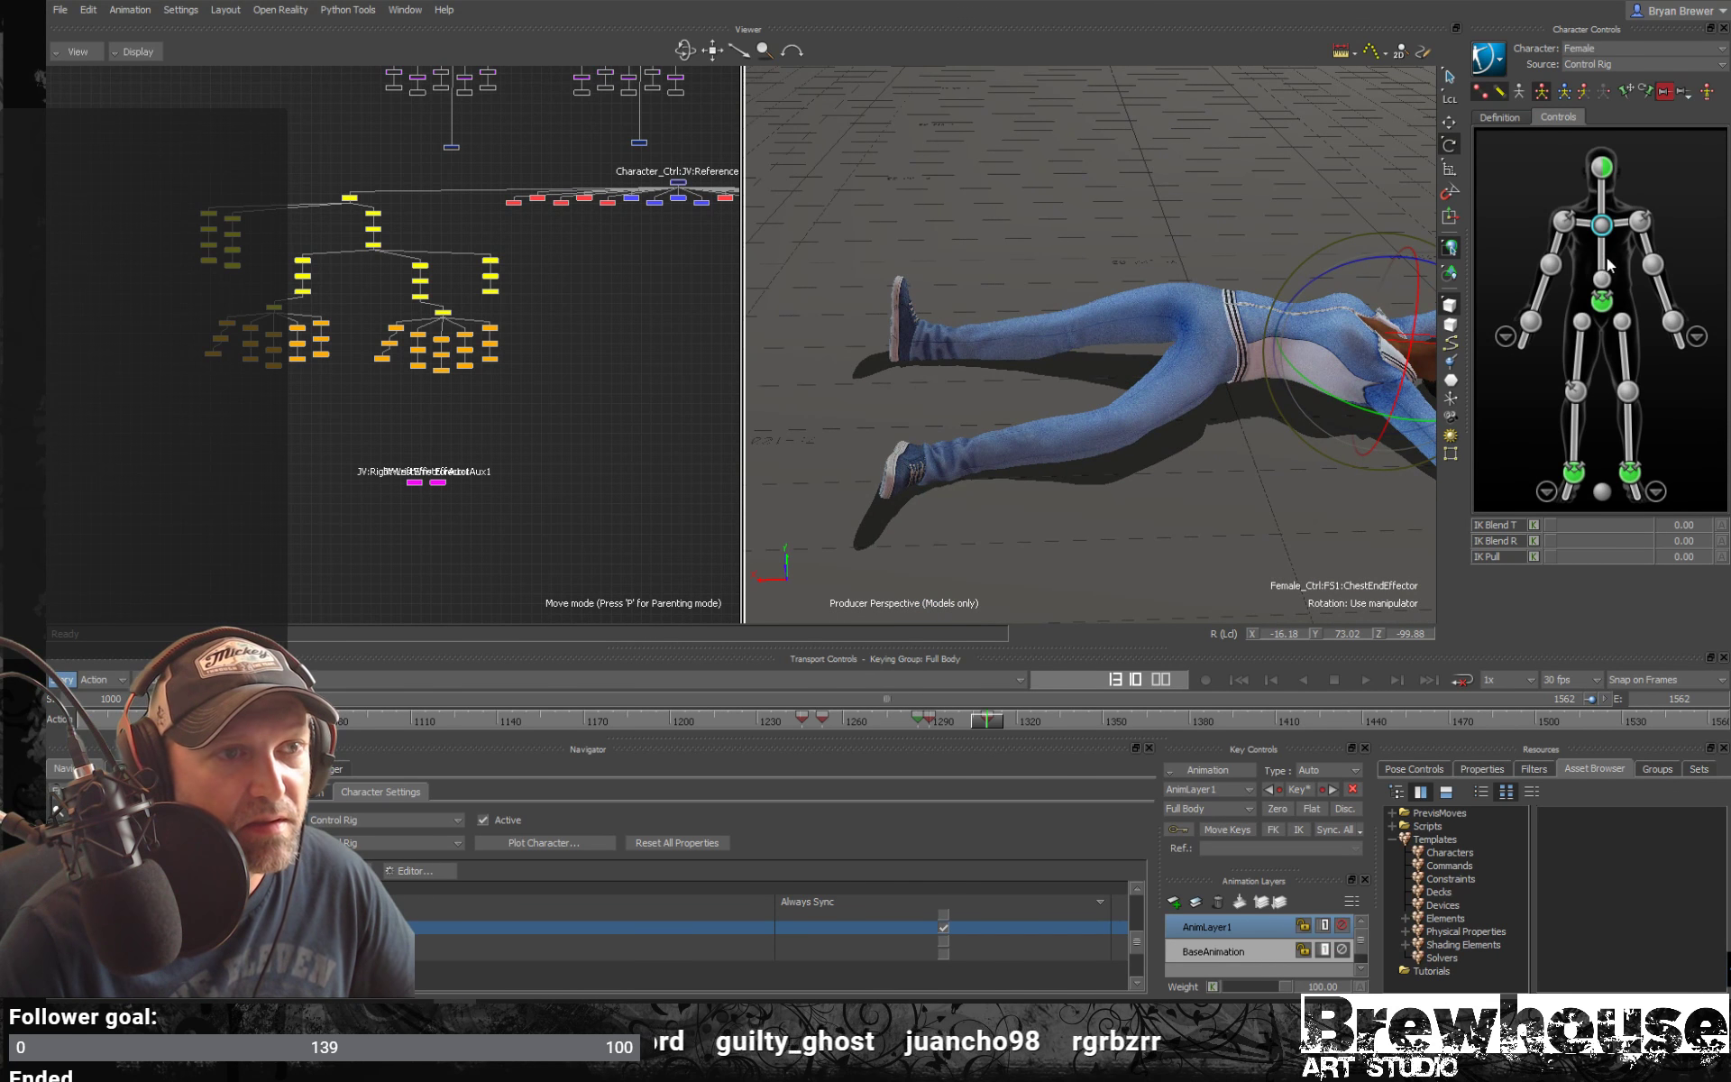
click(1619, 322)
ctrl+shift+drag(975, 442, 1141, 465)
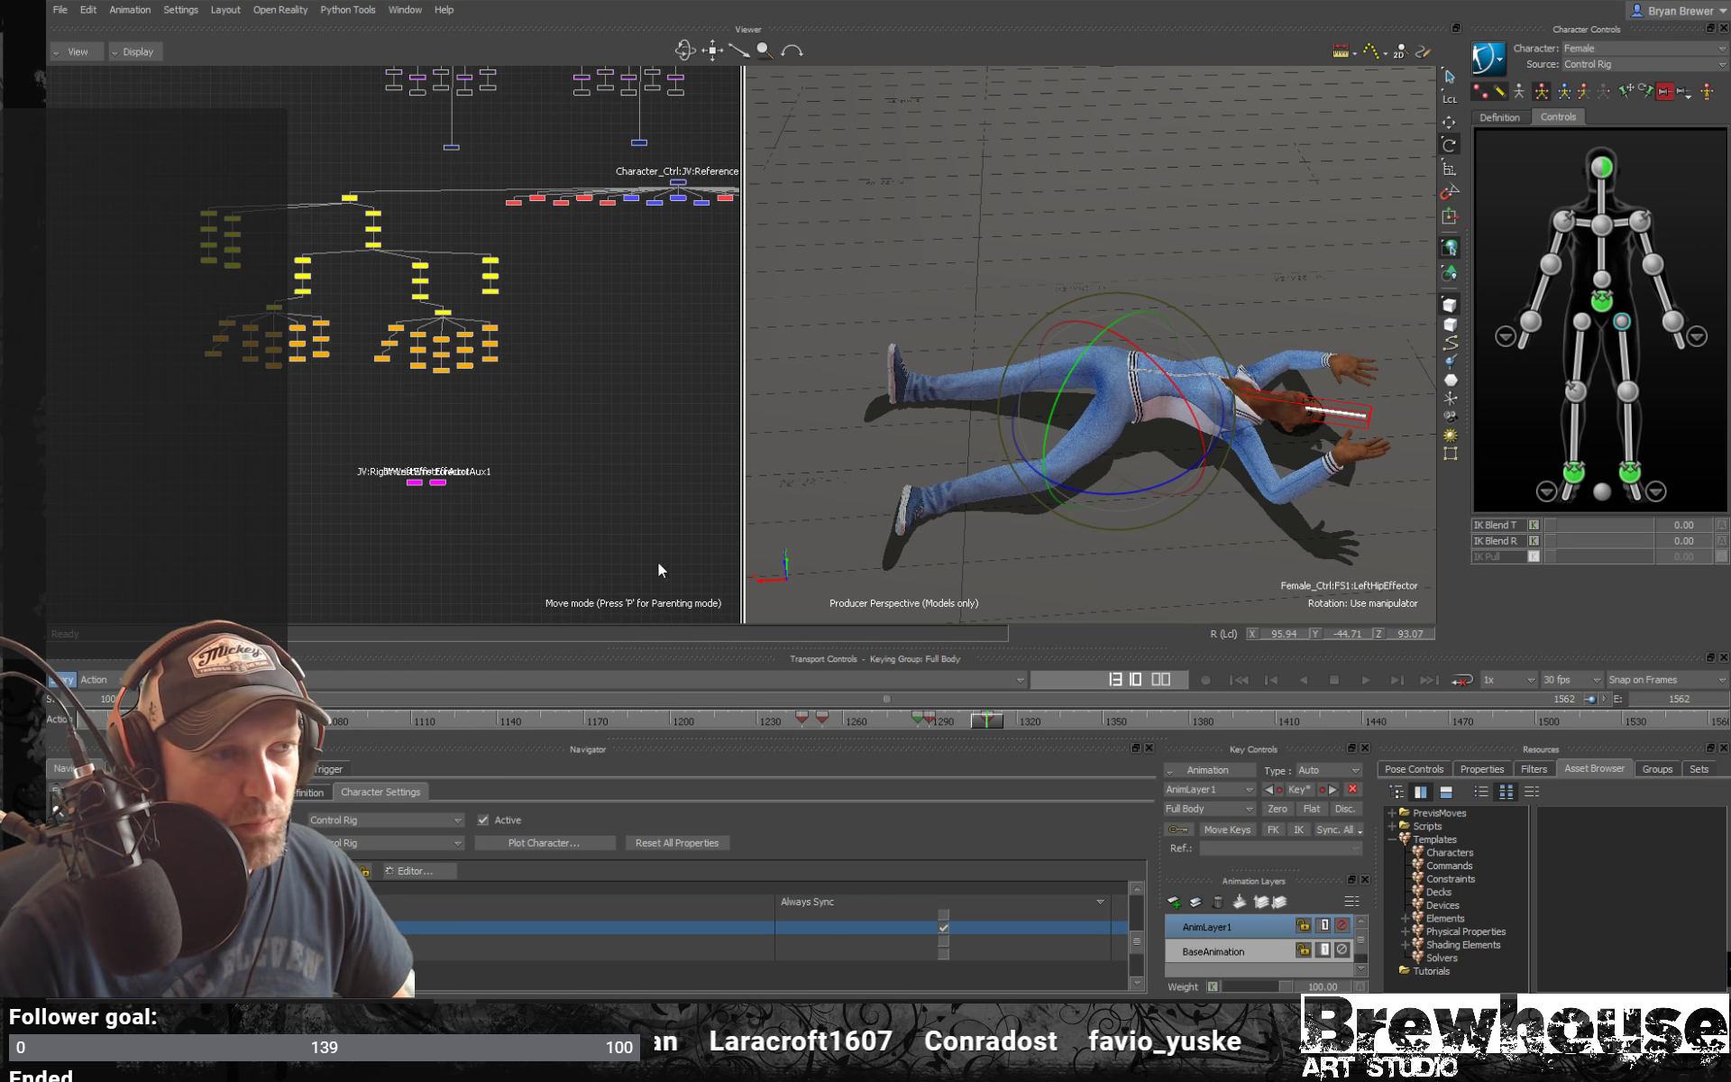
middle_drag(1095, 497, 1136, 490)
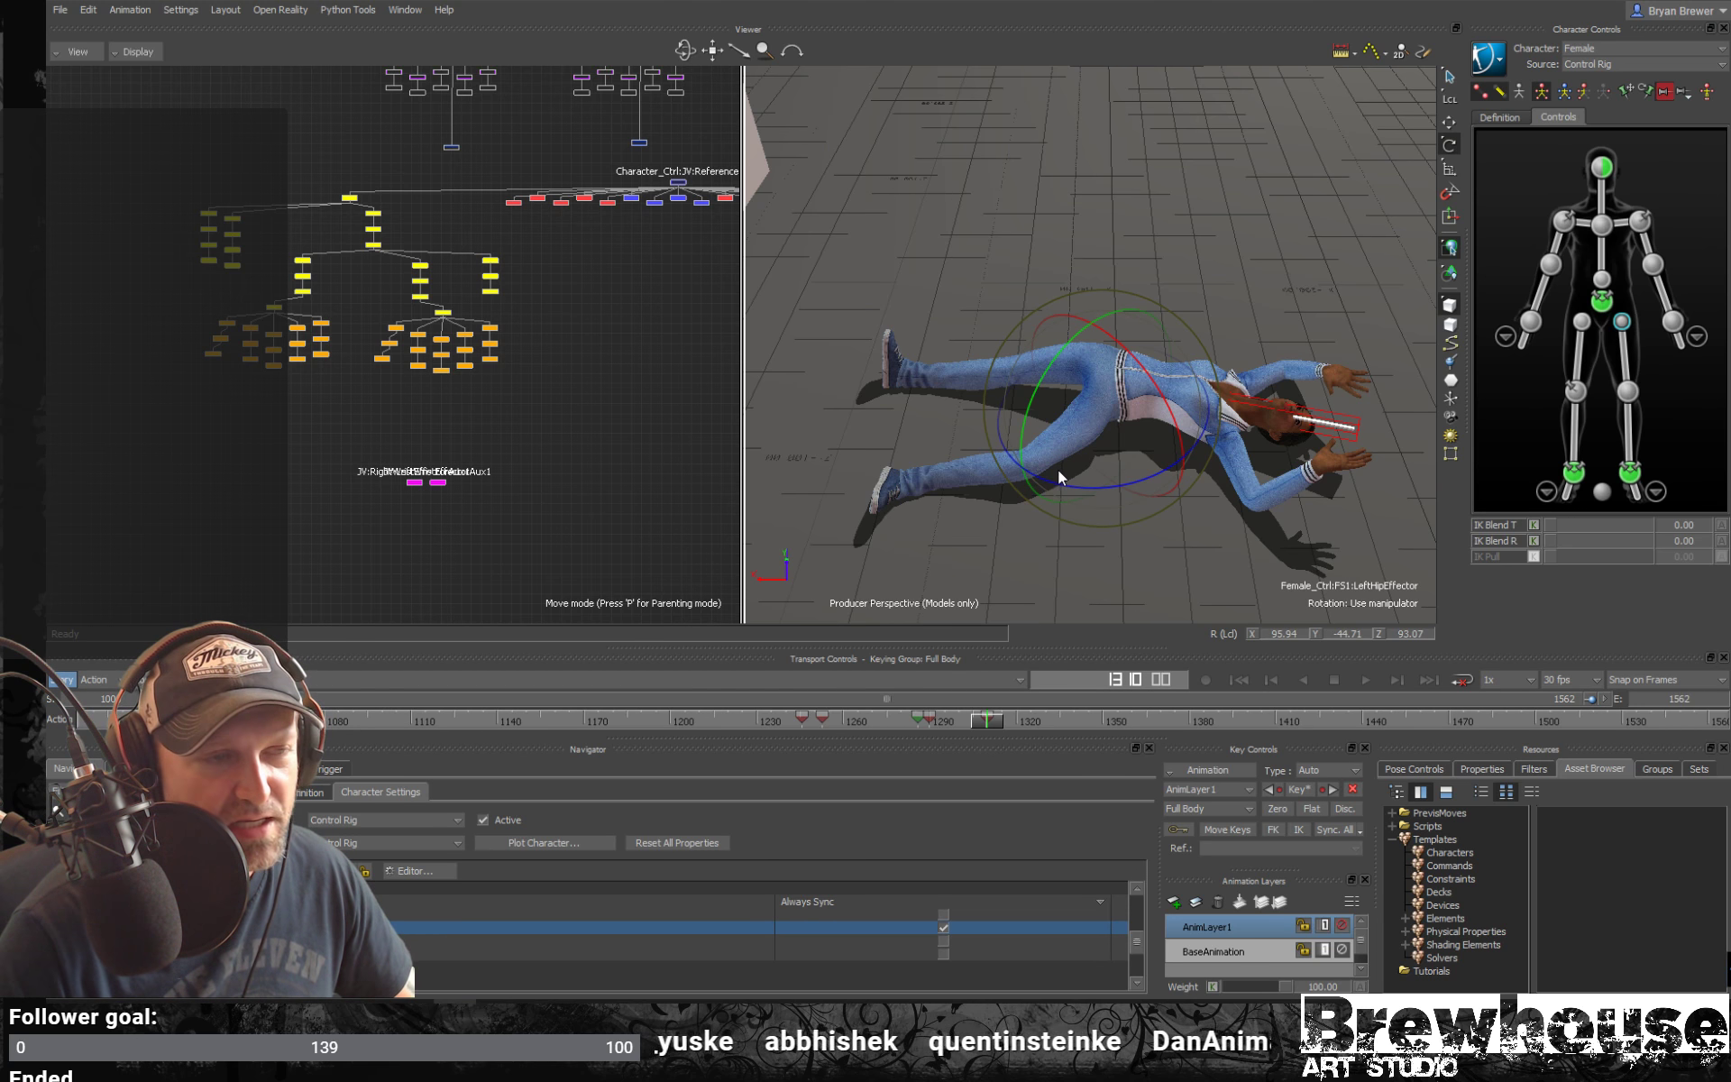
middle_drag(1080, 453, 1181, 414)
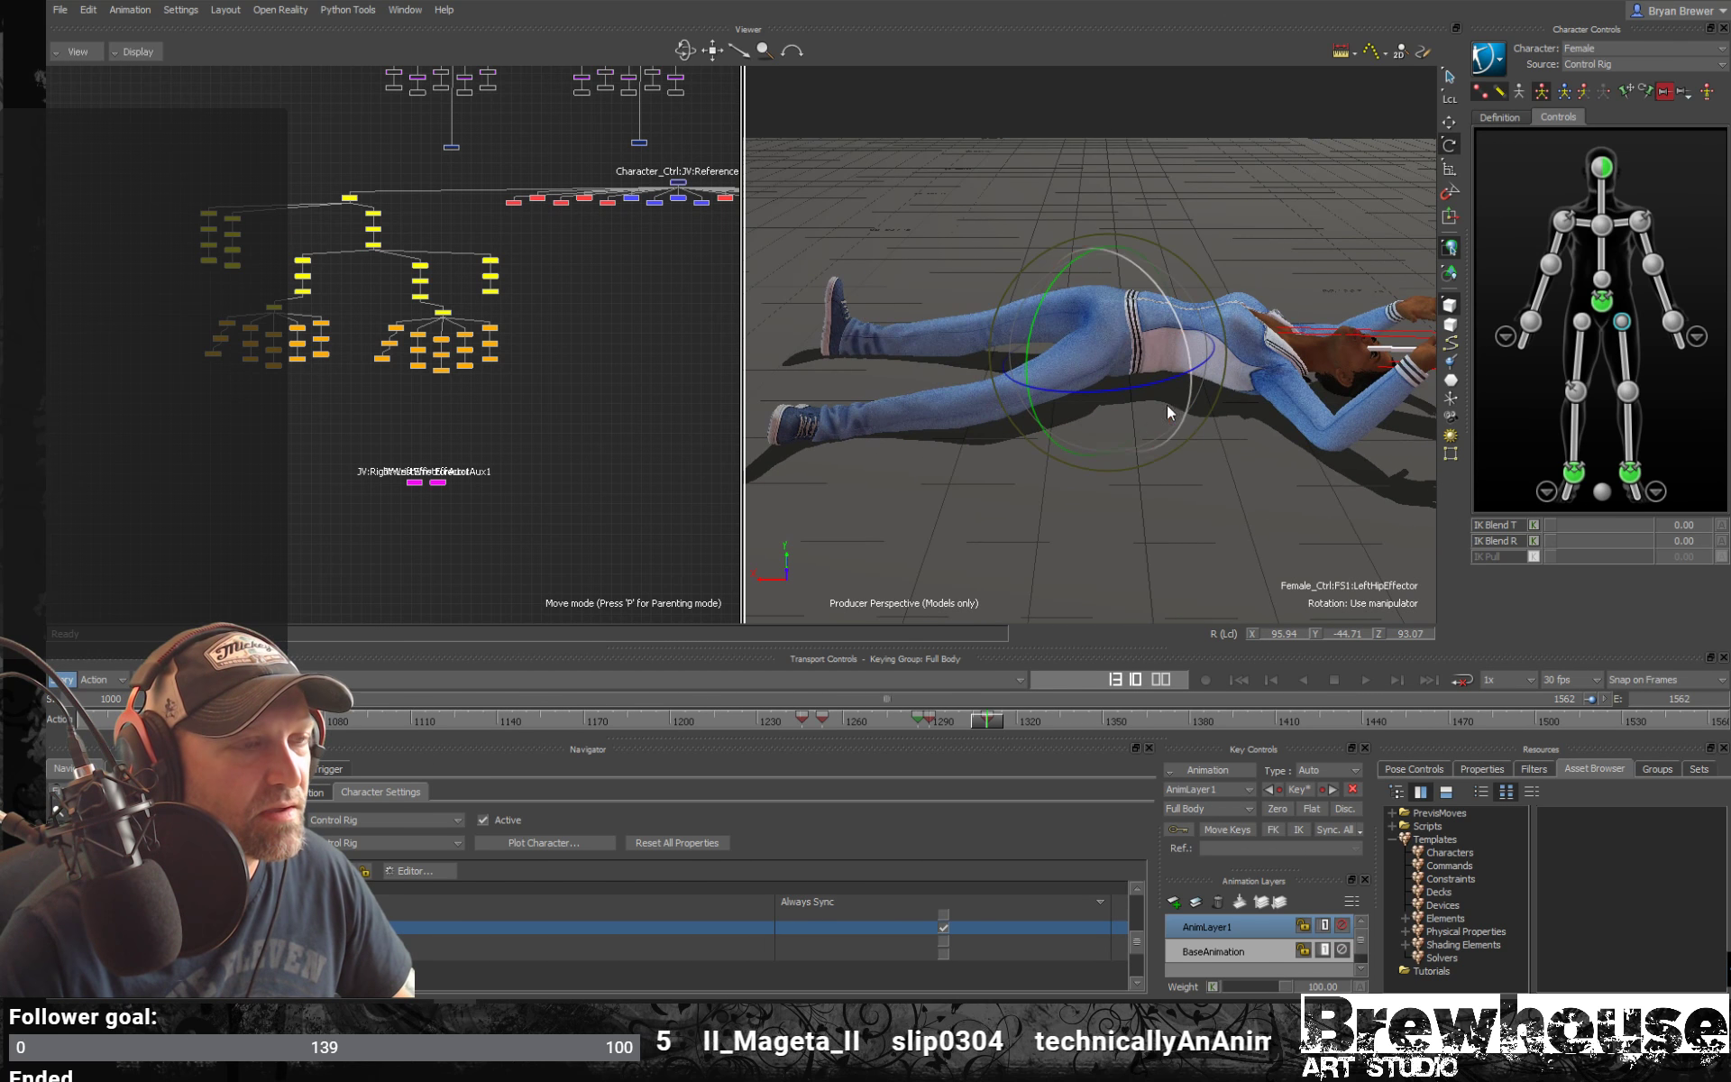
drag(985, 721, 924, 722)
middle_drag(983, 523, 1118, 546)
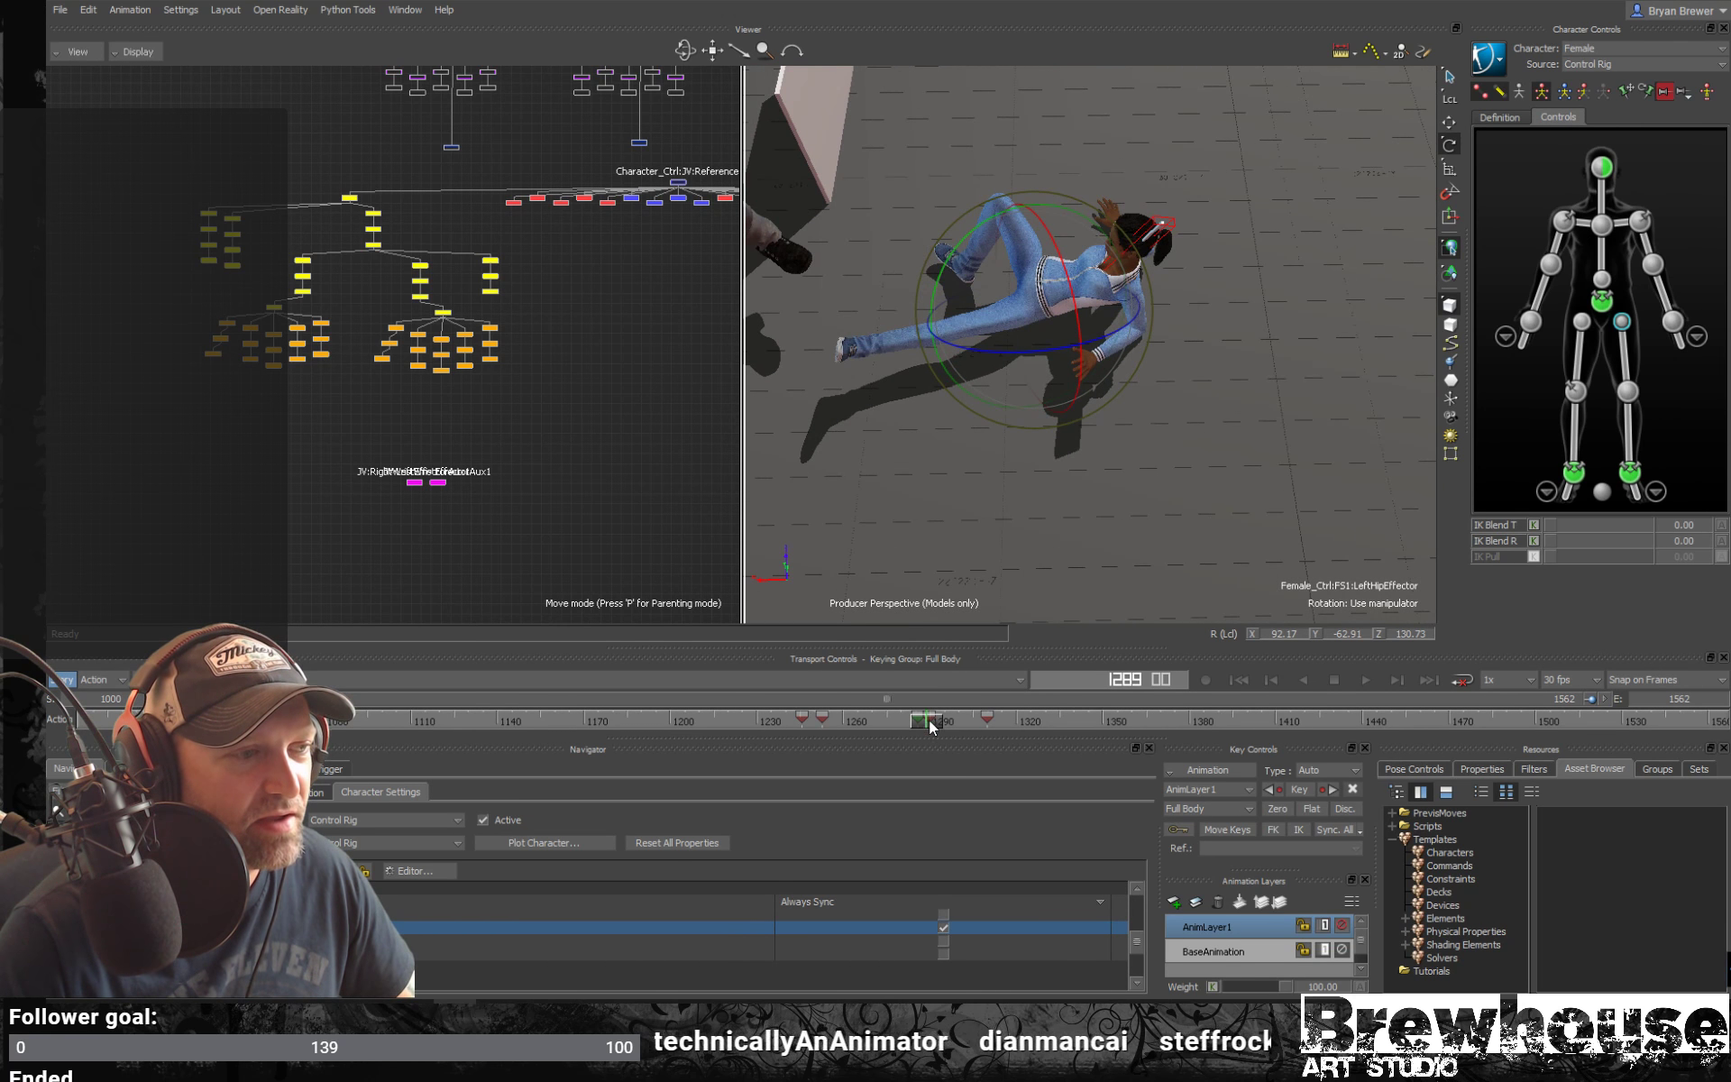
drag(929, 719, 1058, 732)
ctrl+shift+drag(1316, 469, 1143, 551)
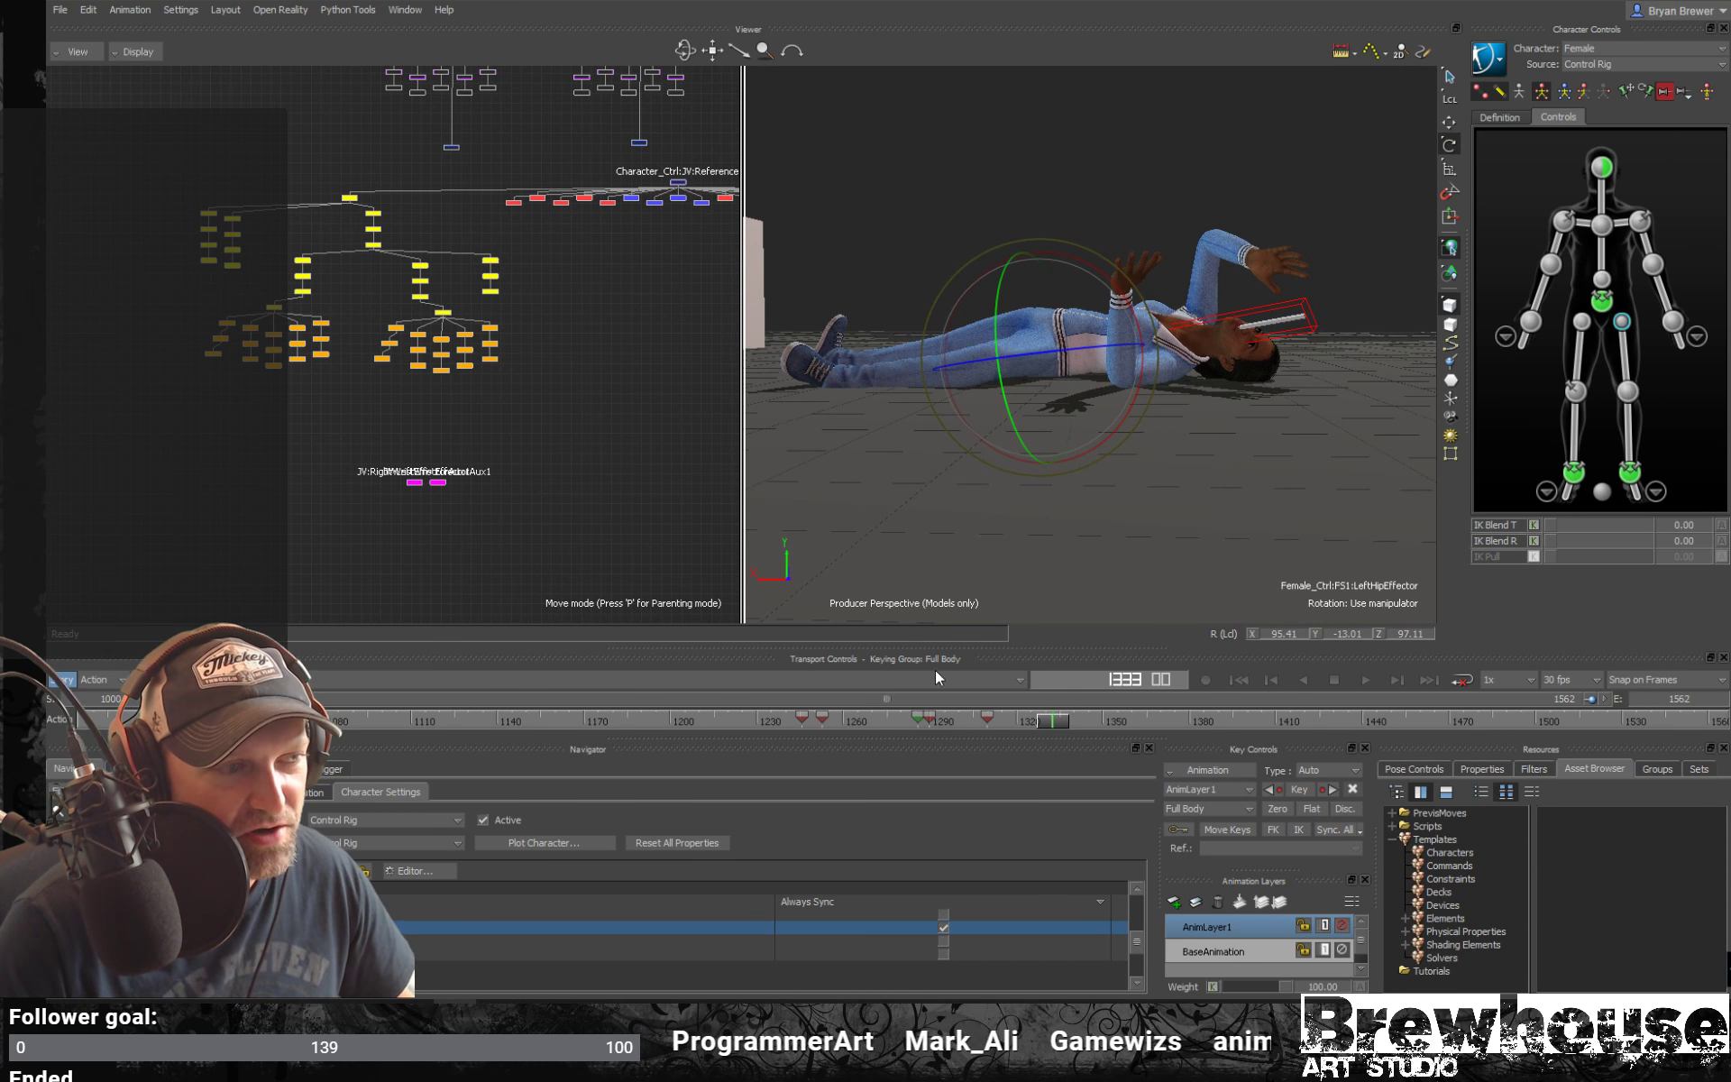
Raise the Female's chest end effector at frame 1415 to global Y about 16
drag(1073, 724, 1287, 642)
alt+drag(1266, 410, 959, 386)
alt+right_drag(959, 386, 1130, 381)
alt+drag(1130, 381, 1448, 322)
click(1605, 225)
key(w)
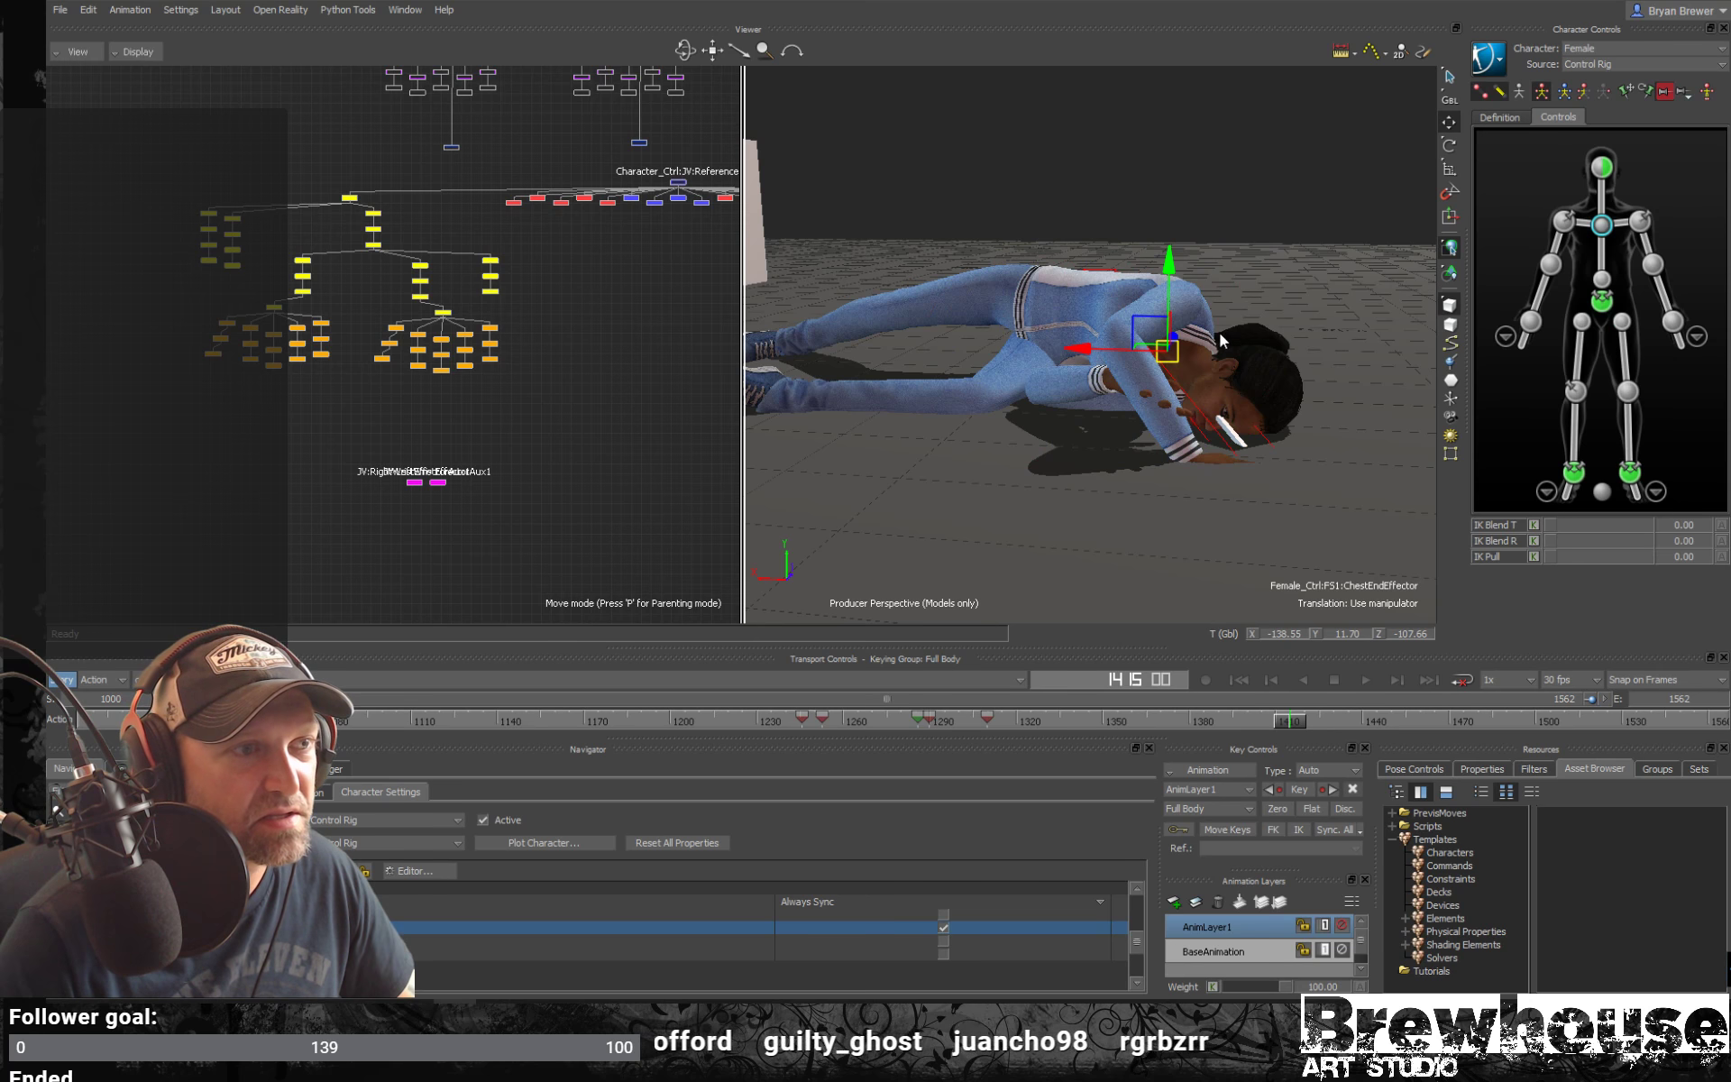
alt+drag(1219, 328, 1231, 219)
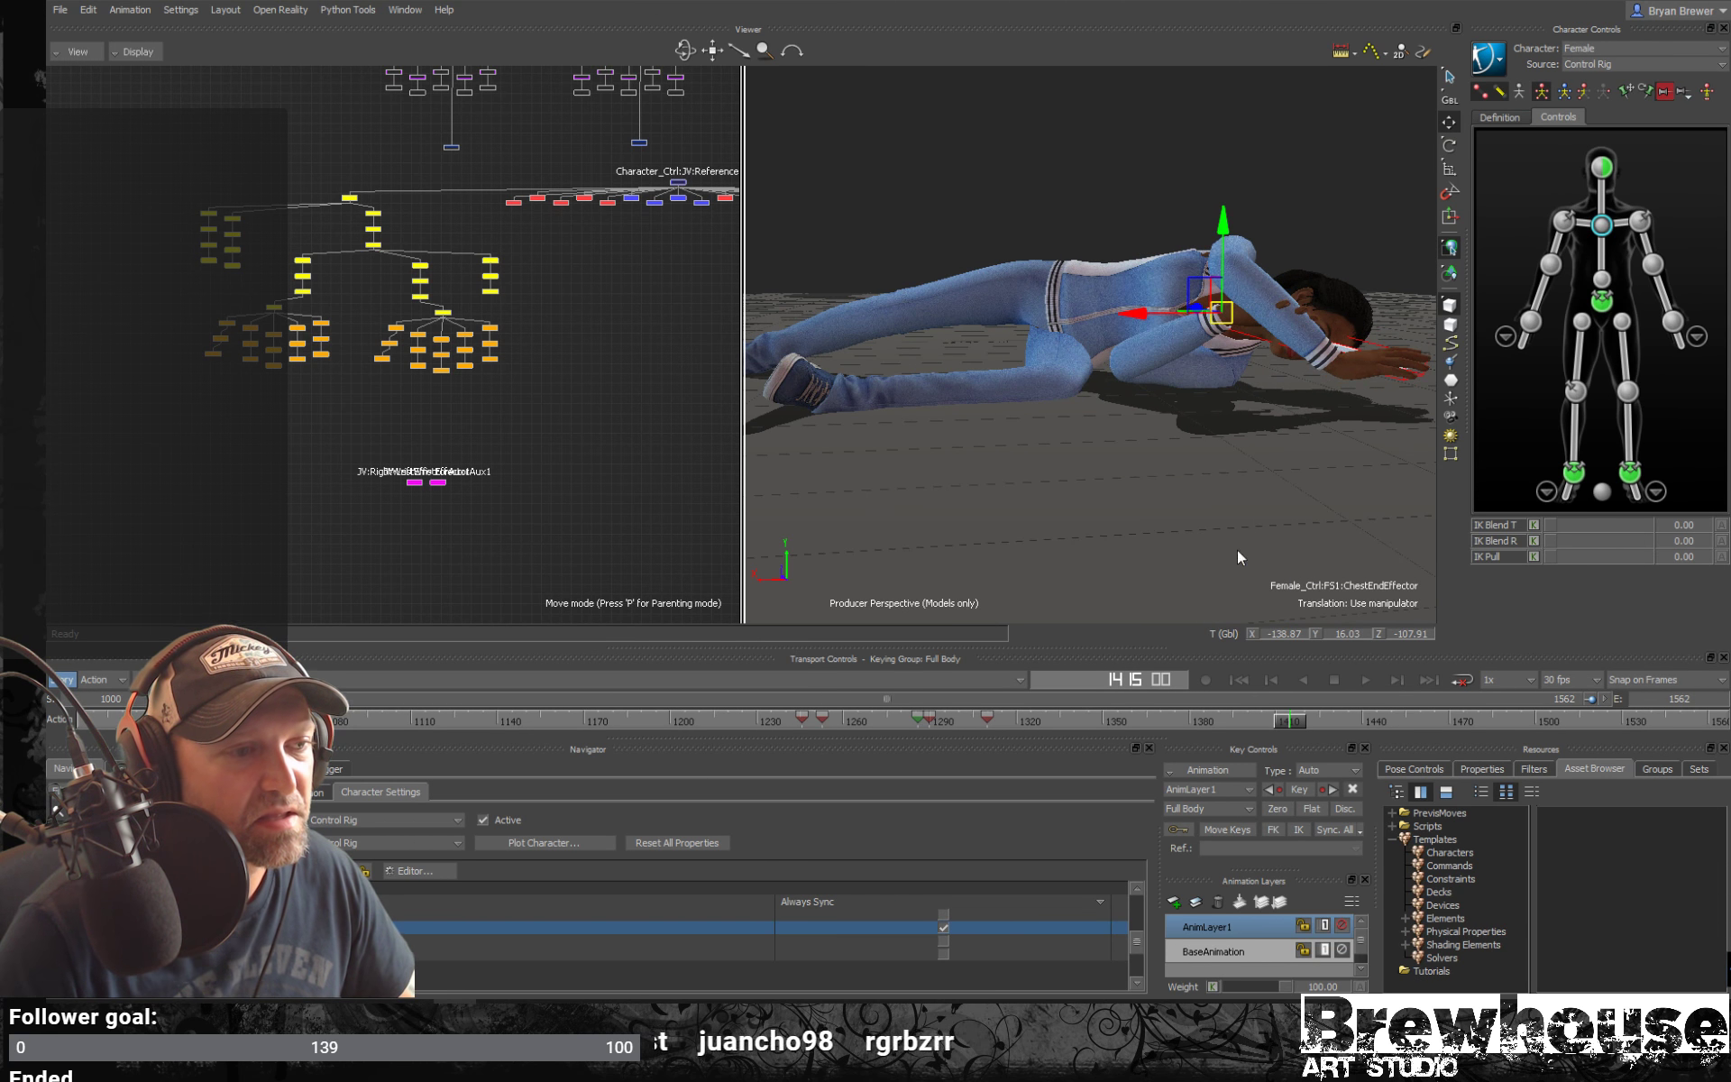
Adjust the height of the Female's chest end effector at frame 1464 to global Y about 12
drag(1299, 726, 1432, 715)
alt+drag(1246, 514, 1248, 312)
drag(1224, 239, 1224, 237)
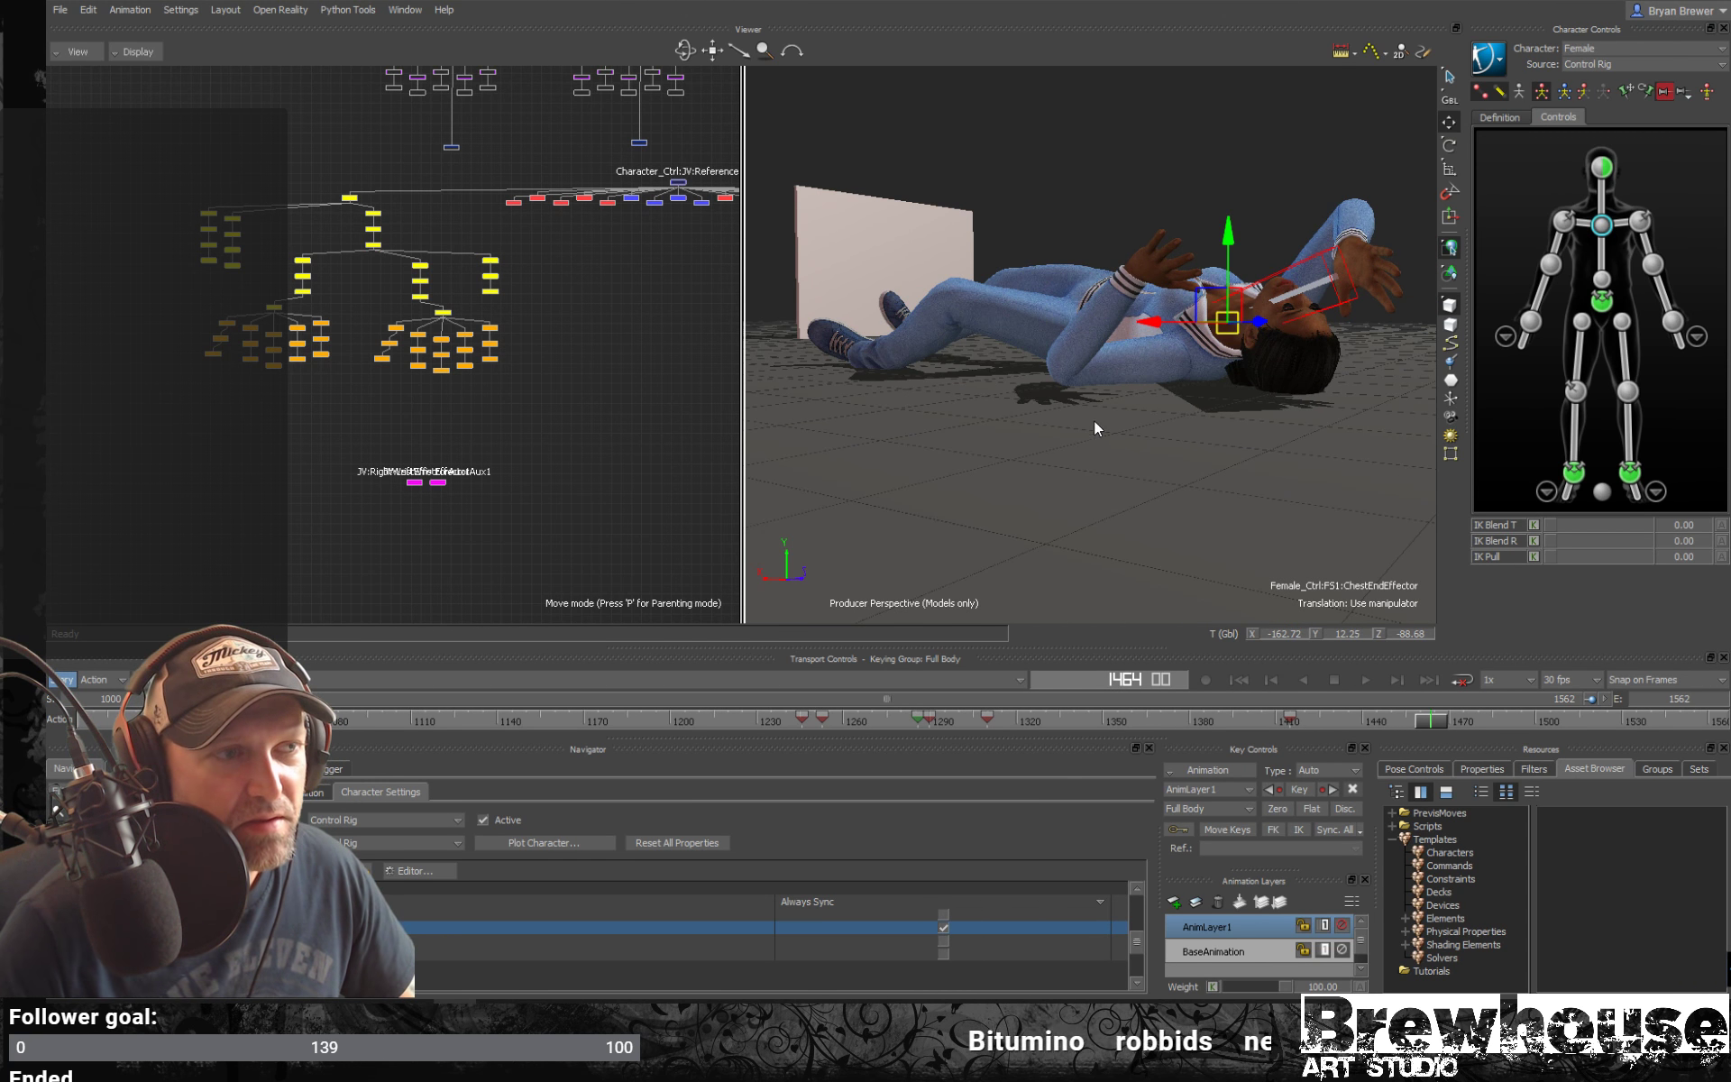
alt+drag(1137, 465, 1154, 505)
Play the animation and examine the Female's final lying pose at frame 1562 from several angles
drag(1436, 721, 1726, 755)
alt+drag(1215, 495, 1275, 492)
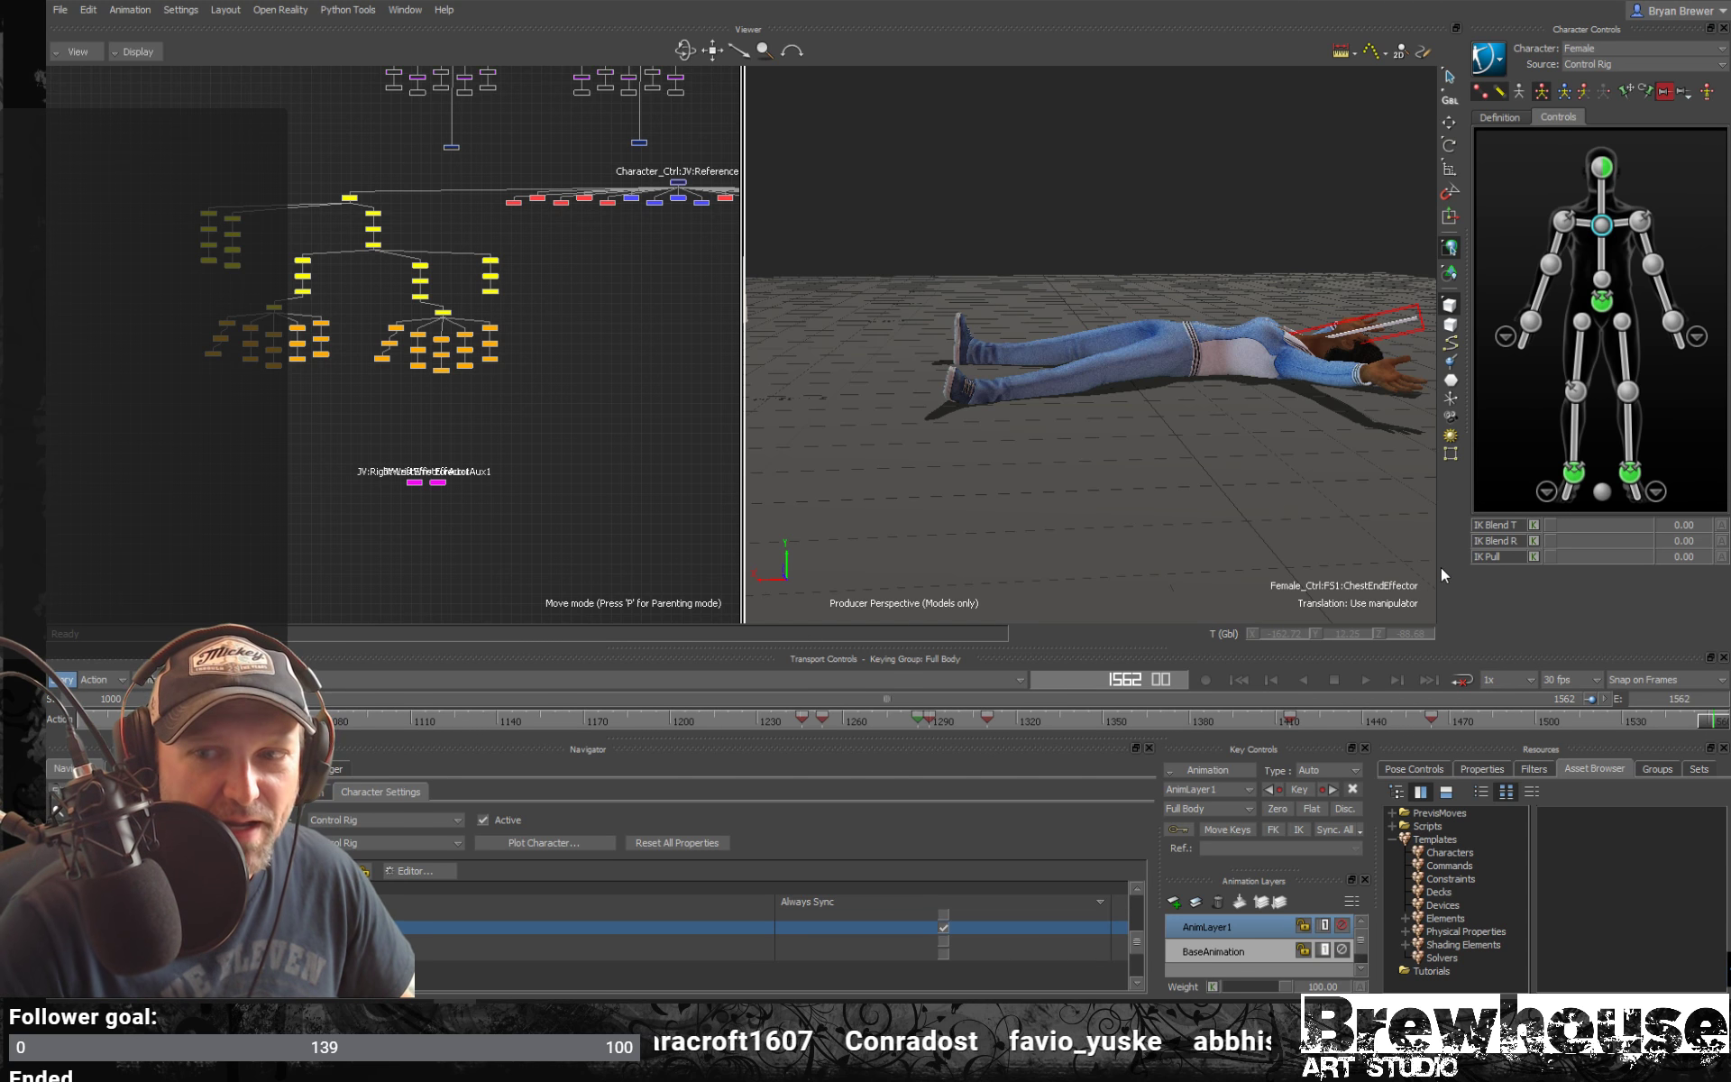
key(space)
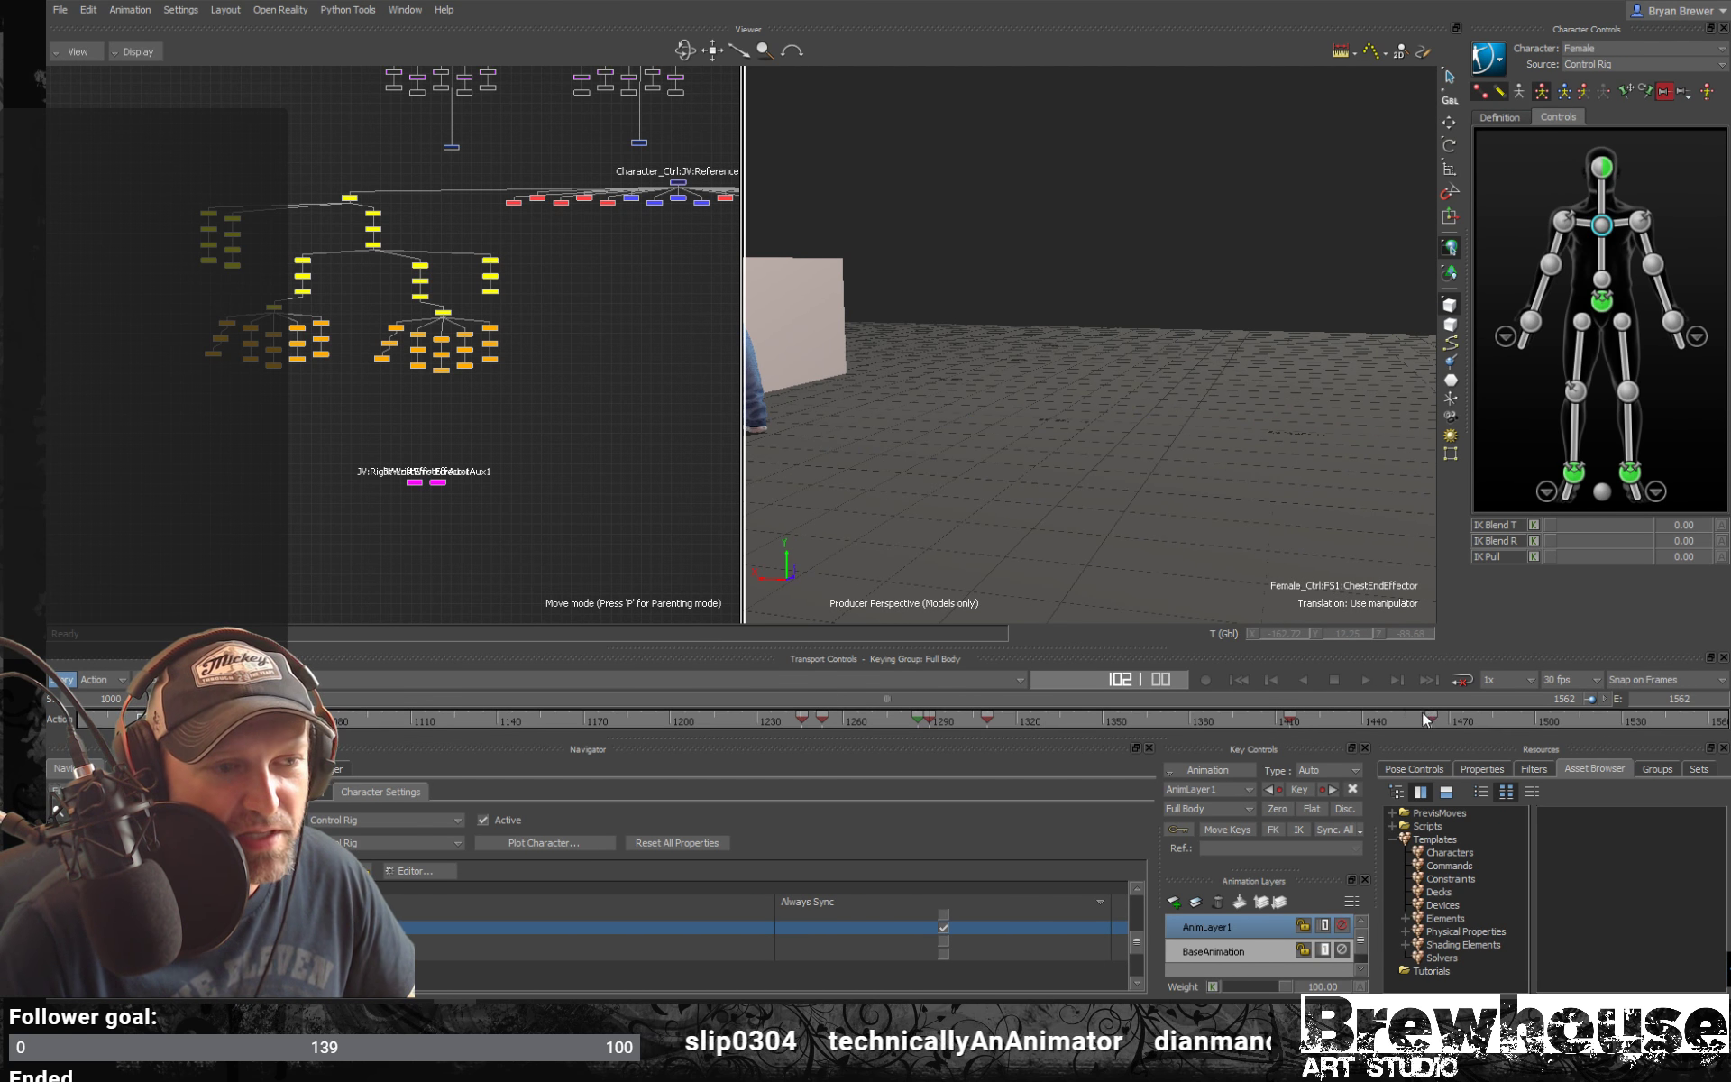
drag(1442, 721, 1725, 732)
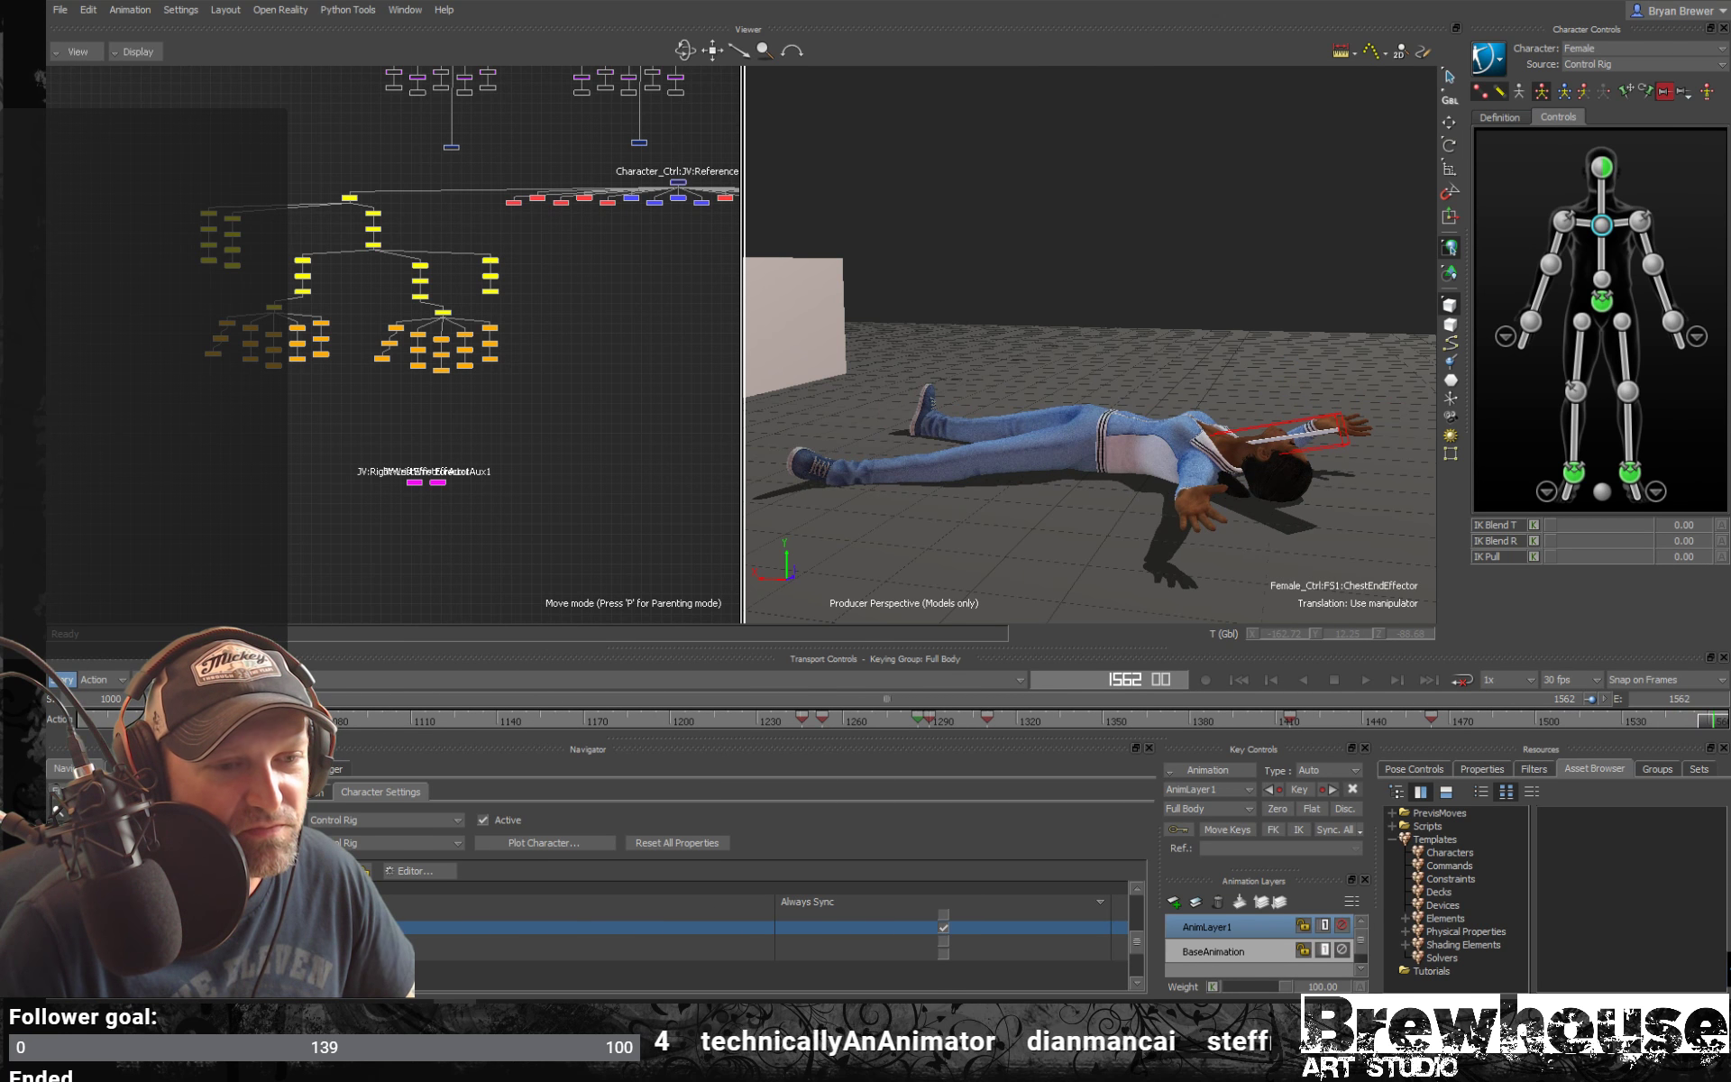
ctrl+shift+drag(1251, 530, 1164, 520)
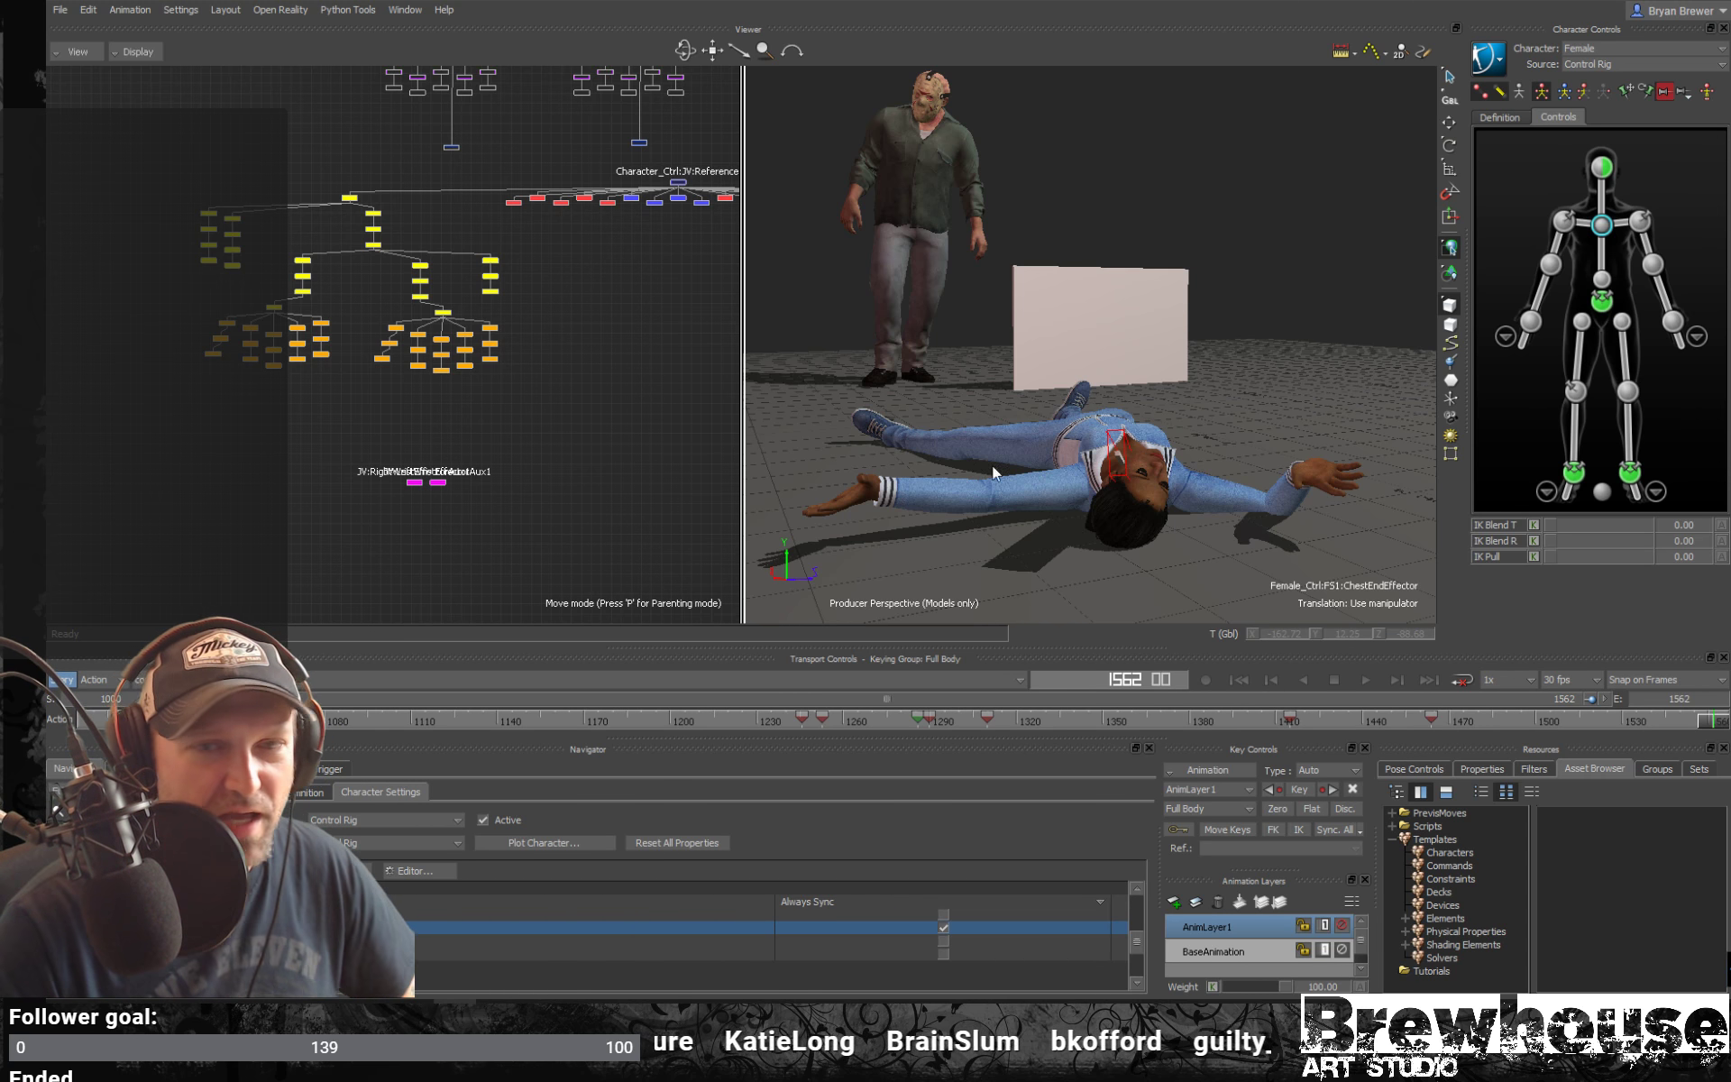
drag(1044, 485, 1163, 468)
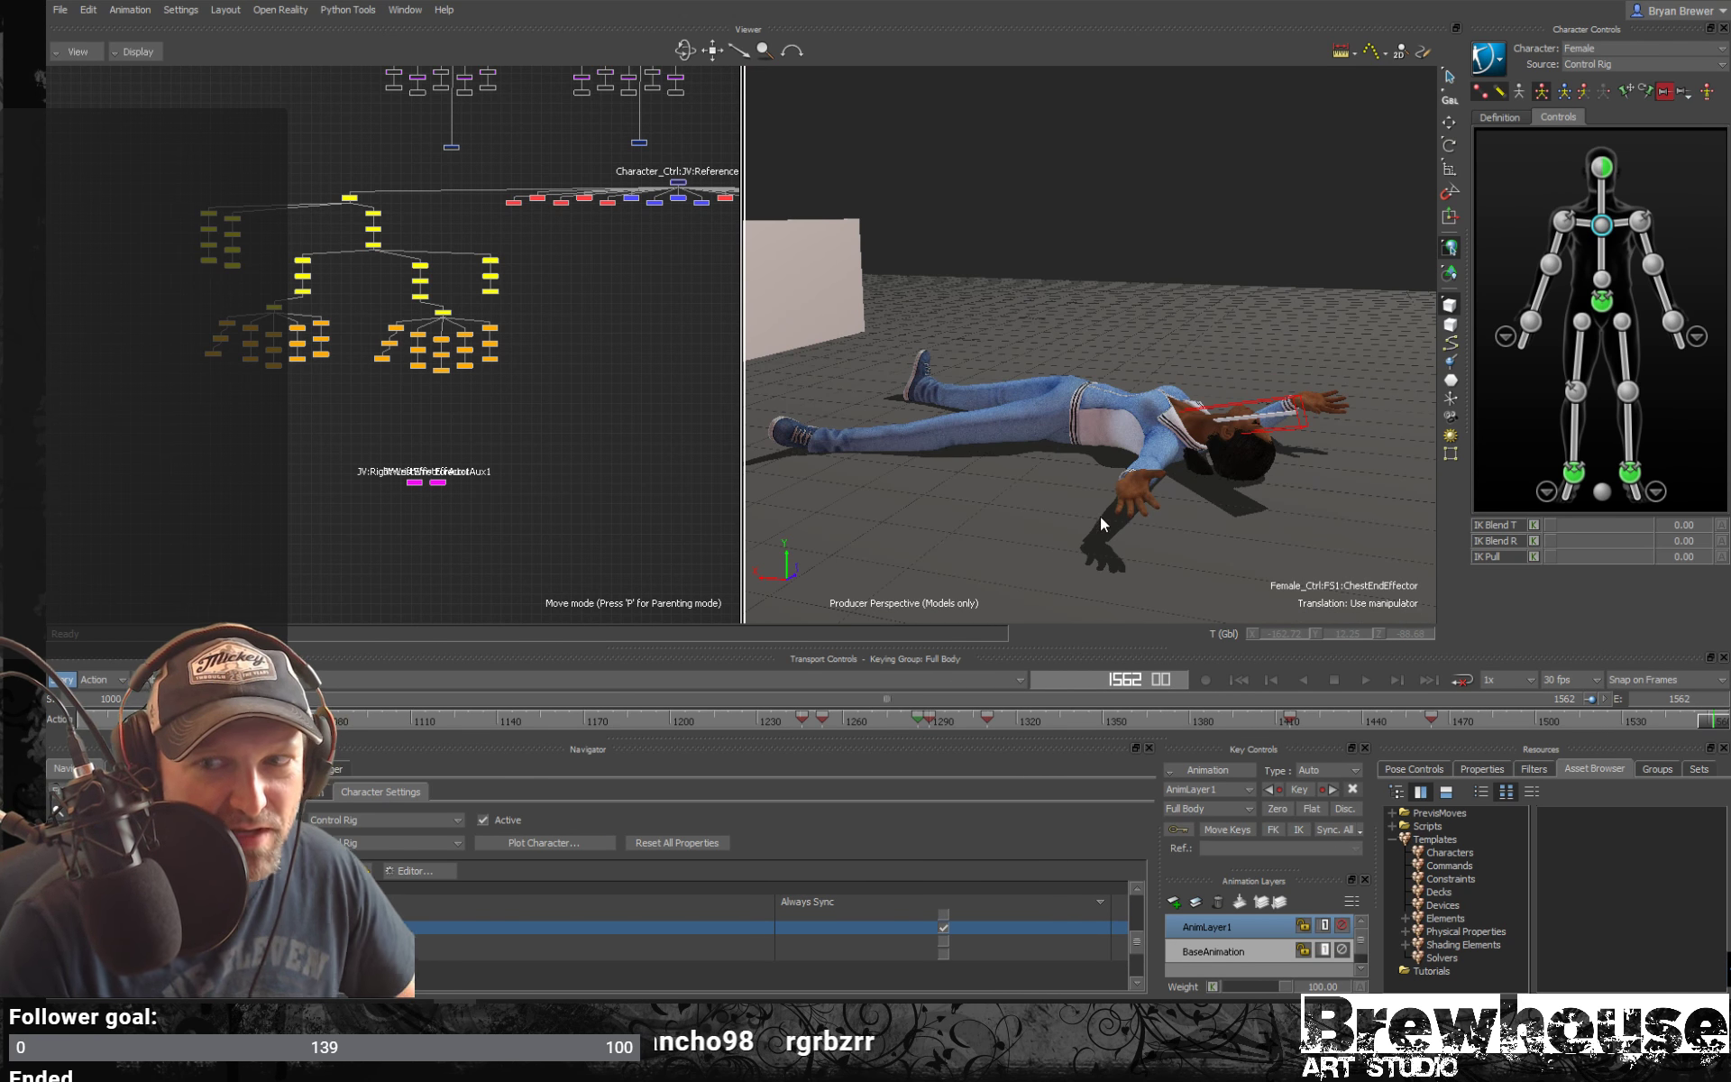
ctrl+shift+drag(1154, 495, 1247, 656)
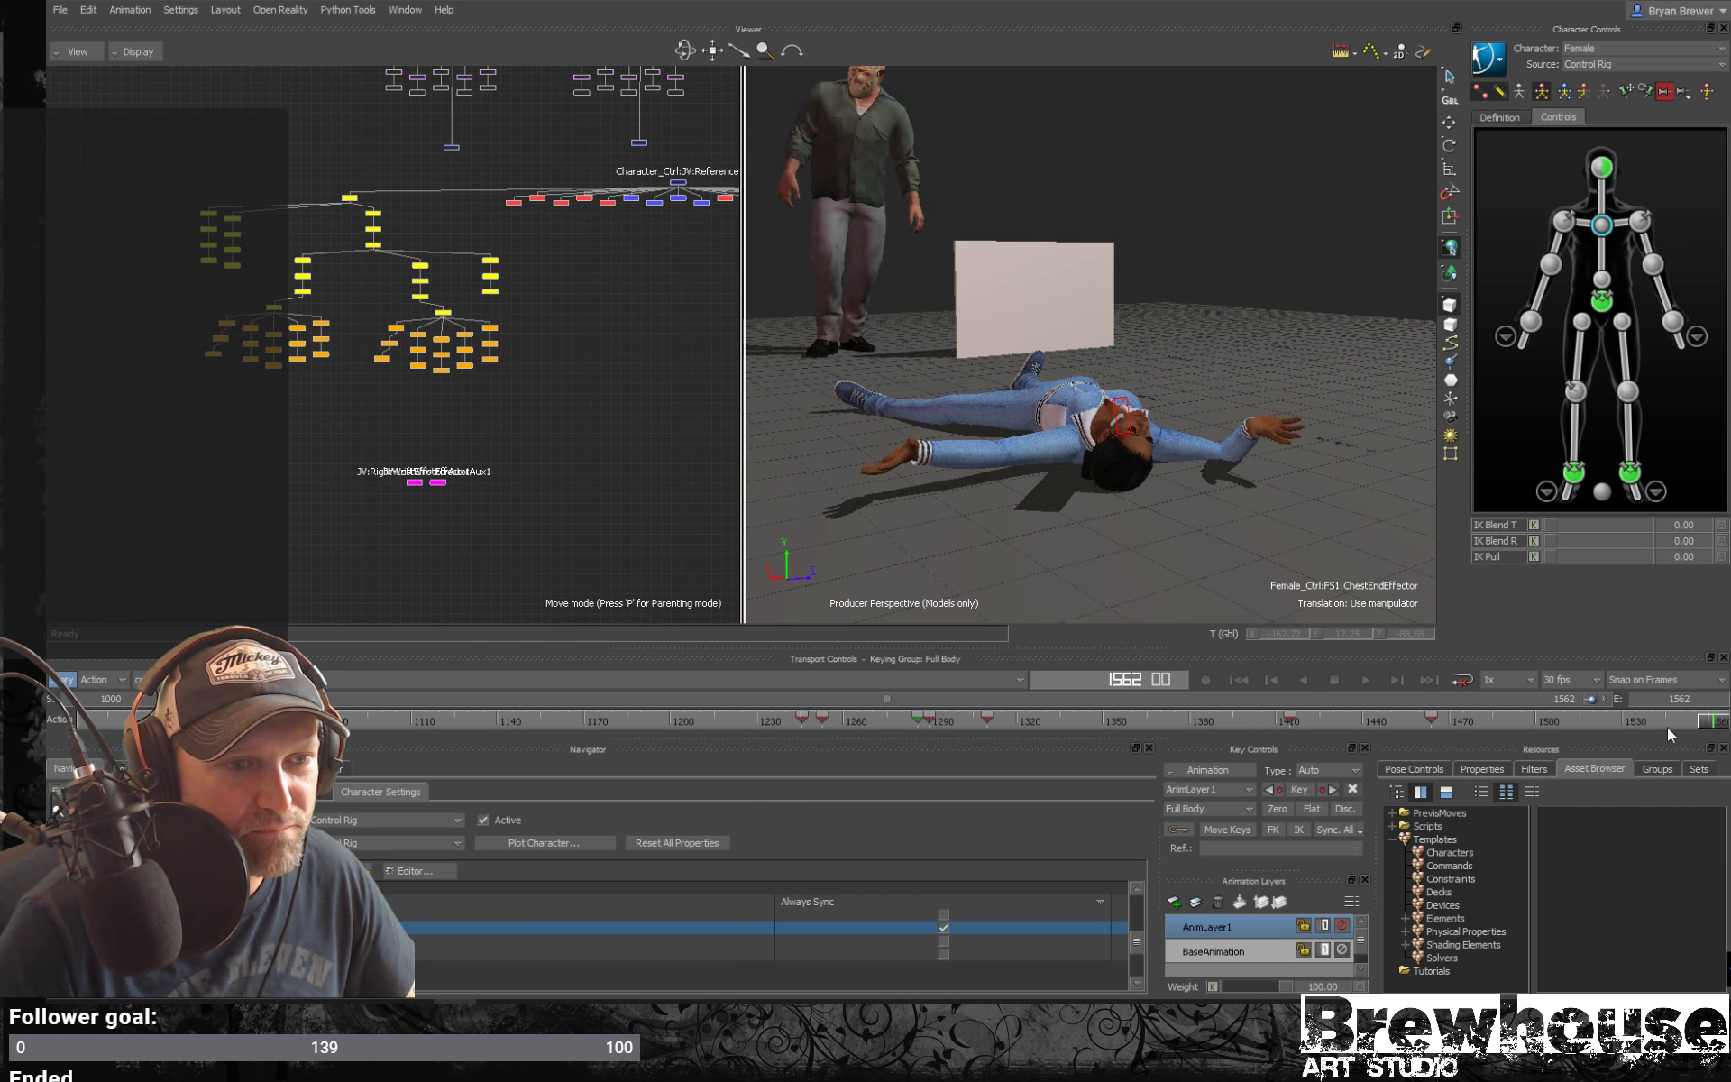
mouse_move(1713, 735)
mouse_down()
mouse_move(1155, 642)
mouse_move(1708, 717)
mouse_move(1250, 649)
mouse_move(1615, 680)
mouse_move(1709, 718)
mouse_up()
drag(1262, 464, 1226, 527)
Bake the Female's layered animation to the skeleton, and bake it back to the control rig
click(1488, 59)
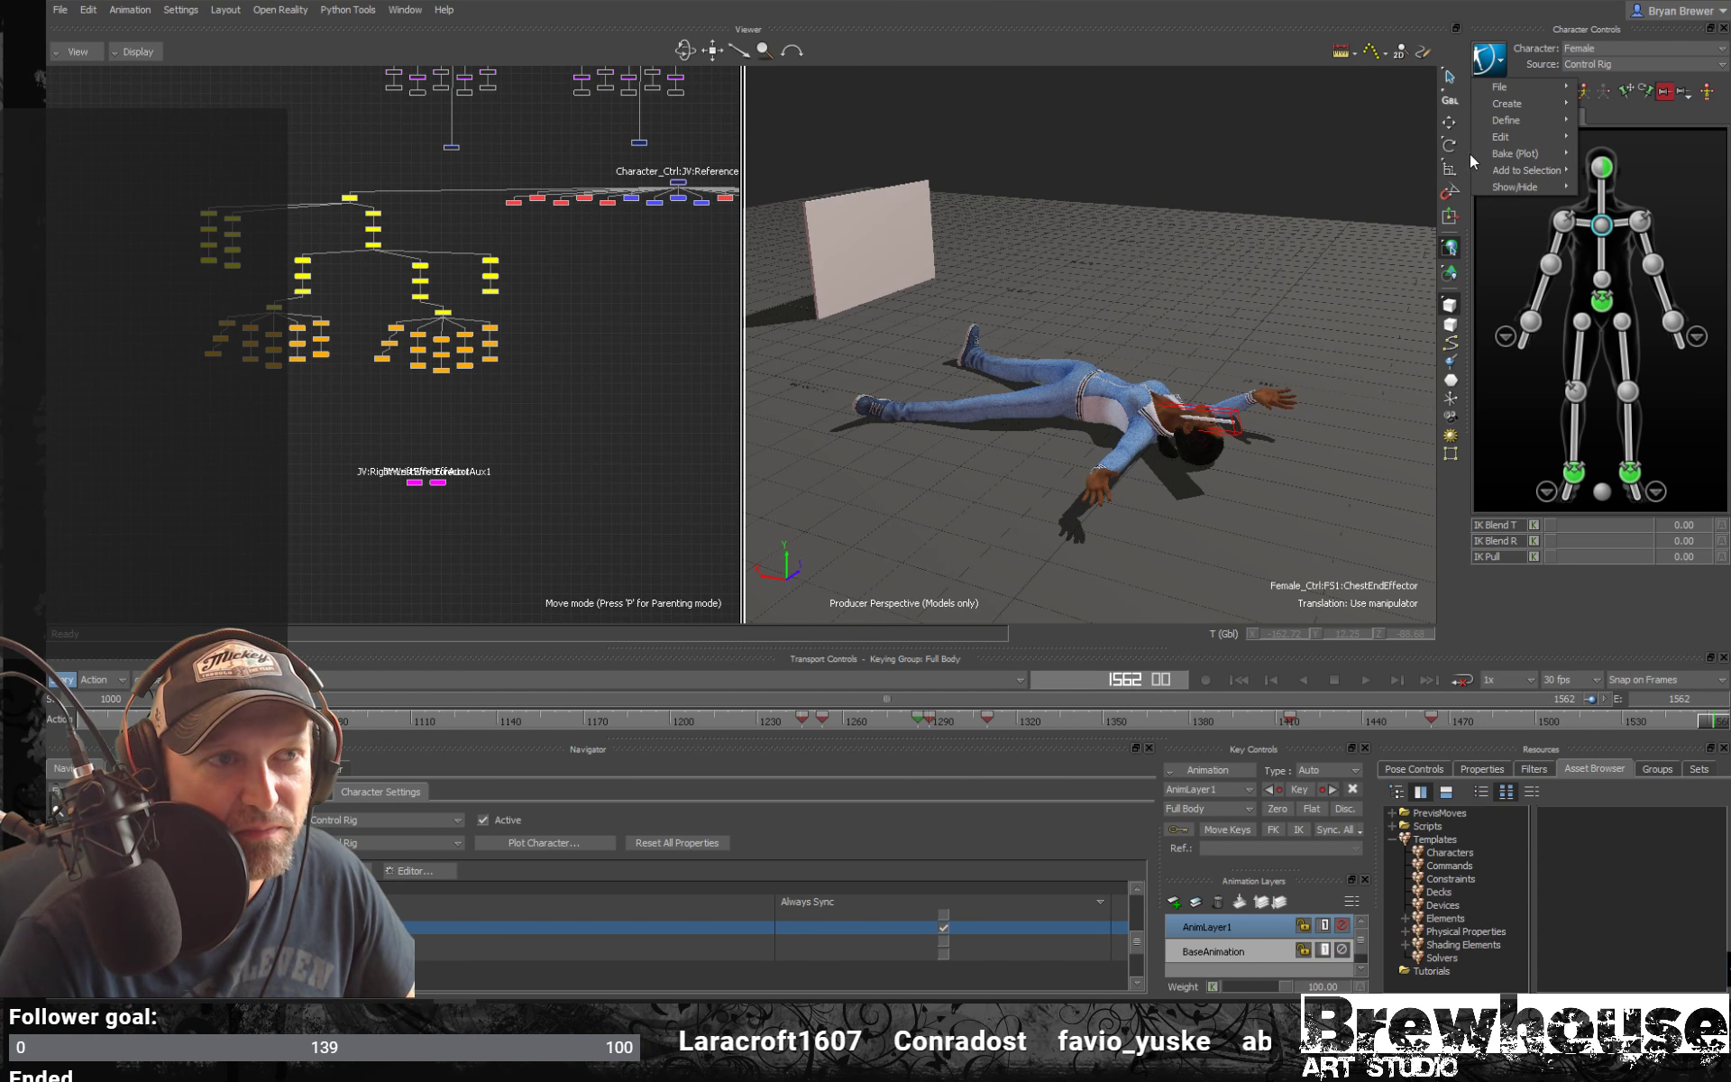
click(1609, 155)
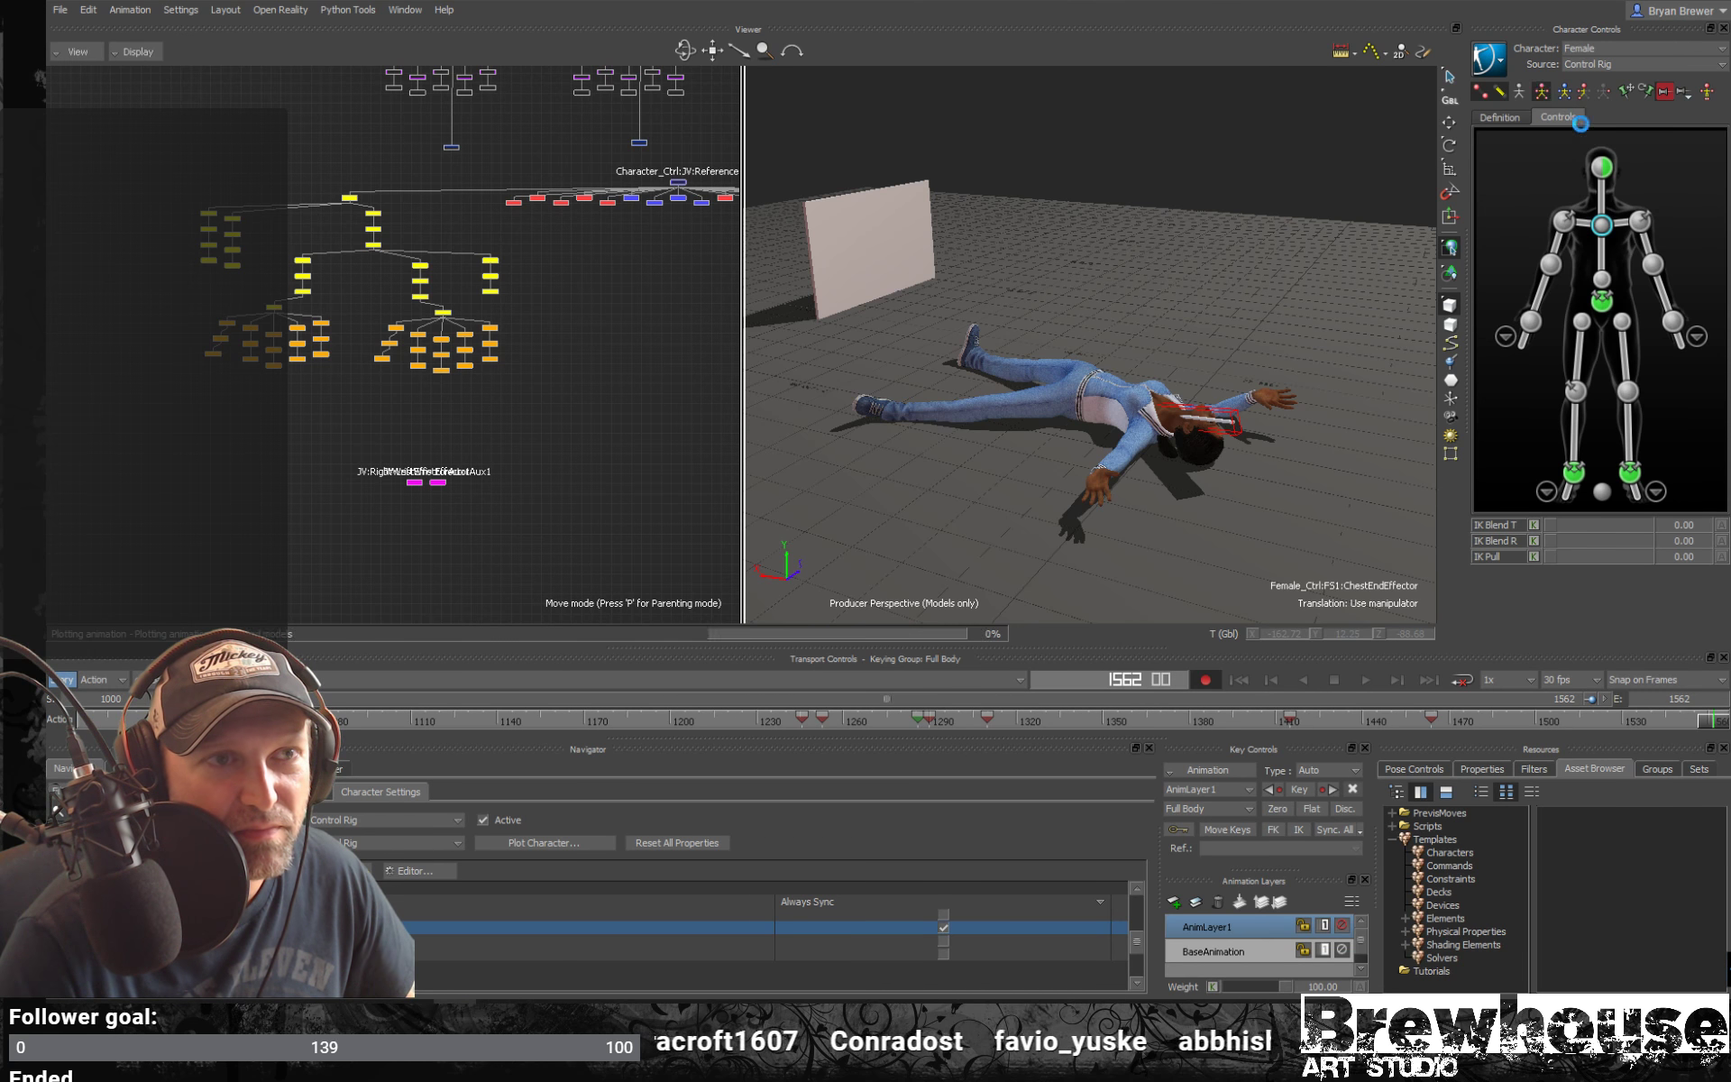
click(1500, 62)
mouse_move(1563, 144)
click(1676, 172)
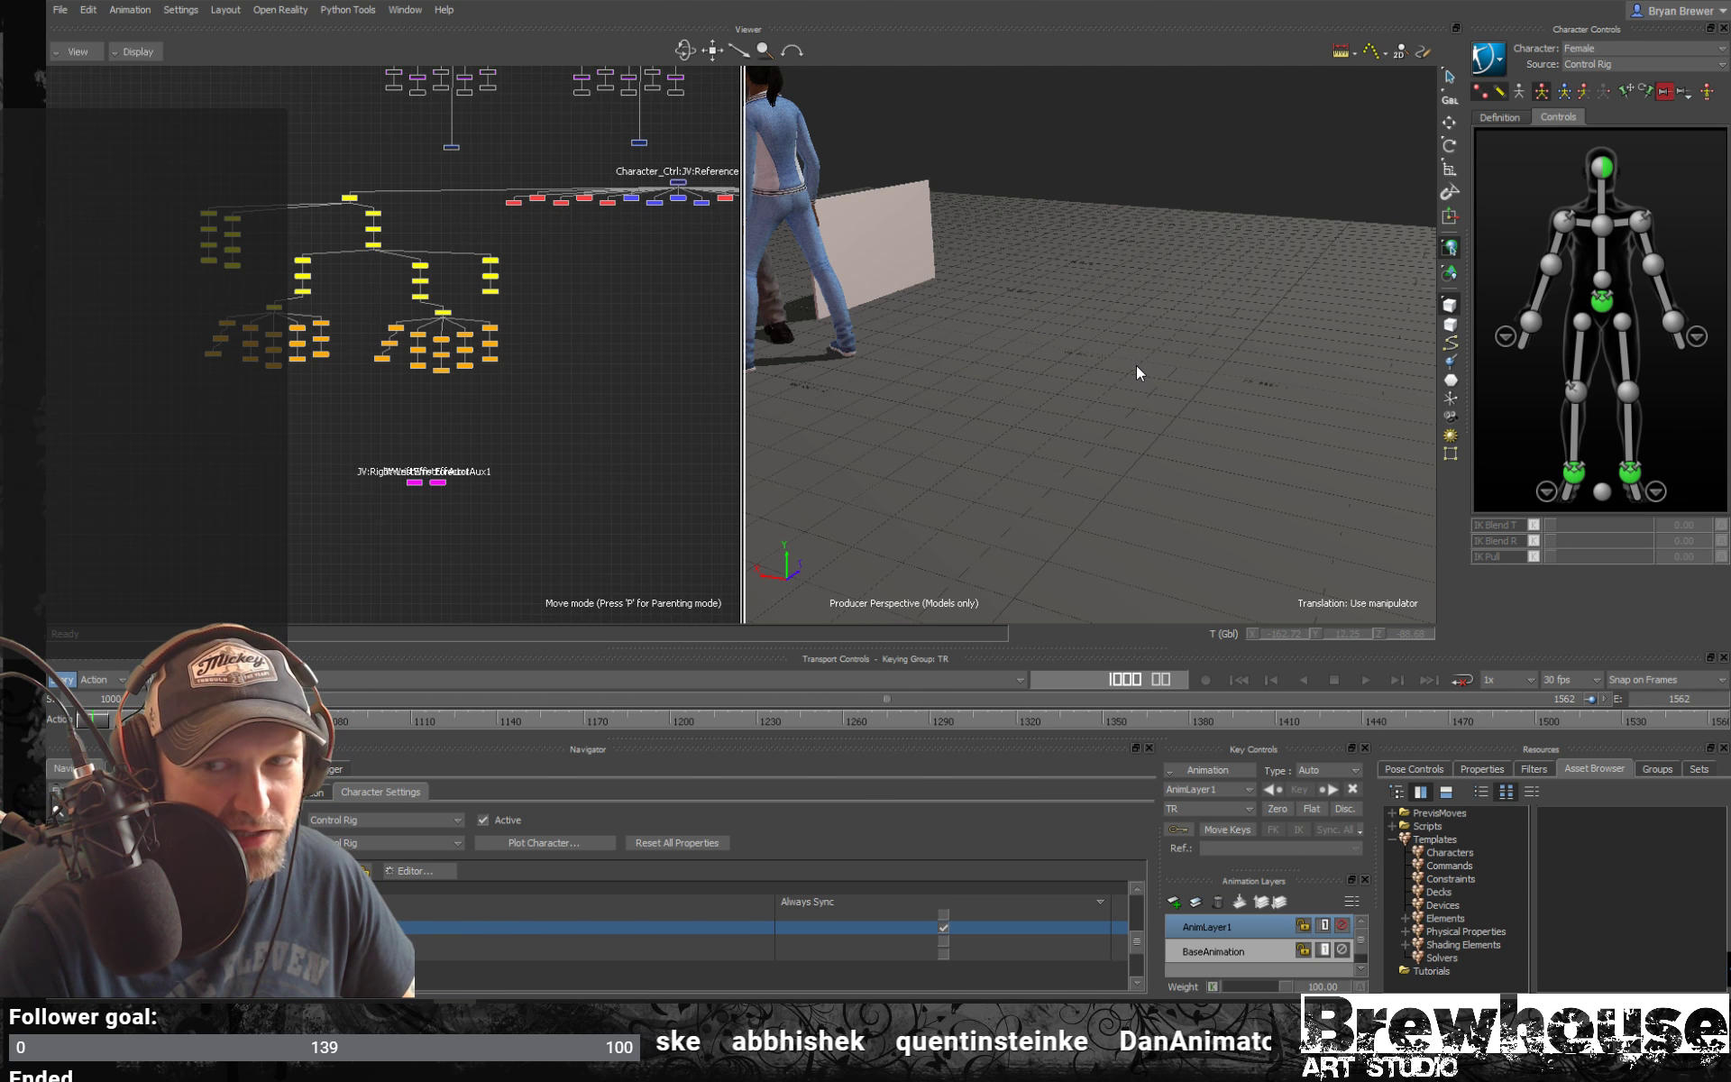
Play back the baked animation through the kick and fall, stopping at frame 1504
mouse_move(1381, 256)
mouse_down()
mouse_move(1054, 392)
mouse_move(1161, 413)
mouse_move(1070, 409)
mouse_move(1150, 406)
mouse_move(1128, 417)
mouse_move(1133, 387)
mouse_move(1107, 404)
mouse_move(1150, 370)
mouse_move(1156, 386)
mouse_move(1157, 353)
mouse_move(1068, 348)
mouse_move(1199, 354)
mouse_up()
key(space)
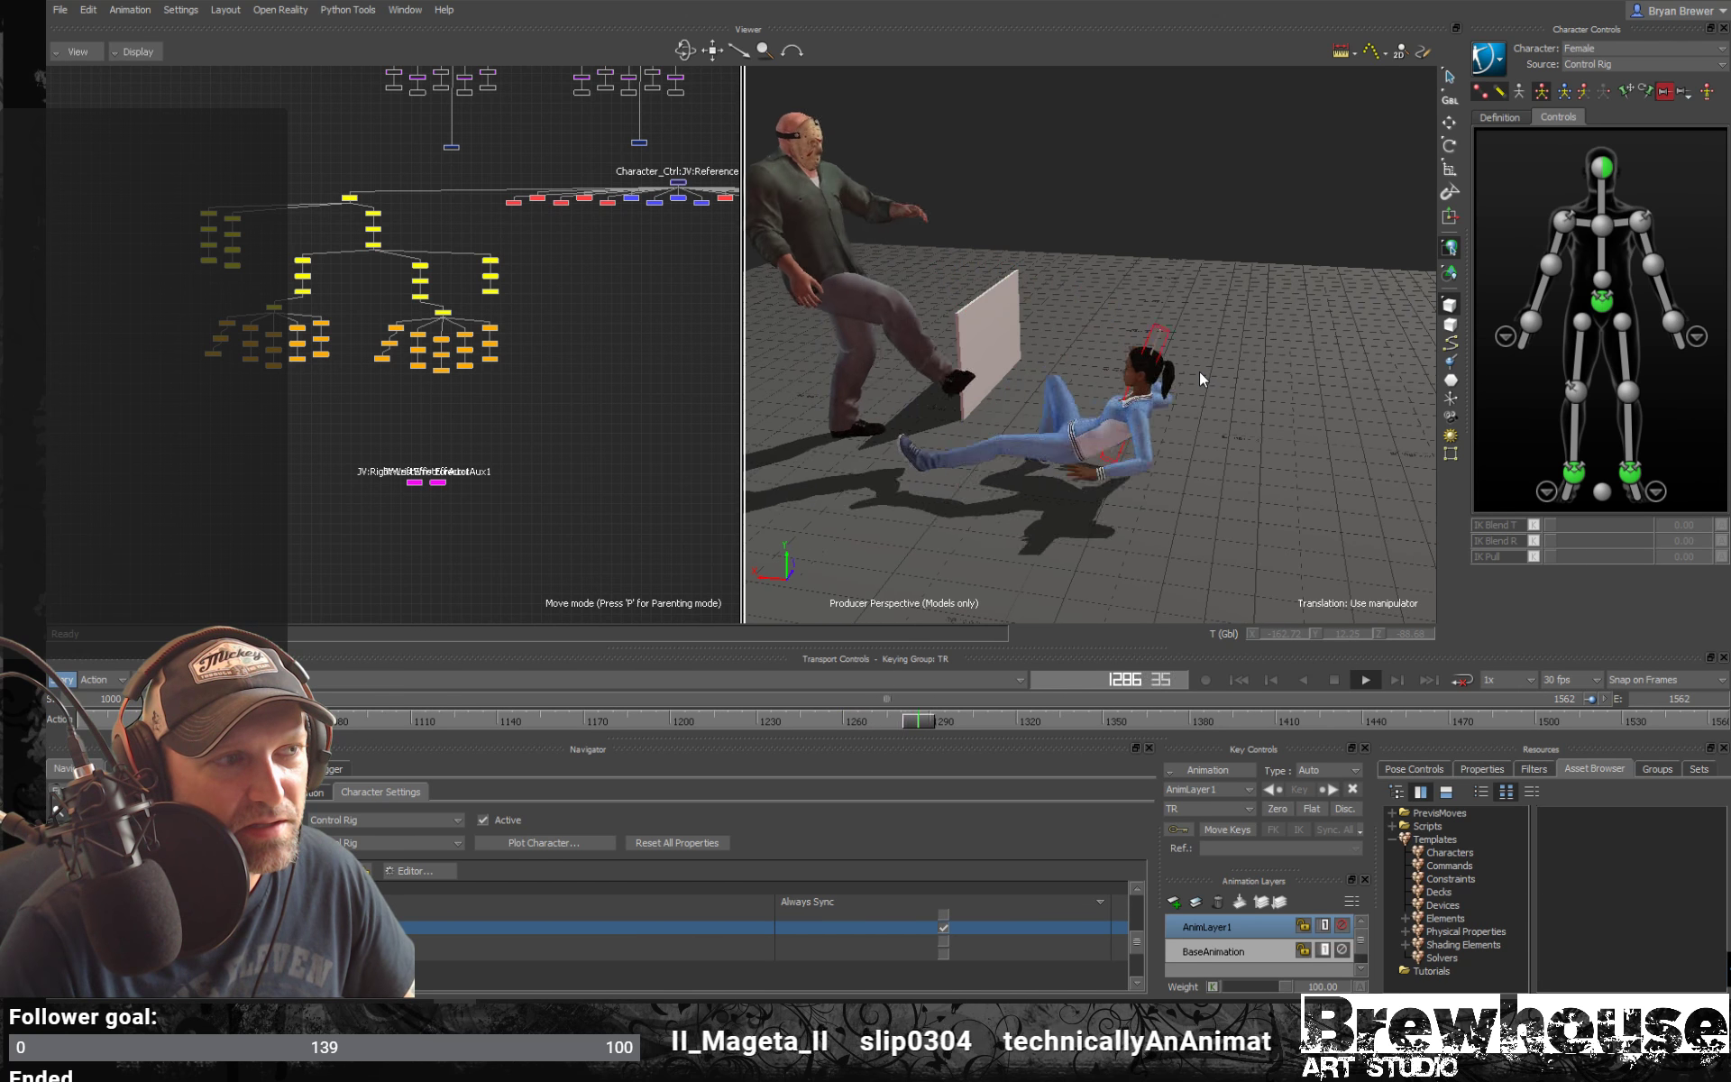
drag(1191, 366, 1605, 401)
key(space)
Set IK Blend T and IK Blend R to 0 on the Female's right and left ankle effectors
click(1582, 325)
click(1546, 491)
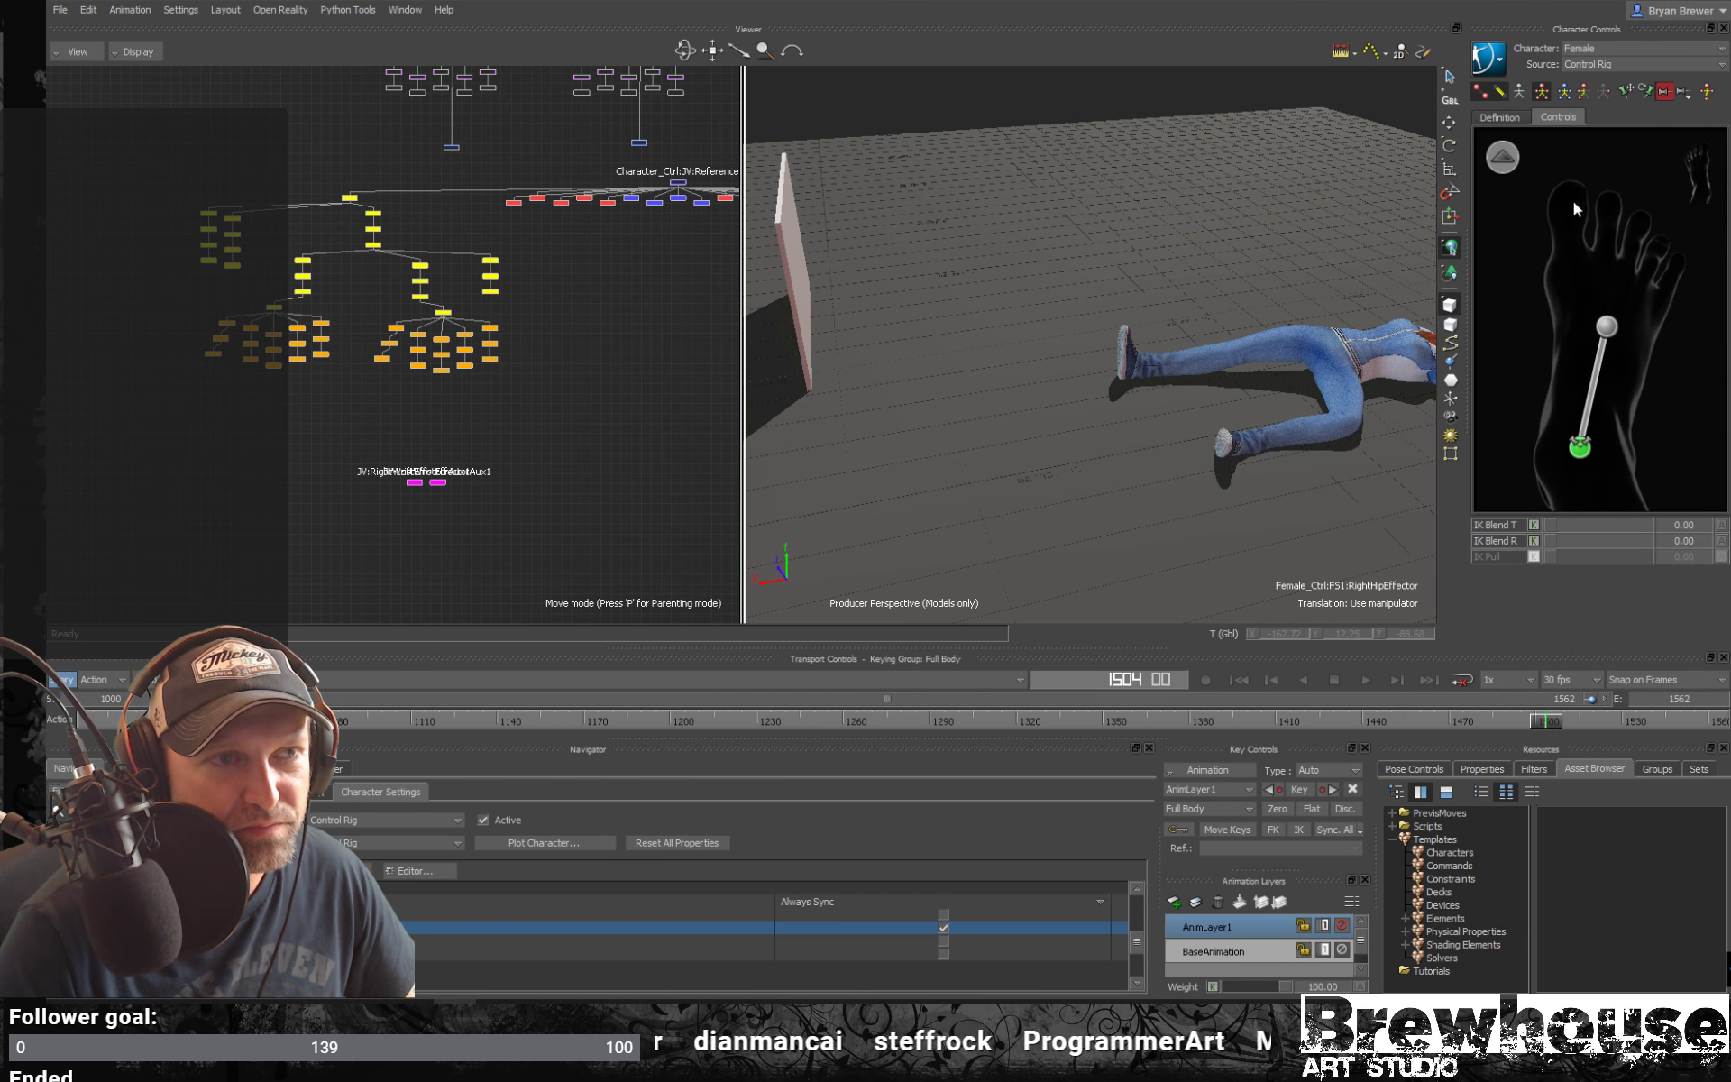
click(1502, 159)
click(1573, 472)
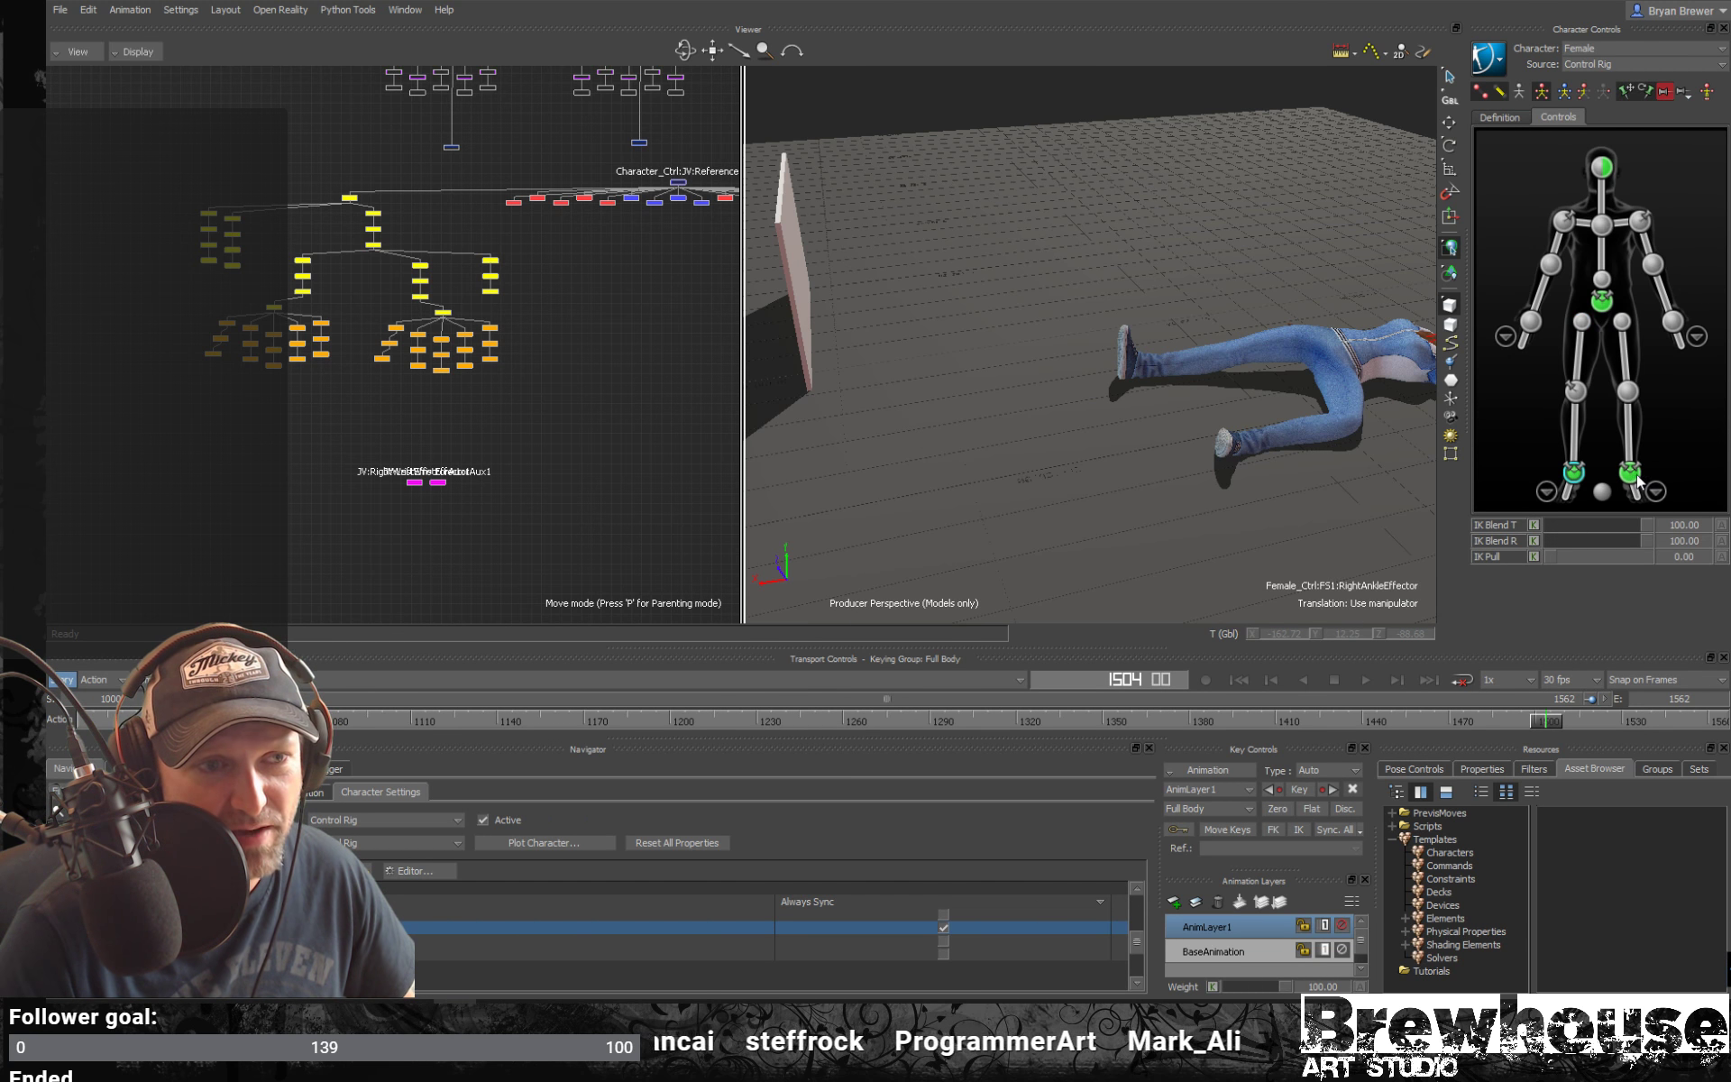
drag(1618, 544, 1546, 545)
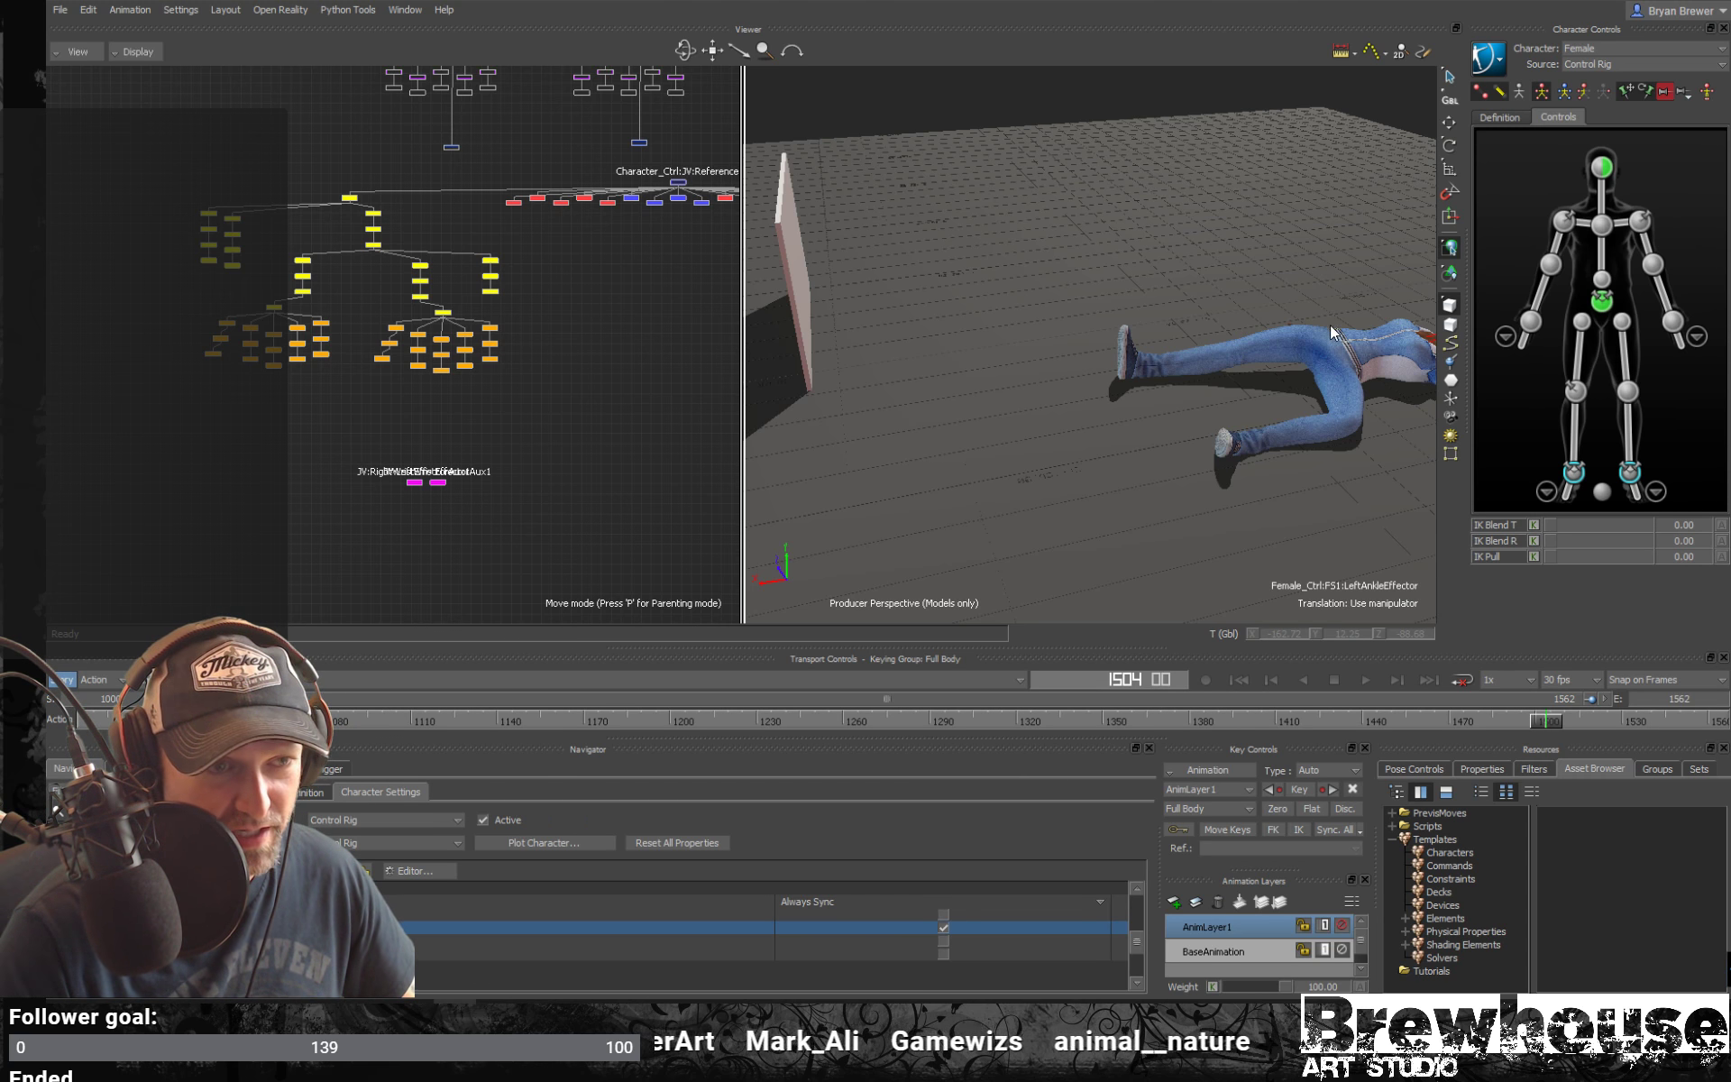
Select the Female's left hip effector and examine her spread legs from above at frame 1298
scroll(1193, 316, down, 5)
click(1621, 321)
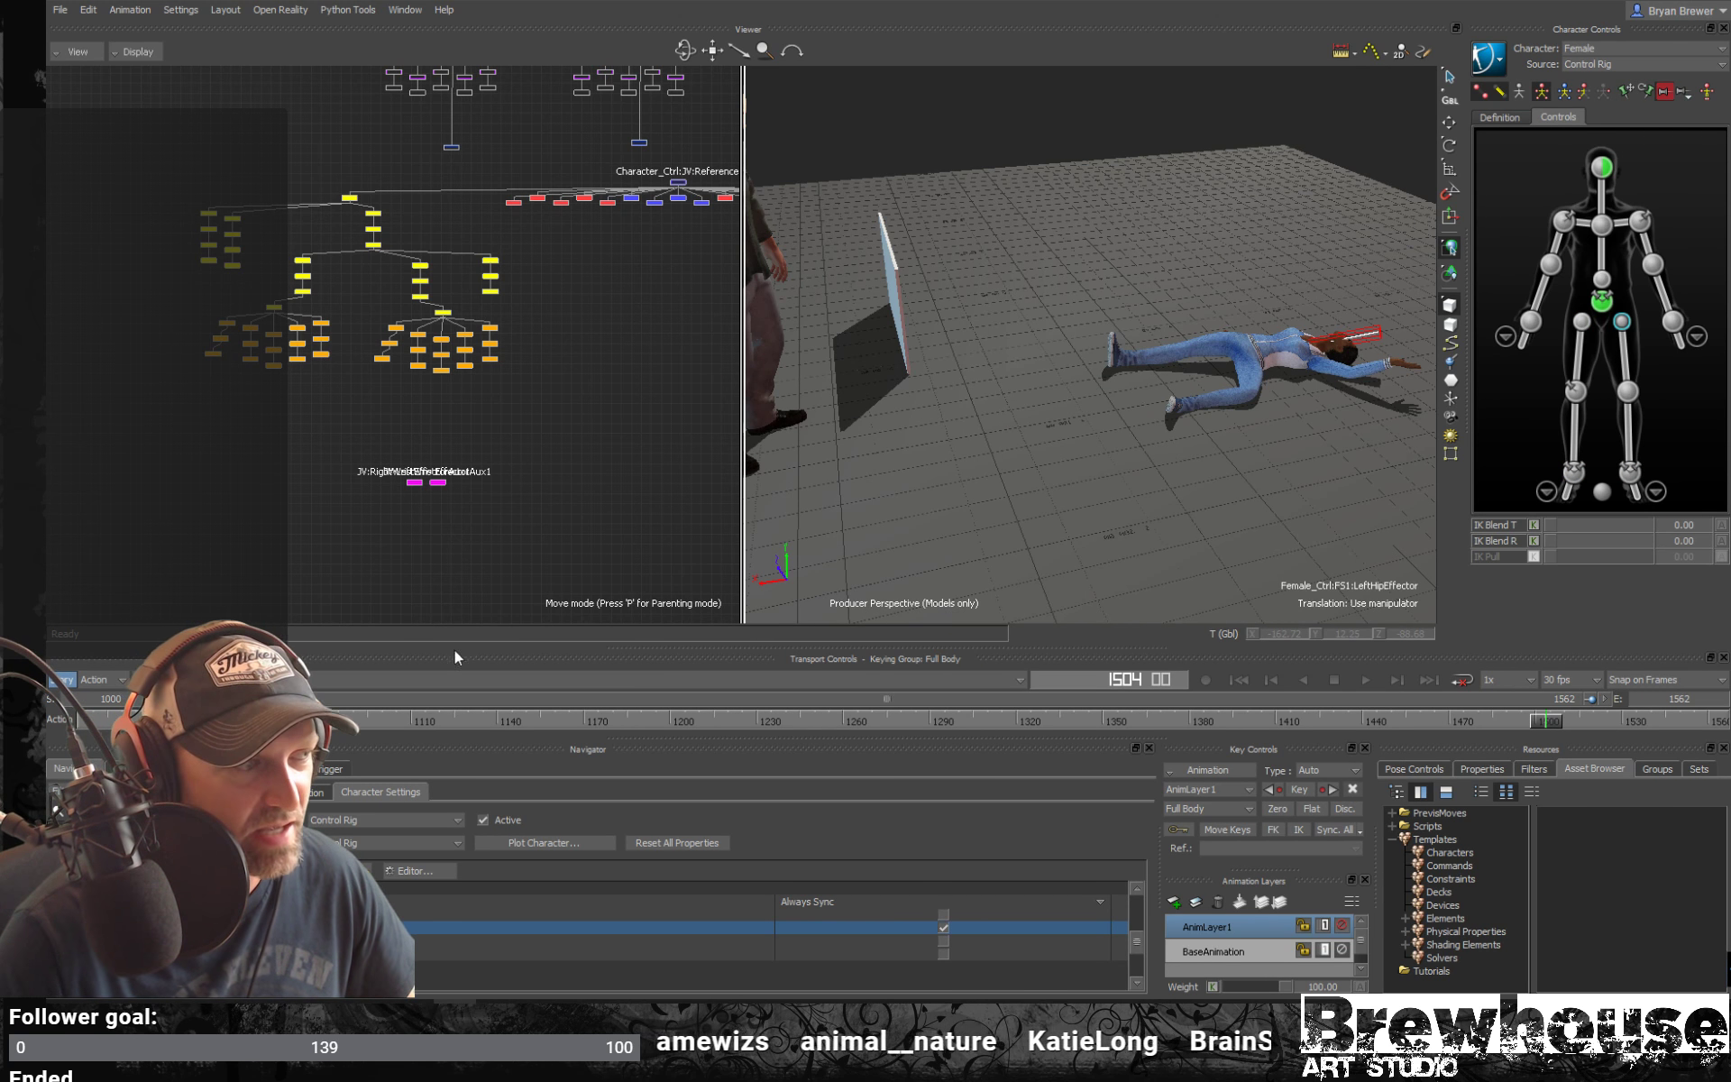
drag(573, 721, 950, 750)
ctrl+shift+drag(1036, 559, 995, 527)
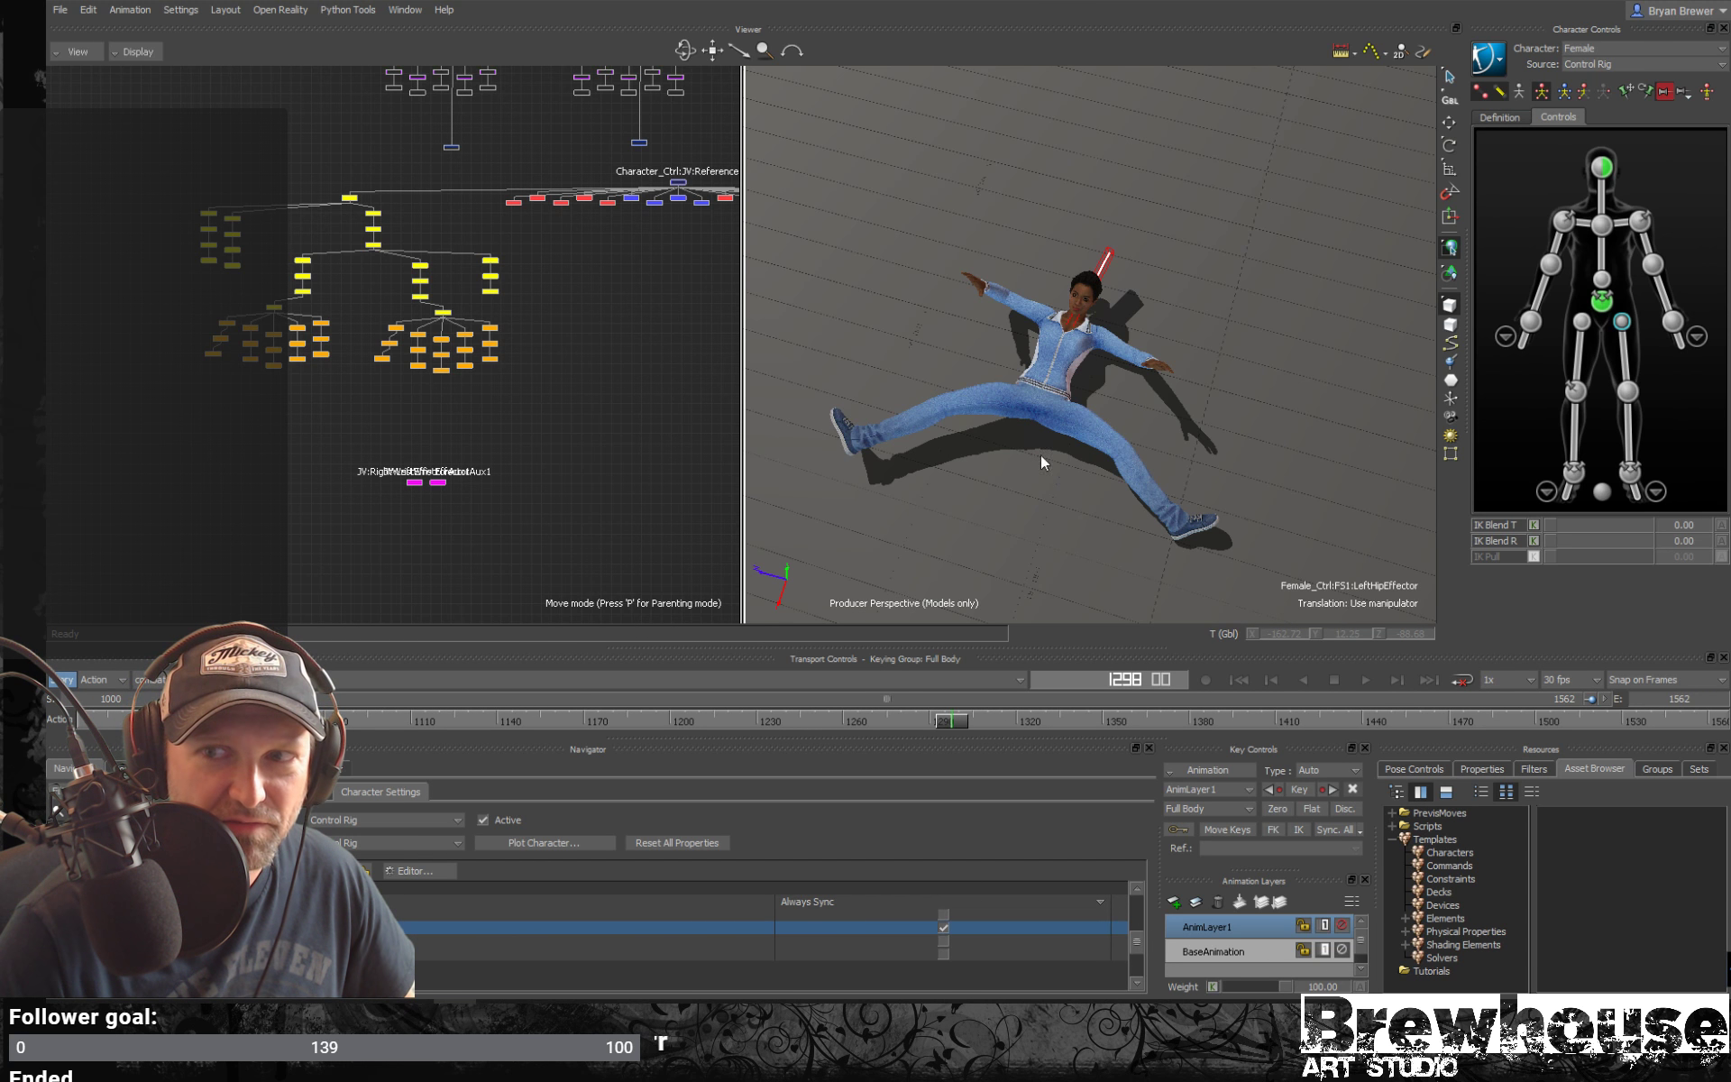
Switch the Female's keying group to body parts and key her left hip effector at frames 1287 and 1315
shift+drag(977, 519, 998, 480)
ctrl+shift+drag(1141, 504, 1262, 483)
key(r)
ctrl+shift+drag(1121, 478, 1148, 491)
drag(951, 723, 894, 723)
ctrl+shift+drag(1123, 543, 1053, 591)
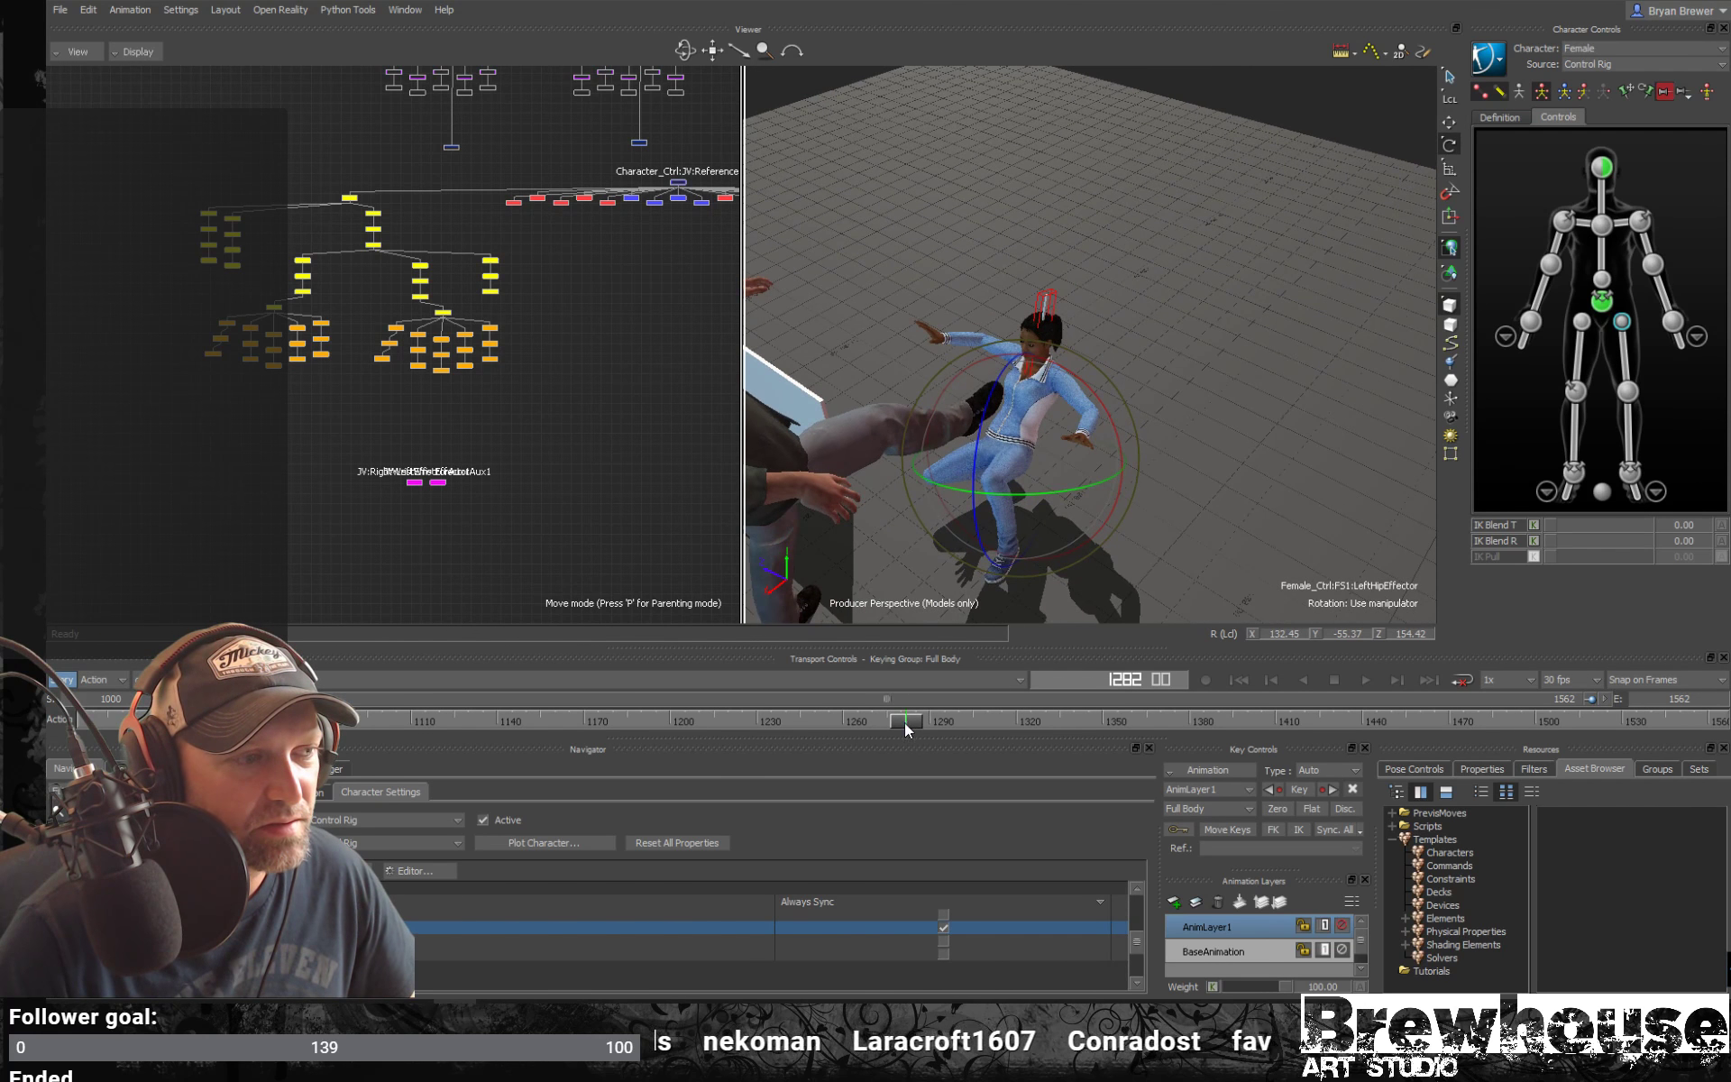
drag(905, 722, 932, 726)
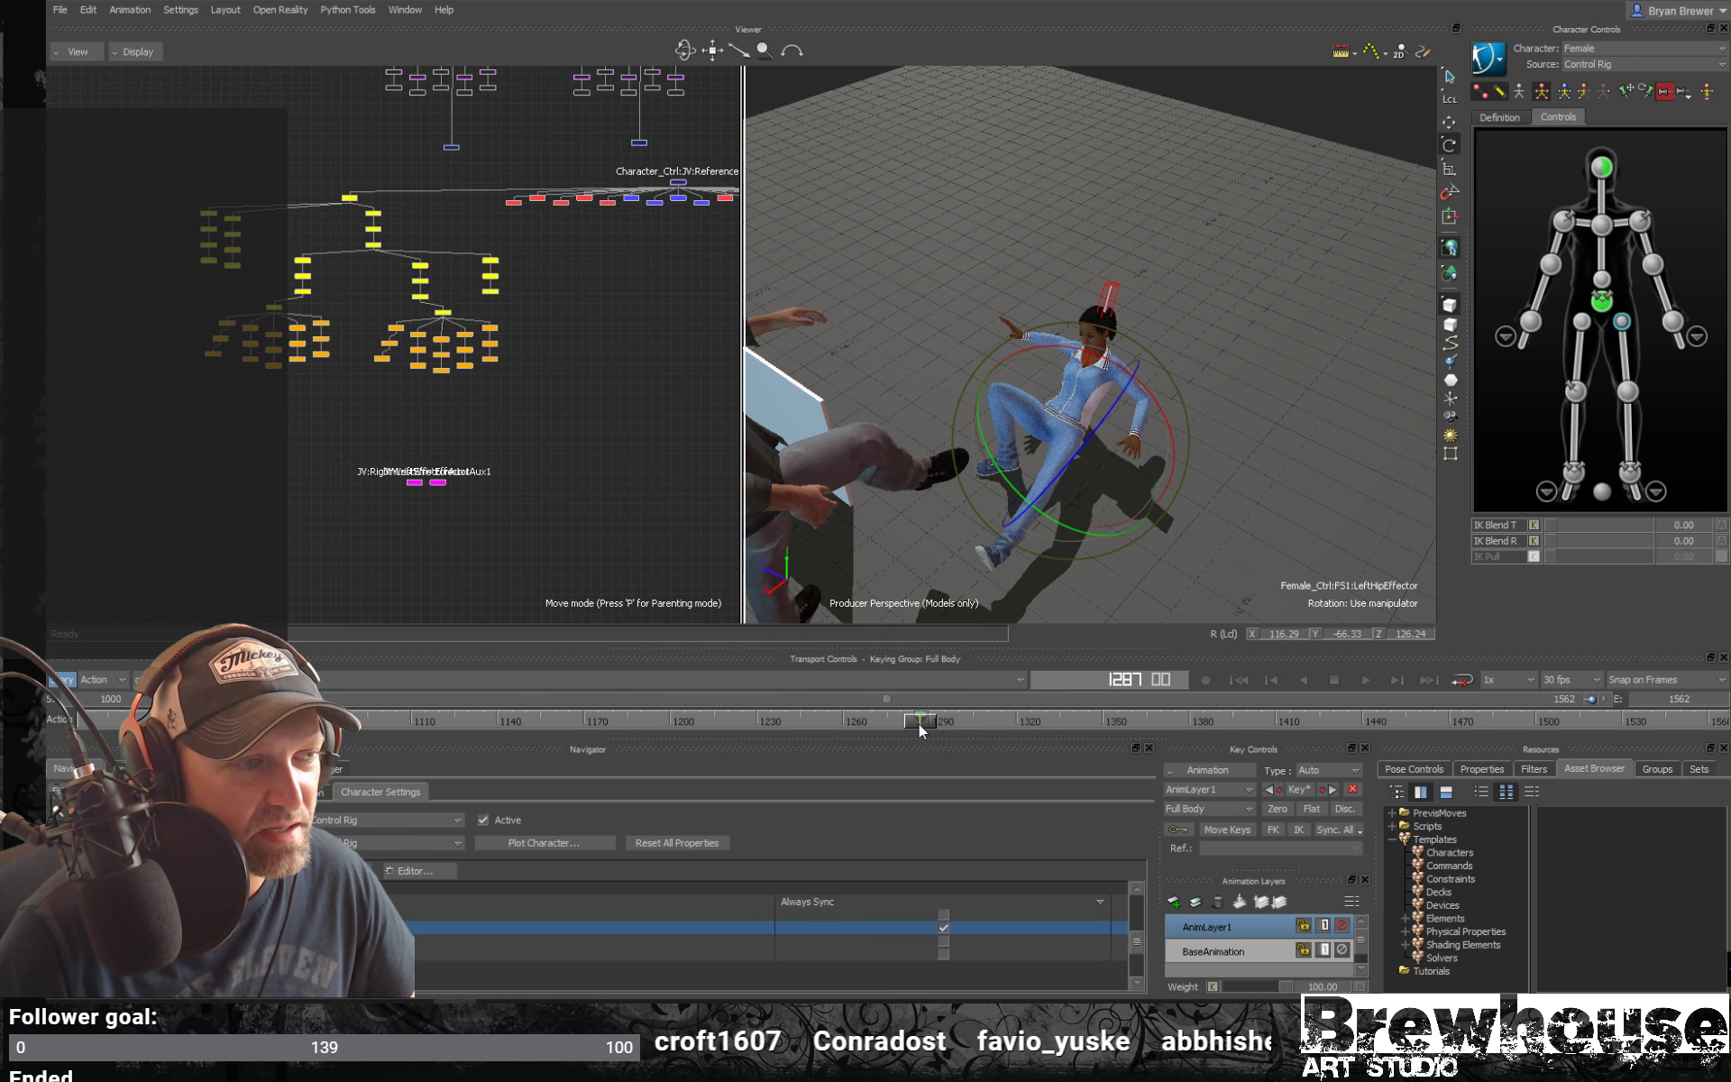
click(1581, 90)
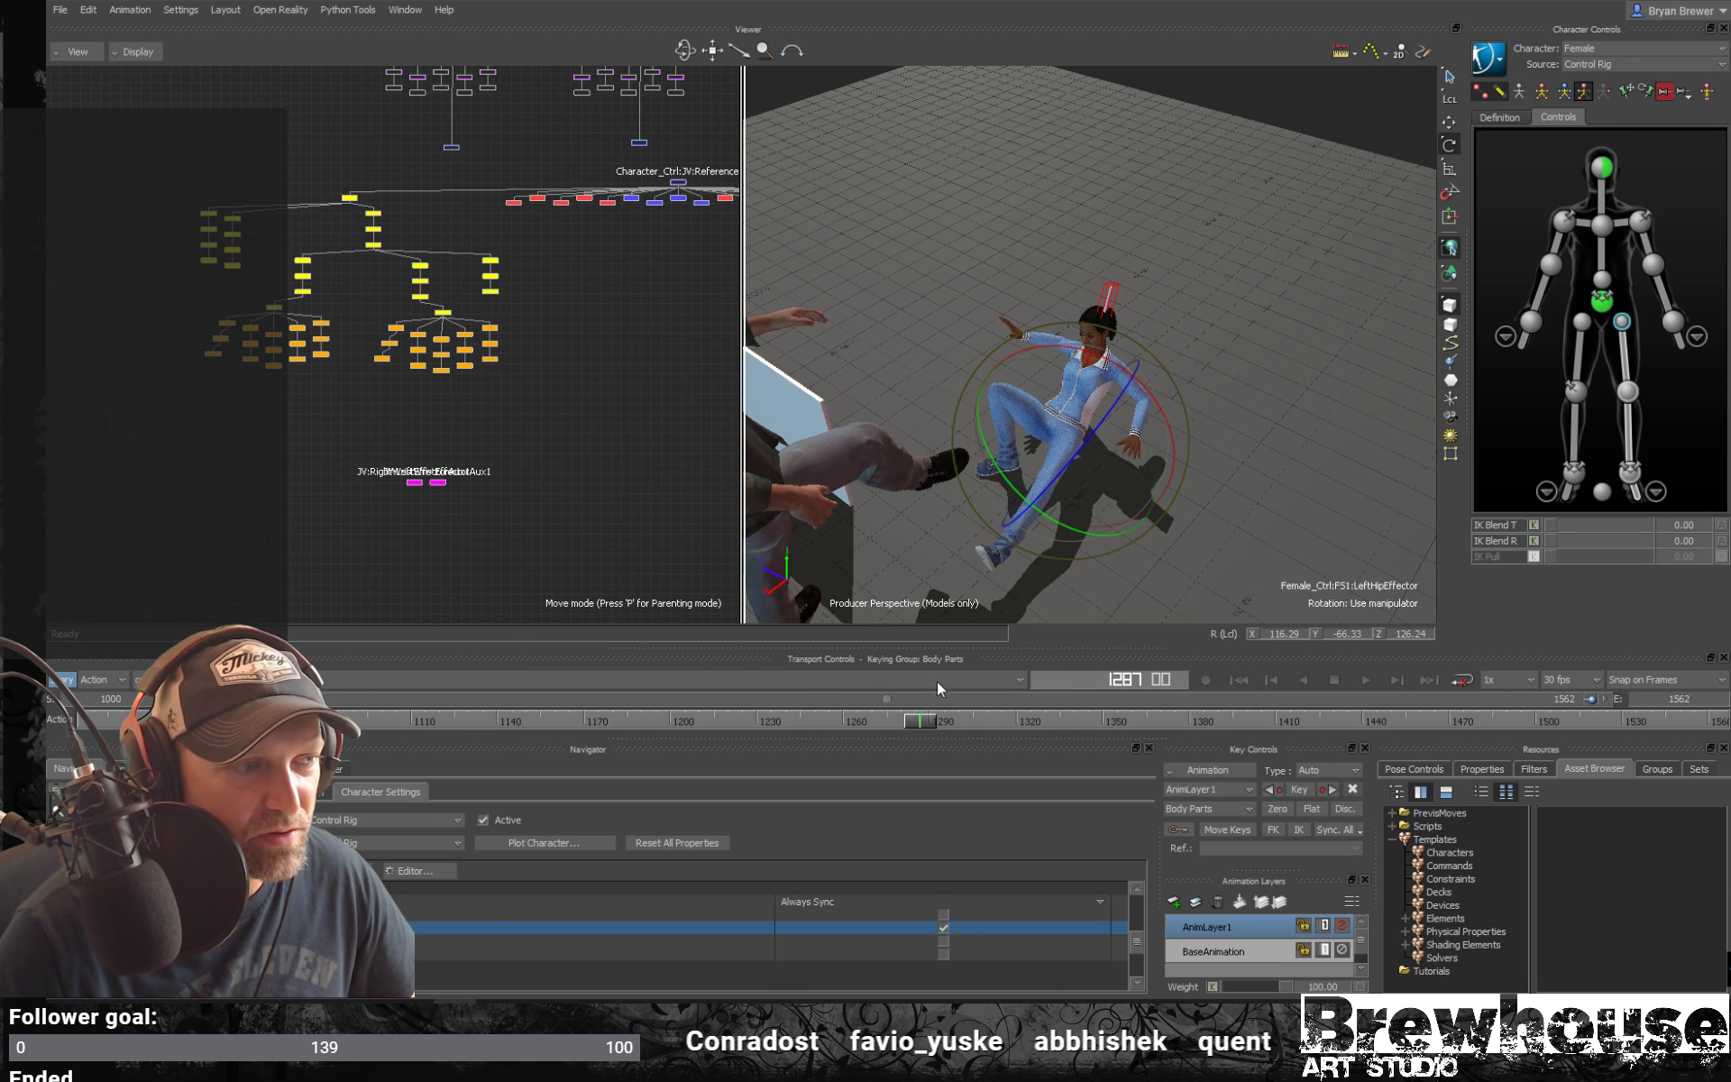
key(k)
mouse_move(917, 722)
mouse_down()
mouse_move(1007, 730)
mouse_move(922, 727)
mouse_move(960, 732)
mouse_up()
key(k)
key(k)
Try rotating the Female's left hip effector at frame 1300 to bring the left leg inward
ctrl+shift+drag(1307, 569, 1221, 481)
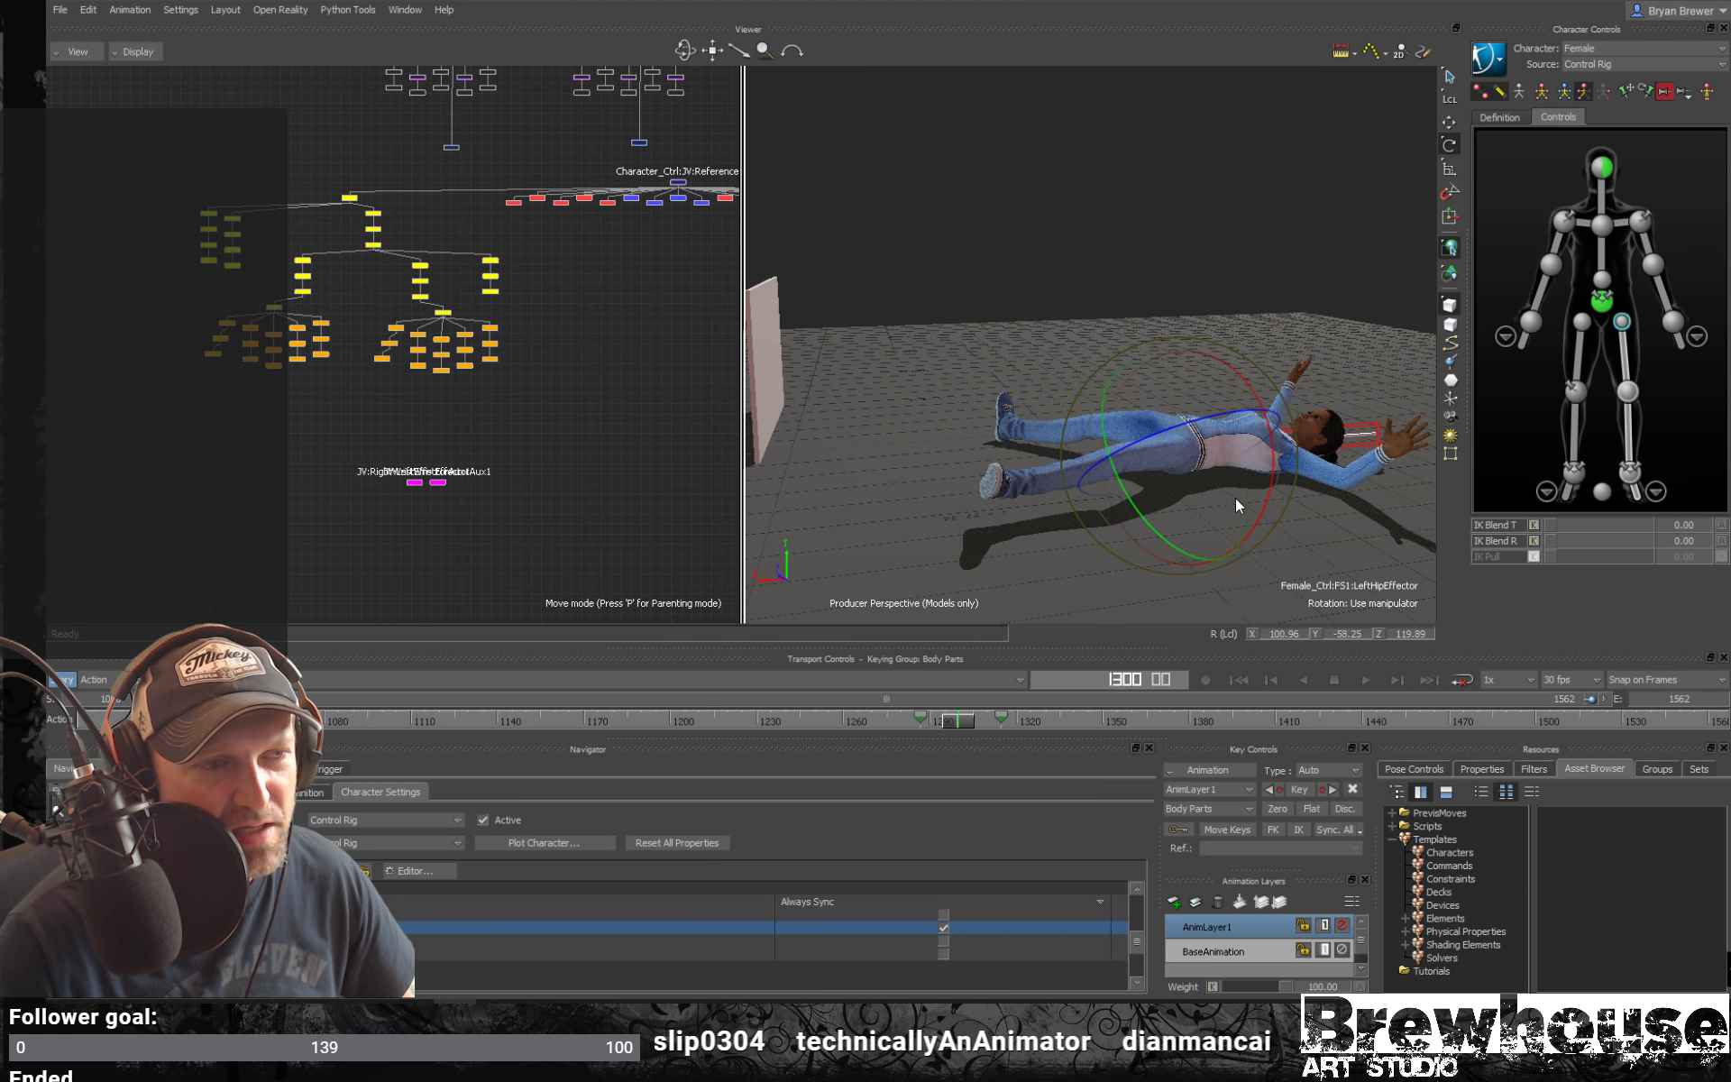
ctrl+shift+drag(1226, 474, 1172, 505)
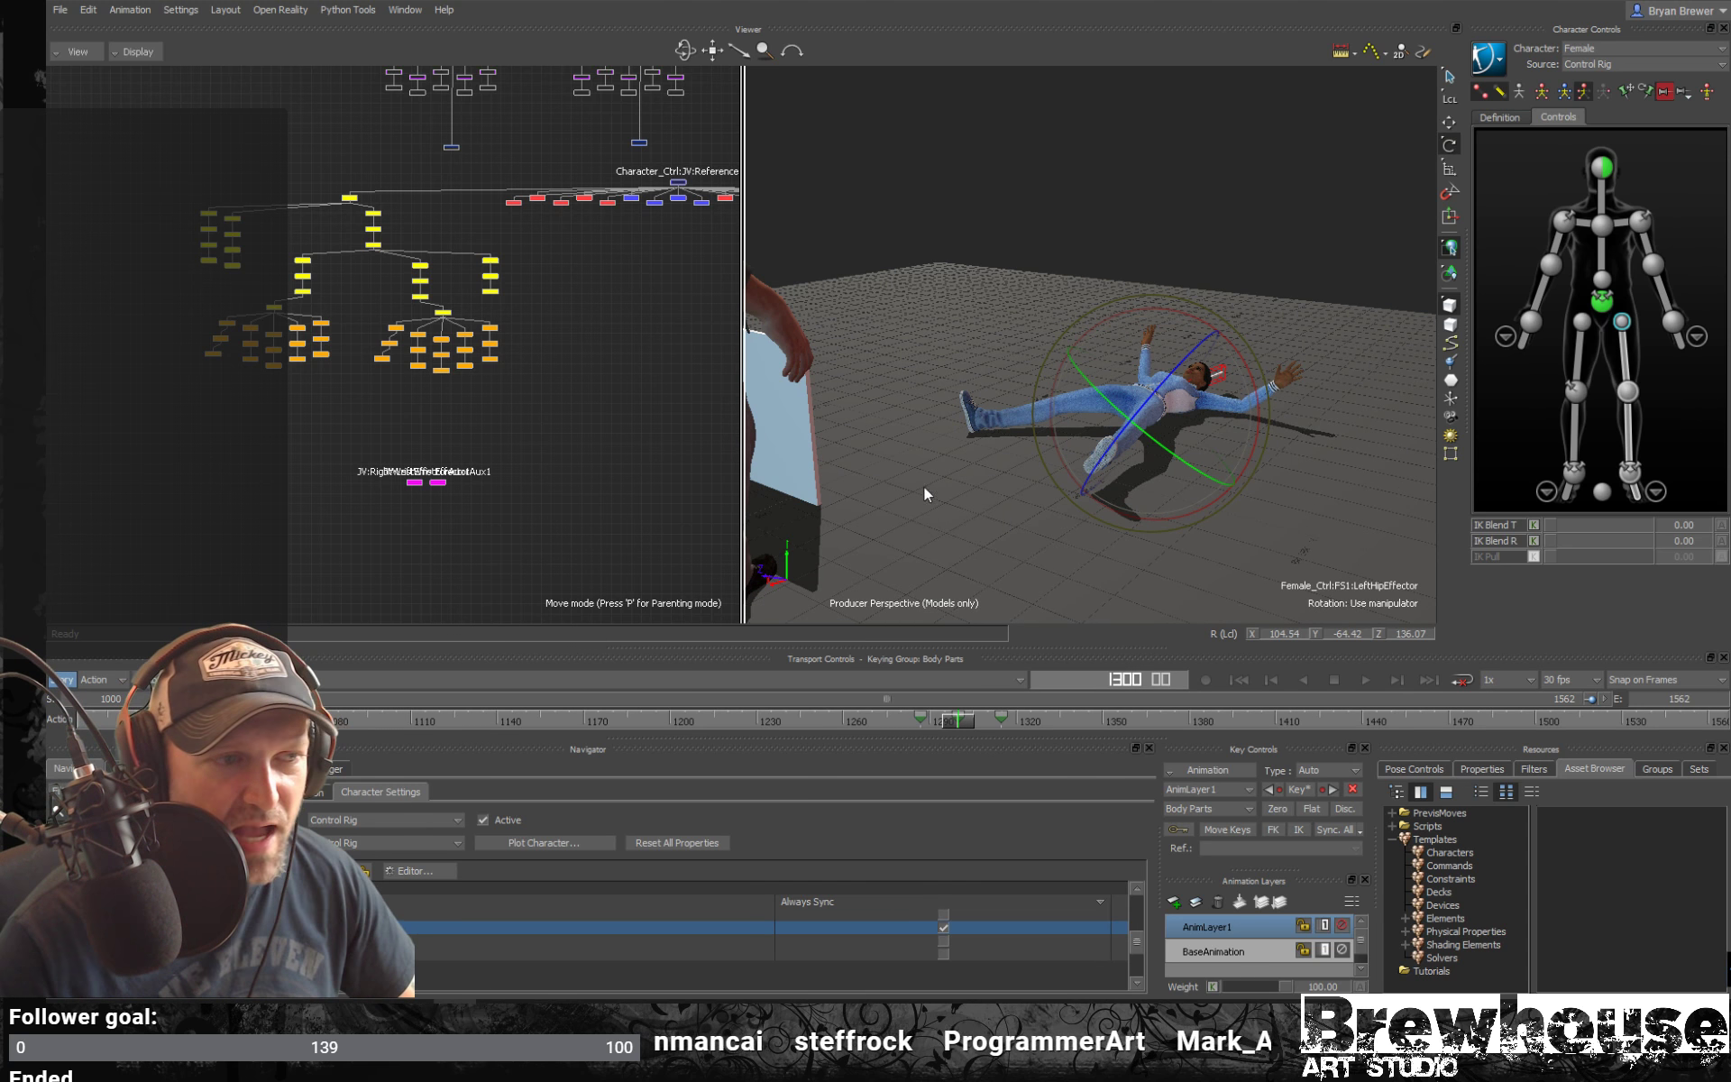
ctrl+shift+drag(1132, 522, 1167, 570)
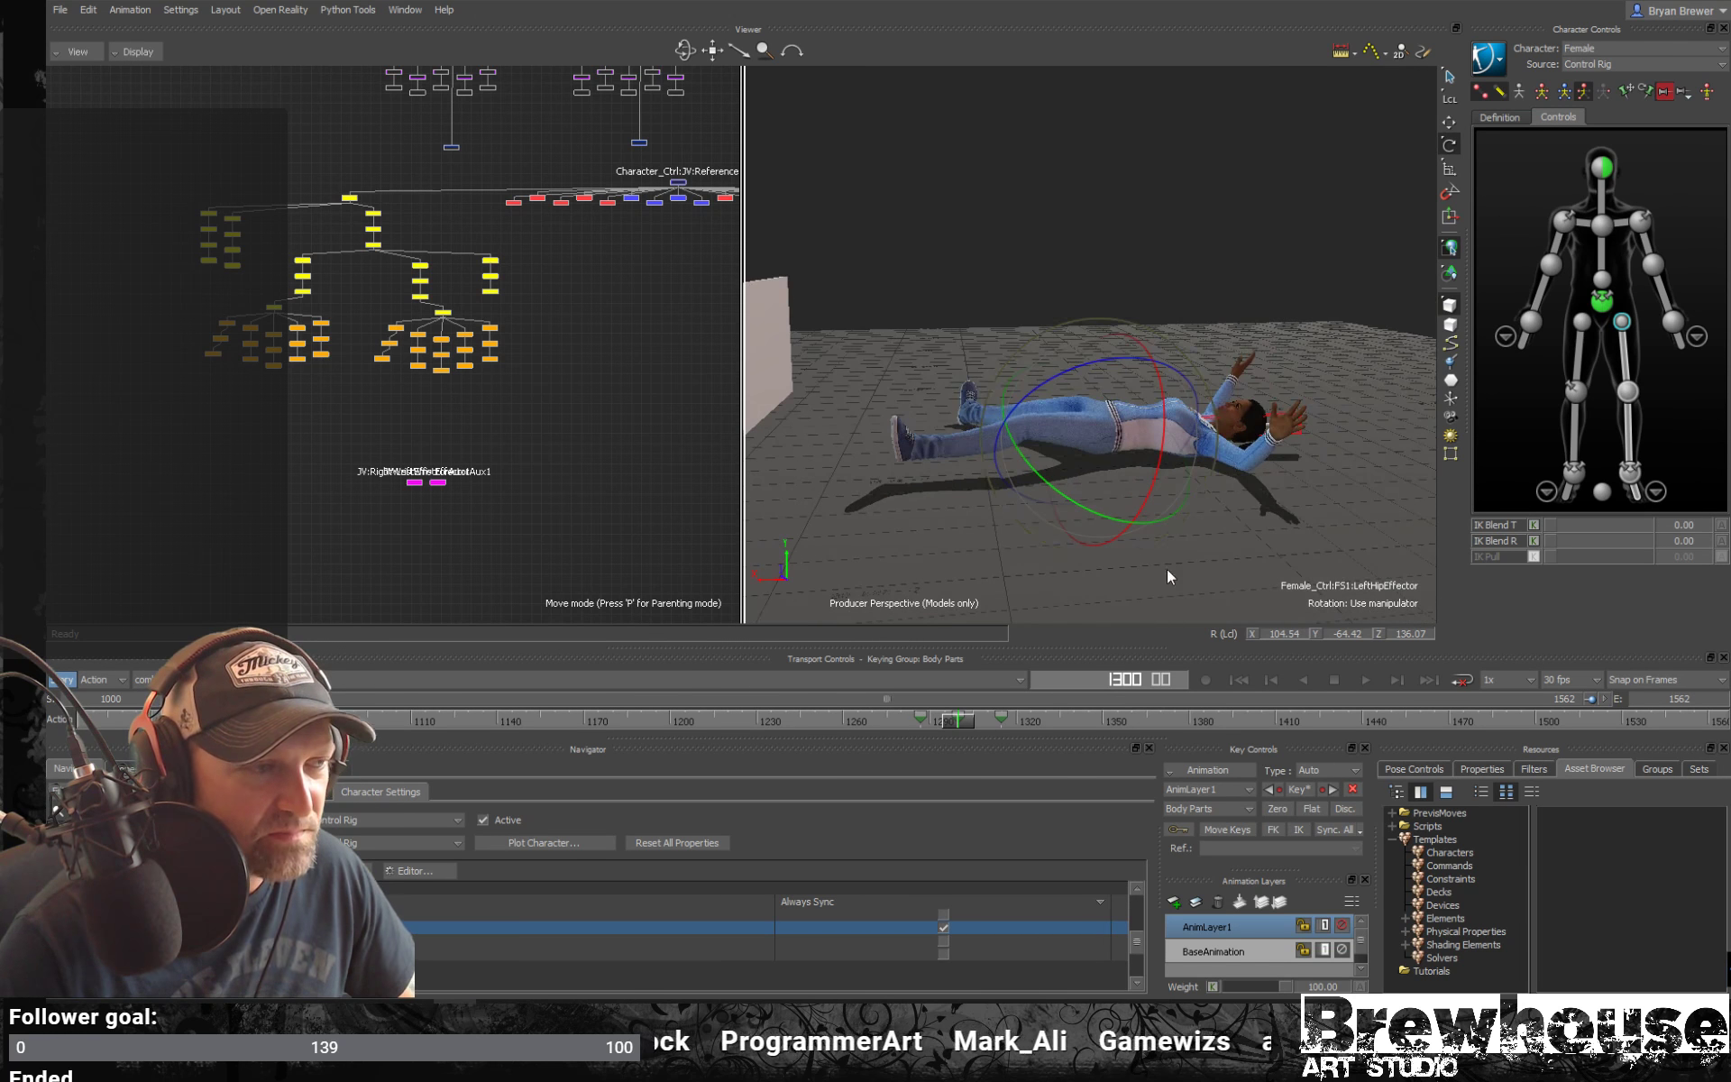
click(952, 718)
drag(952, 717, 939, 721)
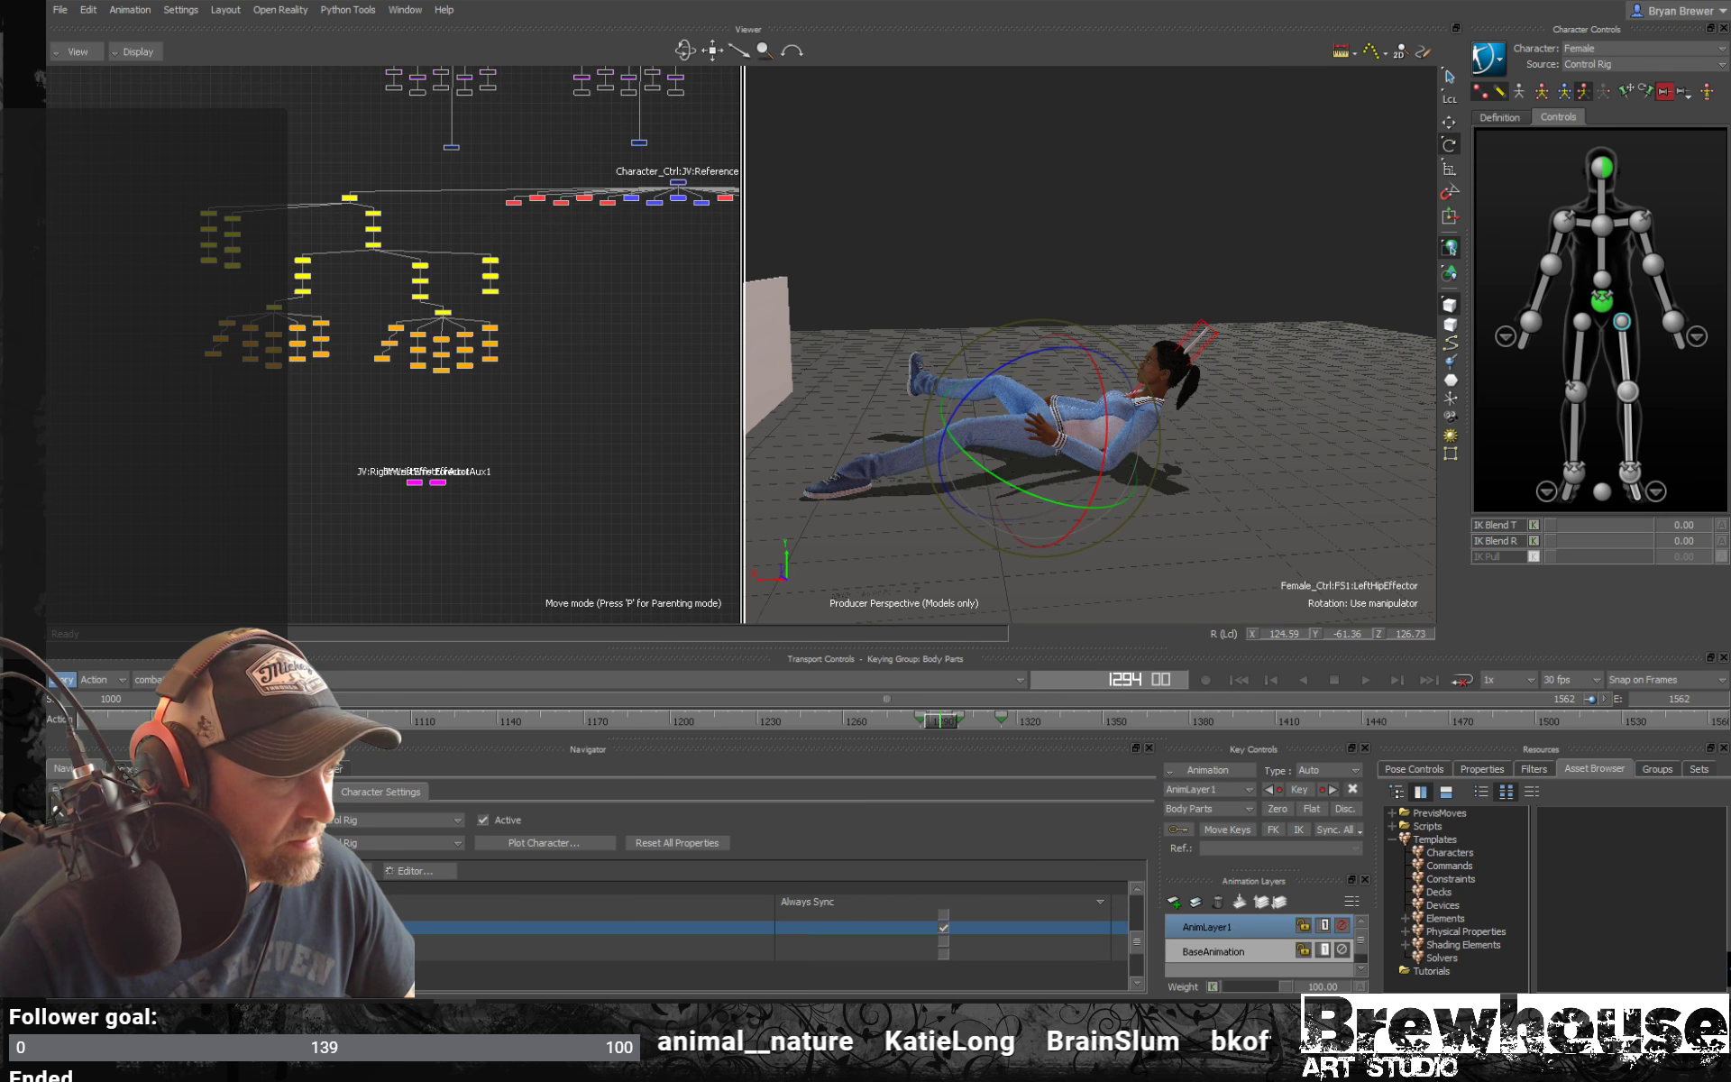
Turn off the Female's enabled floor contact setting and readjust her left hip rotation around frame 1300
click(943, 927)
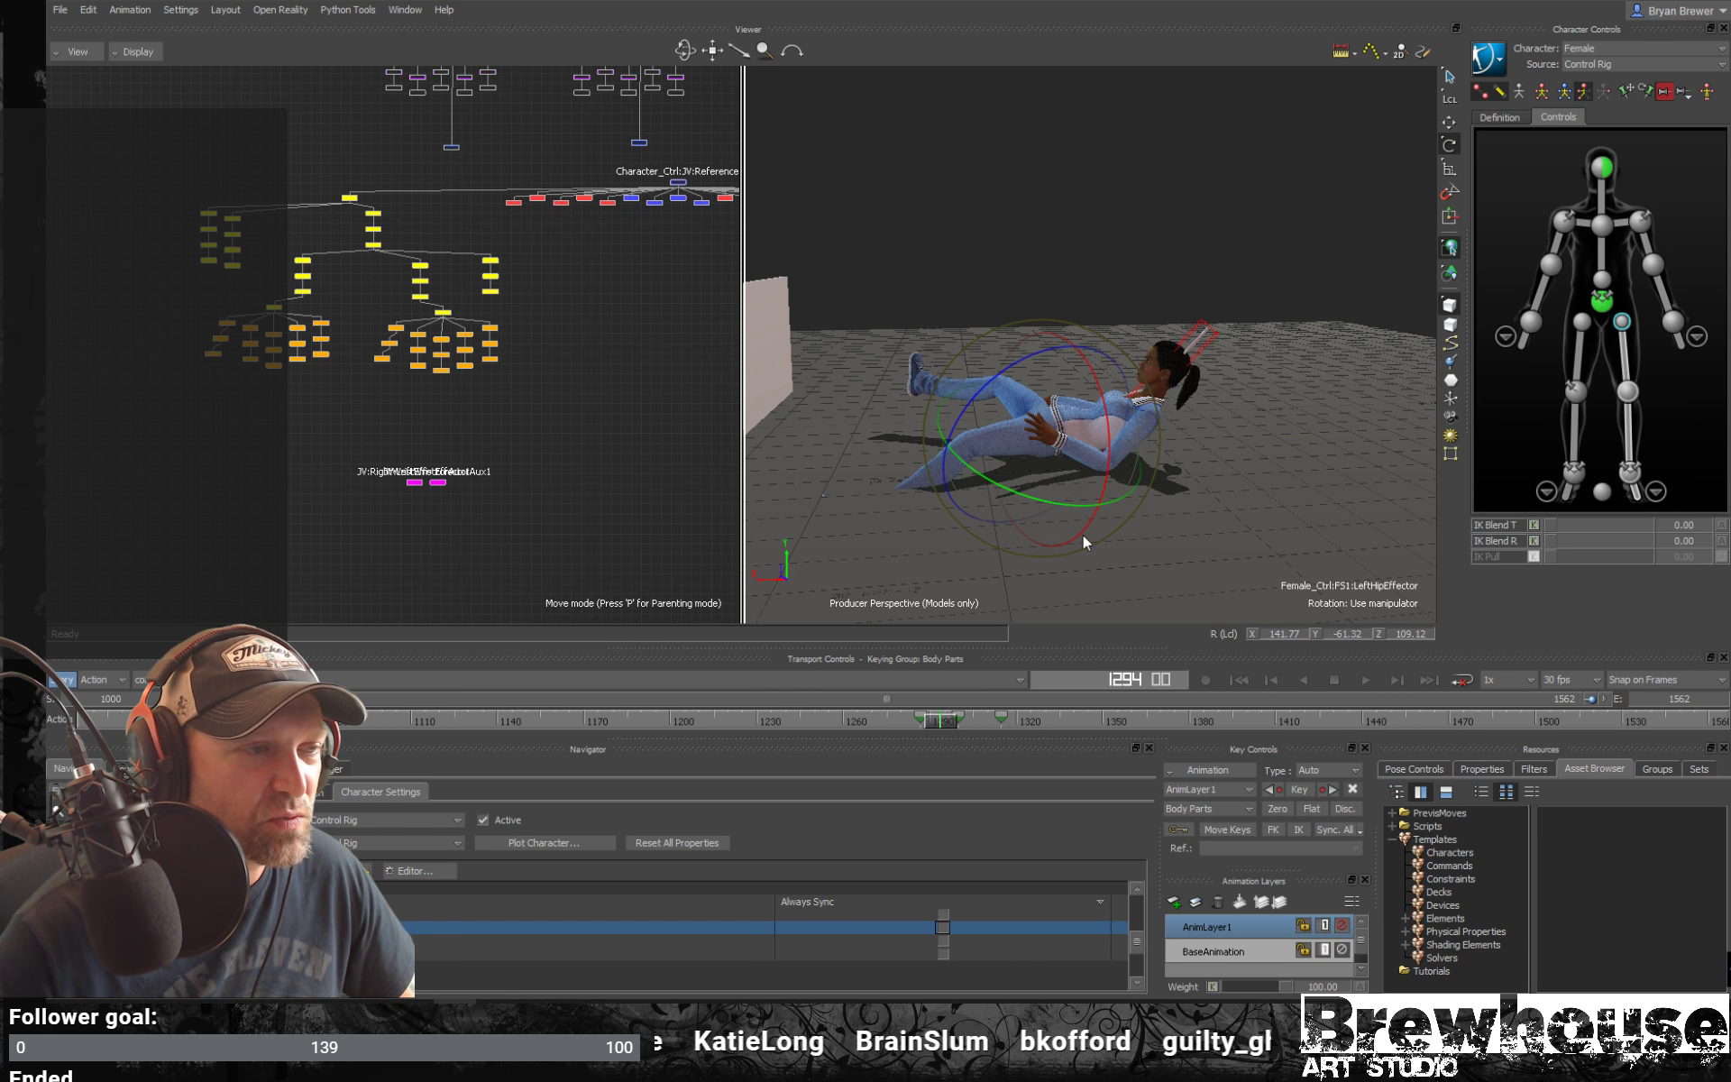
mouse_move(954, 720)
mouse_down()
mouse_move(925, 722)
mouse_move(959, 728)
mouse_up()
drag(1096, 369, 1096, 364)
mouse_move(945, 727)
mouse_down()
mouse_move(916, 725)
mouse_move(941, 732)
mouse_up()
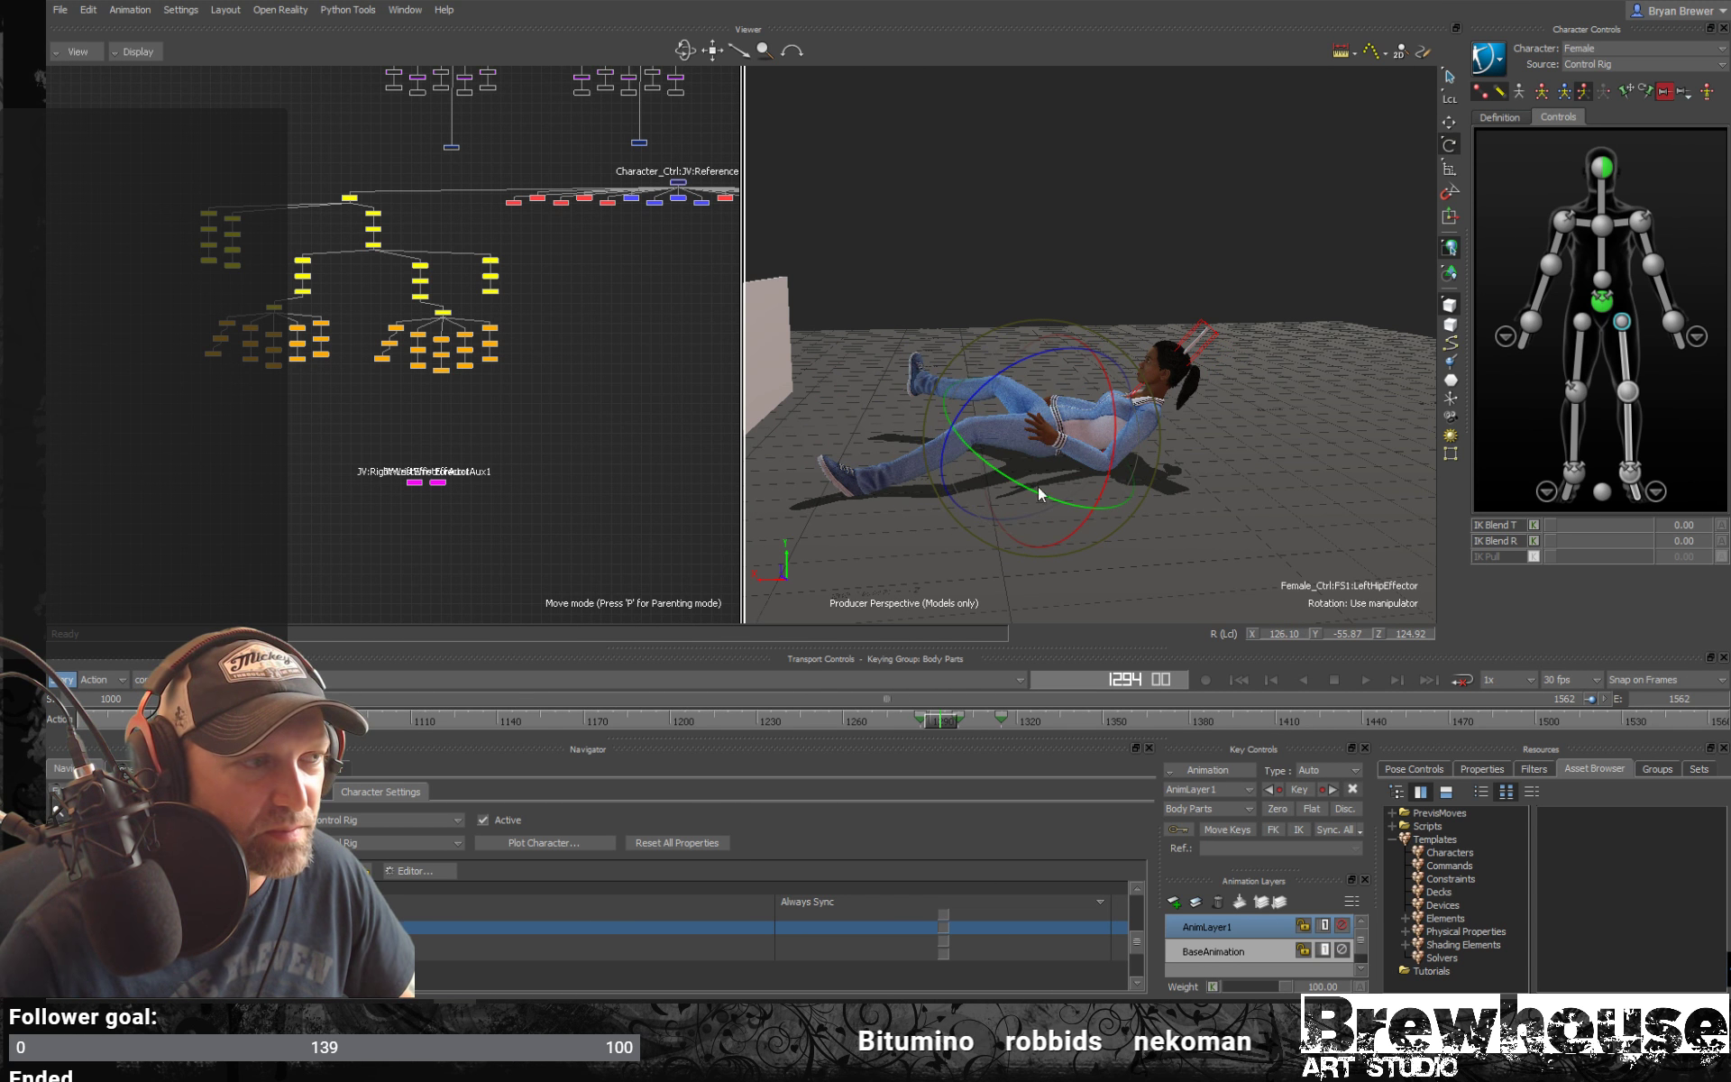
Try moving the Female's left ankle effector between frames 1304 and 1315 to place her raised left foot
drag(944, 722, 969, 722)
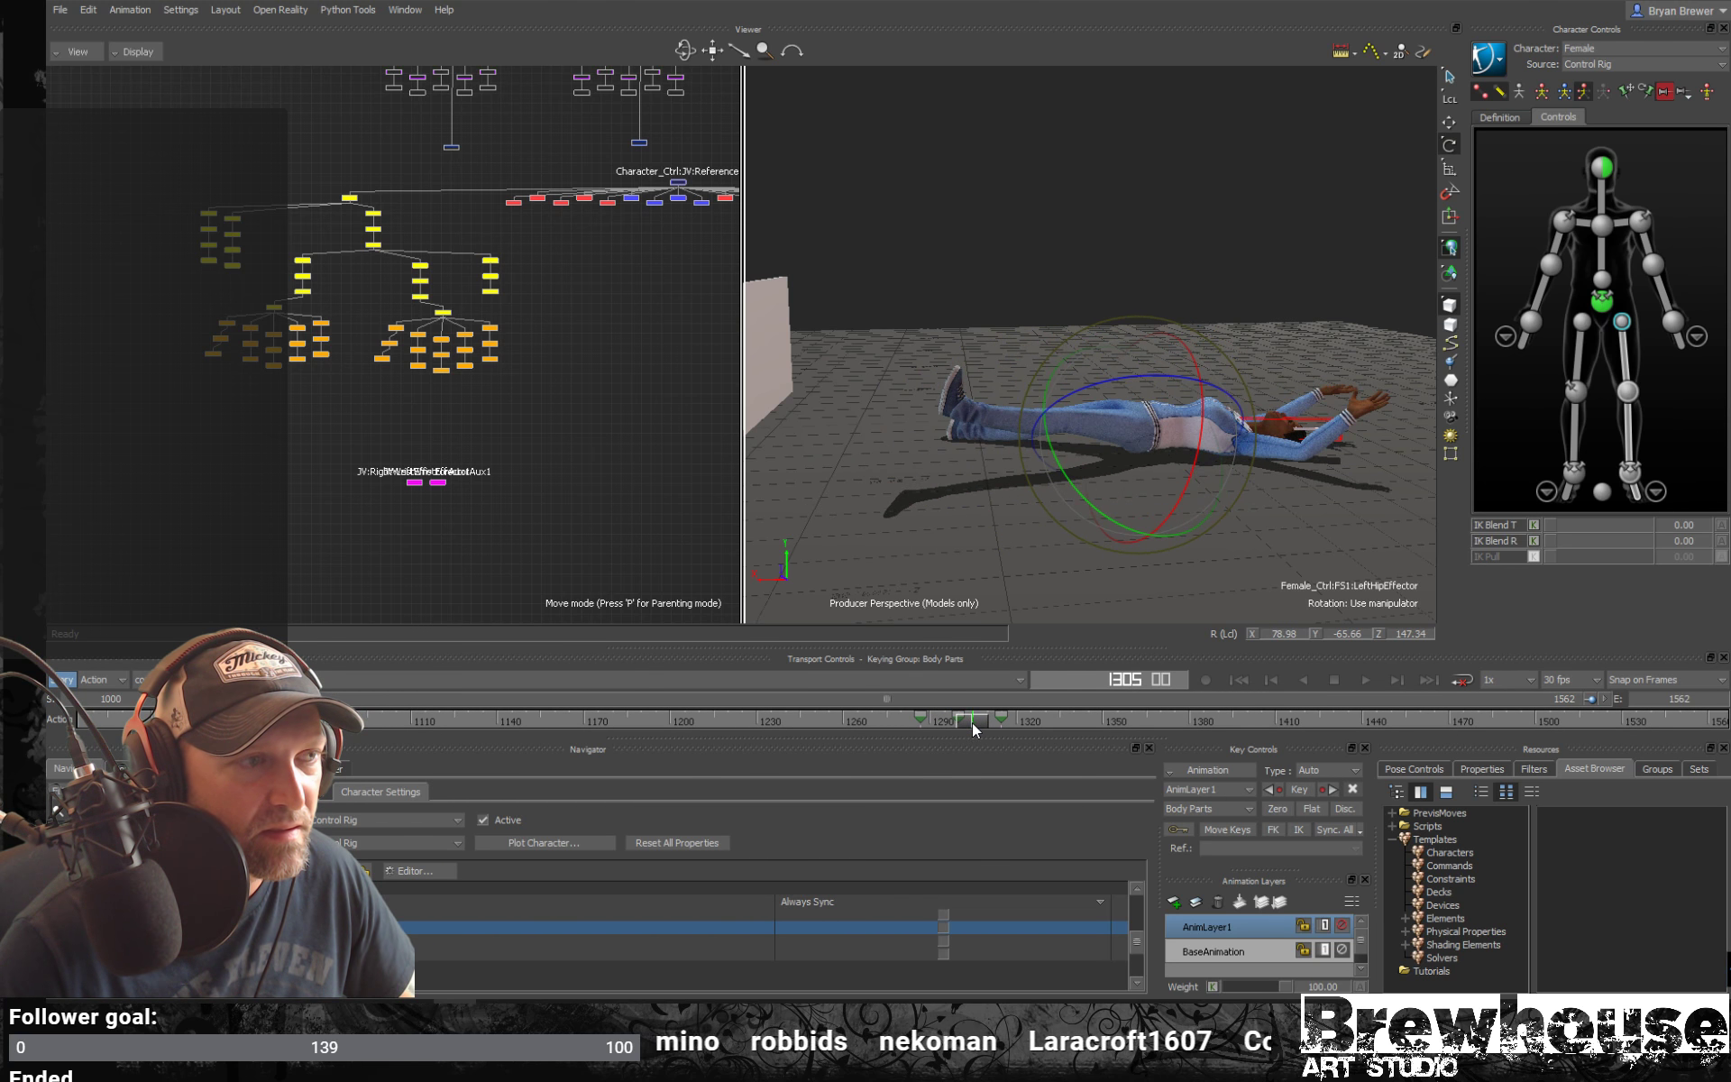
ctrl+shift+drag(1233, 397, 1341, 371)
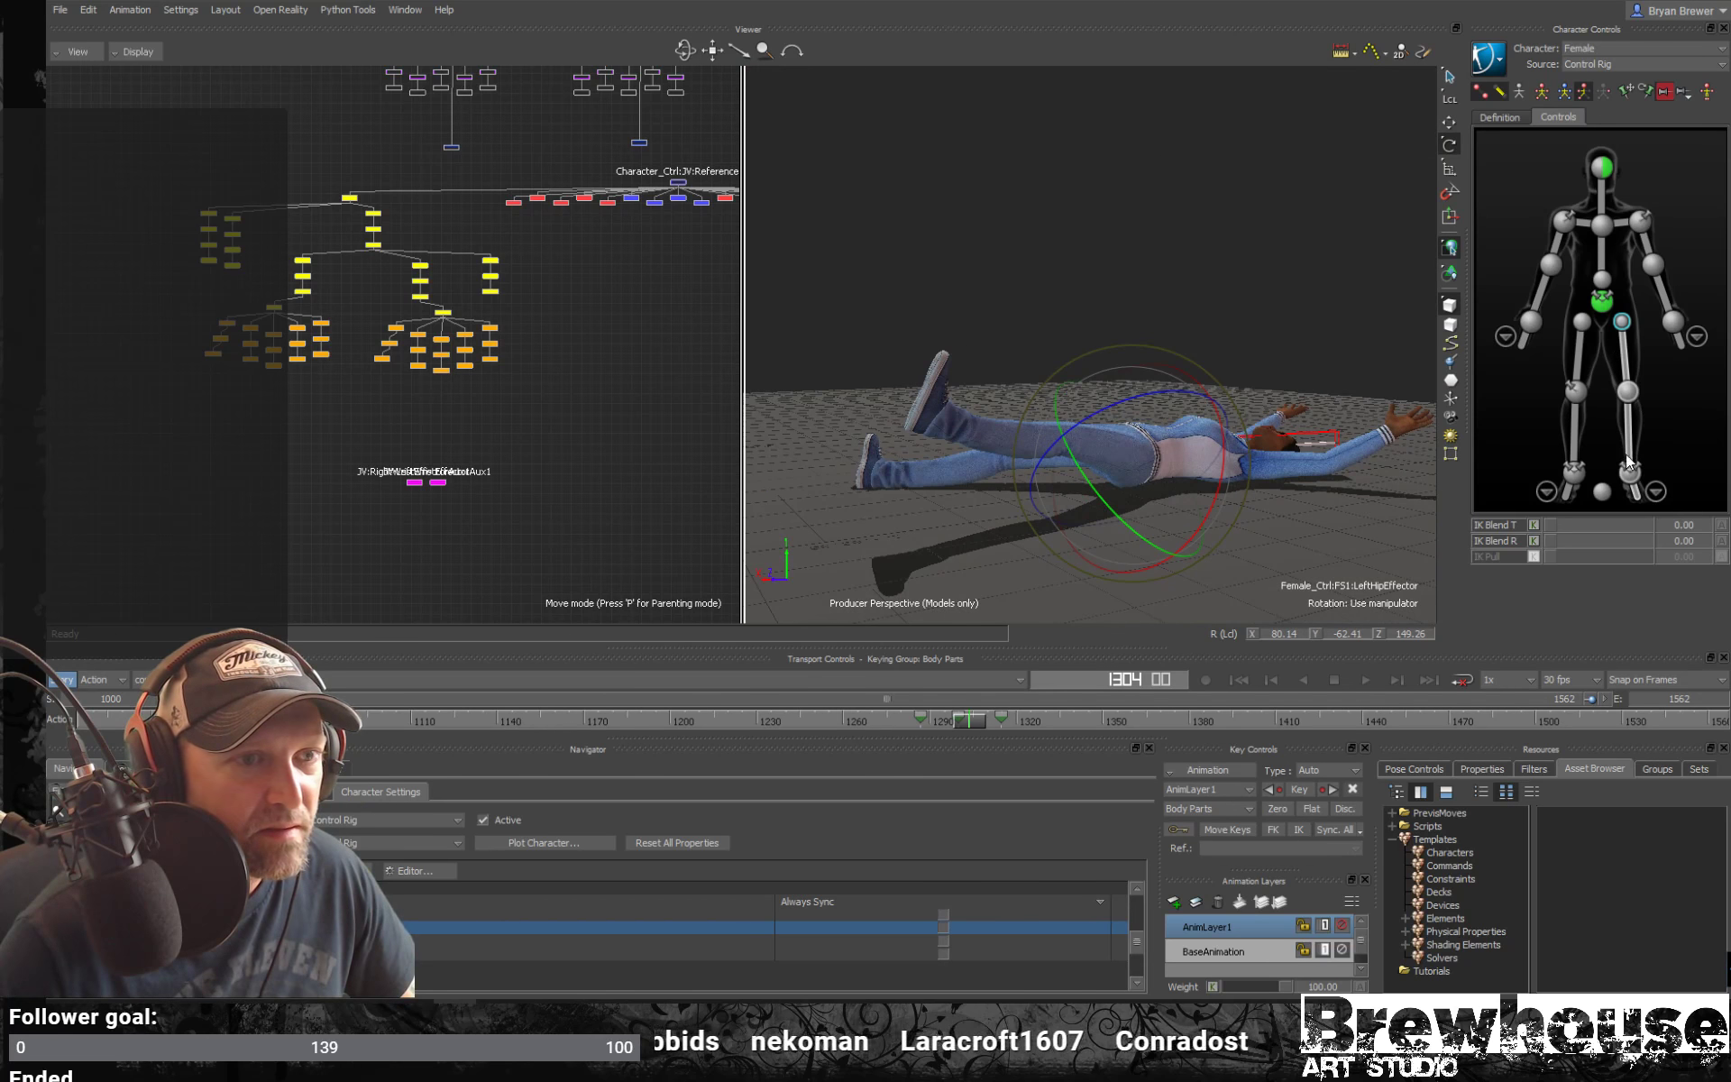
click(1627, 474)
key(t)
ctrl+shift+drag(1198, 498, 964, 475)
drag(822, 416, 871, 417)
Play back the fall to frame 1382 and examine the Female's legs from several angles
drag(956, 728, 908, 725)
key(ctrl+space)
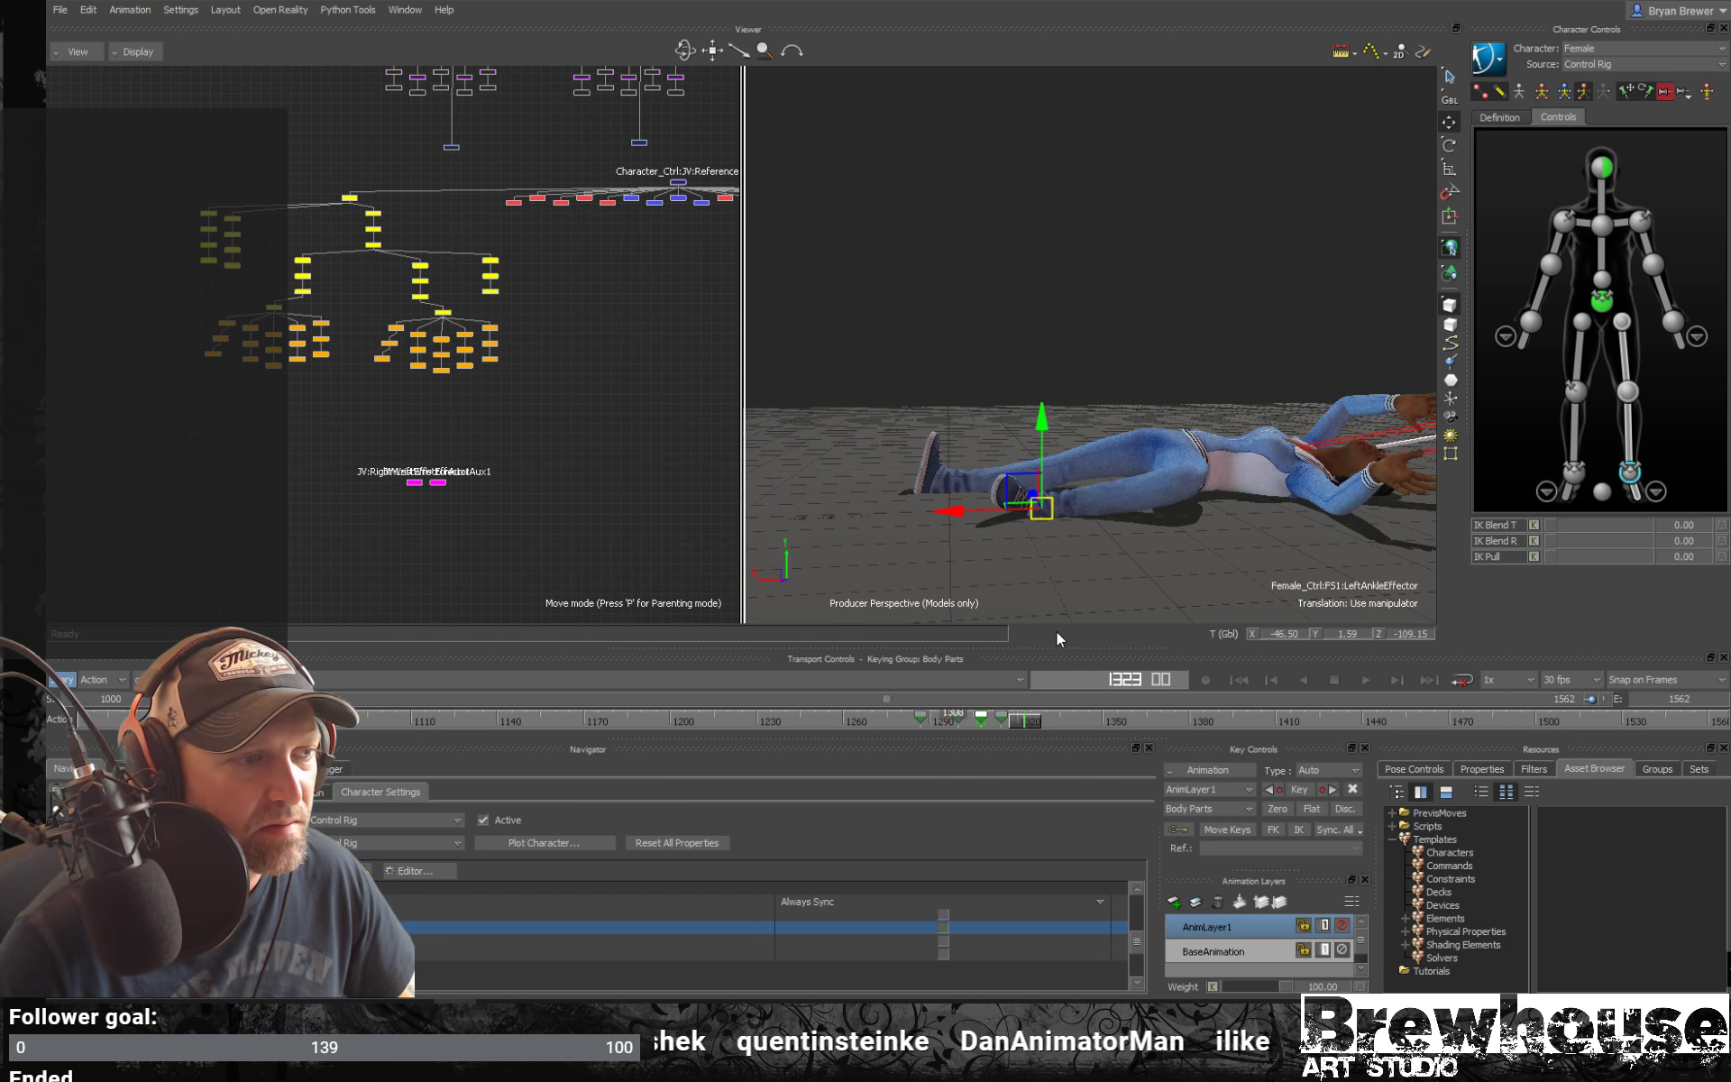
alt+drag(1088, 534, 1167, 516)
key(q)
alt+right_drag(1167, 516, 1132, 506)
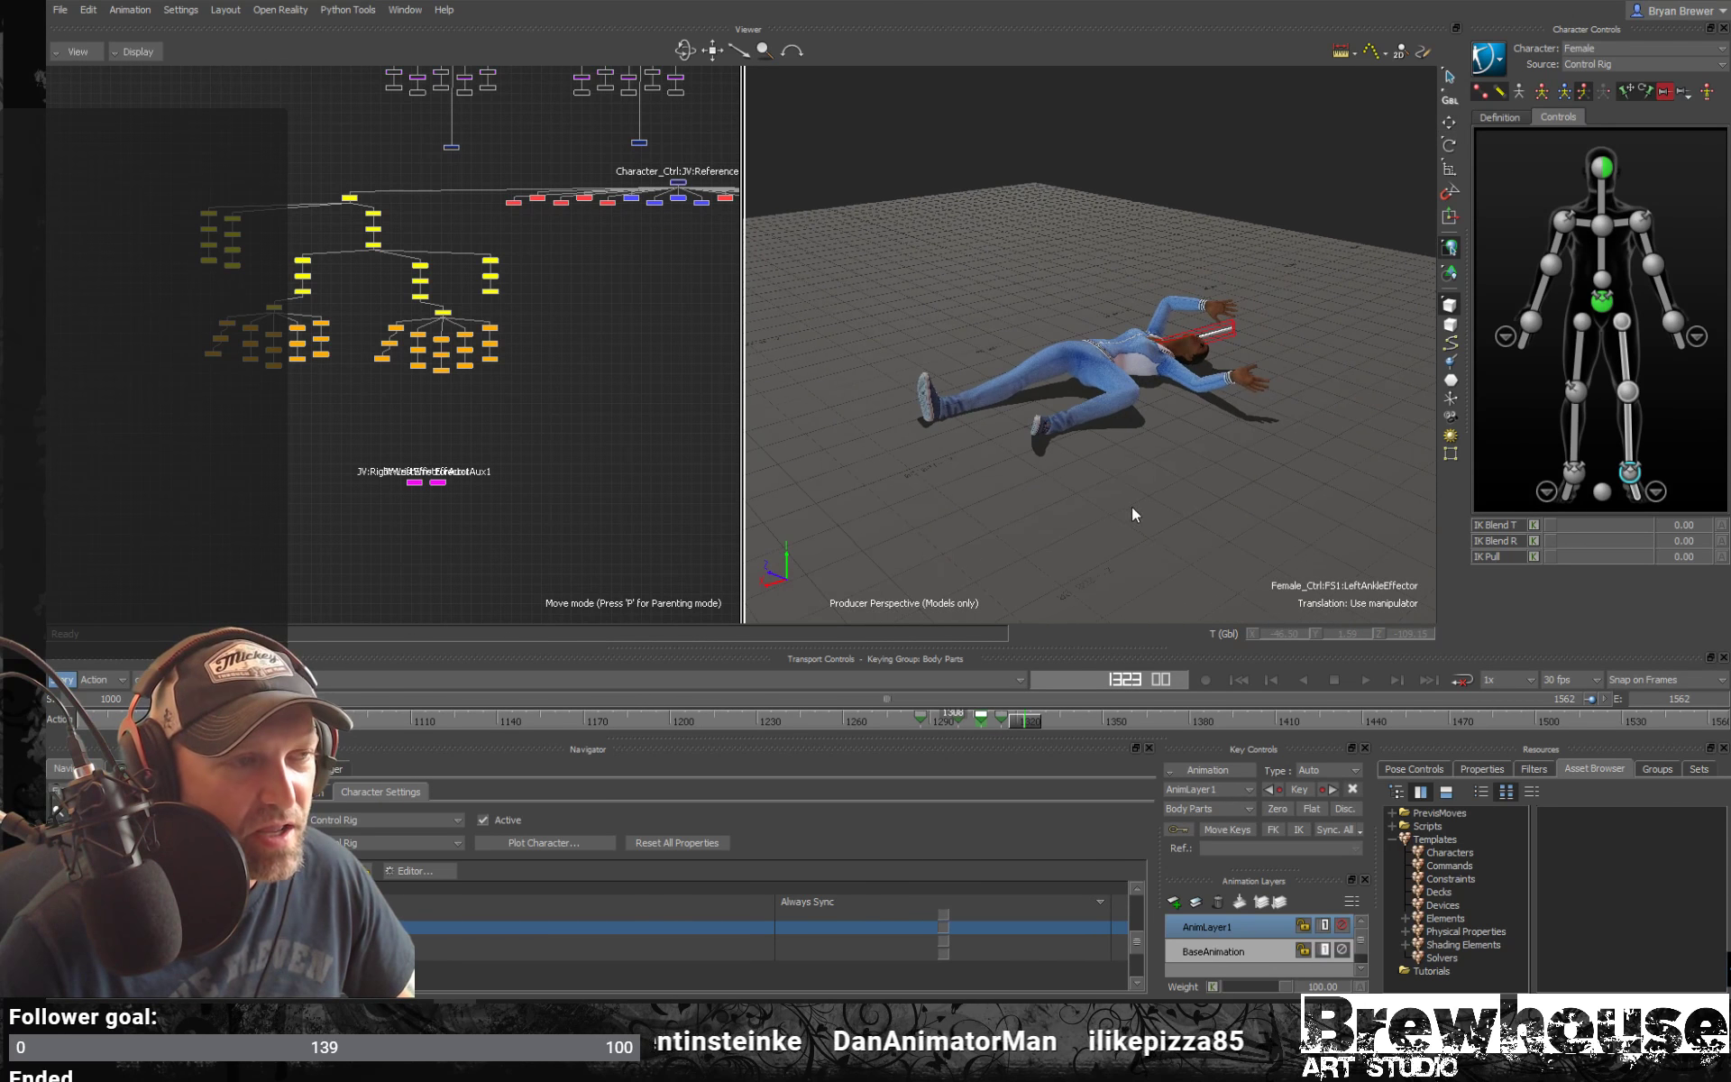
alt+drag(1132, 506, 1186, 481)
key(ctrl+space)
mouse_move(1108, 532)
alt+mouse_down()
mouse_move(1161, 510)
mouse_move(1129, 502)
alt+mouse_up()
key(ctrl+space)
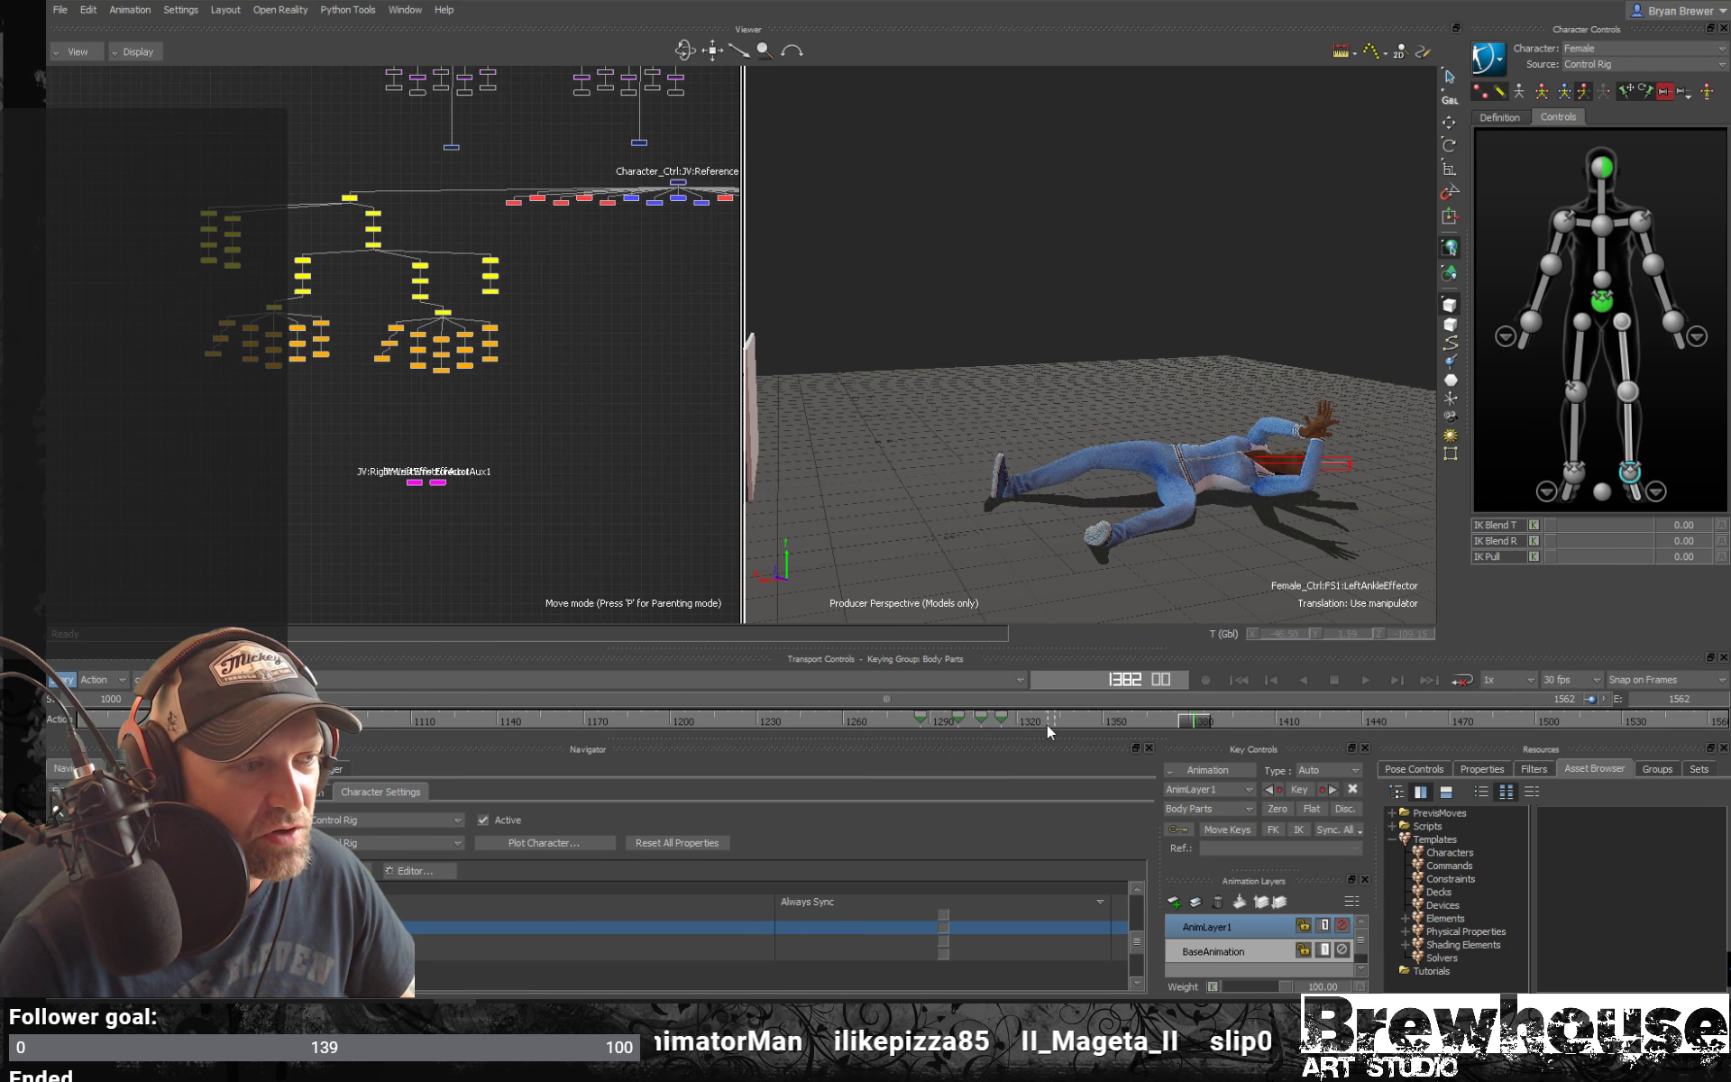
Delete the Female's left leg keys between frames 1287 and 1315, and return to the kick around frame 1283
click(982, 720)
shift+drag(948, 732, 980, 721)
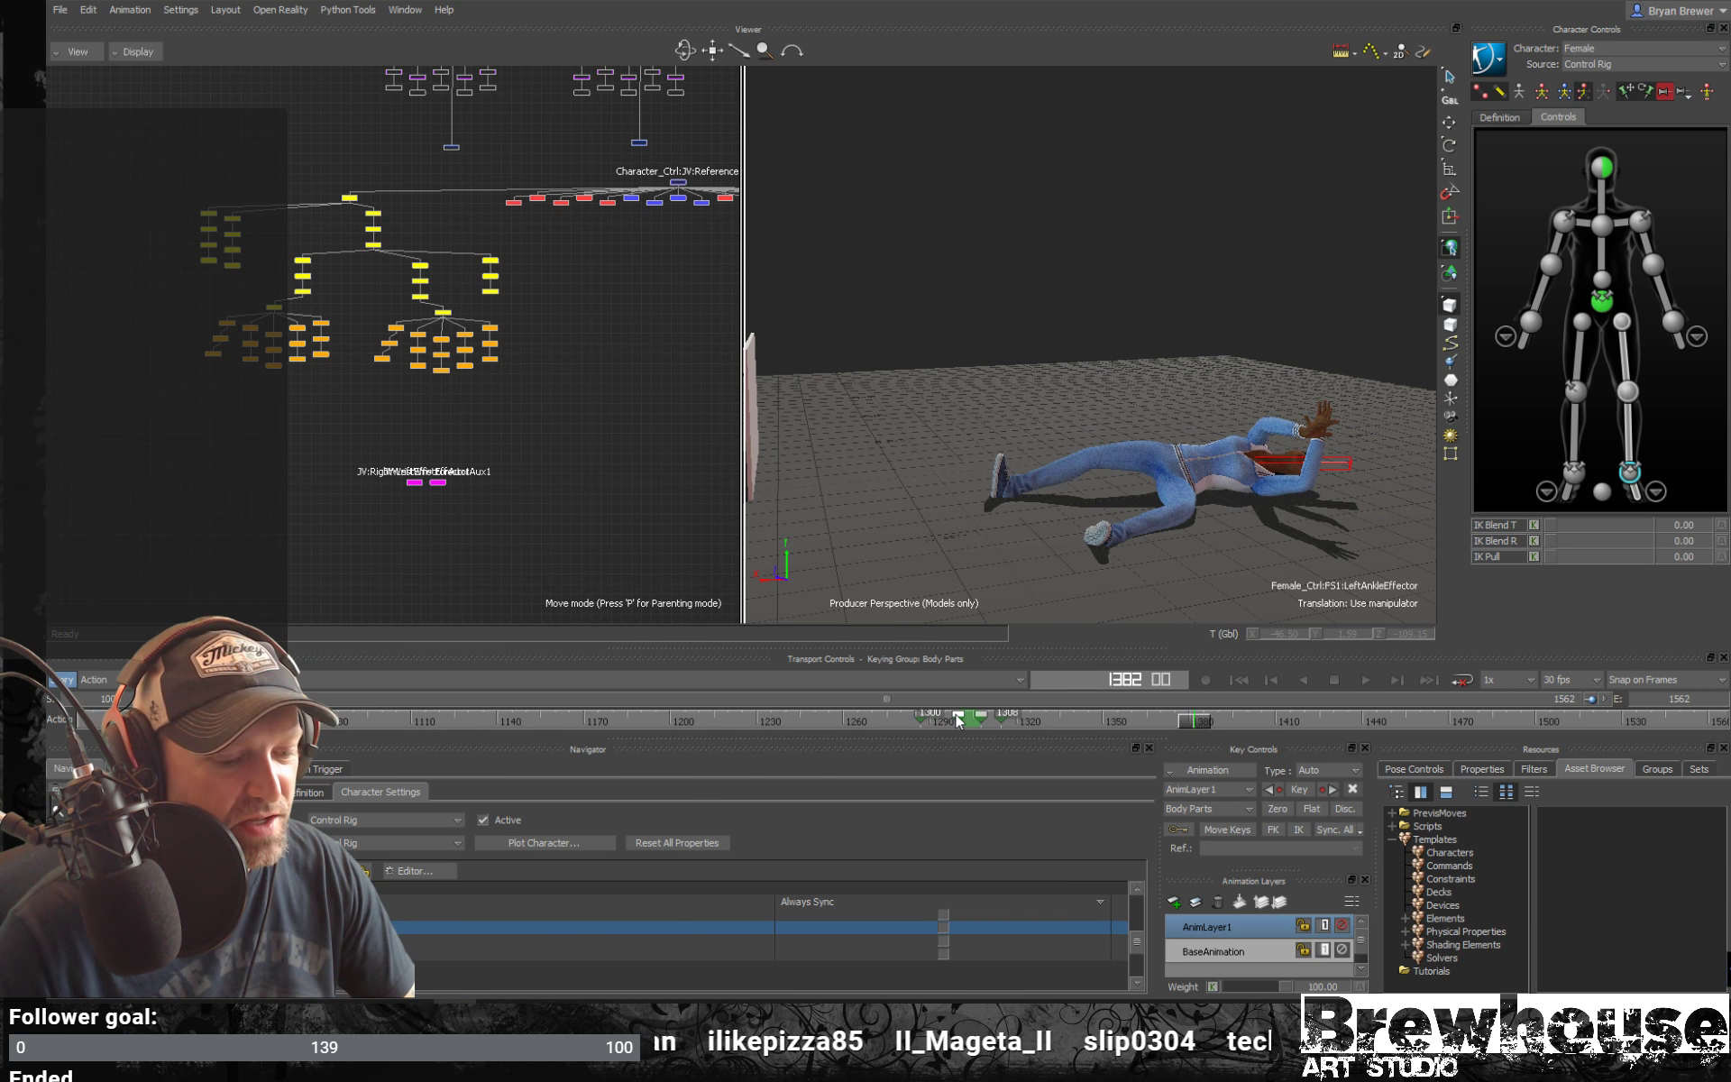
drag(1197, 723, 909, 718)
ctrl+shift+drag(1184, 510, 1163, 509)
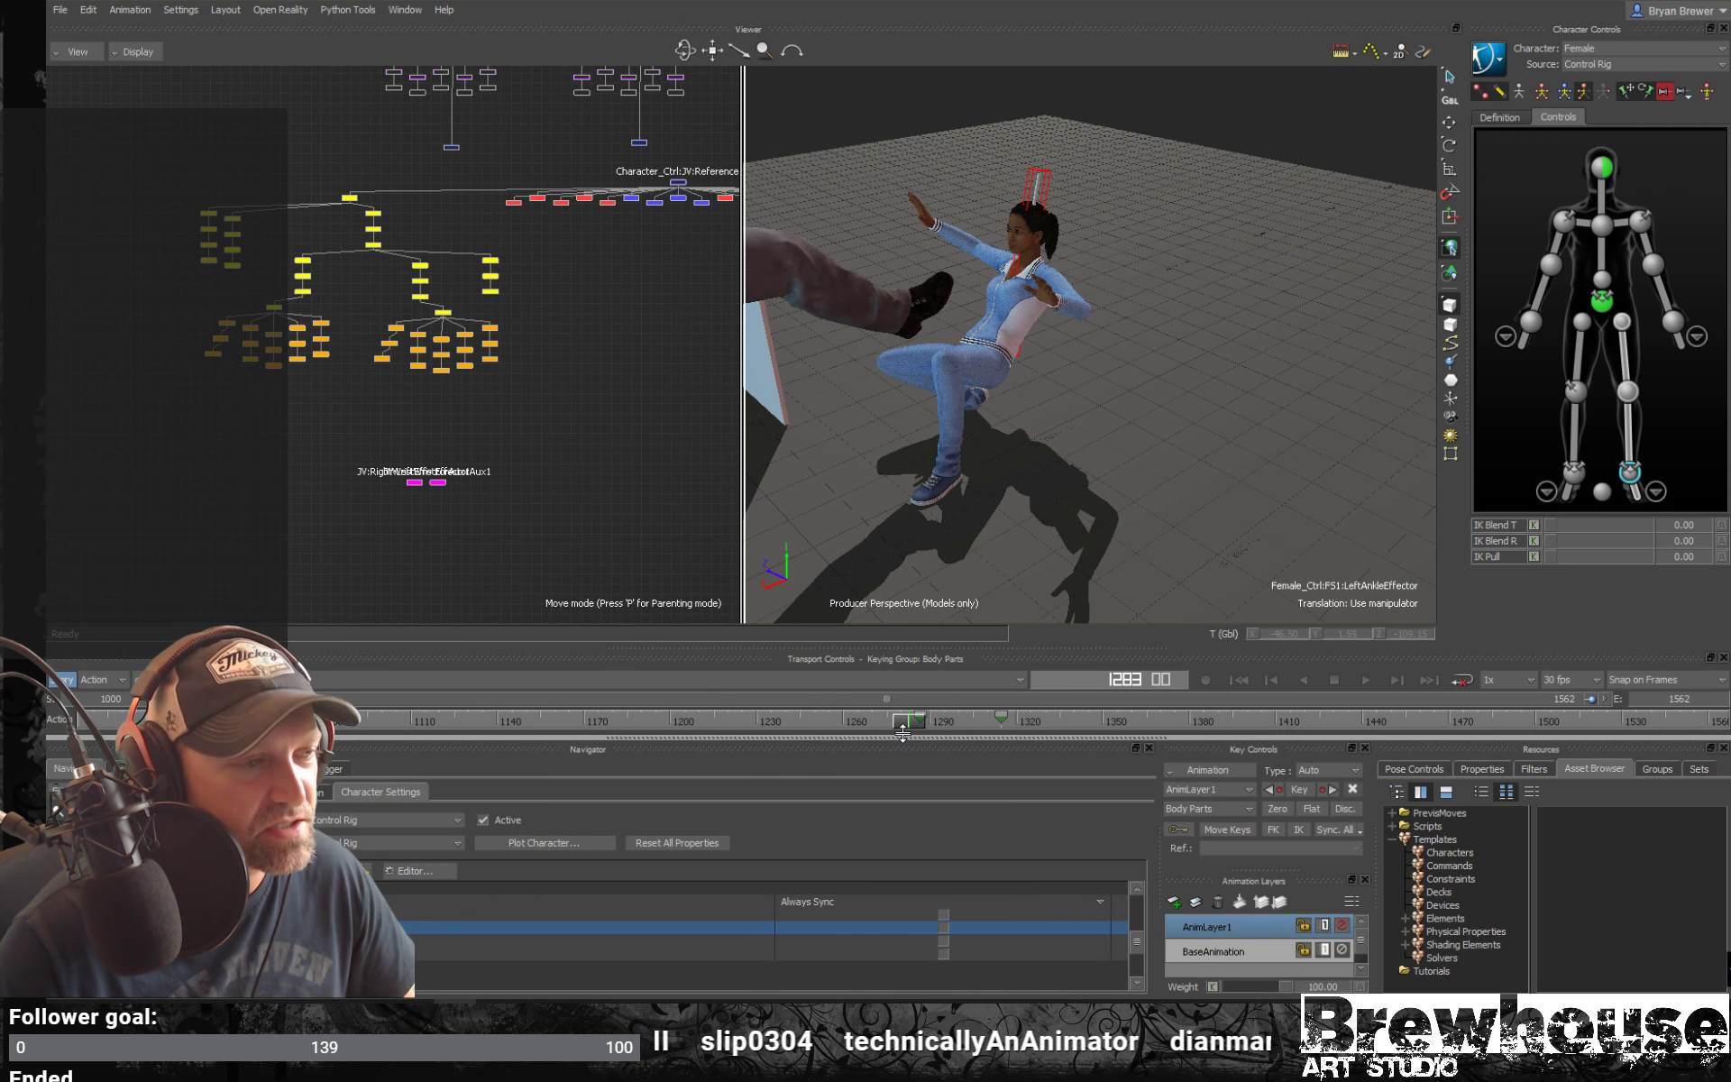
At frame 1301, set the left ankle effector's IK Blend T and IK Blend R to 100 and pull the left foot inward
drag(910, 722, 961, 731)
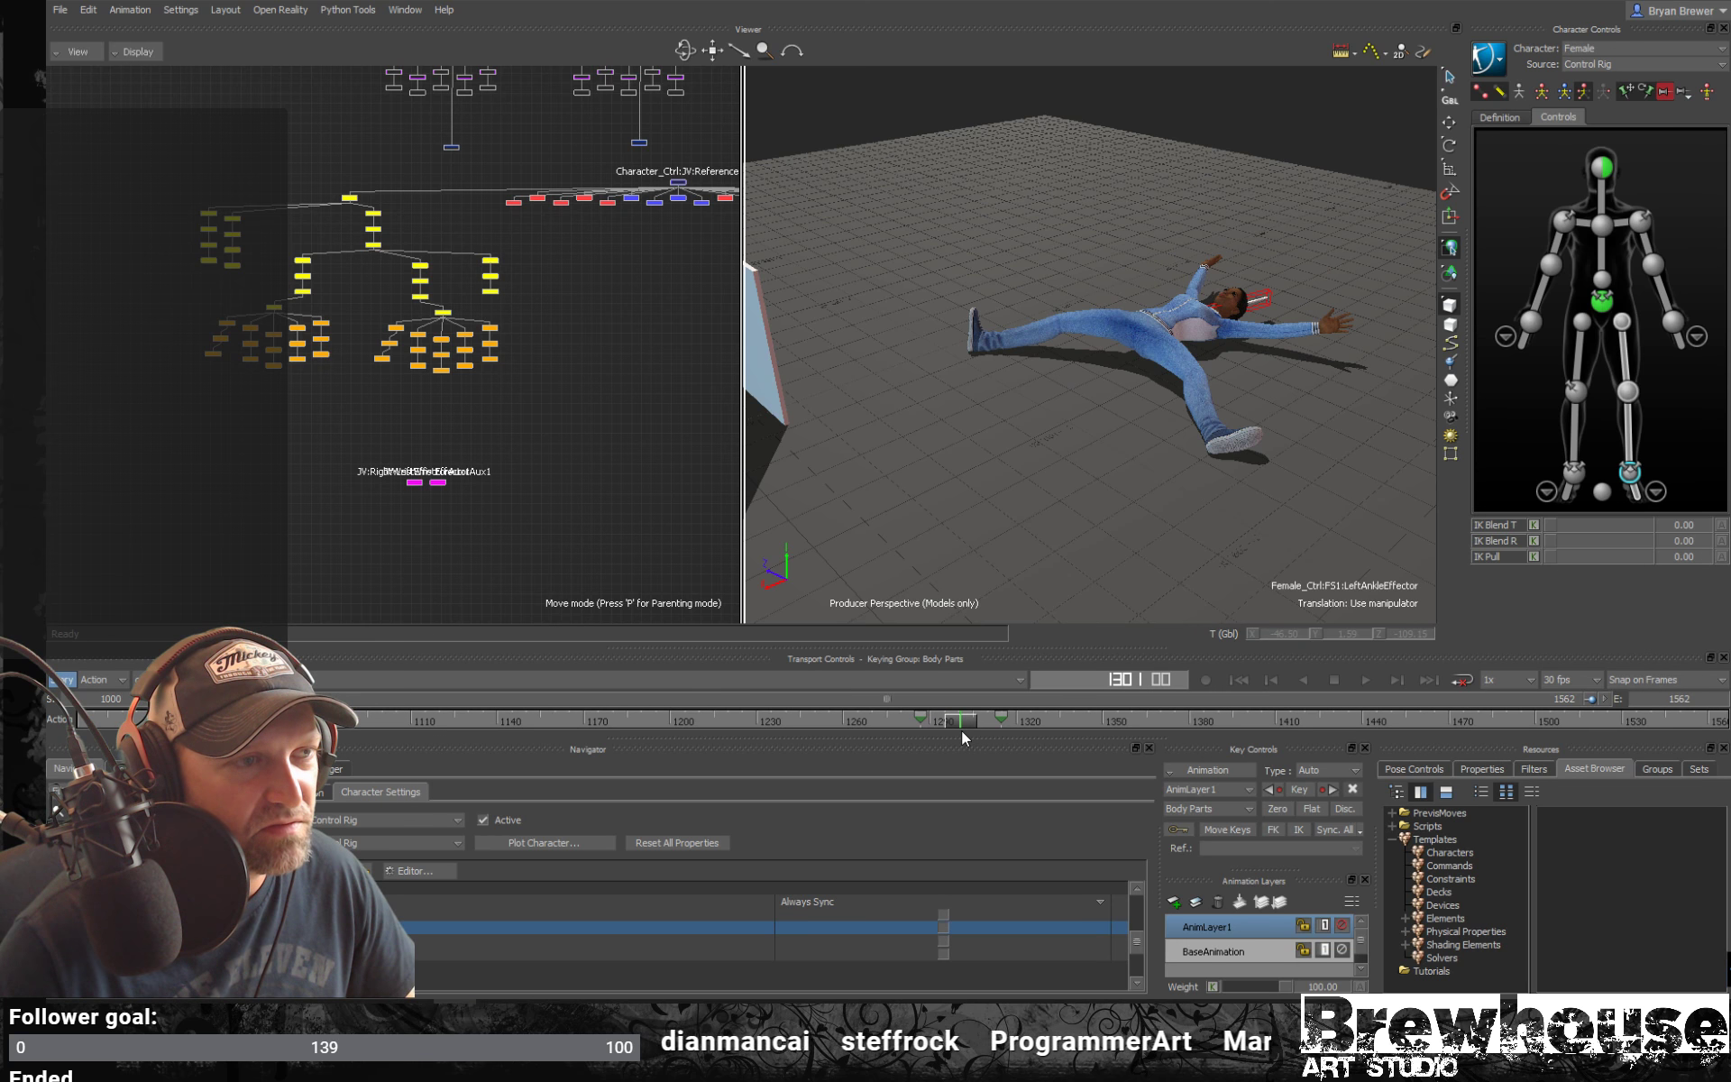
ctrl+shift+drag(1258, 444, 1202, 498)
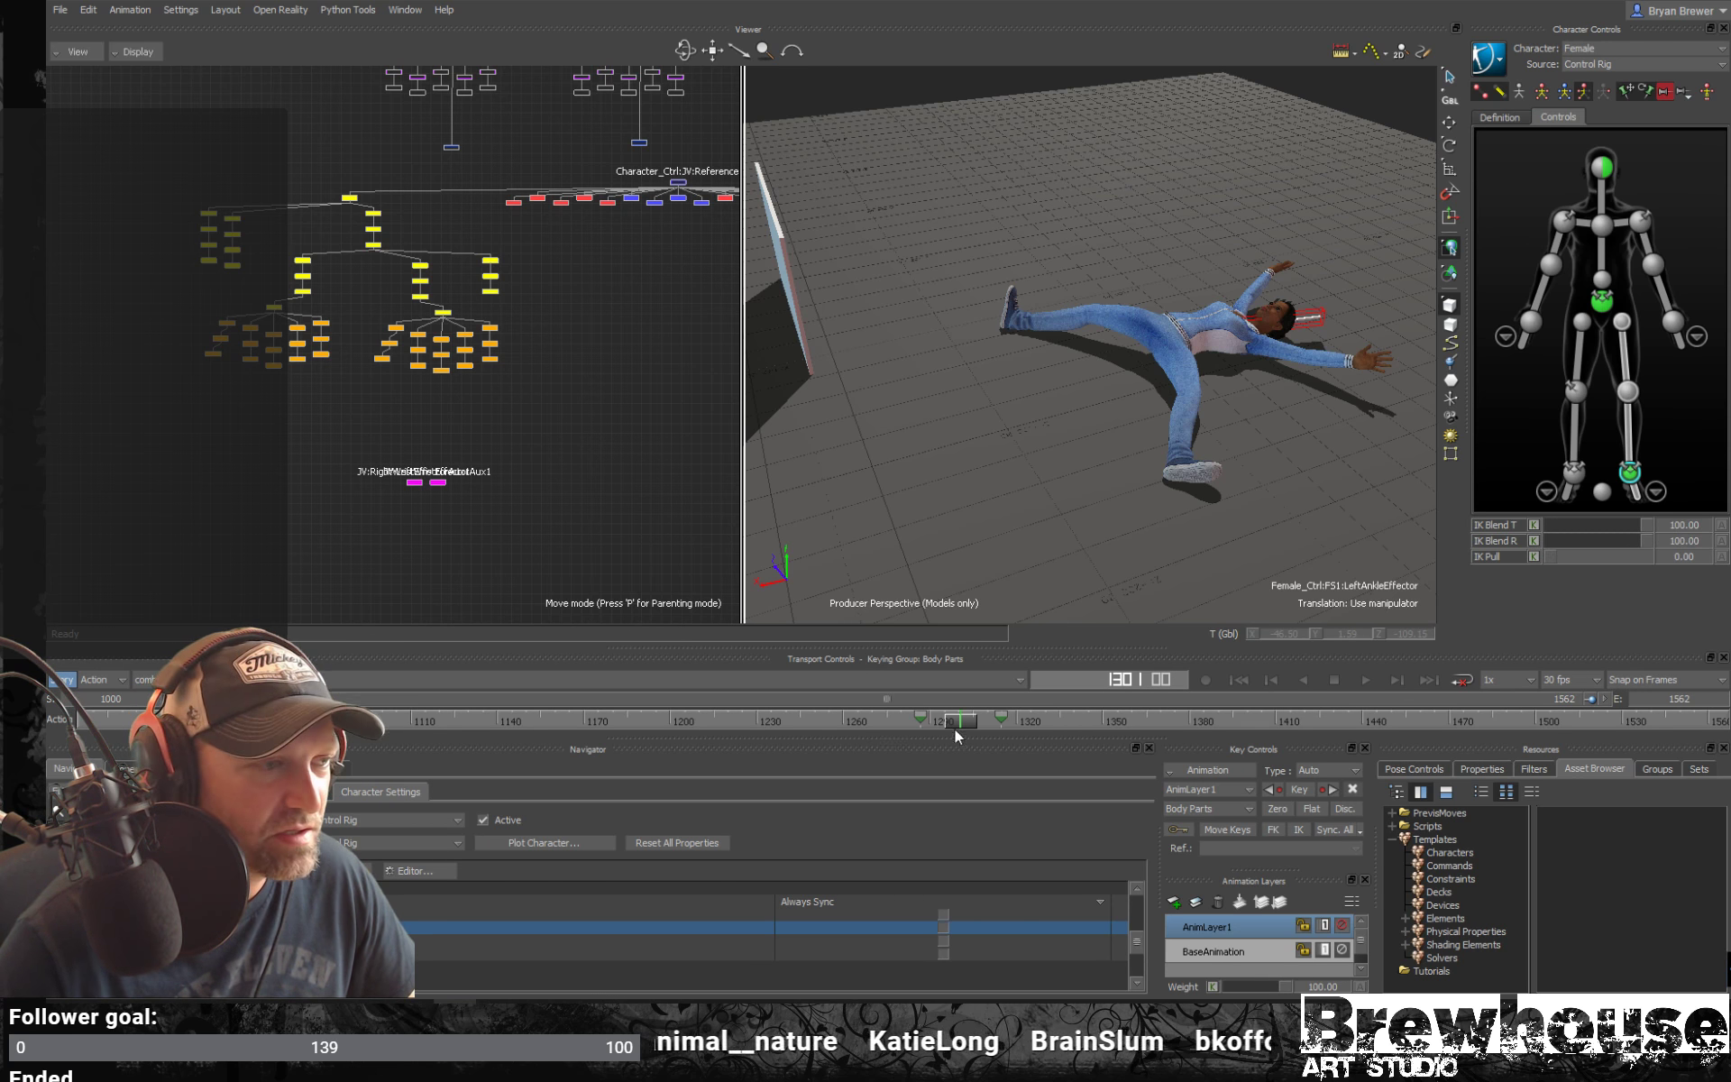
mouse_move(954, 728)
mouse_down()
mouse_move(901, 721)
mouse_move(965, 719)
mouse_up()
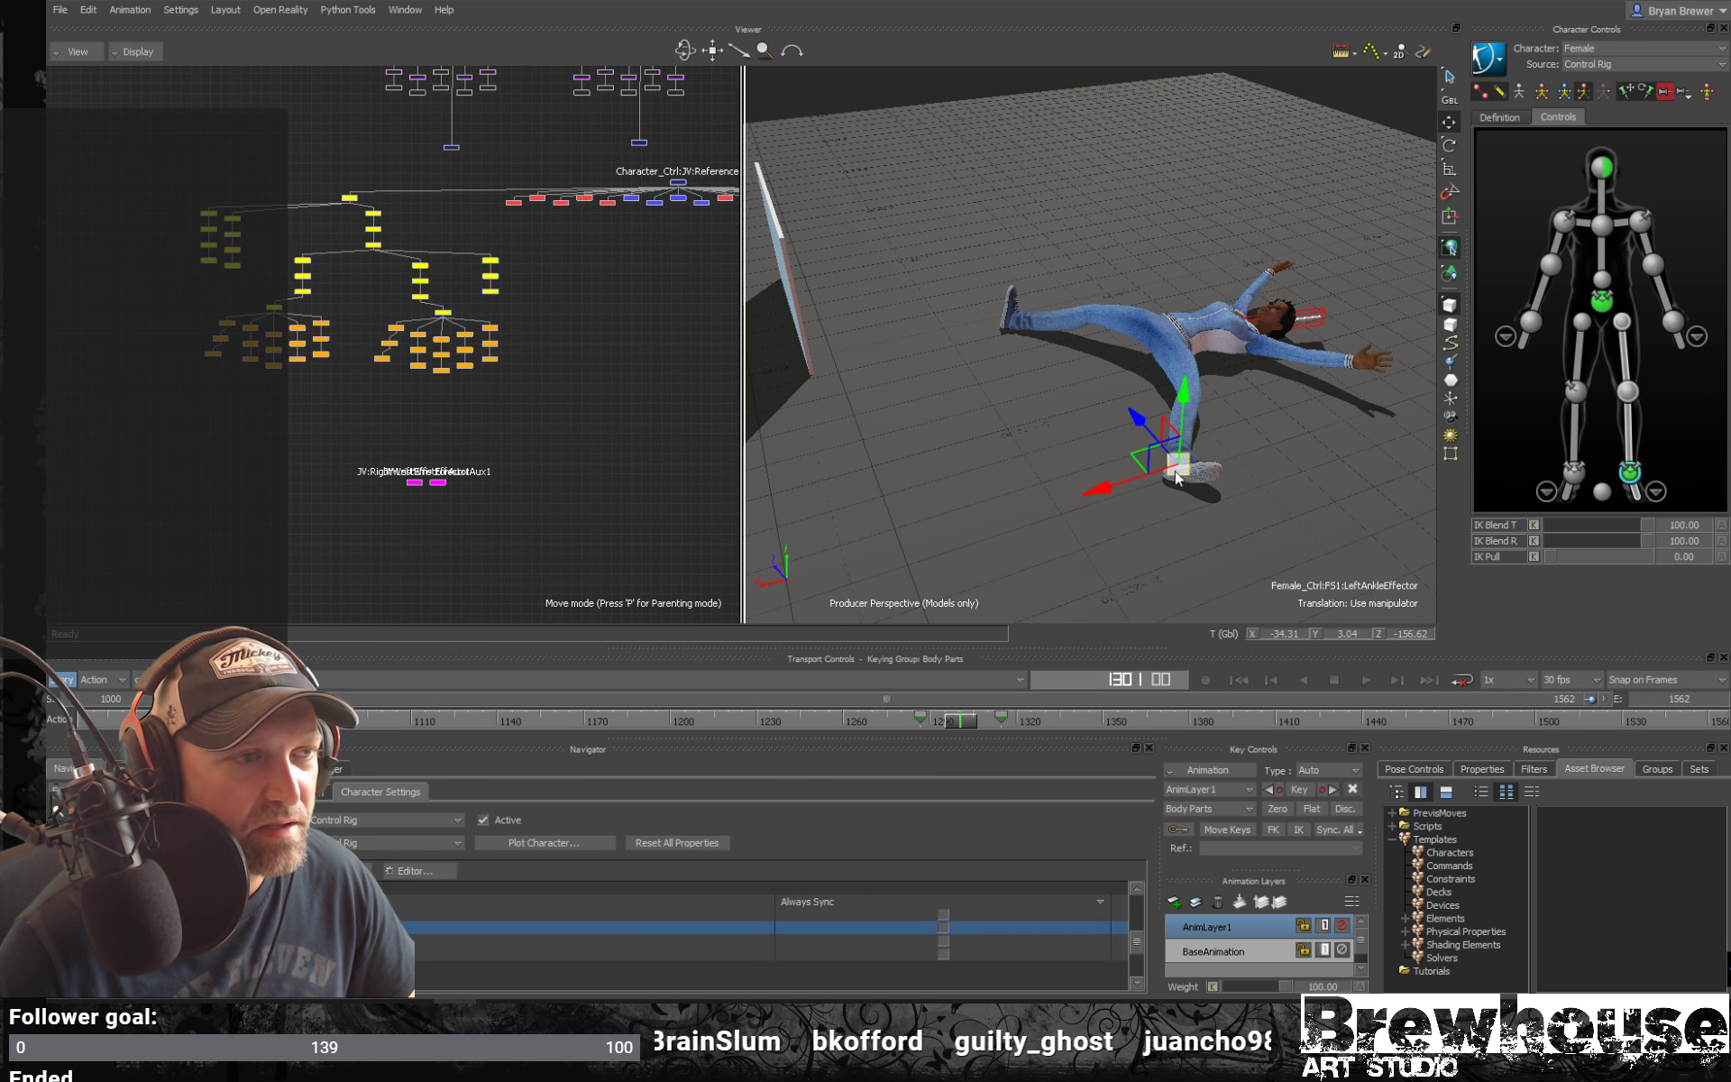
drag(1136, 465, 1077, 402)
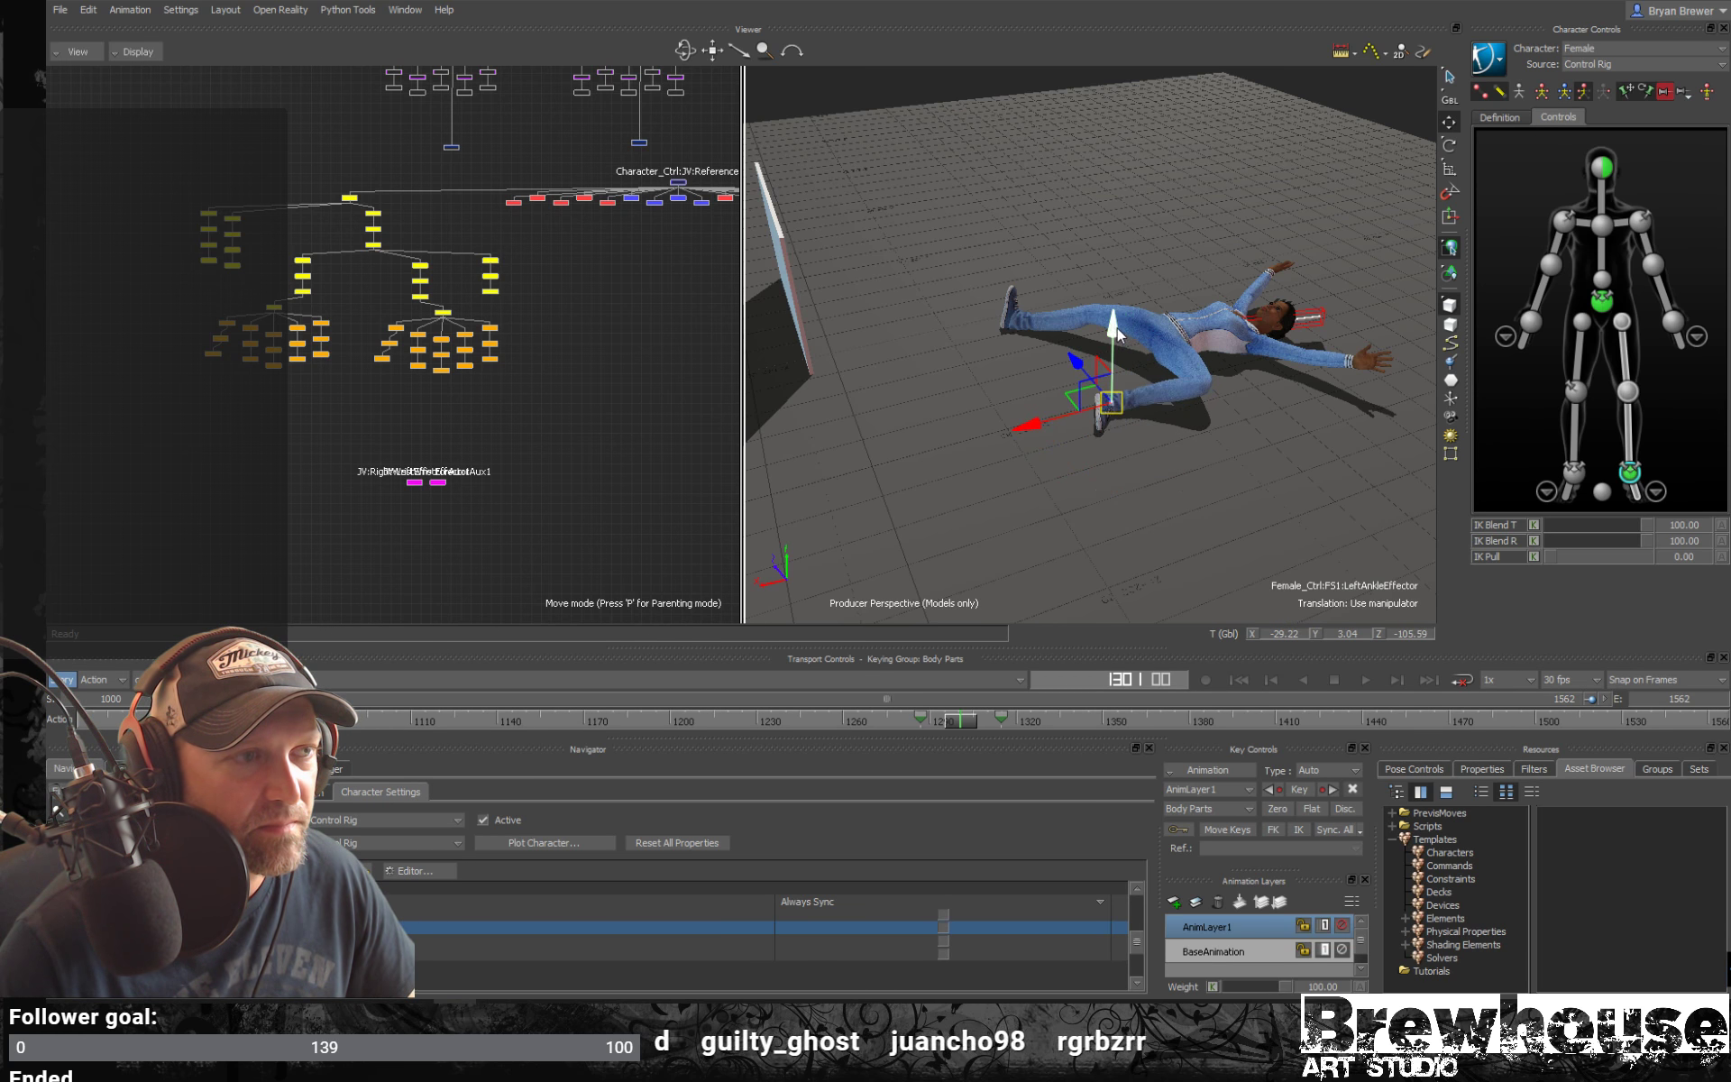
Rotate the Female's left hip effector at frame 1301 to lift her bent left knee off the floor
ctrl+shift+drag(1350, 367, 1628, 359)
click(1622, 322)
key(e)
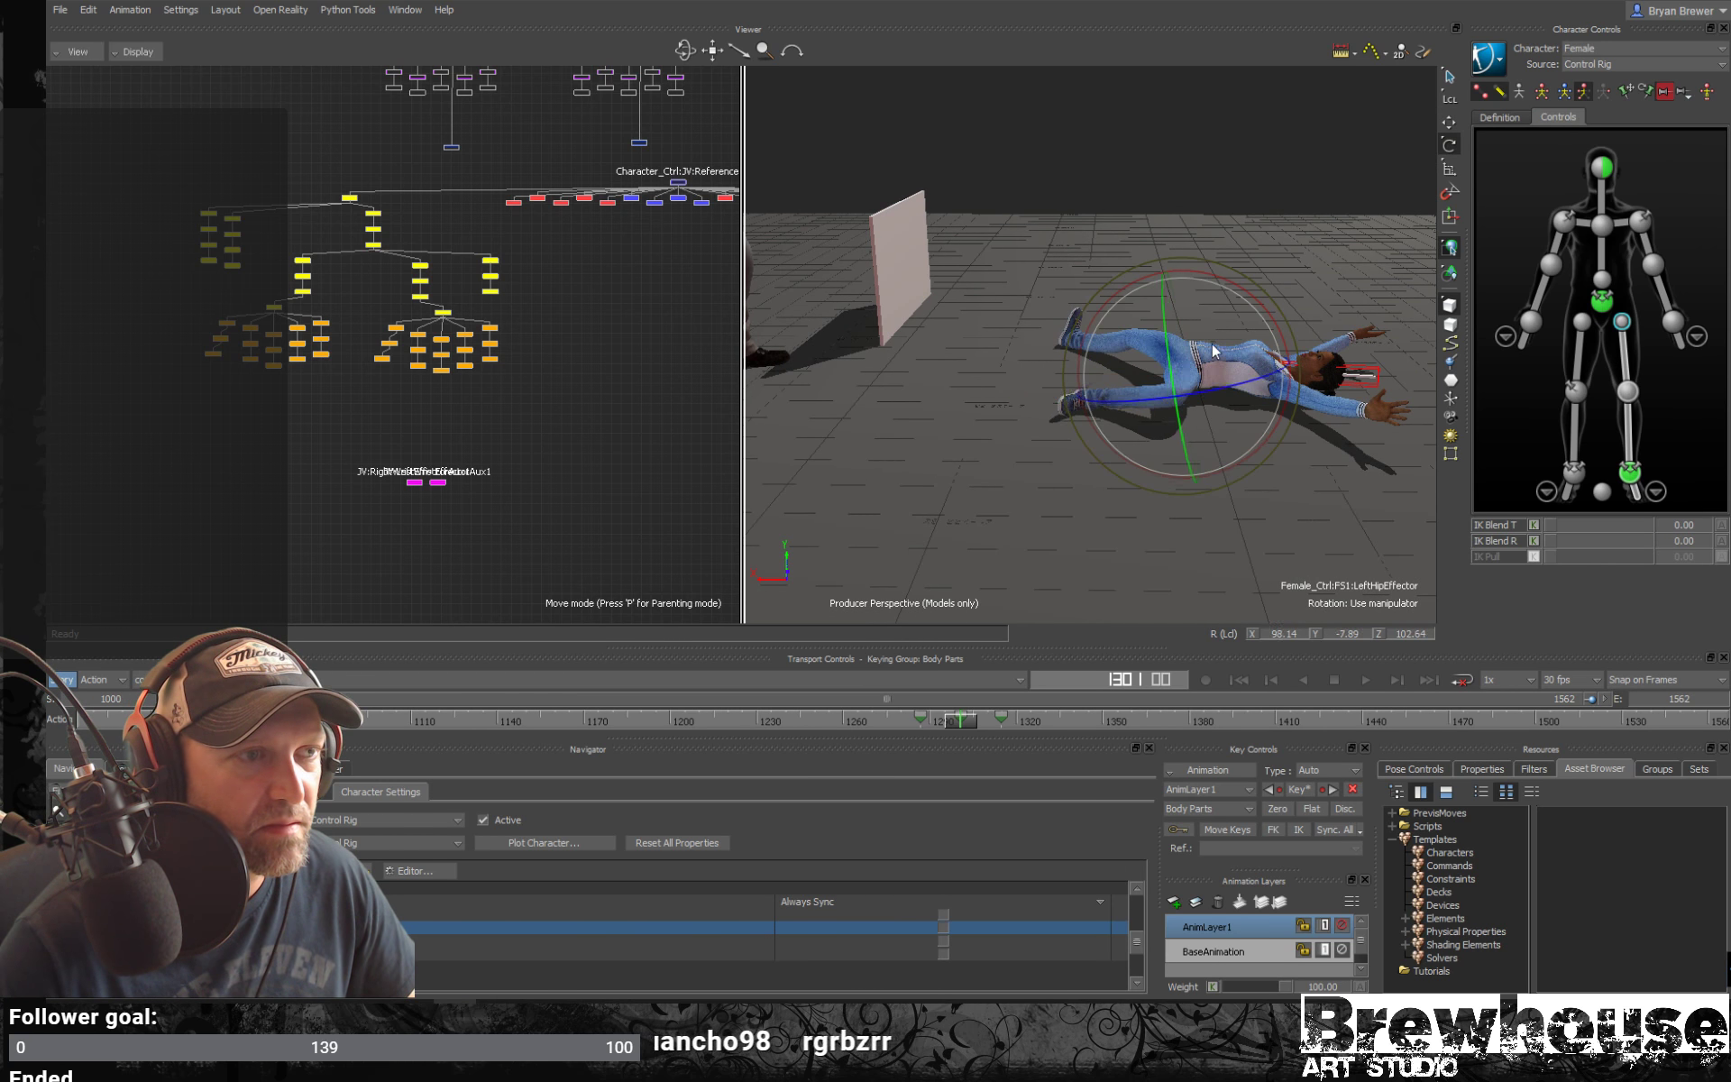
drag(1212, 344, 1181, 284)
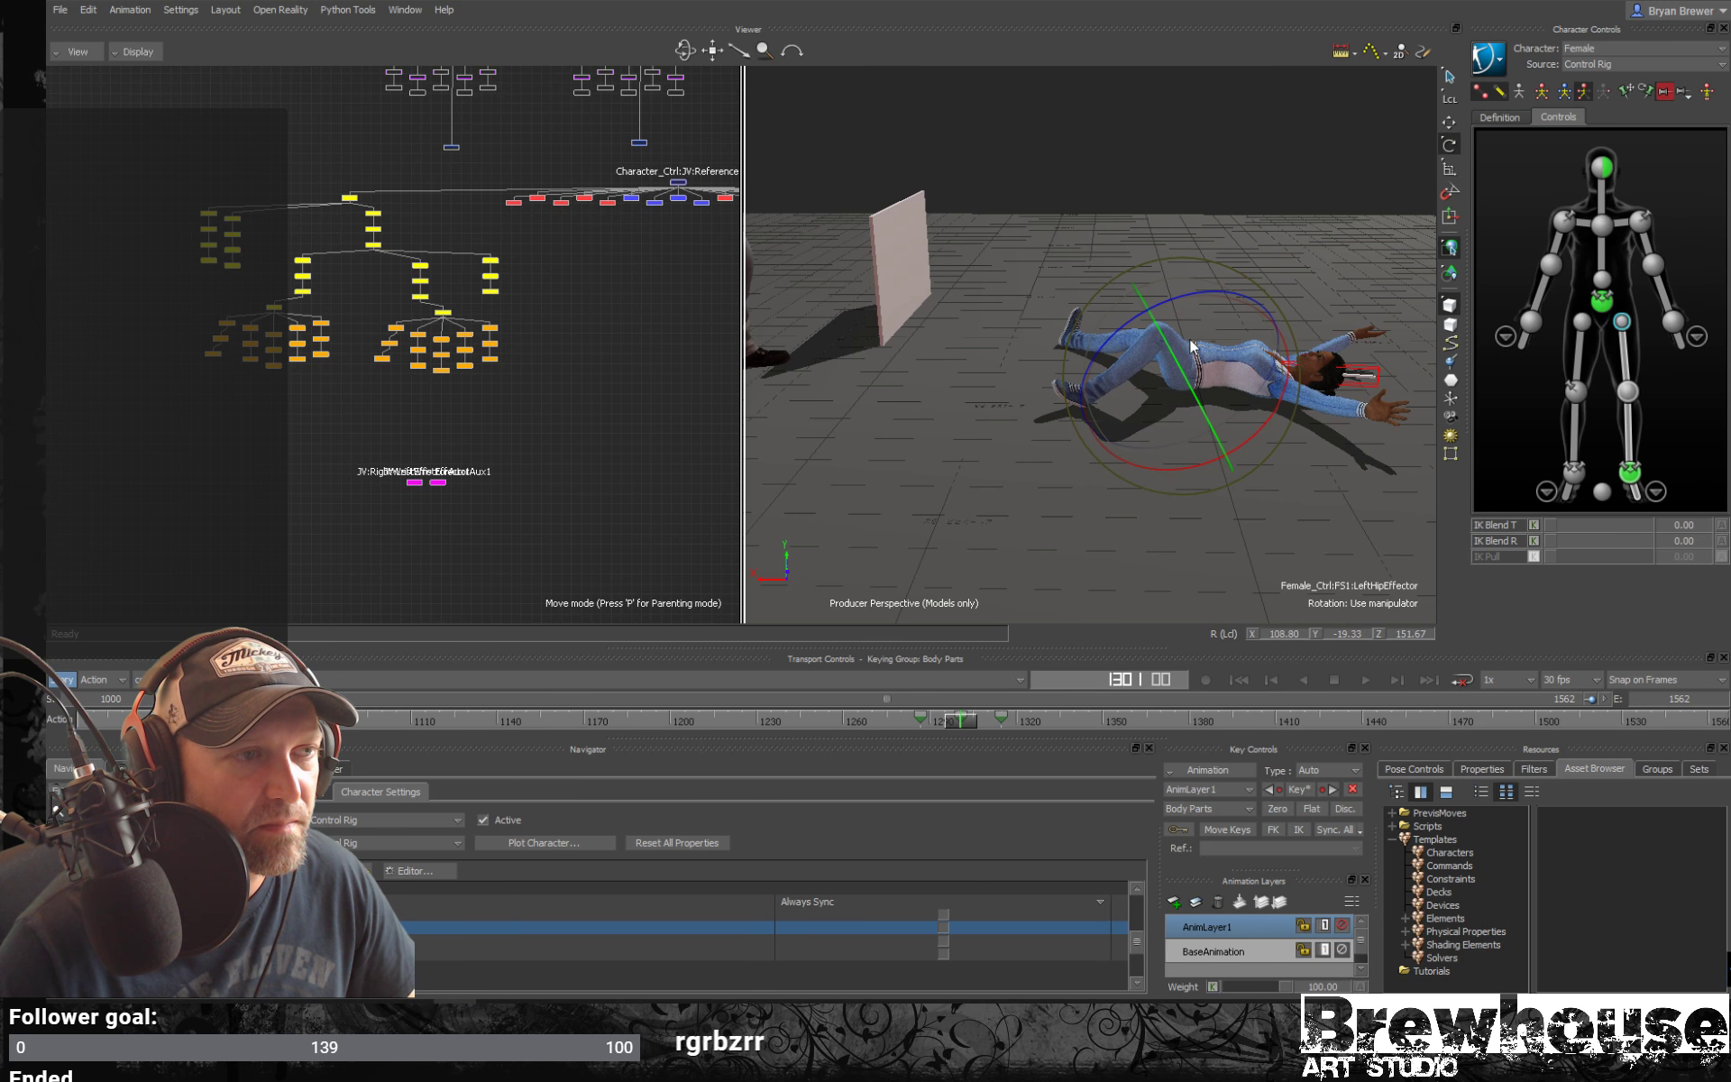
ctrl+shift+drag(1118, 452, 1190, 478)
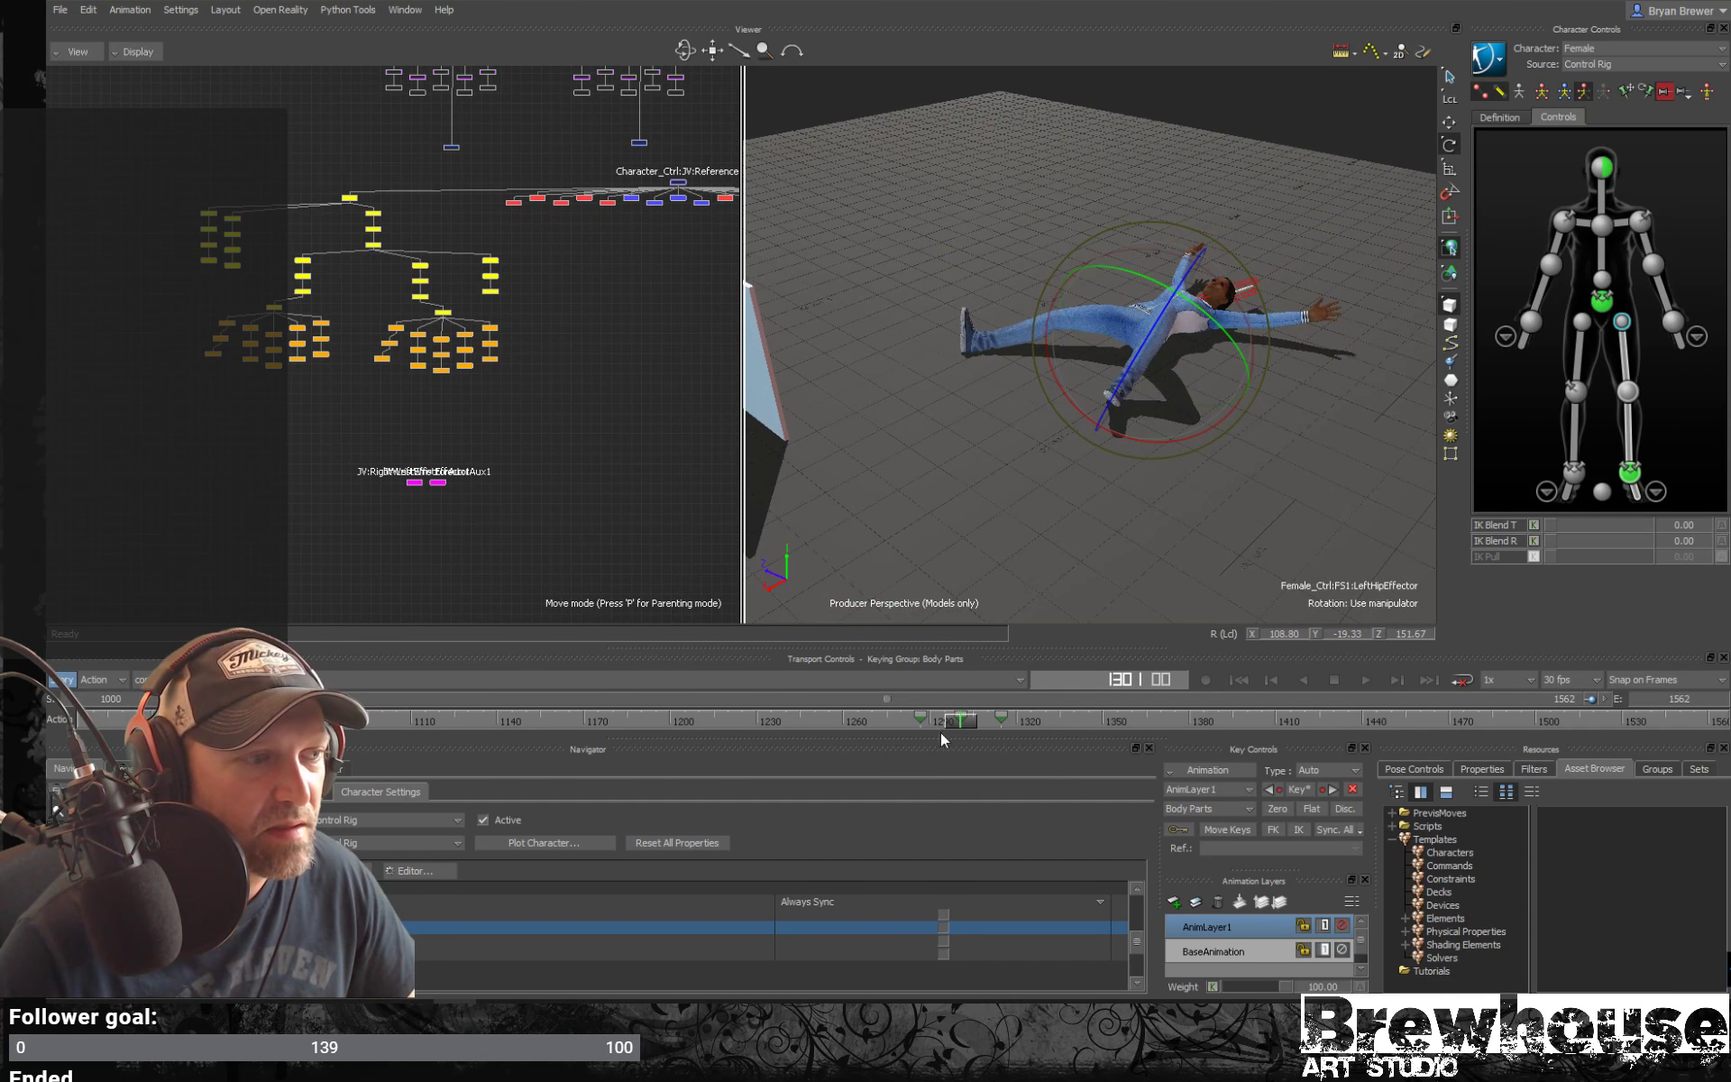
Play back the fall to frame 1431 and examine the Female's legs and feet near the floor
drag(961, 722, 892, 721)
key(space)
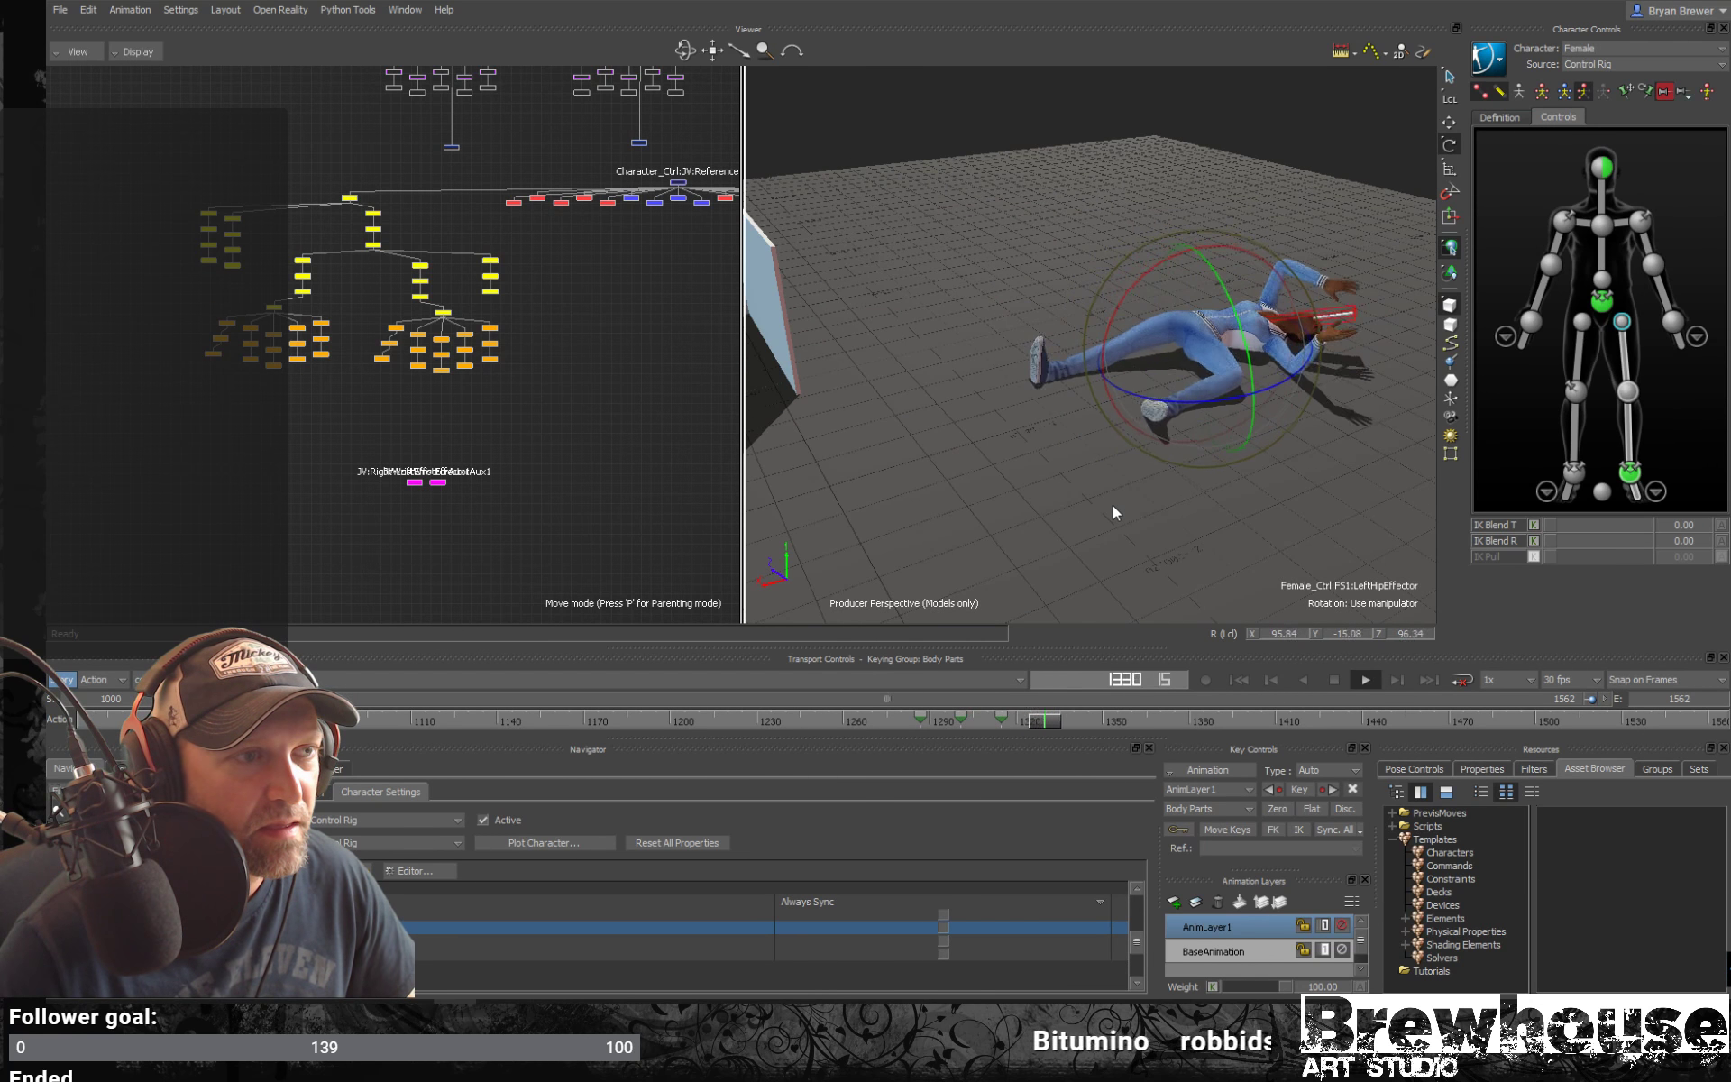
mouse_move(1110, 515)
ctrl+shift+mouse_down()
mouse_move(1093, 518)
mouse_move(1125, 544)
ctrl+shift+mouse_up()
key(space)
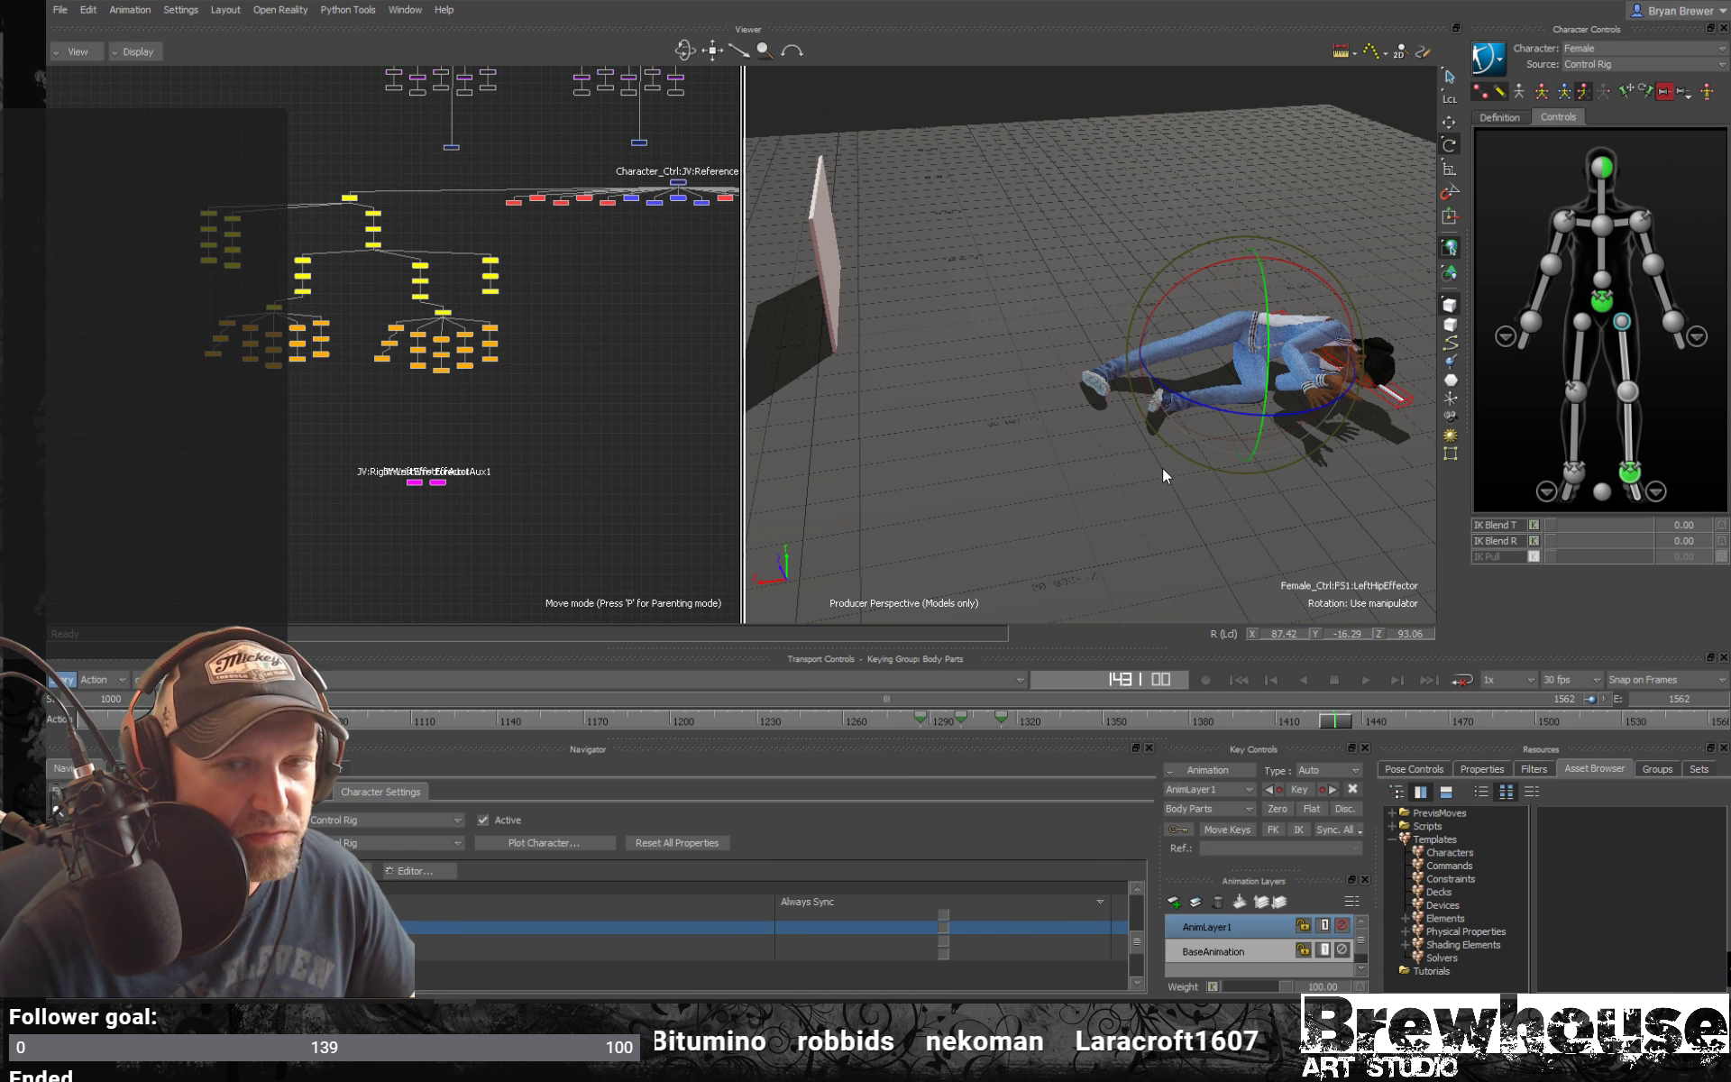
ctrl+shift+drag(1161, 468, 1253, 461)
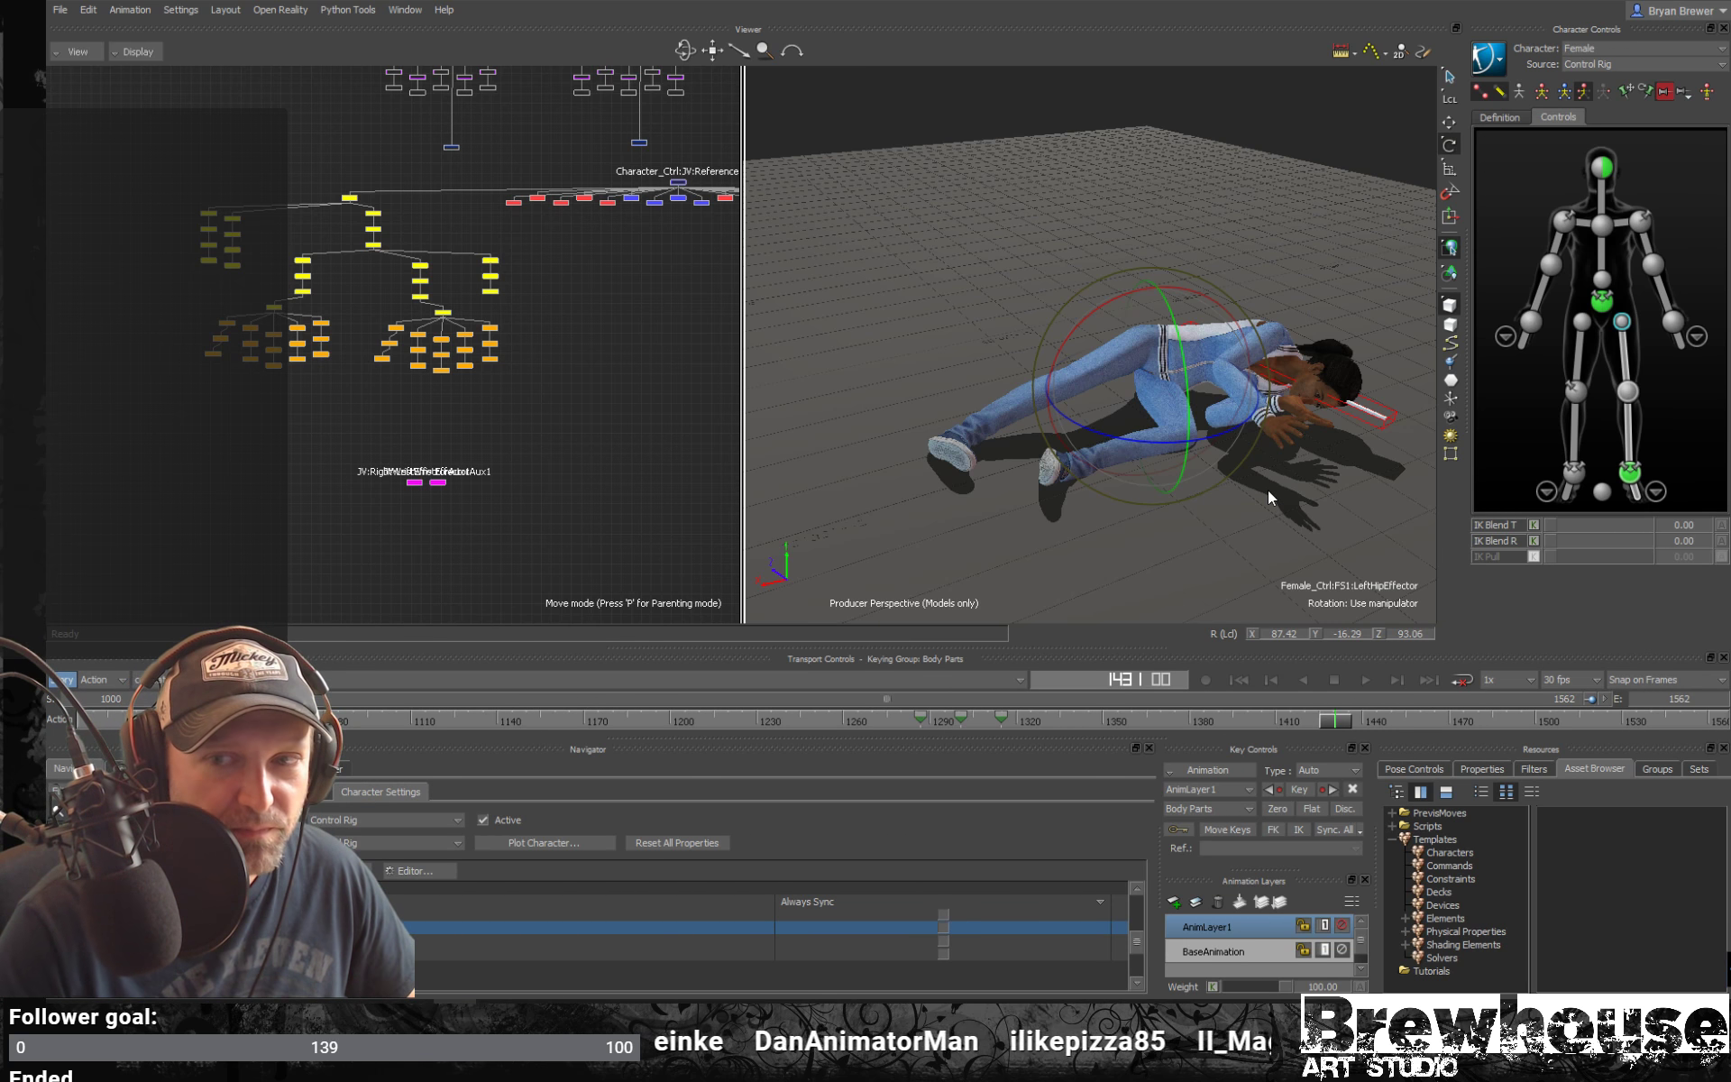
mouse_move(1008, 496)
alt+mouse_down()
mouse_move(1056, 495)
mouse_move(999, 502)
mouse_move(1031, 462)
mouse_move(1010, 492)
alt+mouse_up()
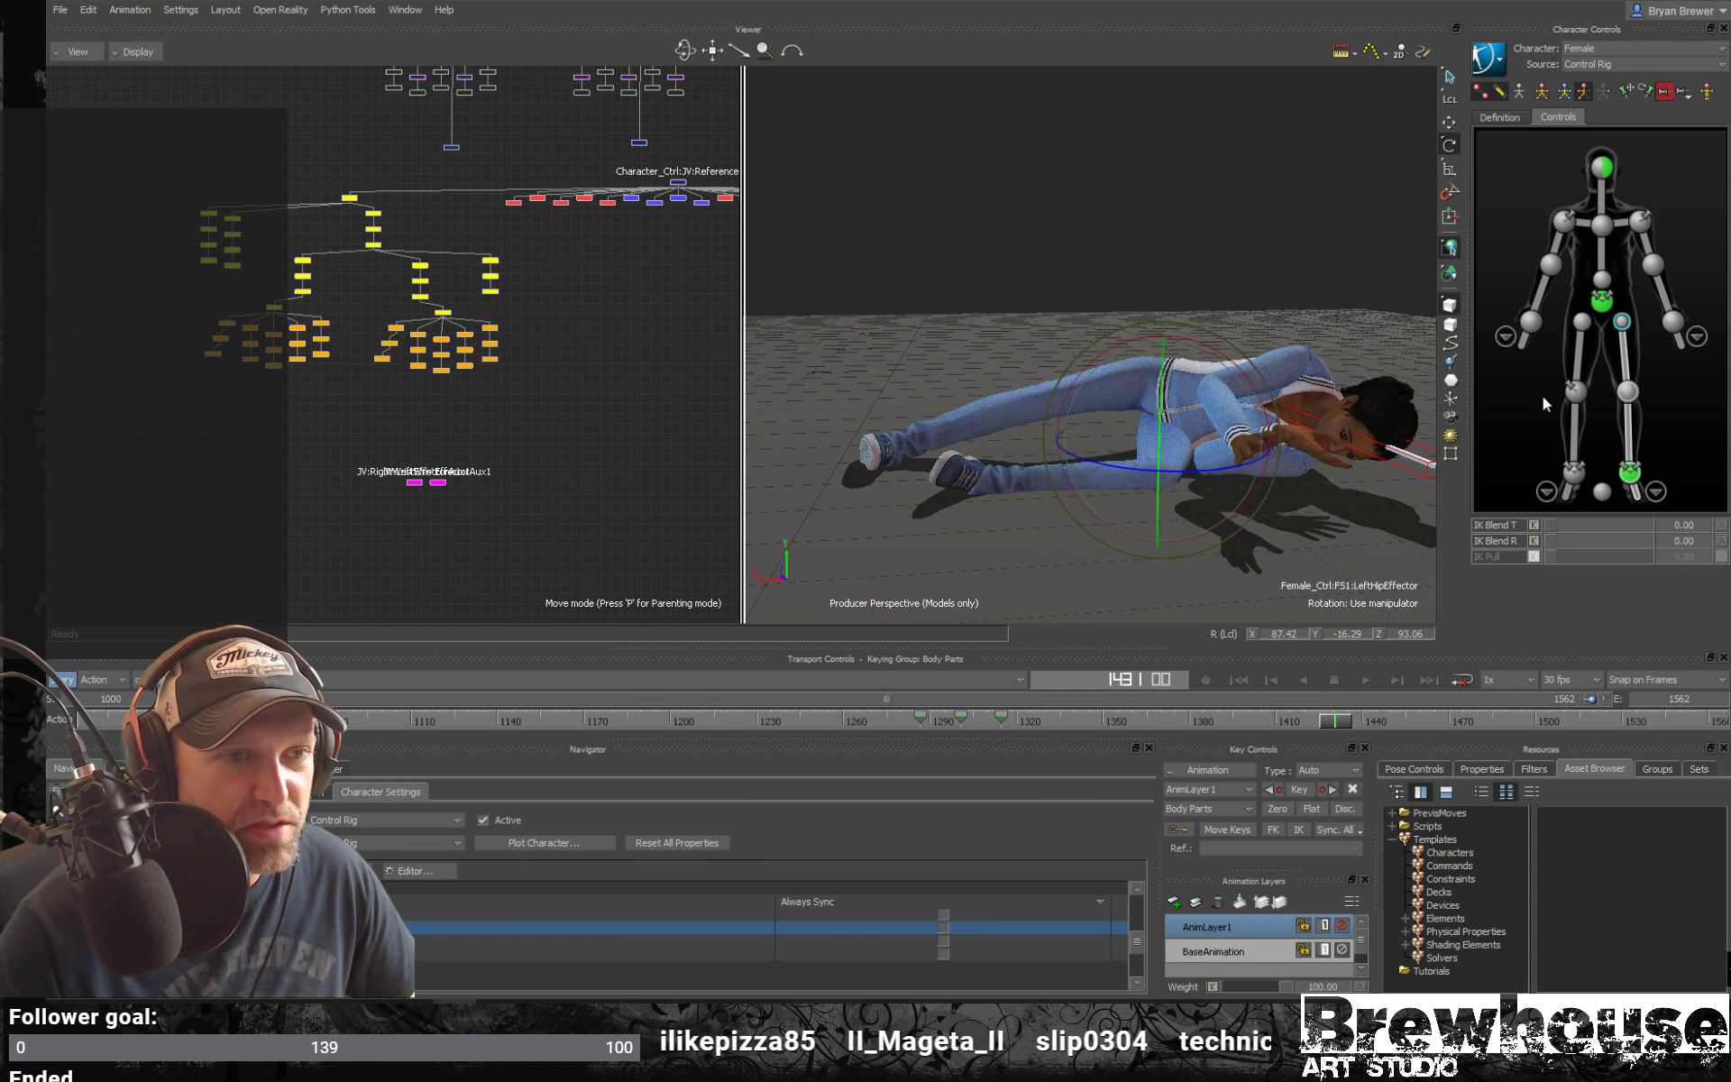
Key the Female's left ankle effector at frame 1347 and rotate the foot to rest naturally on the floor
click(1628, 469)
key(t)
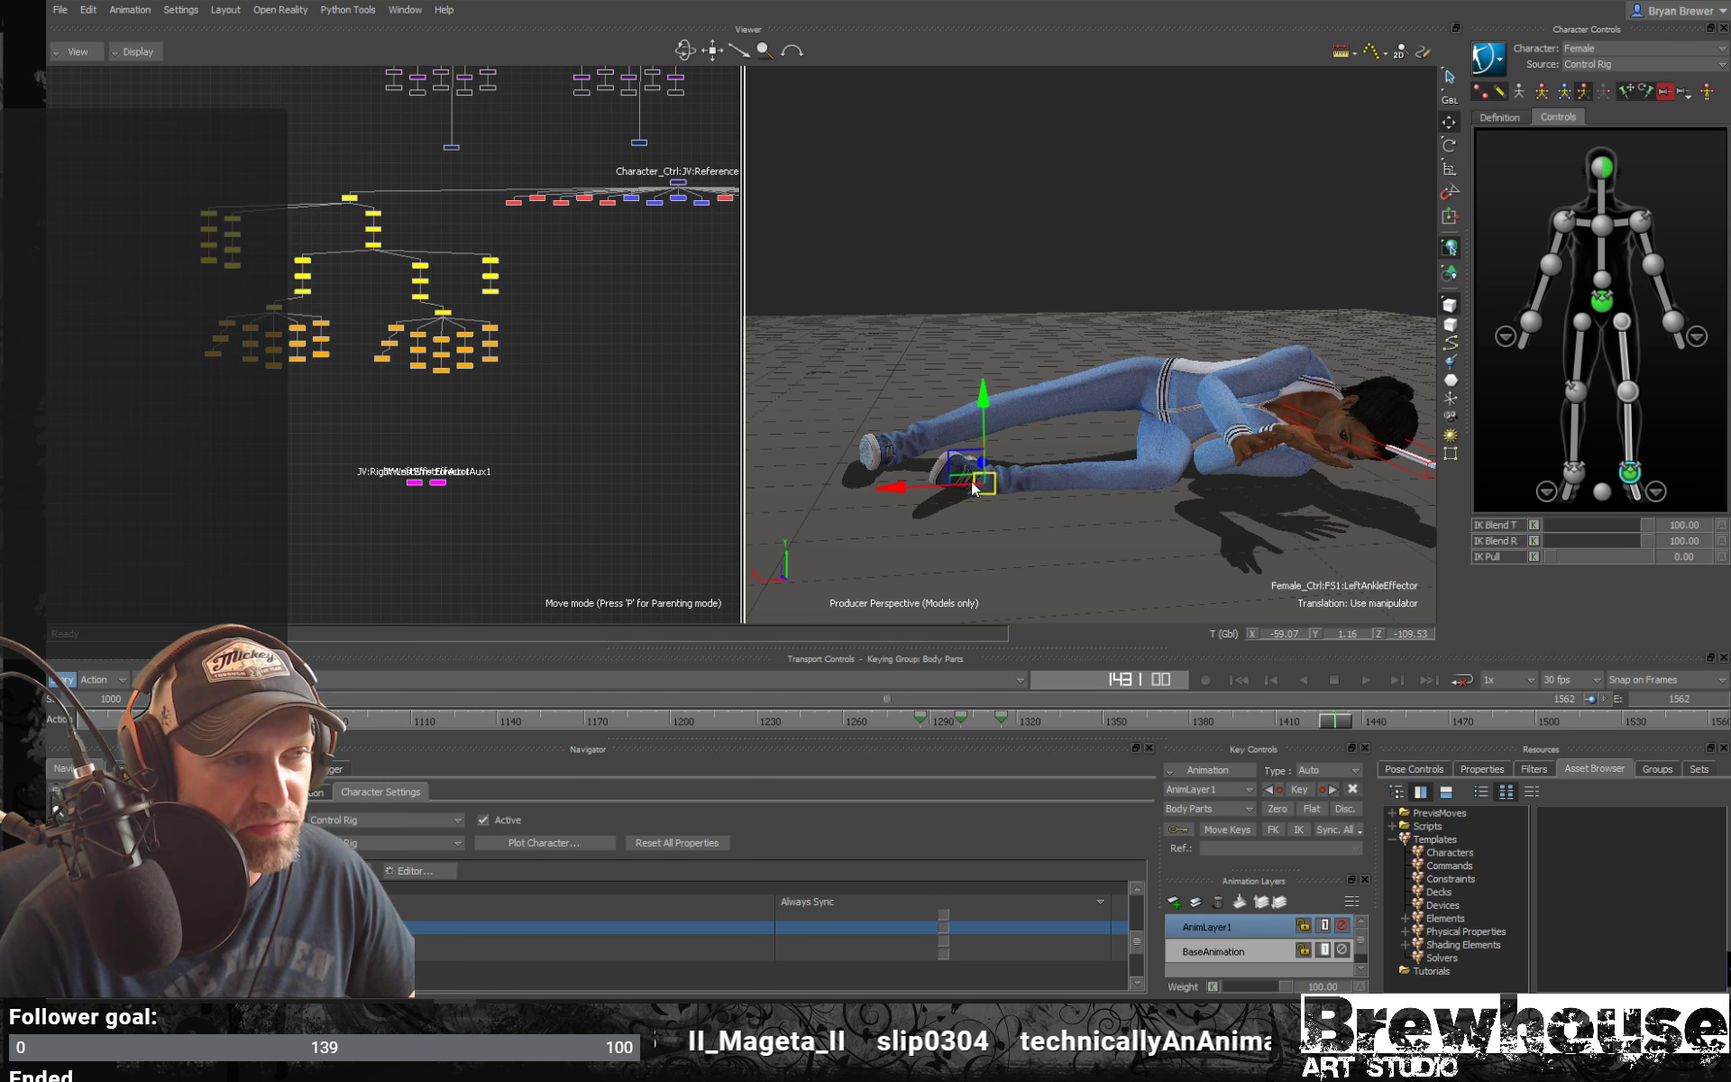
alt+drag(970, 480, 997, 454)
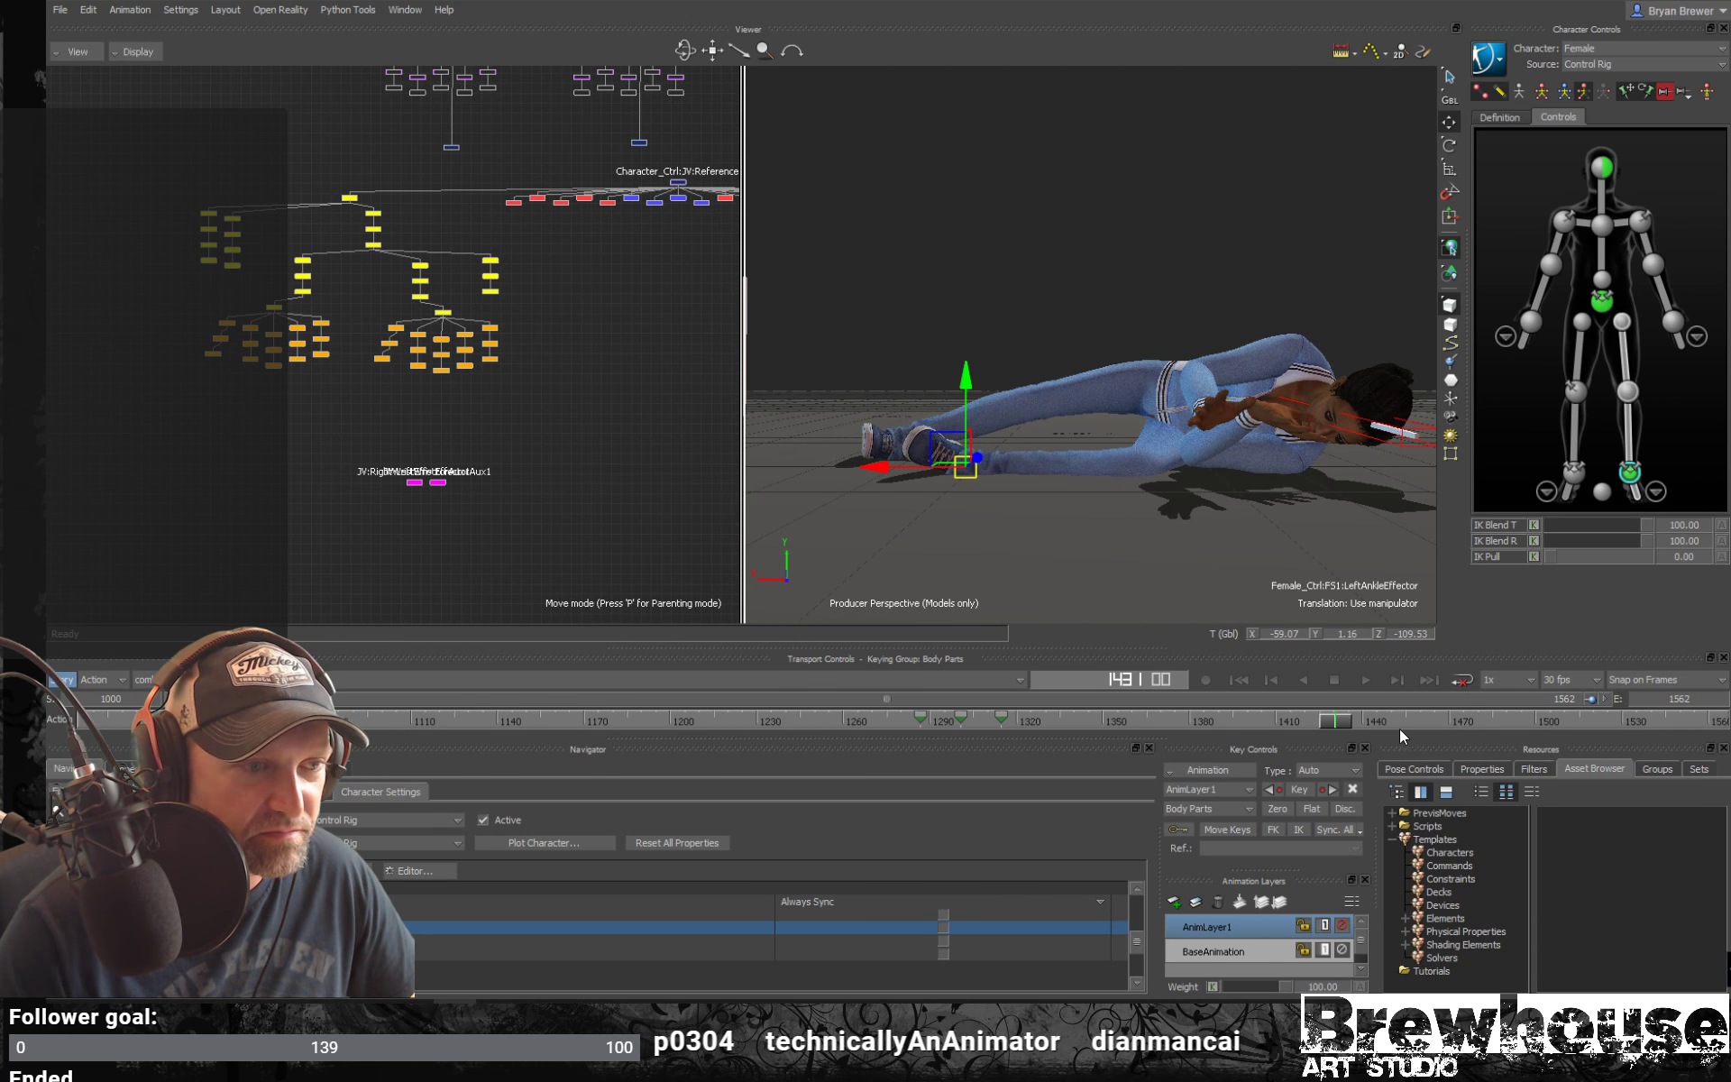
mouse_move(1323, 721)
mouse_down()
mouse_move(994, 699)
mouse_move(1095, 711)
mouse_up()
key(k)
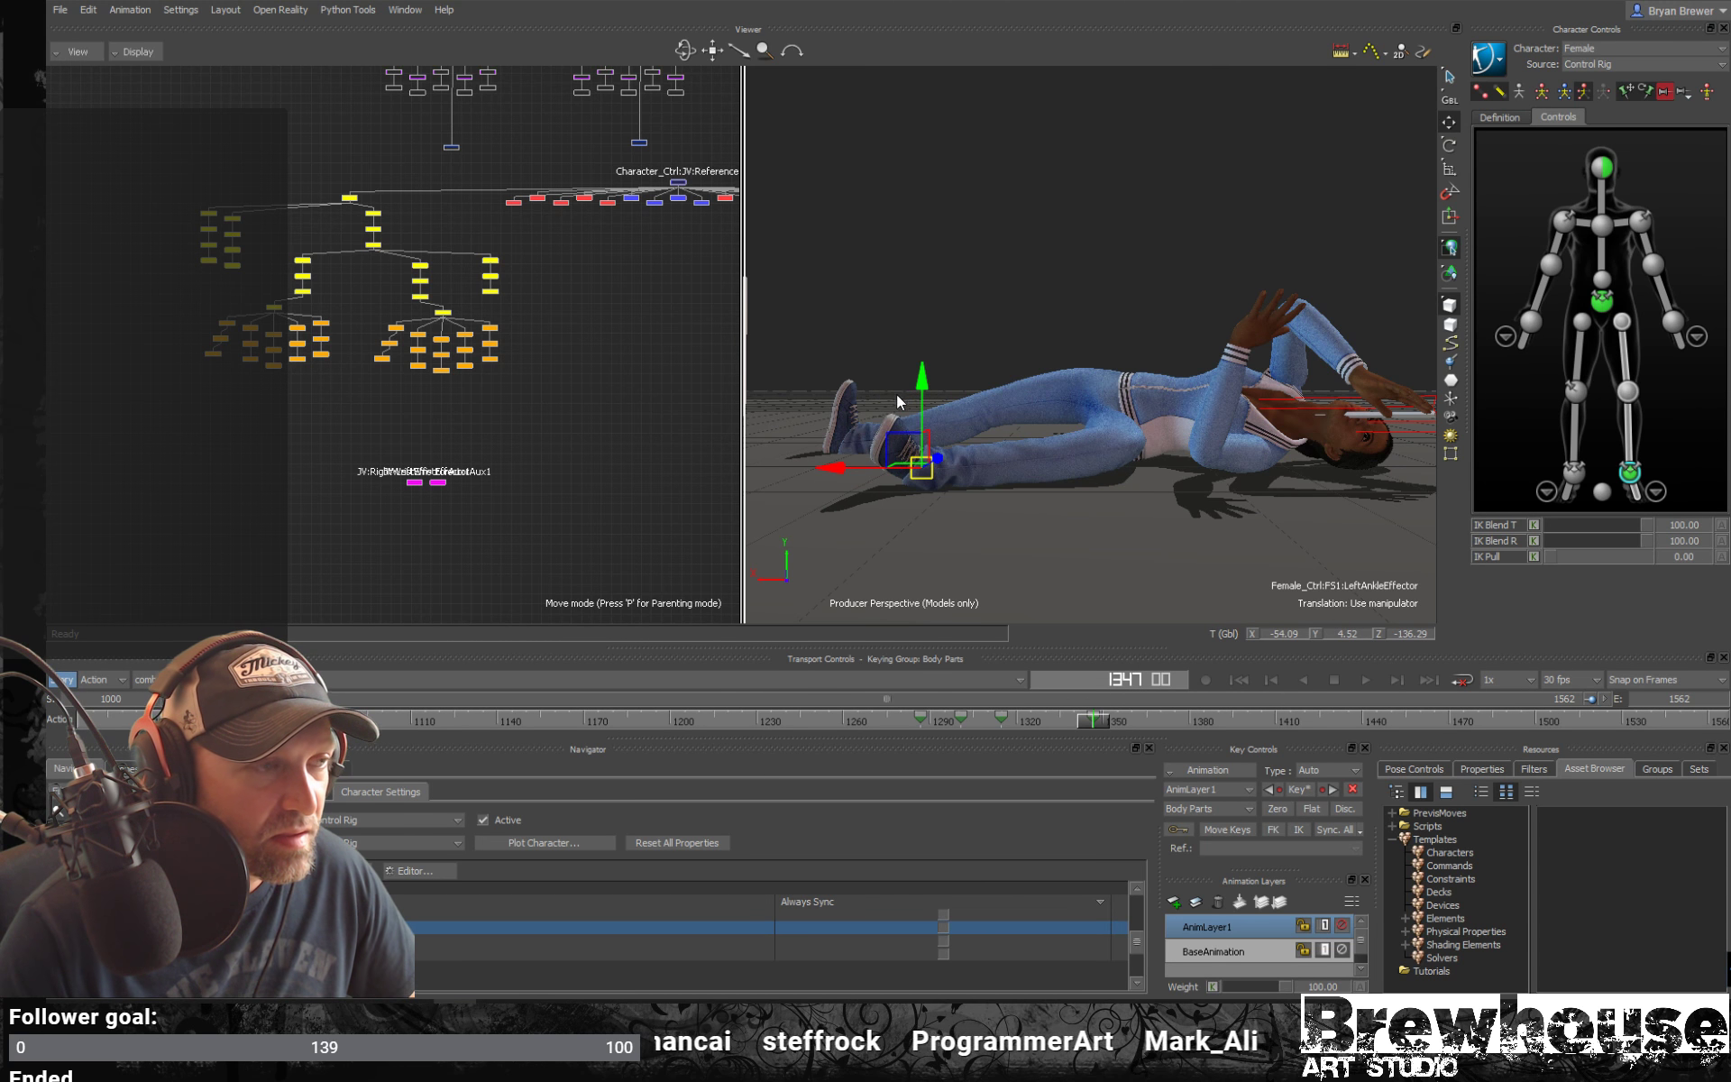
key(e)
drag(820, 484, 965, 507)
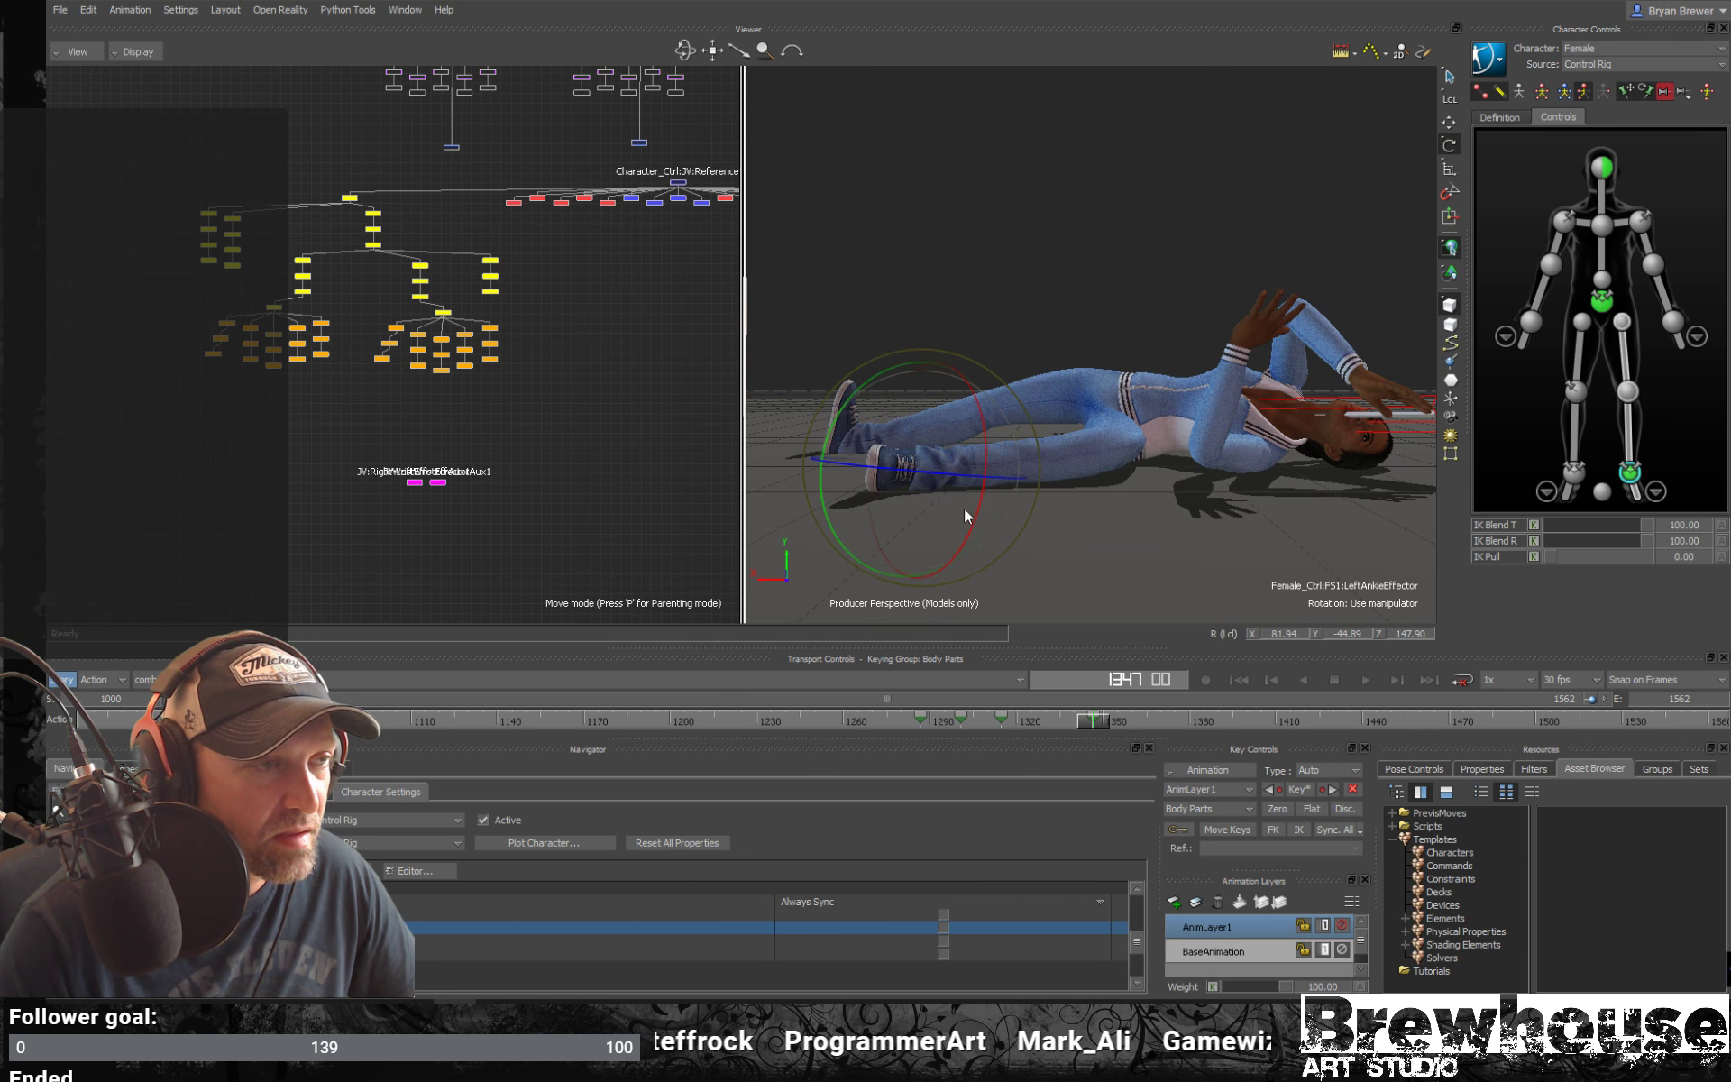
Adjust the rotation and position of the Female's left ankle effector at frame 1315
drag(1090, 722, 999, 723)
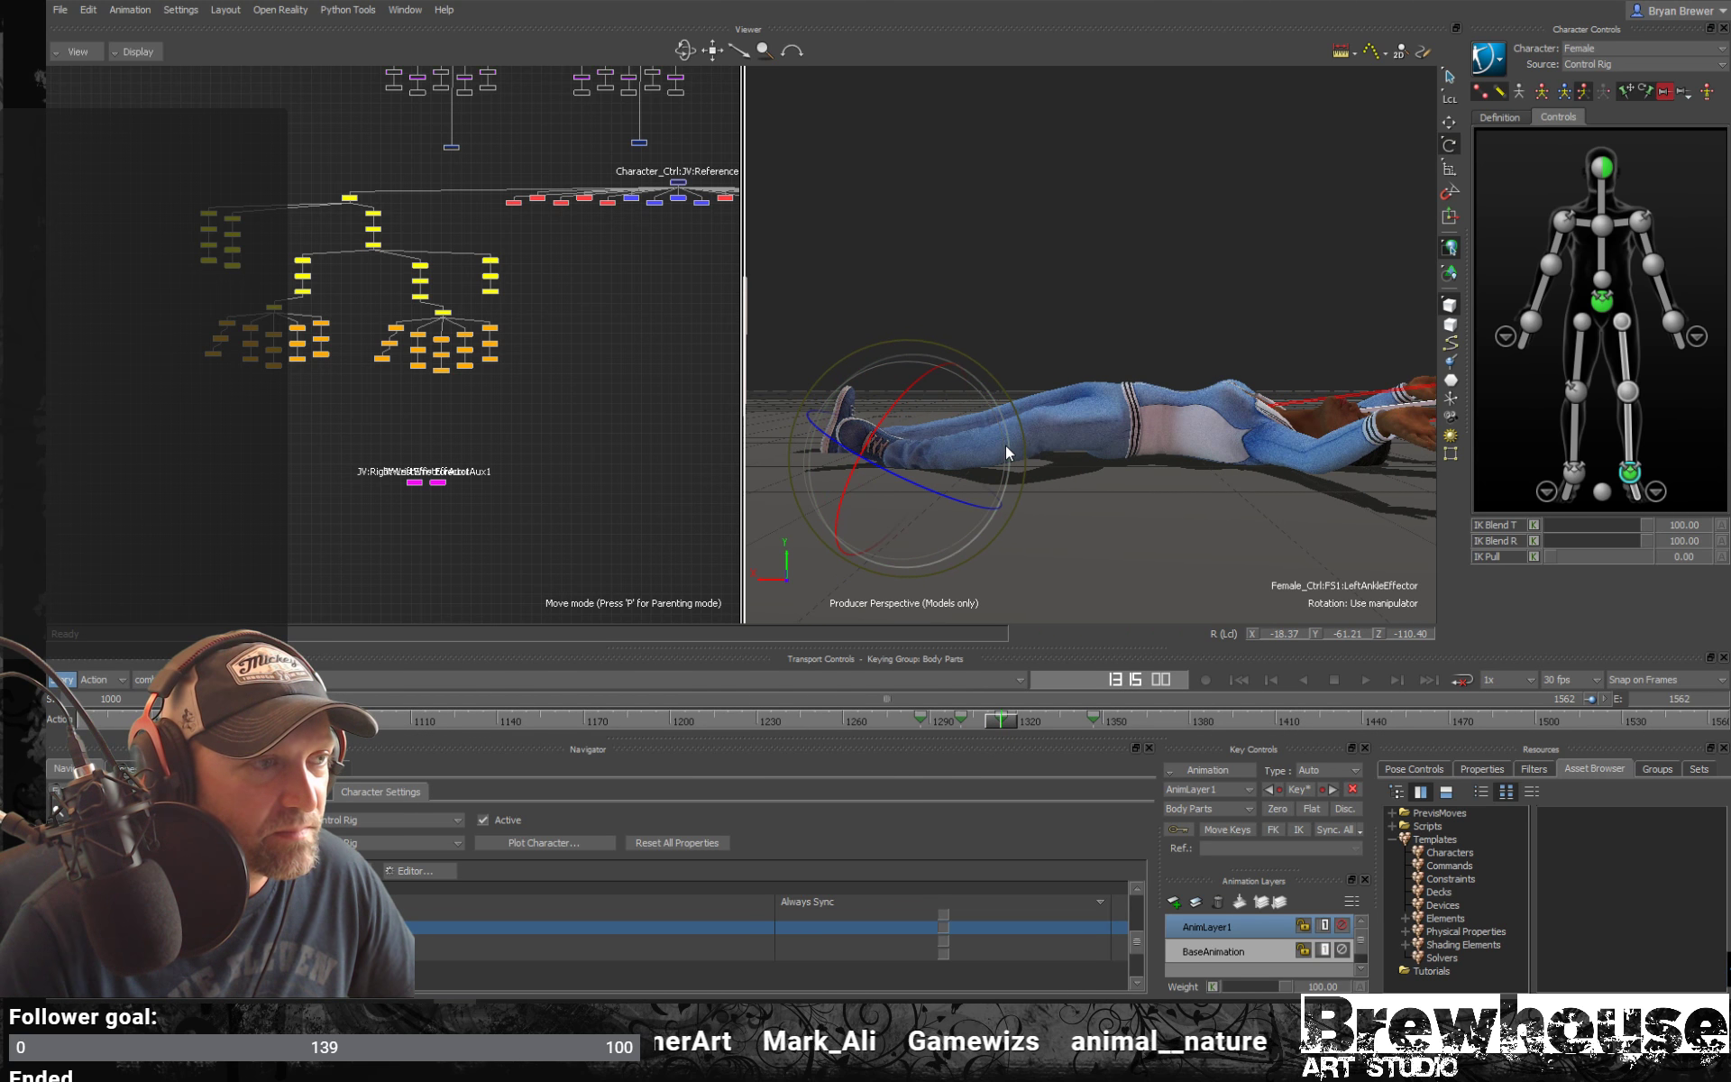
drag(1004, 447, 1006, 431)
key(w)
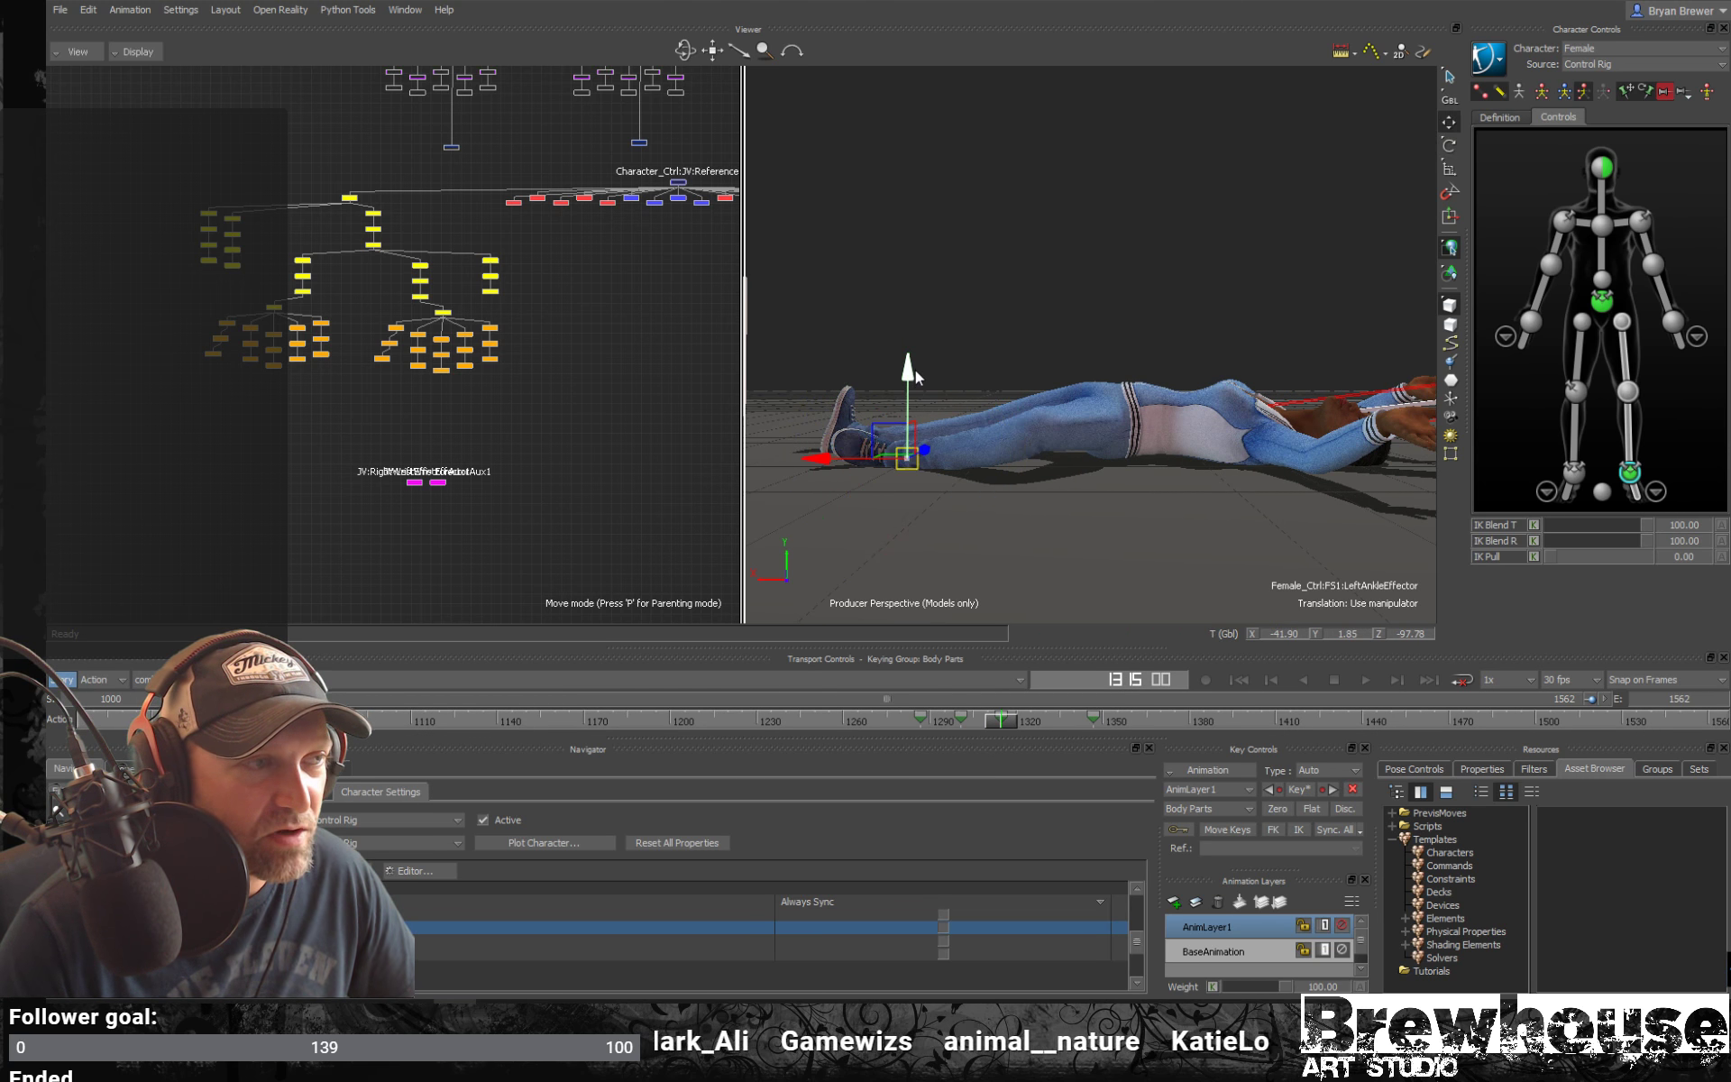
key(e)
drag(1000, 440, 1010, 424)
Rotate the Female's left hip effector at frame 1315 to raise her bent left knee
drag(960, 721, 1000, 724)
alt+drag(1132, 537, 1198, 571)
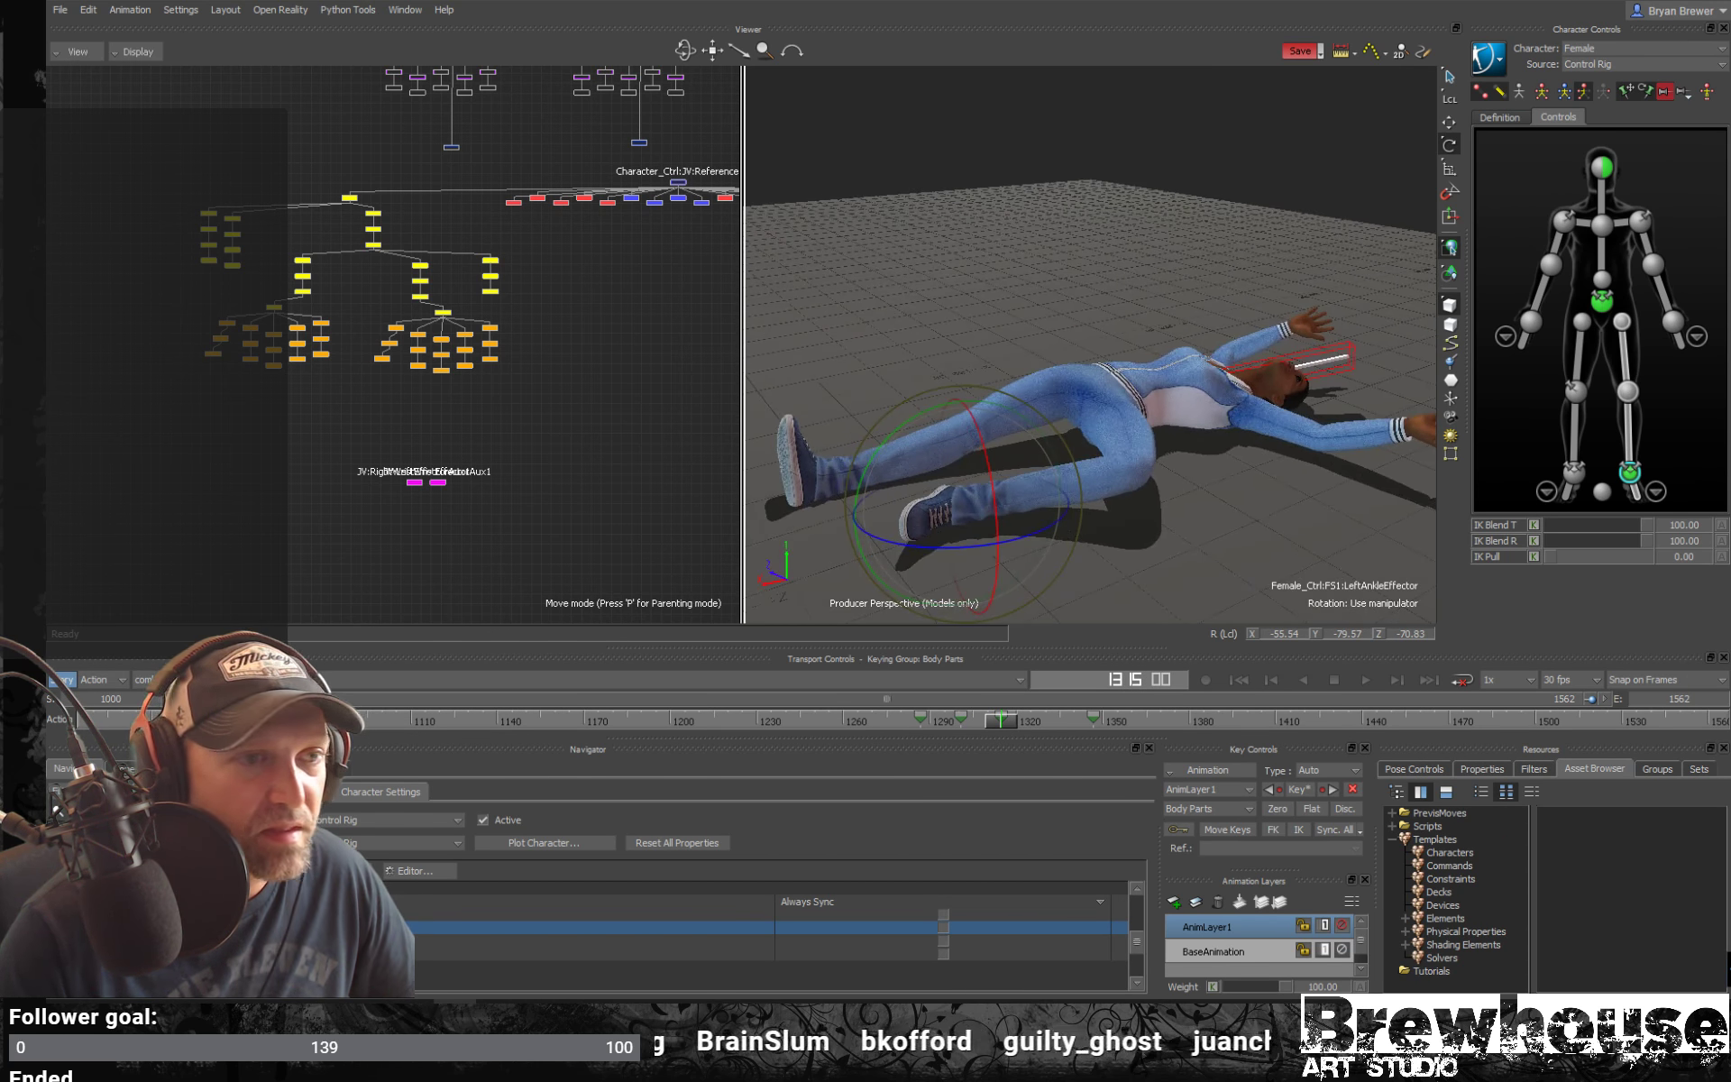
click(1621, 322)
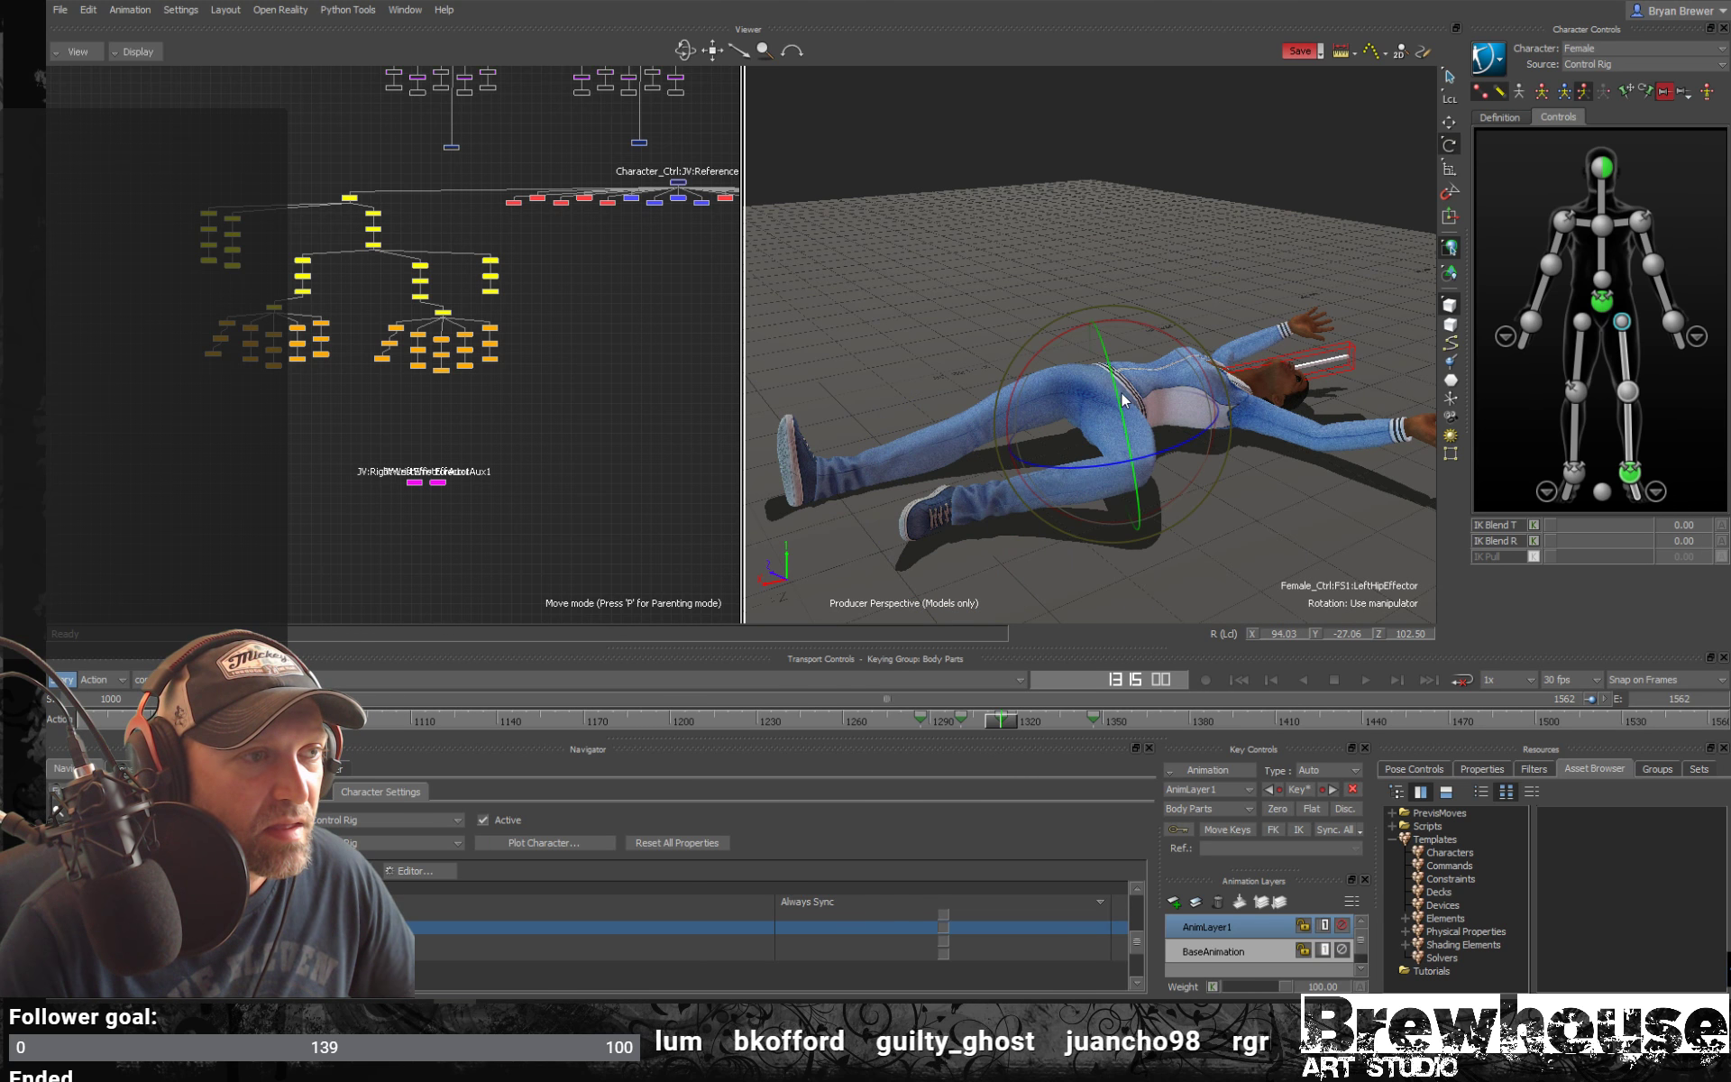
drag(1157, 448, 1104, 464)
key(ctrl+z)
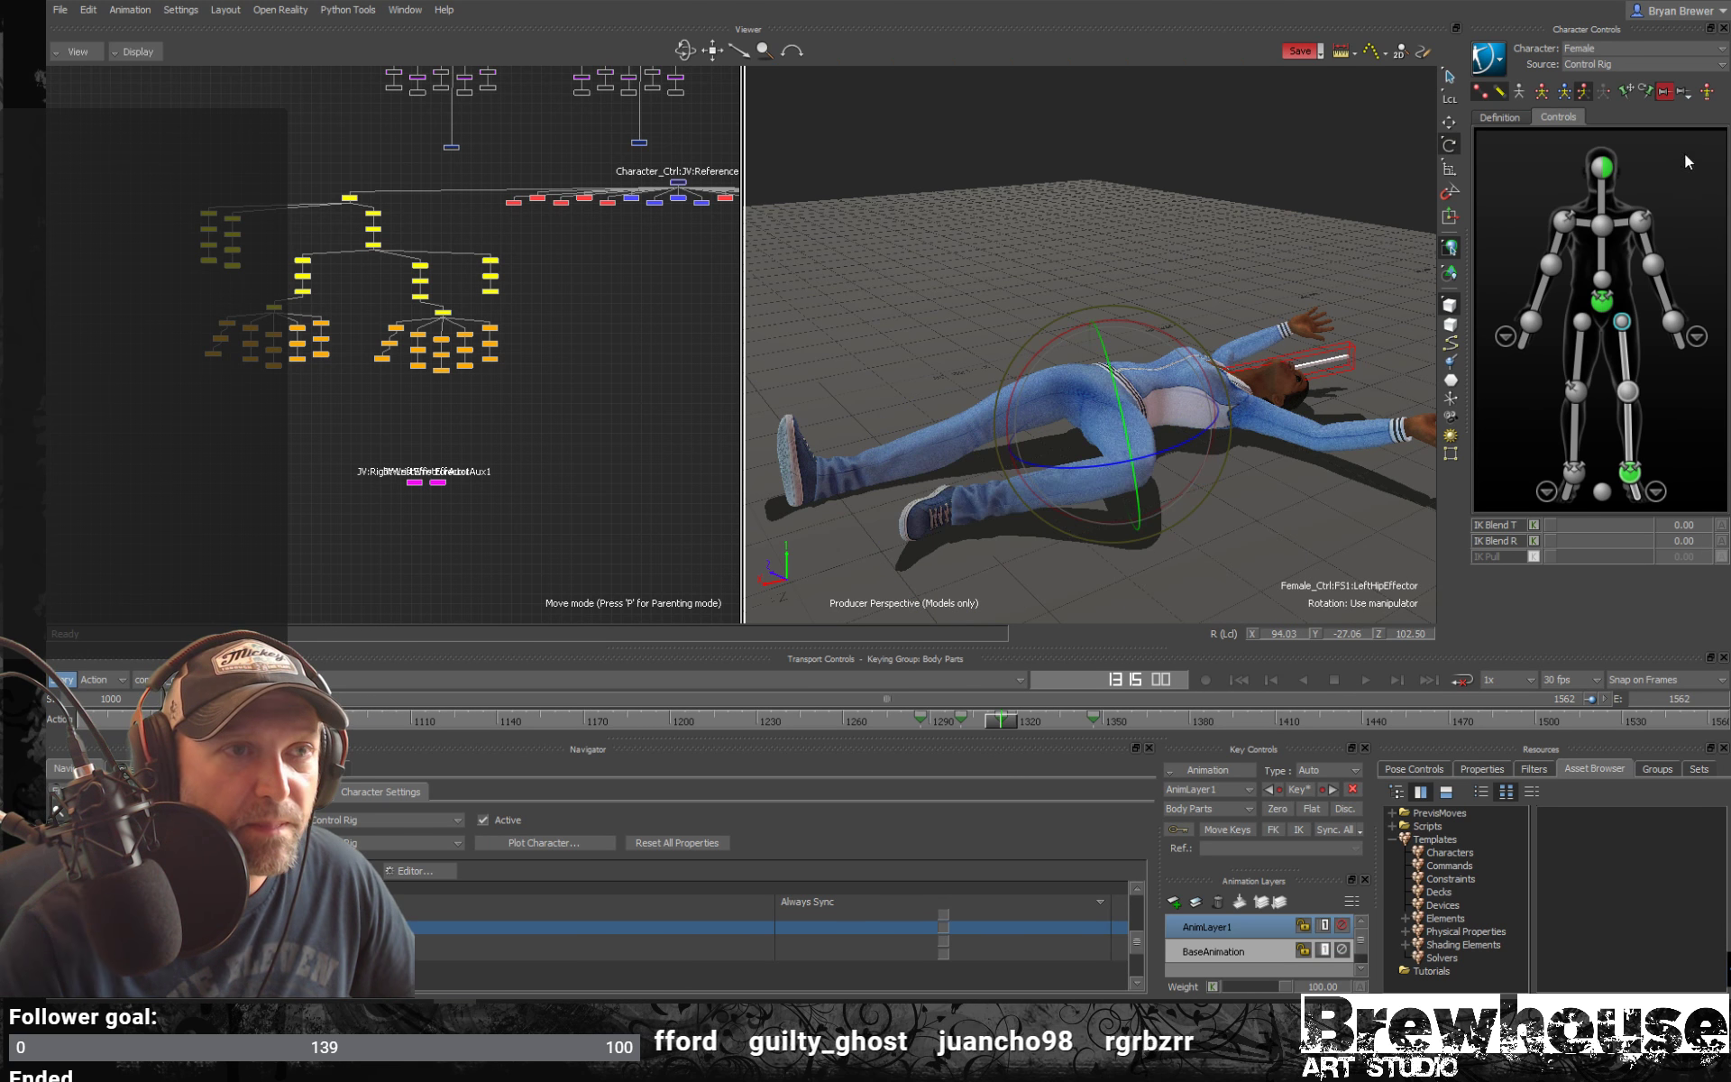
click(1628, 472)
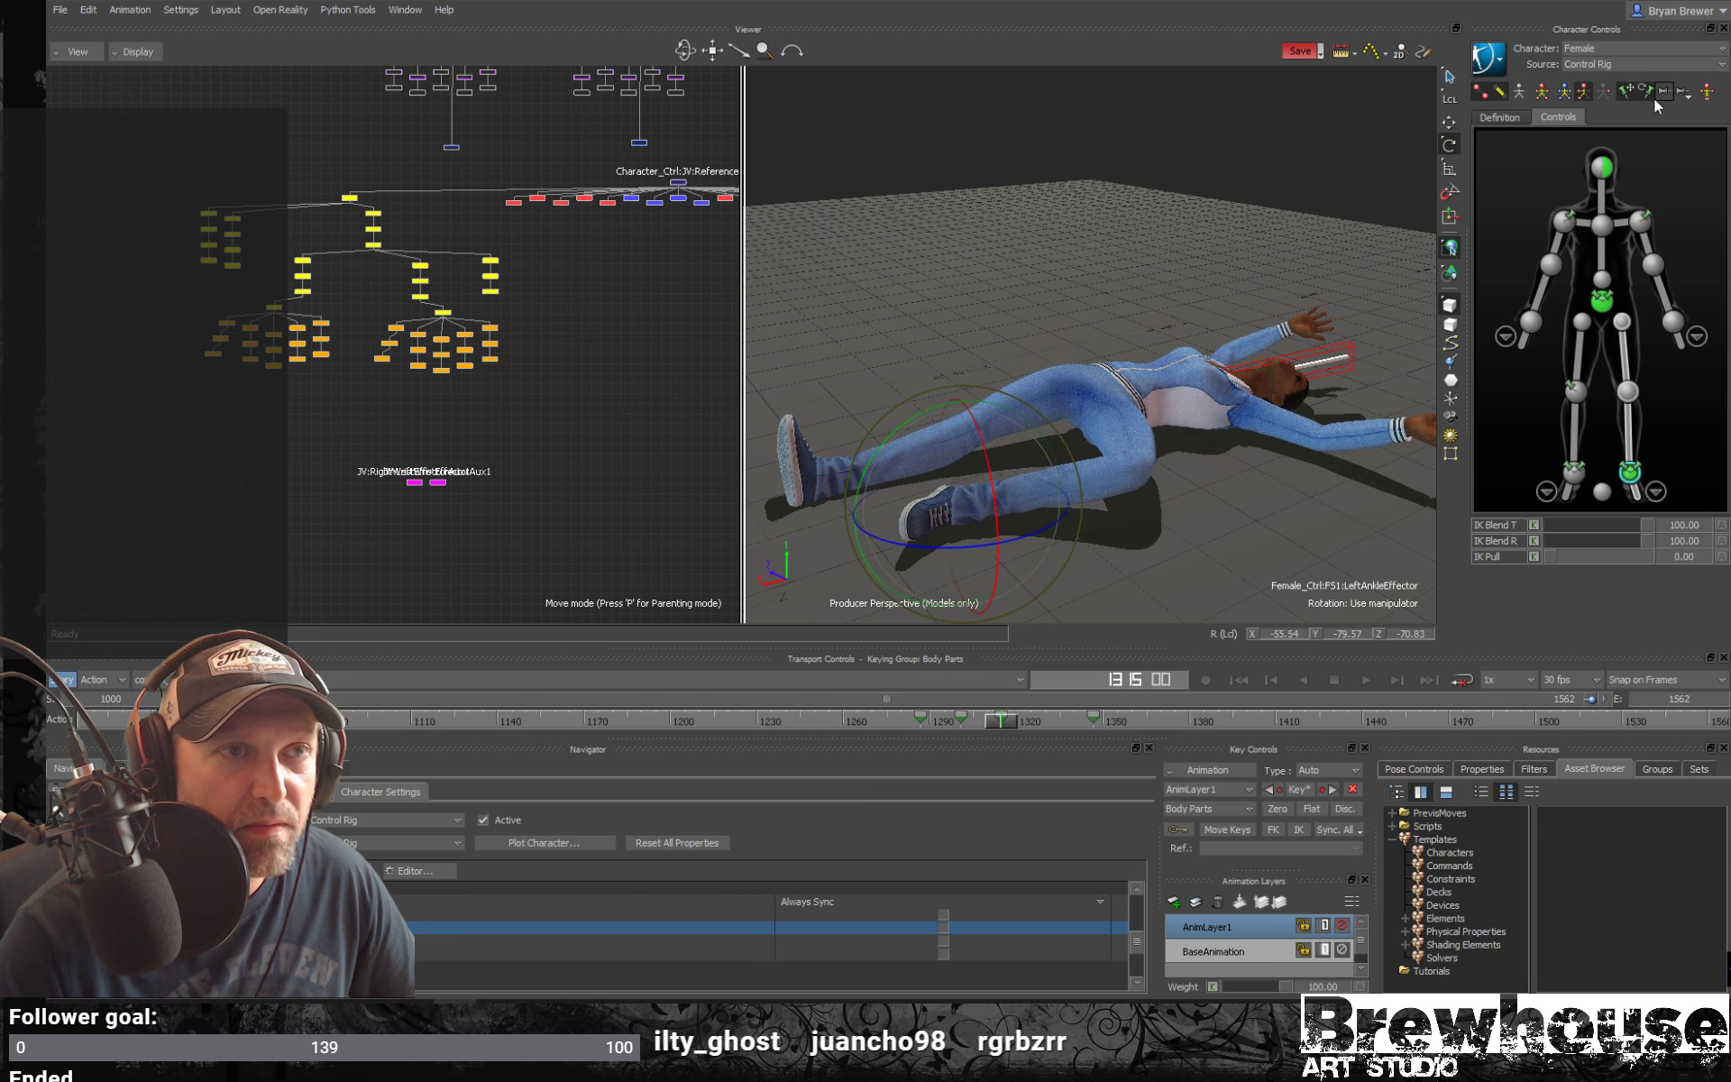
click(1621, 321)
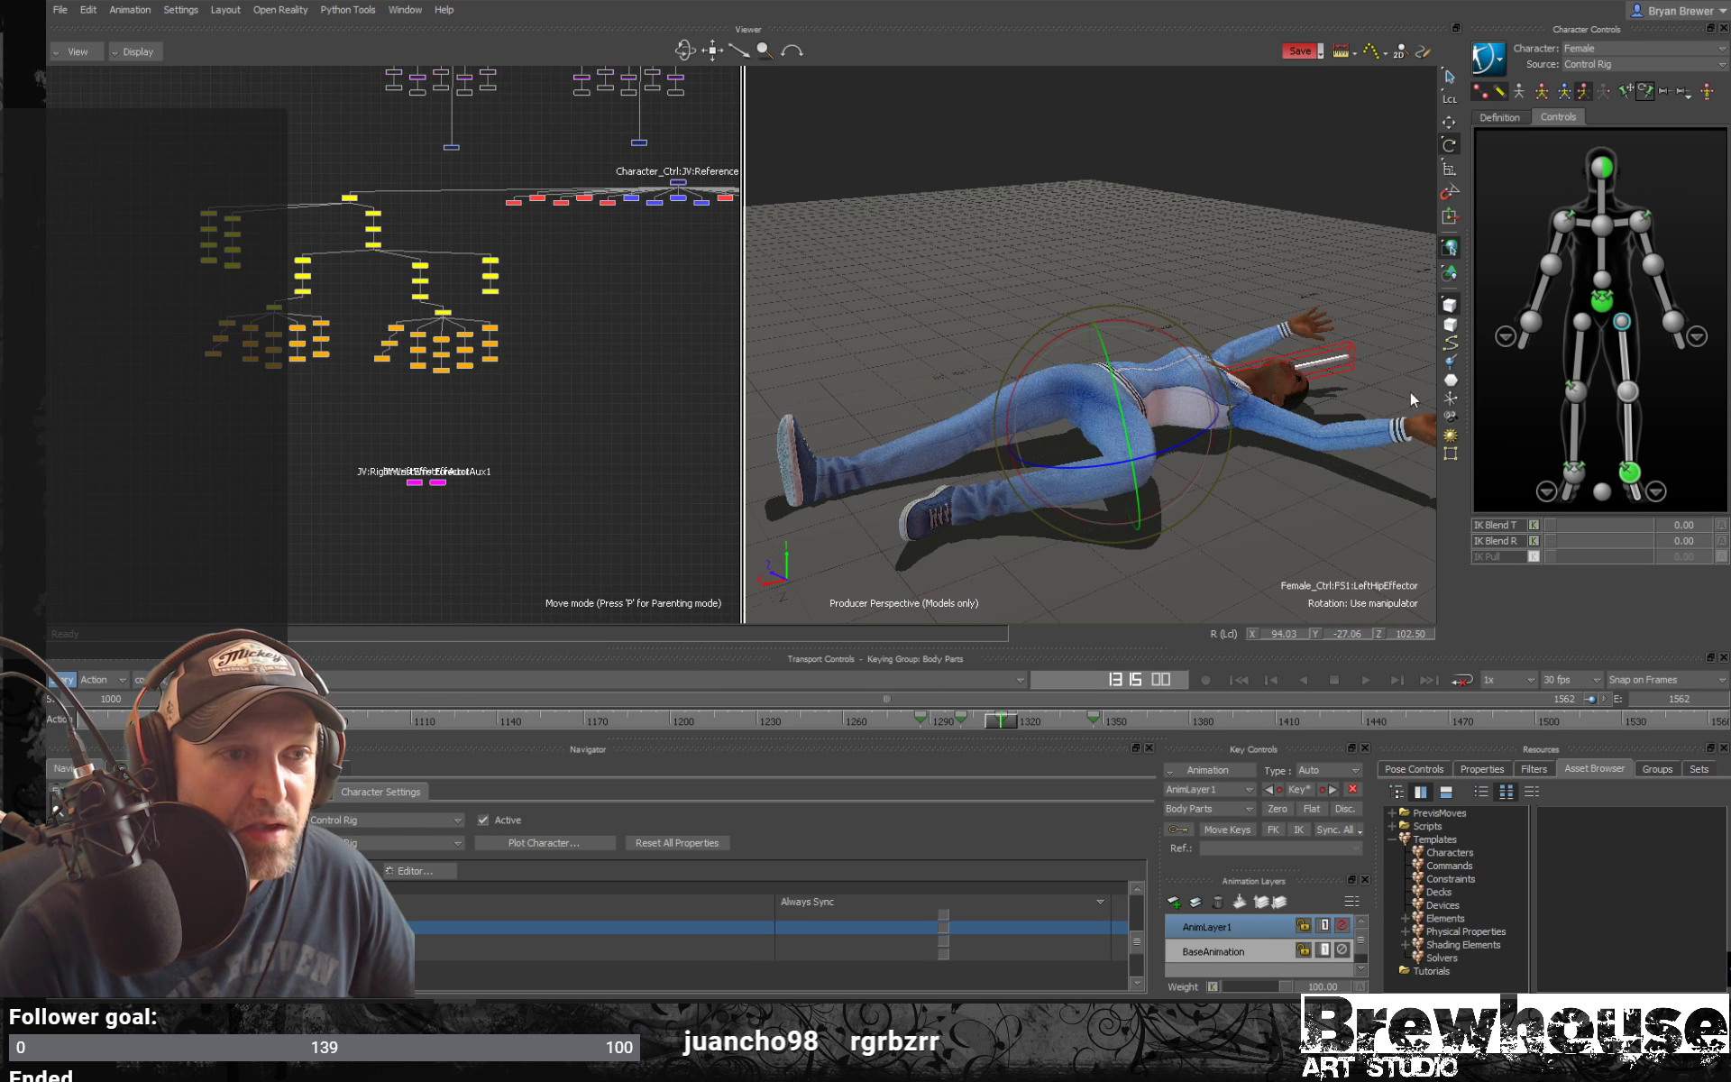
ctrl+shift+drag(1095, 442, 1163, 344)
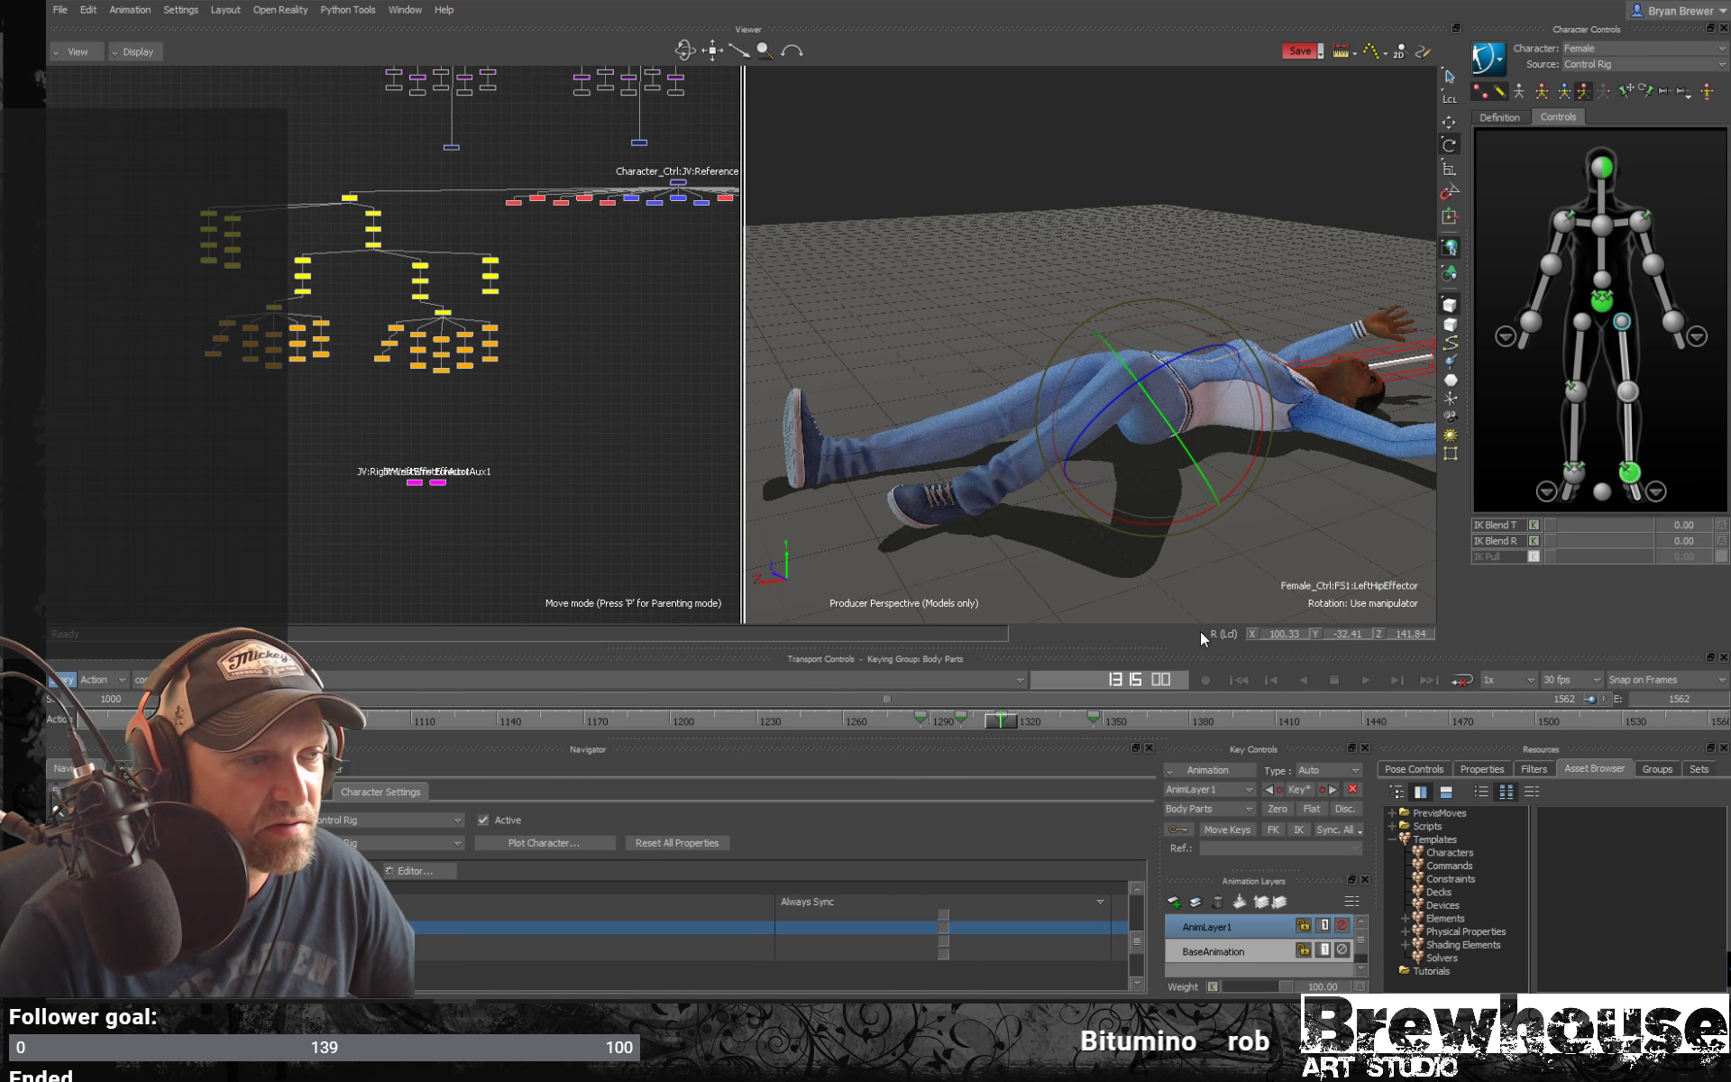
Play back the kill and fall to frame 1439 and examine the Female's leg motion from several angles
drag(1023, 721, 822, 722)
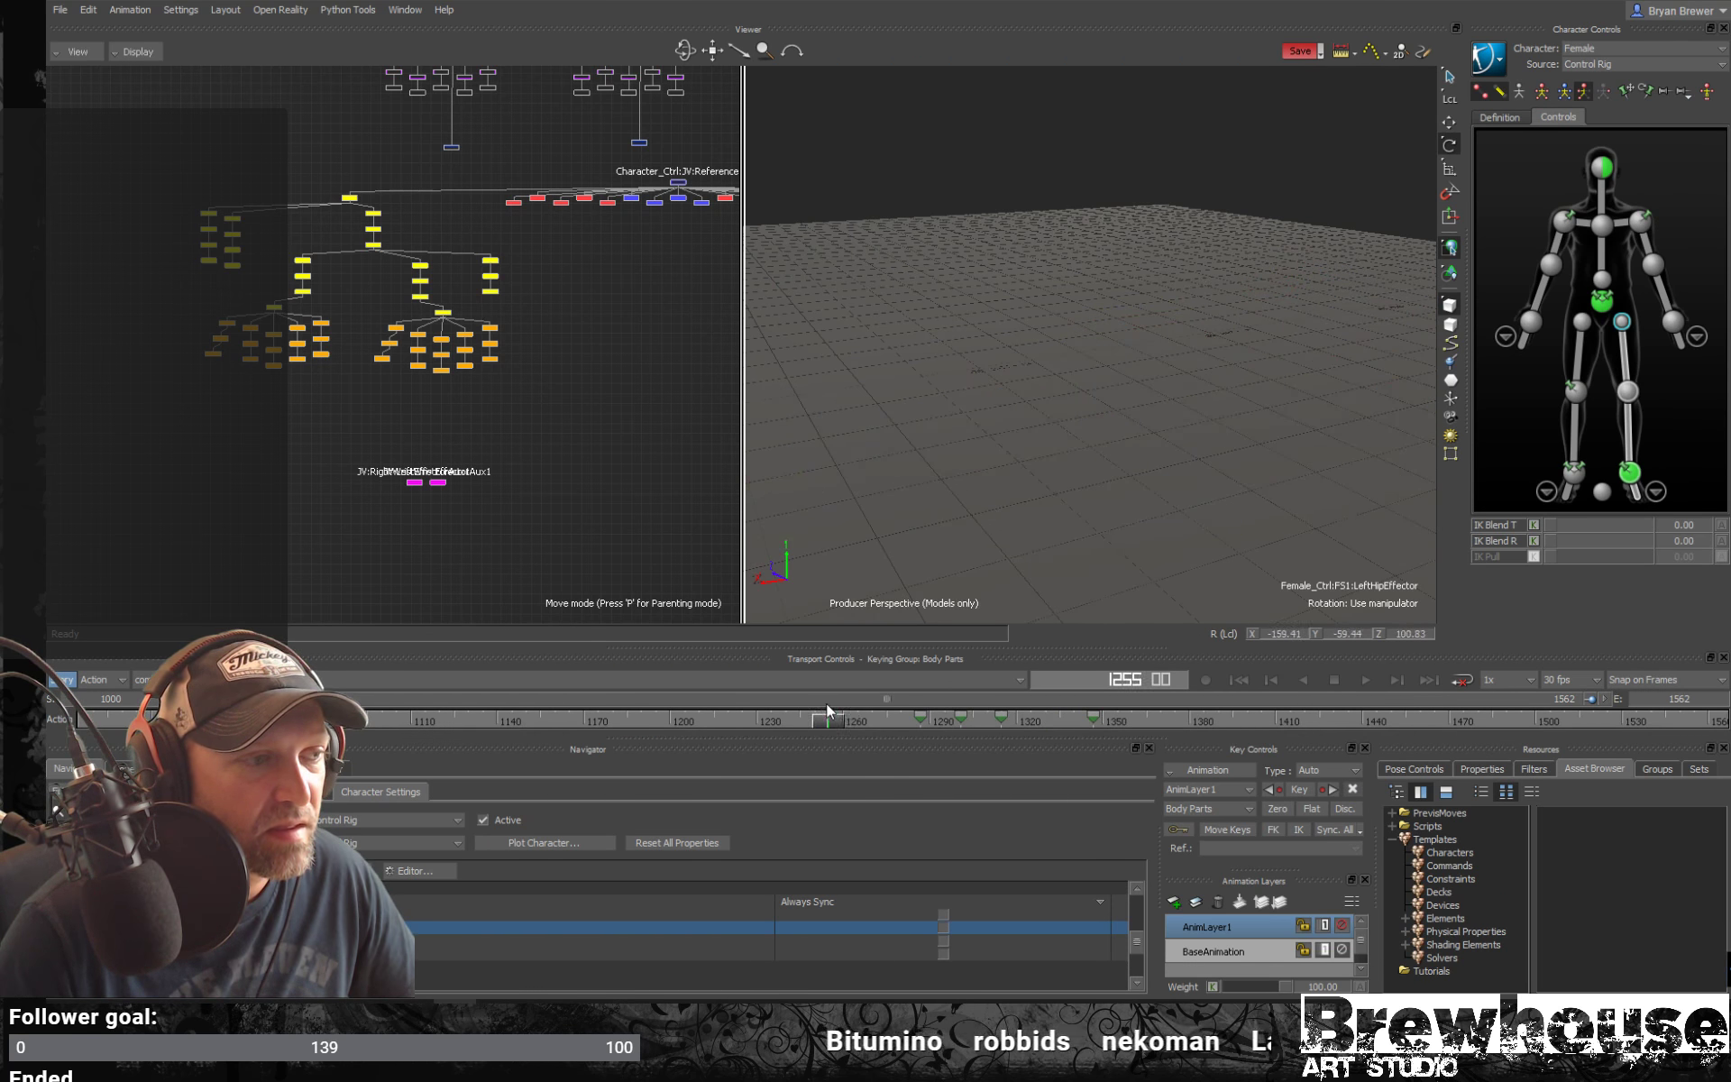
key(space)
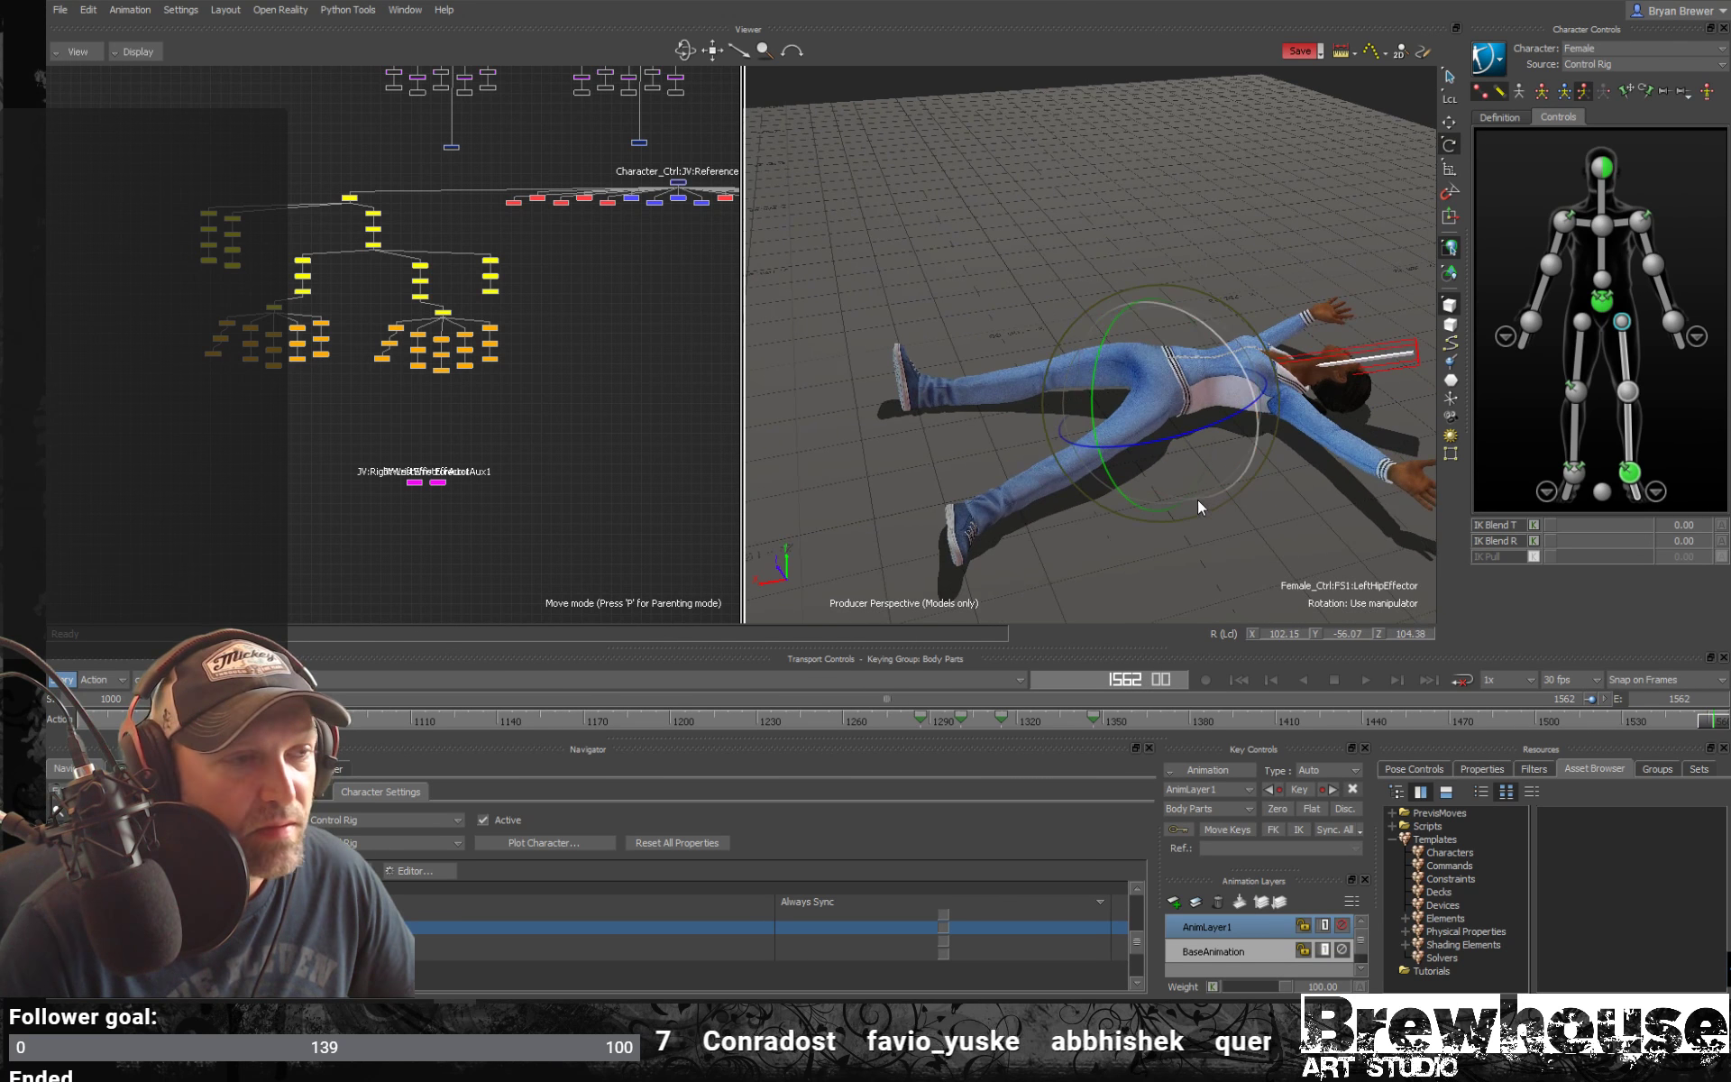
ctrl+shift+drag(1186, 492, 1104, 547)
key(ctrl+space)
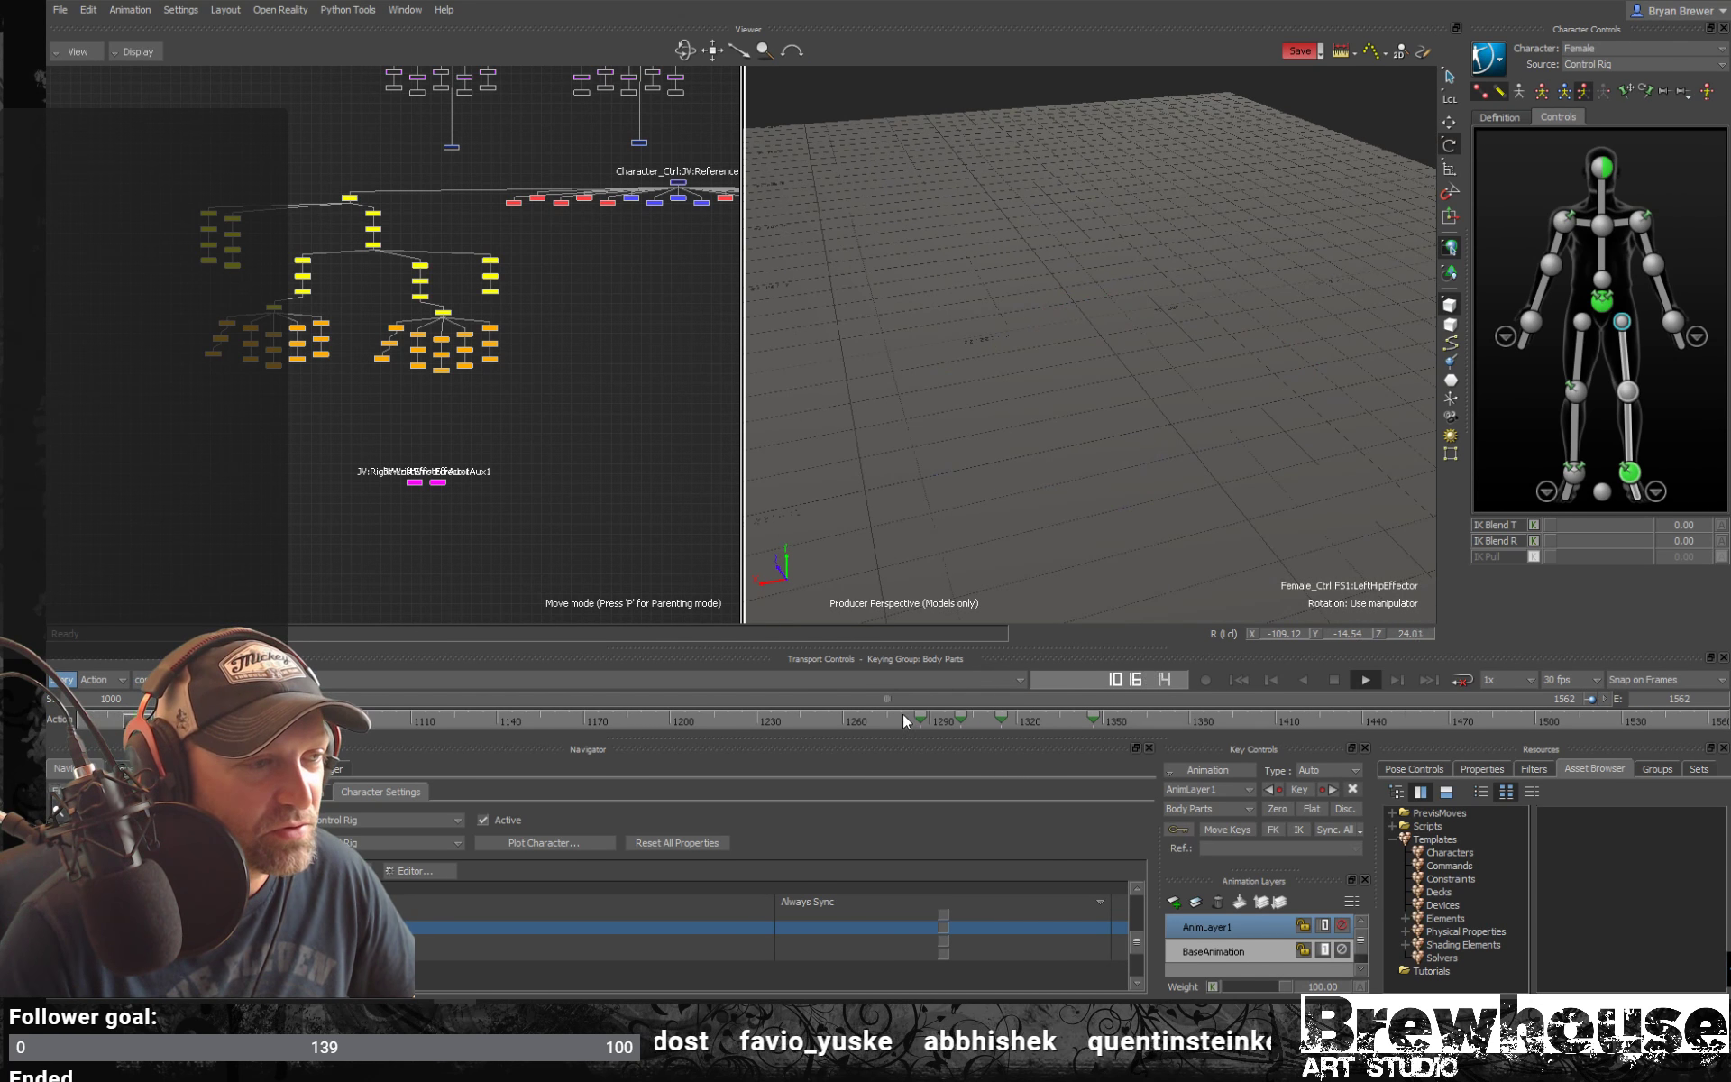
key(ctrl+space)
shift+drag(856, 442, 1079, 504)
key(ctrl+space)
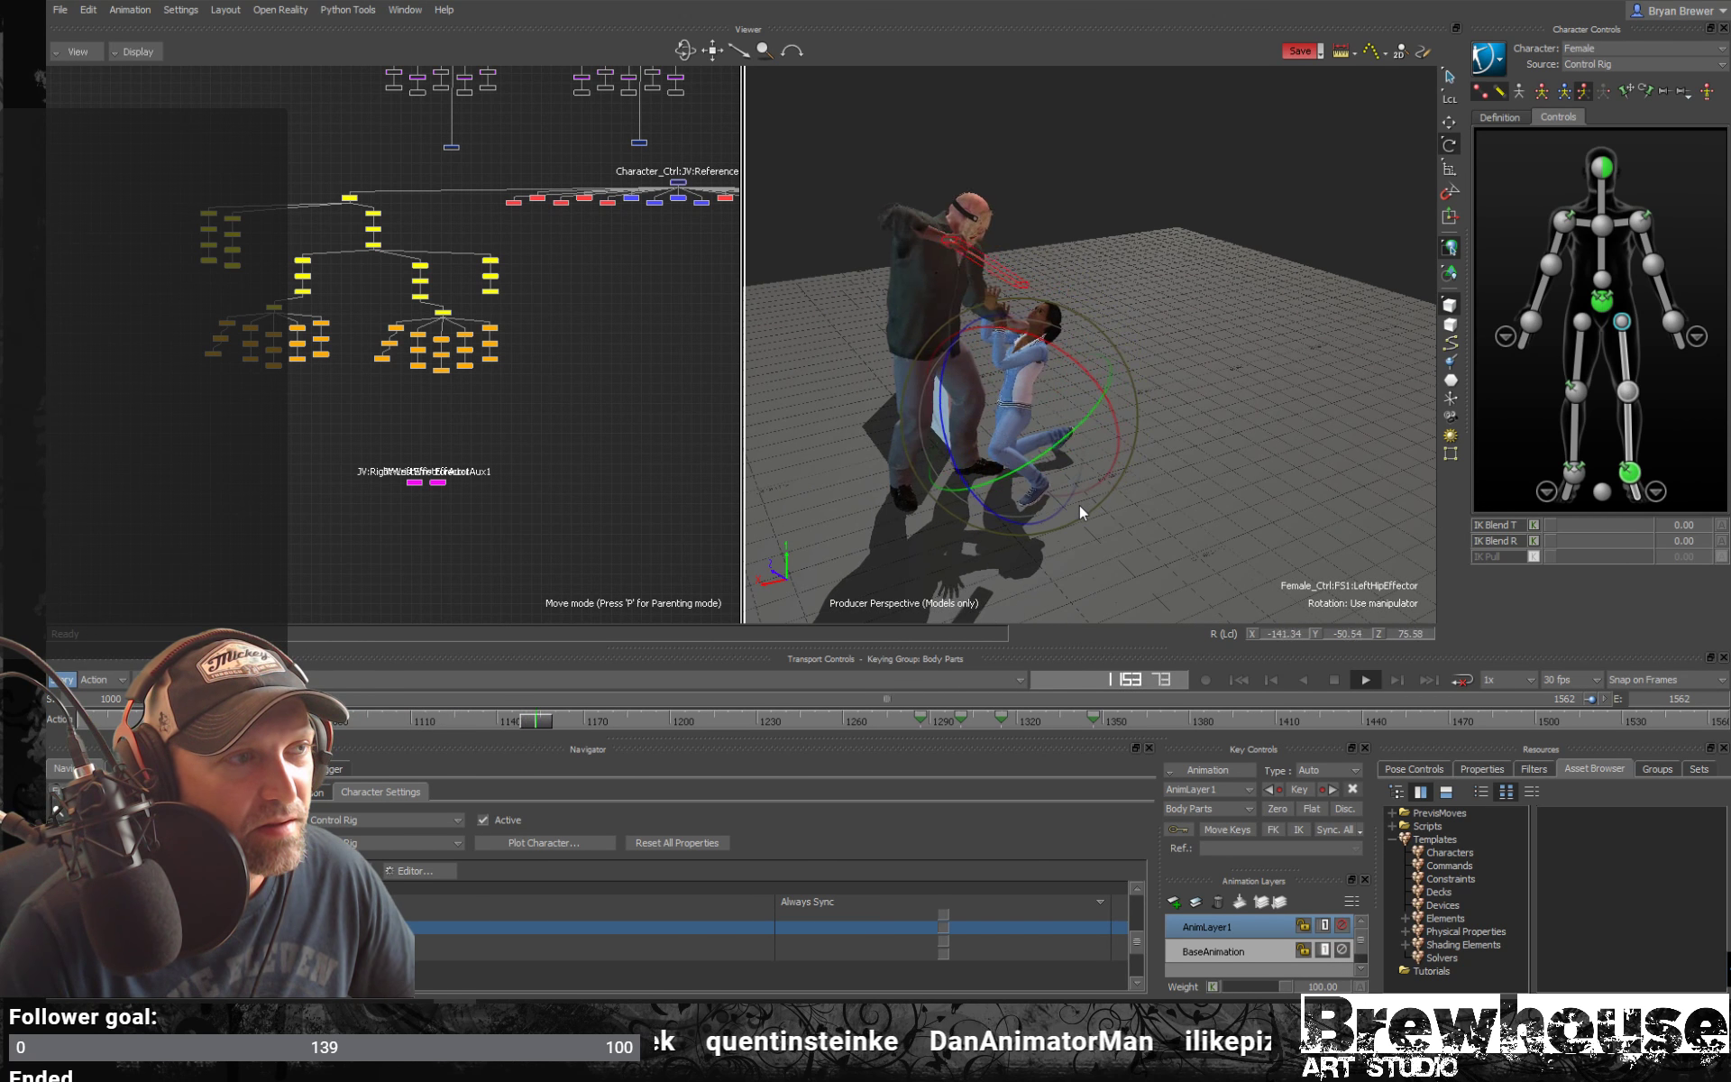
ctrl+shift+drag(1114, 505, 1201, 490)
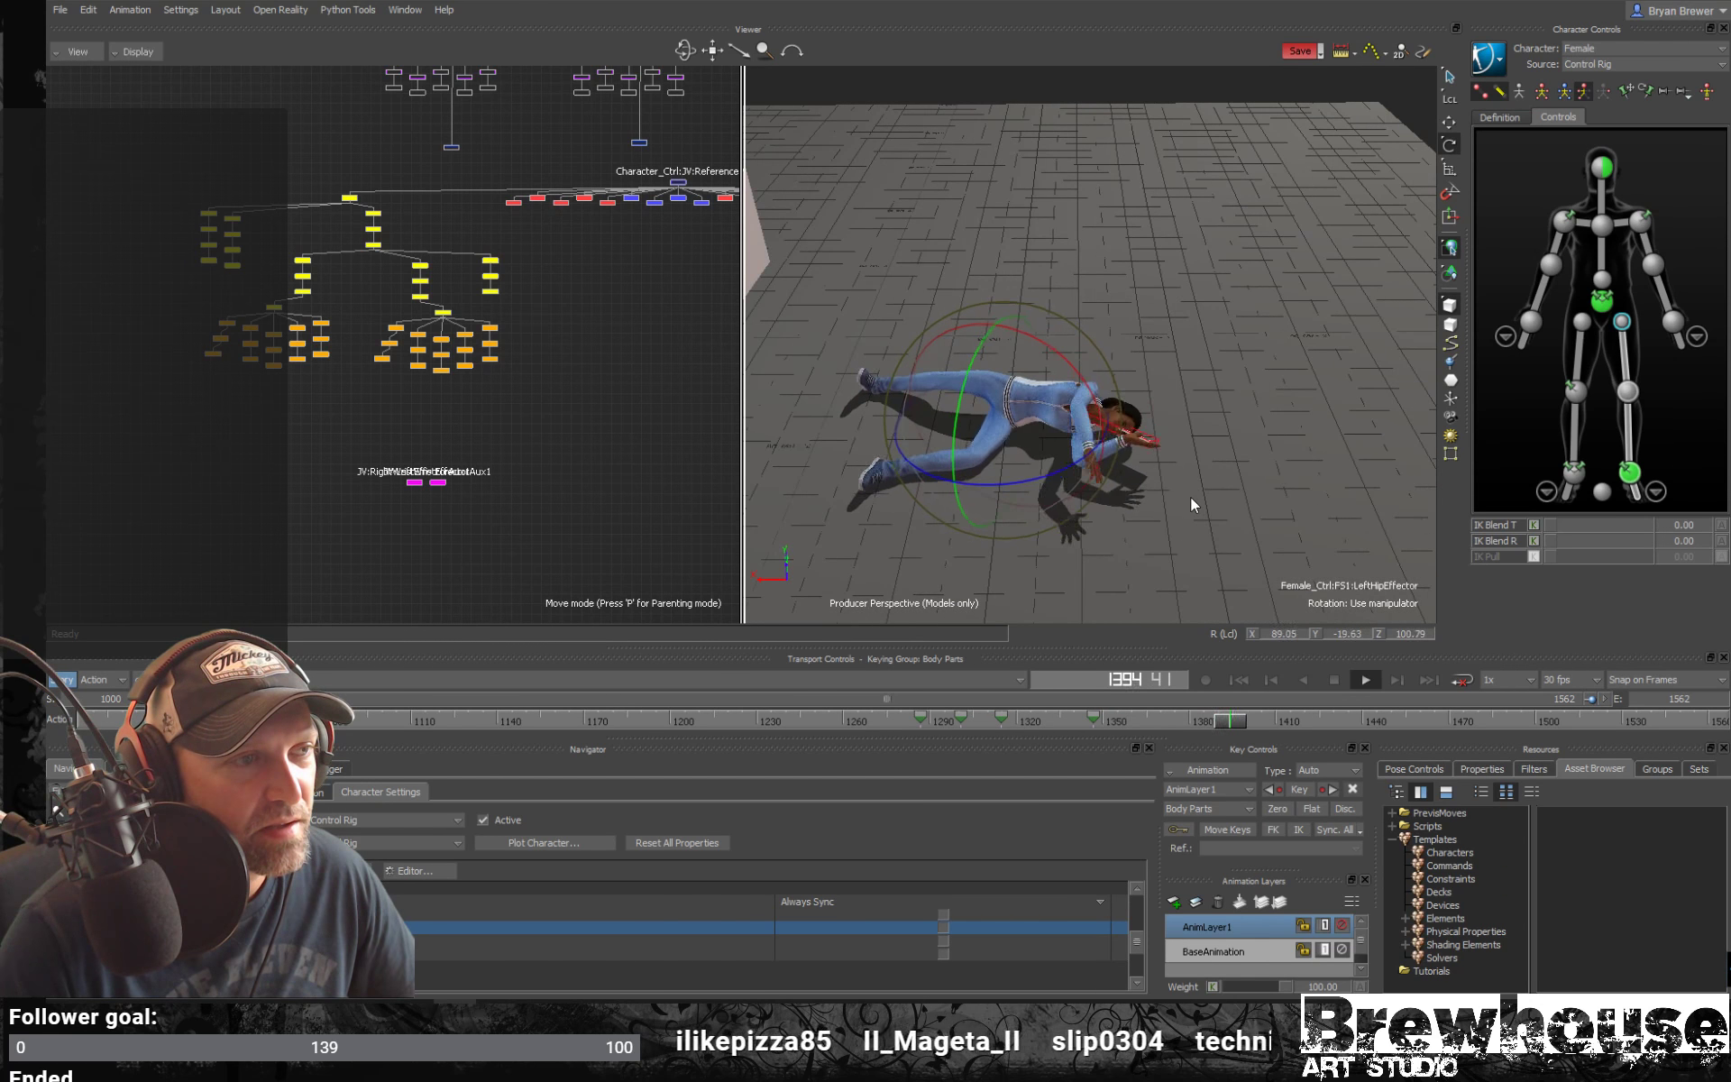
key(space)
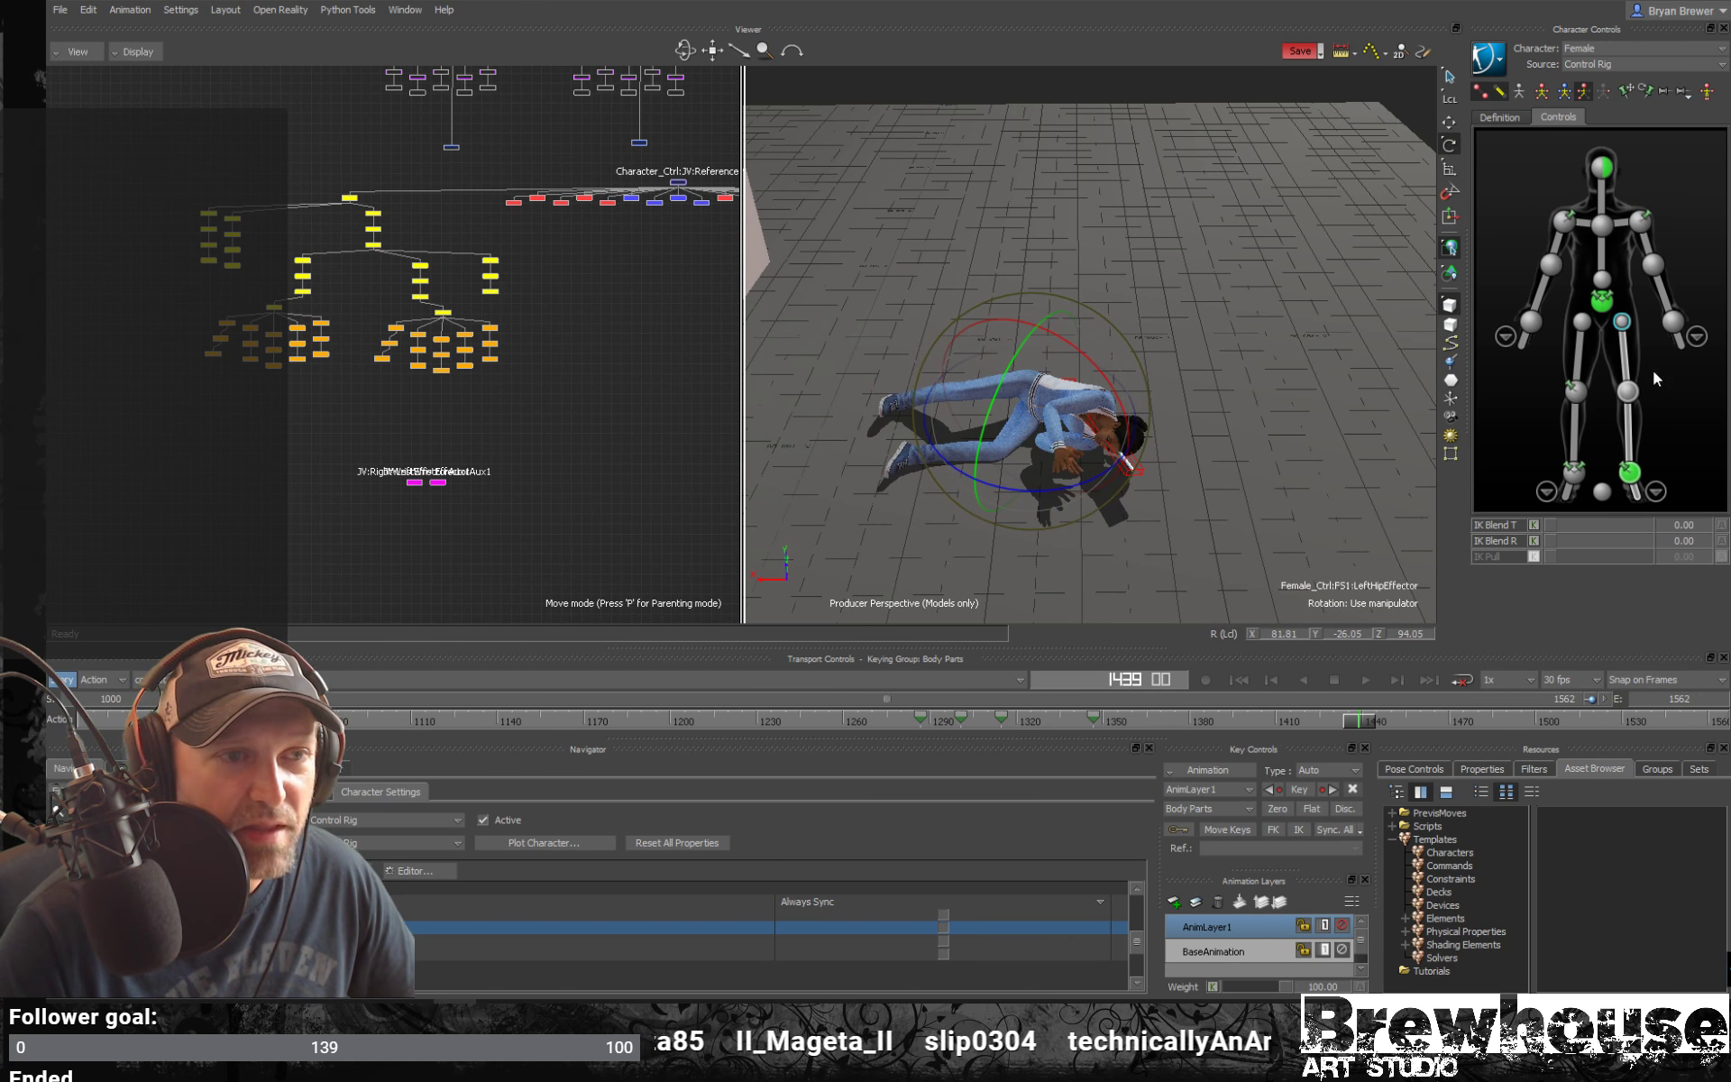
Scrub the fall between frames 1282 and 1323, toggling AnimLayer1's mute to compare the Female's left leg motion
click(1646, 329)
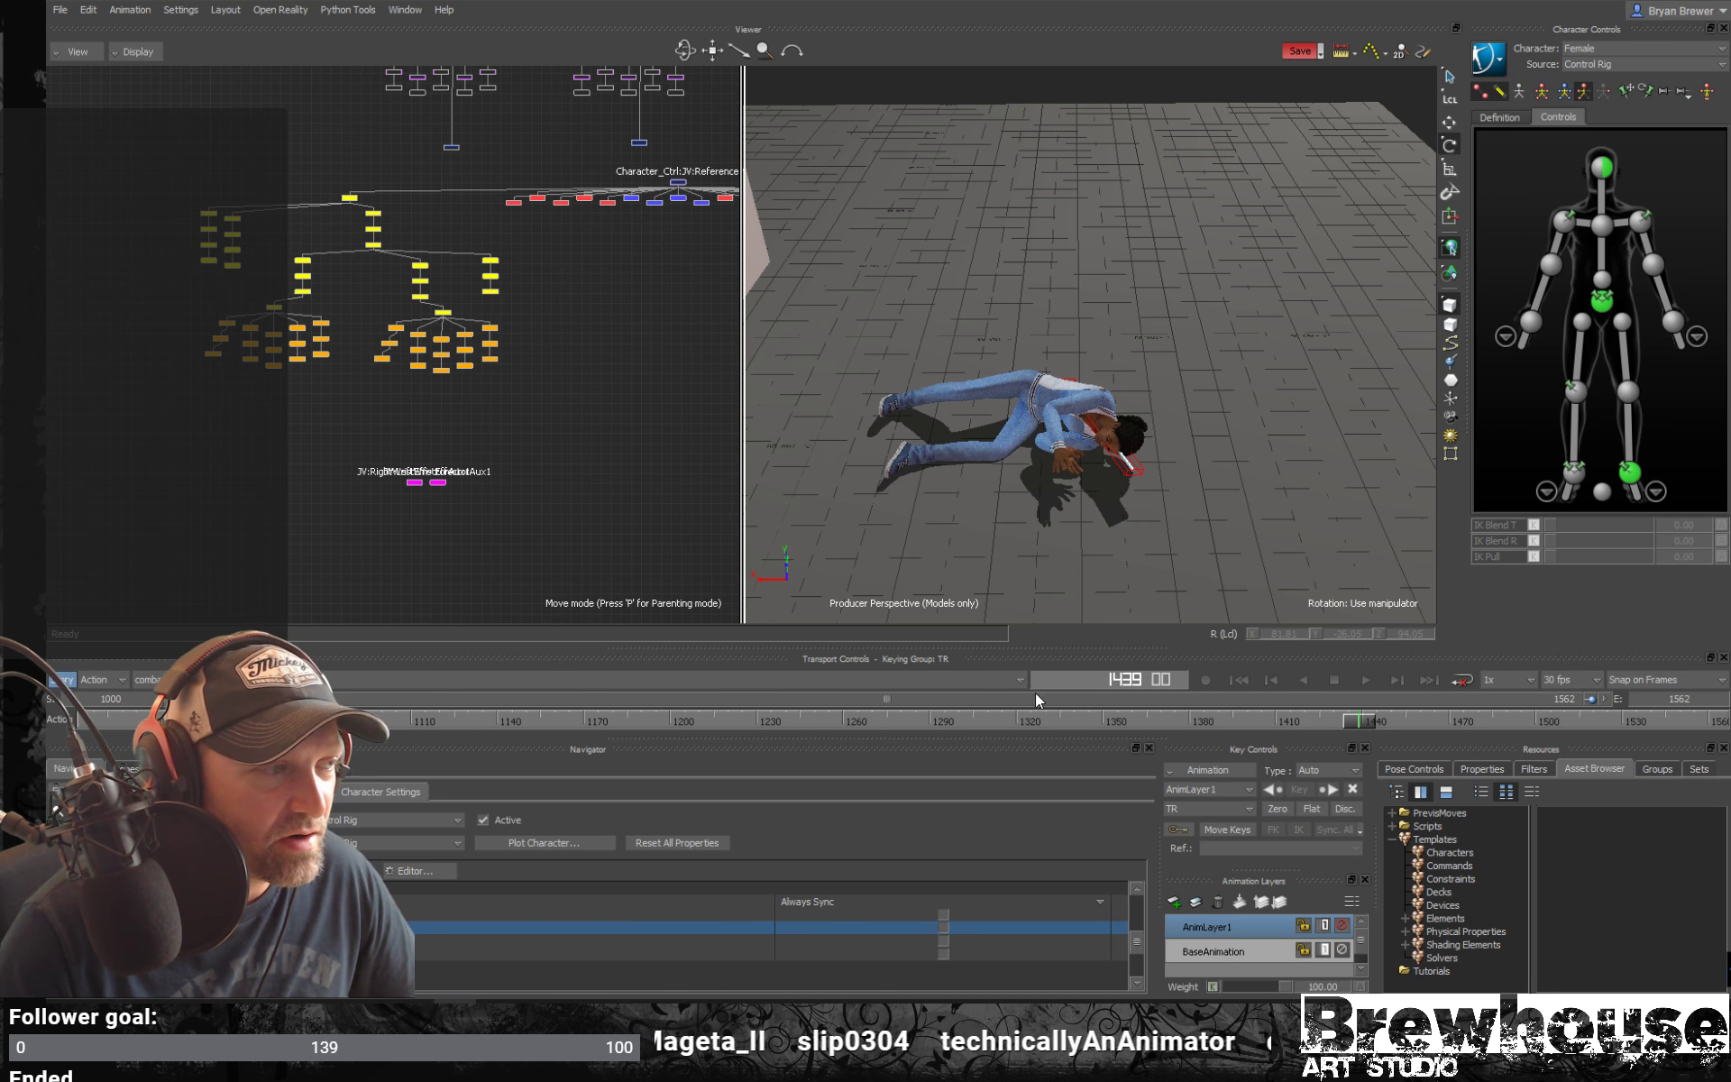
drag(1267, 726, 1044, 626)
click(1620, 322)
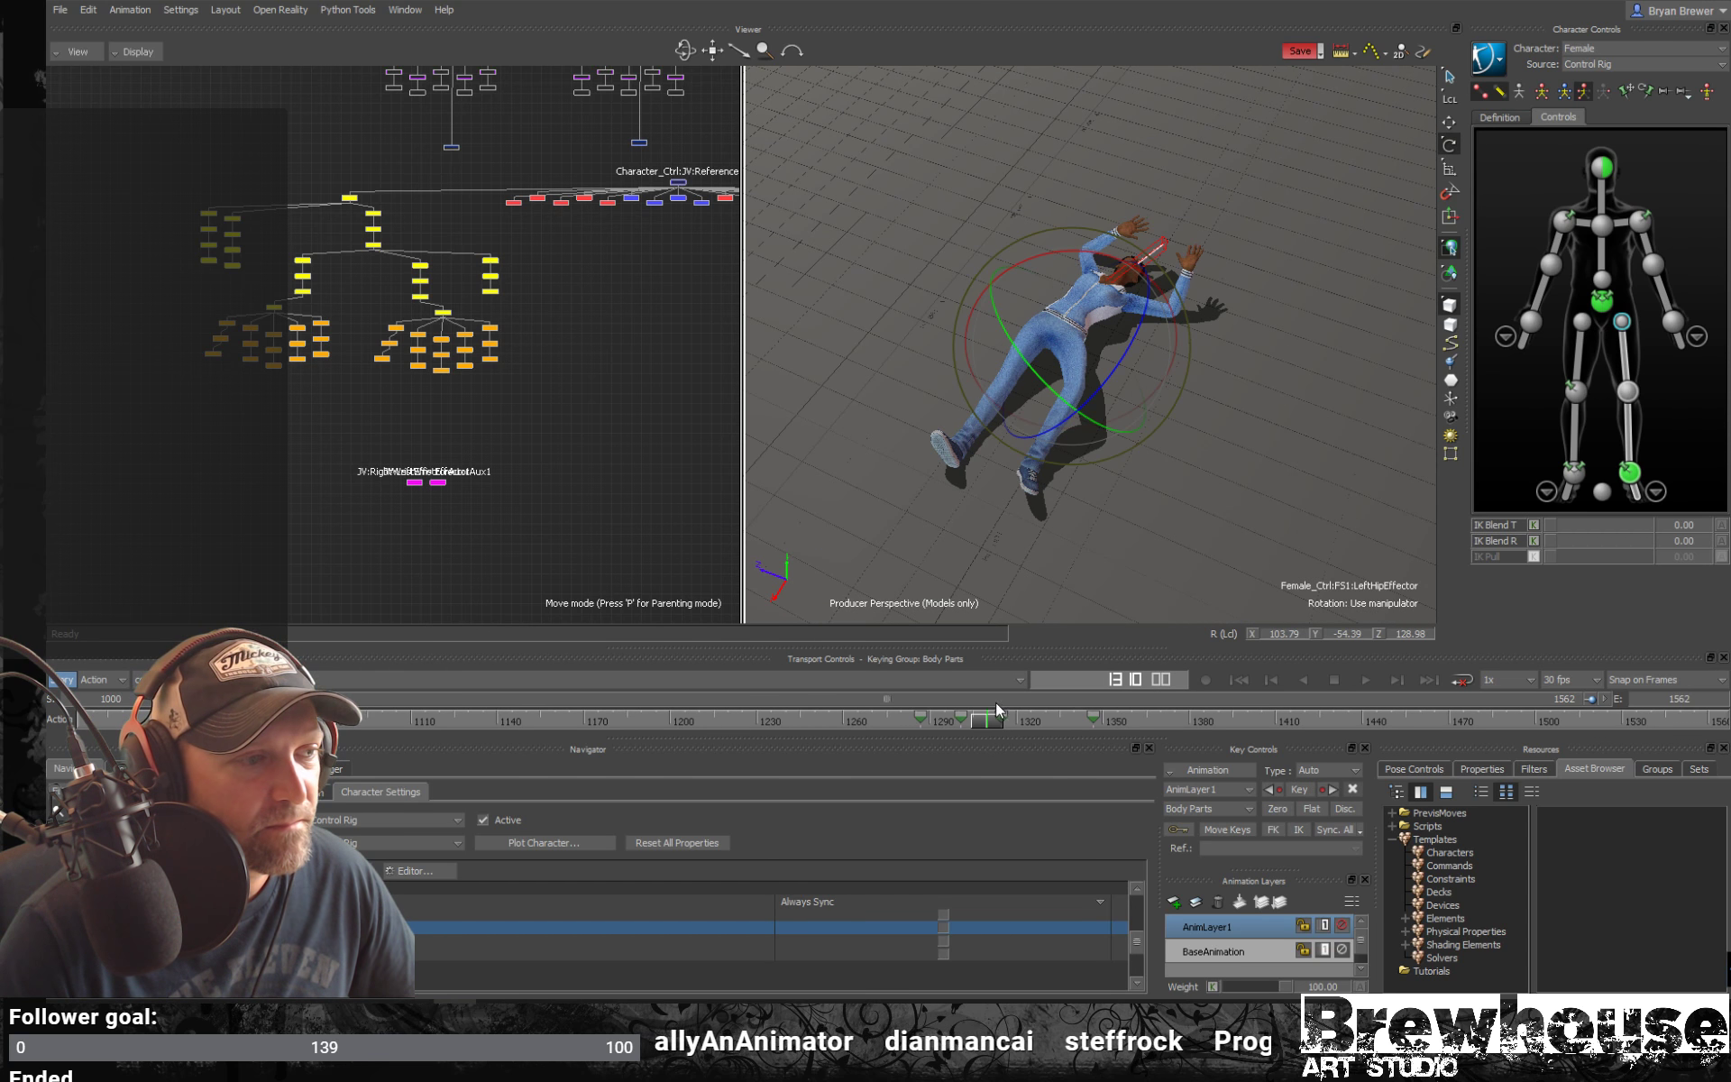
drag(992, 720, 906, 743)
click(1341, 925)
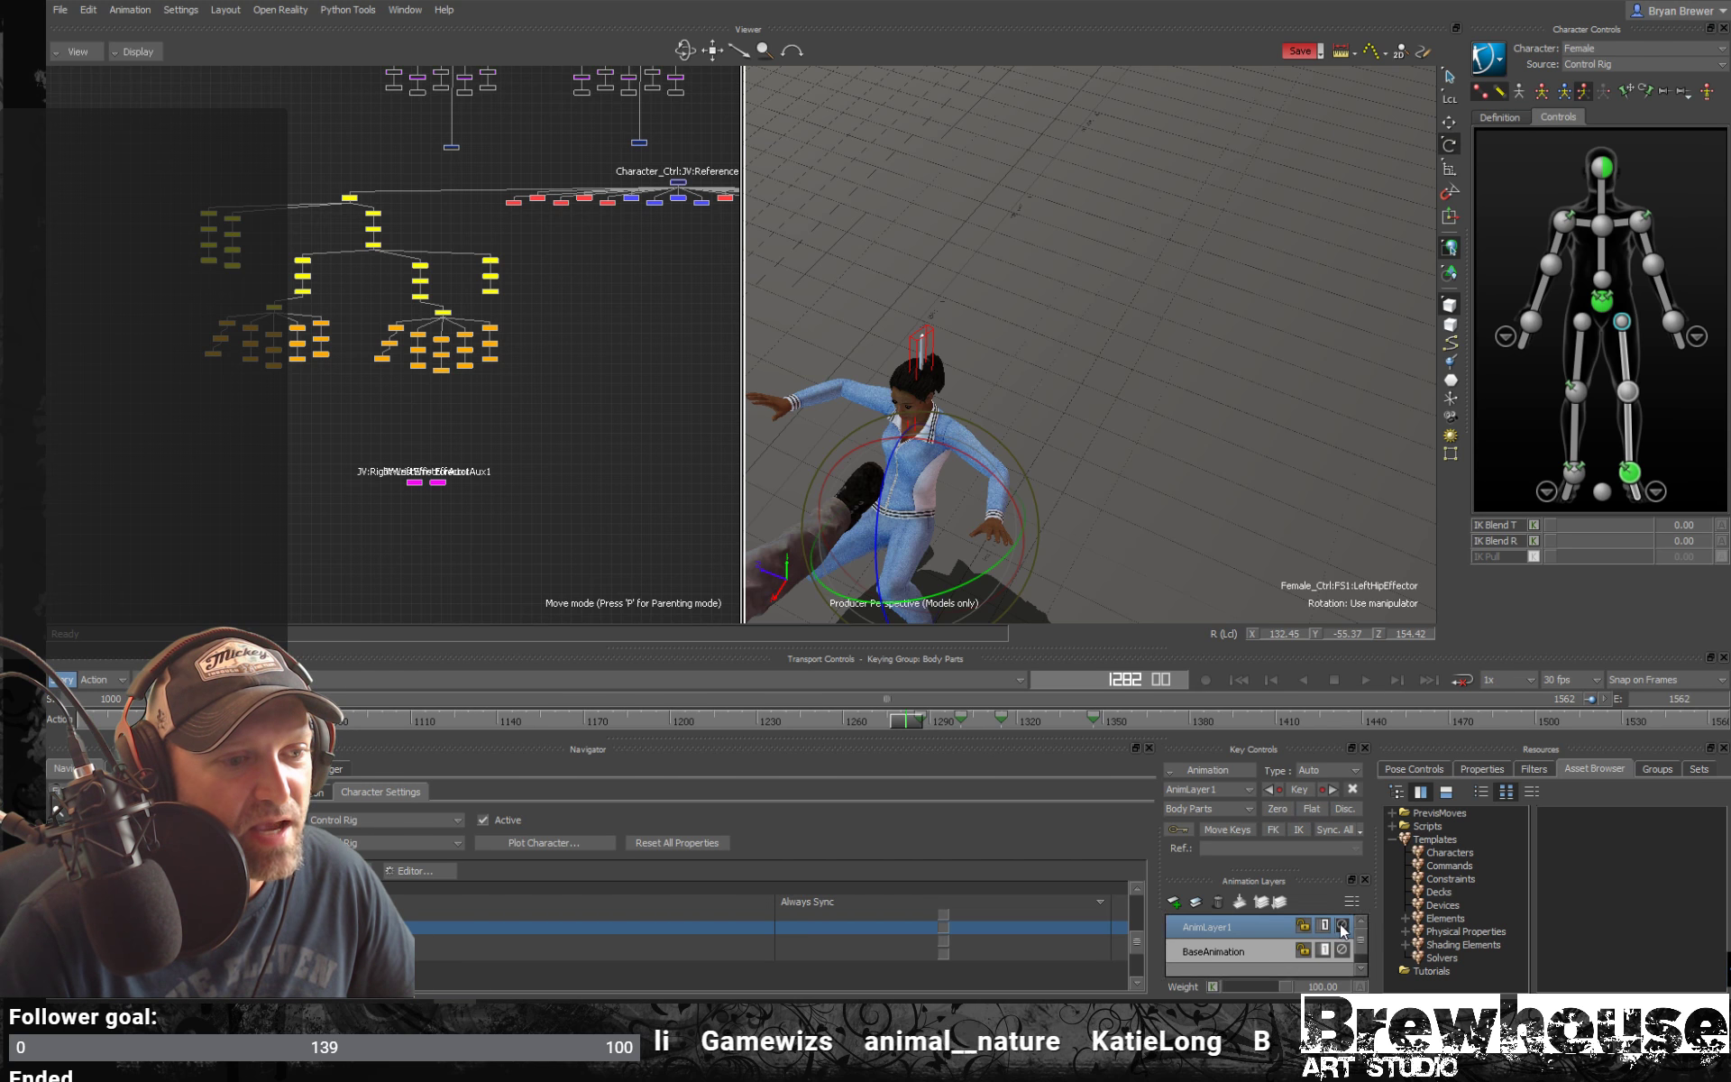
drag(904, 721, 1025, 726)
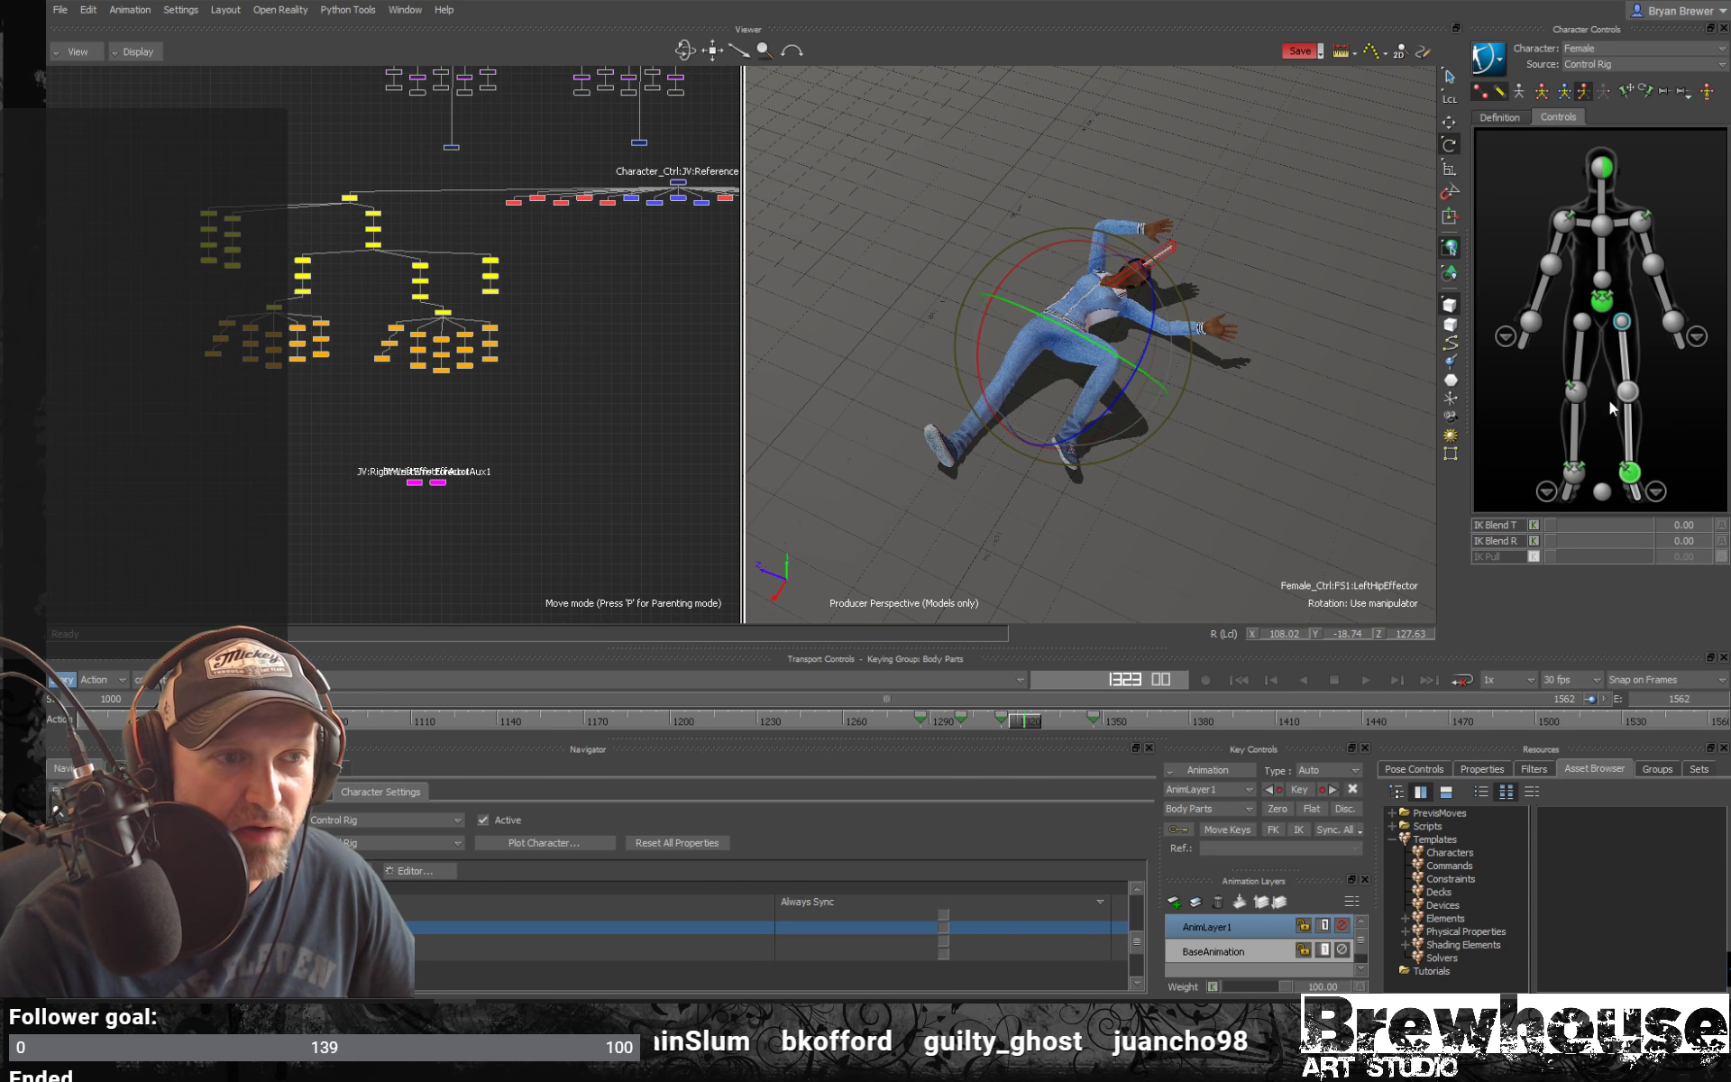
Inspect the Female's right ankle, right knee and right elbow effectors at frame 1323, ending on the right ankle
click(1575, 474)
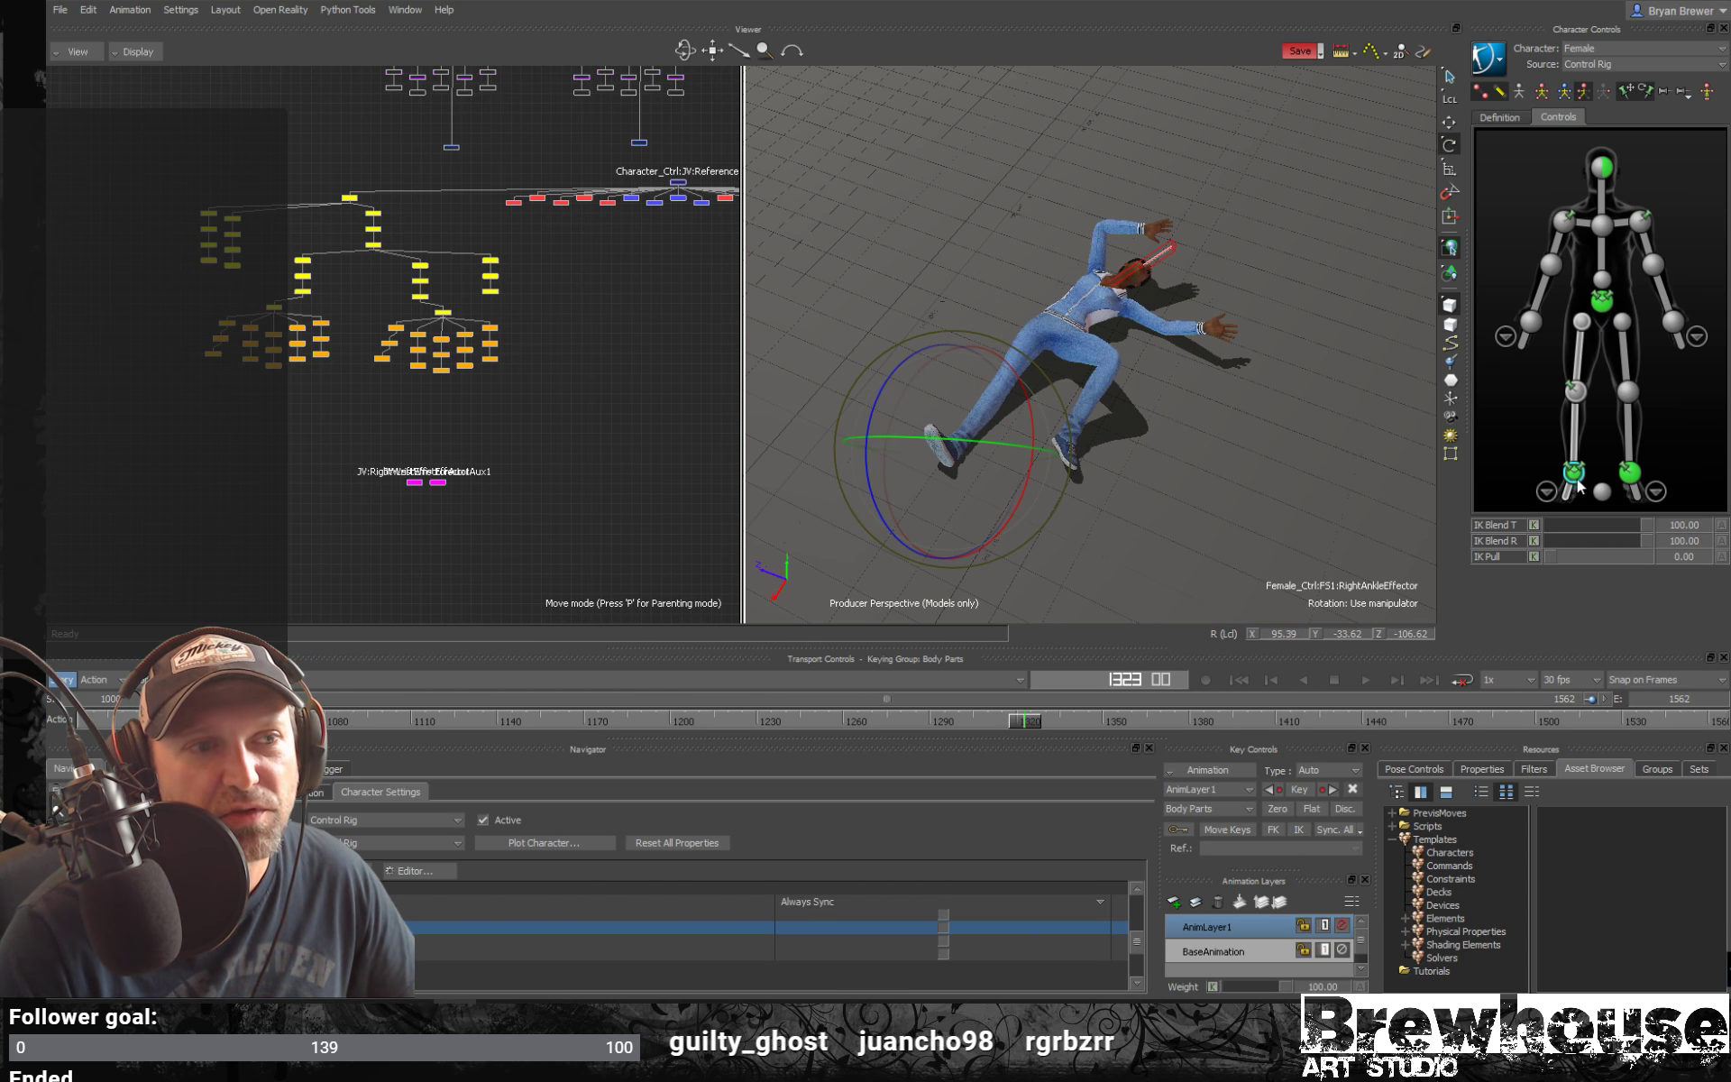
click(1575, 391)
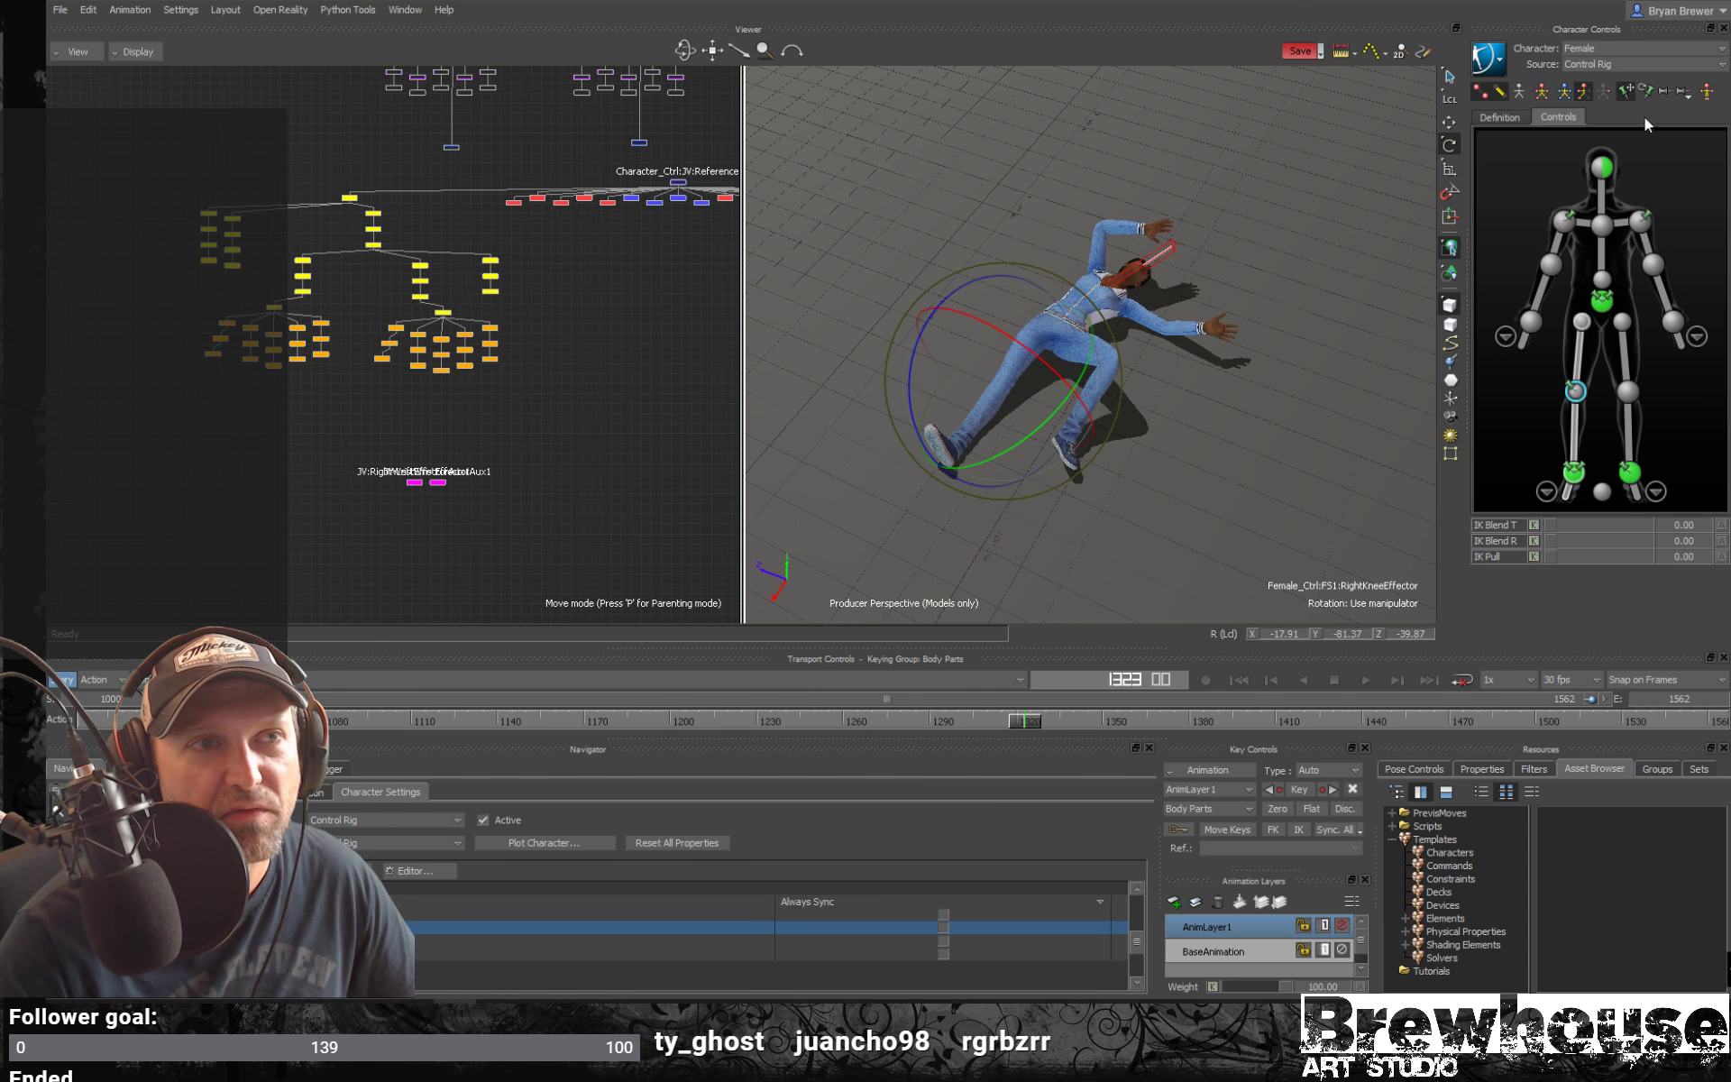
click(1576, 472)
click(1550, 265)
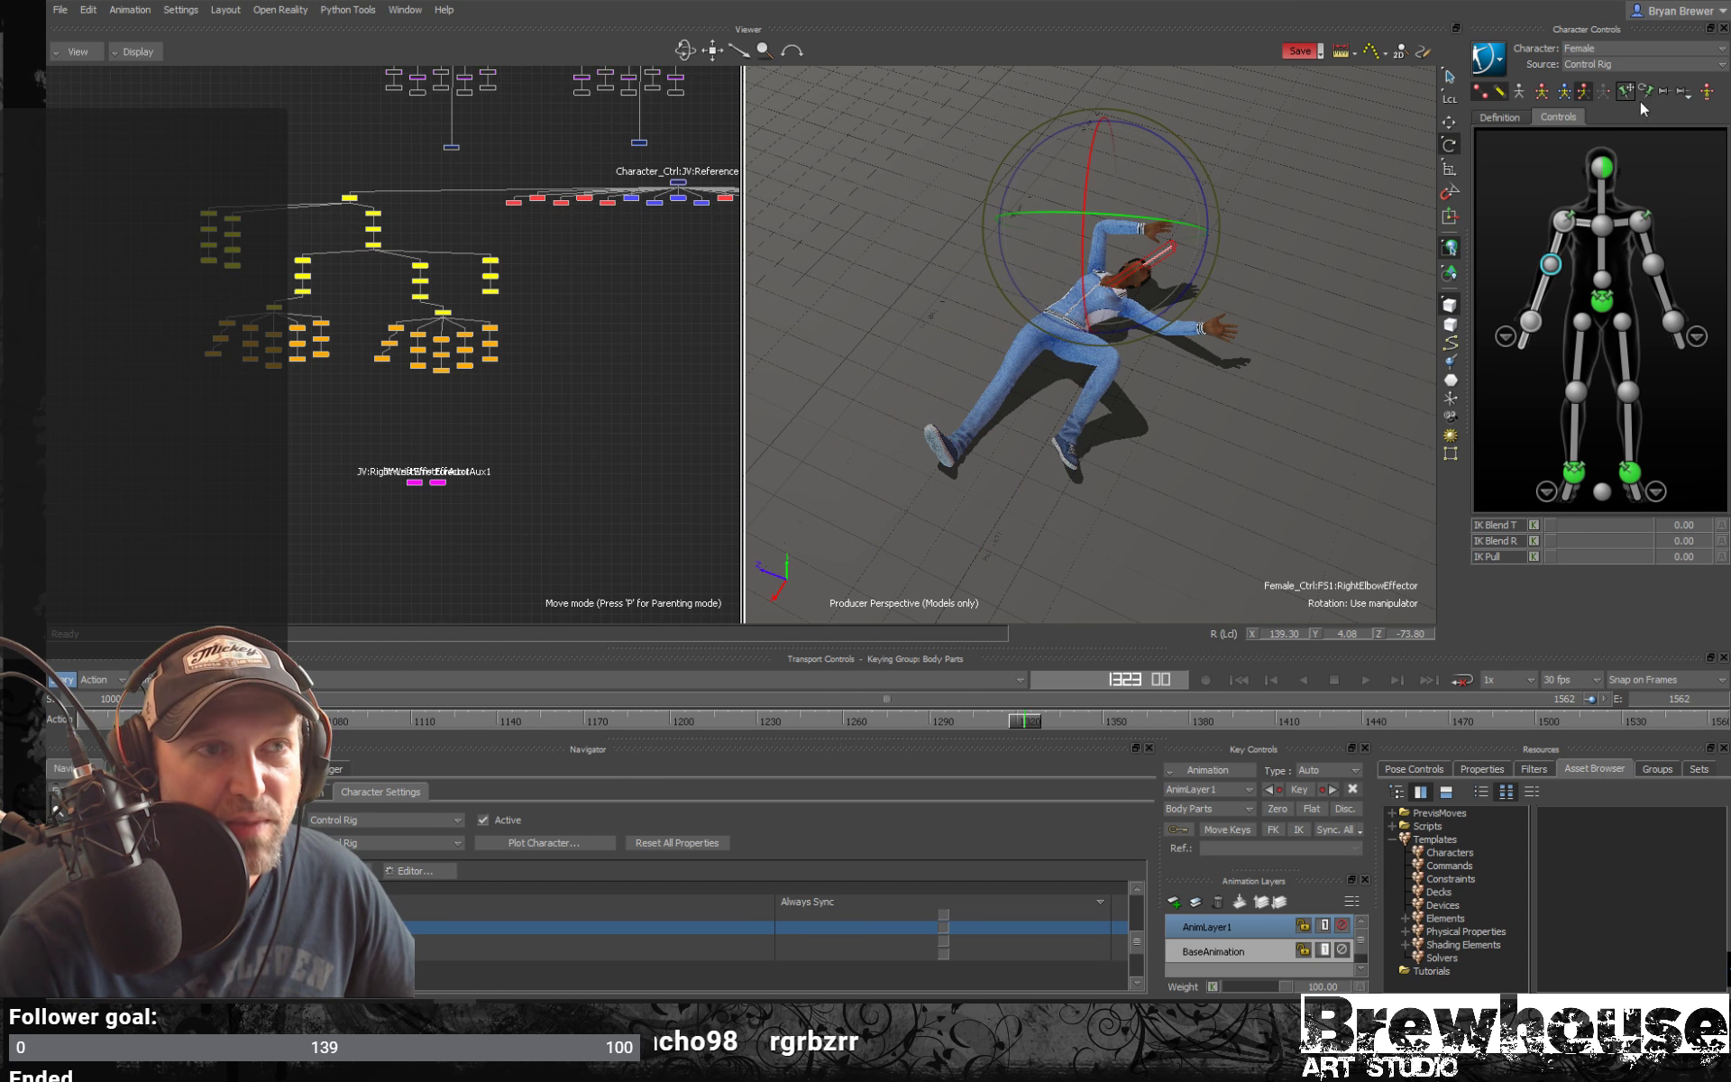
click(1574, 471)
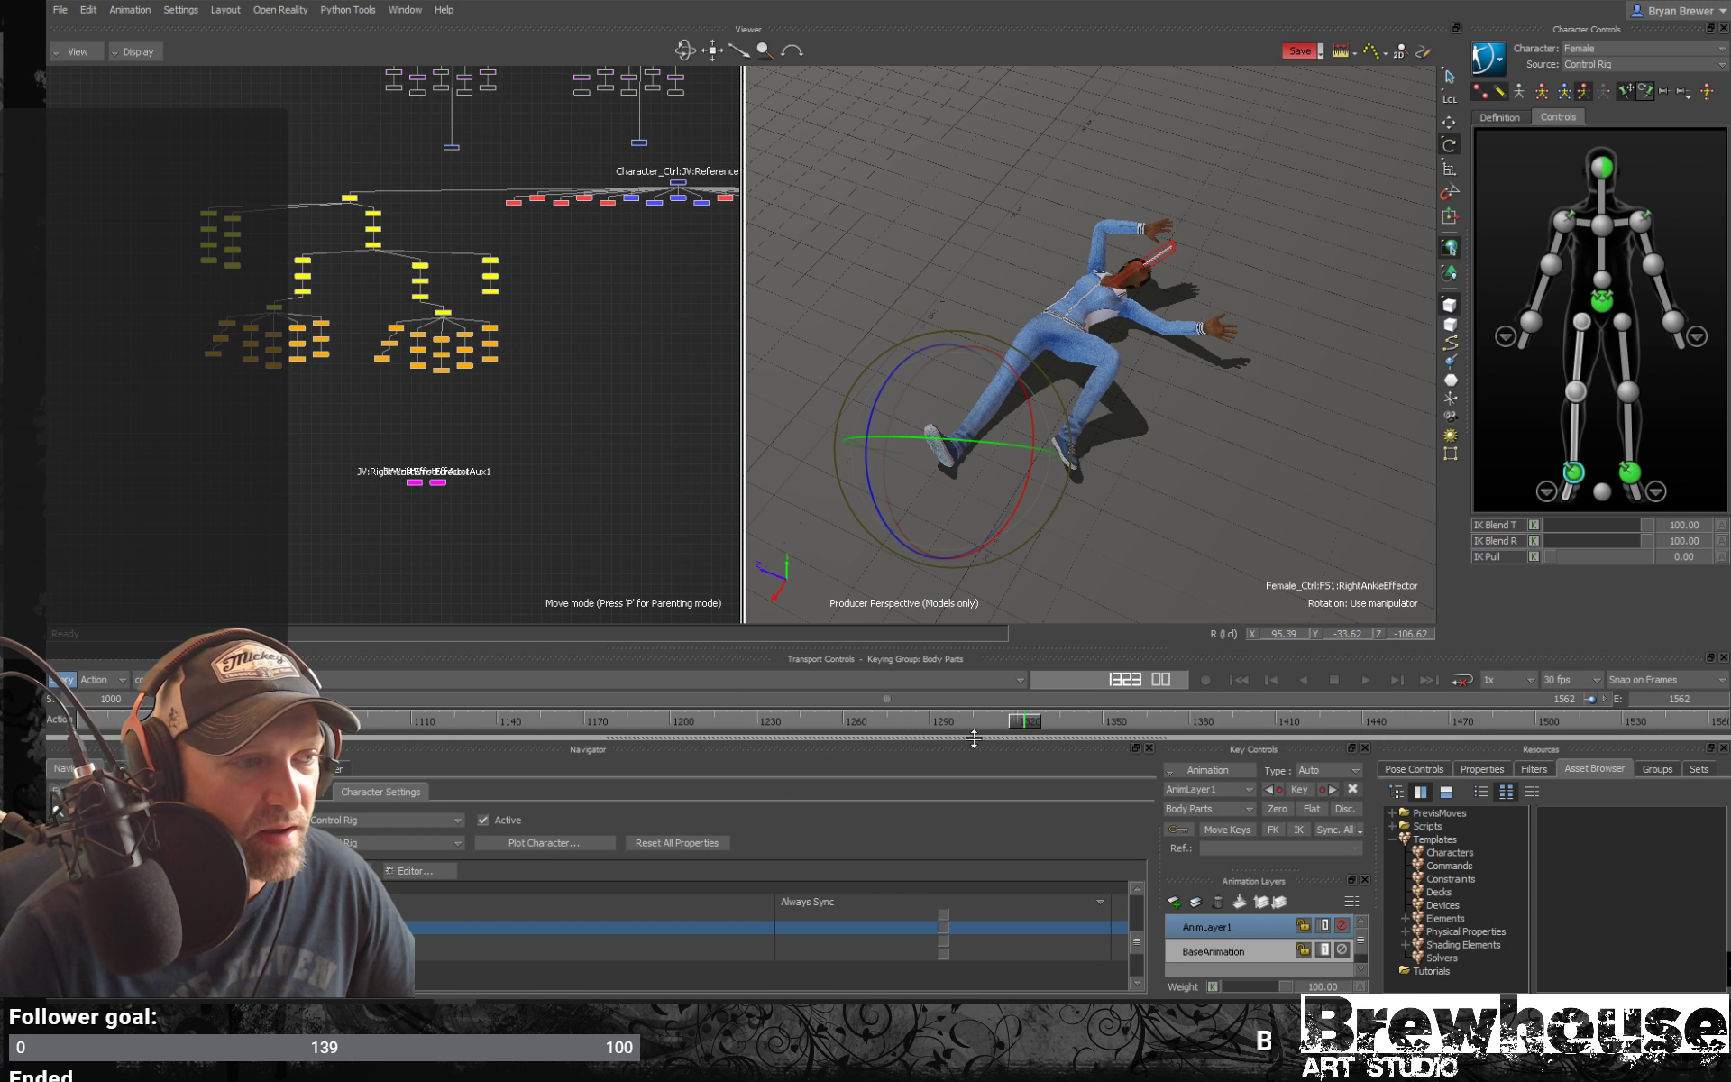
Show the BaseAnimation translation and rotation curves of the Female's right ankle effector in FCurves at frame 1300
mouse_move(1025, 721)
mouse_down()
mouse_move(912, 718)
mouse_move(1118, 735)
mouse_move(933, 723)
mouse_move(958, 729)
mouse_up()
drag(970, 499, 1105, 507)
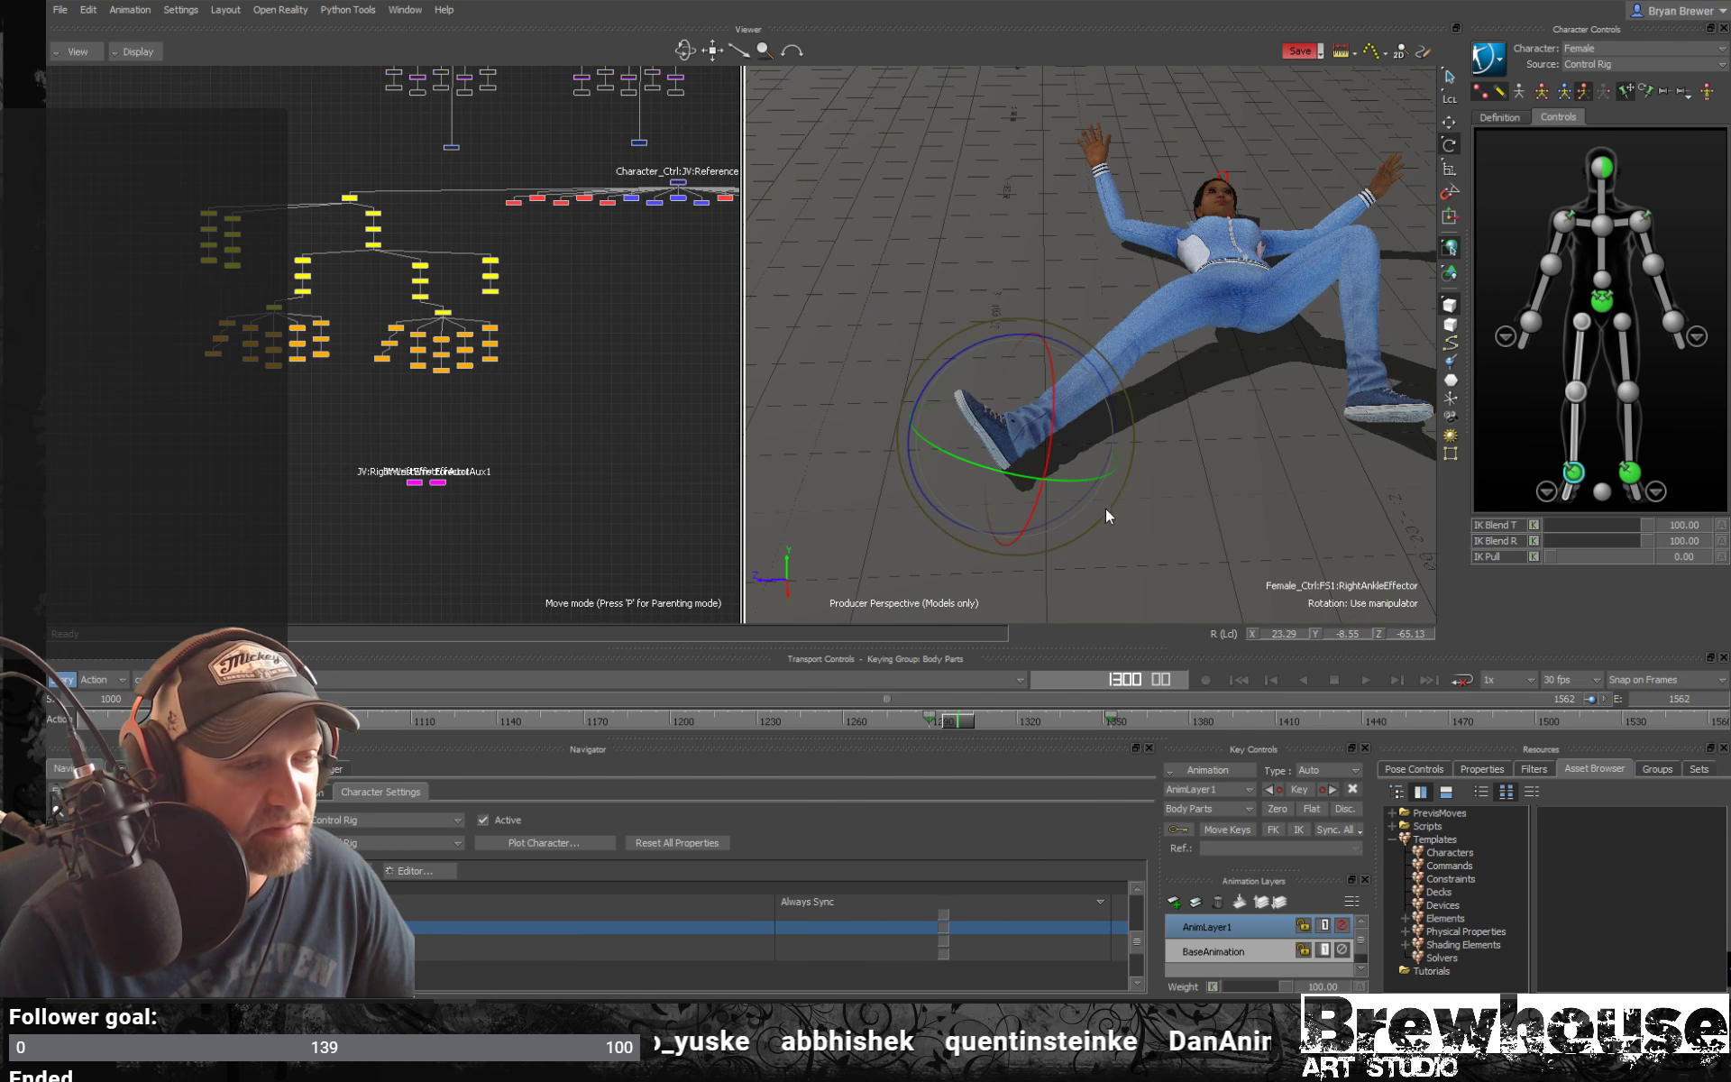
click(1265, 952)
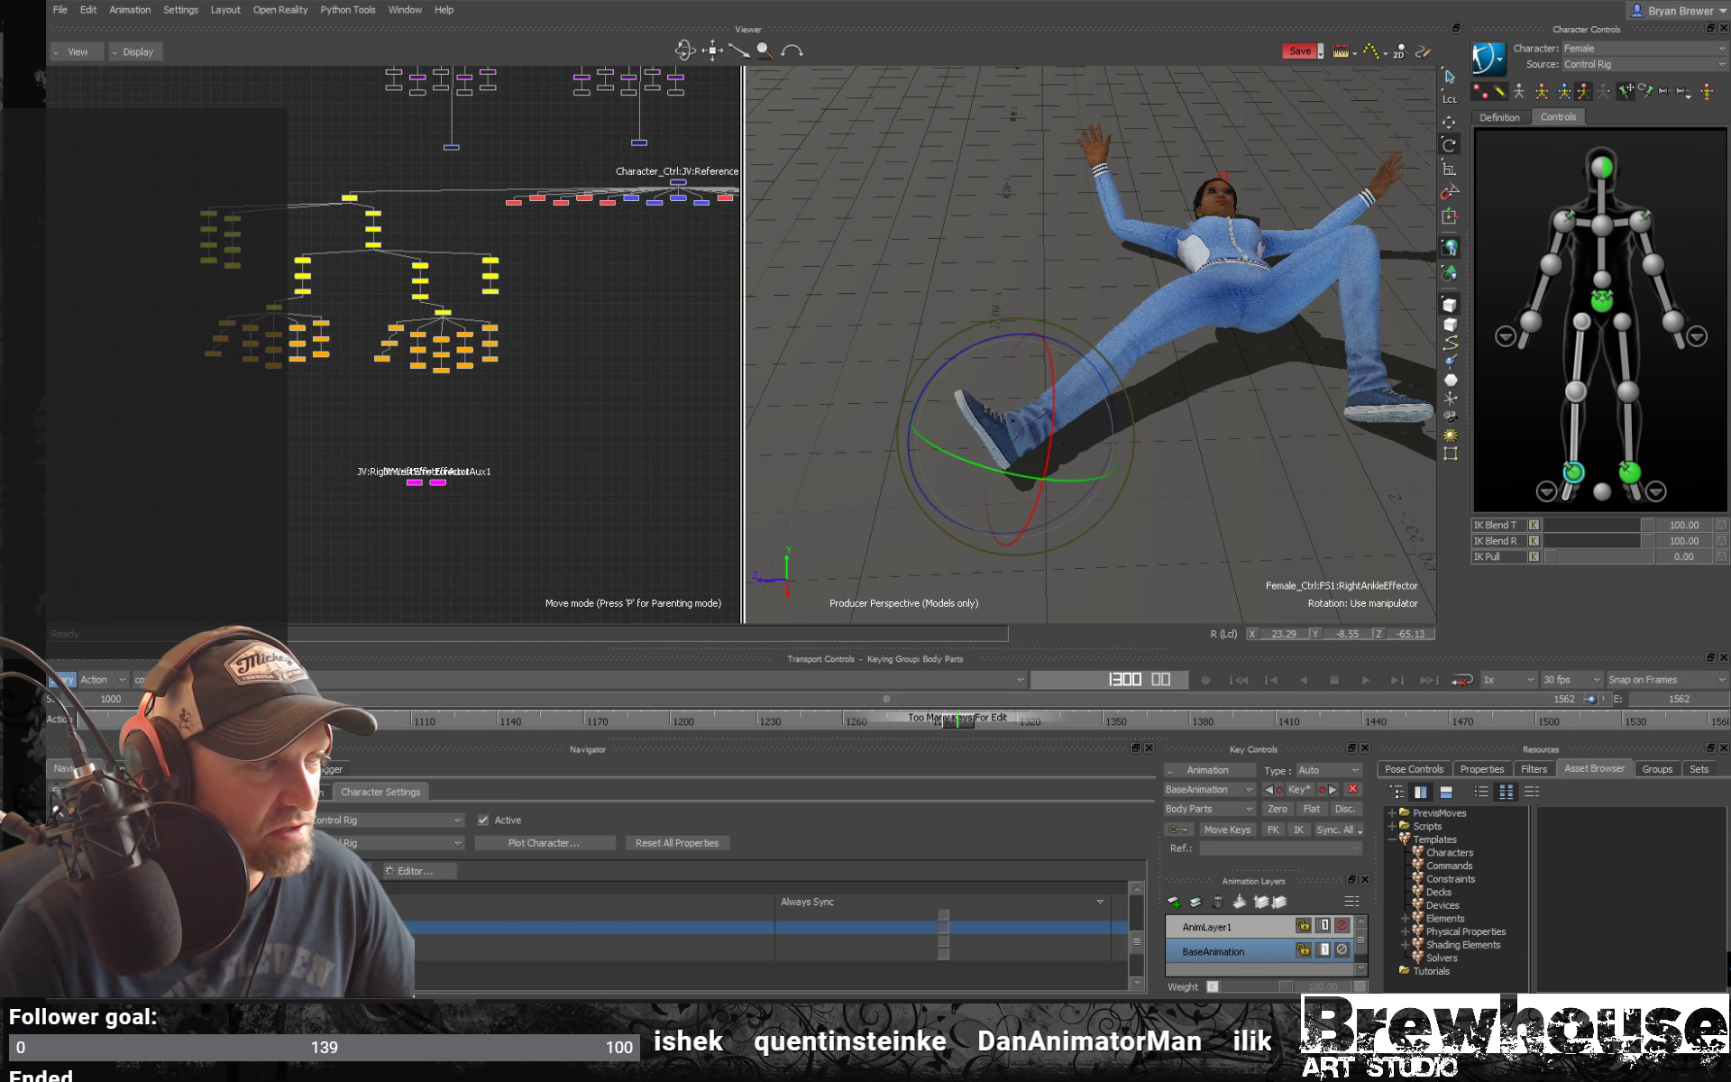
click(193, 769)
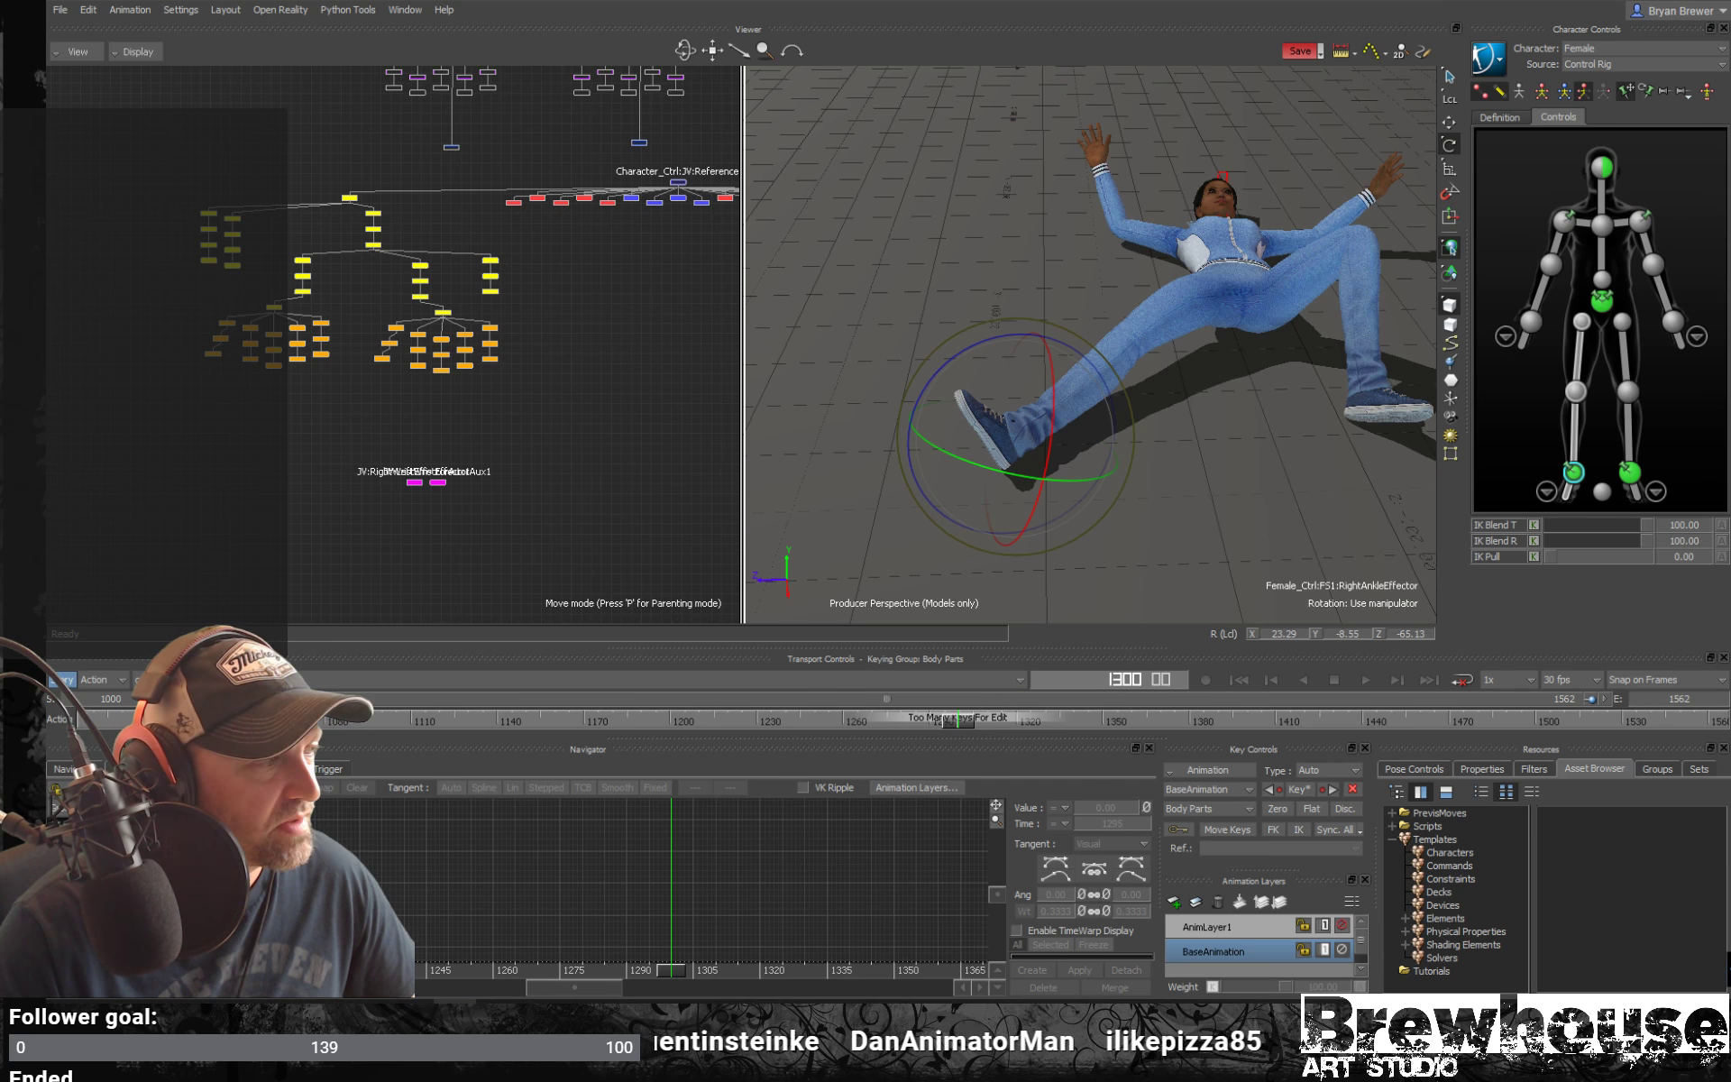
click(144, 845)
ctrl+click(144, 859)
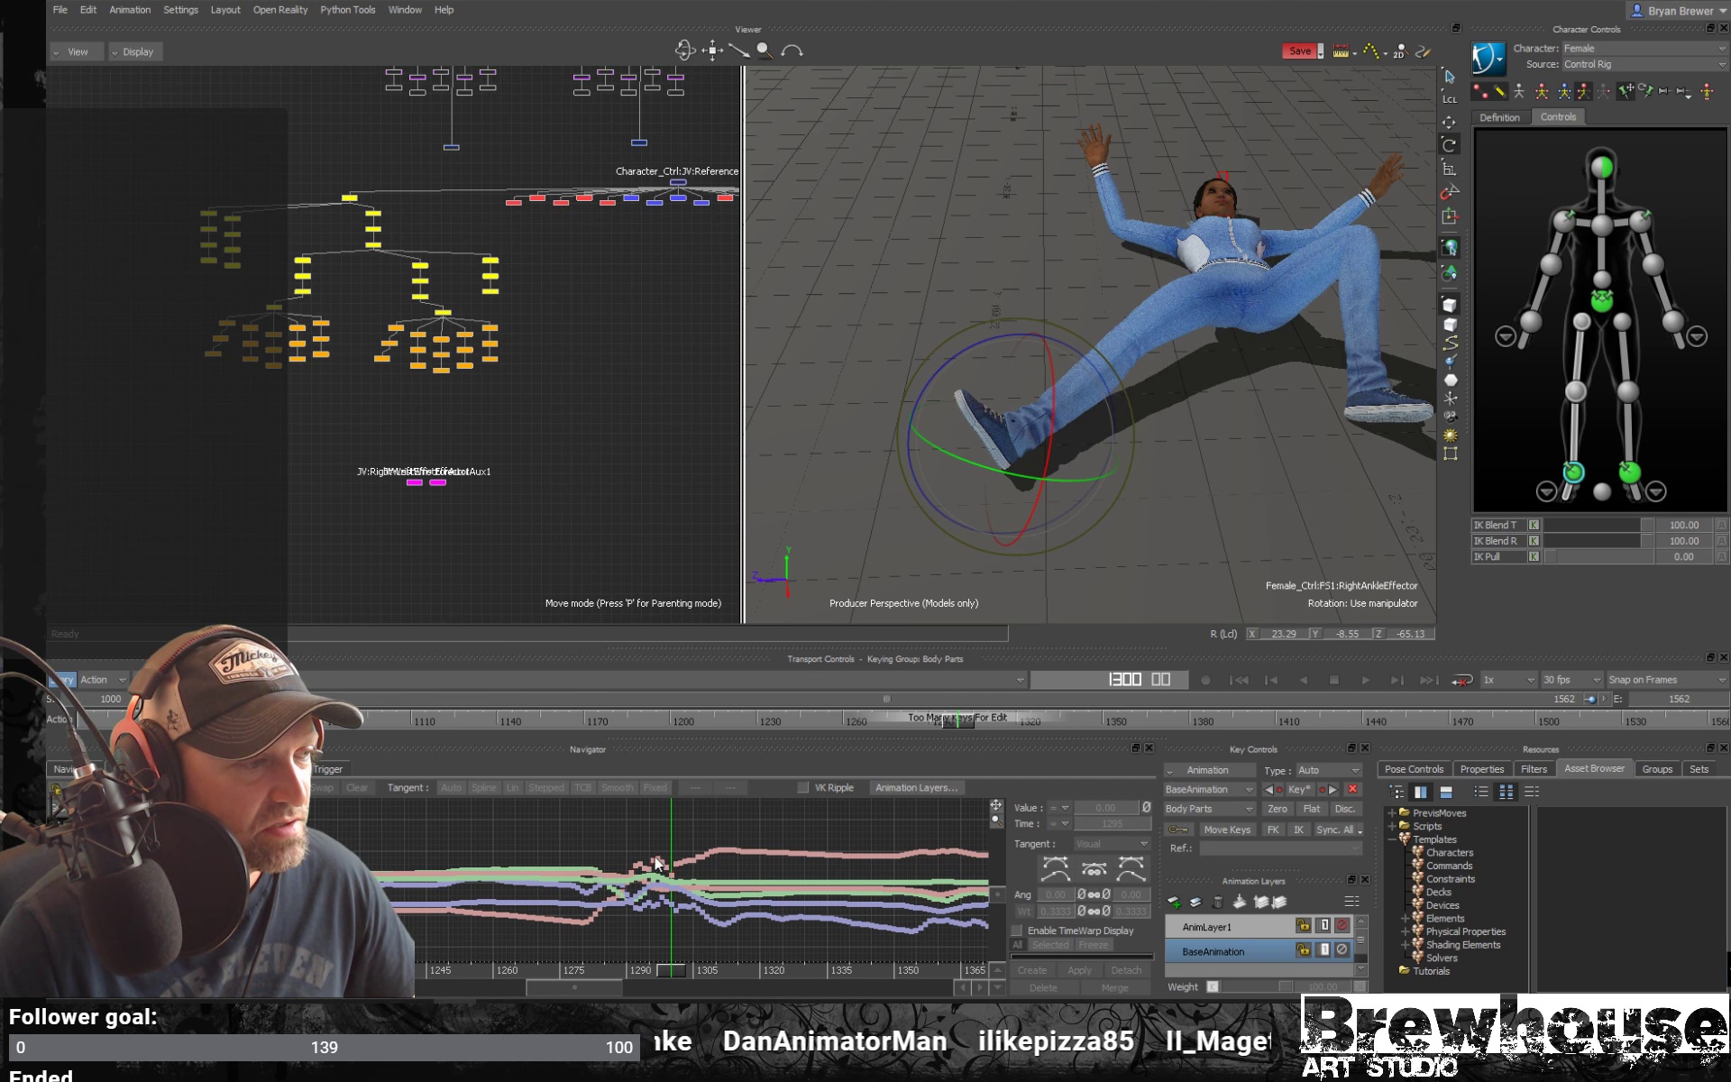
Delete the right ankle effector's BaseAnimation rotation keys between about frames 1277 and 1304
right_click(833, 852)
click(772, 832)
alt+right_drag(714, 866, 459, 900)
drag(657, 970, 610, 977)
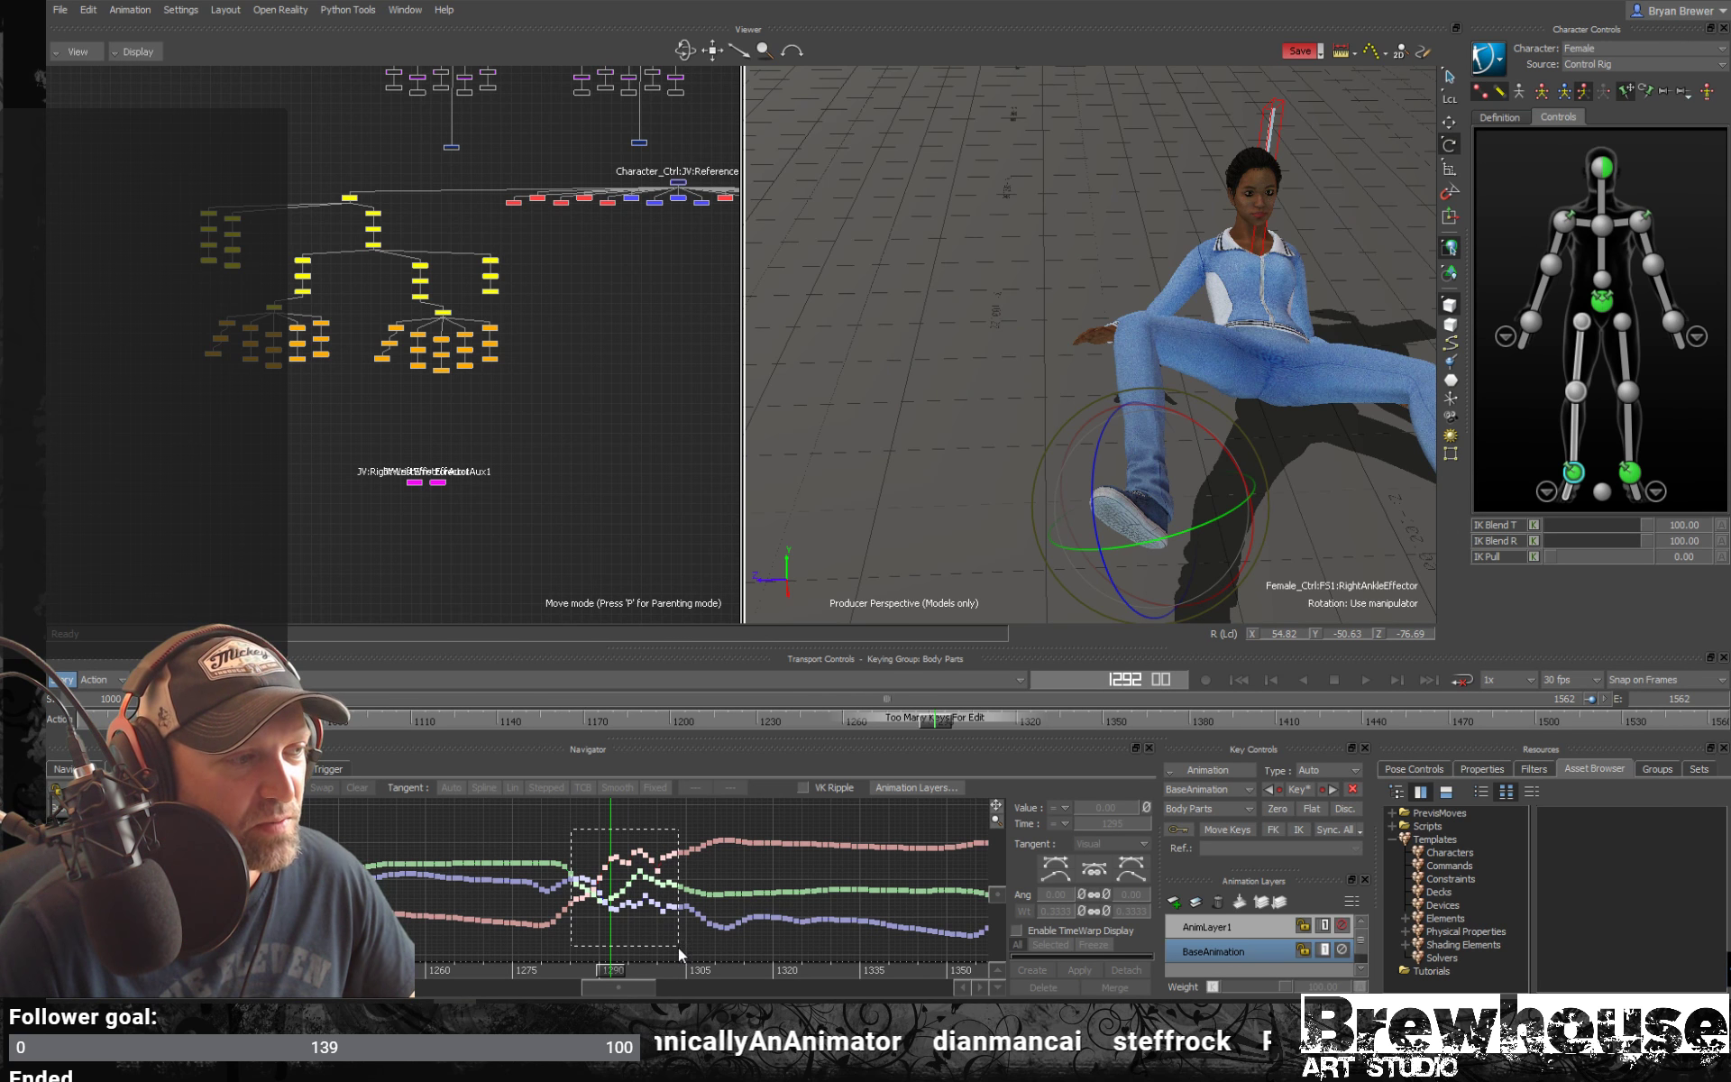
key(Delete)
mouse_move(621, 967)
mouse_down()
mouse_move(523, 963)
mouse_move(535, 939)
mouse_move(566, 976)
mouse_move(598, 971)
mouse_move(573, 973)
mouse_up()
key(Delete)
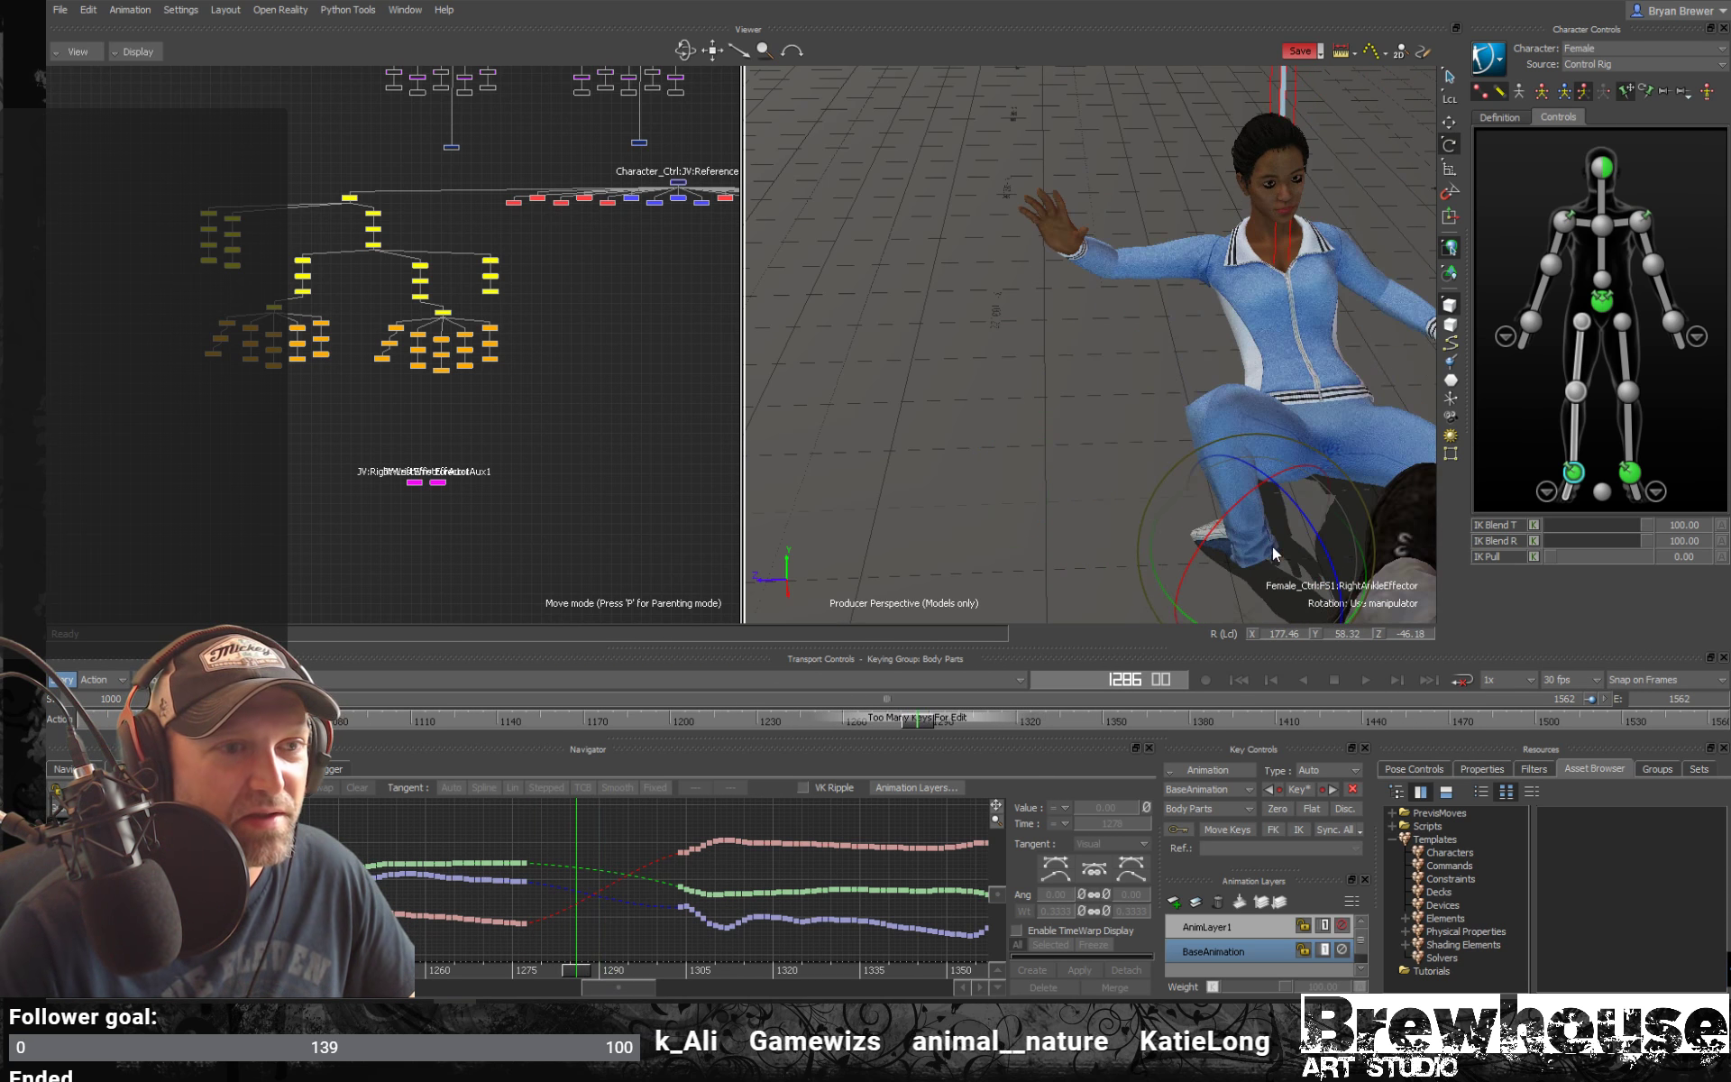
Set a zero key for the right ankle effector on AnimLayer1 at frame 1279
click(1217, 928)
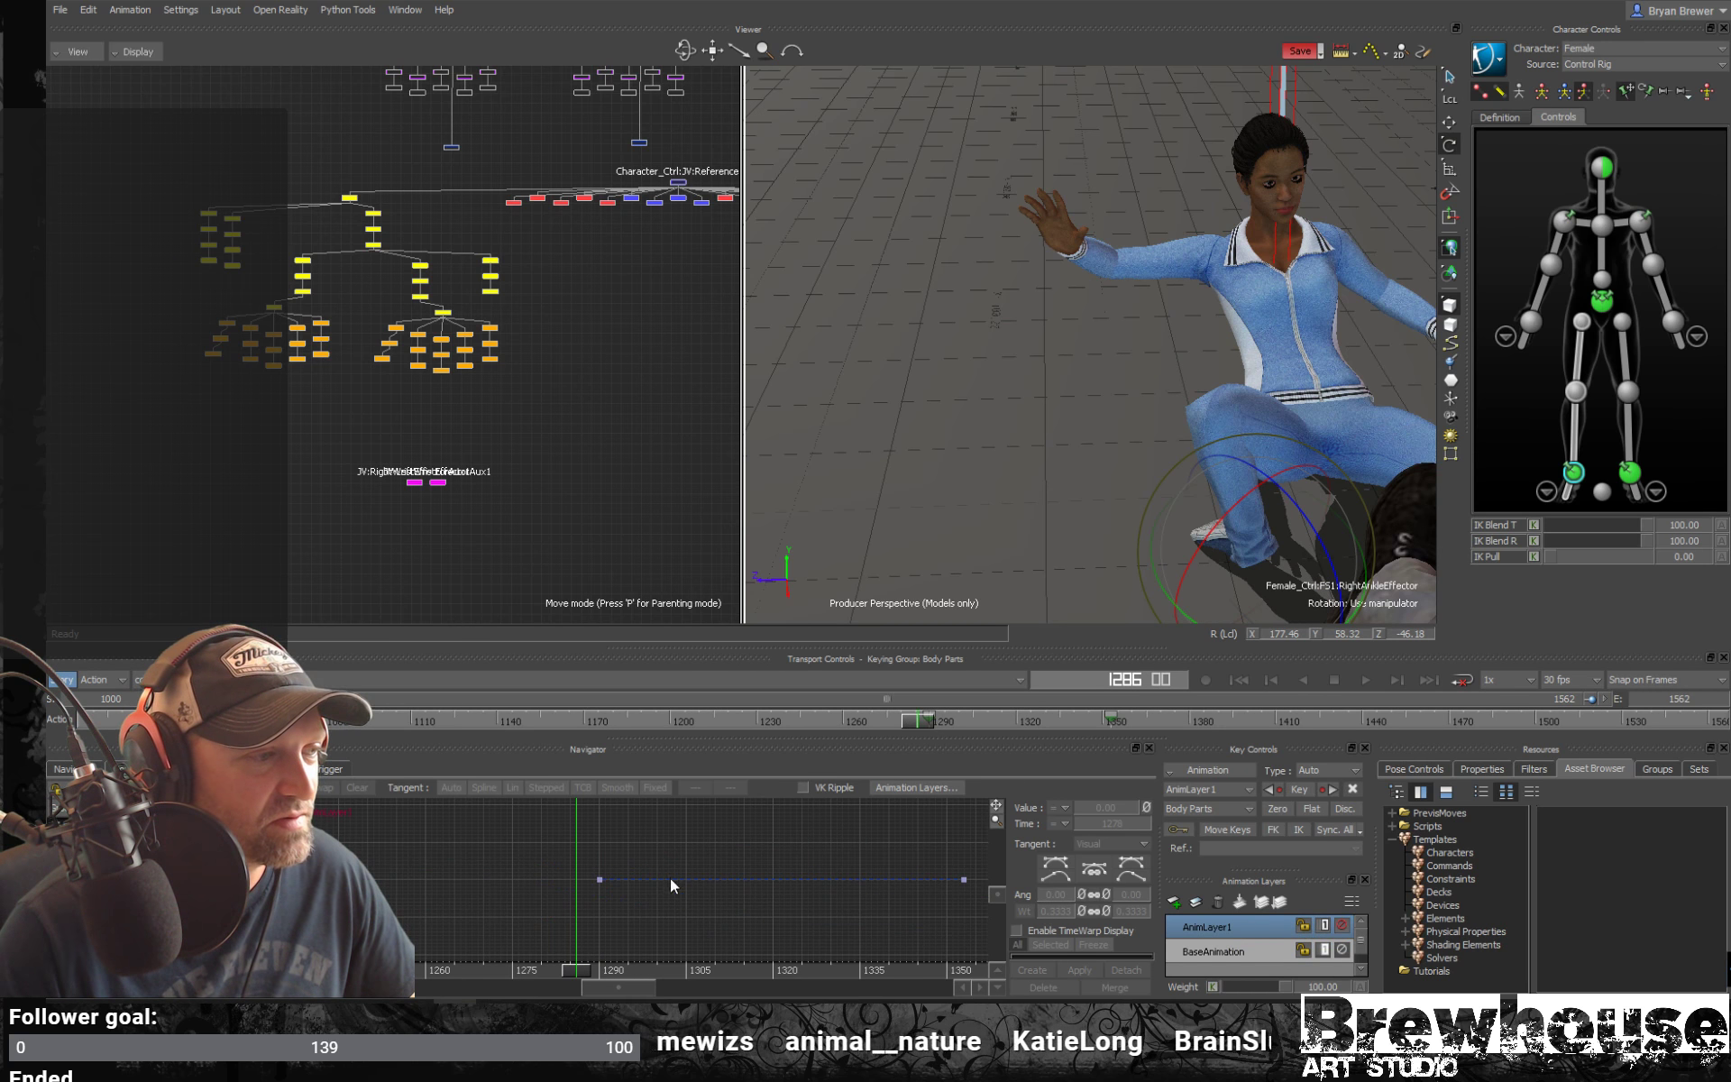
drag(581, 972, 542, 971)
mouse_move(1018, 541)
ctrl+shift+mouse_down()
mouse_move(966, 544)
mouse_move(938, 520)
mouse_move(1117, 523)
mouse_move(1291, 614)
mouse_move(1116, 517)
mouse_move(1016, 526)
mouse_move(1053, 579)
mouse_move(1099, 555)
mouse_move(1067, 474)
mouse_move(1037, 541)
ctrl+shift+mouse_up()
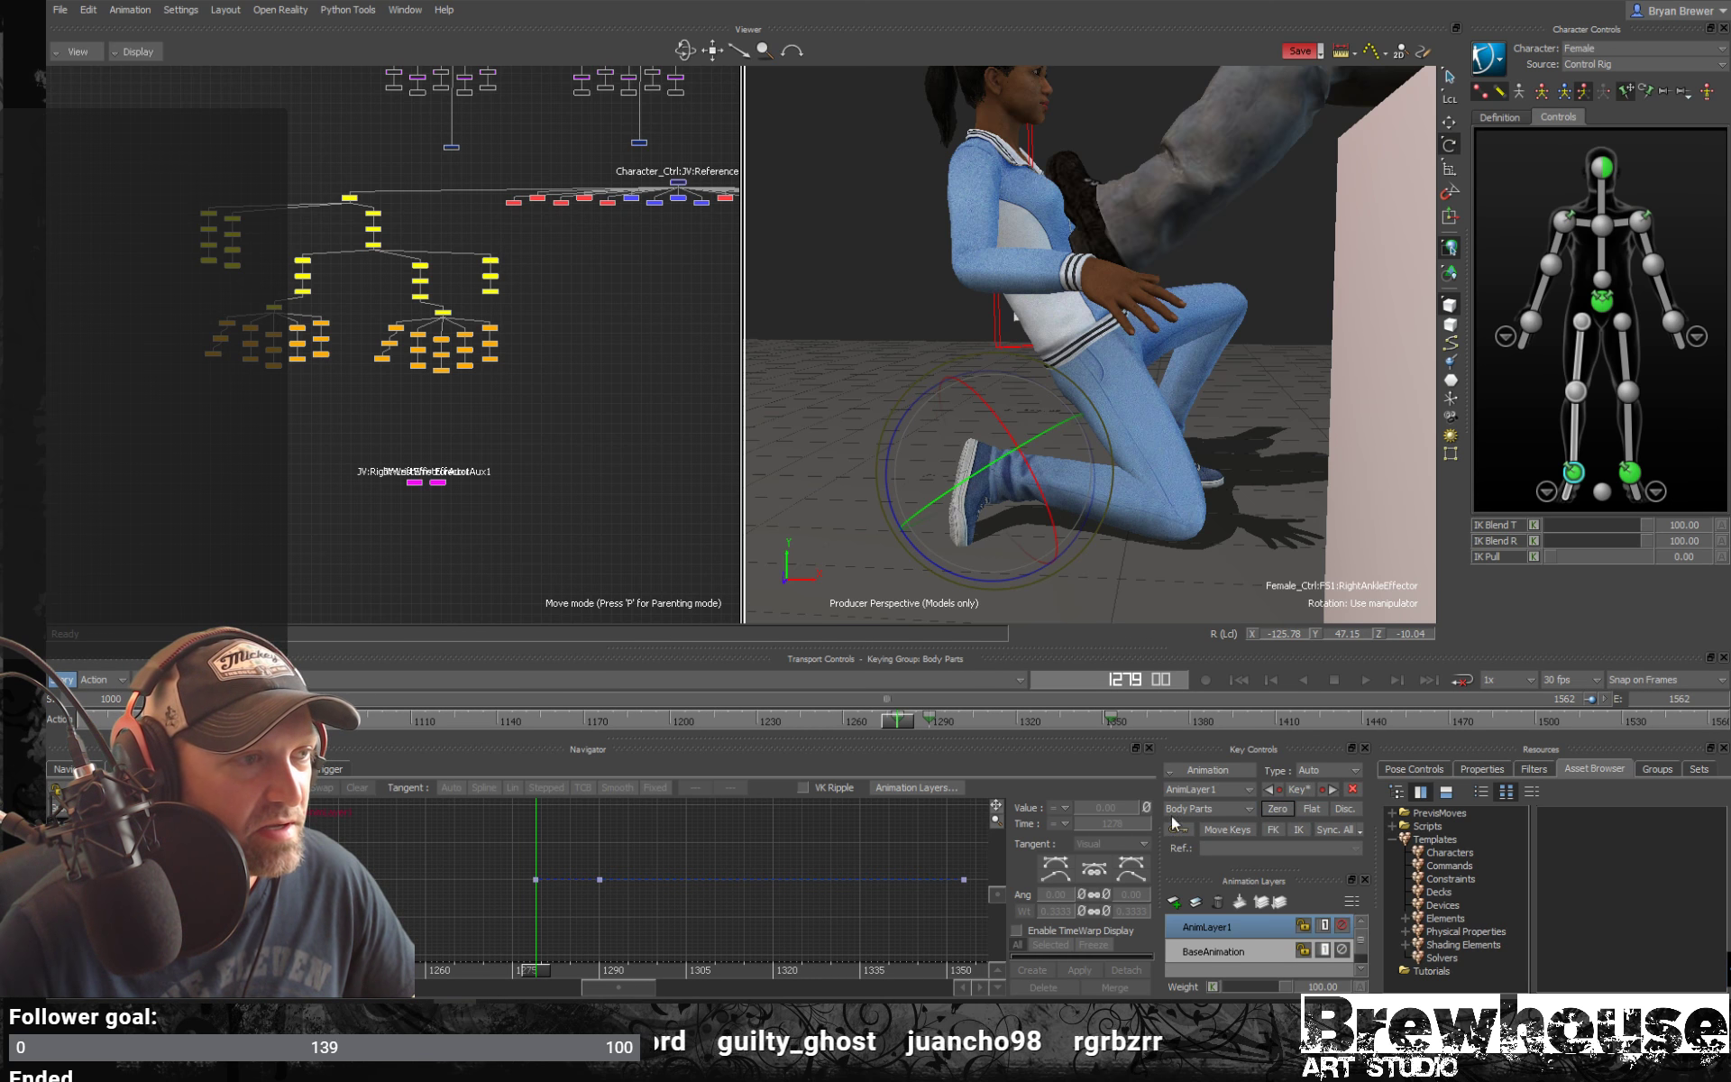
drag(543, 969, 508, 975)
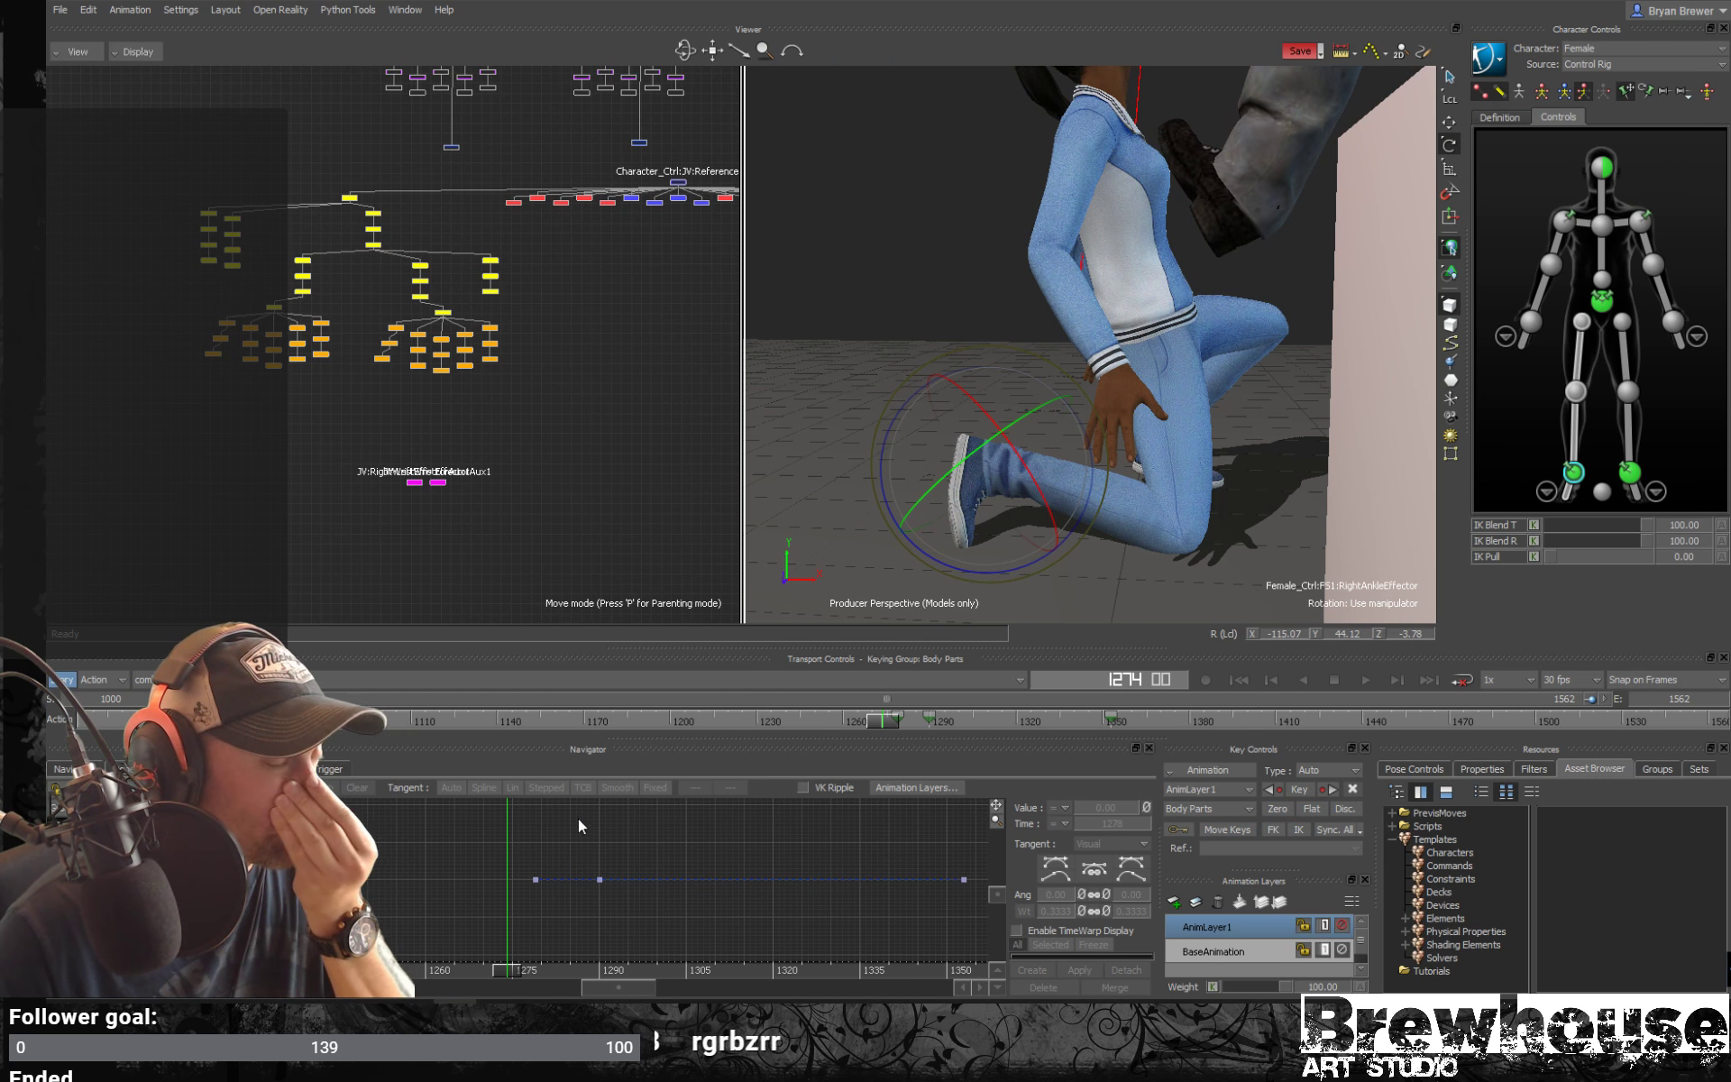
Rotate the right ankle effector at frame 1290 on AnimLayer1 so the foot points forward along the floor
drag(505, 967, 602, 975)
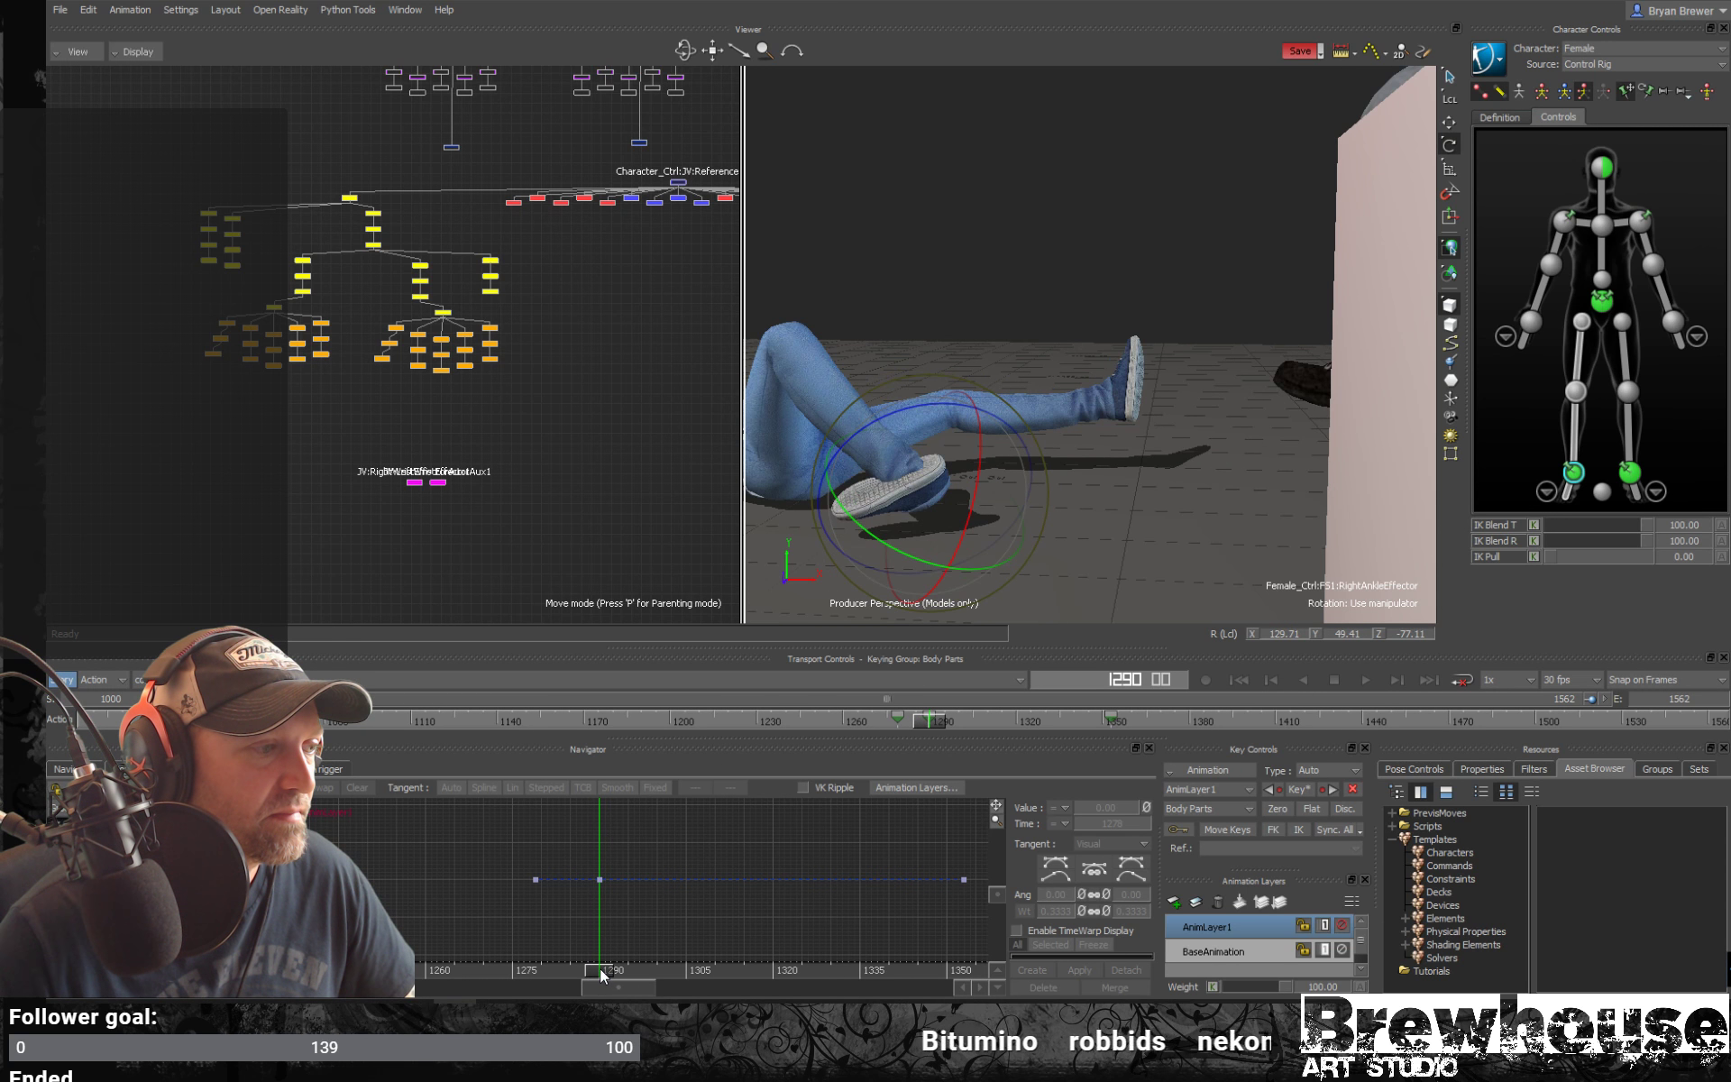
drag(932, 403, 783, 409)
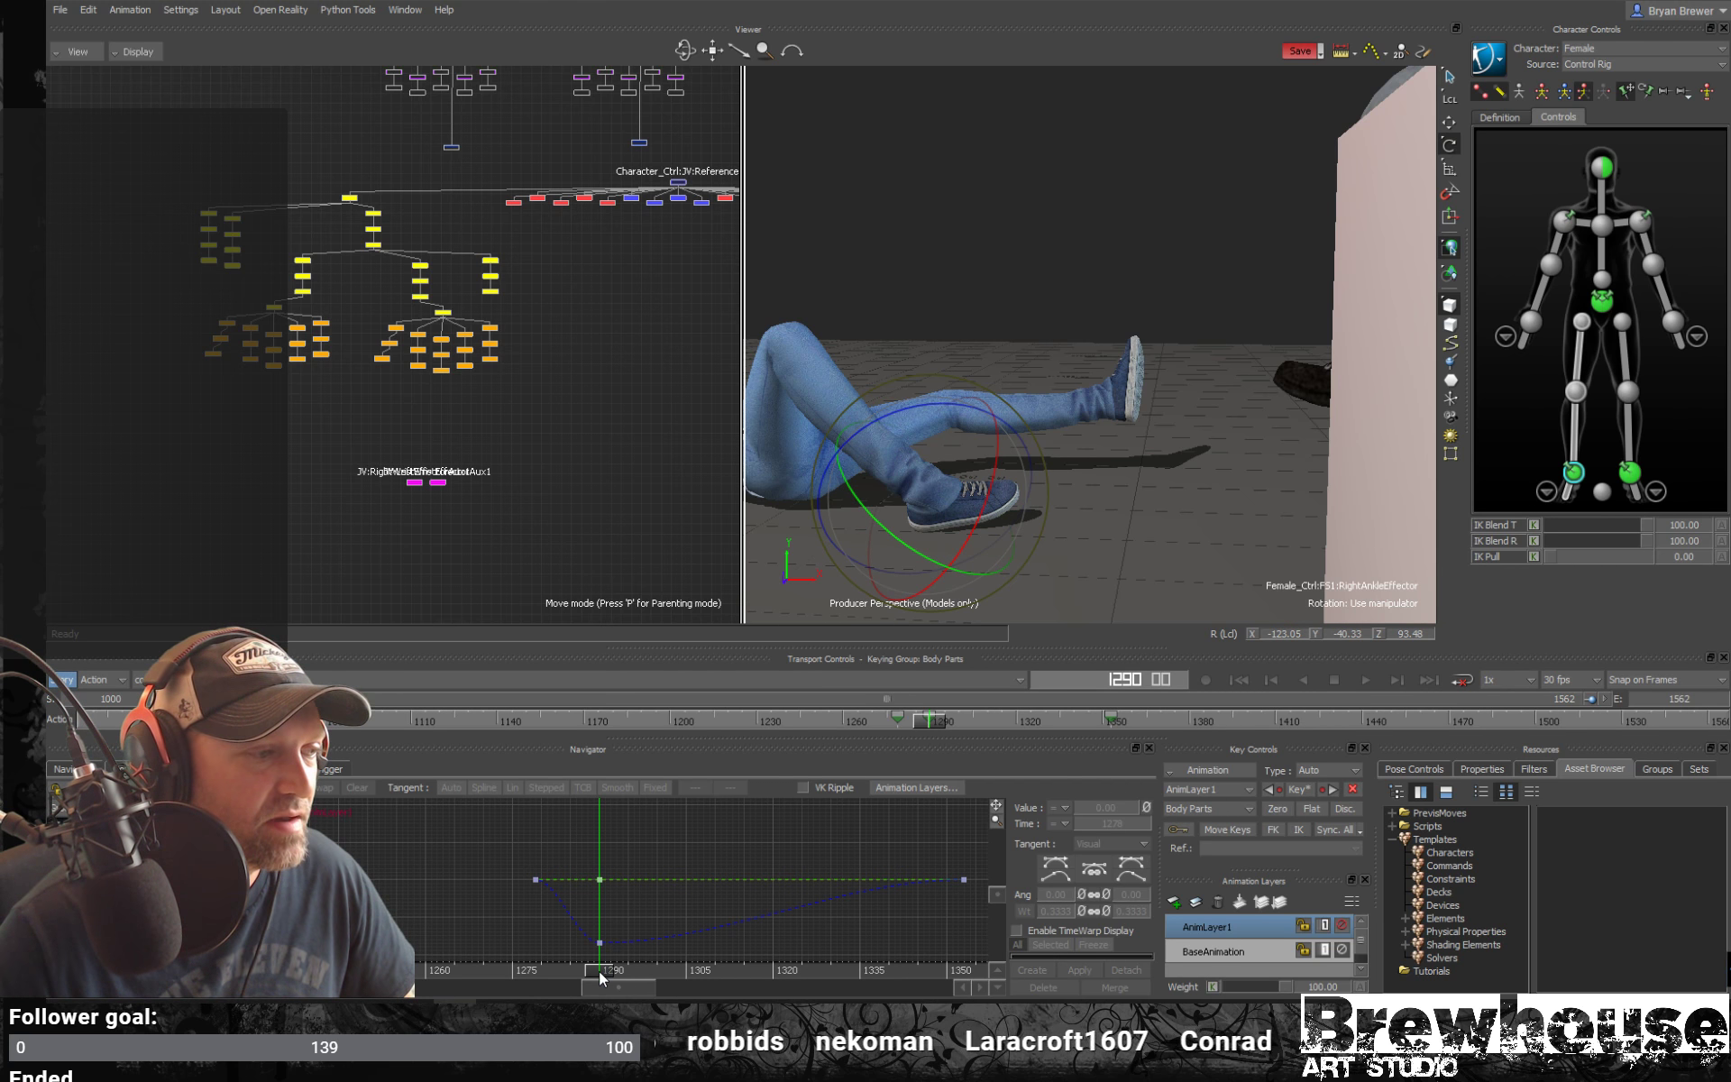
Rotate the right ankle effector at frame 1299 to turn the toes upward and key the pose
drag(601, 973, 636, 974)
shift+drag(984, 584, 1106, 543)
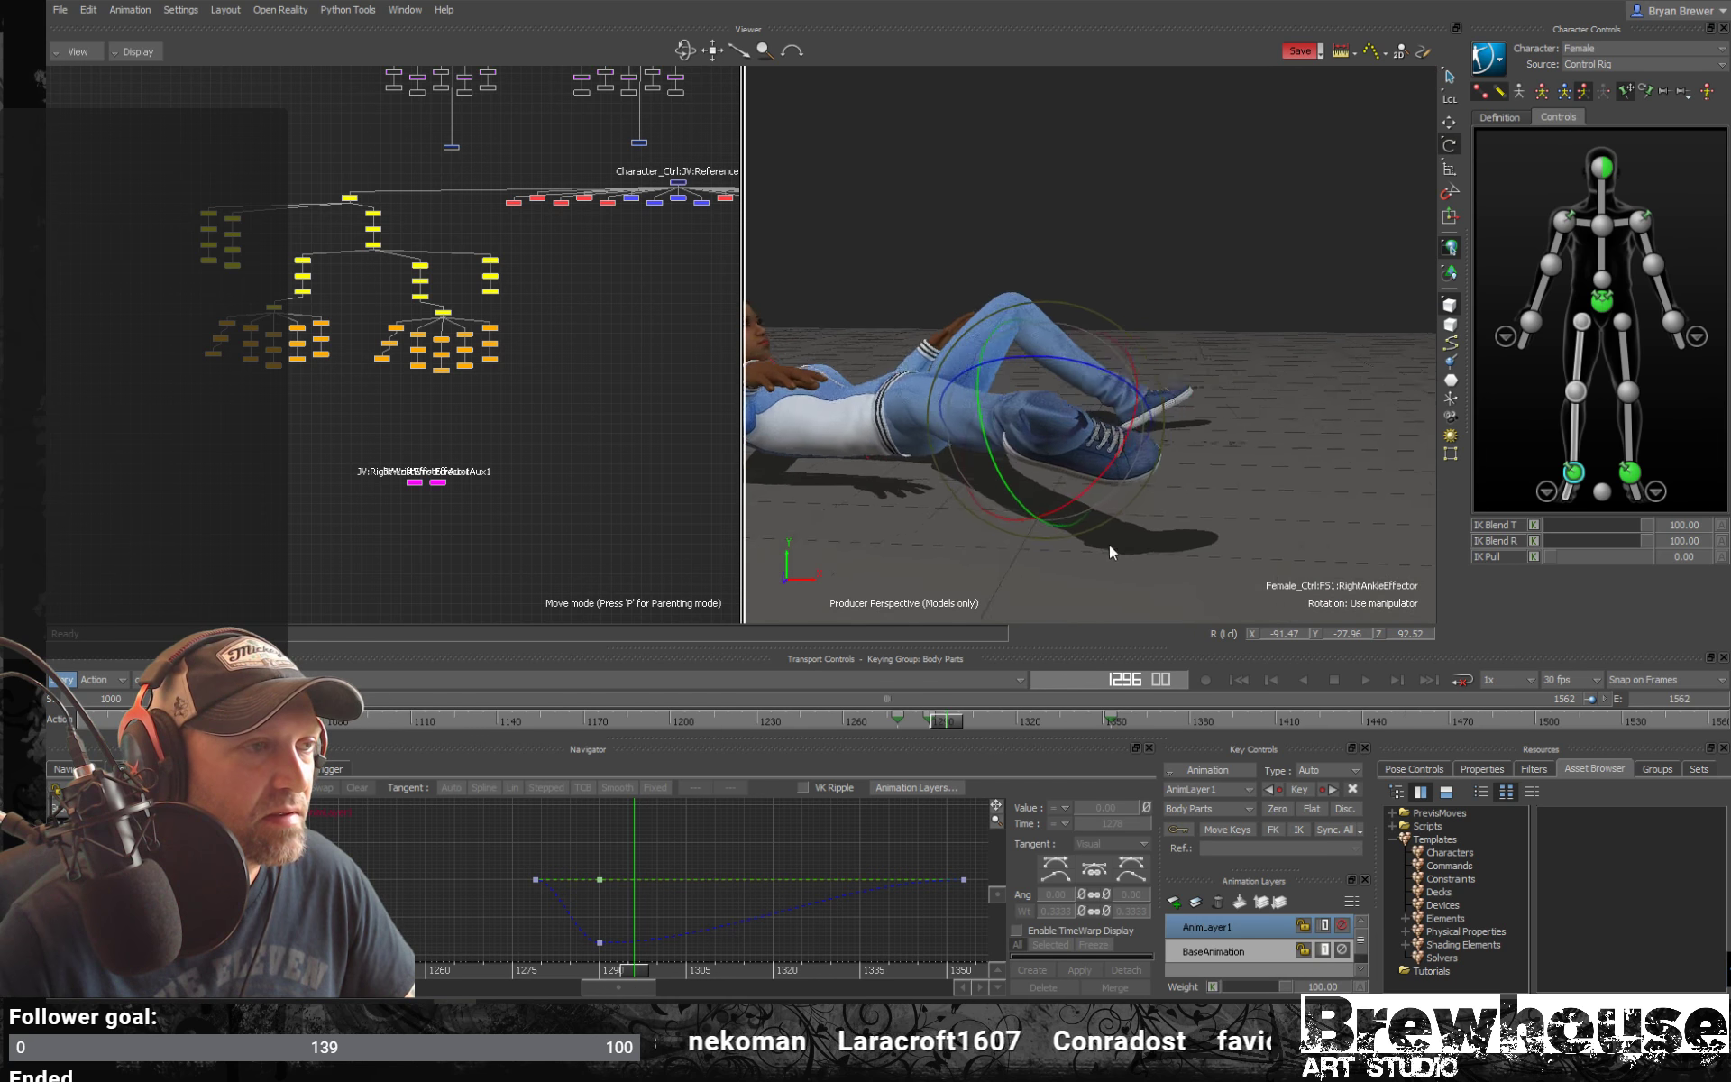
scroll(1107, 551, down, 3)
drag(641, 973, 652, 974)
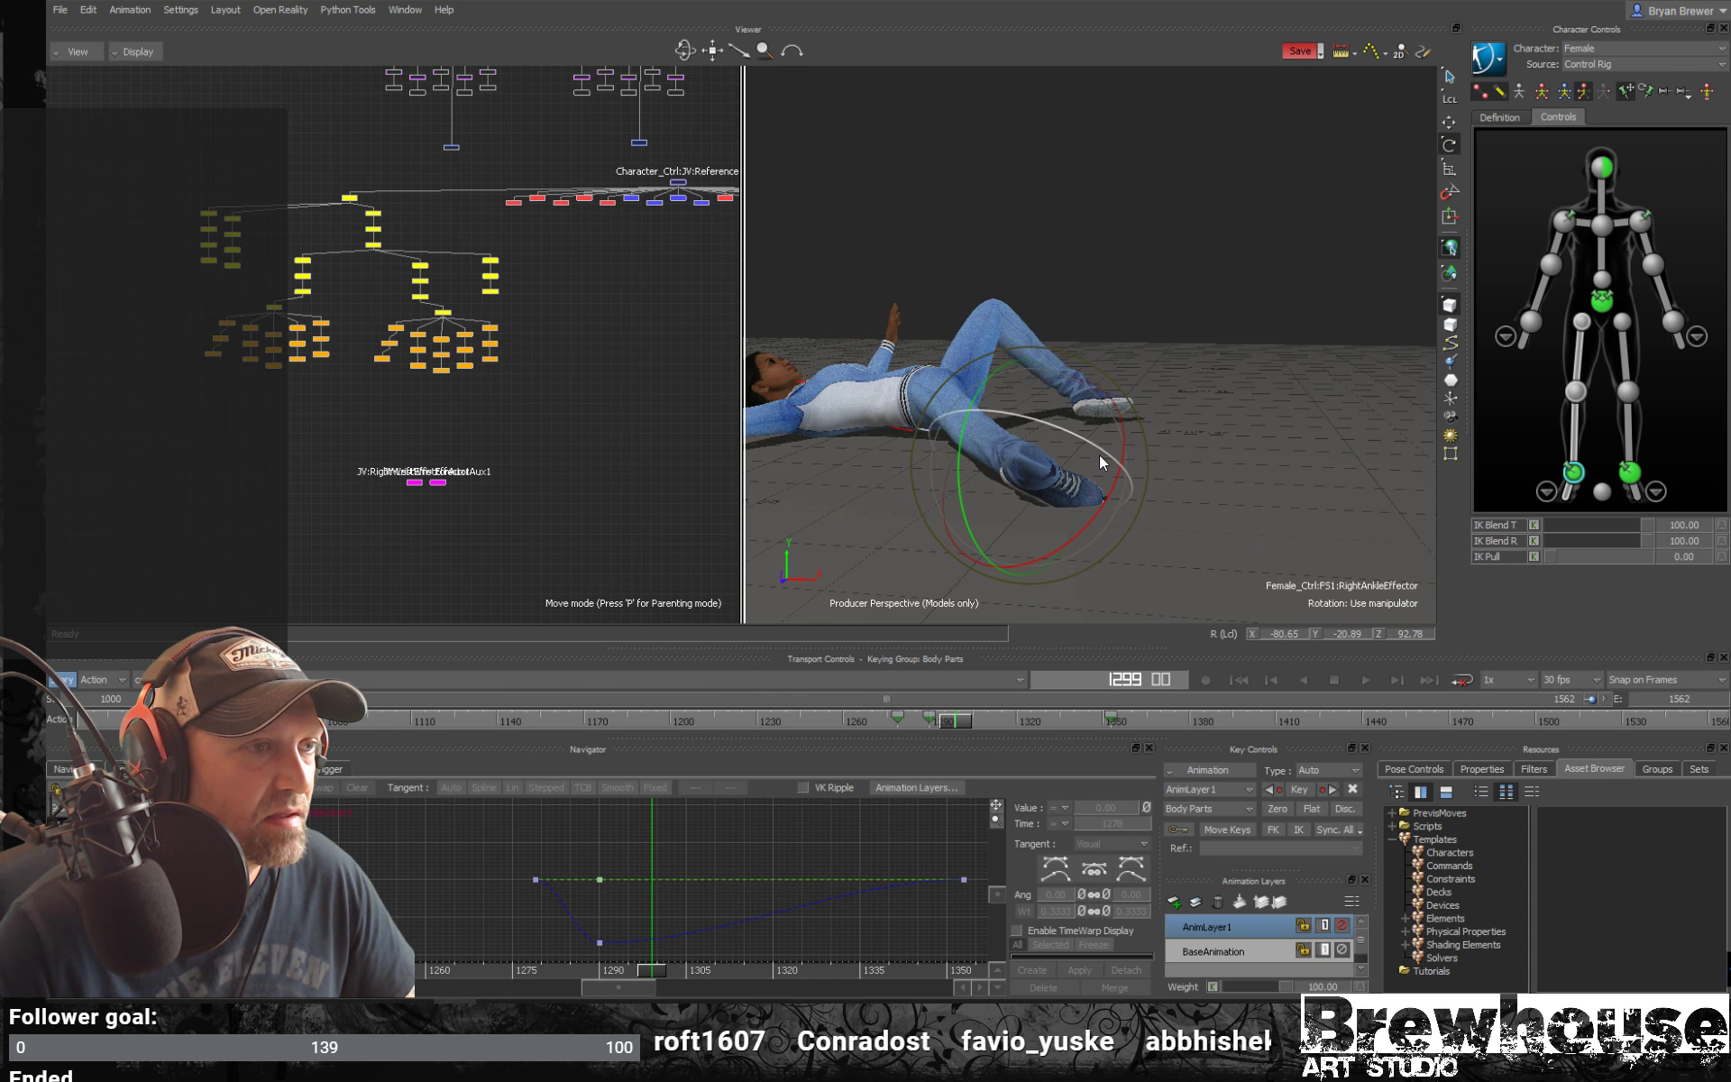
drag(1003, 412, 1035, 425)
key(k)
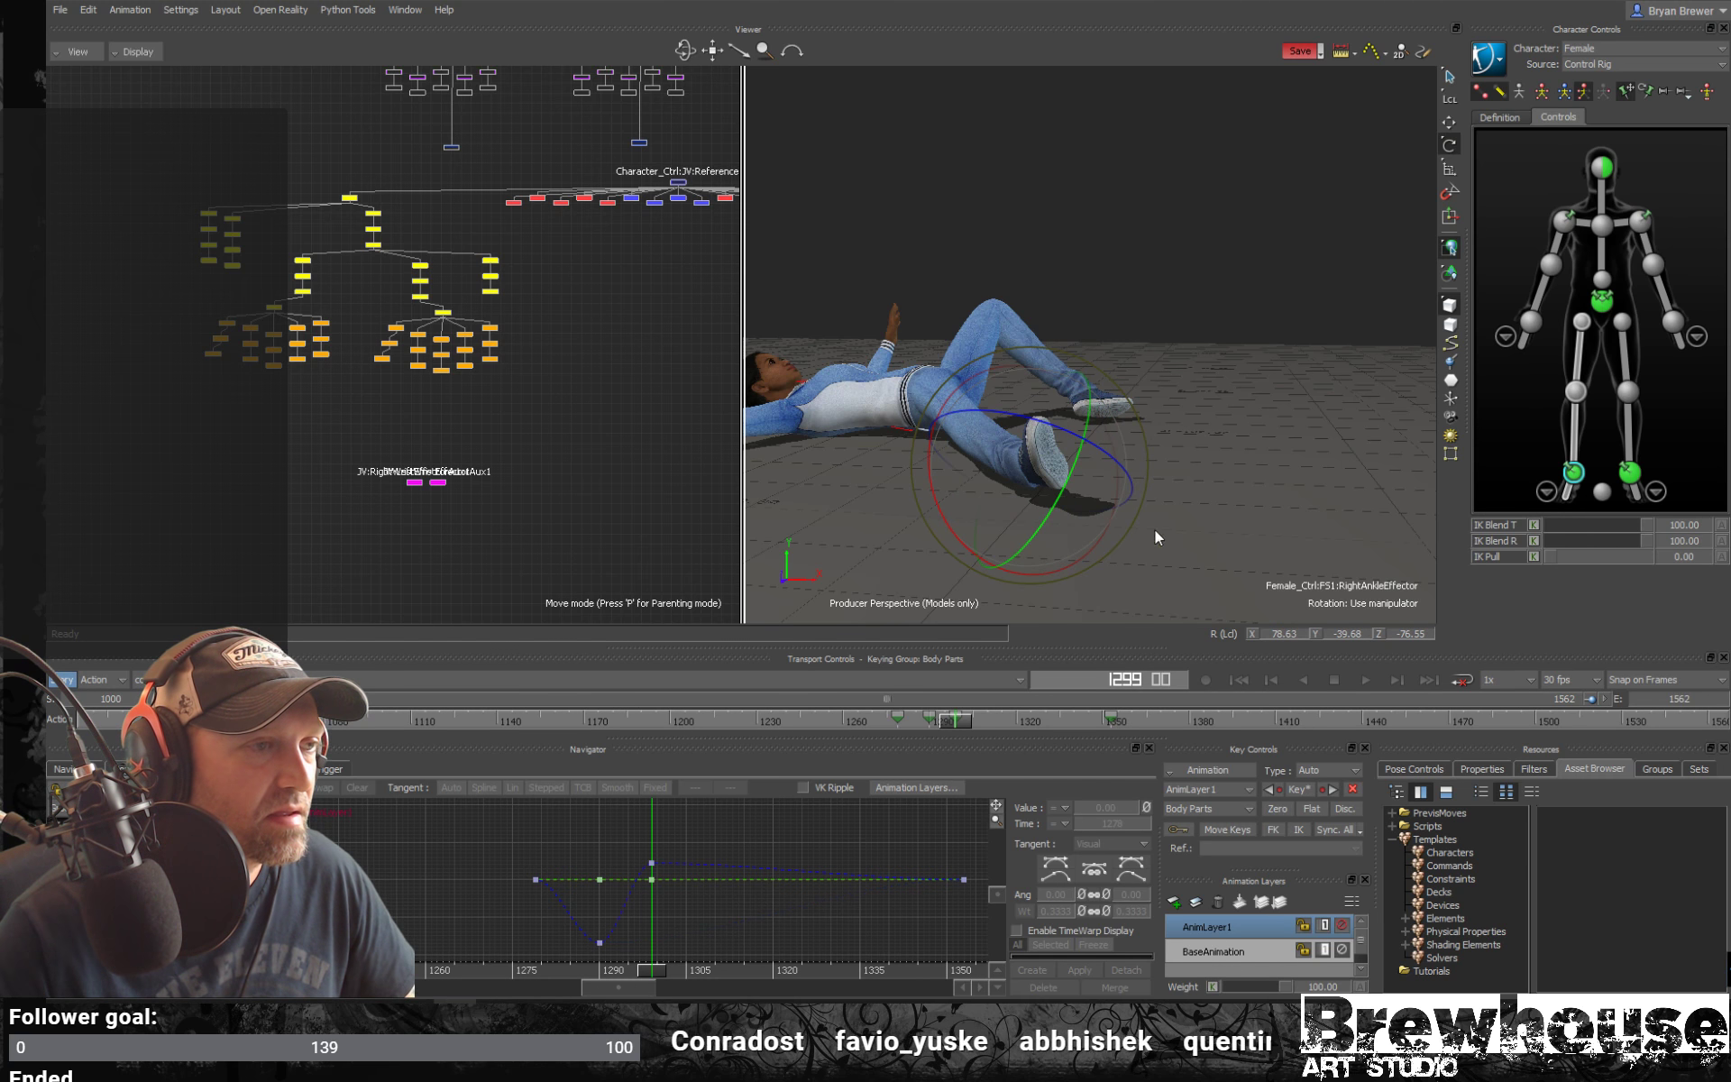
Key the right ankle effector at frame 1299 and adjust its height so the foot meets the floor
ctrl+shift+drag(1155, 530, 1064, 568)
key(k)
ctrl+shift+drag(1234, 561, 1292, 347)
key(w)
key(e)
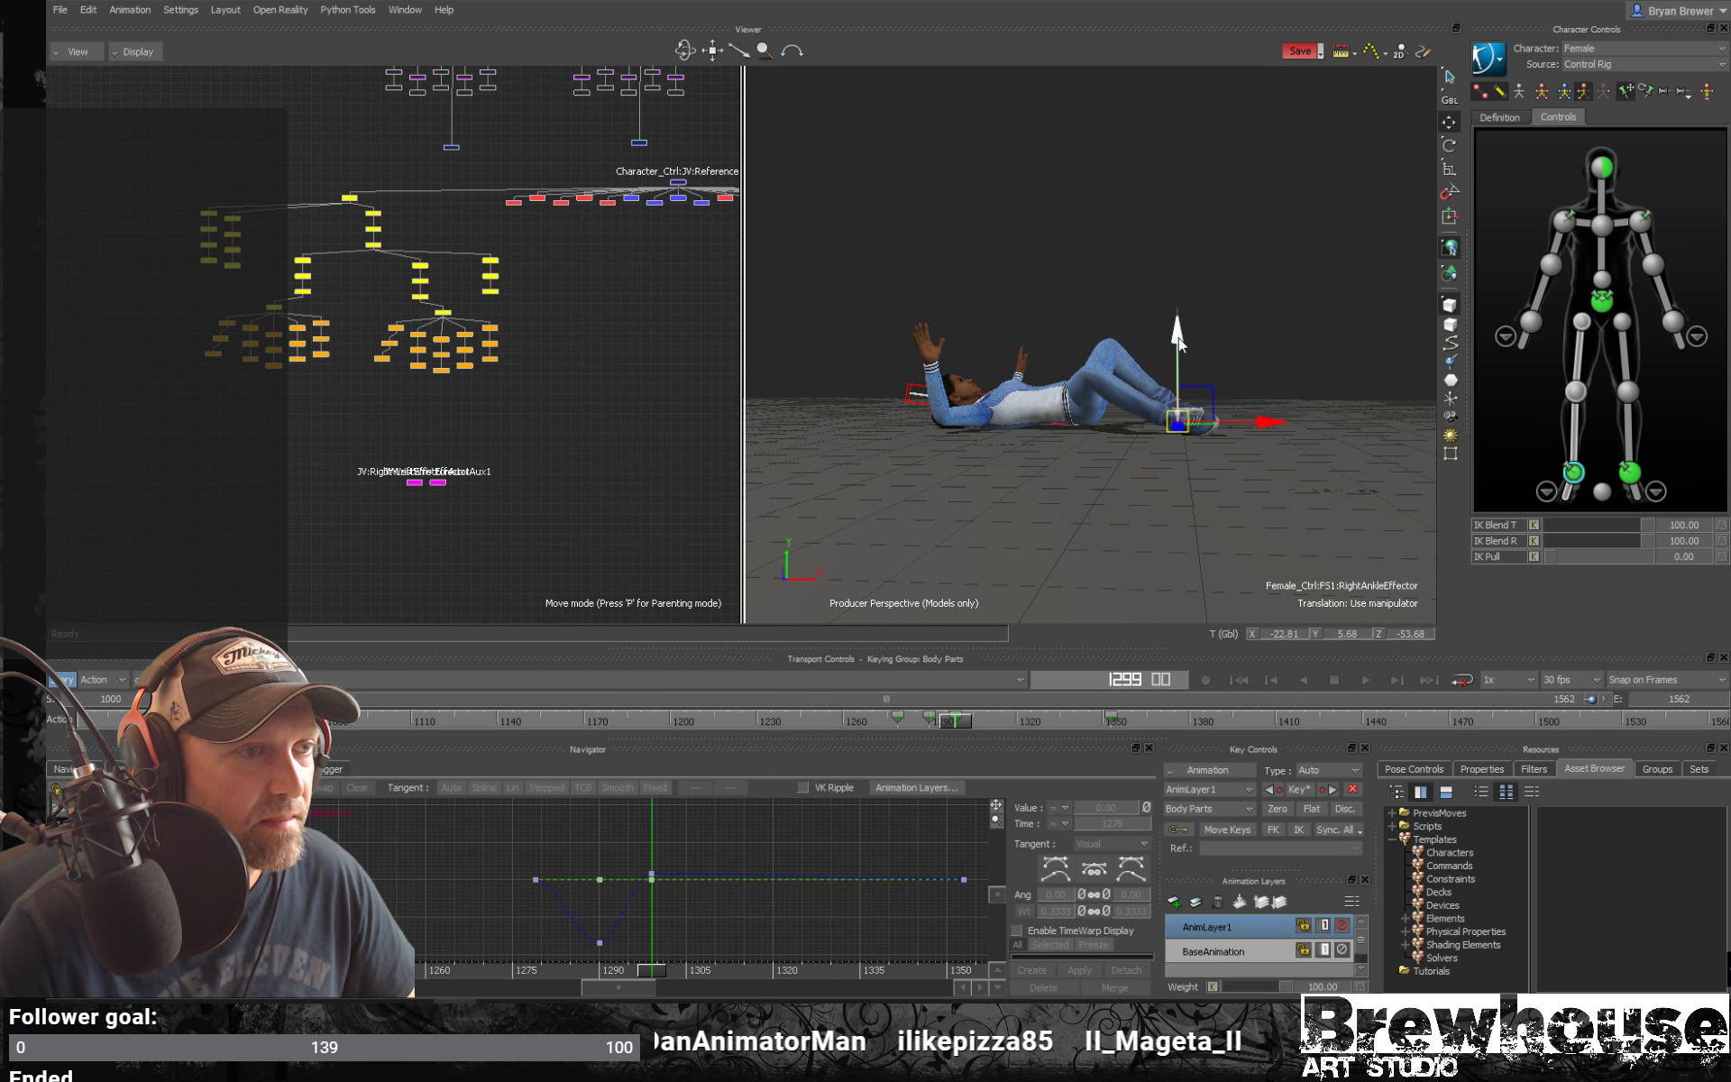
ctrl+shift+drag(1461, 378, 1300, 418)
Rotate the right hip effector at frame 1299 to turn the knee upward, and readjust the right ankle's rotation
click(1582, 322)
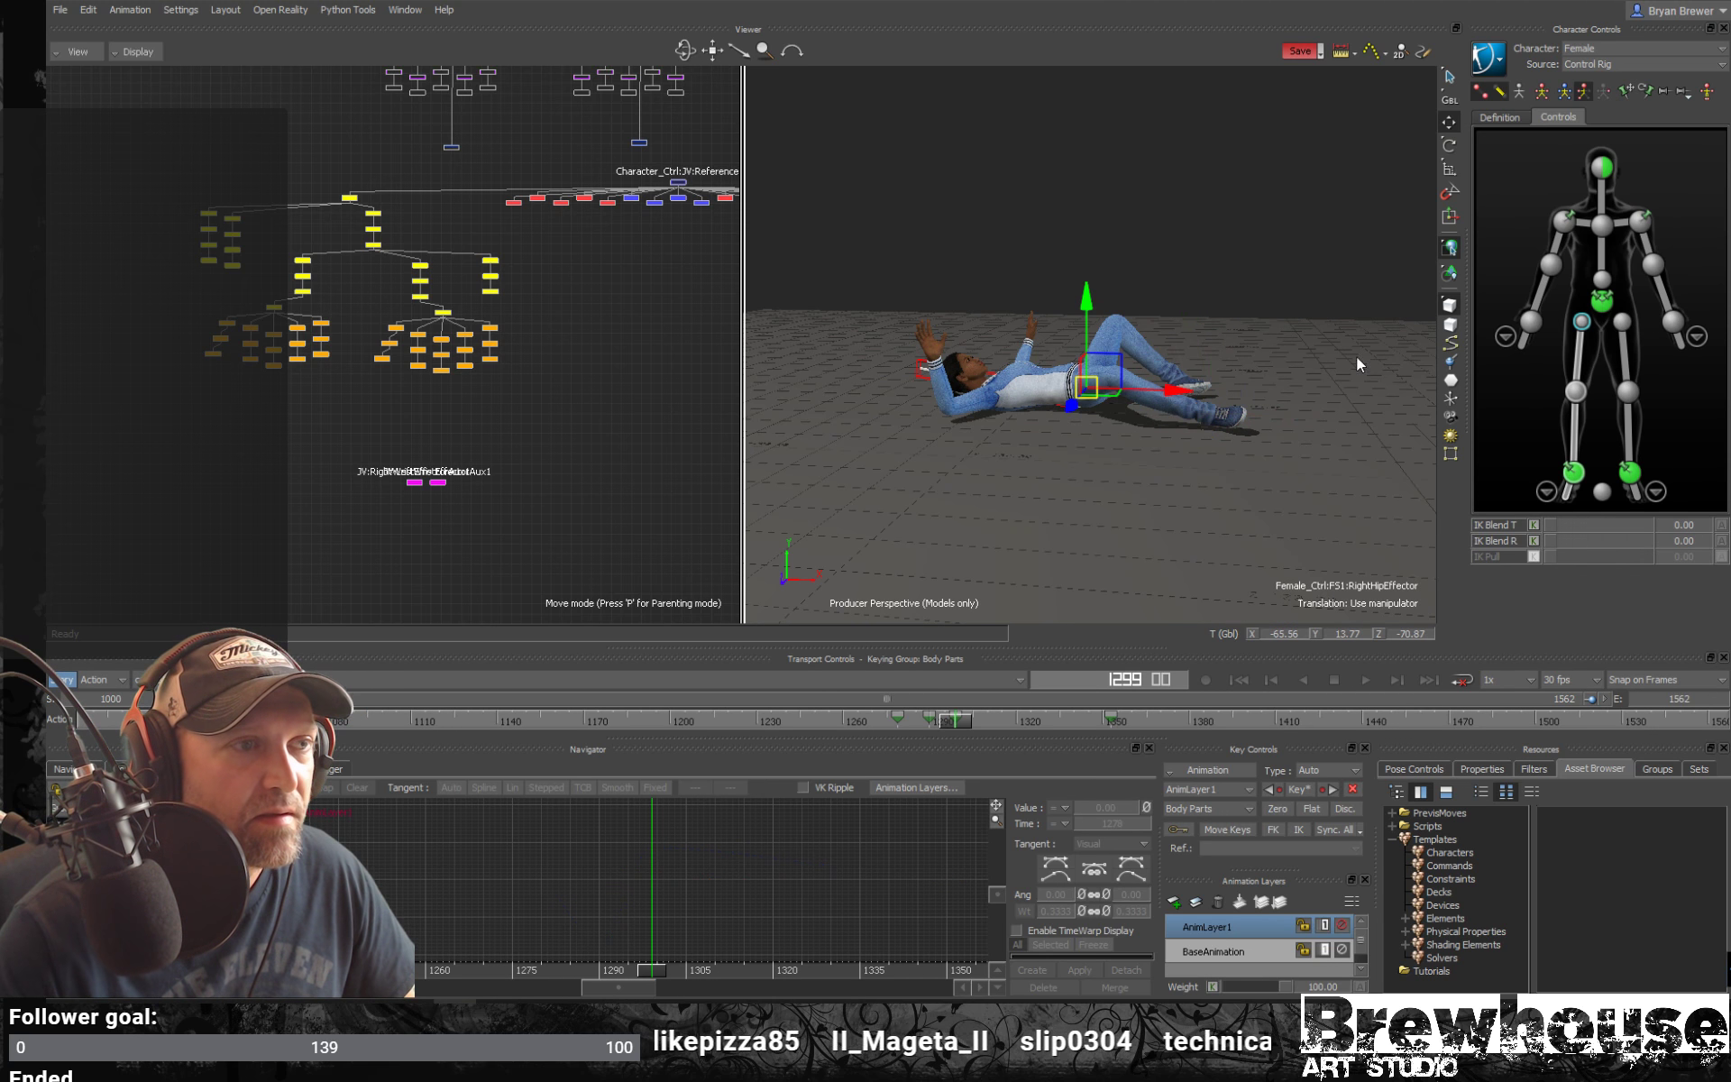
key(e)
drag(1121, 314, 1128, 306)
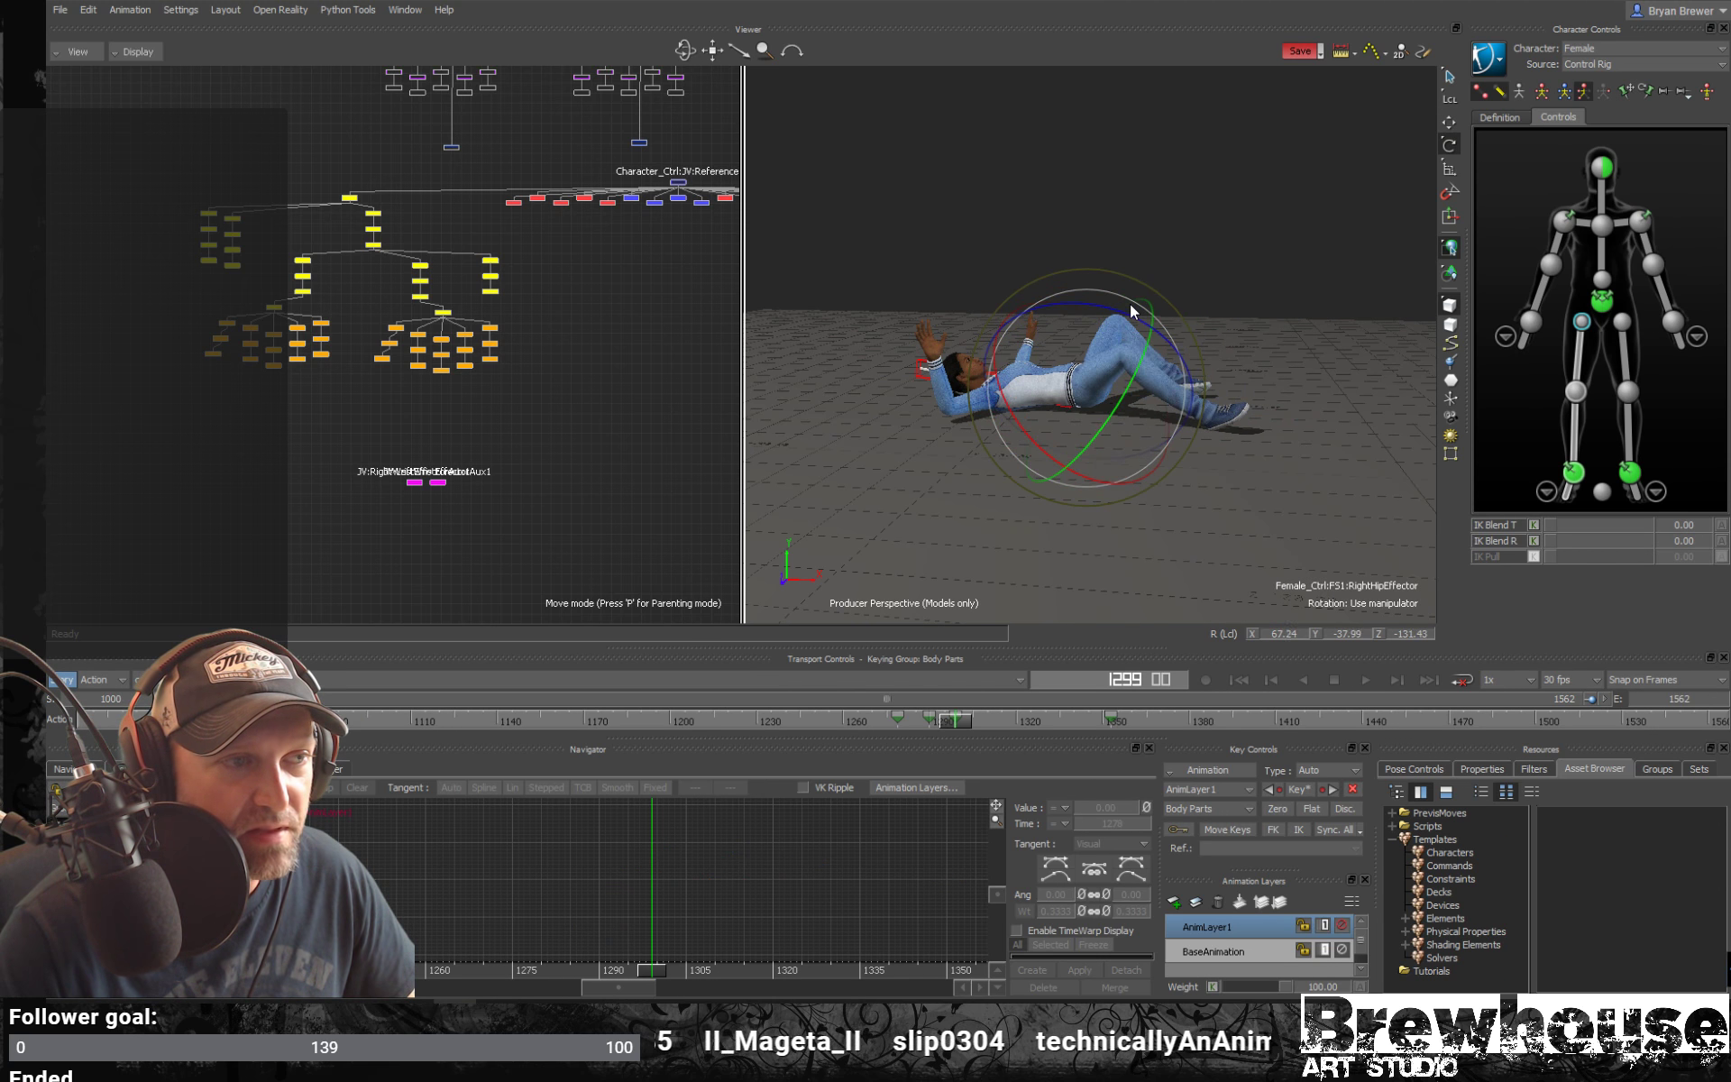
ctrl+drag(1262, 307, 1154, 592)
mouse_move(951, 732)
mouse_down()
mouse_move(896, 722)
mouse_move(953, 742)
mouse_up()
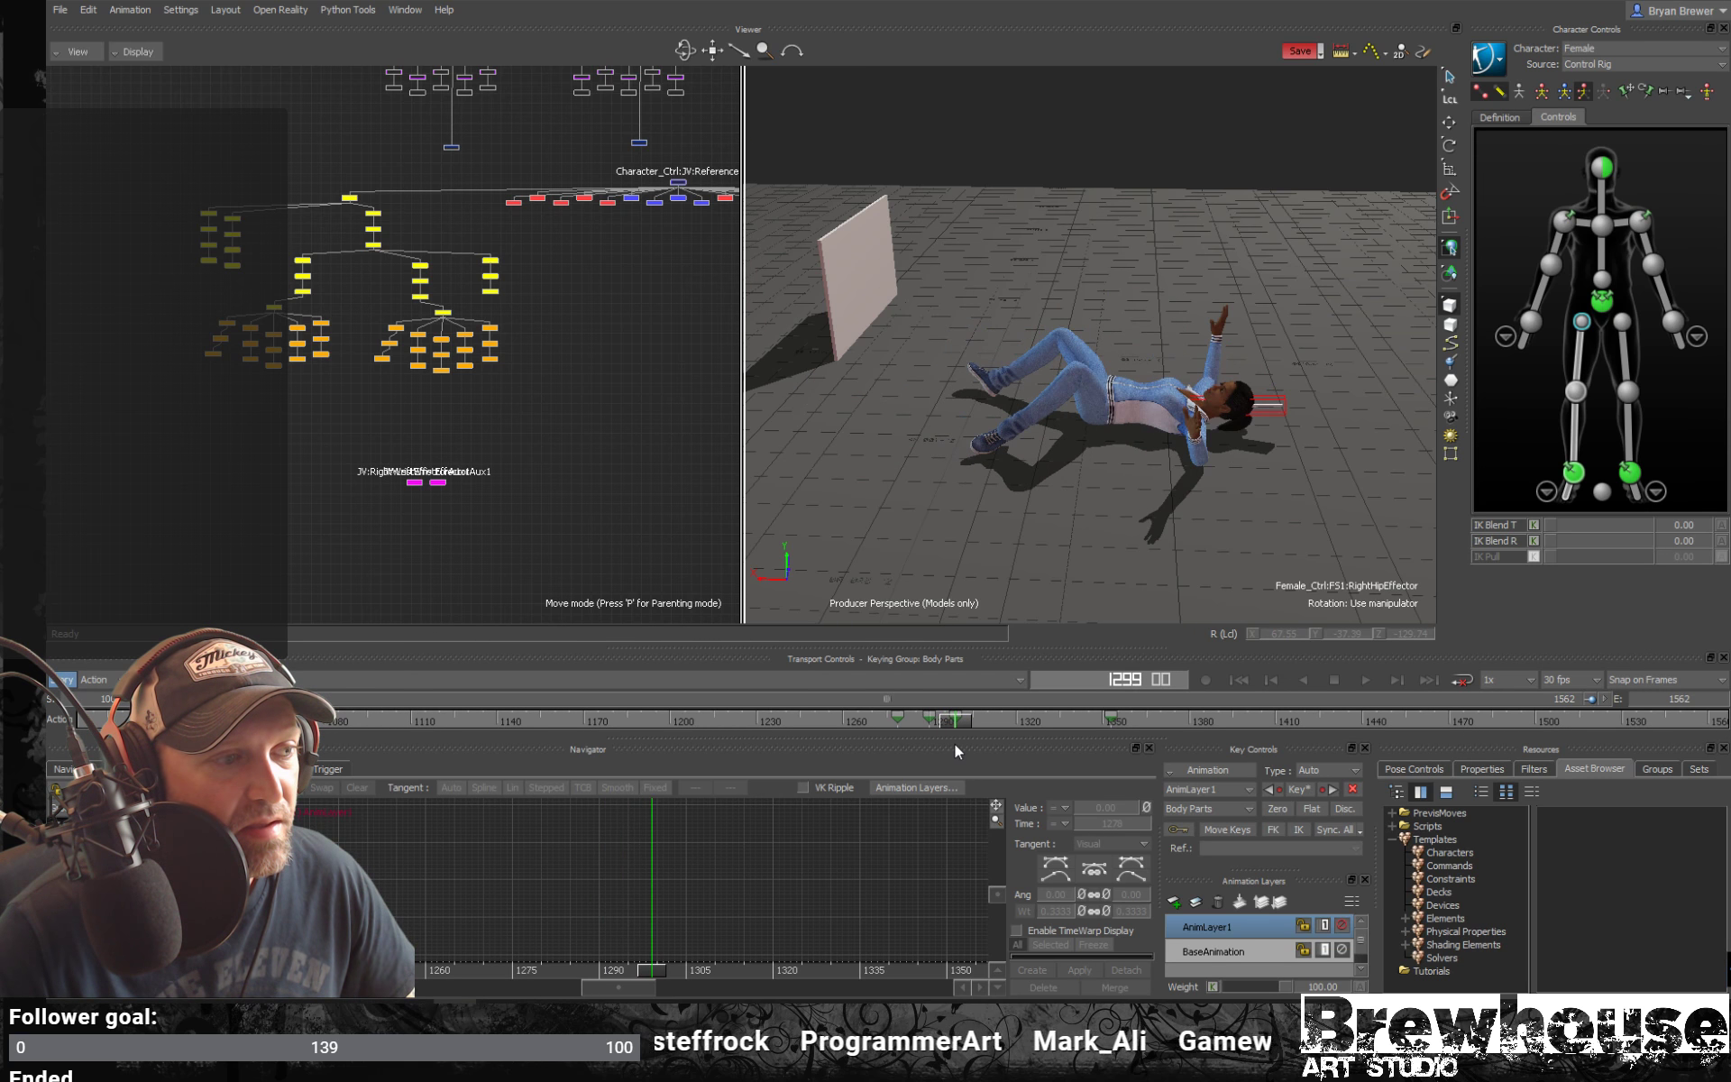
key(r)
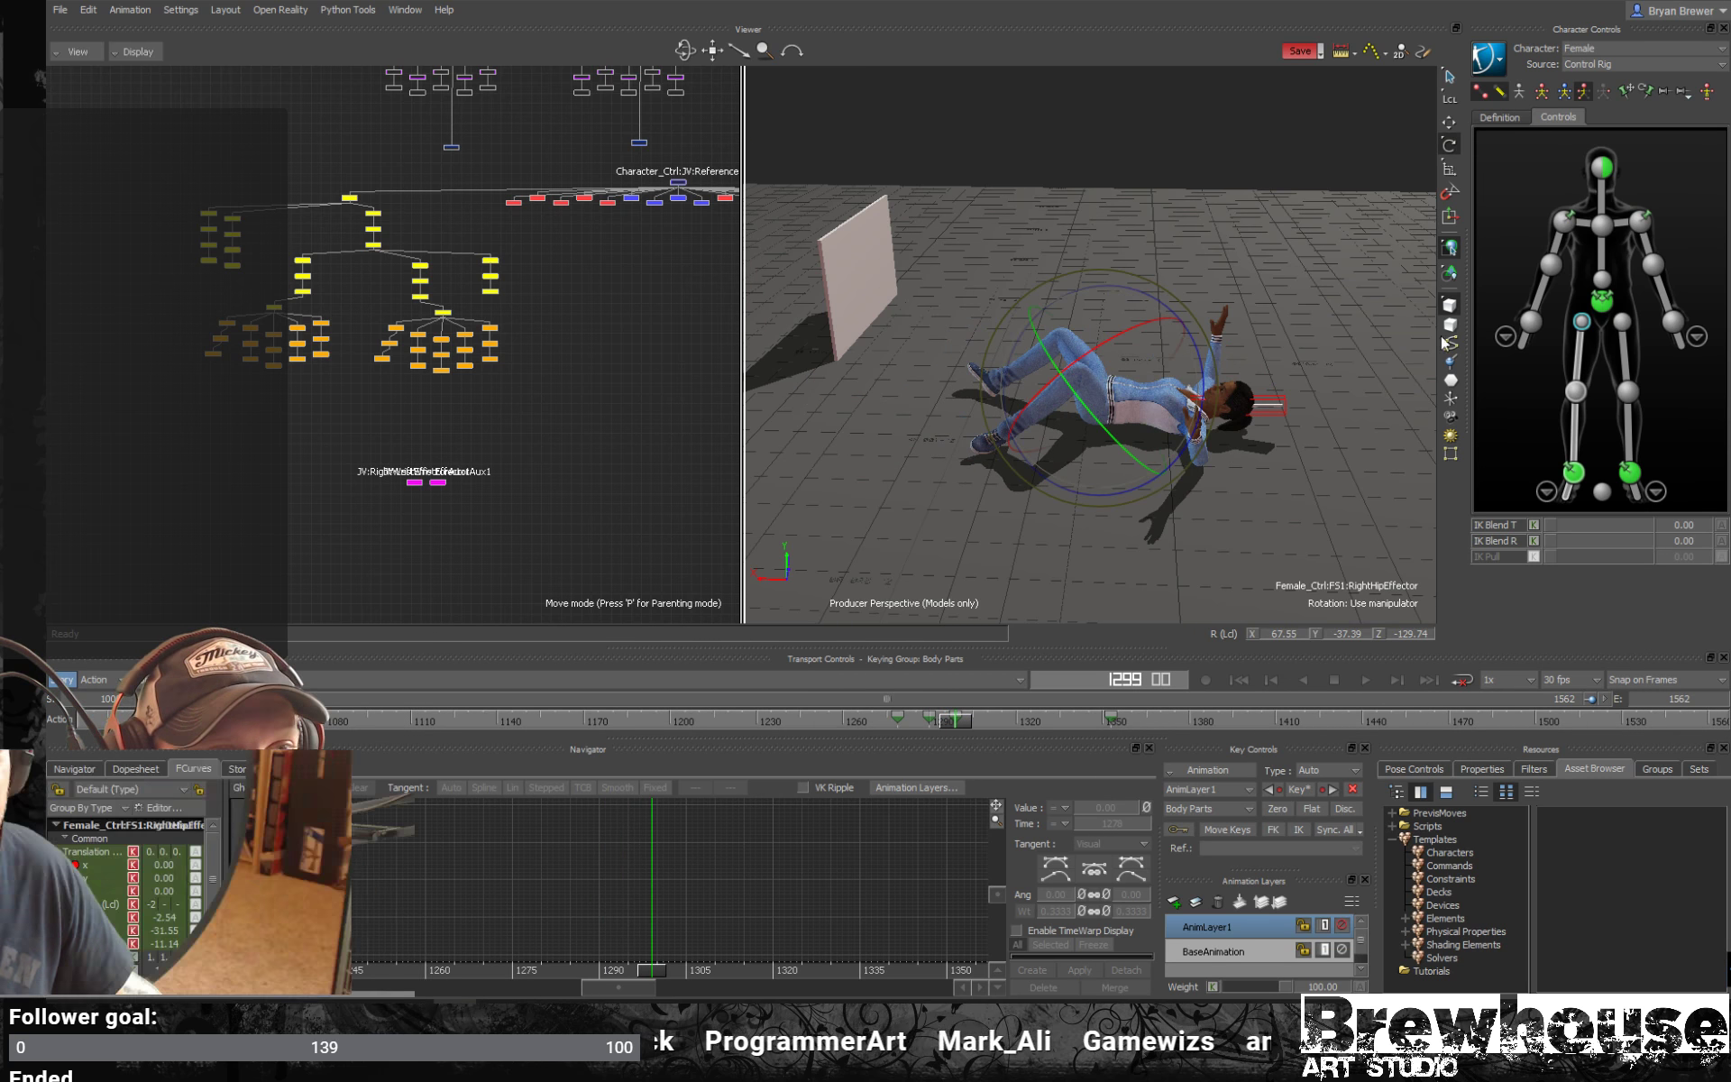
click(1573, 472)
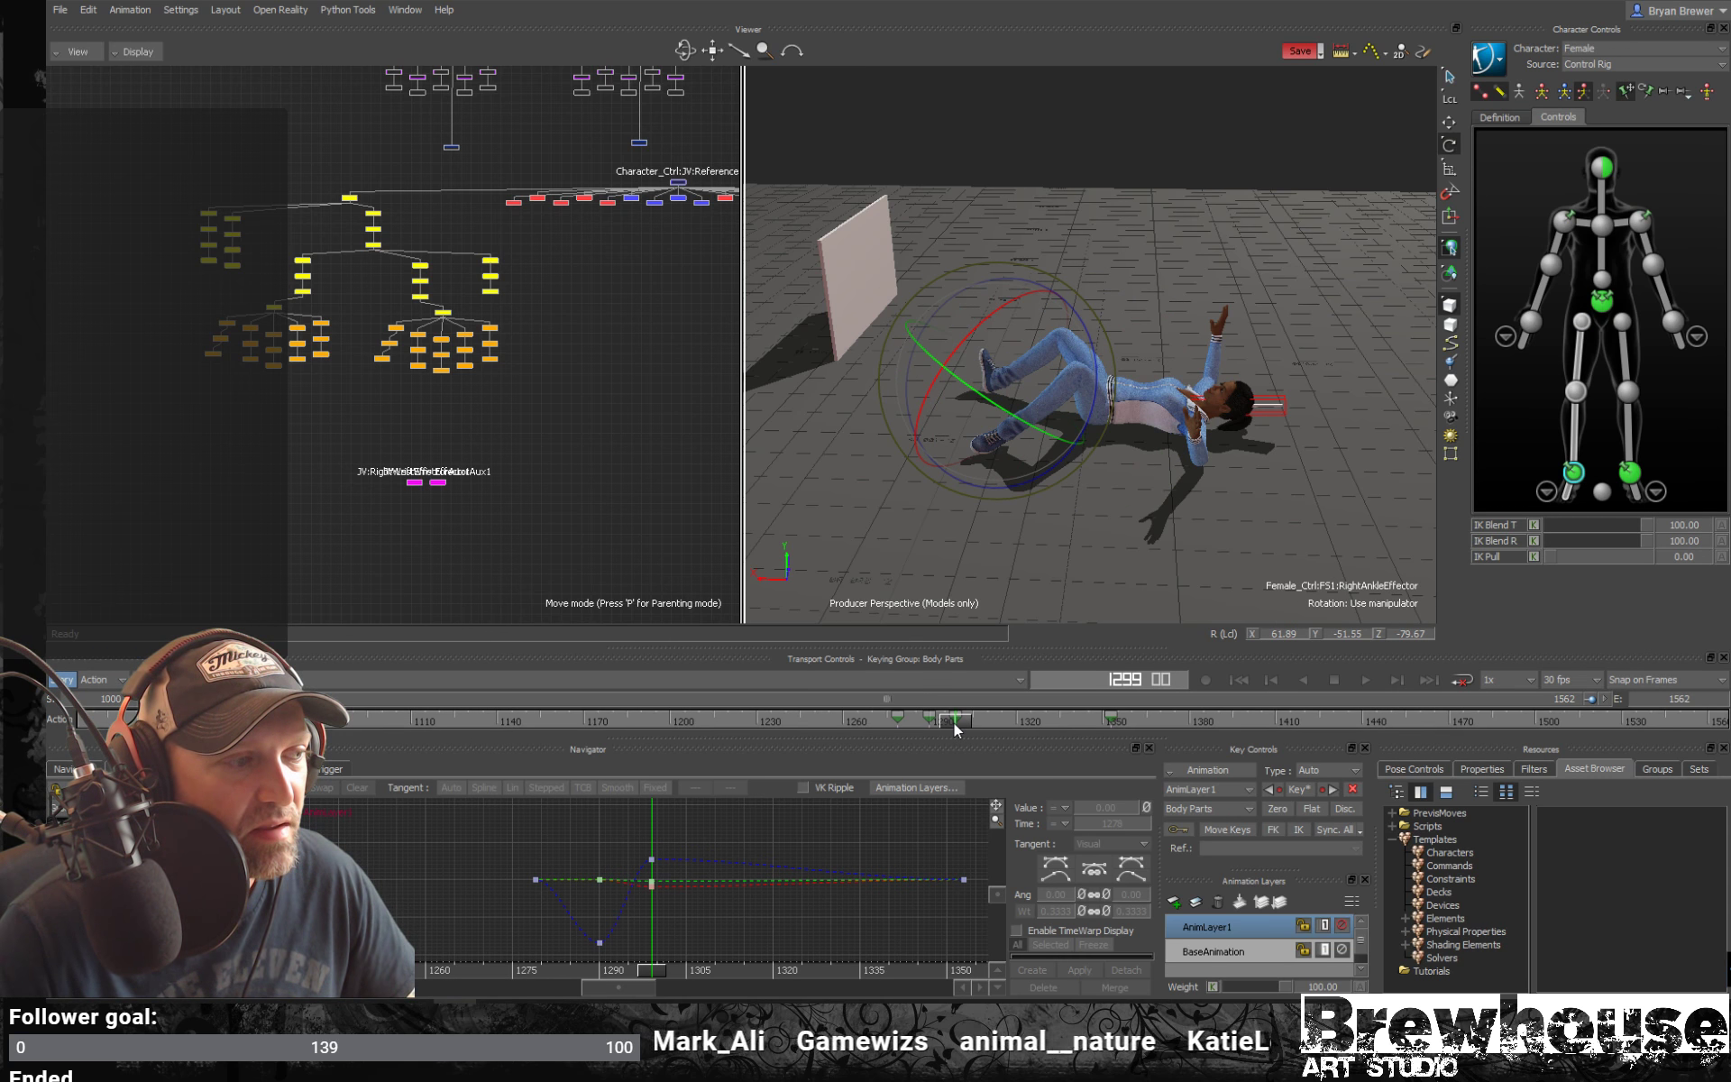
Set a zero key for the right ankle effector at frame 1313 on AnimLayer1 and adjust the foot's height
drag(954, 722, 997, 728)
mouse_move(1275, 474)
ctrl+shift+mouse_down()
mouse_move(1361, 507)
mouse_move(1291, 463)
ctrl+shift+mouse_up()
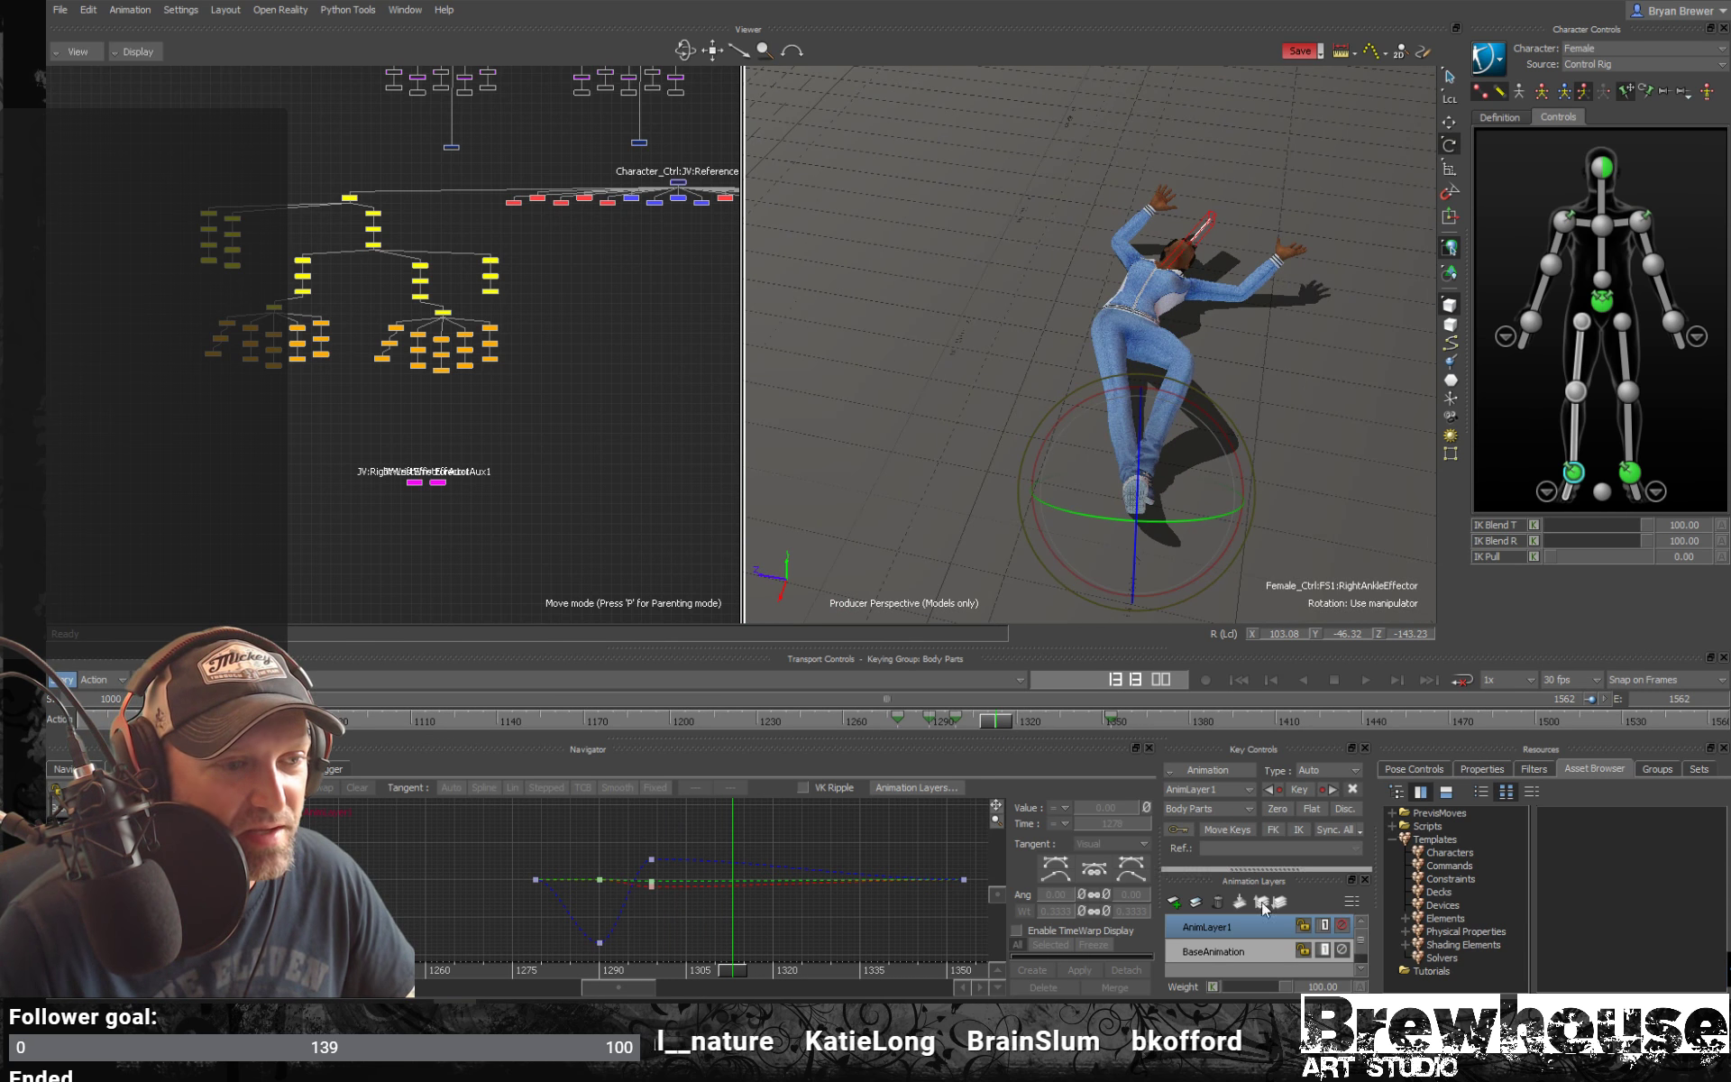
click(1274, 810)
ctrl+shift+drag(1127, 433, 1044, 408)
drag(927, 486, 955, 432)
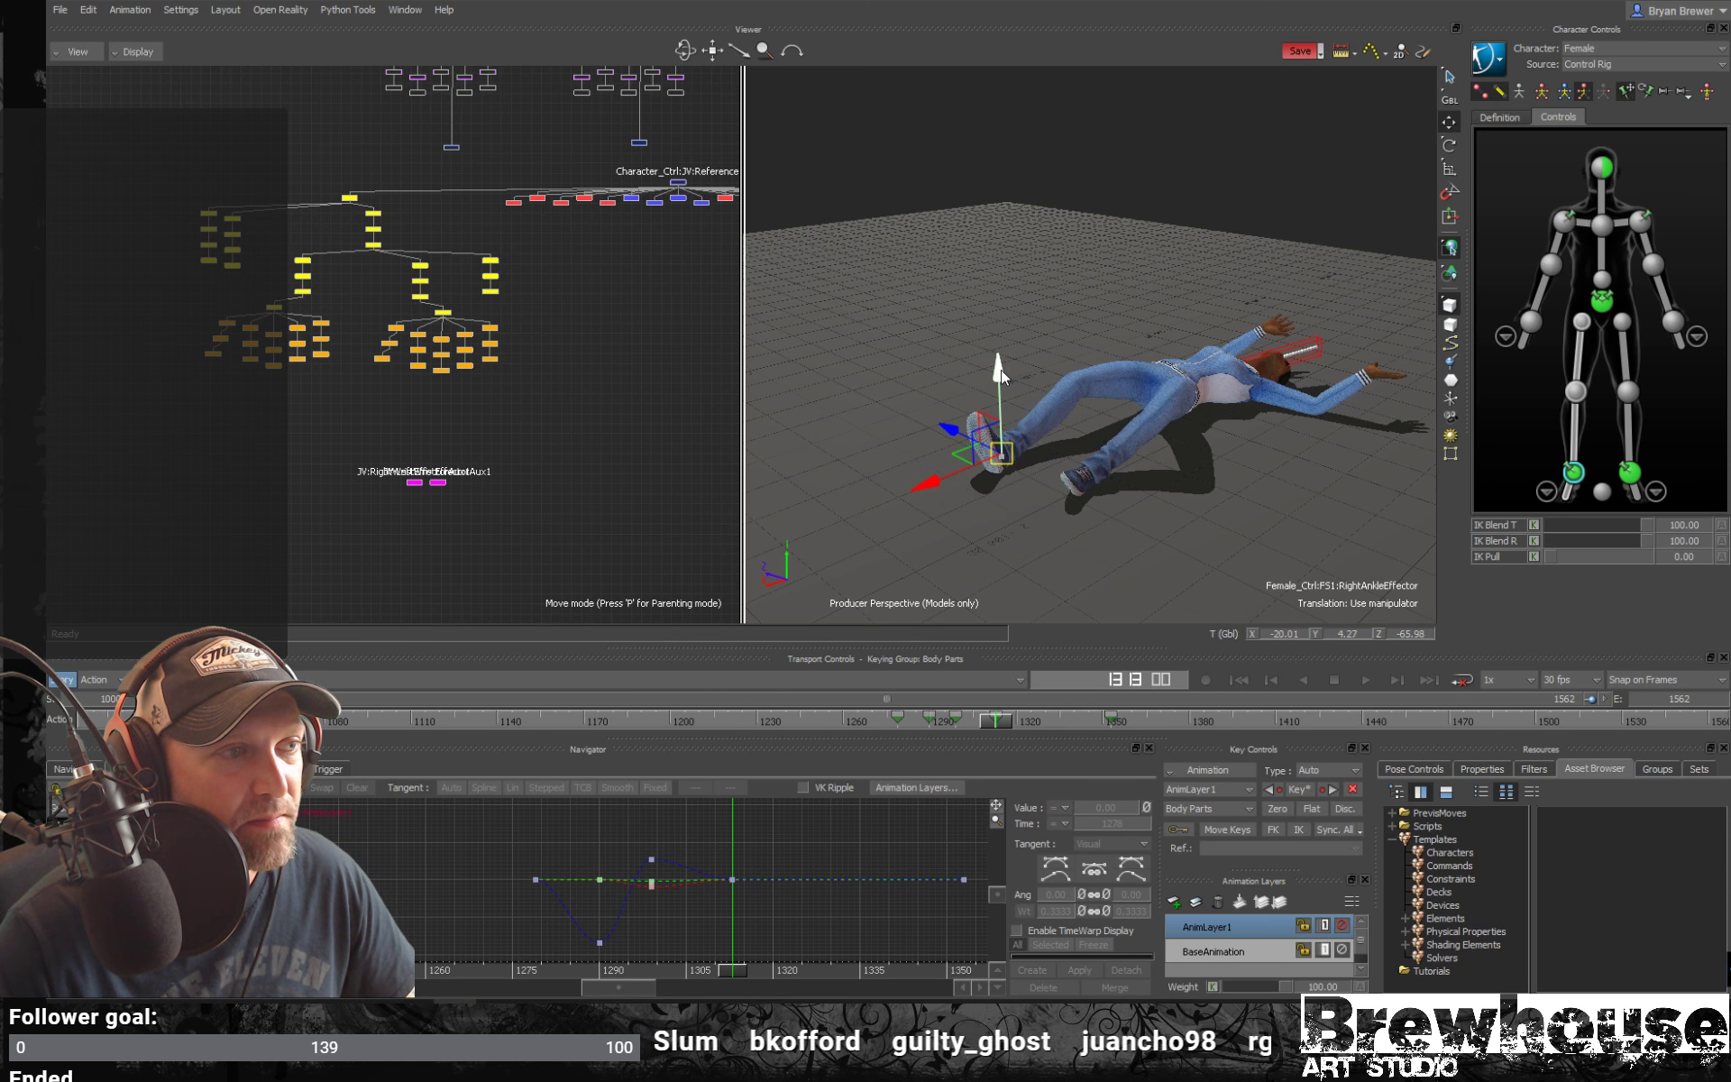
drag(1000, 369, 1010, 381)
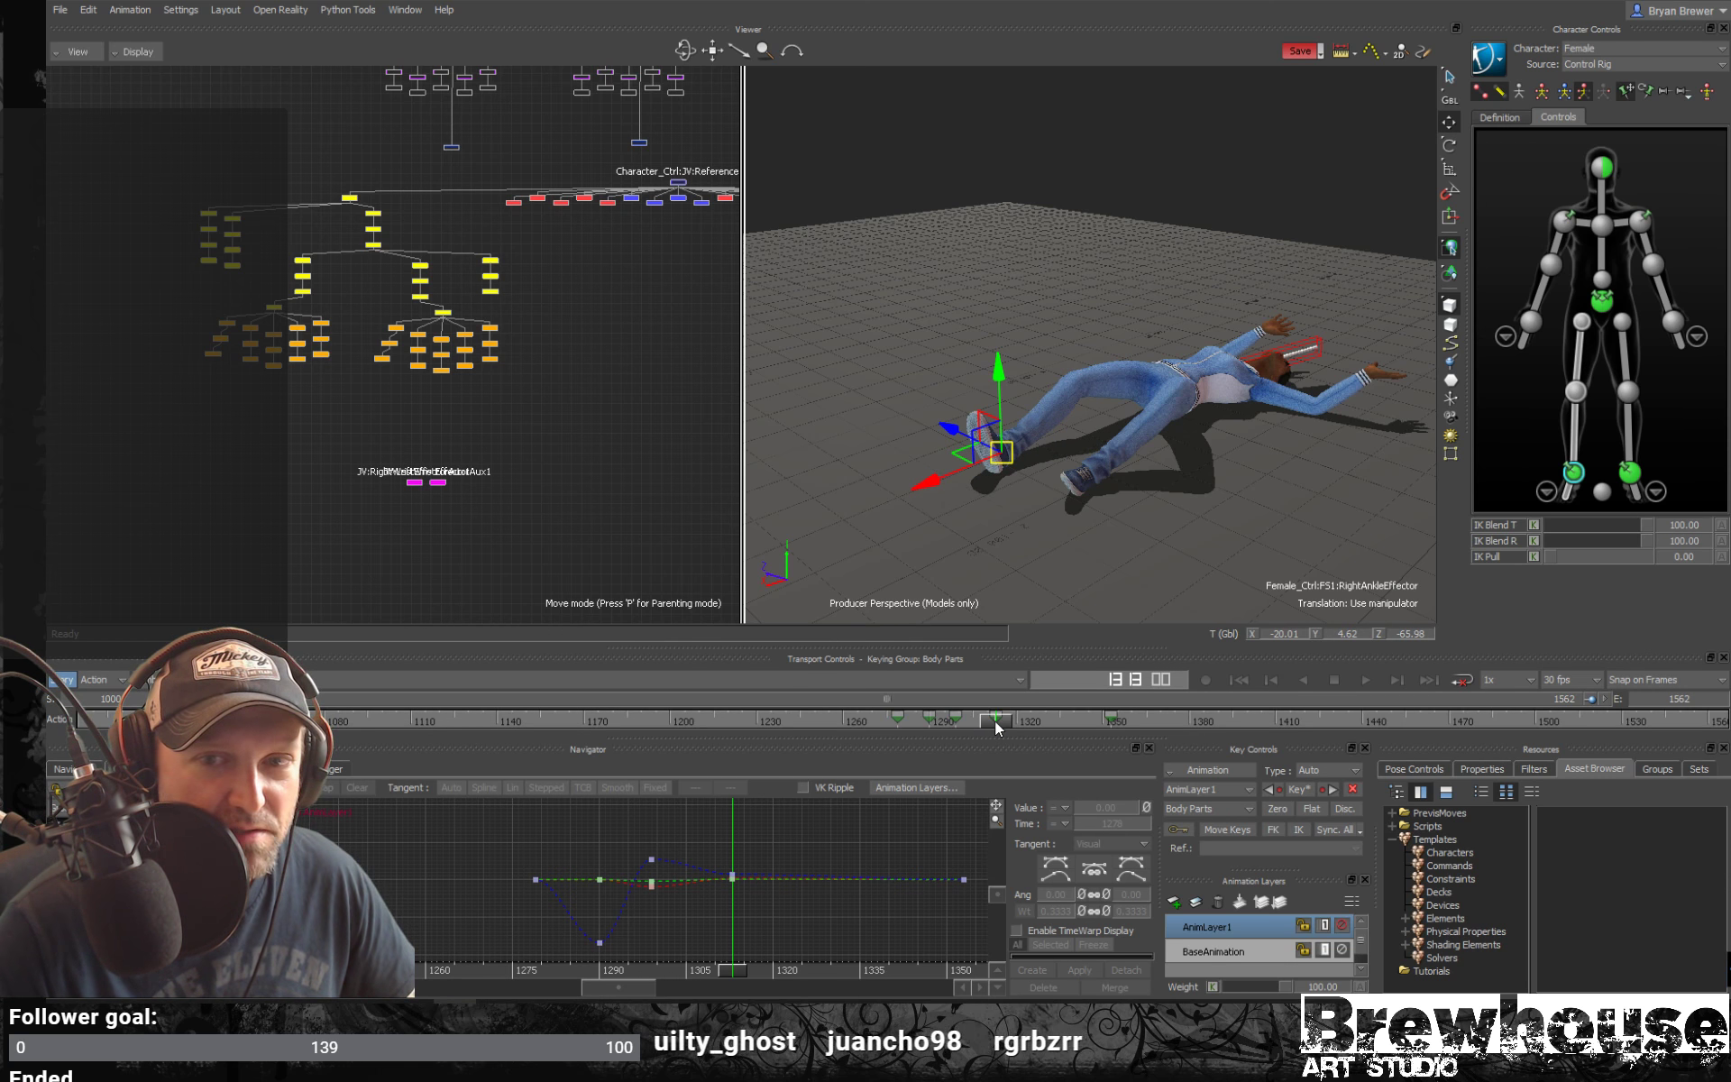
Review the fall from frame 1276, and rotate and reposition the right ankle effector at frame 1368 on AnimLayer1
drag(994, 721, 882, 720)
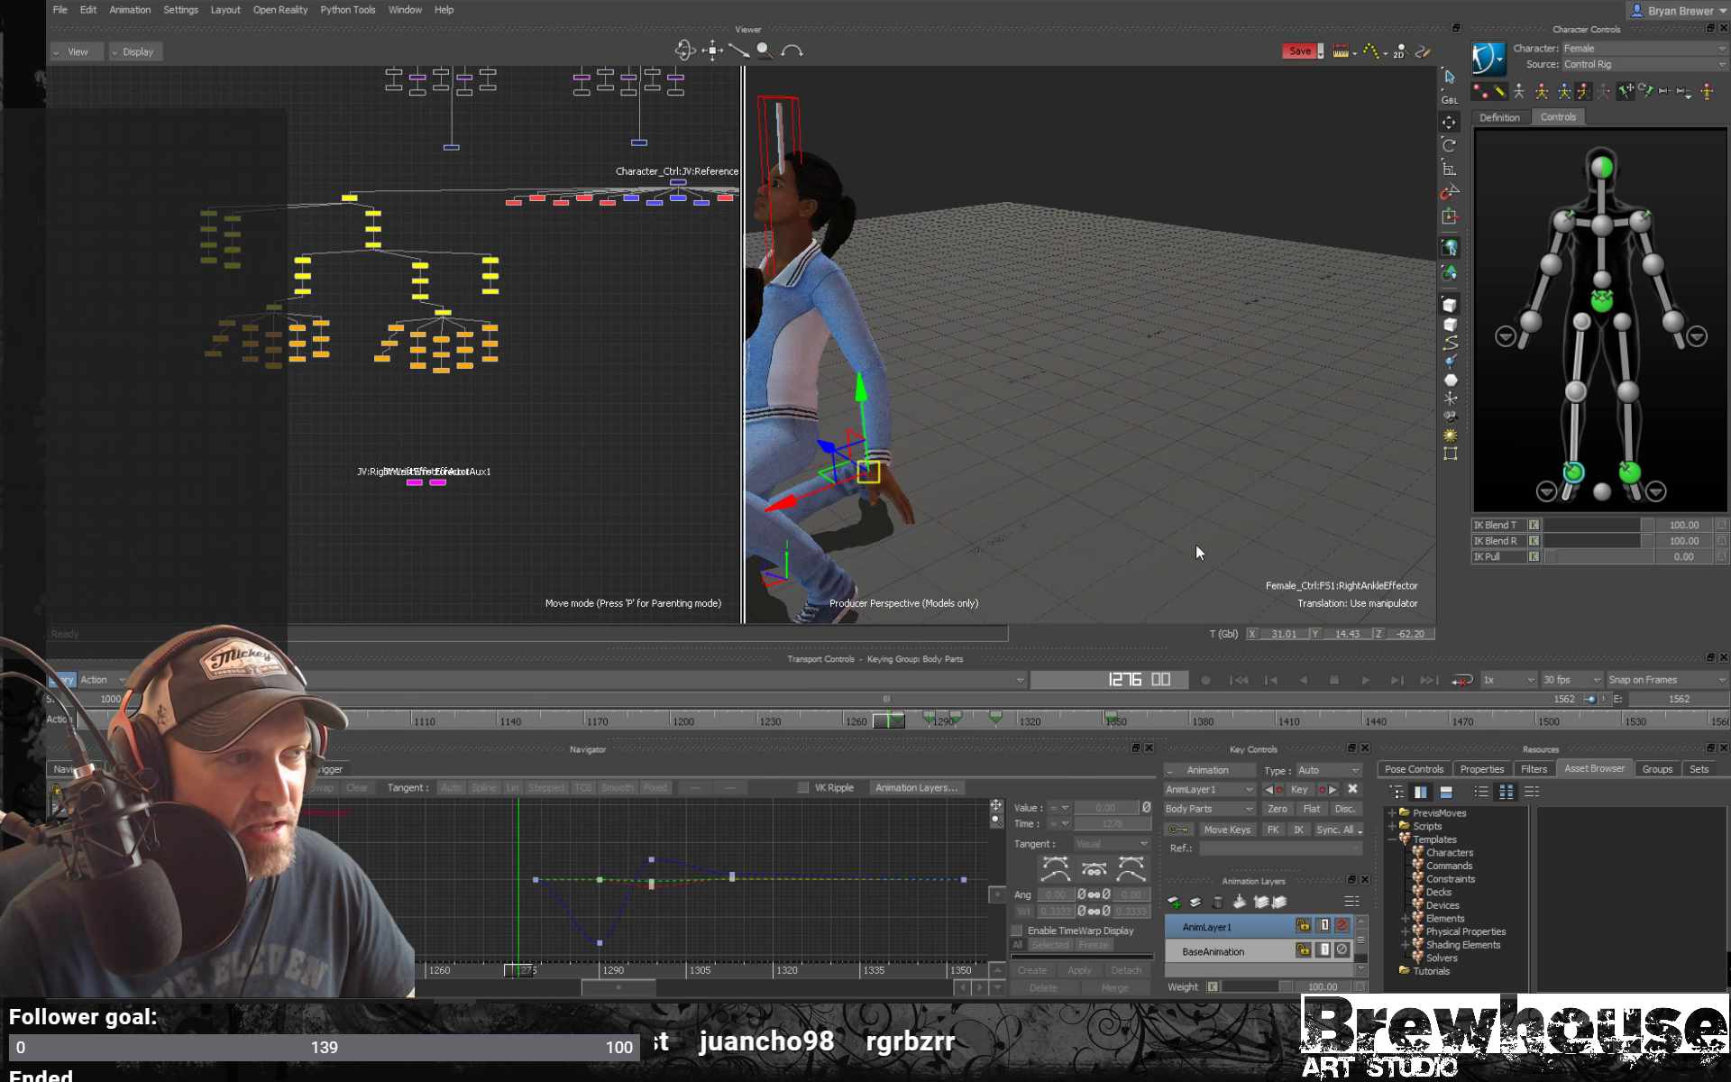
scroll(1090, 488, down, 3)
ctrl+shift+drag(1091, 488, 1224, 460)
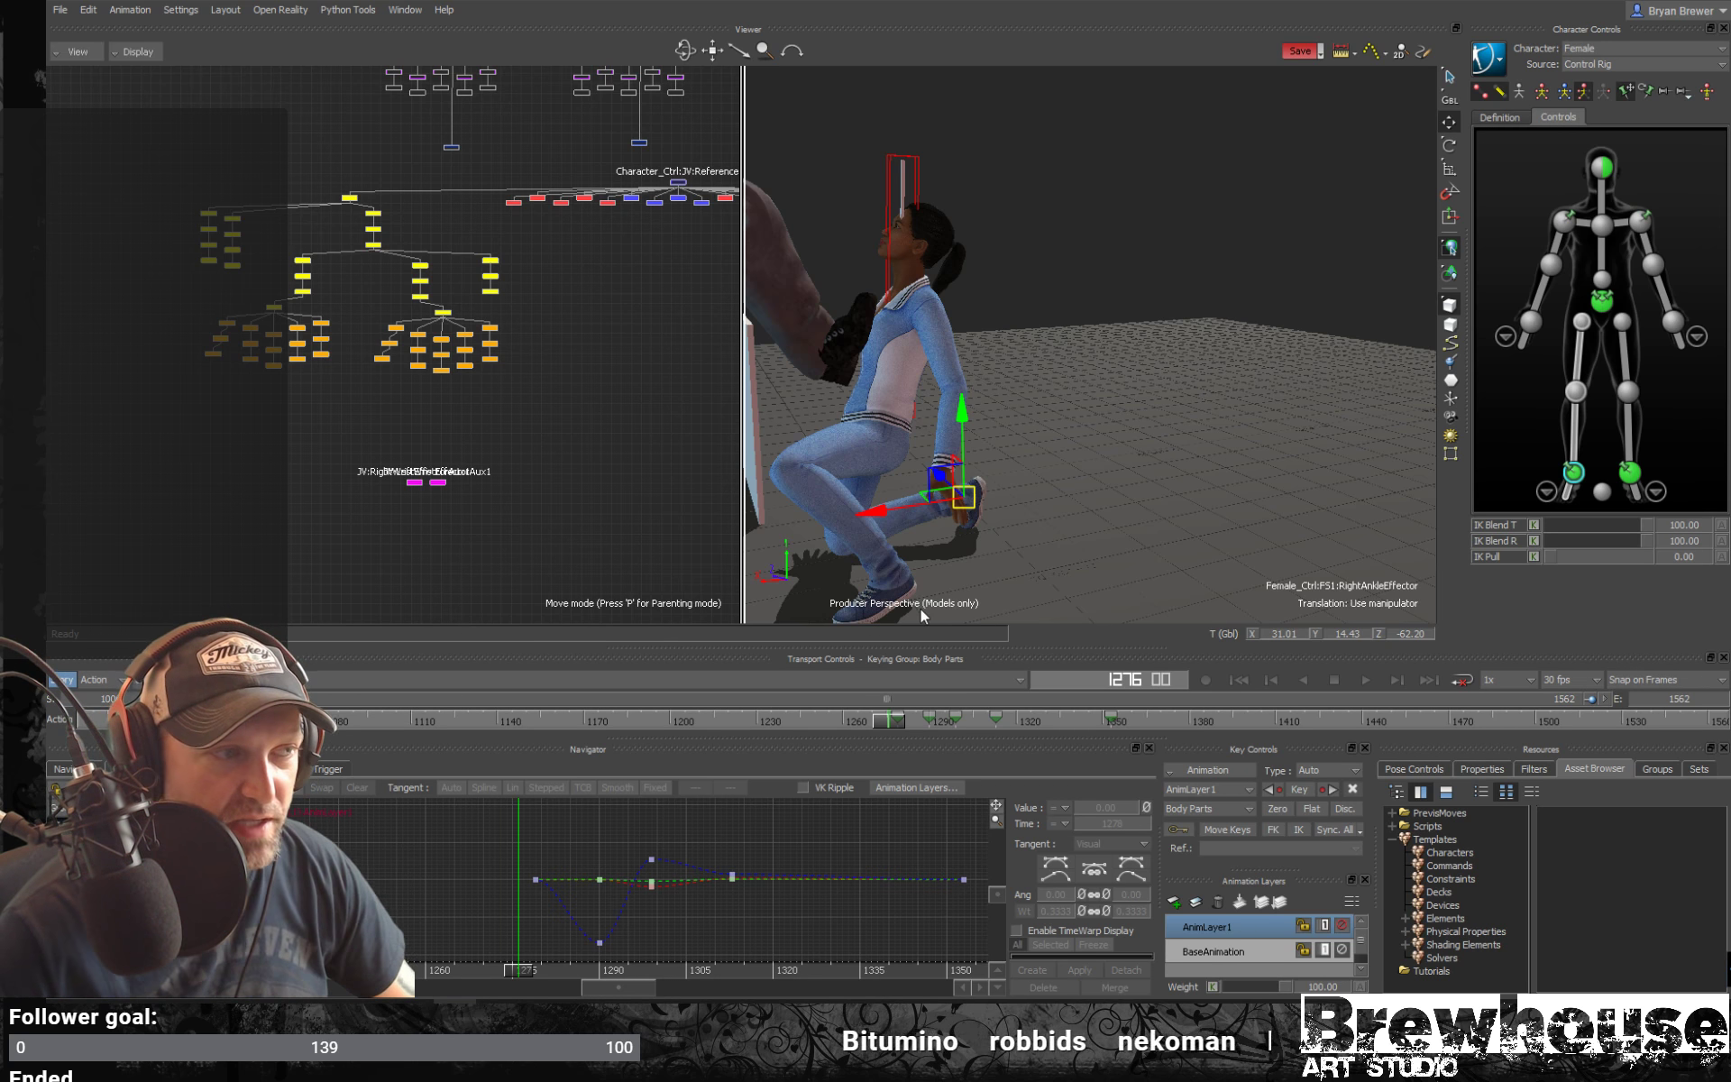
mouse_move(1165, 505)
ctrl+shift+mouse_down()
mouse_move(1074, 505)
mouse_move(1154, 530)
ctrl+shift+mouse_up()
key(space)
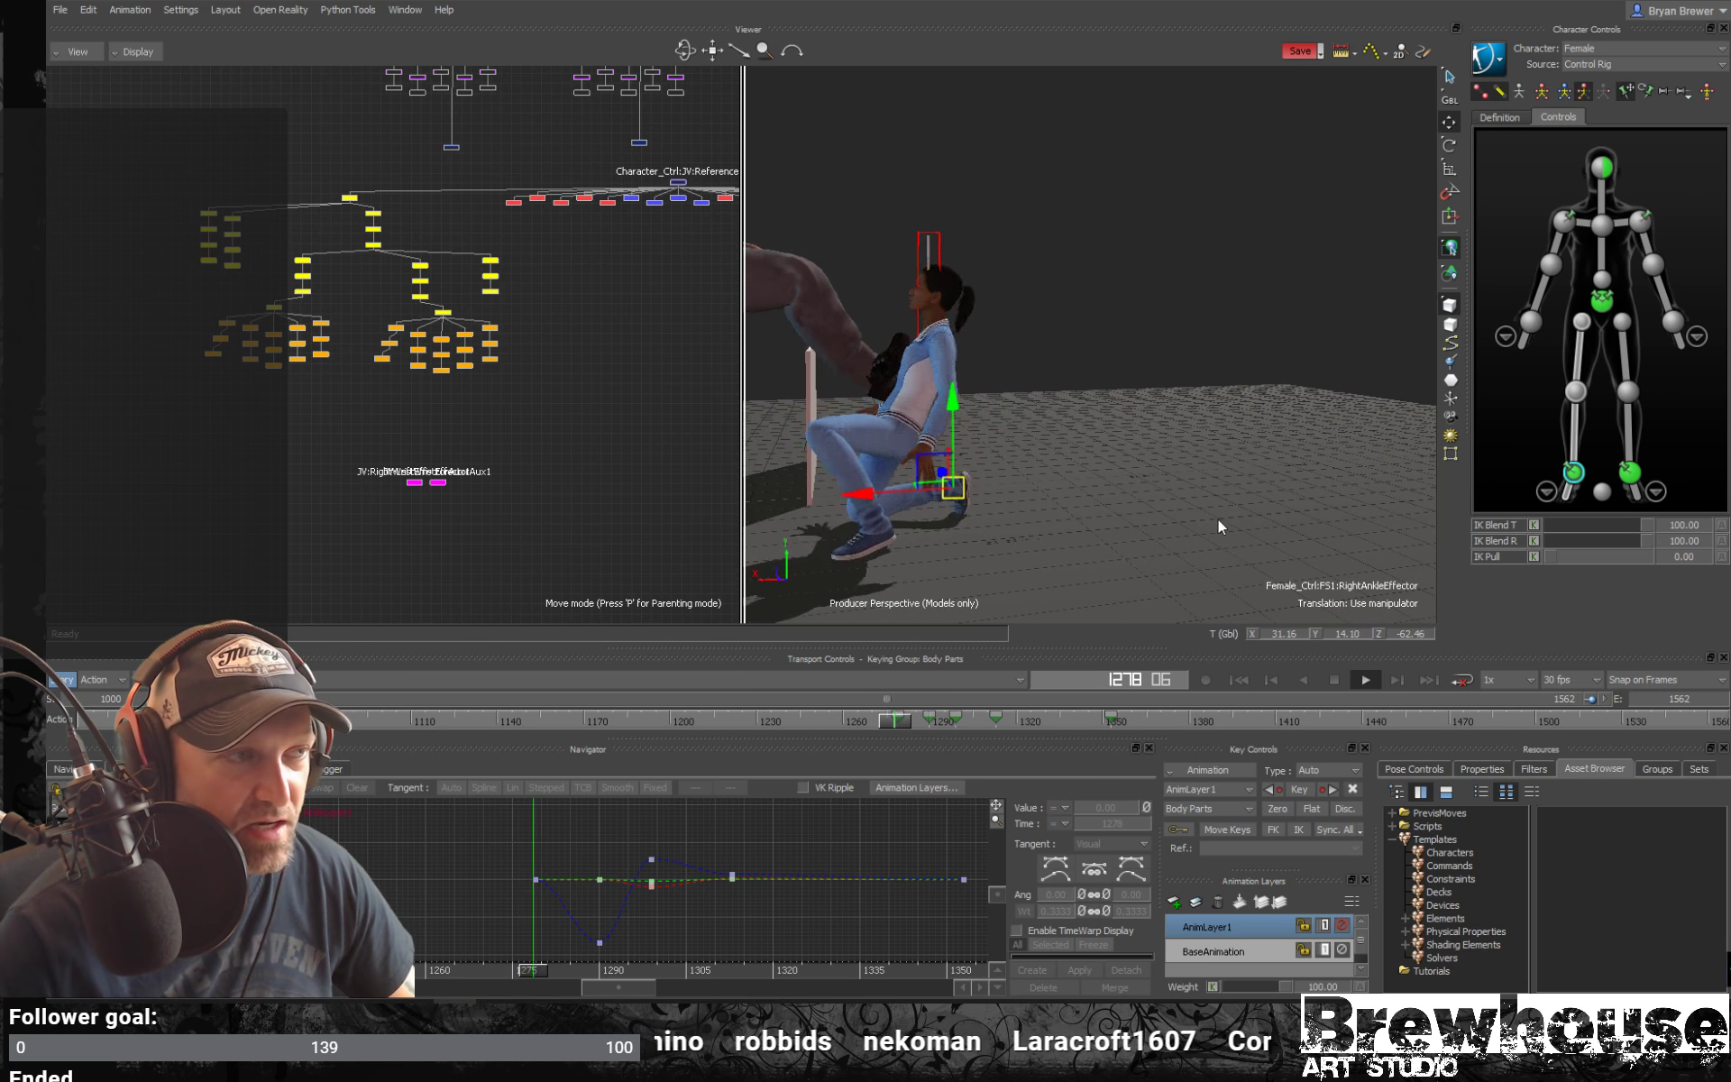
ctrl+shift+drag(1258, 532, 1189, 529)
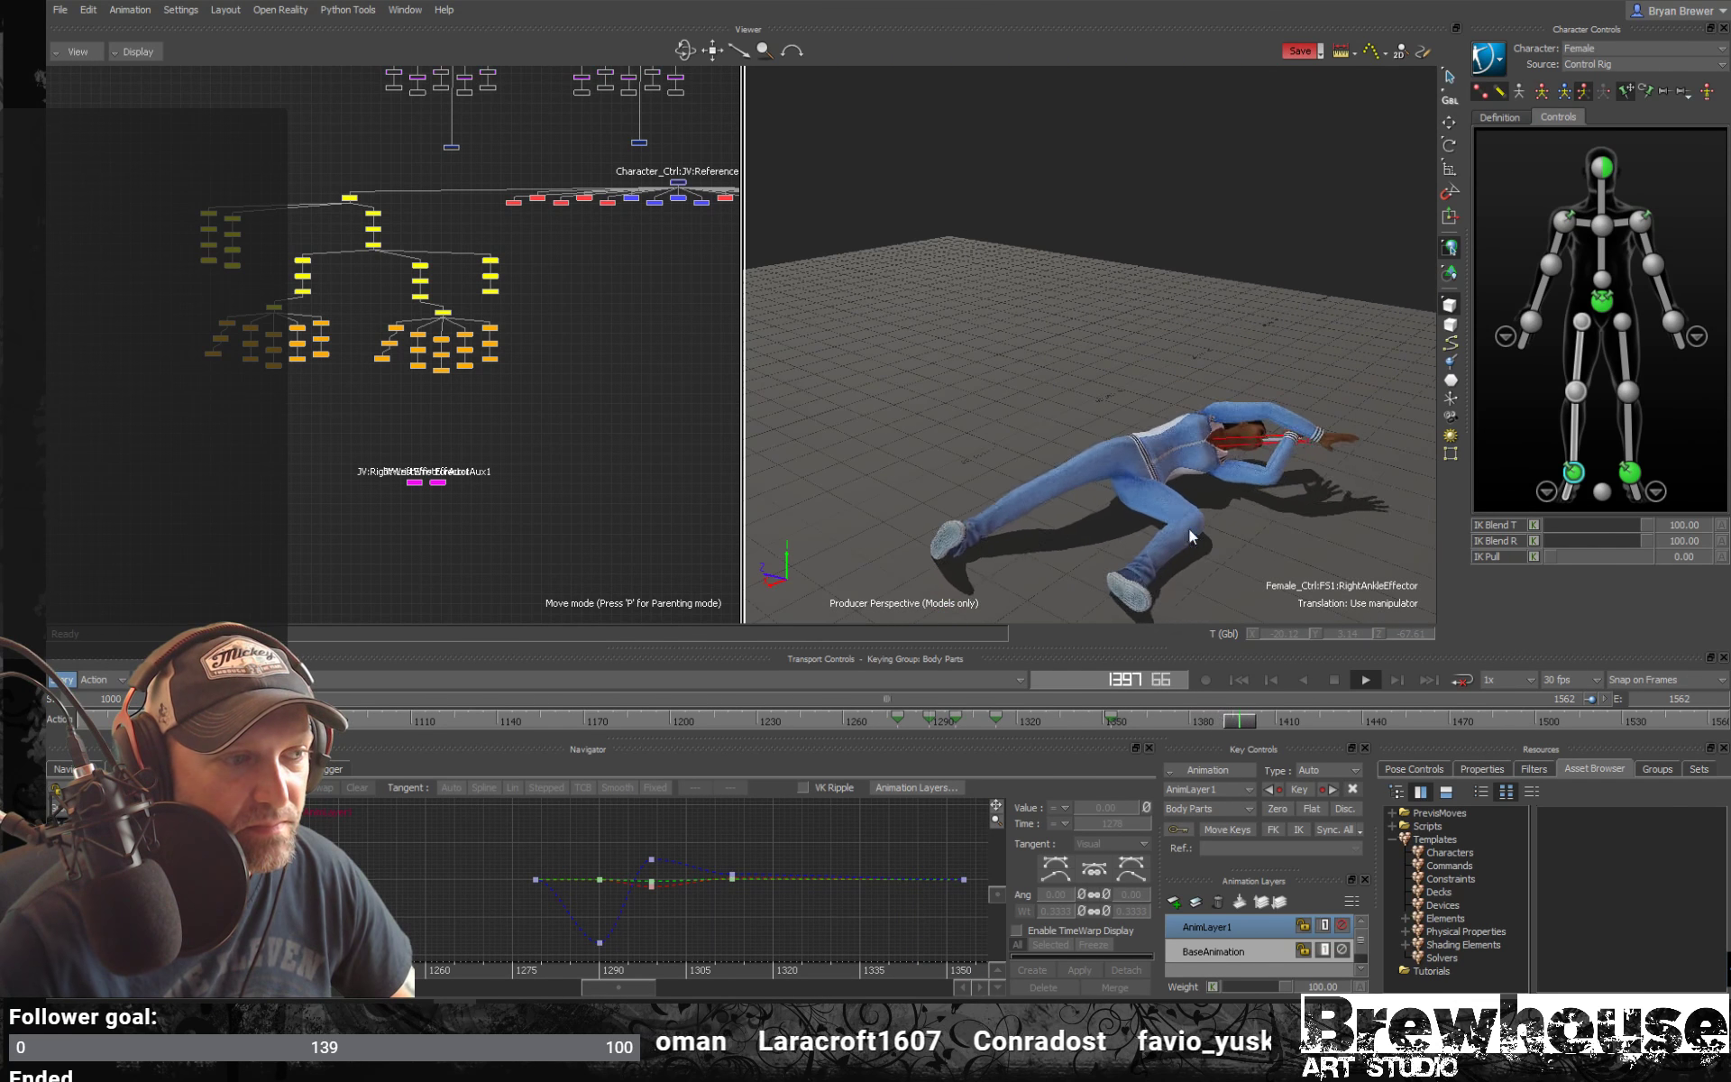
drag(1088, 719, 1172, 718)
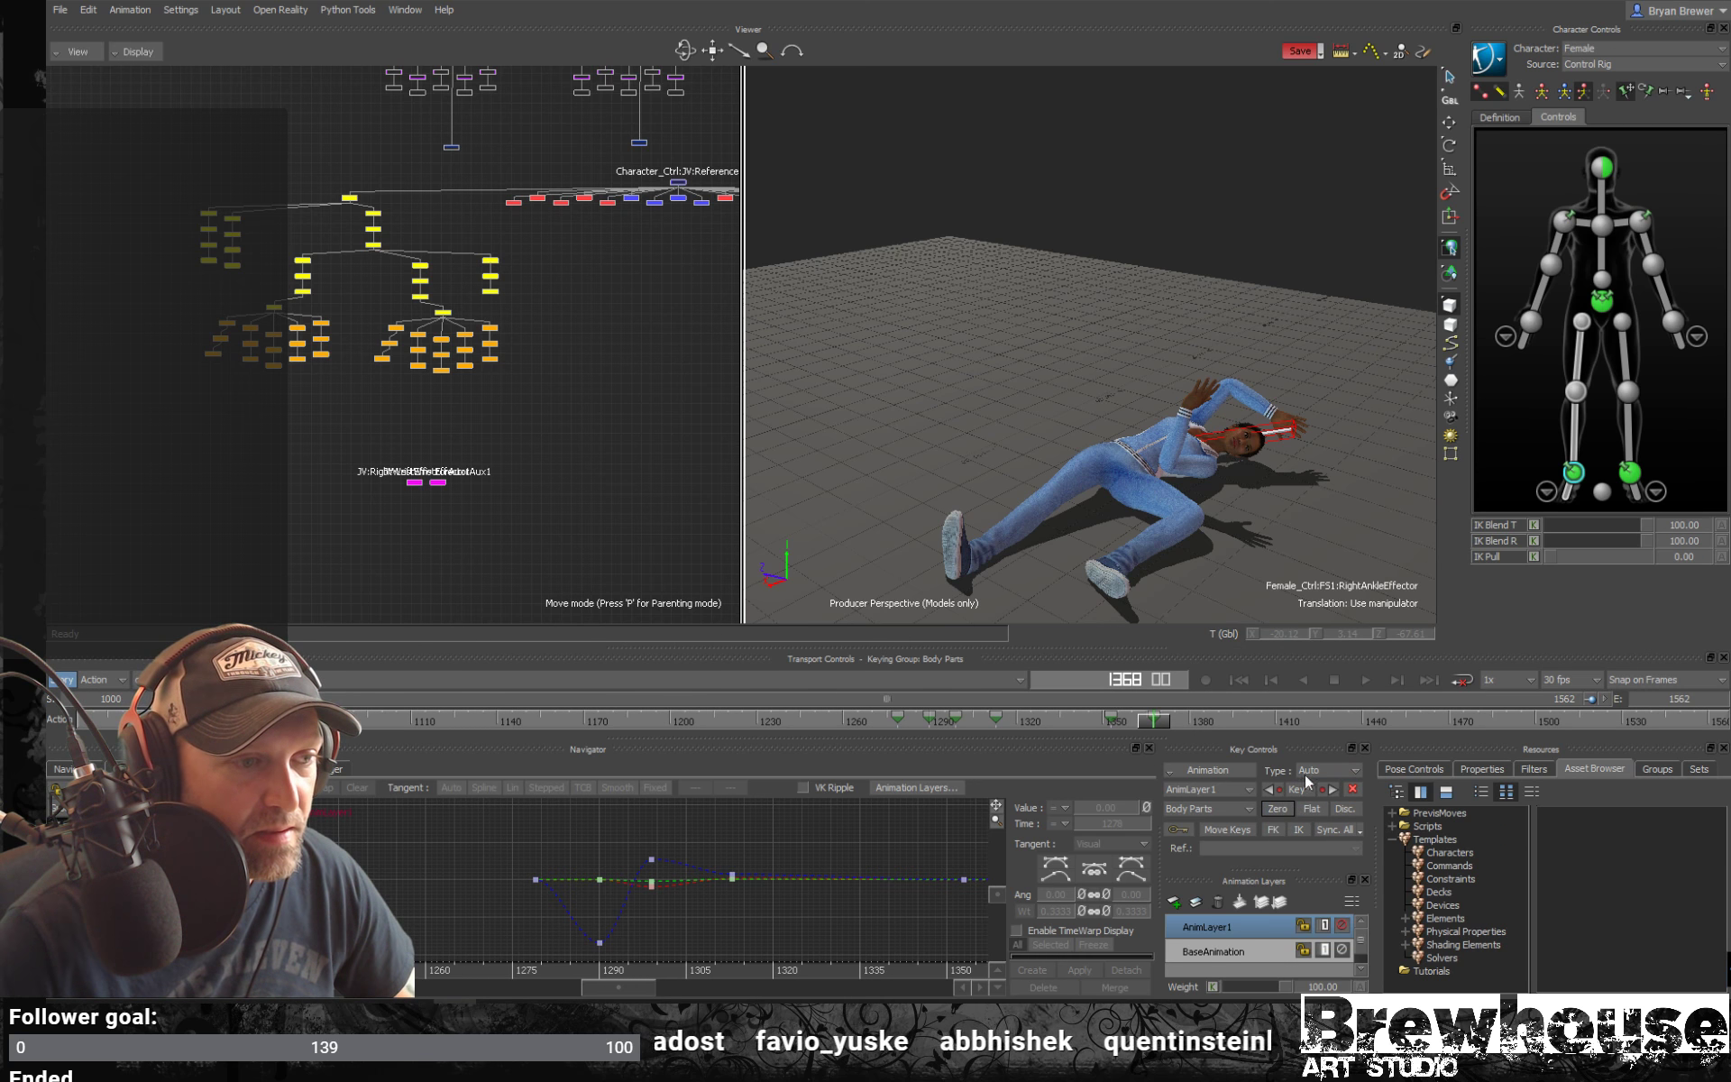
drag(893, 521, 884, 552)
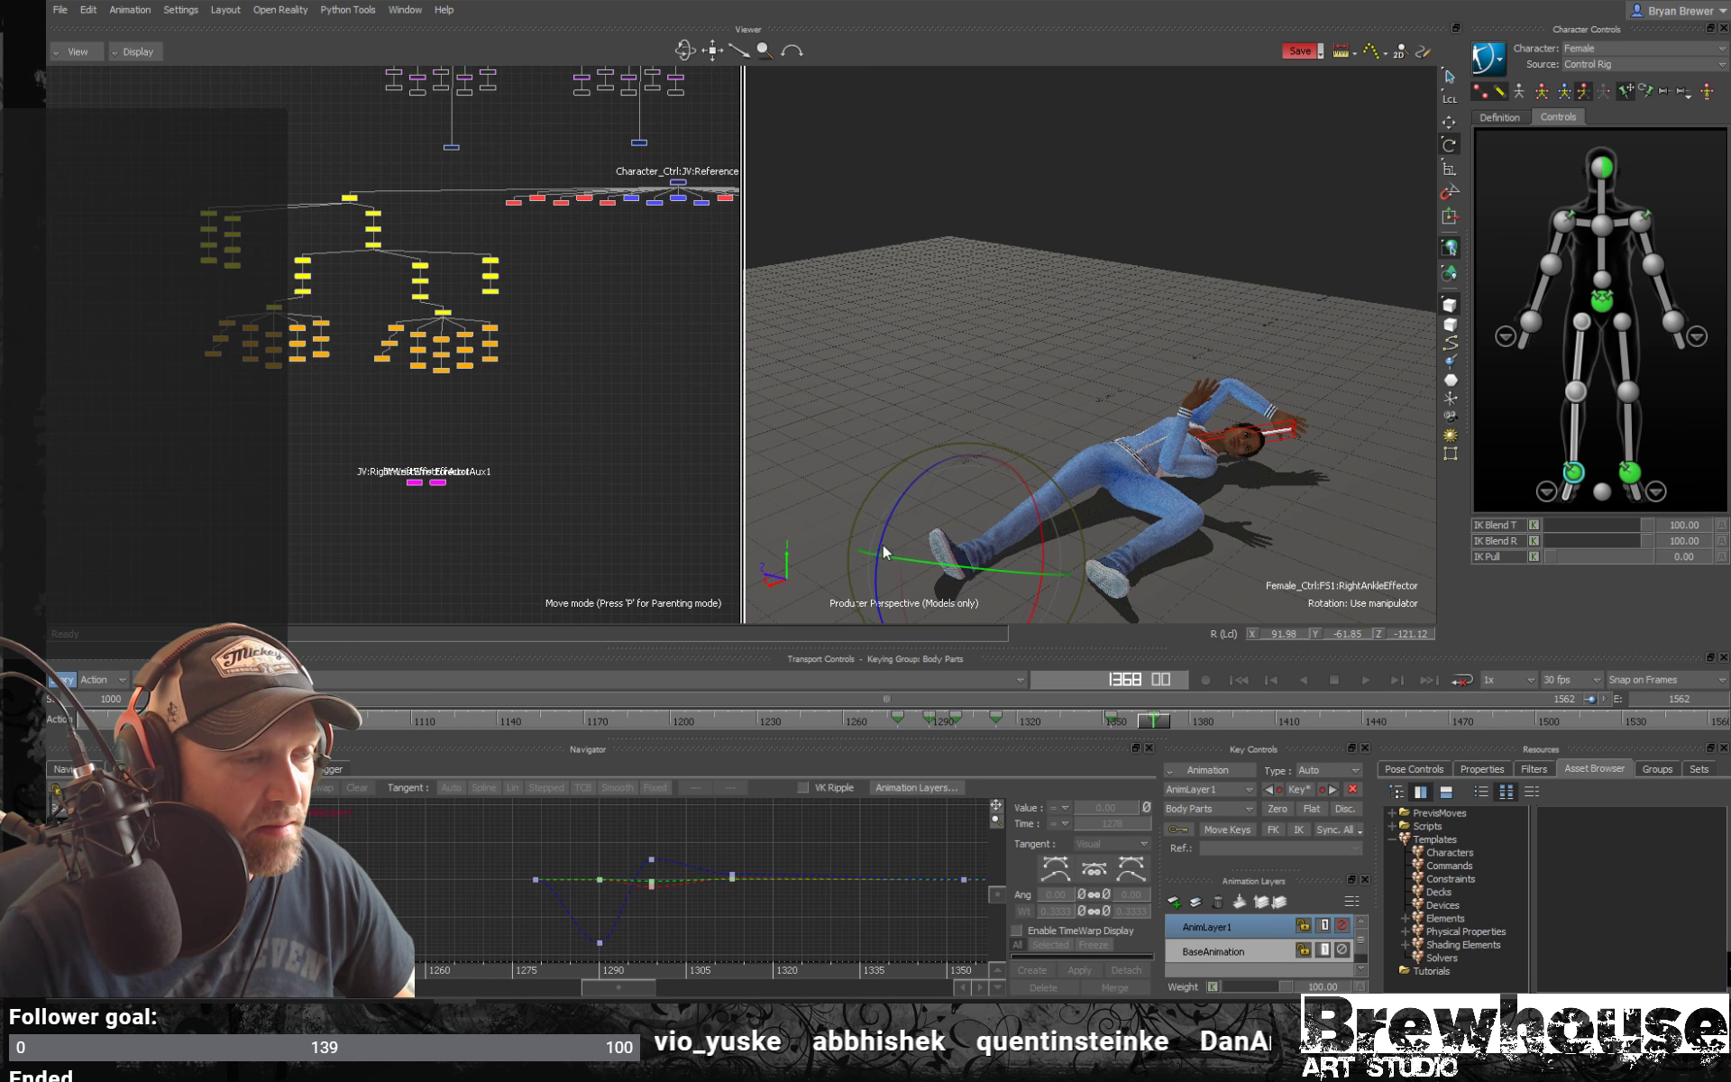
drag(955, 502, 959, 479)
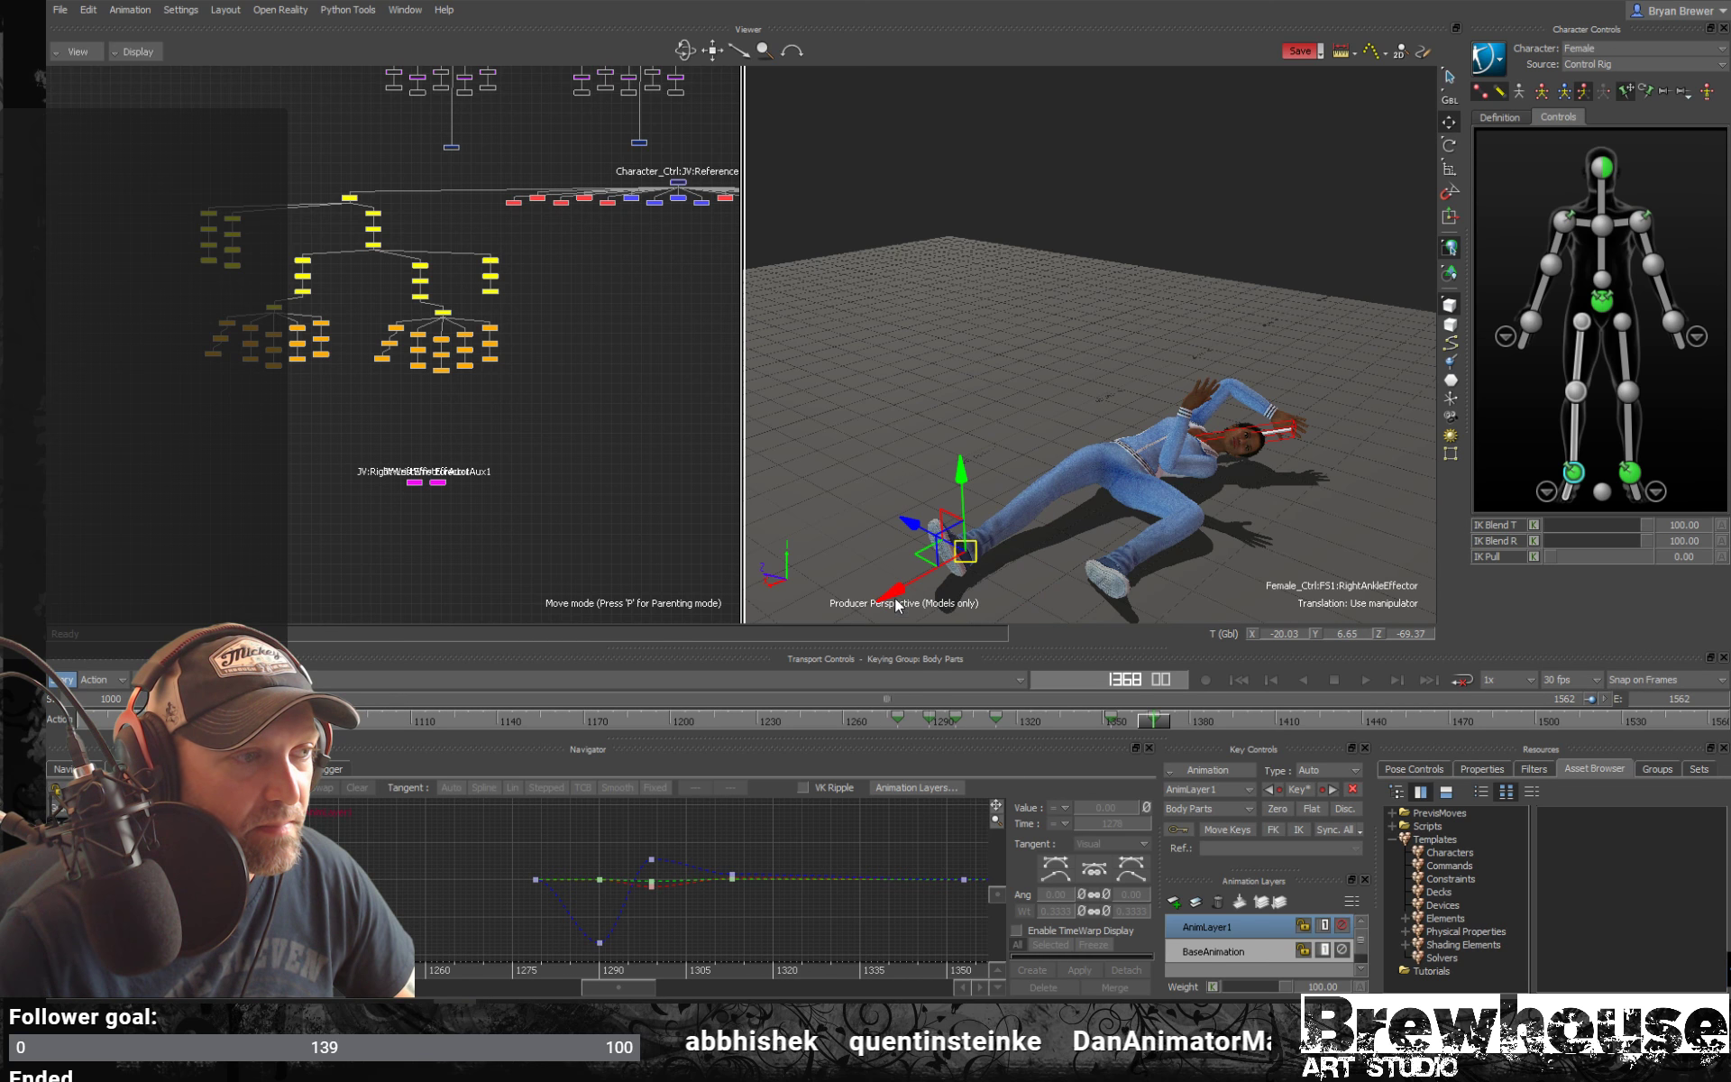
drag(908, 580, 899, 591)
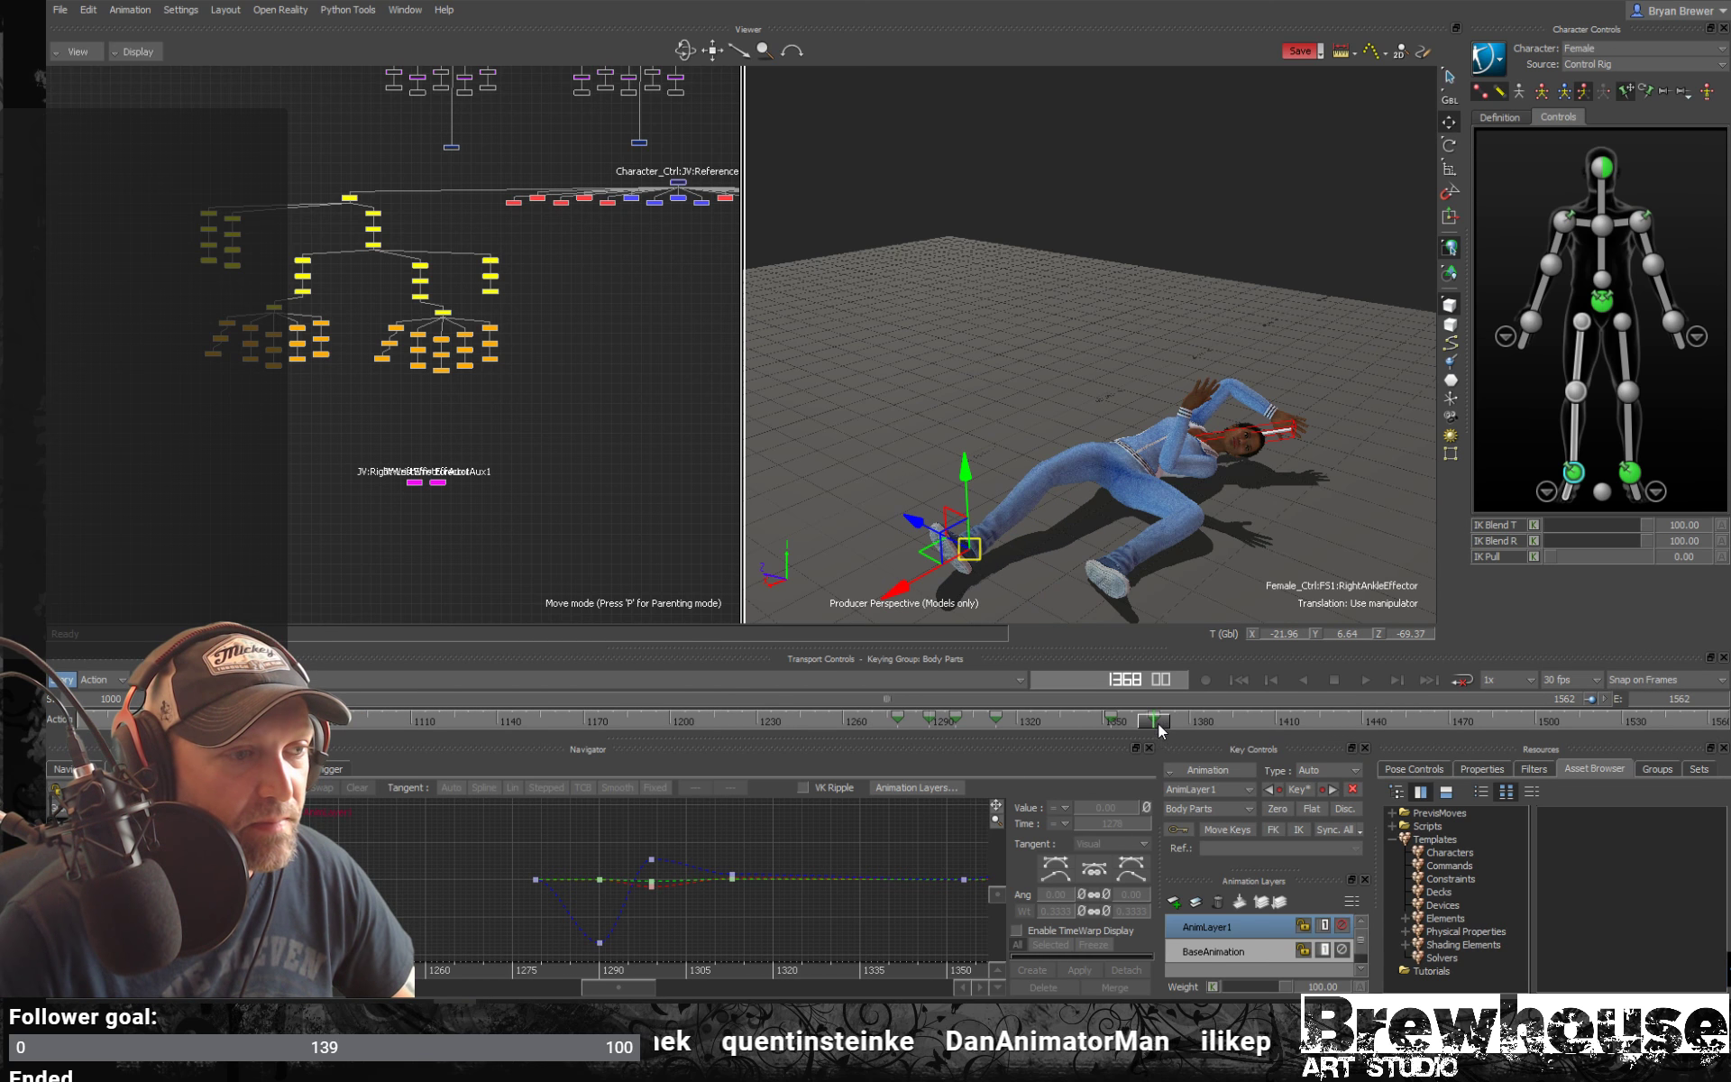
Play back the fall through frame 1562 from several angles to check the Female's legs and feet
click(1213, 724)
drag(1216, 730, 1717, 727)
mouse_move(1283, 534)
ctrl+shift+mouse_down()
mouse_move(1273, 504)
mouse_move(1183, 522)
mouse_move(1264, 516)
ctrl+shift+mouse_up()
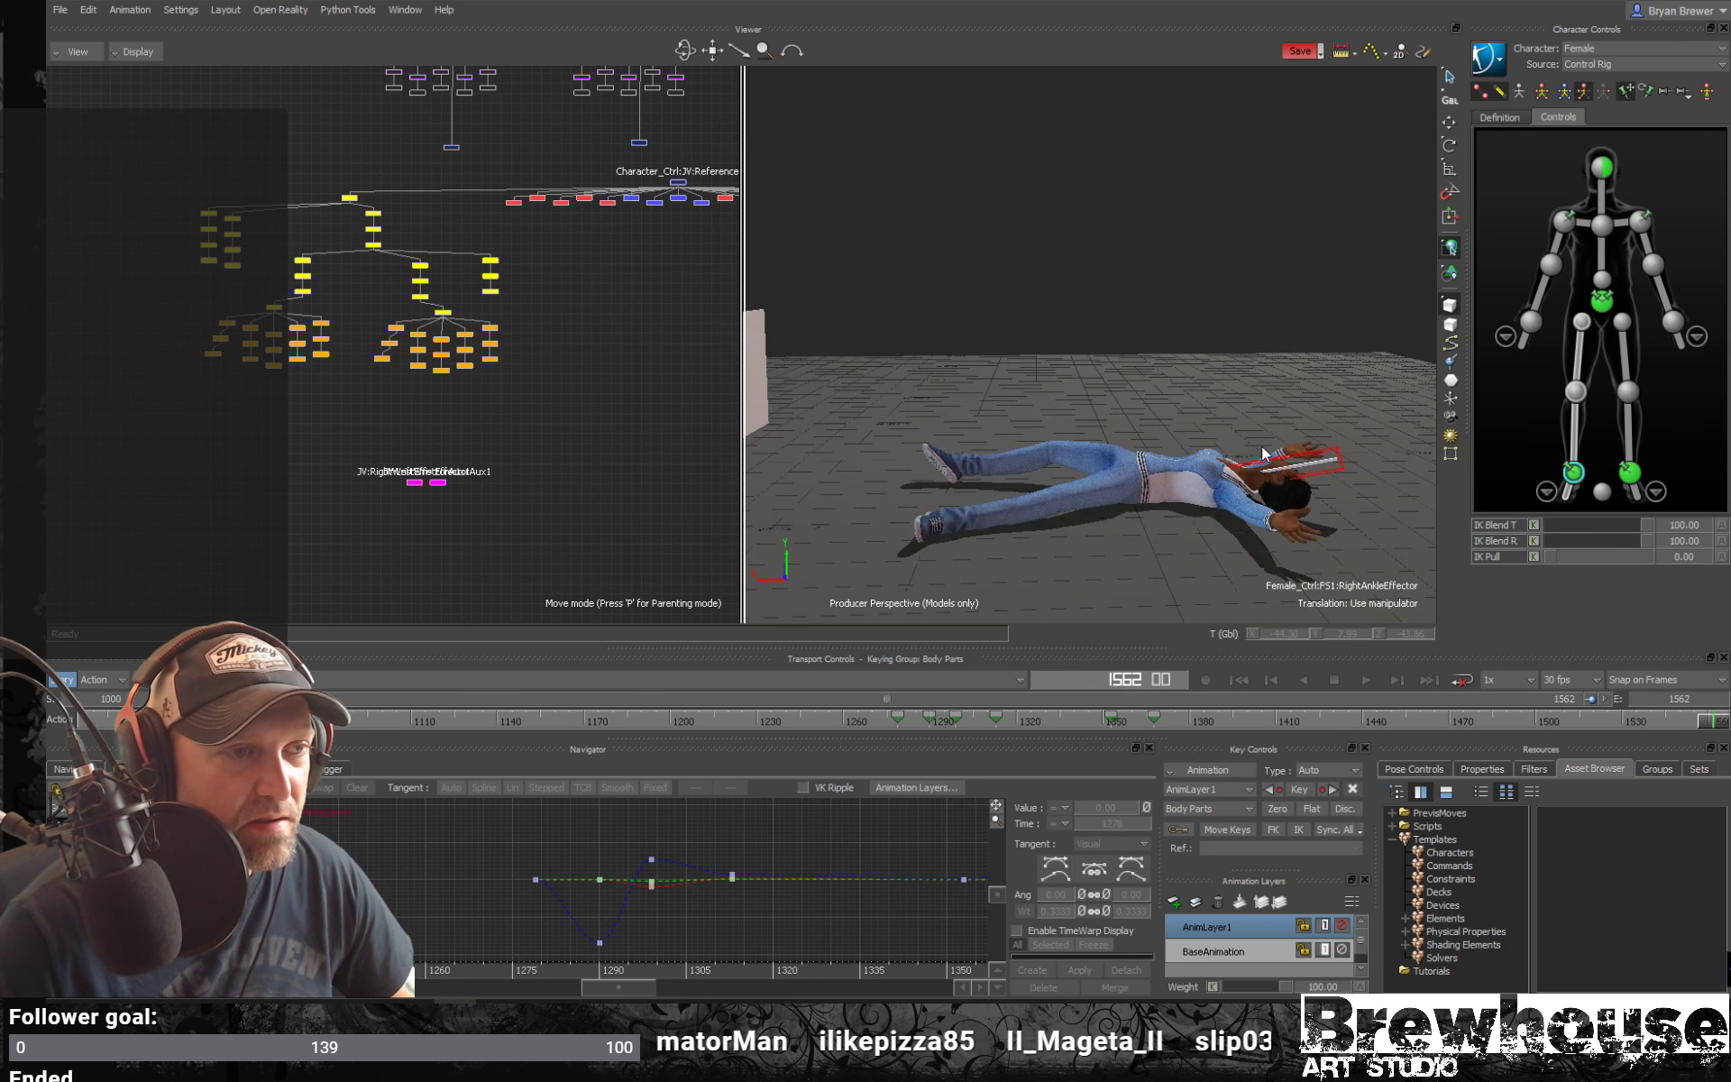
key(space)
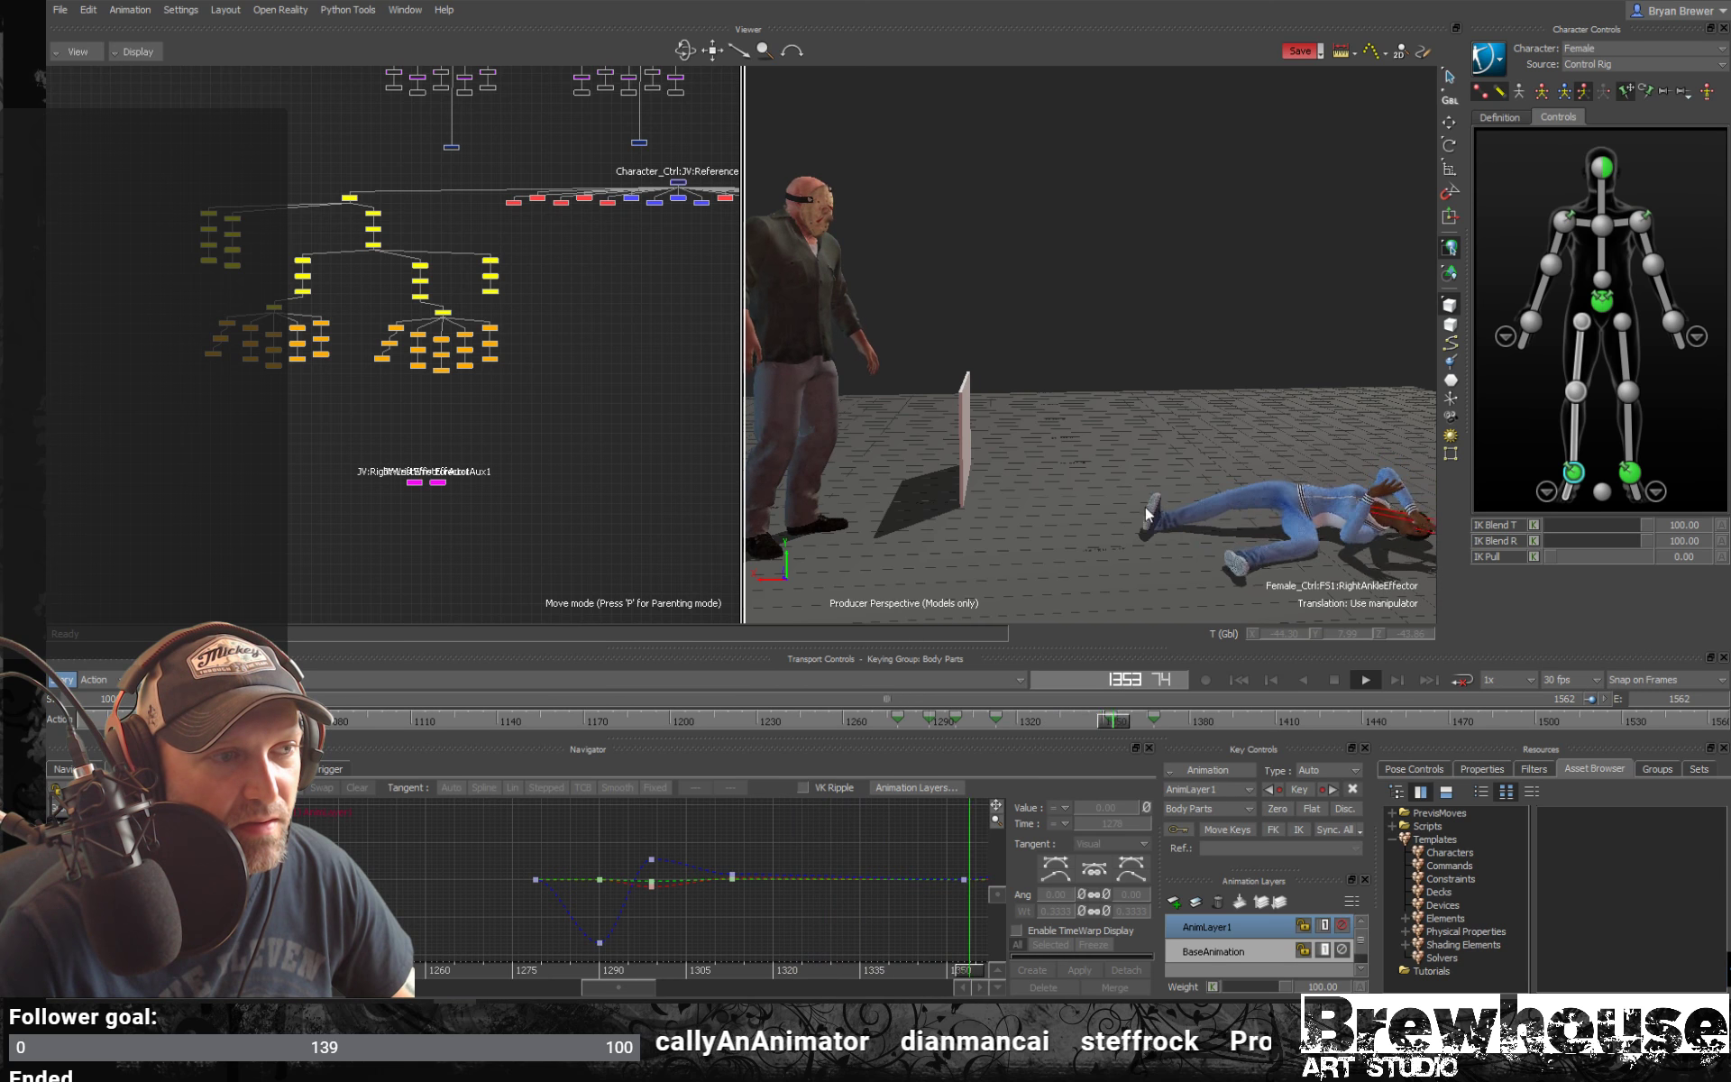
alt+drag(1145, 507, 1172, 456)
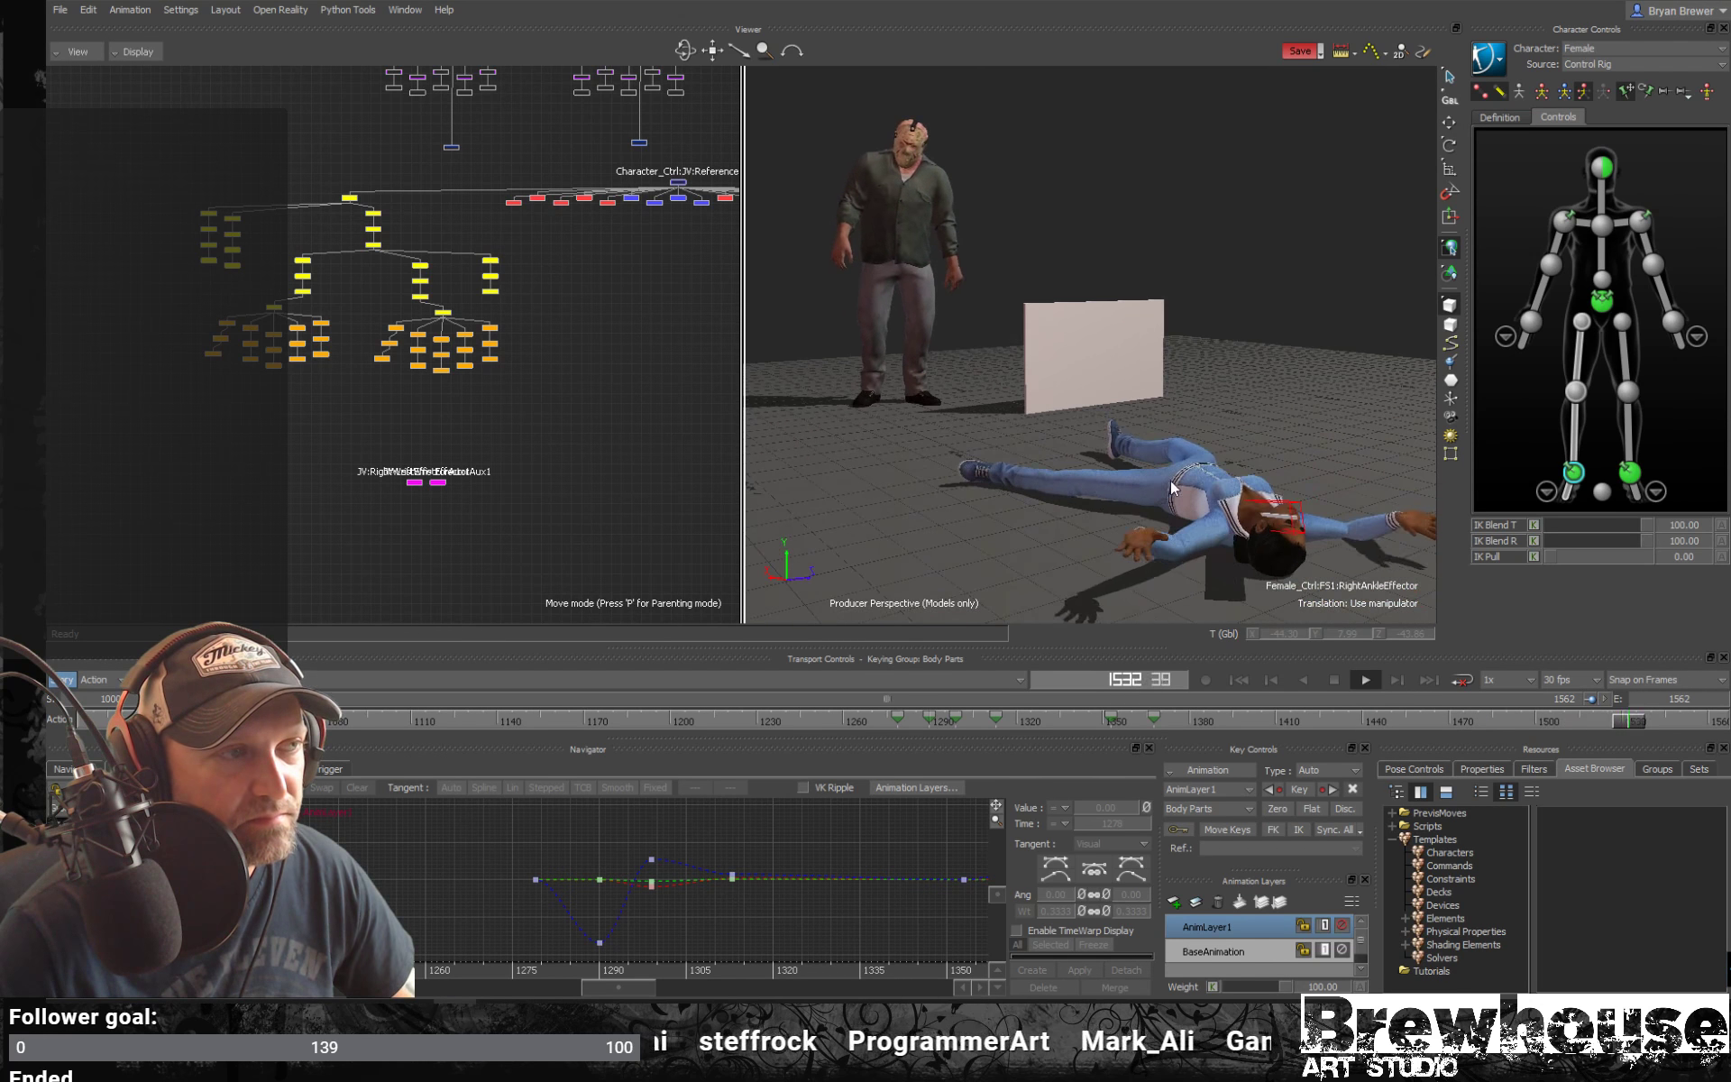
alt+drag(1057, 511, 1121, 535)
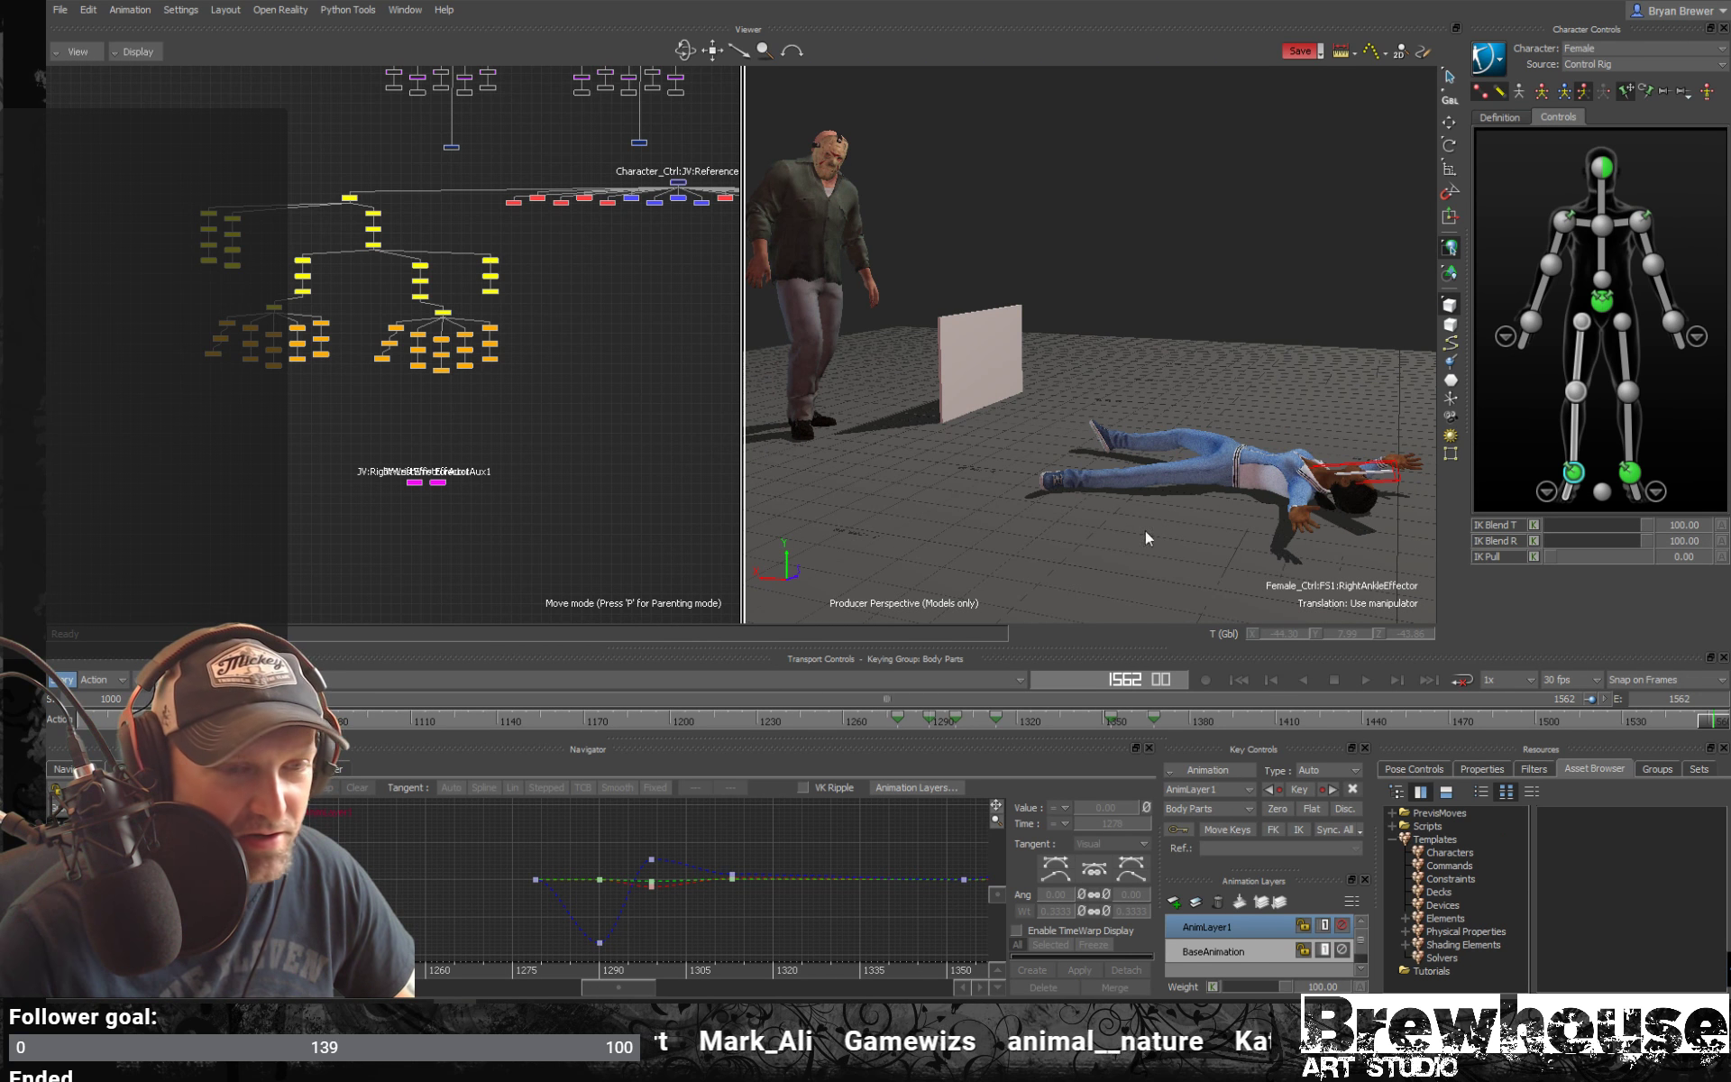
key(space)
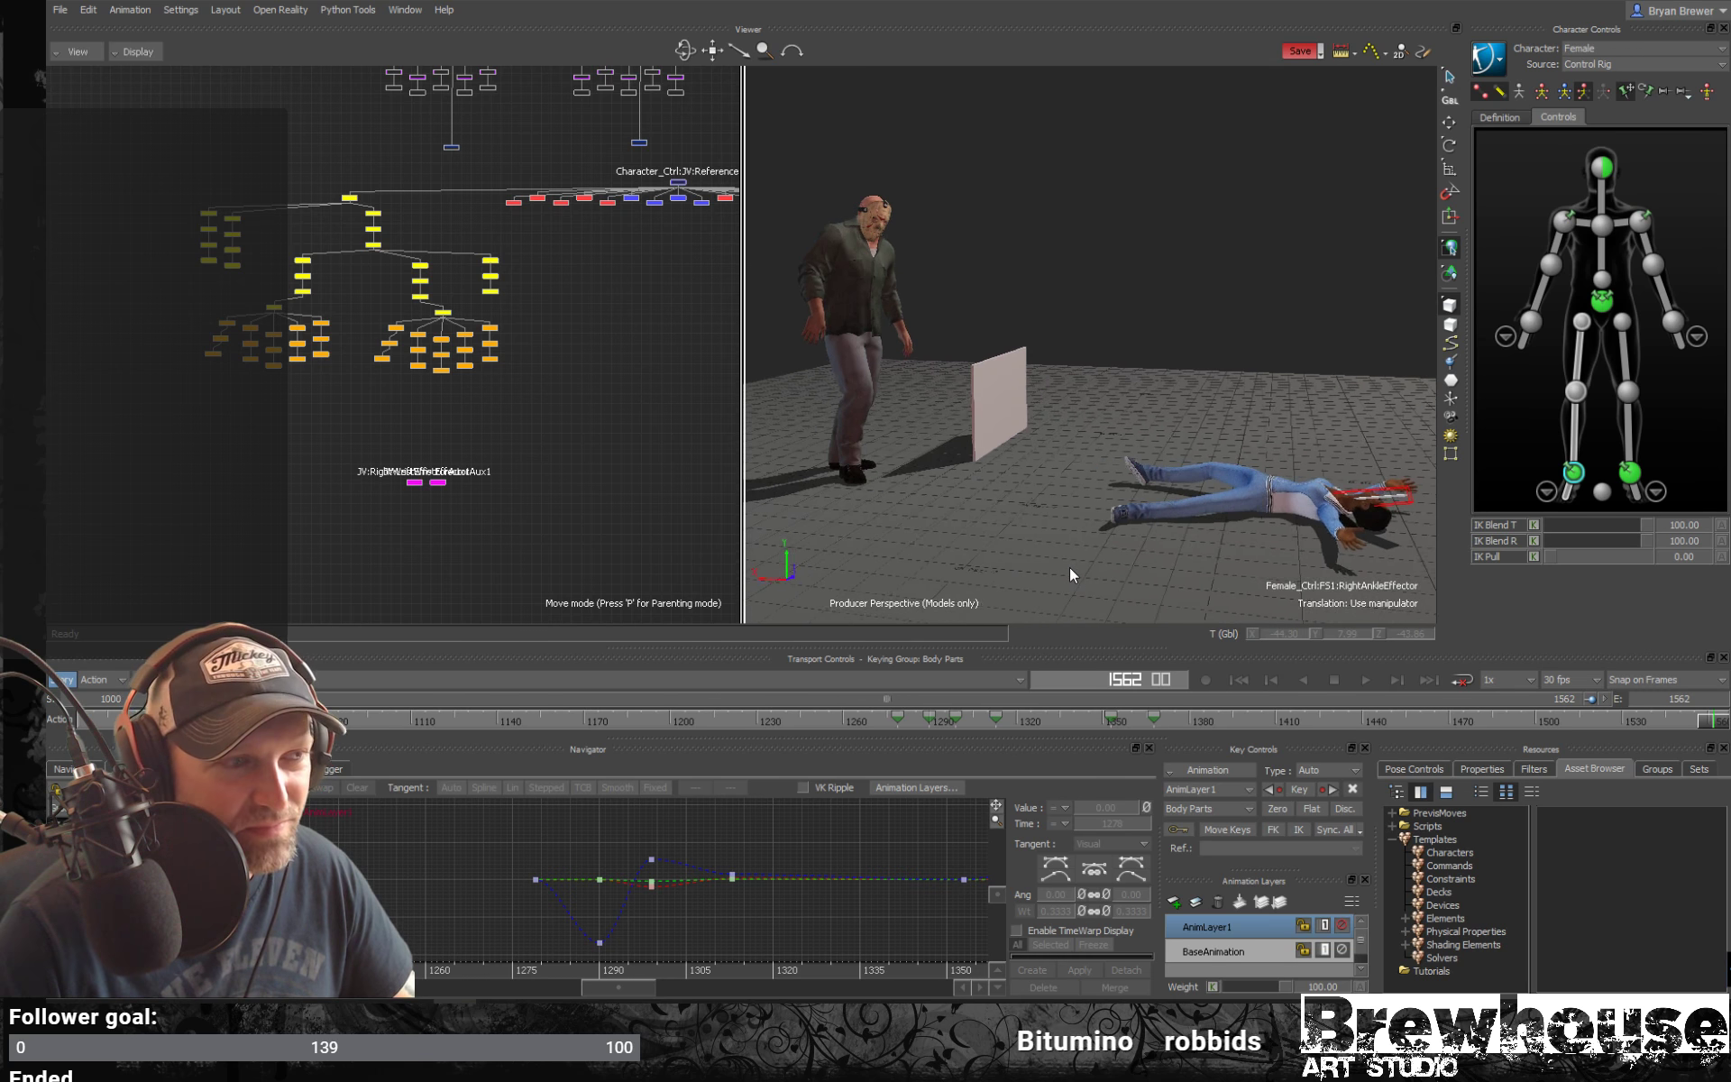
Replay the whole animation from the start with looping enabled to examine both characters' motion
key(Home)
key(space)
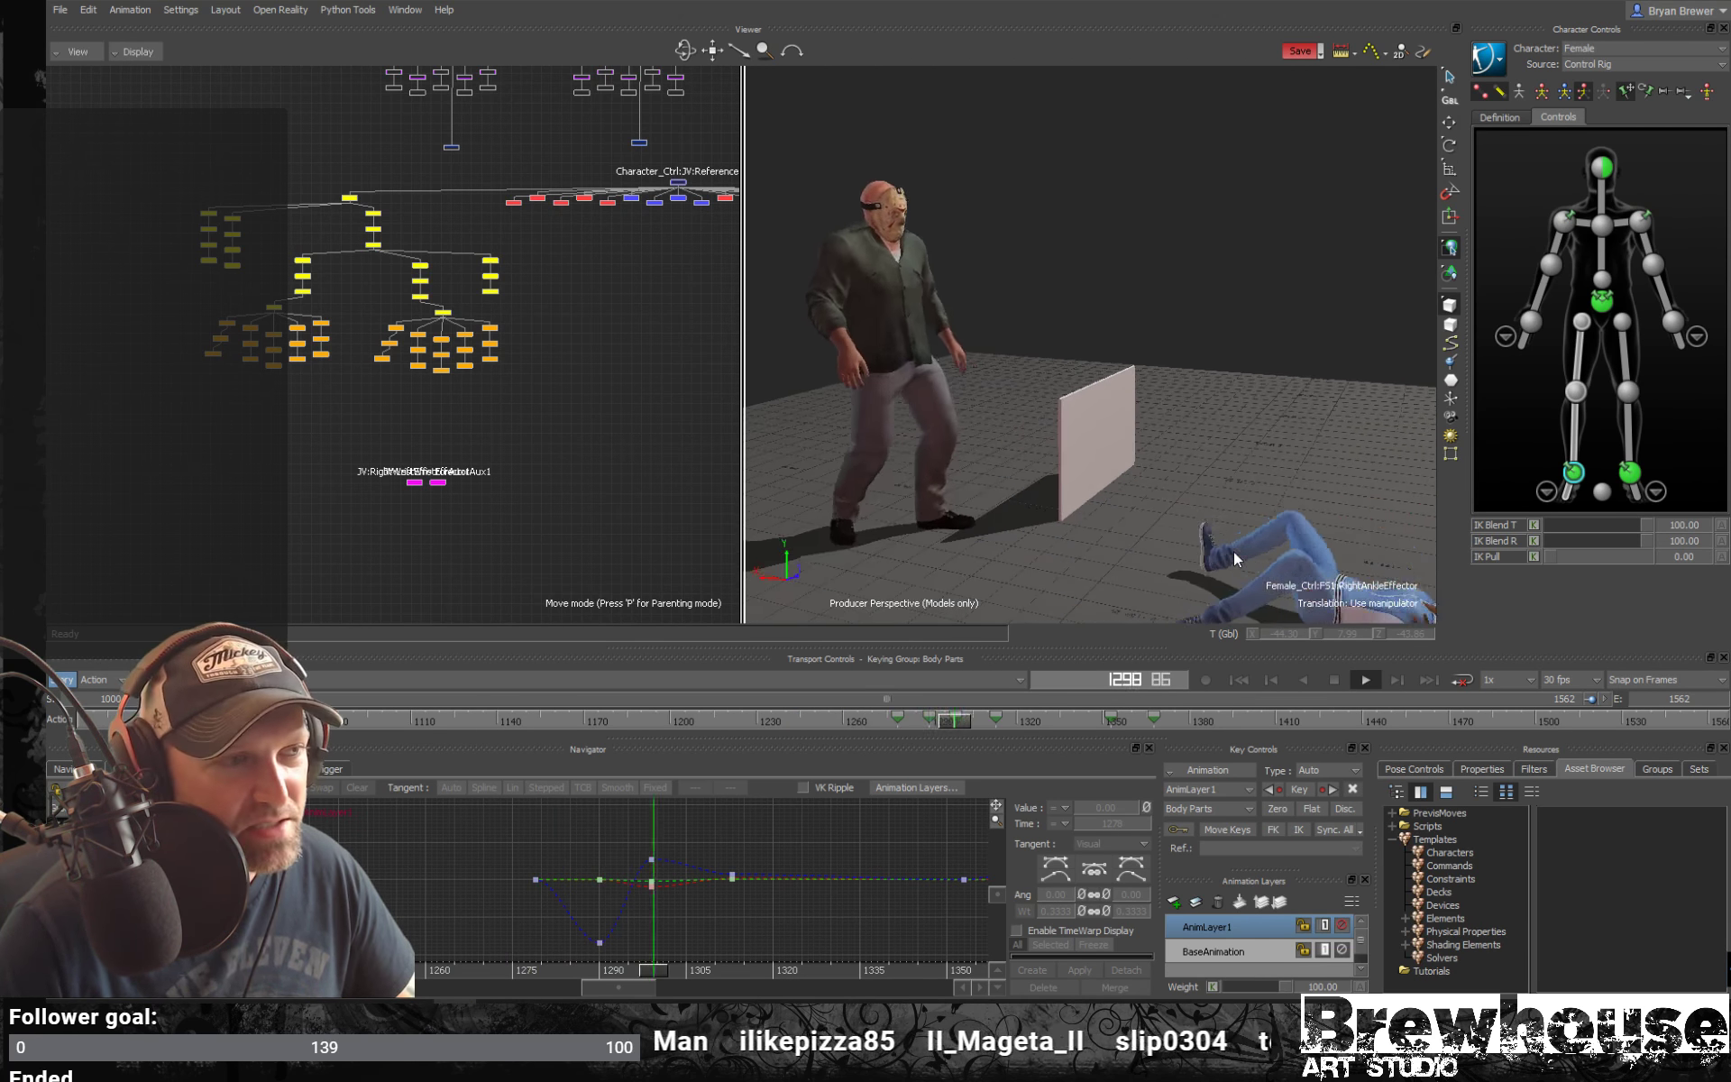
scroll(1248, 544, down, 3)
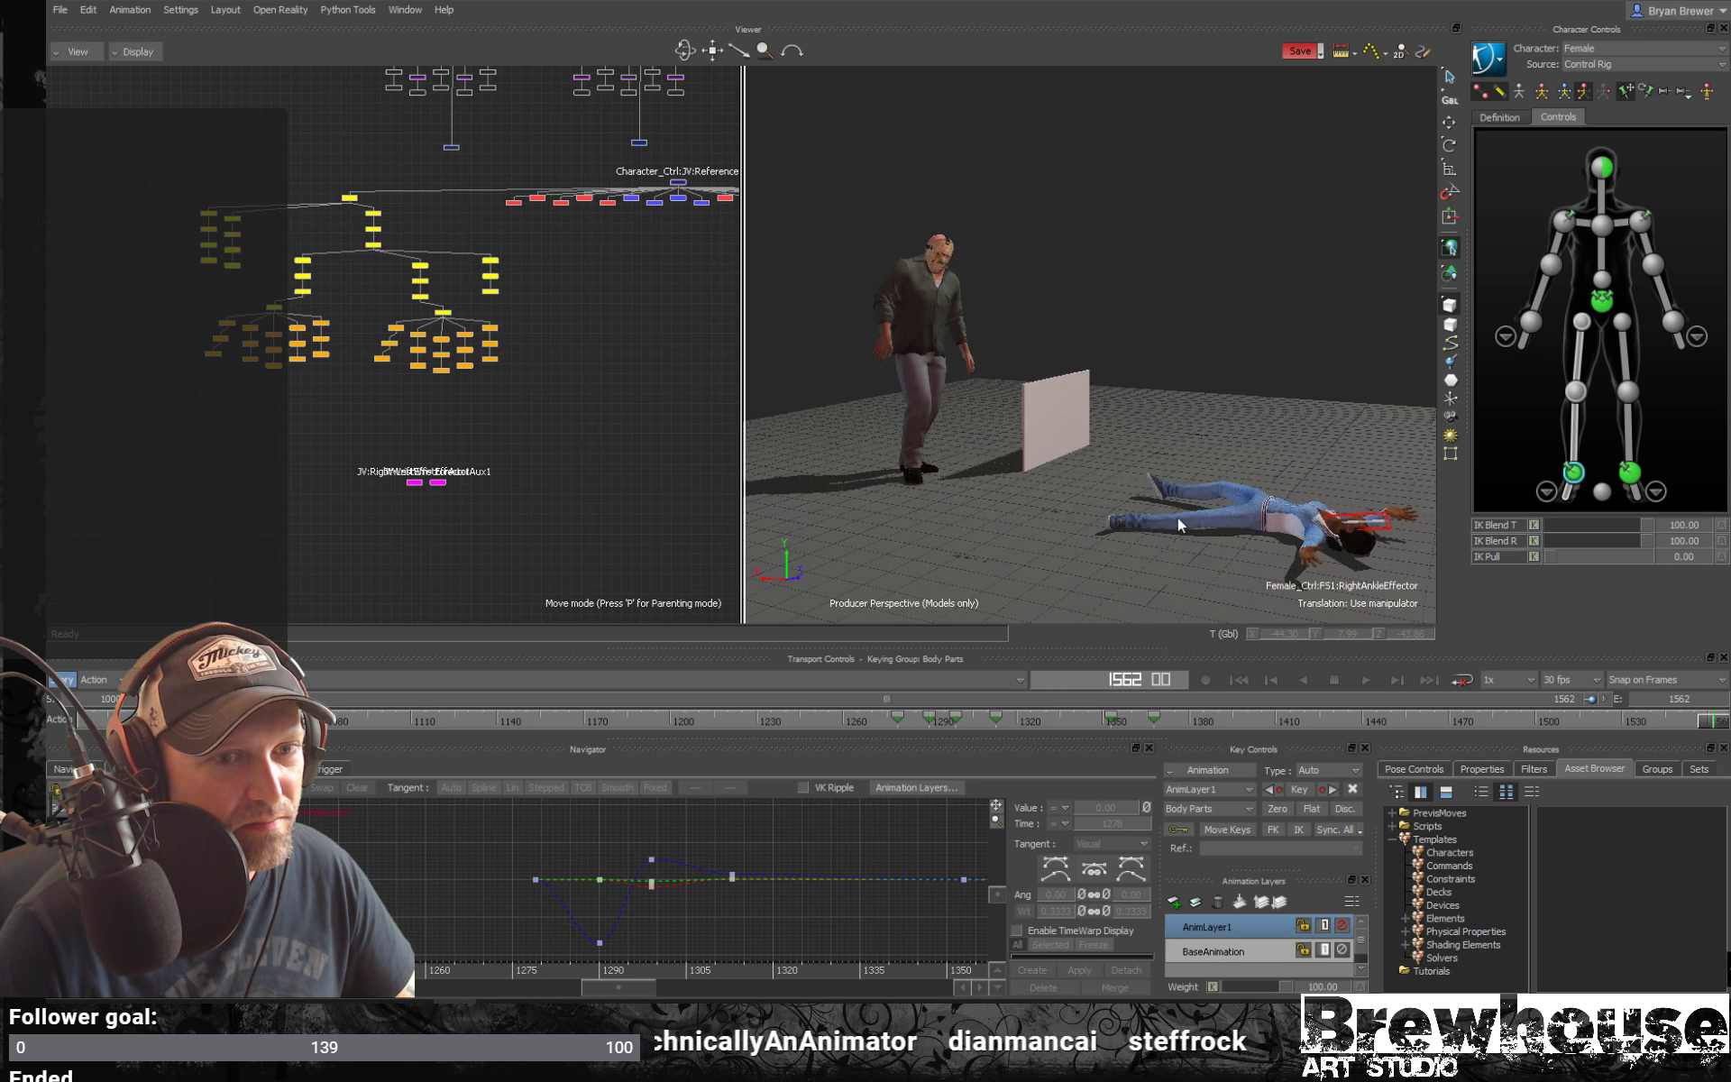
key(space)
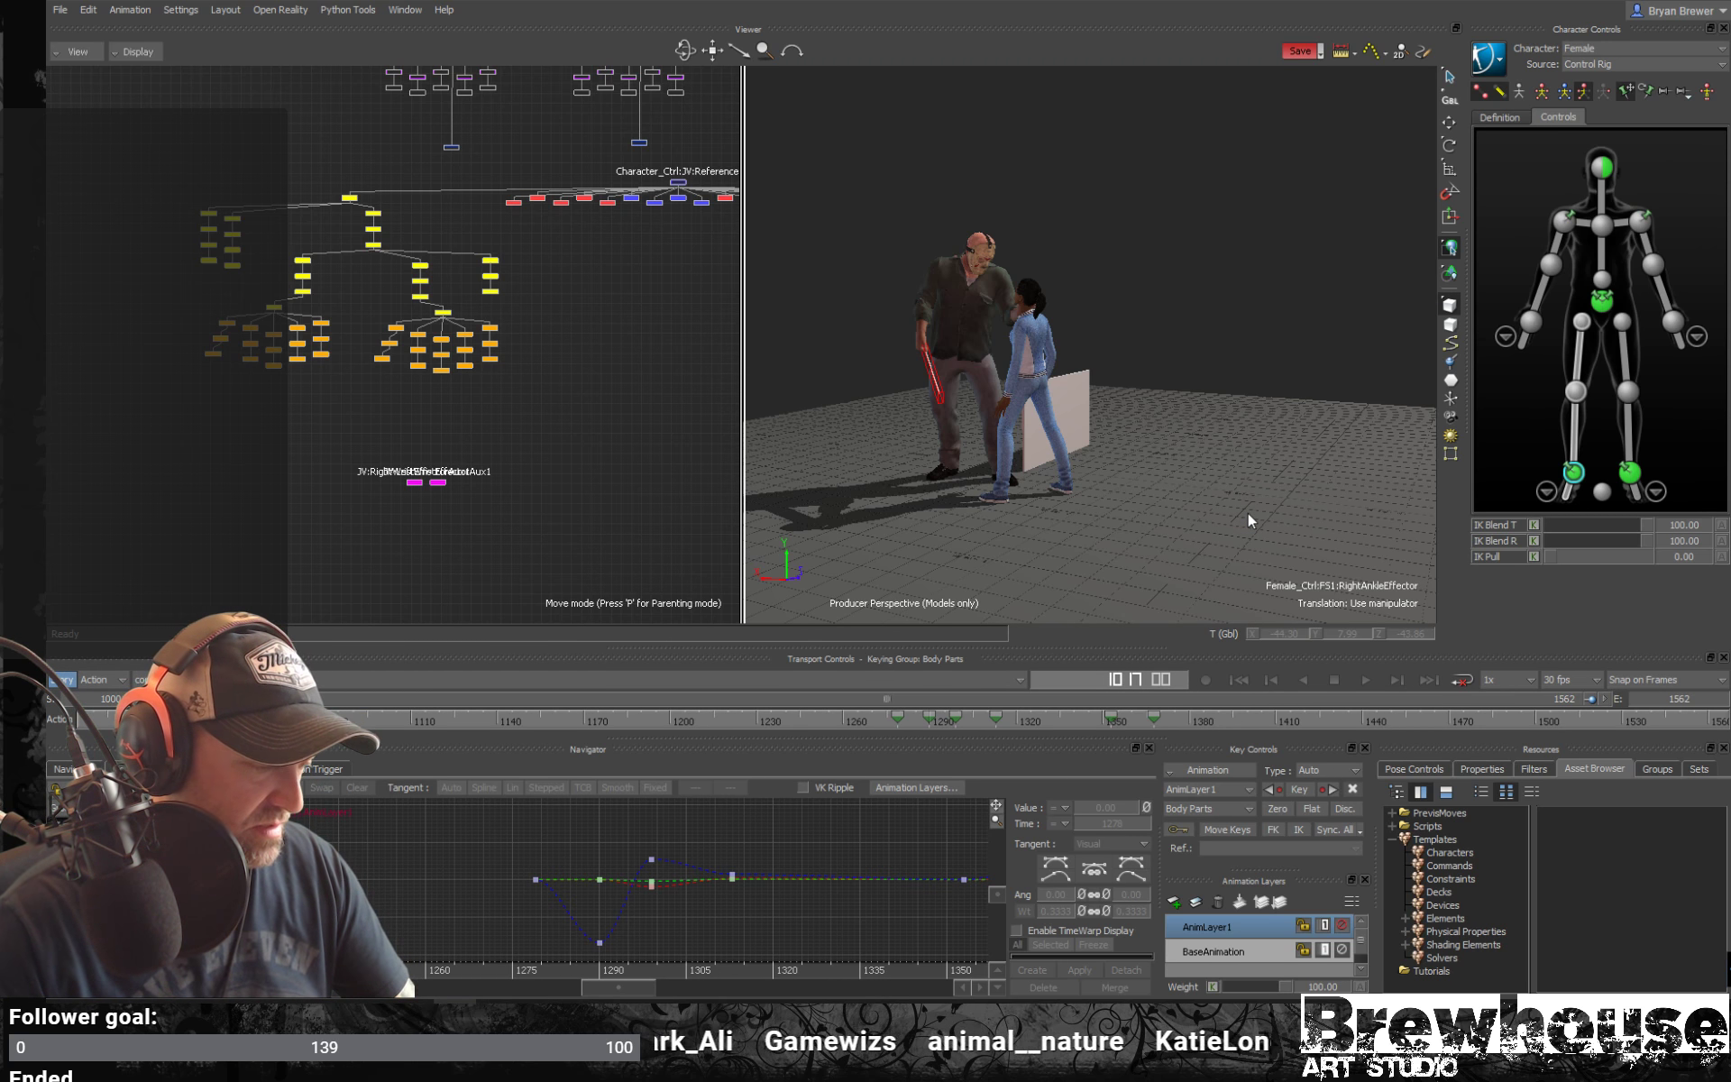
click(1365, 679)
click(1453, 679)
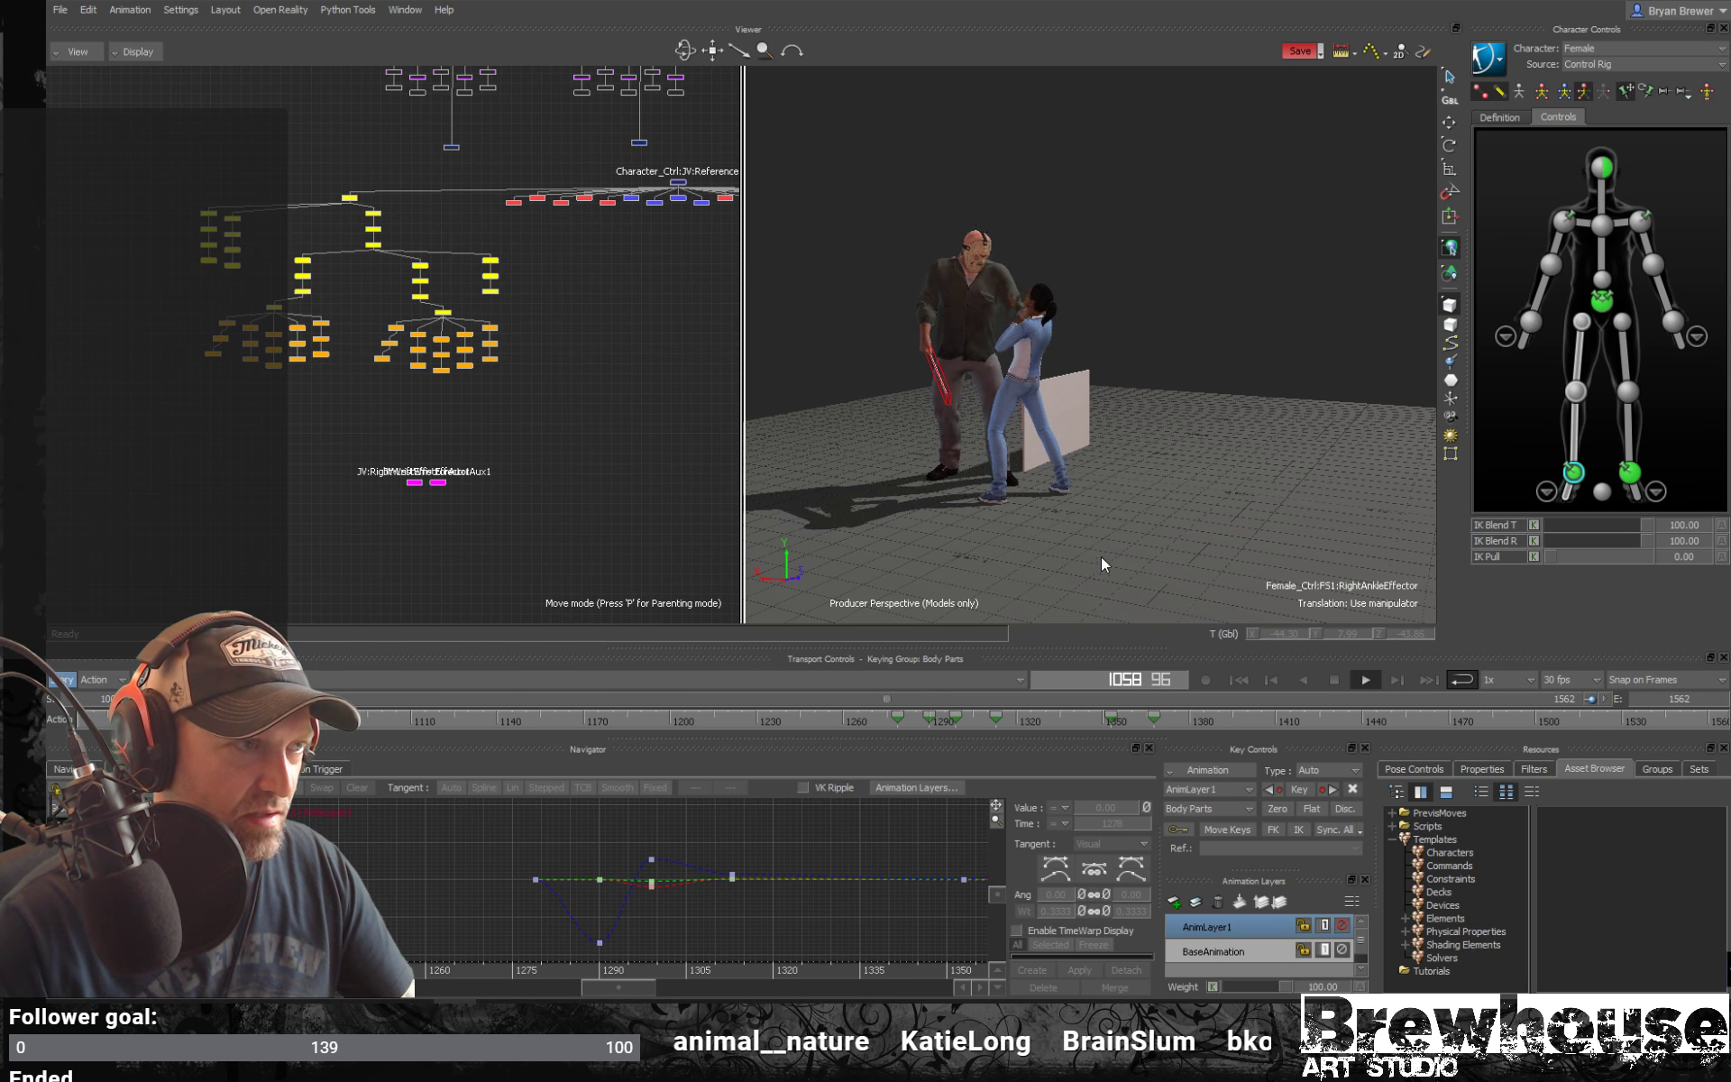
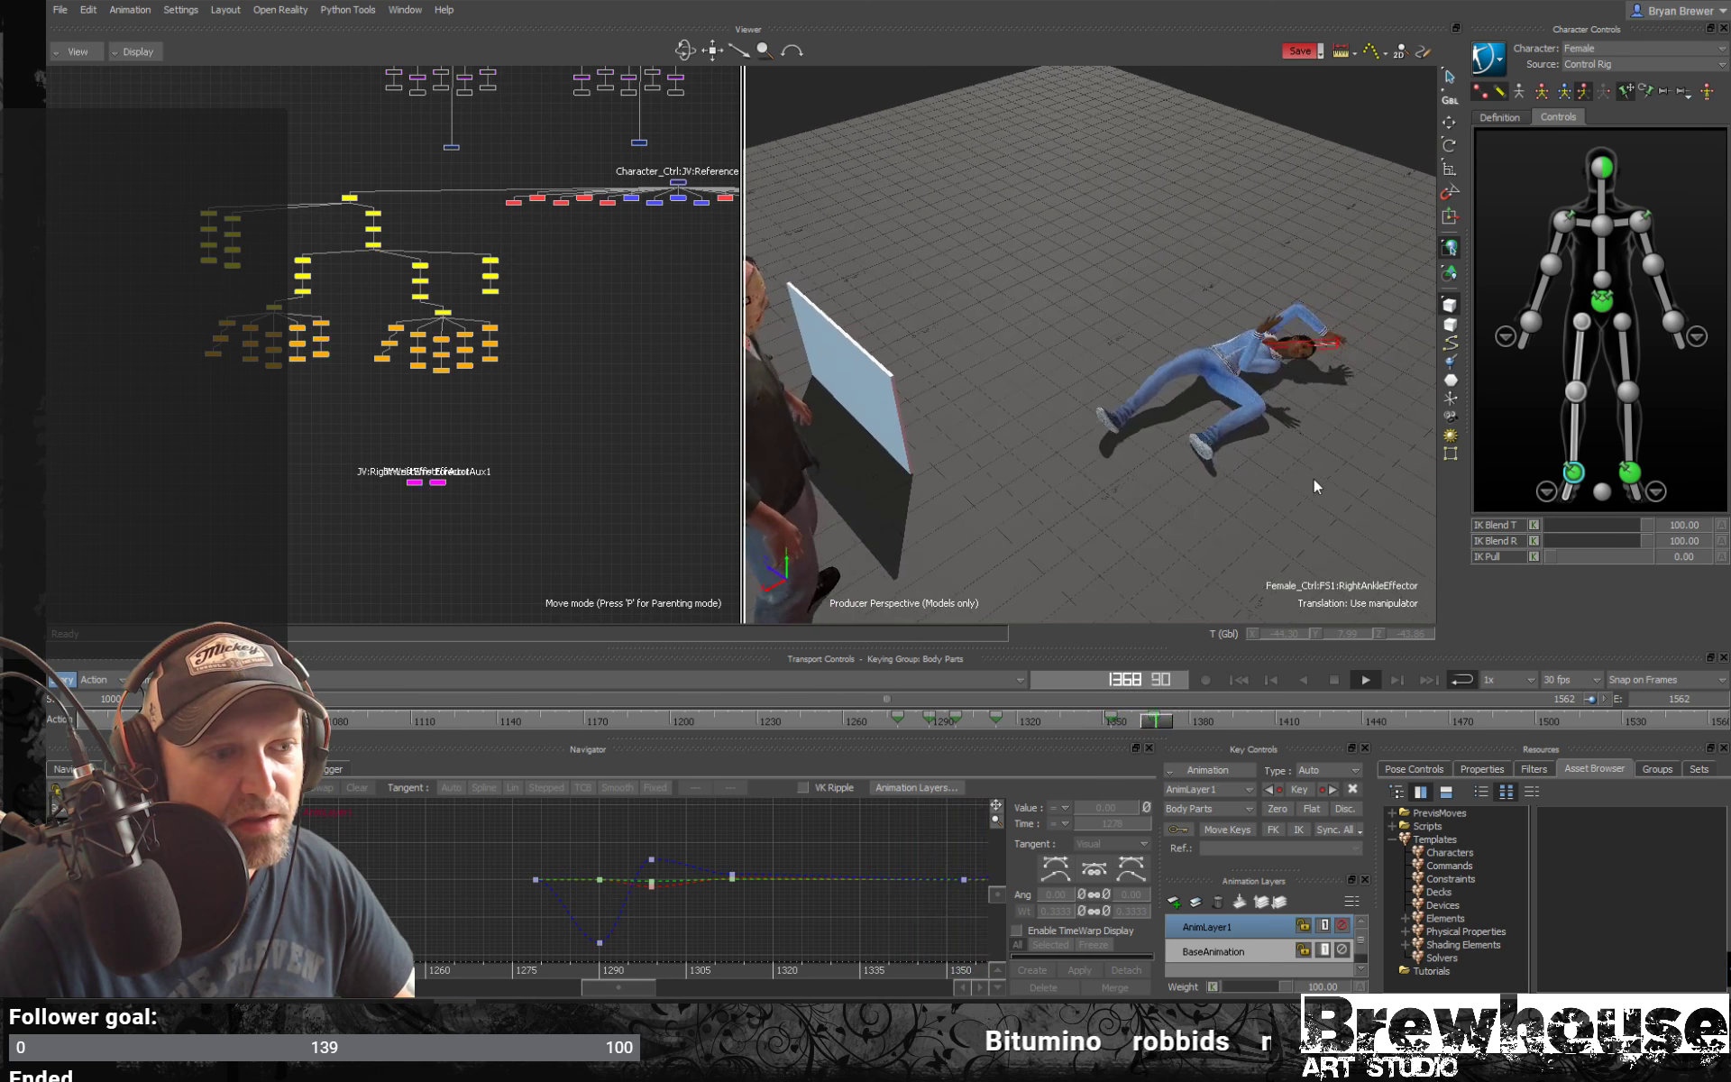
key(space)
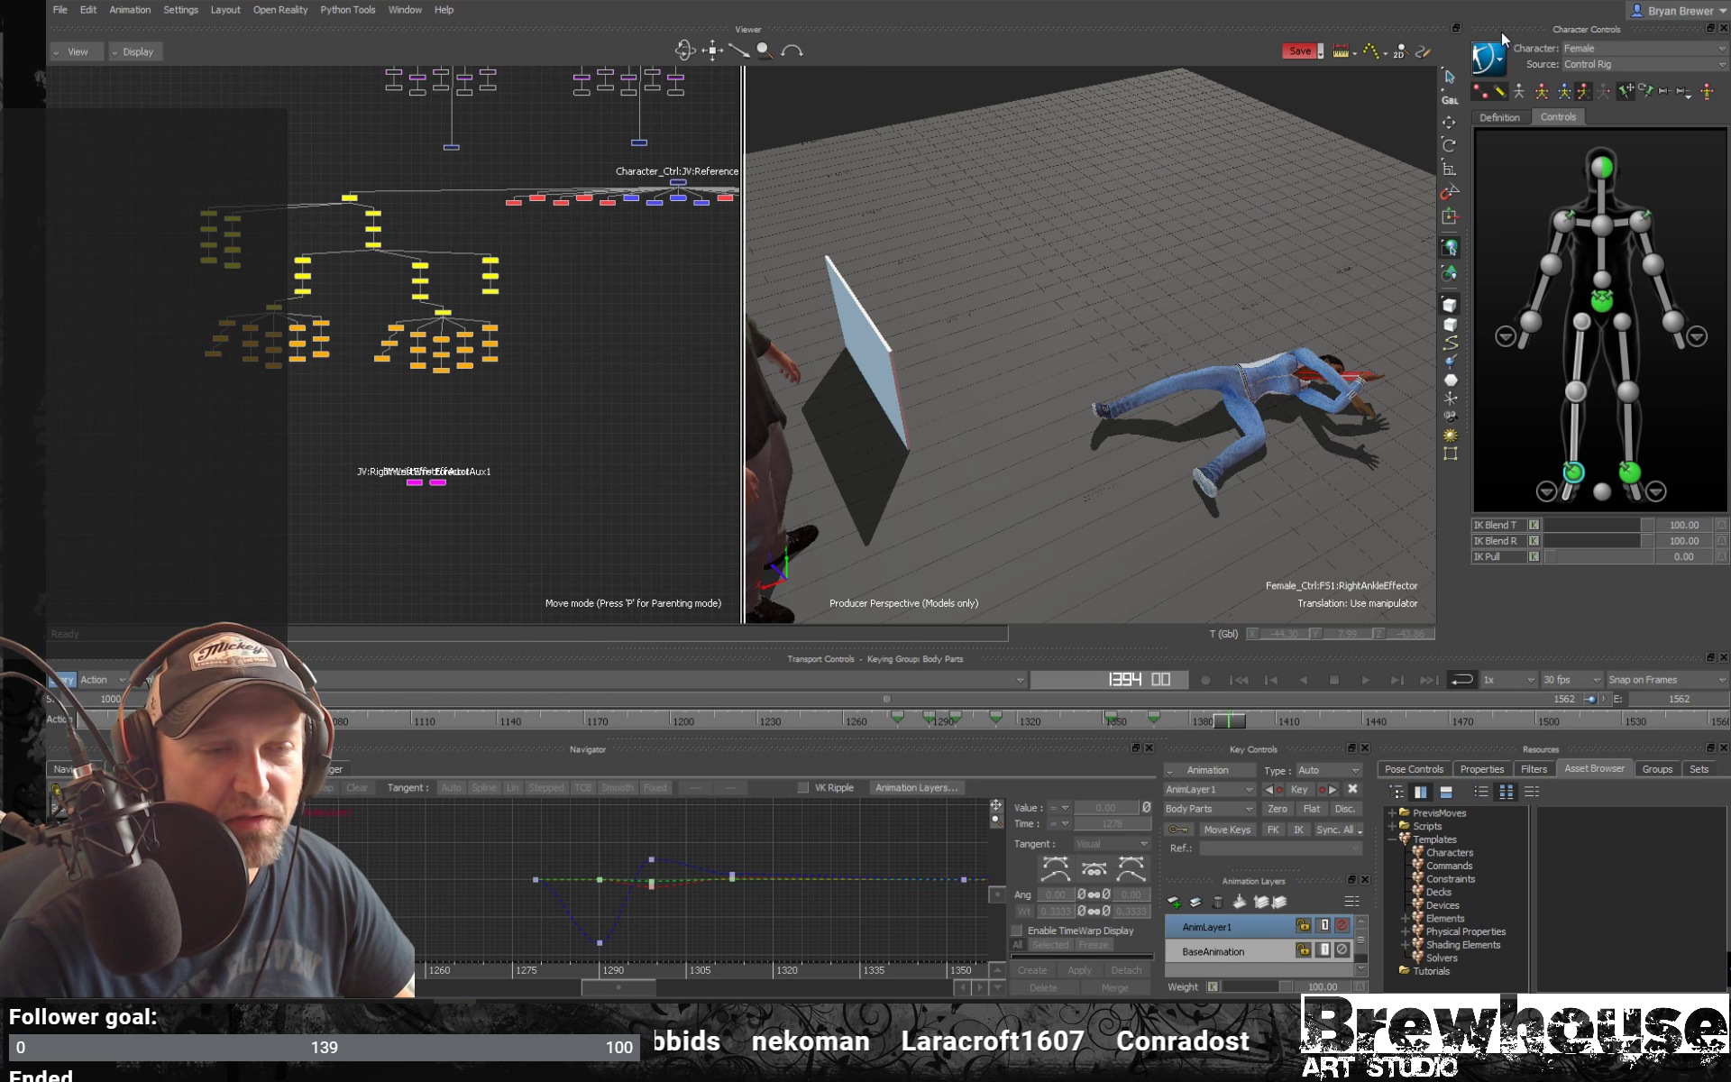
Bake the Female's animation to her skeleton and back onto the control rig
drag(1168, 191, 1172, 199)
click(1492, 59)
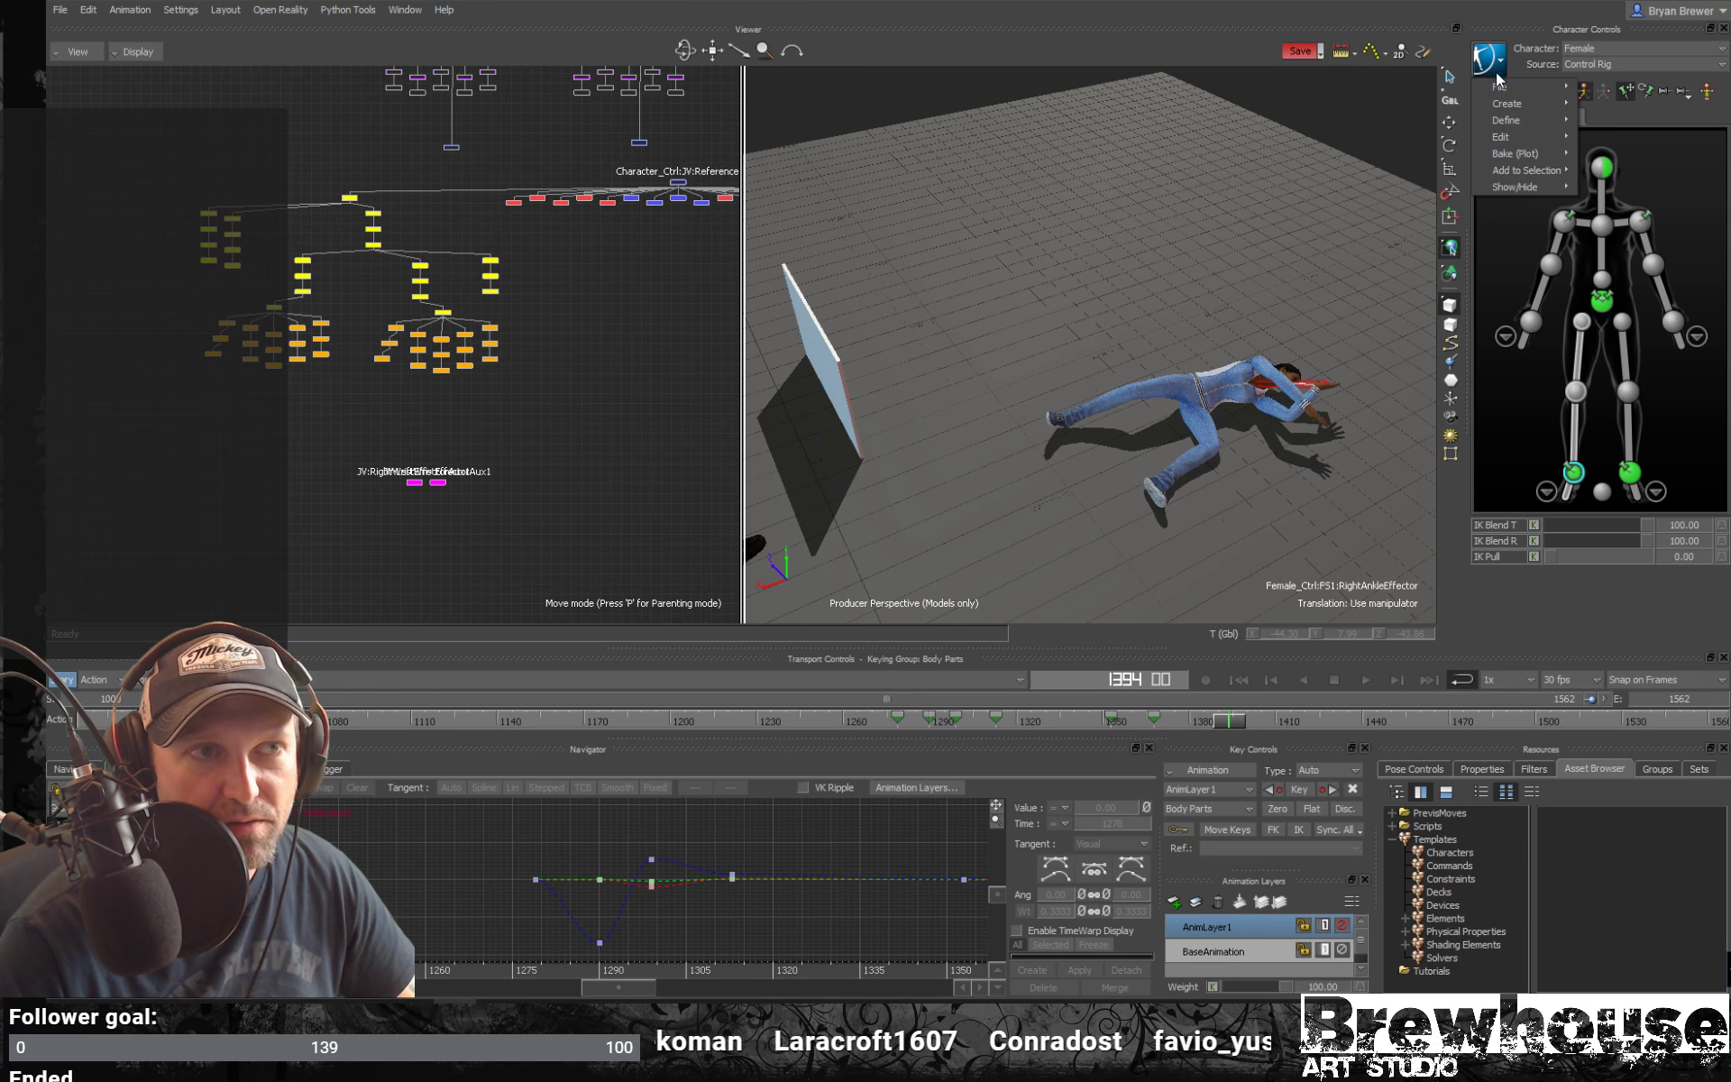
mouse_move(1514, 160)
click(1607, 155)
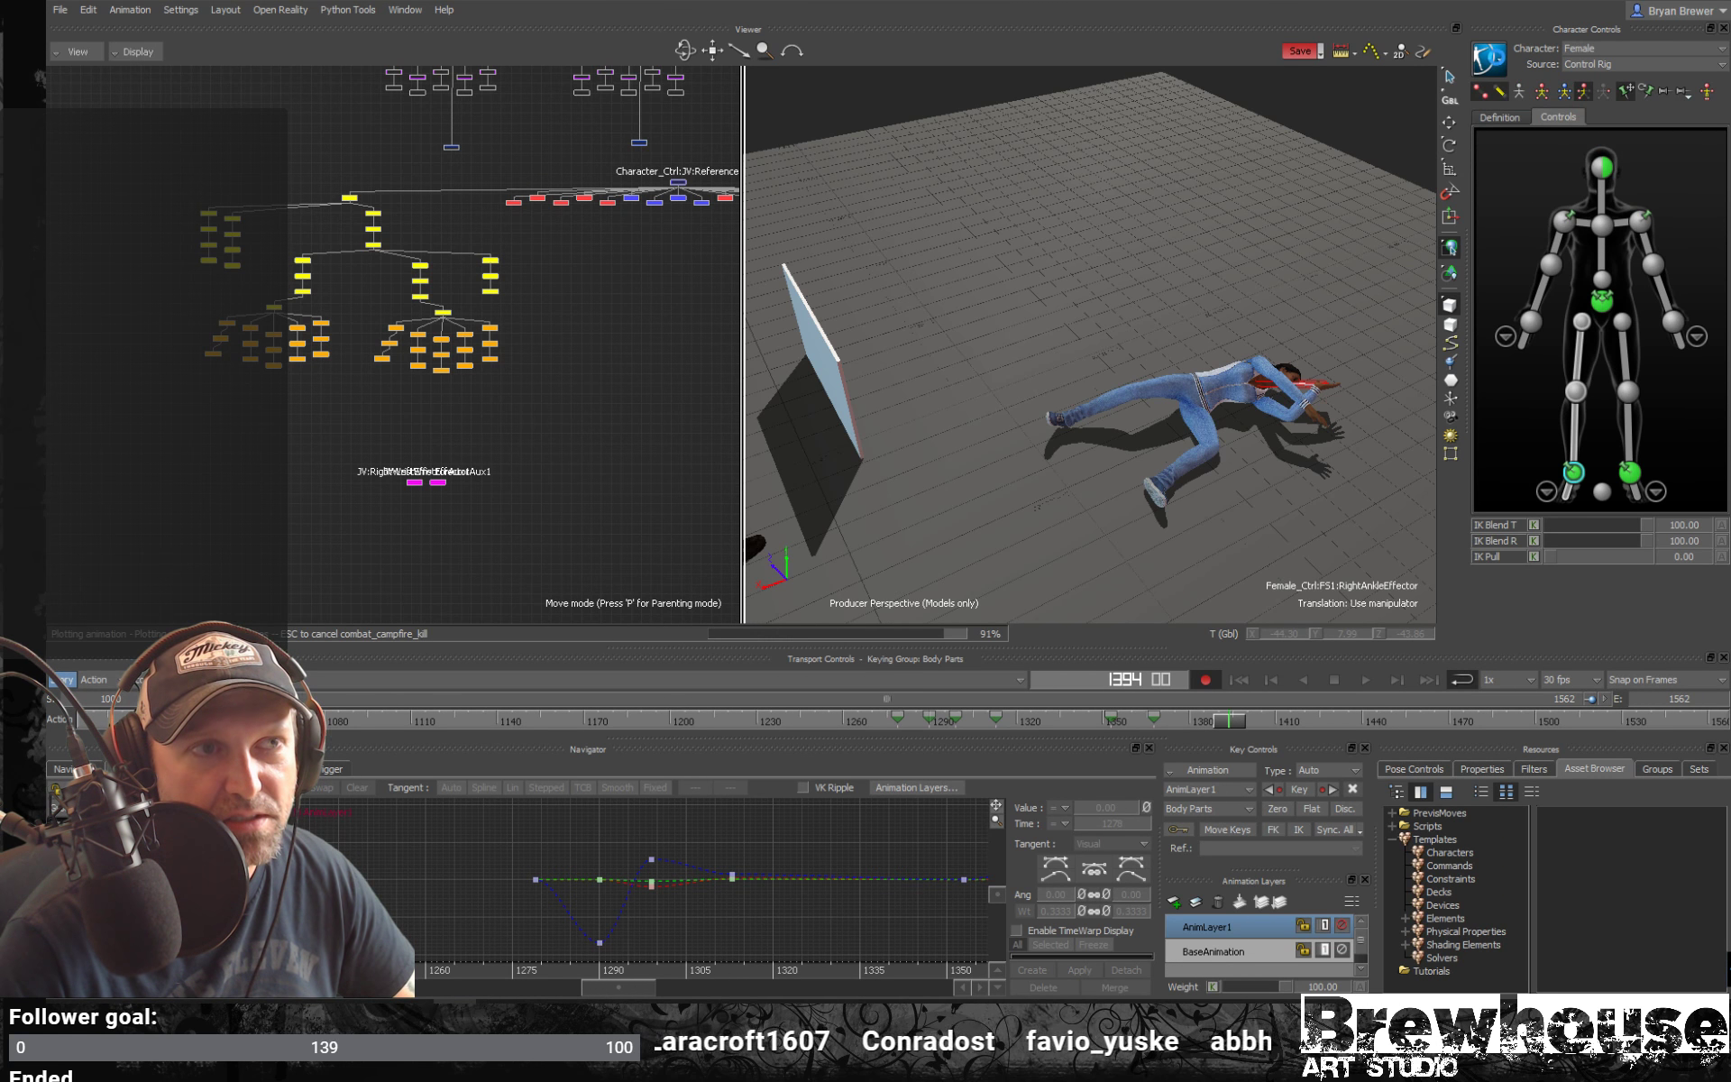
click(1492, 59)
mouse_move(1530, 164)
click(1614, 167)
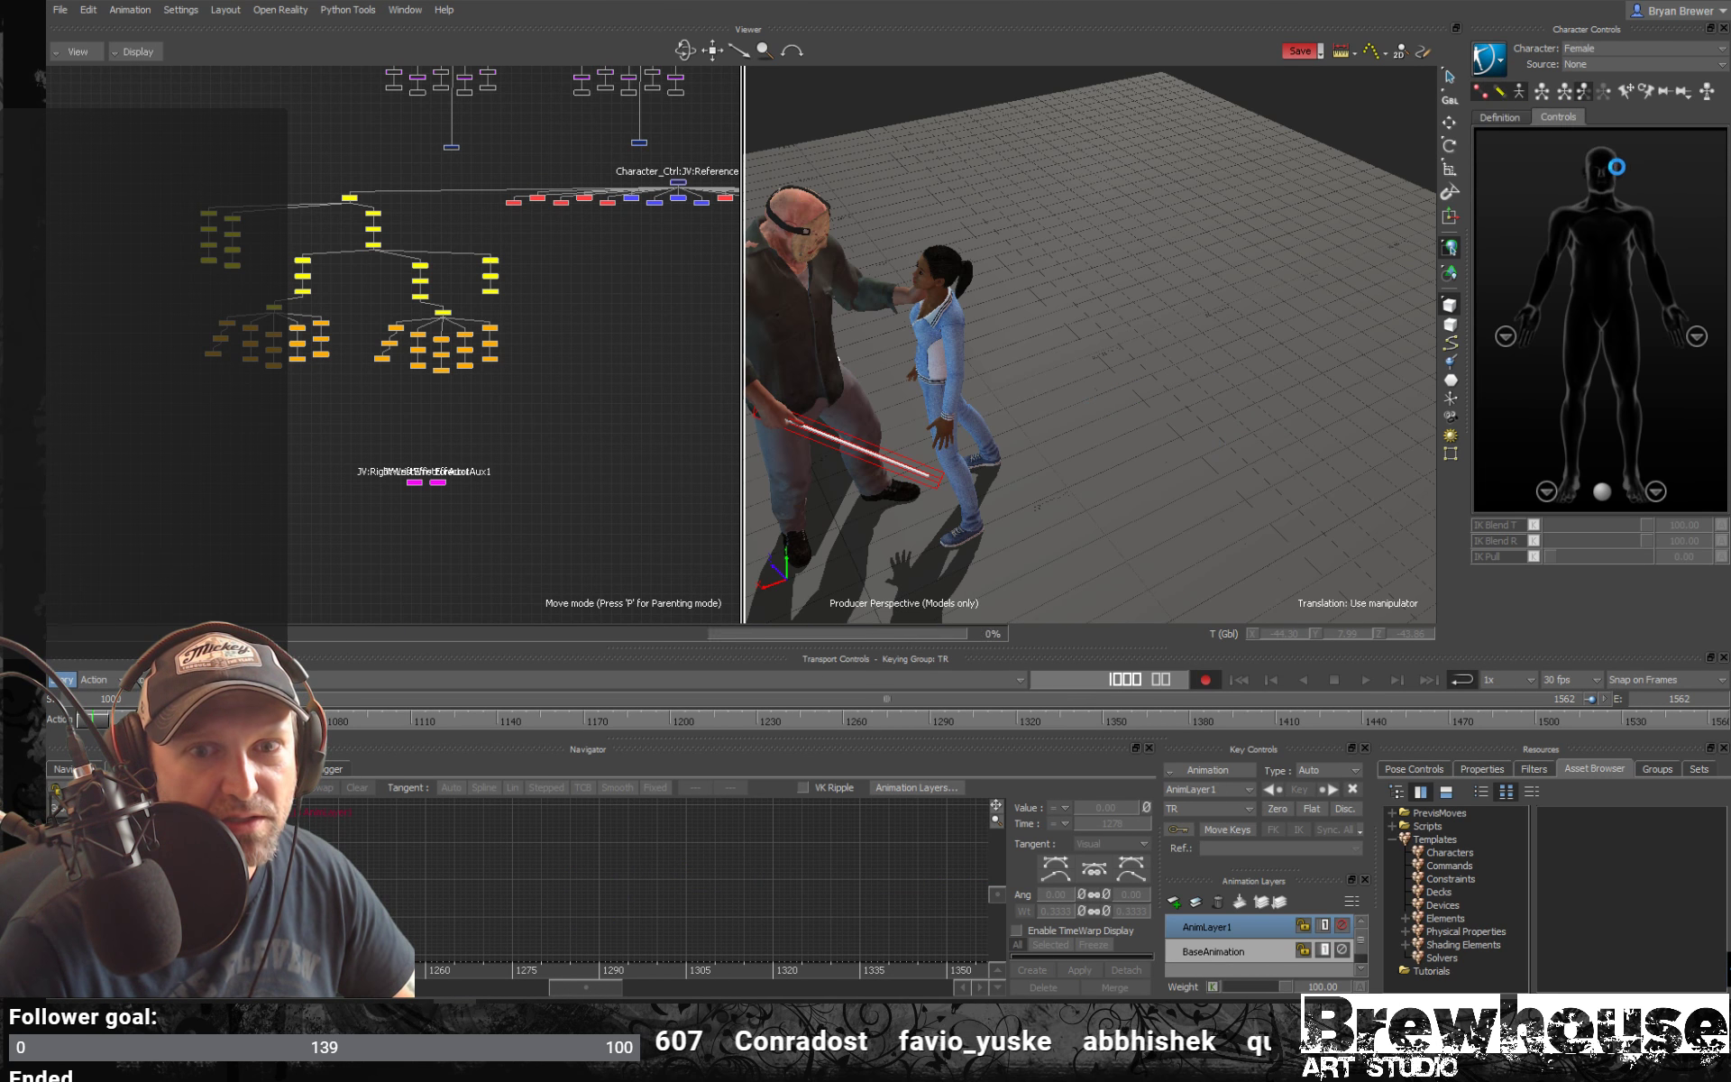
Select the Female's head effector for rotation and examine how the rod meets her mouth at frame 1186
click(1595, 302)
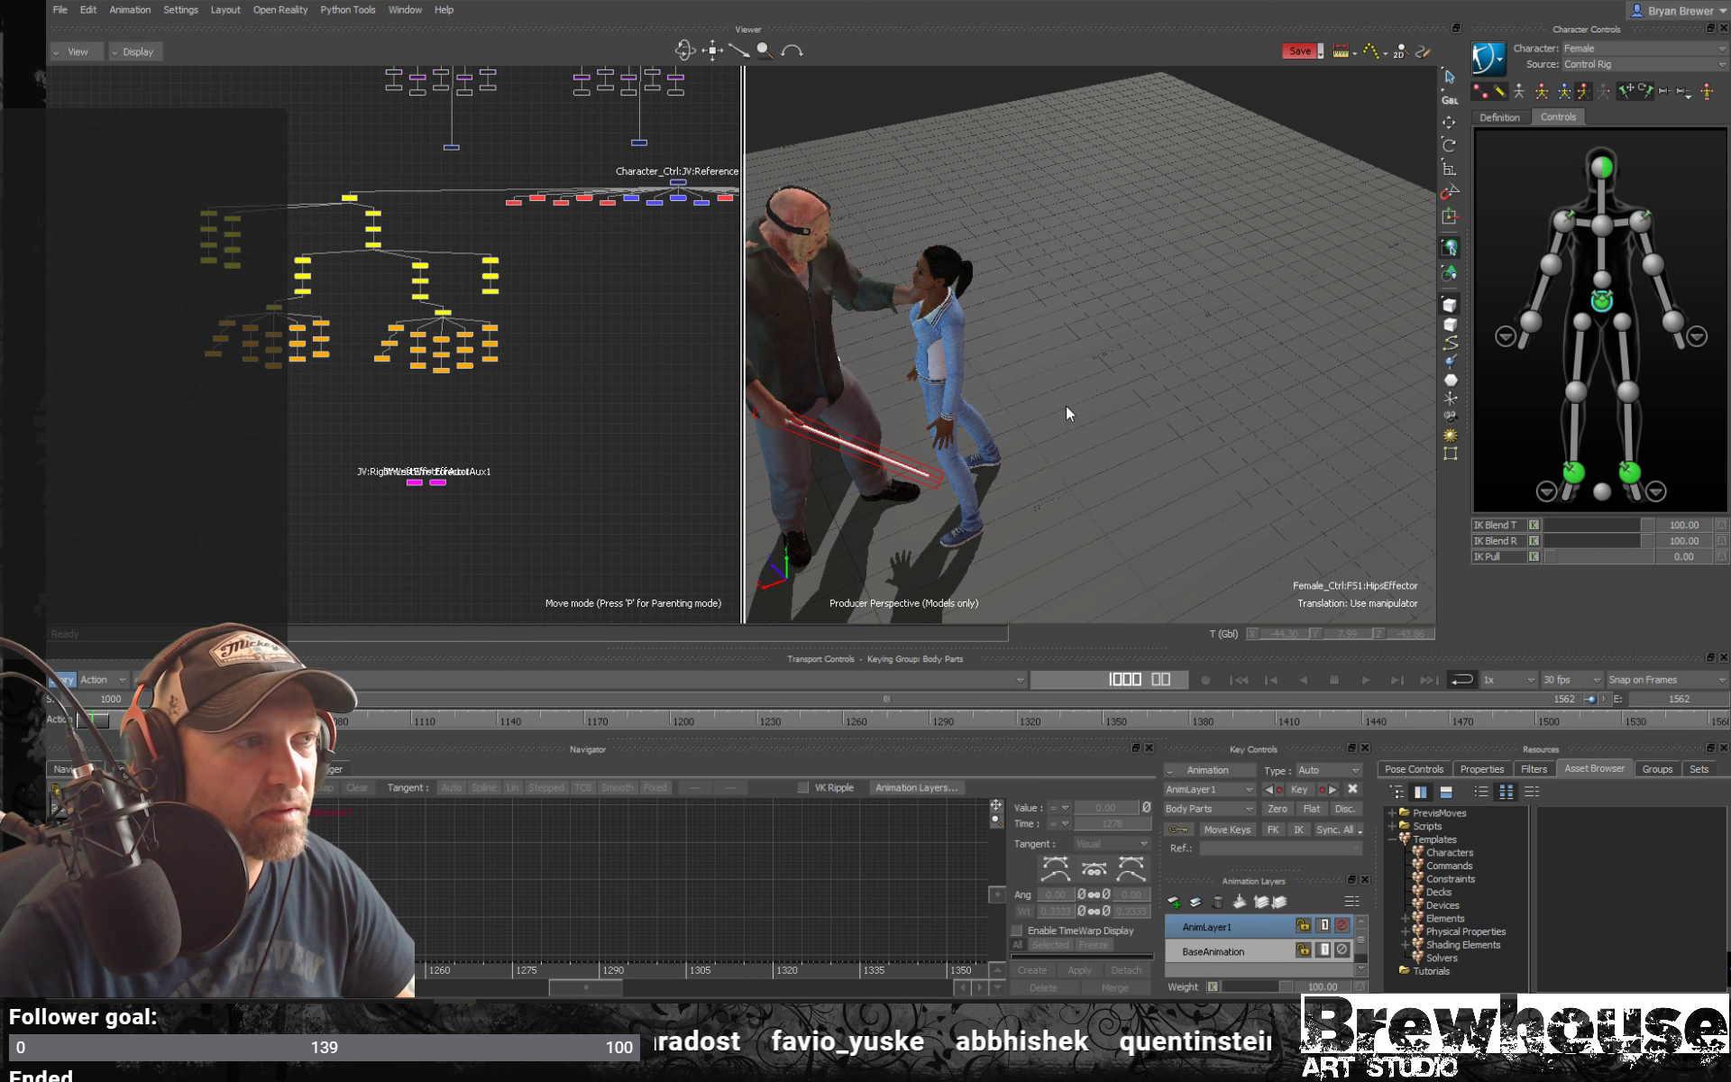
mouse_move(1066, 404)
ctrl+shift+mouse_down()
mouse_move(1161, 367)
mouse_move(1078, 397)
ctrl+shift+mouse_up()
key(space)
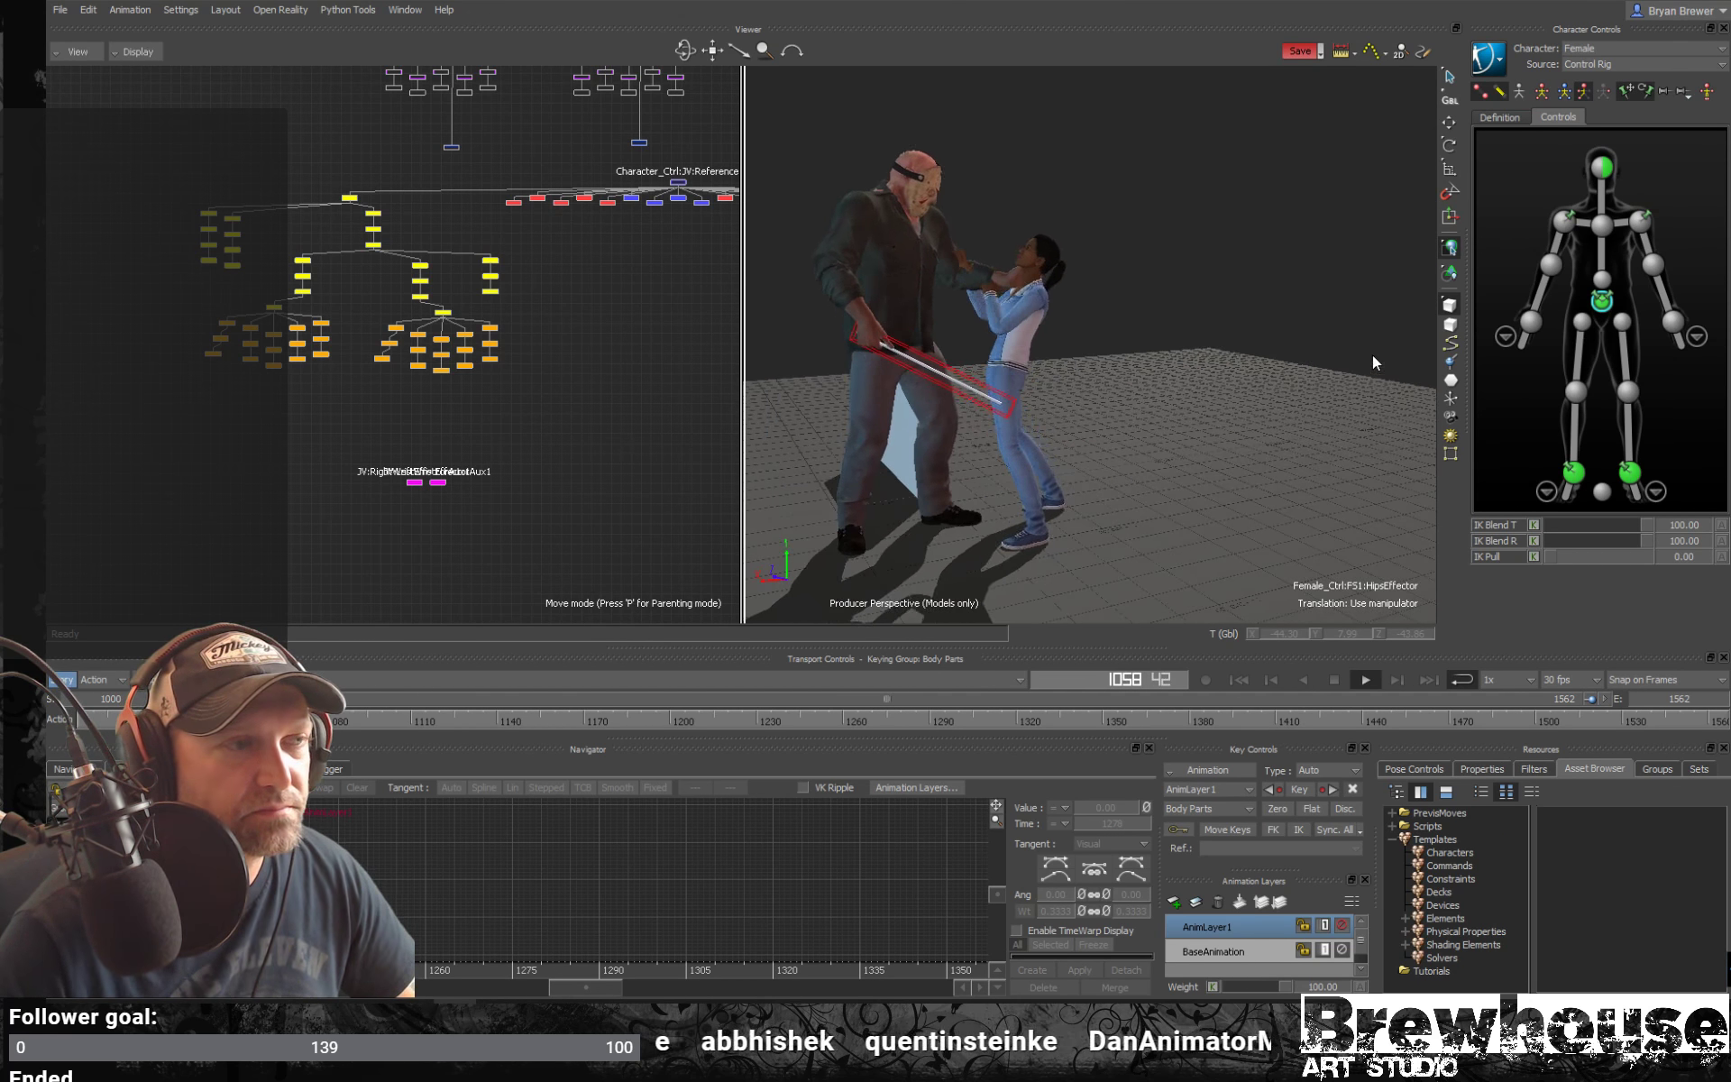
key(space)
click(1601, 167)
key(e)
scroll(1303, 360, up, 3)
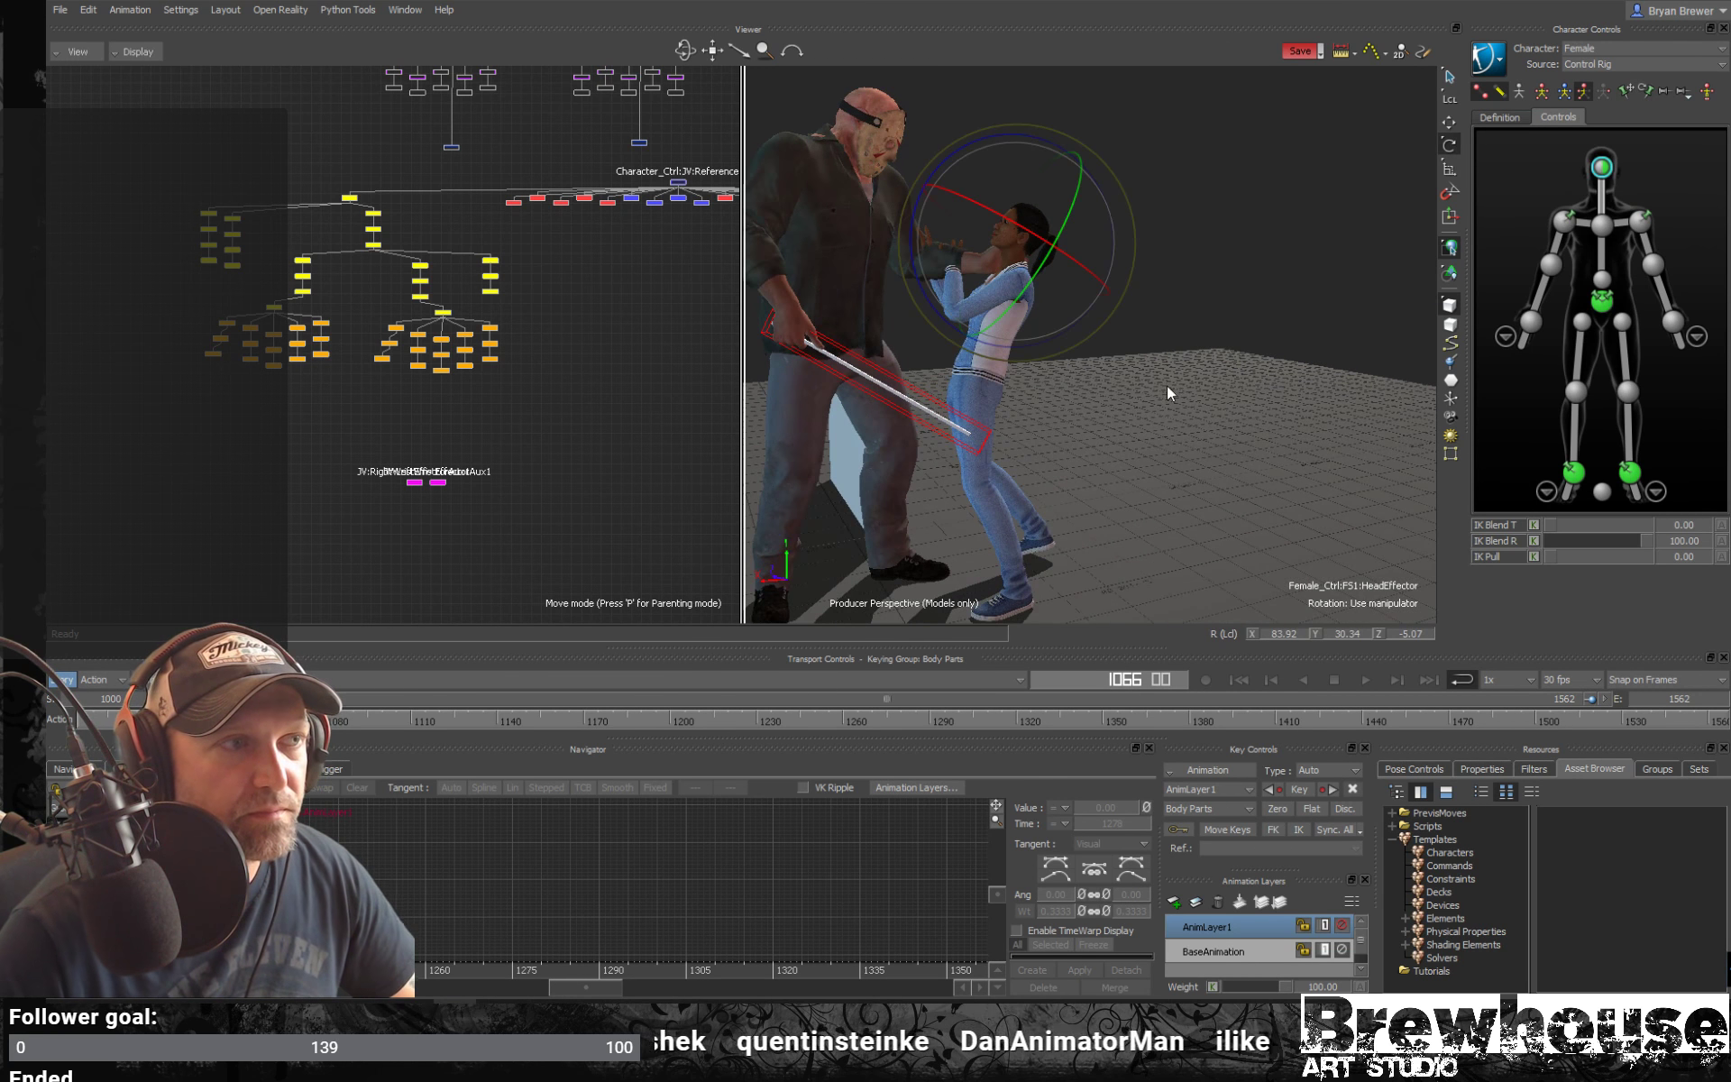
drag(759, 722, 629, 721)
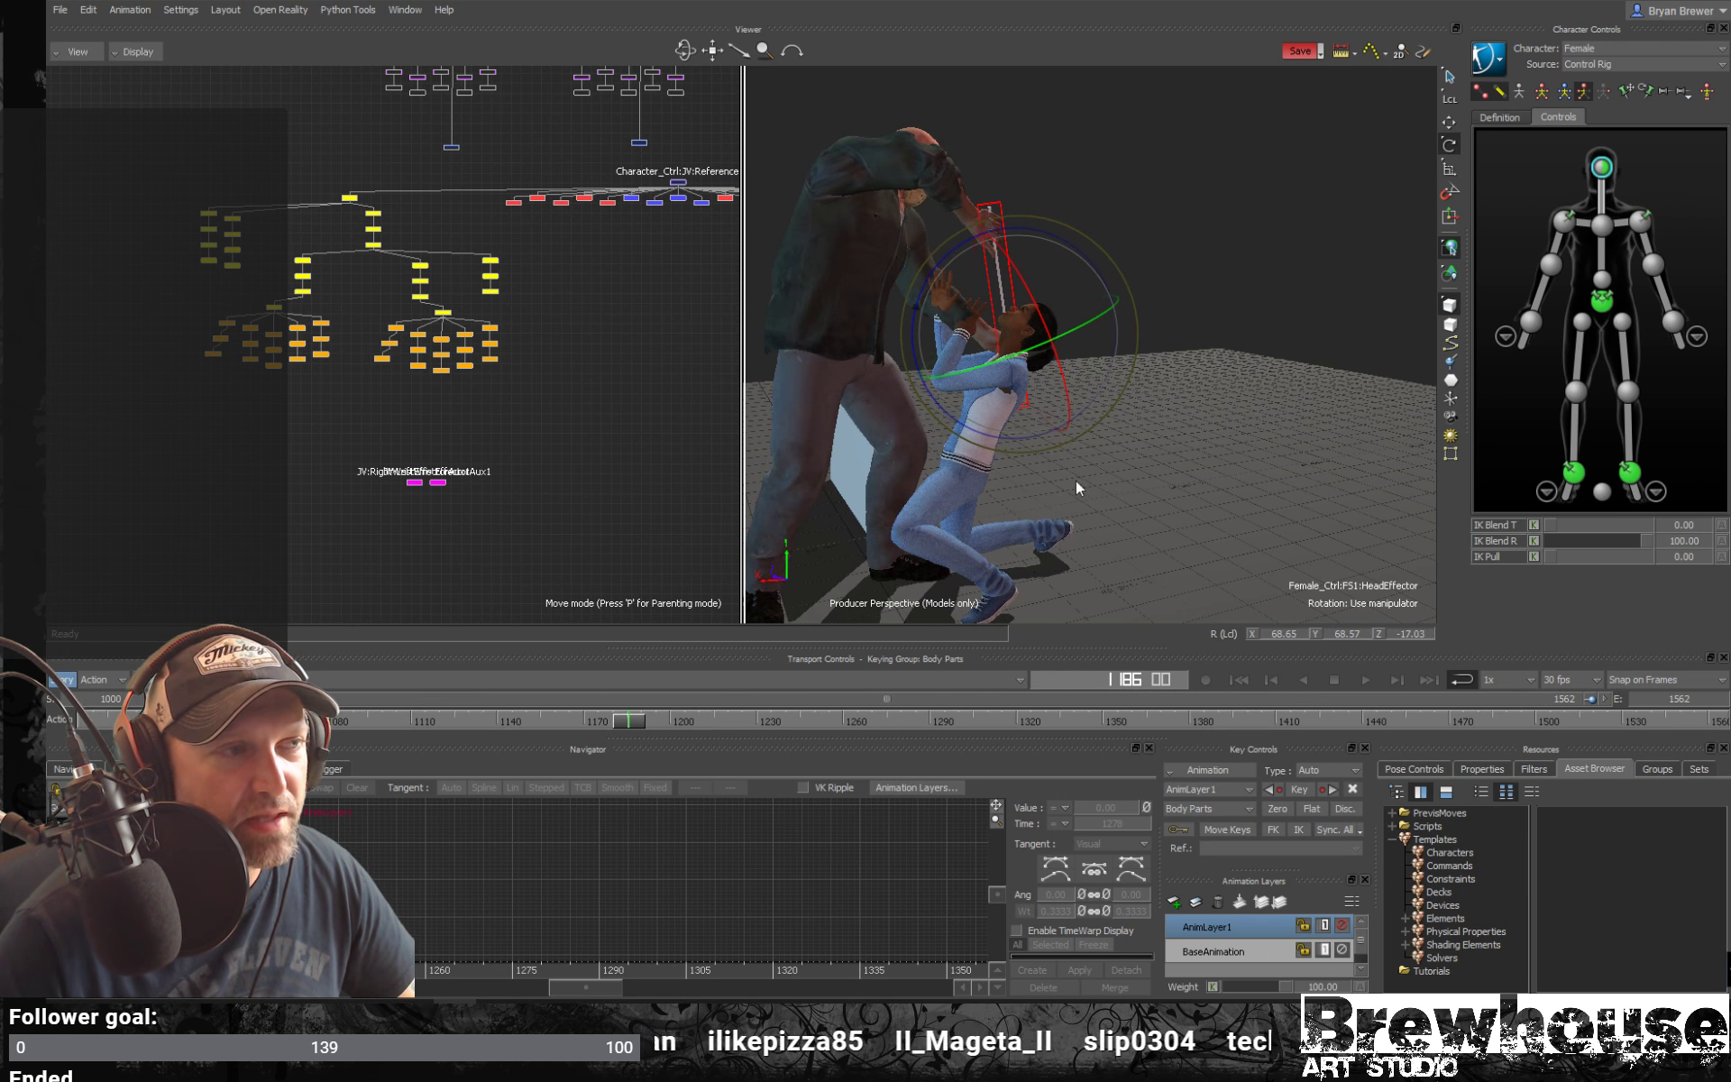
scroll(1075, 480, up, 8)
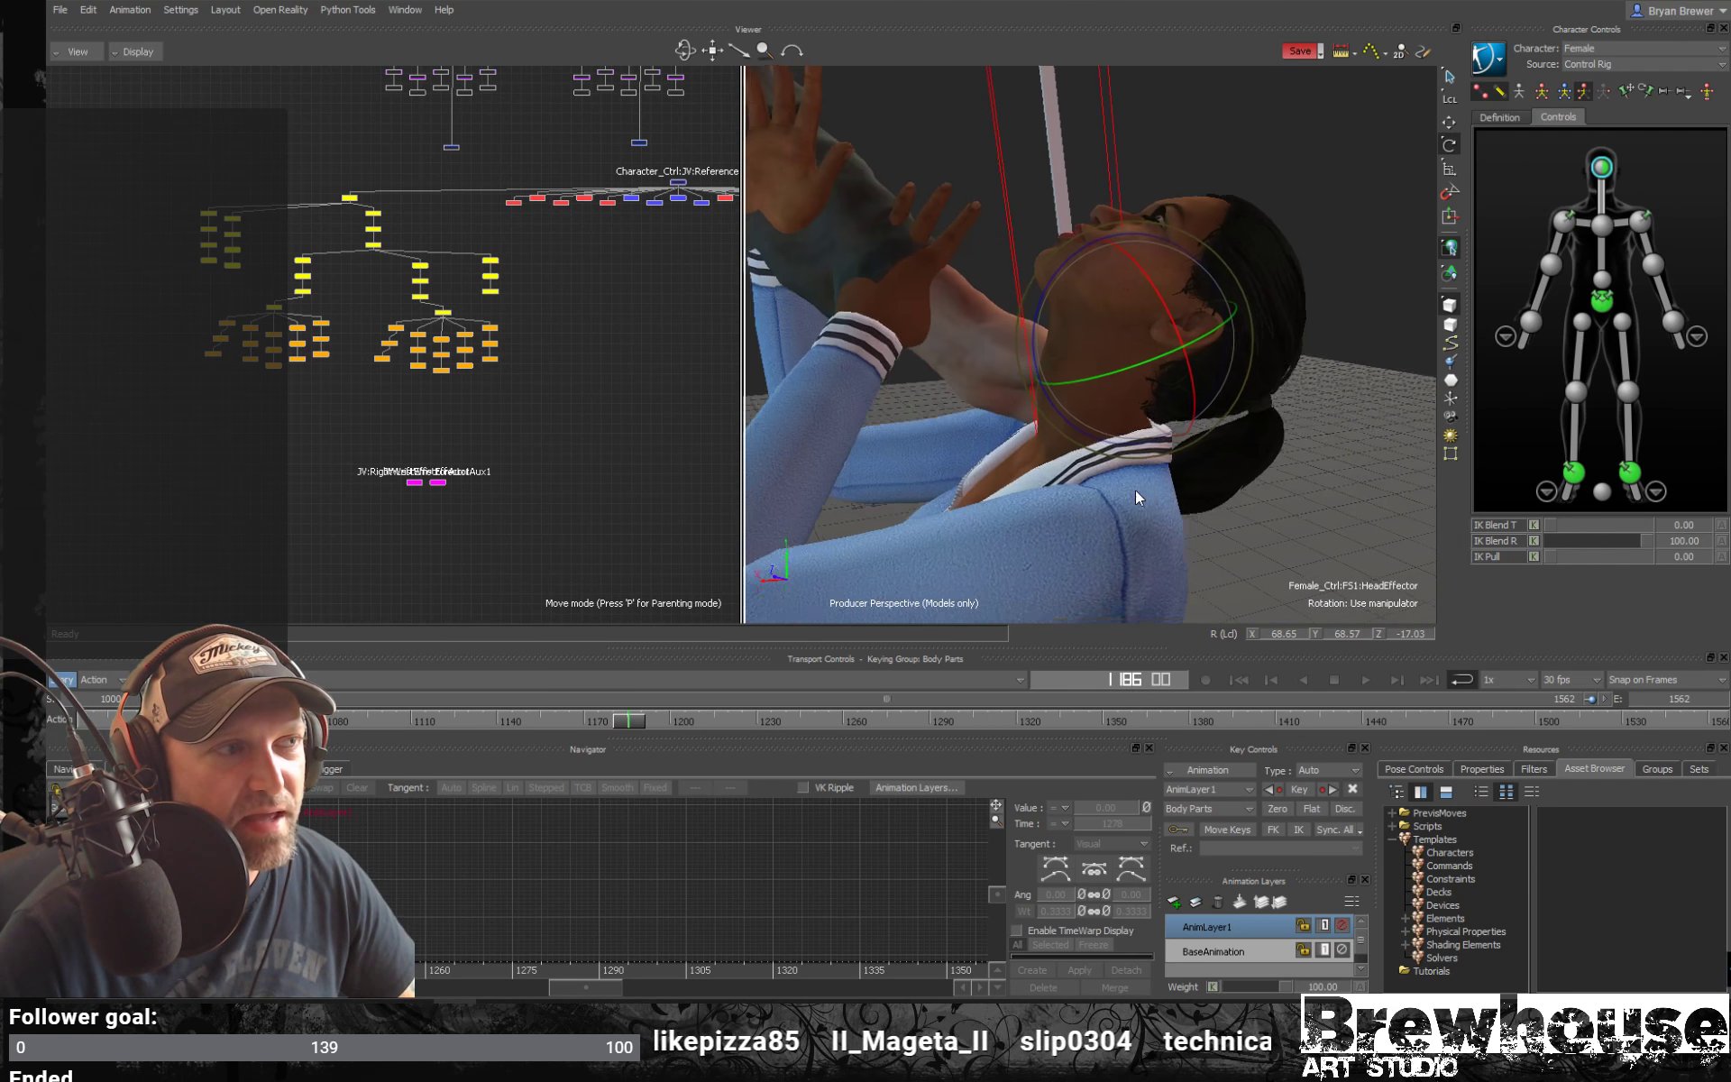
mouse_move(1134, 489)
ctrl+shift+mouse_down()
mouse_move(1123, 514)
mouse_move(1110, 484)
ctrl+shift+mouse_up()
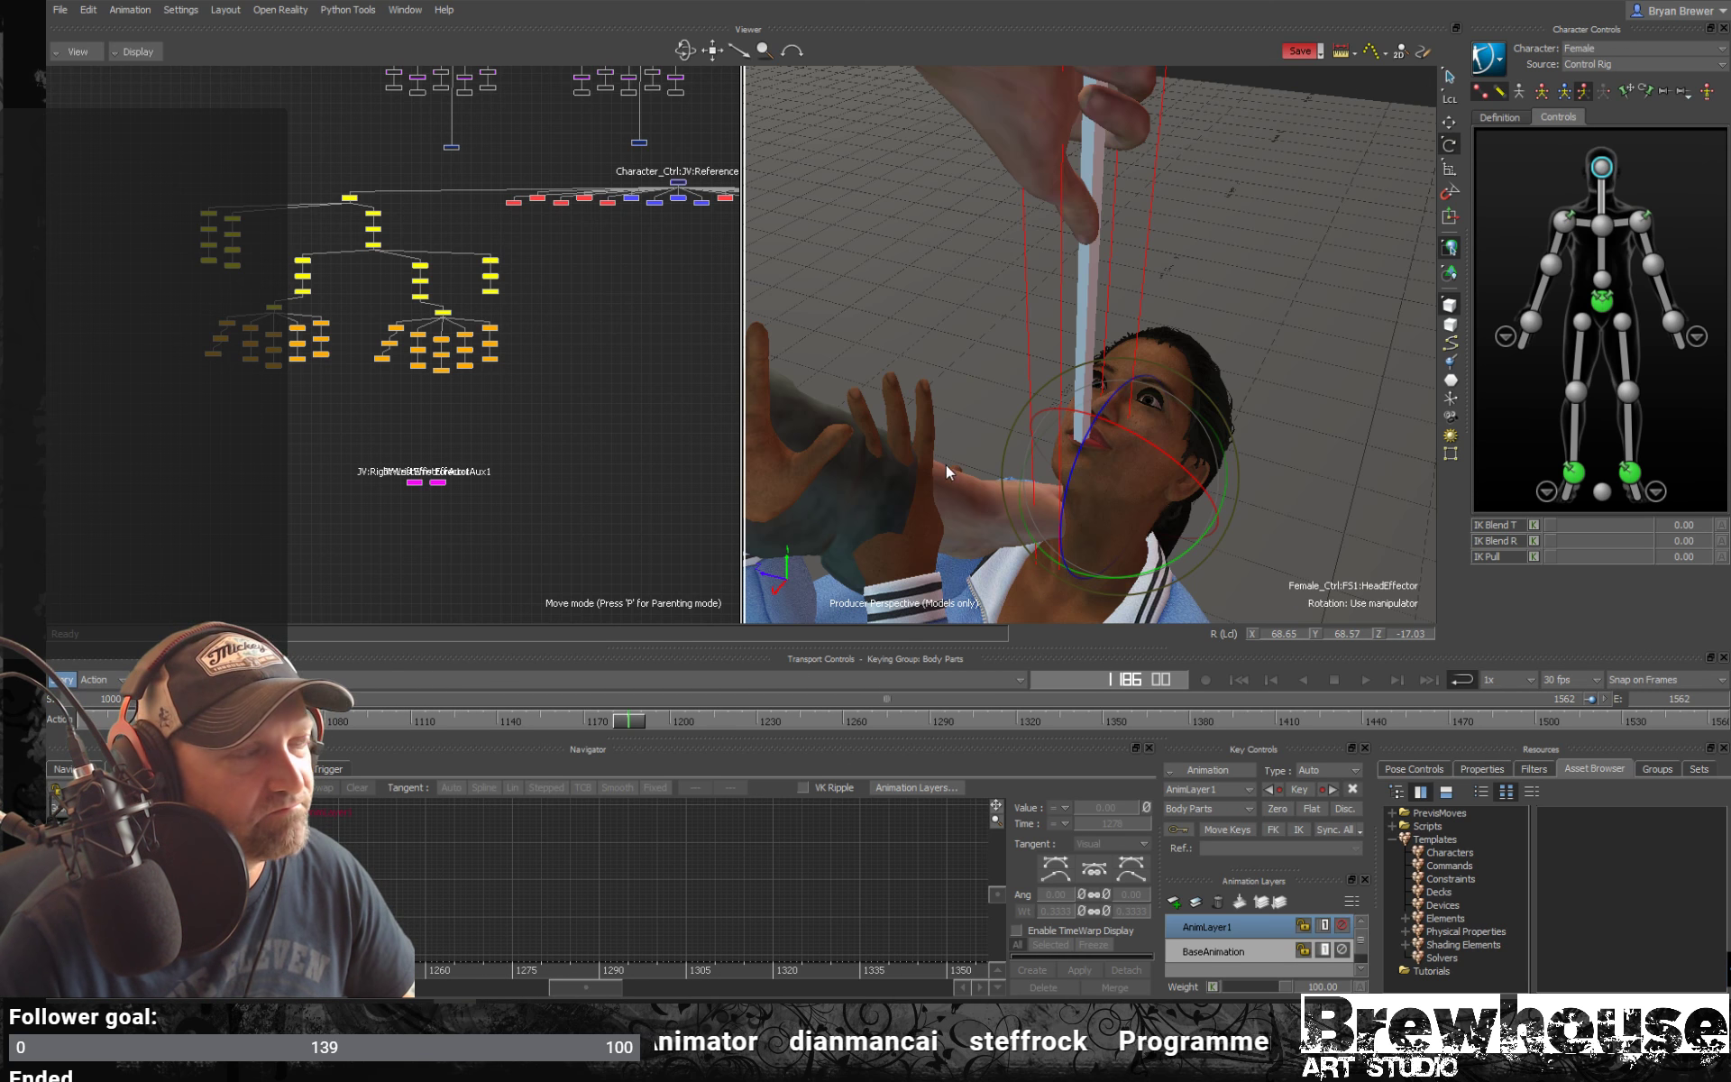
Set both IK Blend T and IK Blend R to 100 on the female character's head effector
drag(1060, 355, 966, 541)
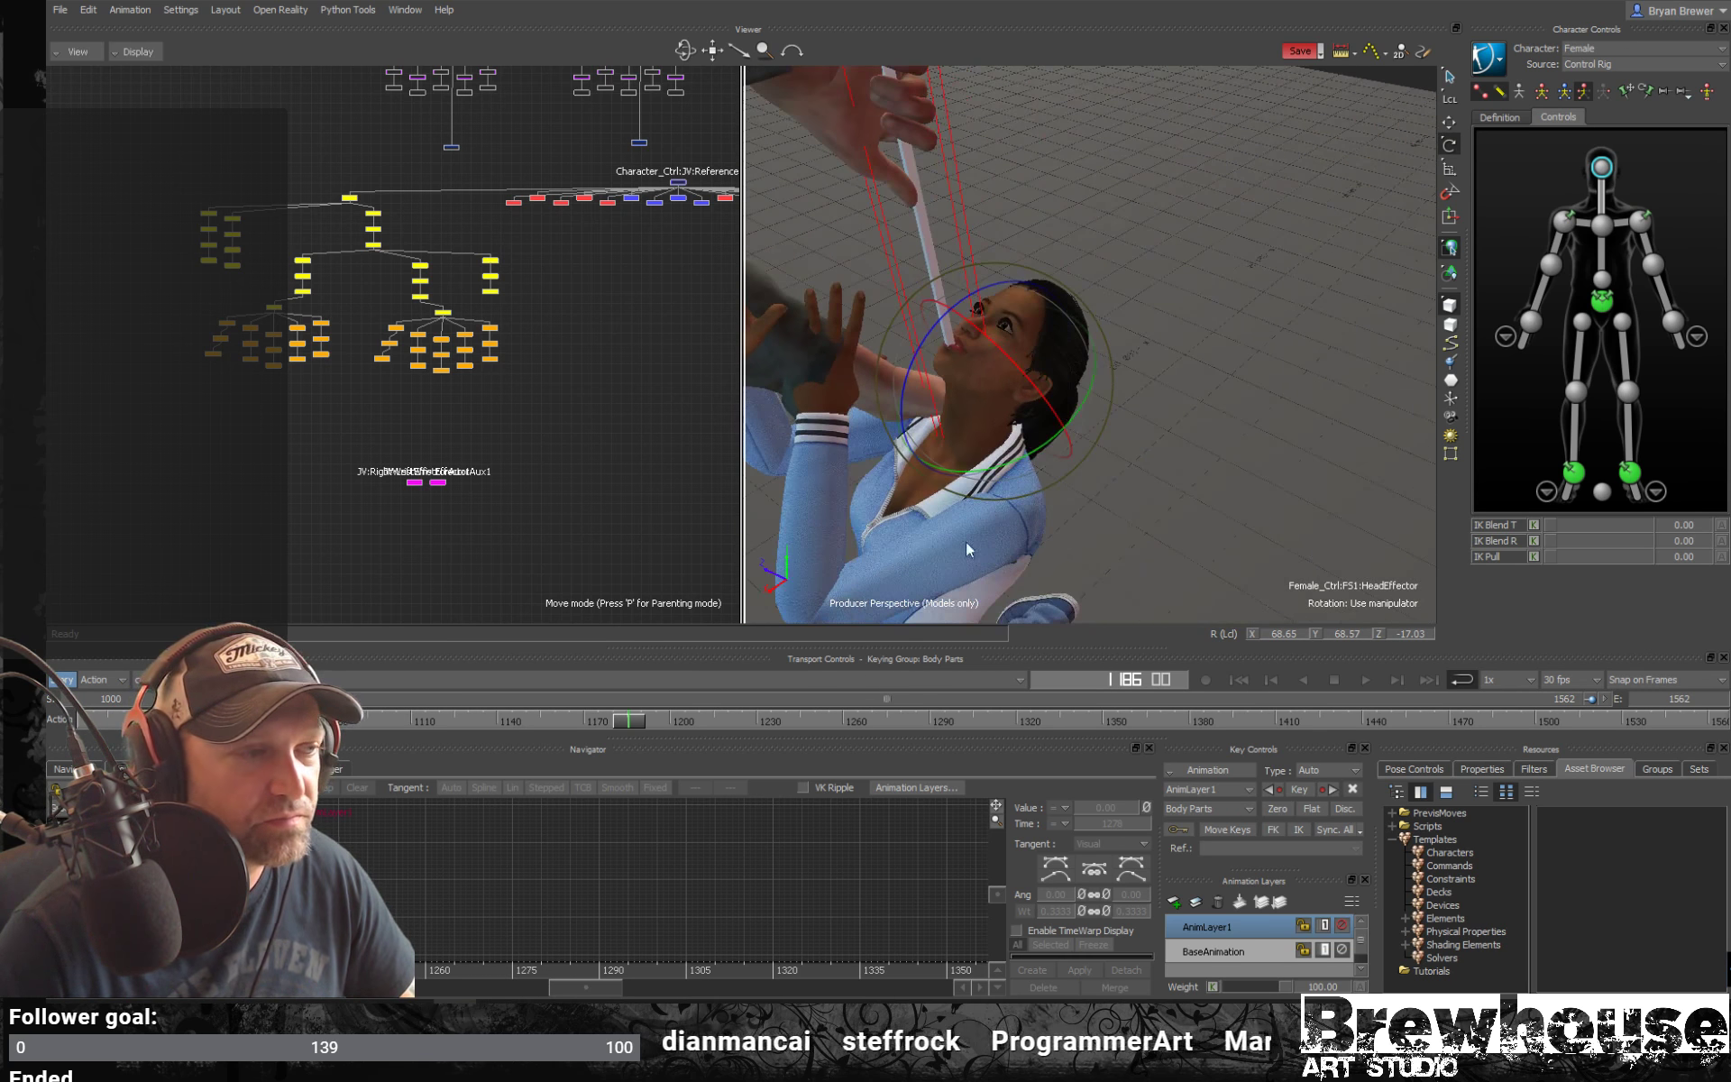
mouse_move(628, 720)
mouse_down()
mouse_move(598, 716)
mouse_move(636, 726)
mouse_move(608, 729)
mouse_move(628, 740)
mouse_up()
middle_drag(873, 566, 1037, 411)
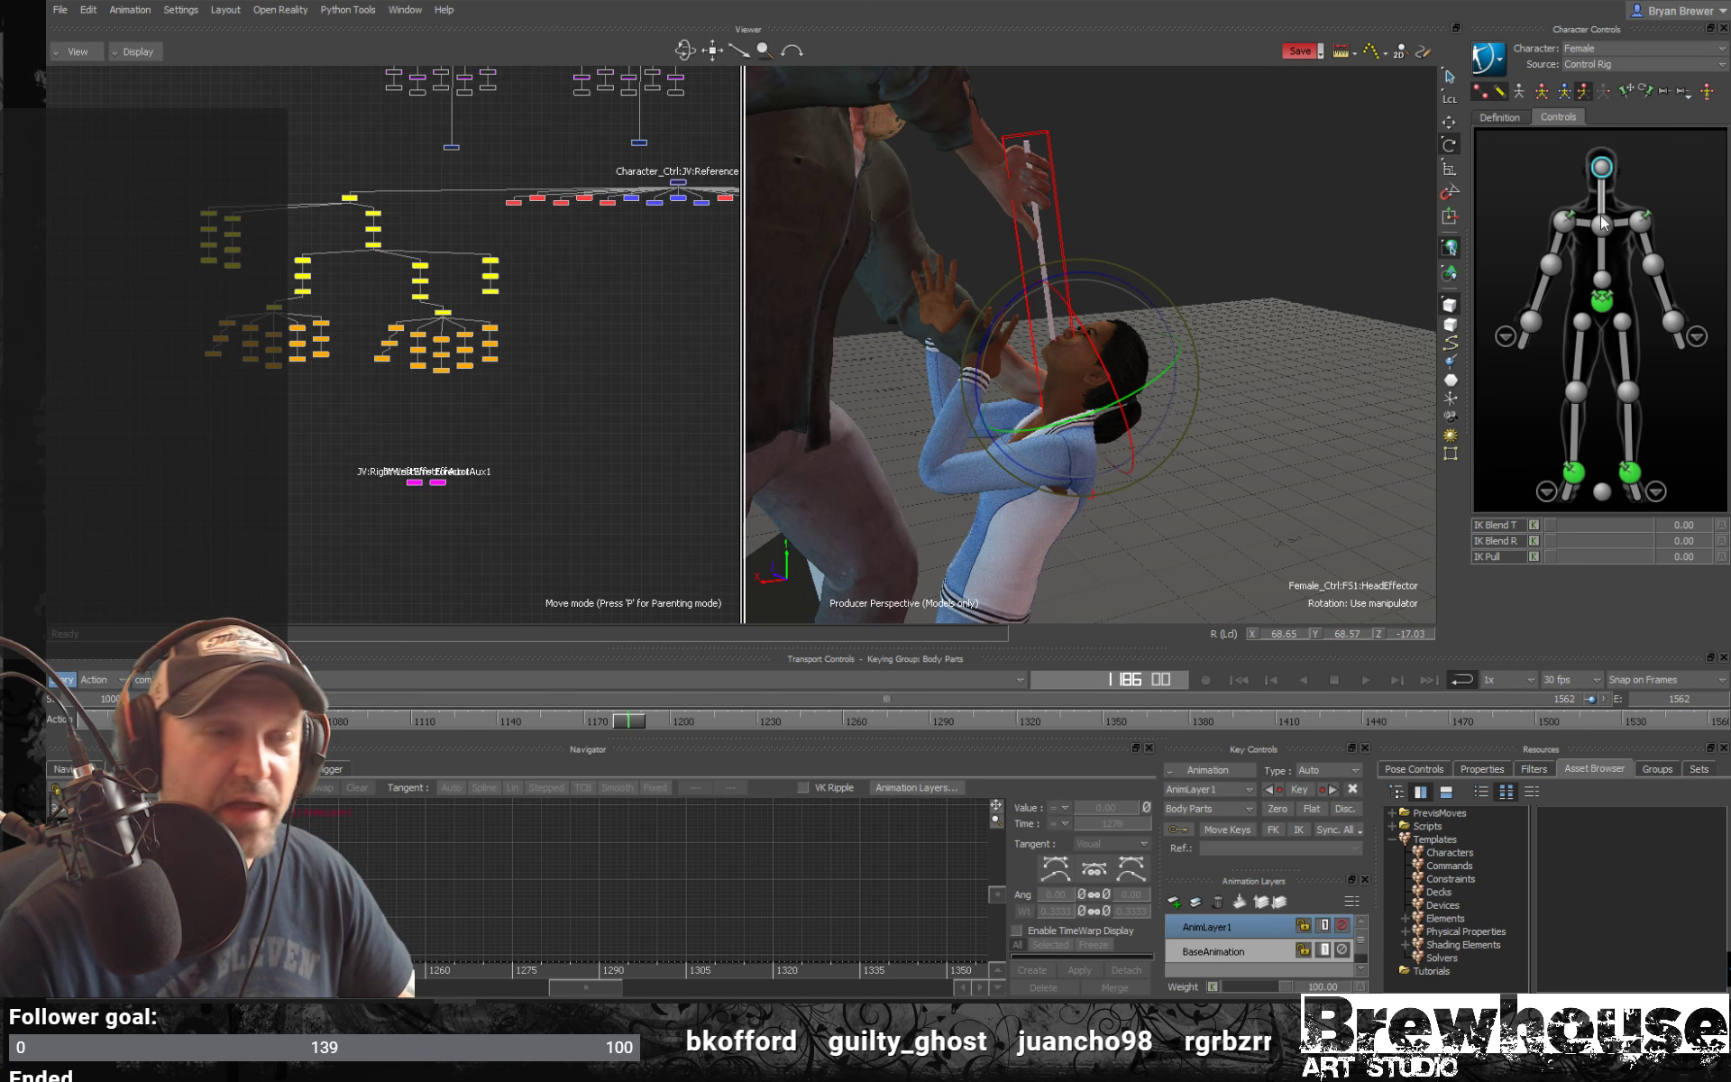
drag(1561, 525, 1668, 526)
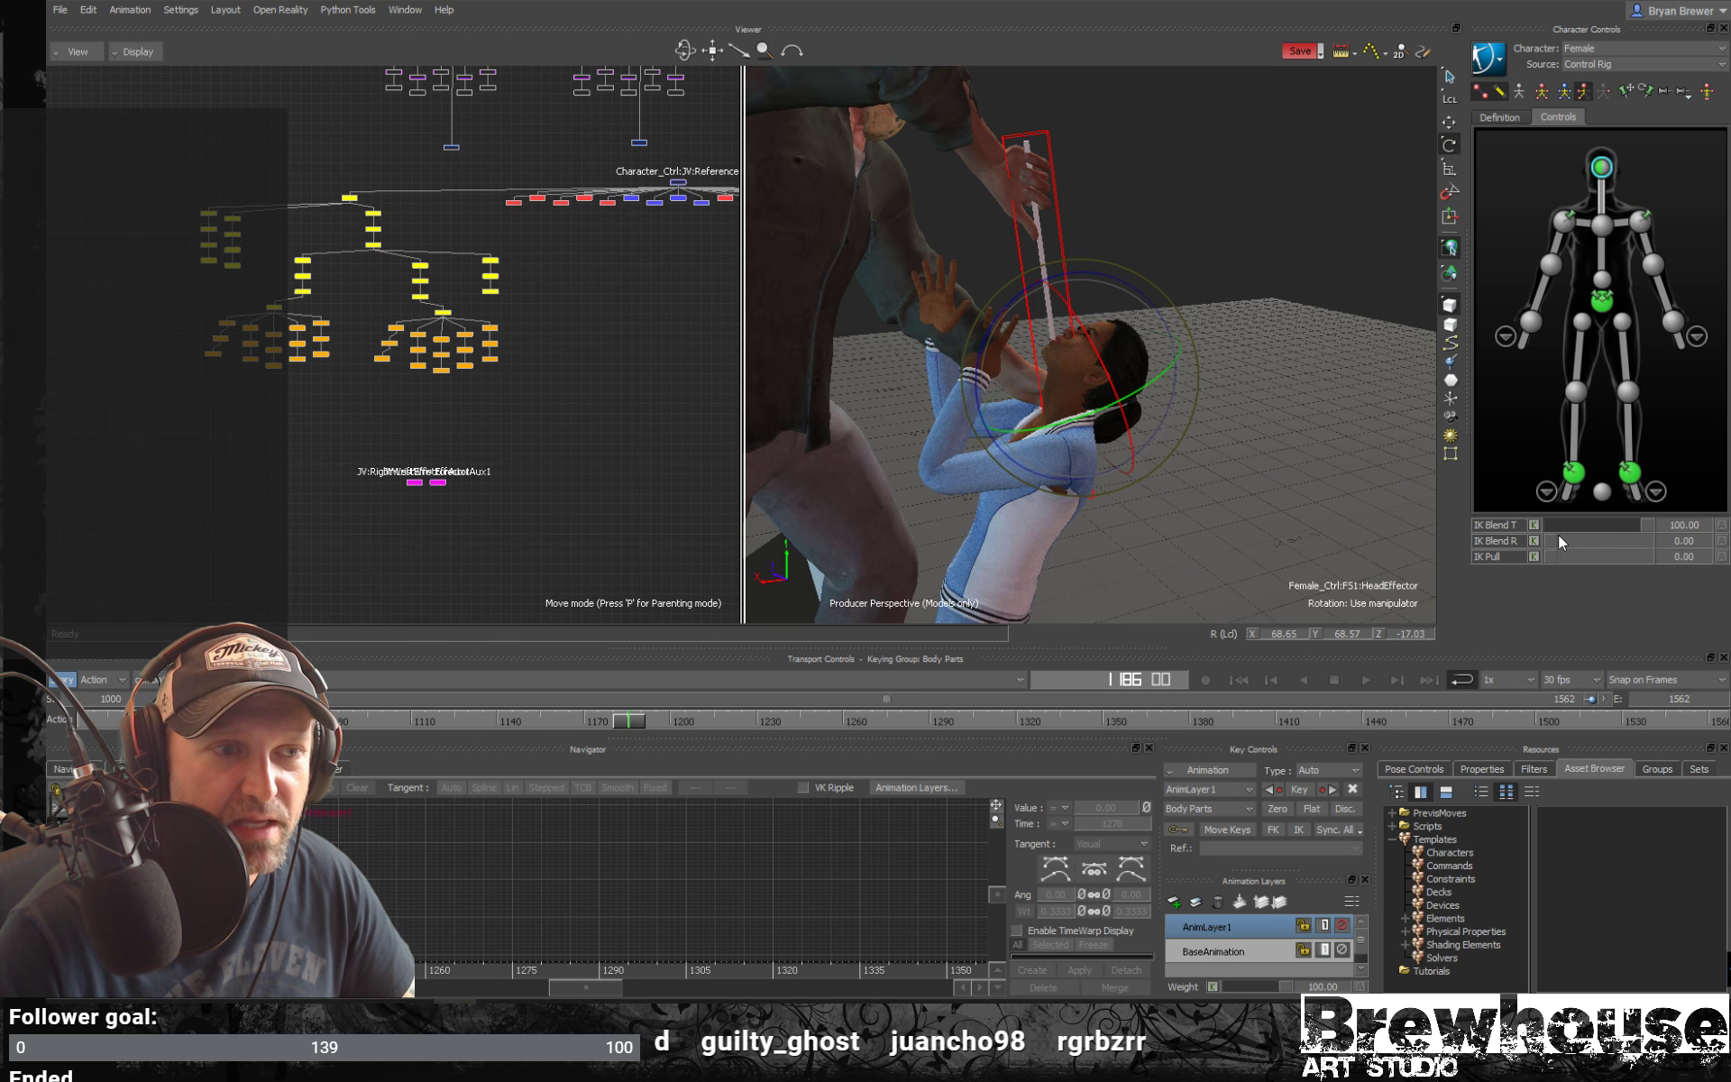
drag(1559, 541, 1668, 541)
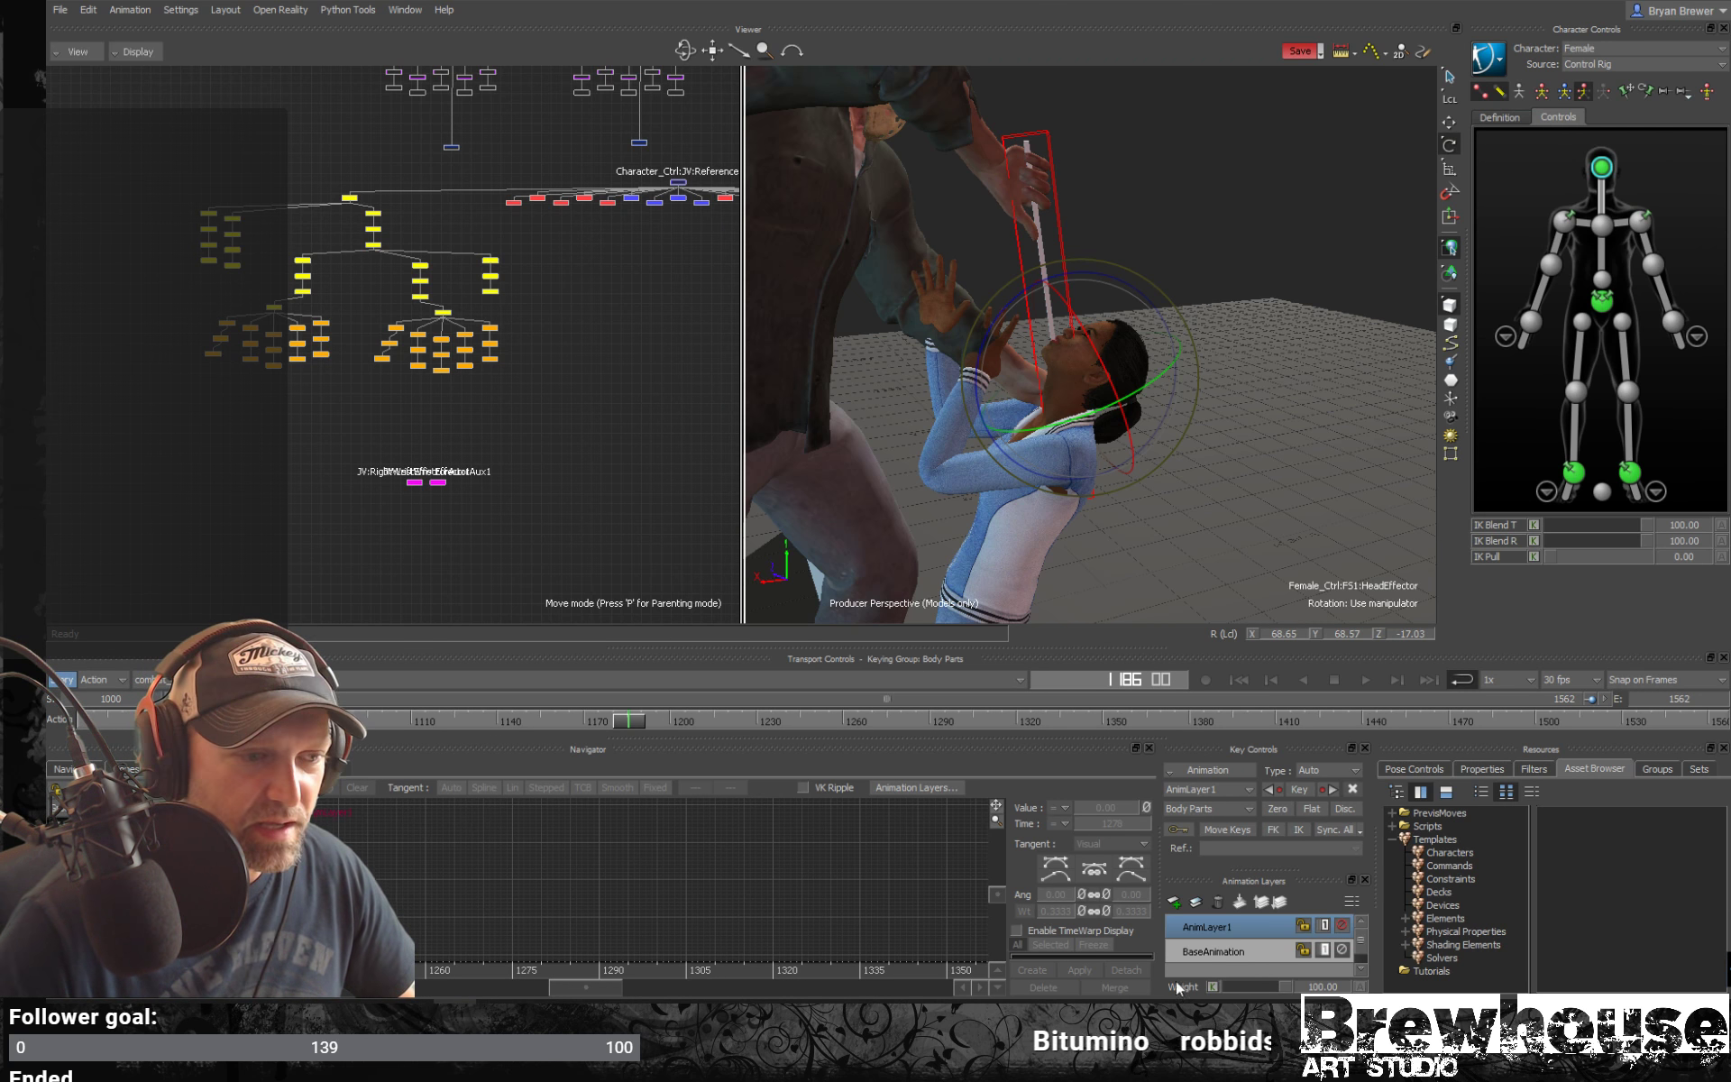
Delete the female head effector's keys after frame 1185 on the BaseAnimation layer and scrub around that frame to check the motion
click(1250, 952)
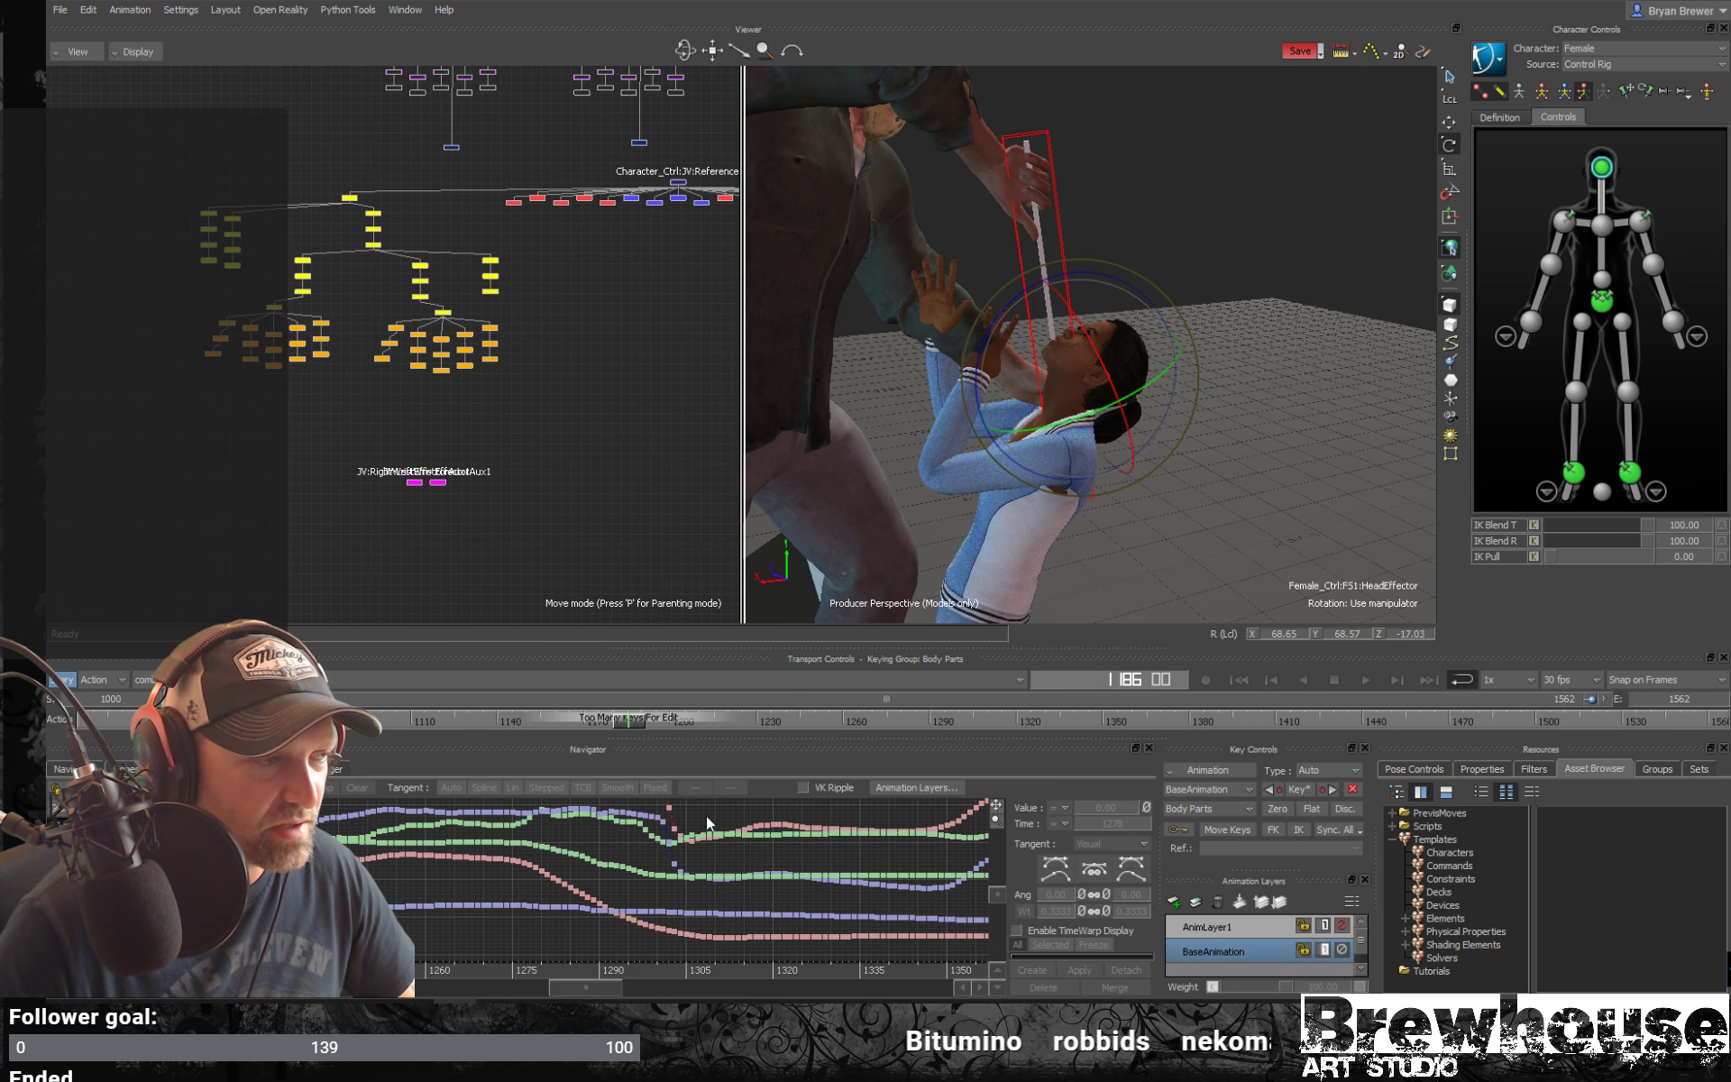
shift+drag(629, 804, 687, 853)
mouse_move(624, 972)
mouse_down()
mouse_move(600, 974)
mouse_move(622, 994)
mouse_up()
ctrl+drag(620, 877, 854, 869)
drag(608, 911, 793, 880)
key(Delete)
shift+drag(841, 814, 760, 820)
shift+drag(981, 824, 568, 905)
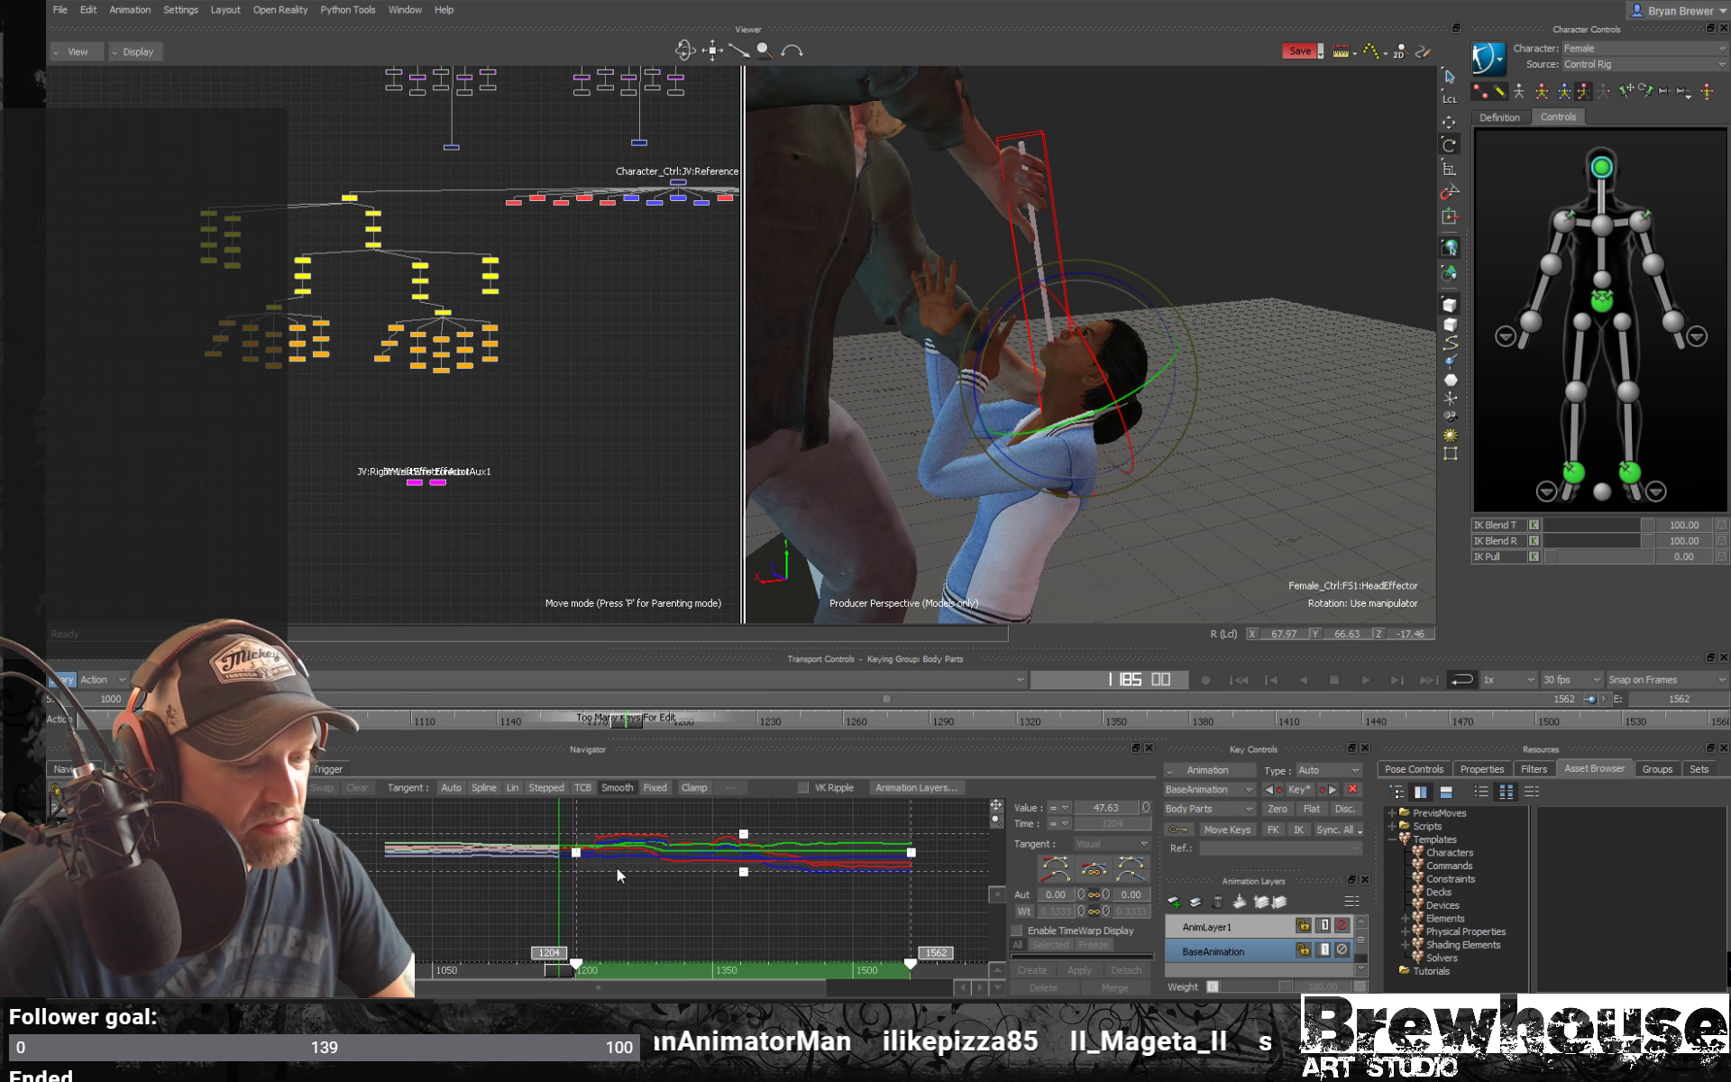
key(Delete)
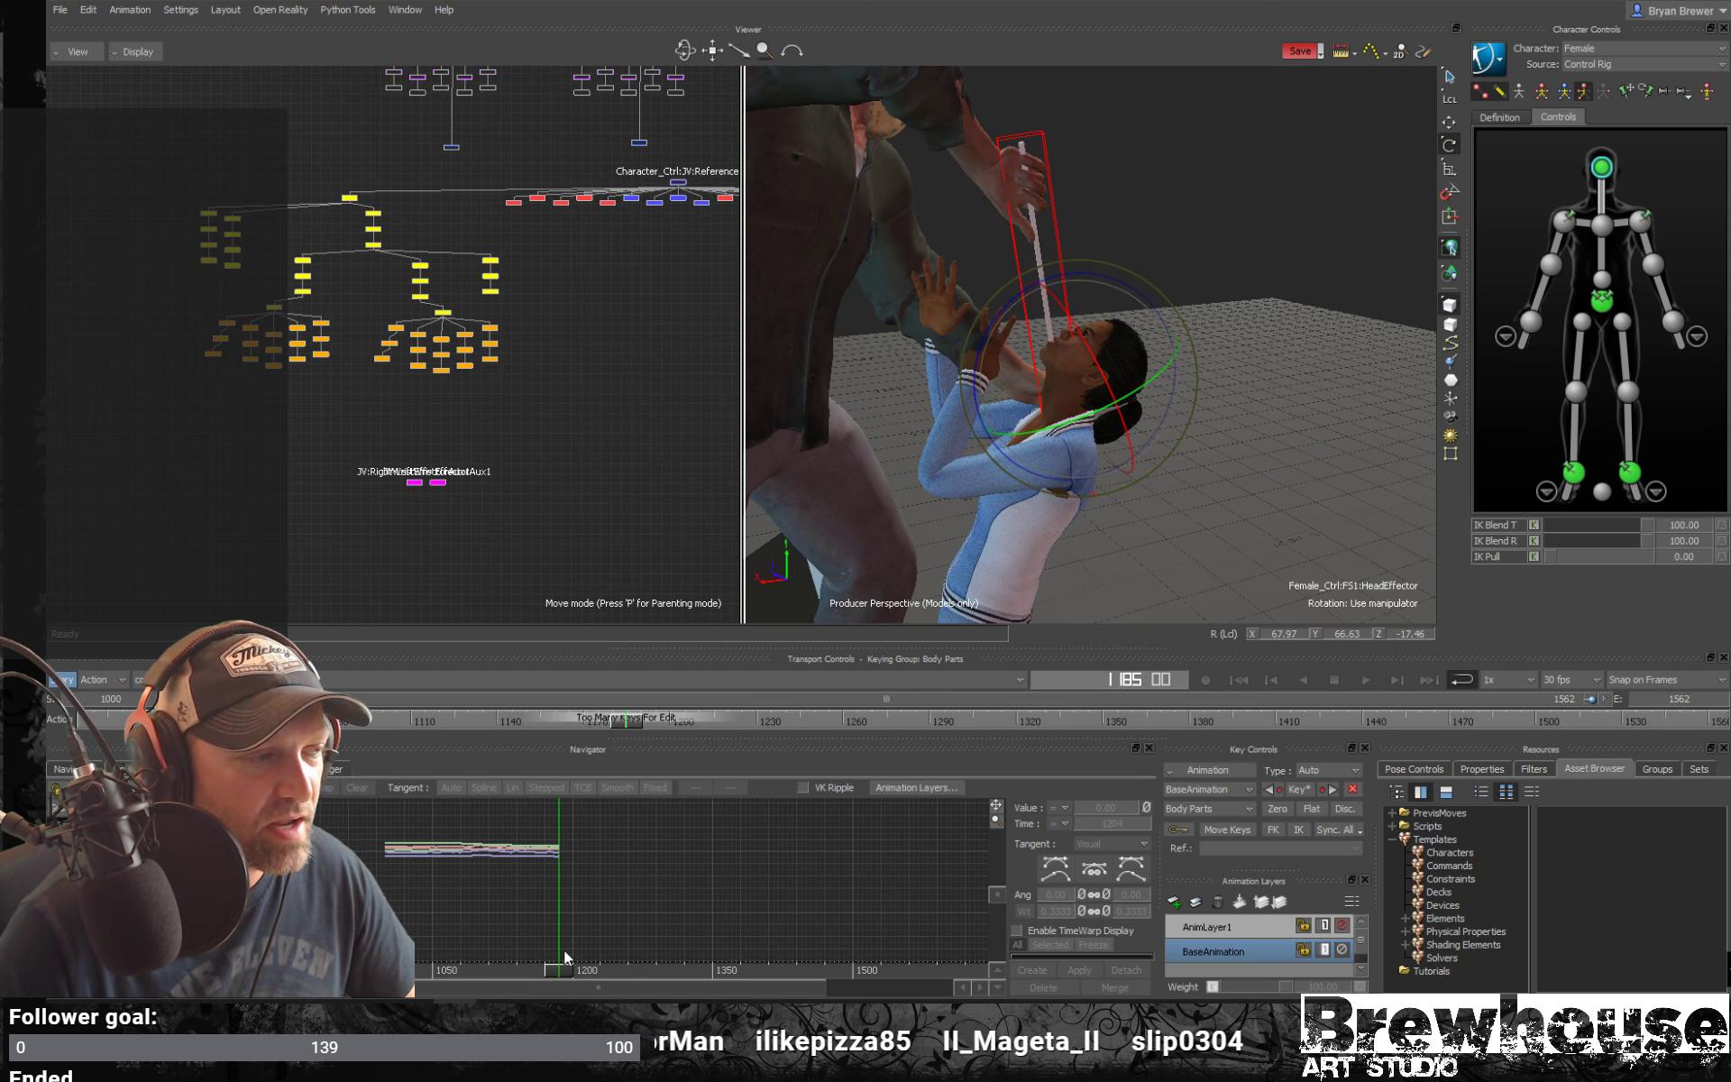
mouse_move(564, 970)
mouse_down()
mouse_move(581, 972)
mouse_move(552, 974)
mouse_up()
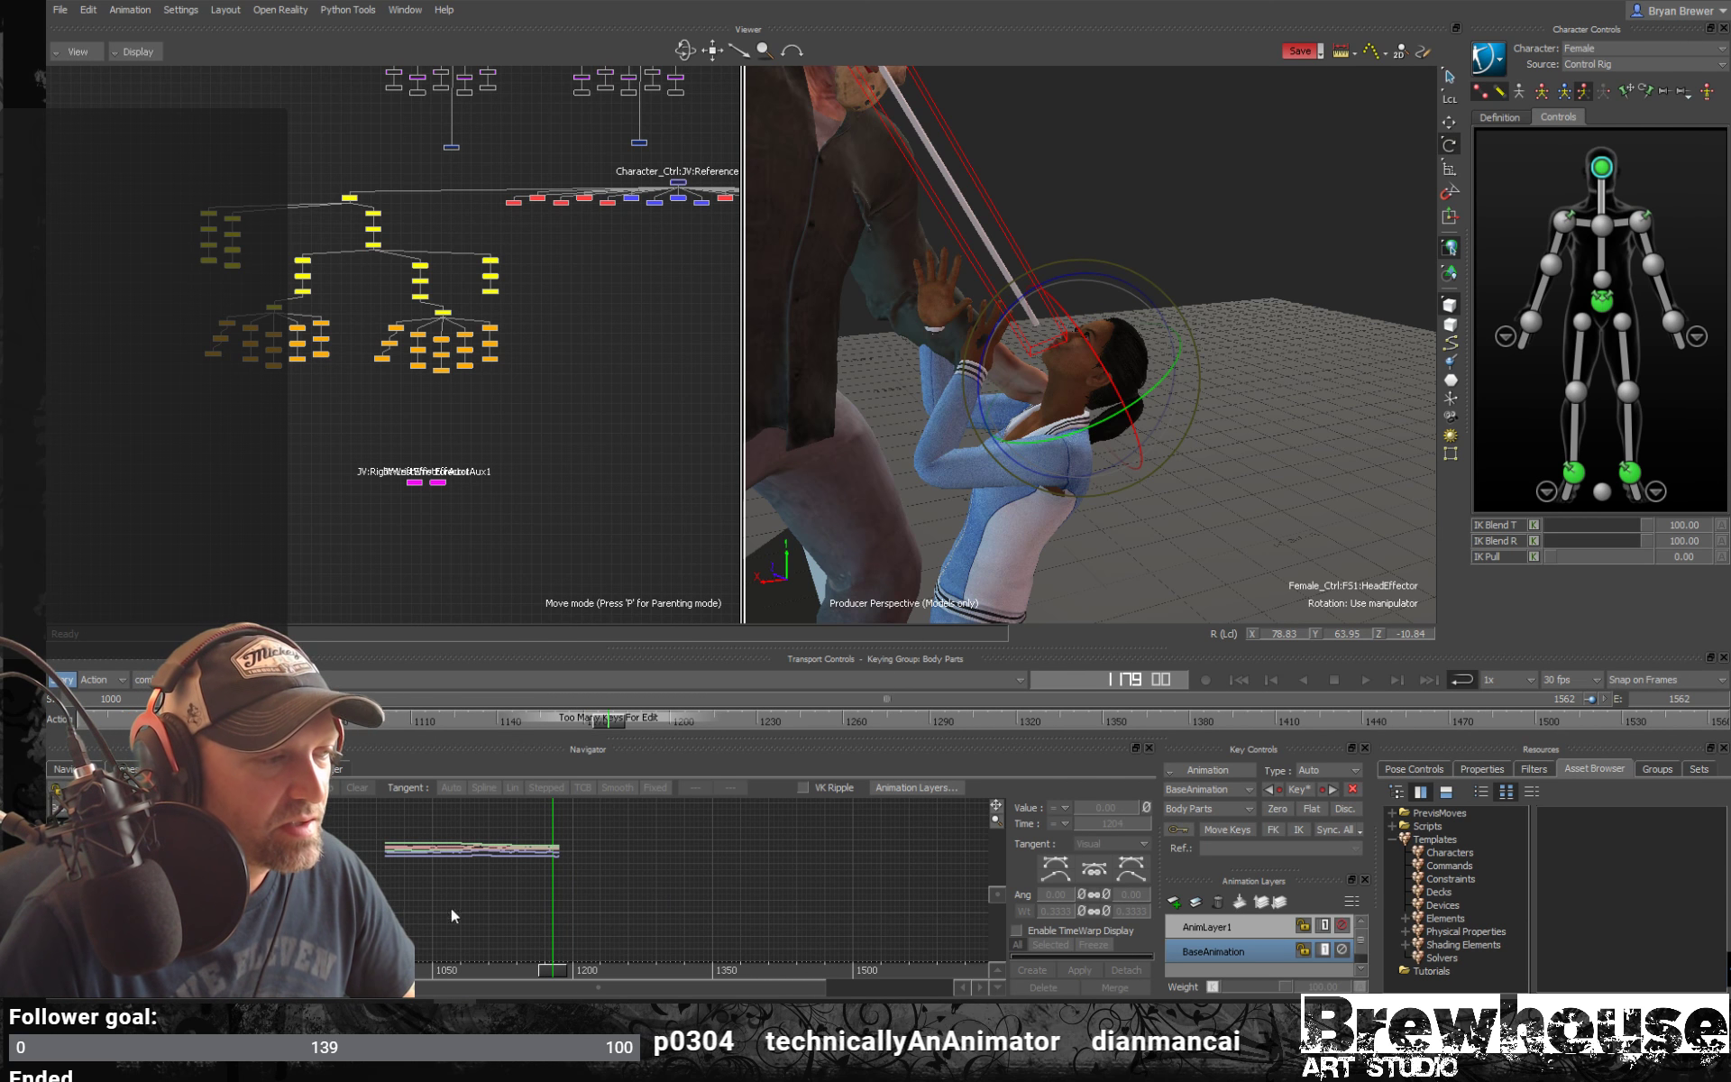
ctrl+drag(451, 907, 750, 856)
shift+drag(512, 945, 586, 975)
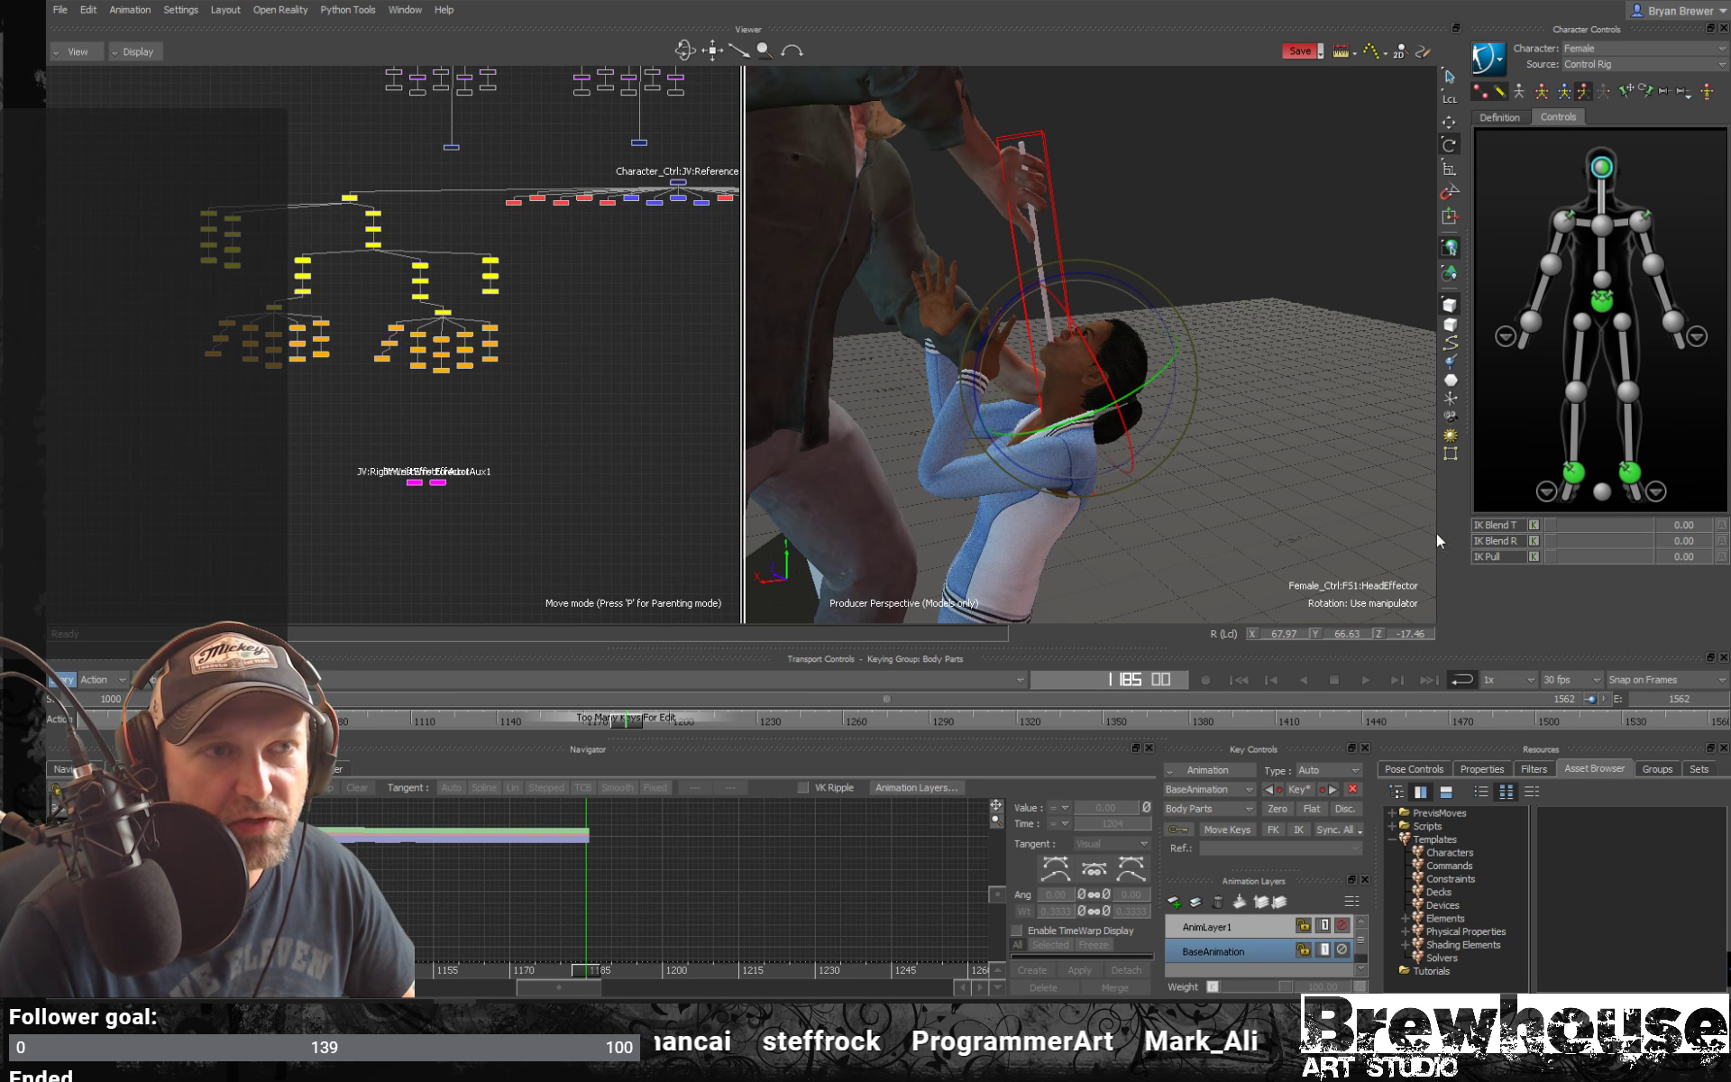
Select the male control rig's head joints and delete their BaseAnimation keys after frame 1185
click(489, 262)
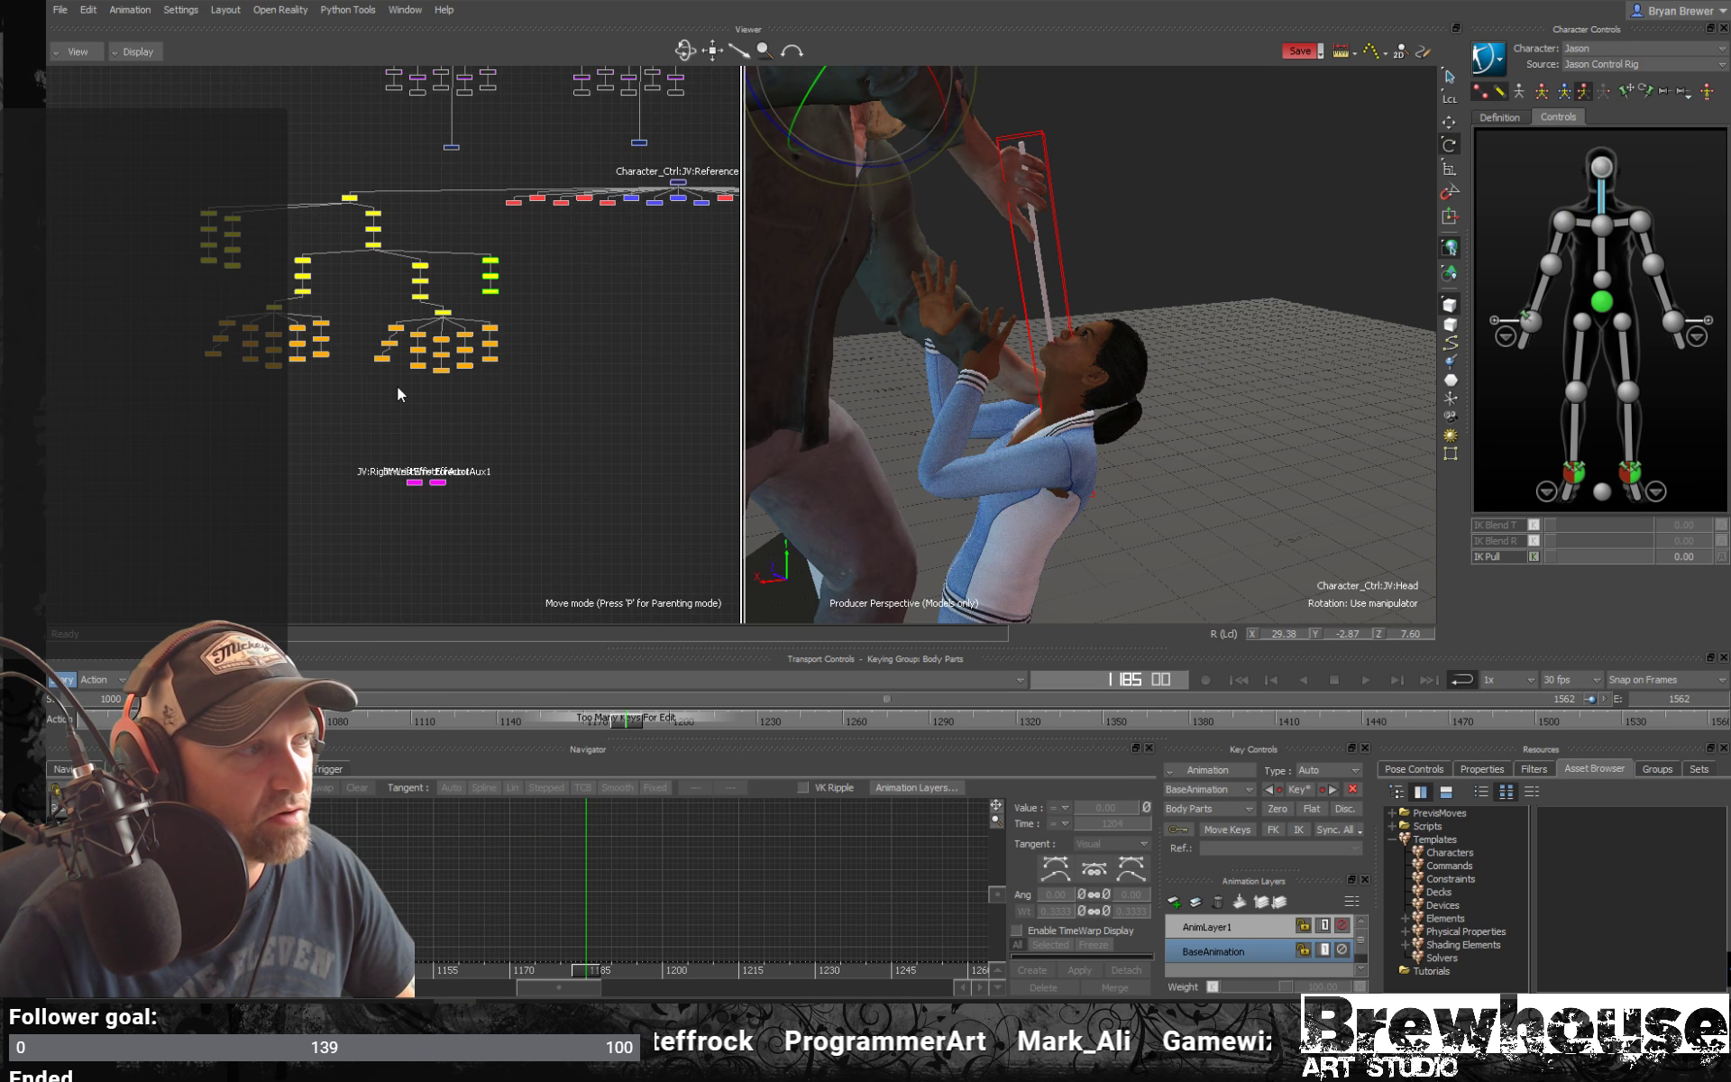
key(a)
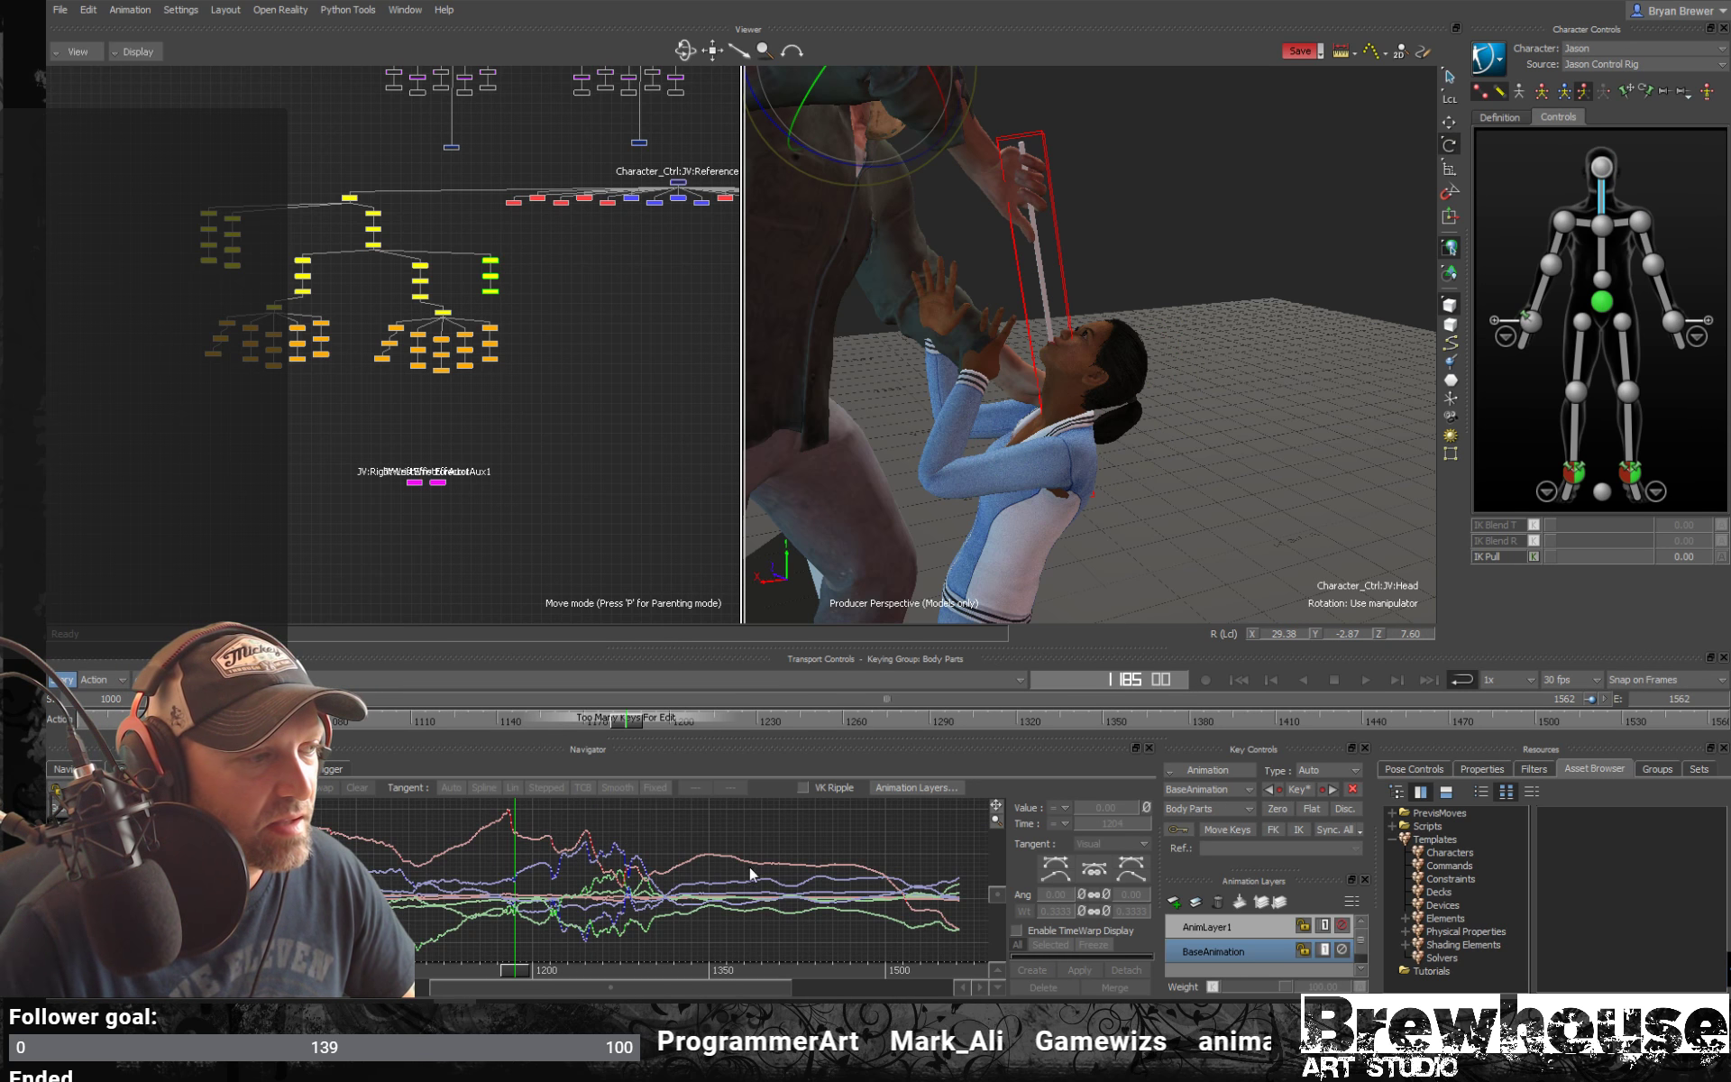
ctrl+drag(869, 840, 888, 743)
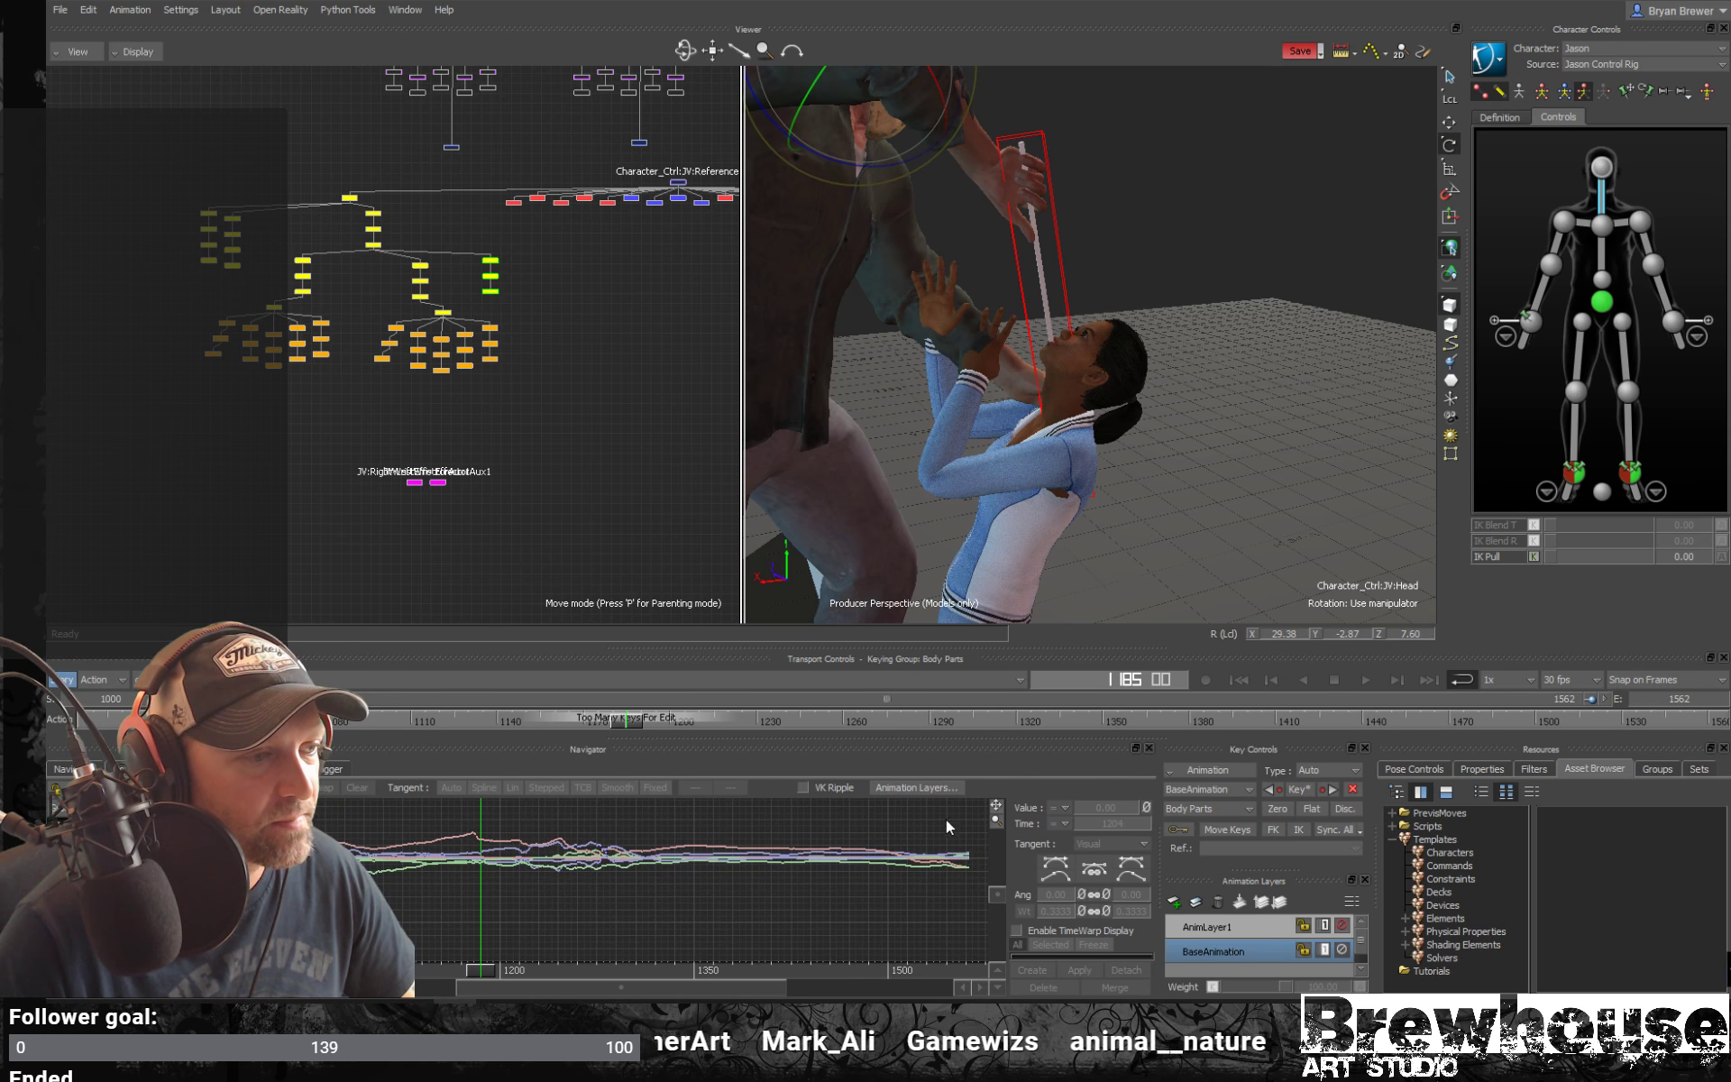
drag(982, 818, 644, 907)
drag(495, 918, 483, 914)
key(Delete)
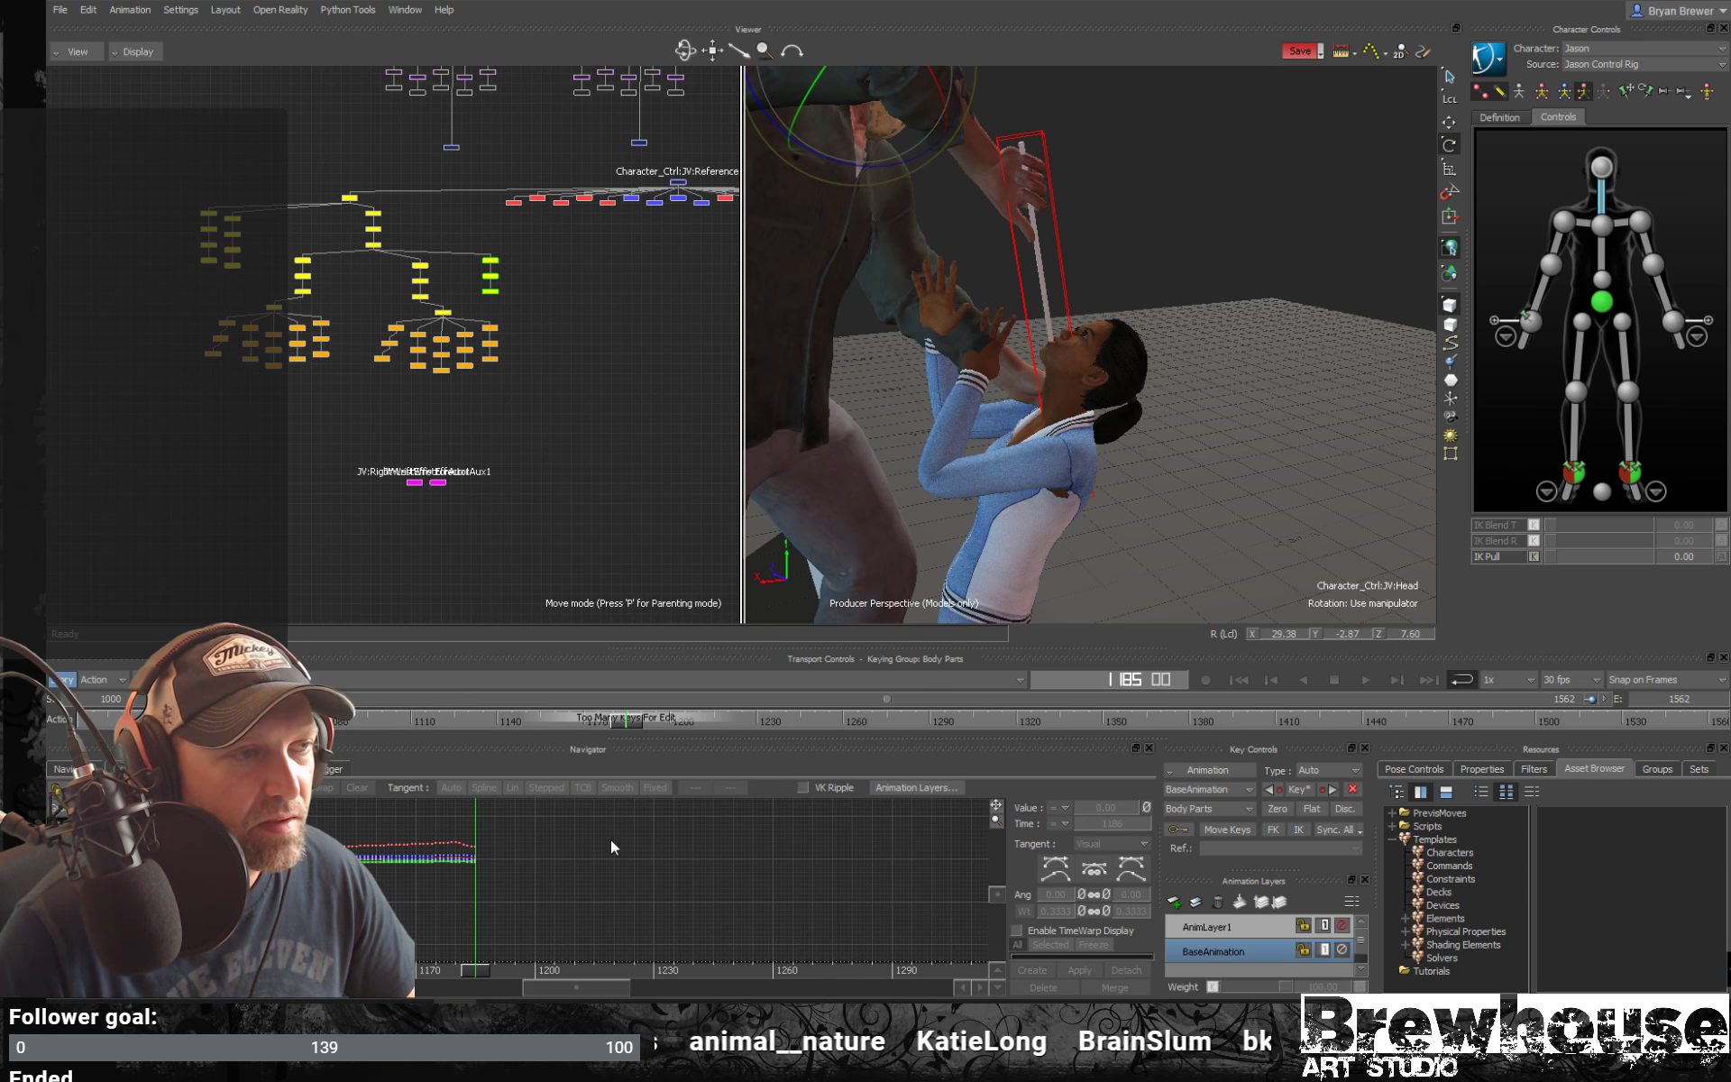
Select the male character's head effector and review its pose on AnimLayer1 while scrubbing to frame 1208
mouse_move(484, 969)
mouse_down()
mouse_move(446, 970)
mouse_move(545, 977)
mouse_move(485, 979)
mouse_up()
click(1601, 166)
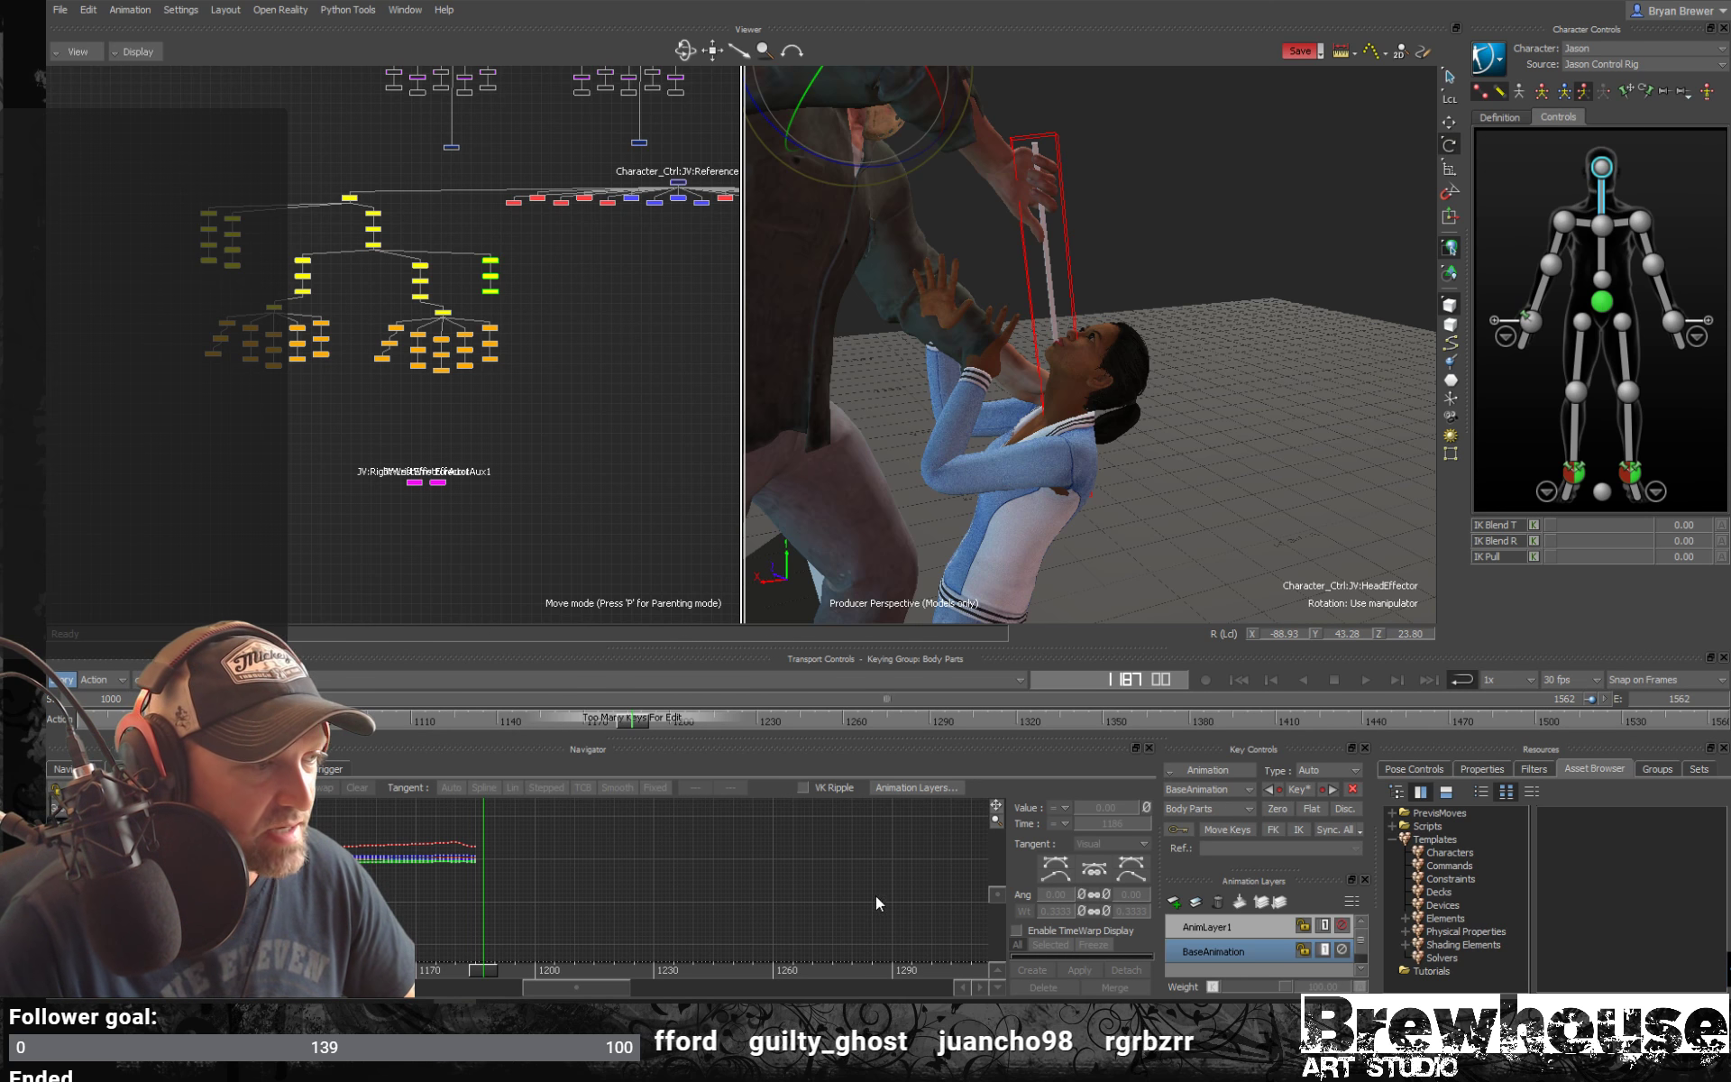
drag(599, 989, 575, 992)
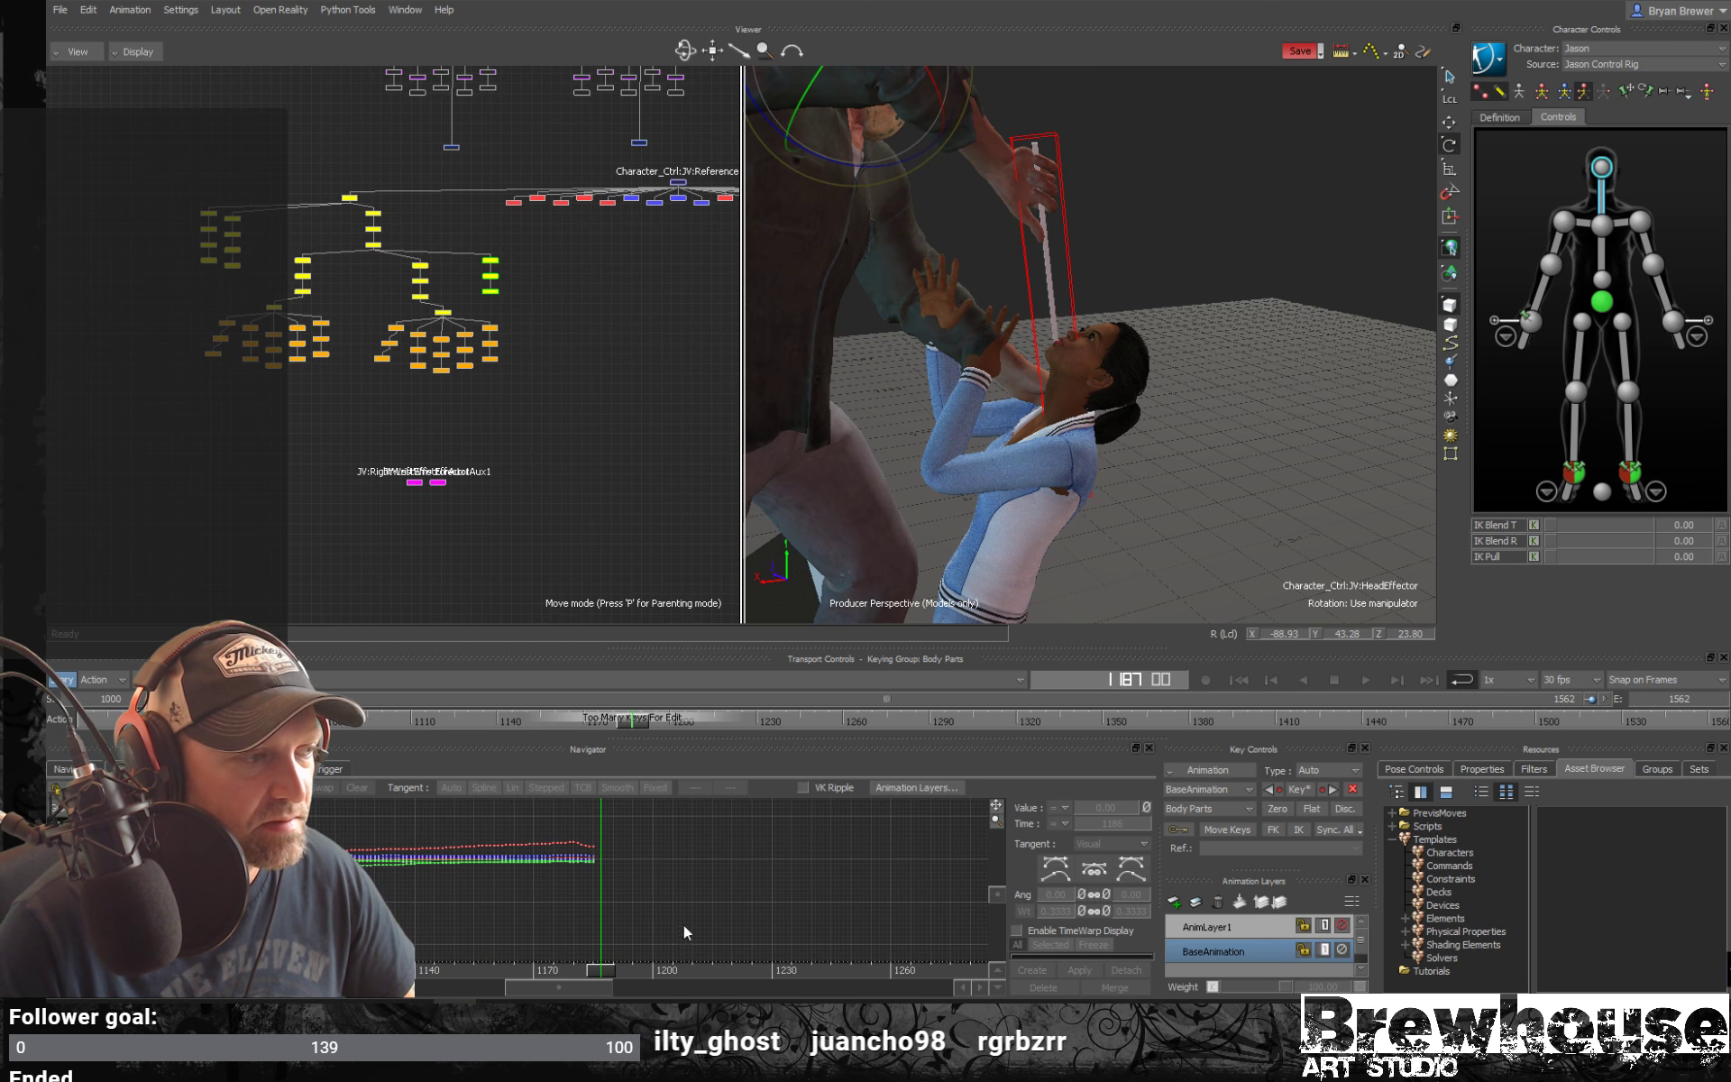
click(1207, 926)
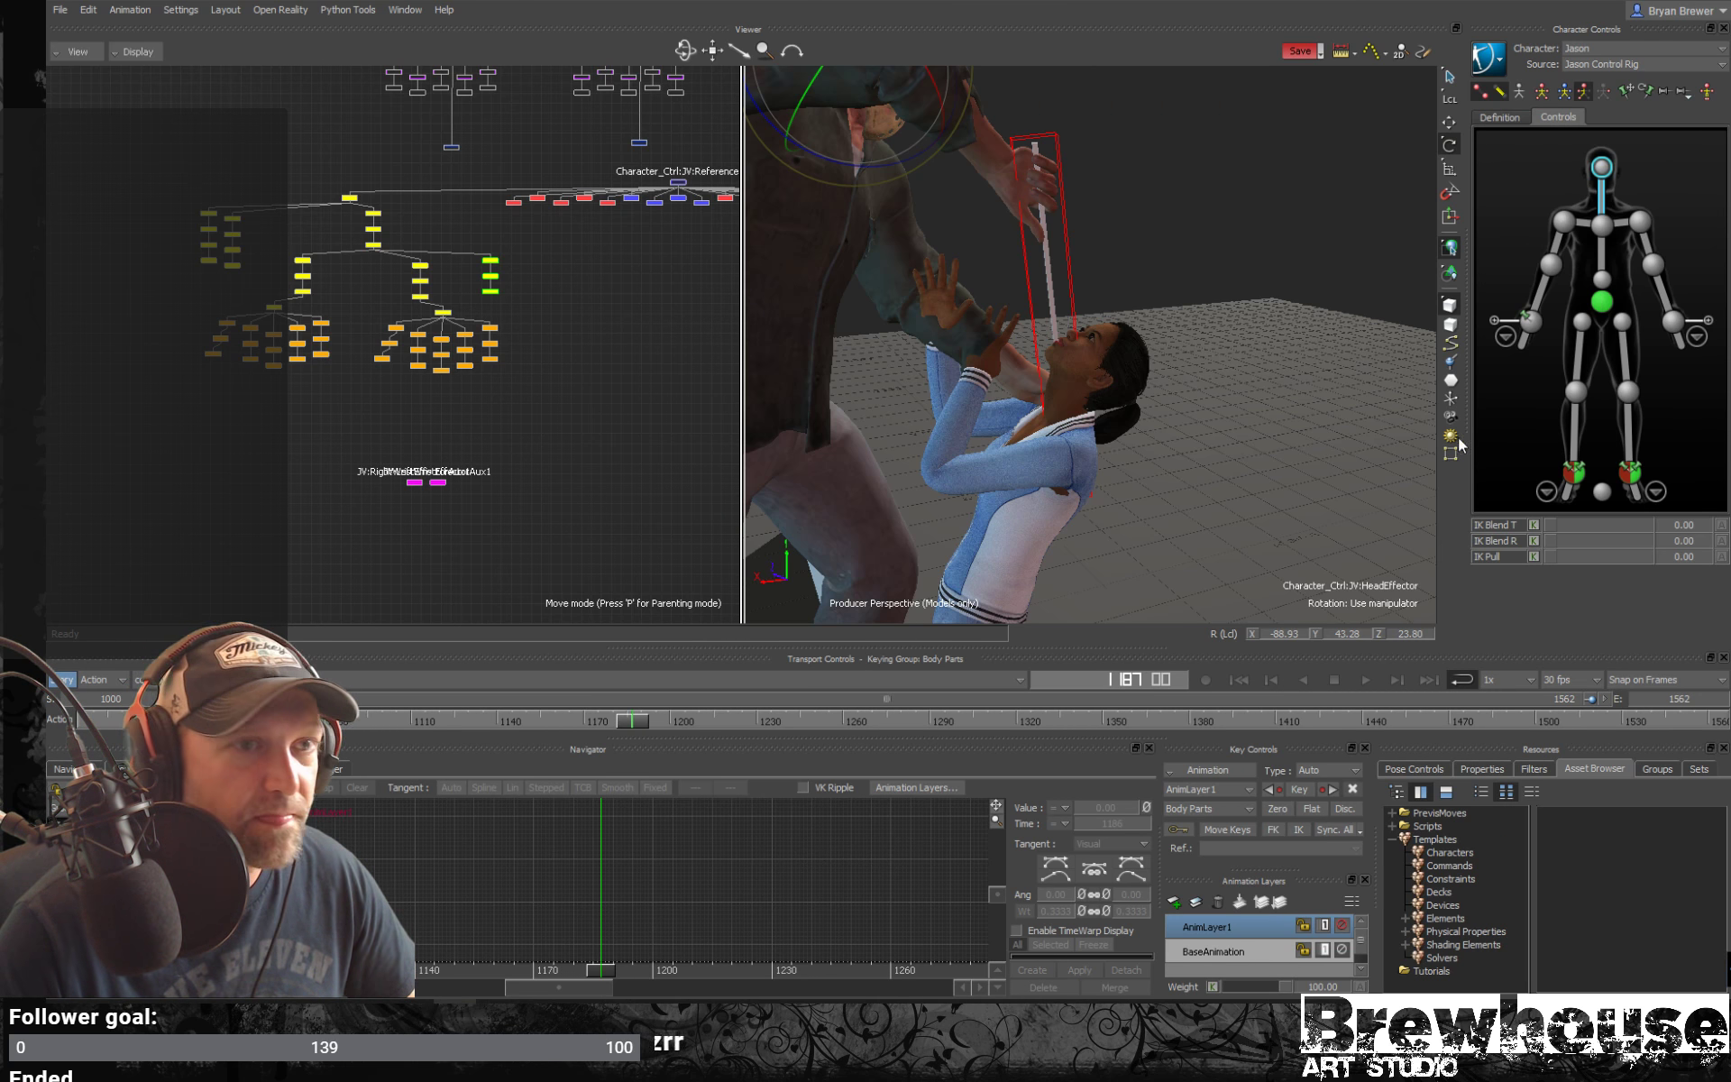
drag(597, 978, 685, 978)
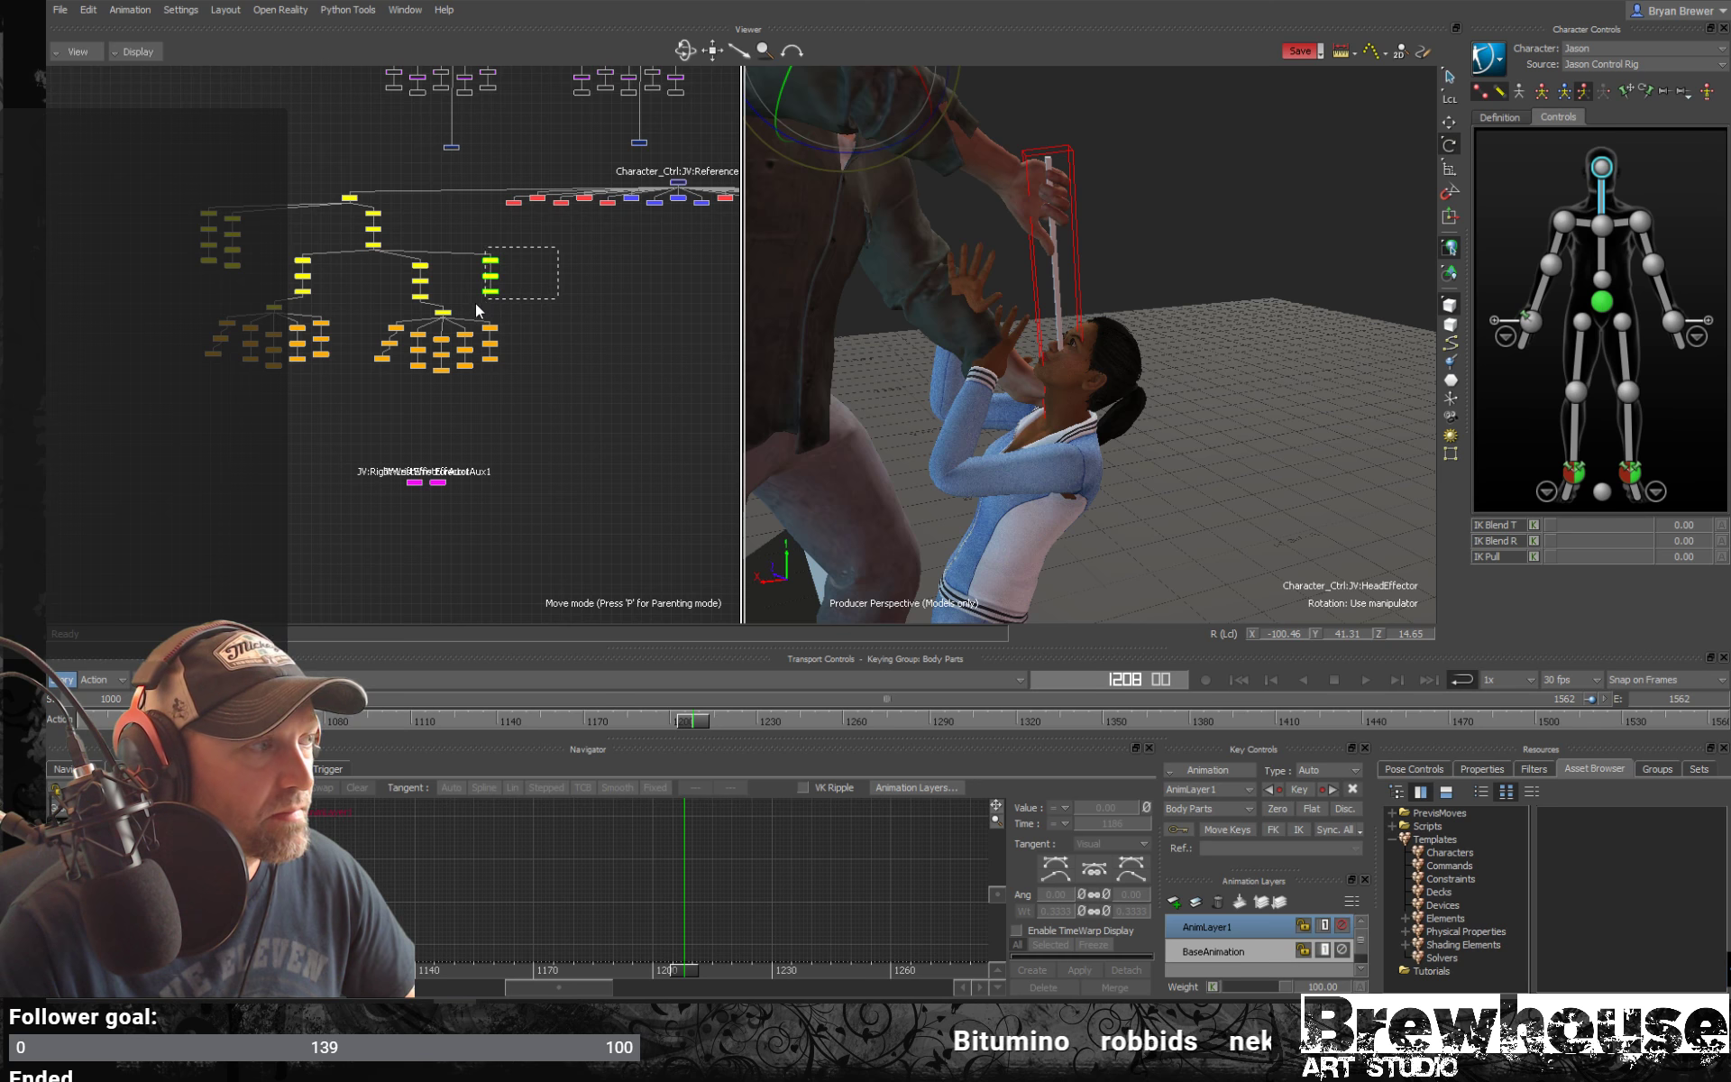
Remove the flat keys past frame 1185 from the male head joints' BaseAnimation curves and return to frame 1184
click(1268, 950)
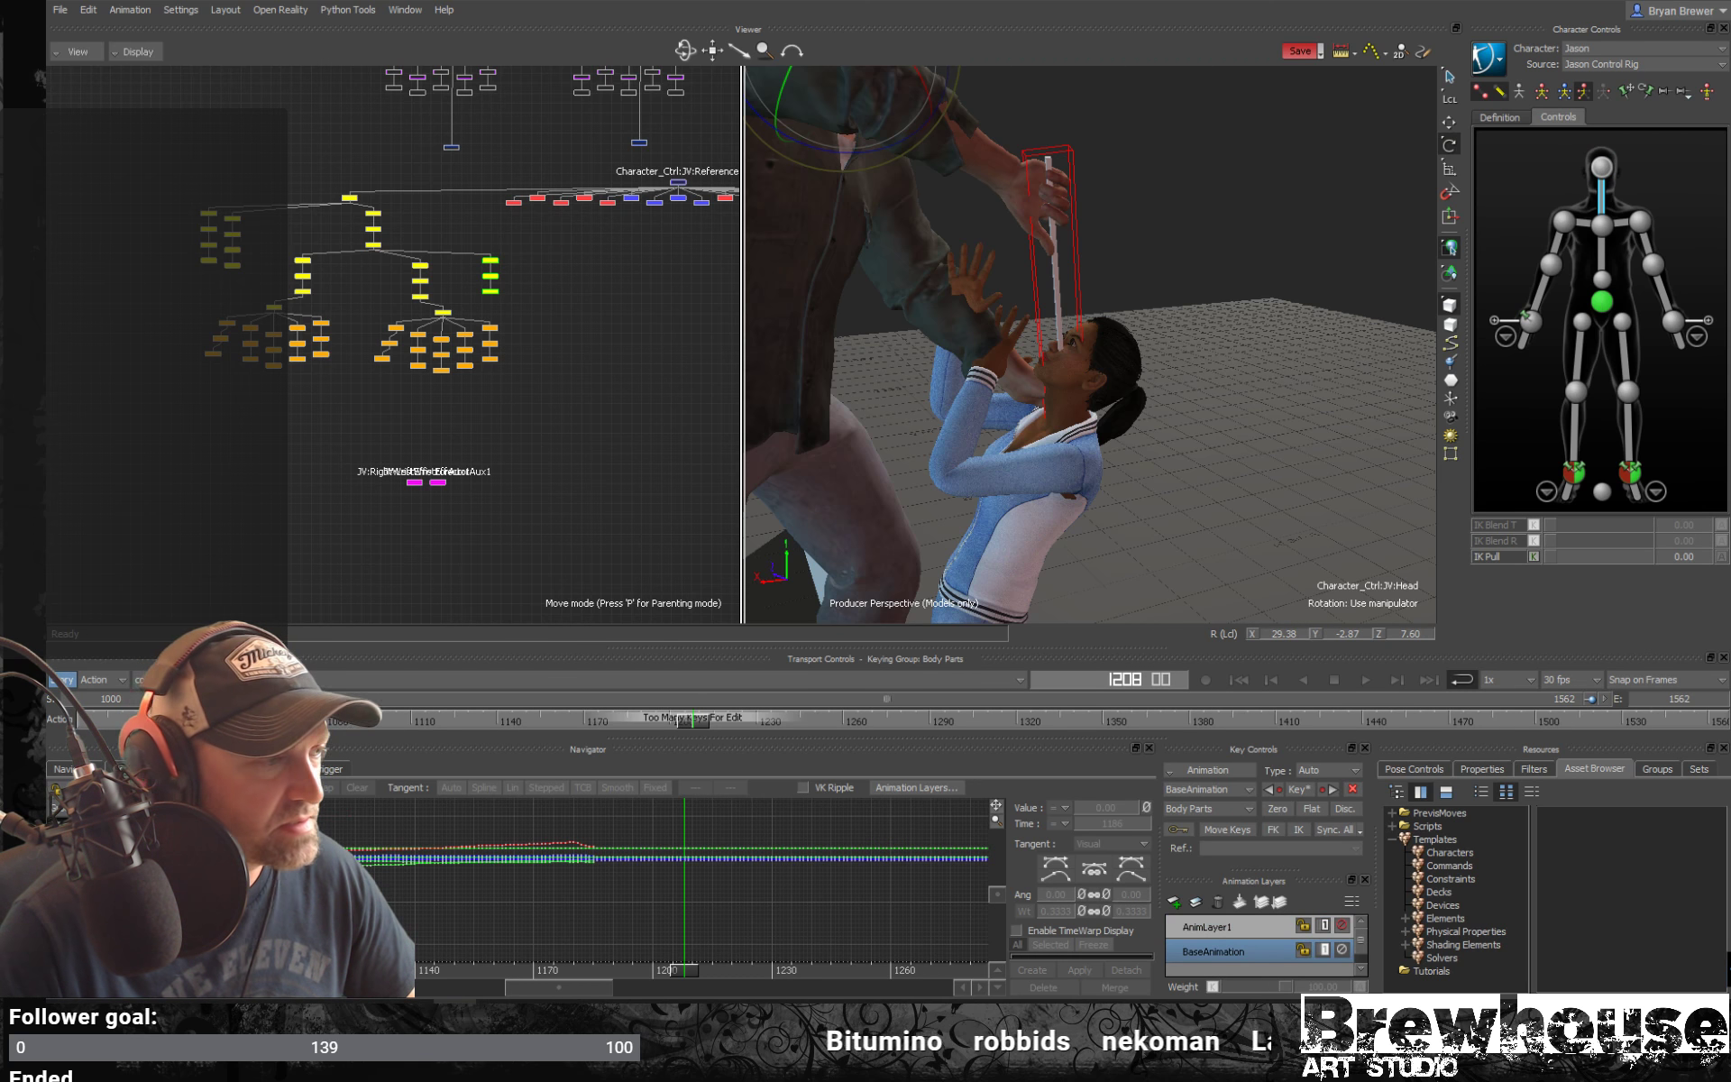
shift+drag(775, 867, 552, 984)
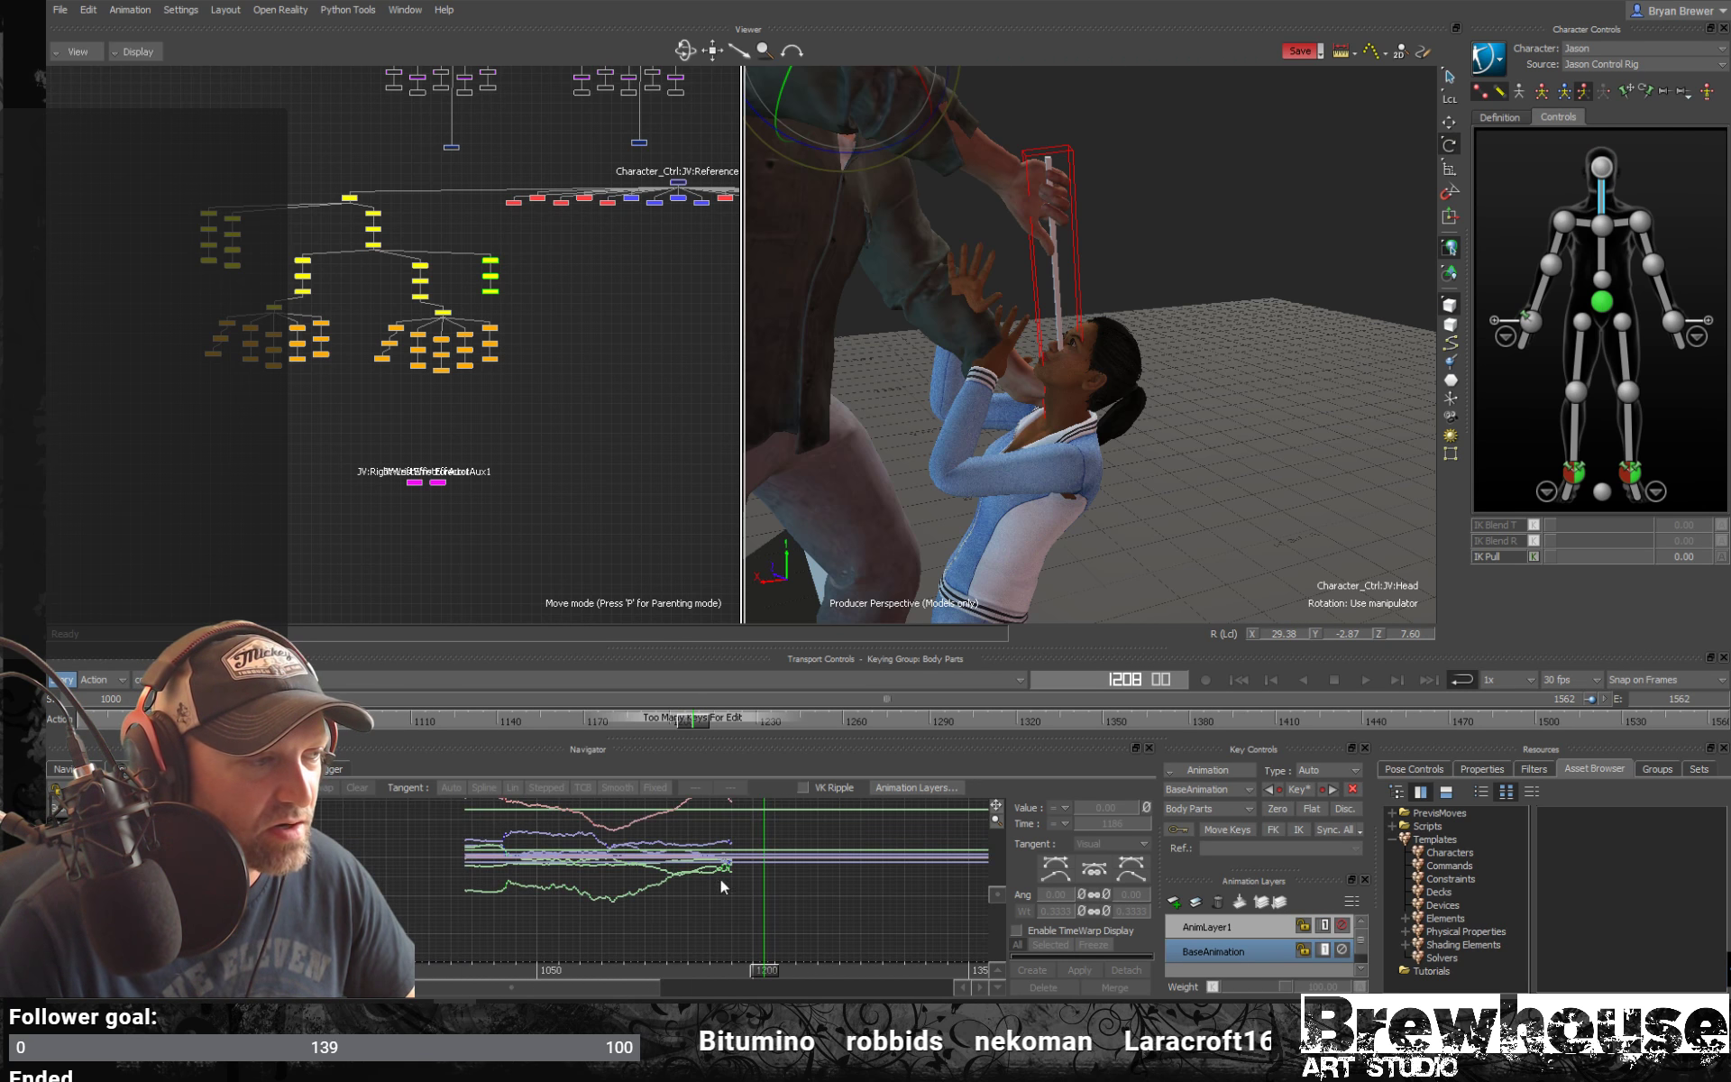
ctrl+drag(802, 884, 636, 823)
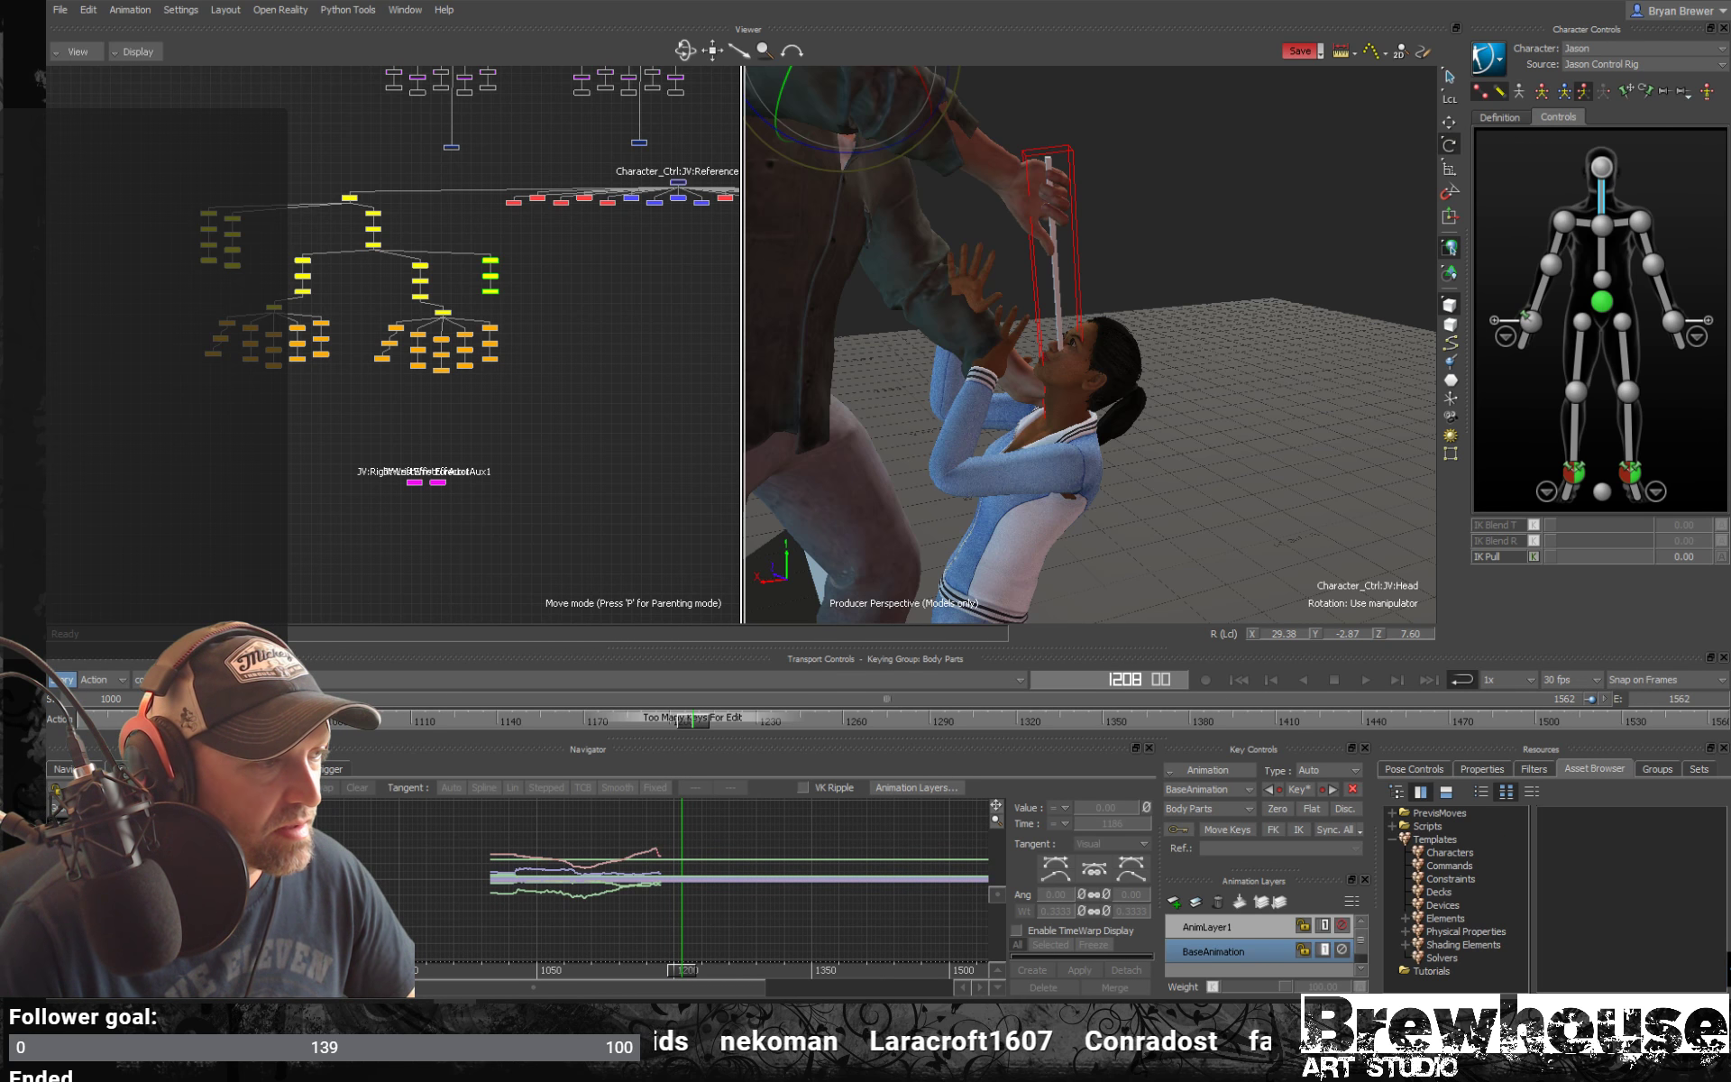
shift+drag(724, 873, 717, 834)
drag(932, 822, 815, 864)
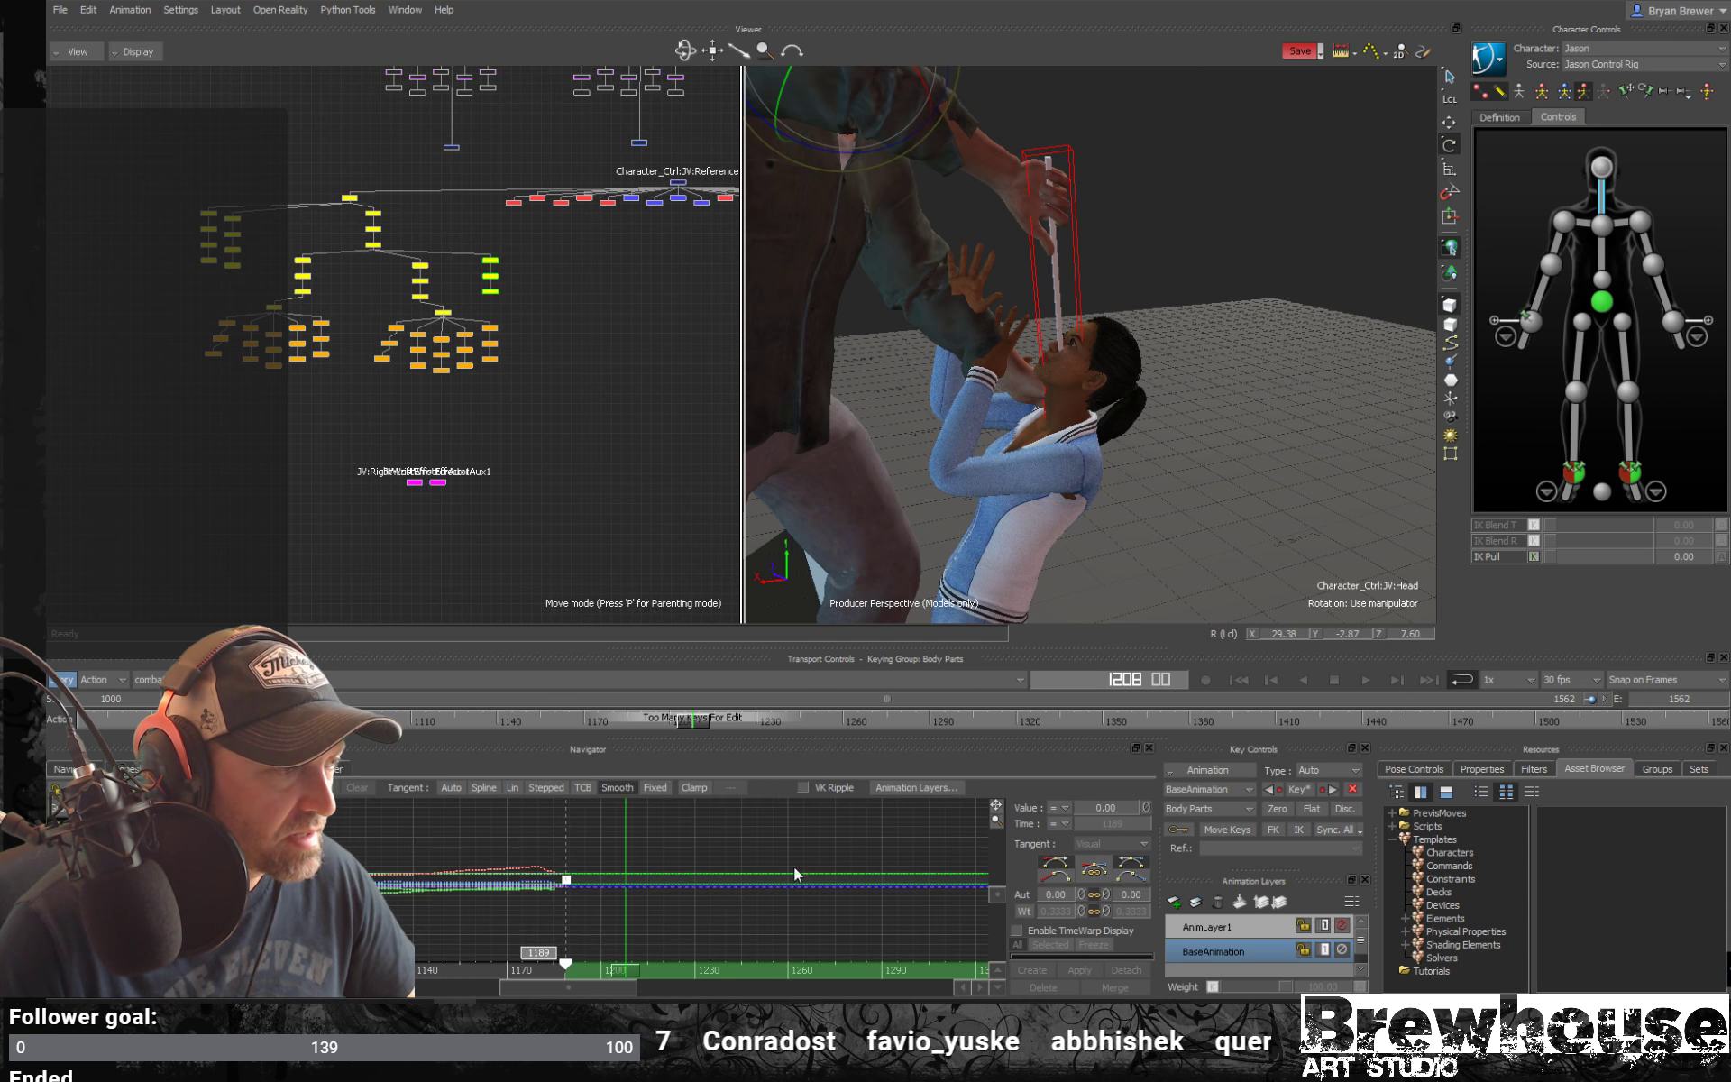
key(Delete)
mouse_move(560, 880)
ctrl+mouse_down()
mouse_move(711, 873)
mouse_move(658, 858)
mouse_move(574, 902)
ctrl+mouse_up()
key(Delete)
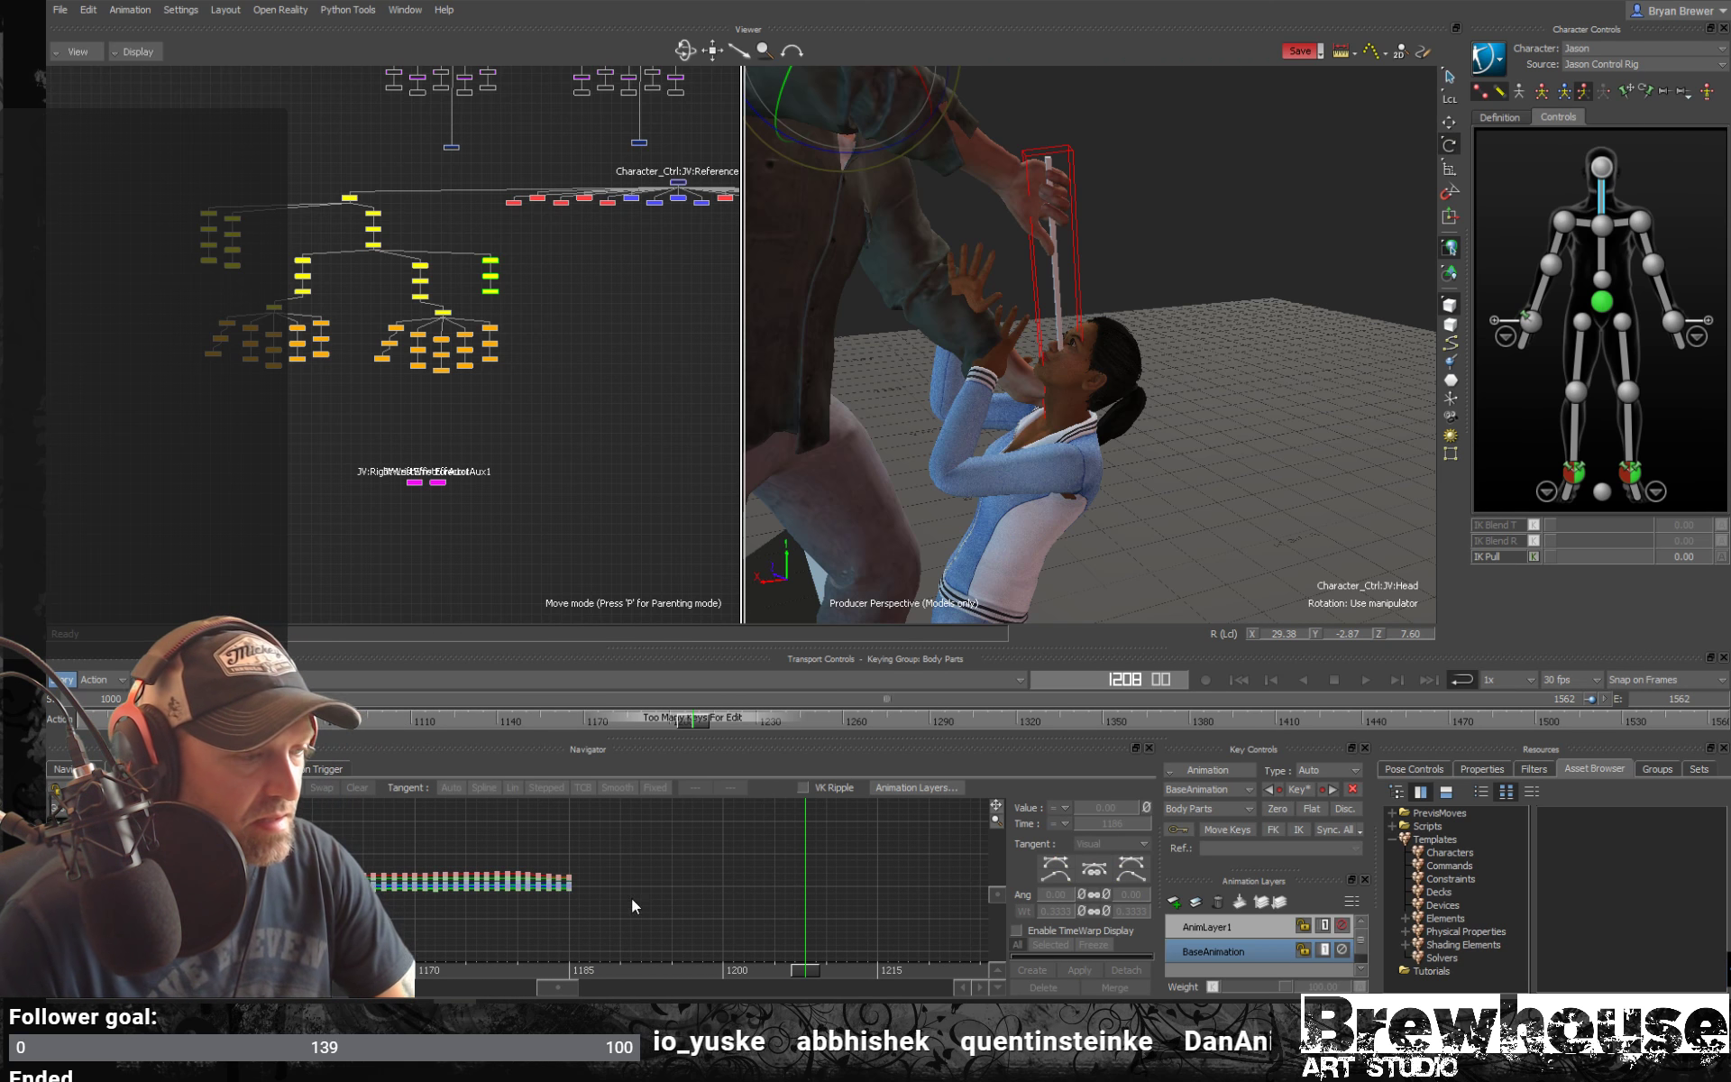
drag(797, 971, 461, 963)
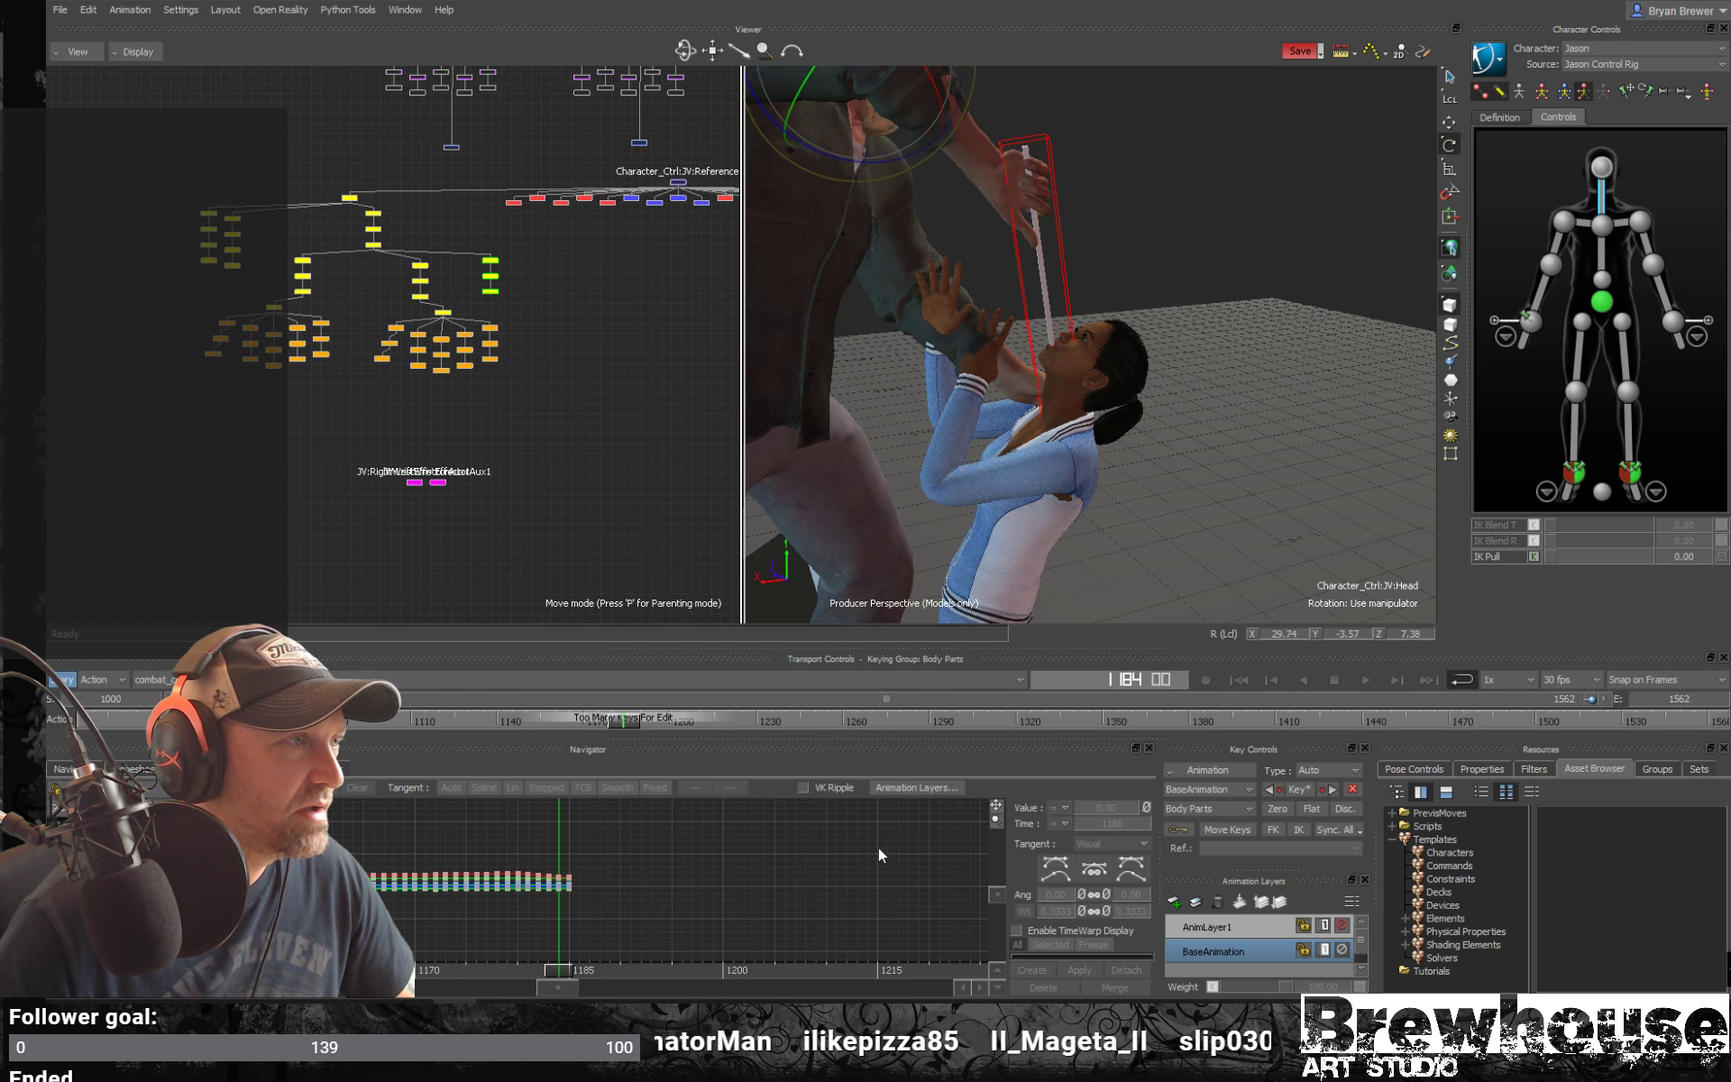
Undo the key deletions made on the male character's head joints
scroll(641, 484, down, 1)
ctrl+drag(641, 478, 270, 494)
ctrl+drag(610, 505, 453, 510)
key(a)
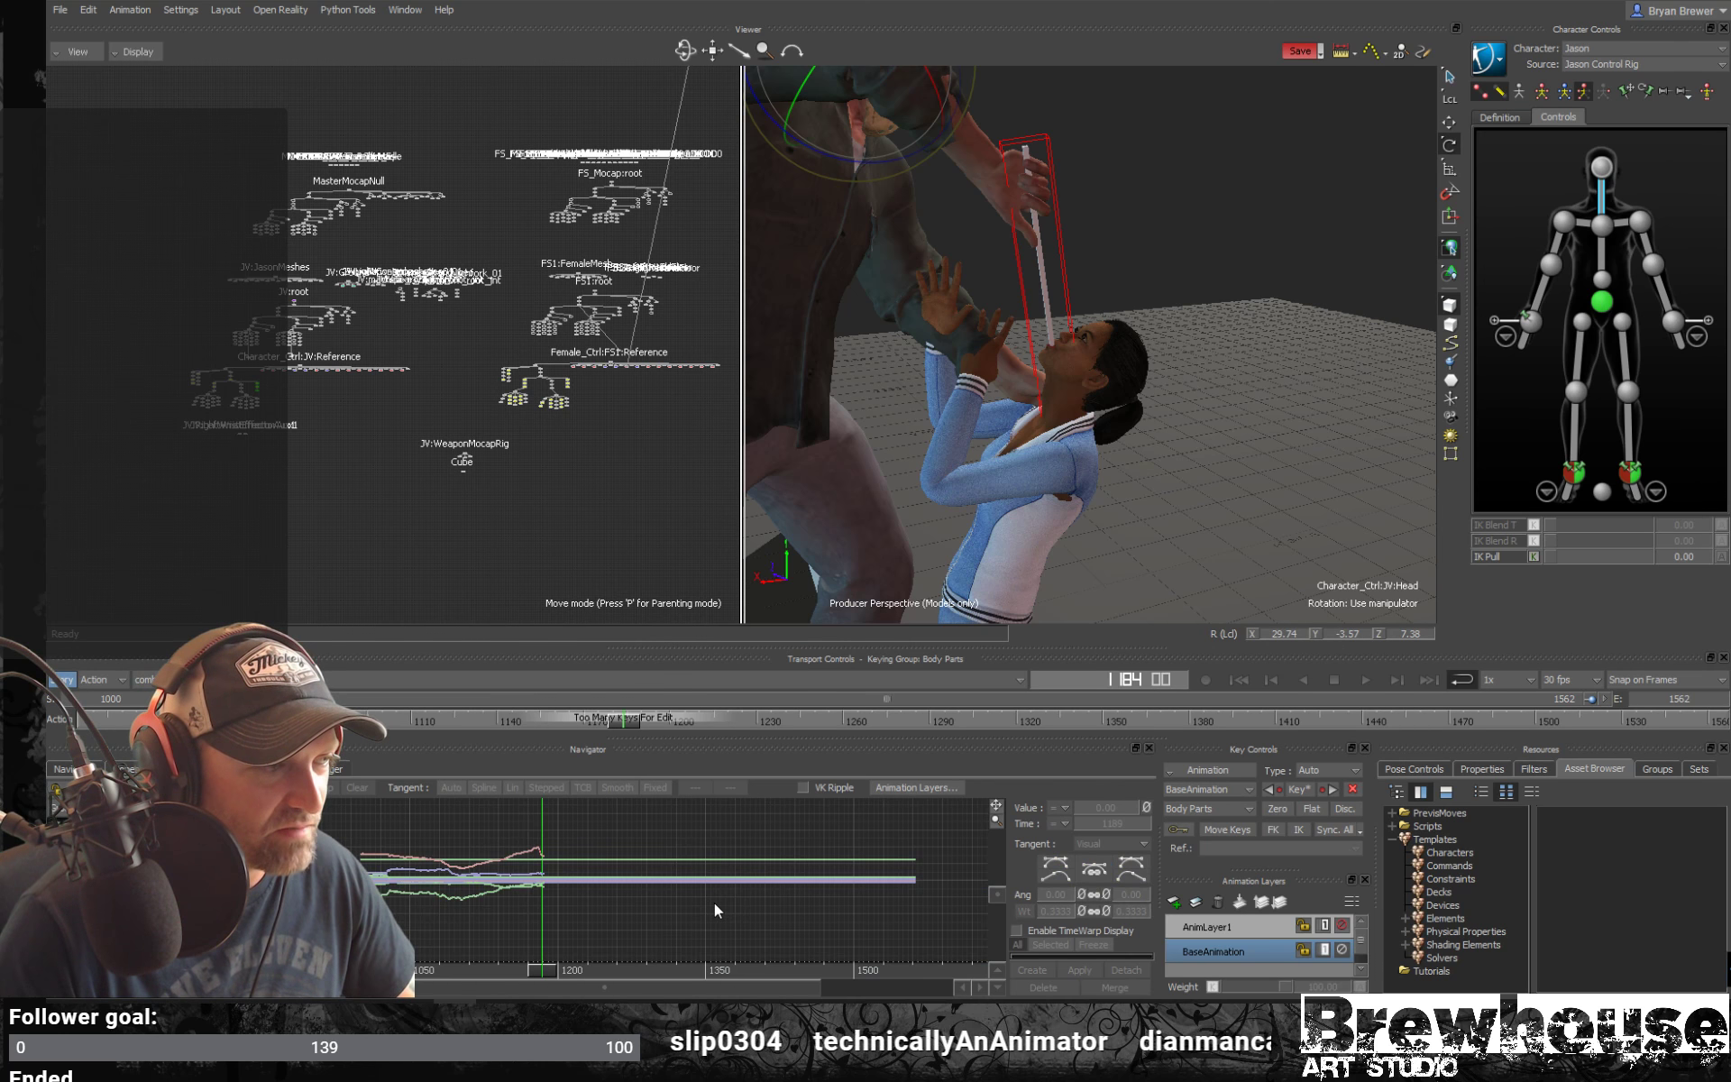
key(ctrl+z)
Select the female control rig's head joints in the schematic and examine their full BaseAnimation curves
shift+drag(651, 851, 704, 869)
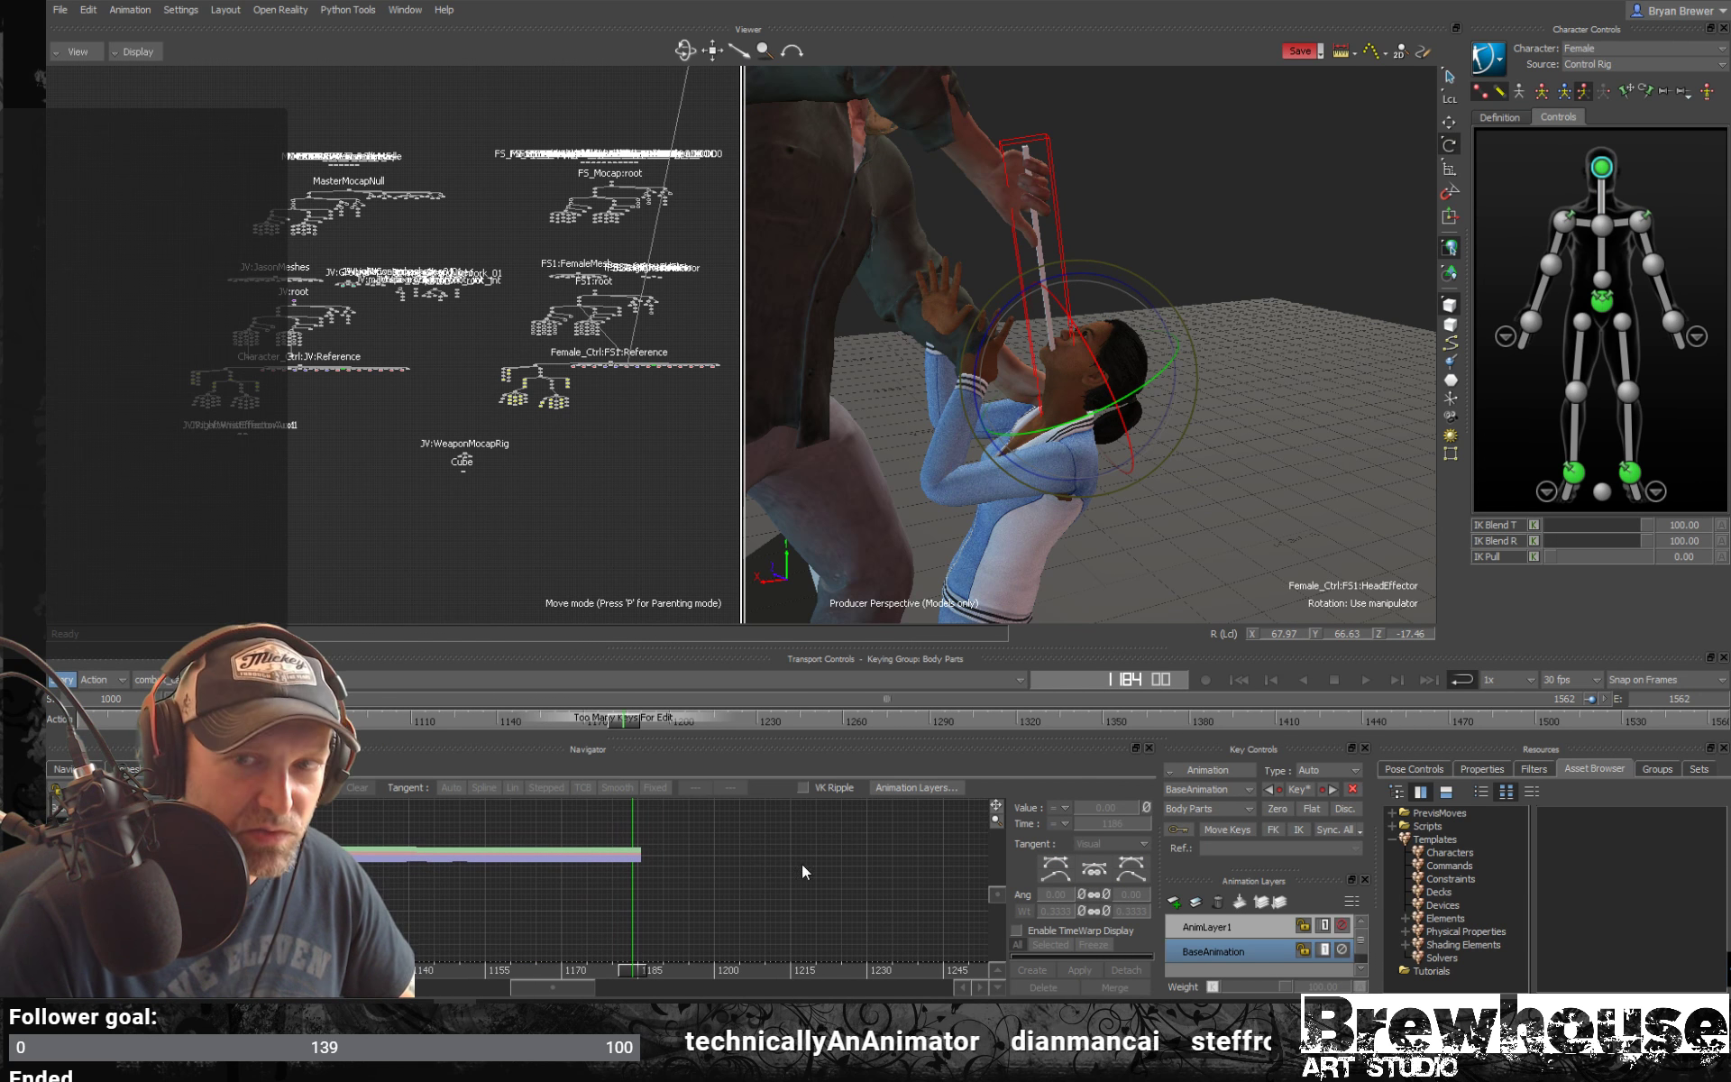
drag(820, 870, 878, 894)
shift+drag(676, 836, 784, 867)
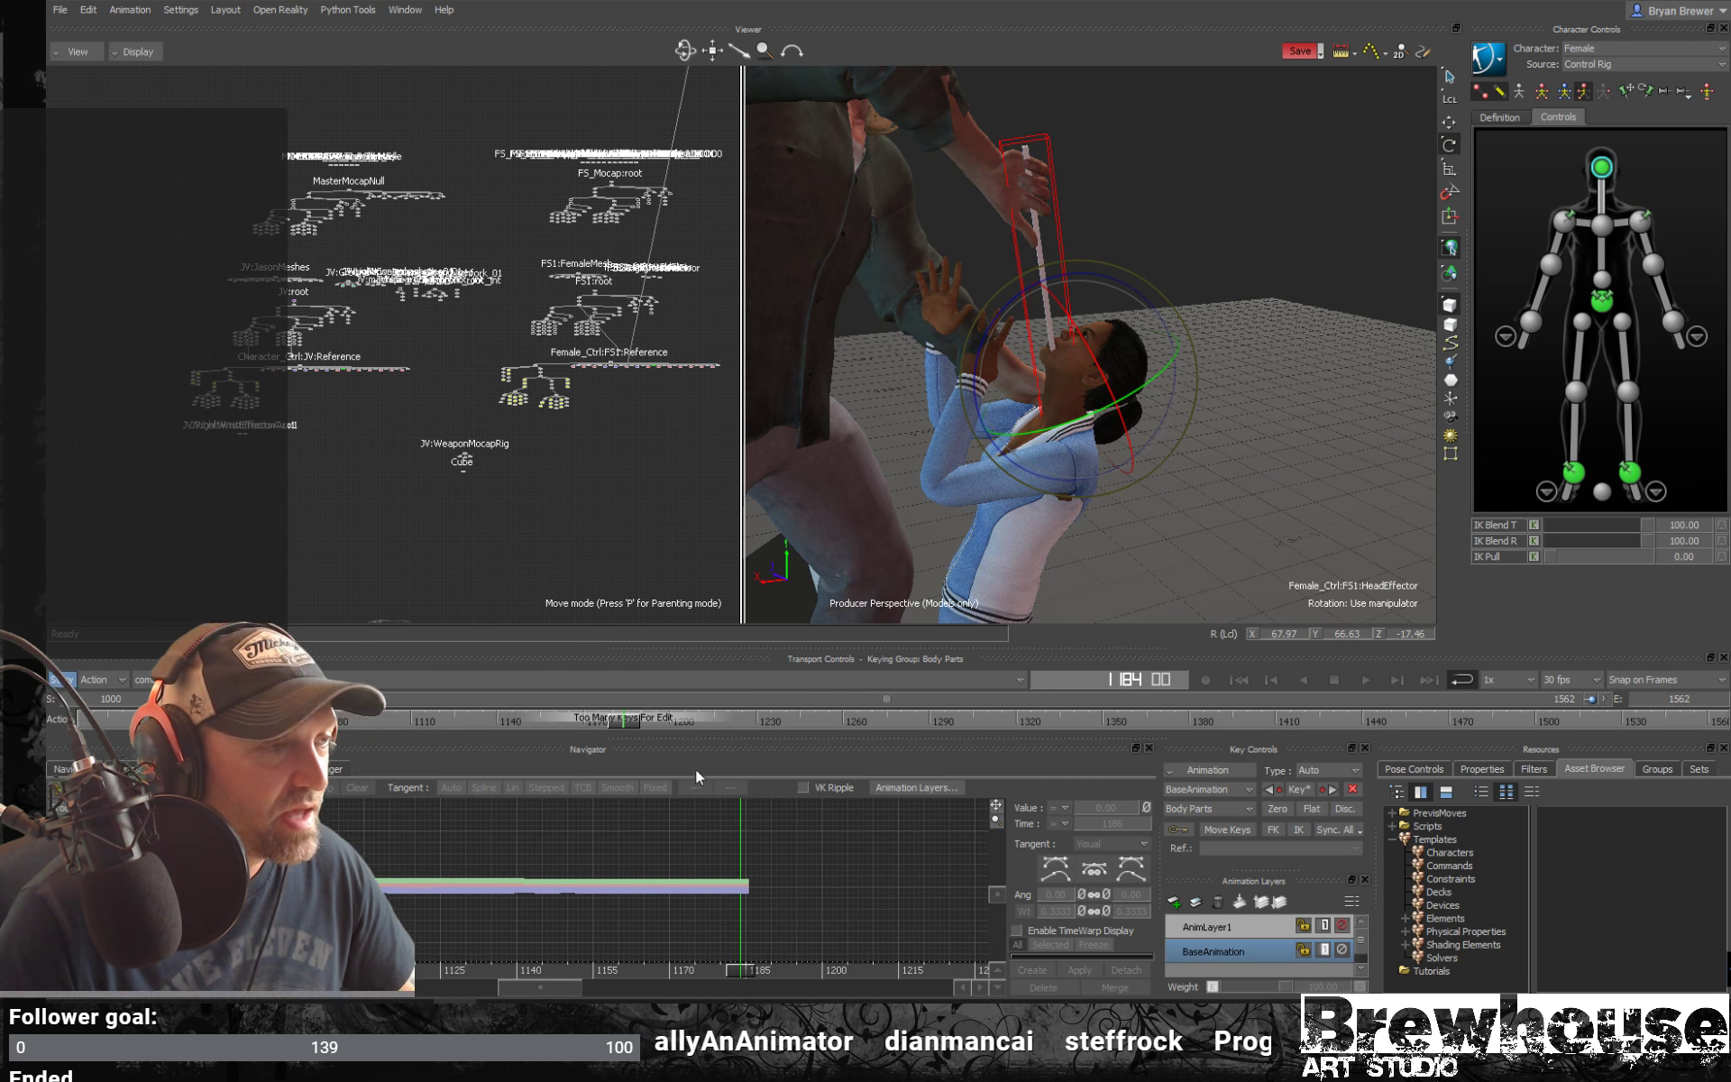
click(564, 495)
shift+drag(559, 434, 626, 419)
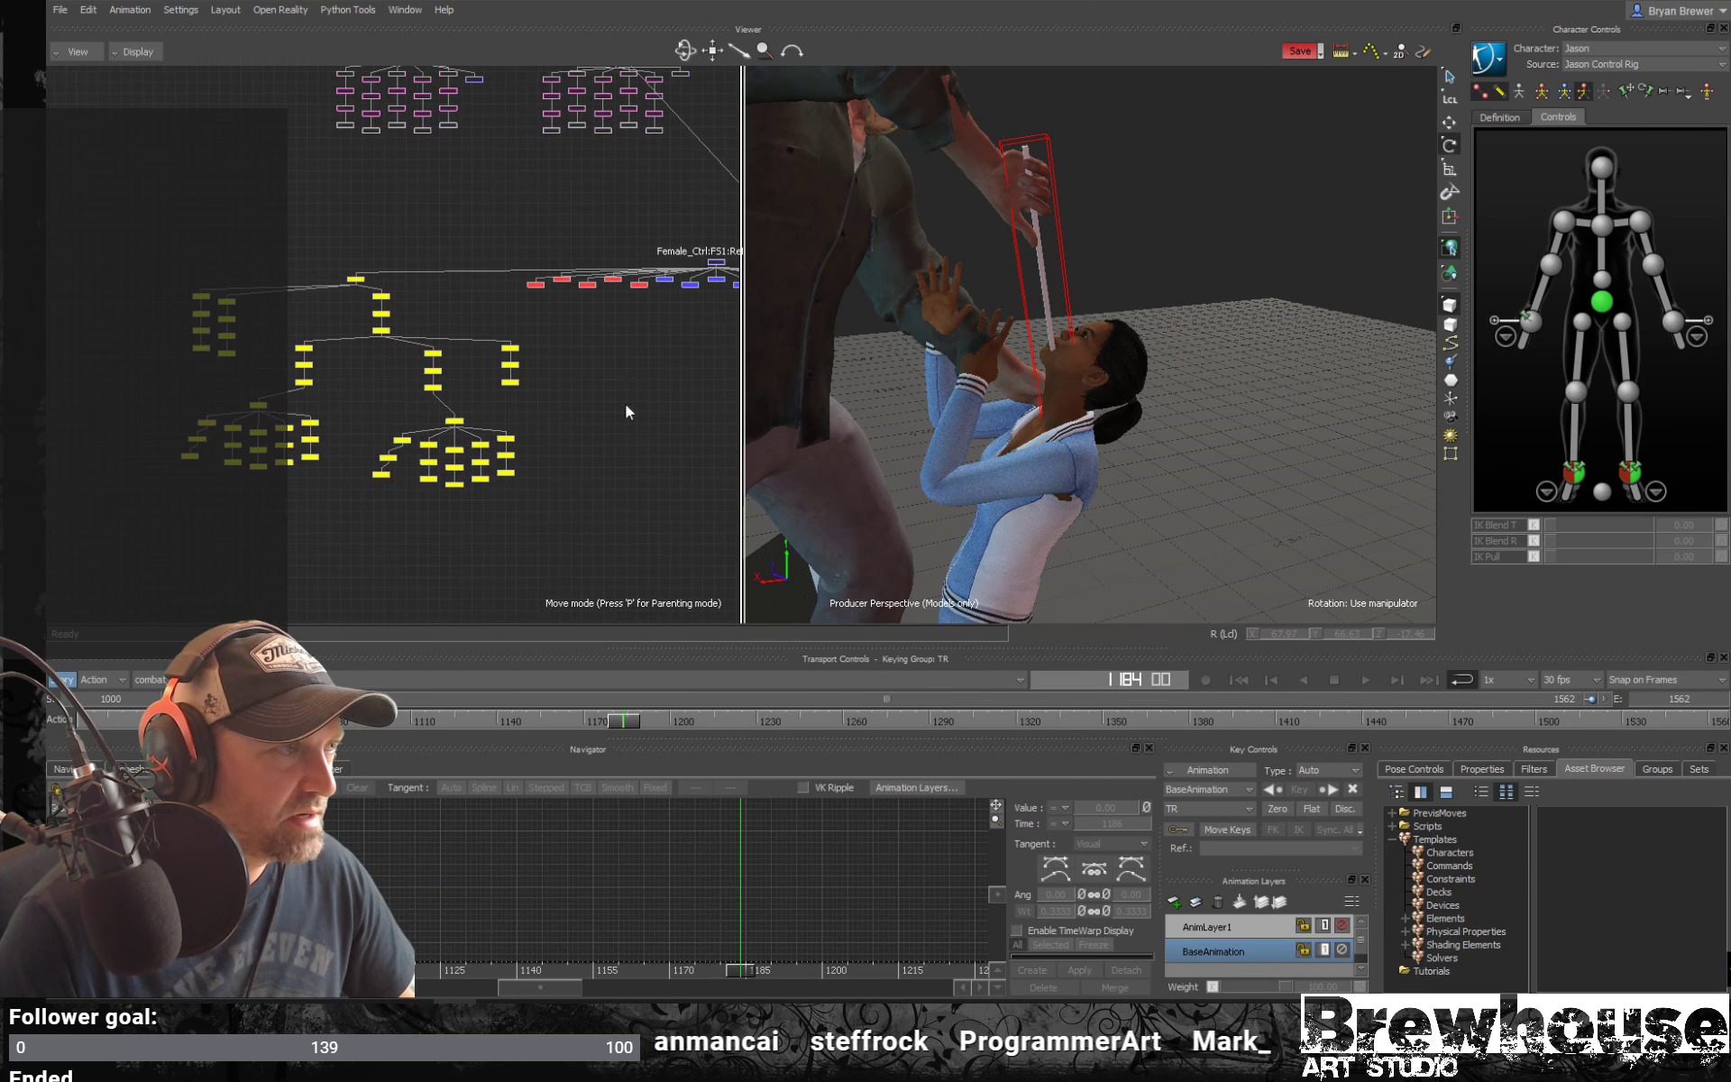
drag(582, 349, 489, 406)
ctrl+drag(497, 421, 398, 478)
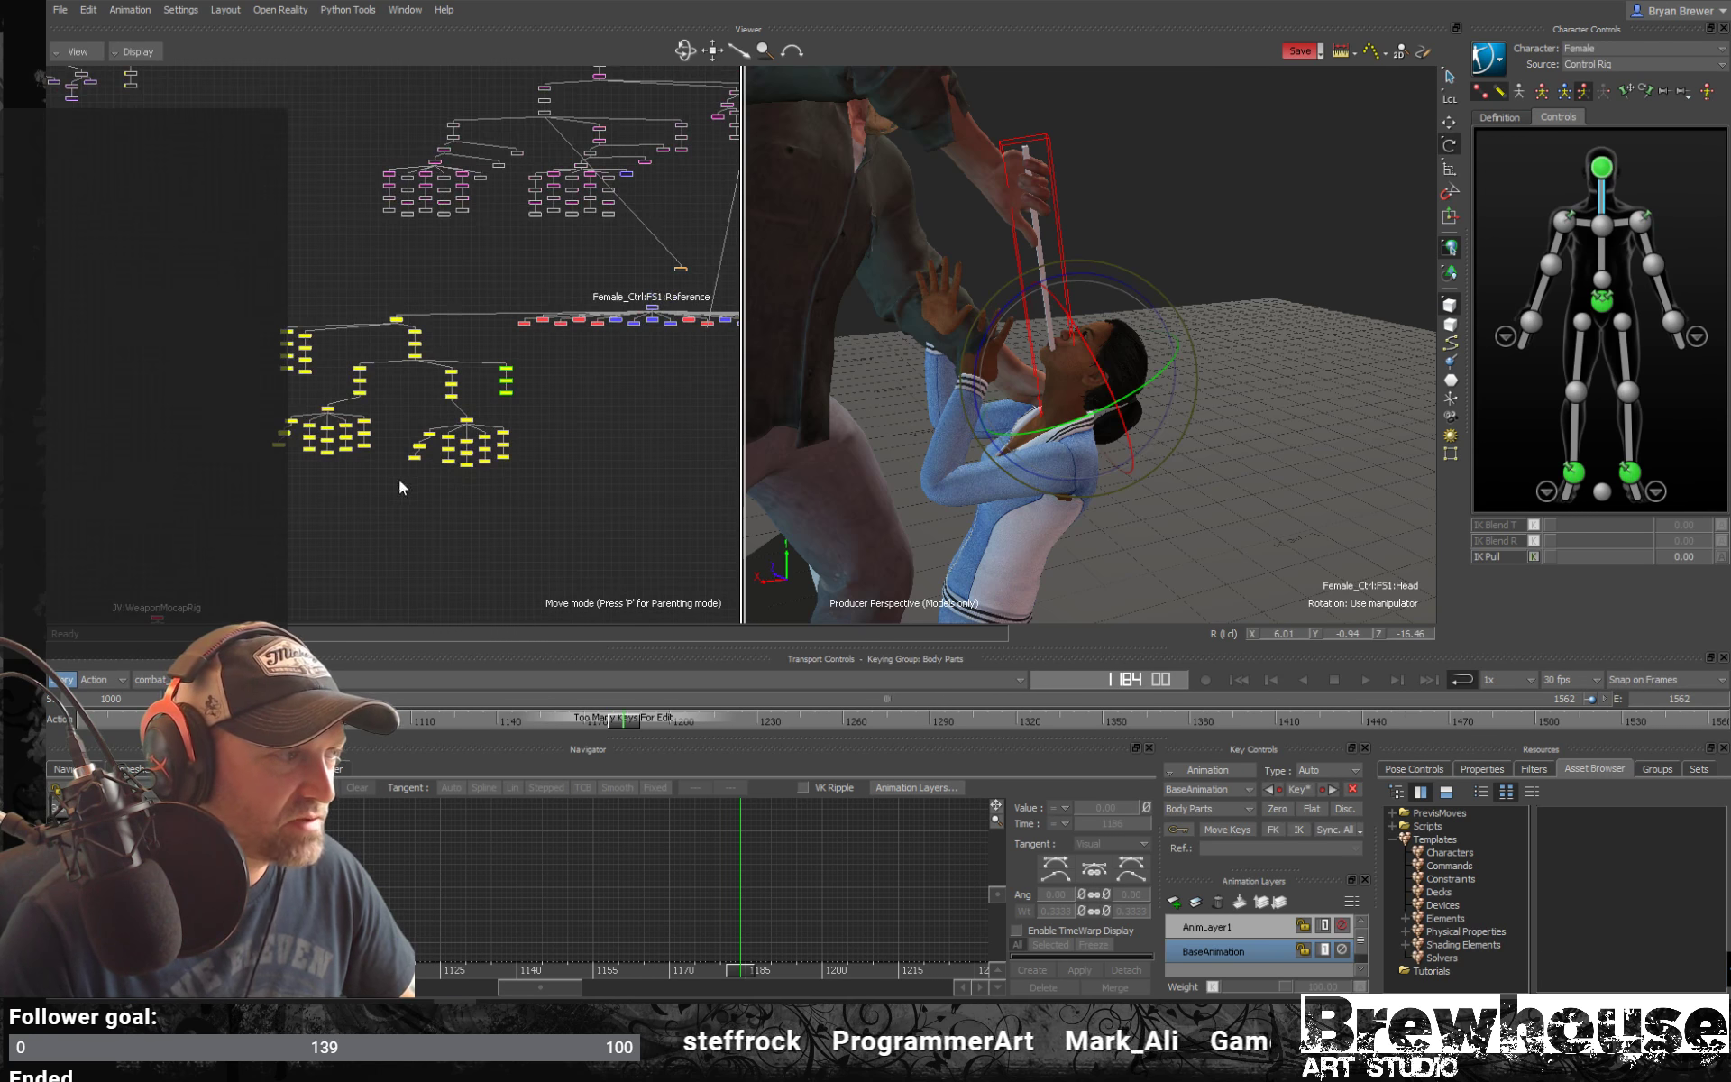
key(a)
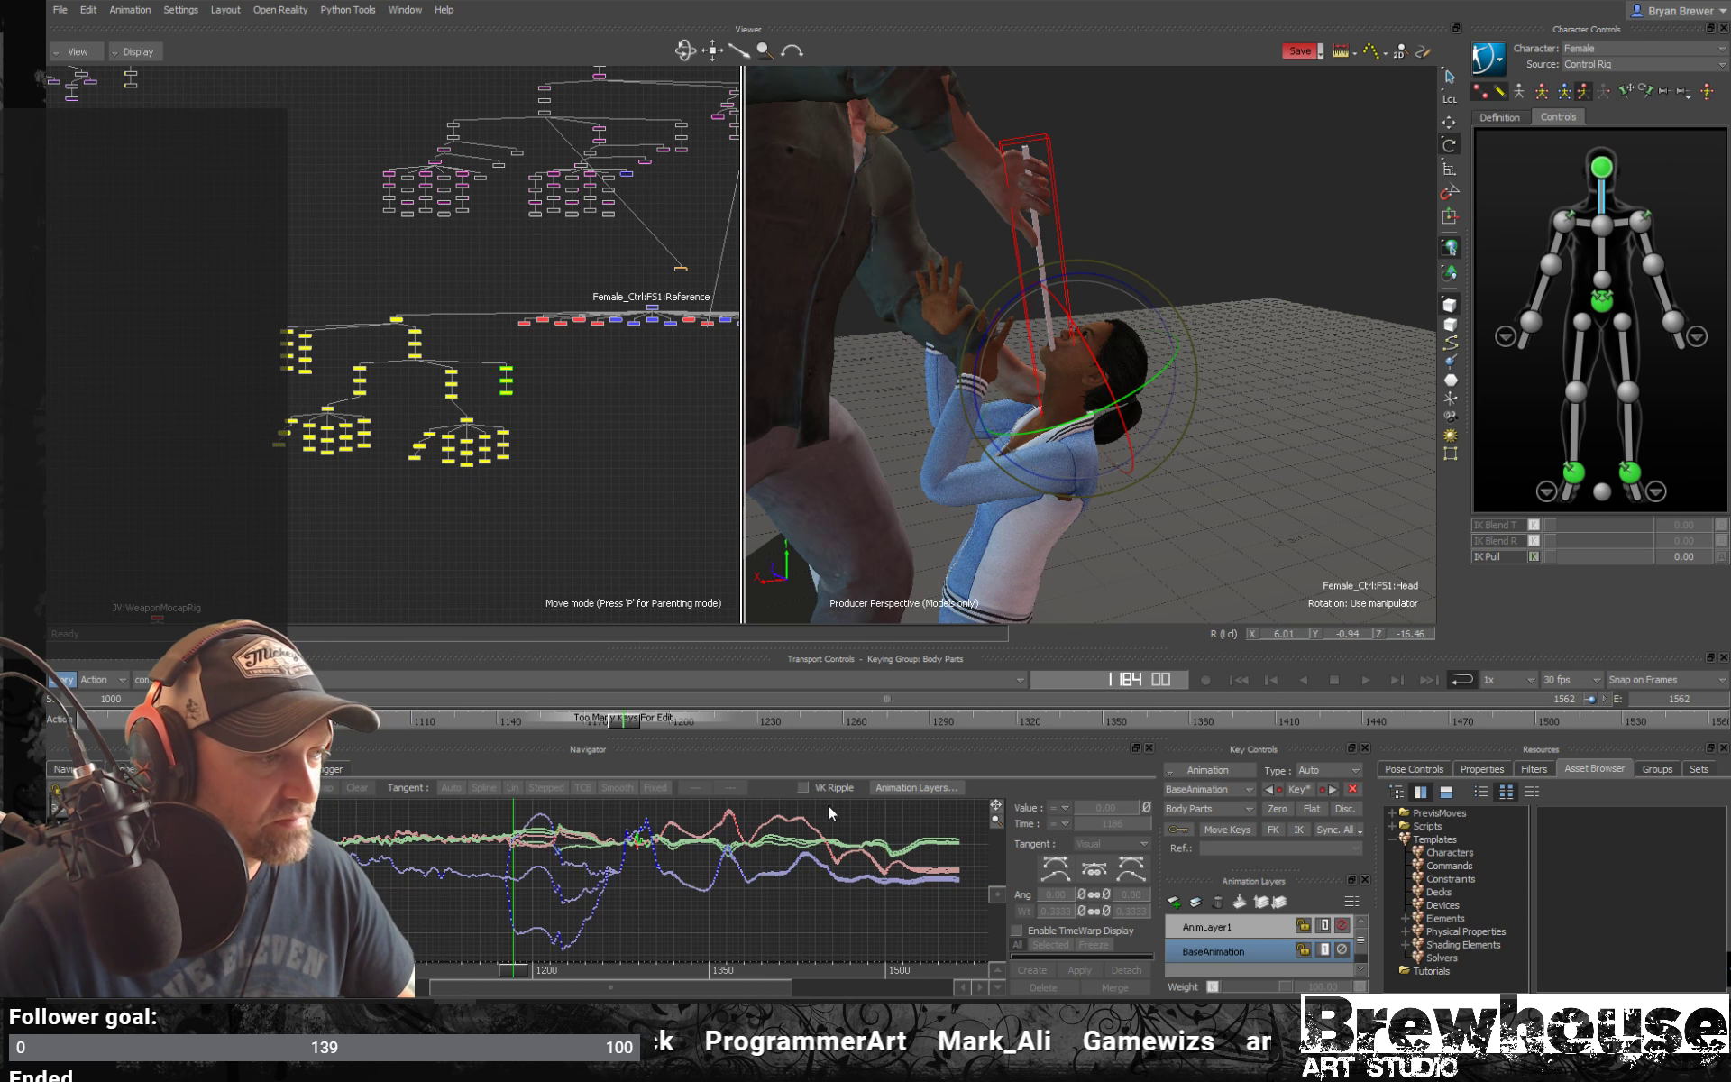
ctrl+drag(582, 910, 526, 840)
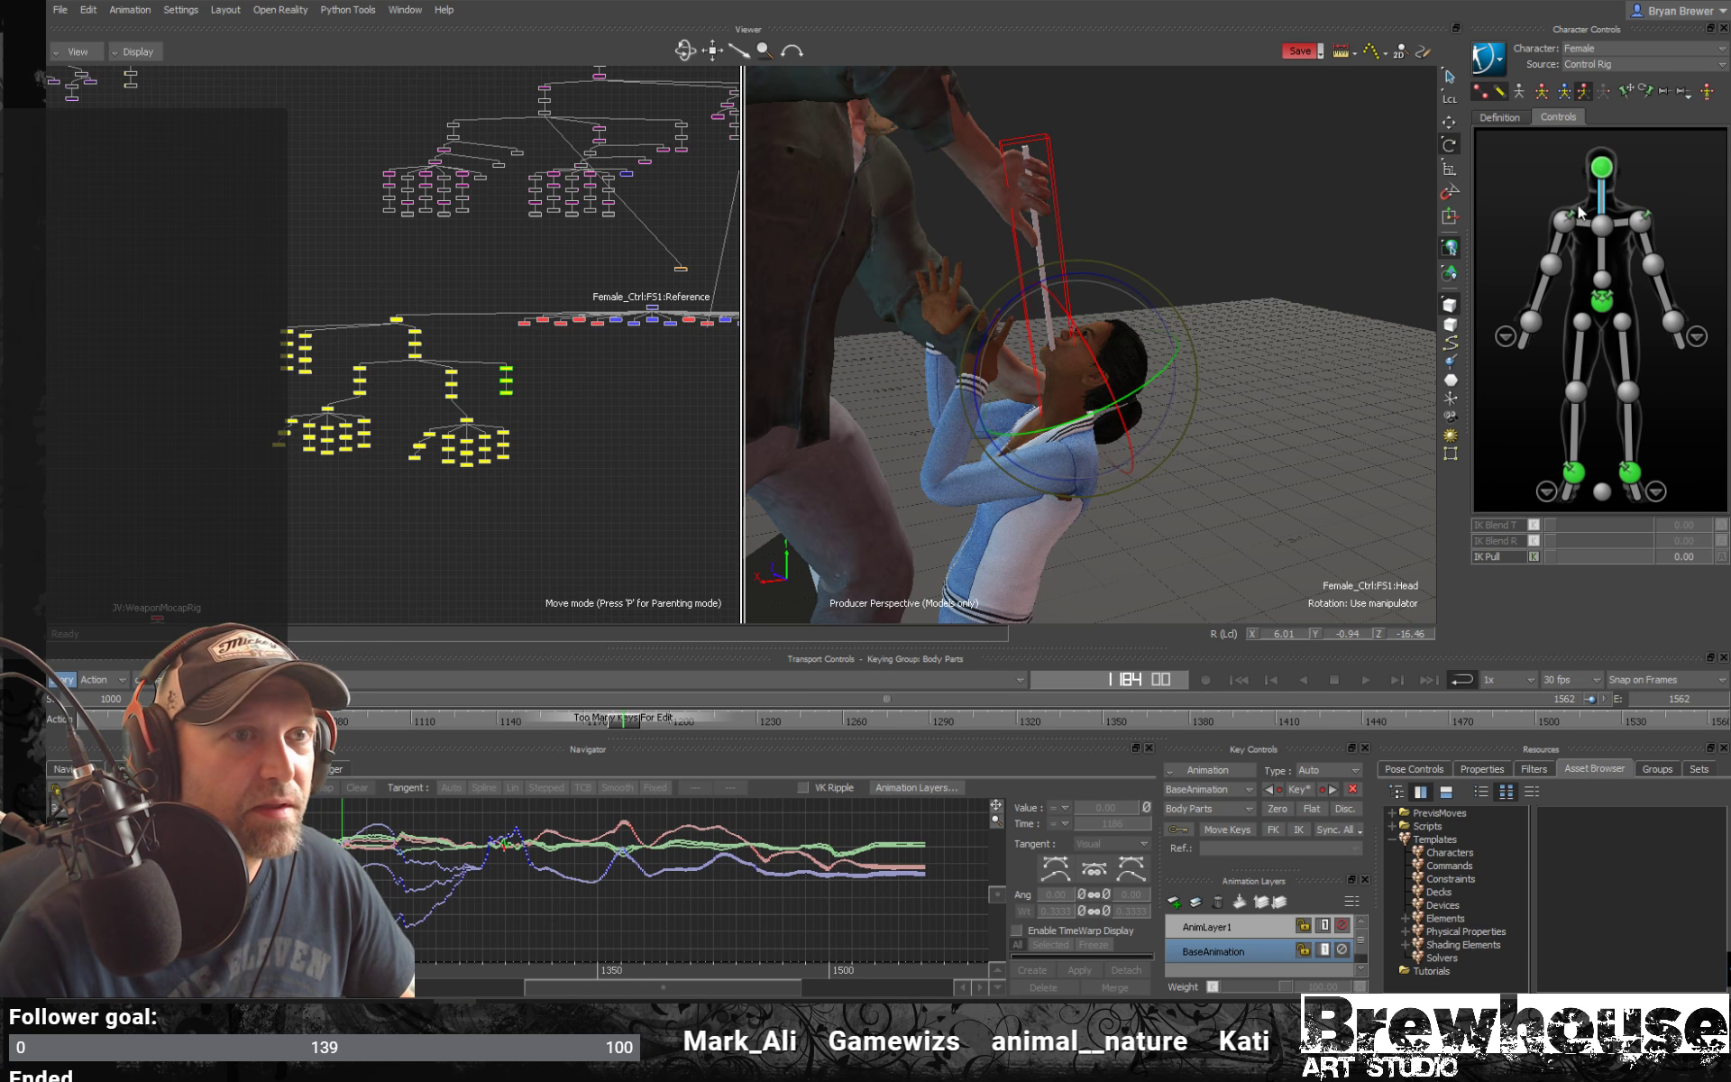
Set IK Blend T and IK Blend R to 0 on the female character's head effector
click(1602, 168)
click(1532, 538)
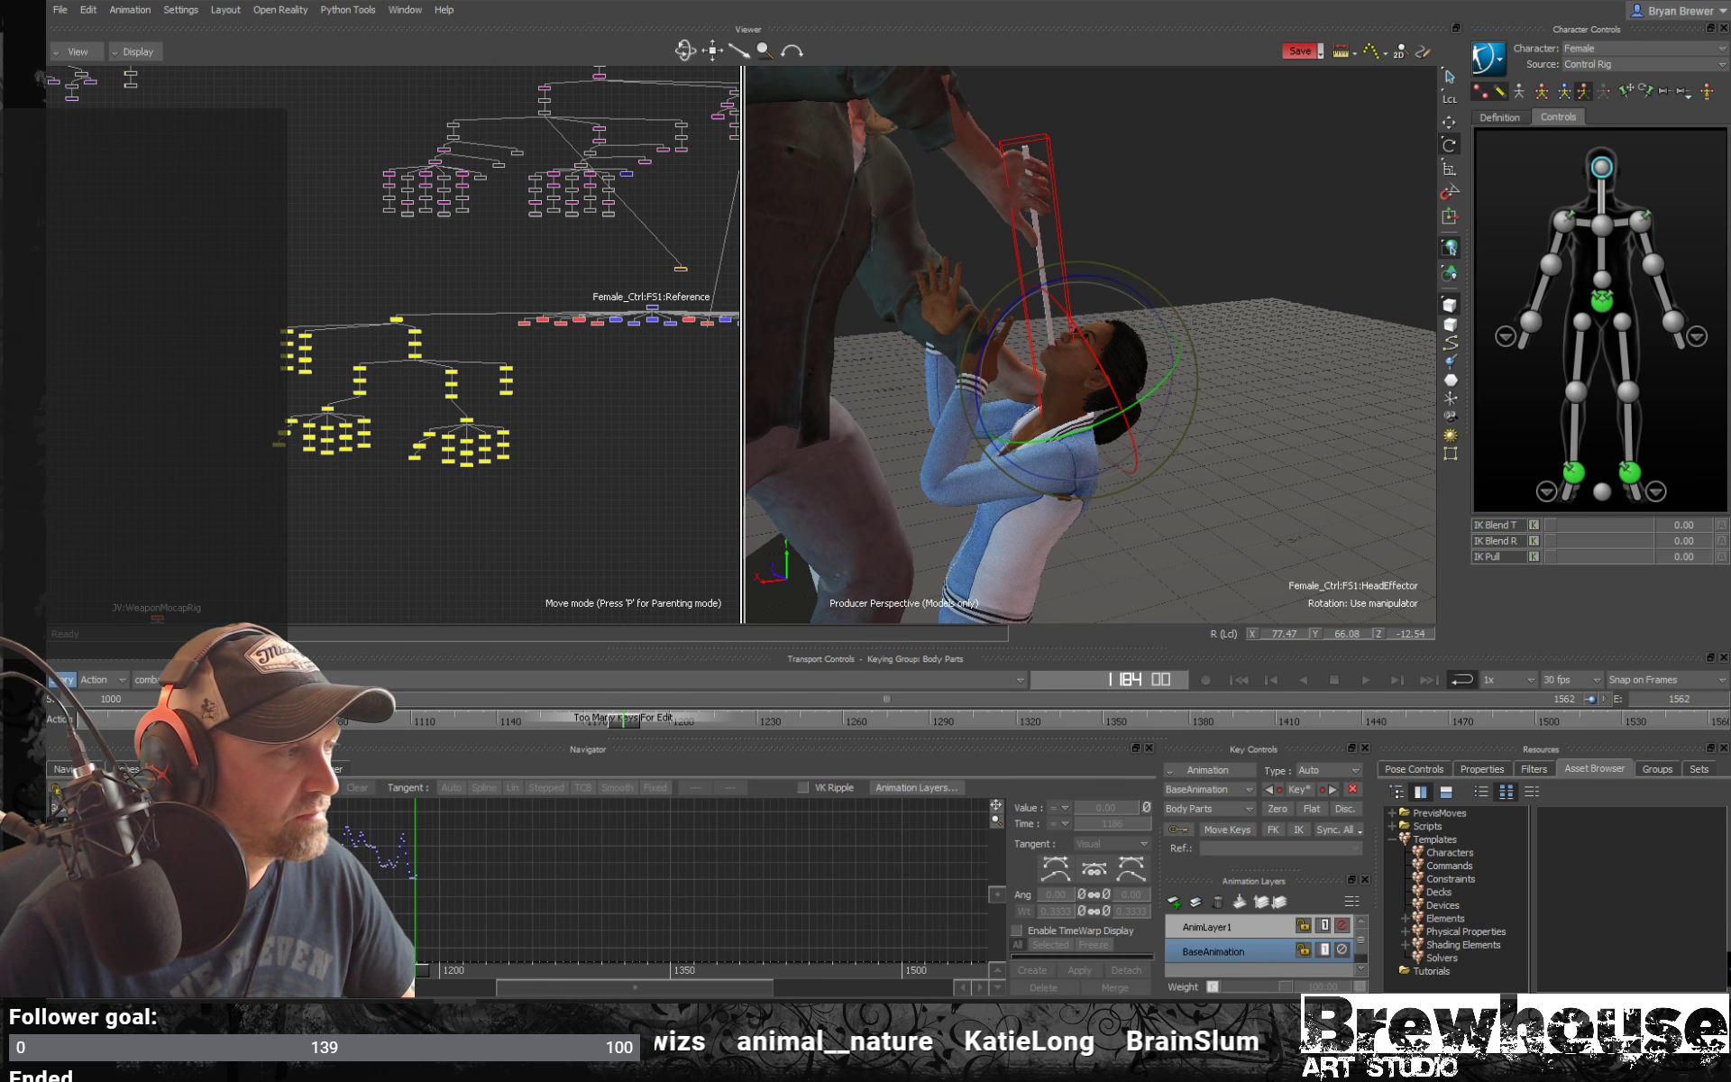
ctrl+drag(469, 914, 581, 800)
Select the female control rig's Head joint in the schematic and delete its BaseAnimation keys from frame 1185 onward
scroll(422, 533, down, 8)
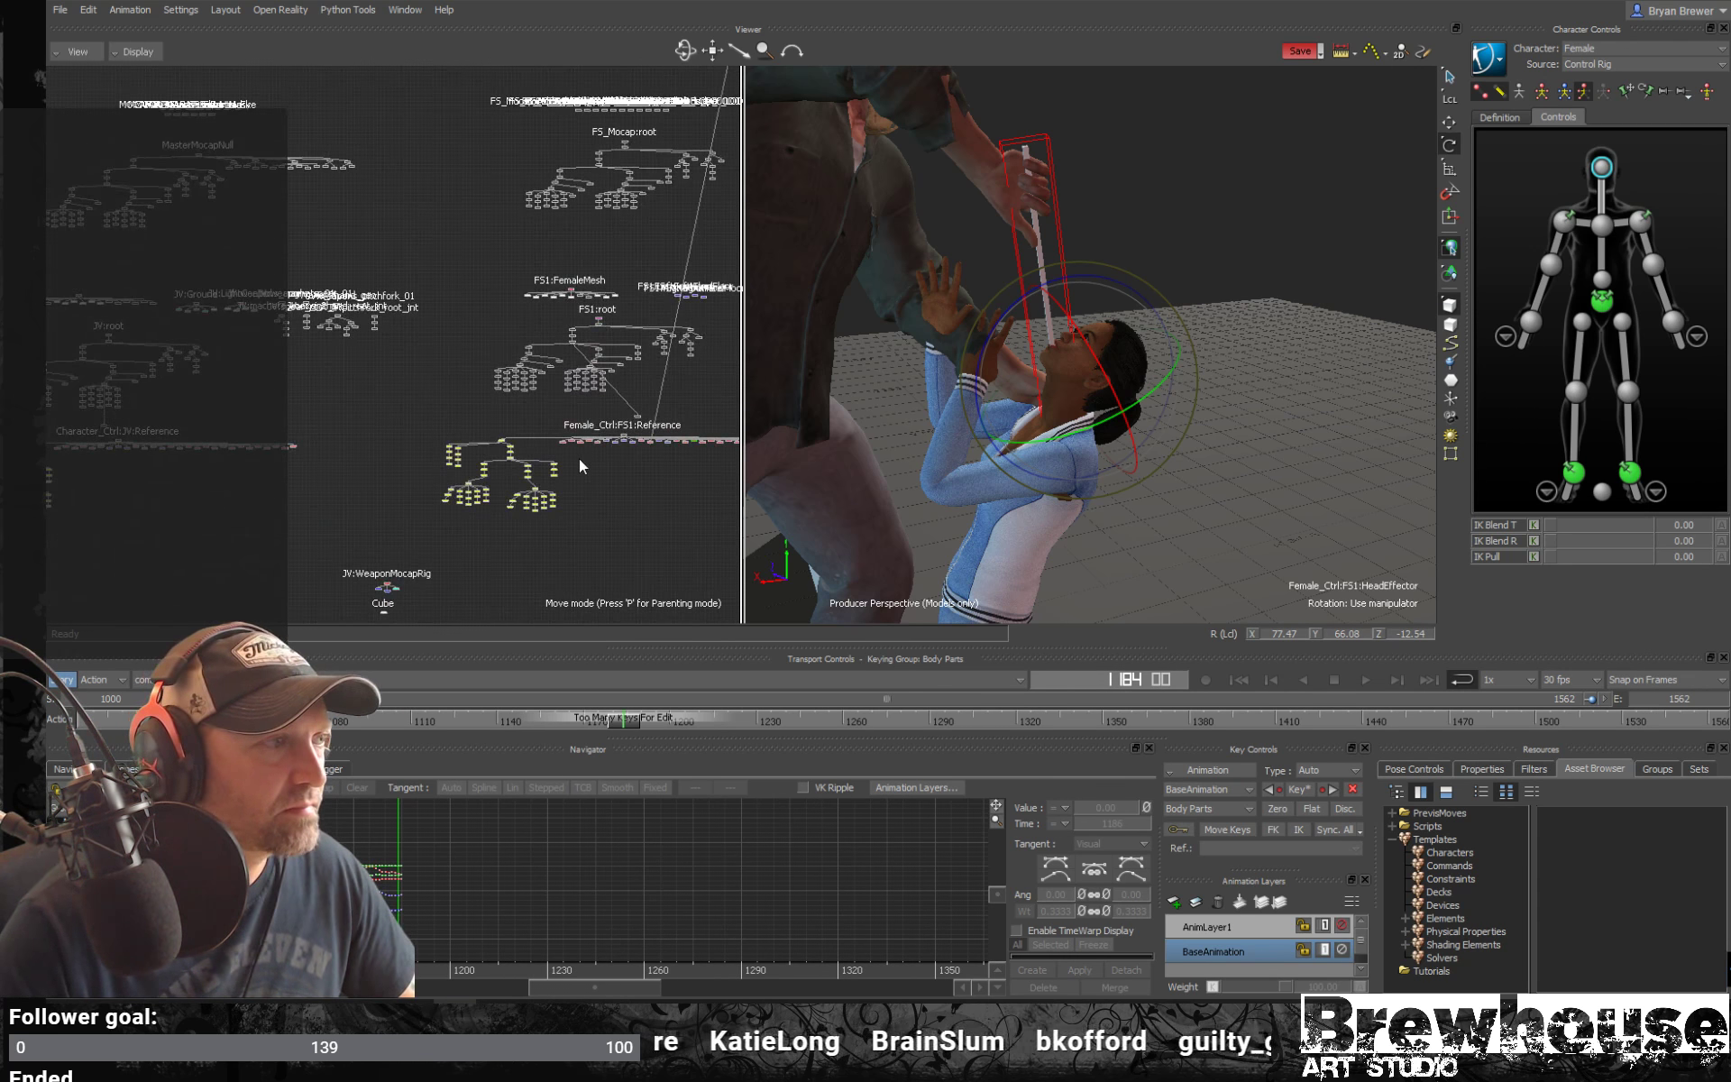
drag(558, 487, 556, 485)
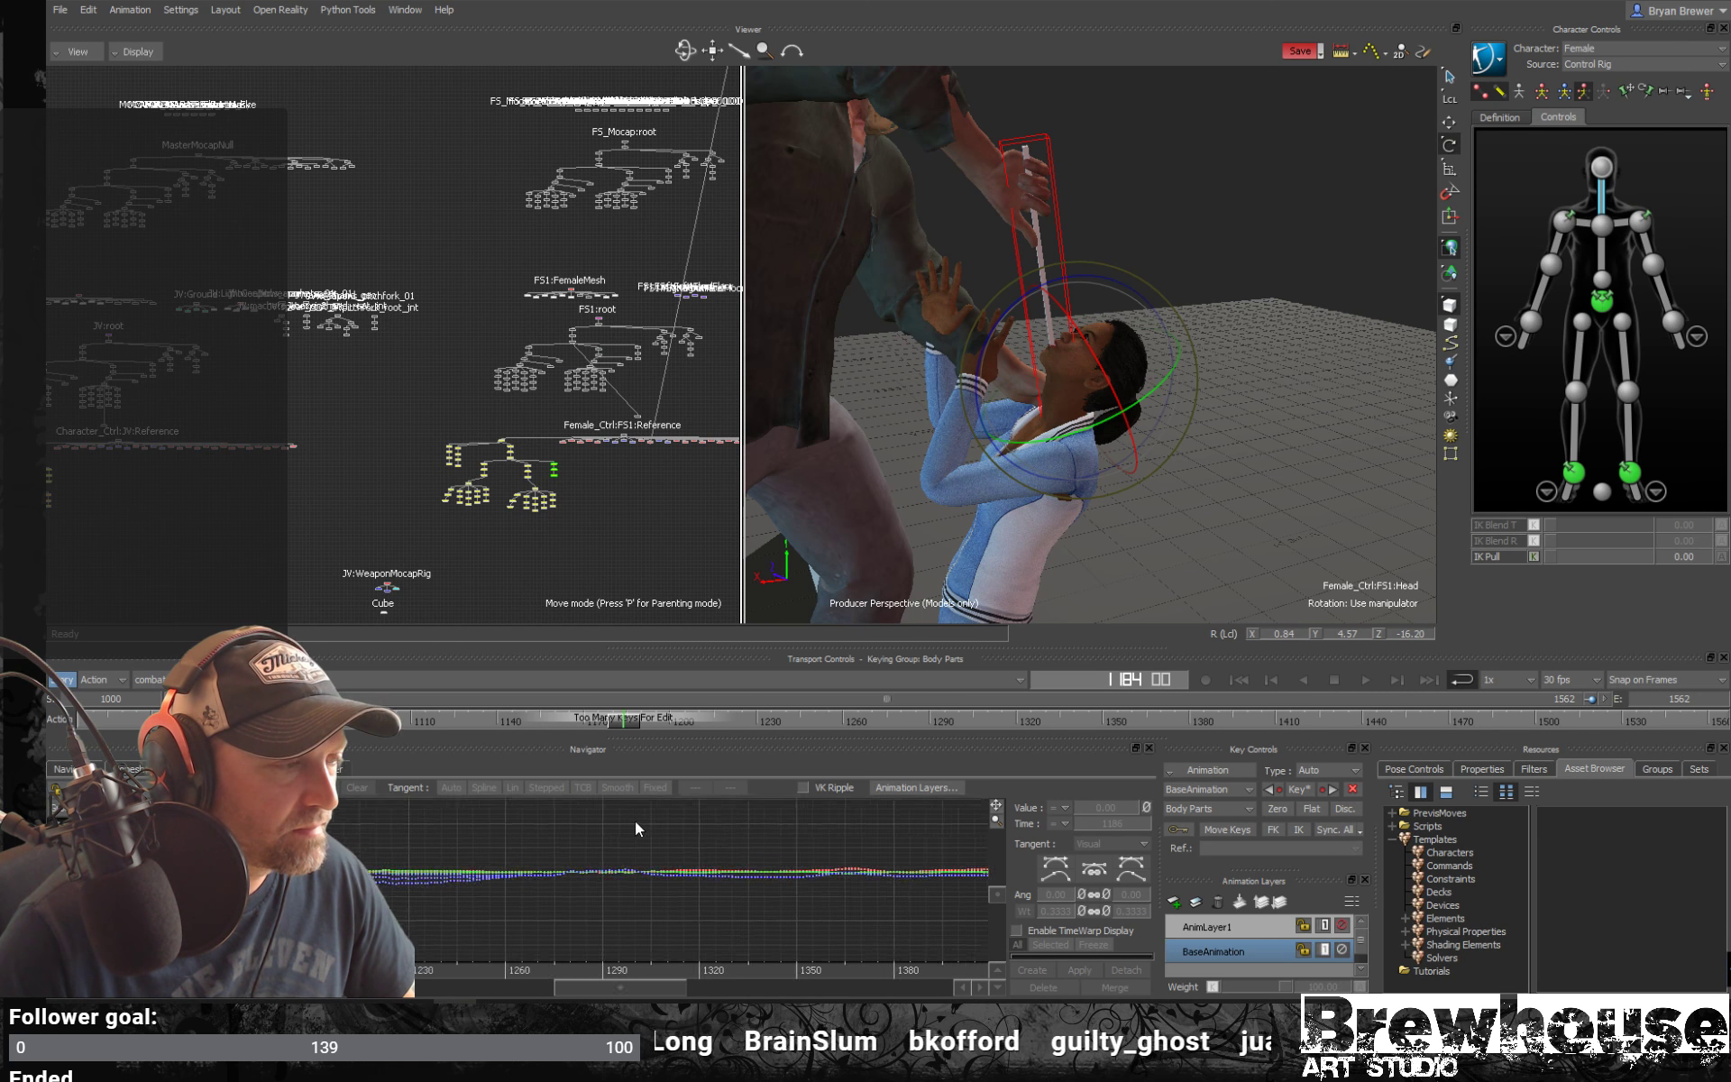
key(a)
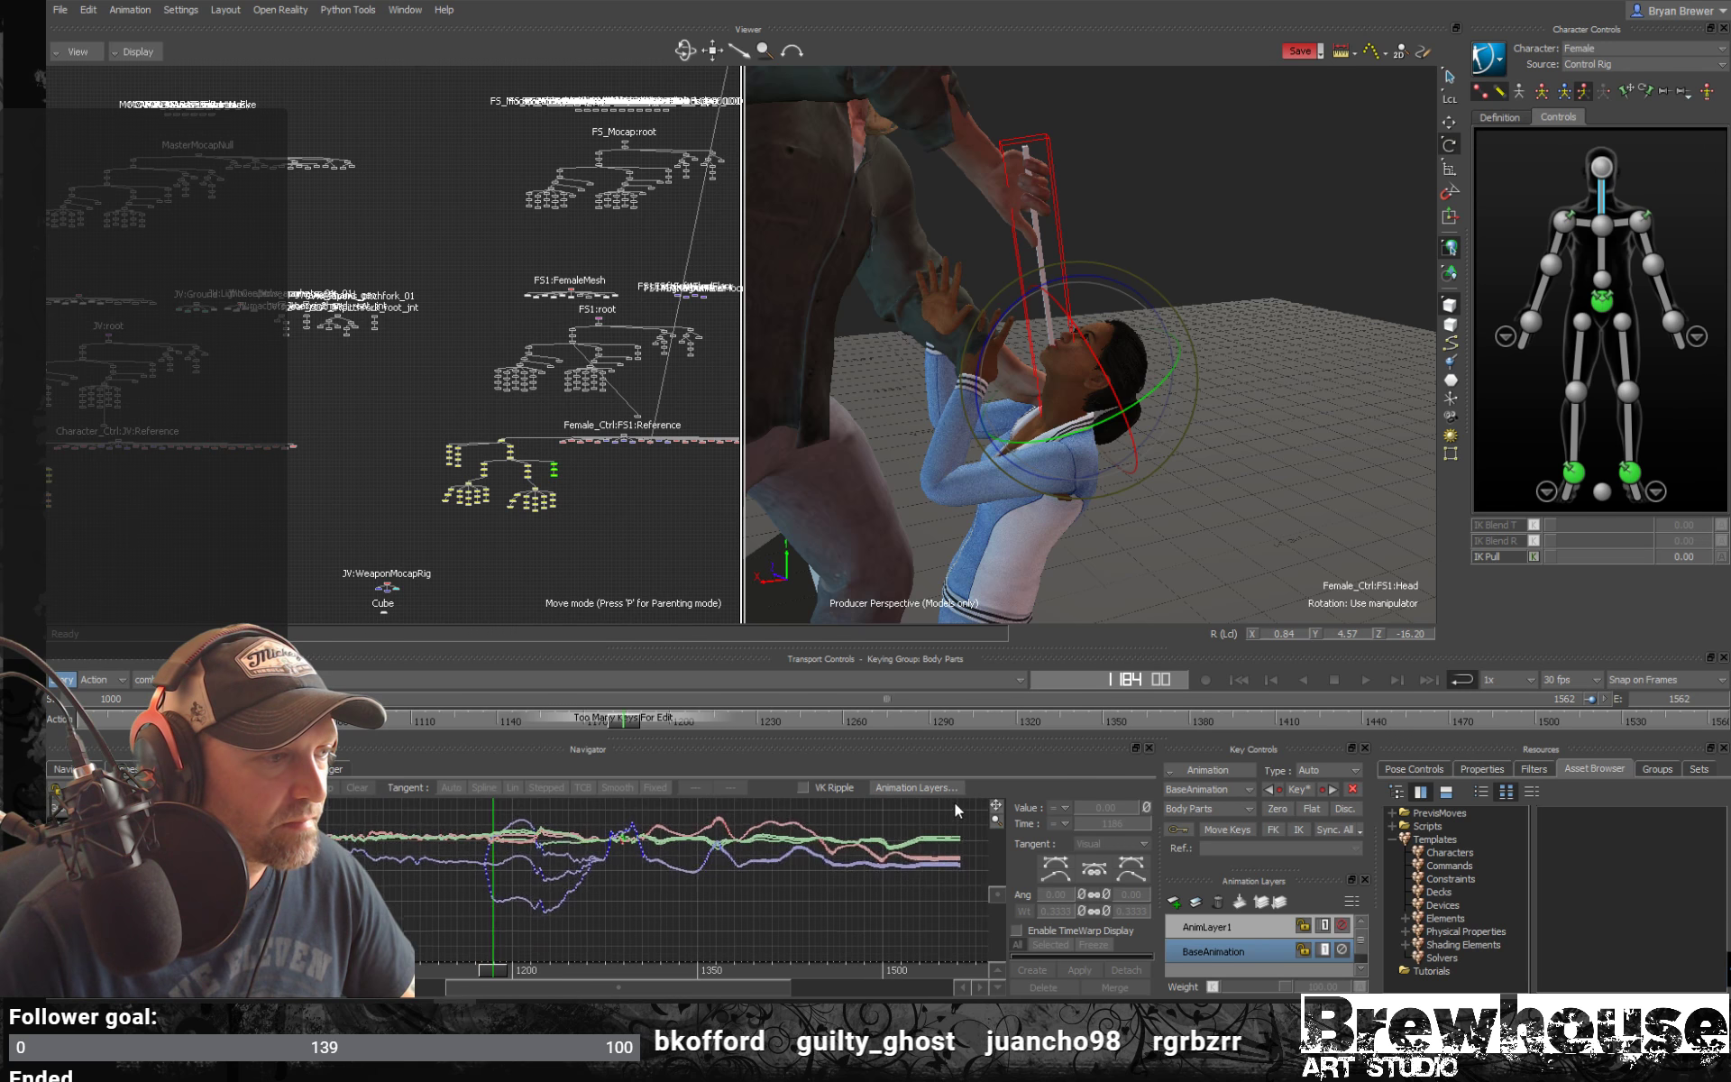
drag(973, 806, 510, 944)
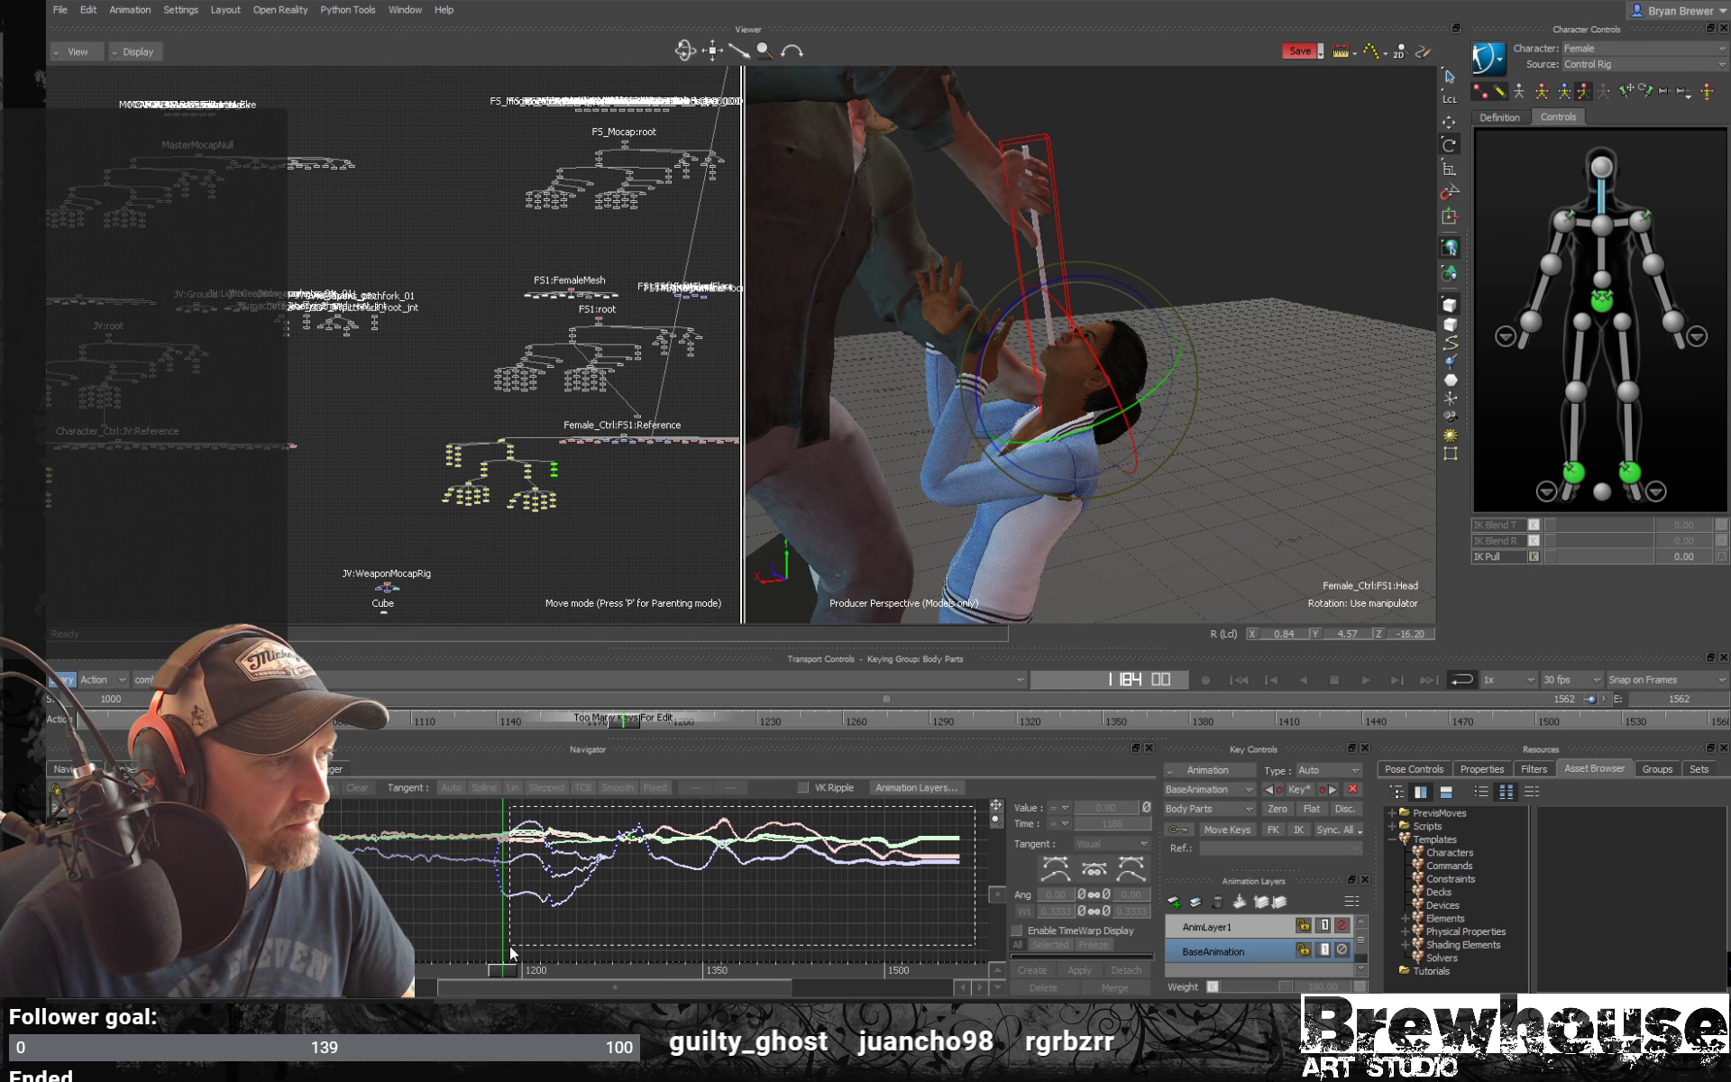
key(Delete)
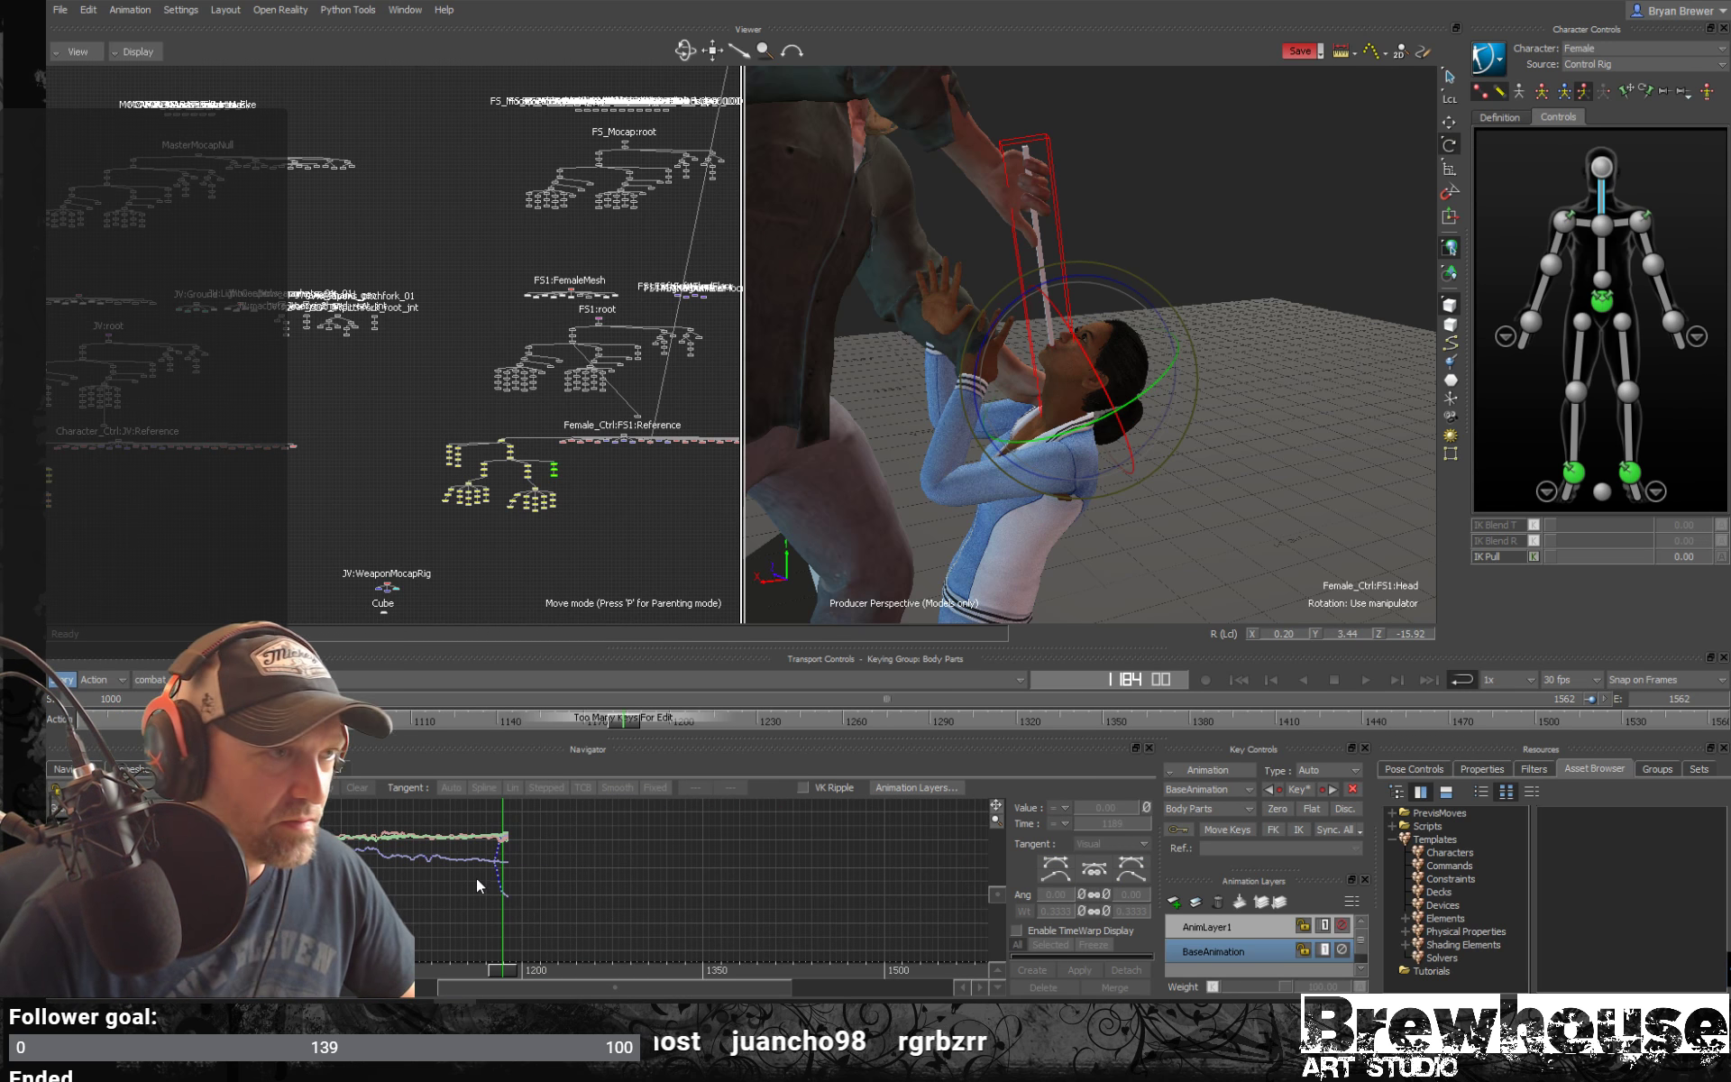
ctrl+drag(476, 878, 554, 825)
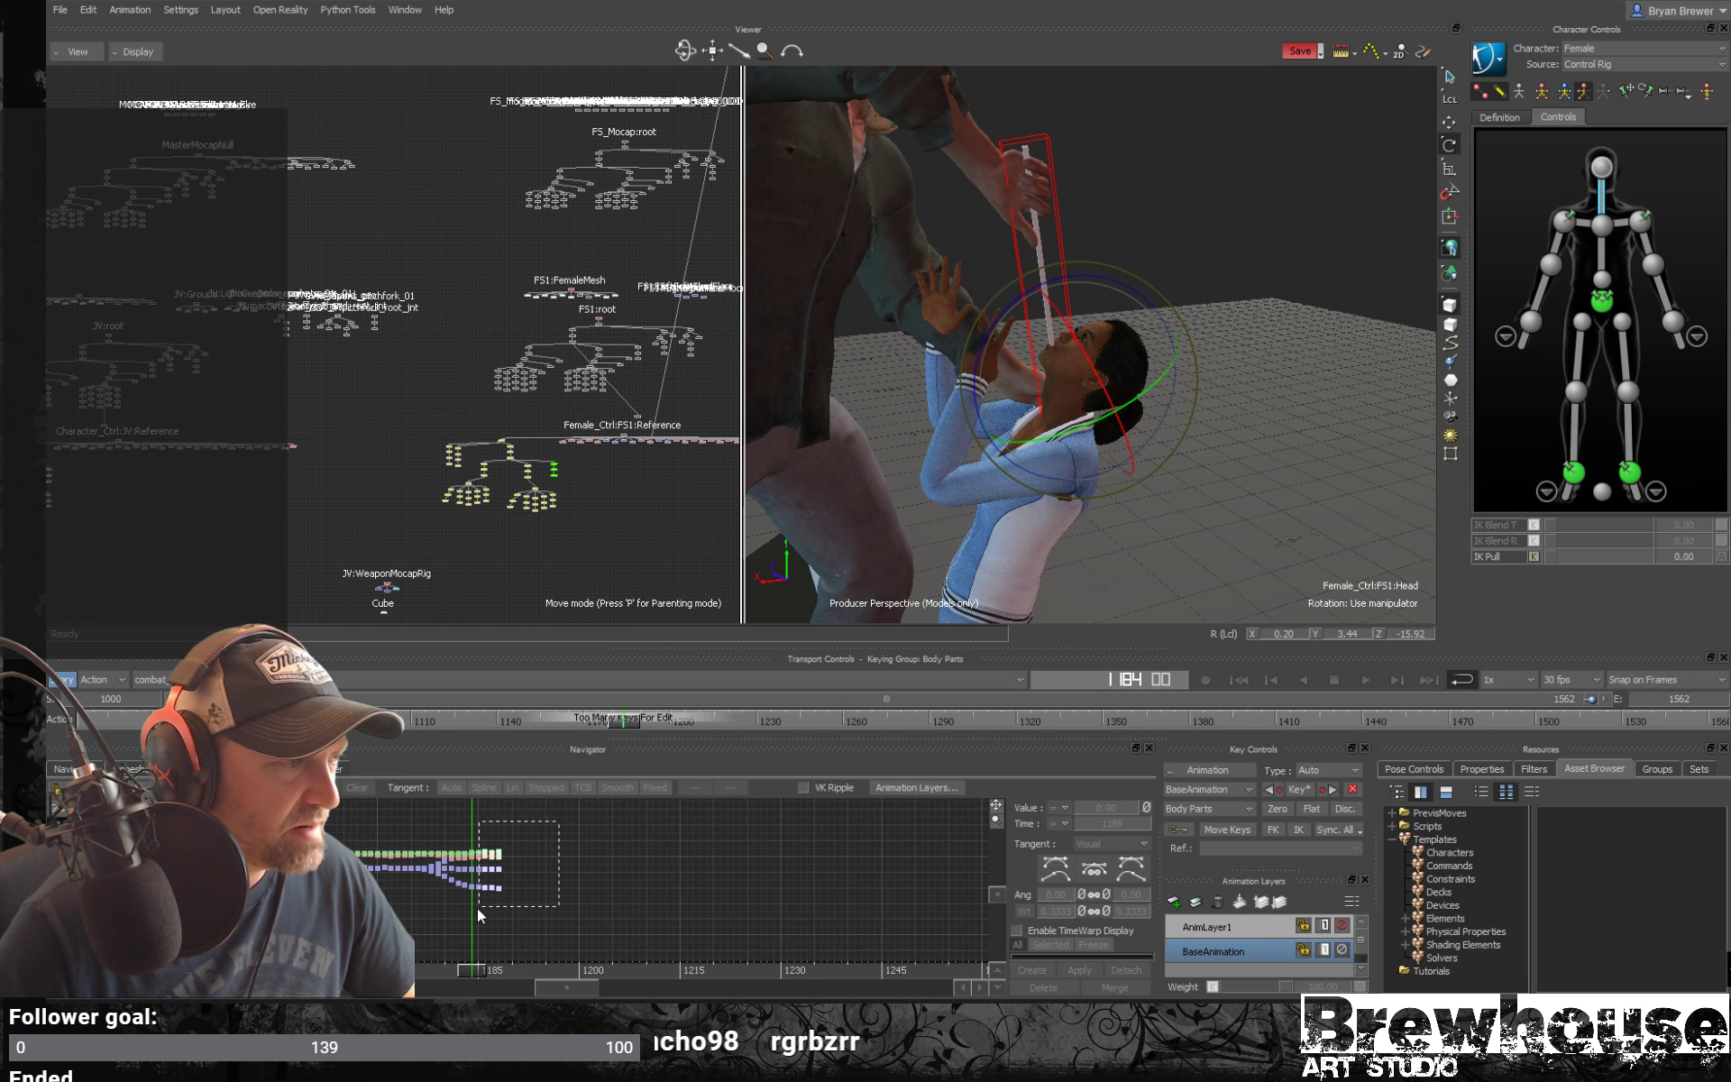
drag(479, 911, 509, 888)
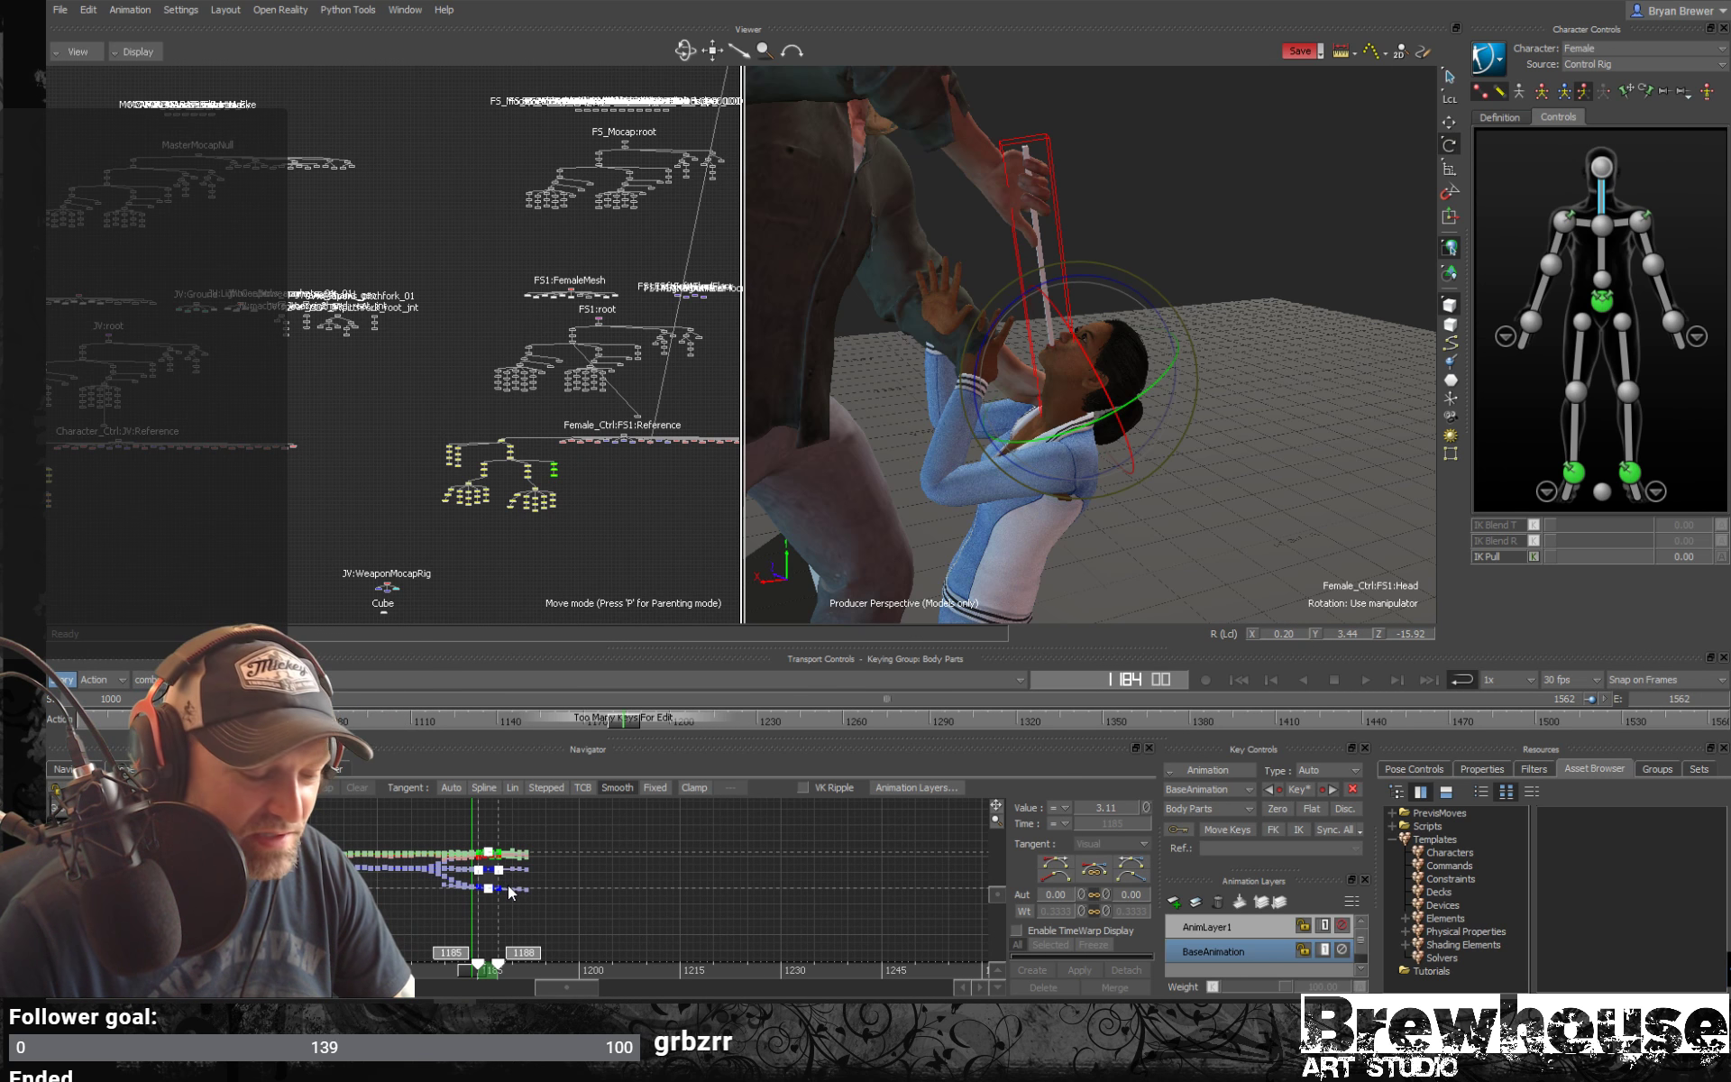
key(Delete)
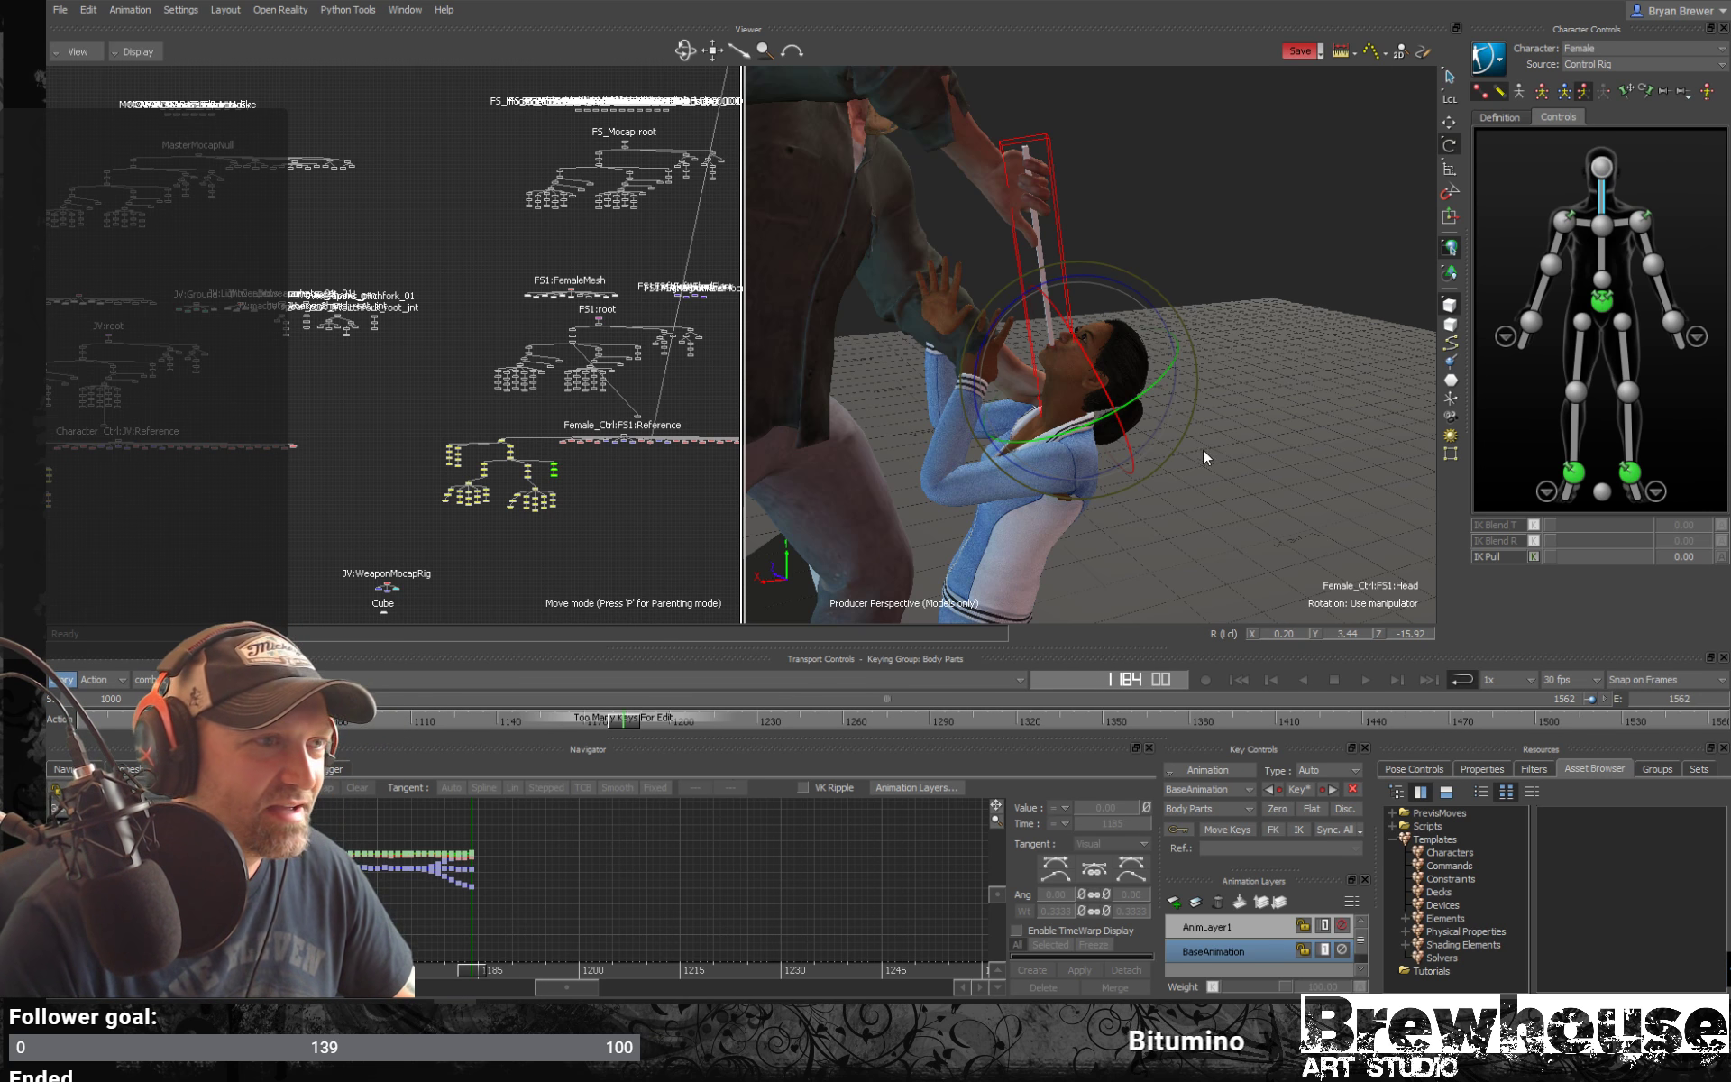
Play the animation past frame 1184 to review the female character's head motion
mouse_move(1288, 440)
ctrl+mouse_down()
mouse_move(1171, 452)
mouse_move(1273, 459)
ctrl+mouse_up()
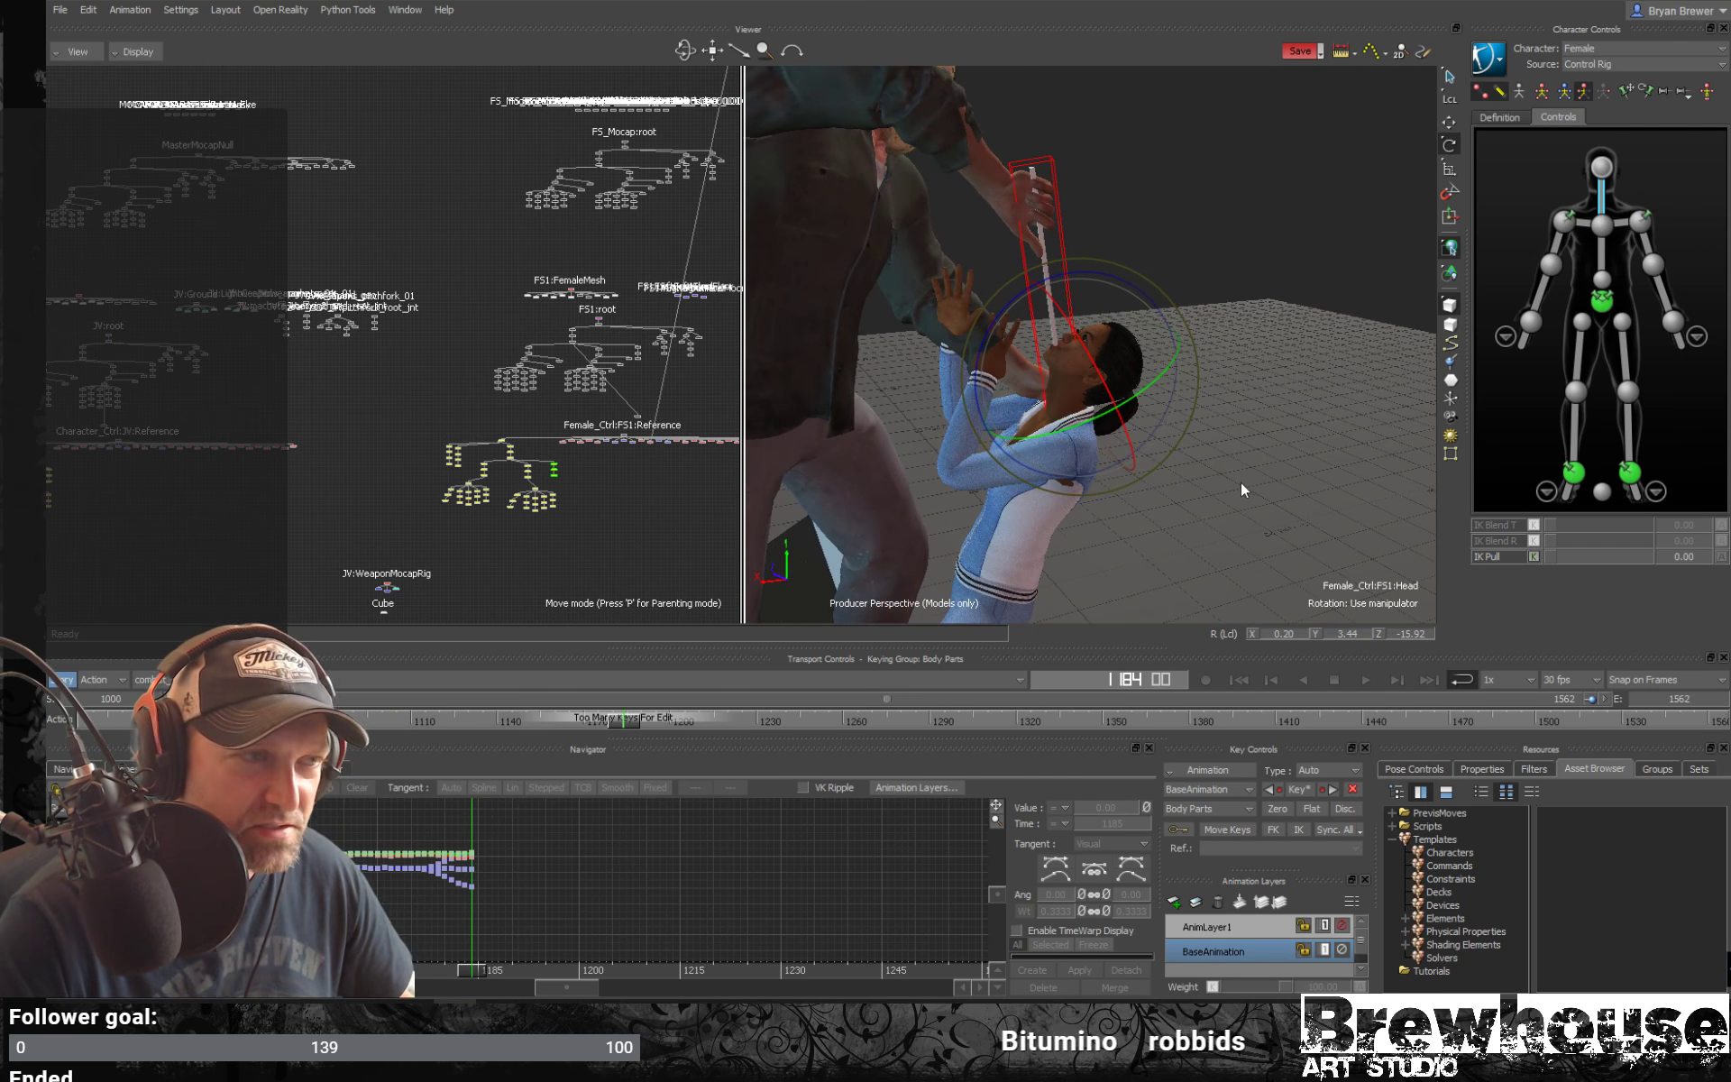
mouse_move(1152, 468)
ctrl+mouse_down()
mouse_move(1241, 460)
mouse_move(1170, 478)
mouse_move(1236, 467)
mouse_move(1190, 447)
mouse_move(1219, 430)
mouse_move(1167, 434)
ctrl+mouse_up()
key(space)
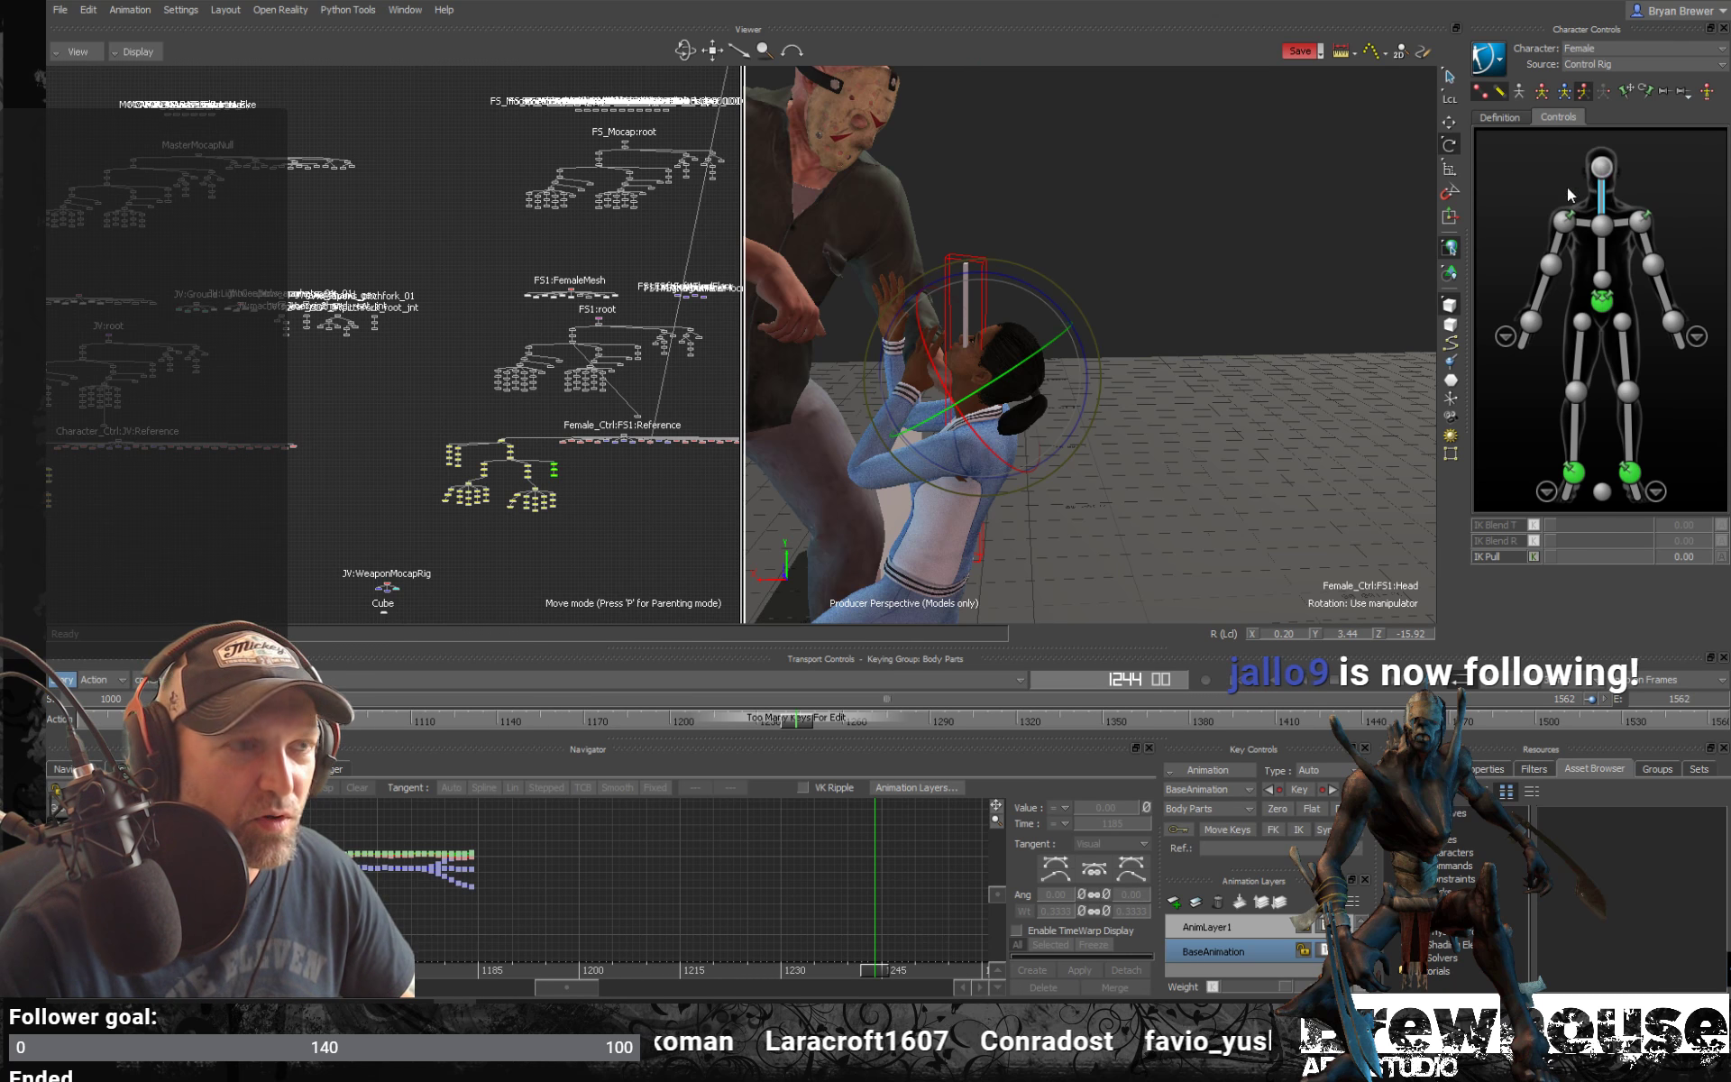
Select the female's head effector and key its pose on the BaseAnimation layer at frame 1216
click(1601, 167)
mouse_move(855, 726)
mouse_down()
mouse_move(692, 724)
mouse_move(722, 738)
mouse_up()
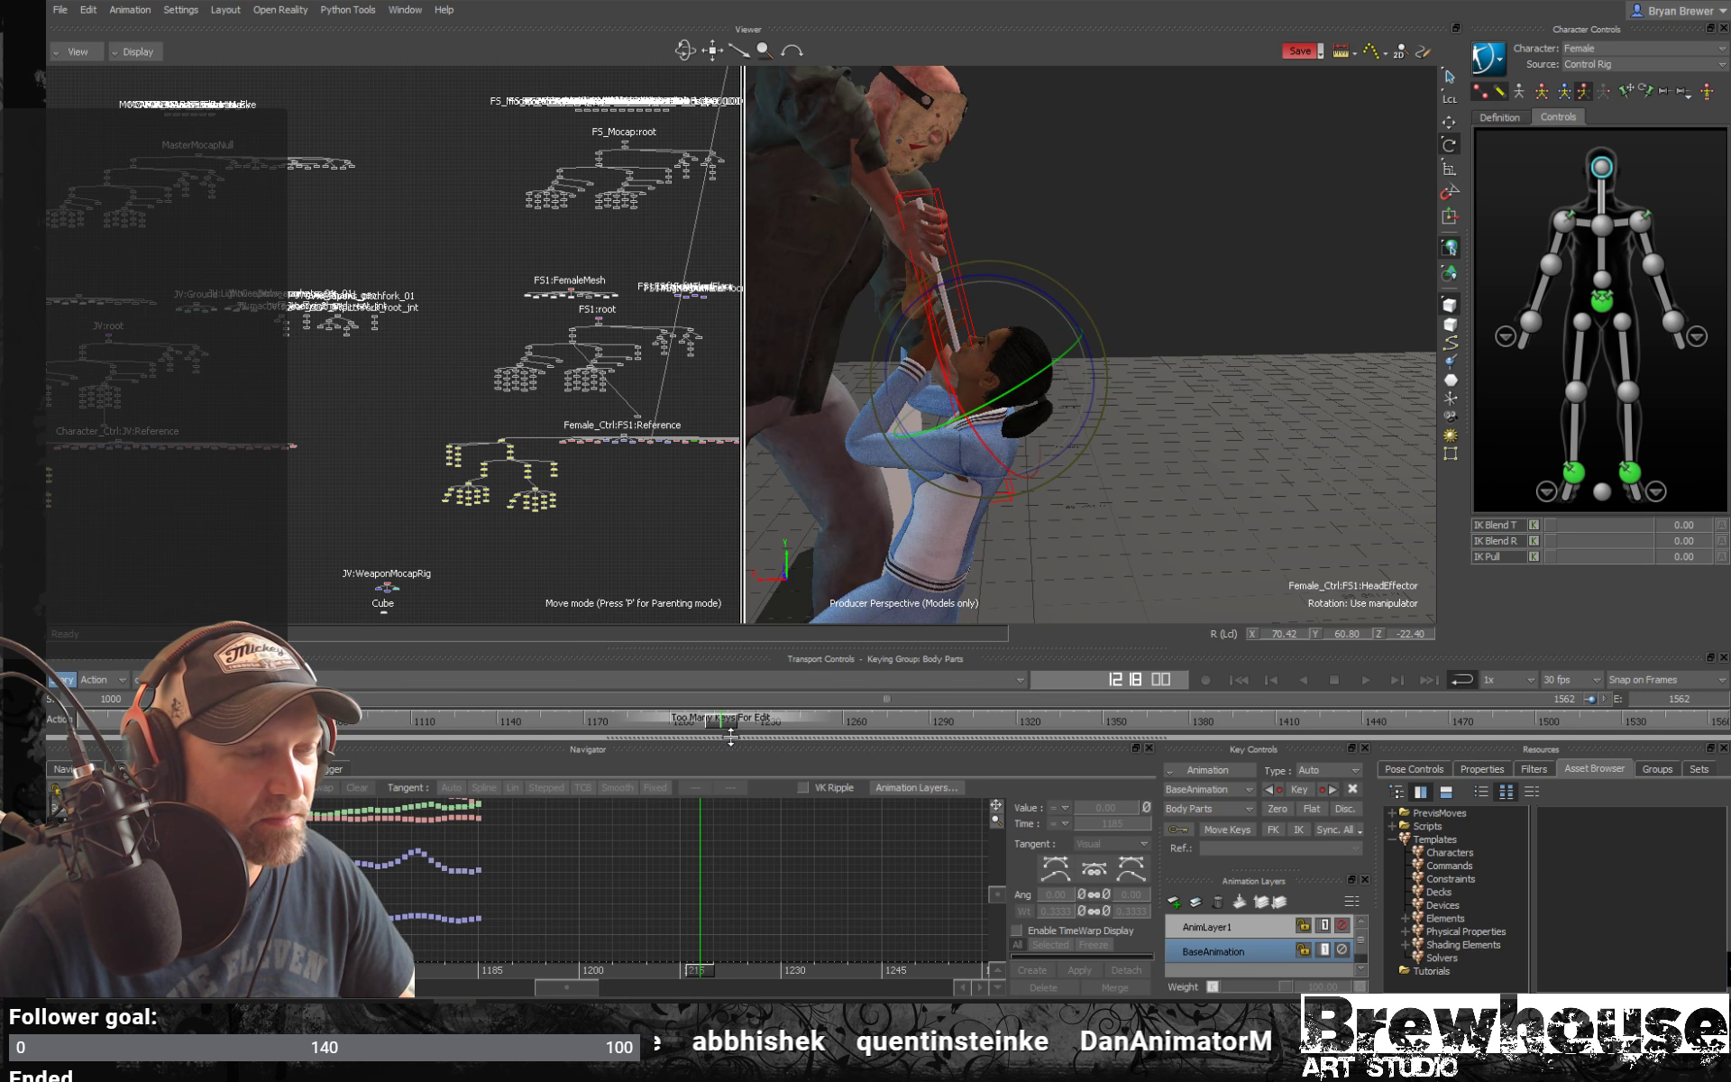
mouse_move(1063, 507)
alt+mouse_down()
mouse_move(1105, 510)
mouse_move(1090, 512)
alt+mouse_up()
alt+right_drag(1090, 512, 1122, 521)
alt+middle_drag(1122, 521, 1122, 469)
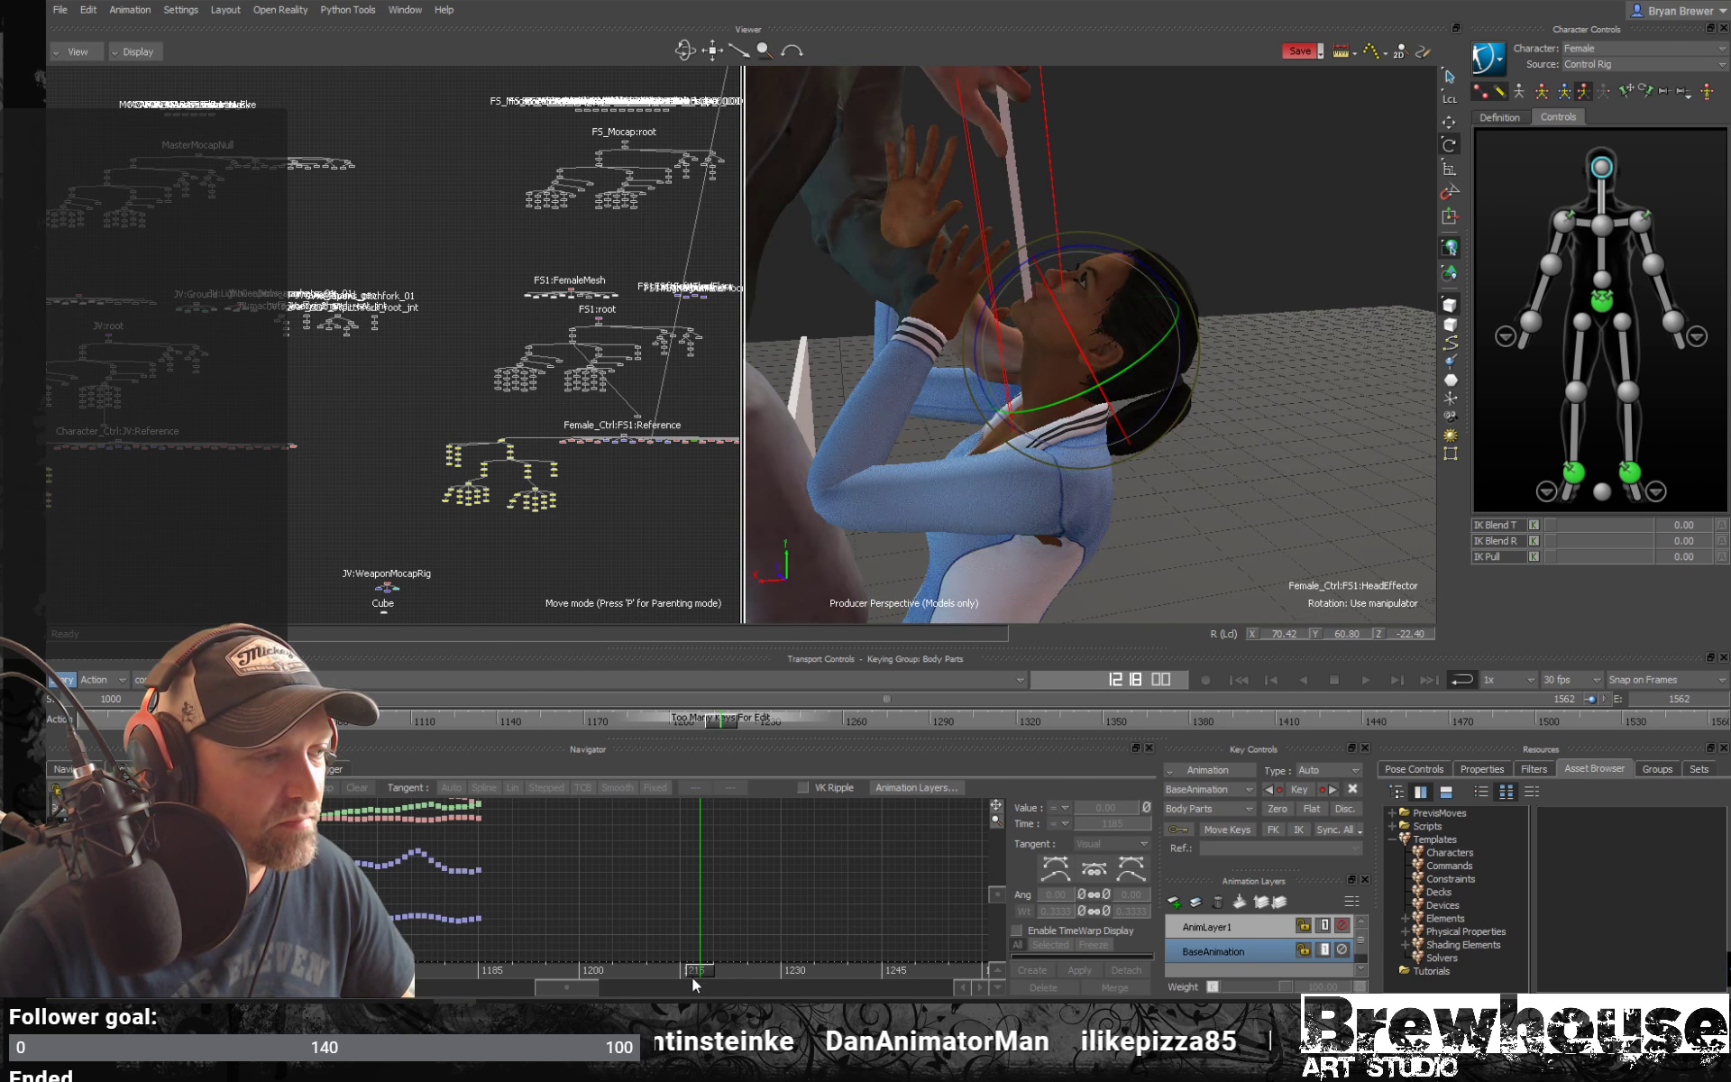
drag(720, 719, 718, 721)
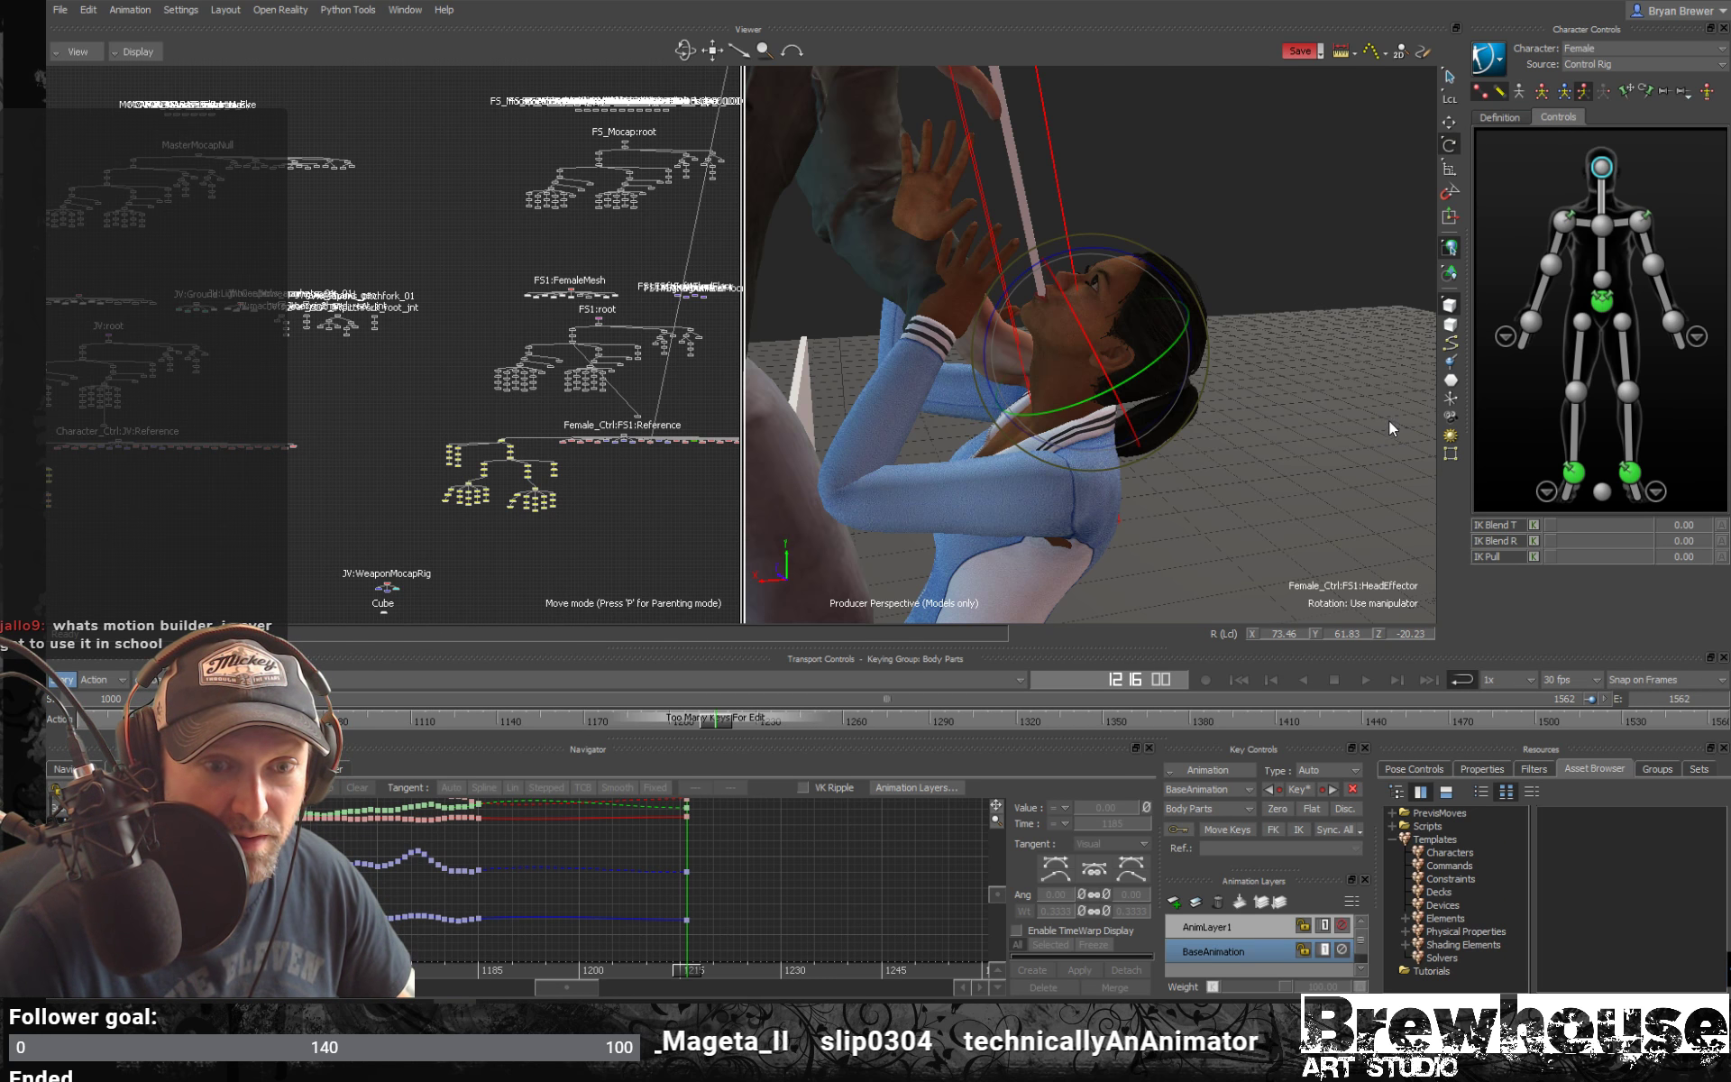
Play back the fight and examine both characters' motion from several angles
alt+right_drag(1429, 410, 1260, 421)
alt+drag(1258, 412, 1133, 441)
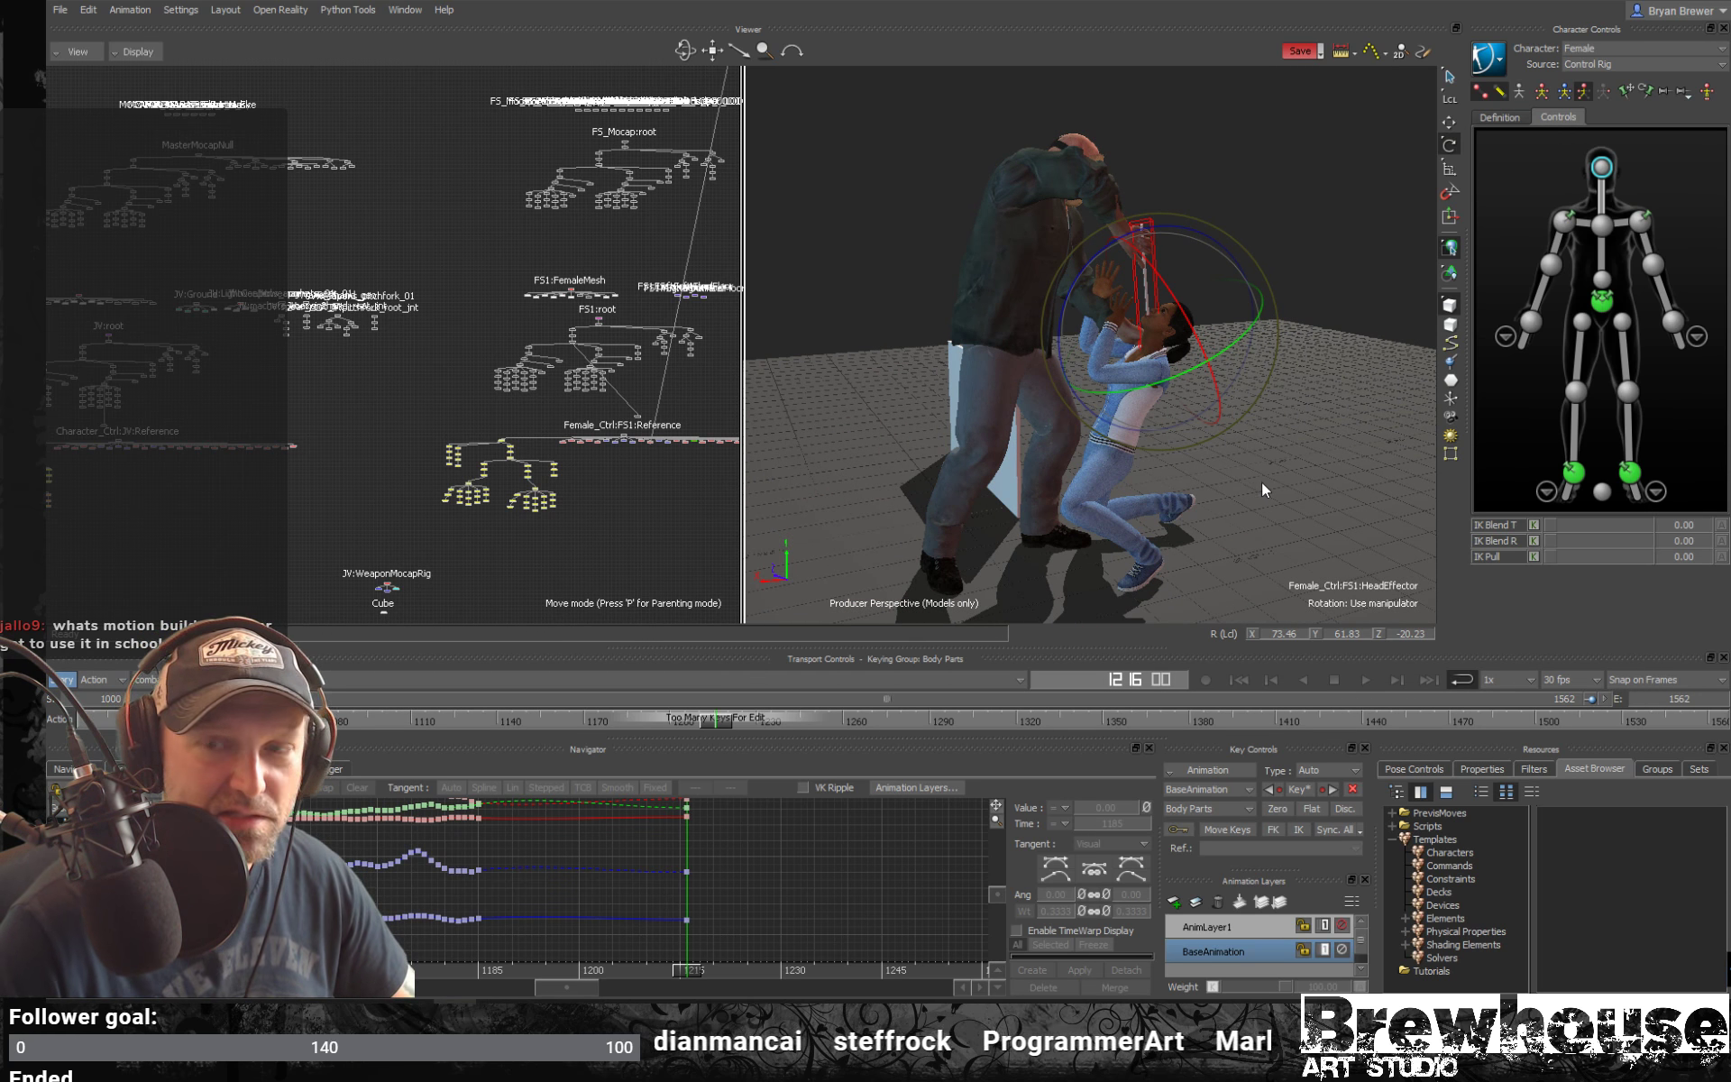
alt+drag(1318, 466, 1245, 443)
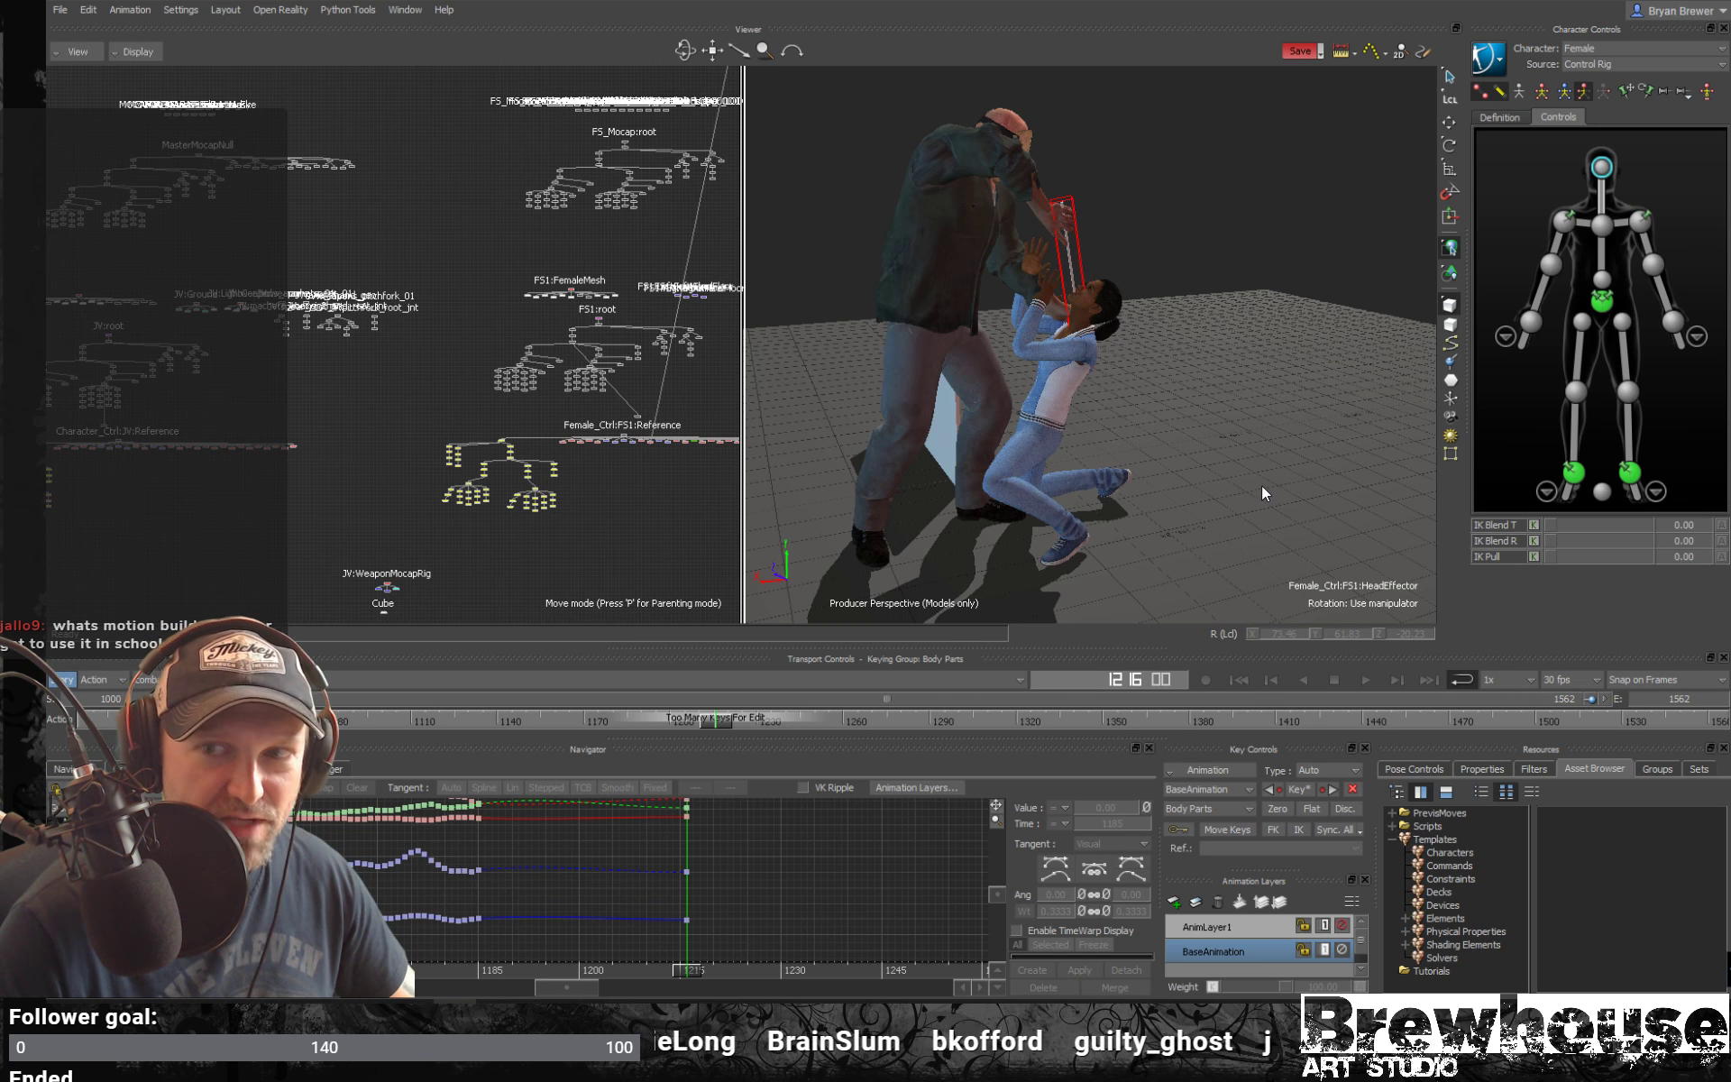
alt+drag(1290, 484, 1125, 479)
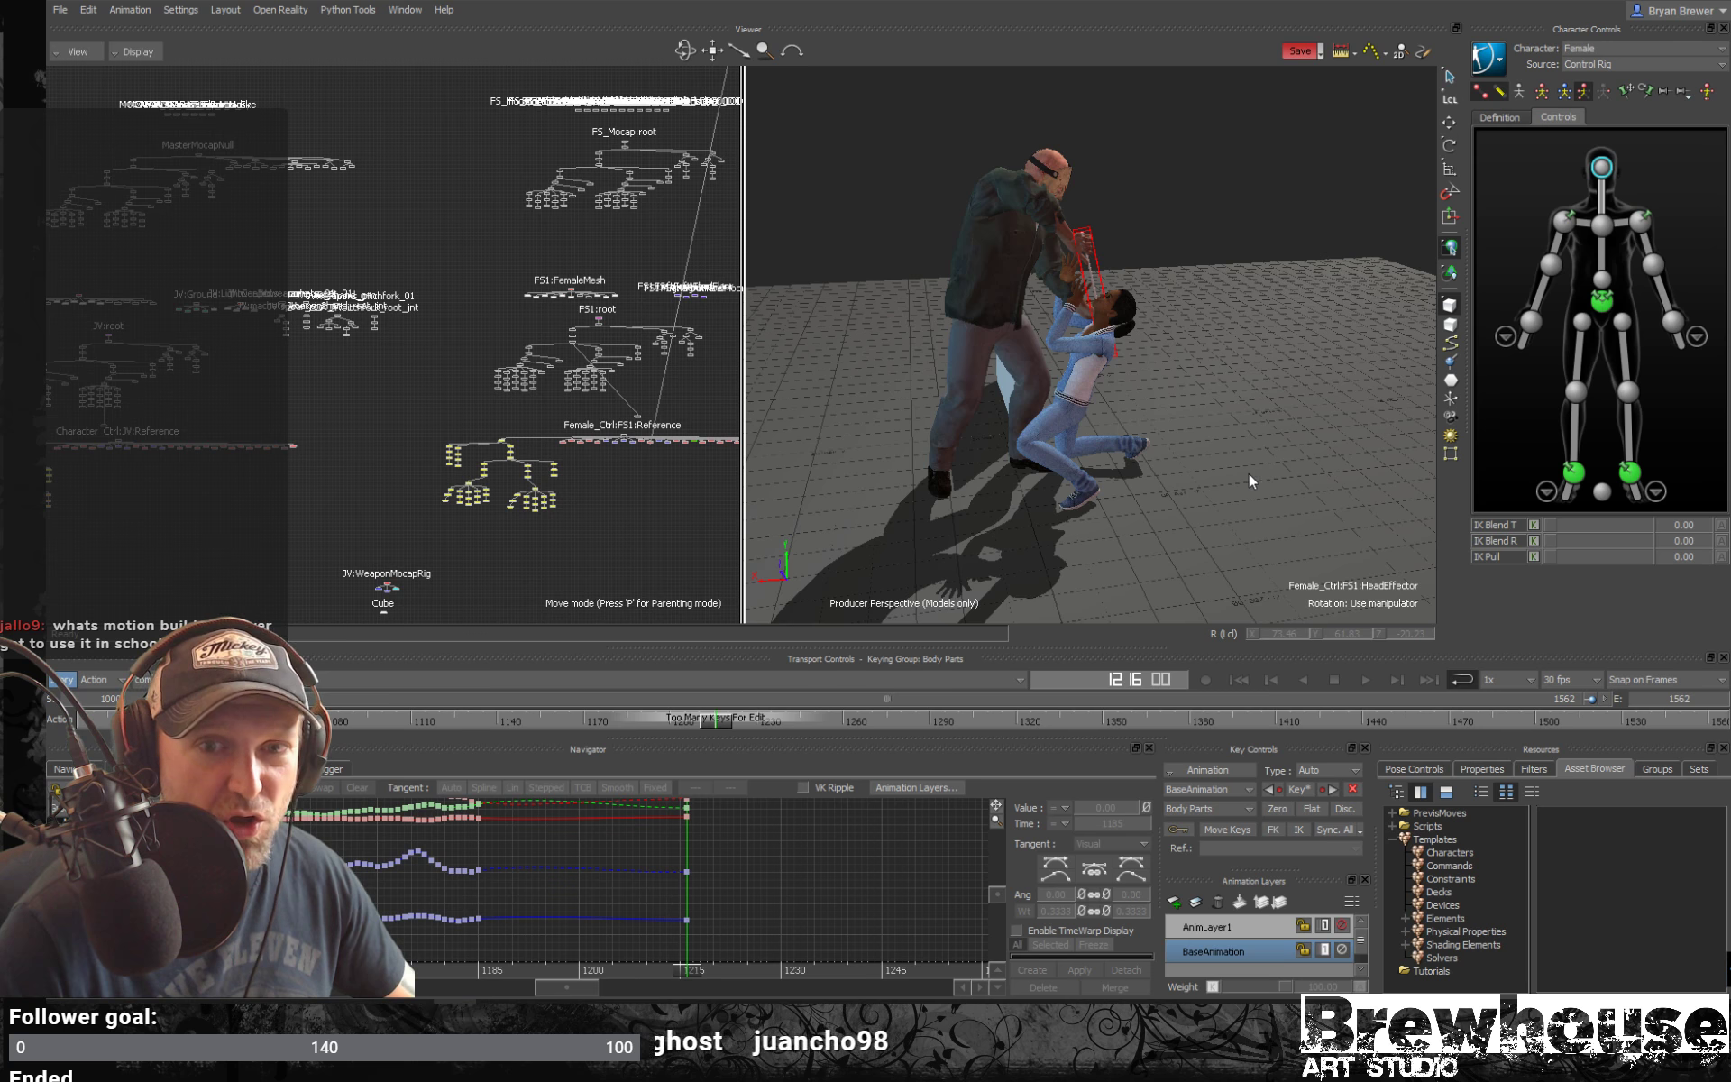
mouse_move(1262, 478)
alt+mouse_down()
mouse_move(1206, 495)
mouse_move(1266, 496)
mouse_move(1242, 455)
alt+mouse_up()
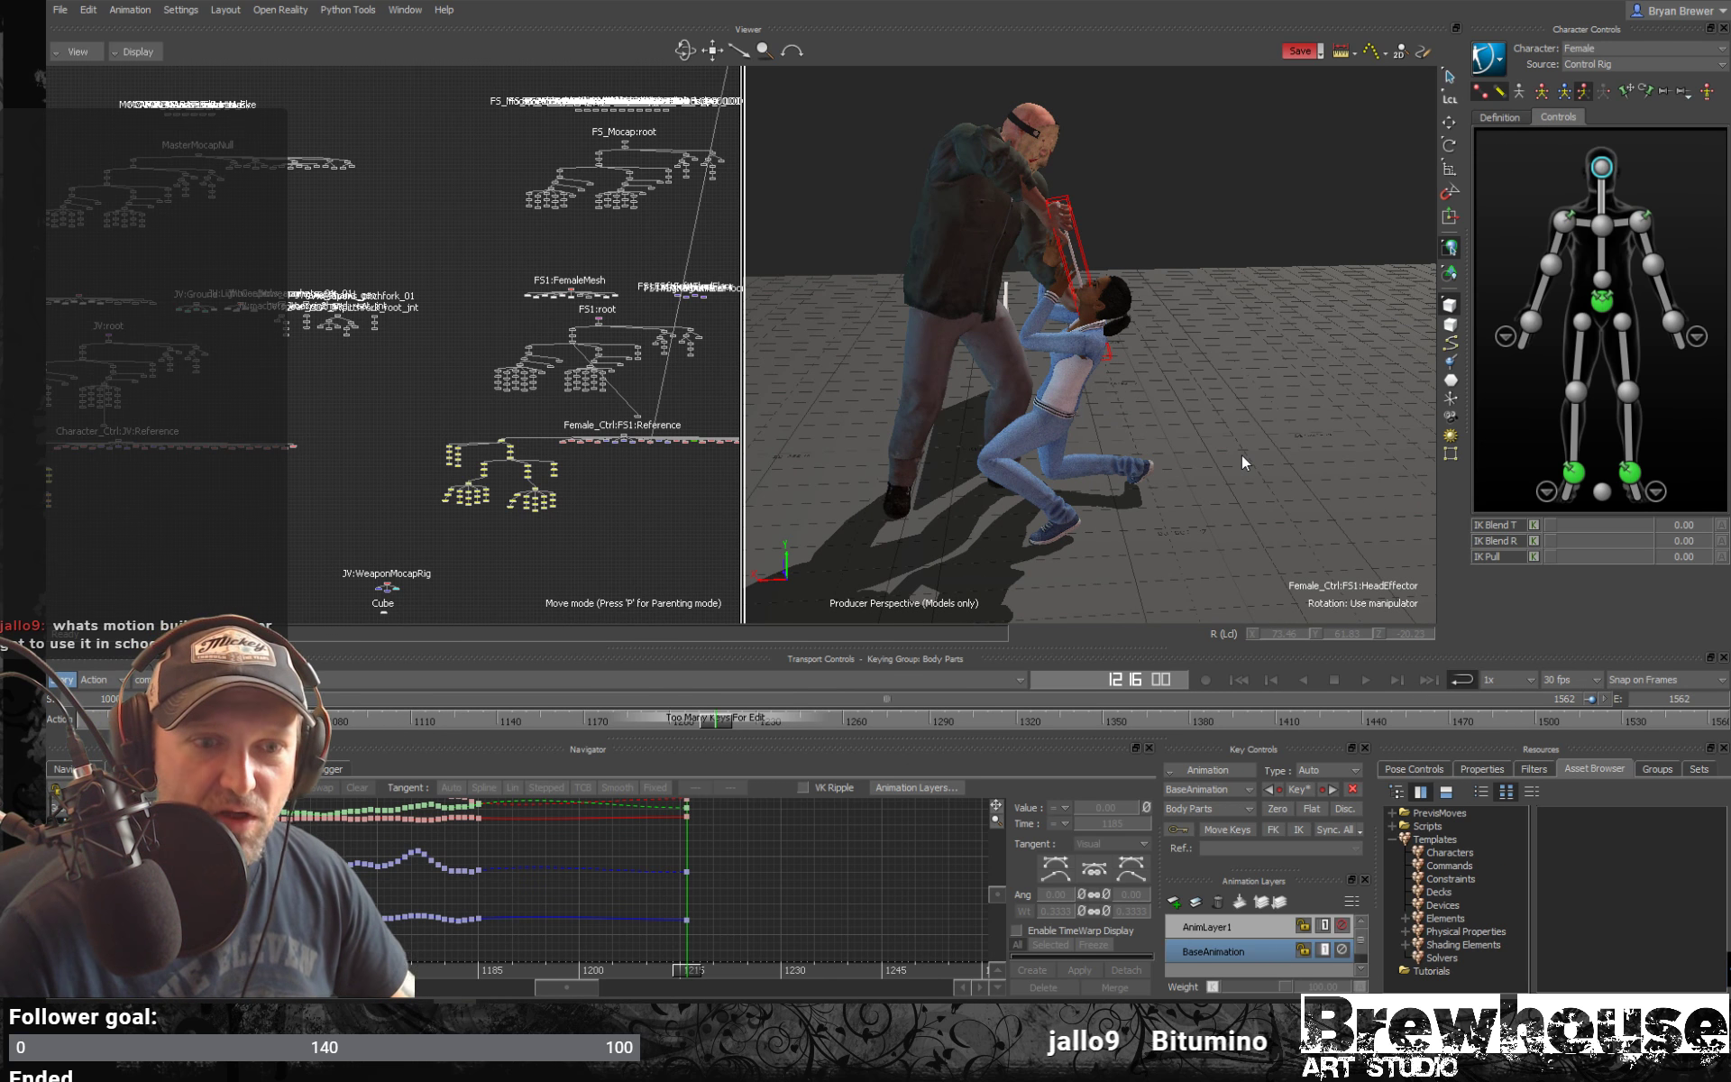
alt+drag(1217, 473, 1244, 449)
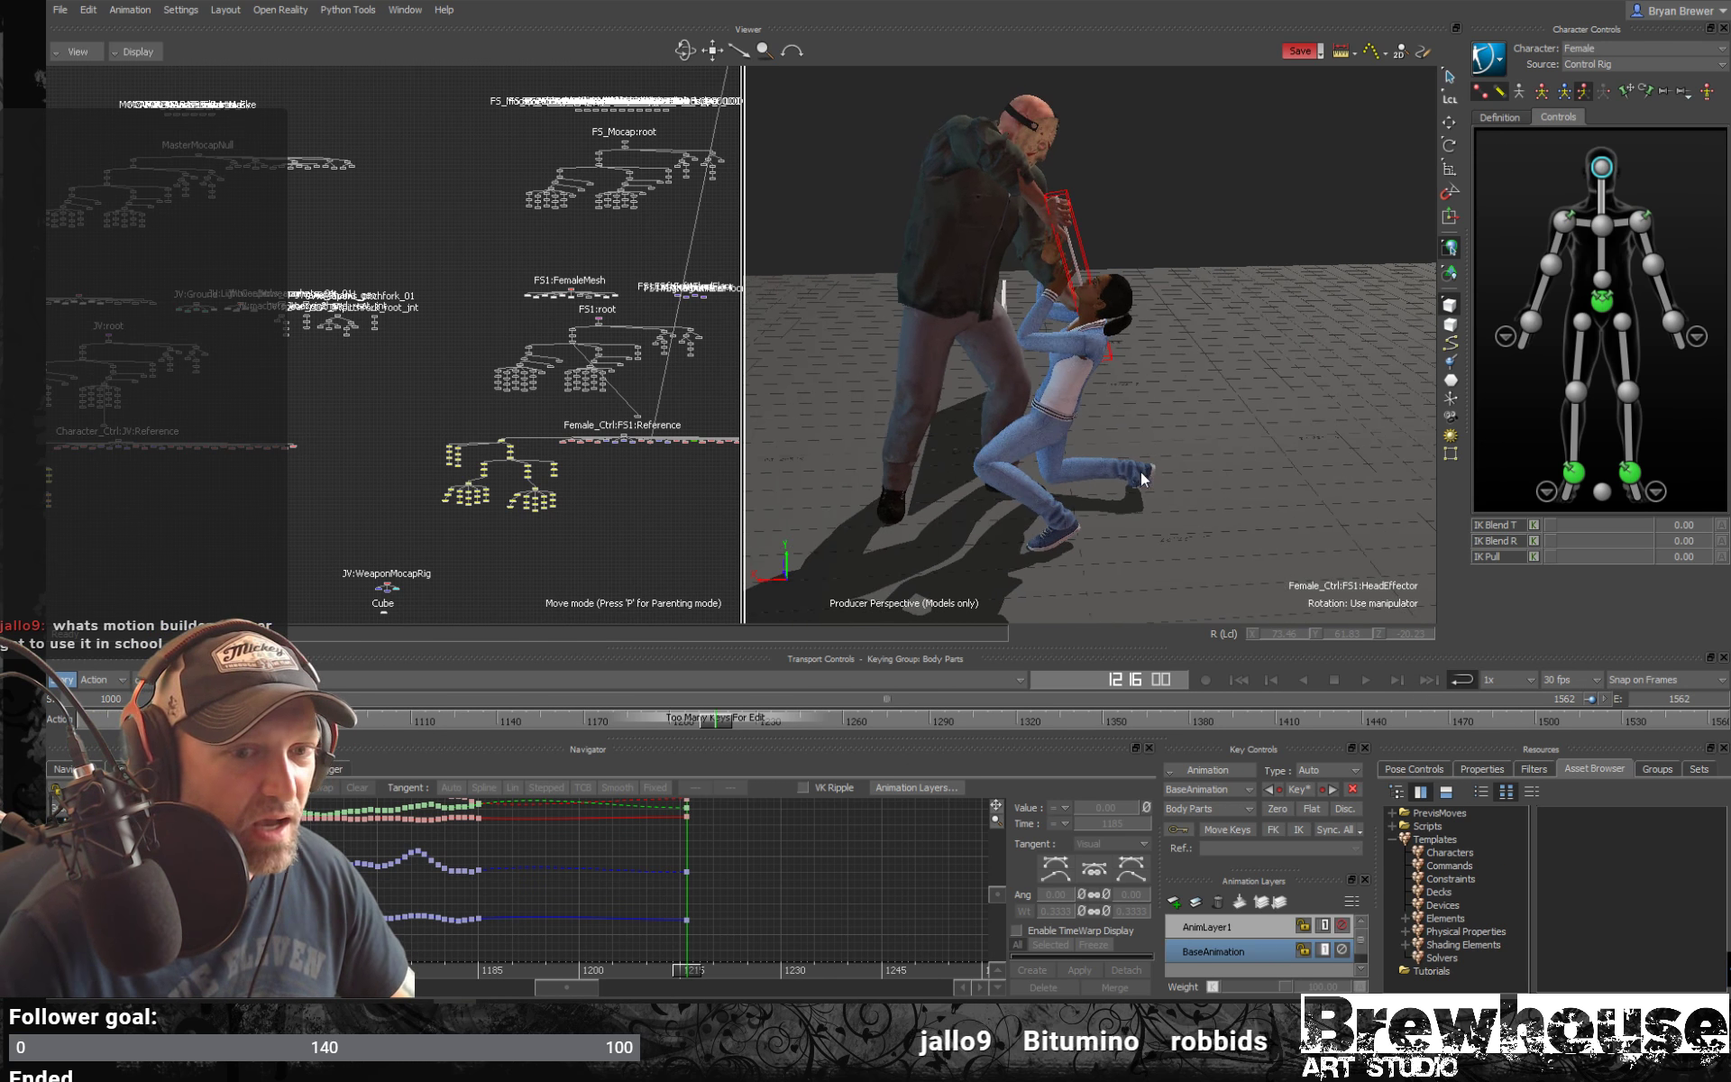
alt+drag(1141, 477, 1197, 474)
click(1364, 680)
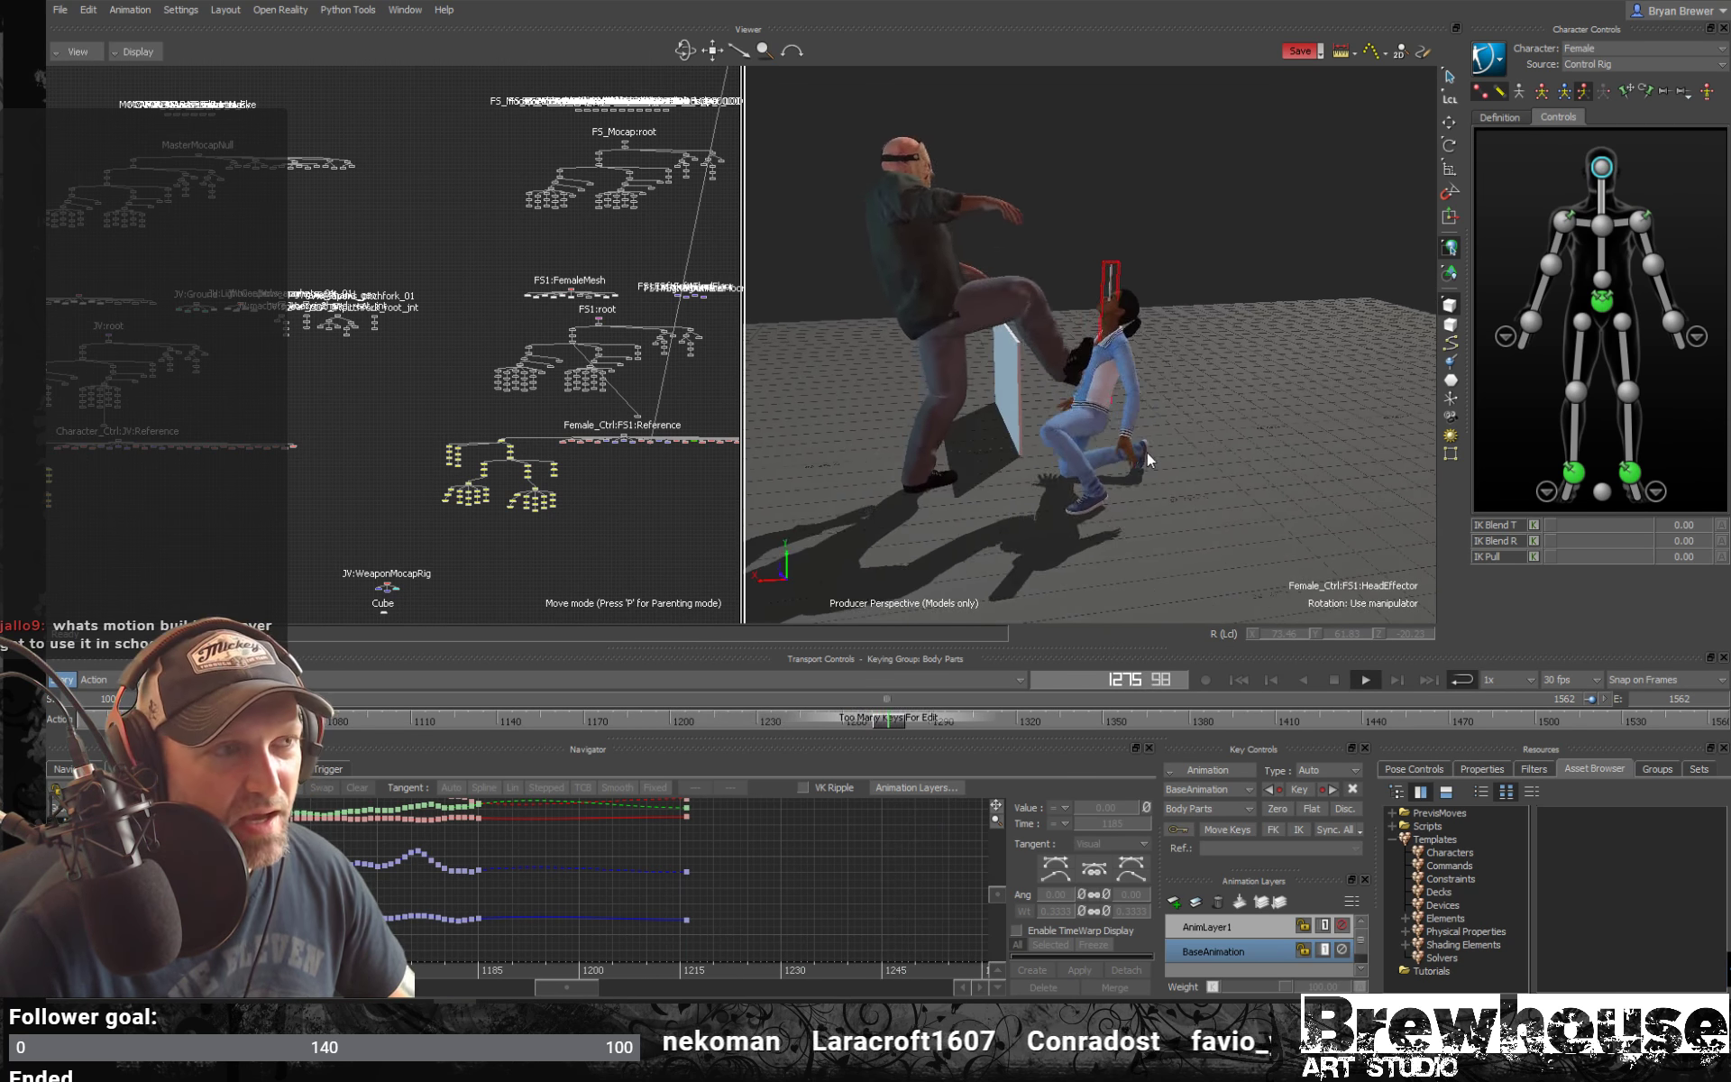
mouse_move(1148, 447)
alt+mouse_down()
mouse_move(1094, 451)
mouse_move(1133, 453)
mouse_move(1139, 420)
alt+mouse_up()
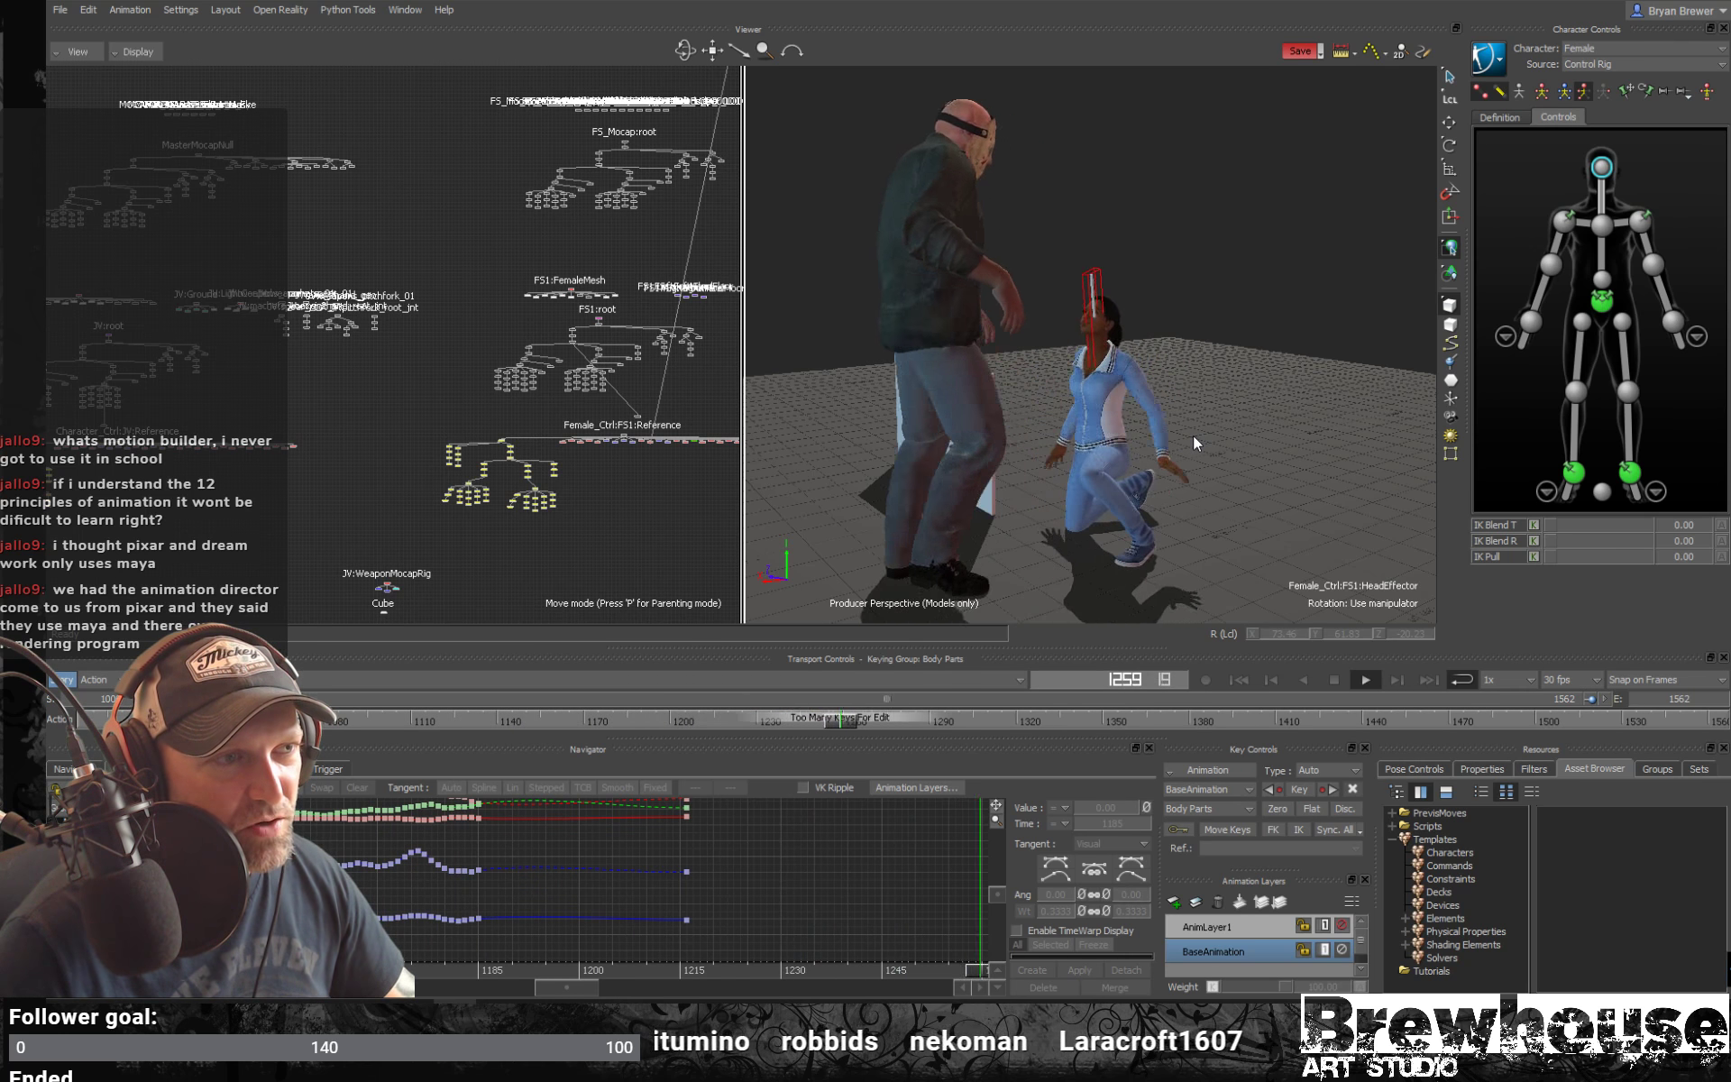
key(space)
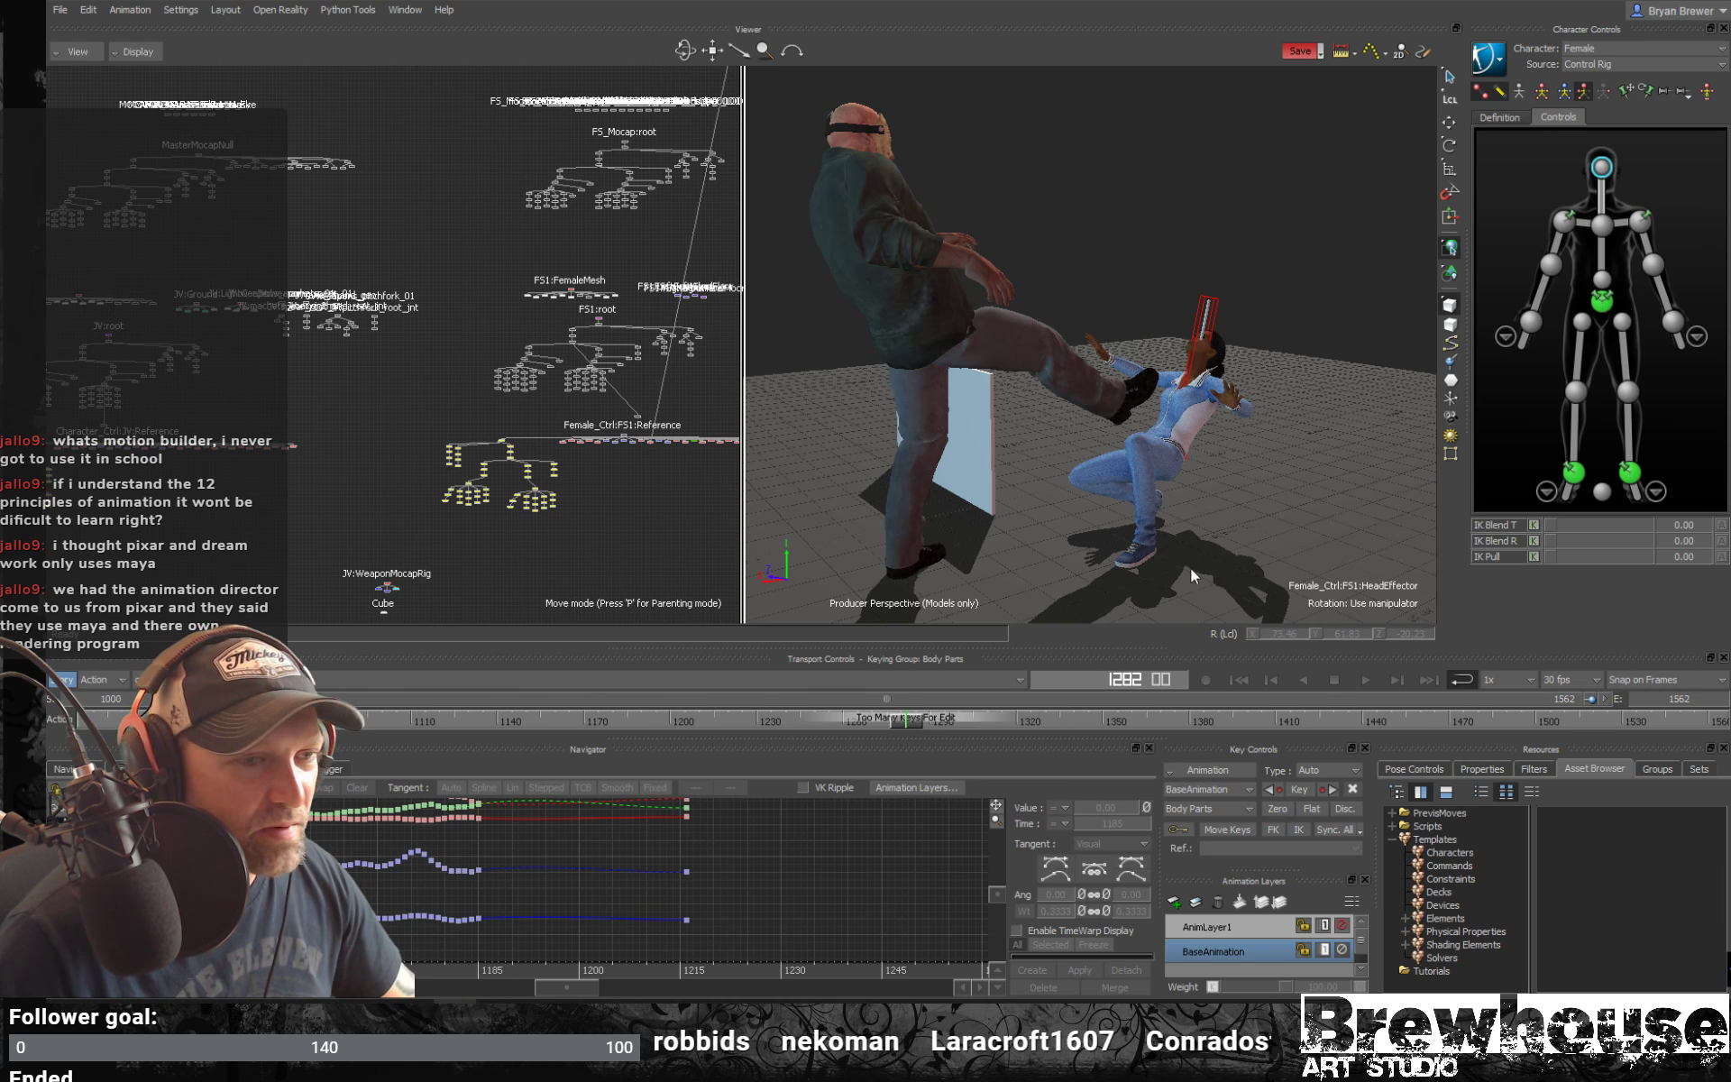
Make AnimLayer1 the active layer and key the female's head effector on it at frame 1217
click(1217, 926)
scroll(1093, 406, up, 5)
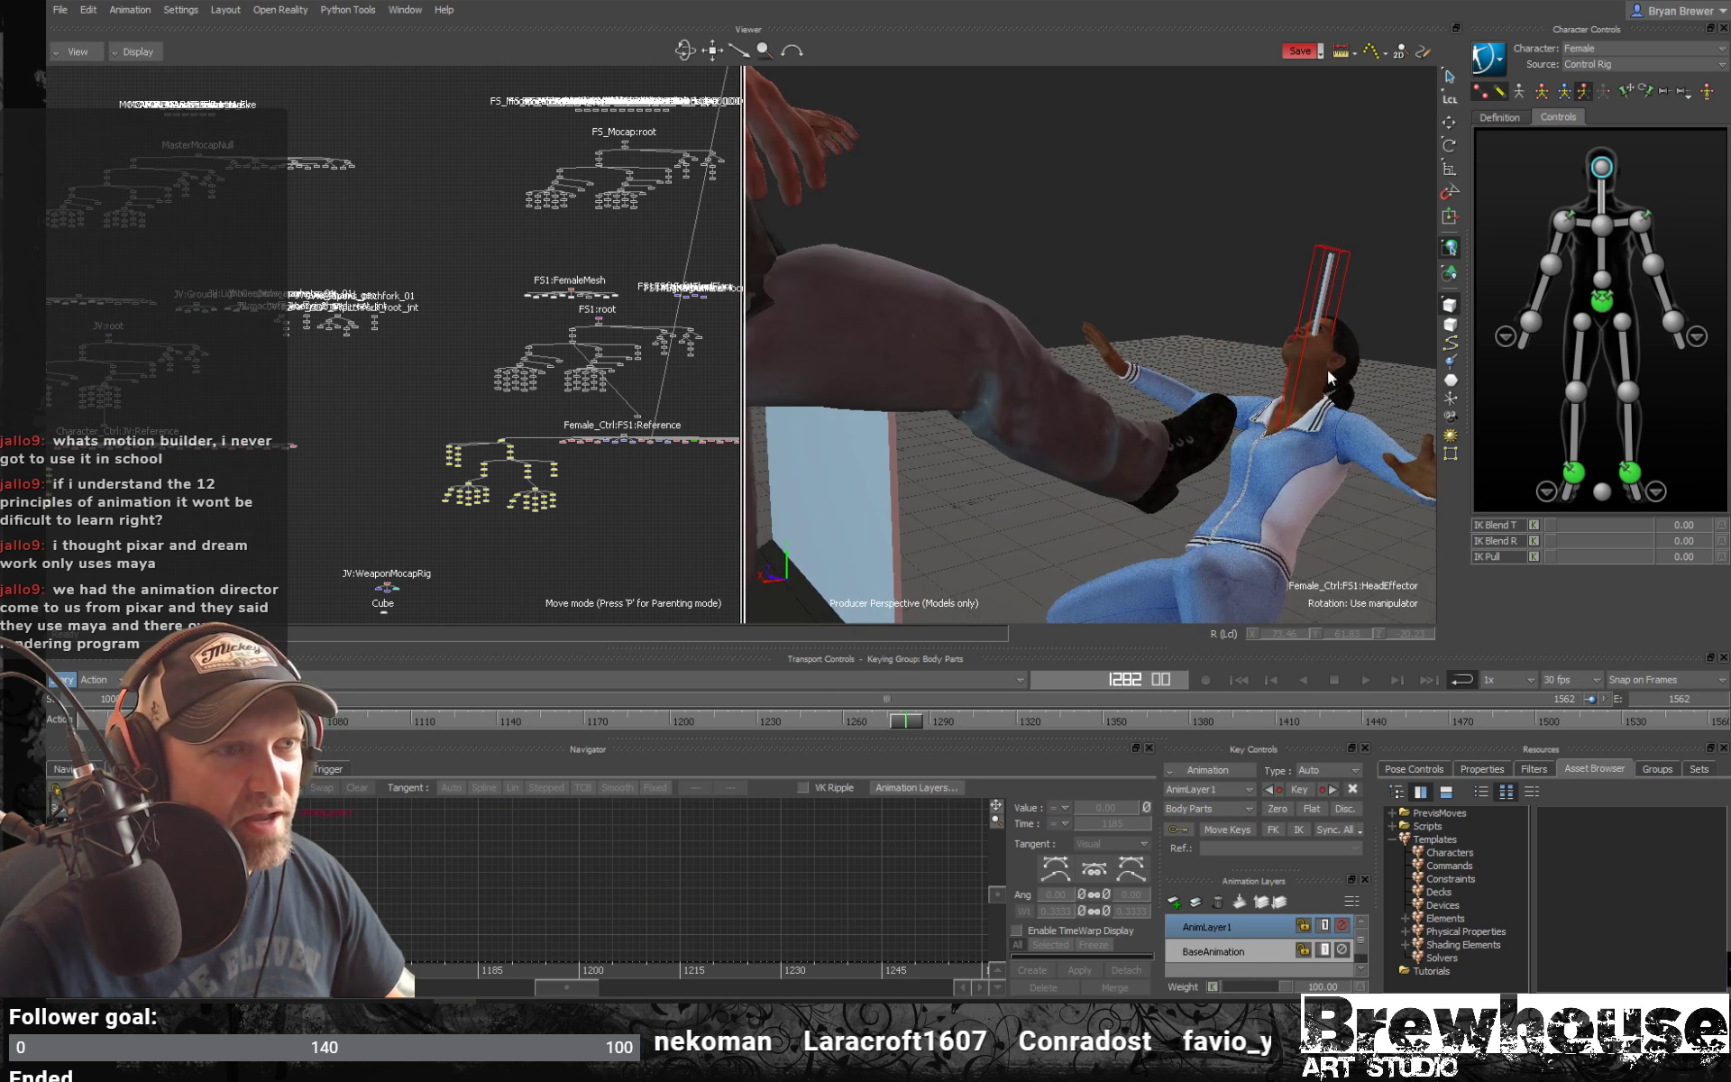
ctrl+shift+drag(1240, 379, 1058, 453)
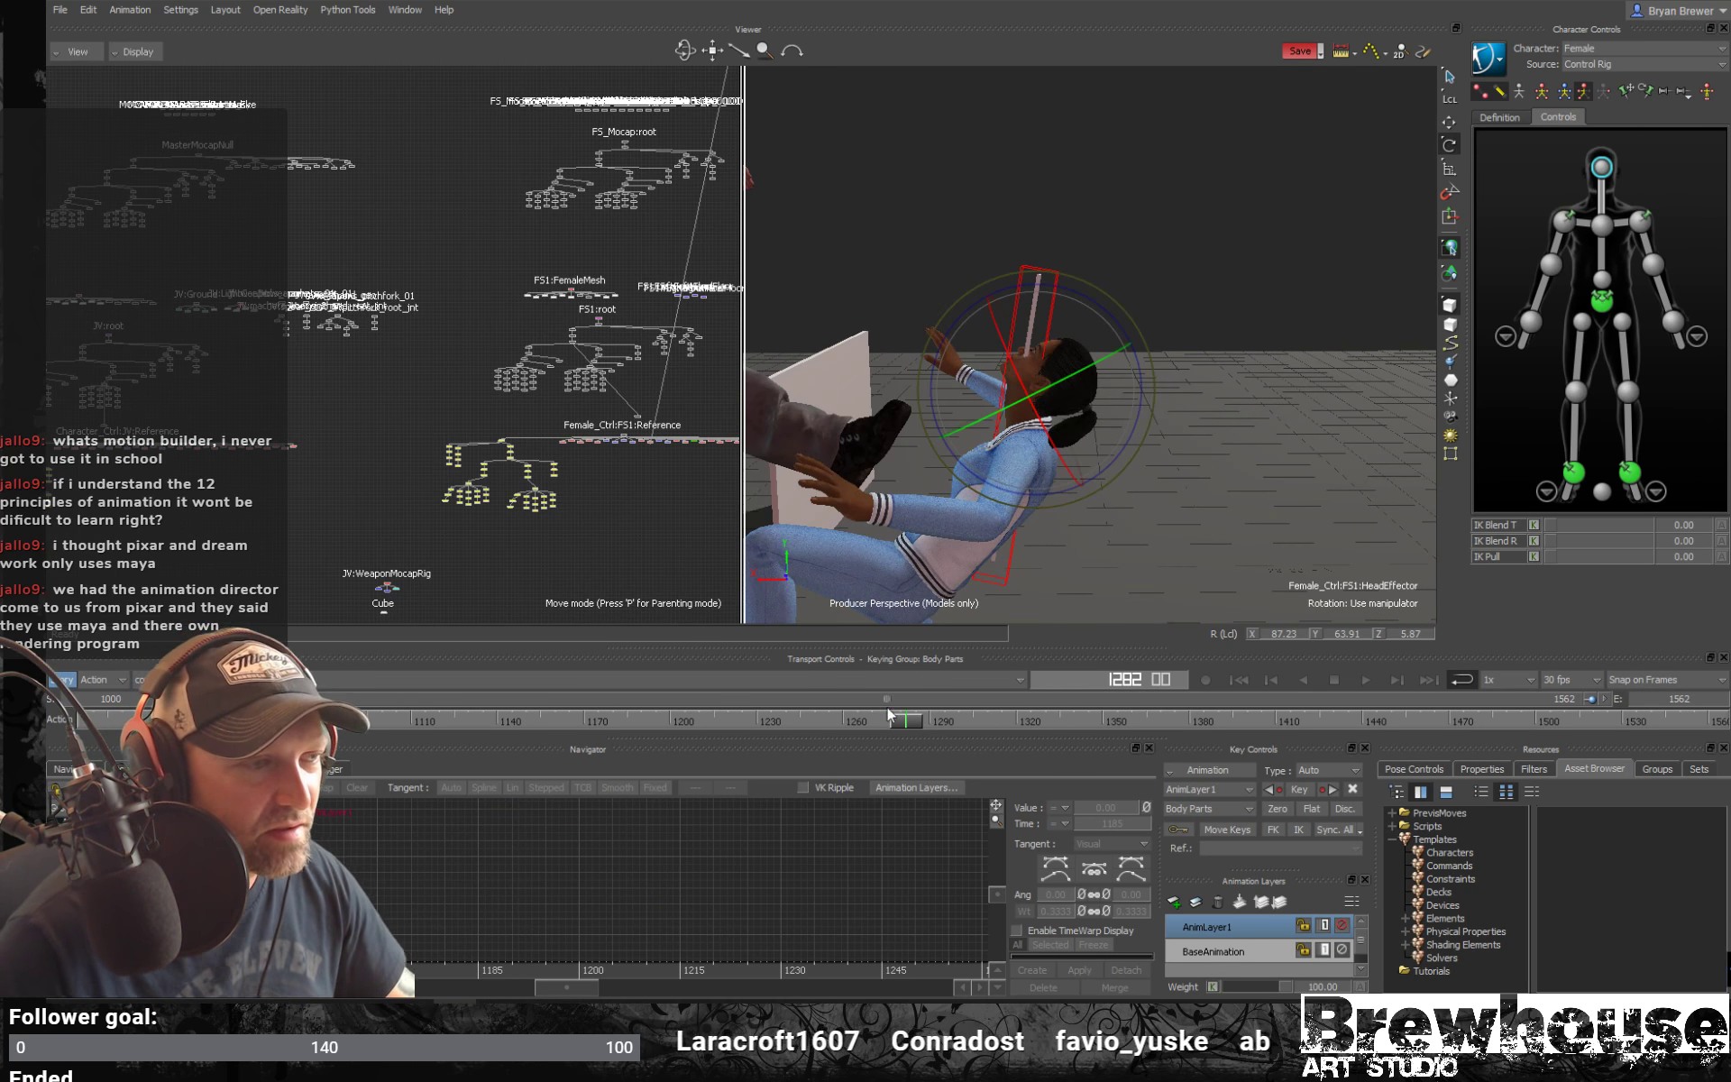
drag(898, 718, 826, 719)
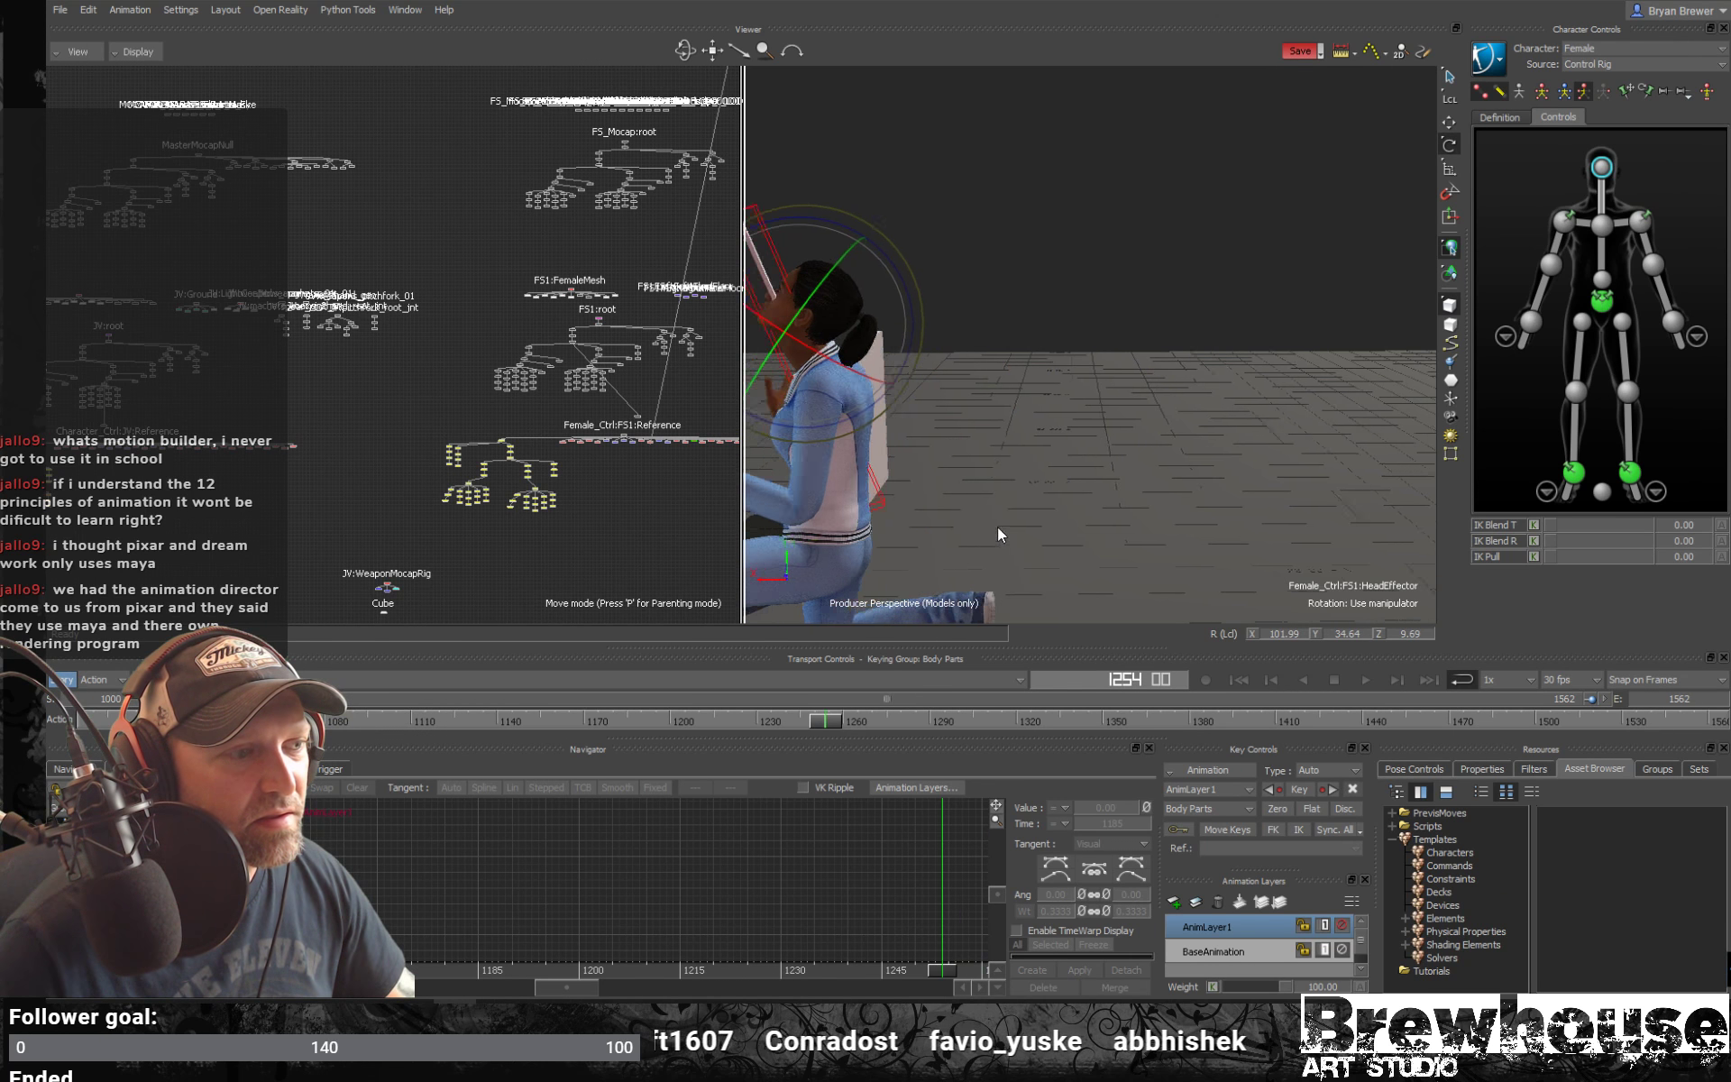
ctrl+drag(1024, 507, 1107, 526)
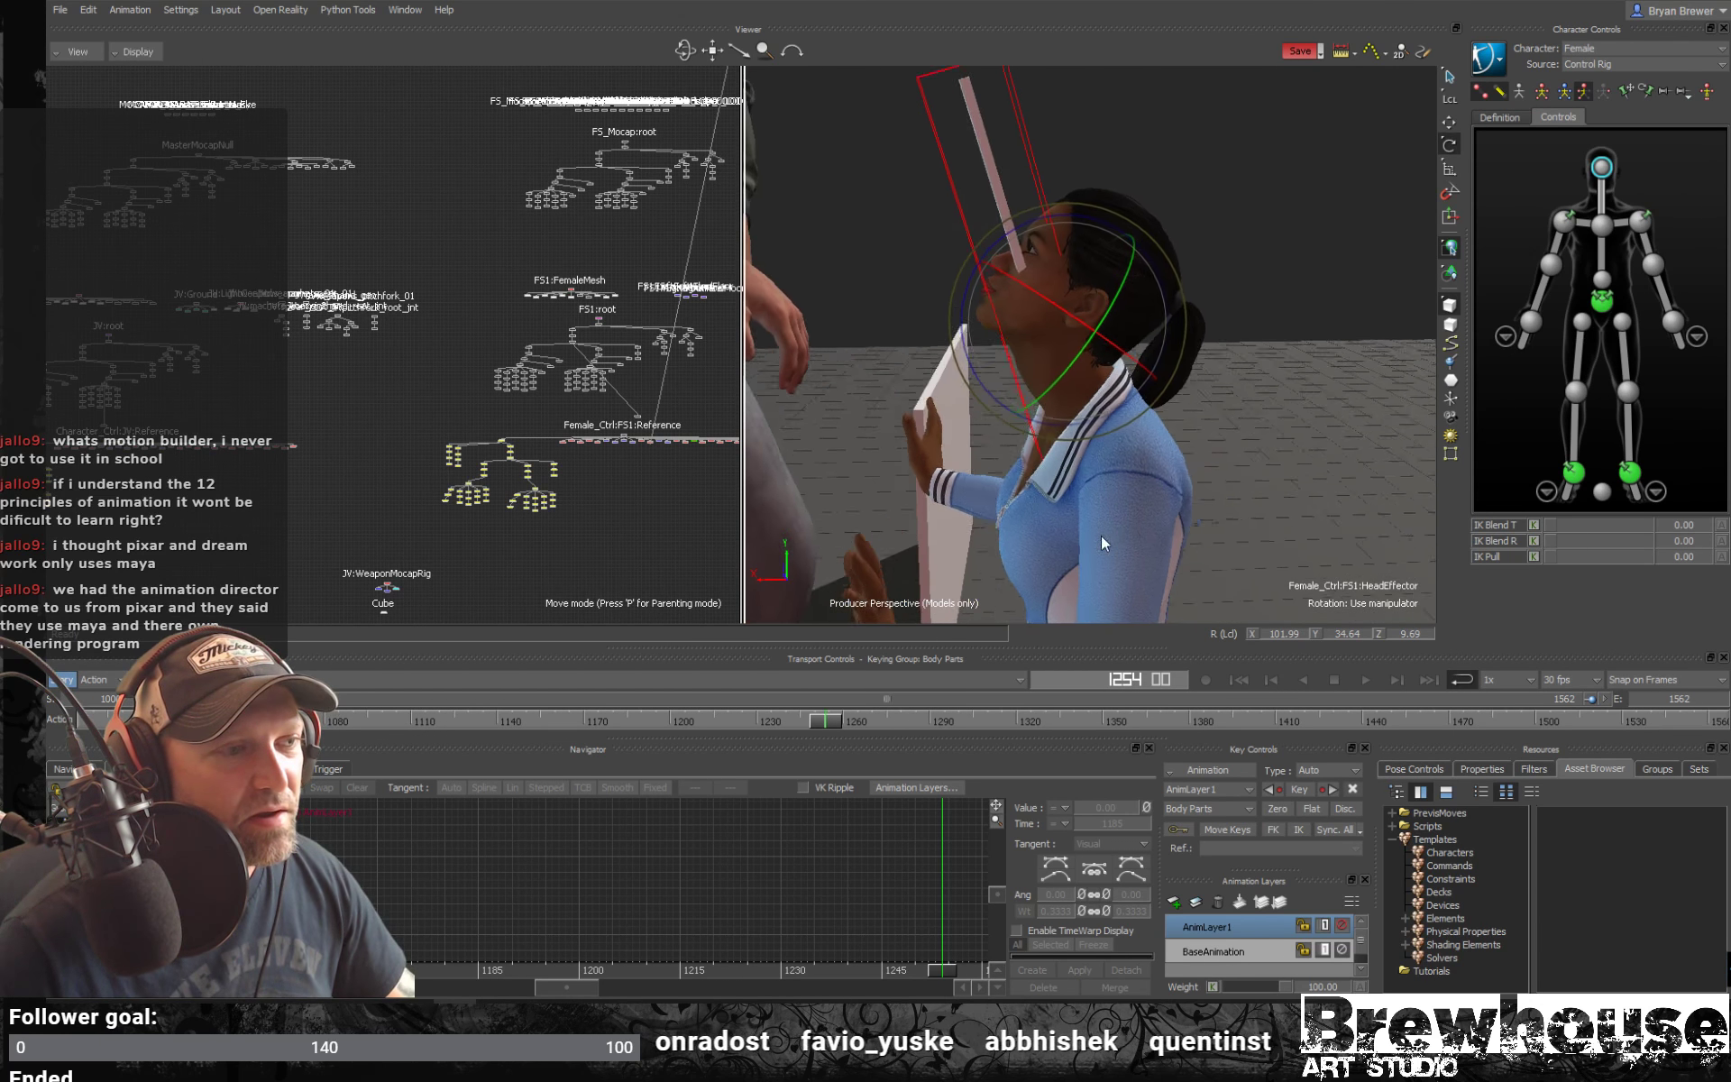
drag(833, 730, 717, 731)
ctrl+drag(1086, 530, 1134, 489)
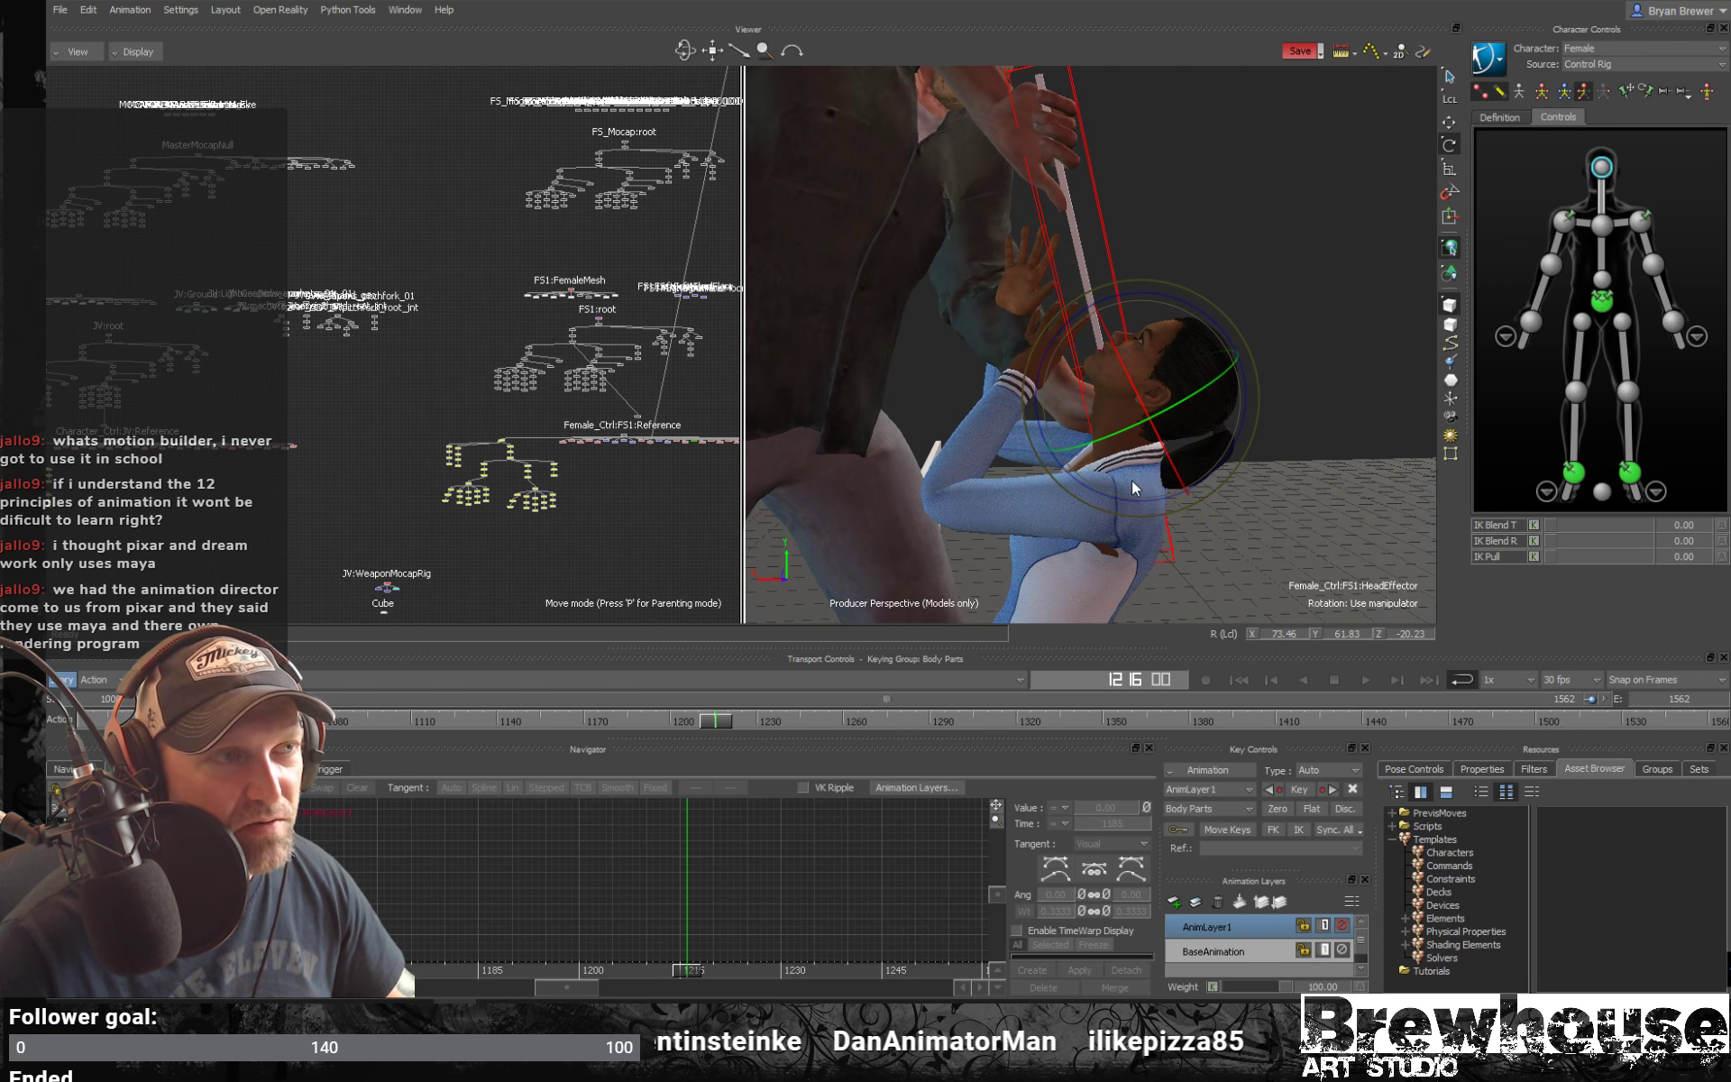
scroll(1132, 487, up, 2)
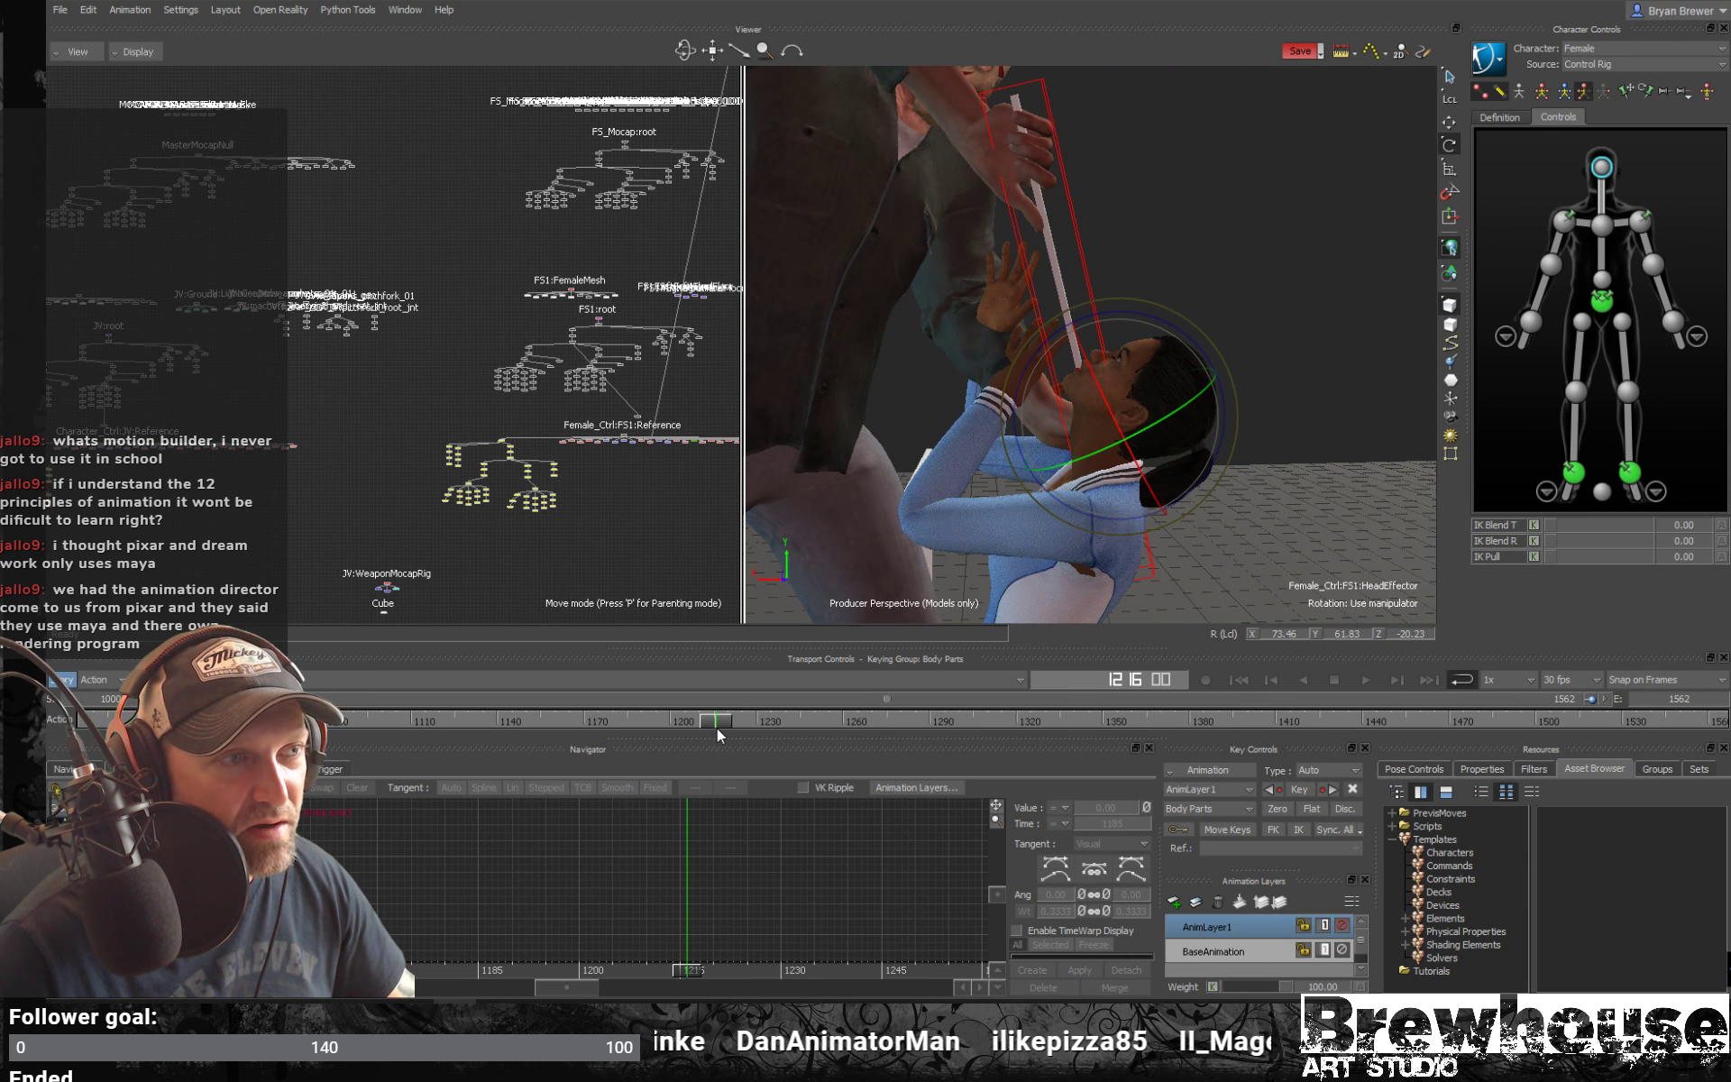
drag(717, 727, 717, 728)
key(k)
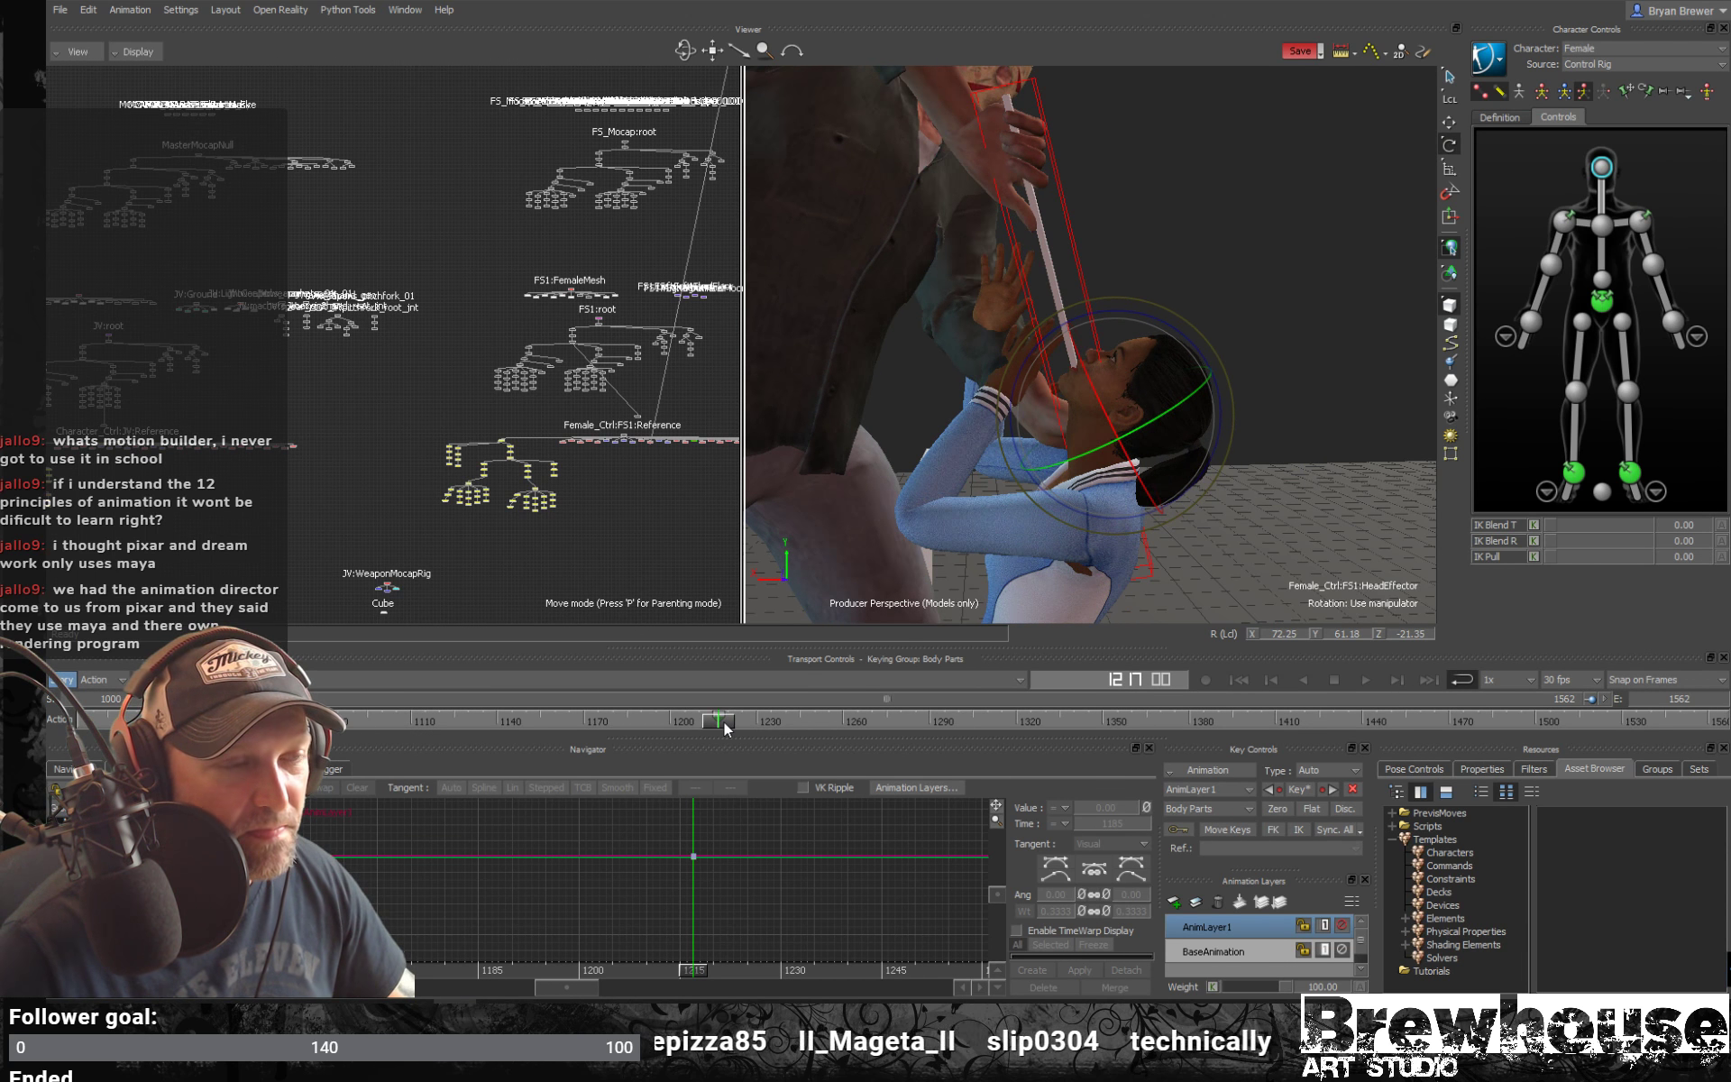
At frame 1220, rotate the female's head effector to about X 75.38, Y 79.35, Z -28.38 and key it on AnimLayer1
drag(723, 722, 727, 727)
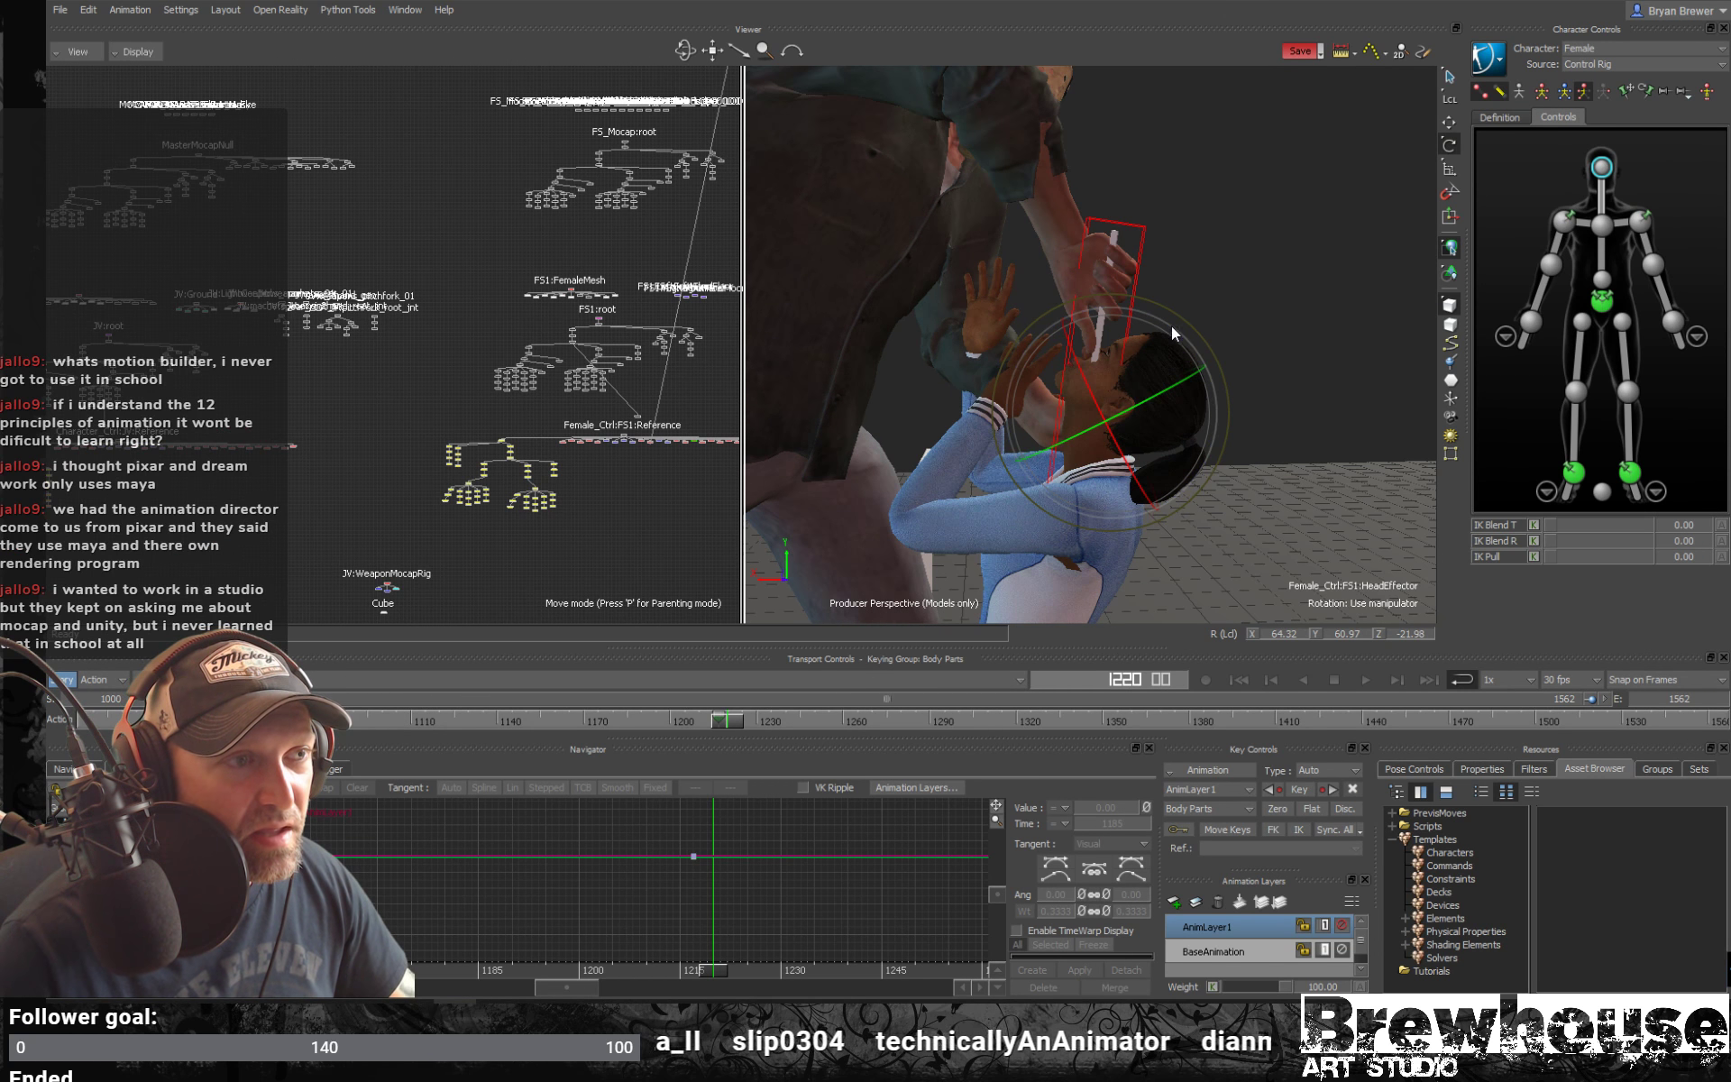
drag(1172, 328, 1256, 415)
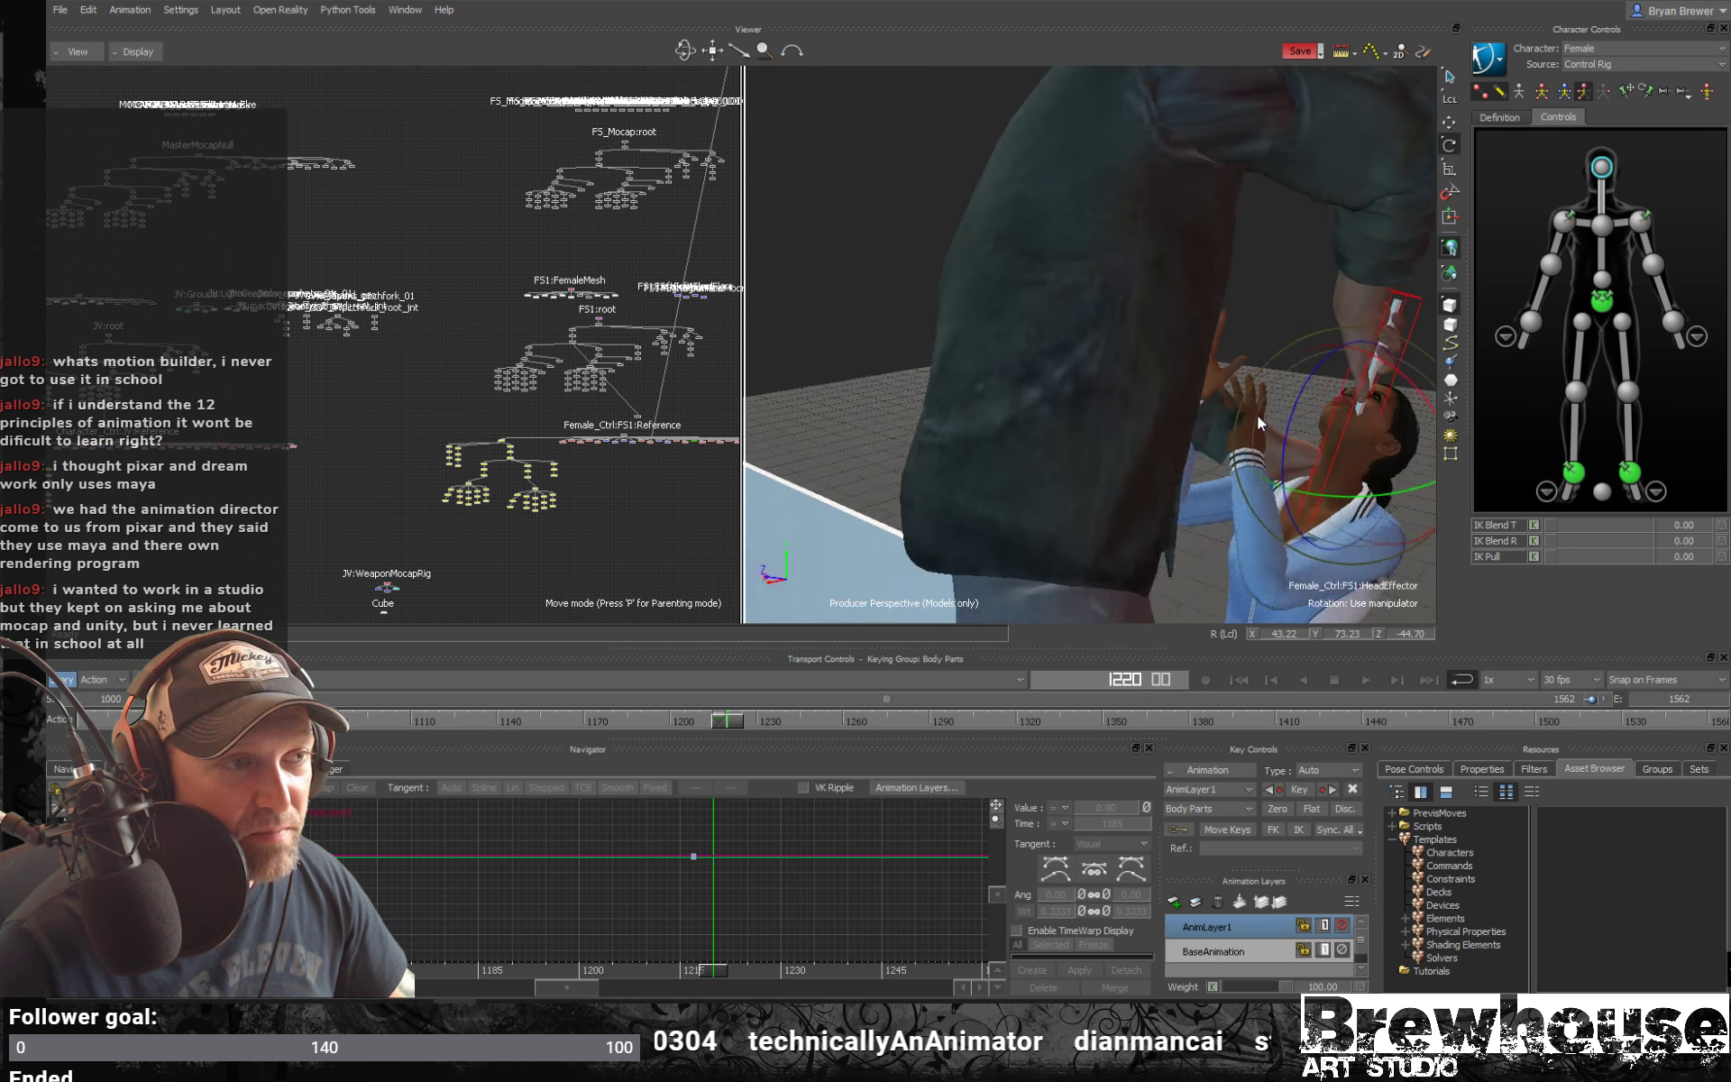
alt+middle_drag(1257, 415, 1204, 402)
alt+right_drag(1204, 402, 1293, 440)
alt+drag(1293, 441, 1194, 344)
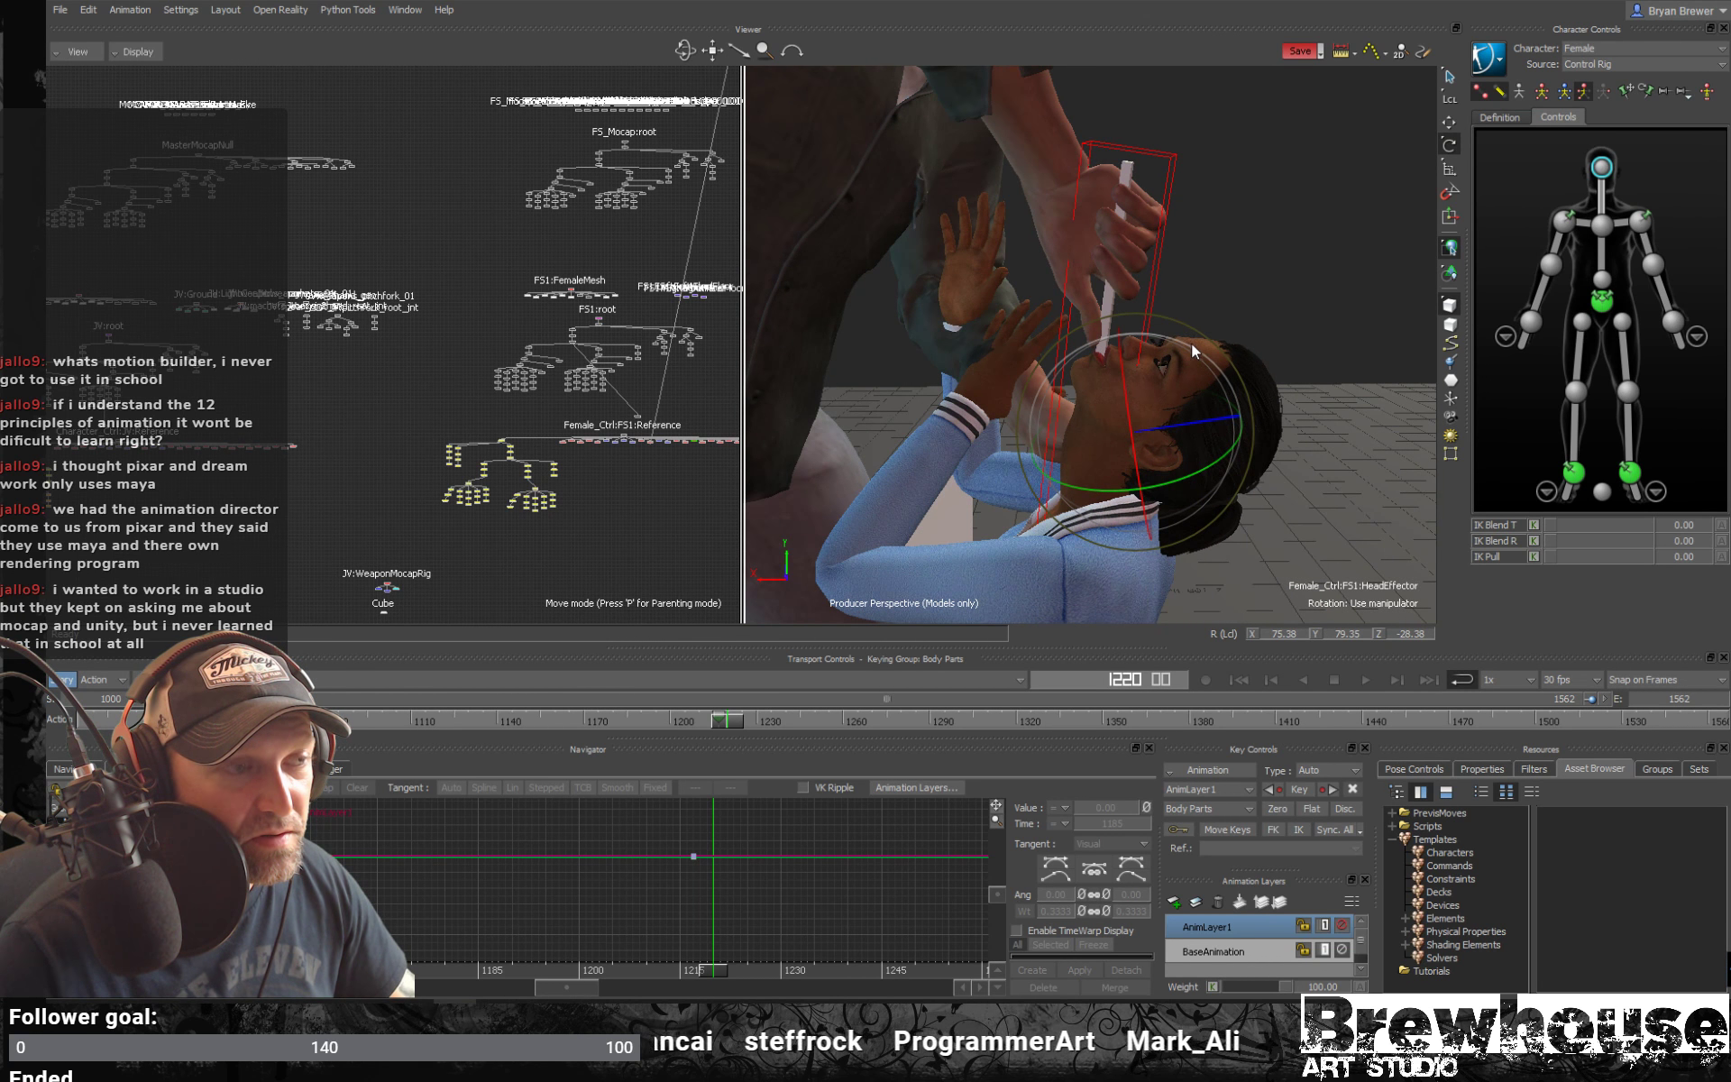
At frame 1218, rotate the head effector to about X 78.00, Y 57.57, Z -18.74 and key it on AnimLayer1
click(722, 718)
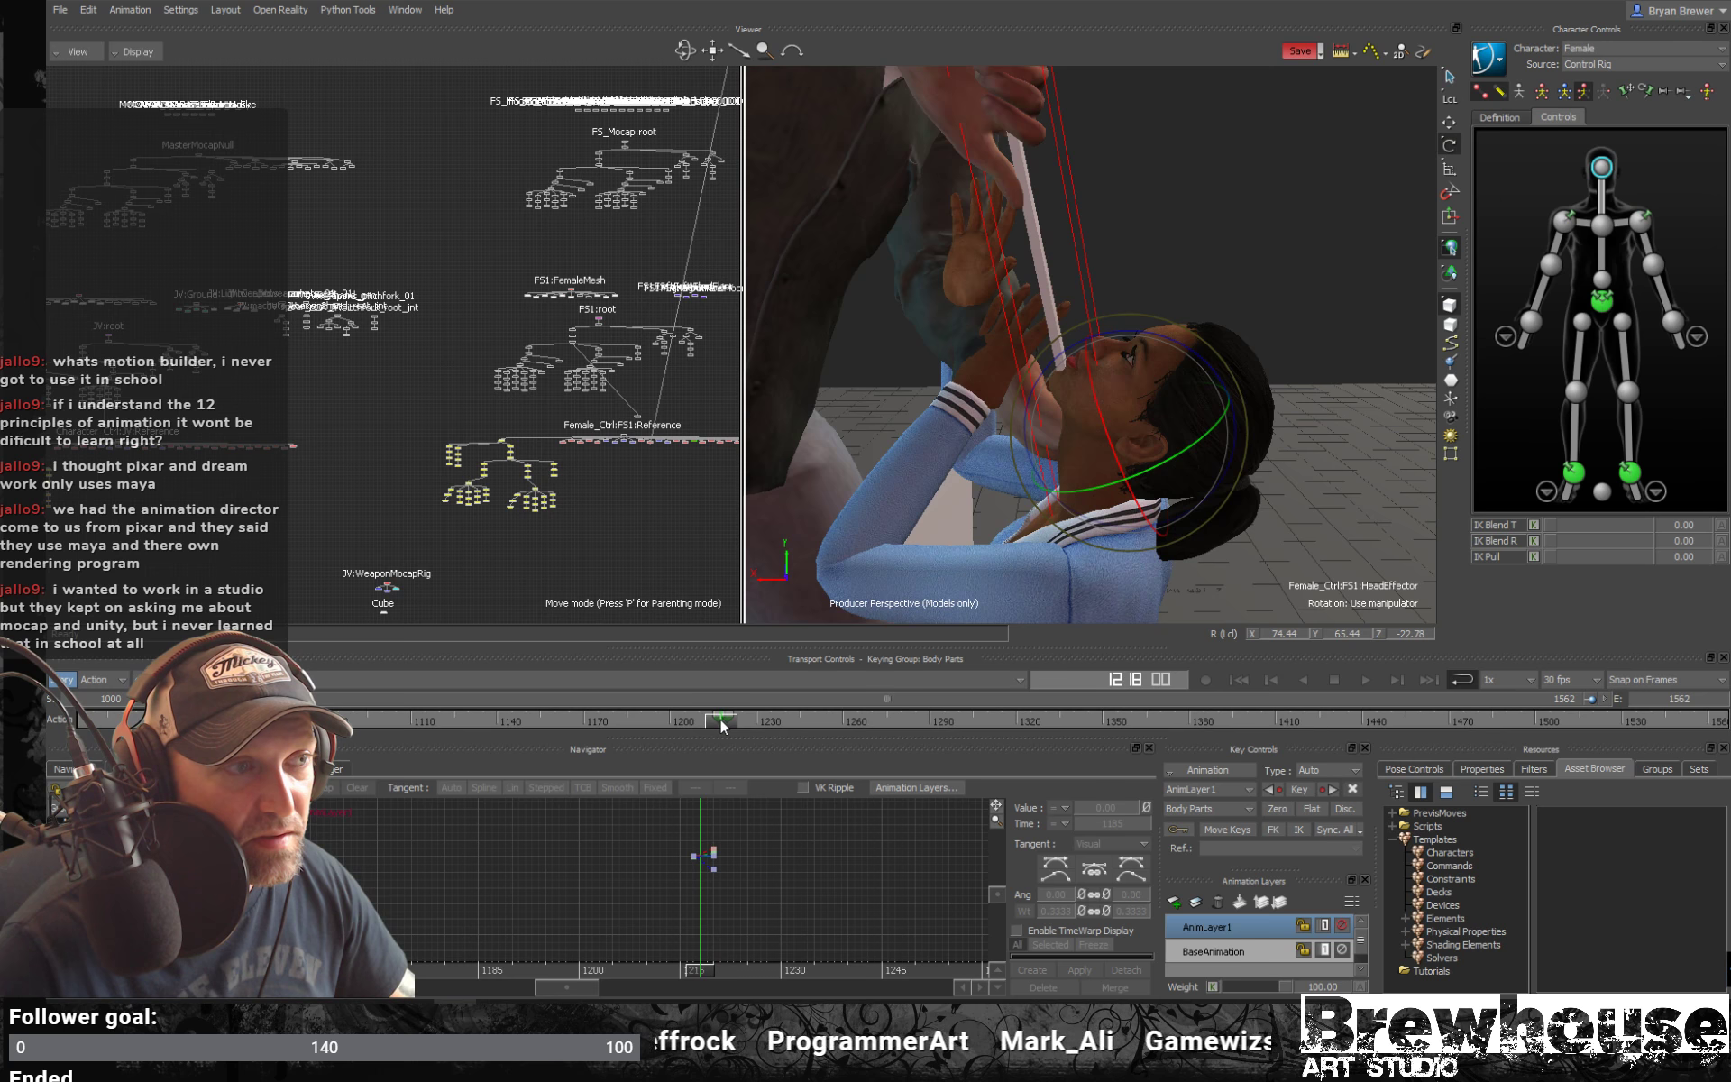
drag(721, 718, 721, 722)
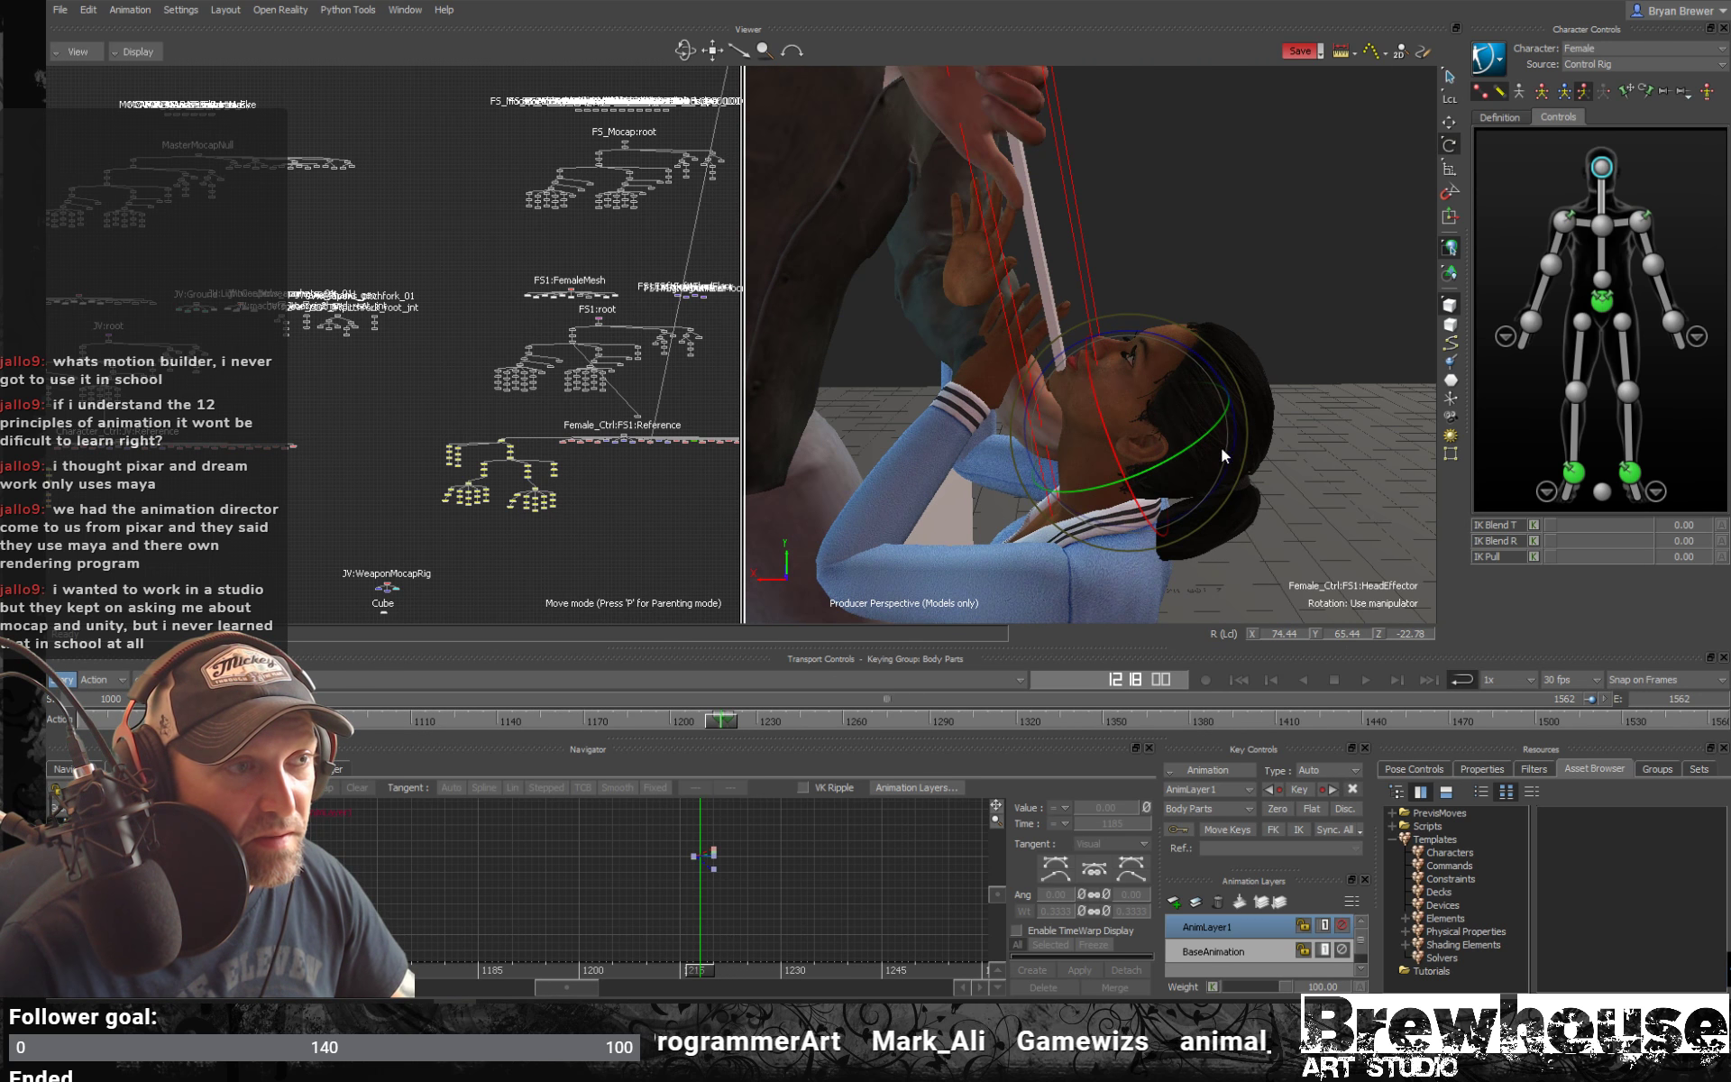
drag(1223, 381, 1216, 385)
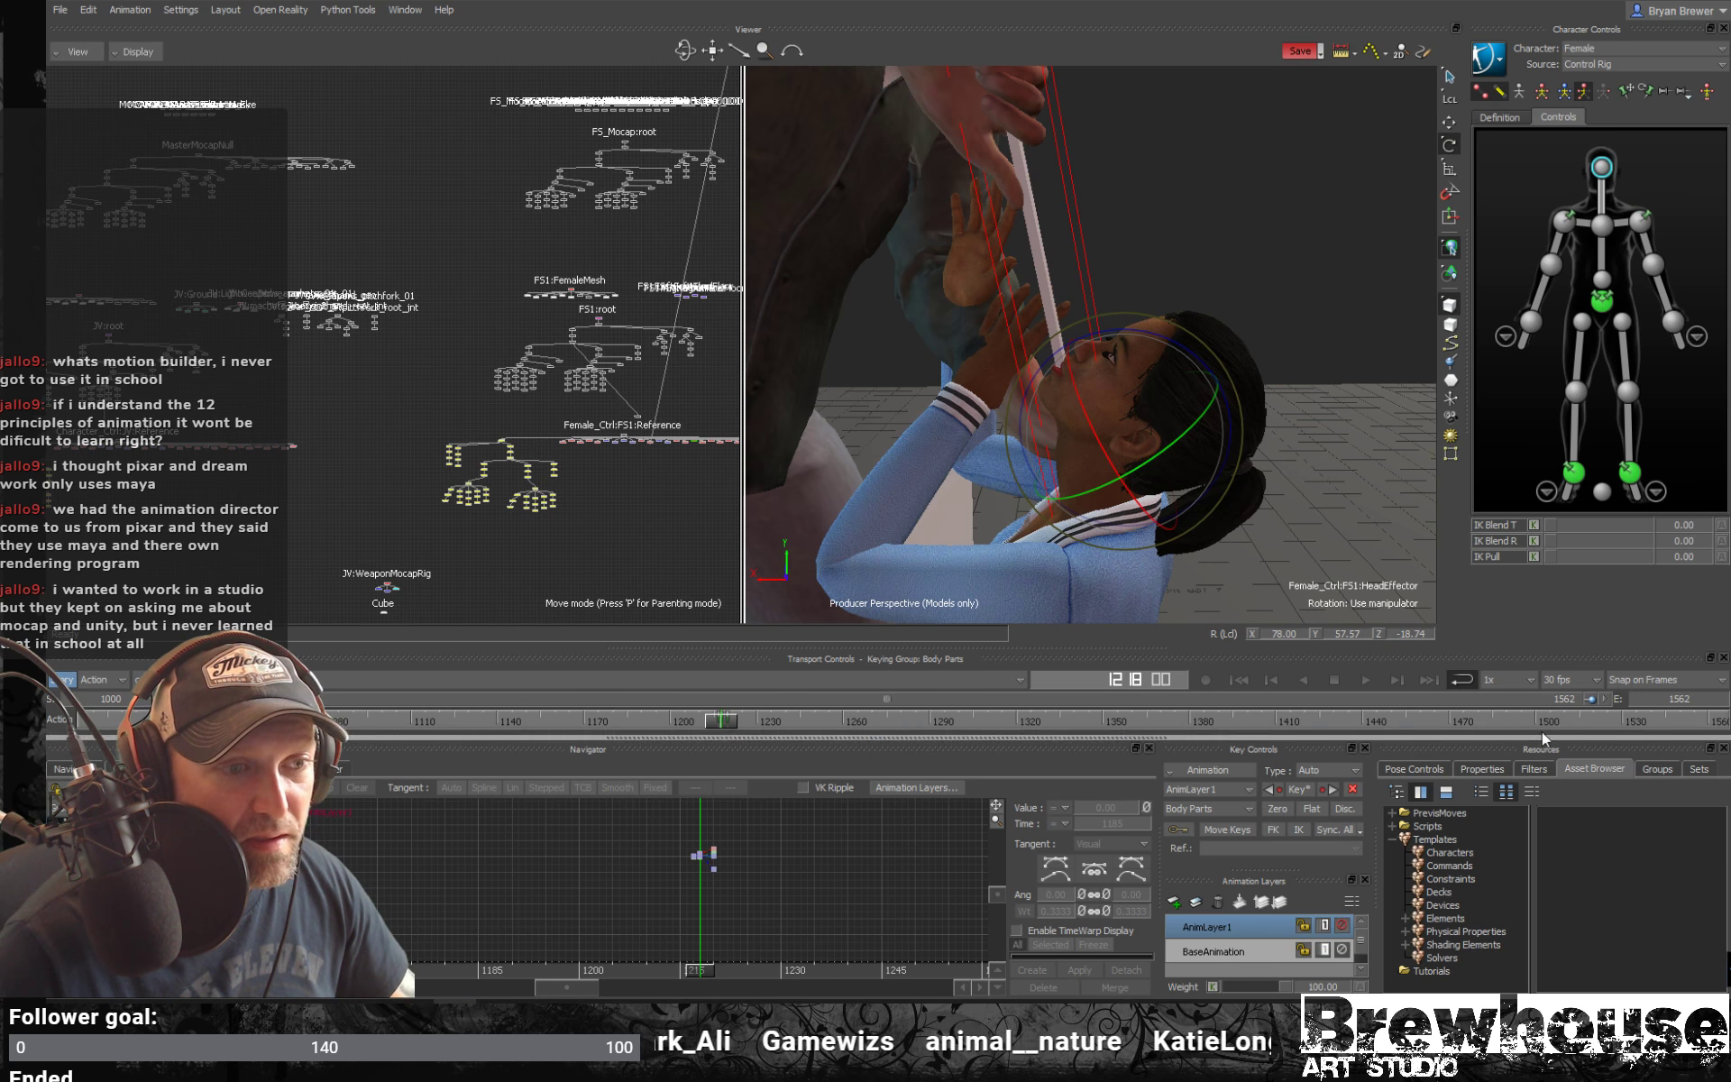
Narrow the visible timeline range to frames 1193 through 1346
drag(1589, 698, 1059, 701)
drag(185, 700, 685, 711)
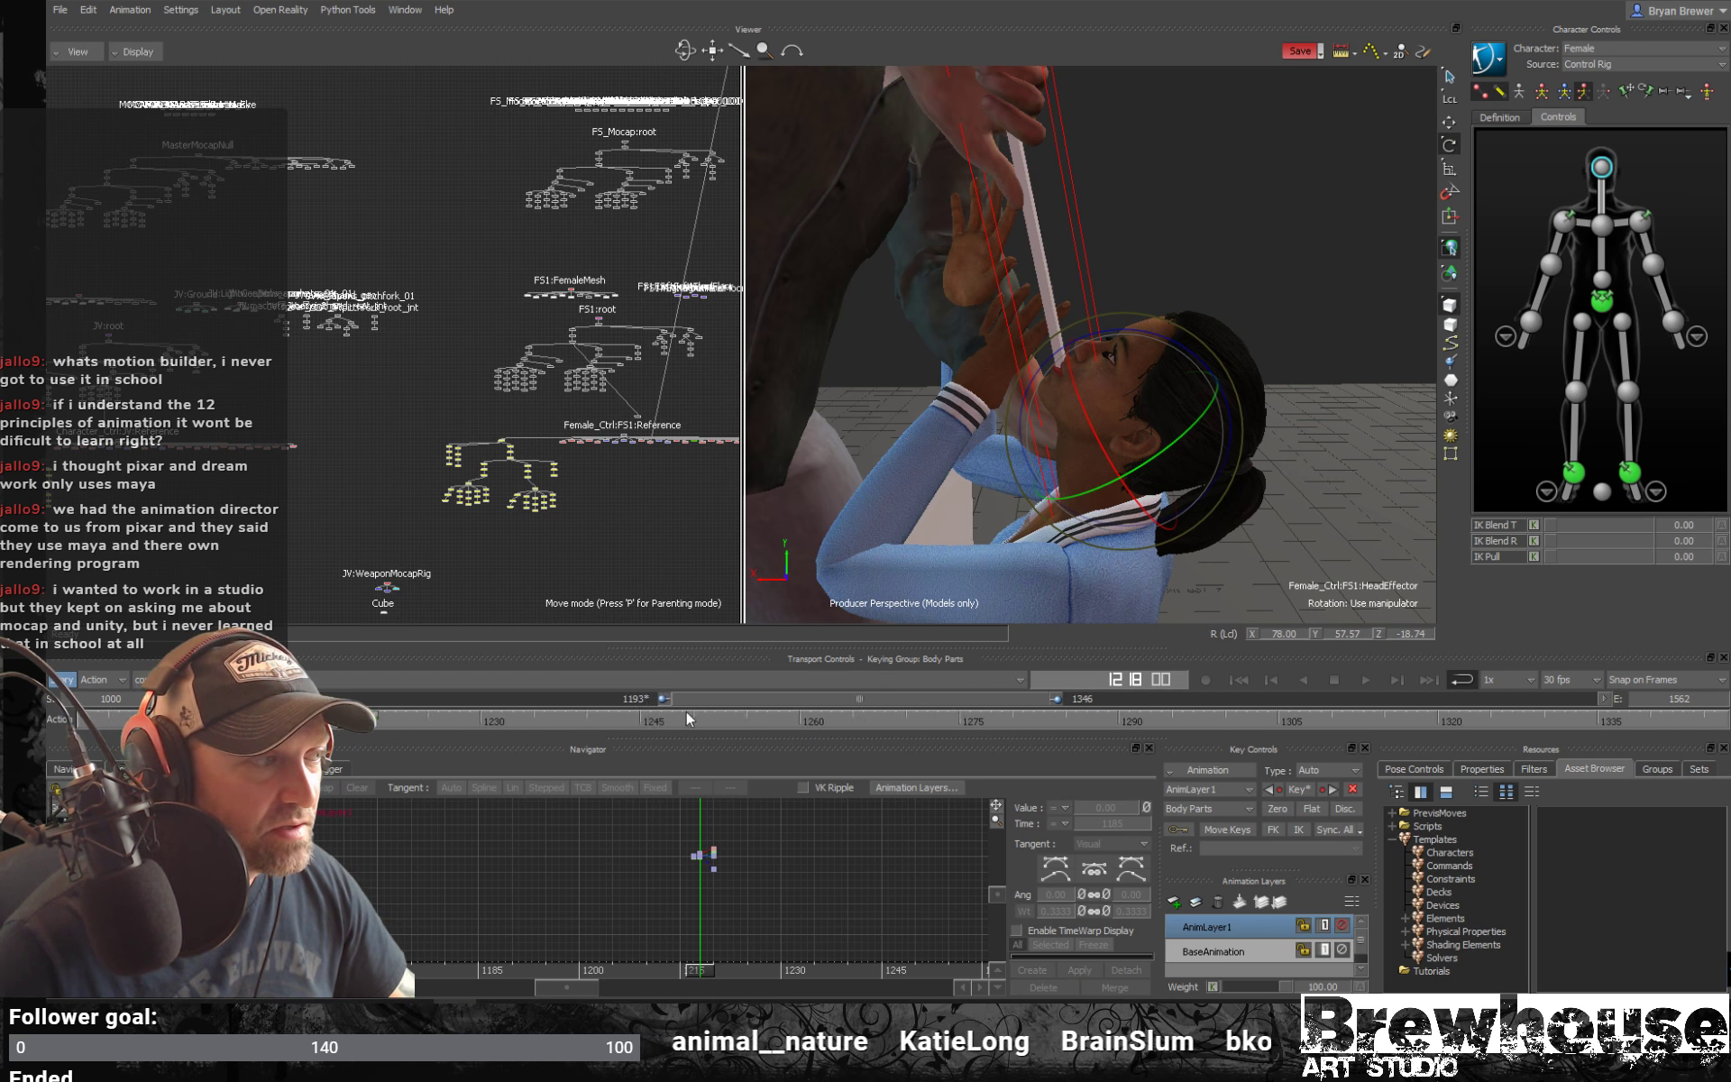
Narrow the visible timeline range to frames 1194 through 1253 and review the female's head motion between frames 1207 and 1218
drag(1063, 698, 825, 692)
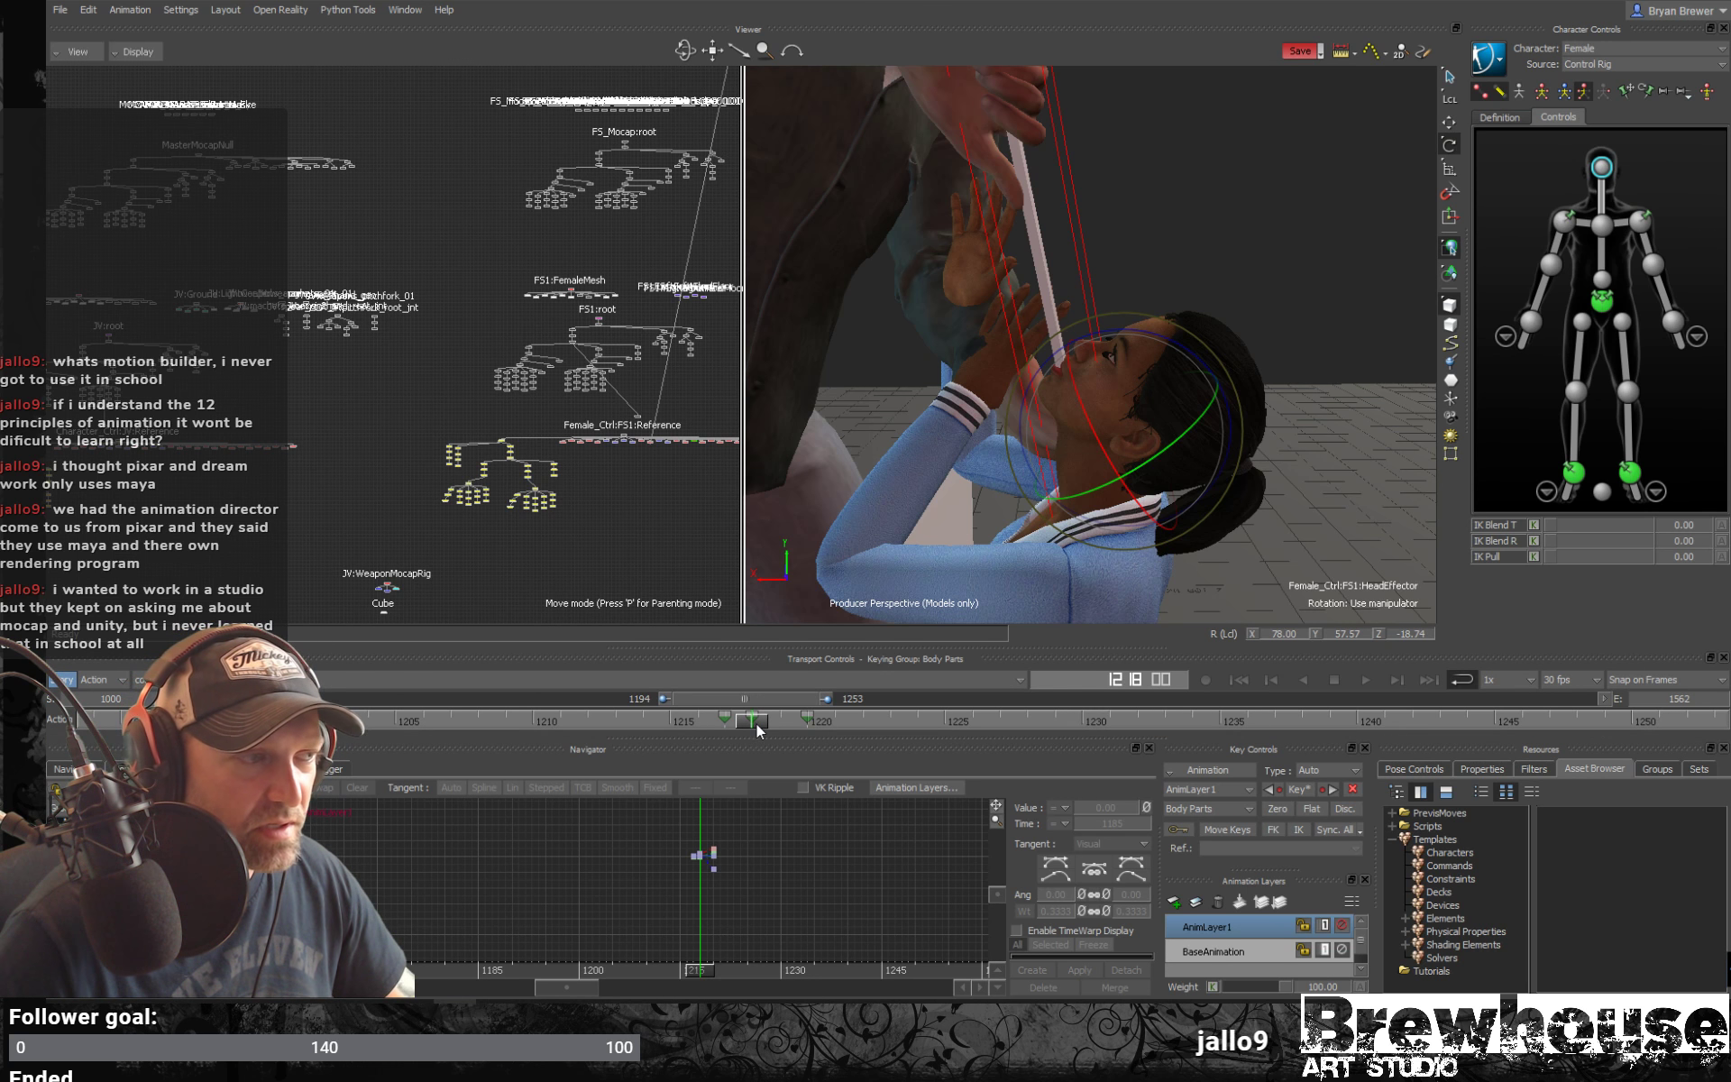
drag(756, 721, 453, 685)
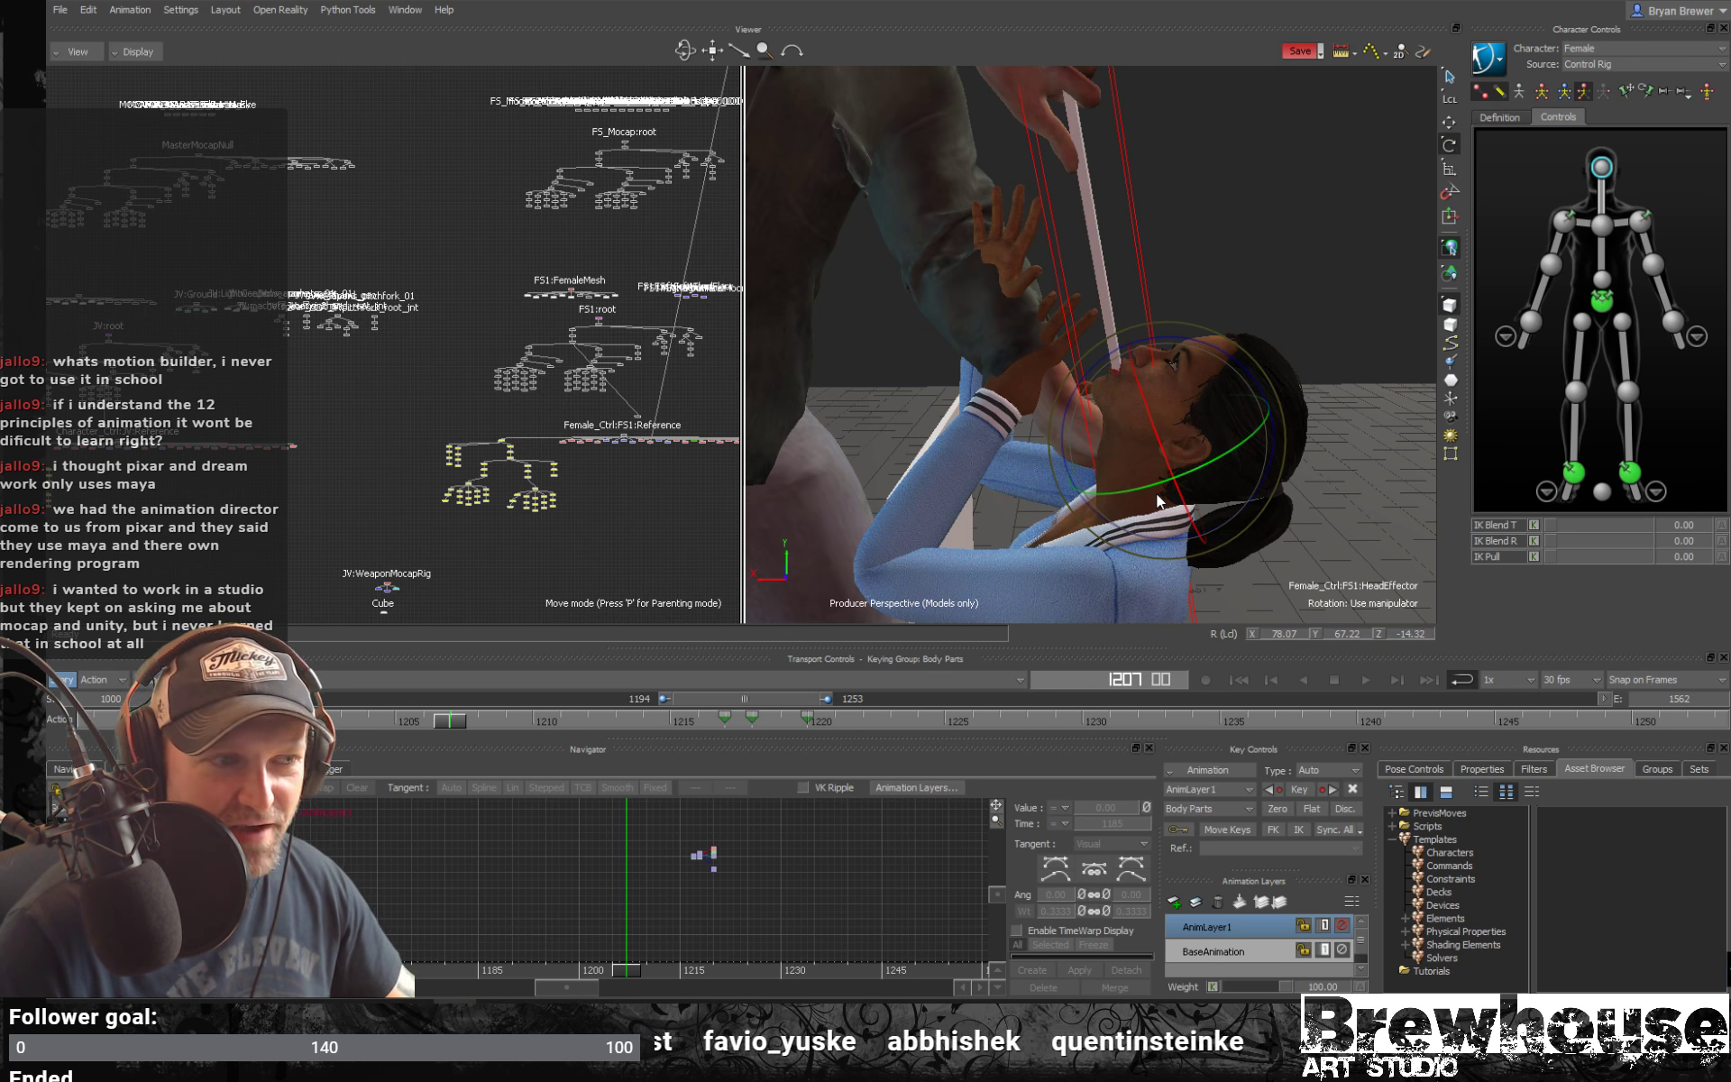
ctrl+drag(1182, 491, 1134, 469)
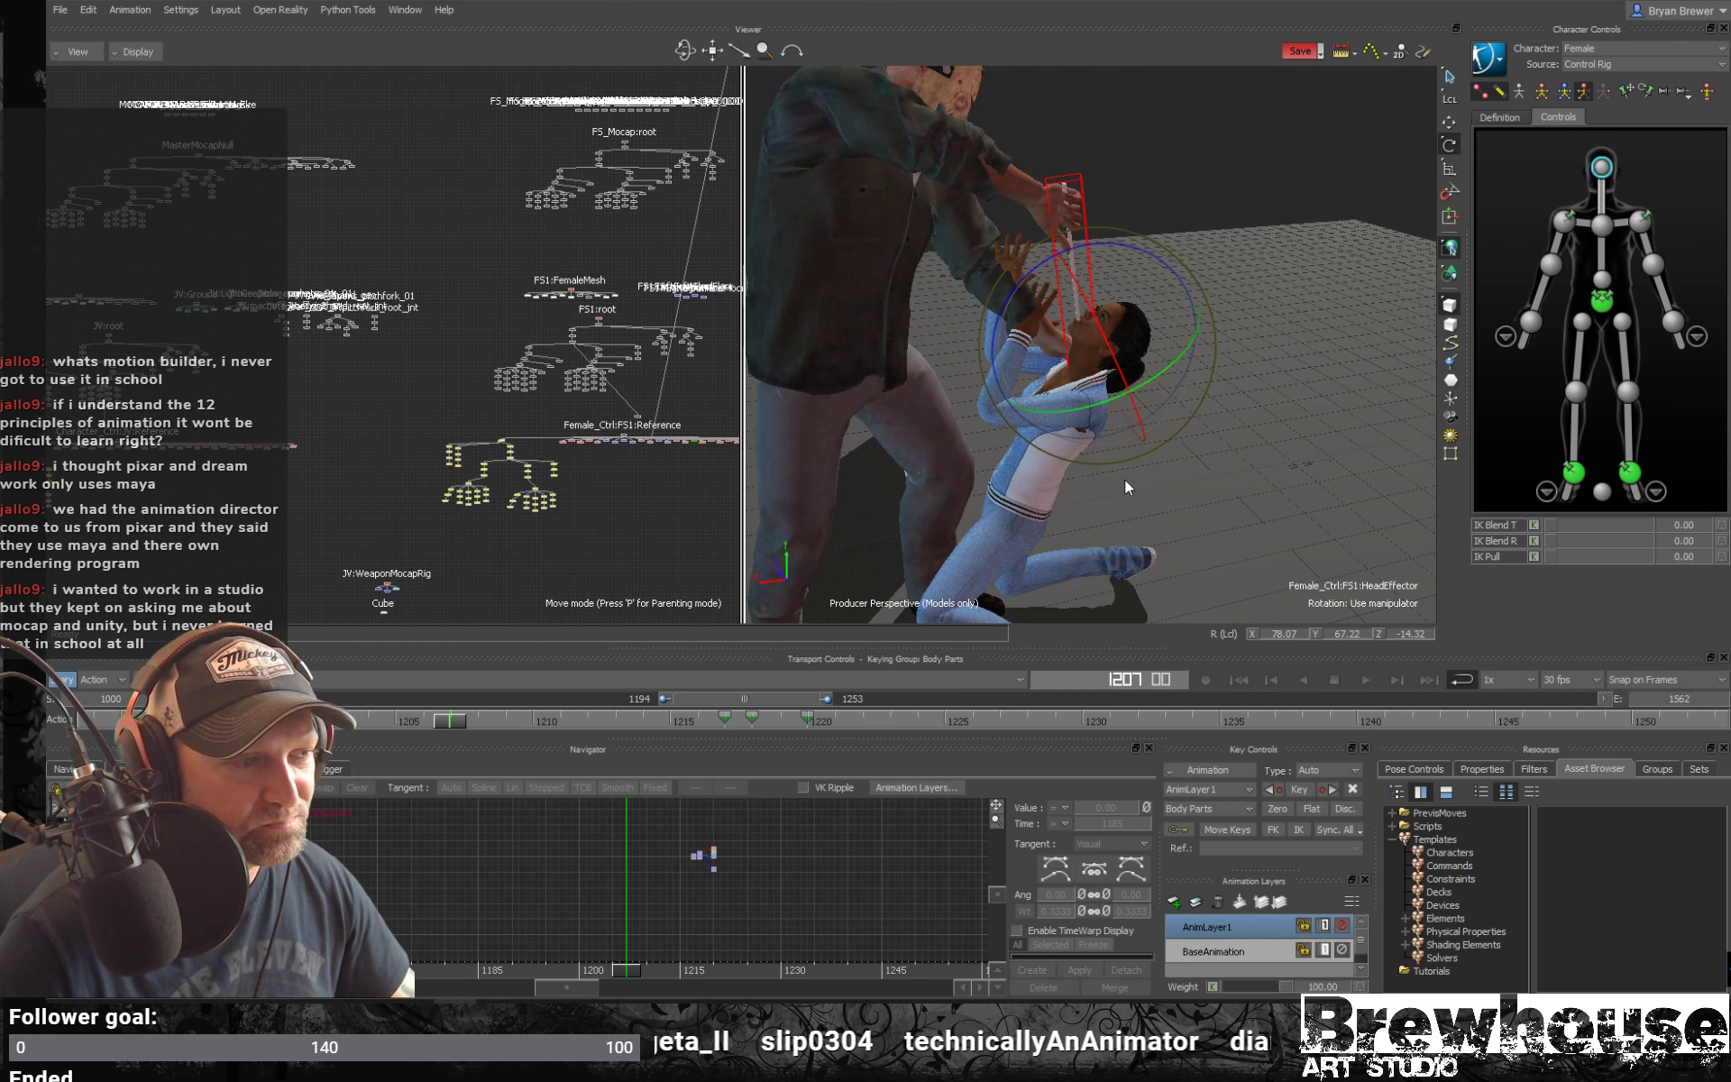
drag(452, 722, 748, 730)
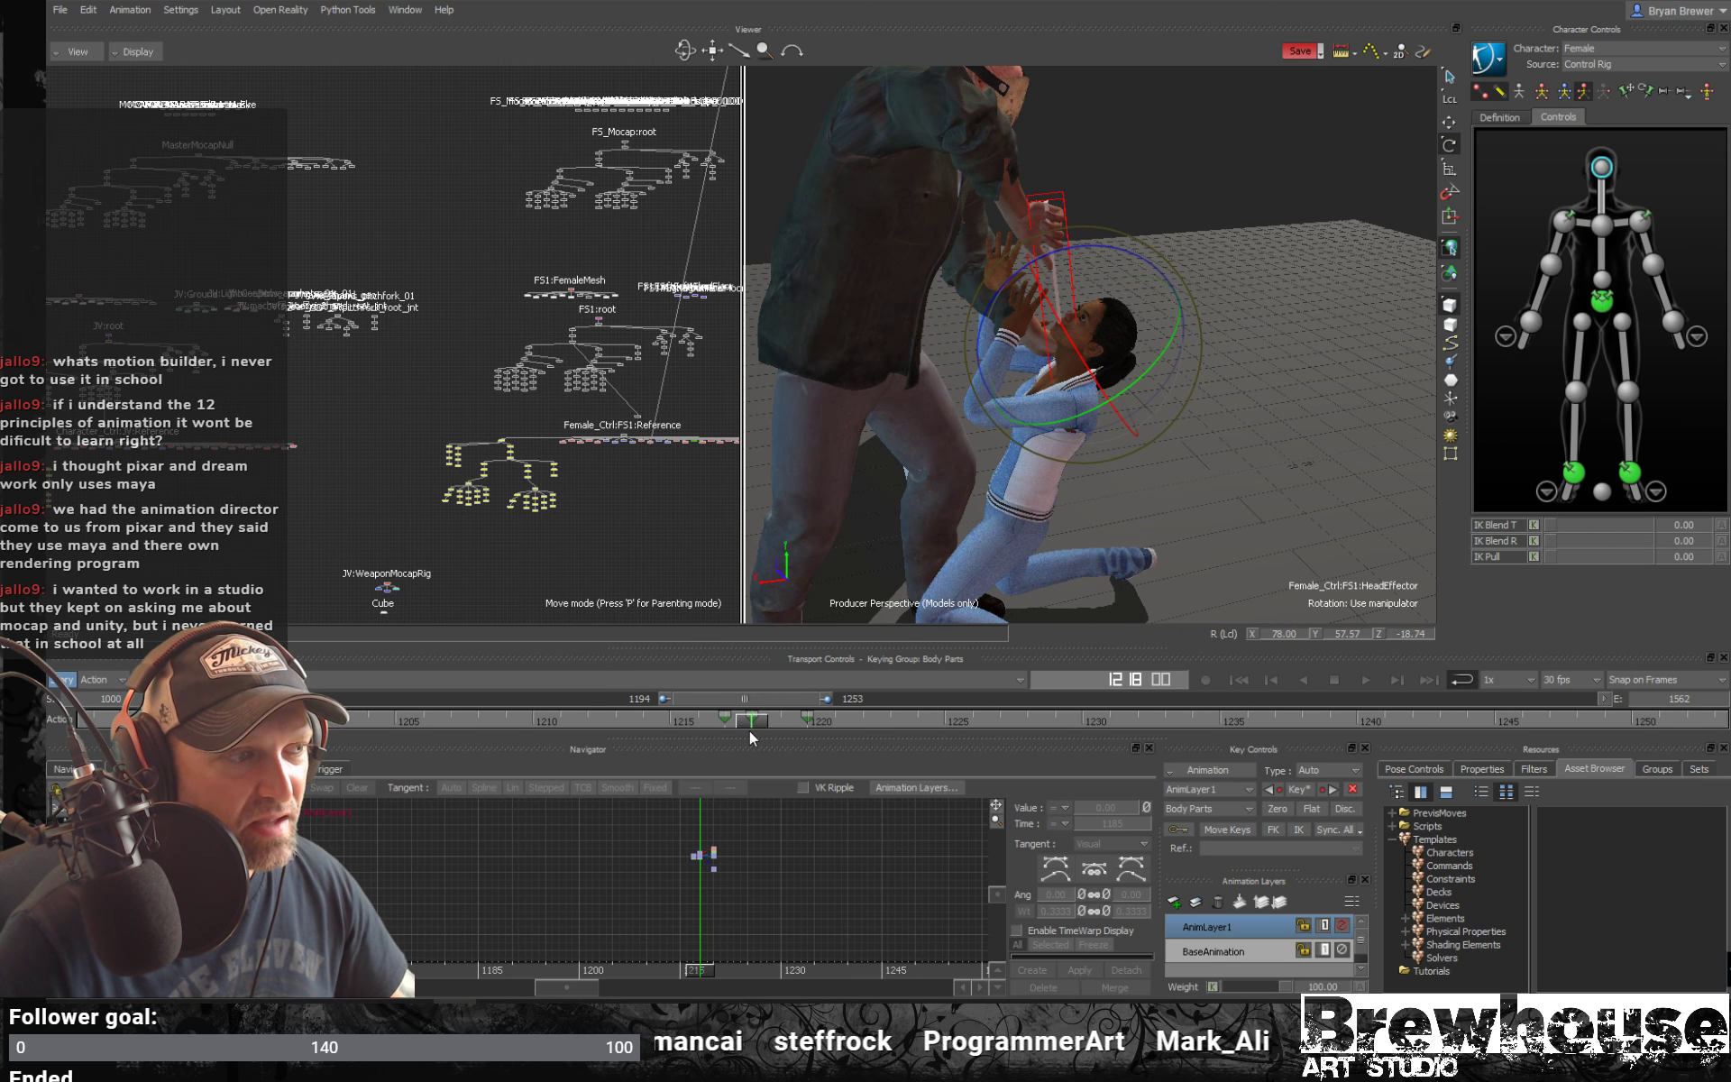
Hide the rotation manipulator and examine the female's head against the blade at frame 1218 from several angles
alt+drag(1014, 458, 1030, 456)
alt+right_drag(1030, 456, 1229, 468)
alt+drag(1229, 468, 1148, 456)
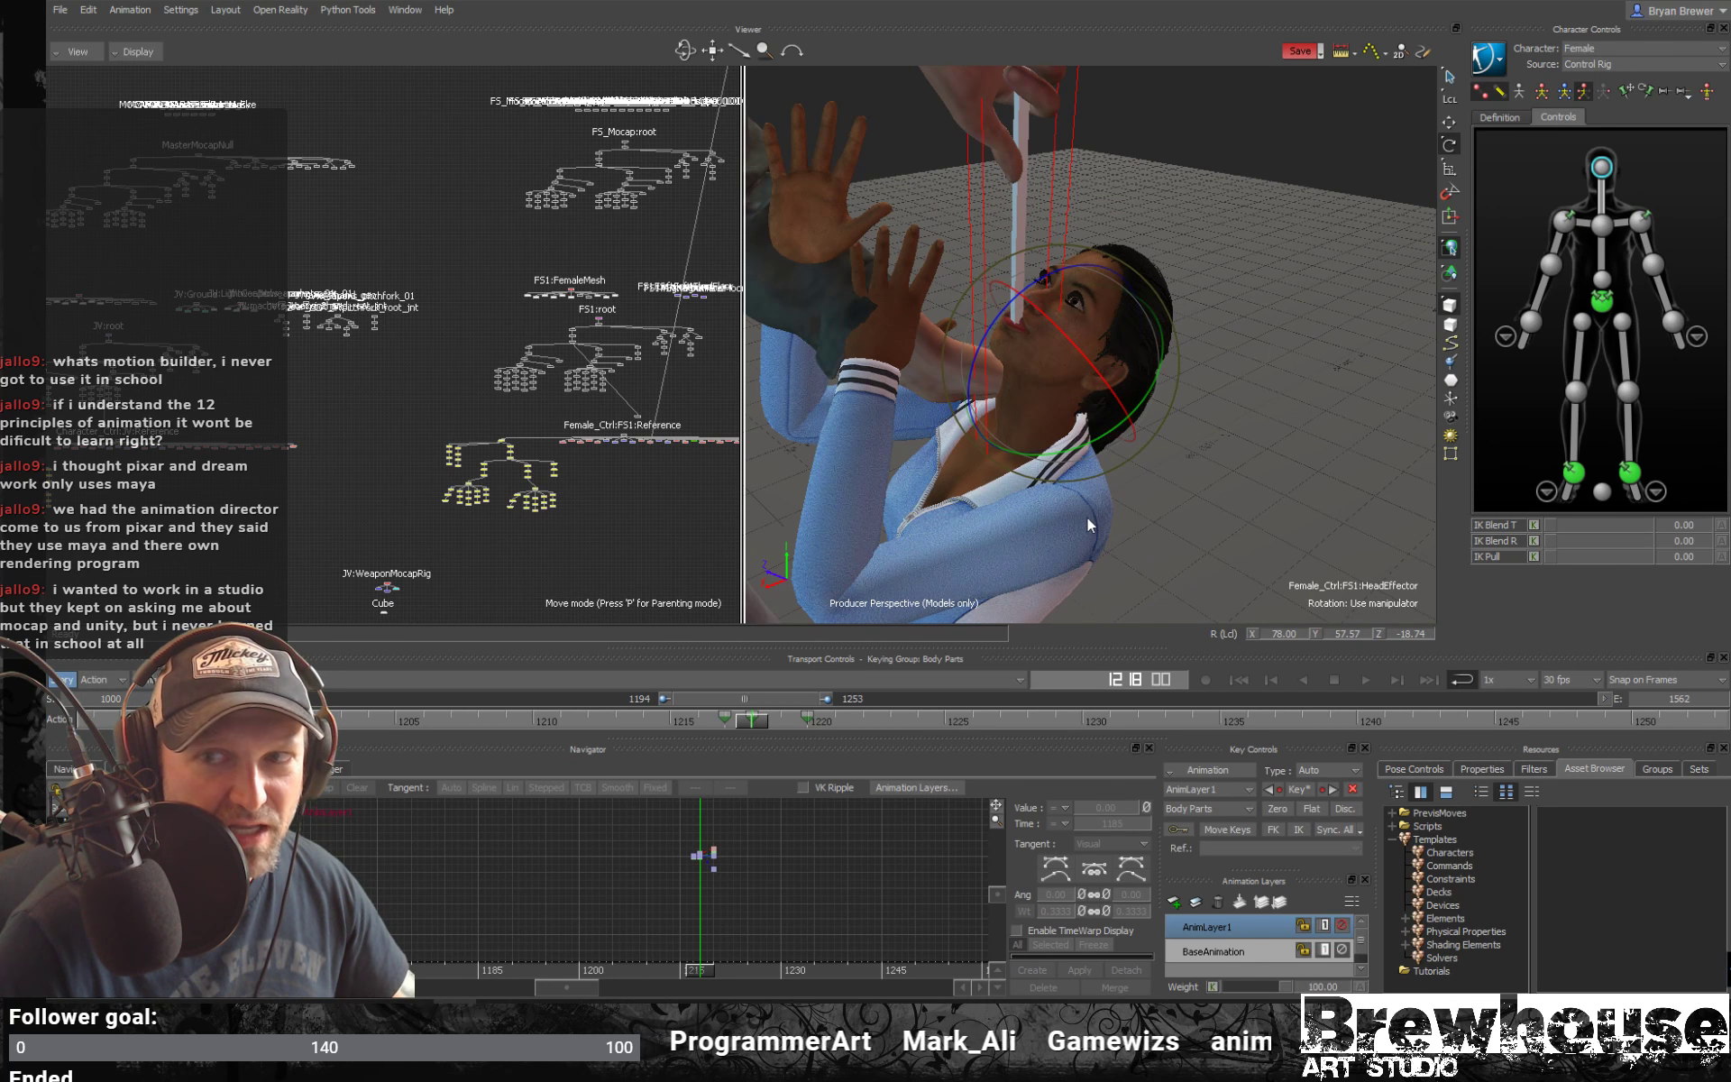
alt+right_drag(1087, 517, 1030, 499)
key(q)
alt+right_drag(1163, 510, 1126, 510)
alt+drag(1127, 511, 1092, 505)
alt+right_drag(1092, 505, 1130, 507)
alt+drag(1090, 487, 1117, 479)
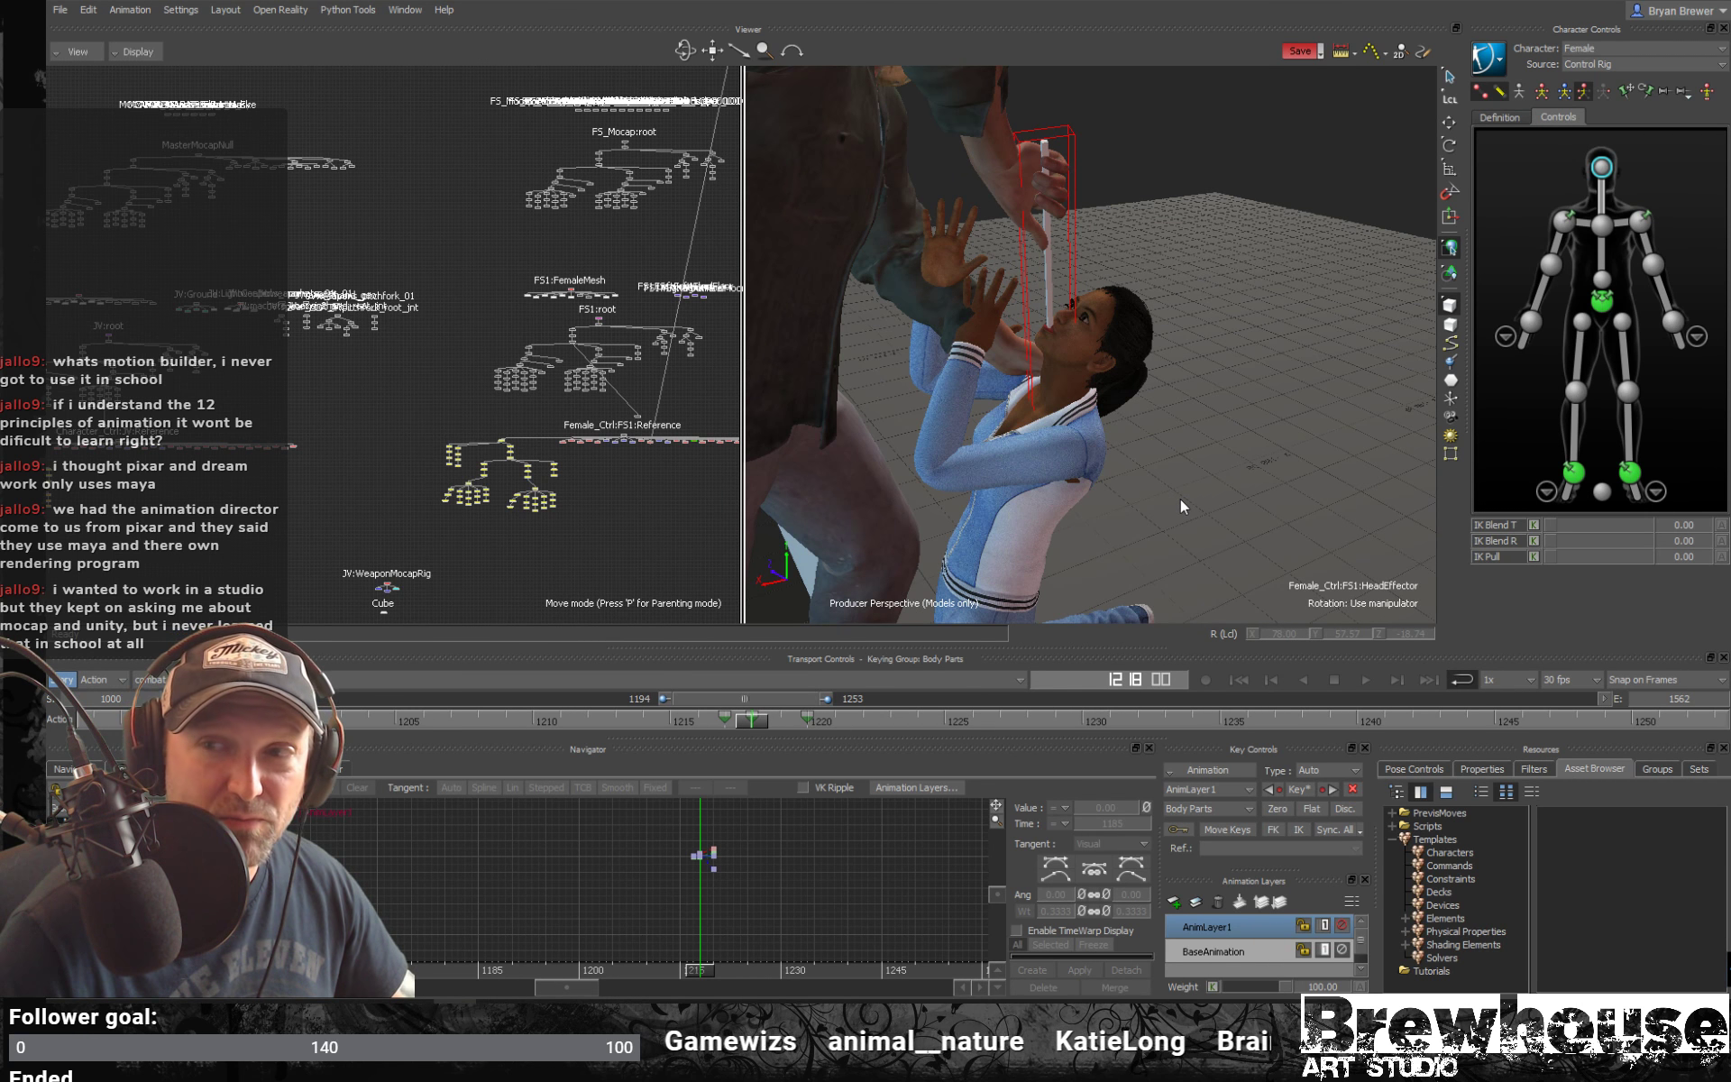
middle_drag(1155, 490, 1093, 474)
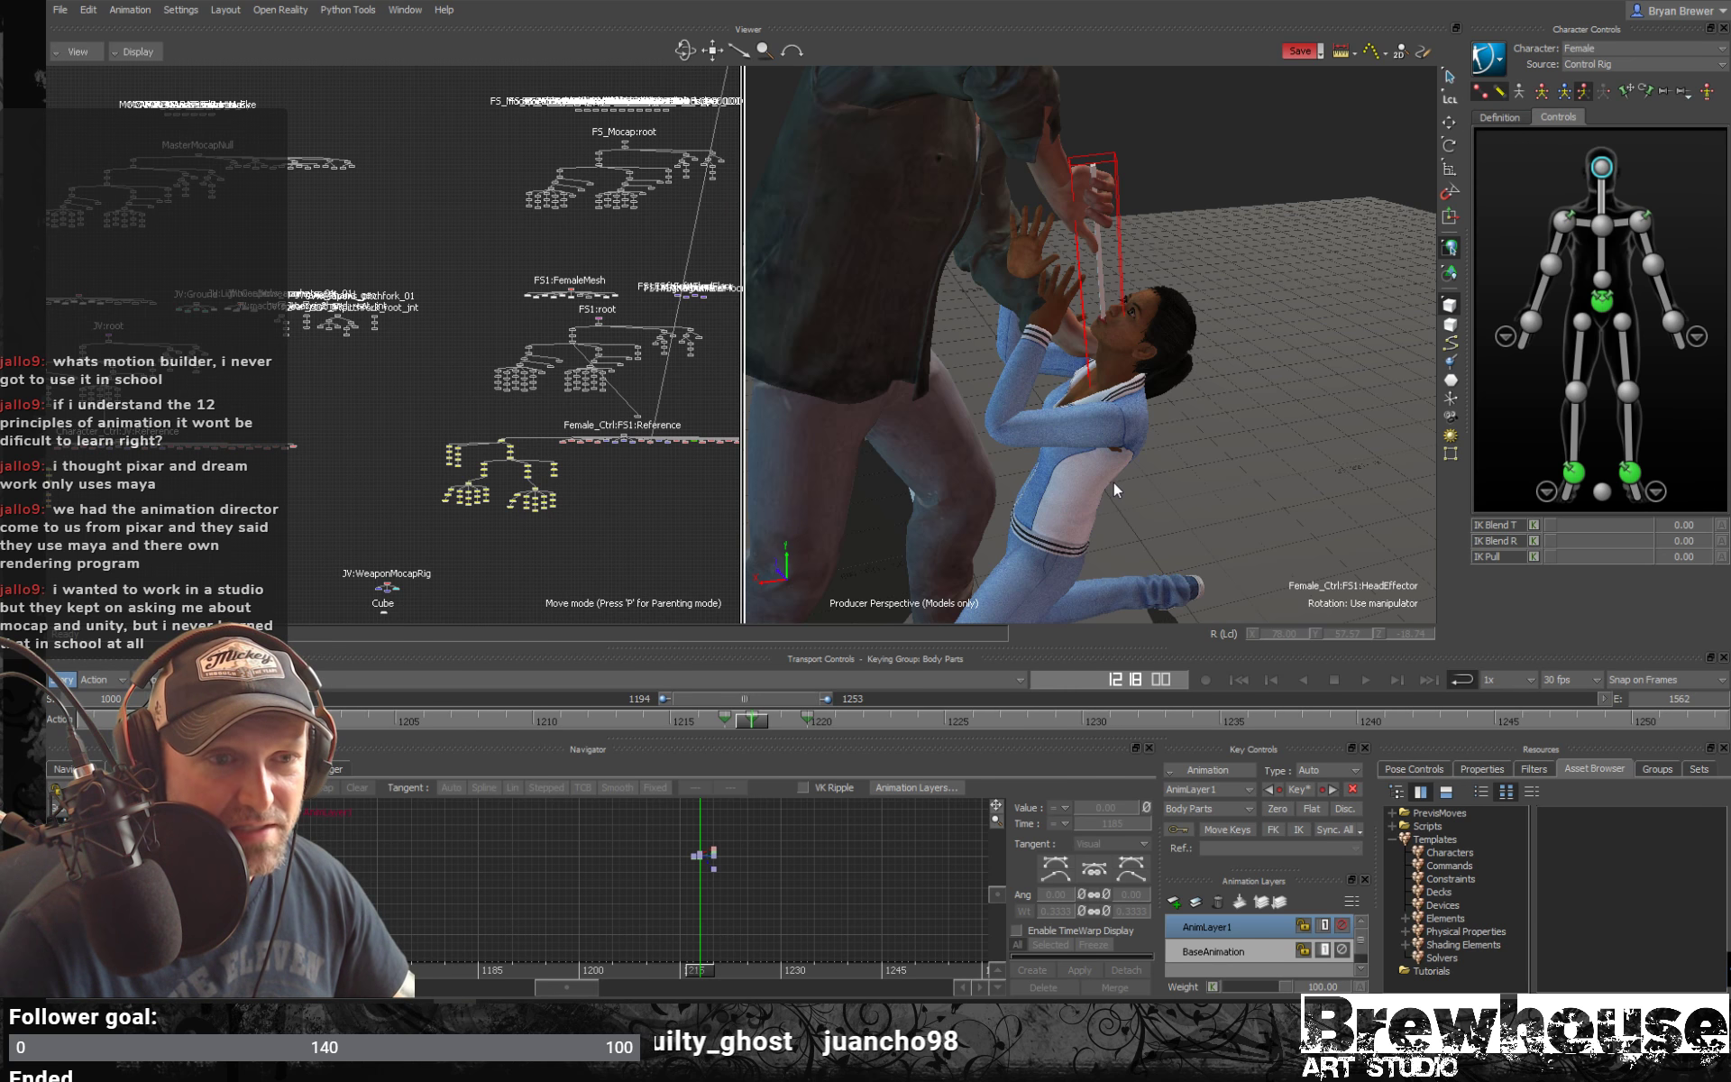
mouse_move(1114, 485)
middle_down()
mouse_move(1179, 495)
mouse_move(1125, 489)
mouse_move(1119, 472)
mouse_move(1144, 468)
mouse_move(1131, 472)
middle_up()
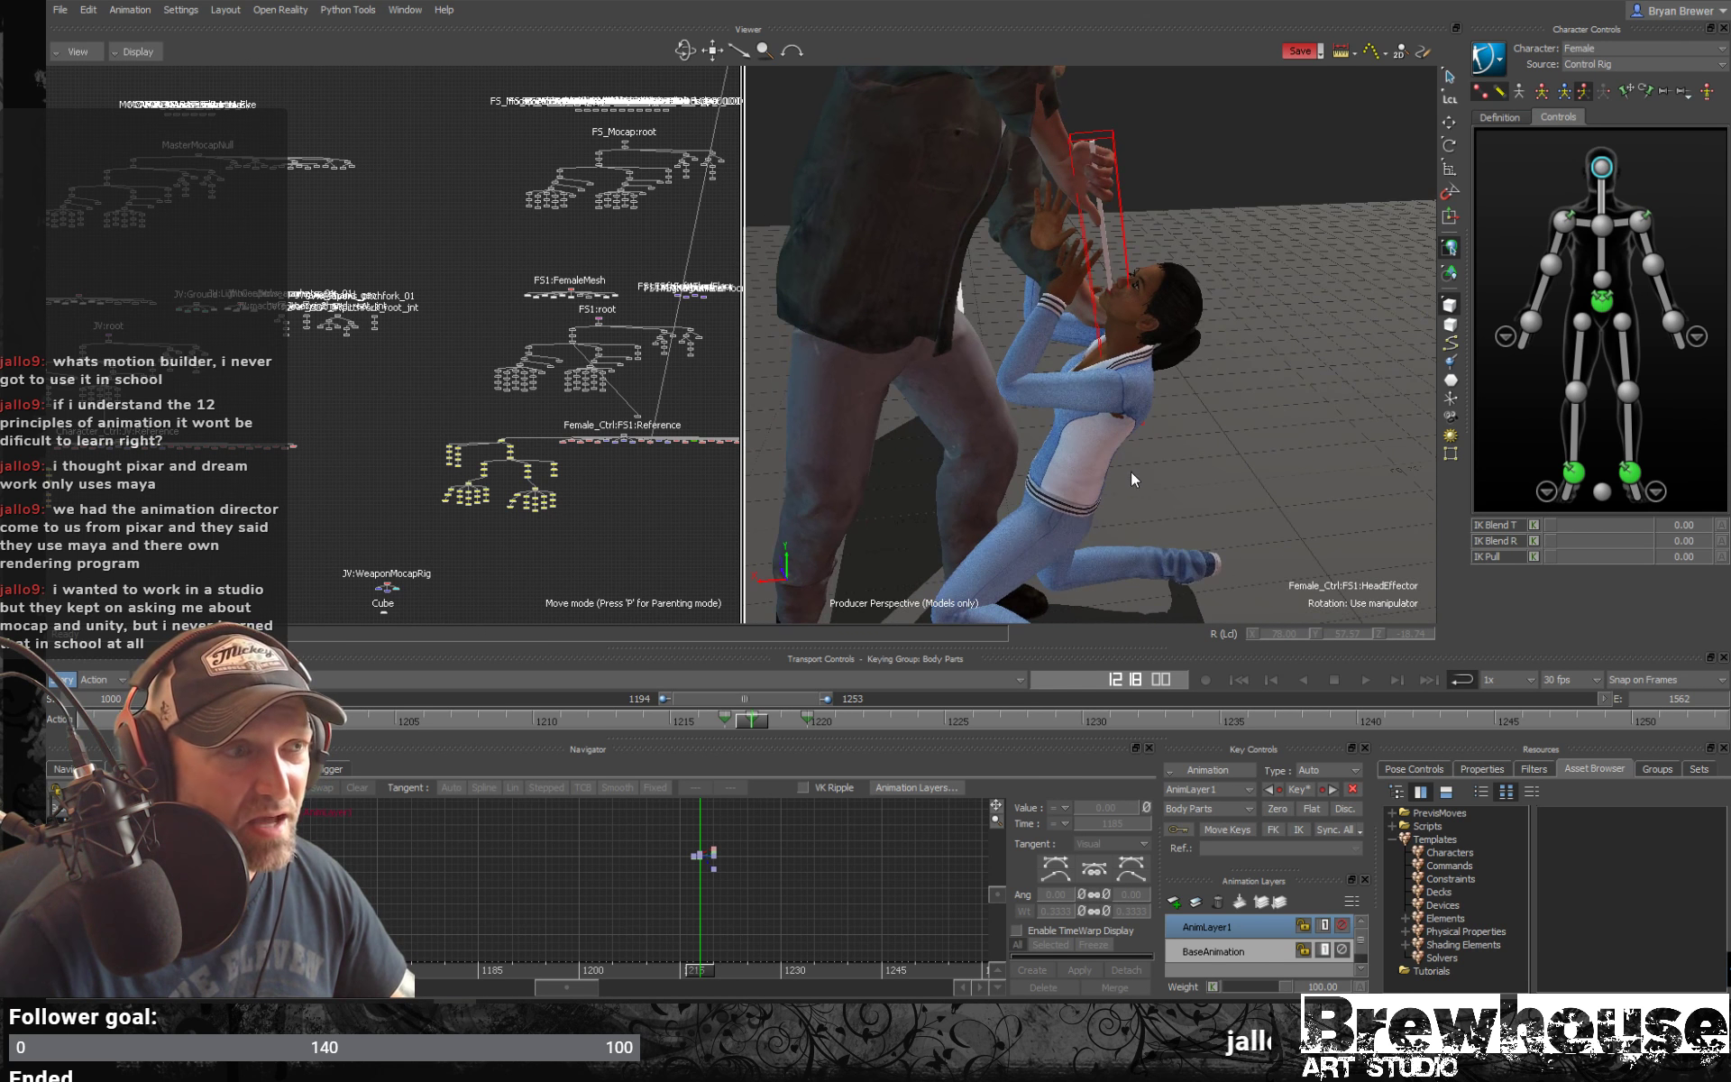
Examine the female's head reaction and the blade contact at frame 1220 from several angles
mouse_move(755, 717)
mouse_down()
mouse_move(717, 717)
mouse_move(801, 736)
mouse_up()
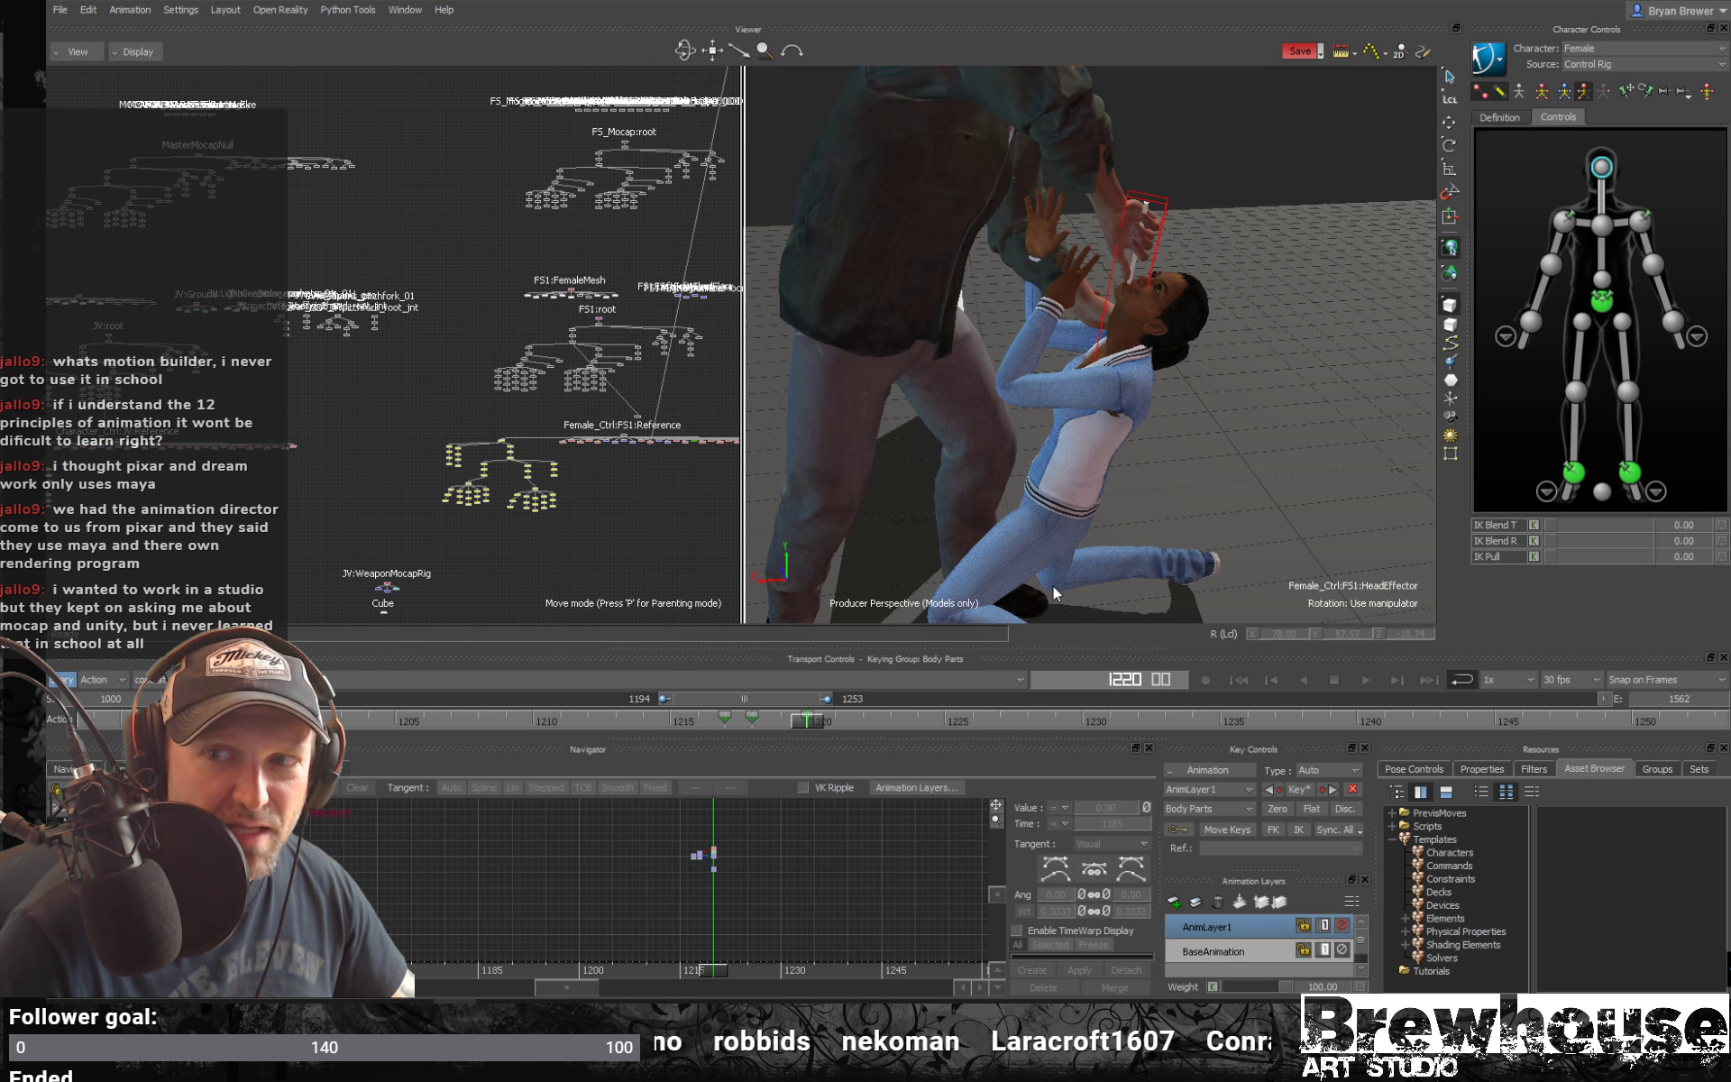
drag(1117, 489, 1183, 510)
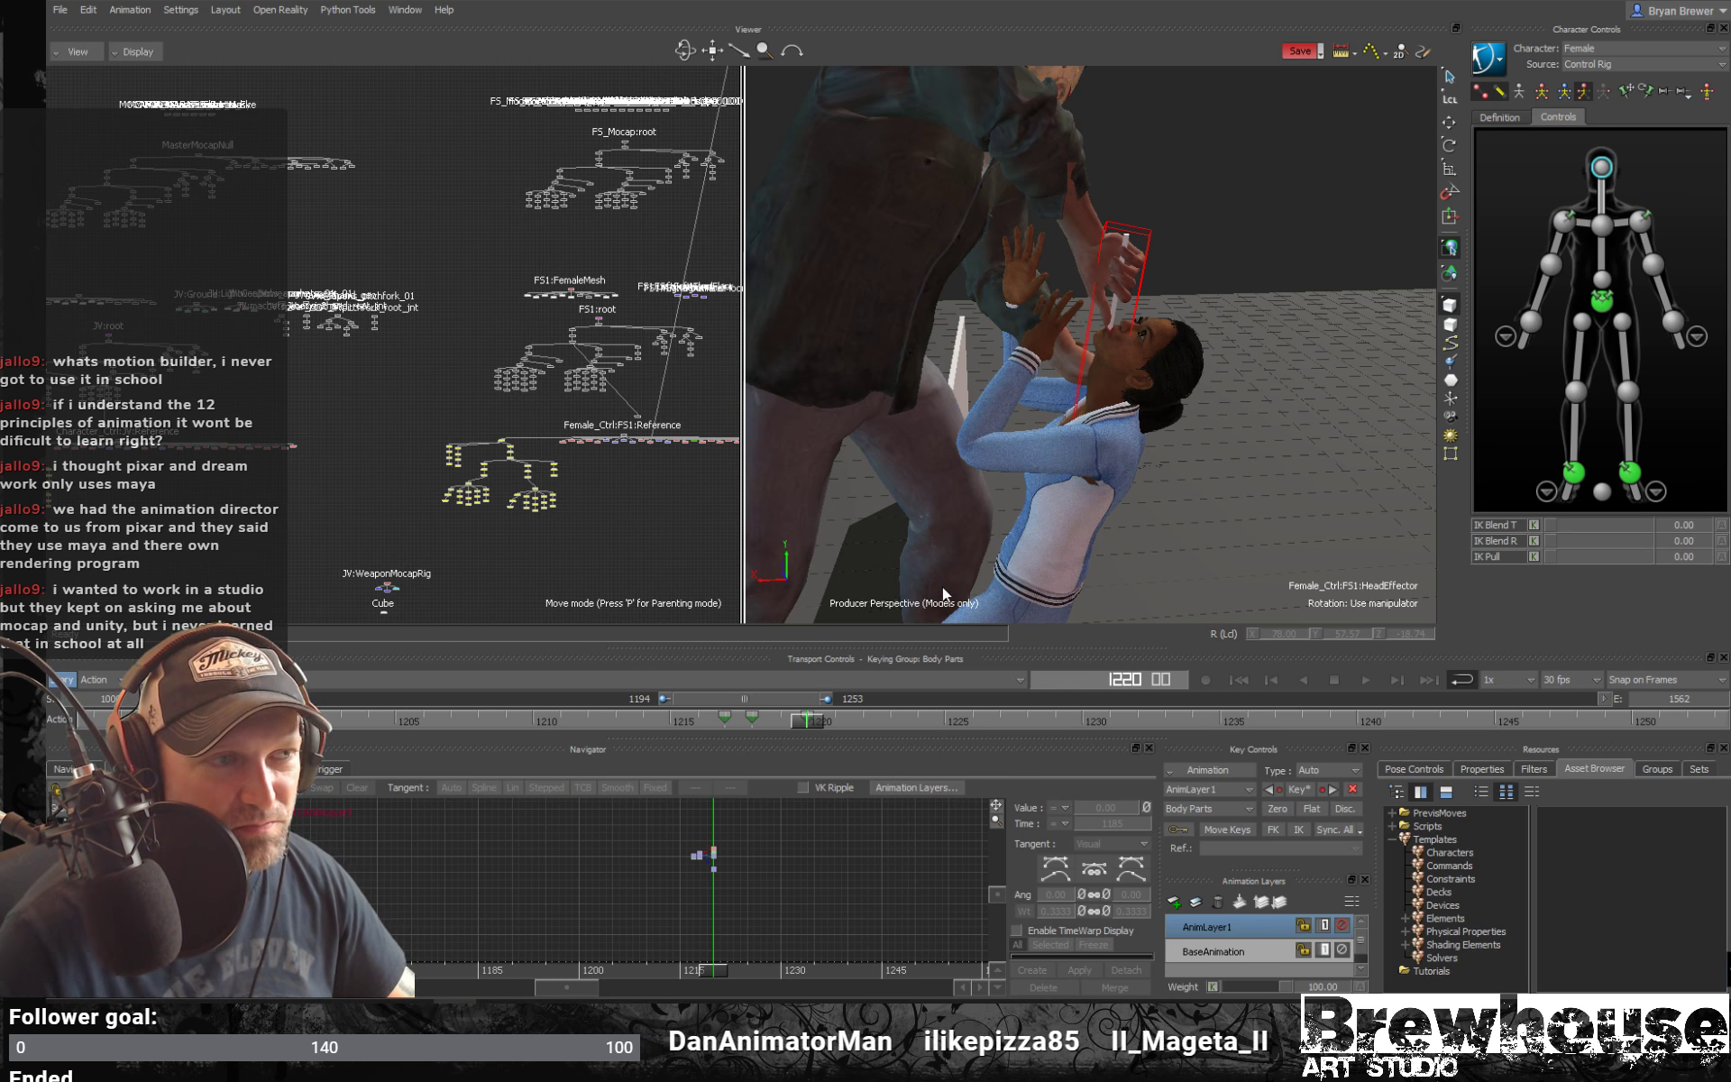
alt+right_drag(1164, 504, 1154, 505)
alt+drag(1154, 504, 1179, 514)
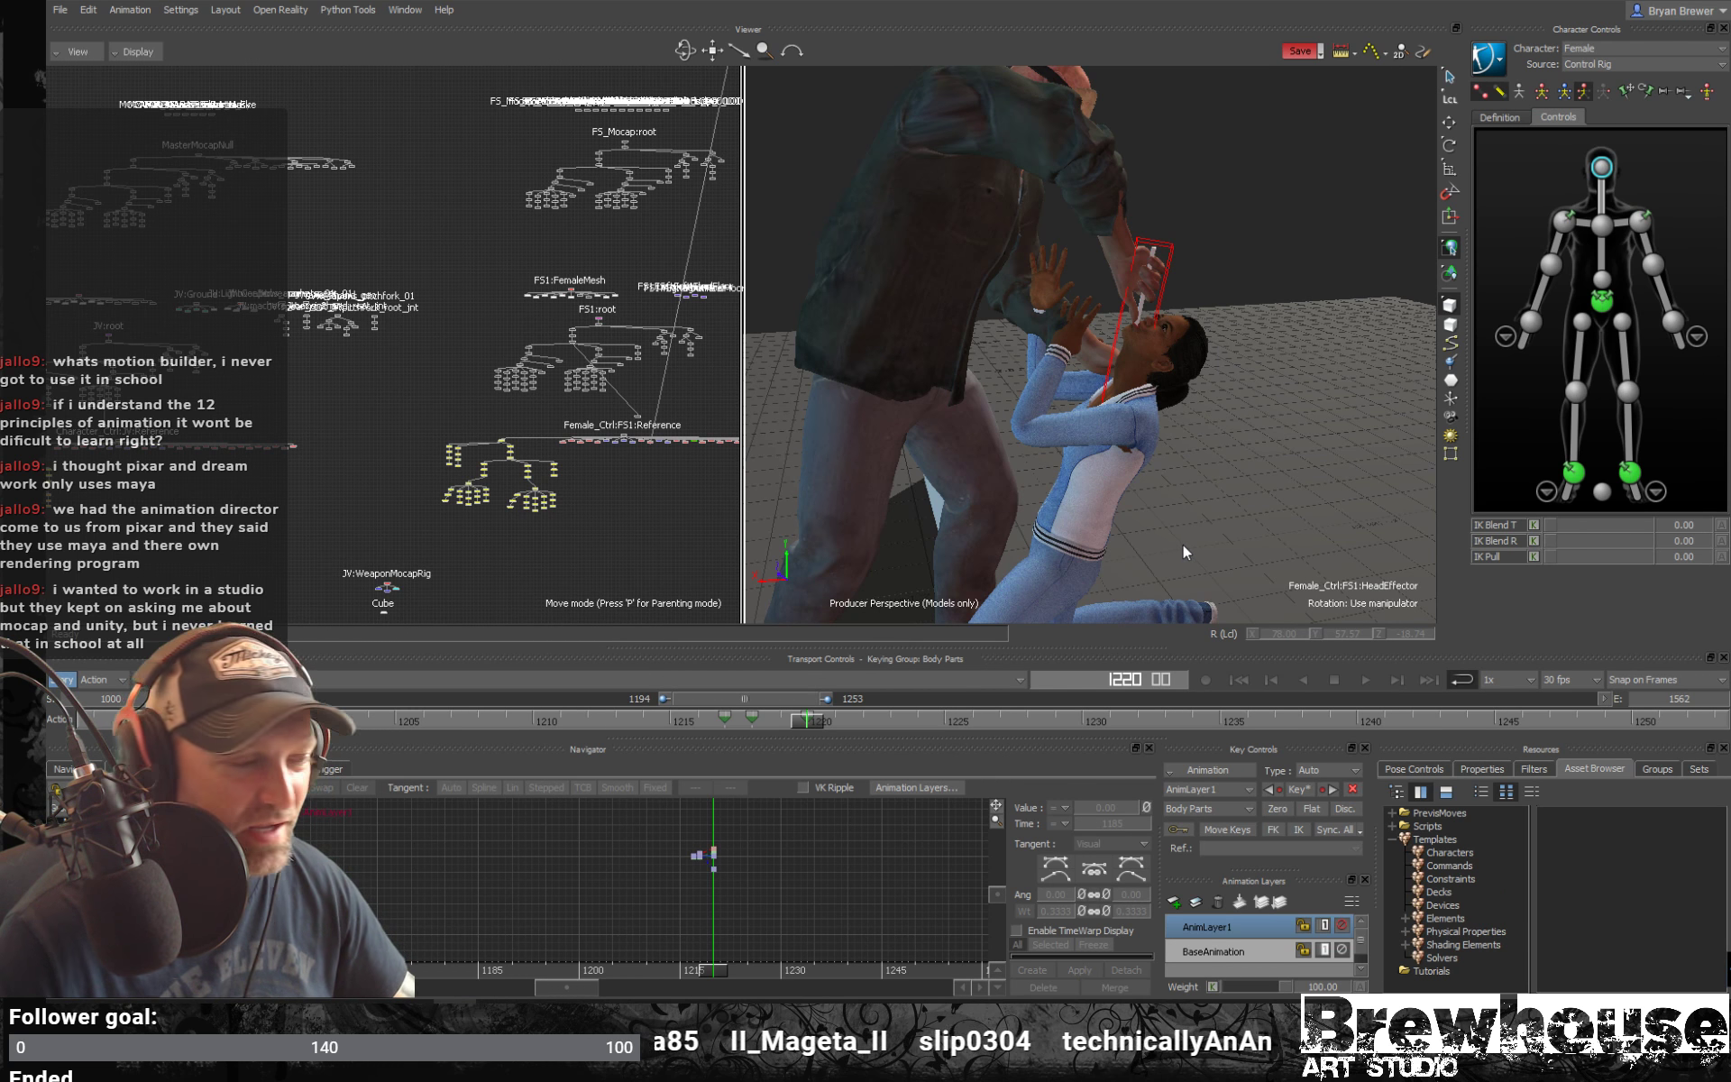
alt+drag(1186, 542, 1225, 544)
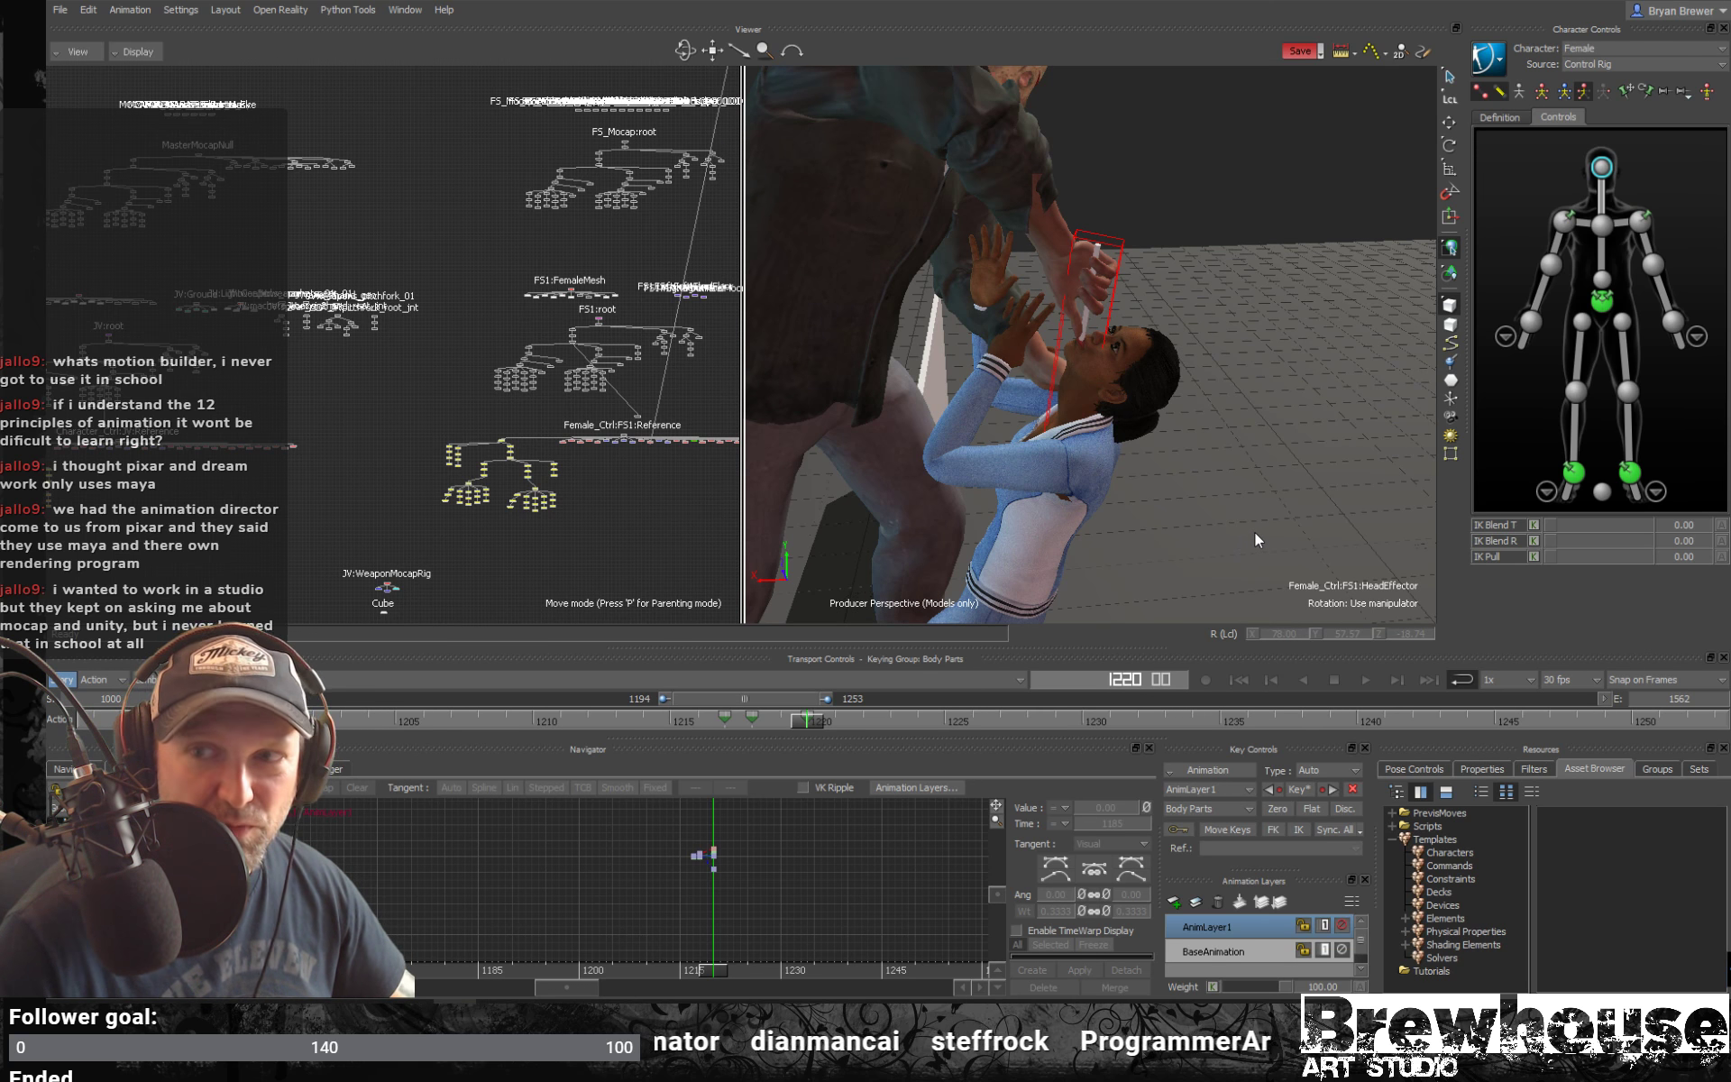
alt+drag(1252, 525, 1127, 543)
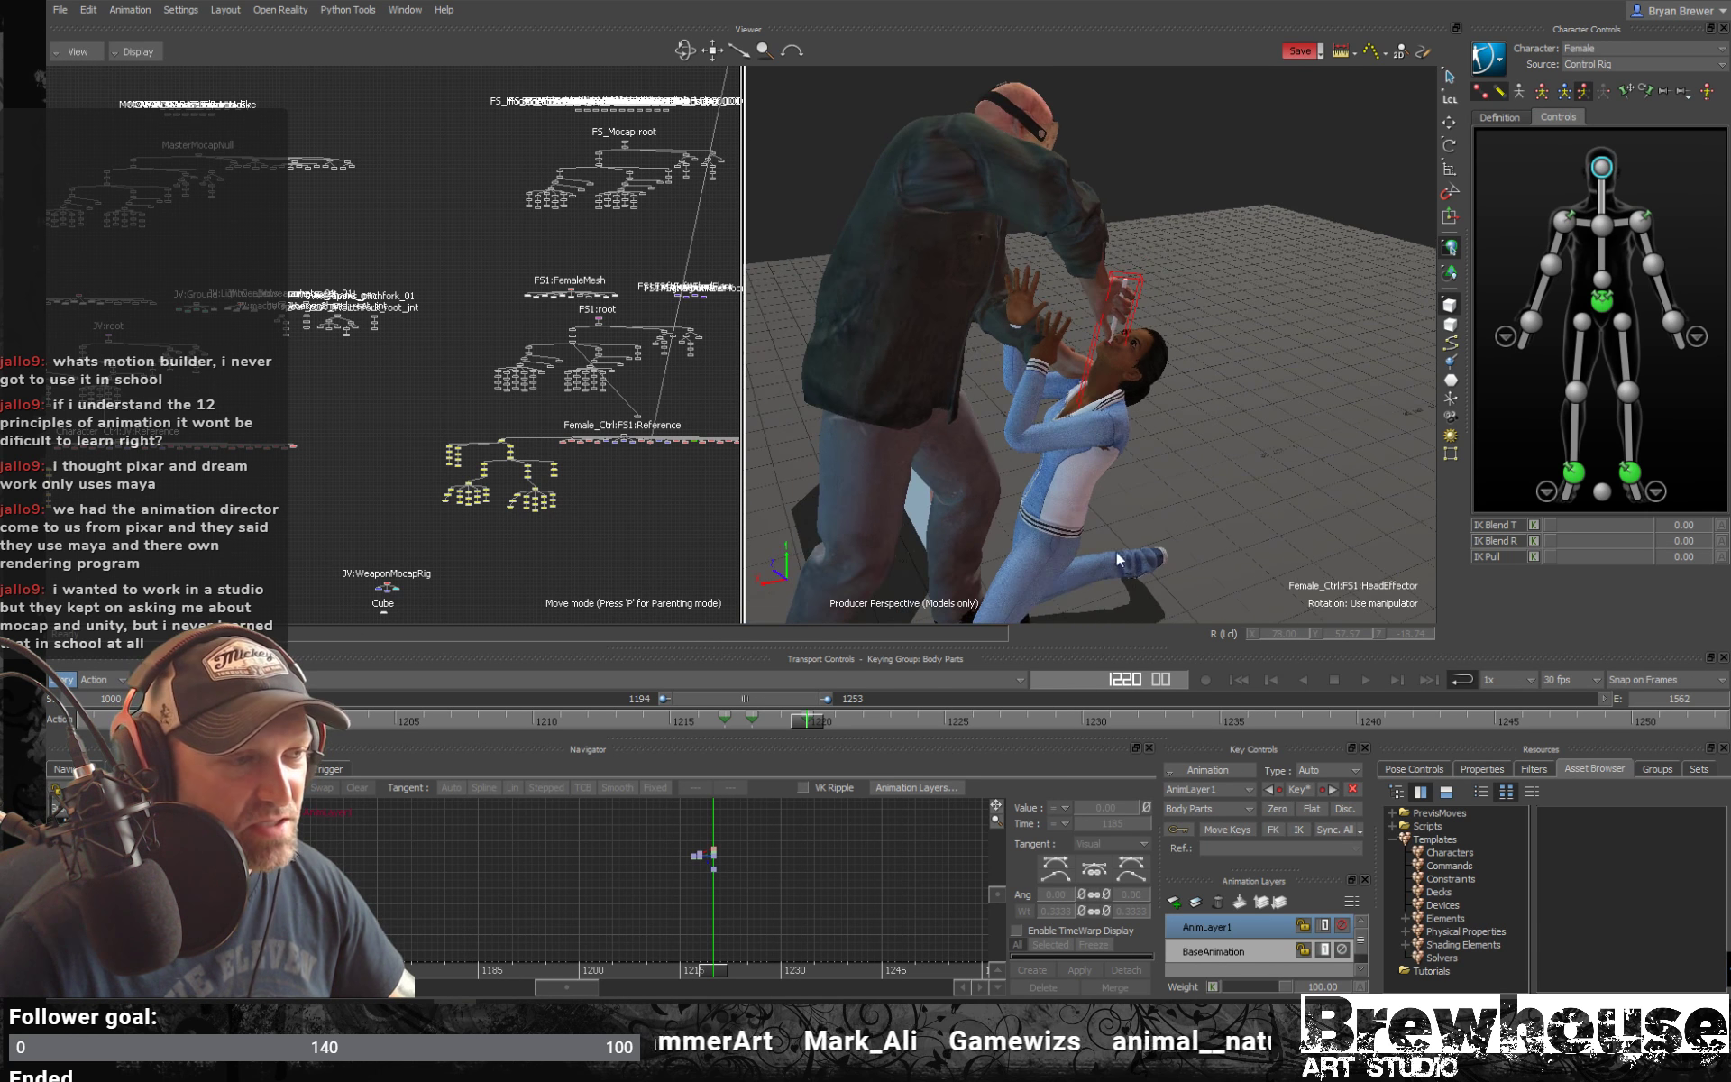
mouse_move(795, 722)
mouse_down()
mouse_move(755, 727)
mouse_move(799, 733)
mouse_up()
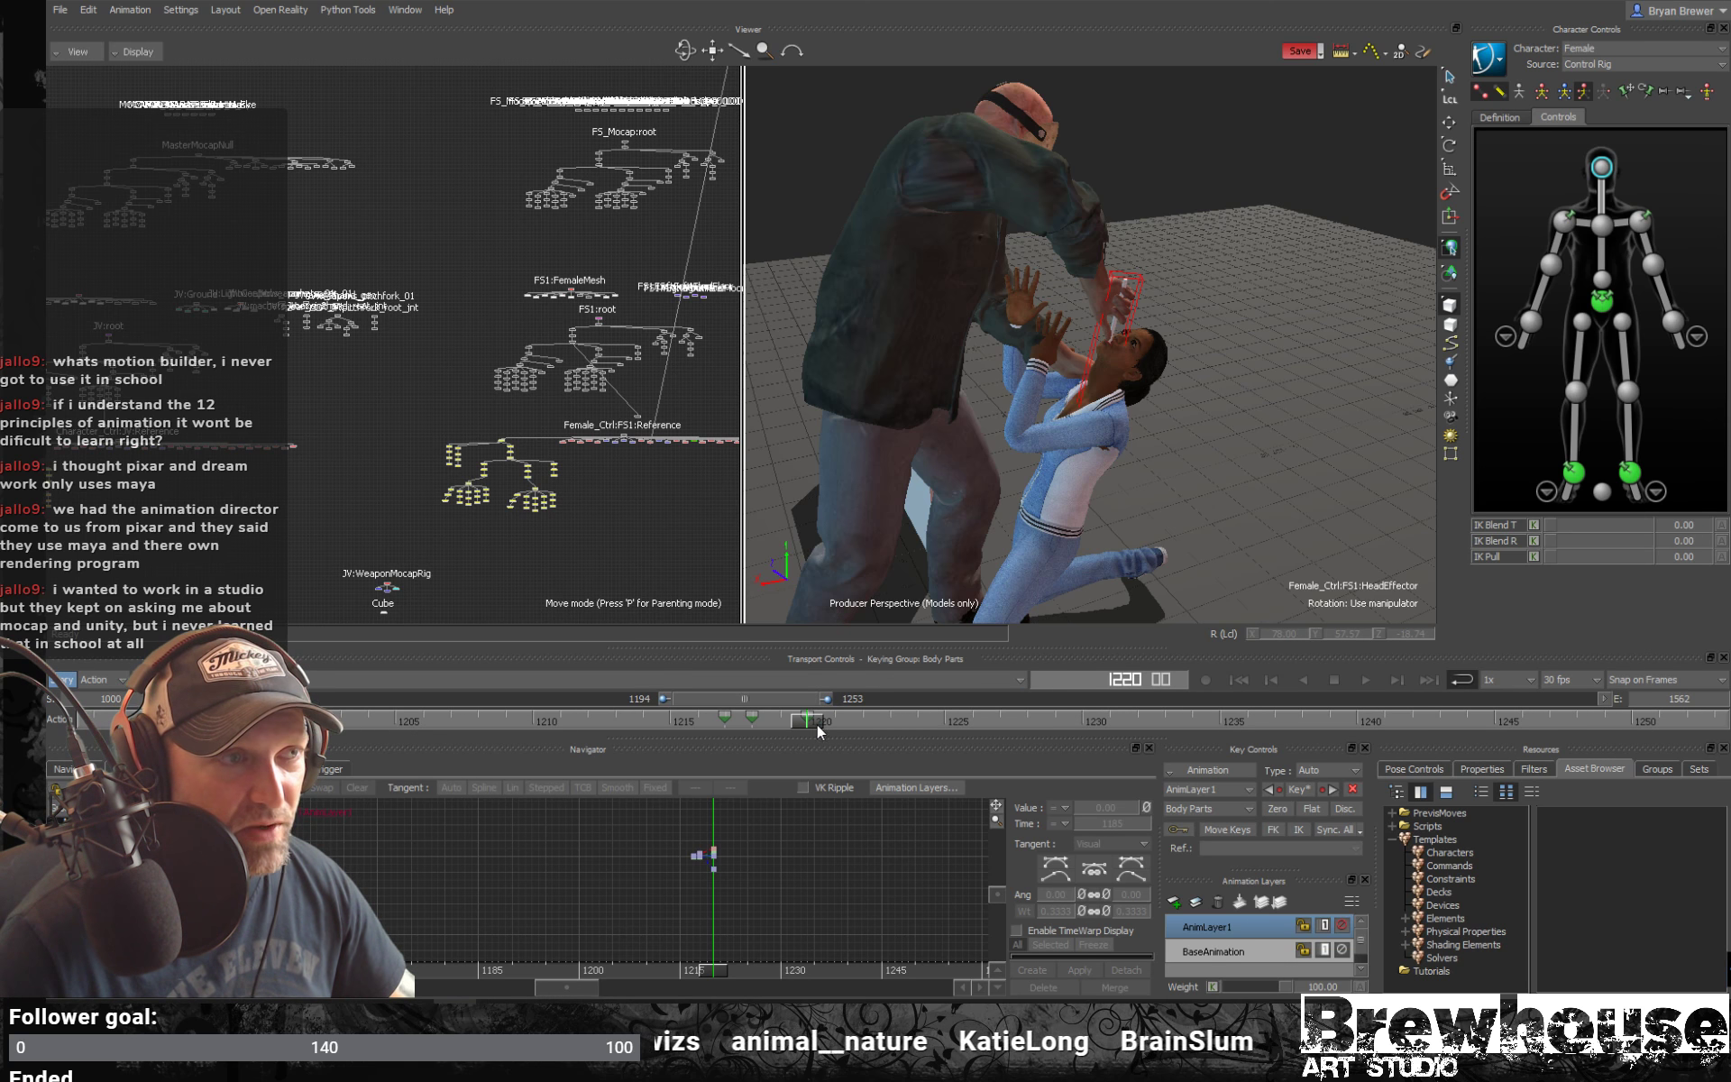
Examine both characters' poses and the blade's position at frame 1224, from wide and close views
drag(819, 730, 916, 730)
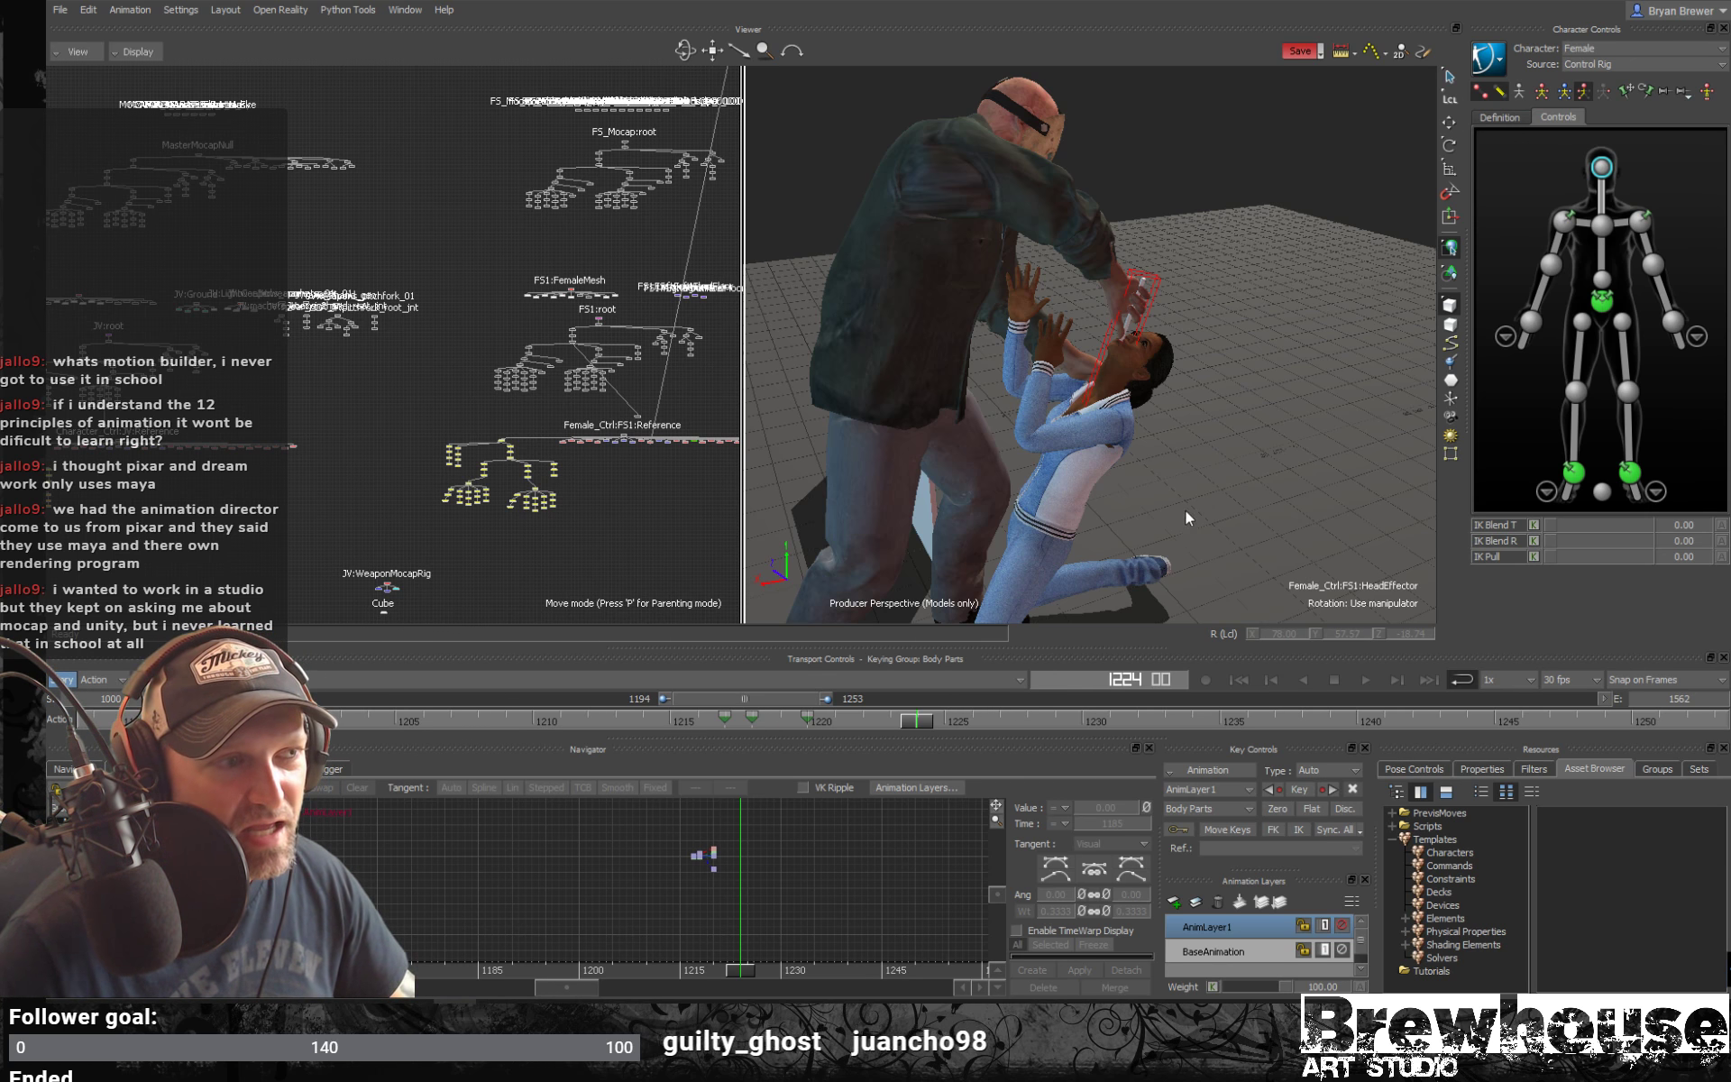
alt+middle_drag(1188, 515, 1203, 476)
alt+drag(1203, 476, 1256, 472)
alt+right_drag(1257, 472, 1197, 476)
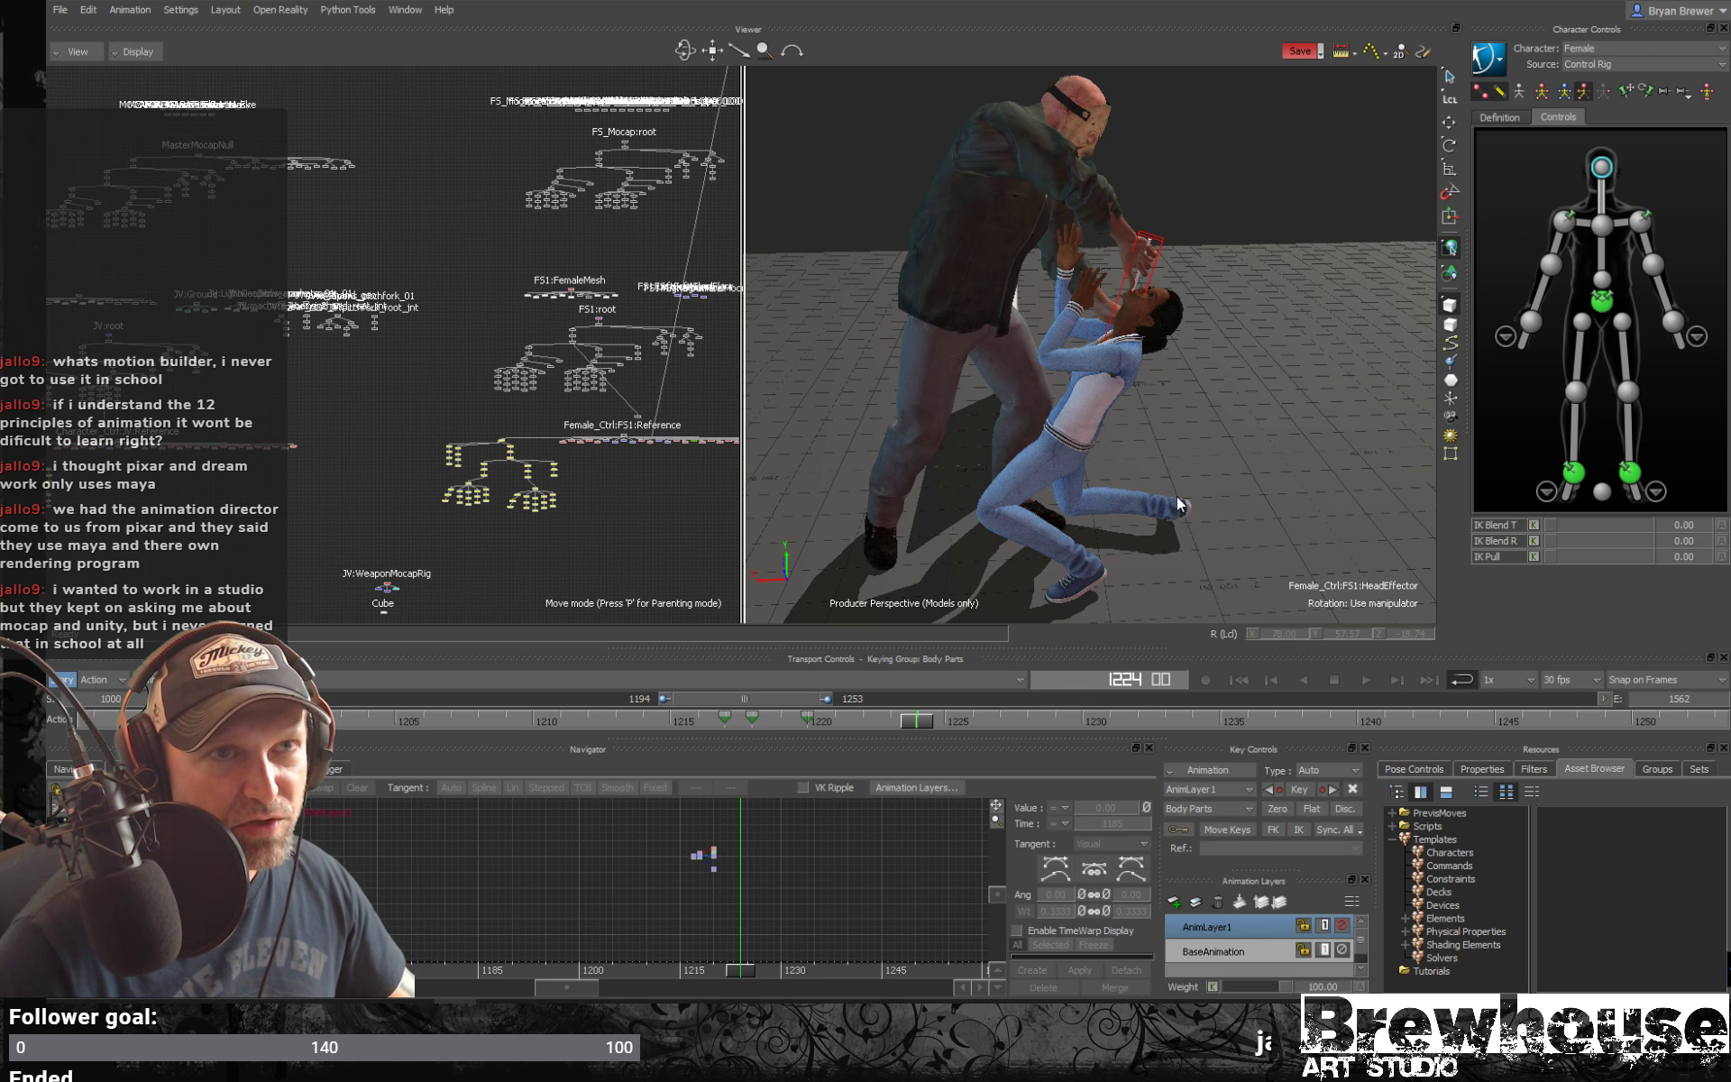
alt+middle_drag(1195, 504, 1214, 483)
alt+drag(1214, 483, 1183, 494)
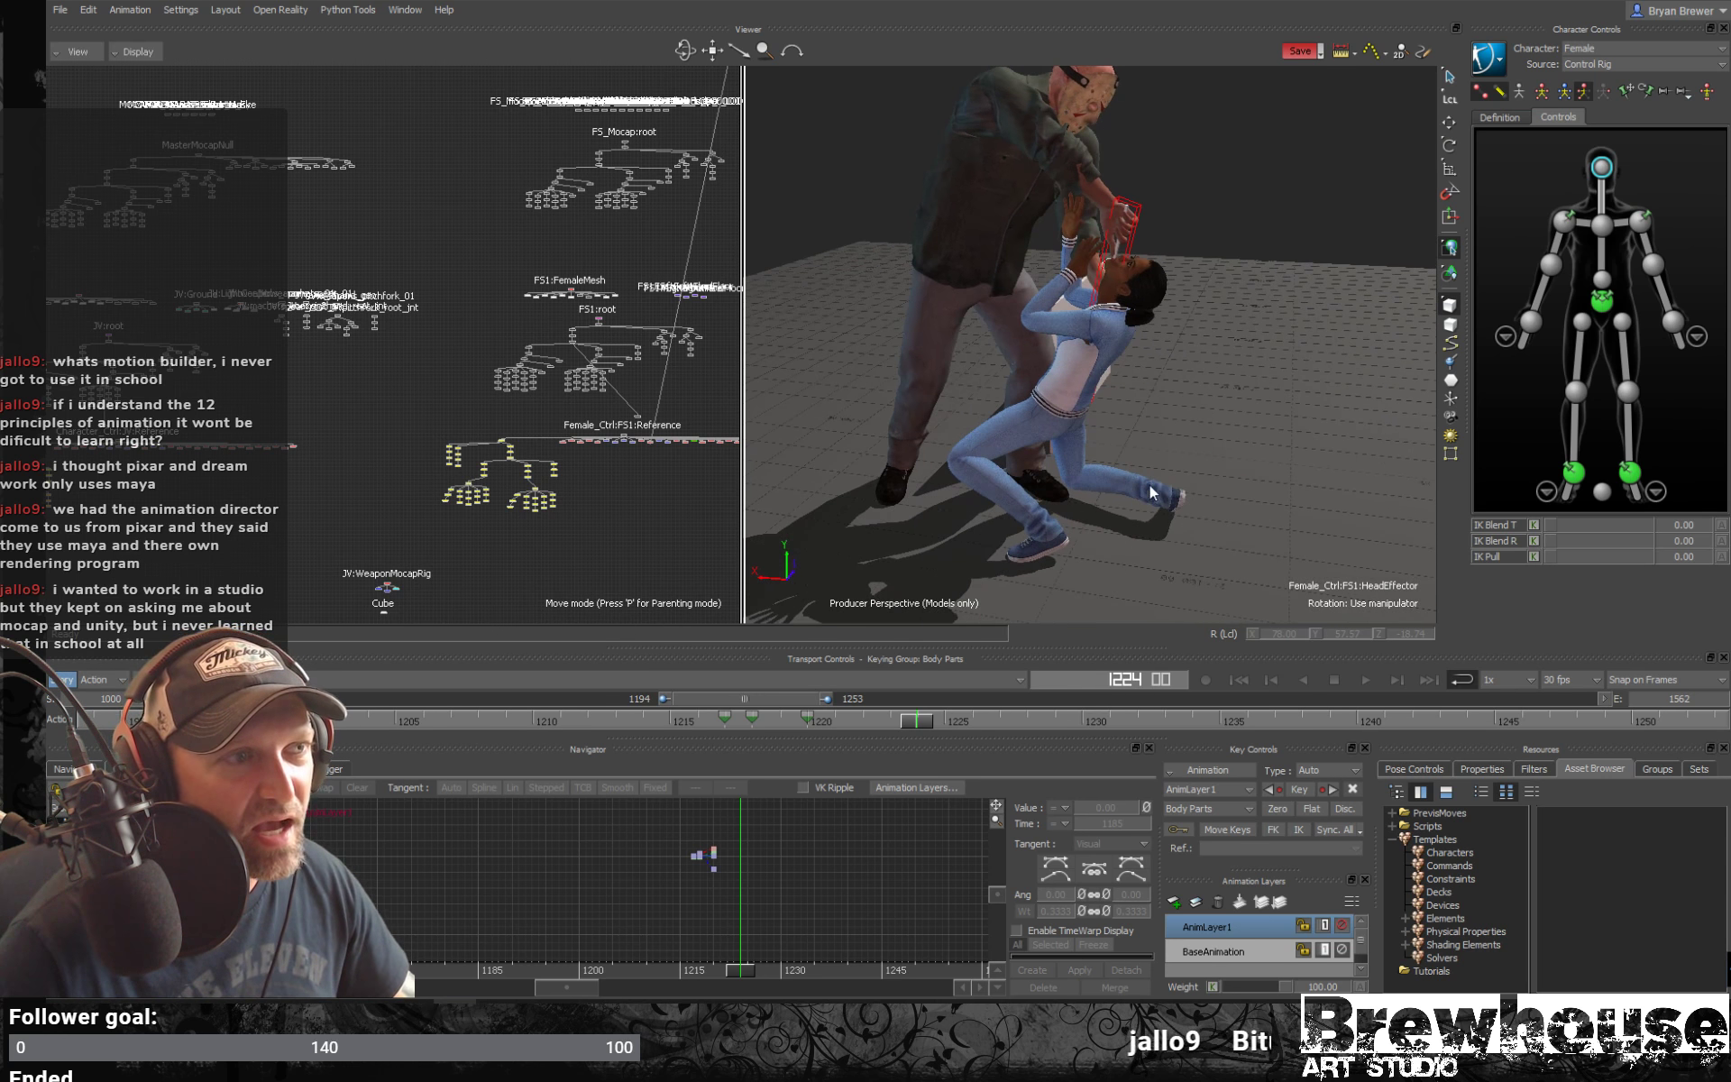
alt+right_drag(1183, 494, 1230, 495)
mouse_move(1231, 495)
alt+mouse_down()
mouse_move(1258, 515)
mouse_move(1201, 499)
alt+mouse_up()
alt+right_drag(1201, 499, 1264, 506)
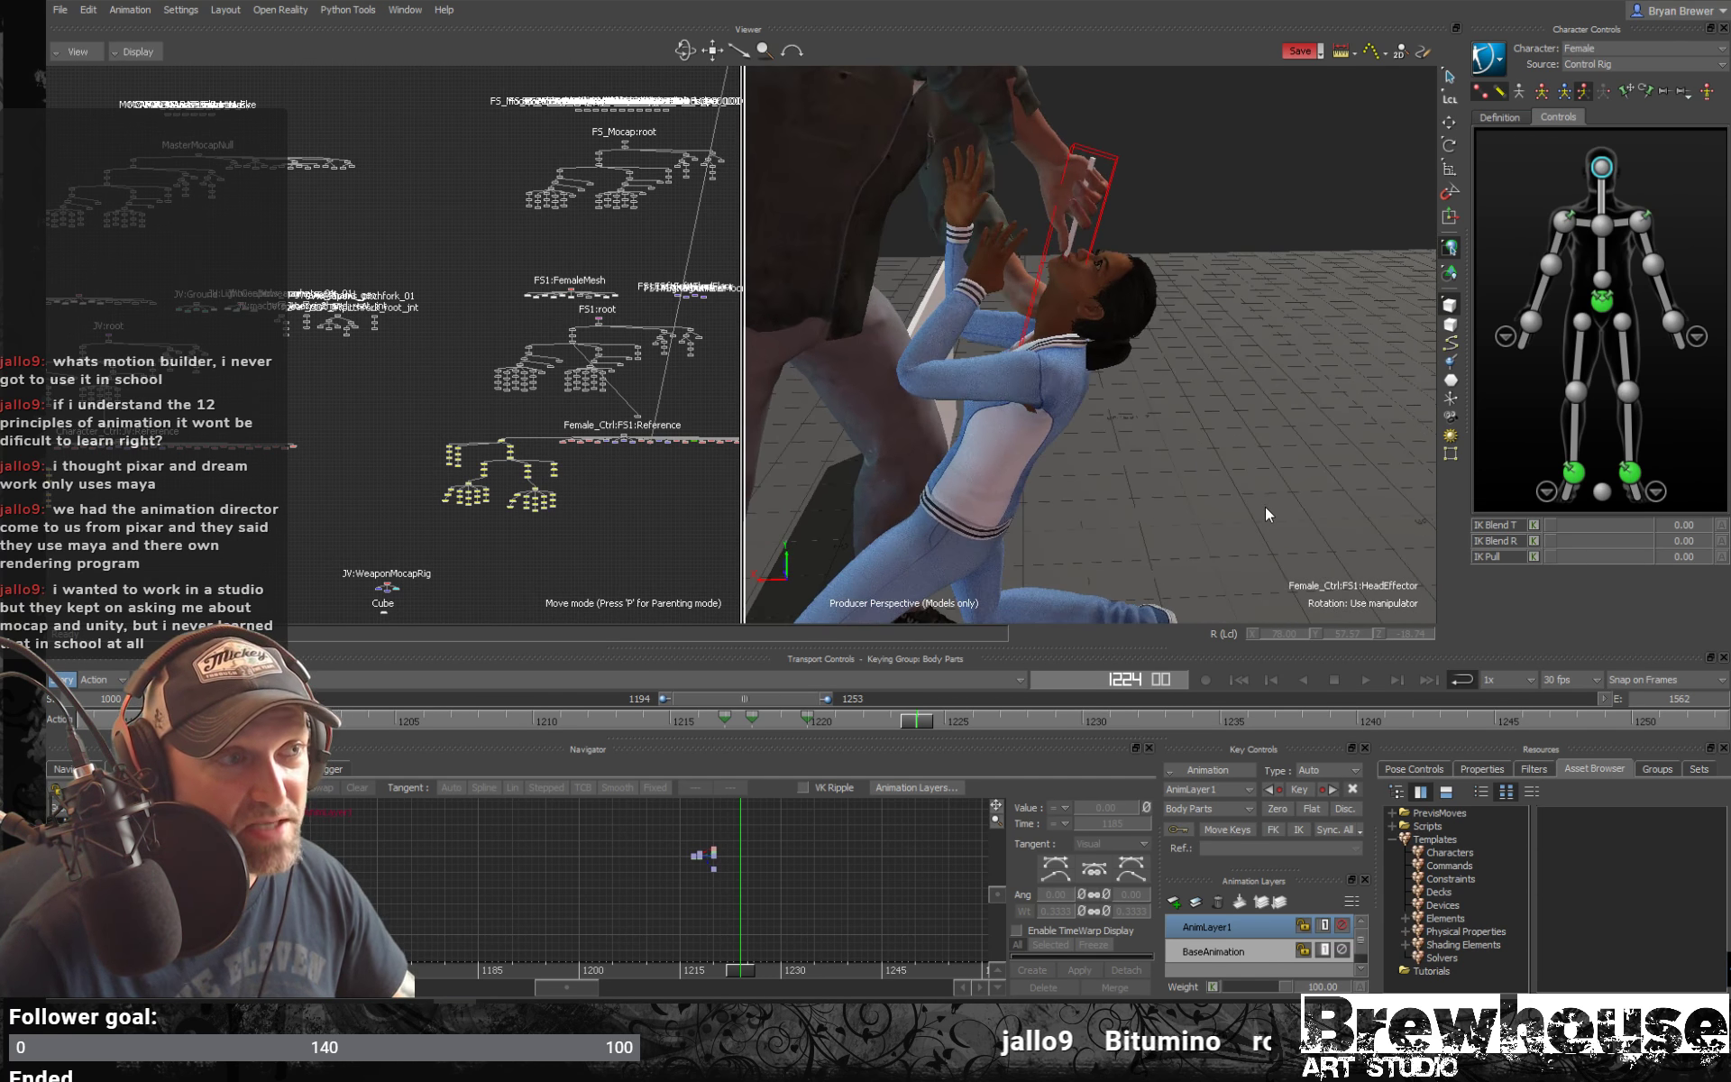
alt+drag(1264, 507, 1310, 472)
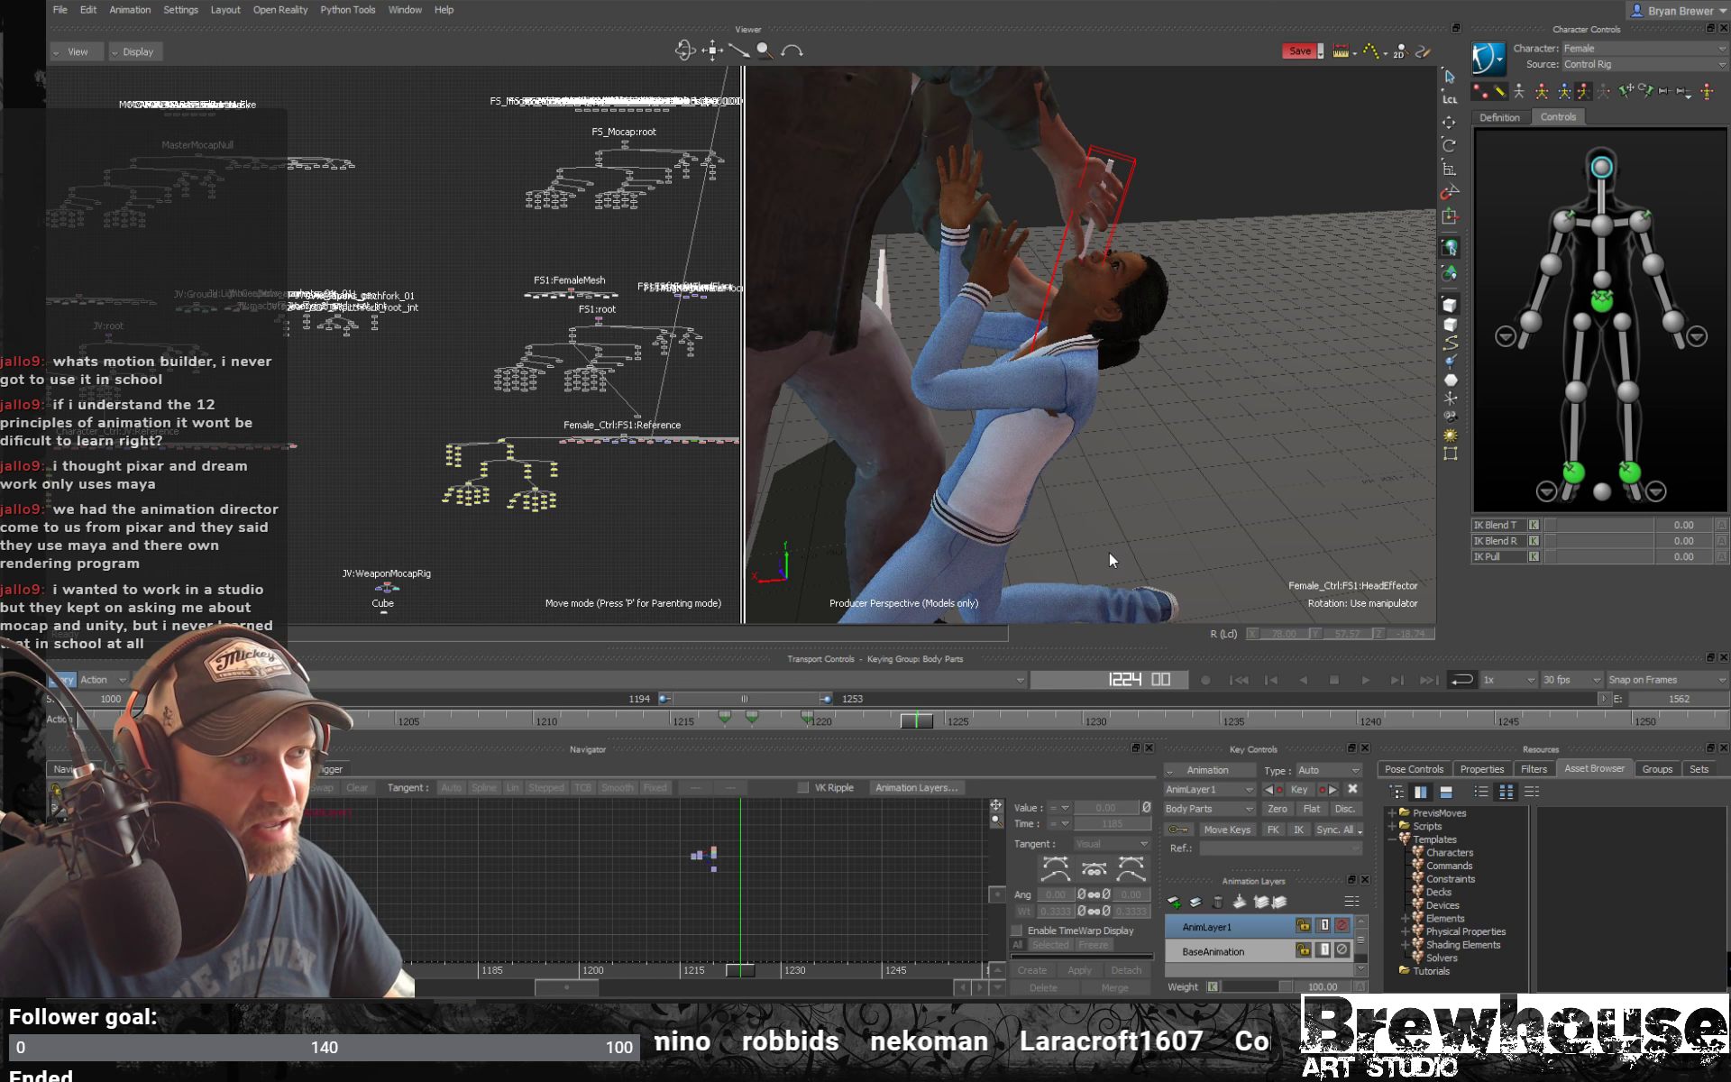
alt+drag(1143, 570, 1251, 530)
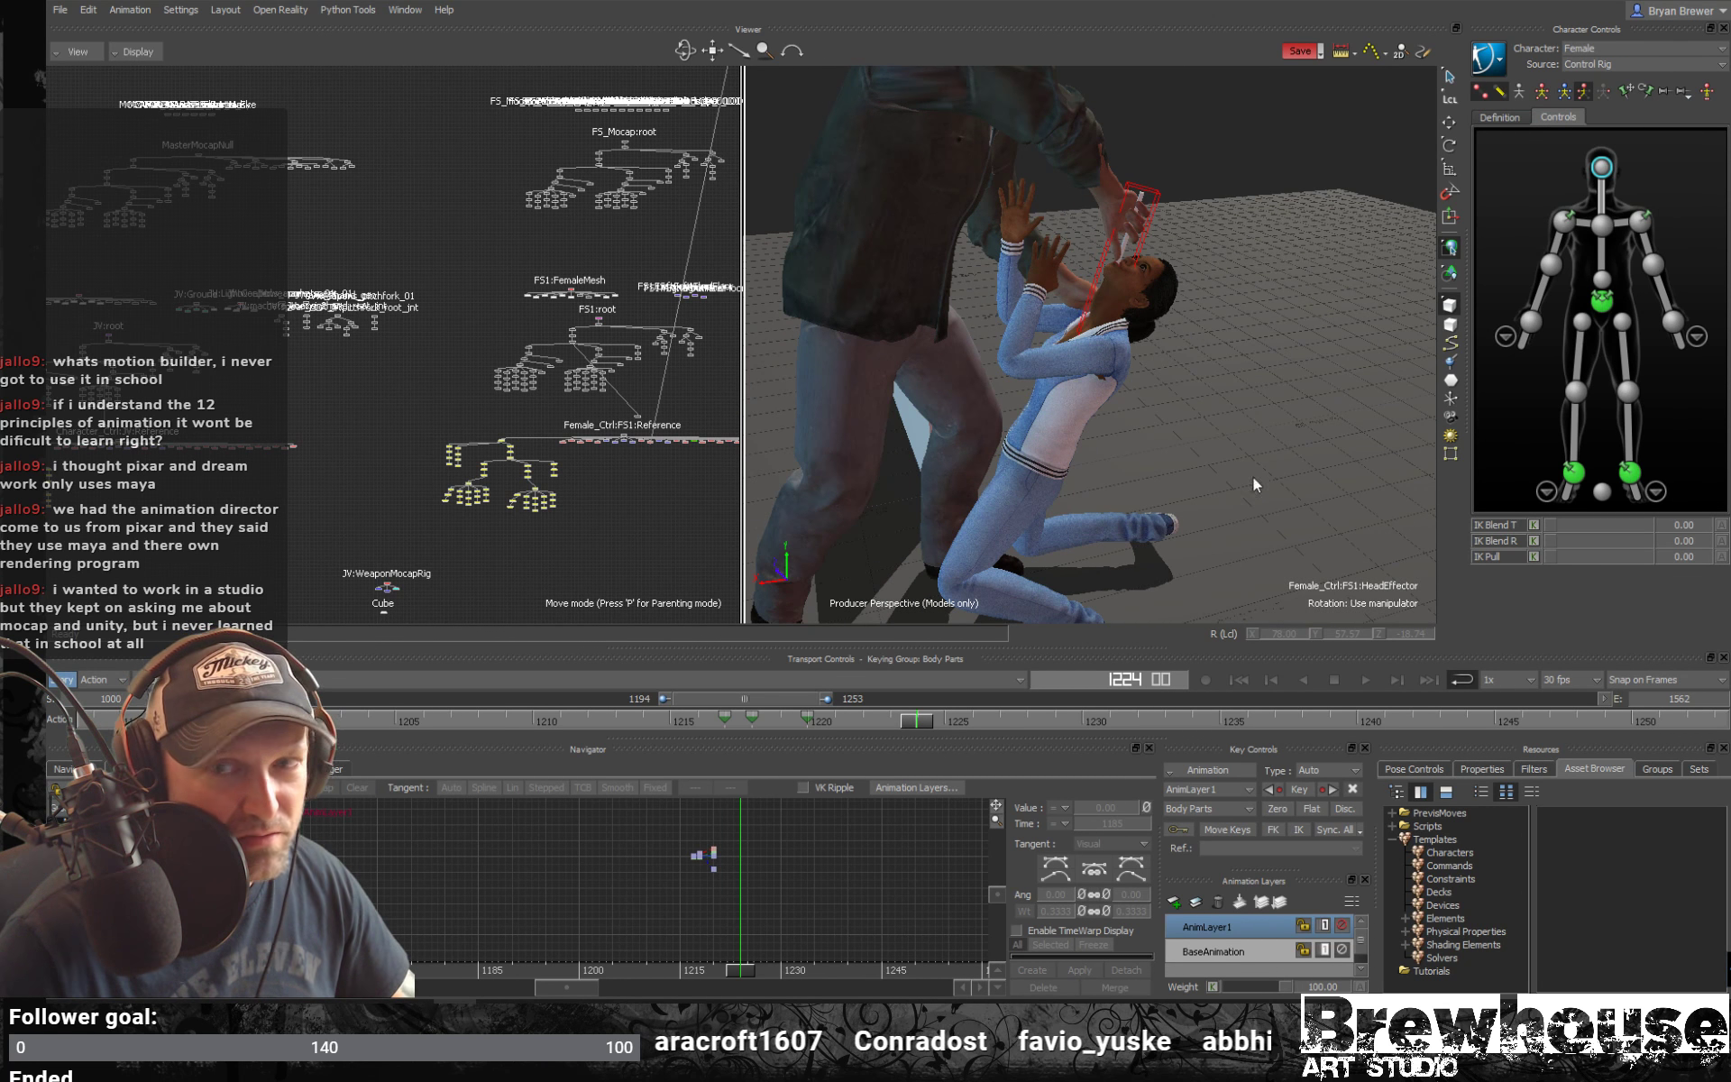
alt+drag(1312, 485, 1224, 506)
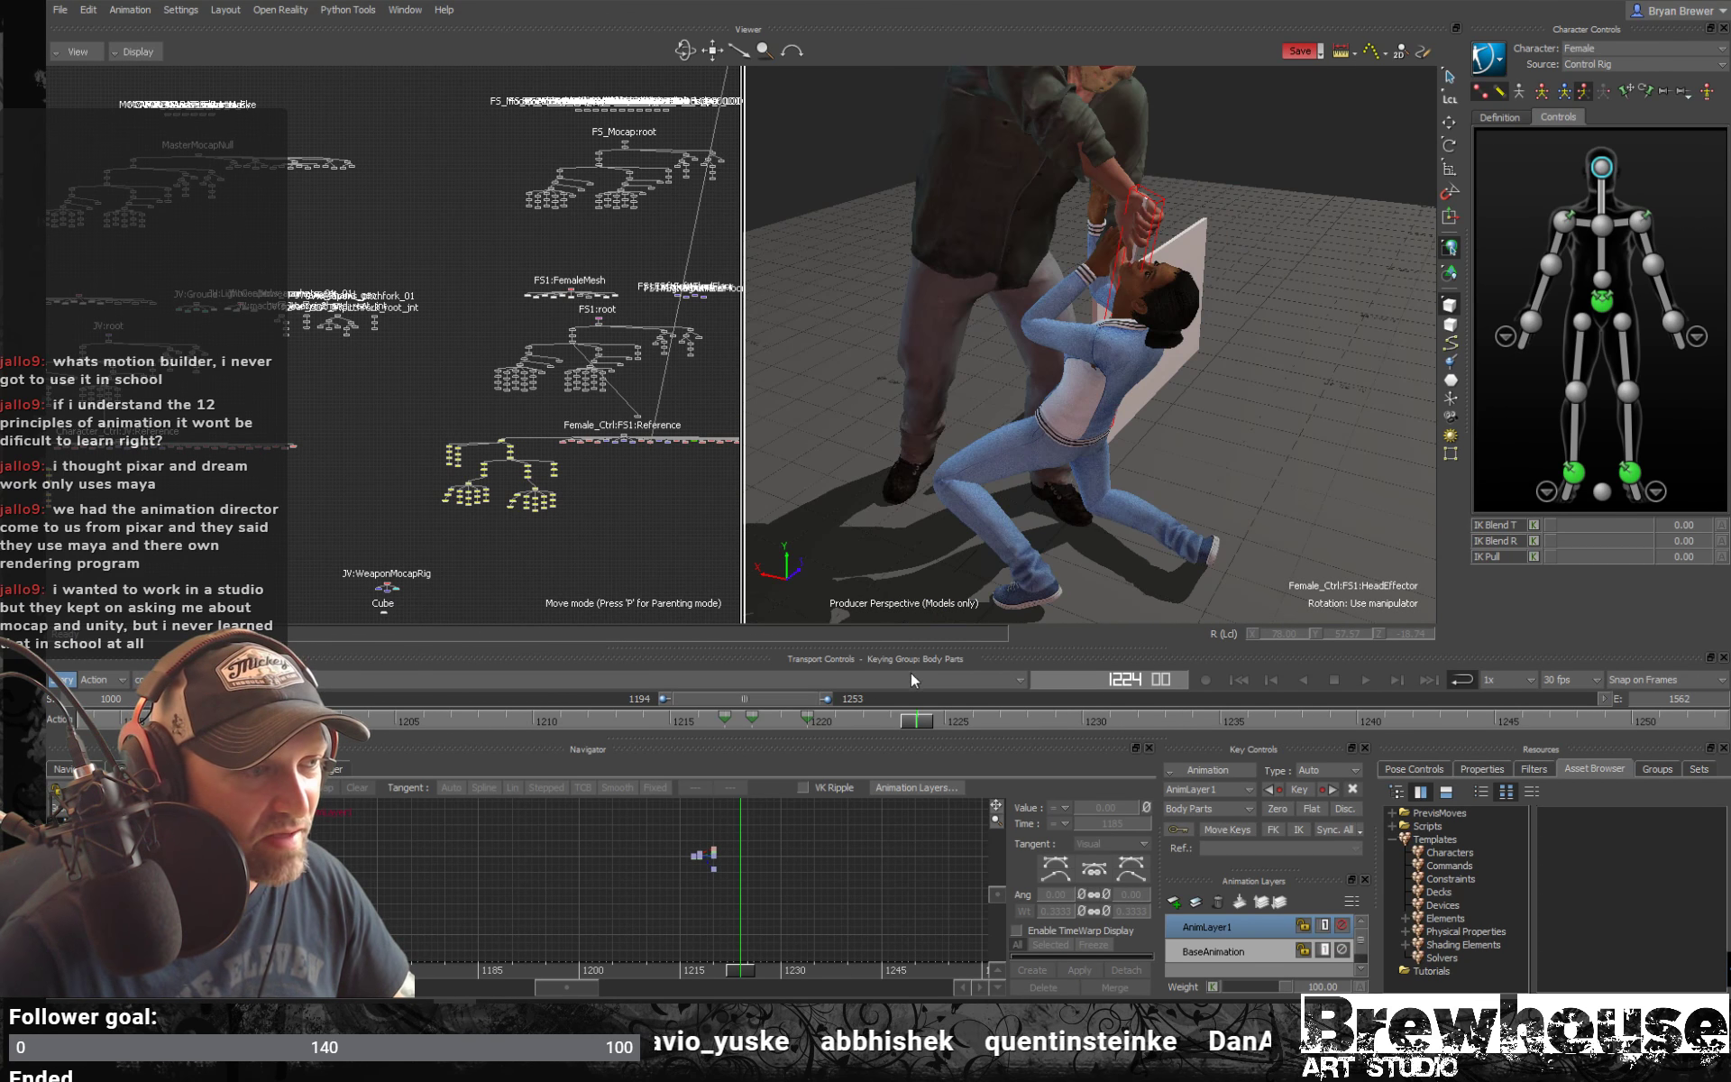
Inspect the head and blade at frame 1226, then play back the stabbing to check the reaction in motion
drag(904, 724, 967, 710)
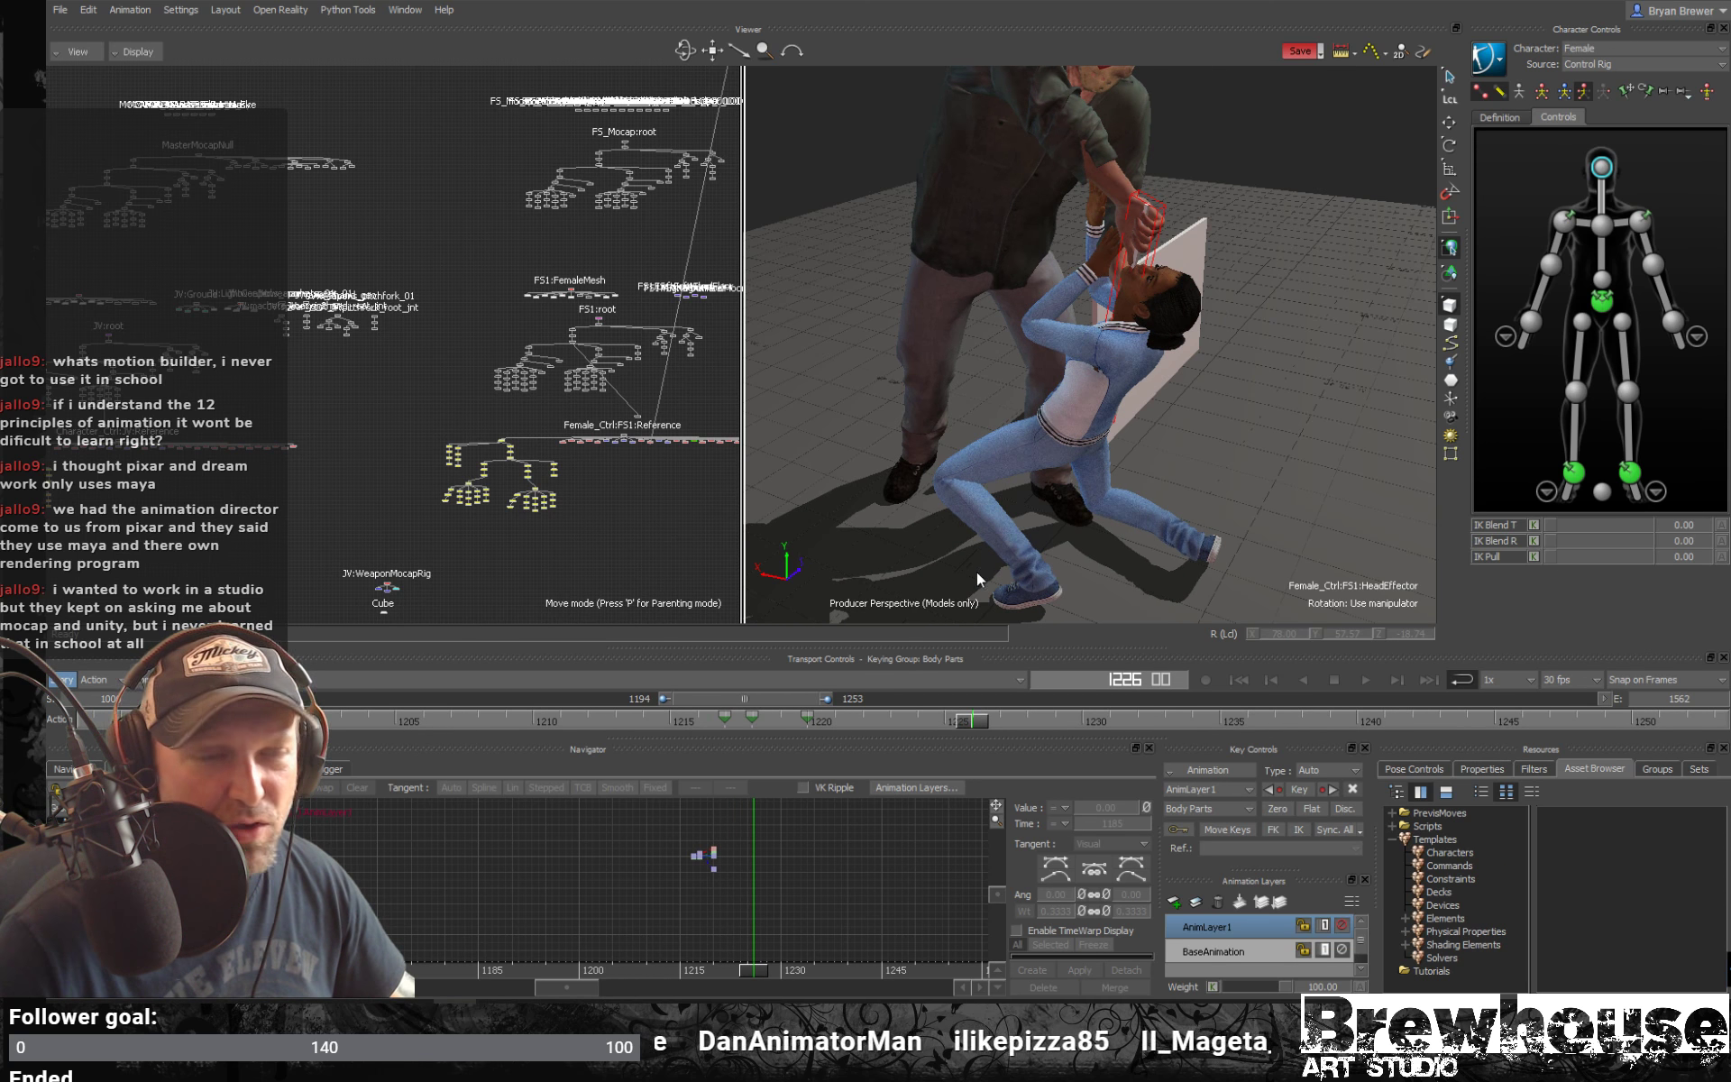
alt+drag(977, 573, 1117, 490)
alt+right_drag(1117, 490, 1140, 528)
alt+drag(1140, 527, 1234, 512)
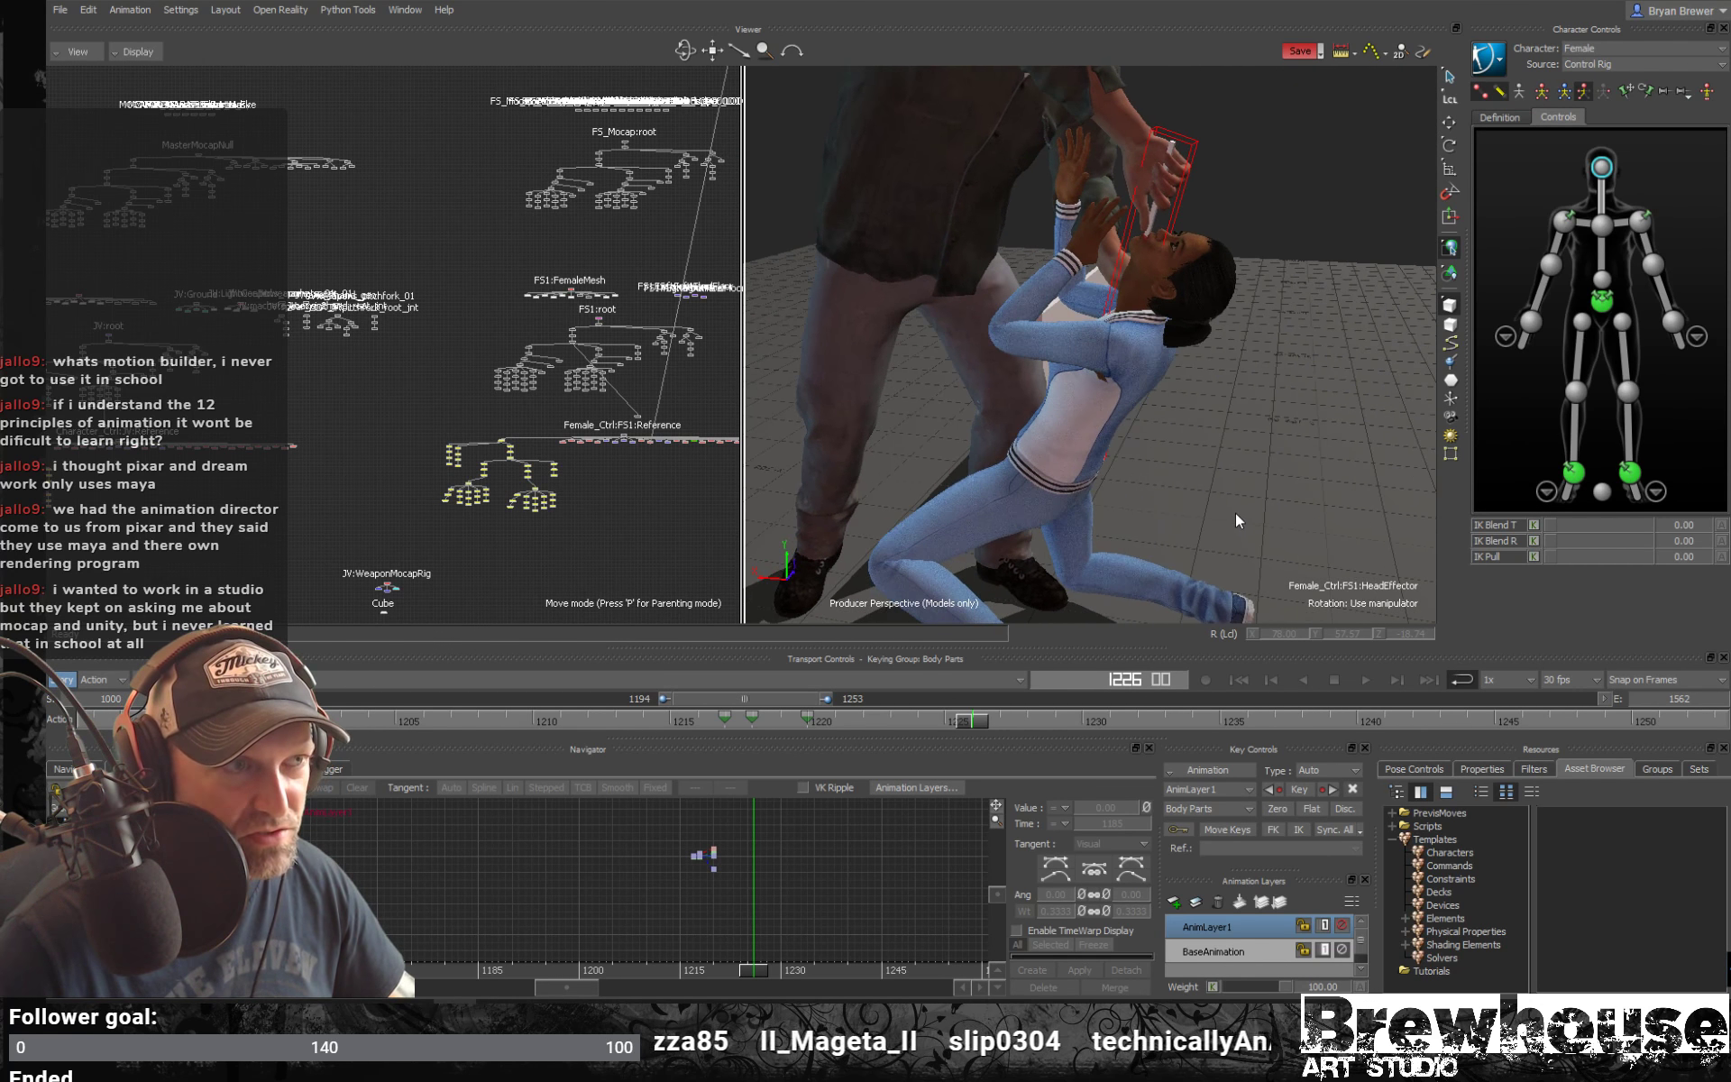
key(space)
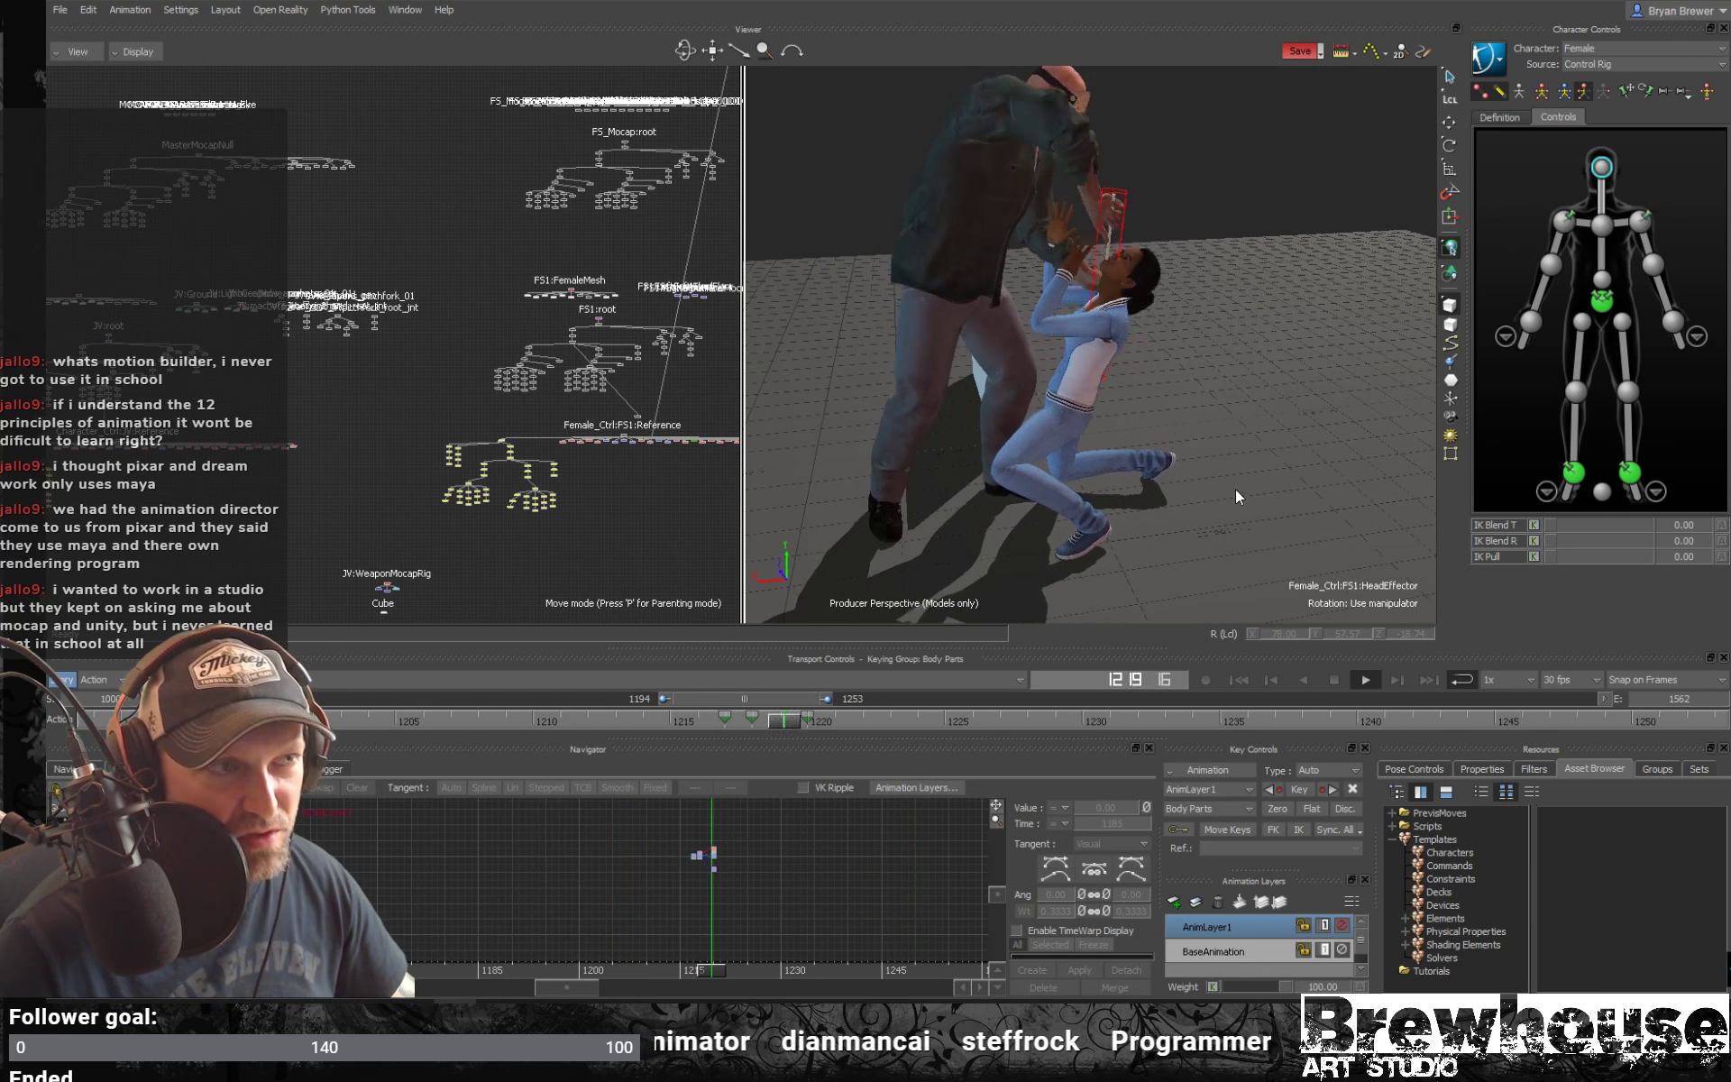
alt+drag(1235, 488, 1194, 485)
alt+right_drag(1193, 485, 1280, 473)
mouse_move(1280, 473)
alt+mouse_down()
mouse_move(1275, 512)
mouse_move(1272, 496)
alt+mouse_up()
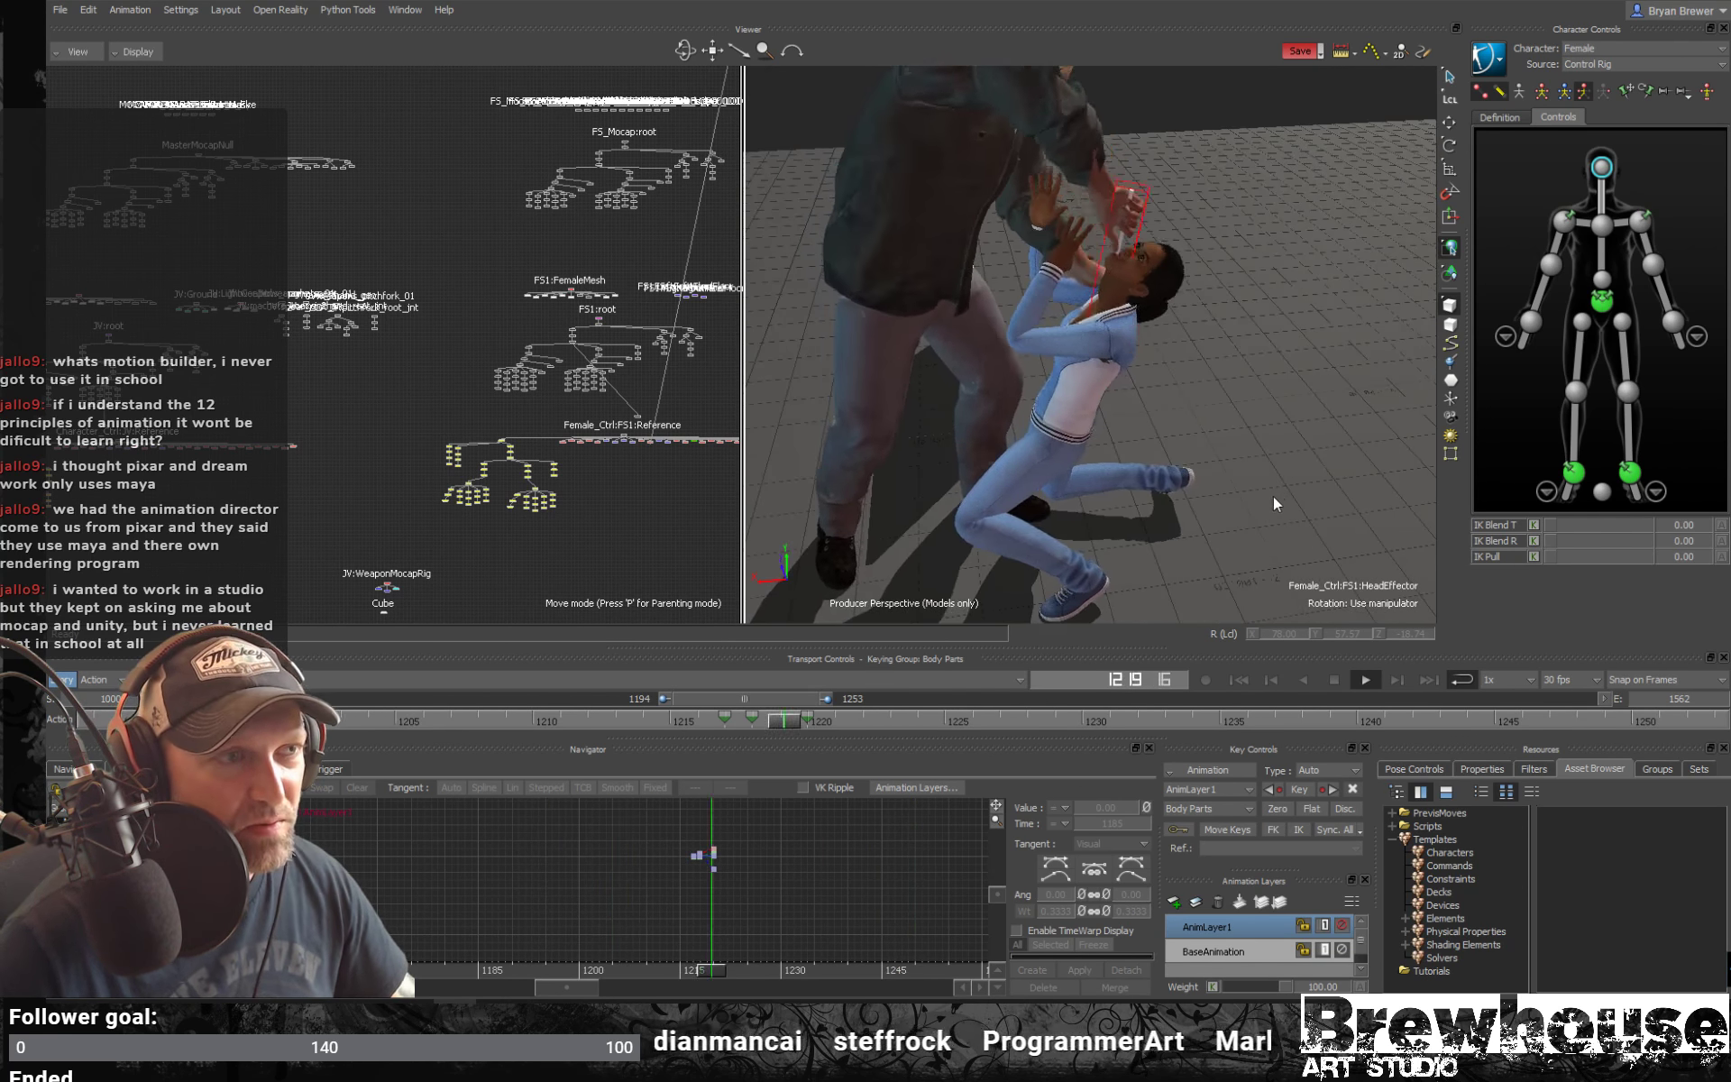
Extend the visible timeline range to frames 1194 through 1532 and examine the female's fallen pose at frame 1300
drag(1096, 718, 1640, 719)
drag(842, 698, 1516, 703)
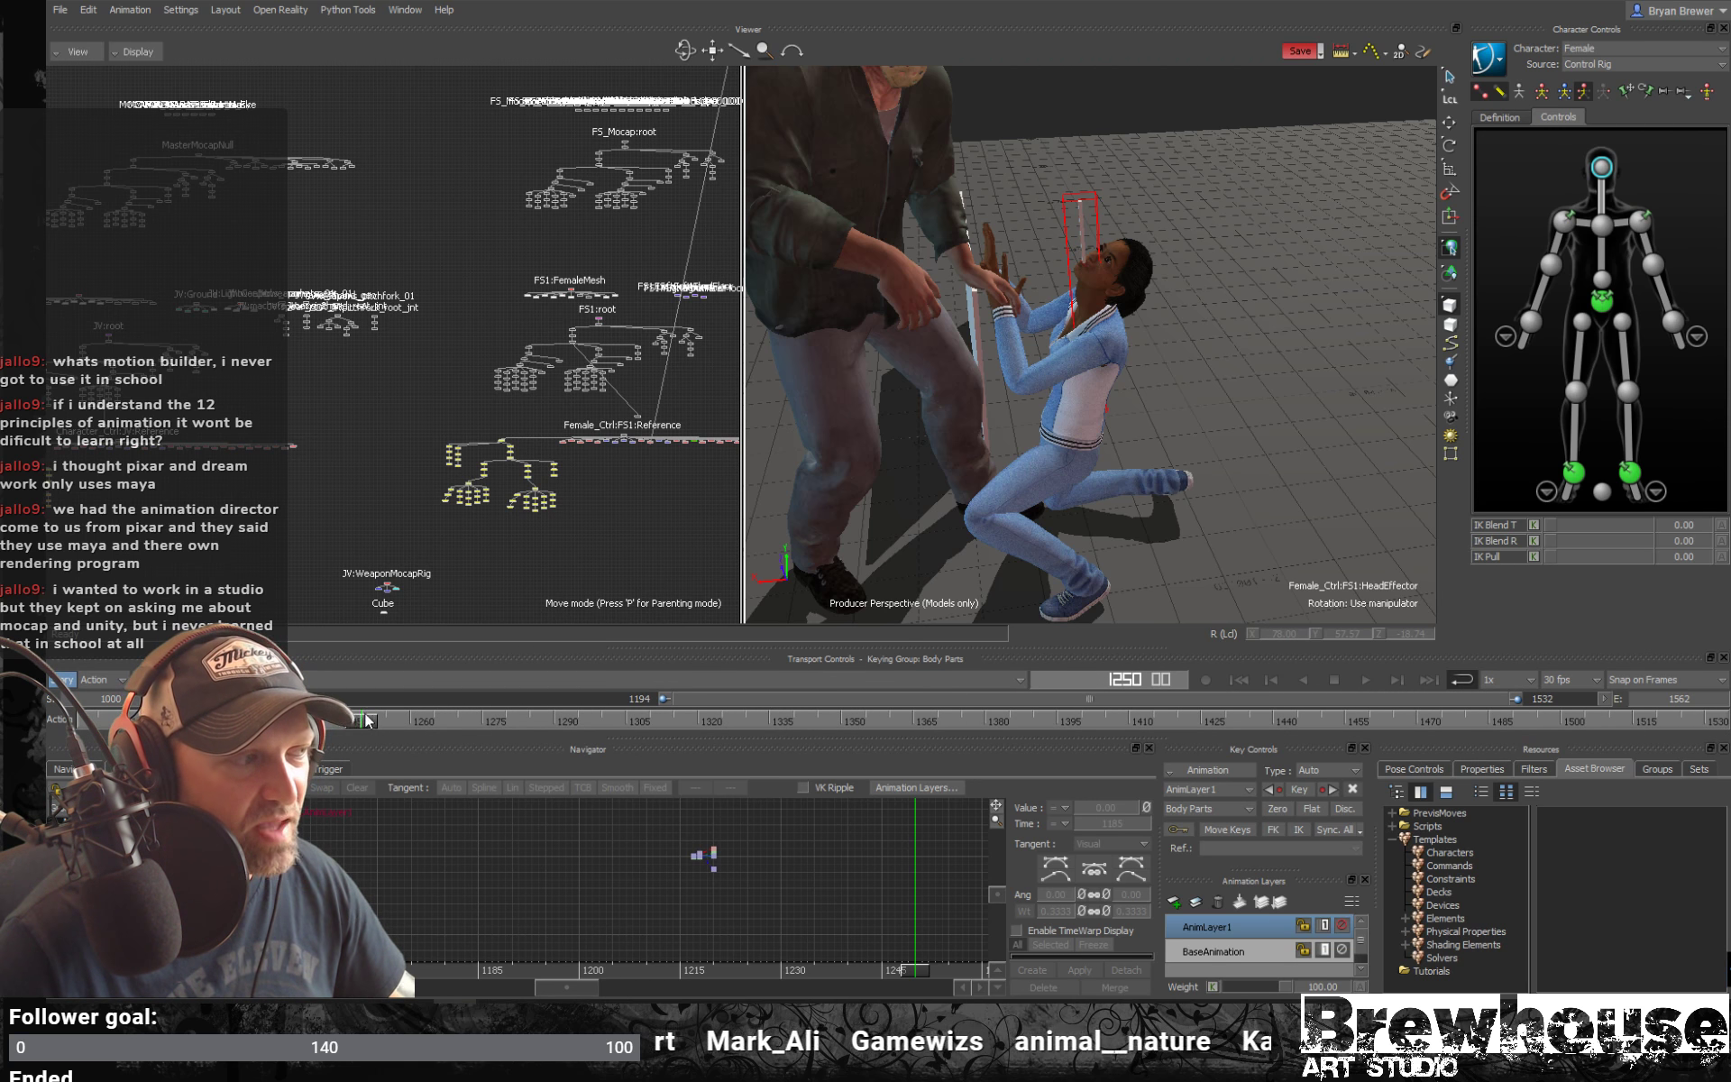
drag(367, 719, 598, 739)
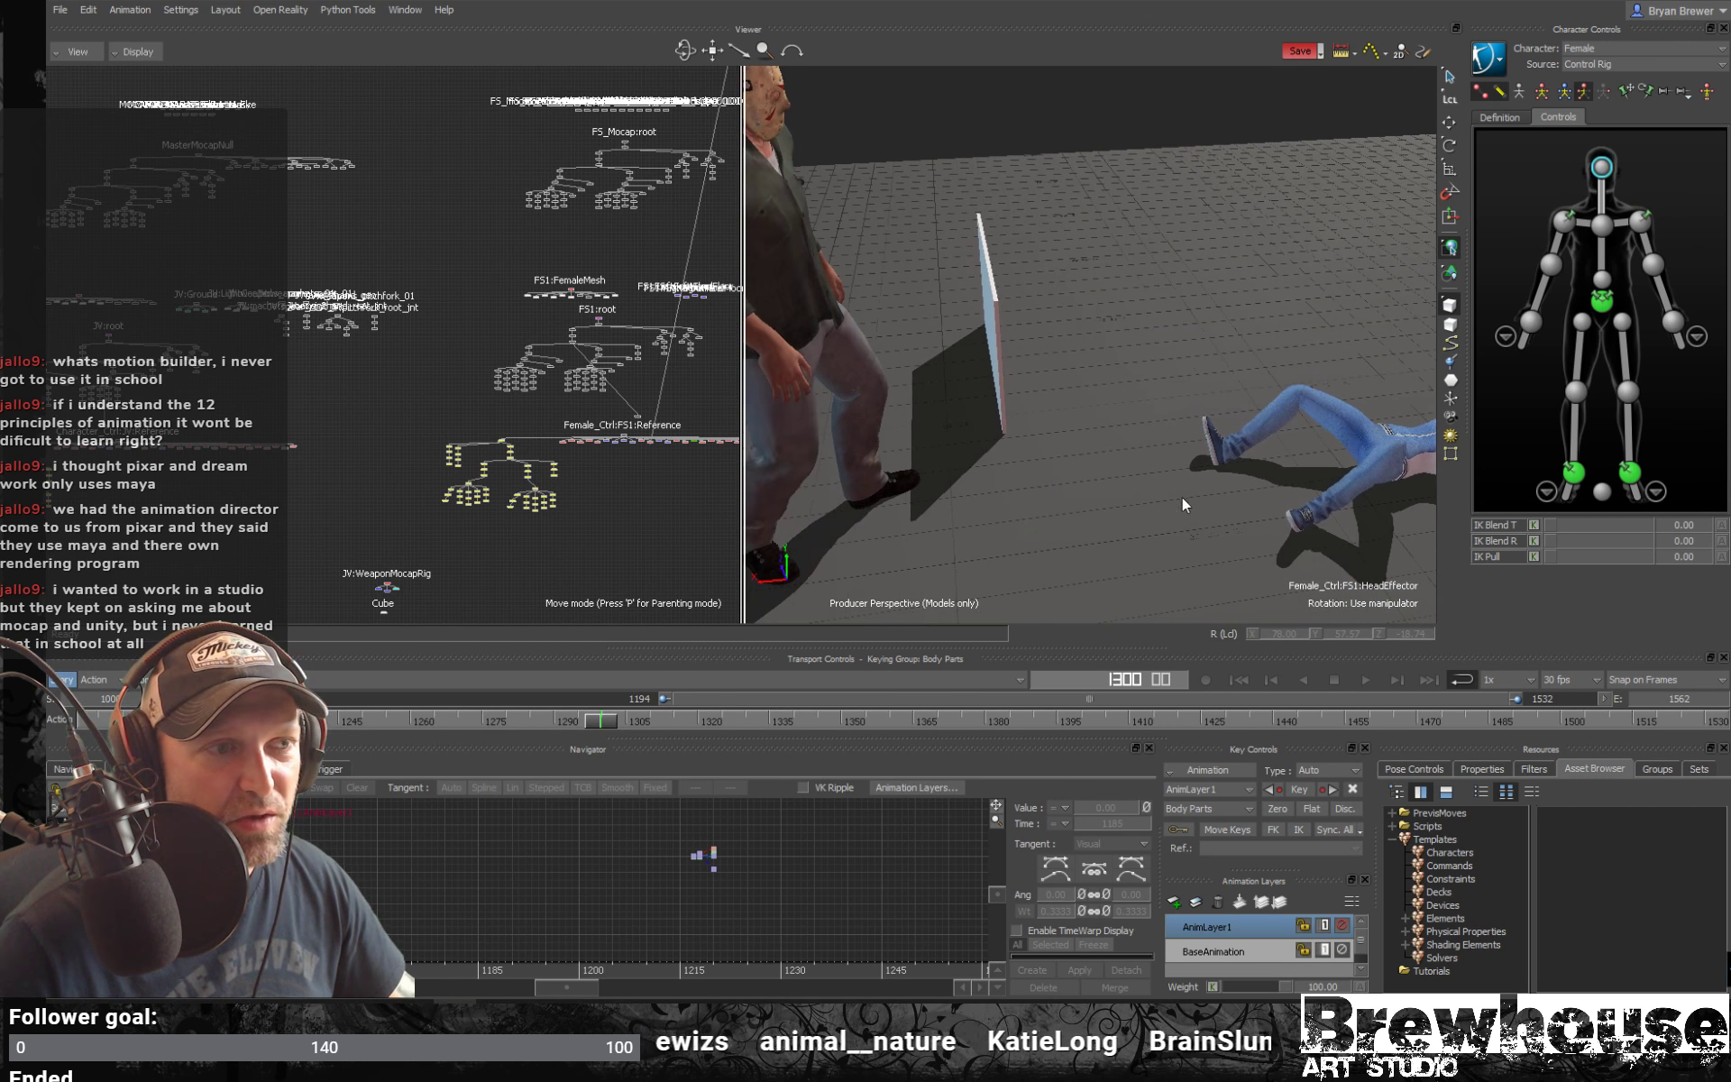
alt+middle_drag(1182, 498, 1133, 490)
alt+drag(1133, 489, 1078, 582)
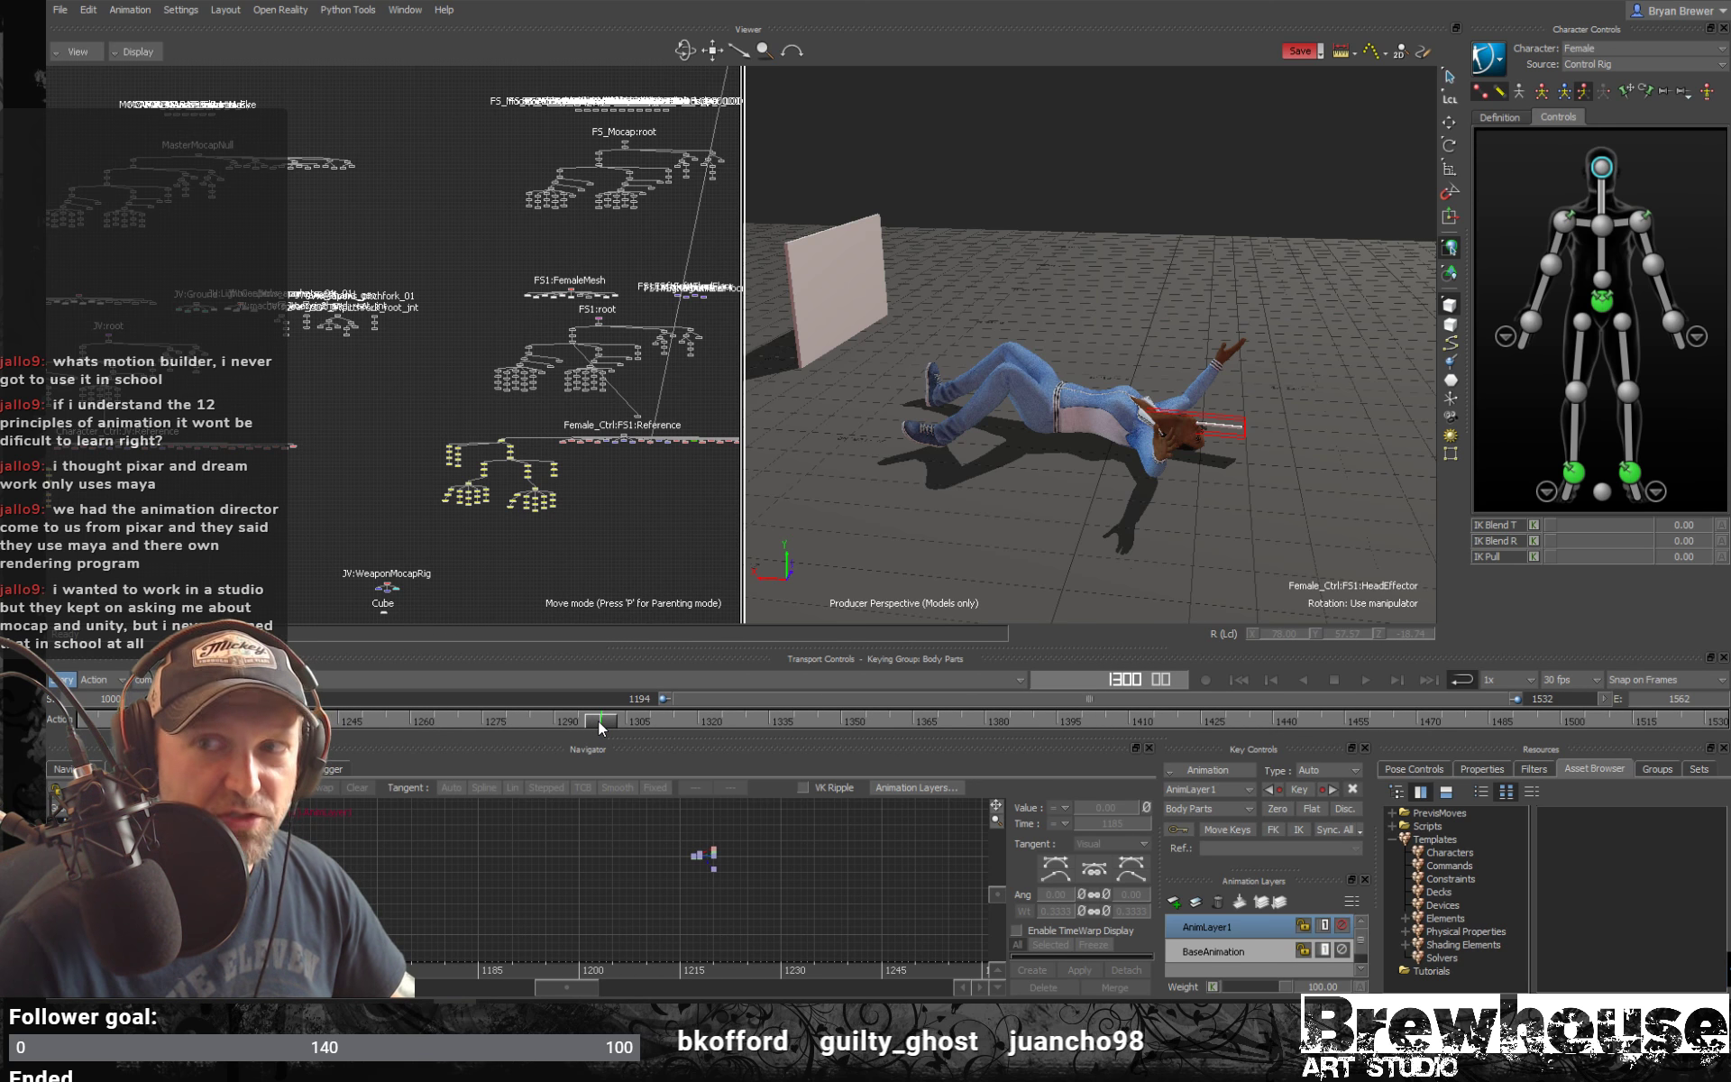
Review the female's movements on the ground from frame 1300 through about frame 1512
drag(598, 721, 986, 703)
ctrl+shift+drag(992, 557, 1082, 595)
drag(977, 721, 823, 728)
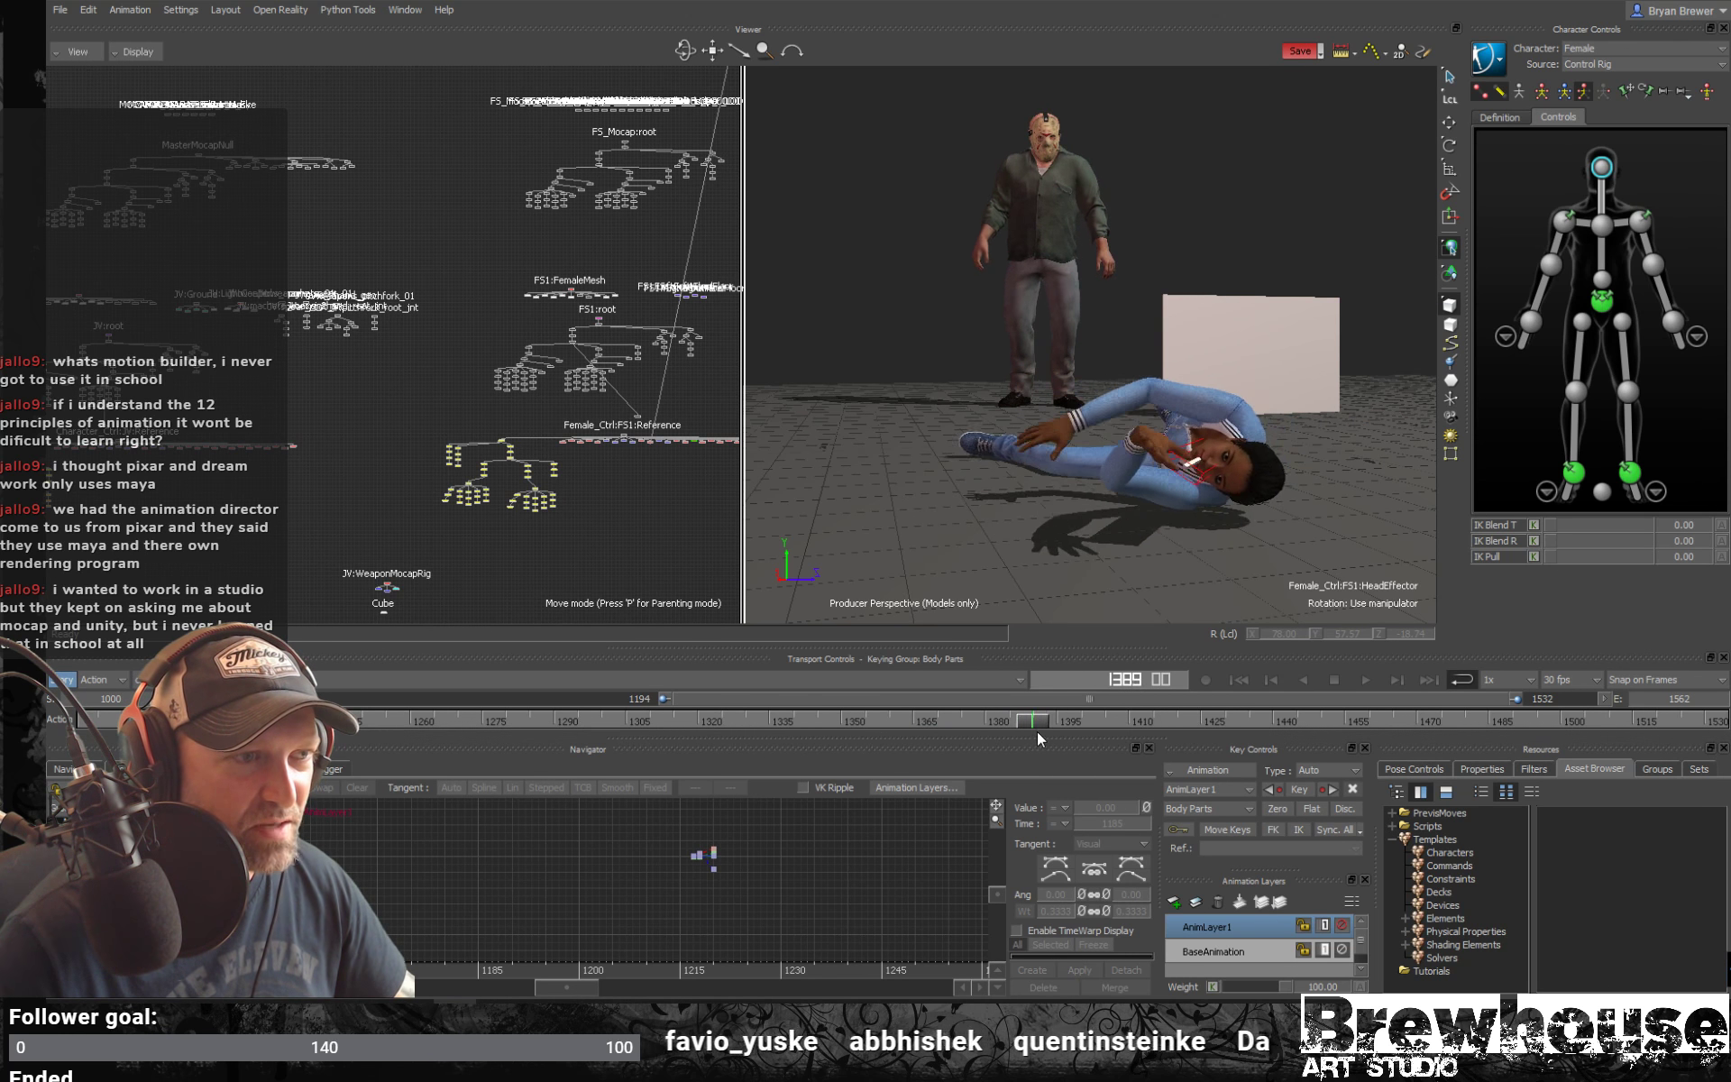
drag(1232, 707, 1704, 699)
ctrl+shift+drag(1179, 469, 1137, 541)
drag(1724, 737, 1623, 692)
ctrl+shift+drag(1253, 514, 1219, 442)
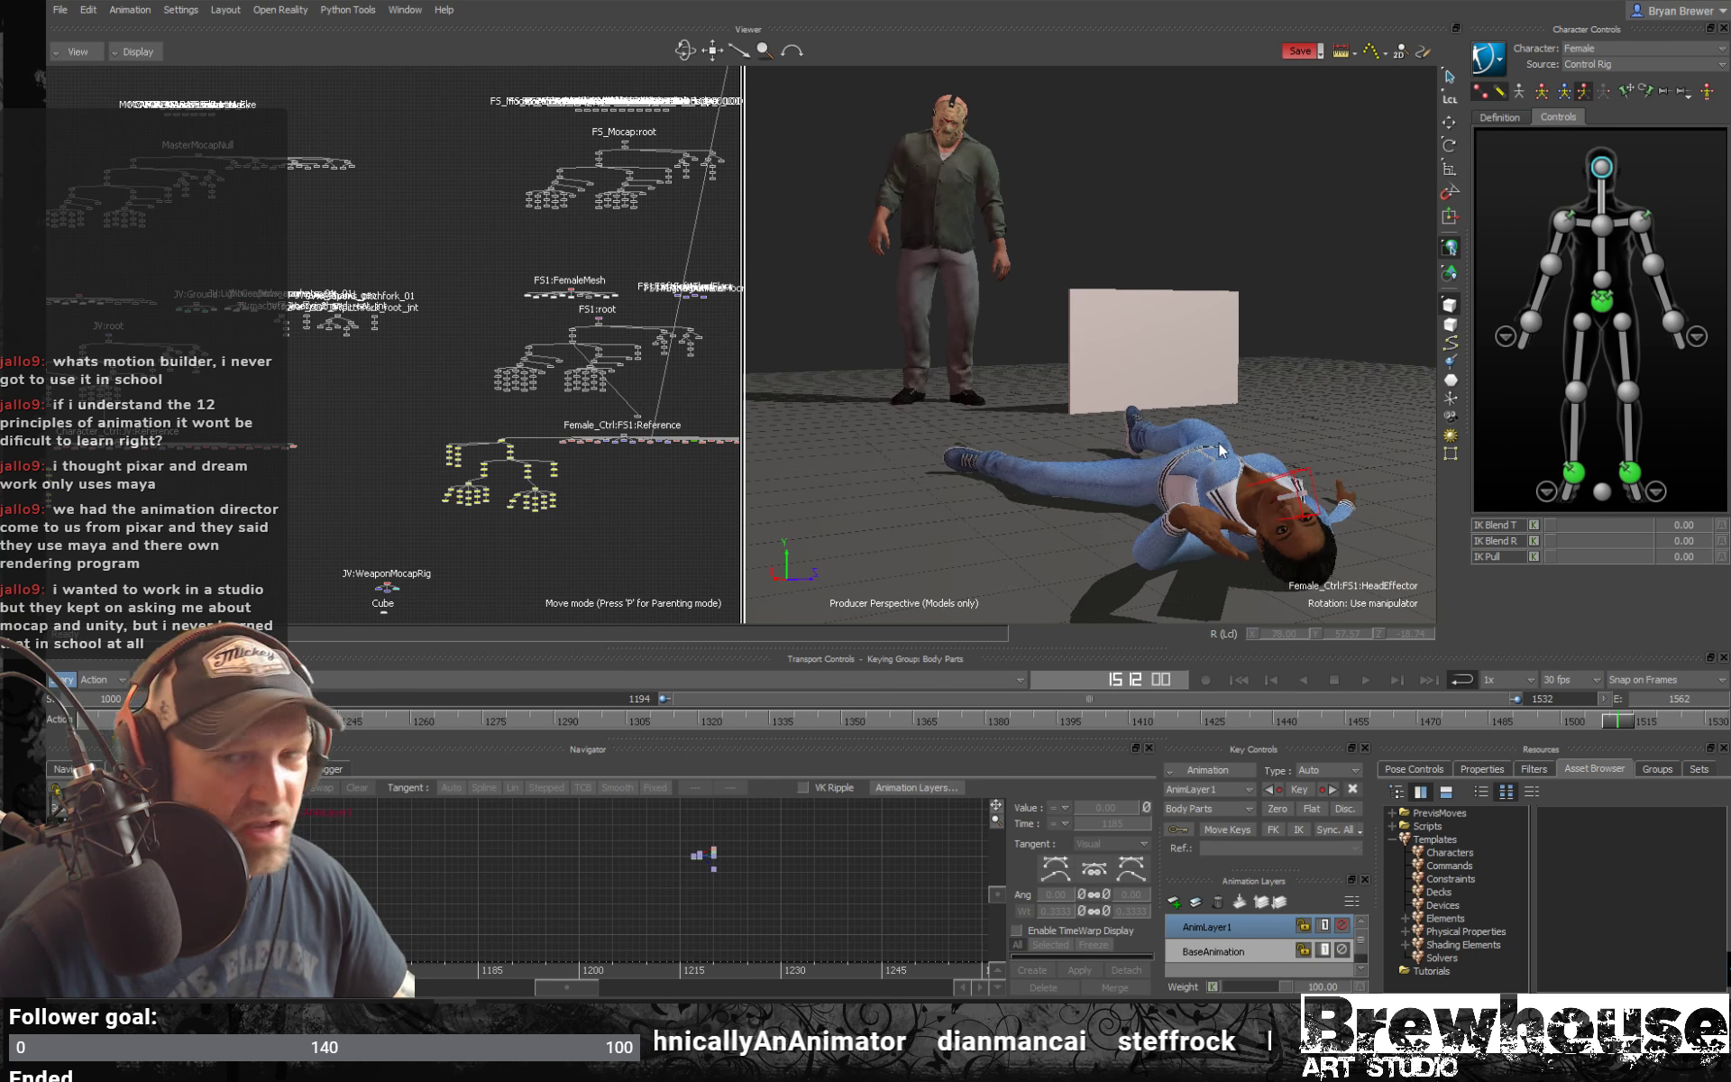
mouse_move(1160, 564)
ctrl+shift+mouse_down()
mouse_move(1215, 538)
mouse_move(1192, 559)
ctrl+shift+mouse_up()
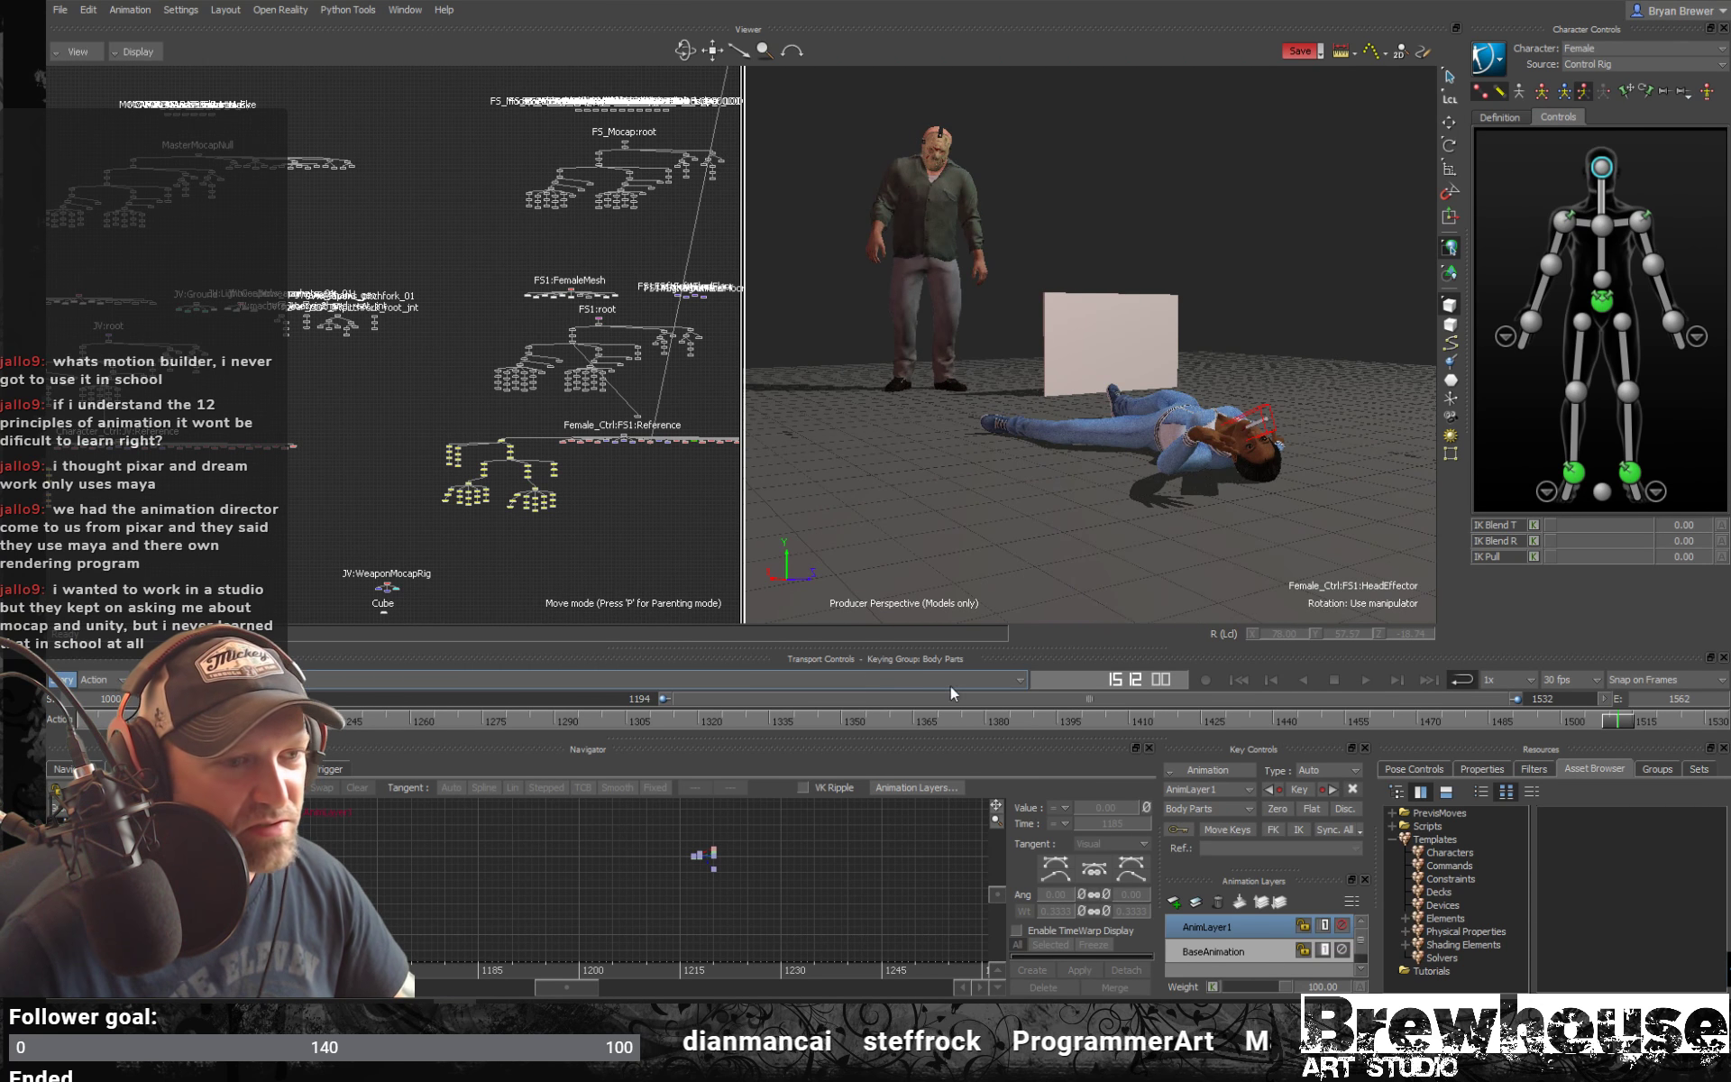
Select the female's chest end effector and key it on AnimLayer1 at frame 1293
drag(1614, 722, 622, 641)
ctrl+drag(969, 501, 1074, 503)
ctrl+shift+drag(966, 548, 1039, 553)
key(ctrl+space)
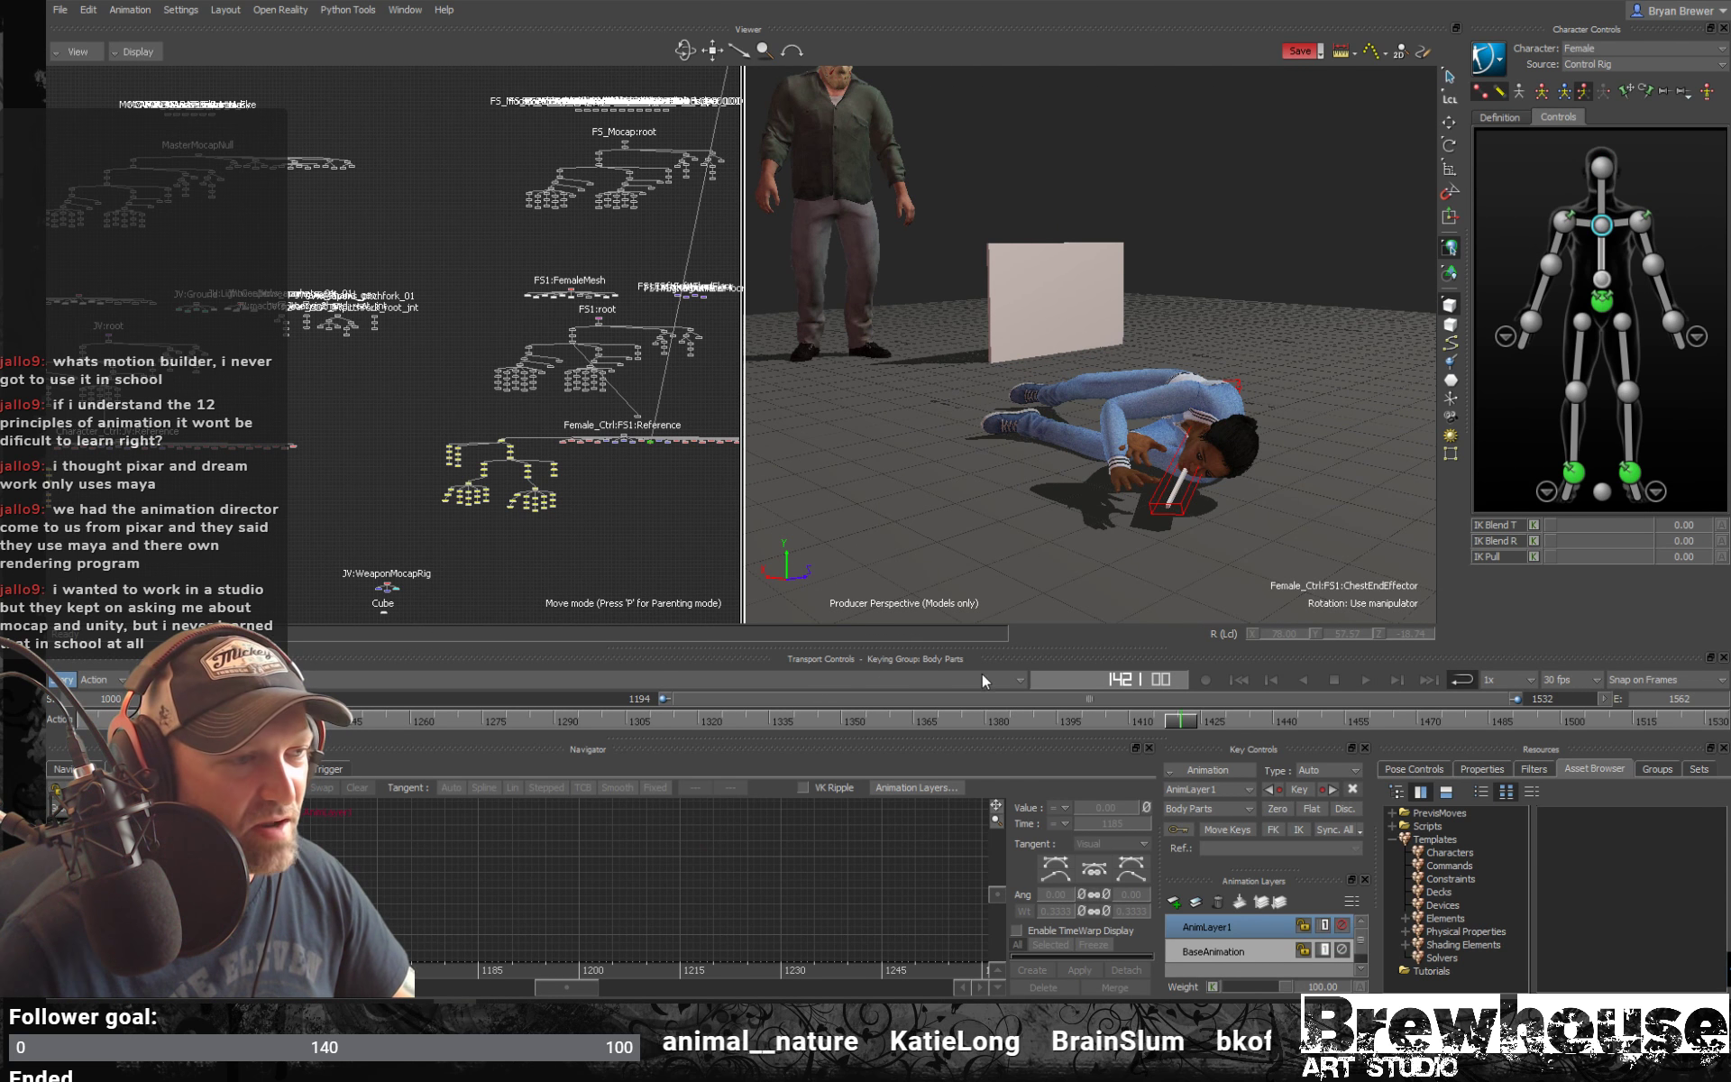
drag(1184, 721, 568, 660)
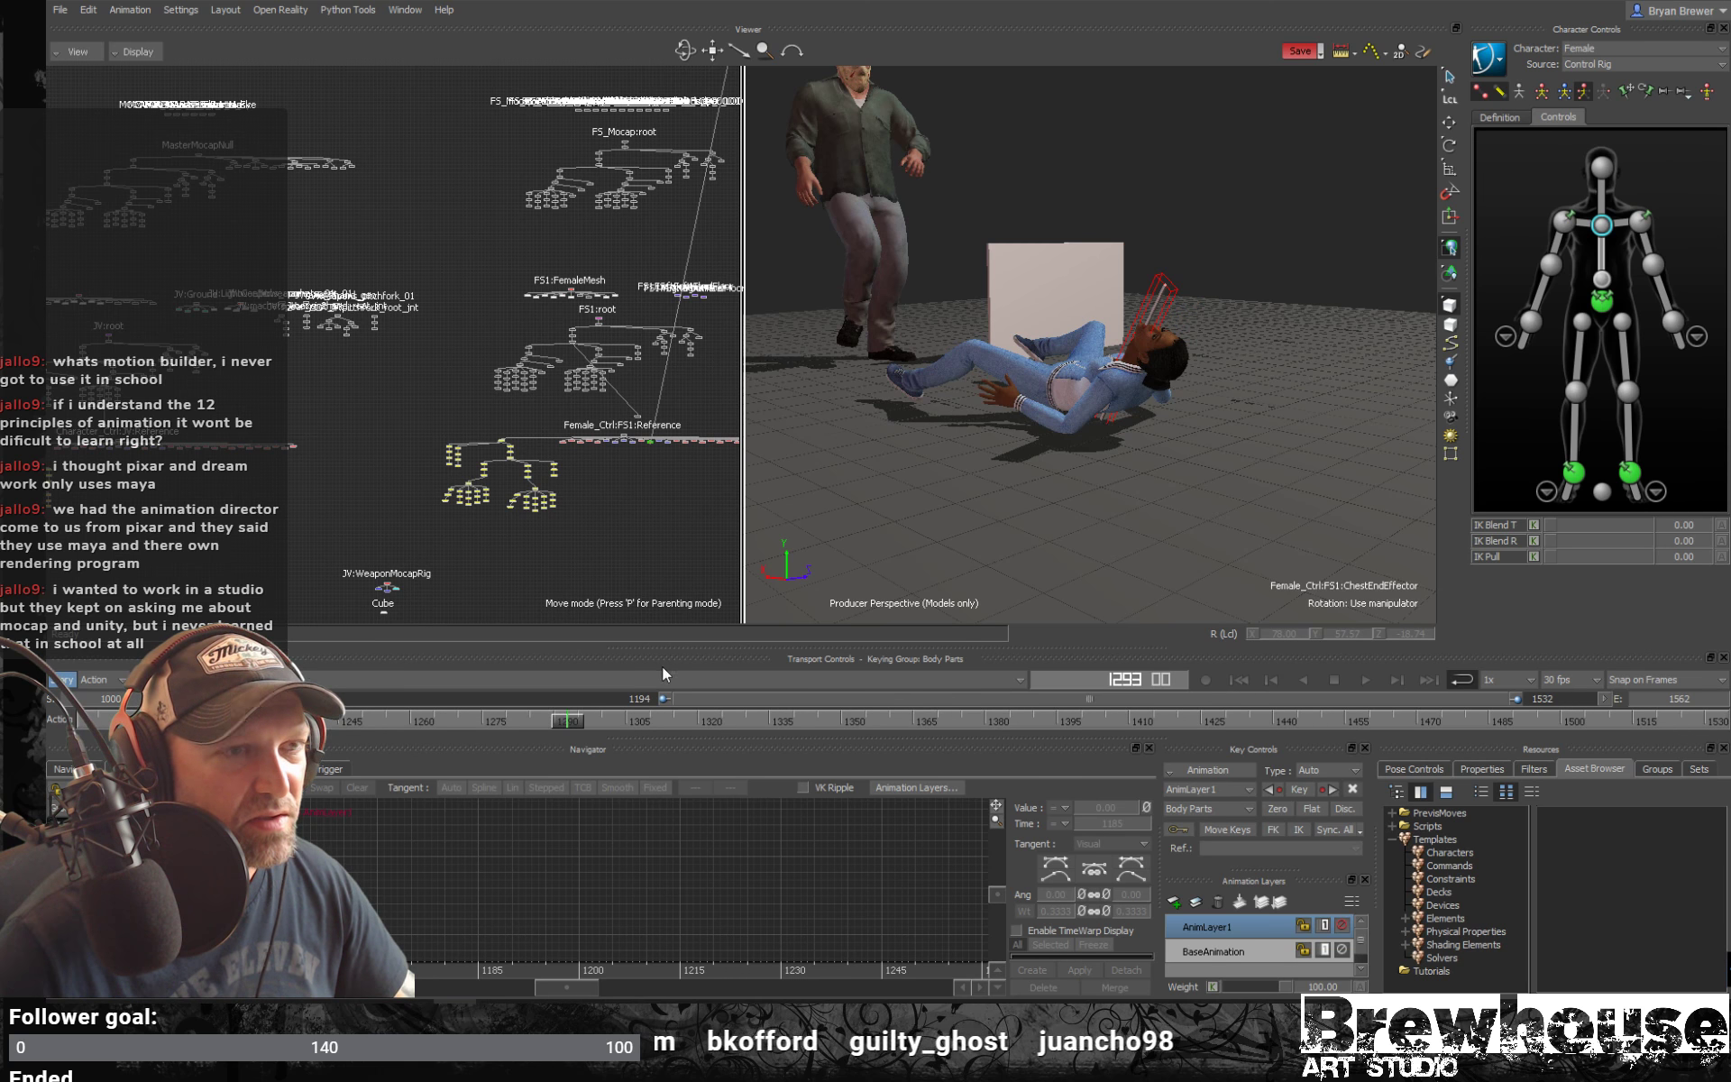
Rotate the female's chest end effector to about 9, 80, -71 degrees at frame 1301 and key it on AnimLayer1
drag(557, 725, 608, 719)
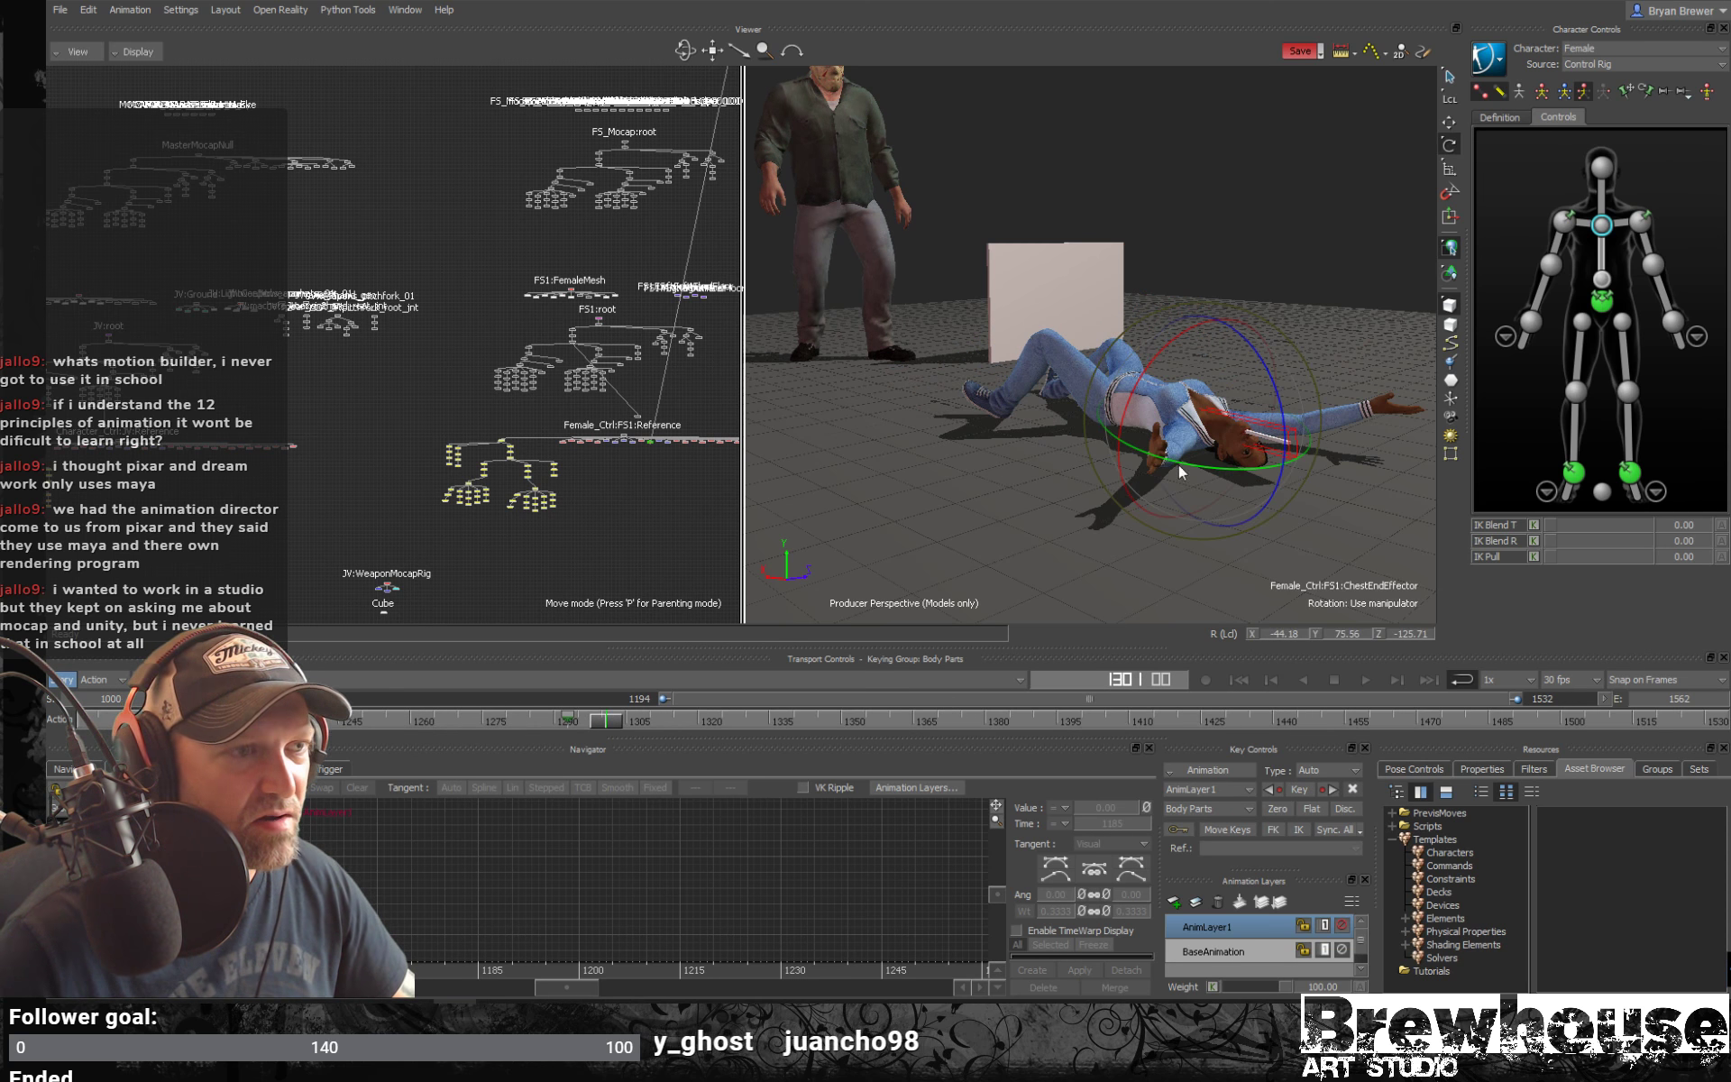
drag(1284, 384, 1283, 381)
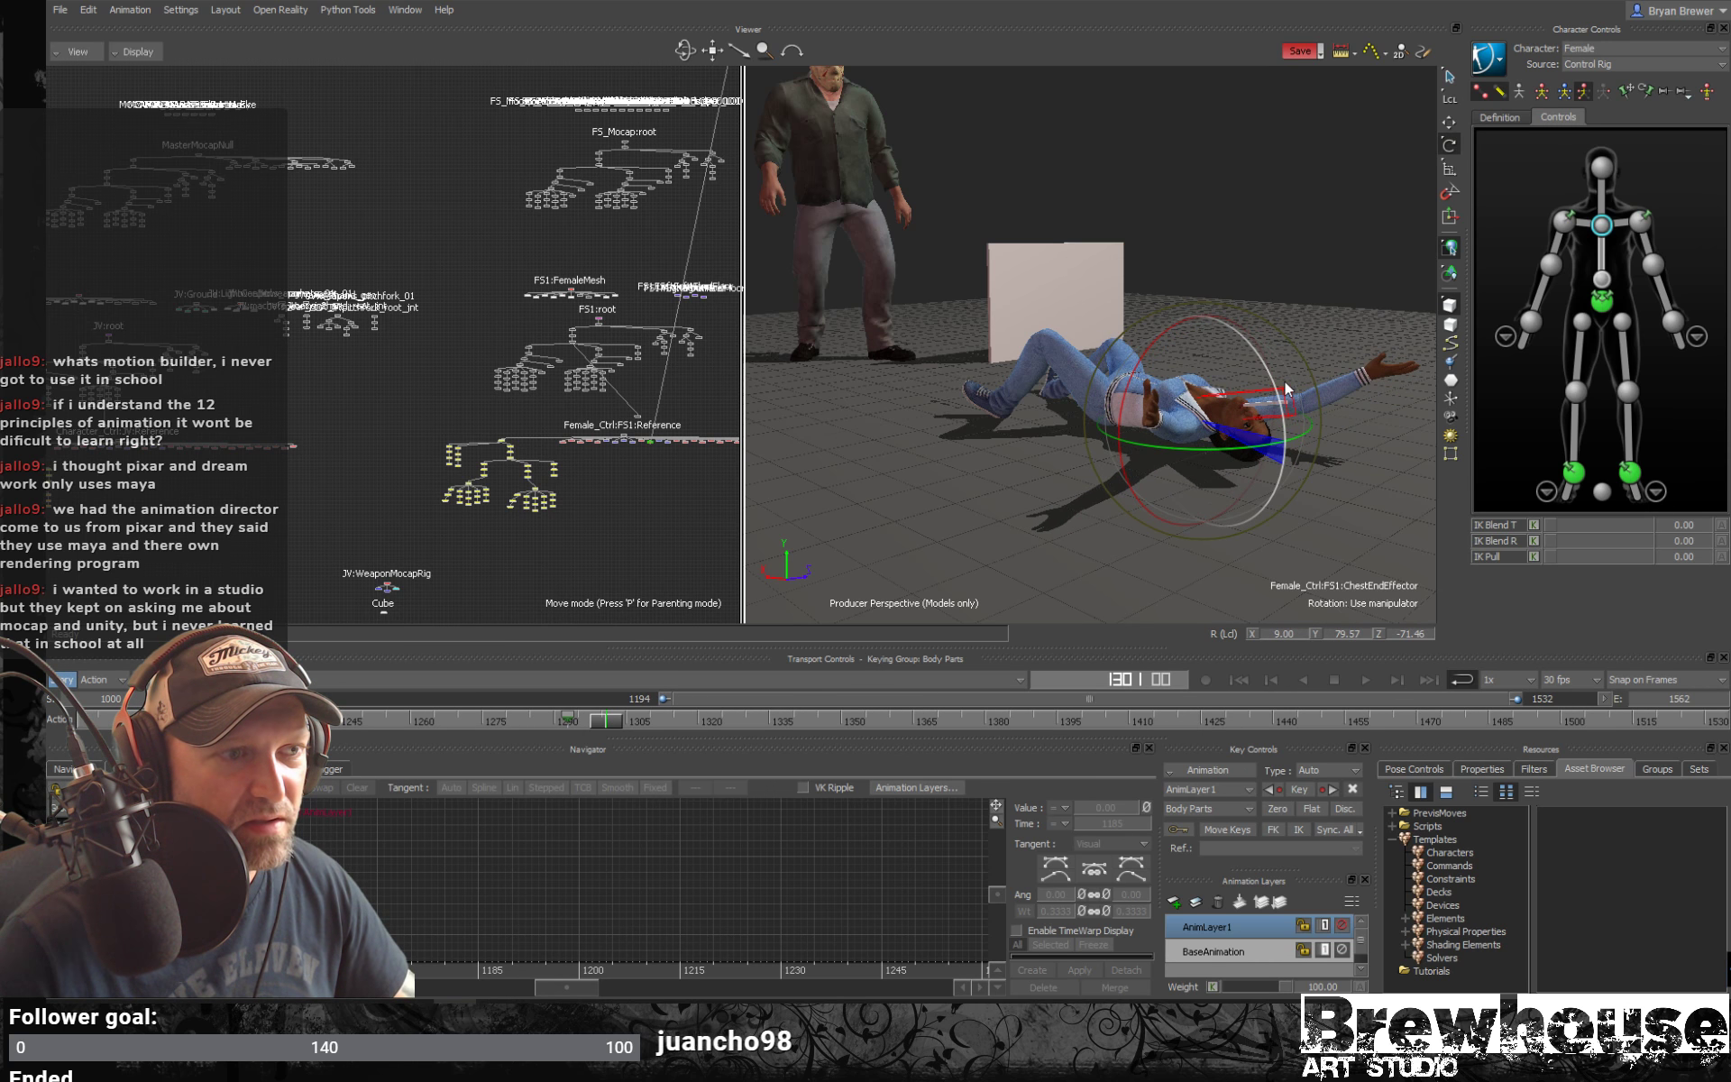
scroll(1251, 490, up, 3)
alt+drag(1251, 490, 1138, 536)
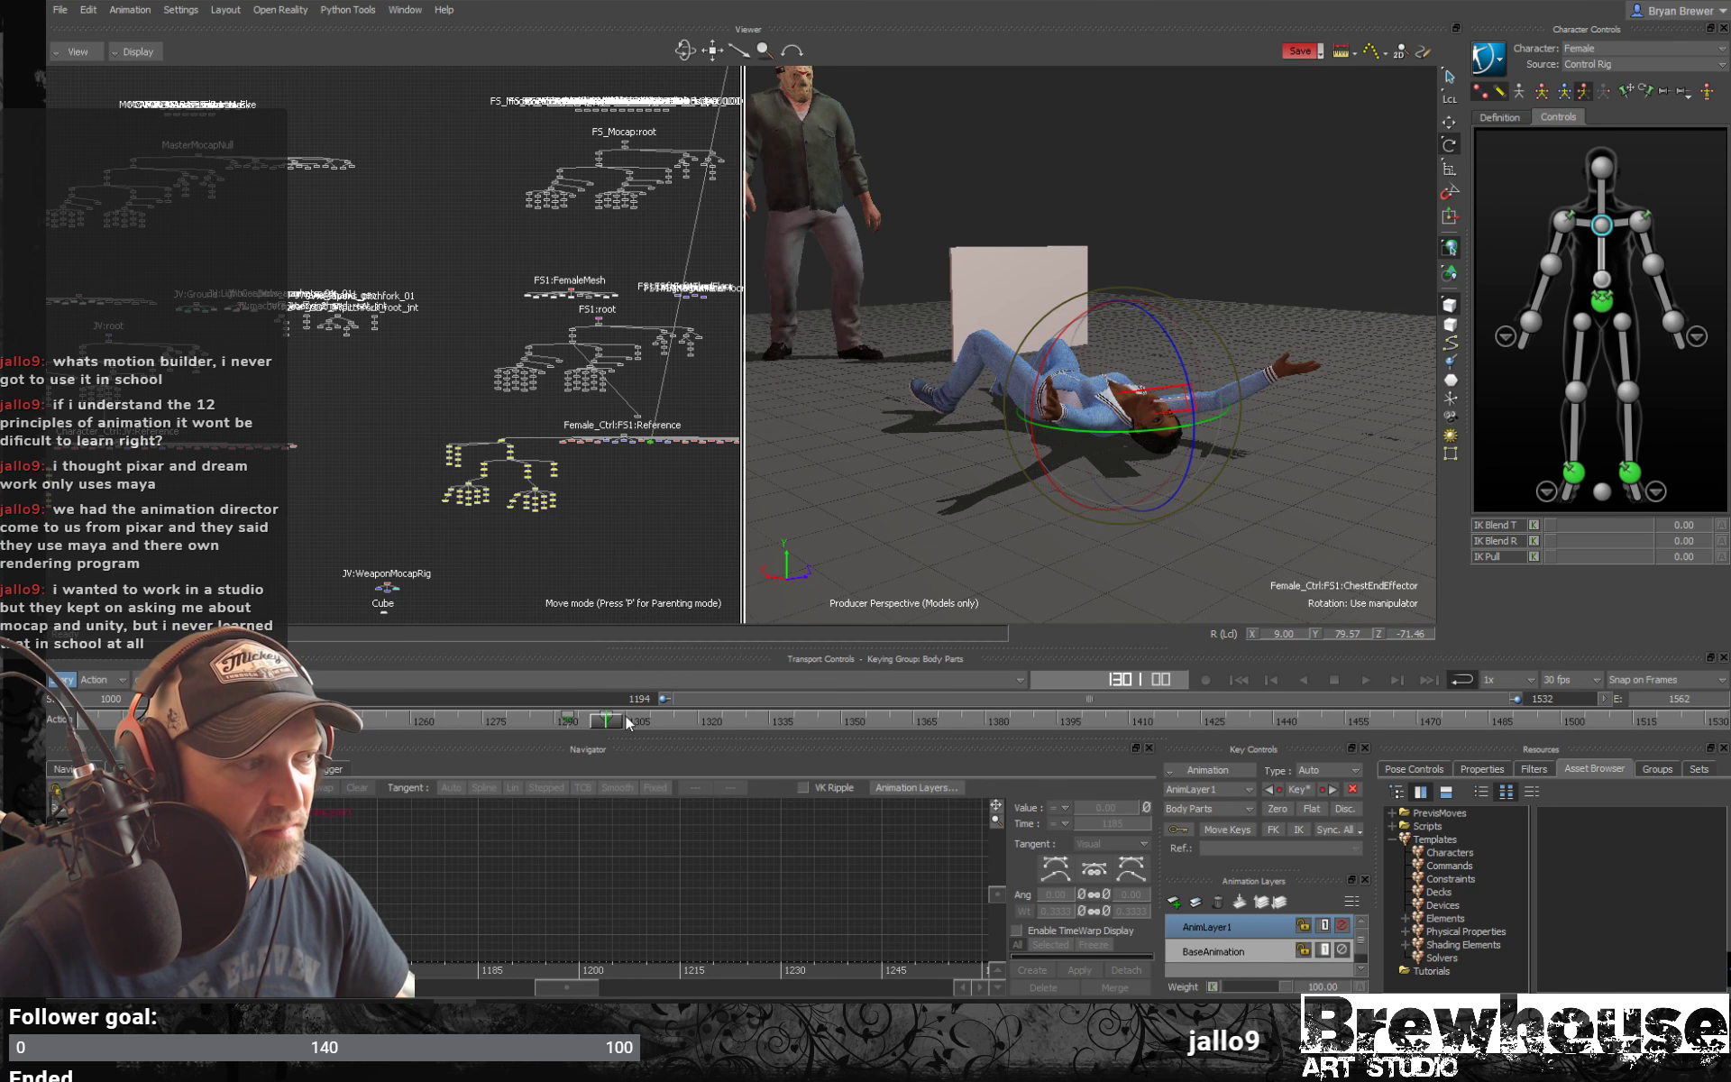
Set a zero key on the chest end effector at frame 1369, then rotate the chest slightly to about 27, 54, -77 degrees
drag(625, 715, 935, 717)
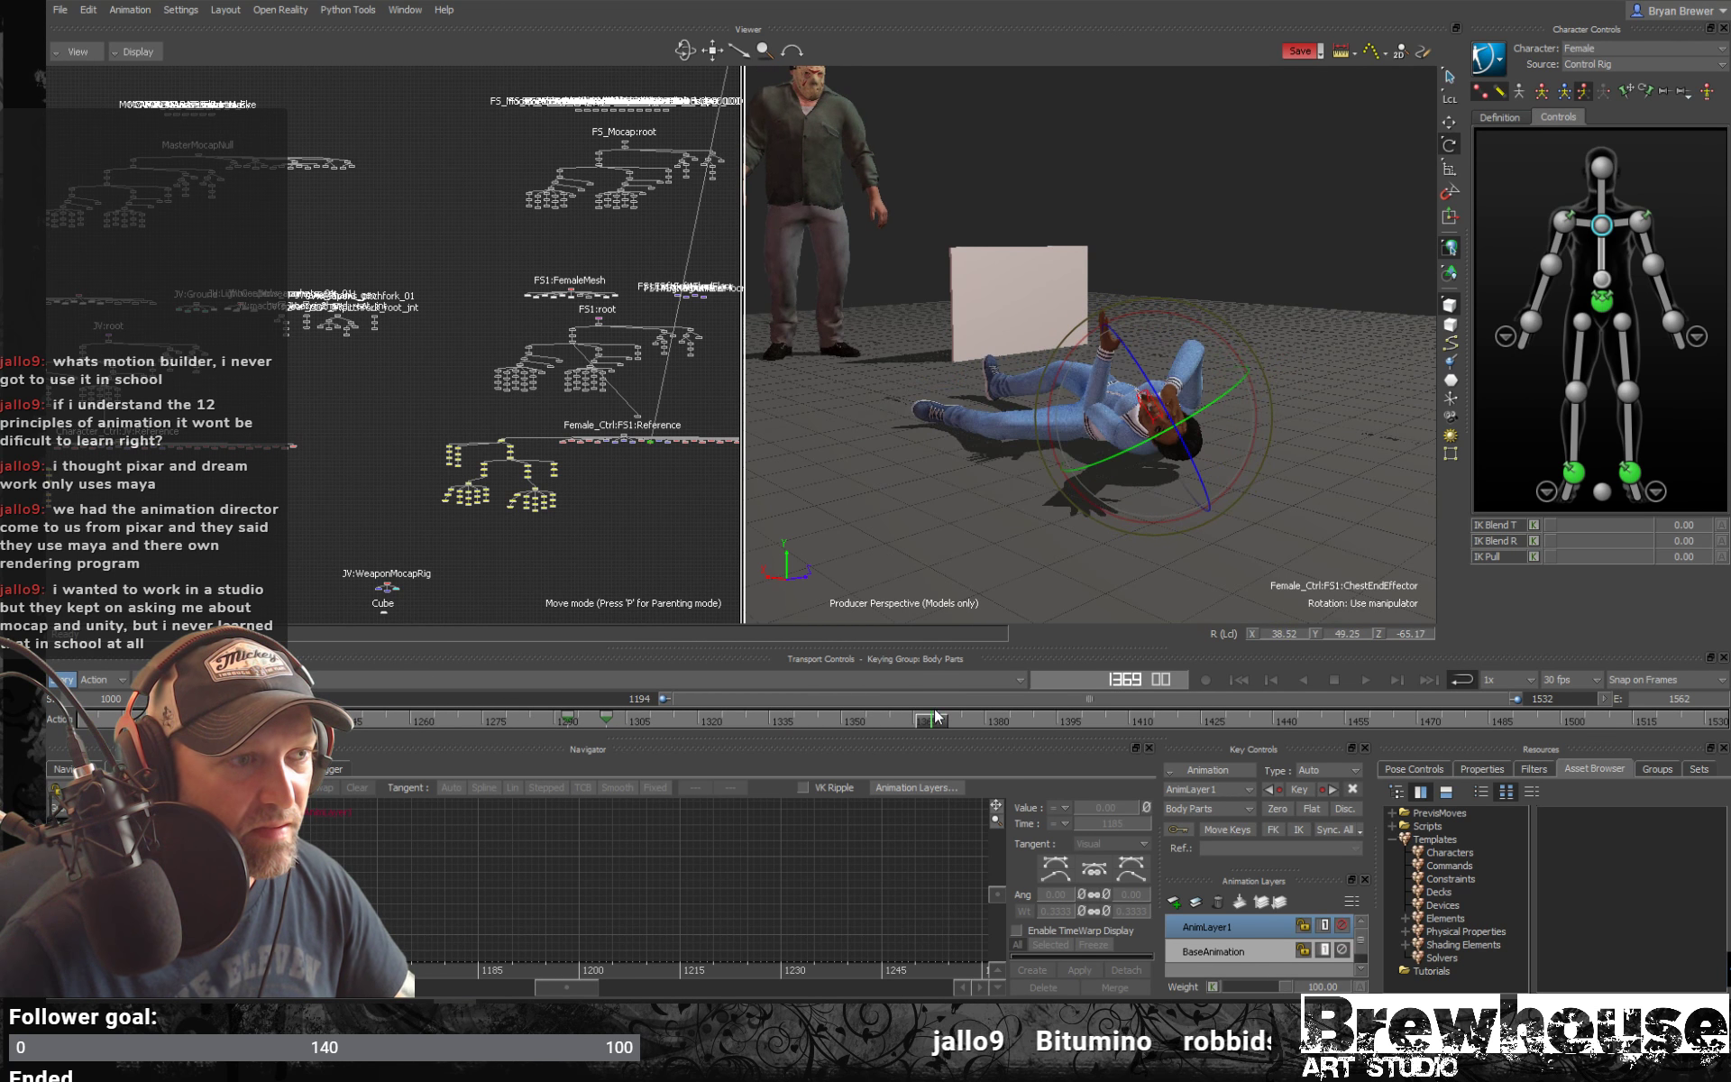
click(1277, 810)
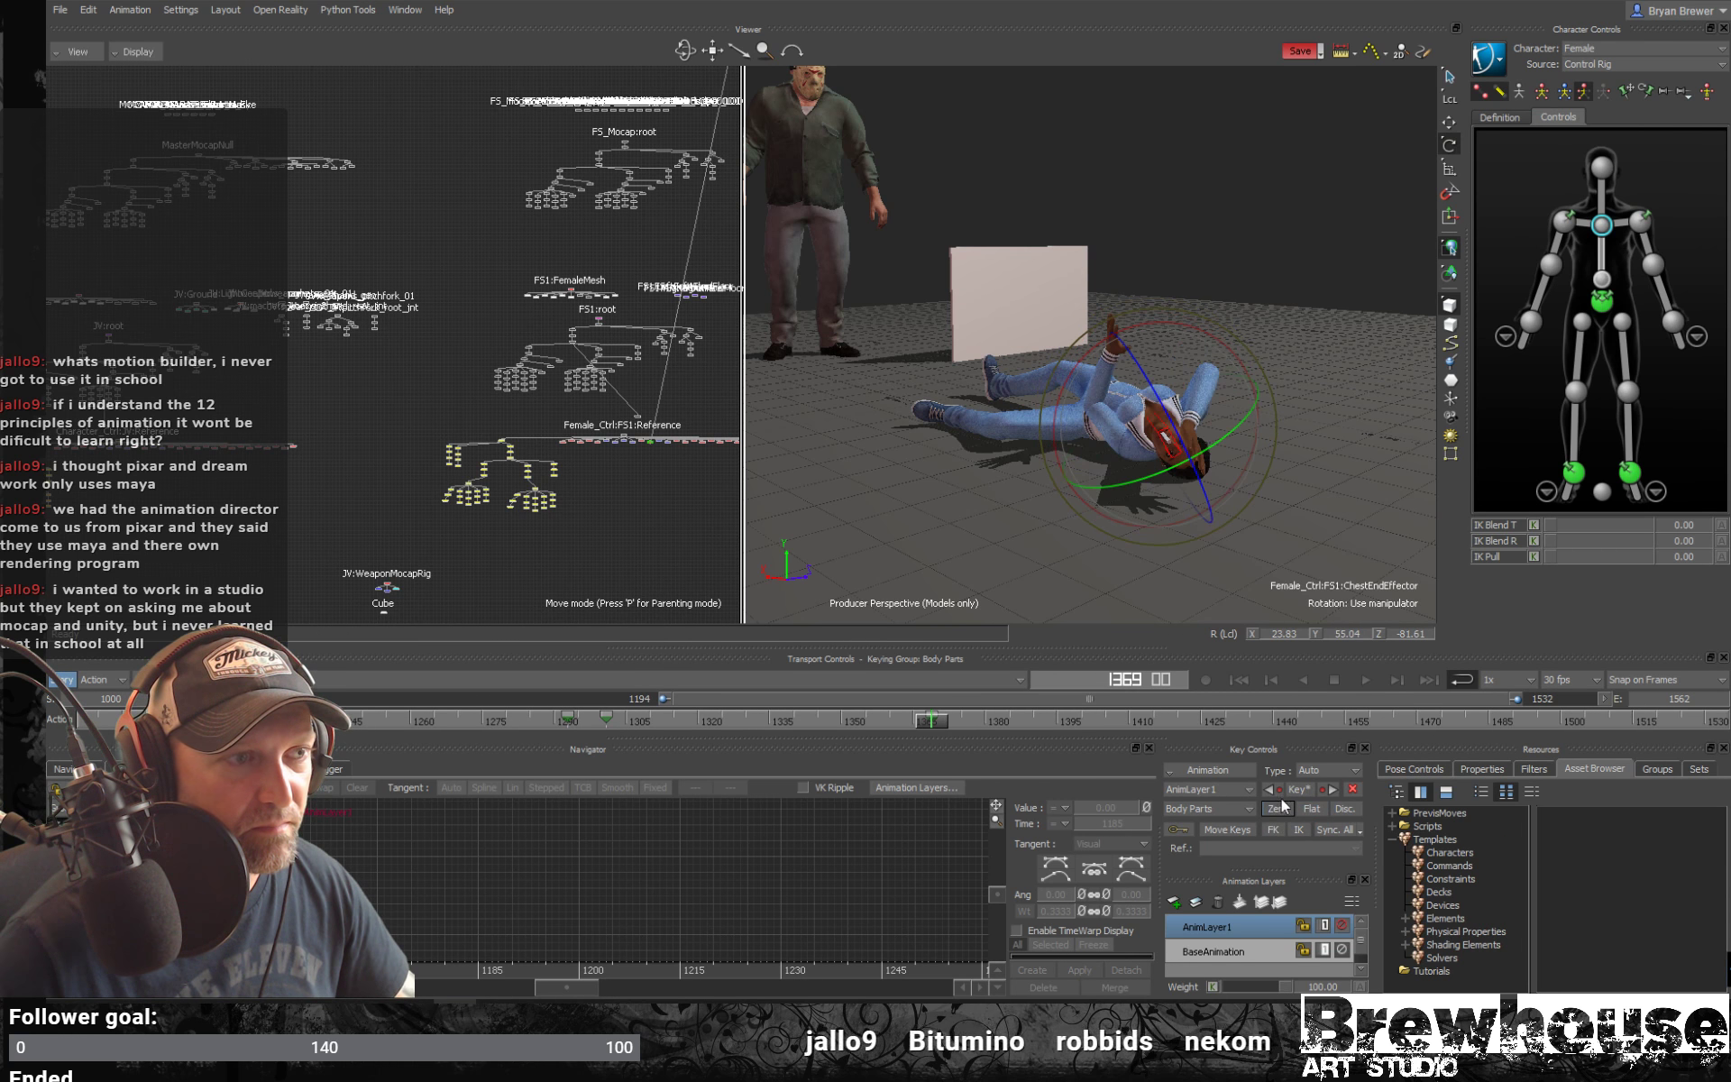
ctrl+shift+drag(1233, 511, 1343, 406)
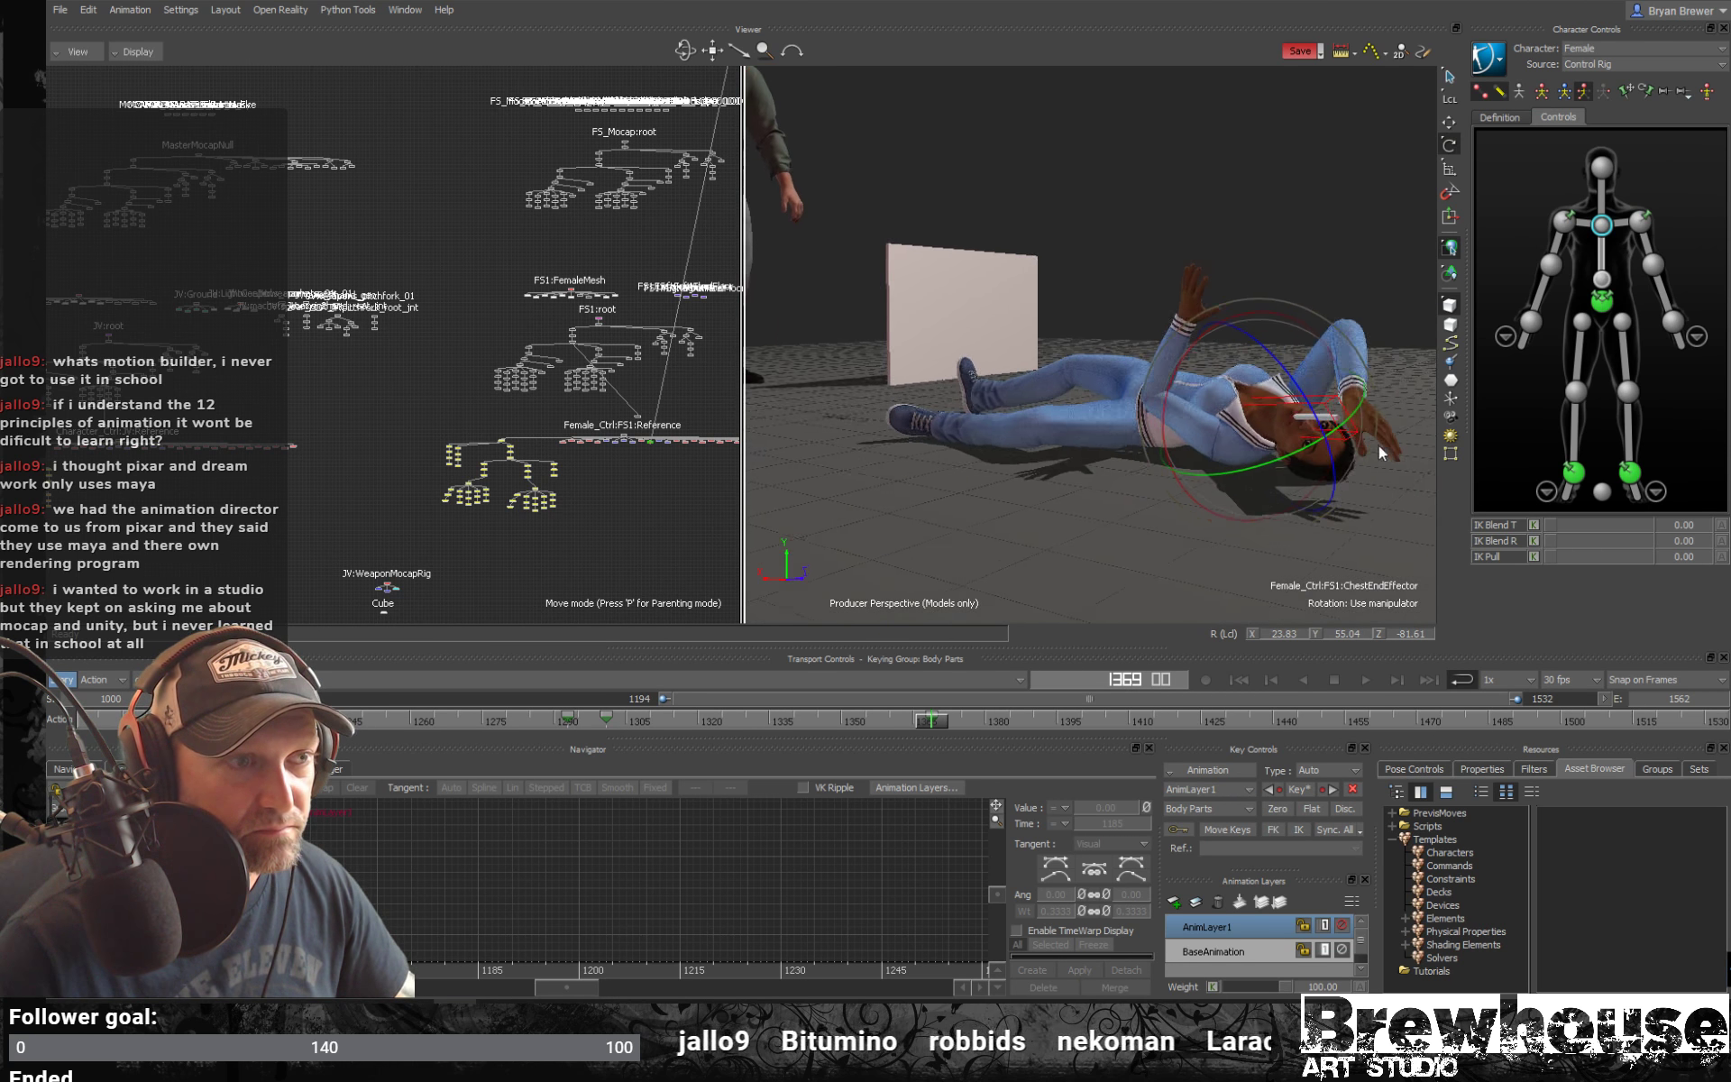
drag(1340, 487, 1191, 591)
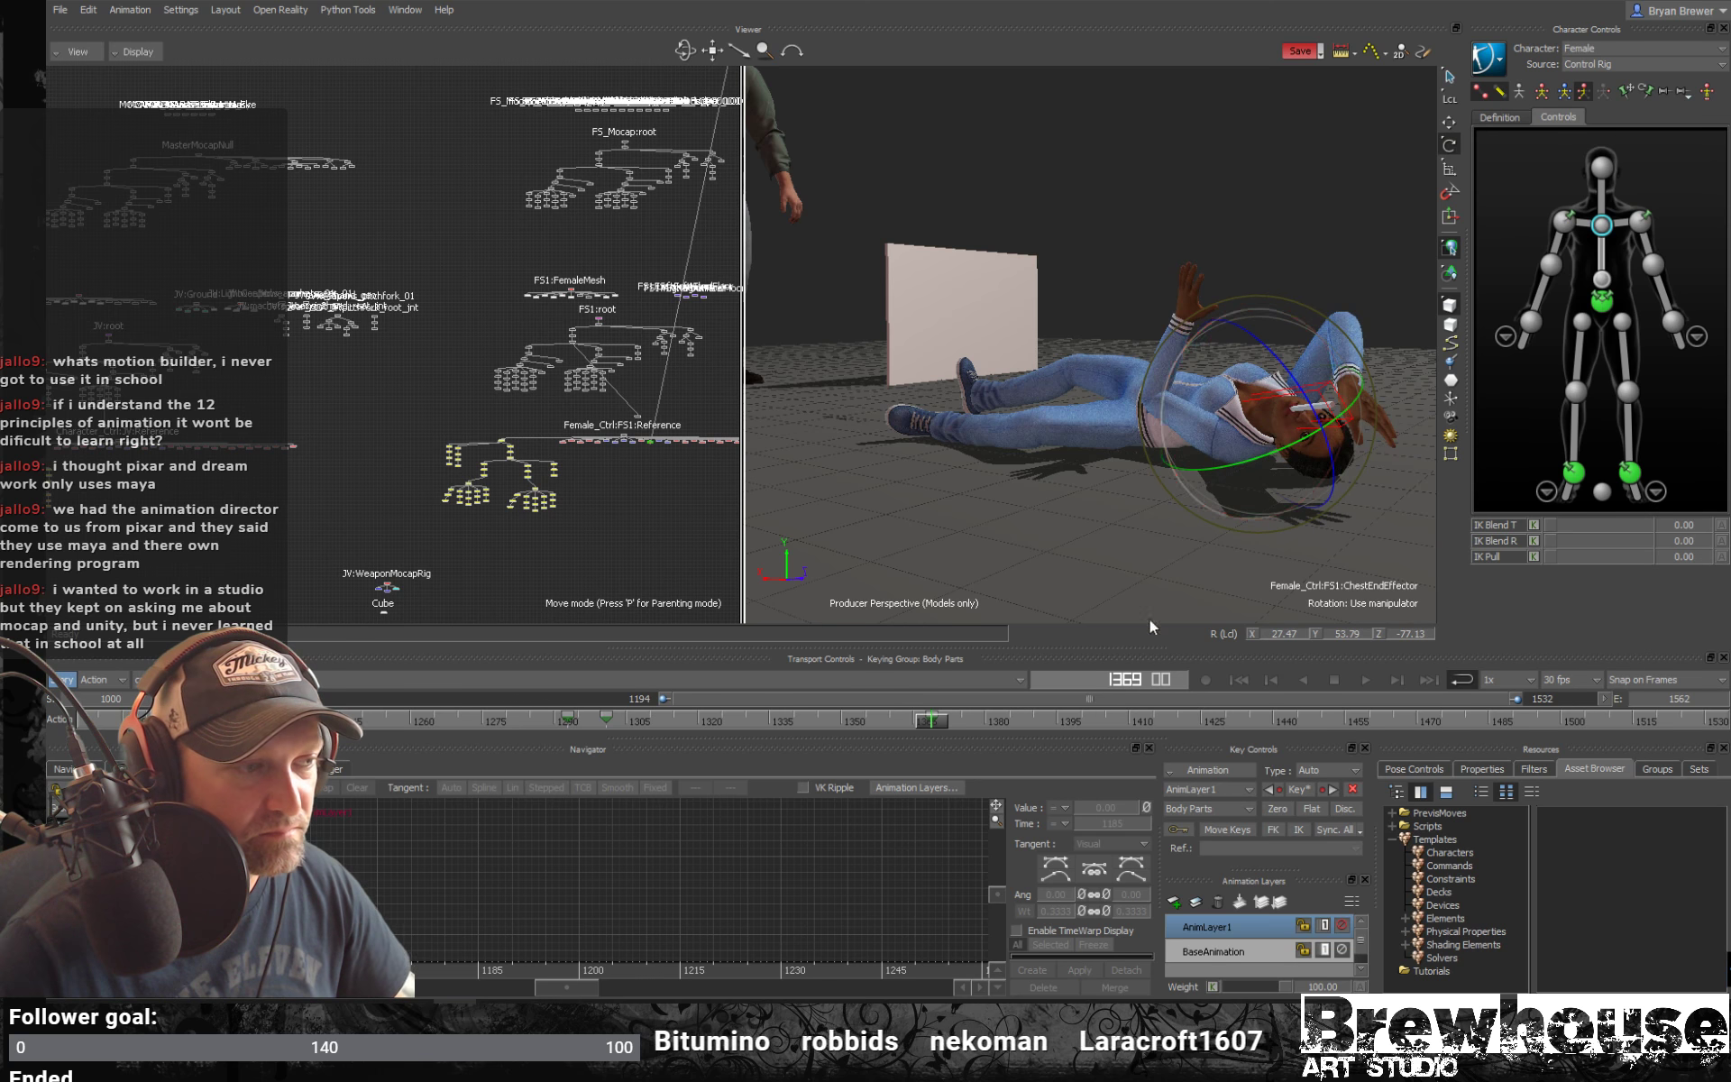
Play back the stabbing and the female's movements on the ground from several angles to check the chest motion
drag(928, 719, 1120, 736)
mouse_move(1262, 511)
ctrl+shift+mouse_down()
mouse_move(1370, 512)
mouse_move(1123, 516)
mouse_move(1269, 481)
mouse_move(1267, 521)
ctrl+shift+mouse_up()
key(space)
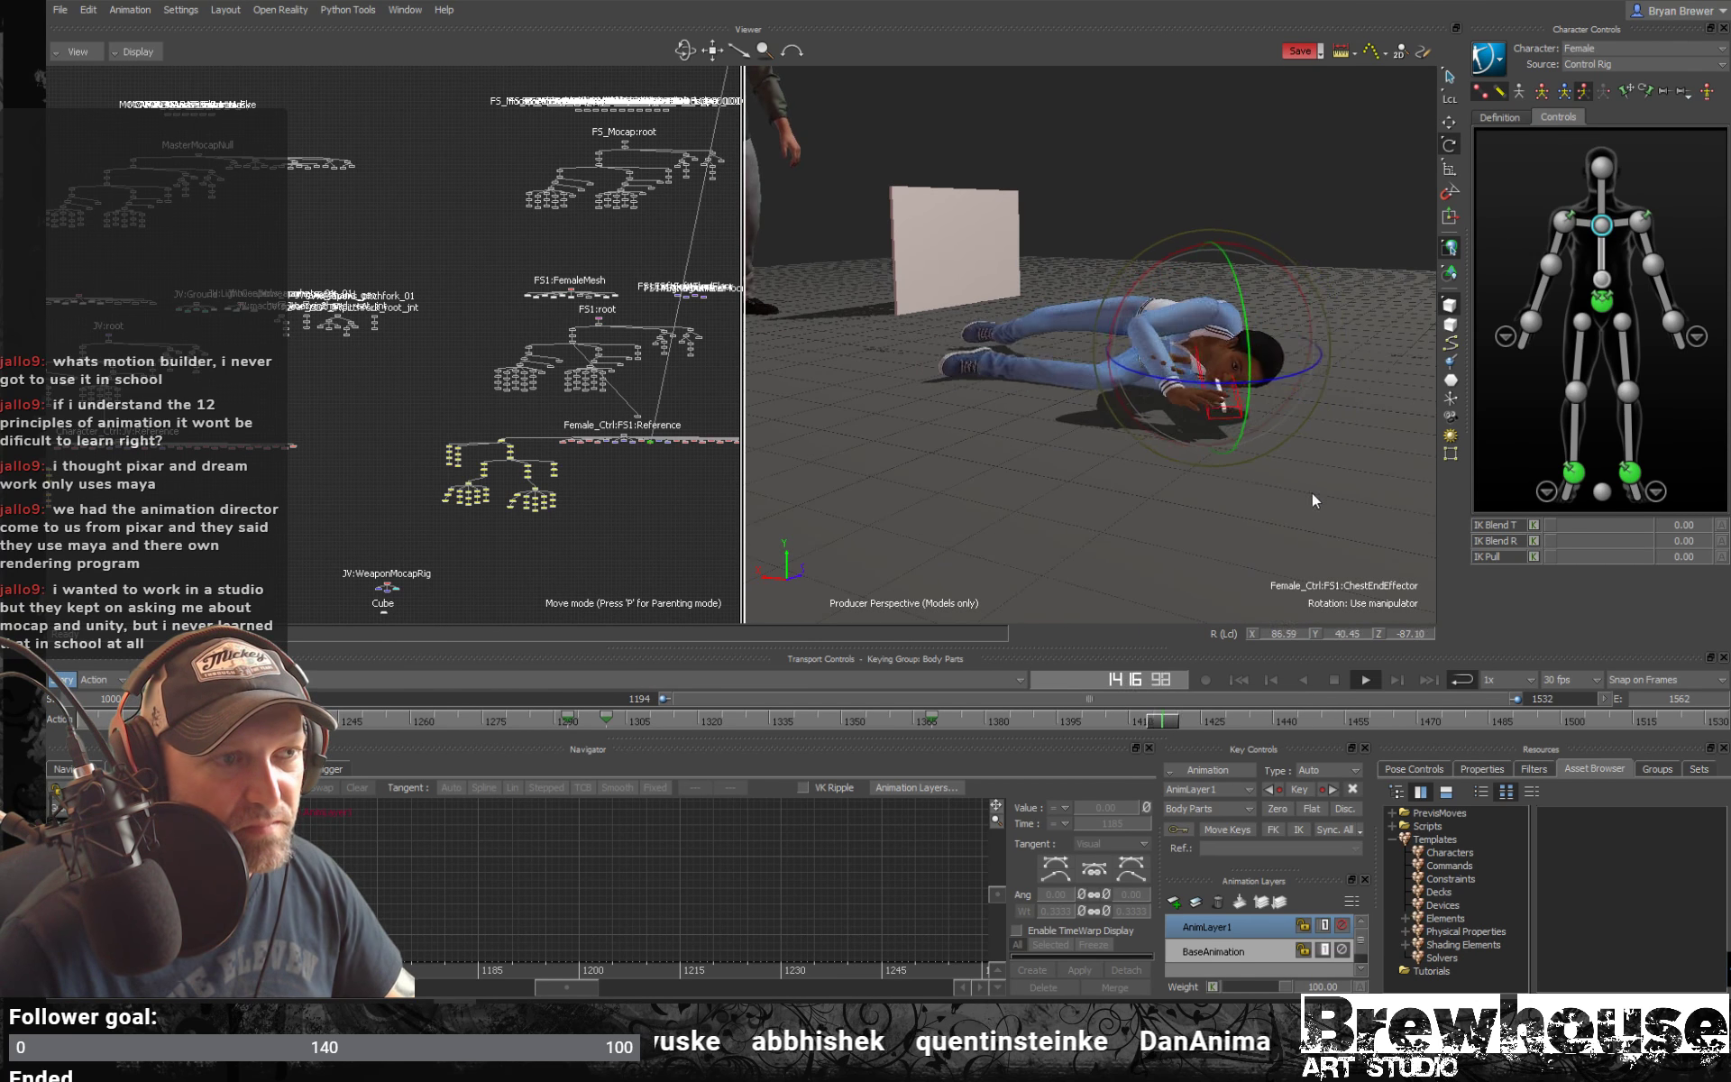
ctrl+shift+drag(1290, 490, 1204, 524)
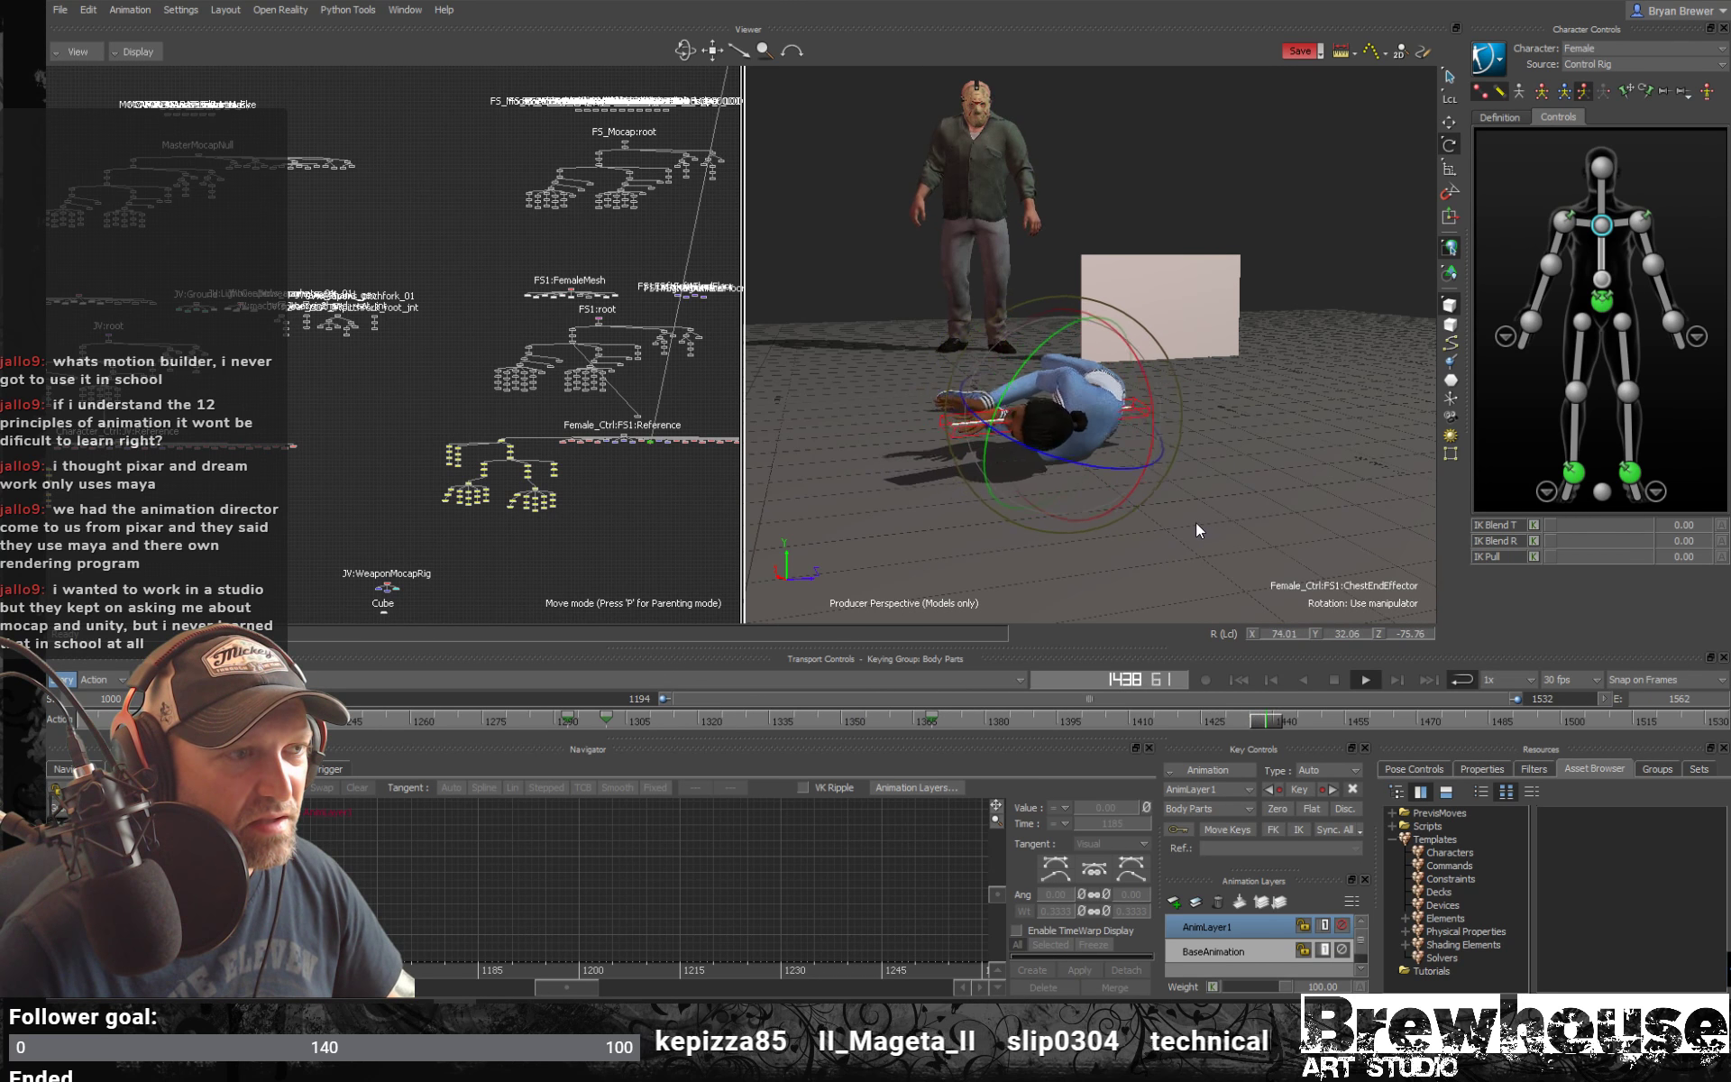
ctrl+shift+drag(1193, 523, 1215, 467)
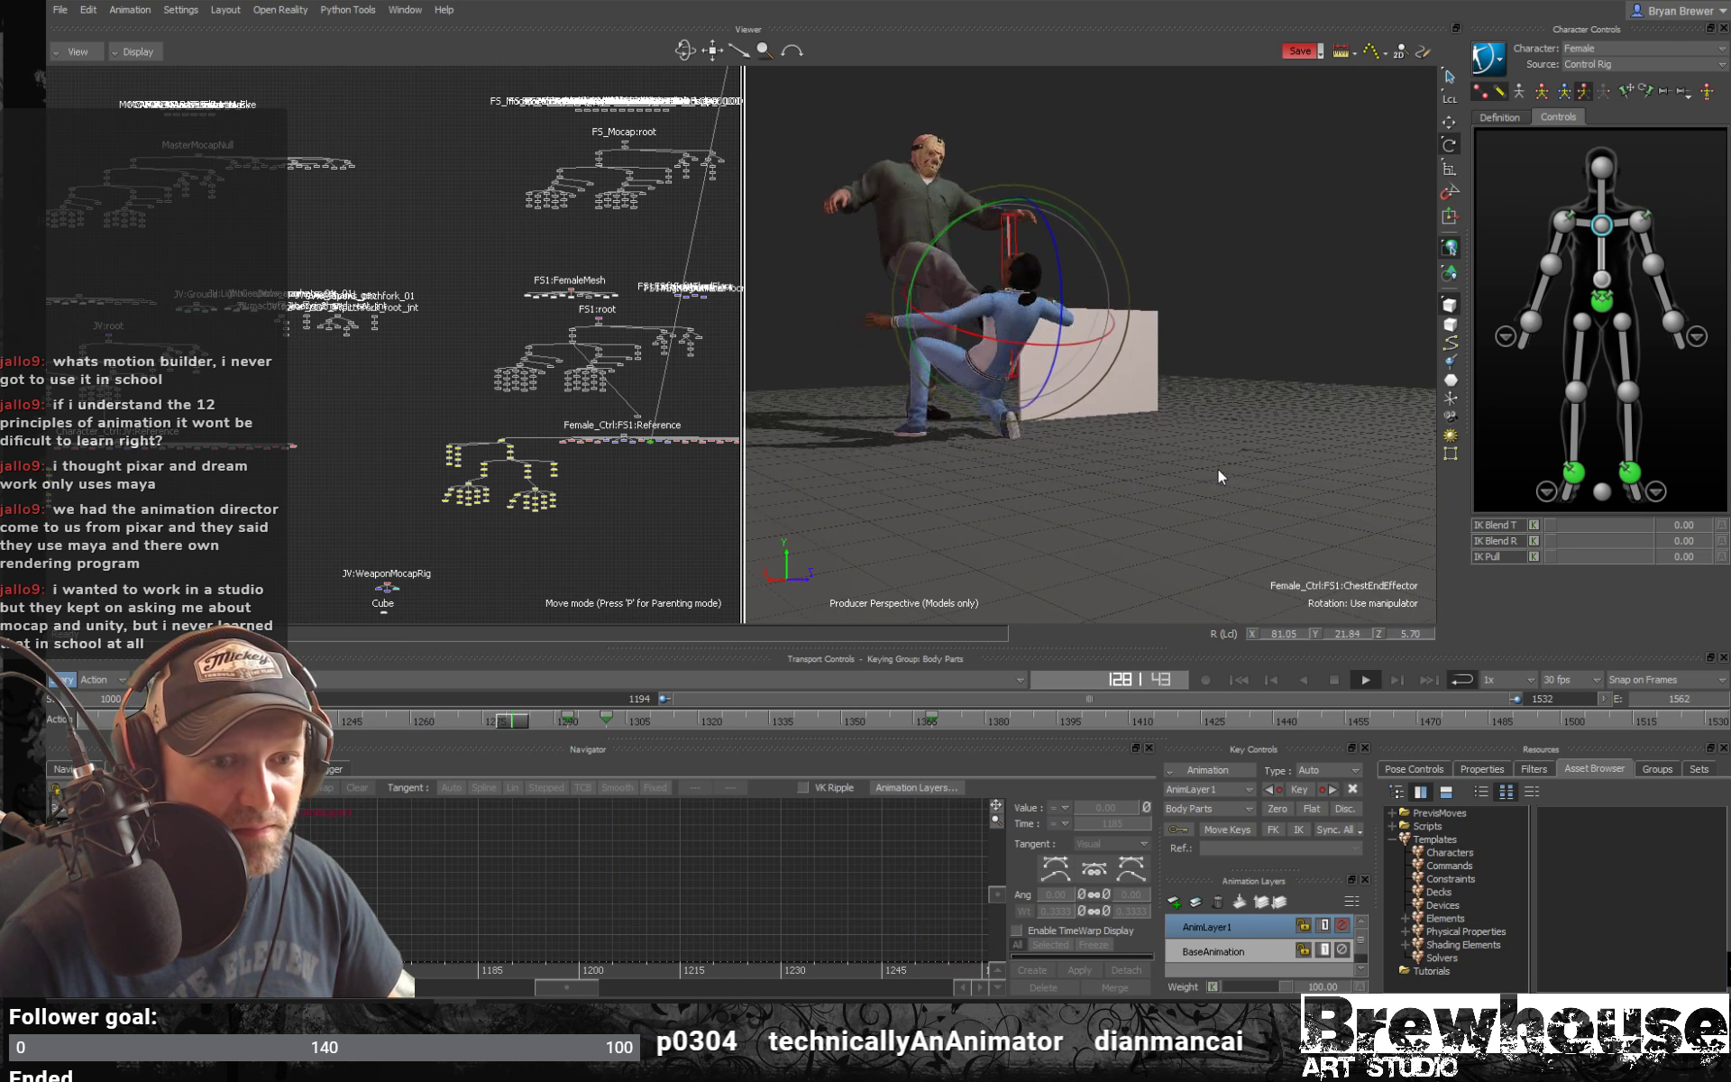
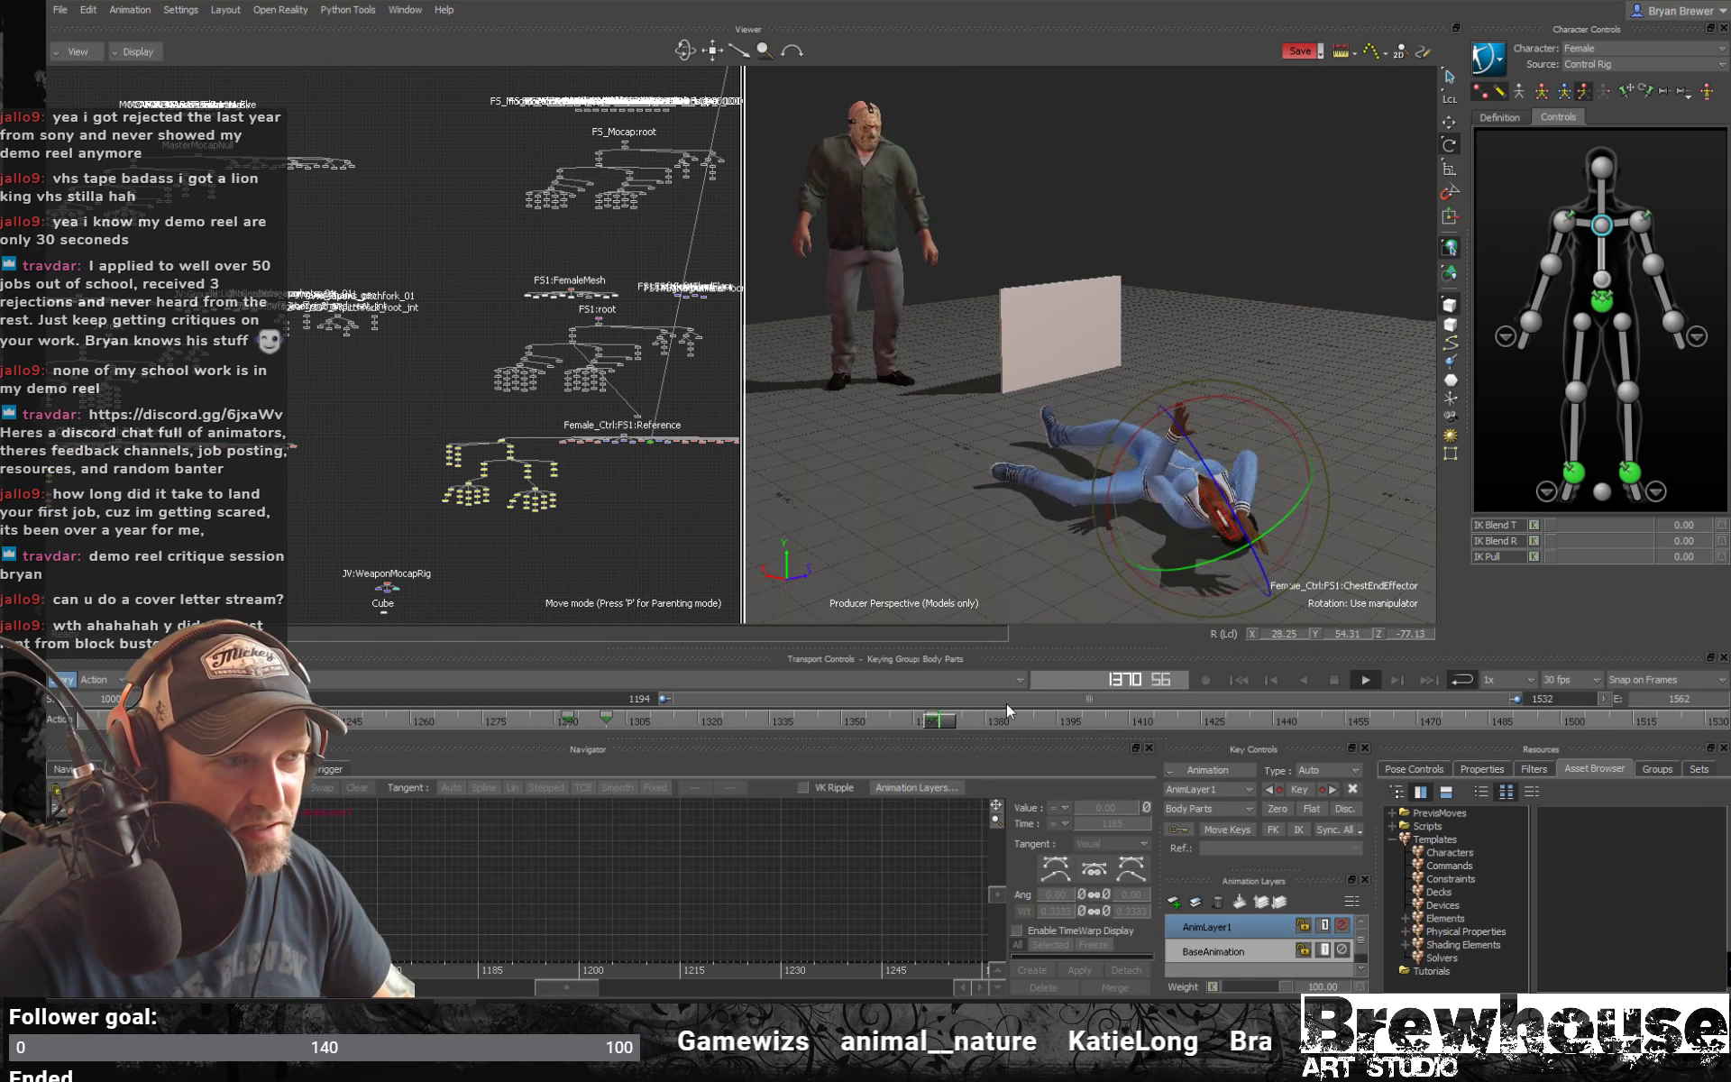
mouse_move(963, 718)
mouse_down()
mouse_move(502, 712)
mouse_move(865, 747)
mouse_move(1173, 738)
mouse_move(690, 723)
mouse_move(1298, 720)
mouse_move(1462, 700)
mouse_move(1353, 719)
mouse_move(928, 721)
mouse_up()
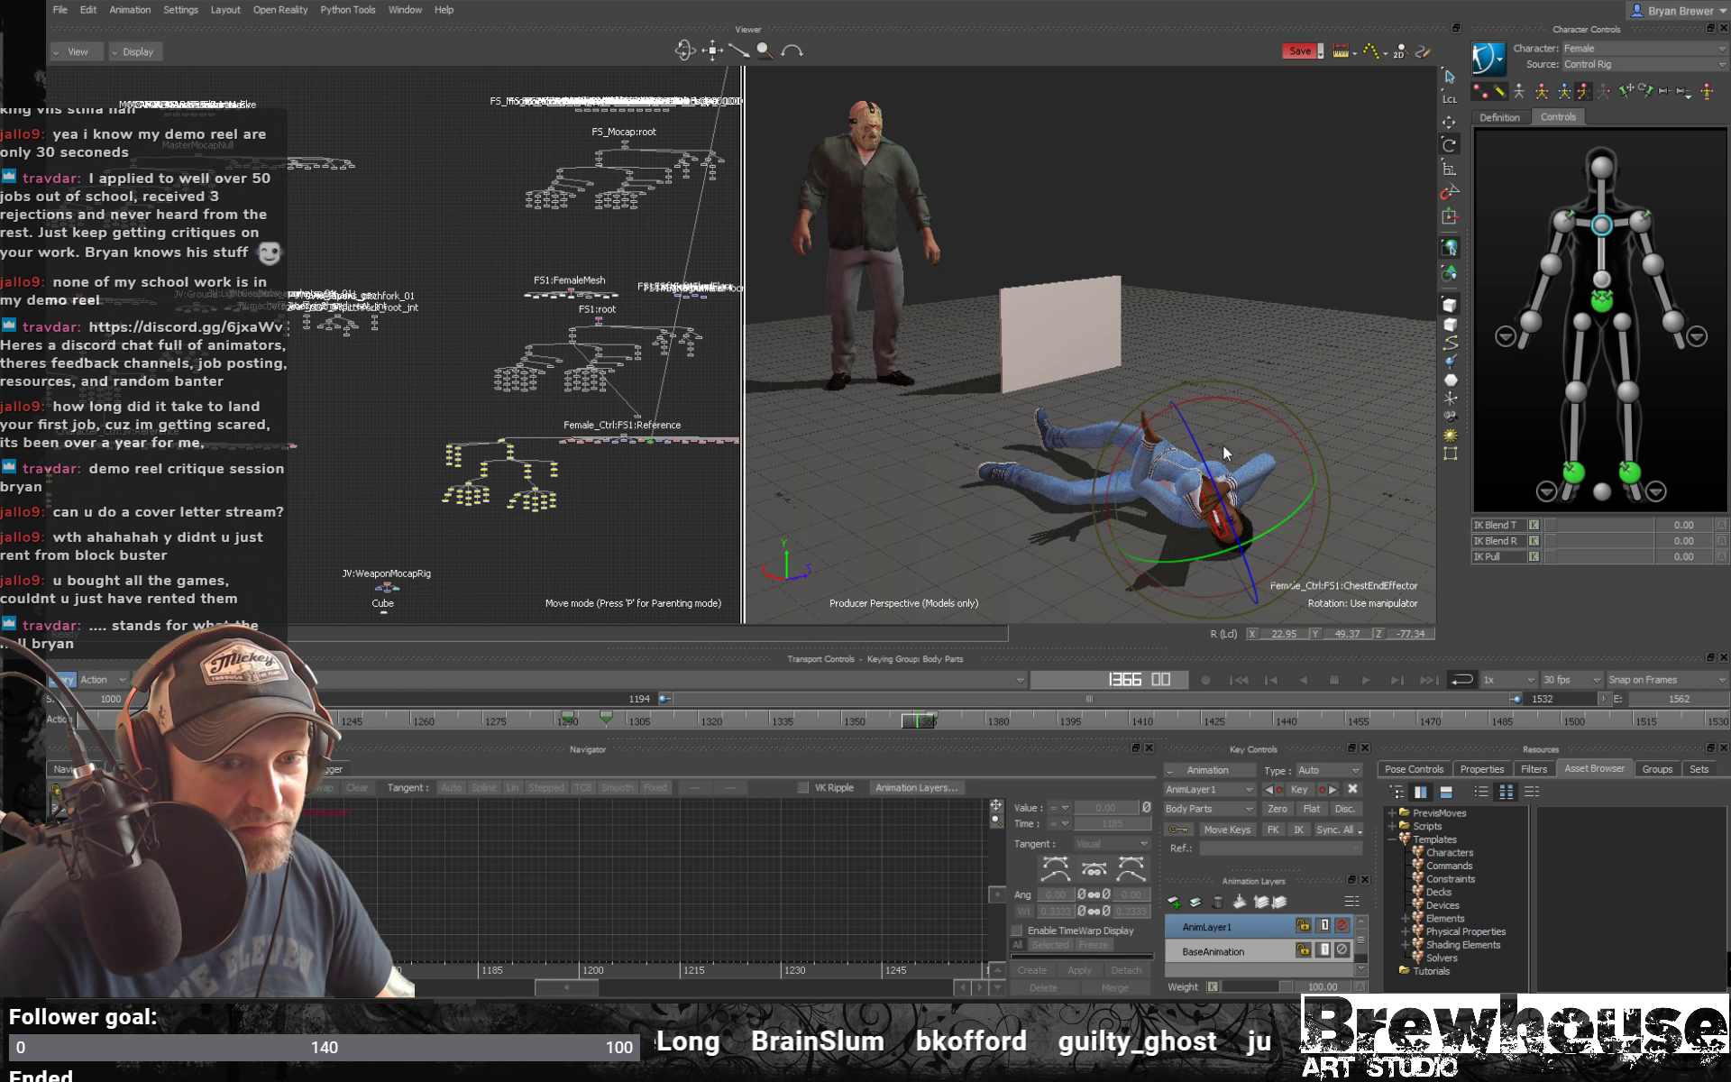
alt+drag(1139, 448, 1181, 441)
click(1327, 334)
alt+drag(1327, 334, 1242, 447)
key(space)
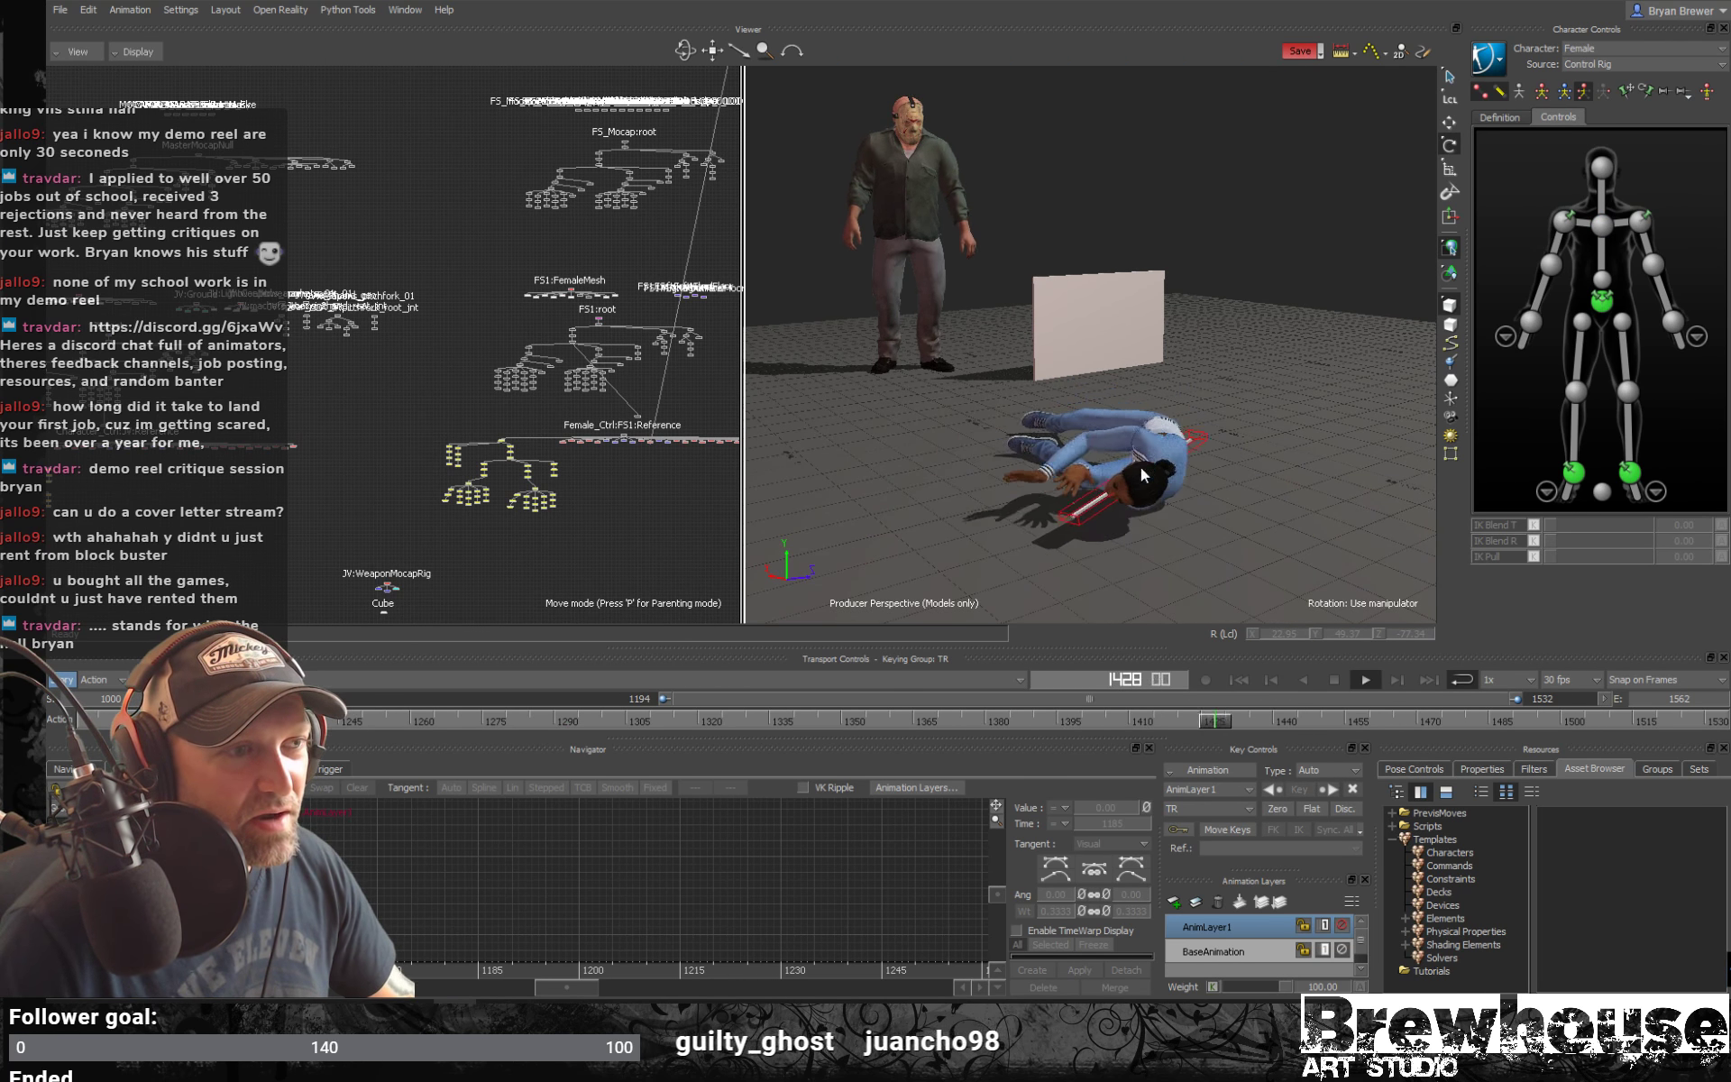
alt+drag(1107, 531, 1185, 418)
key(space)
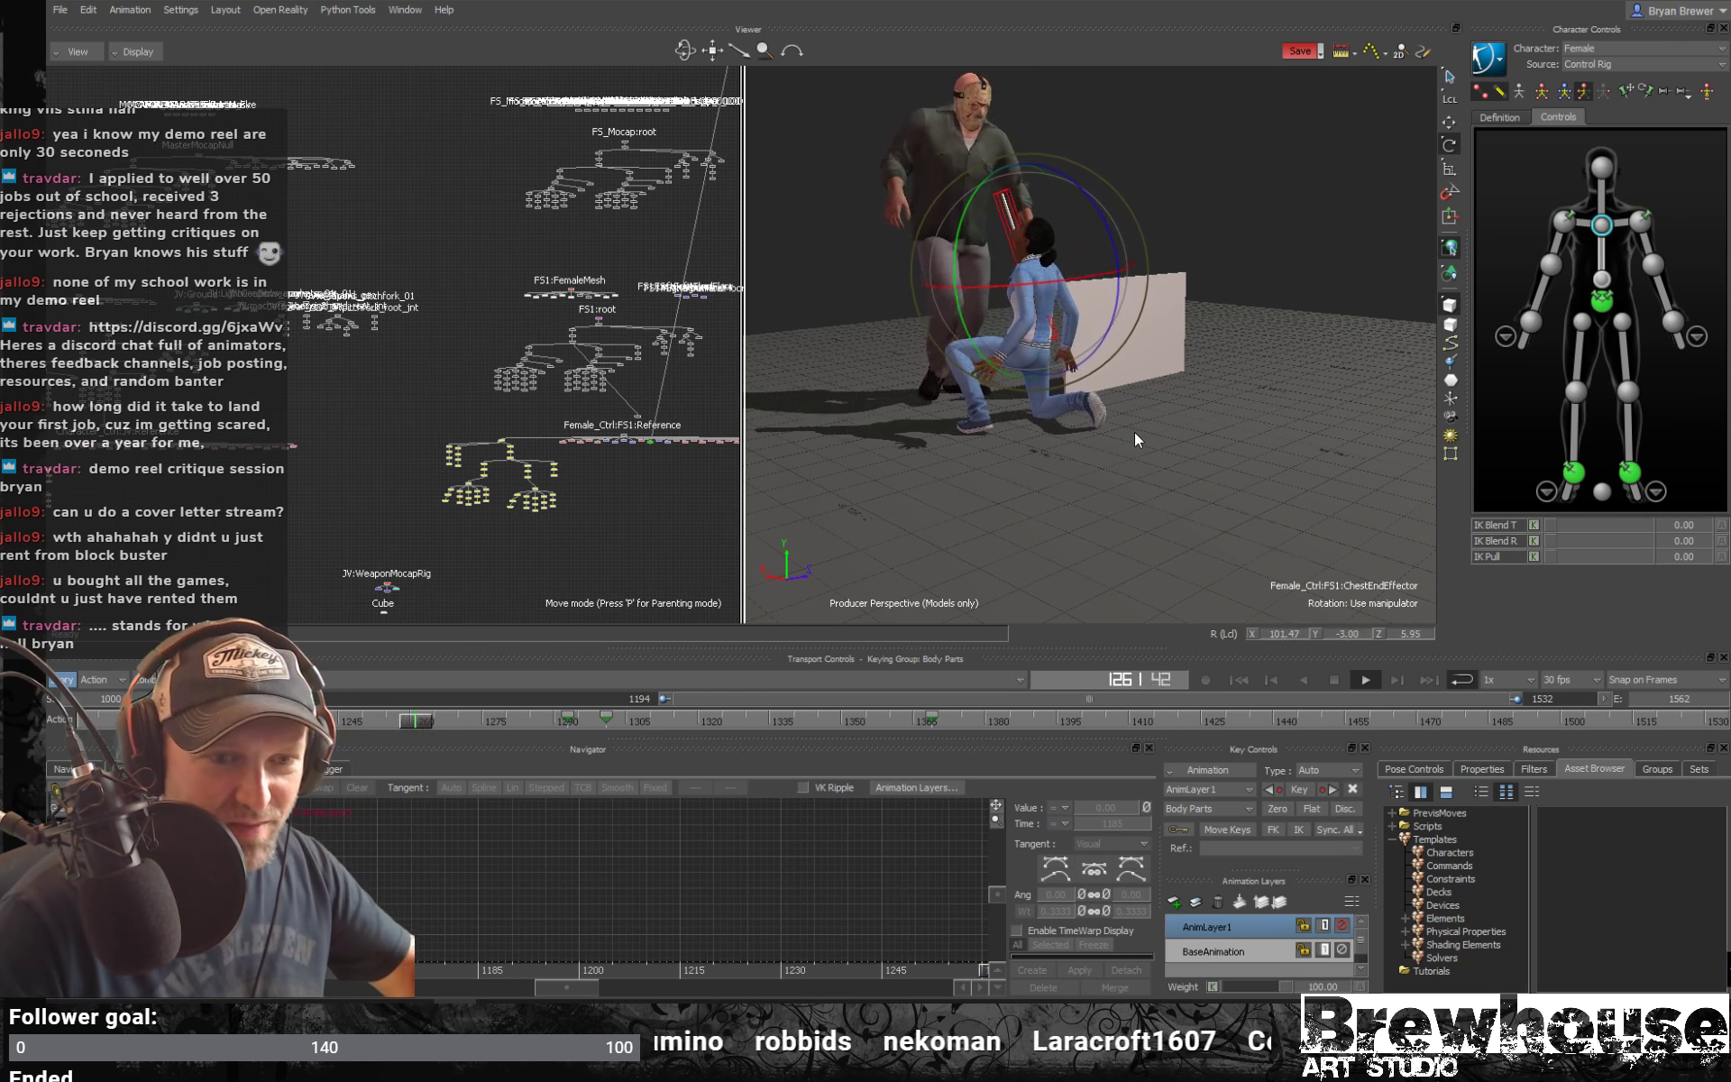
mouse_move(1164, 464)
shift+mouse_down()
mouse_move(1242, 449)
mouse_move(1168, 467)
mouse_move(1184, 471)
shift+mouse_up()
scroll(1226, 460, down, 2)
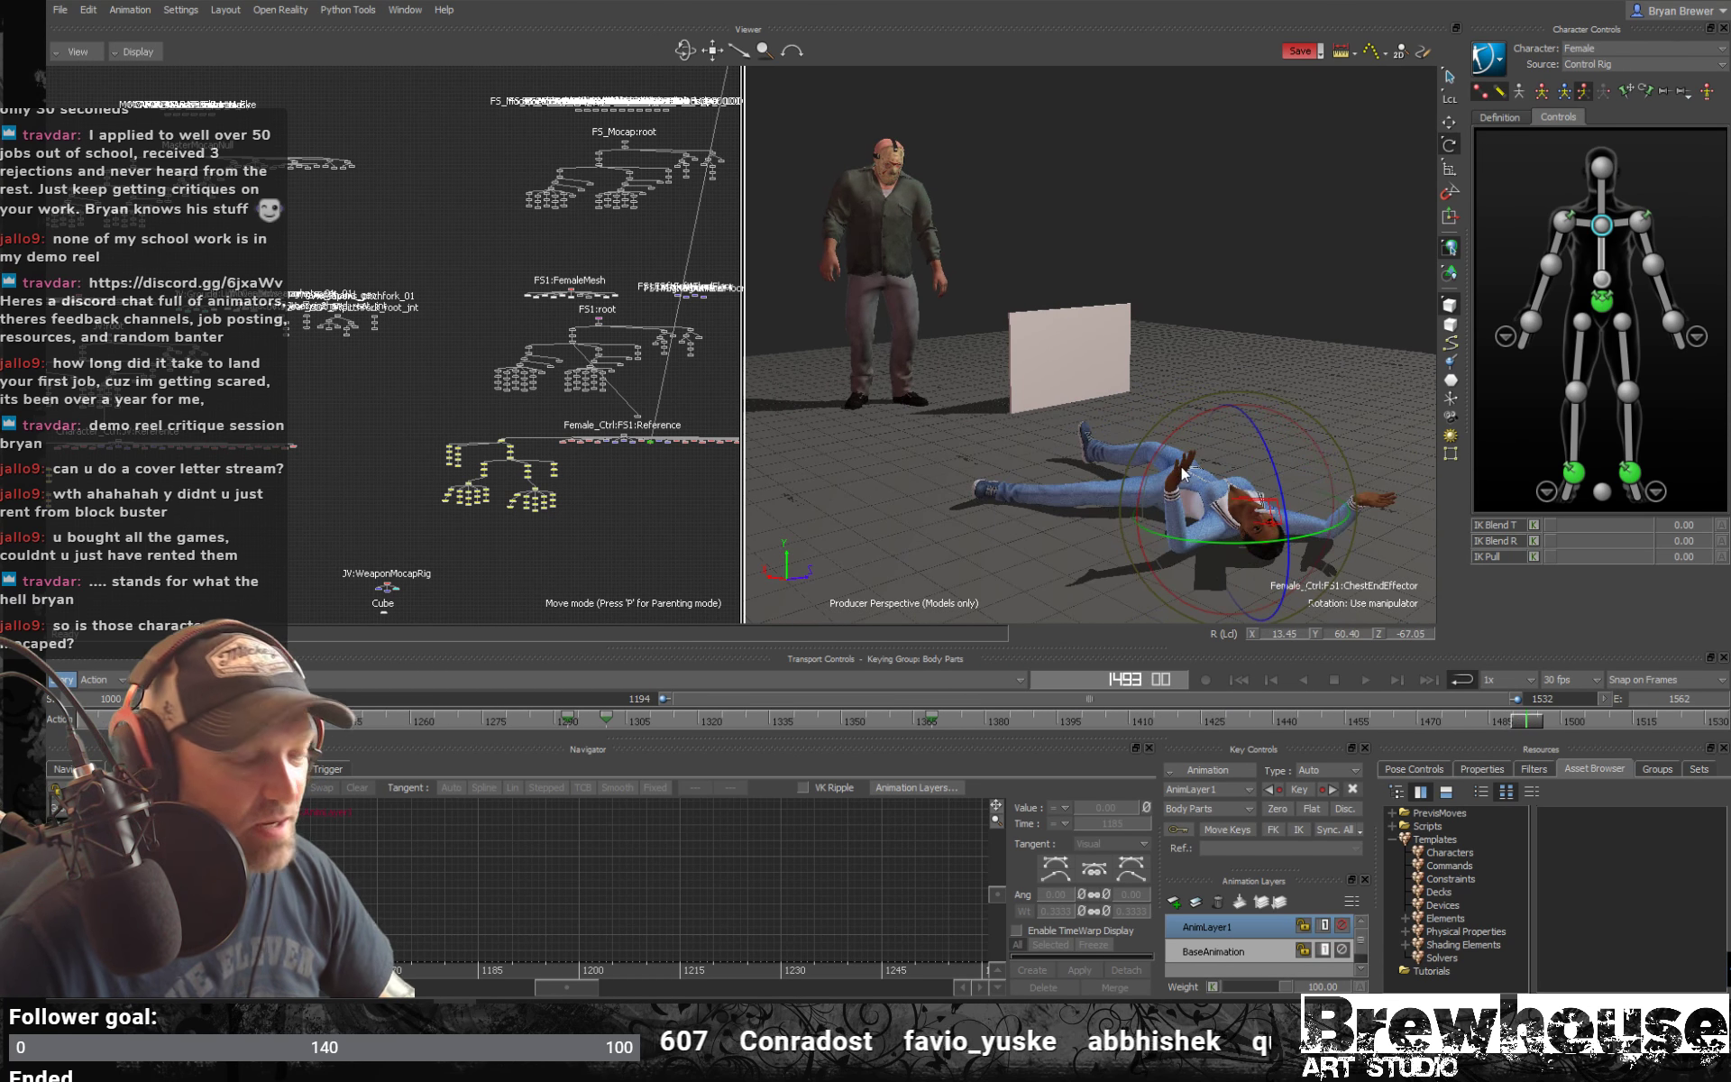
Display all scene objects instead of models only, and look over the mocap and character hierarchies in the schematic
key(ctrl+a)
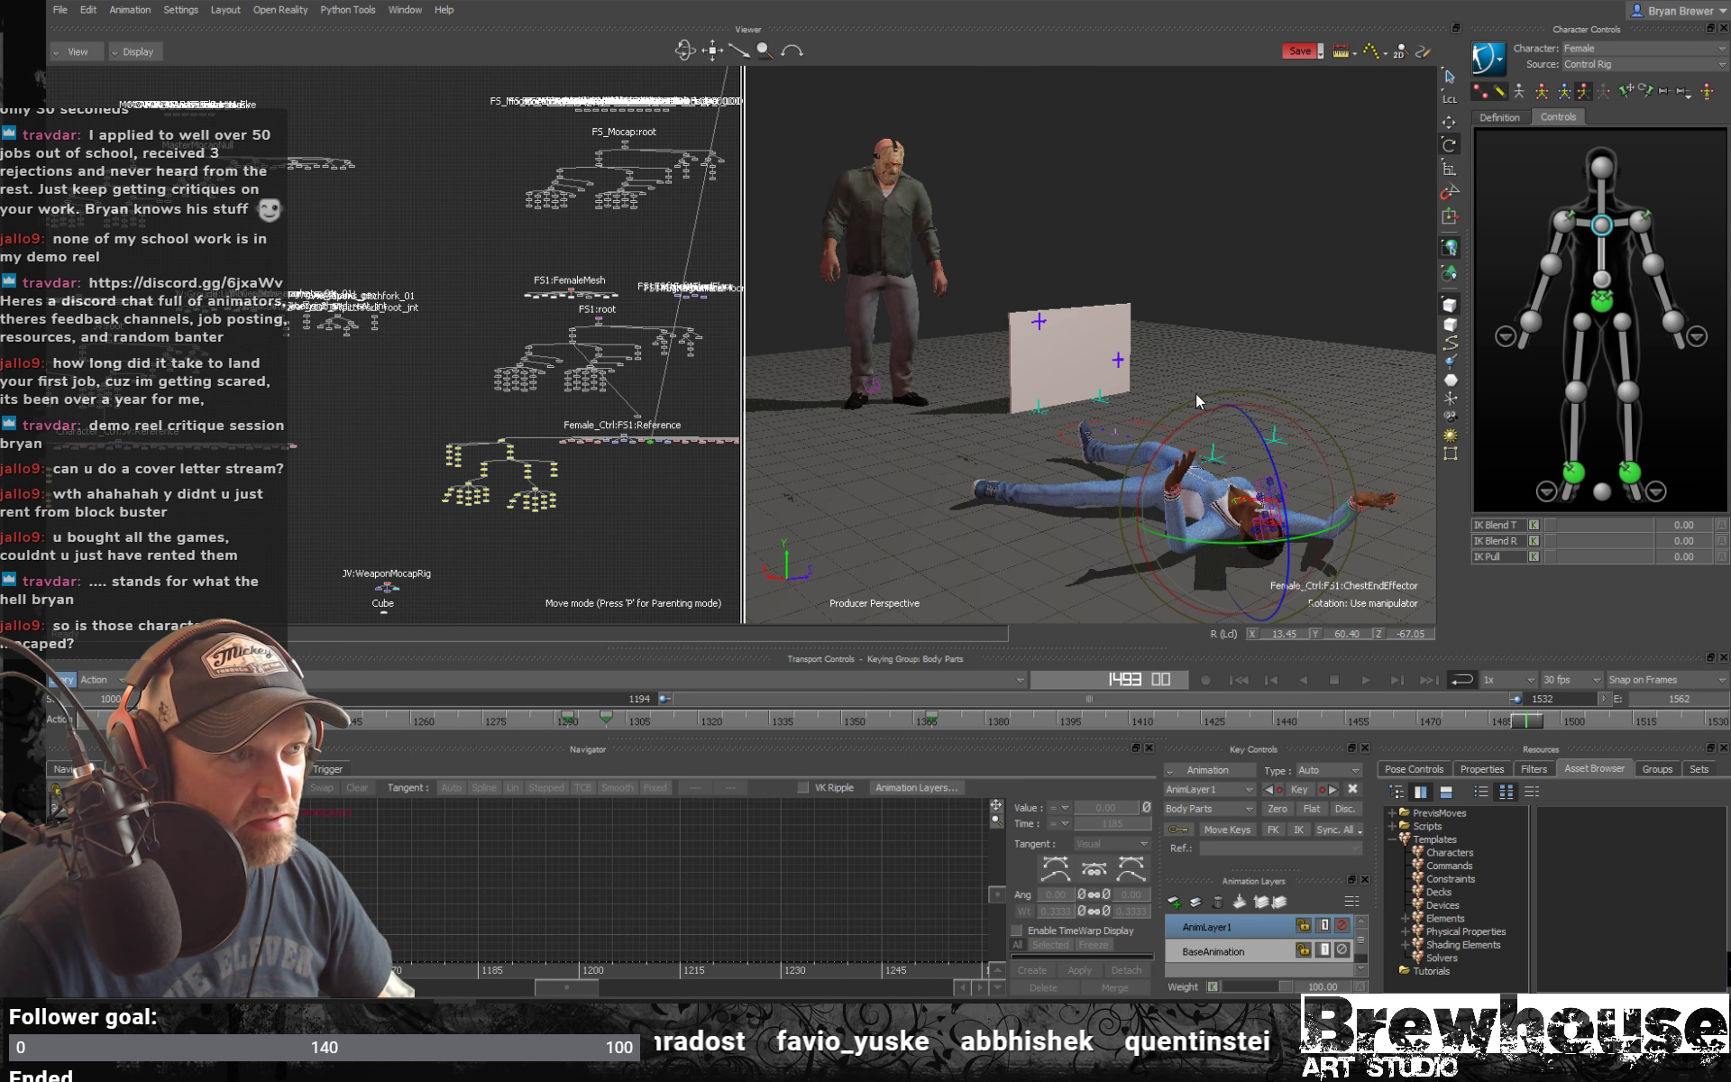
shift+drag(531, 219, 570, 302)
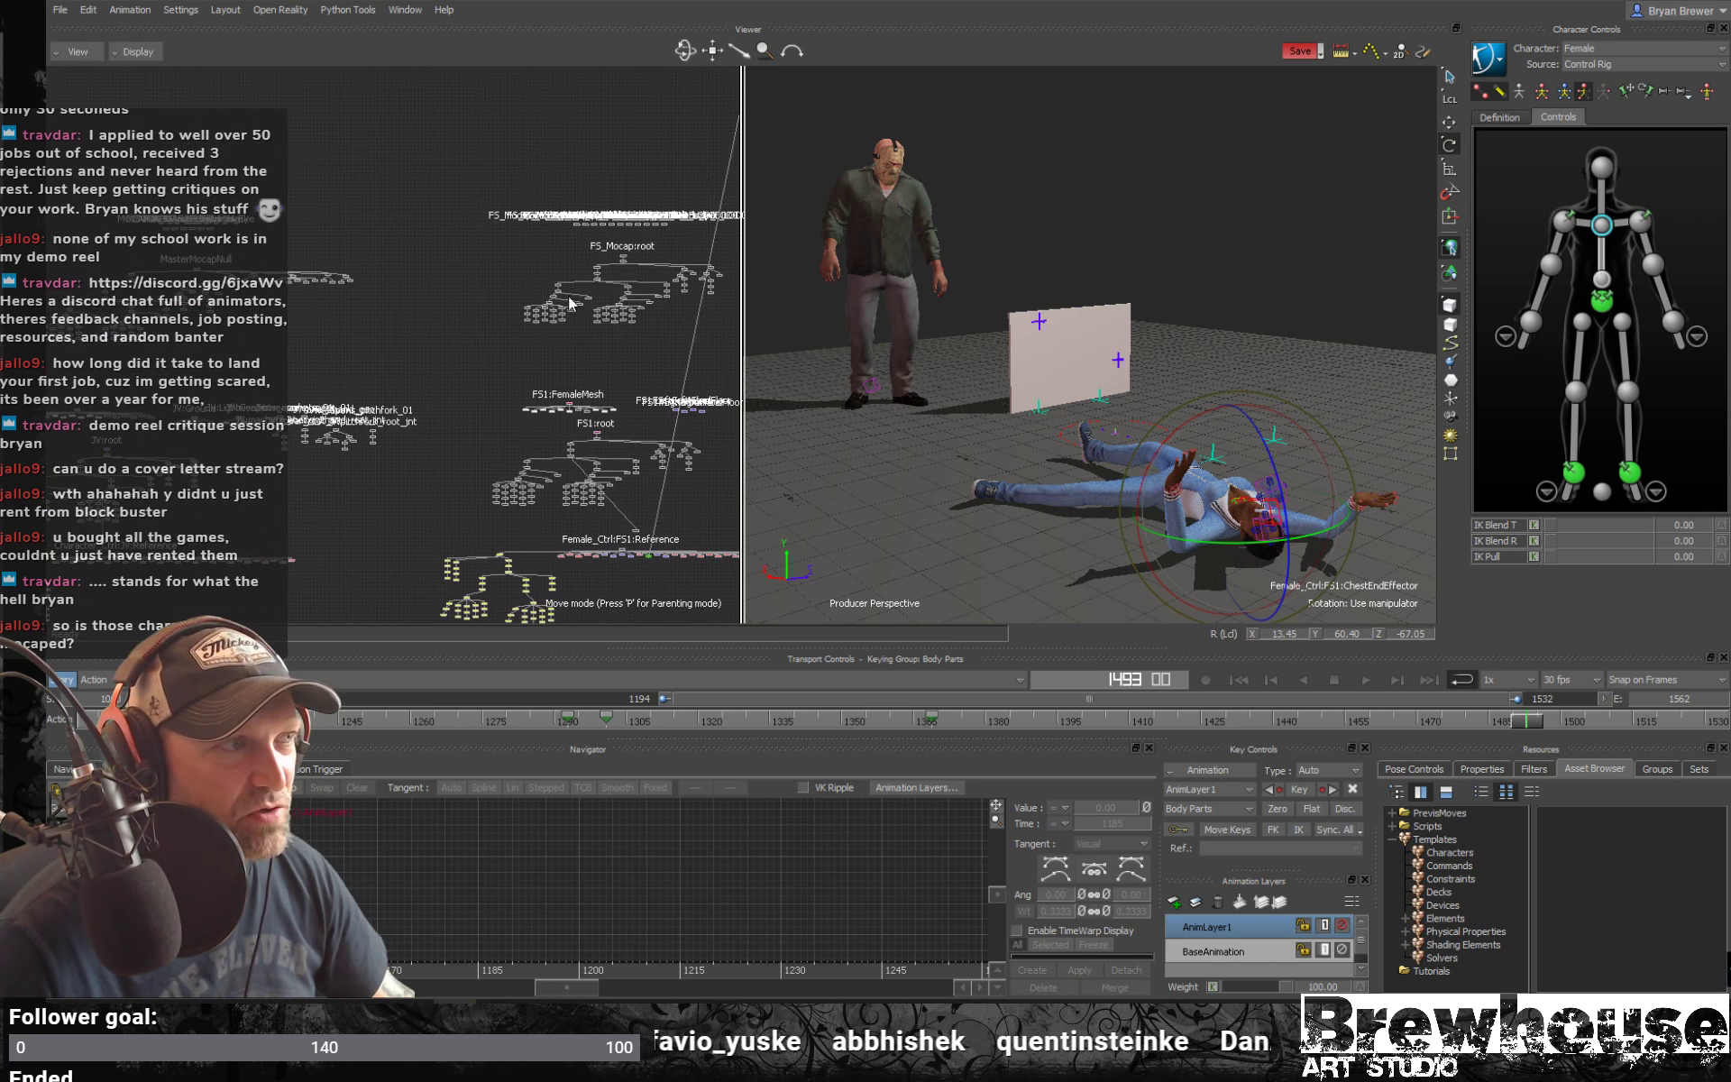
click(721, 337)
shift+drag(440, 297, 749, 308)
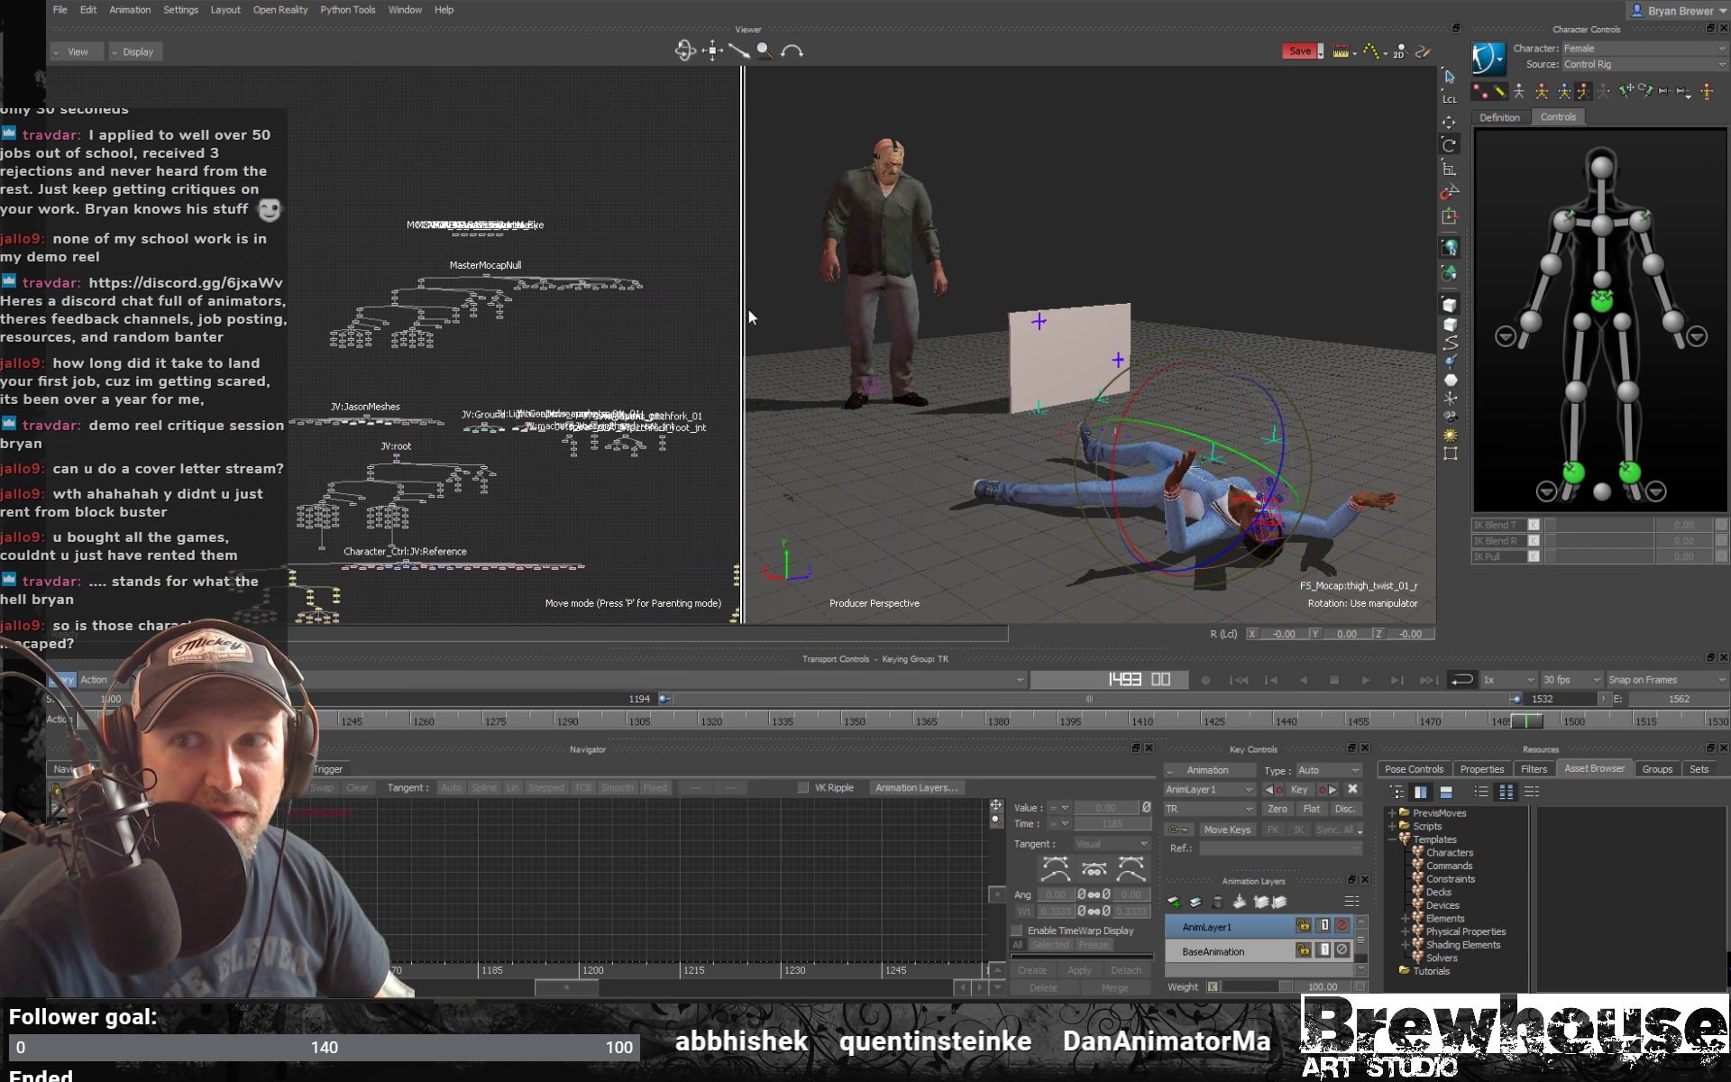
click(294, 356)
scroll(526, 317, down, 5)
scroll(523, 391, up, 4)
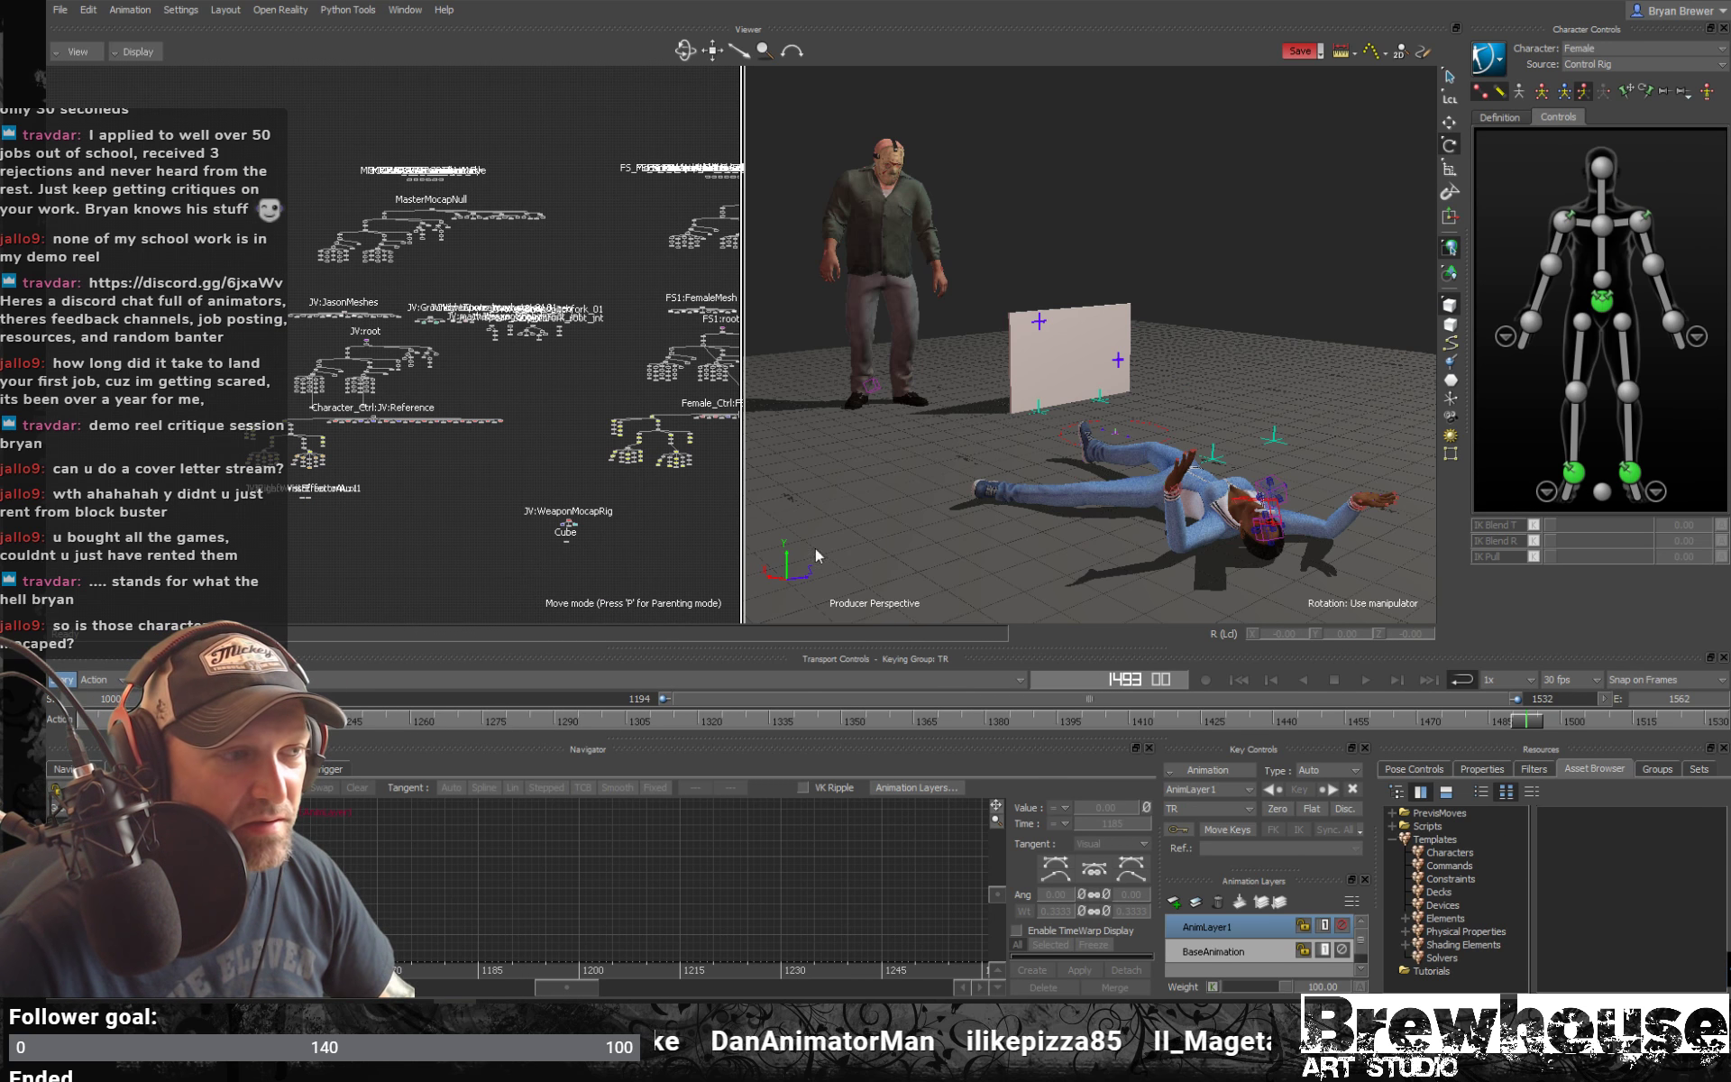
Switch to the take ending at frame 1216, play it back, and return to the stabbing take
click(425, 682)
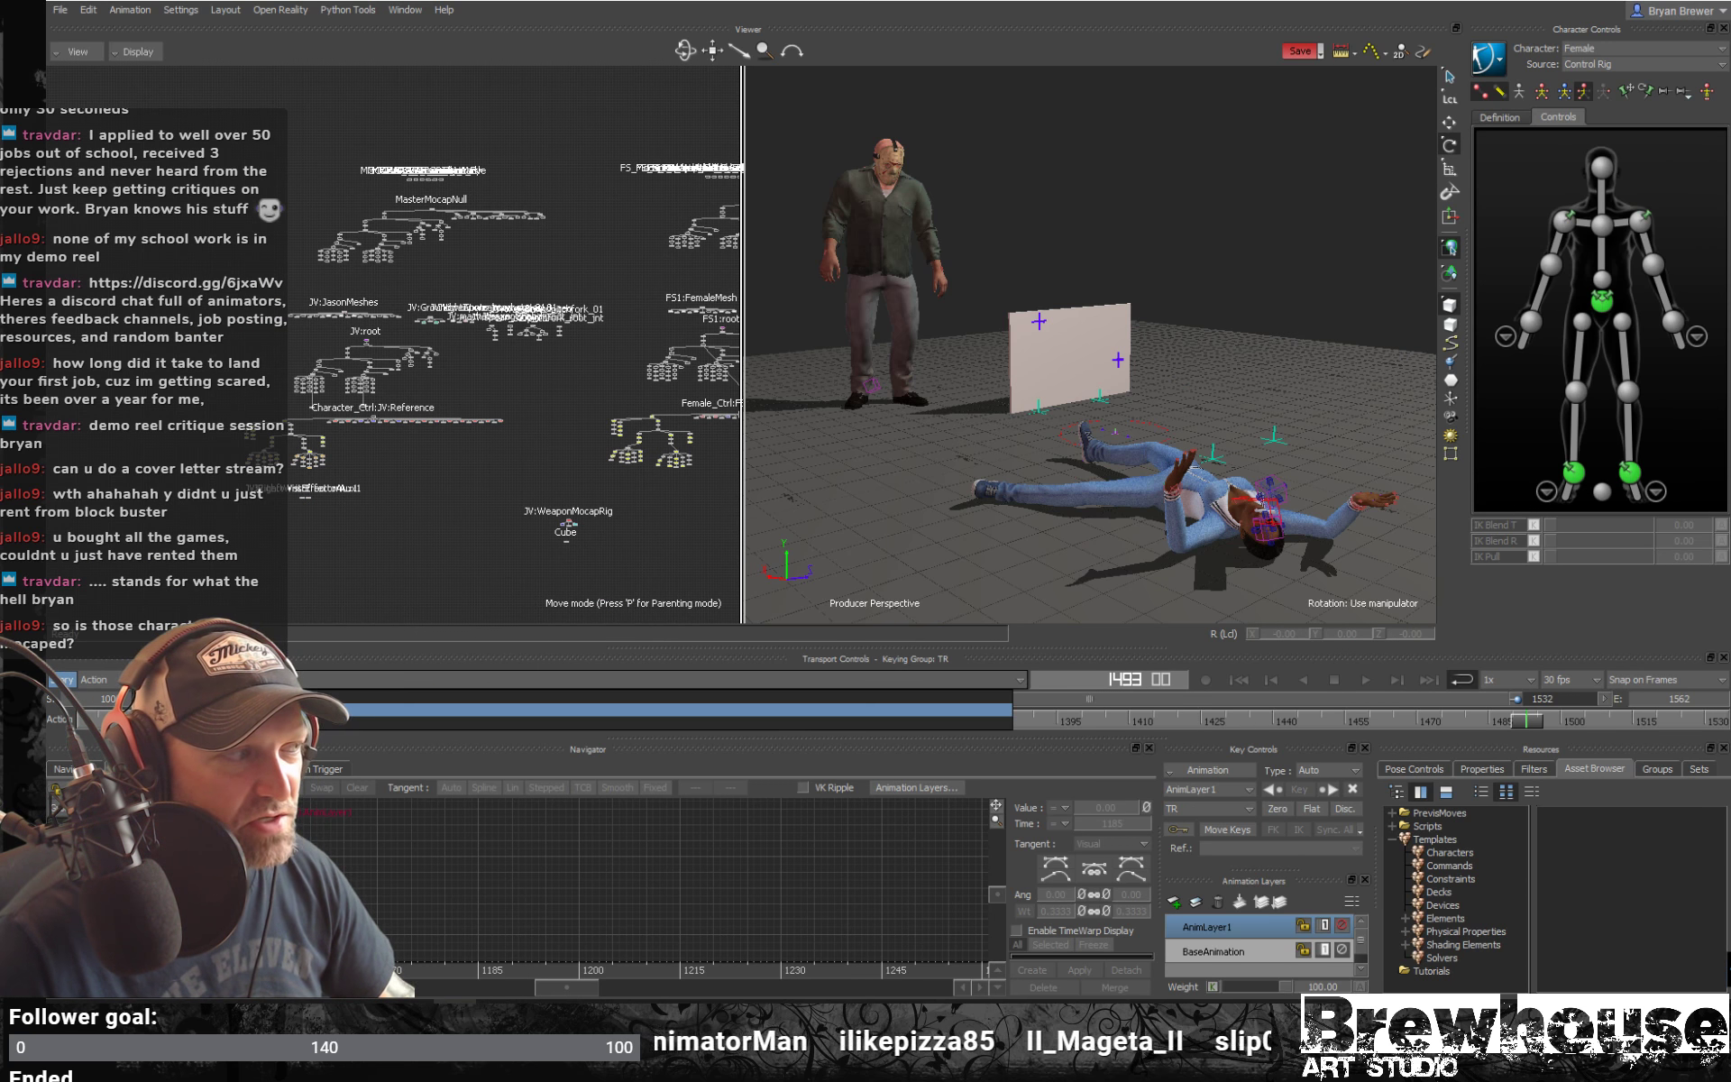
click(428, 708)
mouse_move(1043, 437)
mouse_down()
mouse_move(864, 420)
mouse_move(1020, 442)
mouse_up()
key(space)
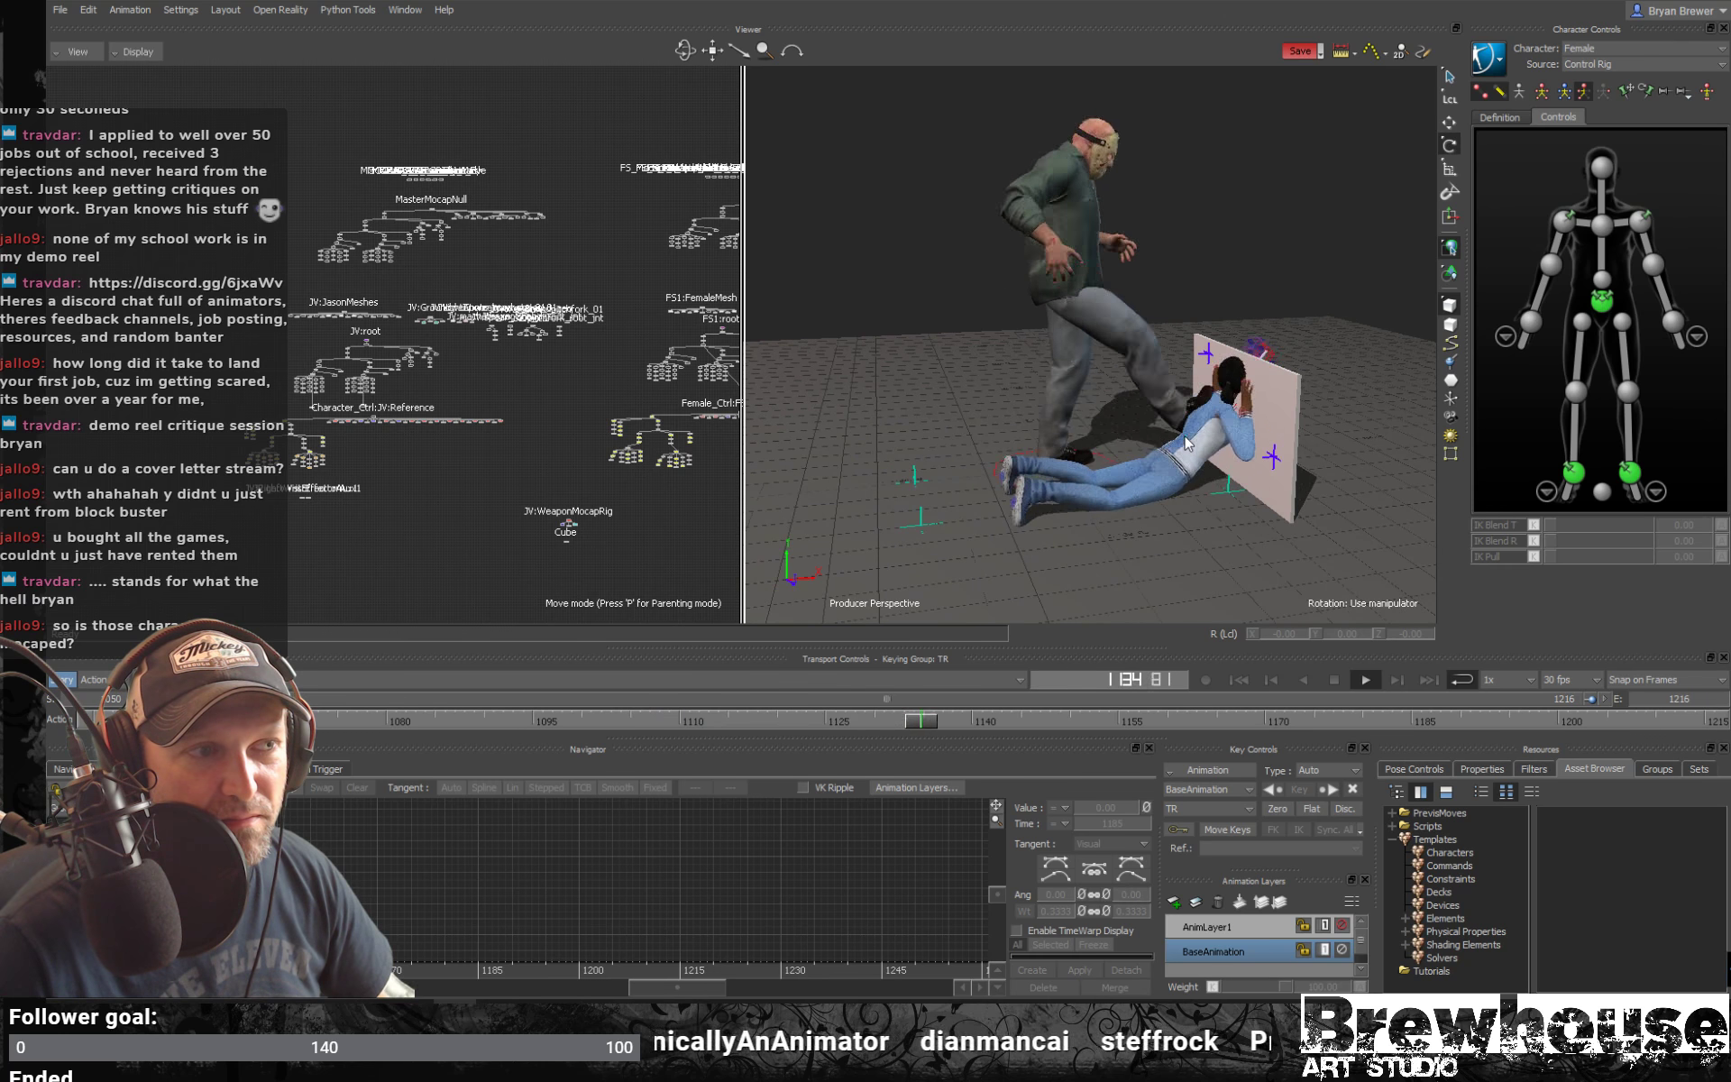
key(space)
click(334, 684)
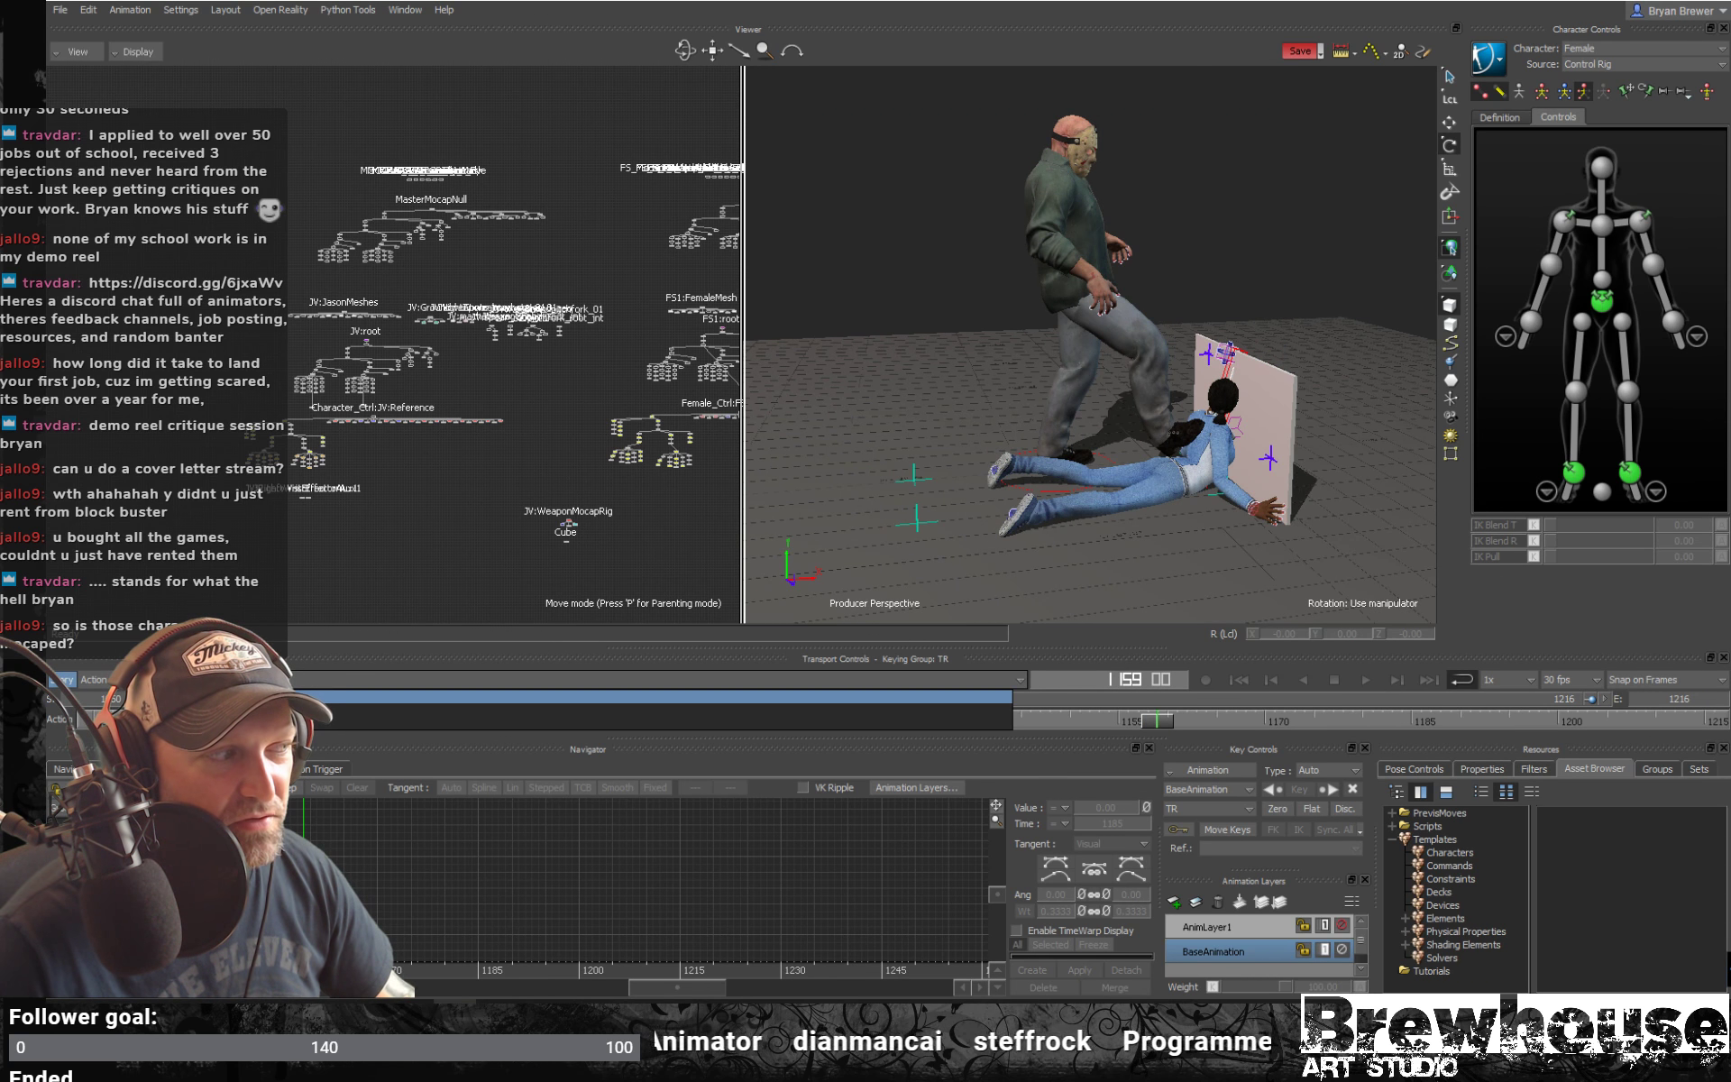
click(313, 699)
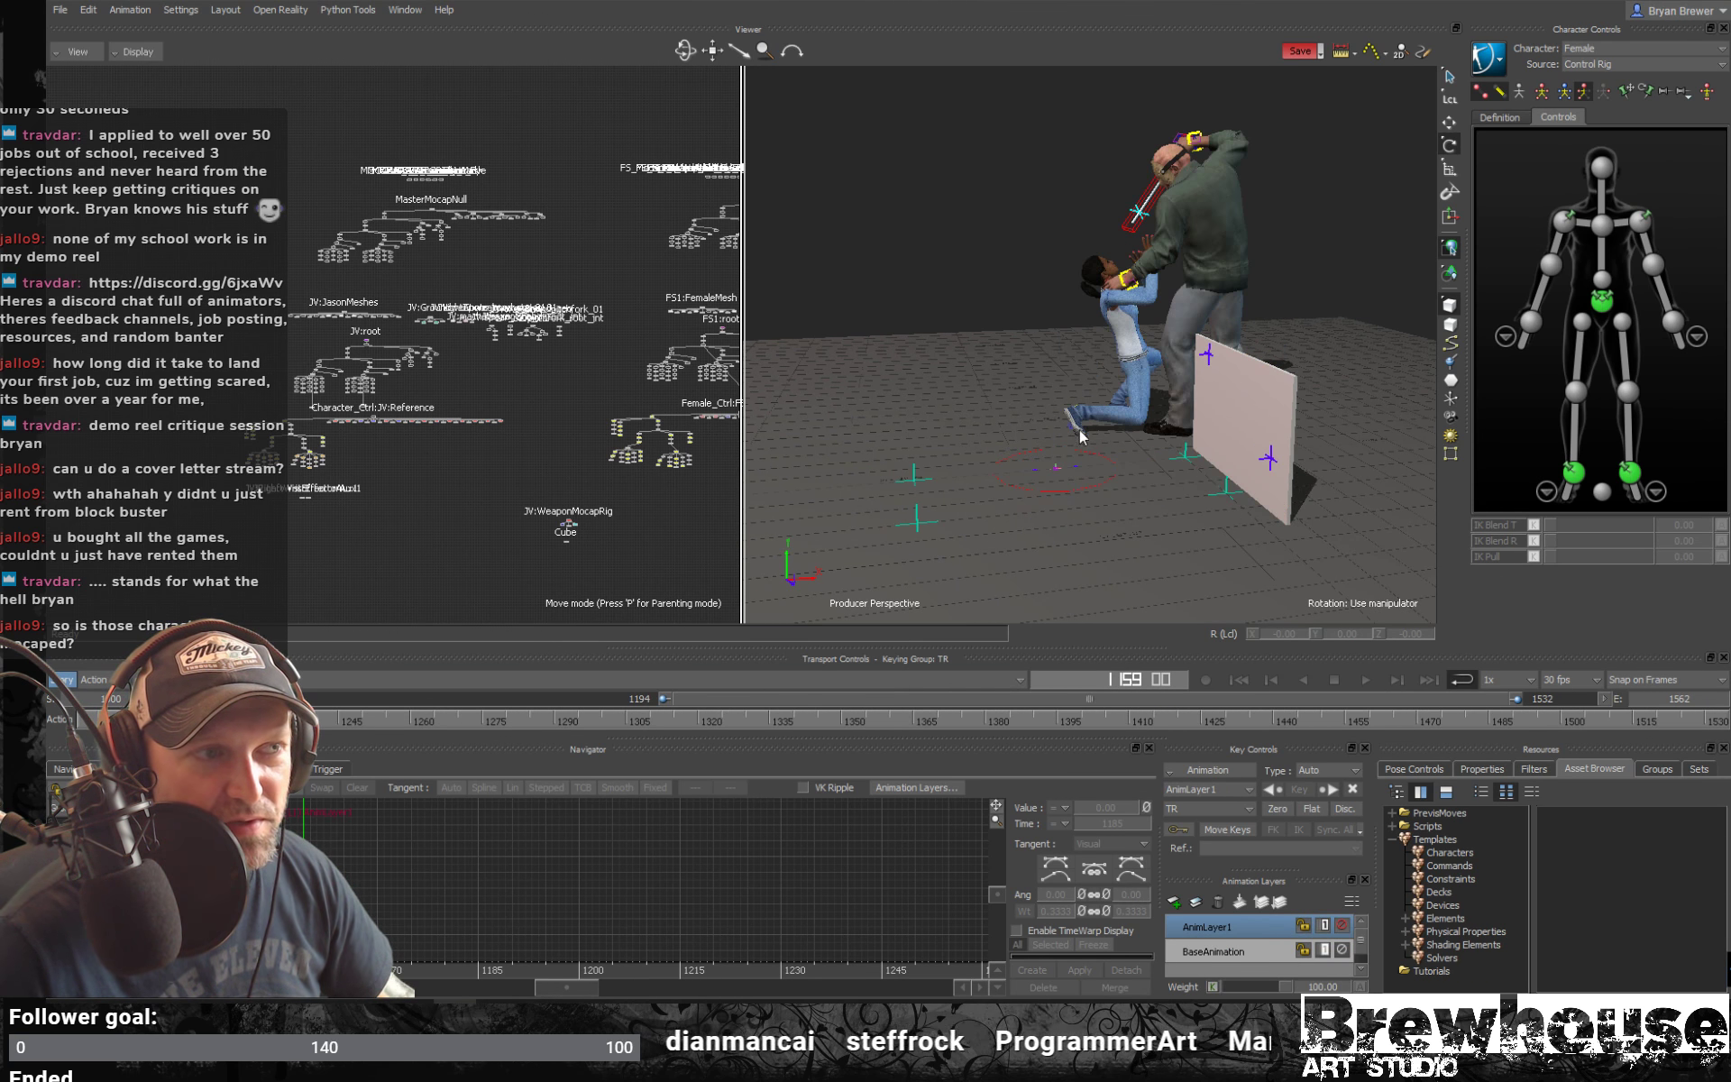
Select the white panel, Cube 1, remove it from view, and start playback of the stabbing
ctrl+shift+drag(1080, 432, 1267, 380)
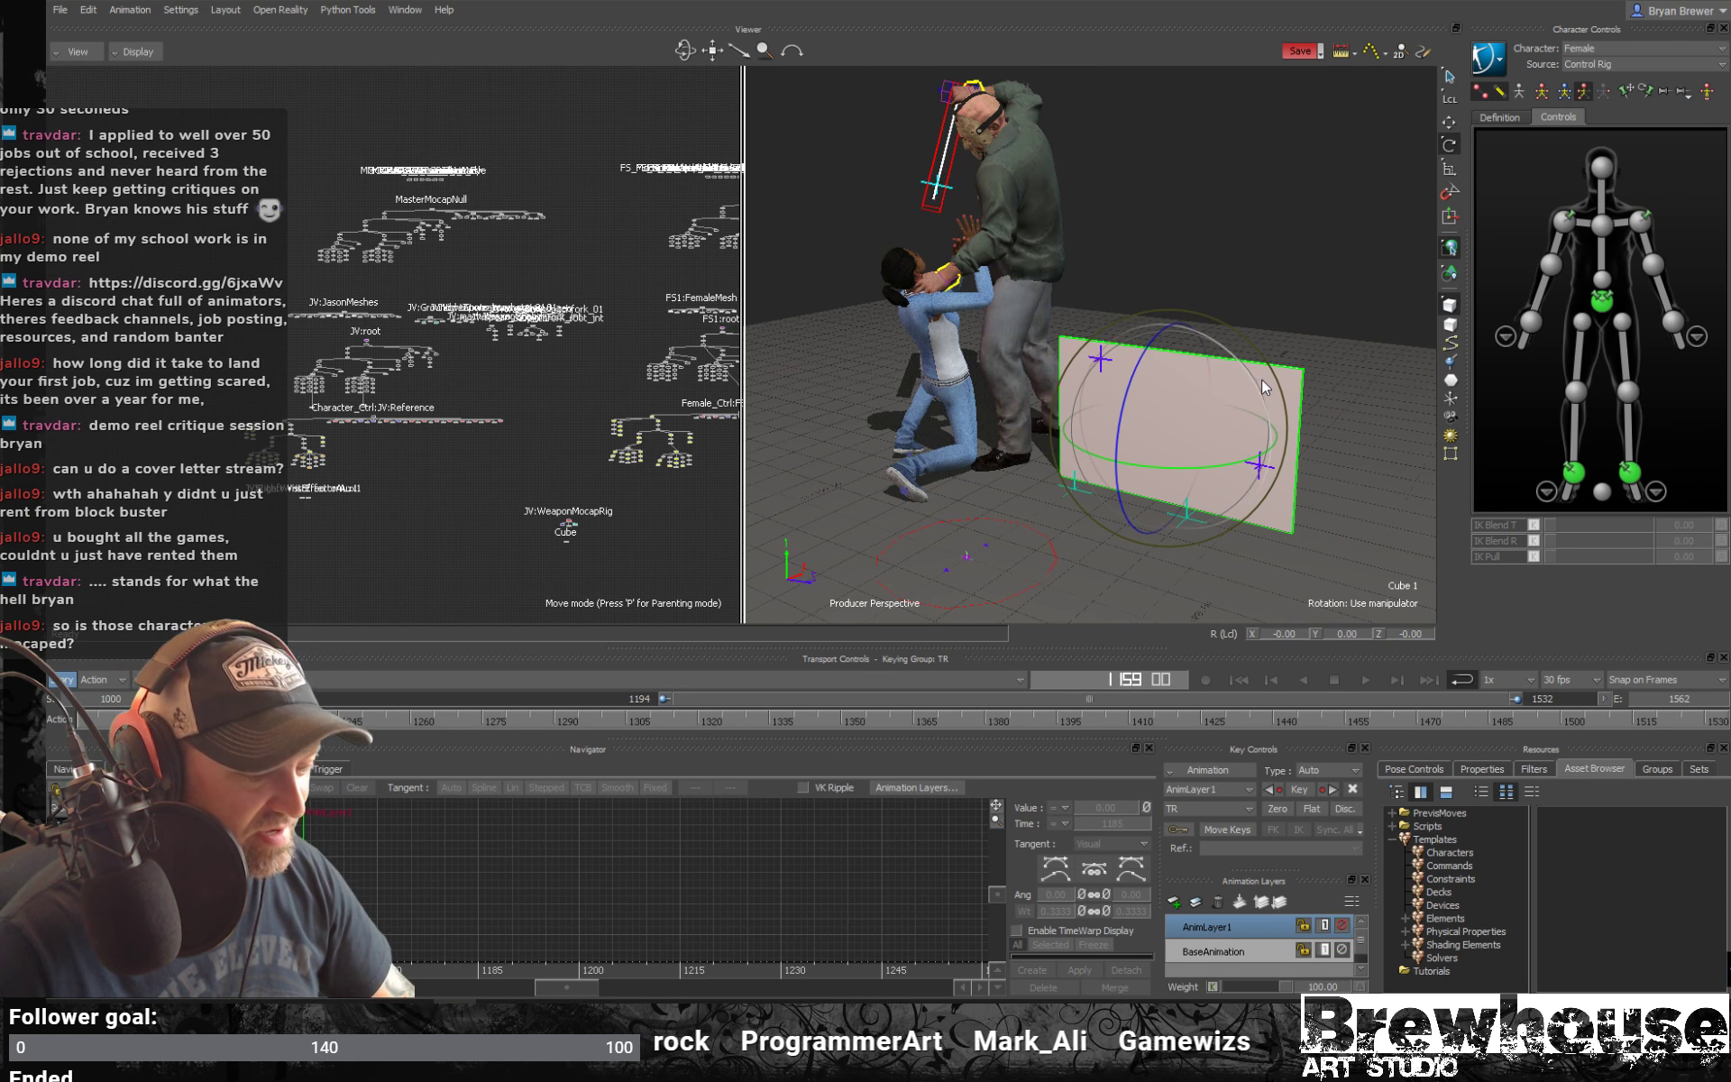
click(1301, 381)
shift+drag(1124, 387, 1360, 276)
key(ctrl+space)
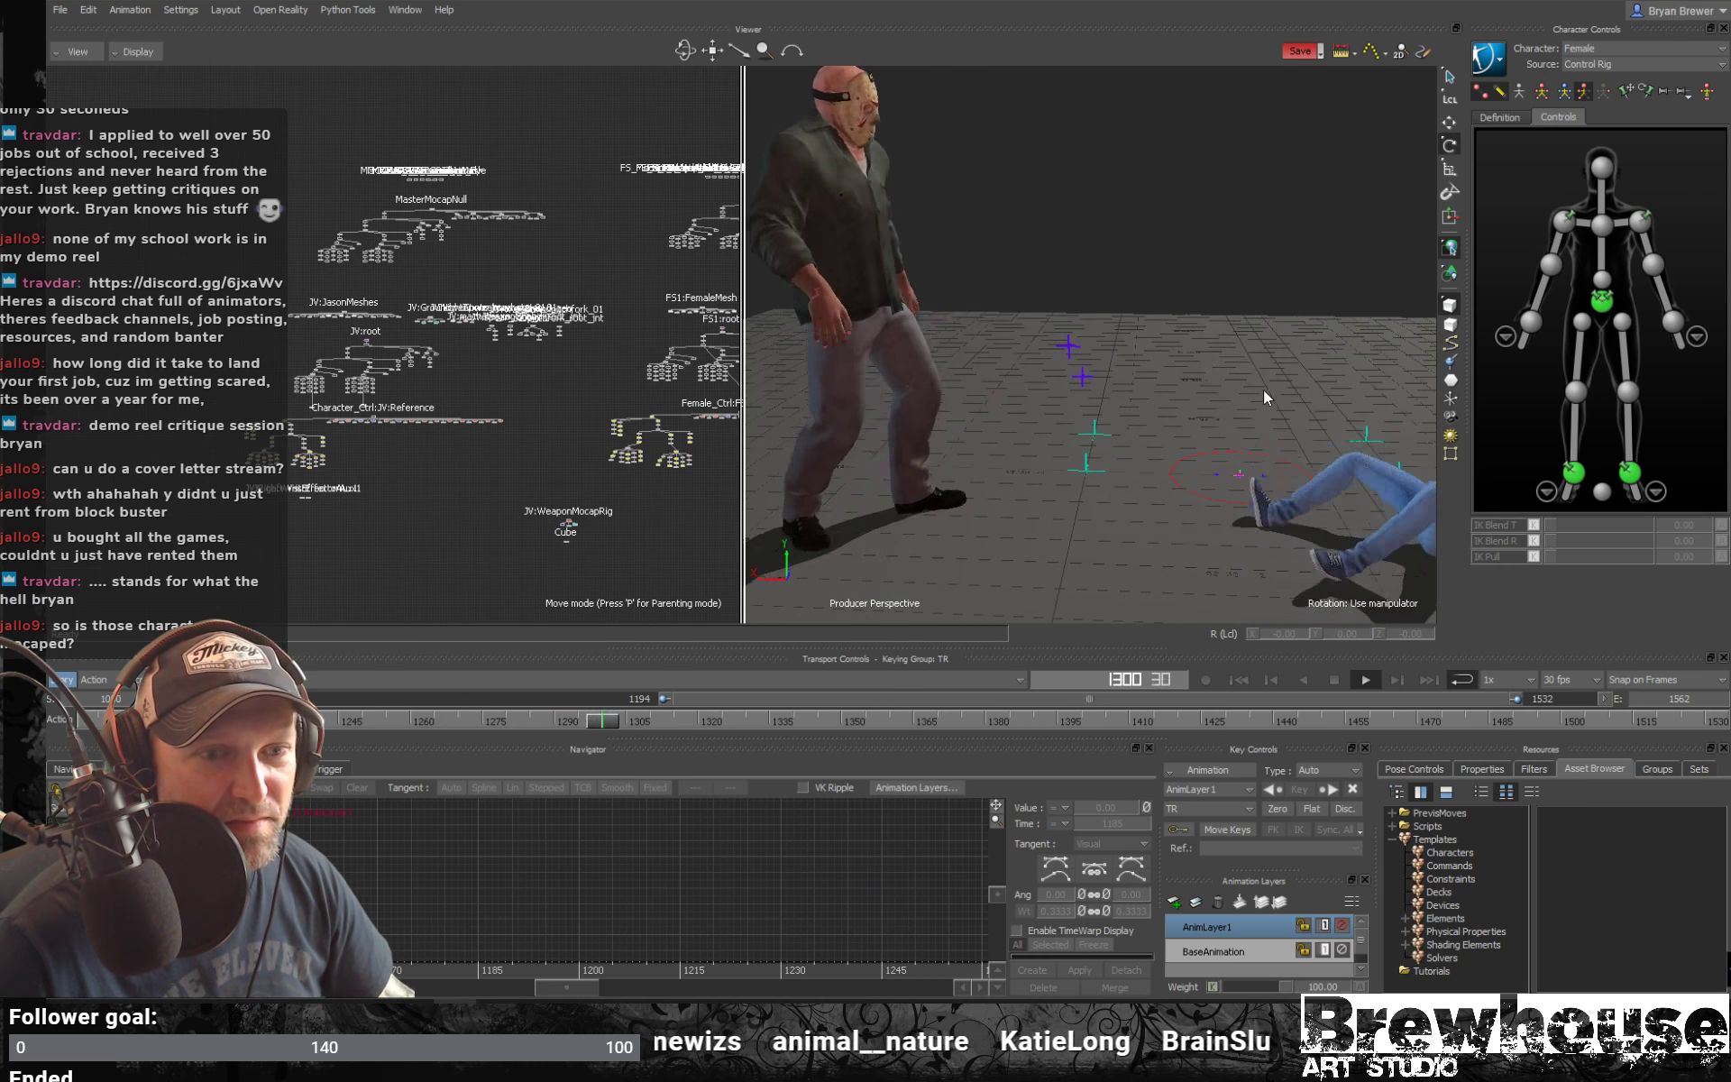
Select the left wrist effector and examine the female's arm movement on the ground through frame 1532, including from above
ctrl+shift+drag(1208, 394, 1085, 352)
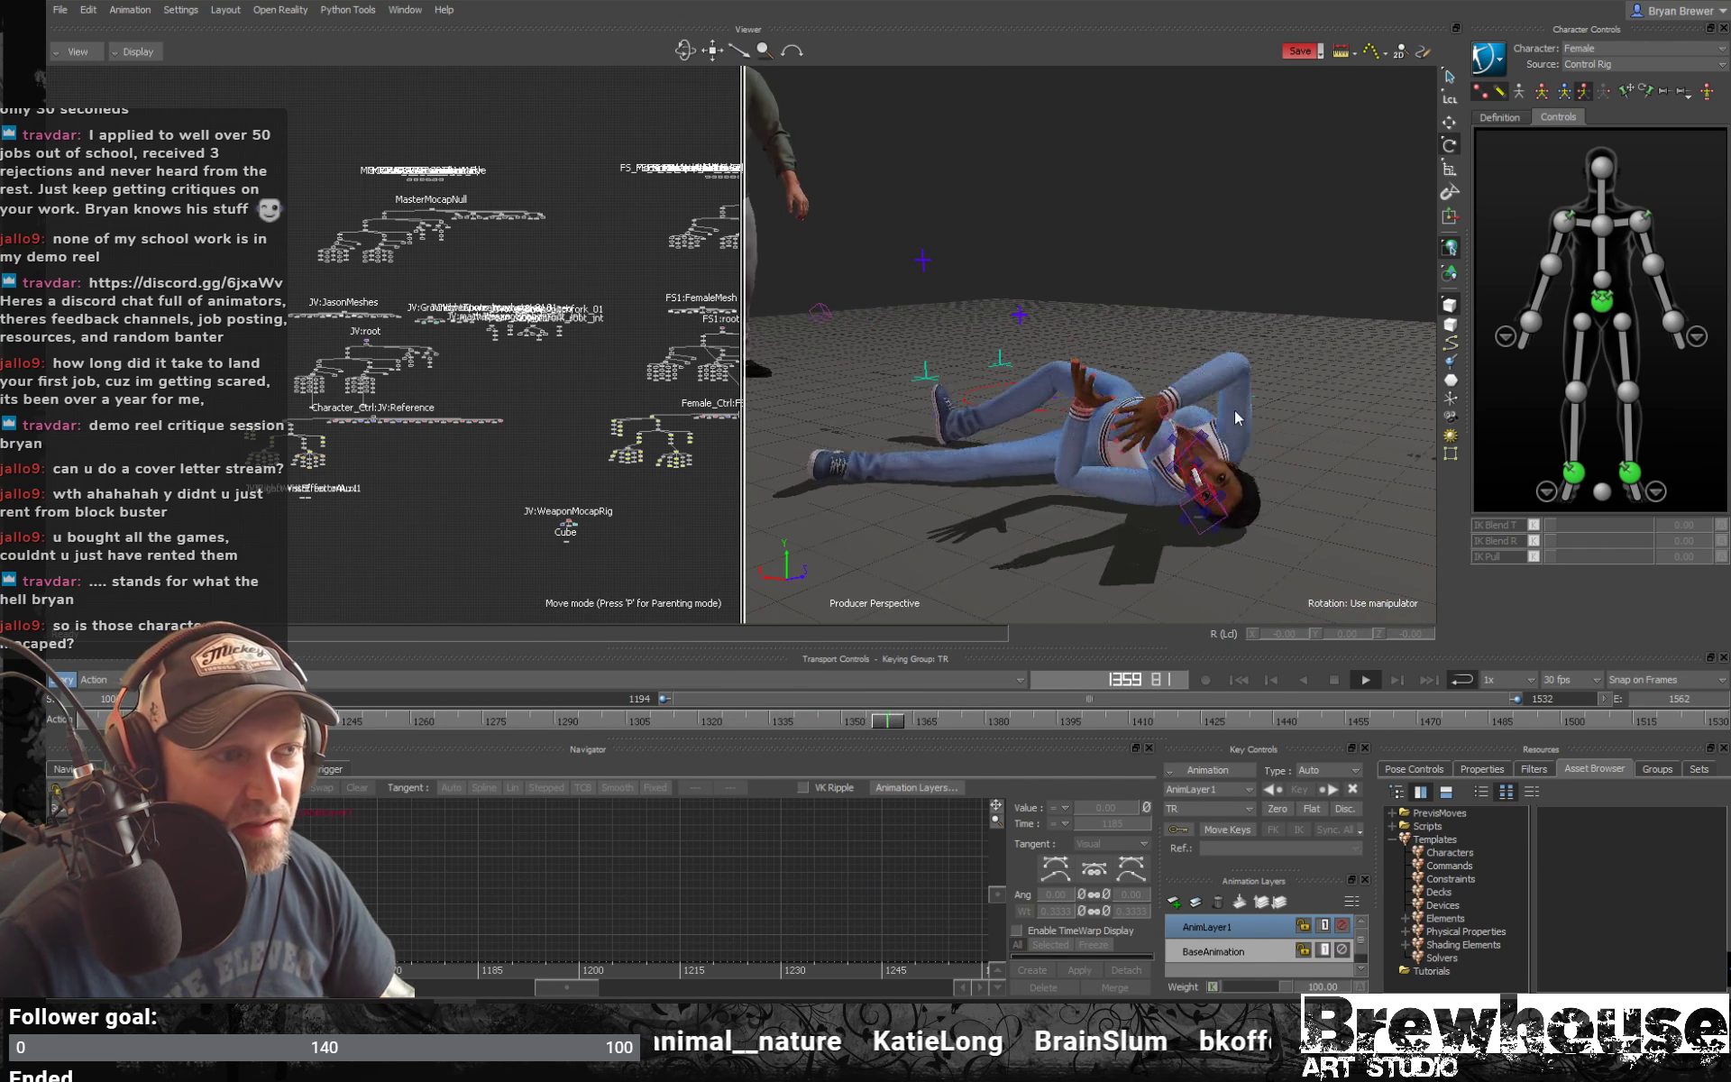
shift+drag(1122, 422, 1179, 425)
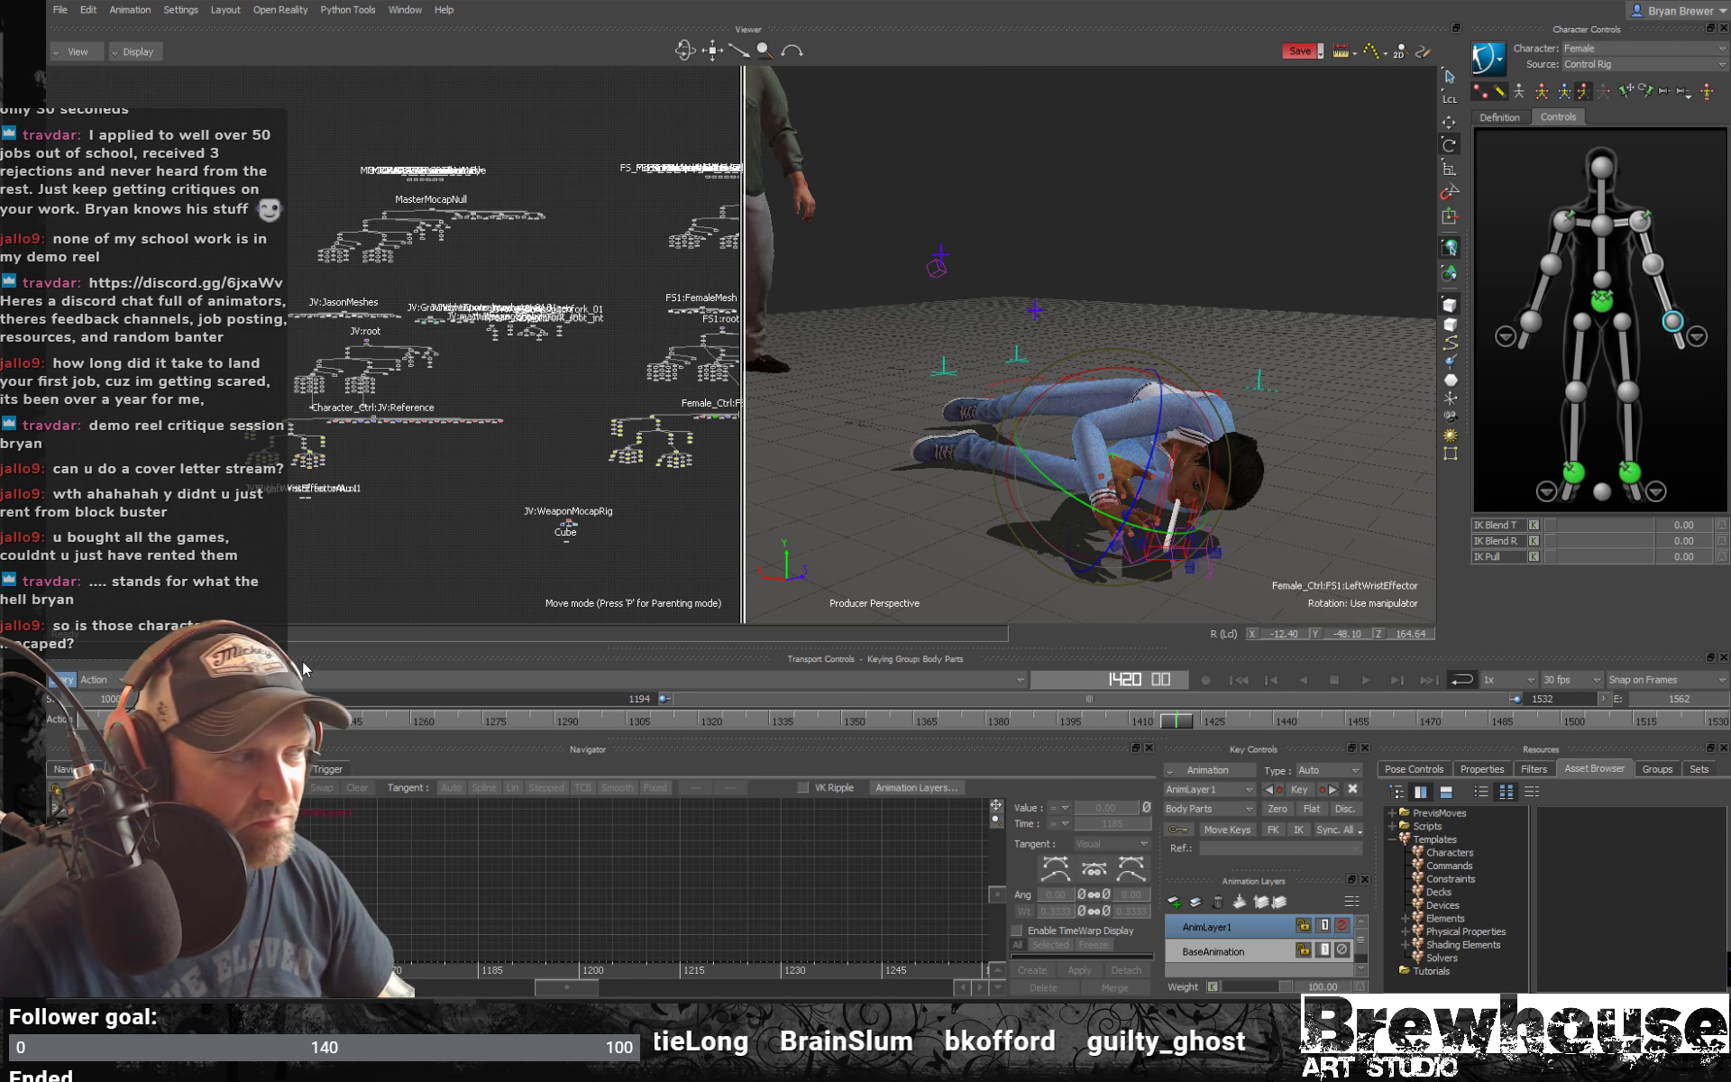
click(137, 720)
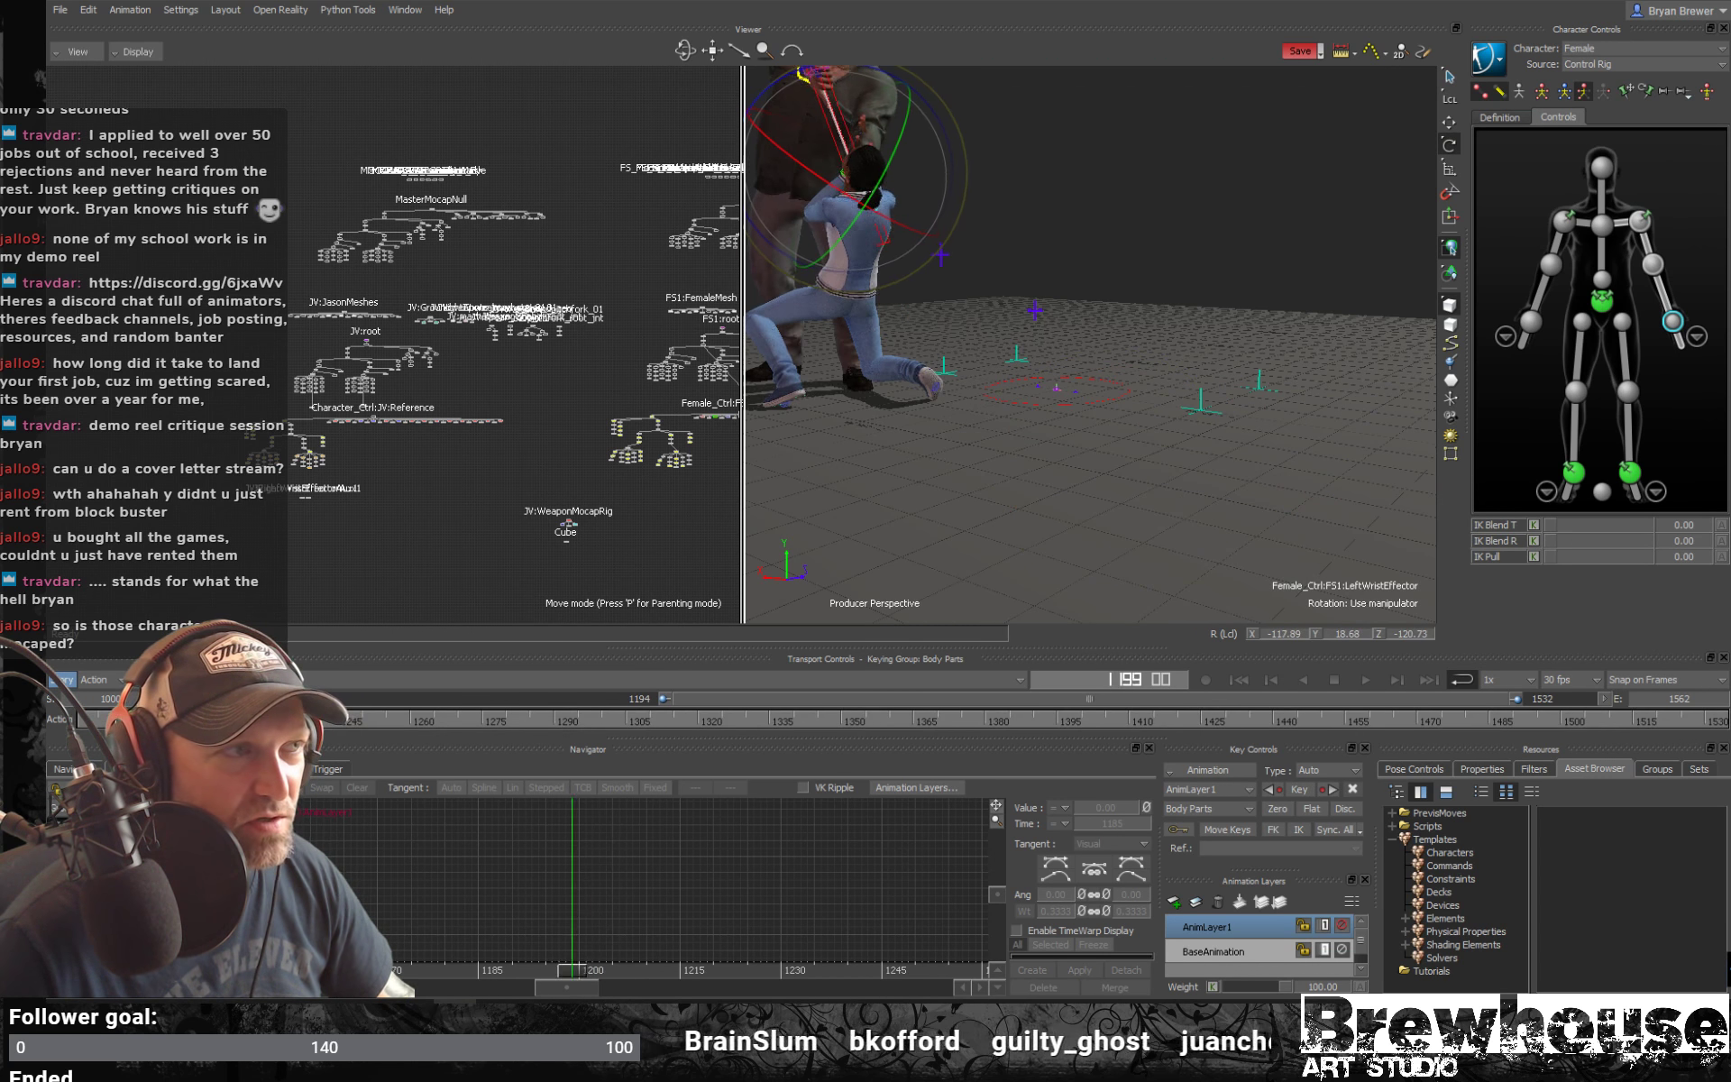
mouse_move(118, 718)
mouse_down()
mouse_move(1045, 717)
mouse_move(884, 719)
mouse_up()
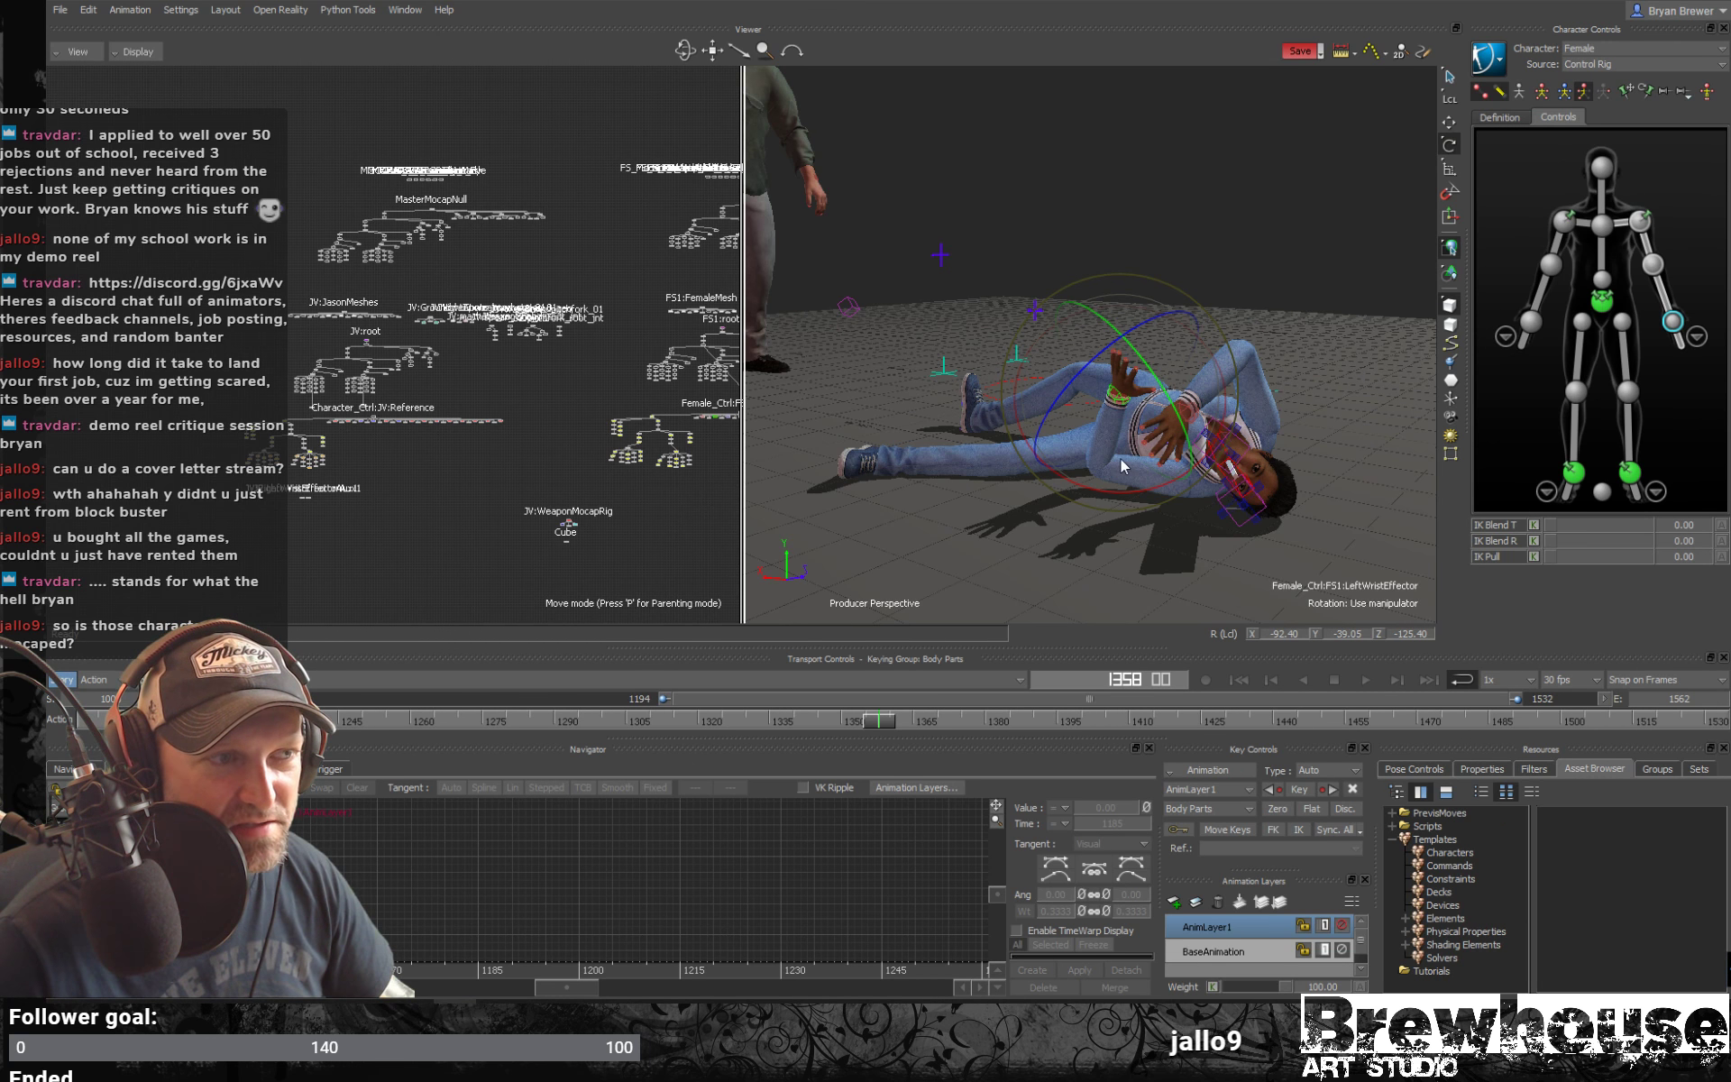
drag(1120, 458, 1010, 532)
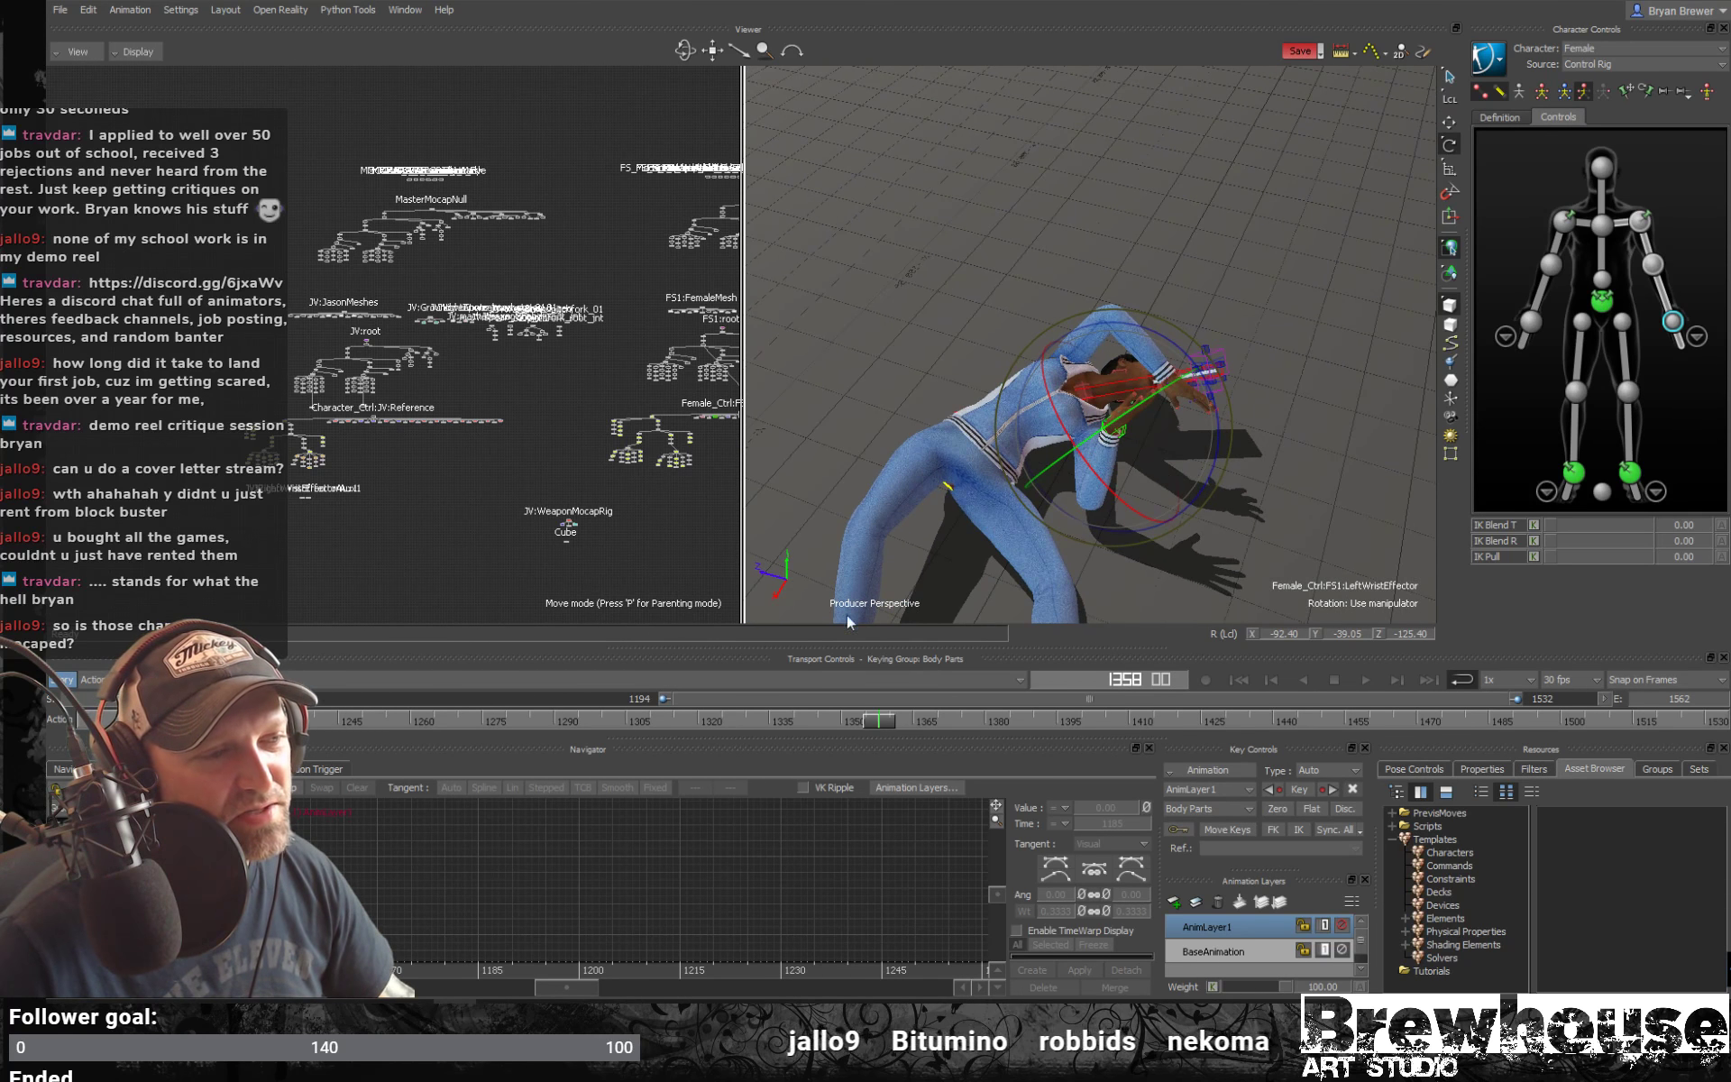
drag(906, 723, 1723, 656)
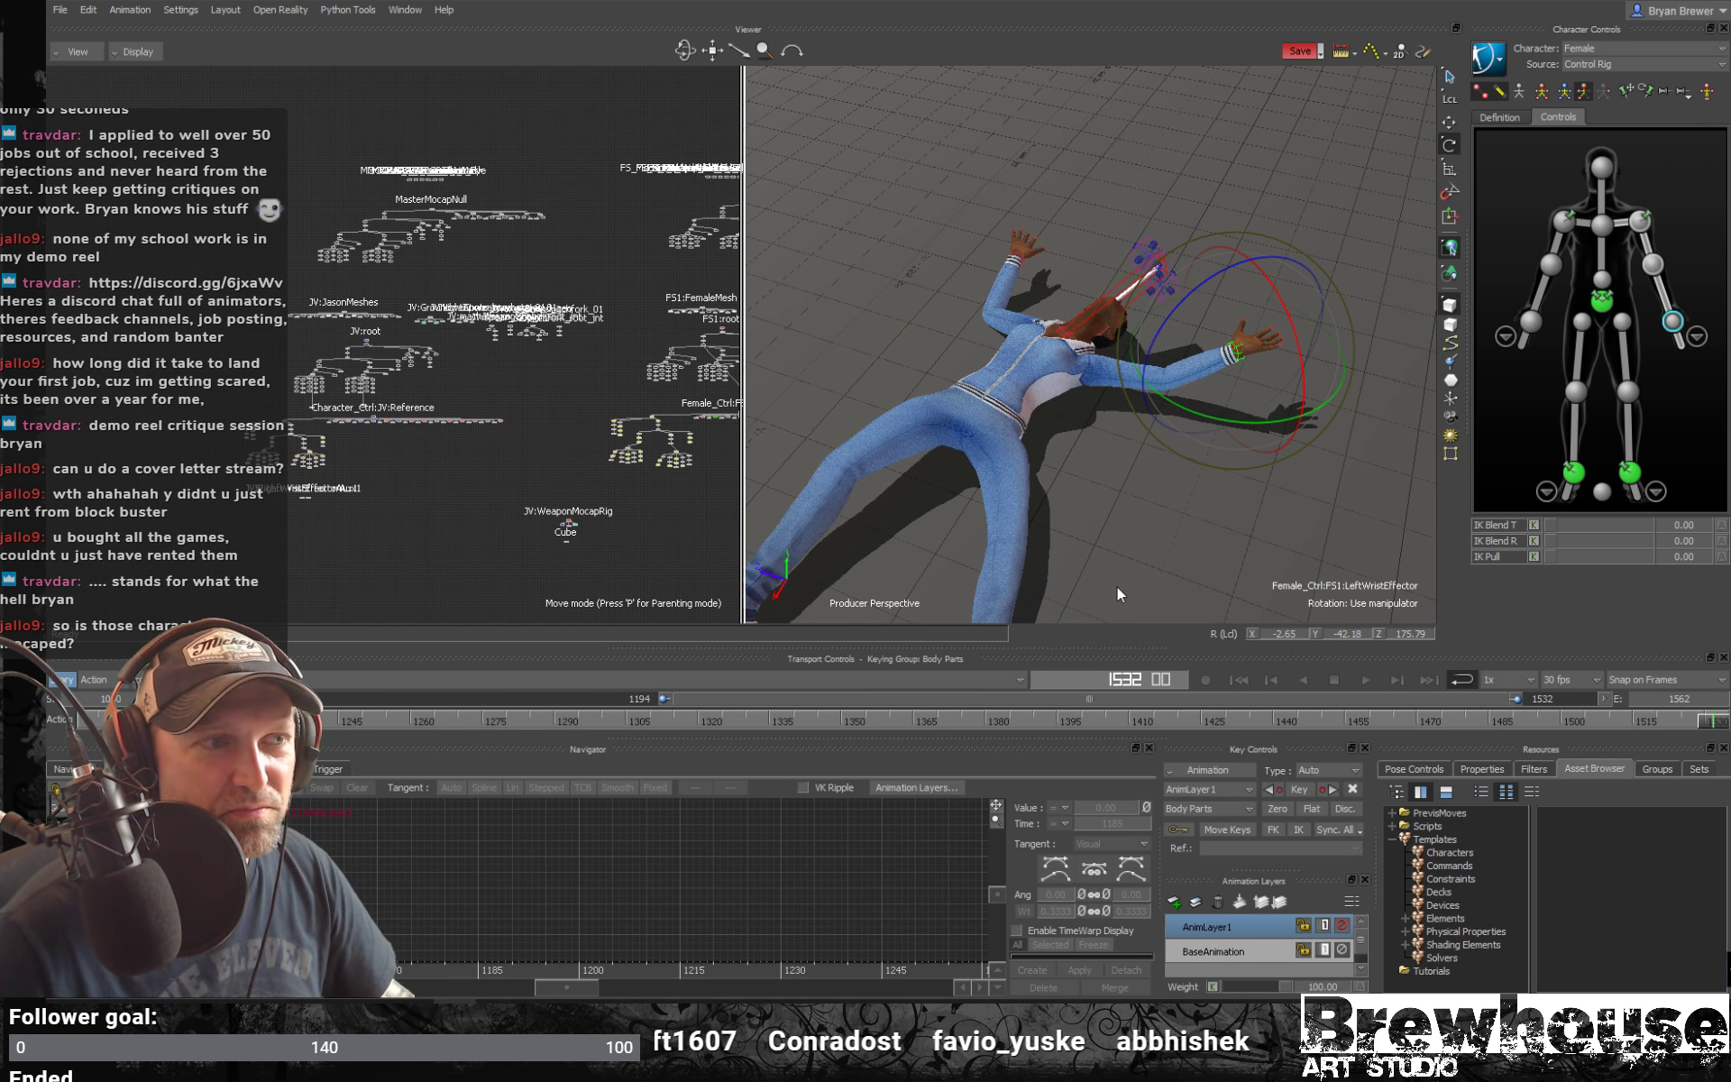
Select the female's right wrist effector and key it on AnimLayer1 at frames 1322 and 1302
drag(672, 708, 710, 717)
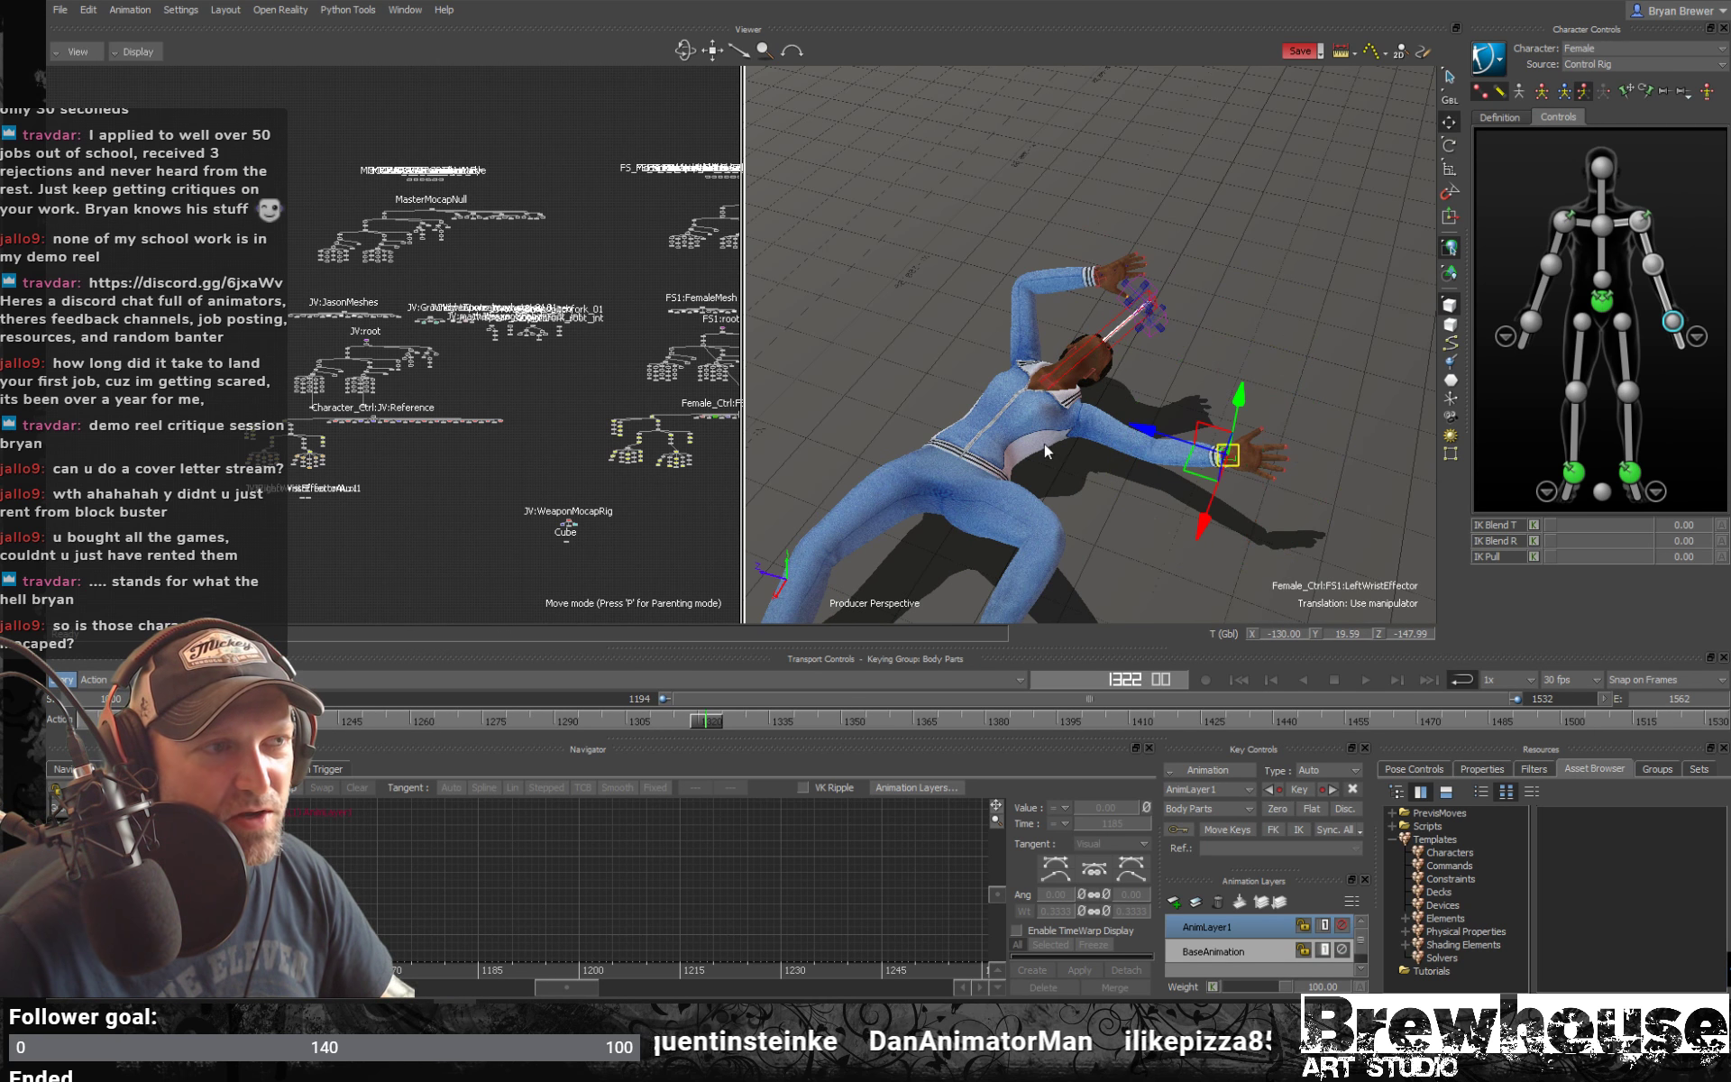
ctrl+drag(1044, 442, 1432, 338)
click(1536, 321)
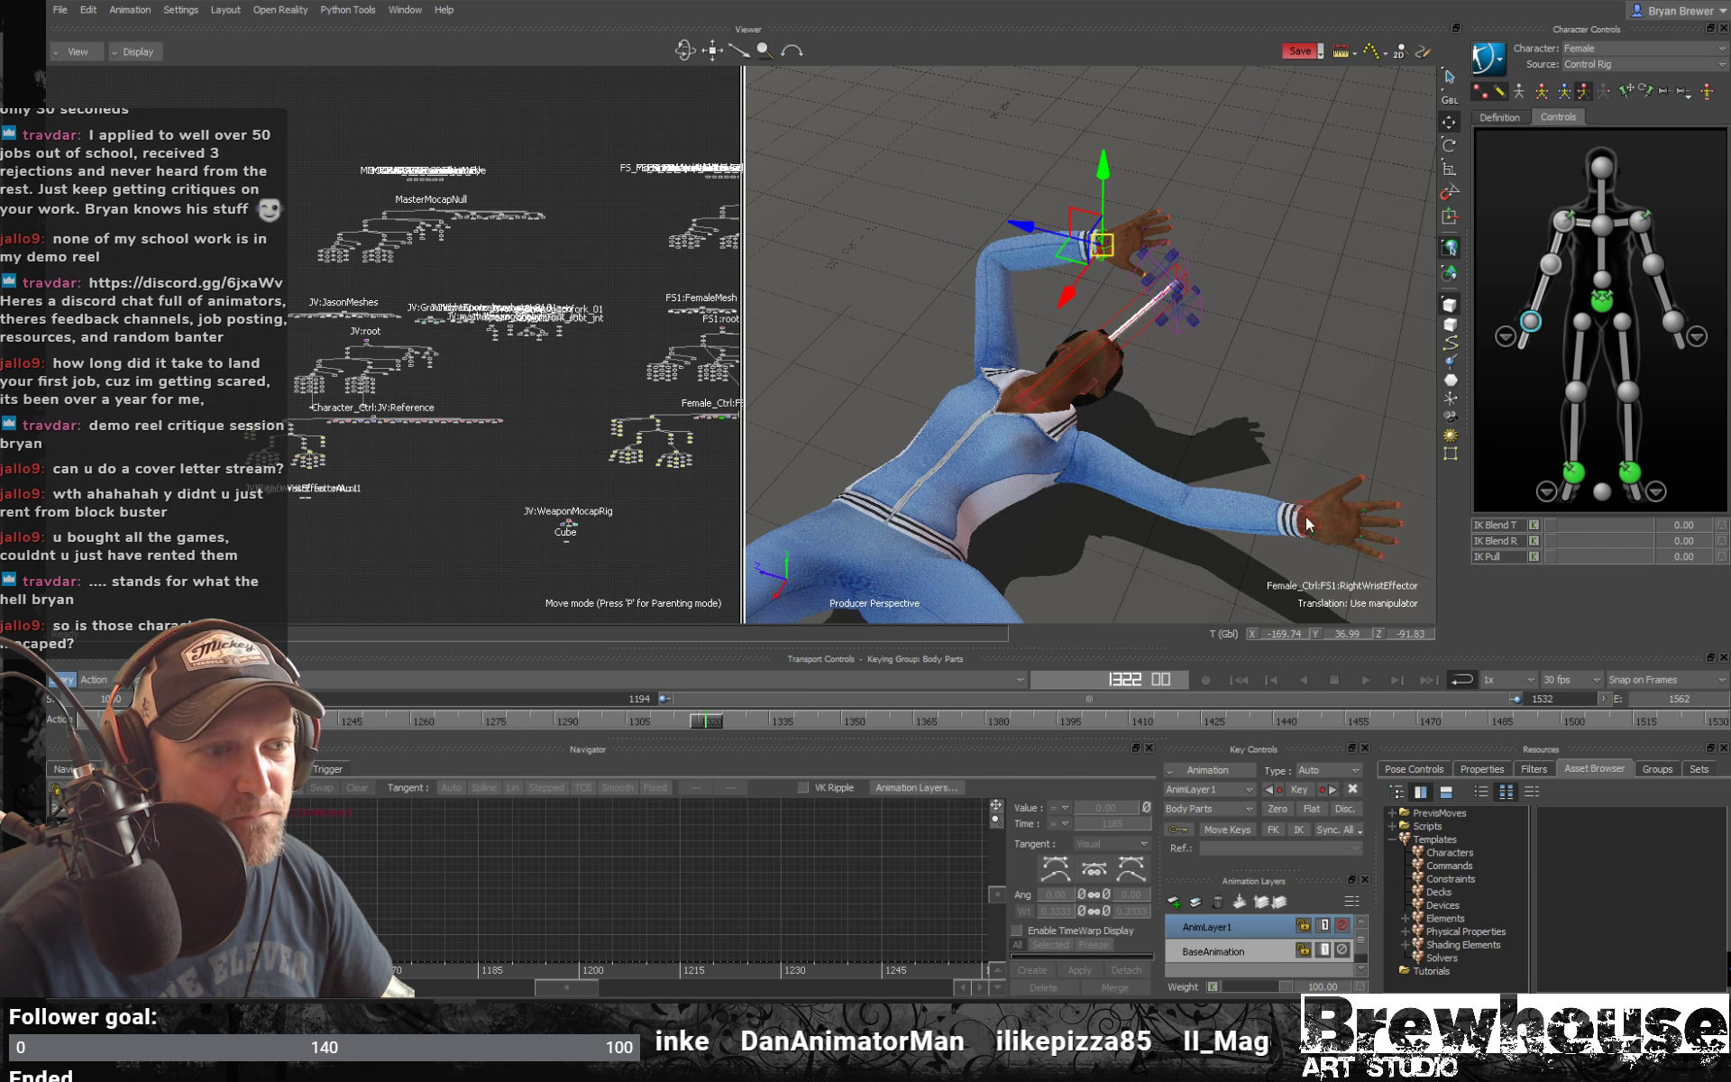
ctrl+drag(744, 530, 964, 522)
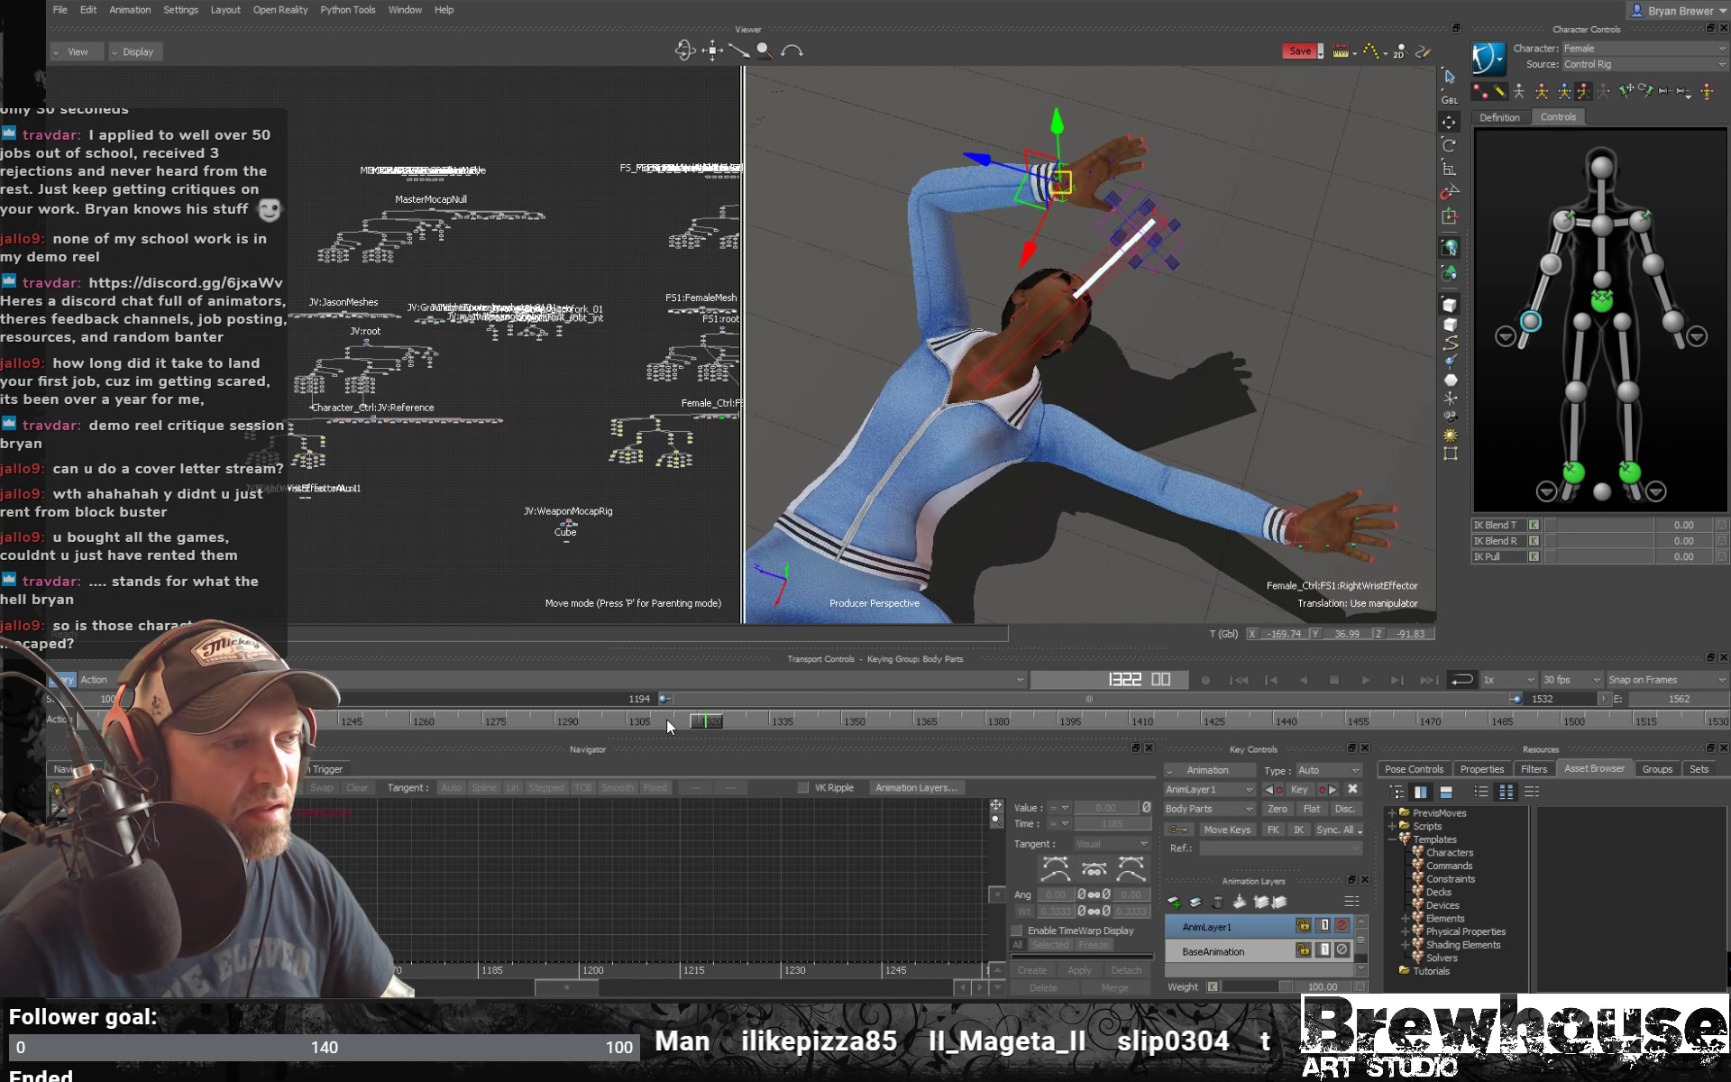
drag(705, 717, 613, 716)
key(k)
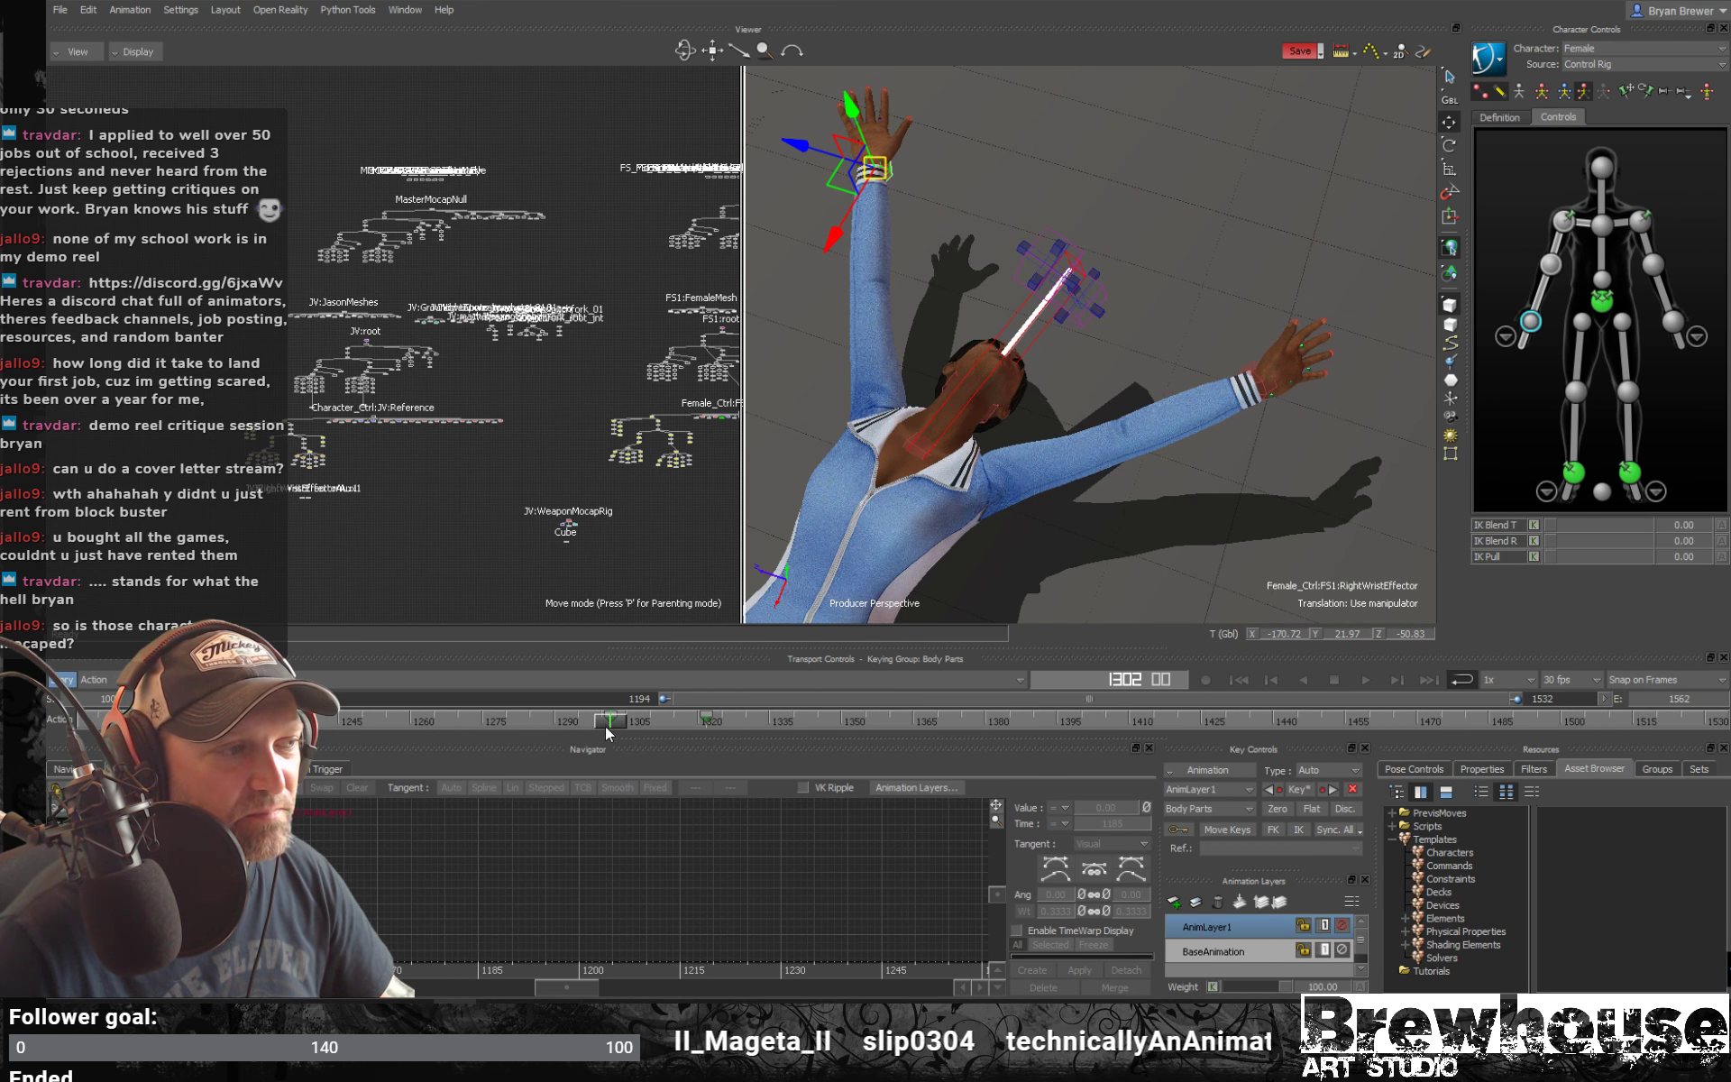
Rotate the female's right wrist effector at frame 1322 to turn her hand toward the white blade at her mouth
drag(608, 719, 710, 725)
alt+drag(1031, 390, 797, 319)
key(e)
alt+drag(1302, 334, 1186, 290)
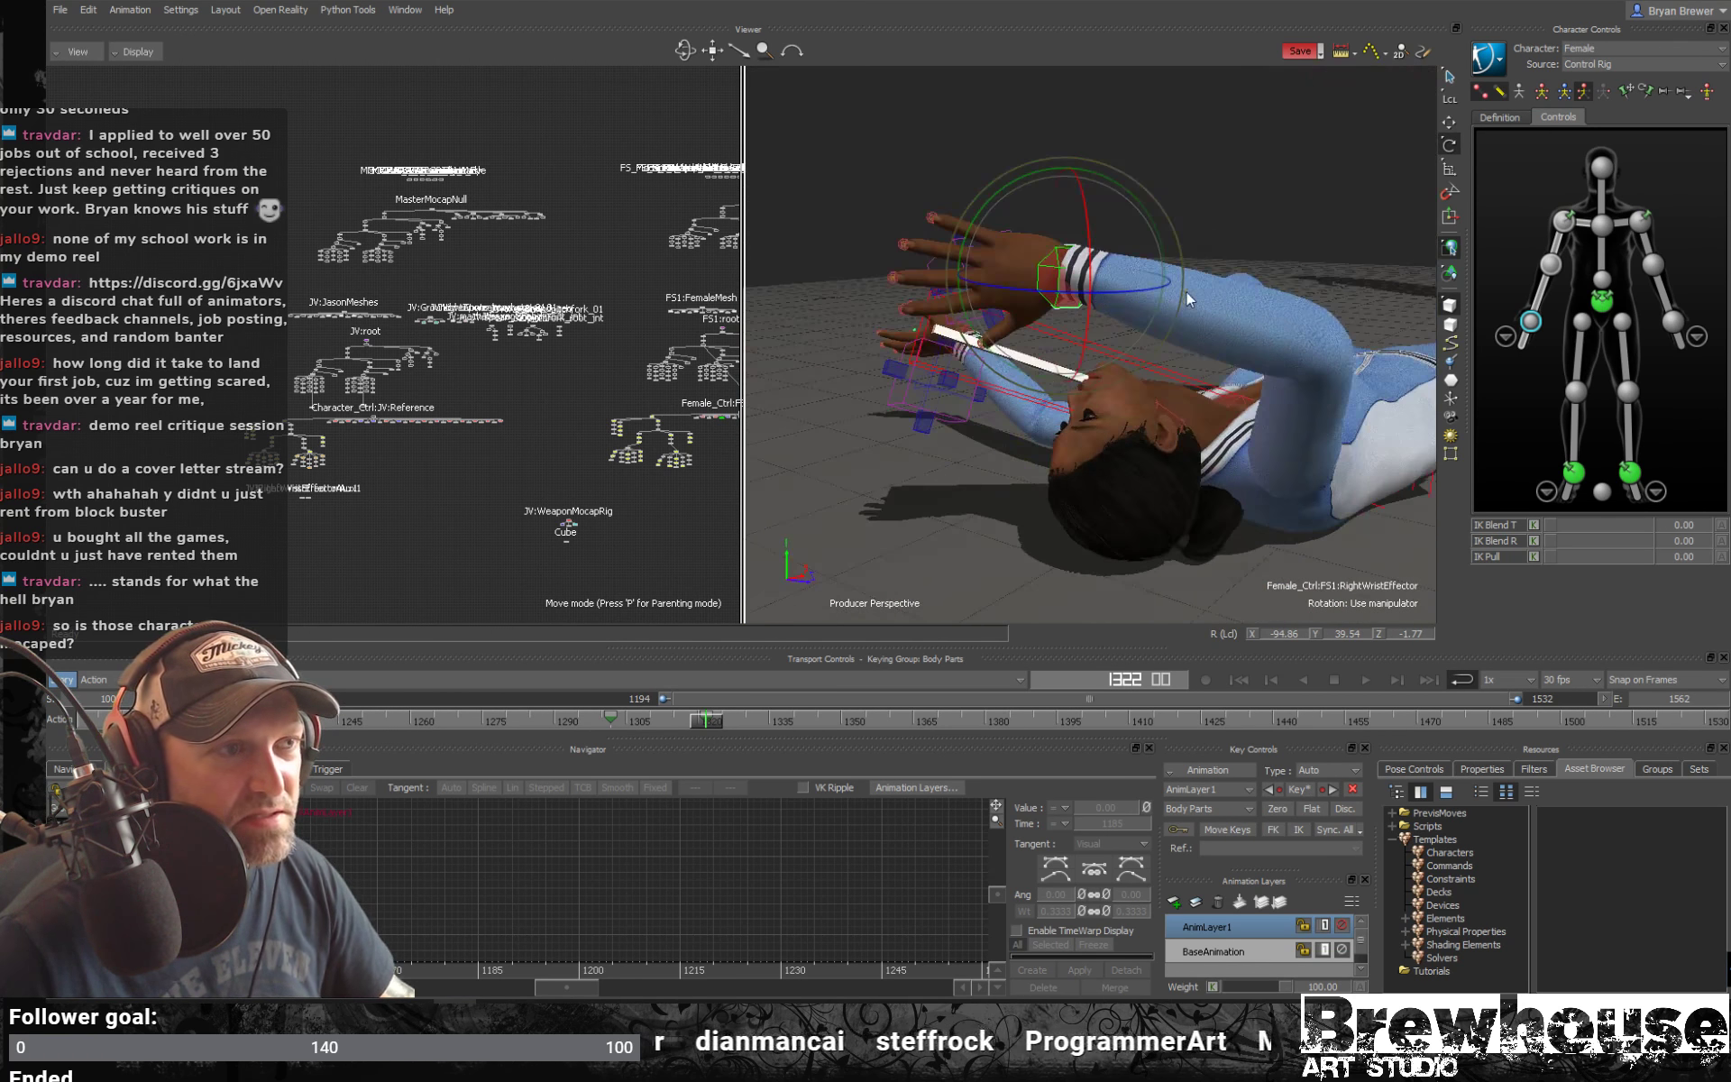
alt+drag(1066, 294, 969, 234)
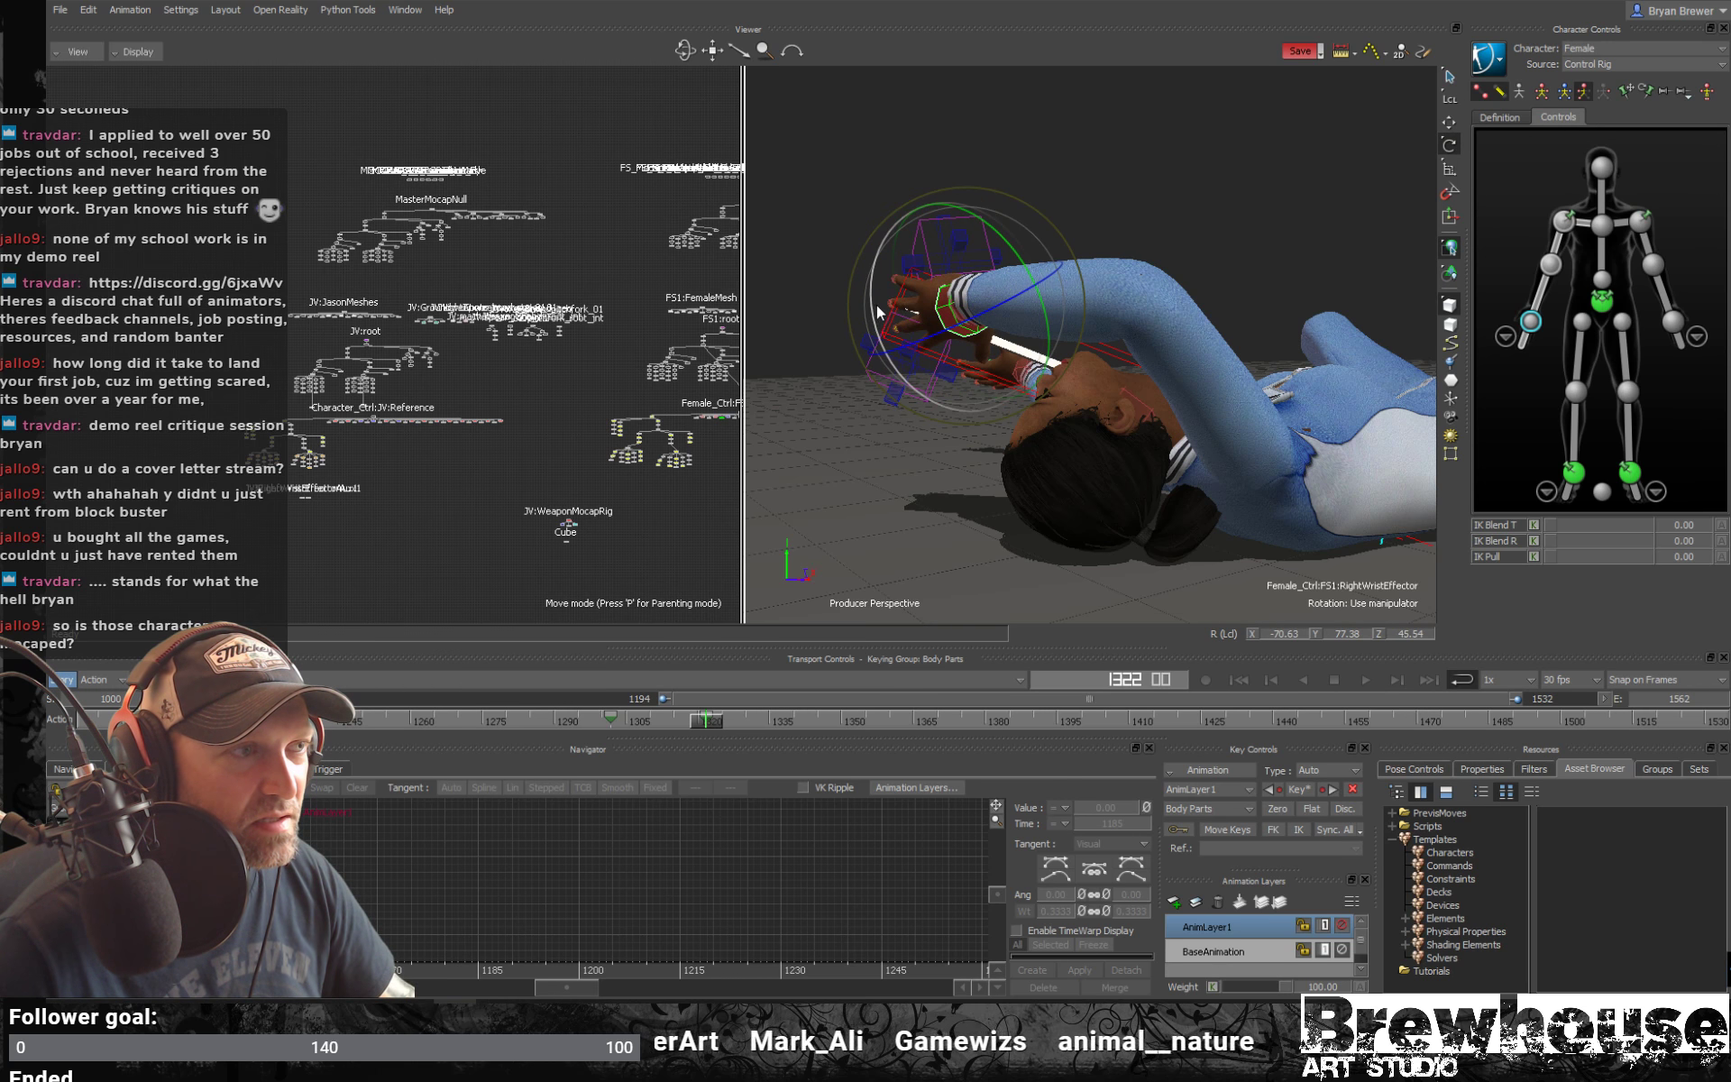
Move the female's right wrist effector at frame 1322 so her hand meets the white blade, and check the contact from several angles
alt+drag(900, 339, 1199, 359)
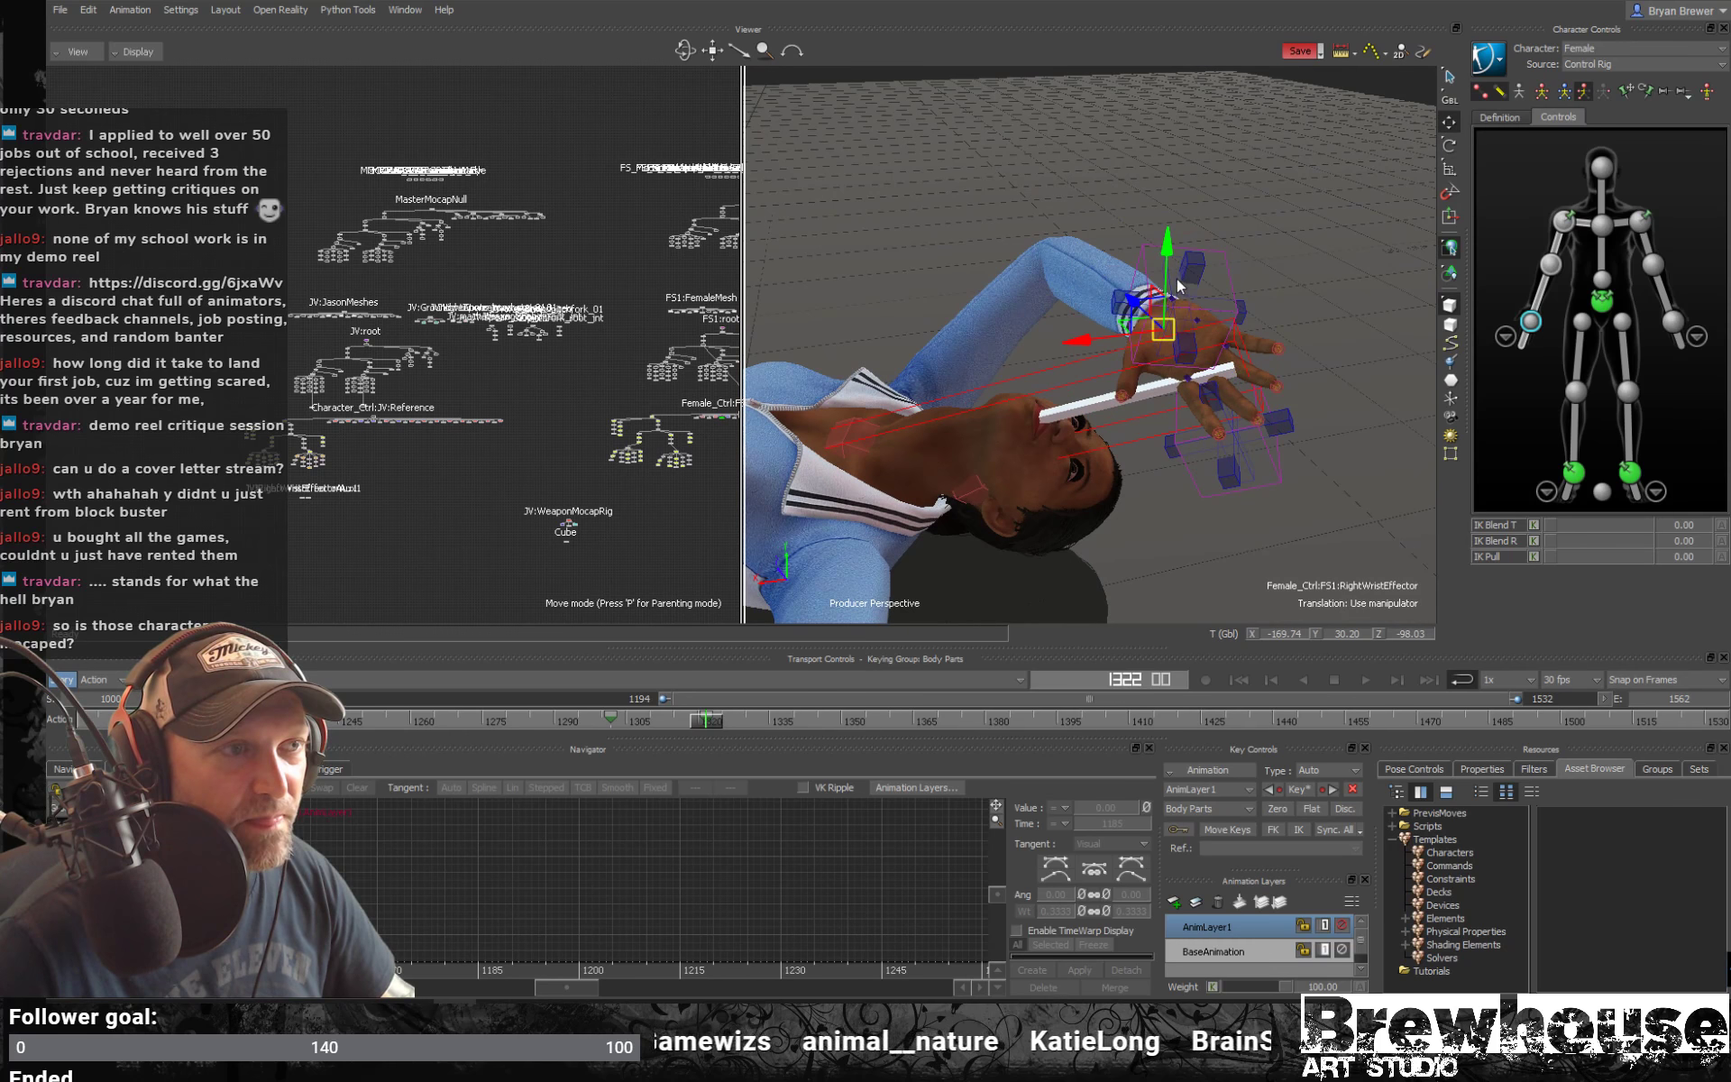
drag(1170, 268, 1169, 285)
alt+drag(1244, 478, 1298, 451)
drag(1149, 332, 1127, 320)
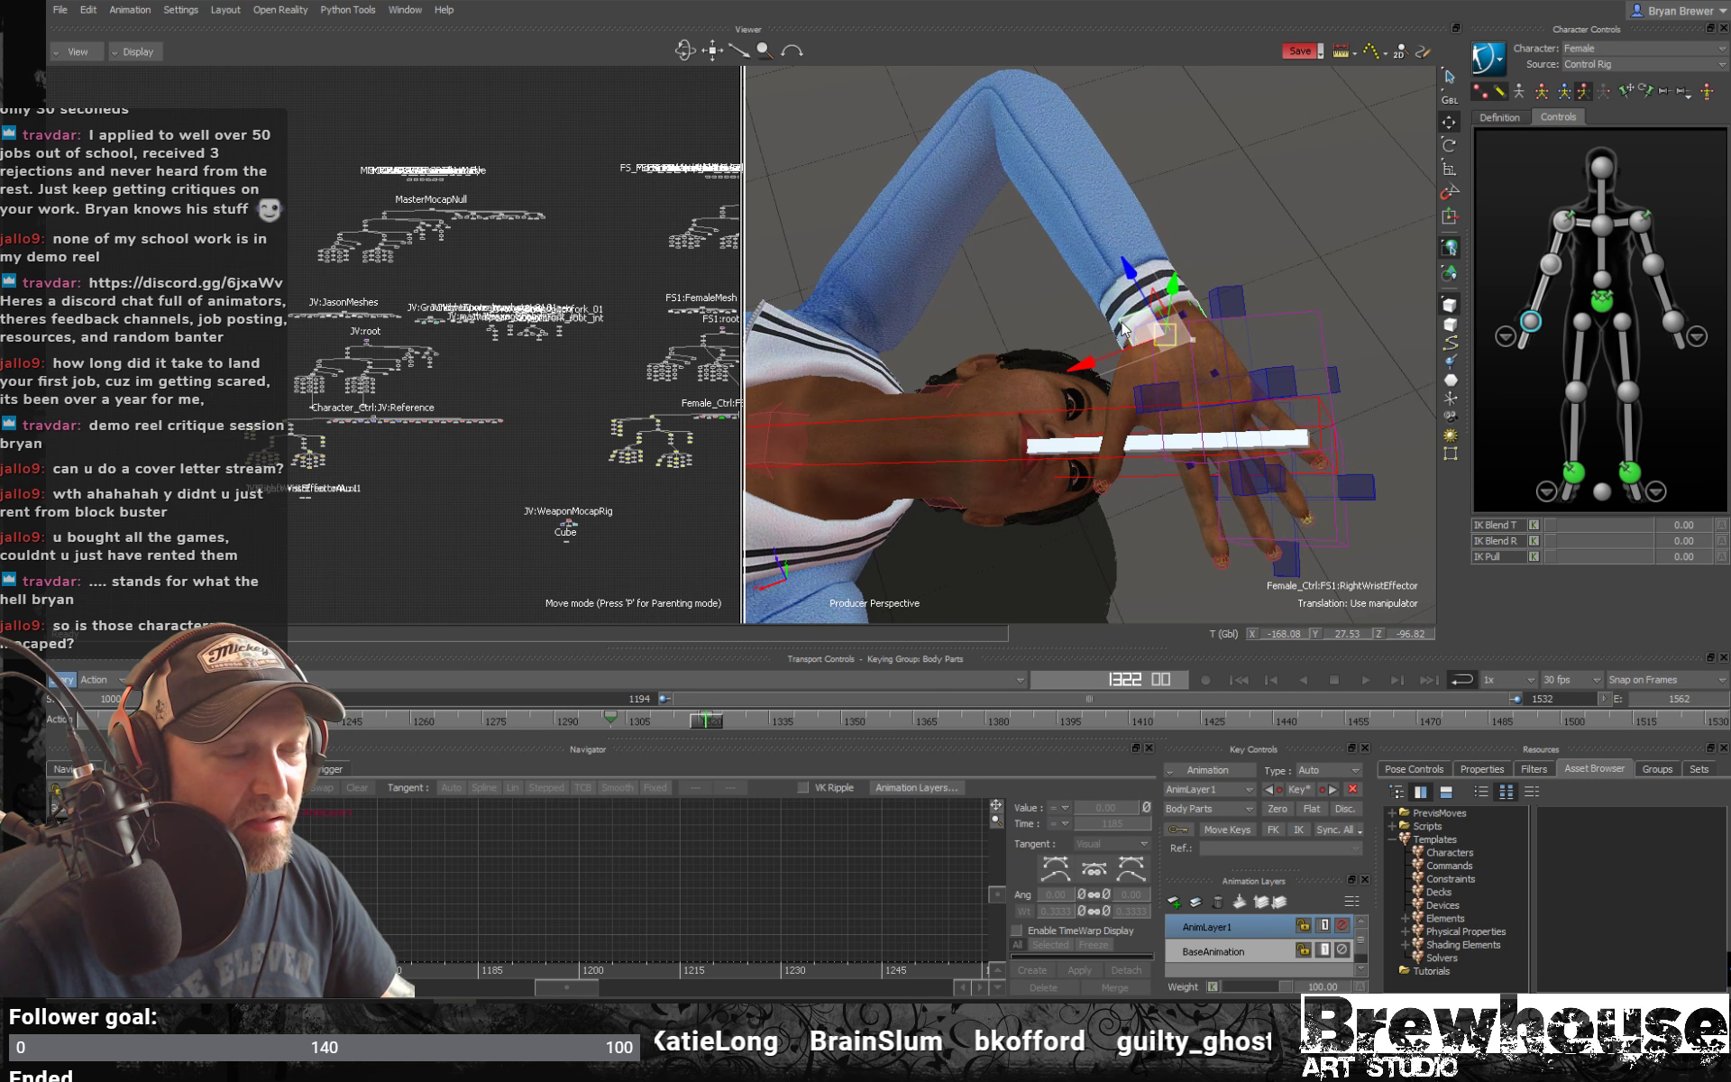
drag(1260, 306, 1264, 321)
key(t)
alt+drag(1160, 314, 1384, 258)
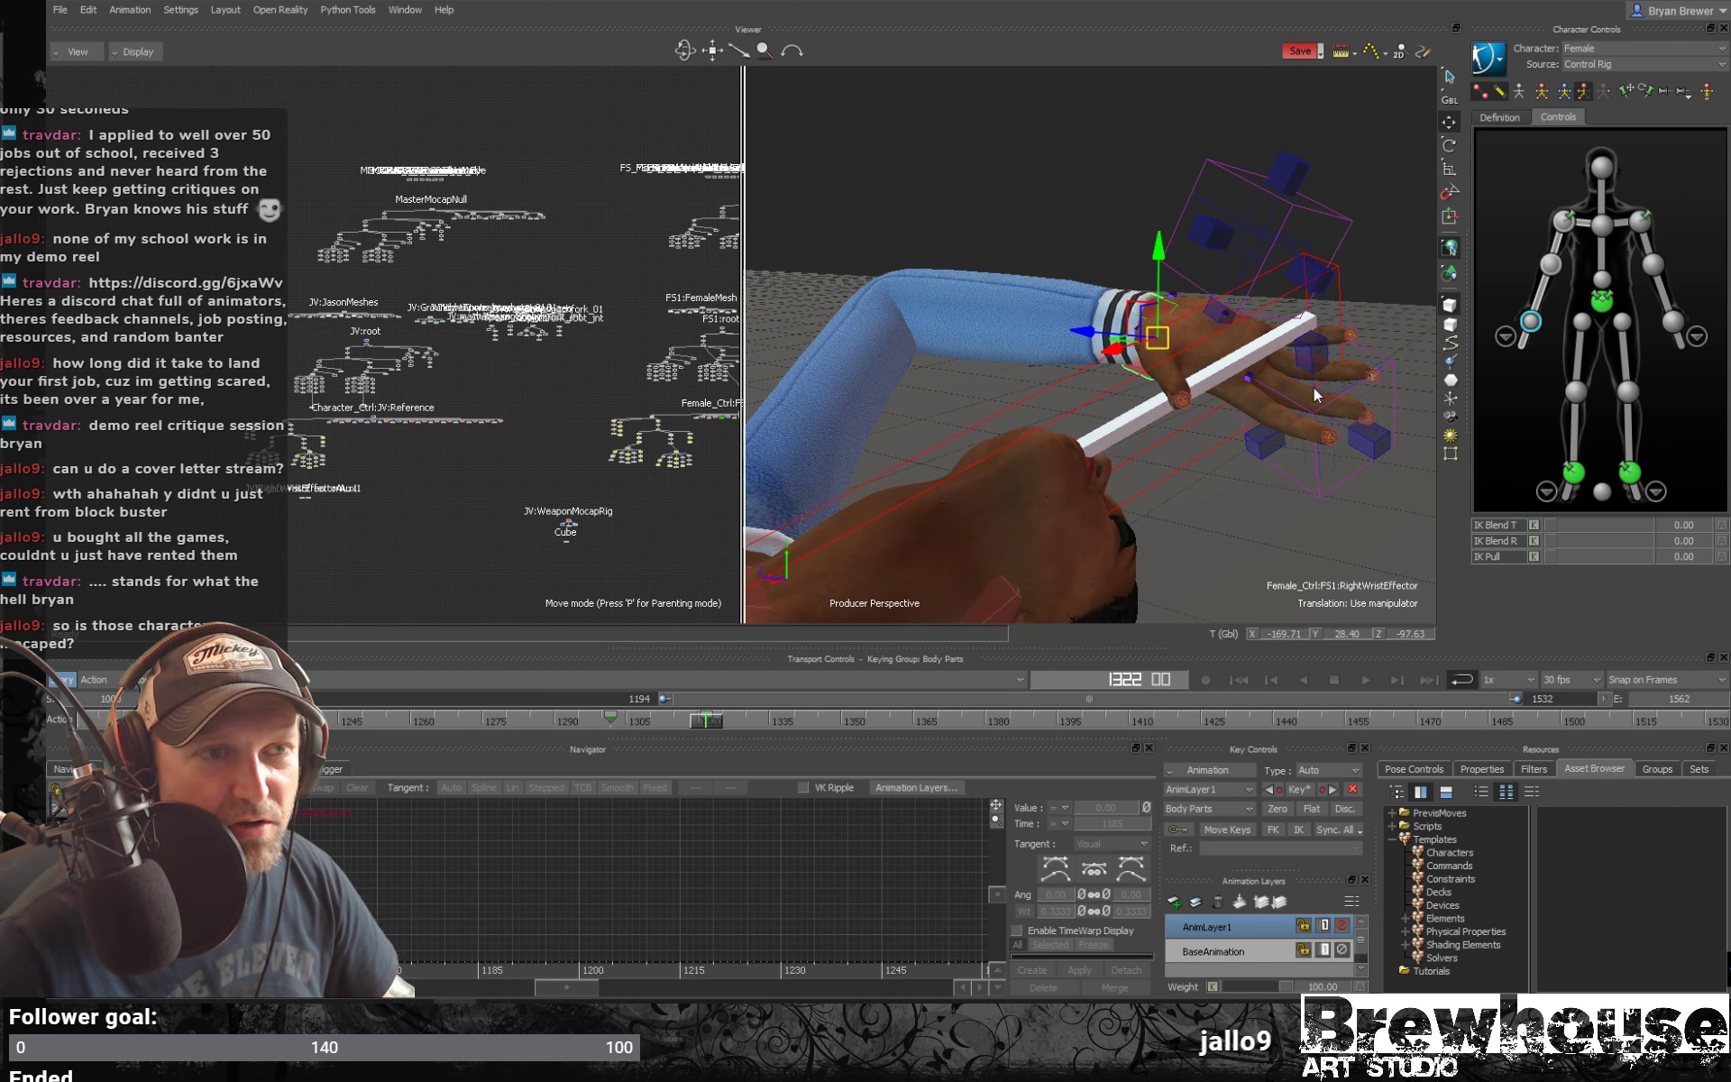
alt+drag(1314, 395, 1288, 404)
alt+drag(1169, 456, 1116, 458)
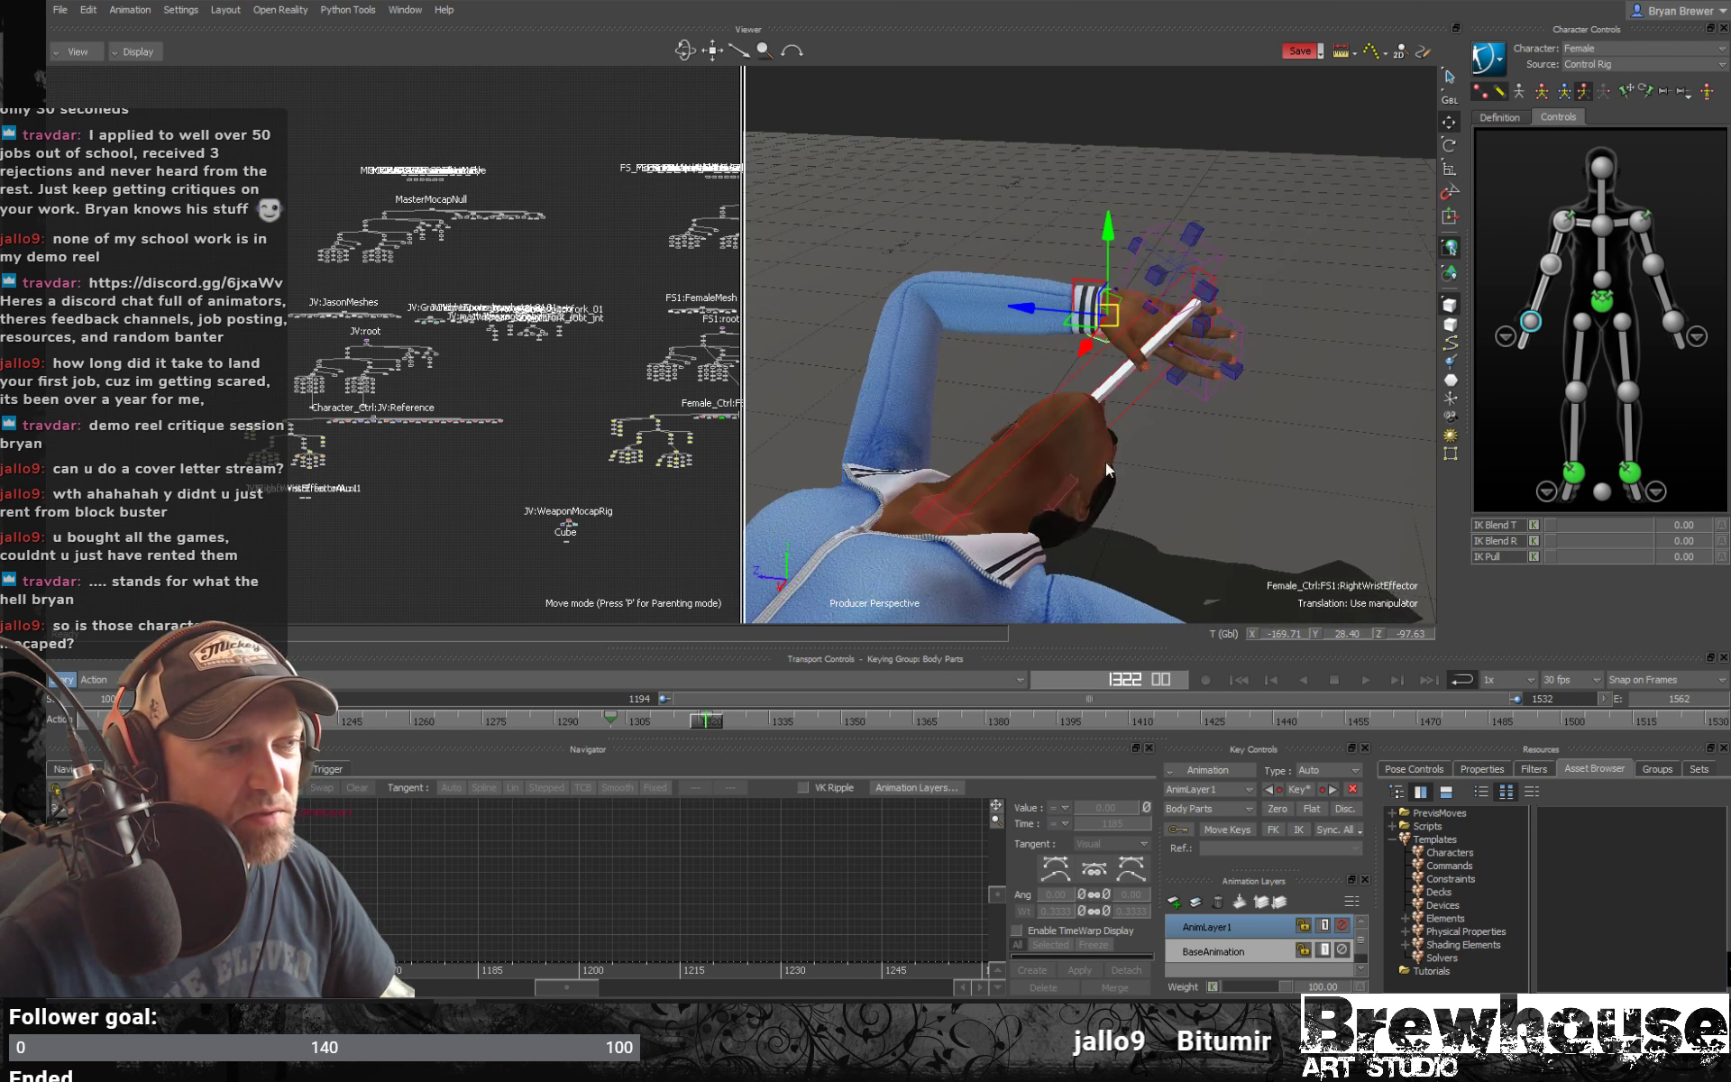
At frame 1321, create an aux effector for the female's right wrist and parent it to JV:WeaponMocapRig
click(692, 728)
mouse_move(692, 727)
mouse_down()
mouse_move(598, 722)
mouse_move(689, 717)
mouse_move(653, 721)
mouse_up()
ctrl+shift+drag(997, 387, 870, 556)
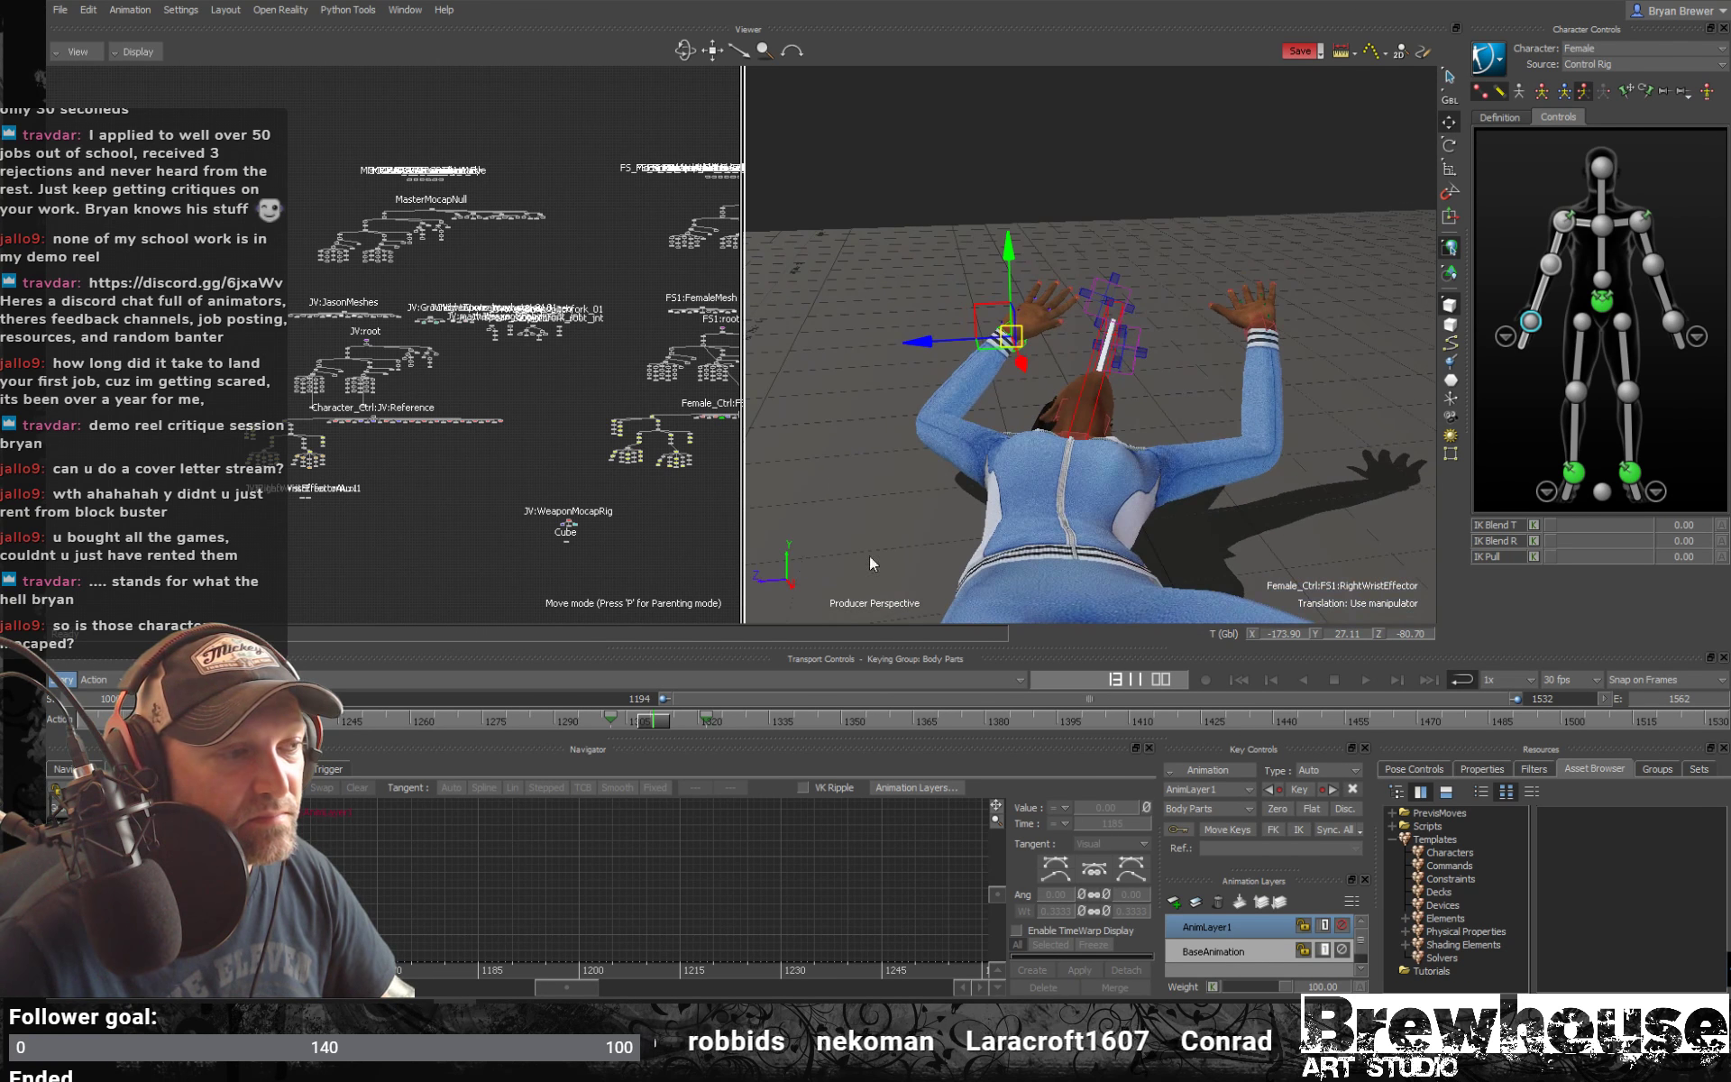
drag(650, 724, 705, 733)
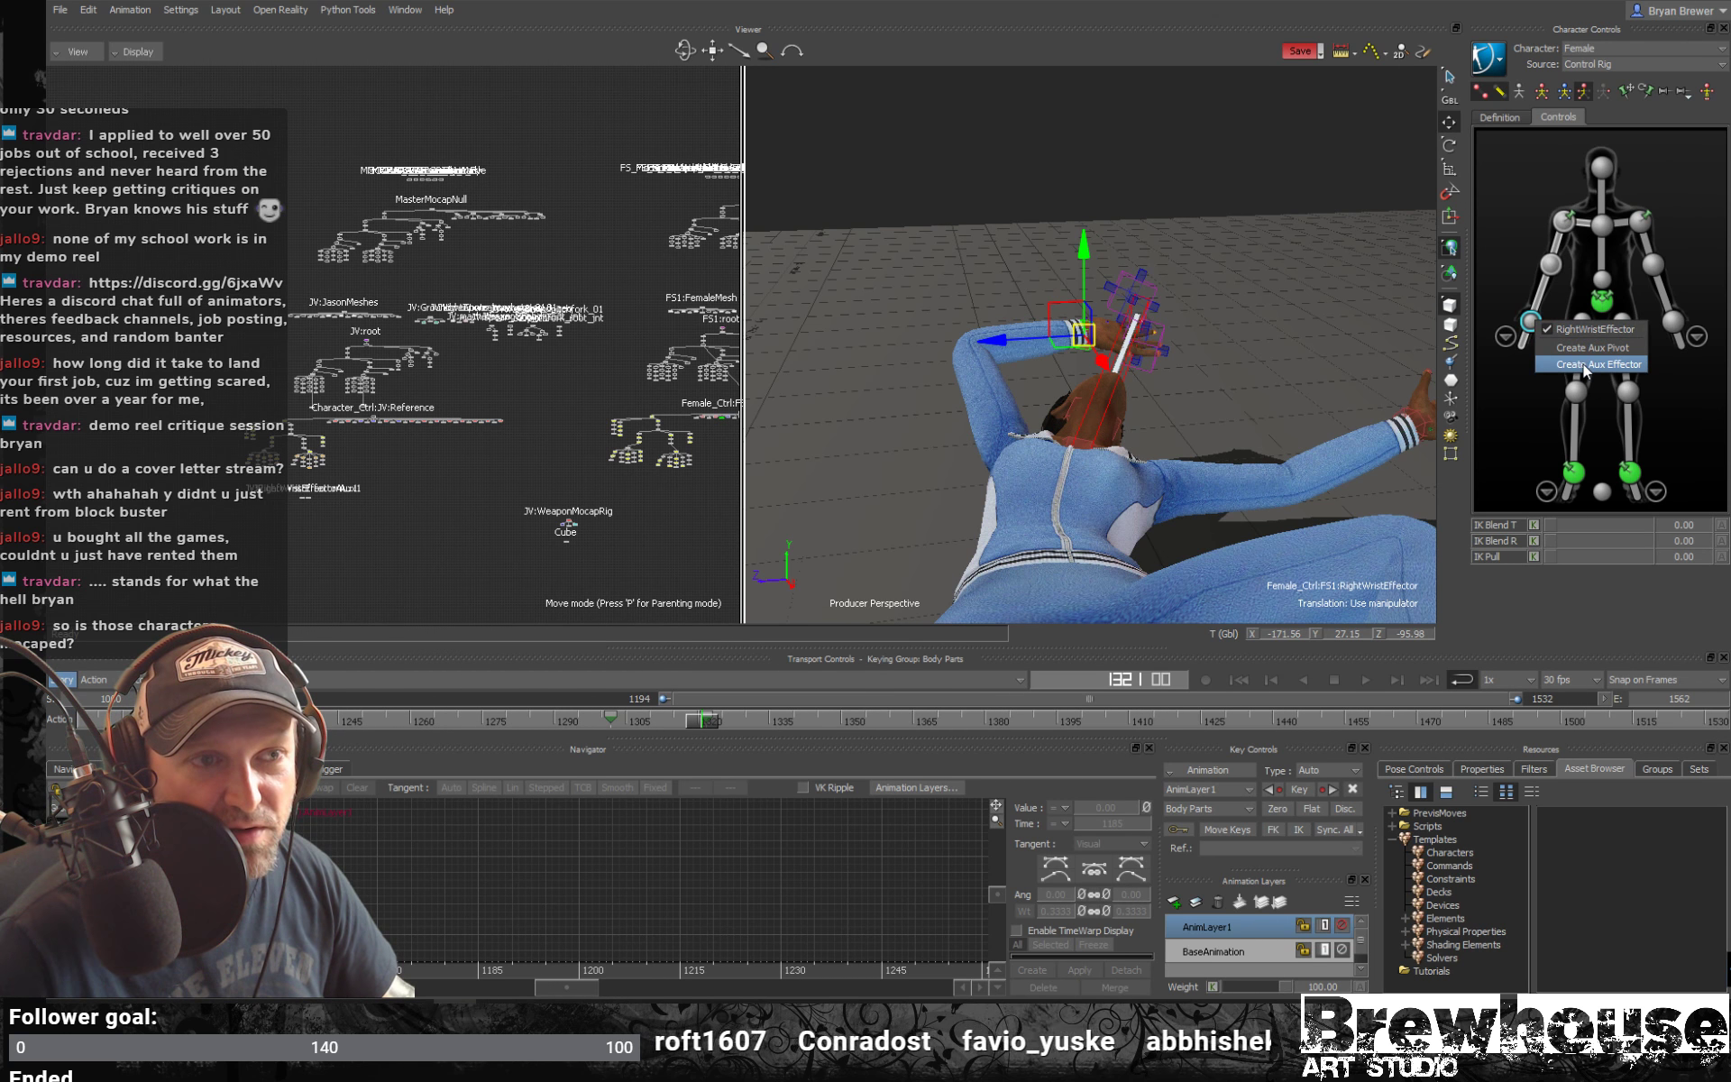
double_click(1532, 321)
mouse_move(1276, 349)
alt+mouse_down()
mouse_move(1143, 350)
mouse_move(1091, 402)
mouse_move(1229, 419)
mouse_move(1225, 322)
alt+mouse_up()
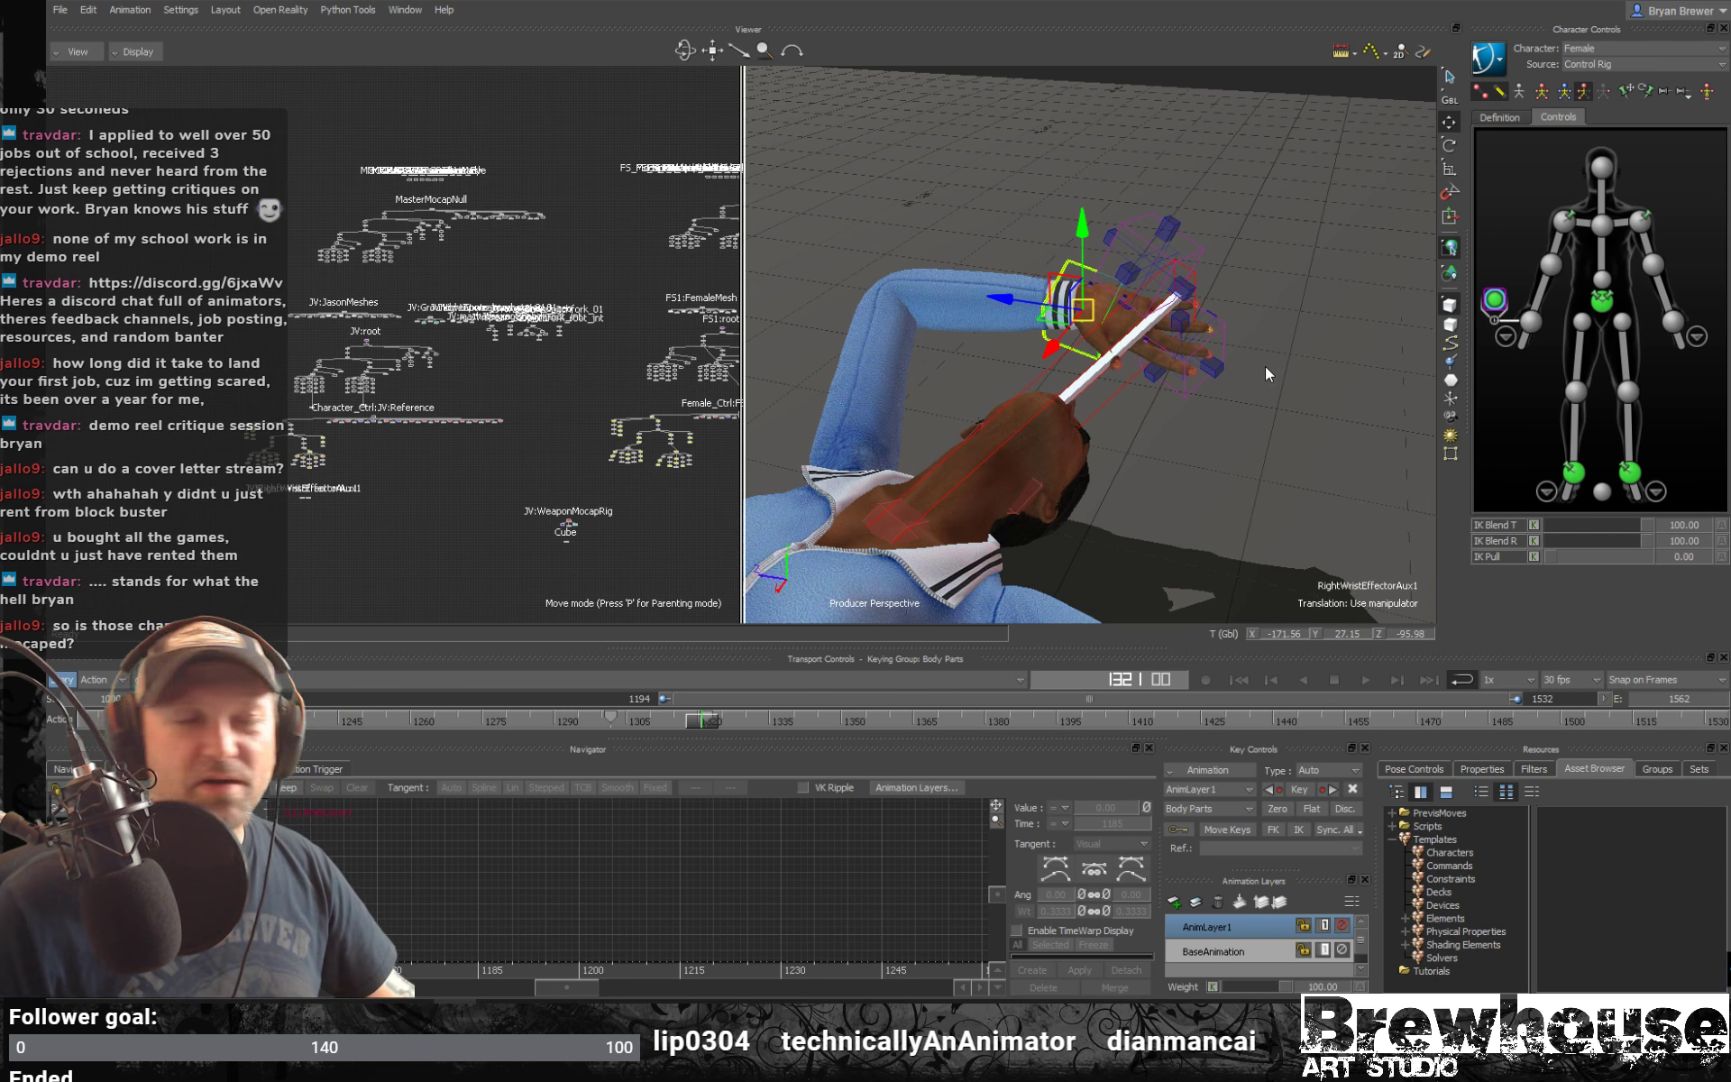
click(1115, 398)
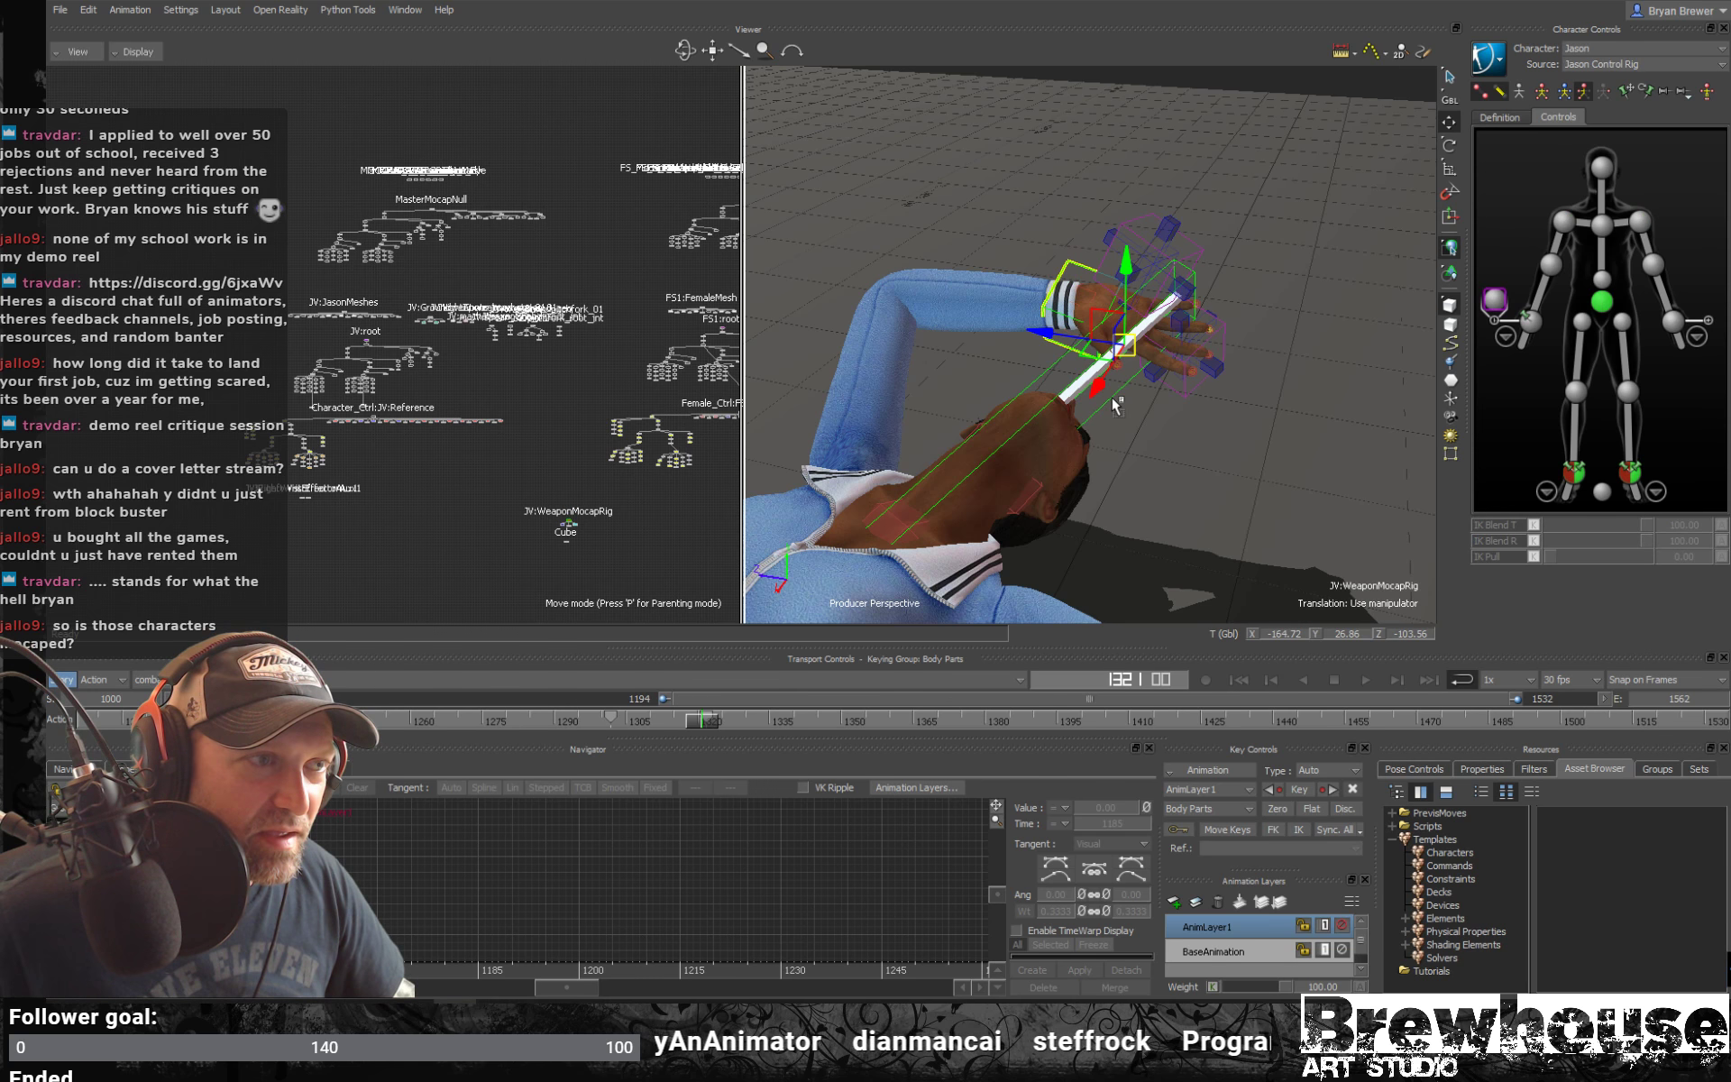
alt+drag(1112, 398, 1106, 374)
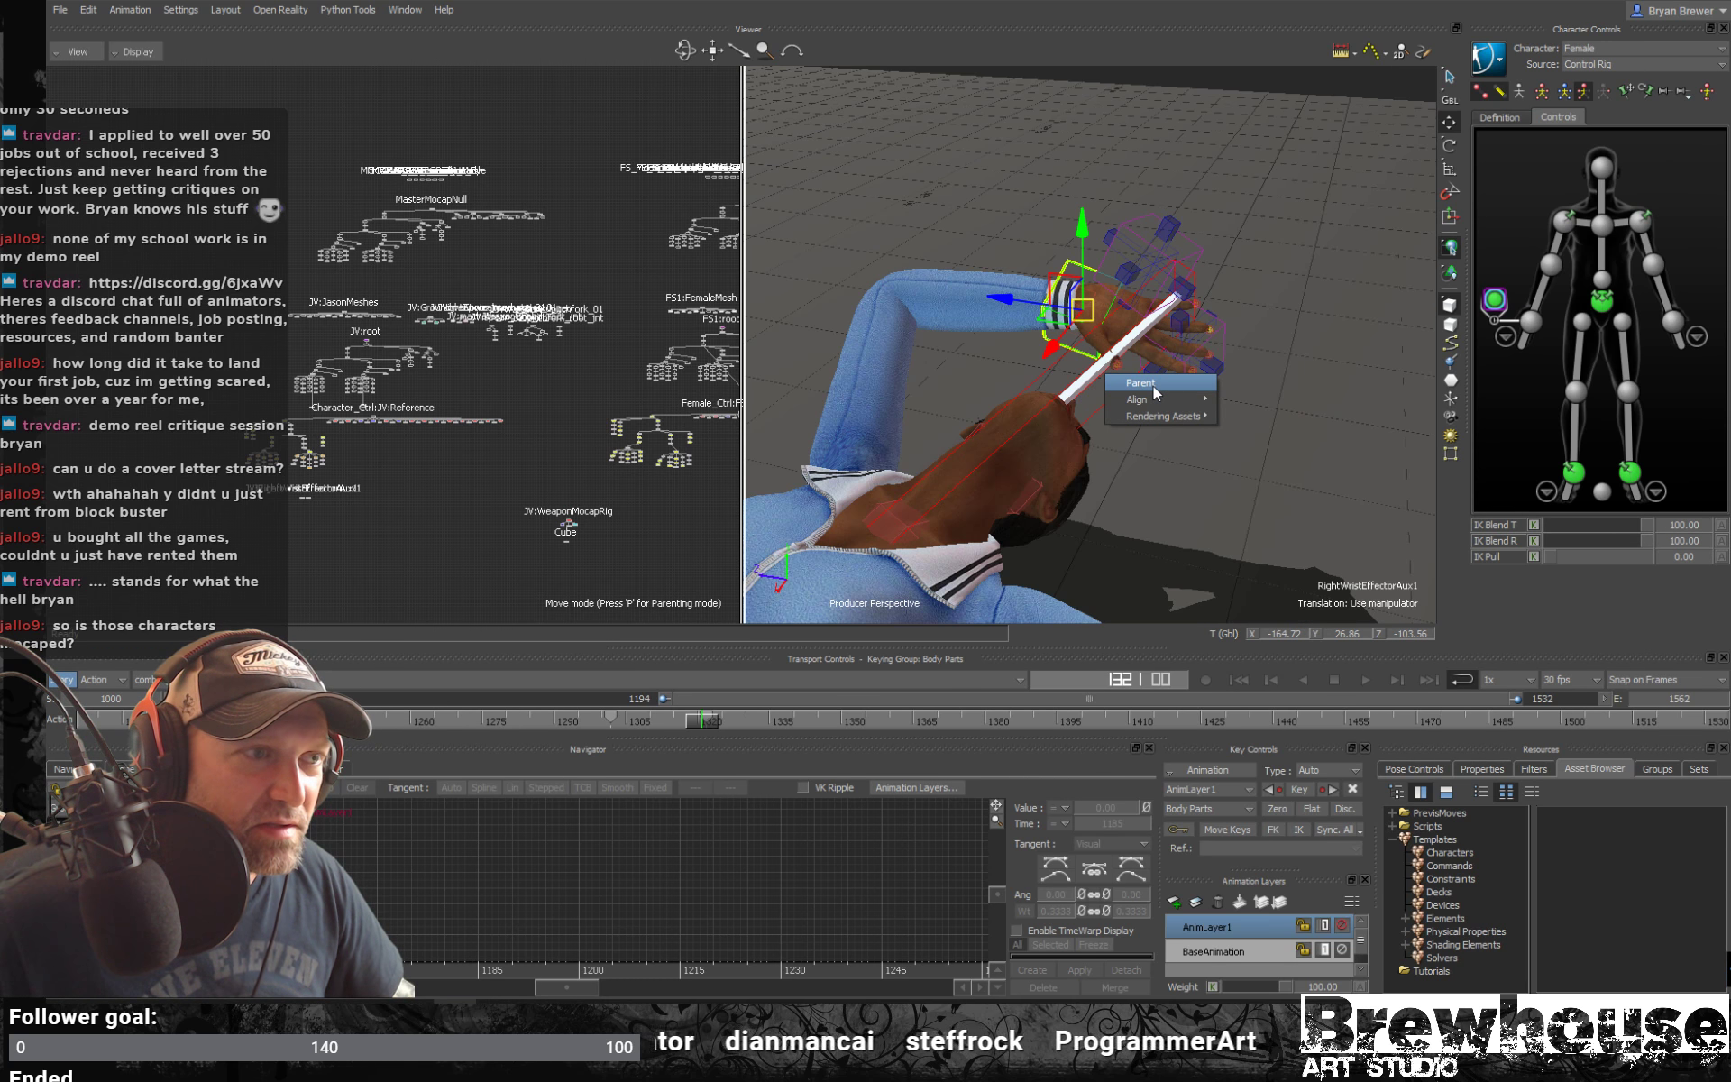
click(1145, 383)
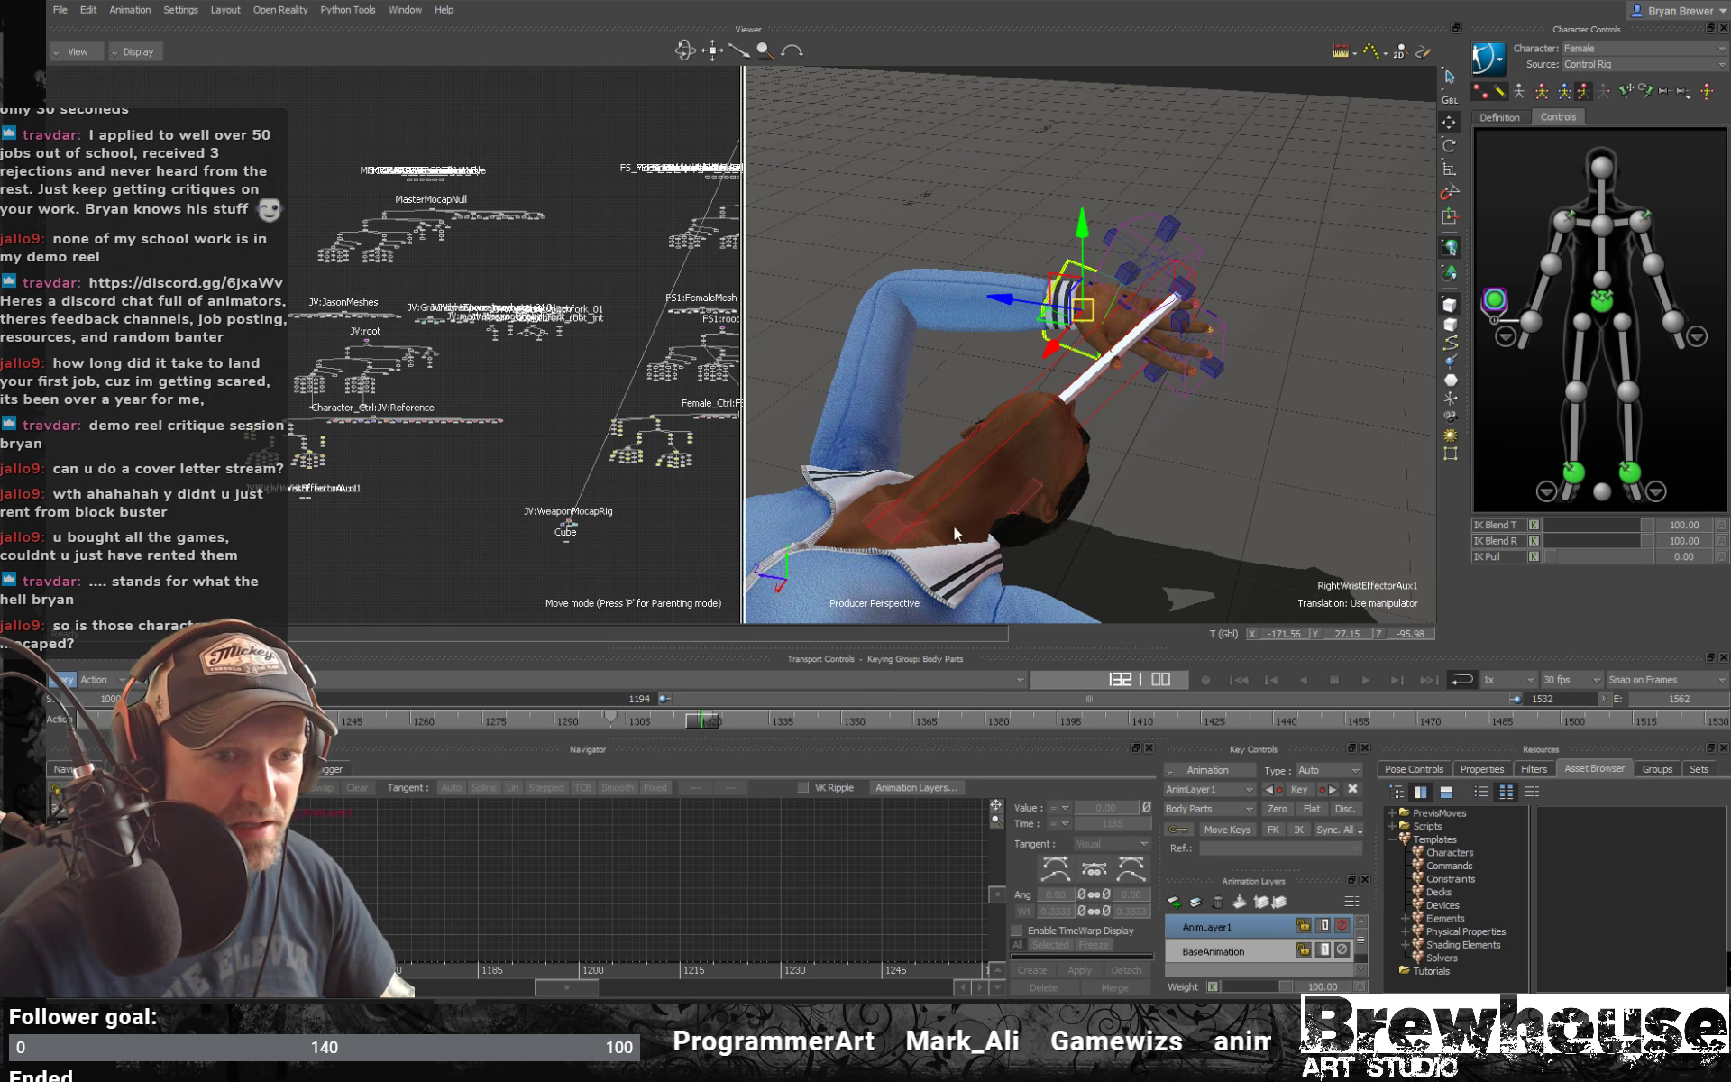
Key the right wrist aux effector's IK Blend T and IK Blend R at 100 on frame 1322 and at 0 on frame 1321
drag(925, 495, 1149, 433)
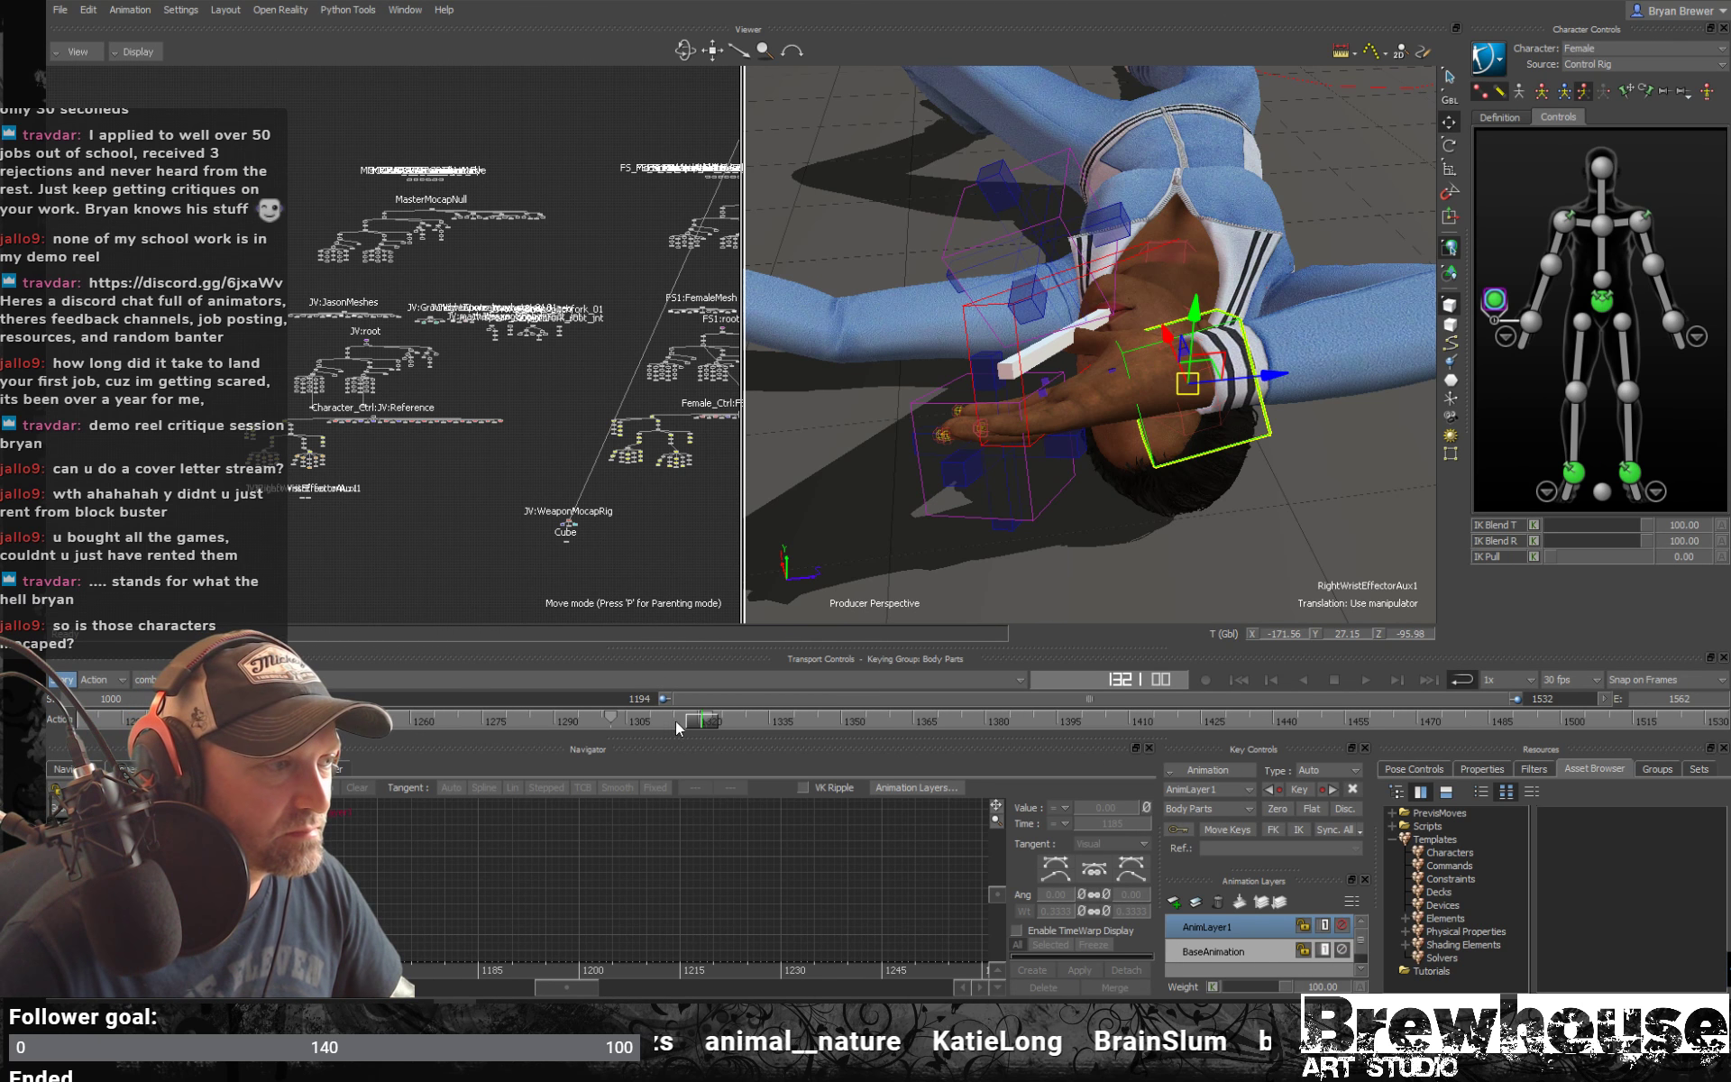
drag(694, 725, 705, 724)
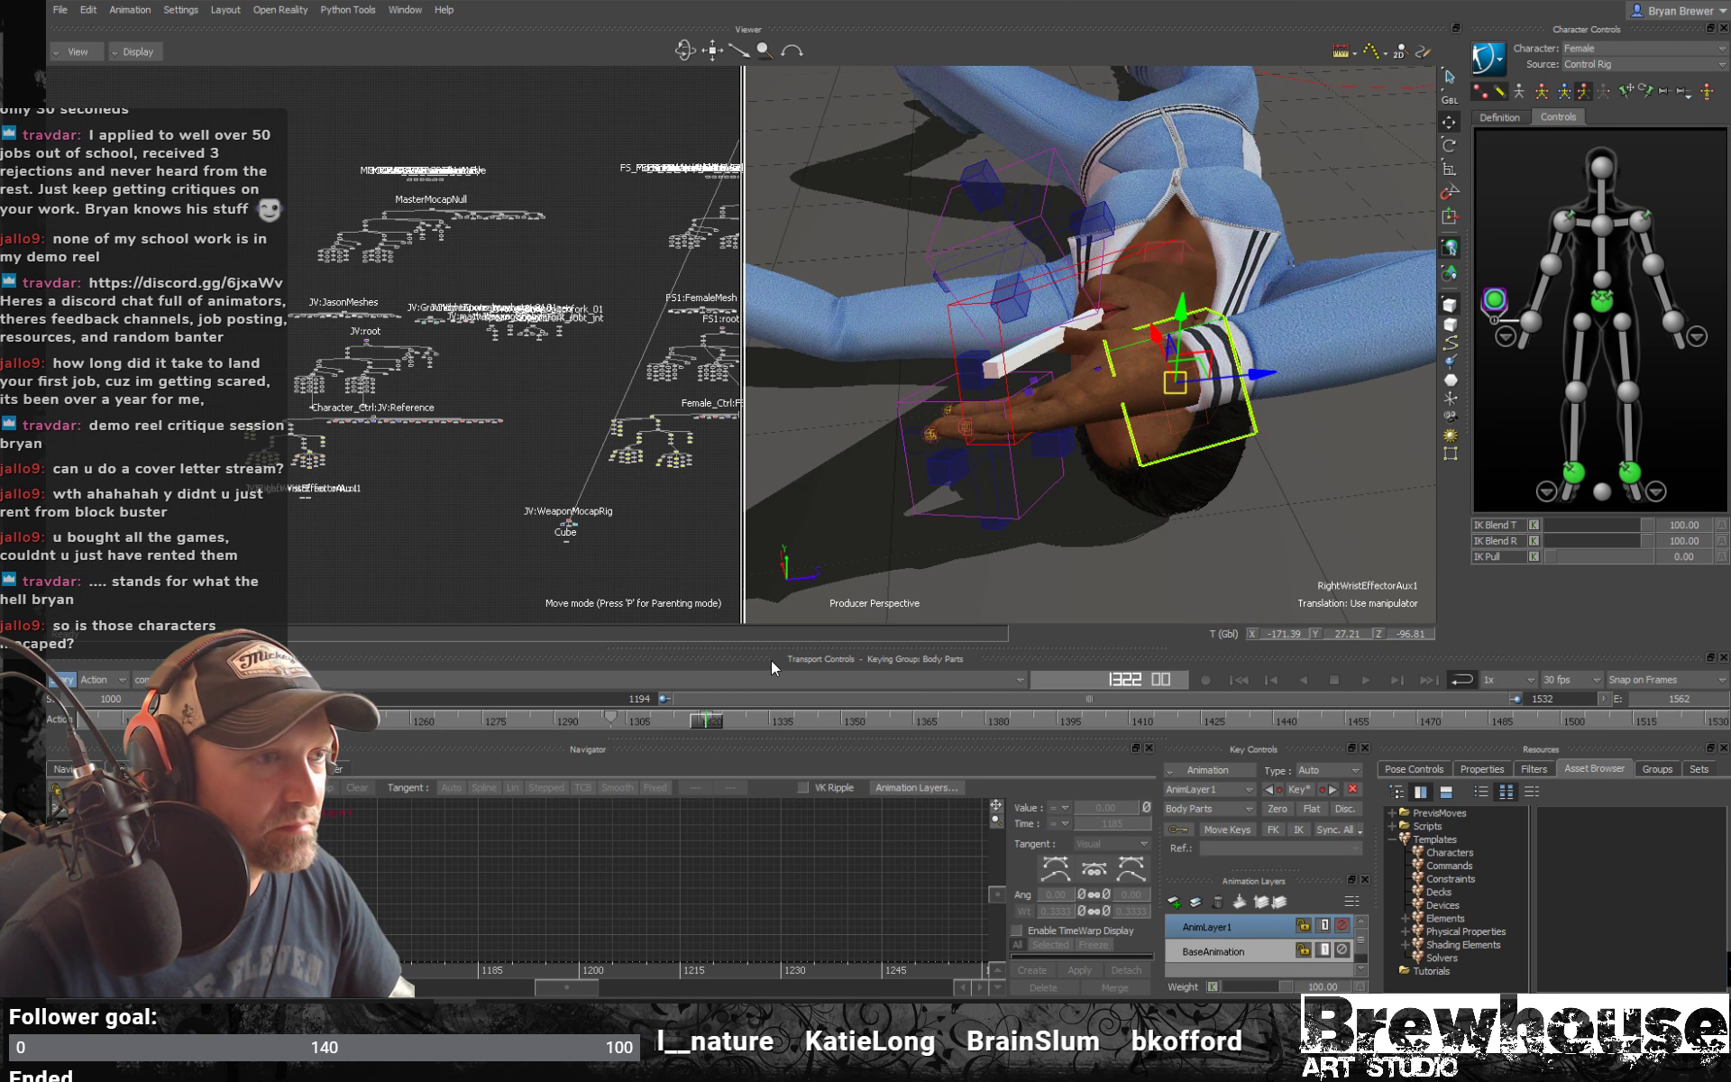
drag(1043, 406, 1226, 312)
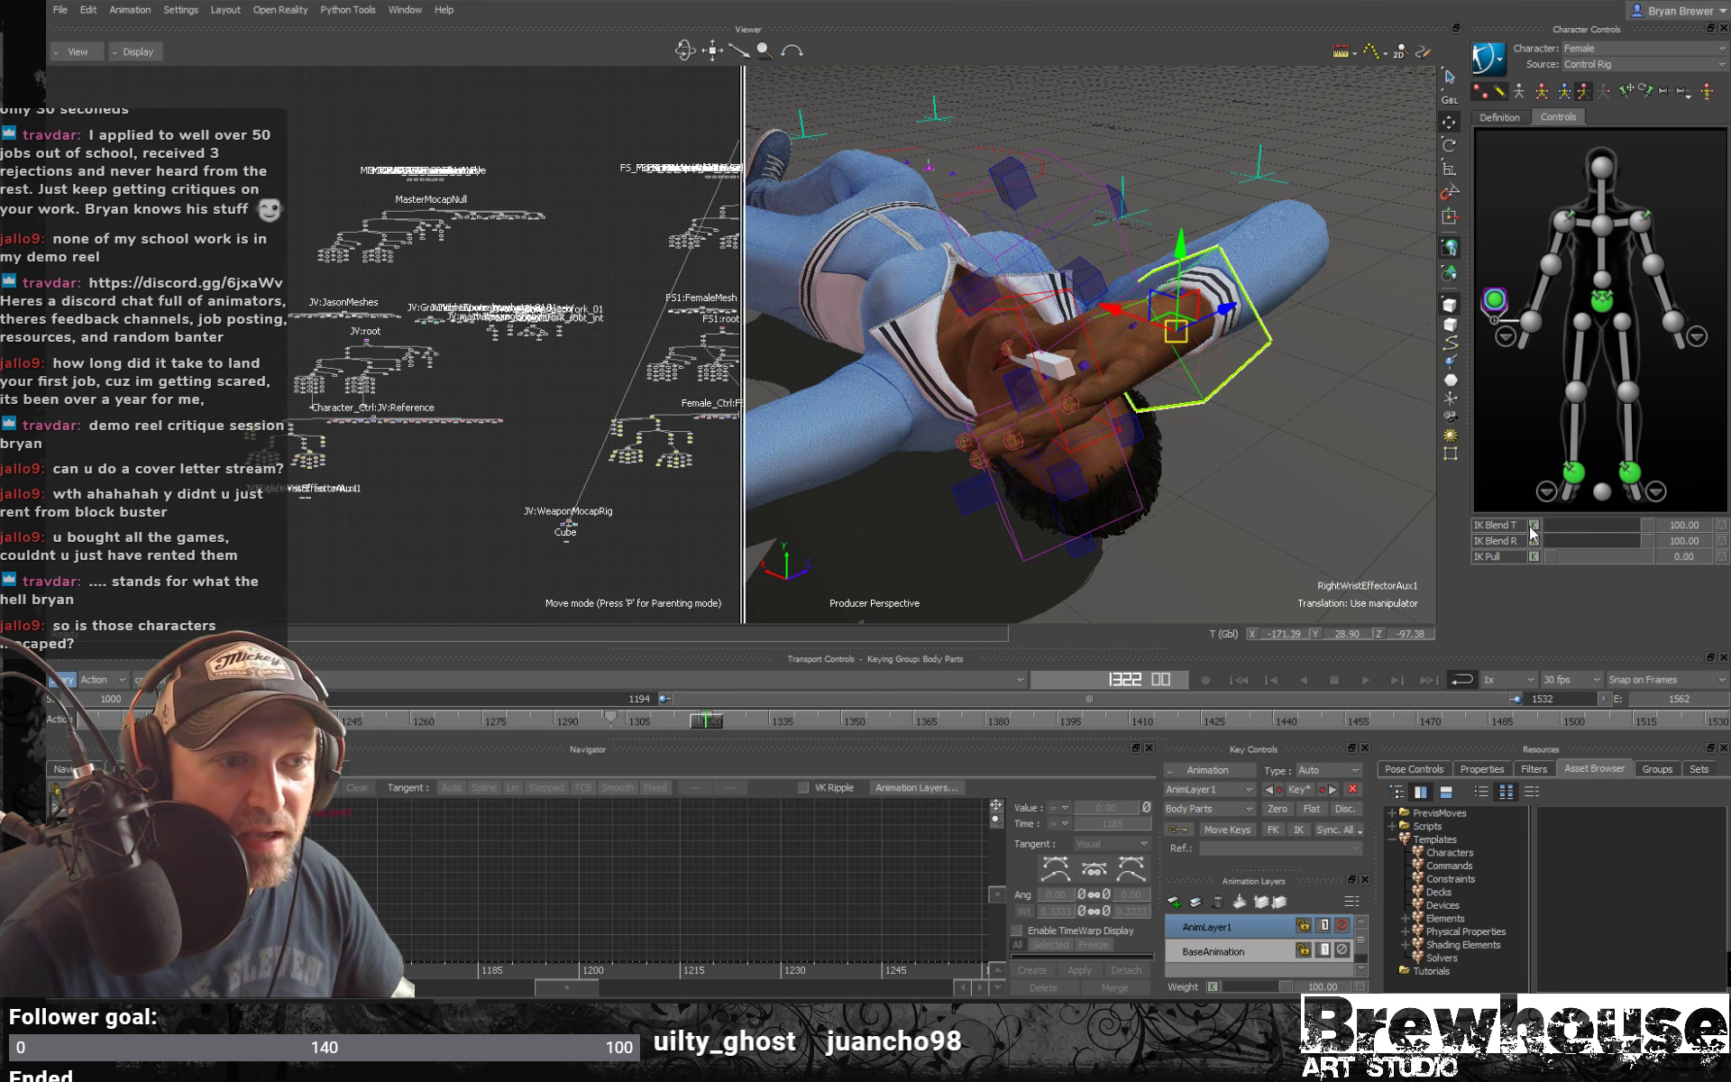
mouse_move(704, 726)
mouse_down()
mouse_move(681, 722)
mouse_move(702, 723)
mouse_up()
drag(1642, 526, 1515, 534)
drag(1628, 539, 1533, 534)
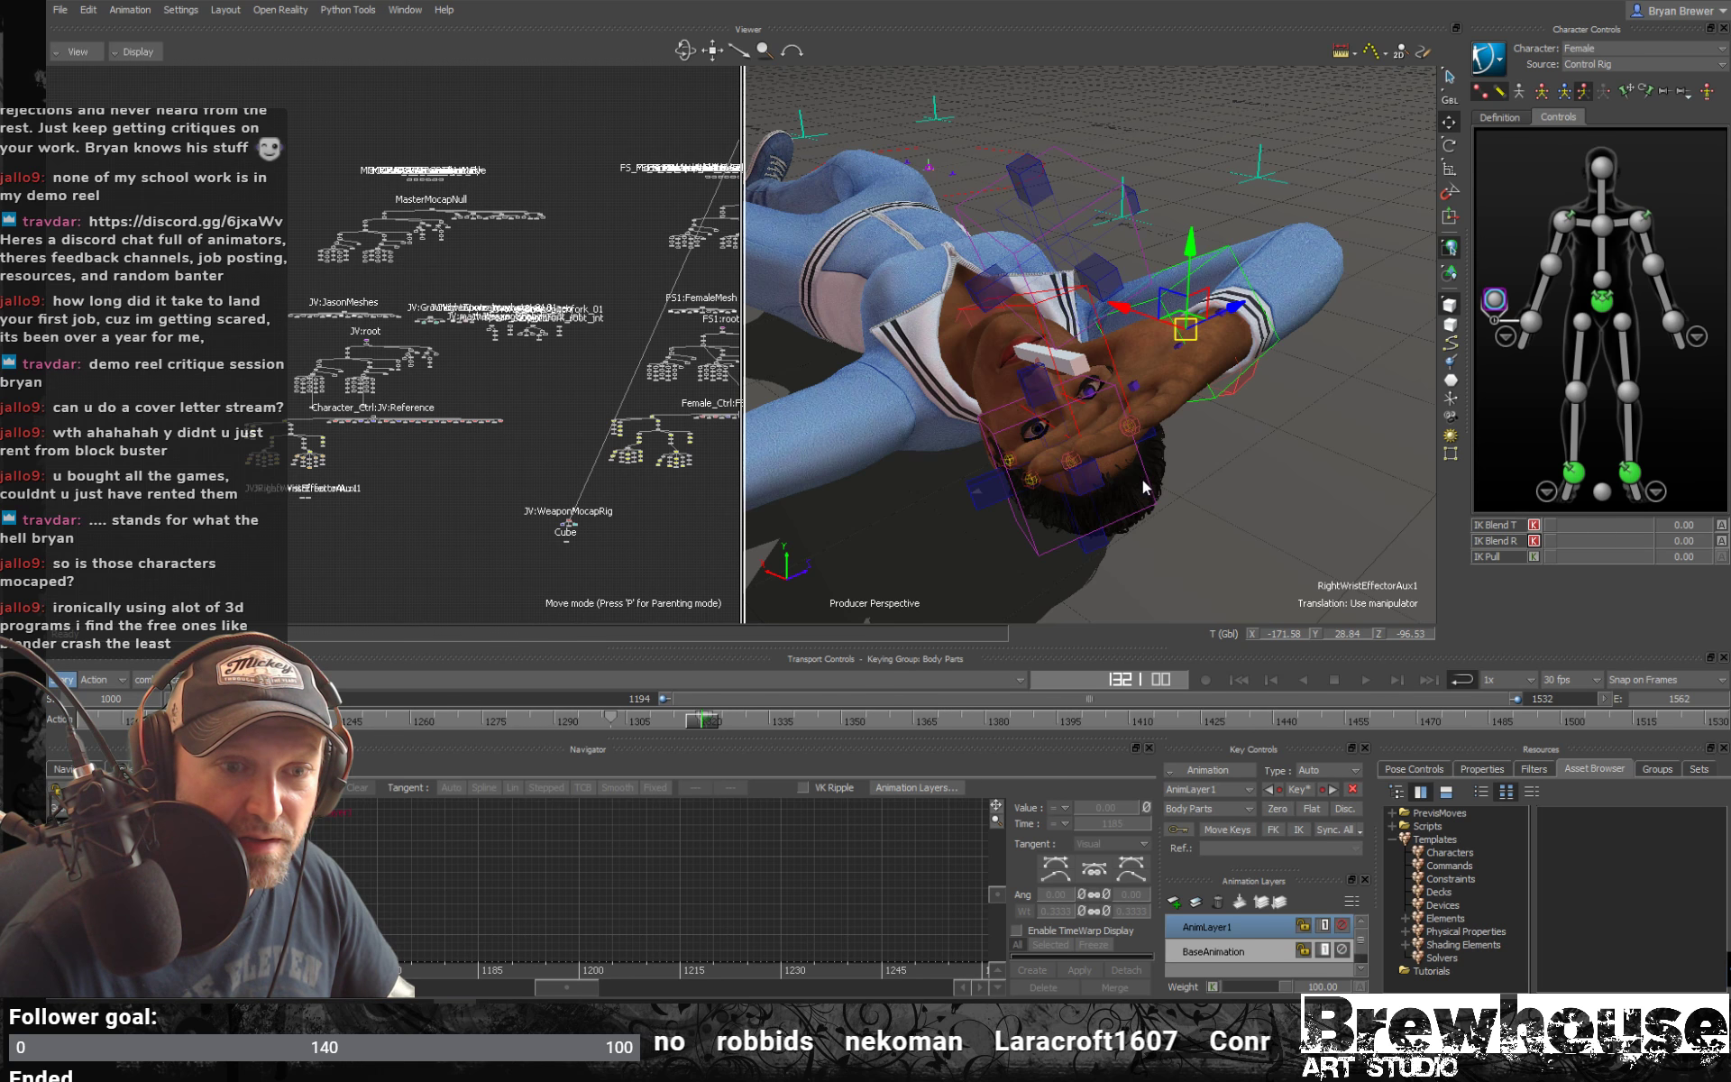
Play and scrub the action between frames 1316 and 1344 to examine how the female's right hand follows the weapon
drag(1135, 472, 1164, 438)
key(Right)
key(Right)
key(Right)
key(Right)
key(Right)
key(Right)
key(Right)
key(Right)
key(Right)
key(Right)
key(Right)
key(Right)
key(Right)
key(Right)
key(Right)
key(Right)
key(Right)
key(Right)
key(Right)
key(Right)
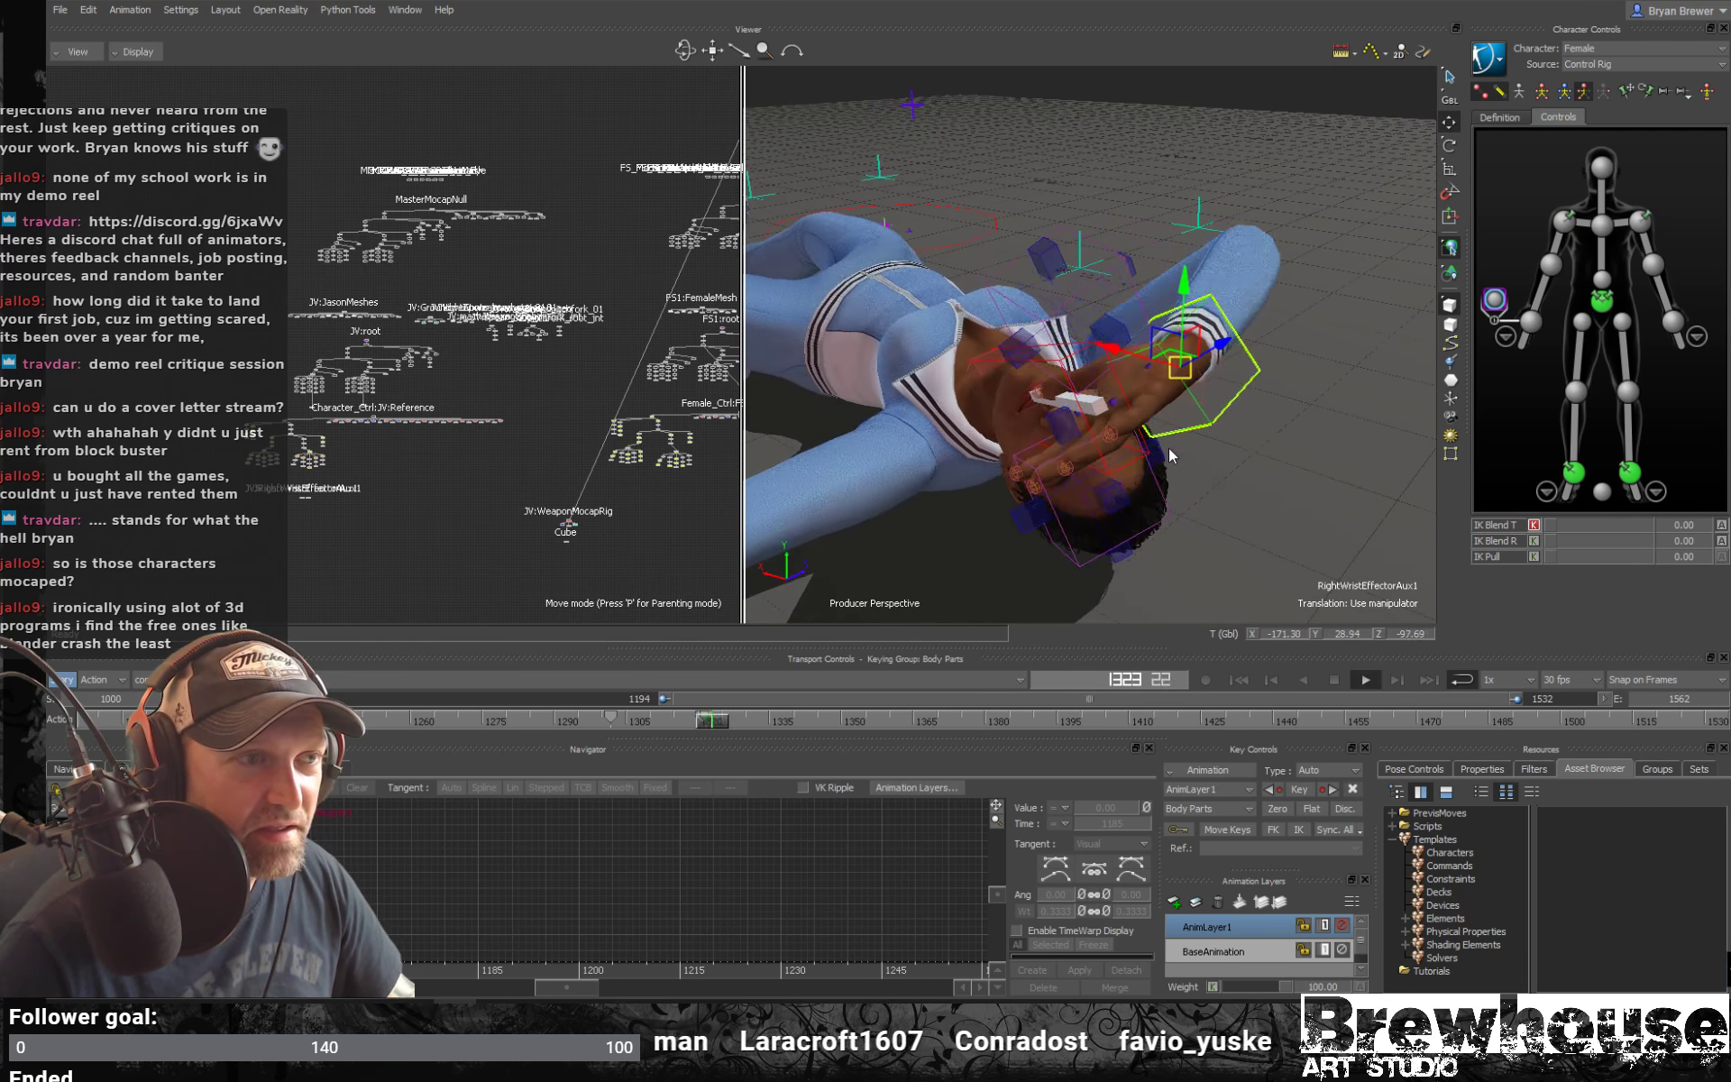
drag(793, 724, 679, 719)
ctrl+shift+drag(1019, 455, 1224, 341)
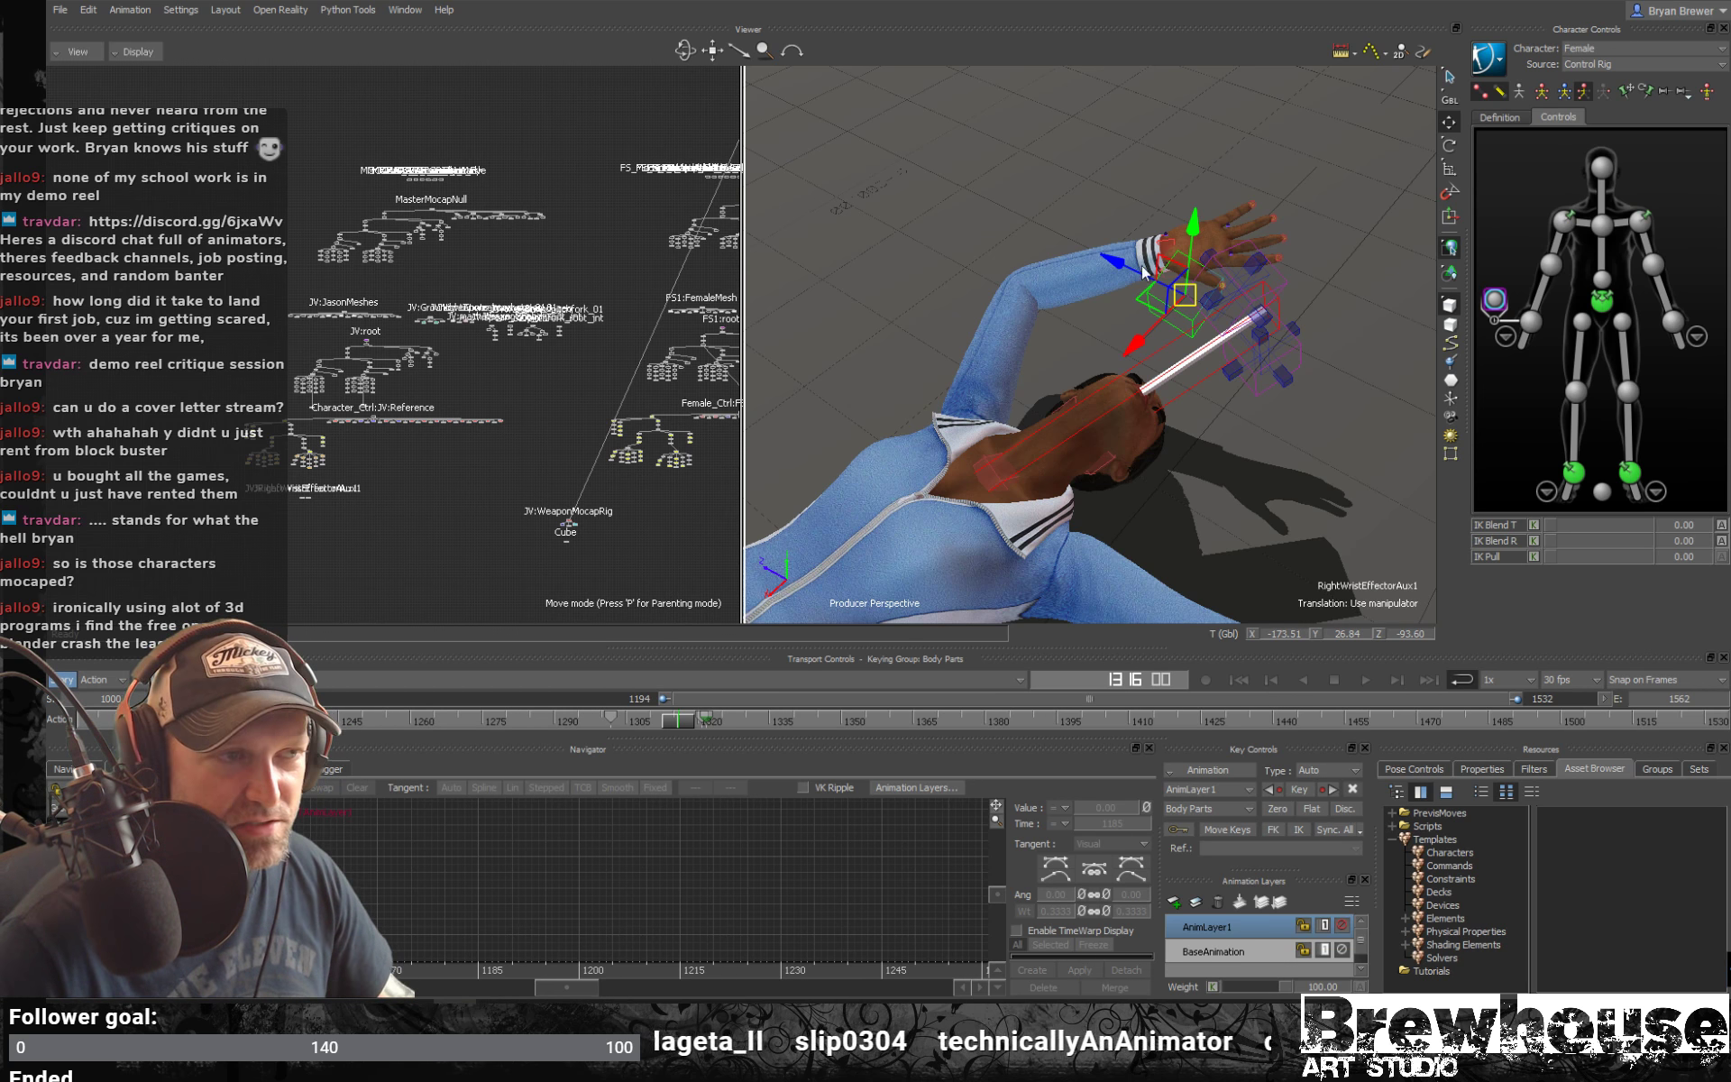
alt+drag(1206, 414, 1338, 360)
key(space)
key(space)
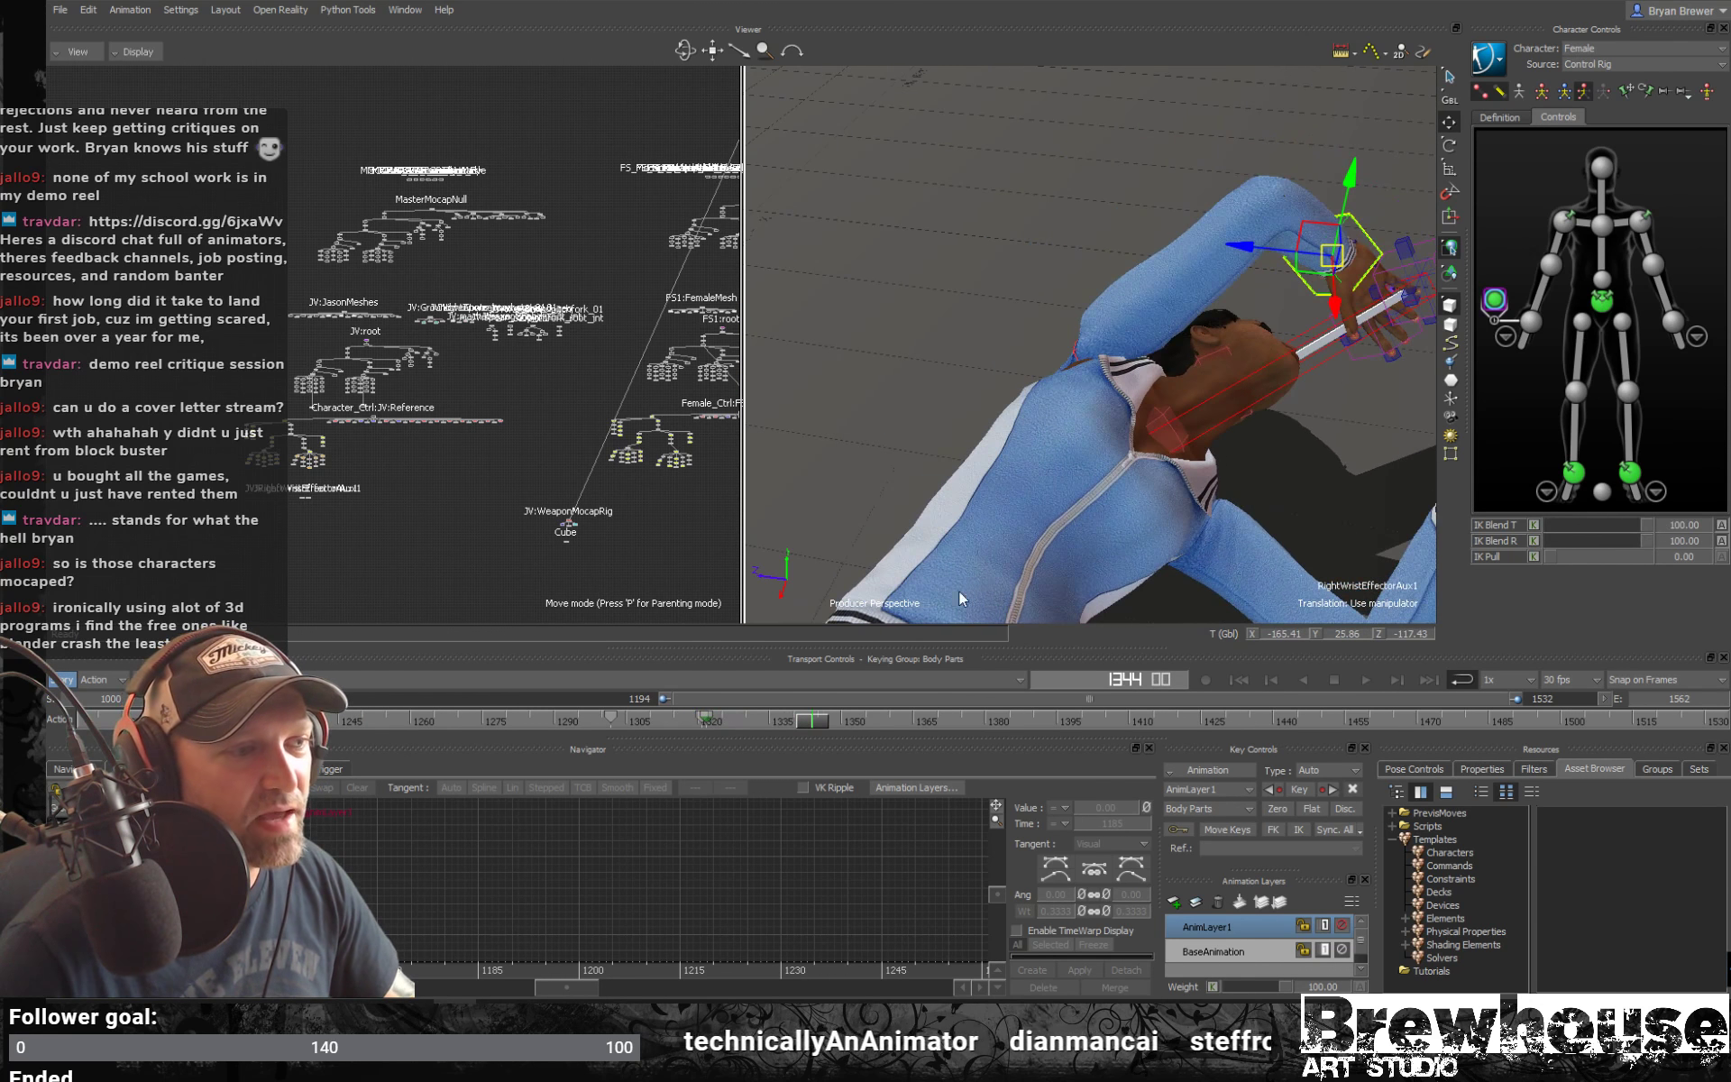
drag(815, 724, 703, 614)
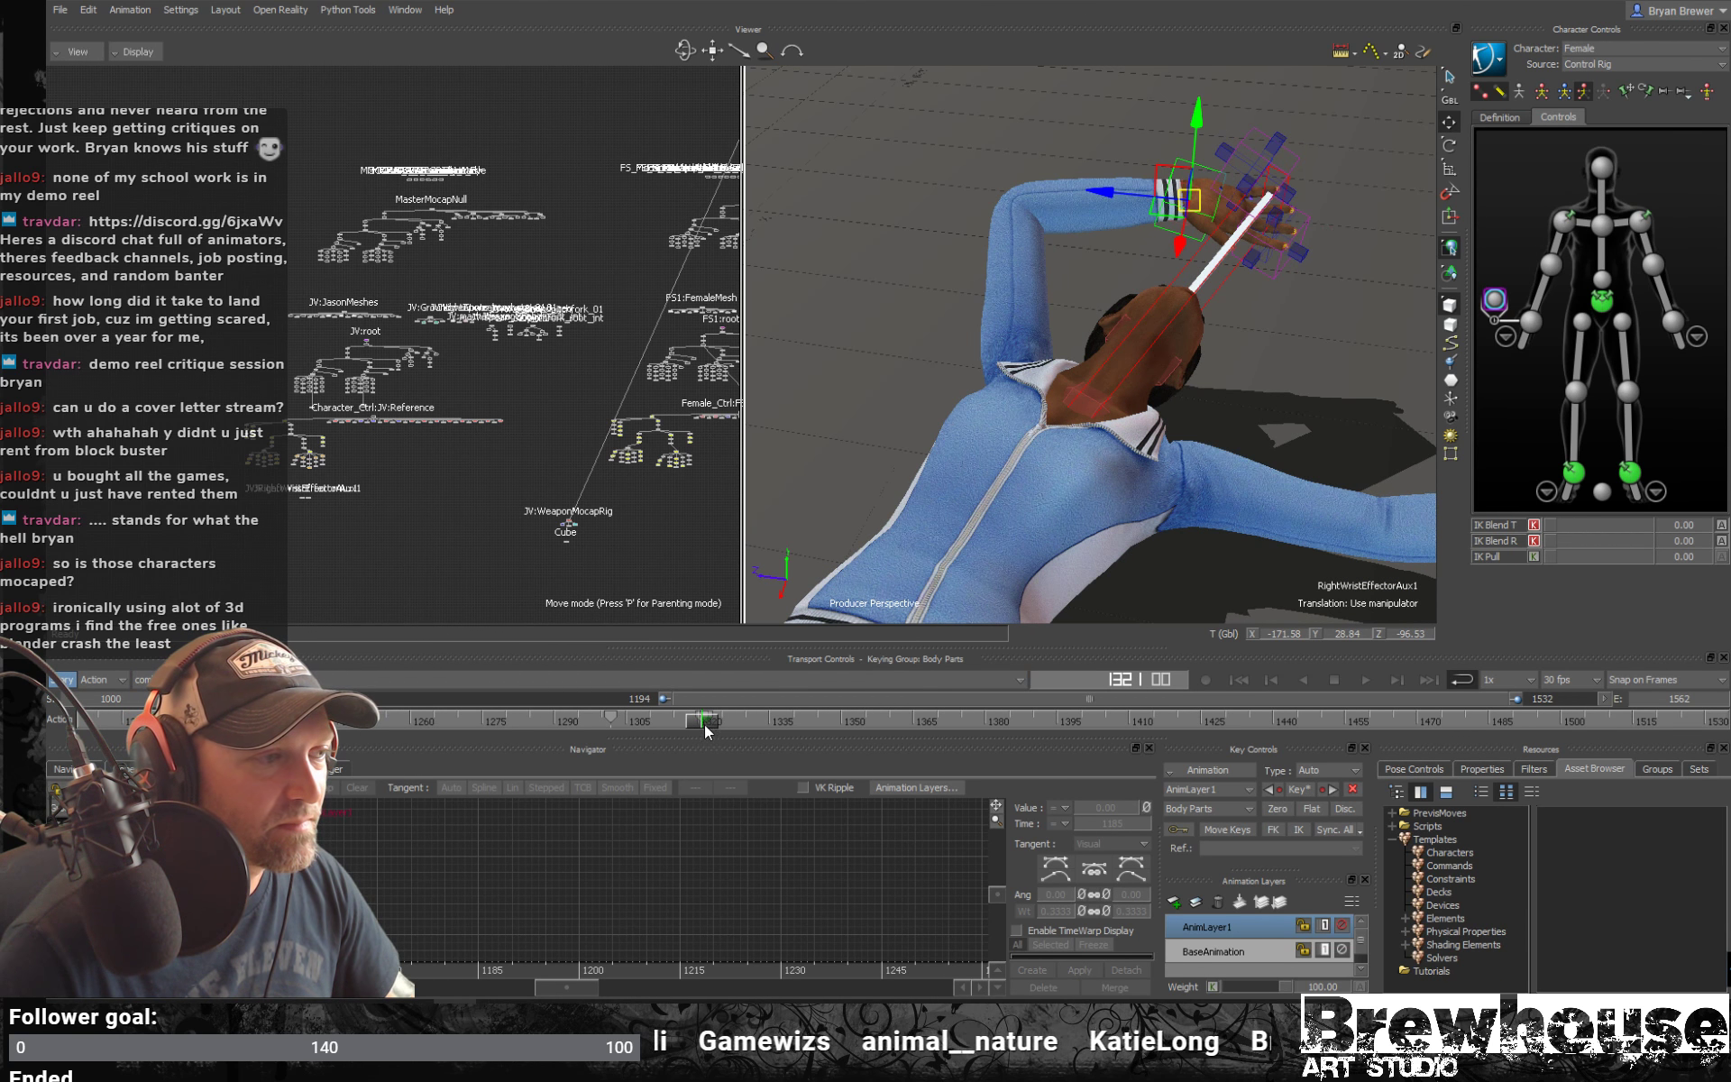
Rotate the female's right shoulder effector at frame 1309 and key the arm pose on AnimLayer1
drag(705, 721, 641, 723)
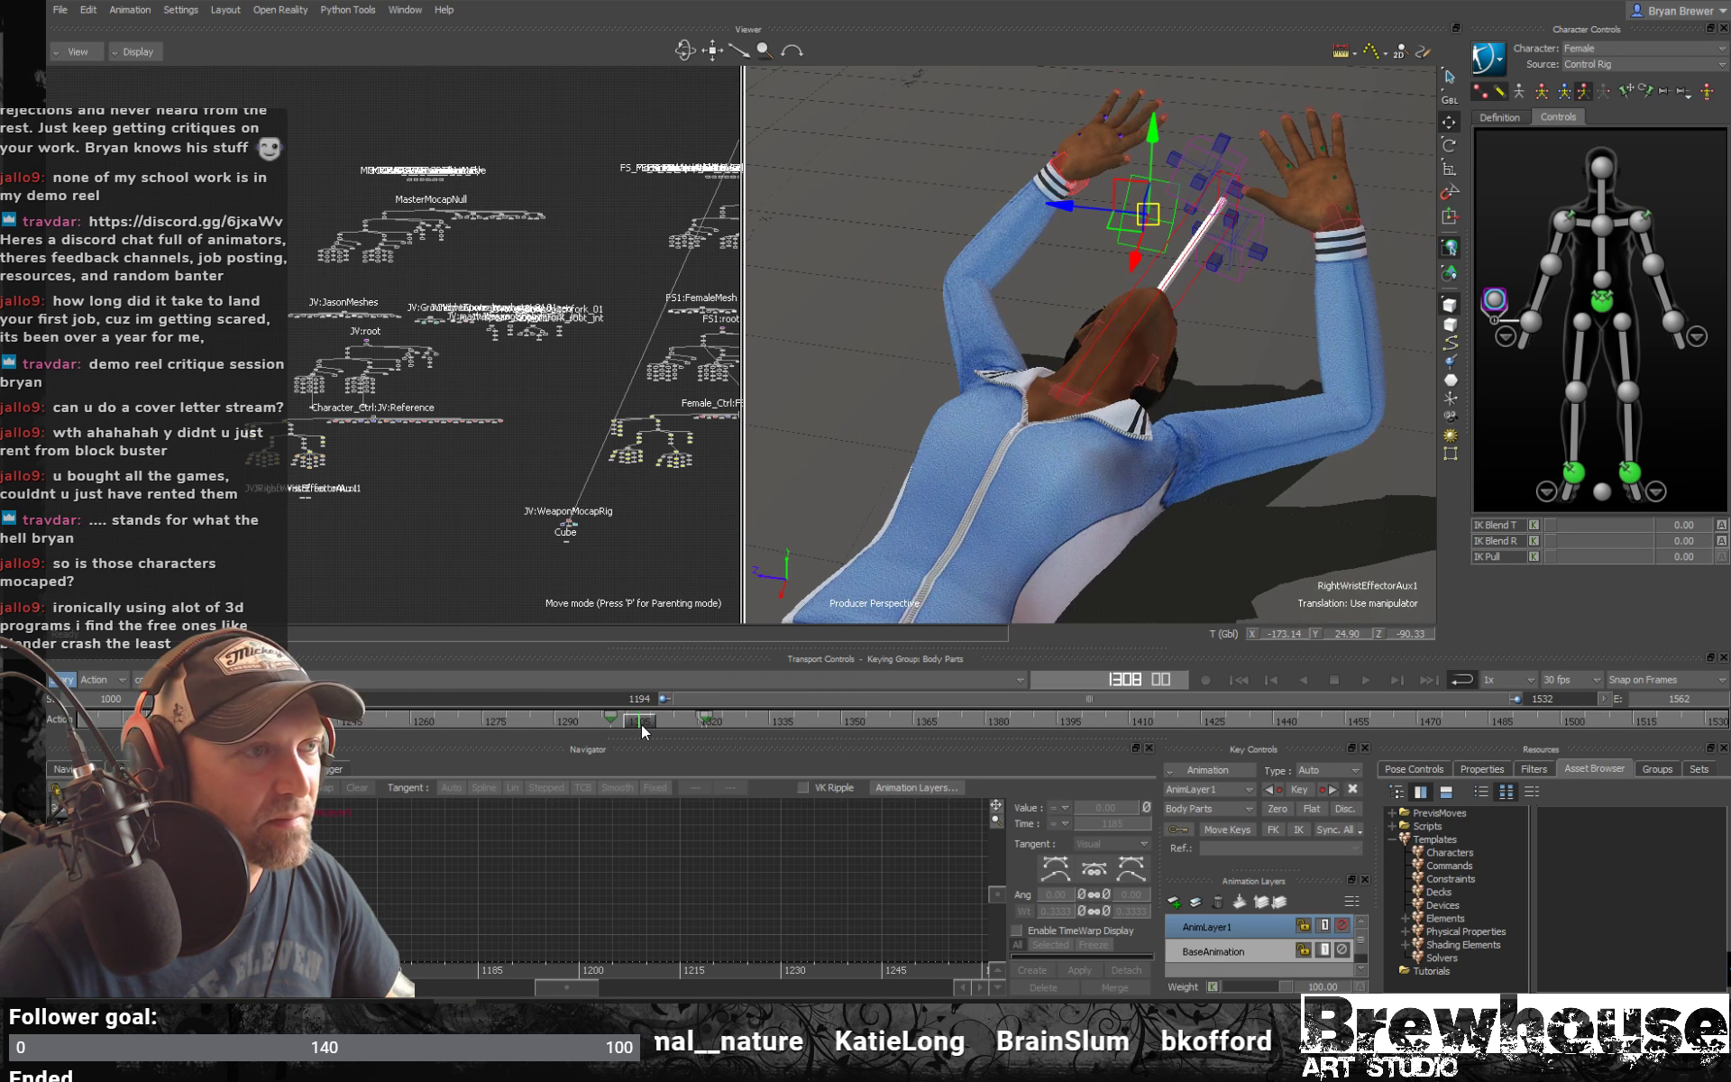
key(r)
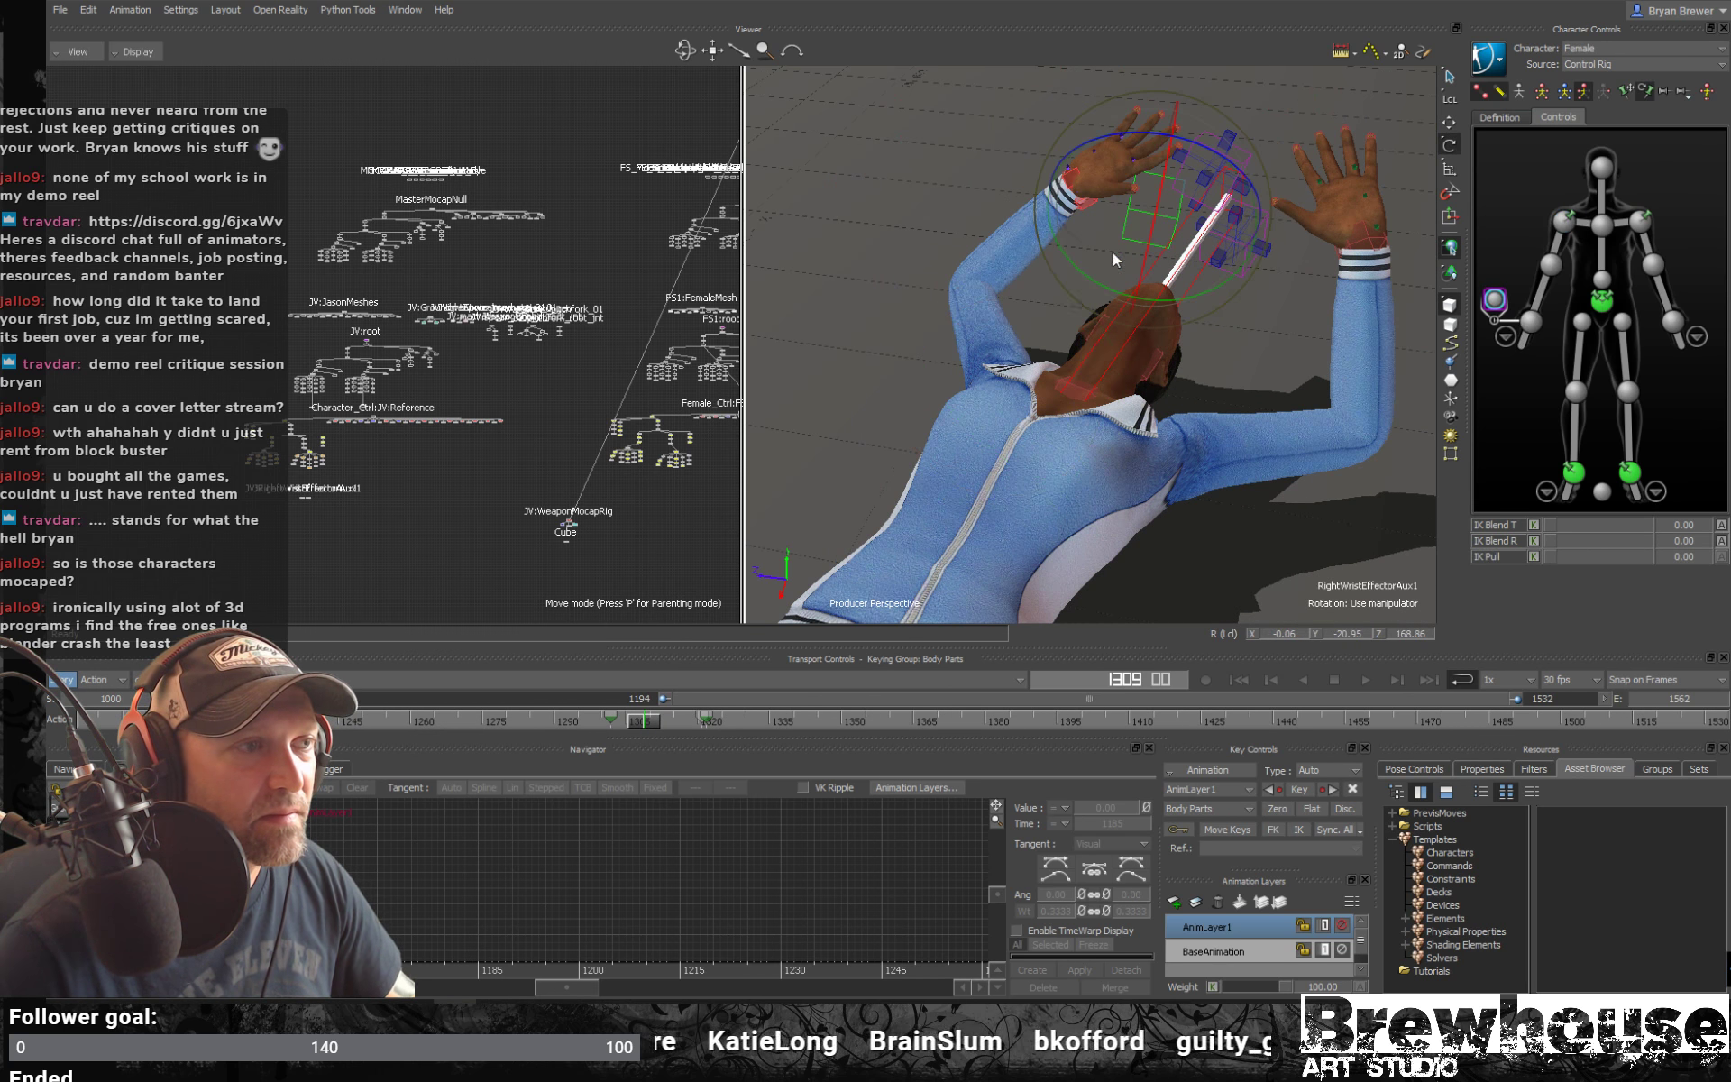
ctrl+shift+drag(1000, 433, 1262, 275)
click(1564, 222)
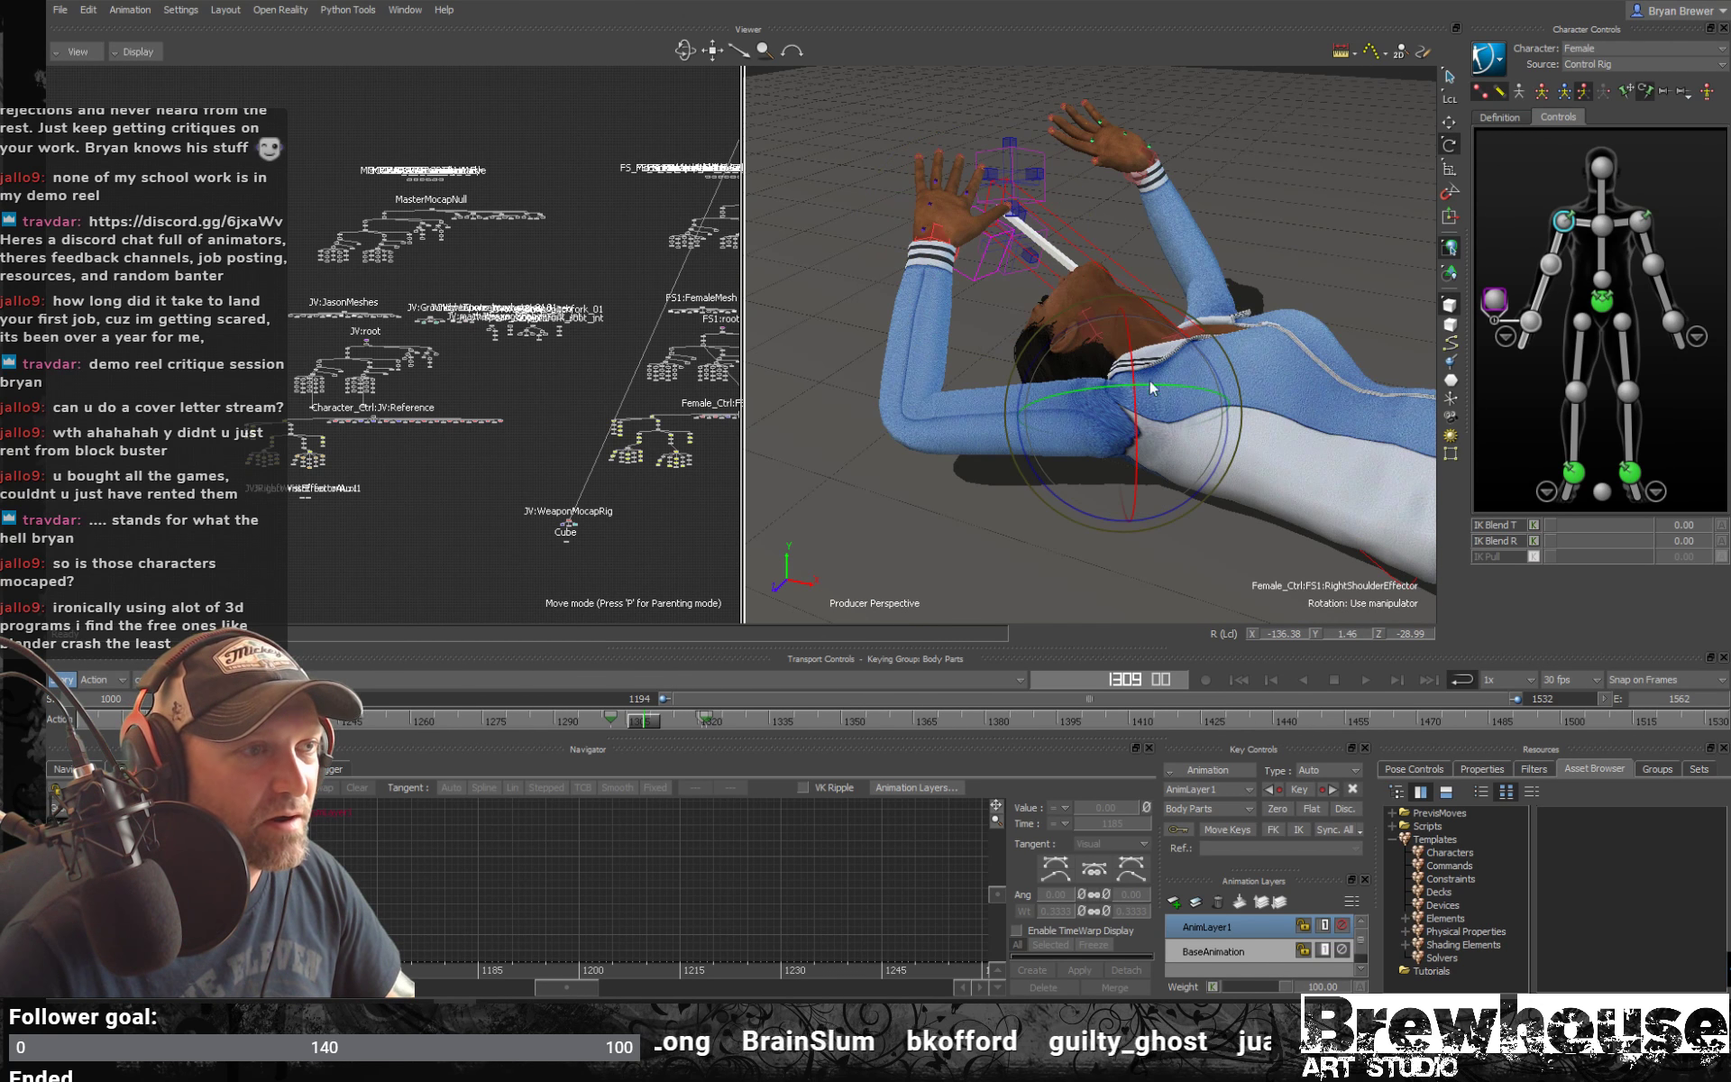
ctrl+shift+drag(1164, 436, 1154, 317)
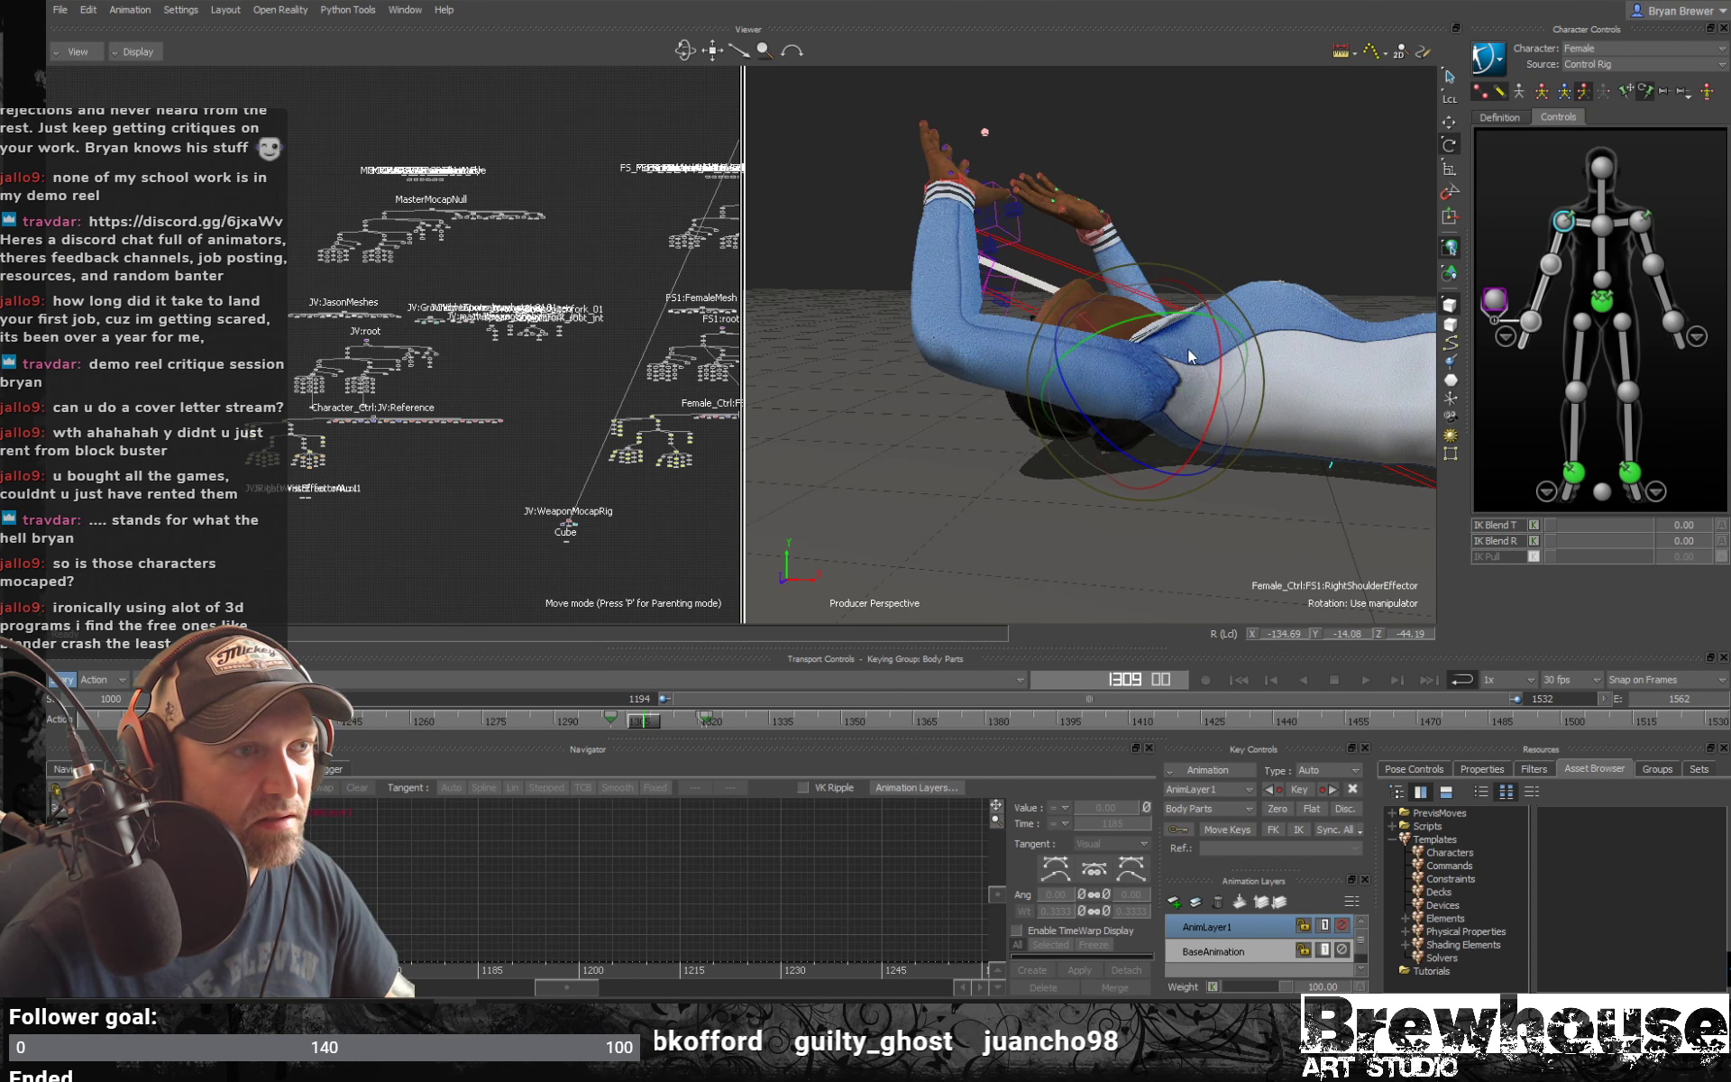
key(ctrl+z)
click(1532, 322)
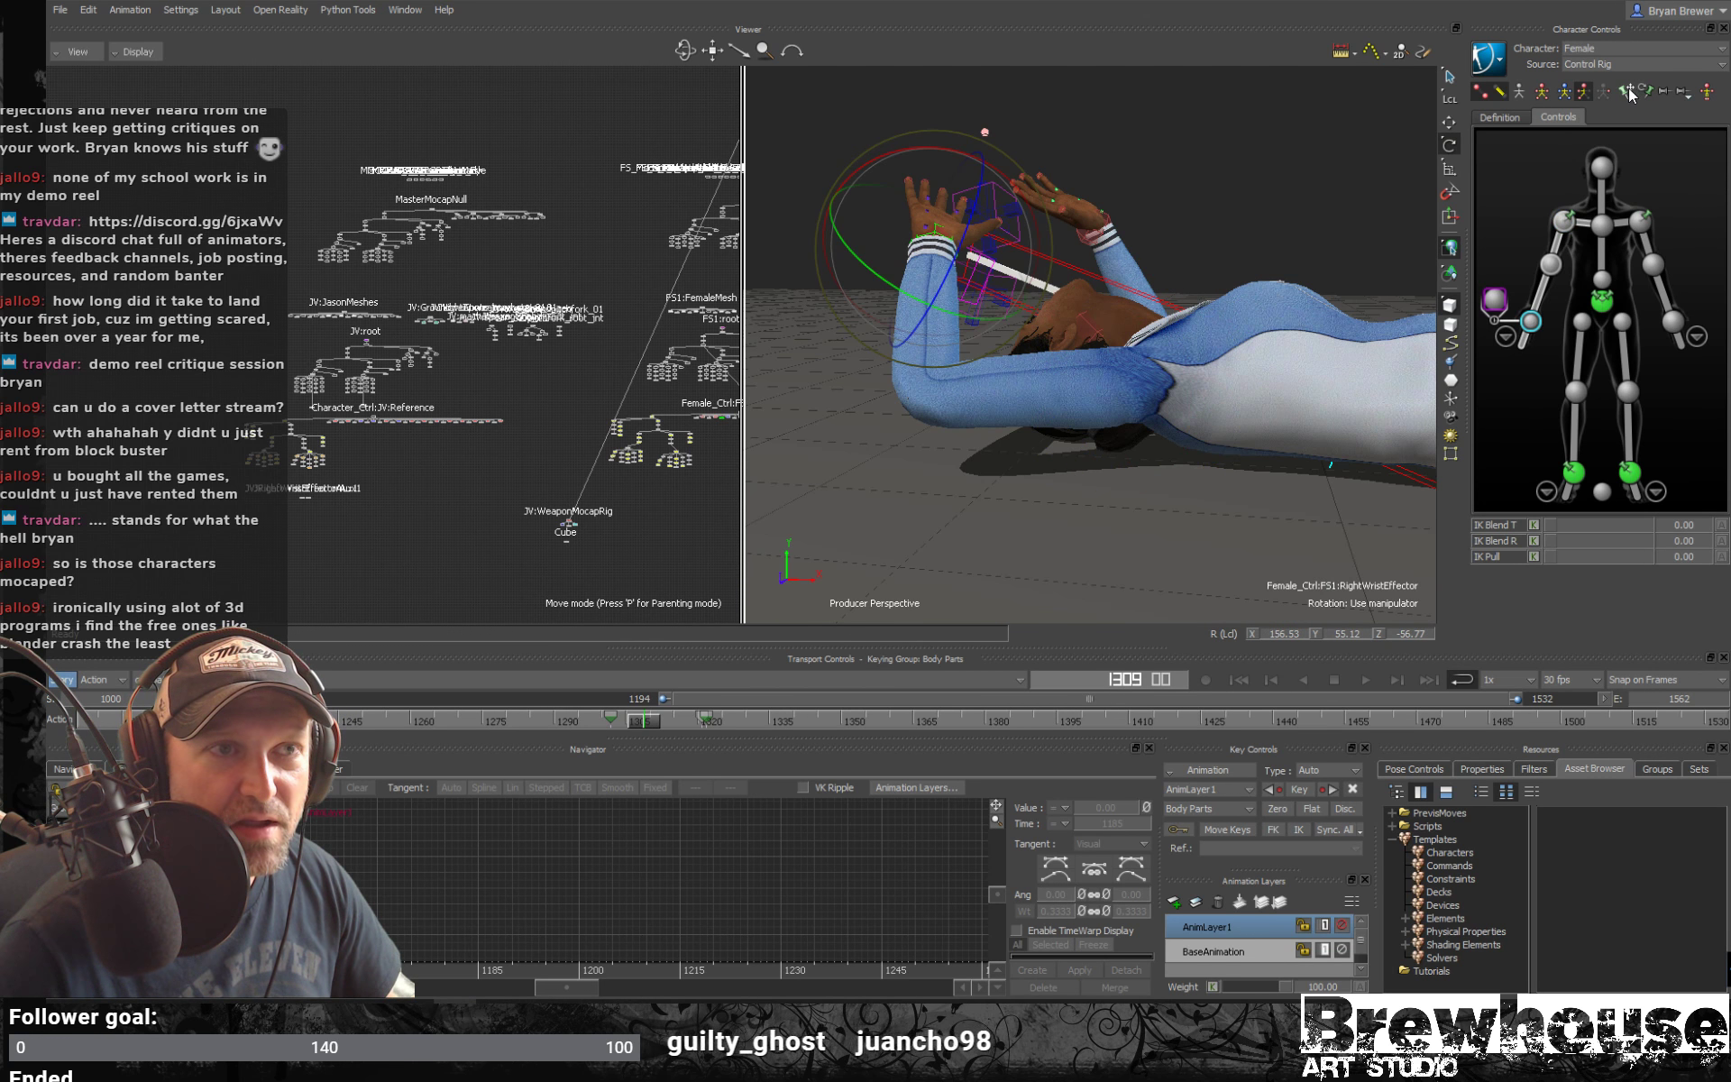
click(1564, 224)
drag(1185, 413, 1240, 391)
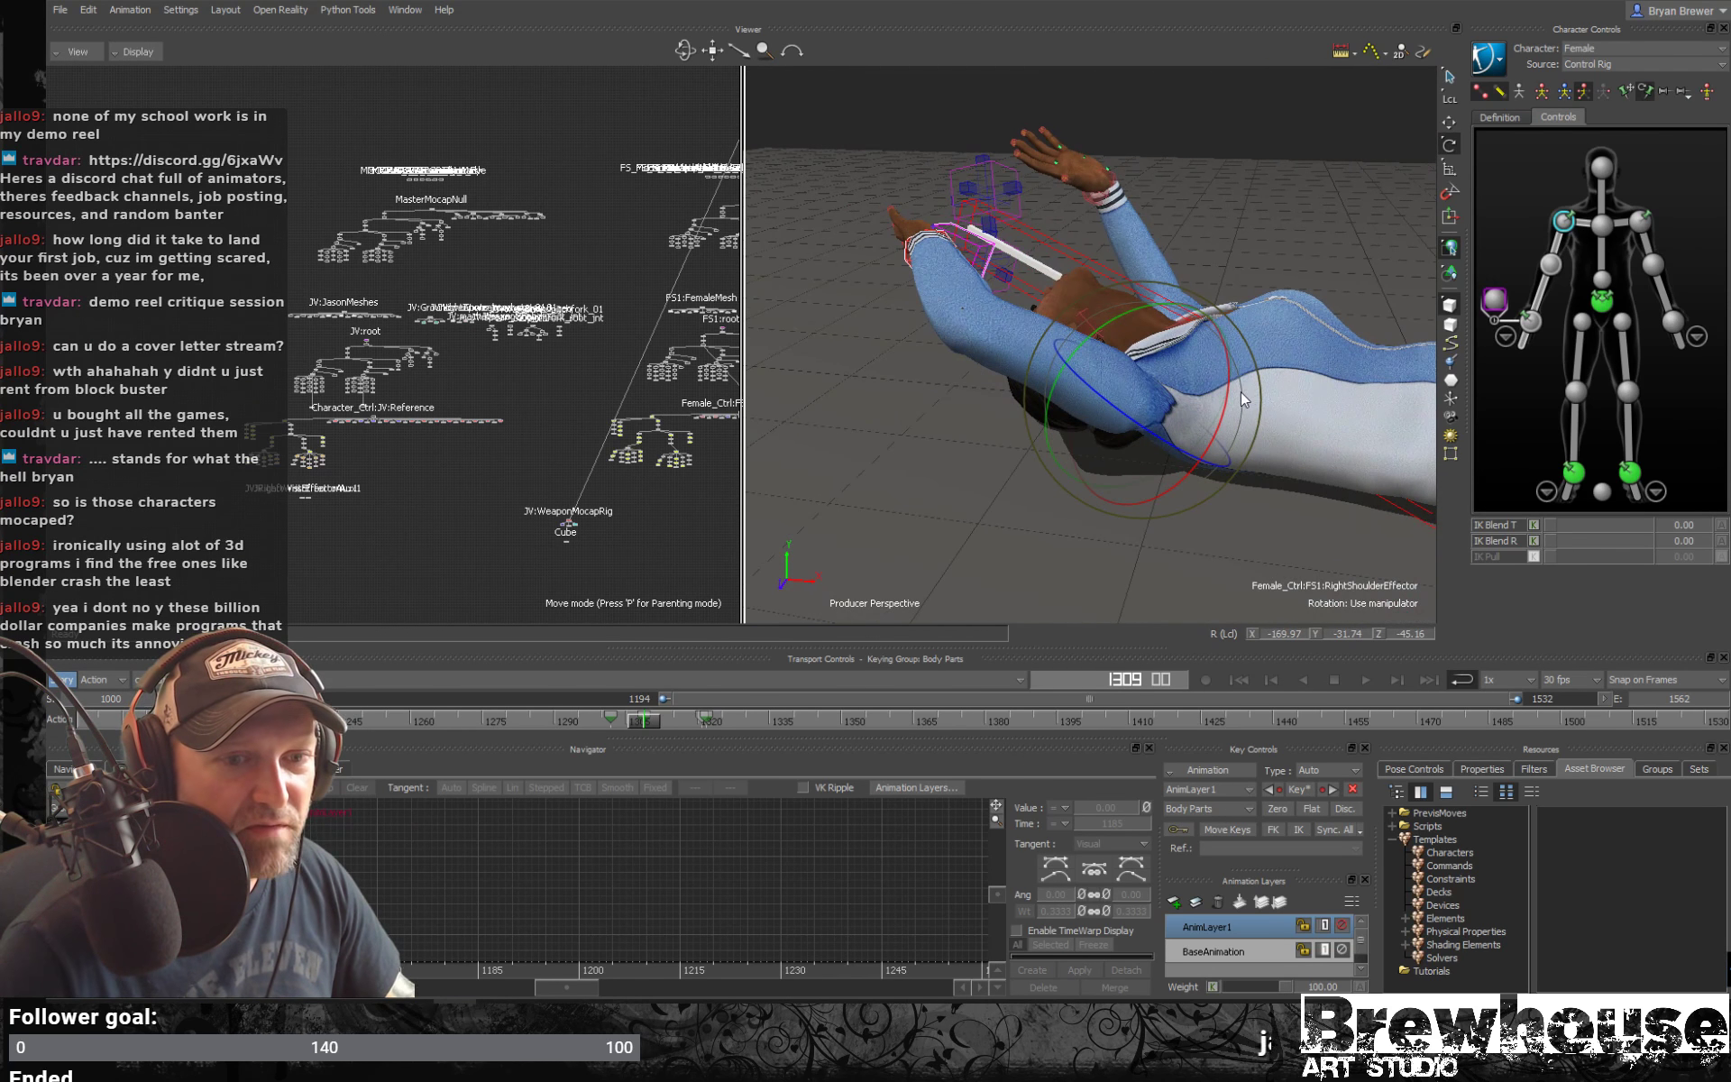
Rotate the female's right wrist effector at frame 1309, key it on AnimLayer1, and check the hand's movement up to frame 1322
ctrl+shift+drag(1134, 405, 1393, 388)
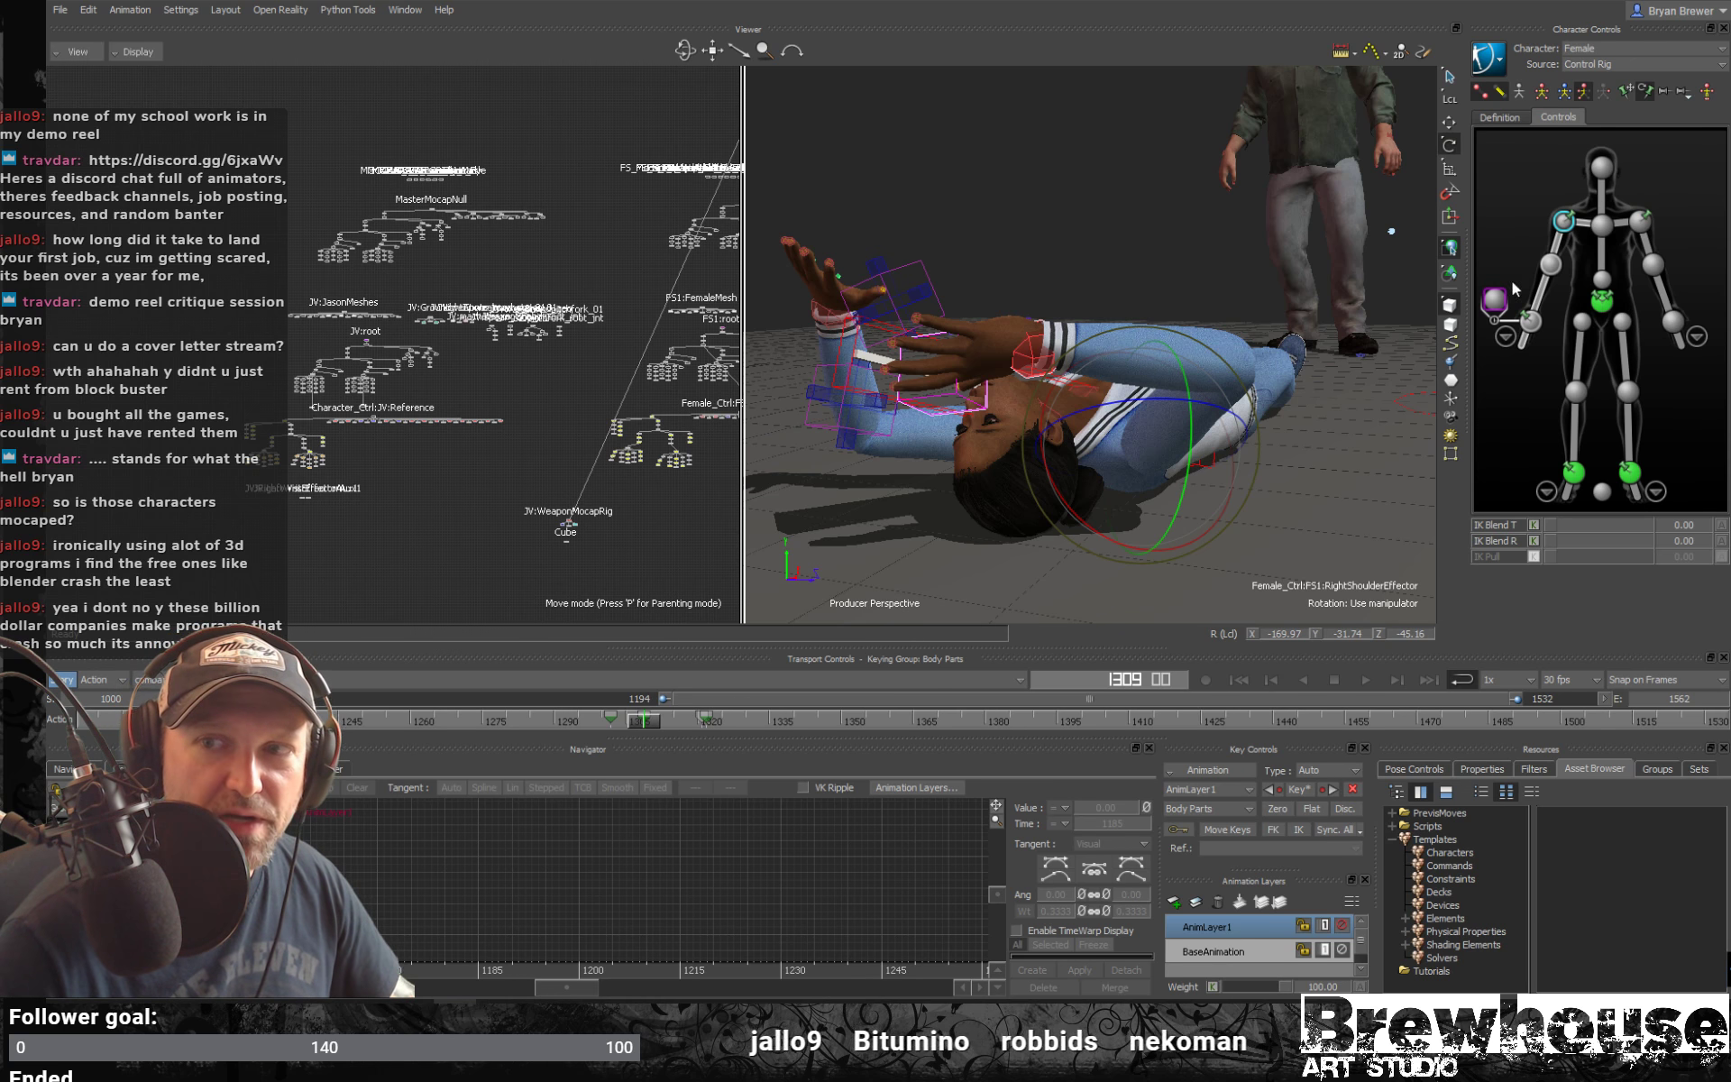
ctrl+shift+drag(1163, 347, 1195, 300)
click(1030, 320)
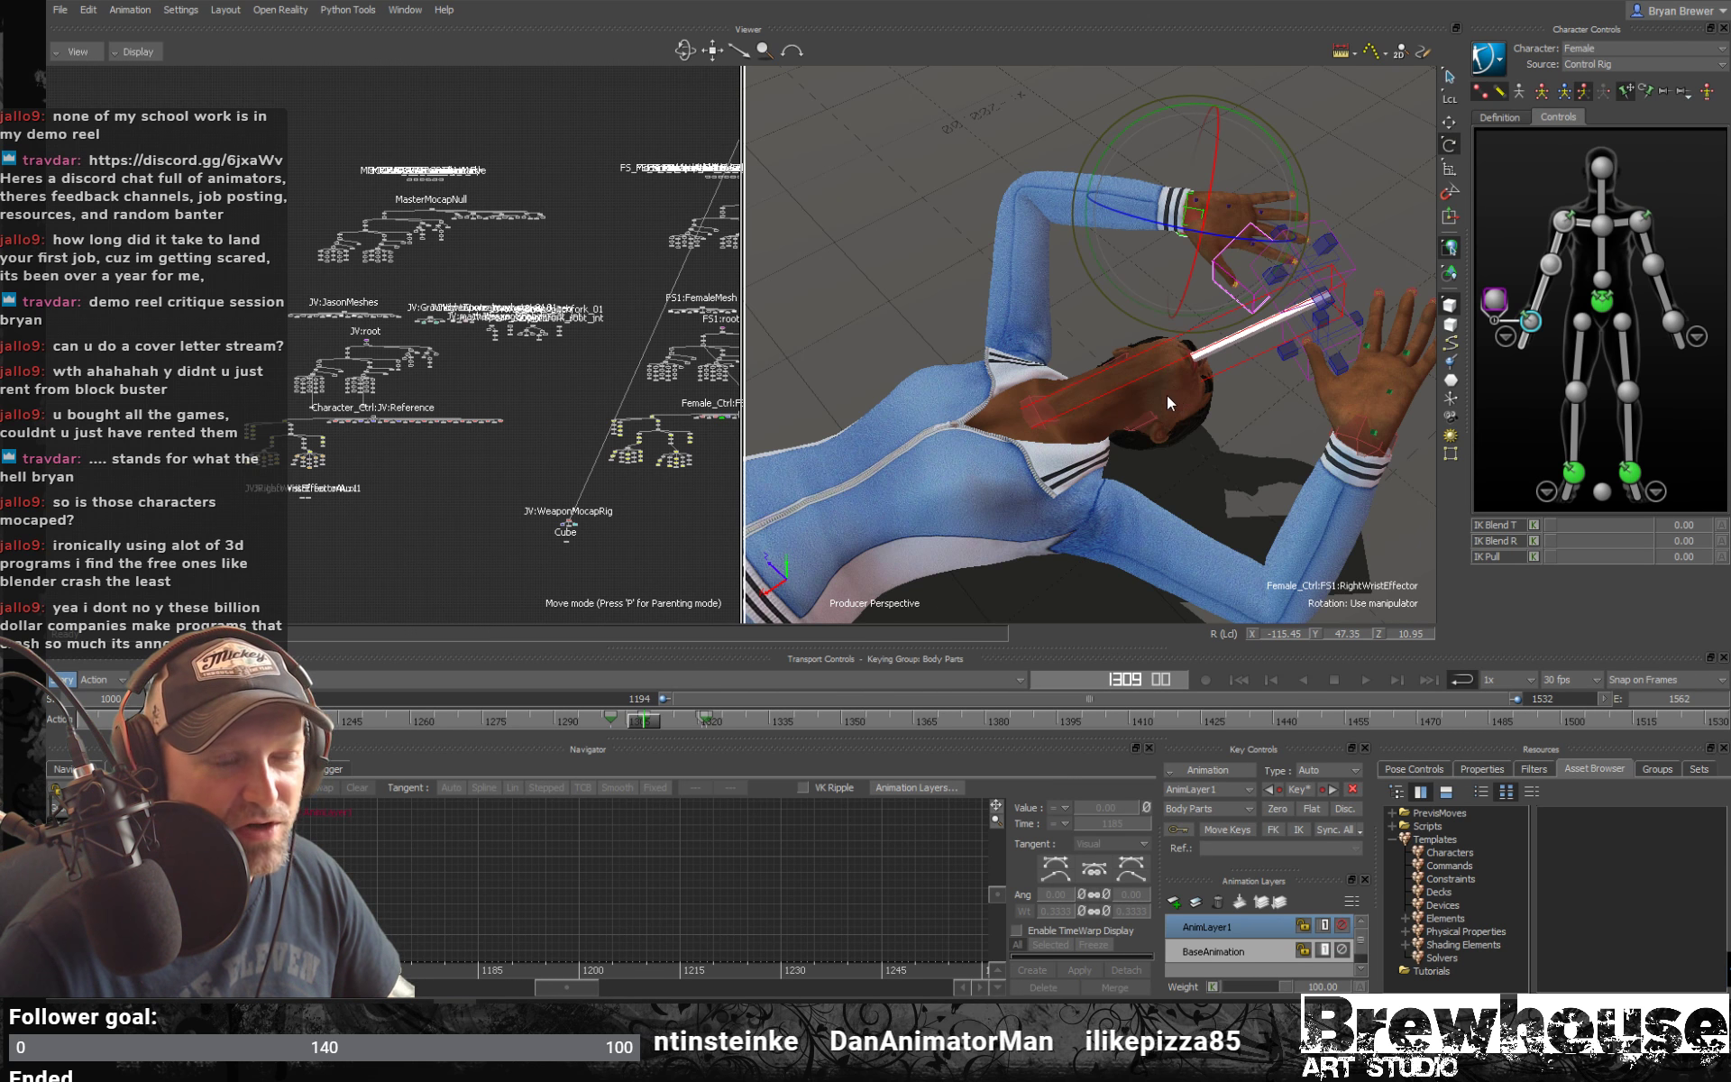
ctrl+shift+drag(1167, 395, 980, 455)
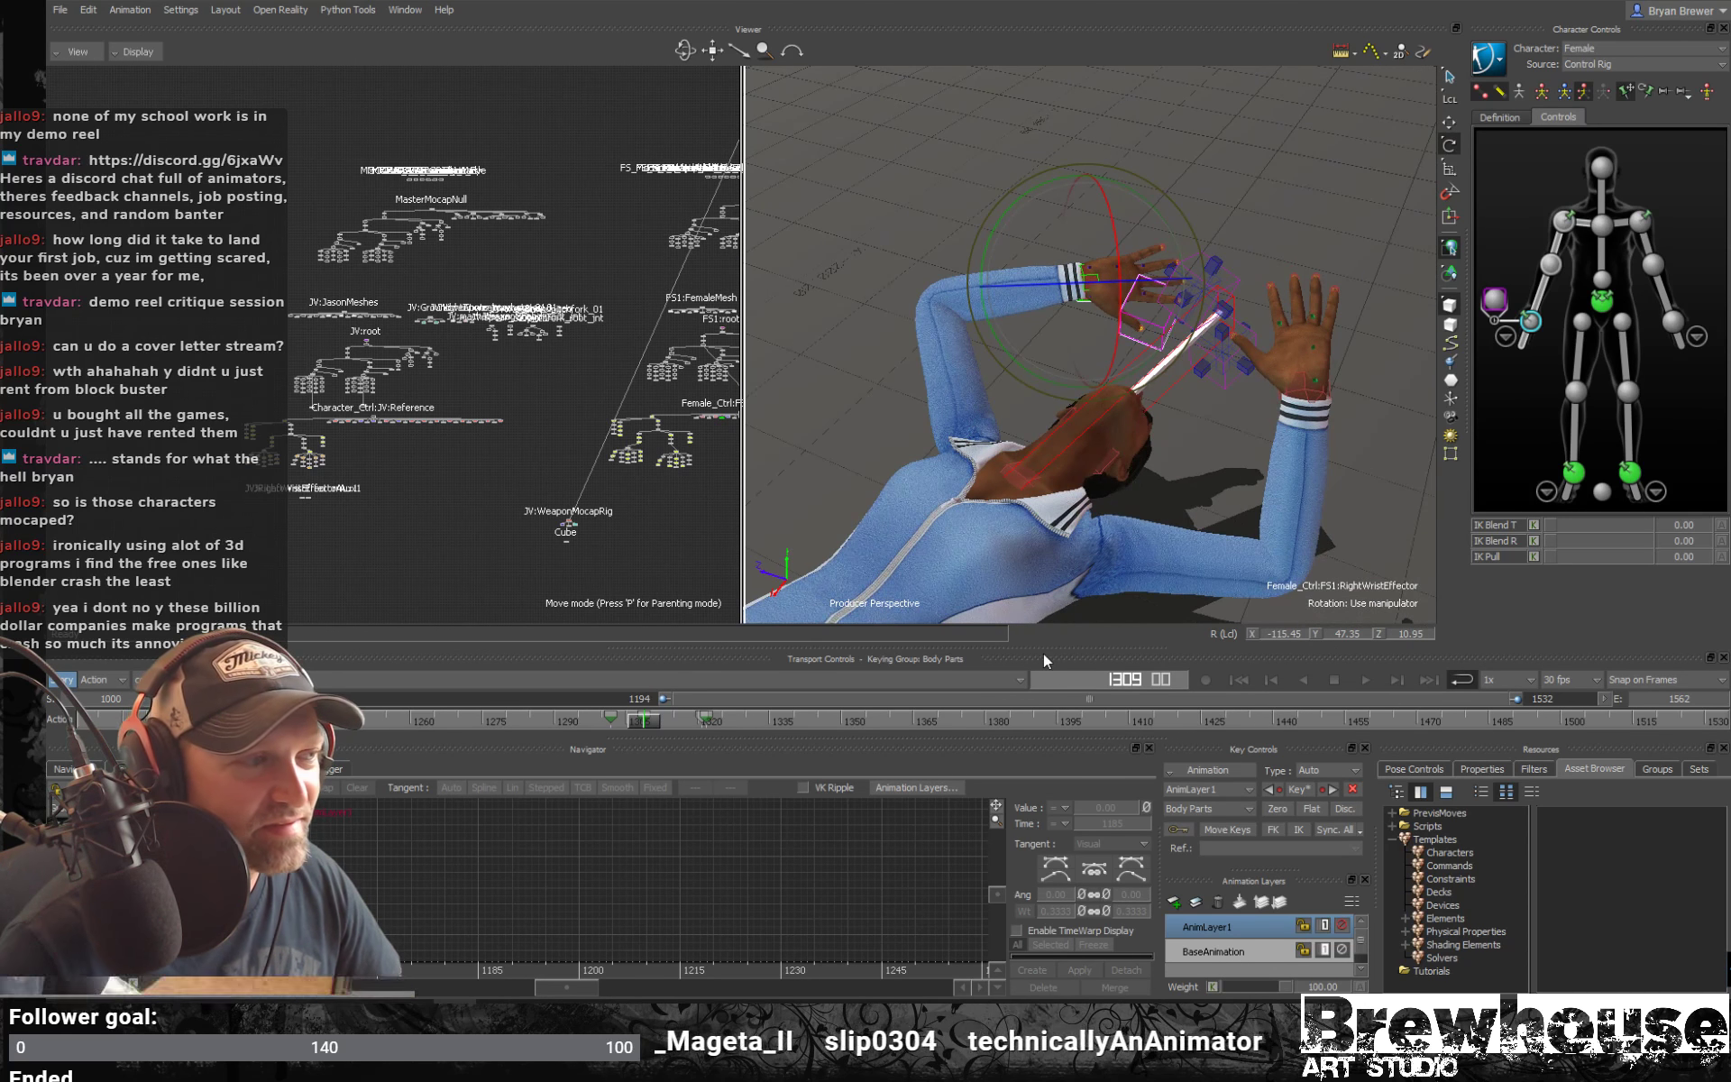
click(622, 721)
drag(622, 721, 709, 608)
ctrl+shift+drag(1211, 347, 1244, 379)
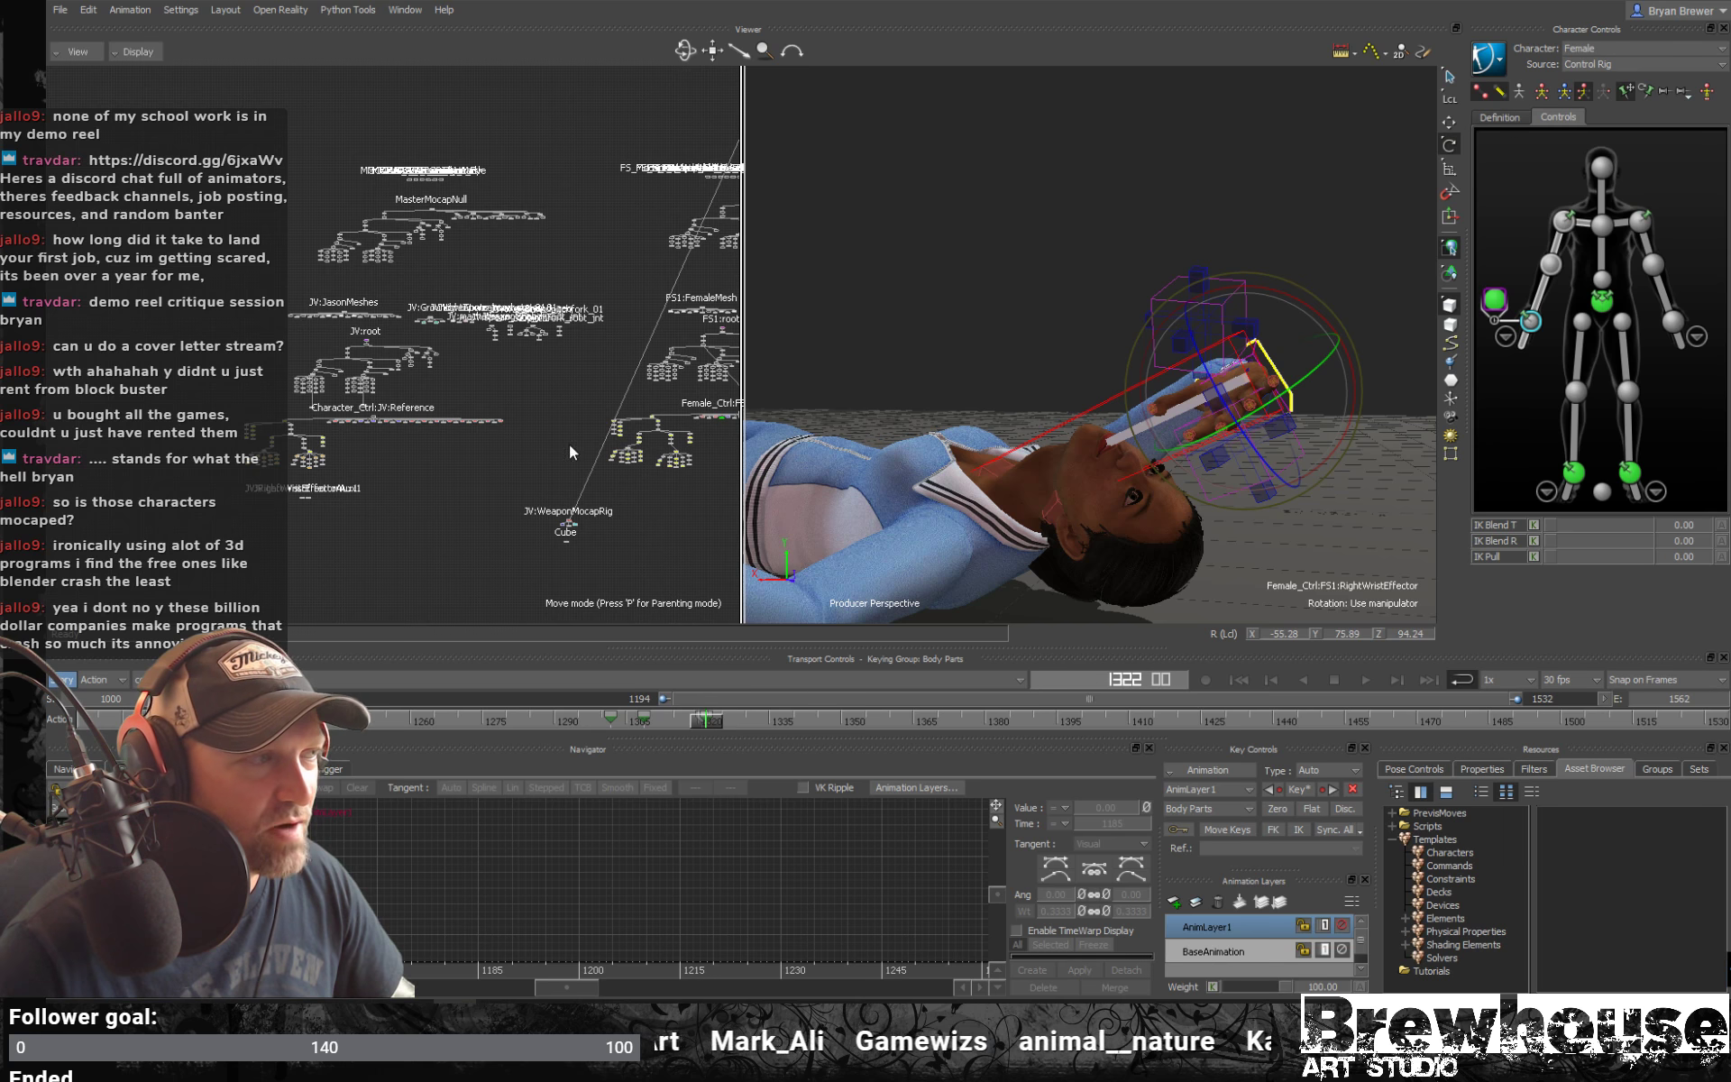
Select the female's right finger joints, excluding the thumb, show models only, and curl the fingers around the blade at frame 1322
scroll(571, 441, up, 10)
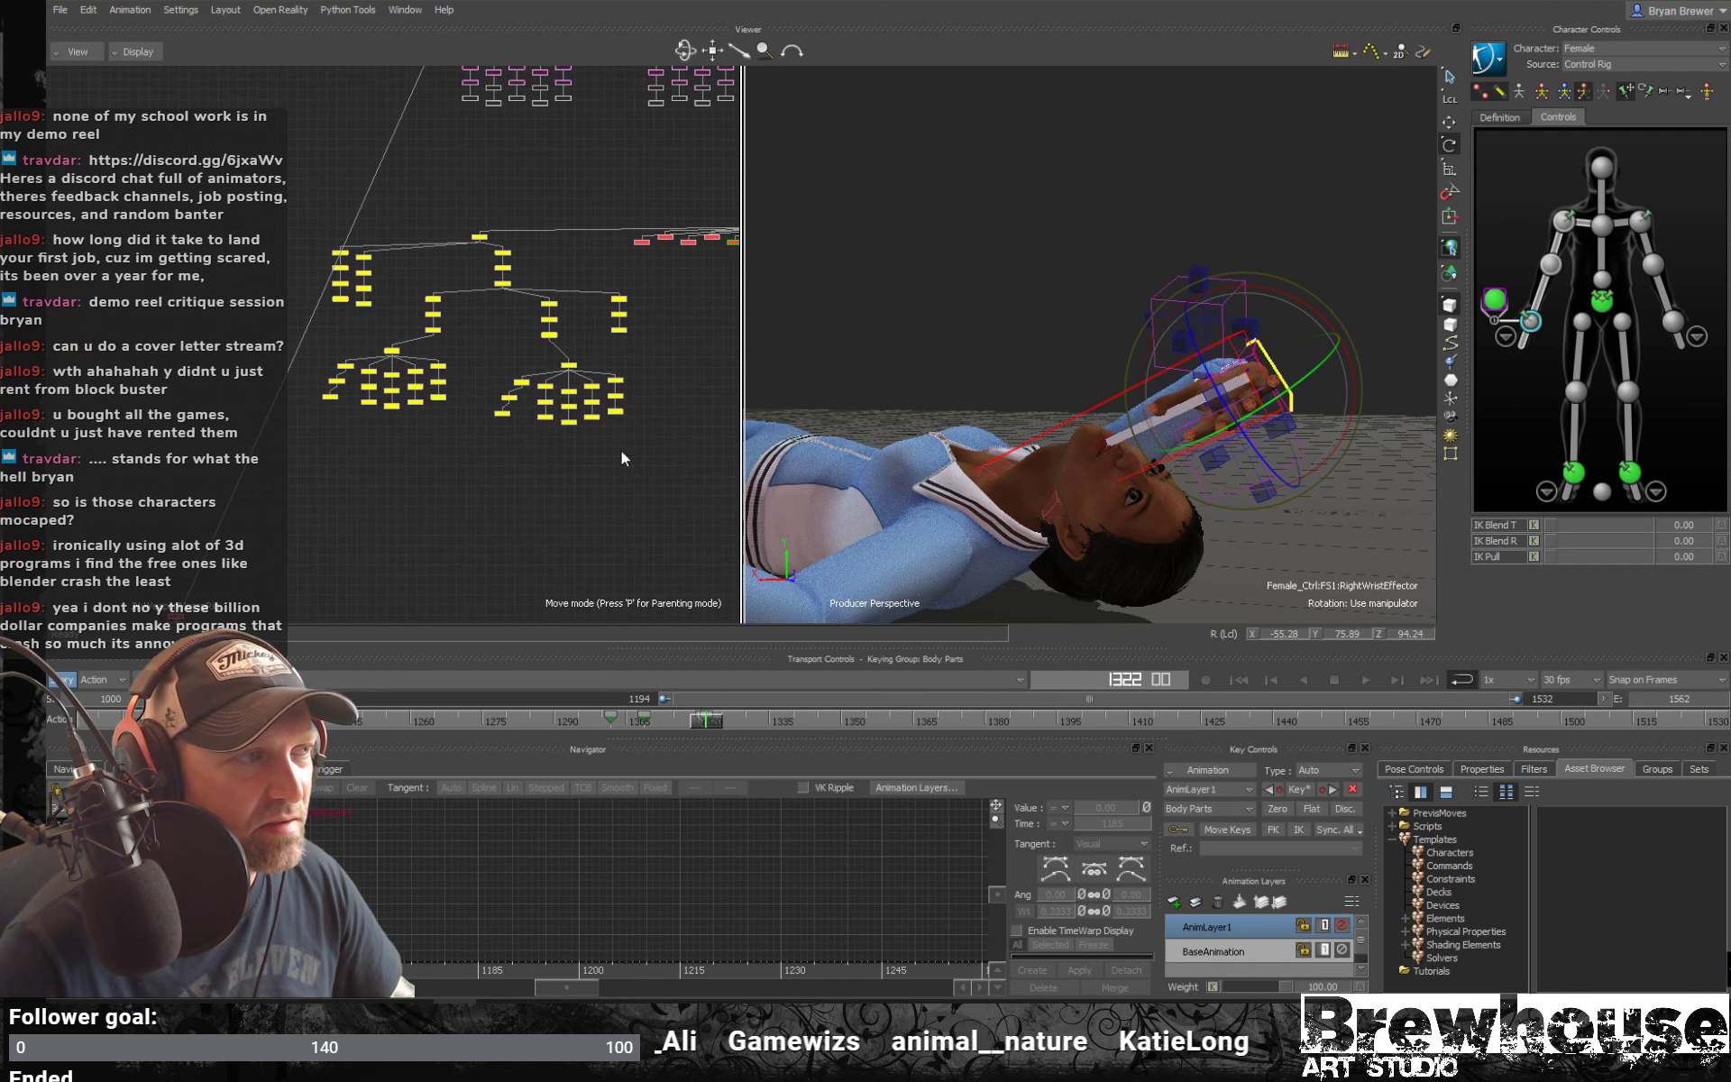
drag(534, 427, 695, 369)
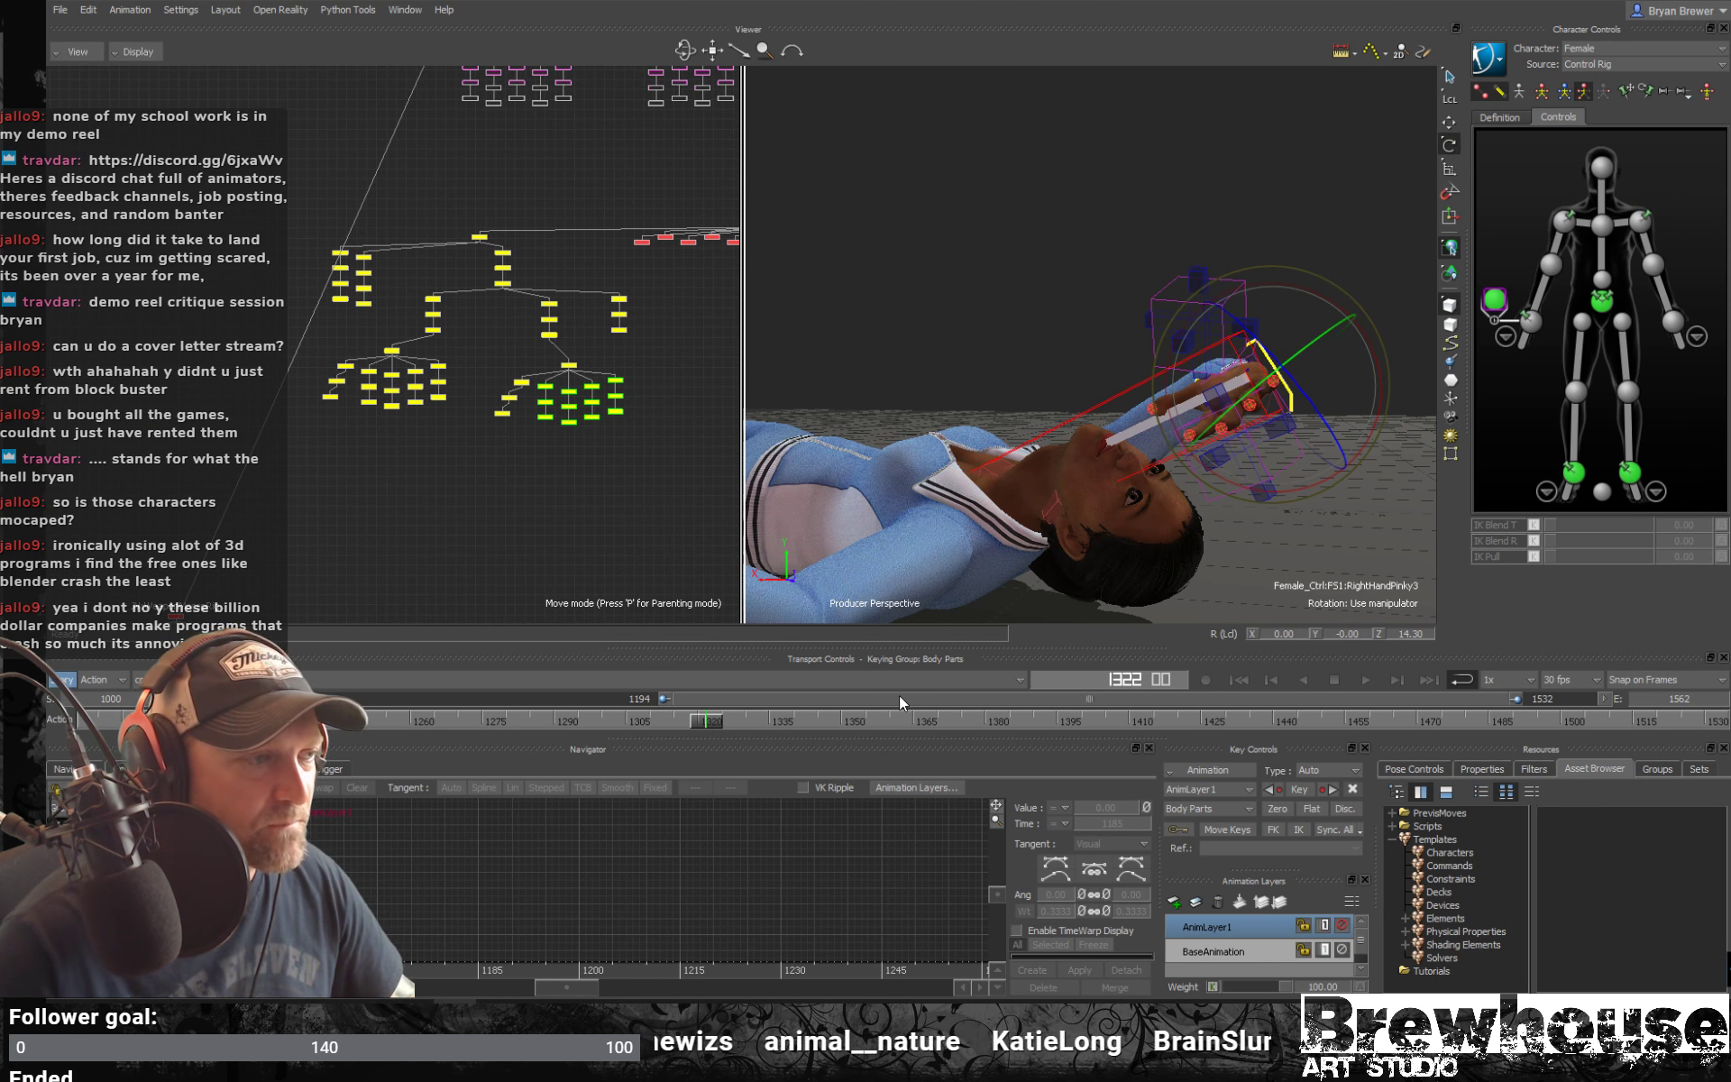
key(ctrl+a)
ctrl+shift+drag(1262, 414, 1230, 467)
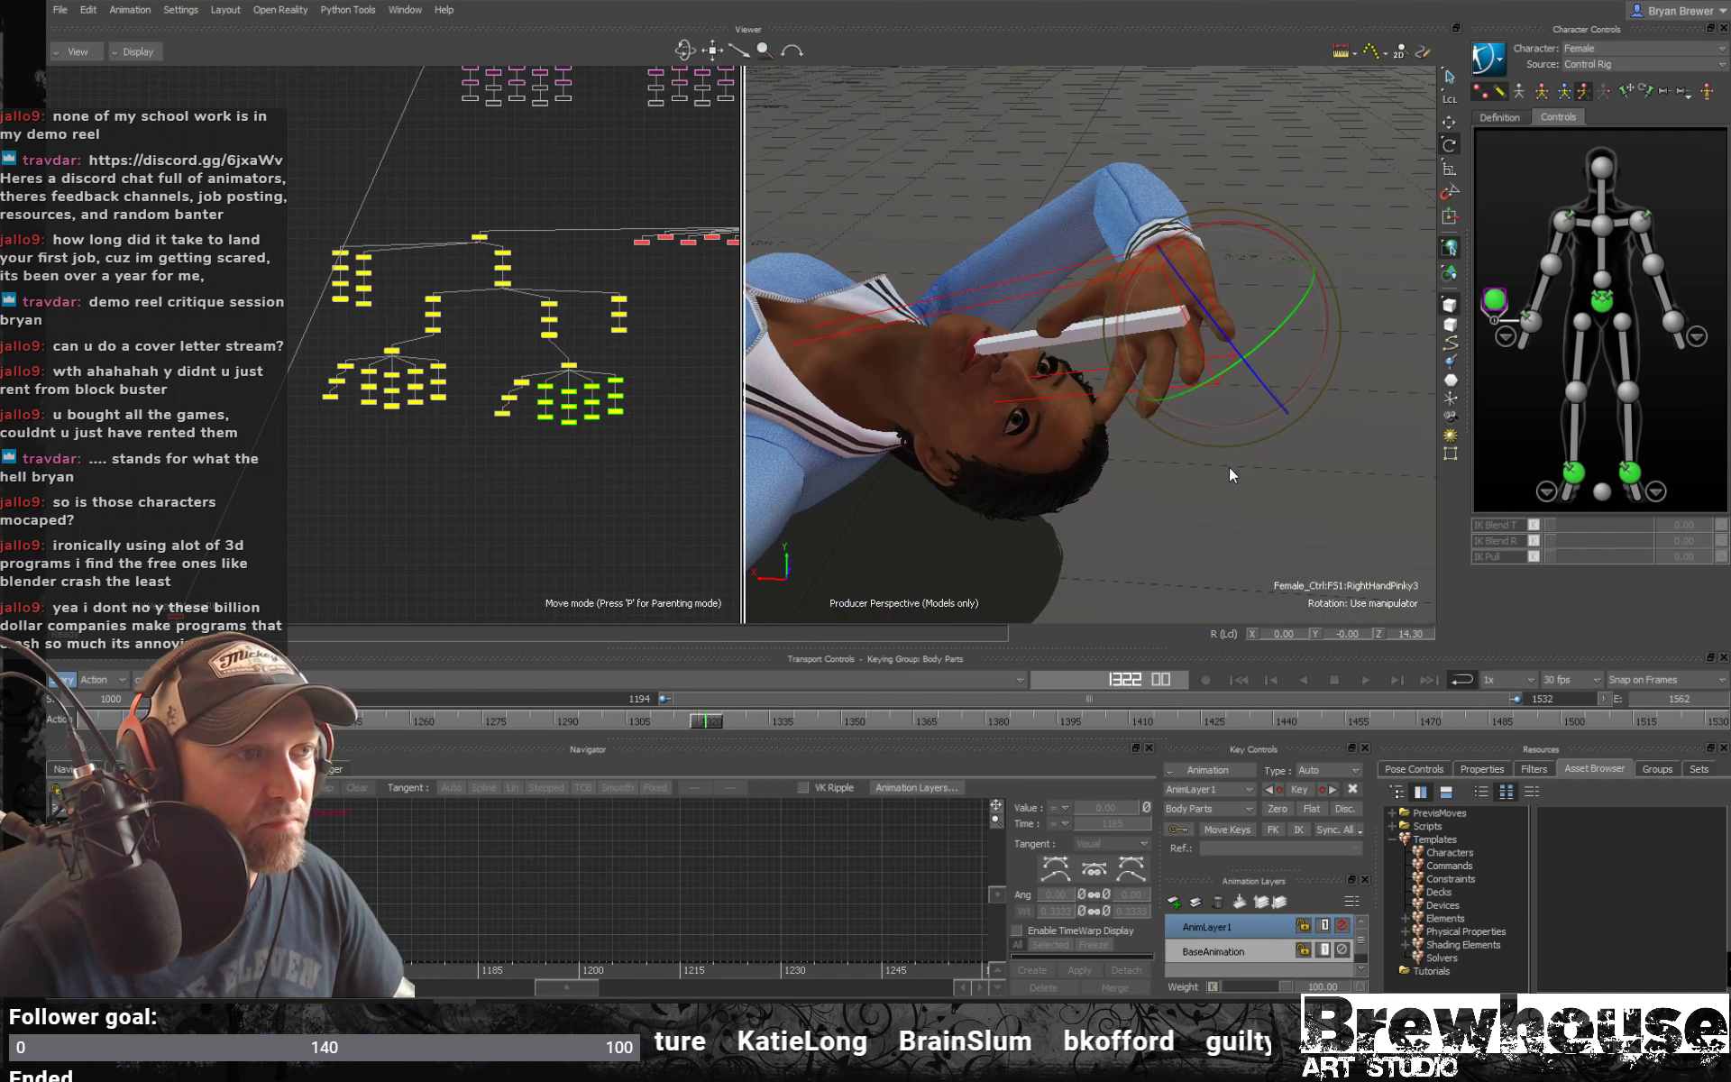
mouse_move(705, 723)
mouse_down()
mouse_move(668, 721)
mouse_move(706, 722)
mouse_up()
drag(1251, 368, 1227, 361)
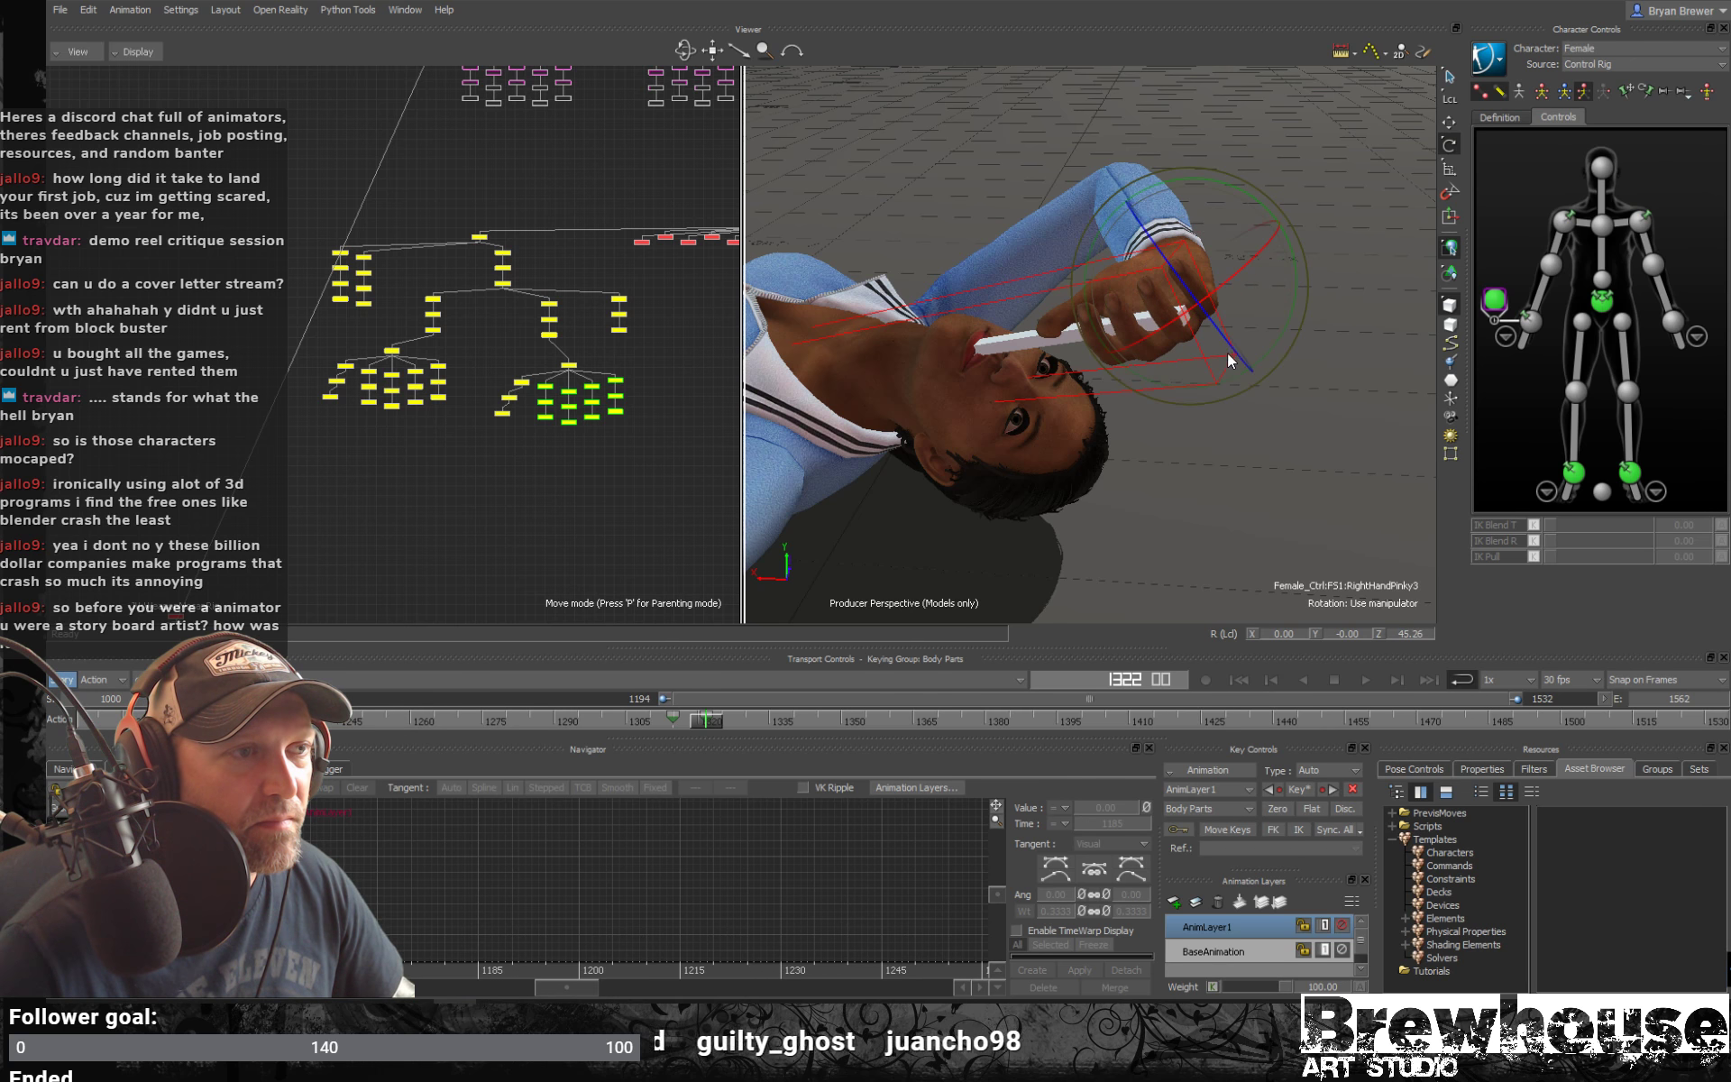
middle_drag(1226, 353, 1109, 463)
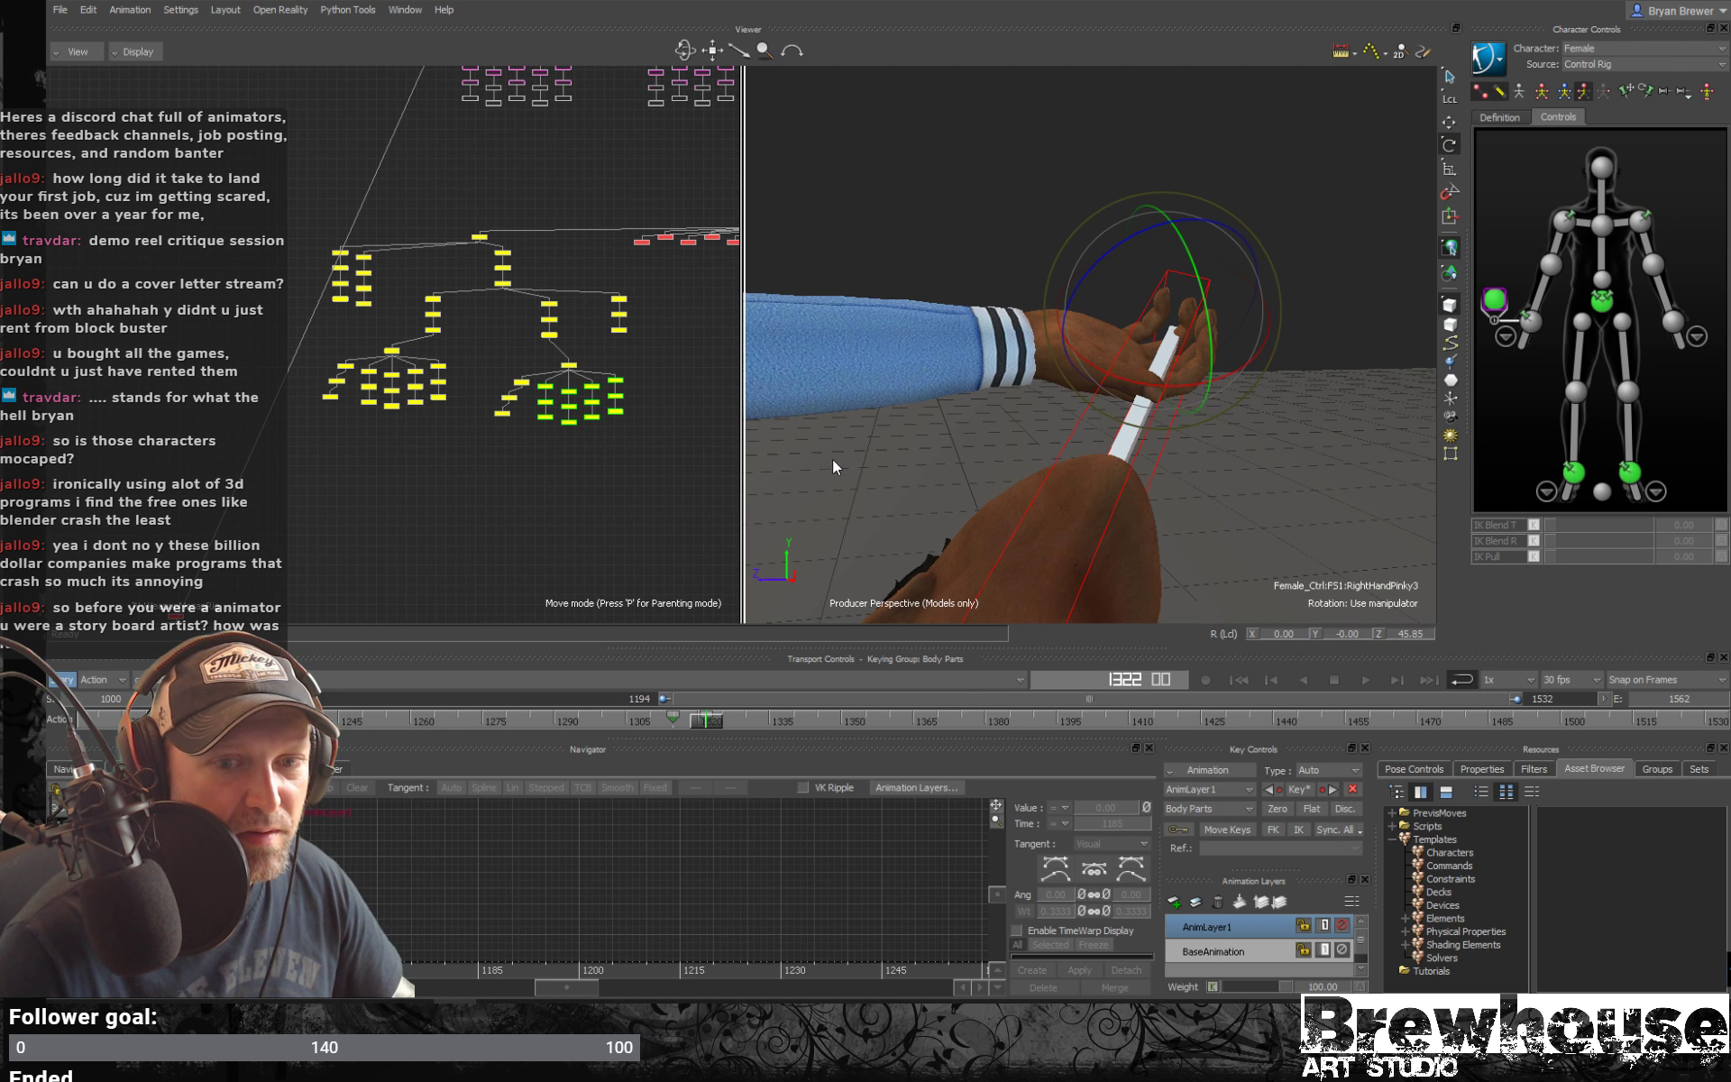
Move the female's right index fingertip joint at frame 1322 so the finger wraps around the blade
middle_drag(923, 397, 674, 379)
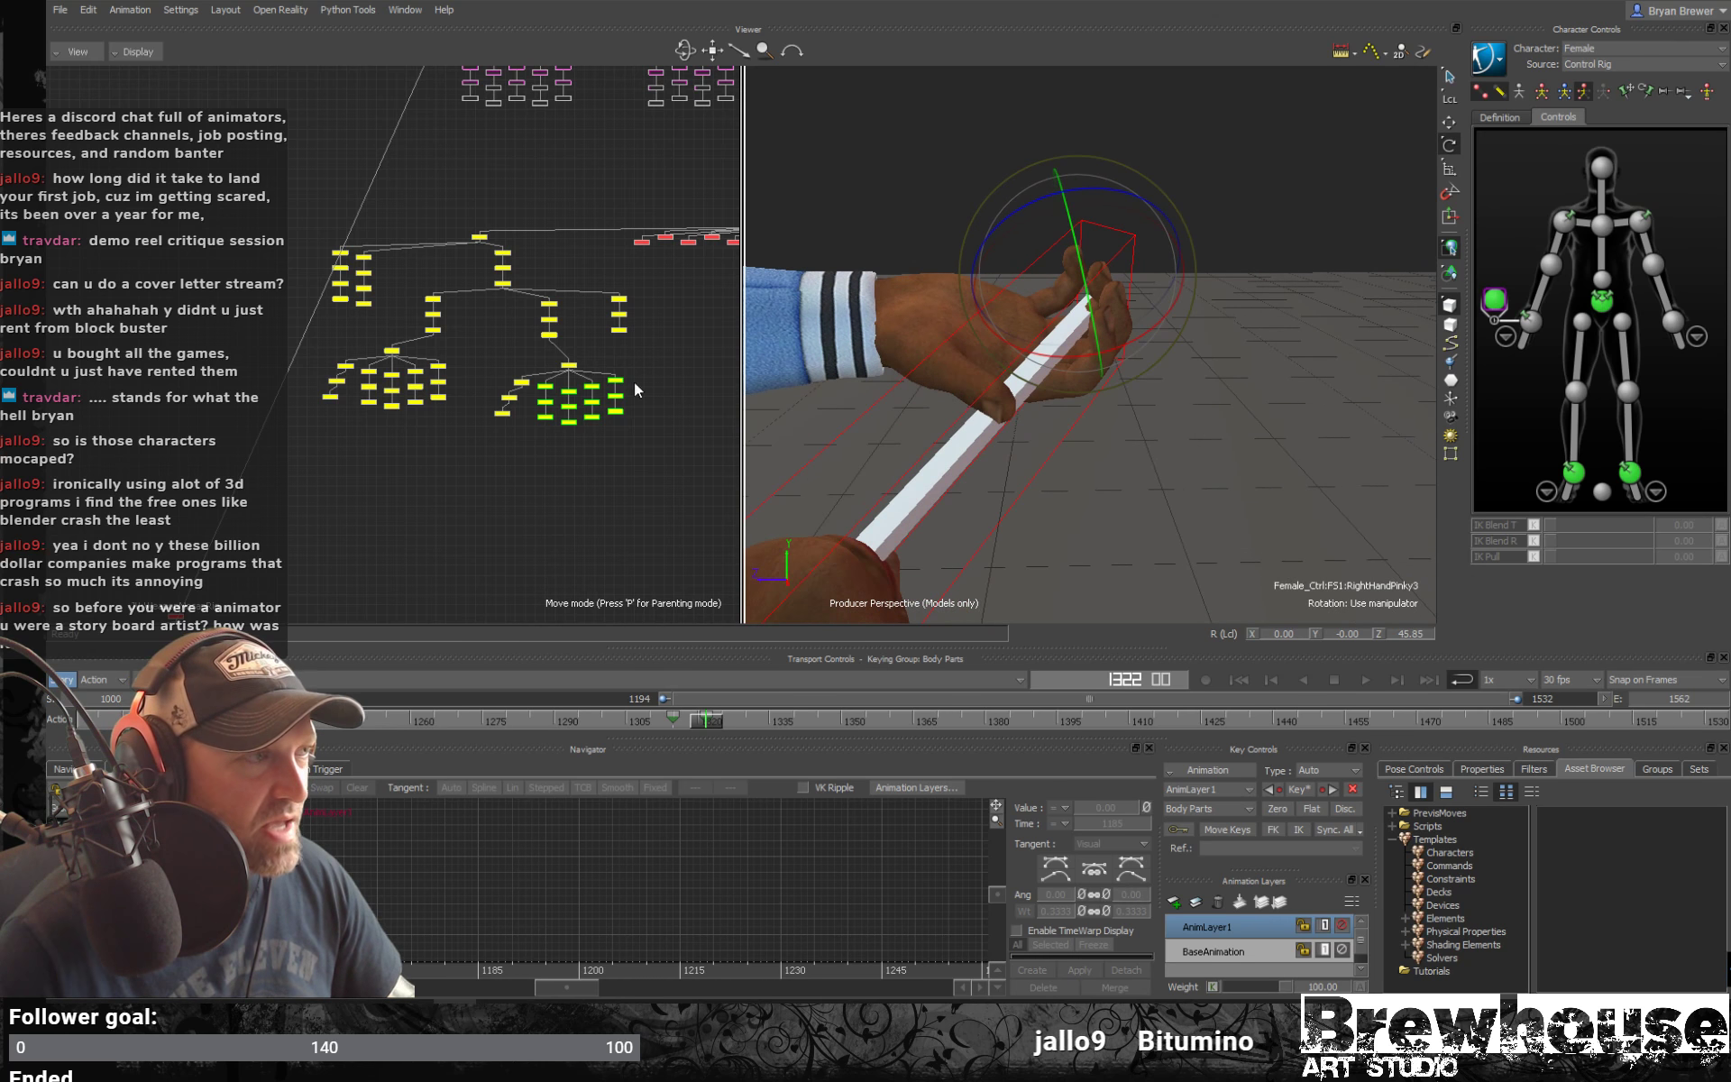
click(545, 416)
key(t)
middle_drag(1118, 289, 1124, 355)
drag(1123, 355, 1019, 395)
middle_drag(1019, 395, 1032, 450)
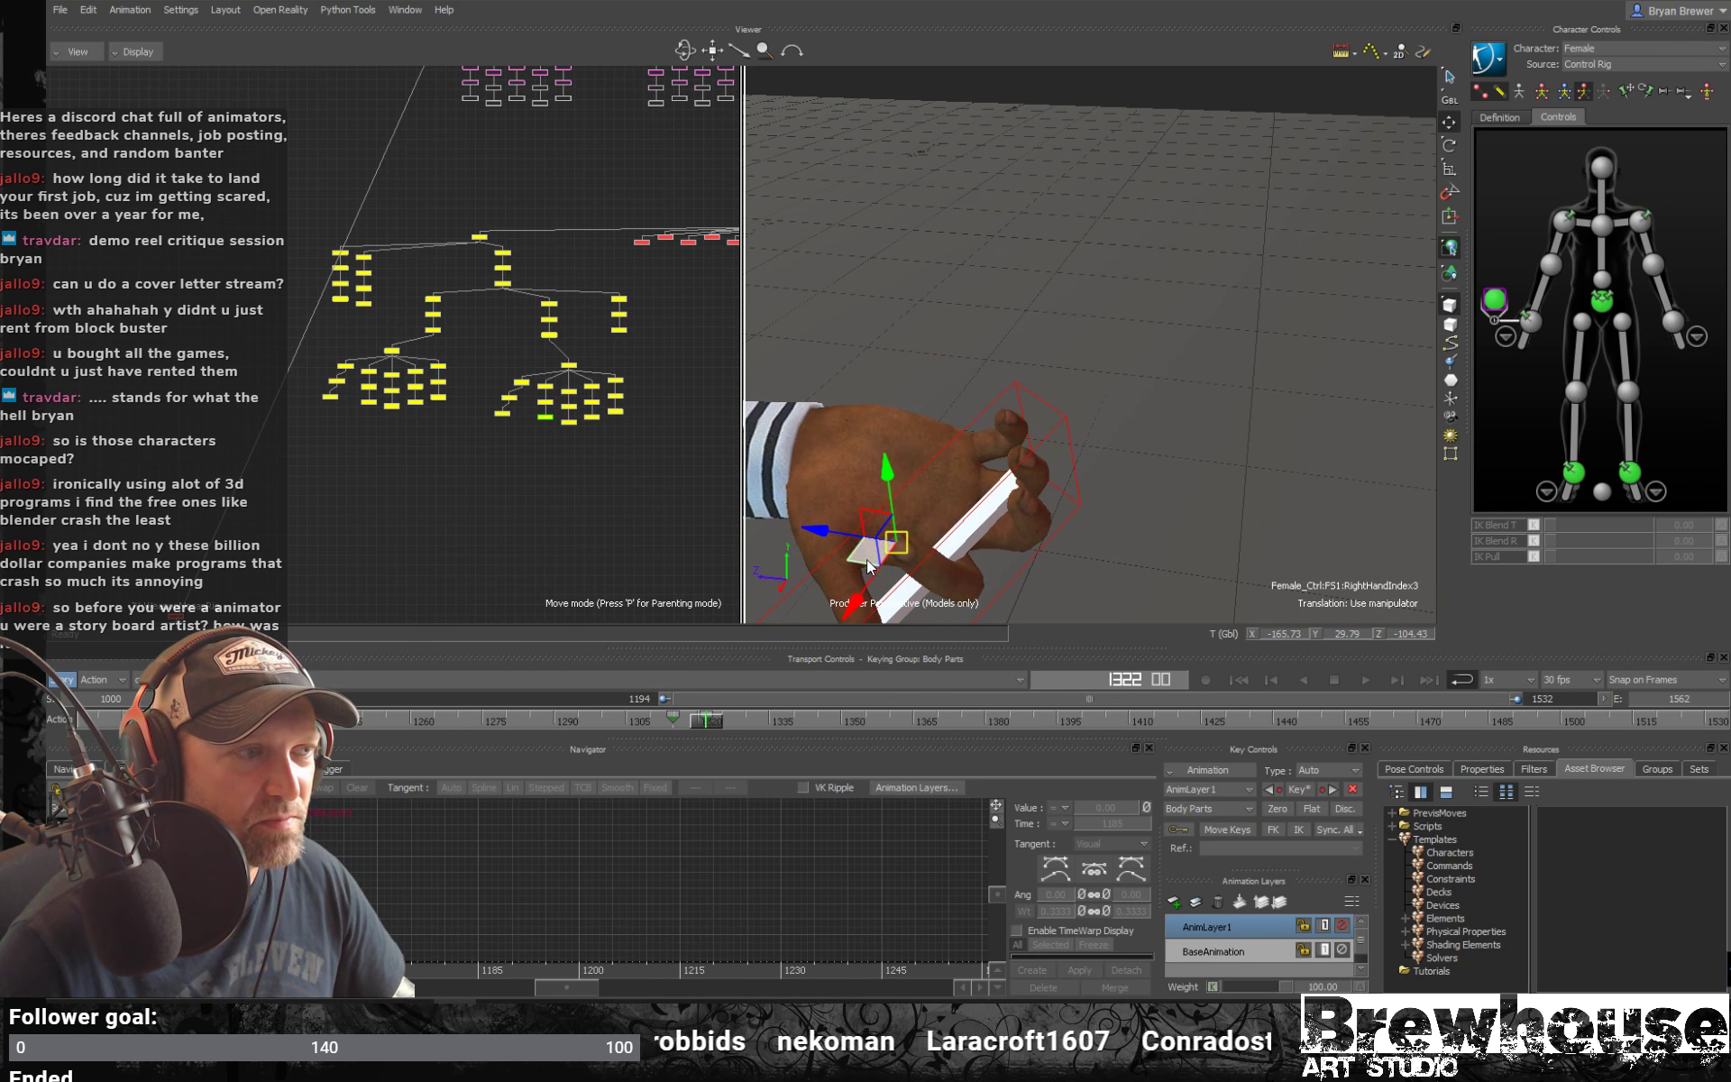
drag(870, 563, 1009, 492)
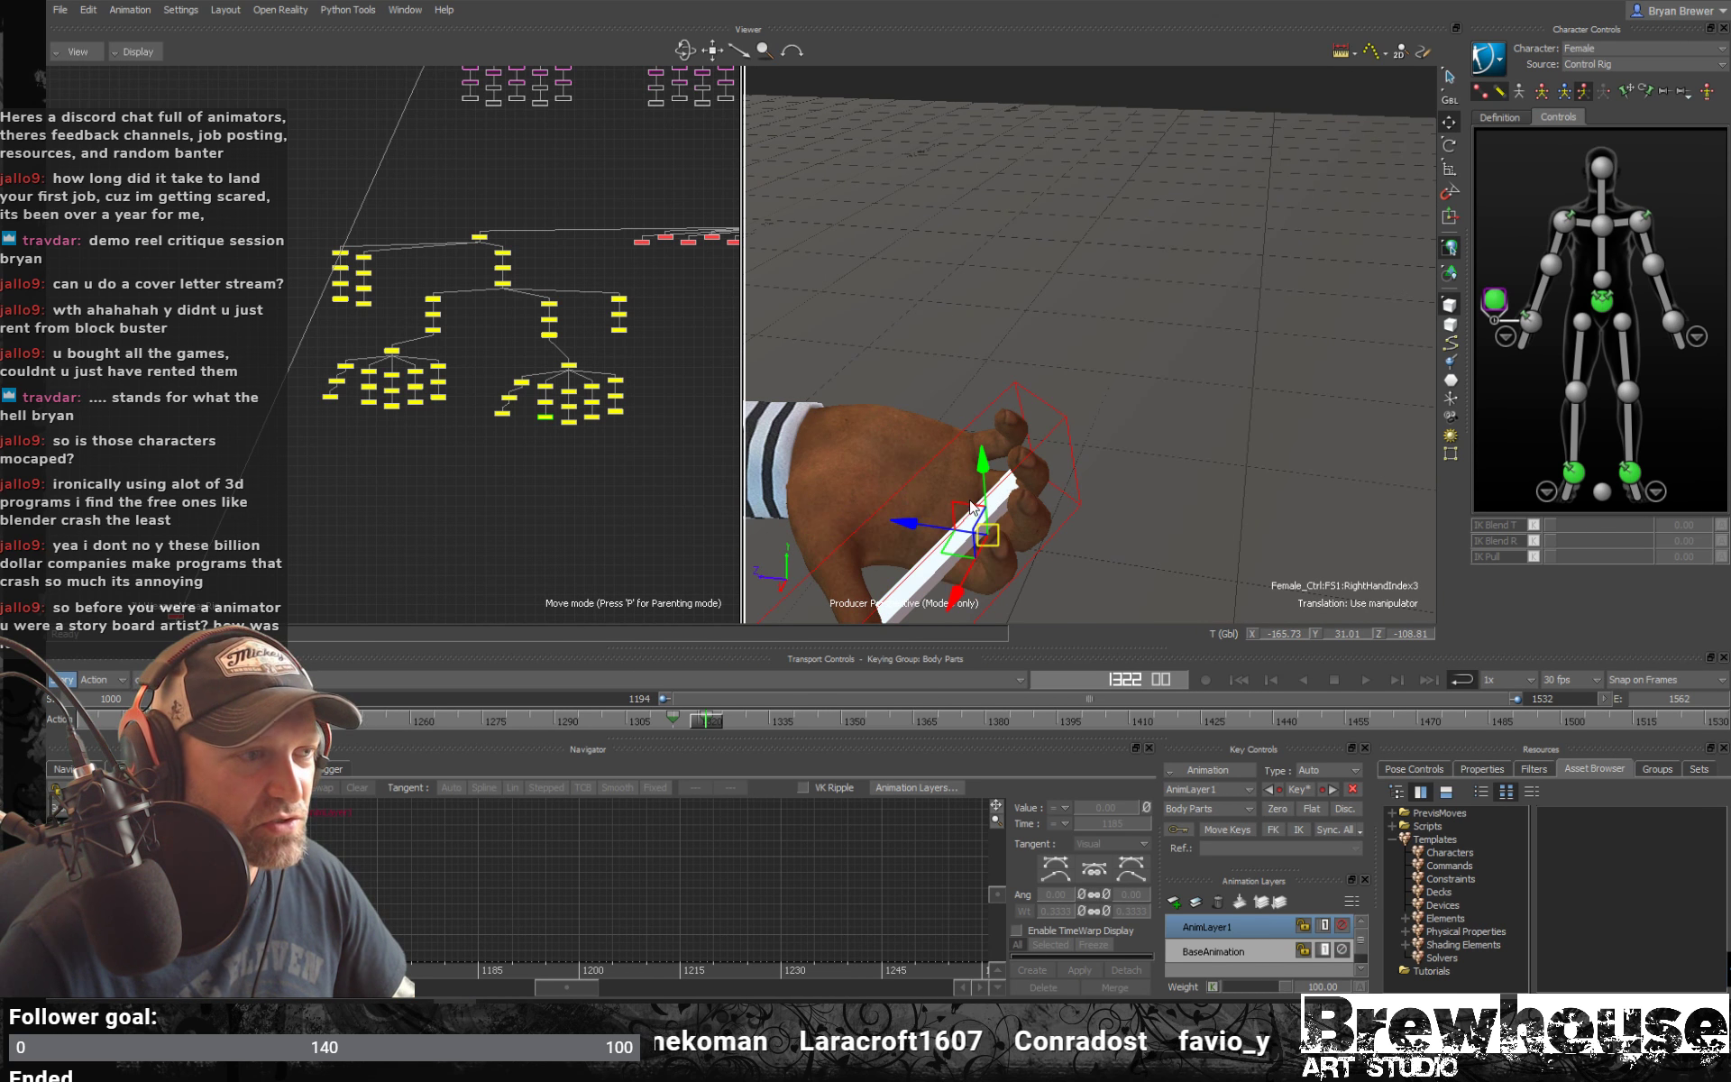
key(t)
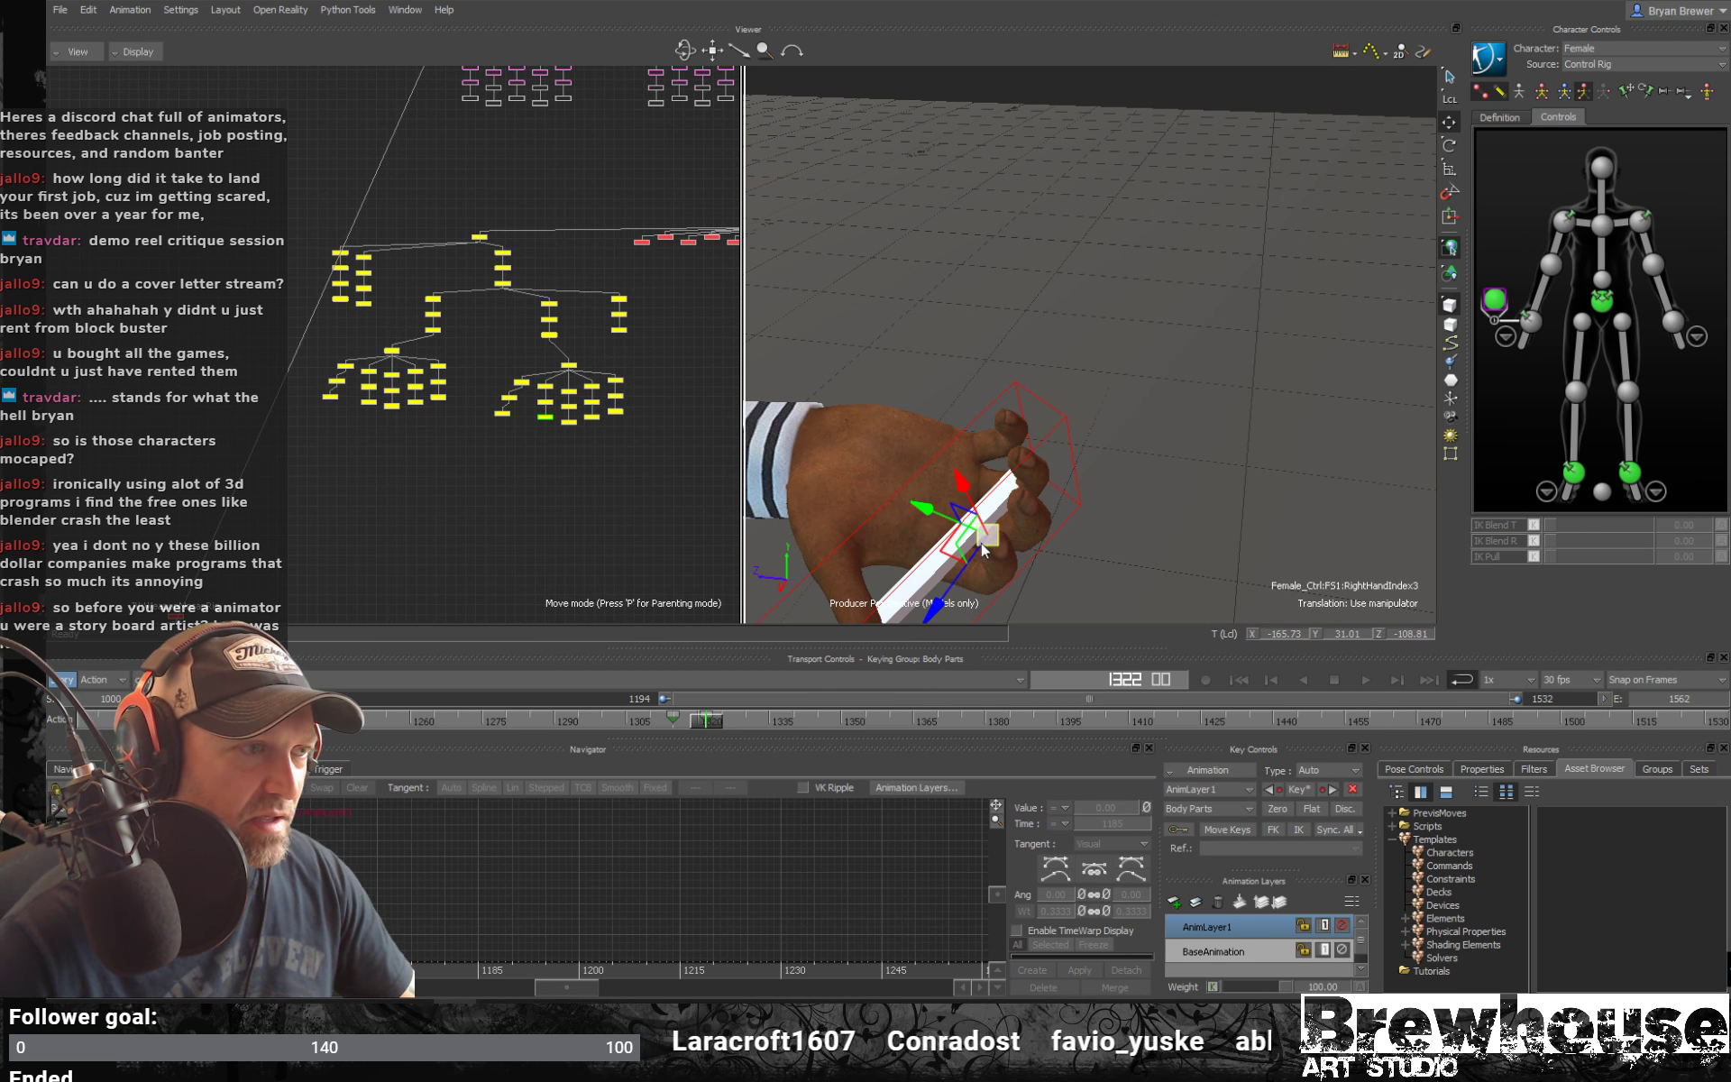
middle_drag(1004, 505, 1093, 440)
drag(1125, 409, 1020, 443)
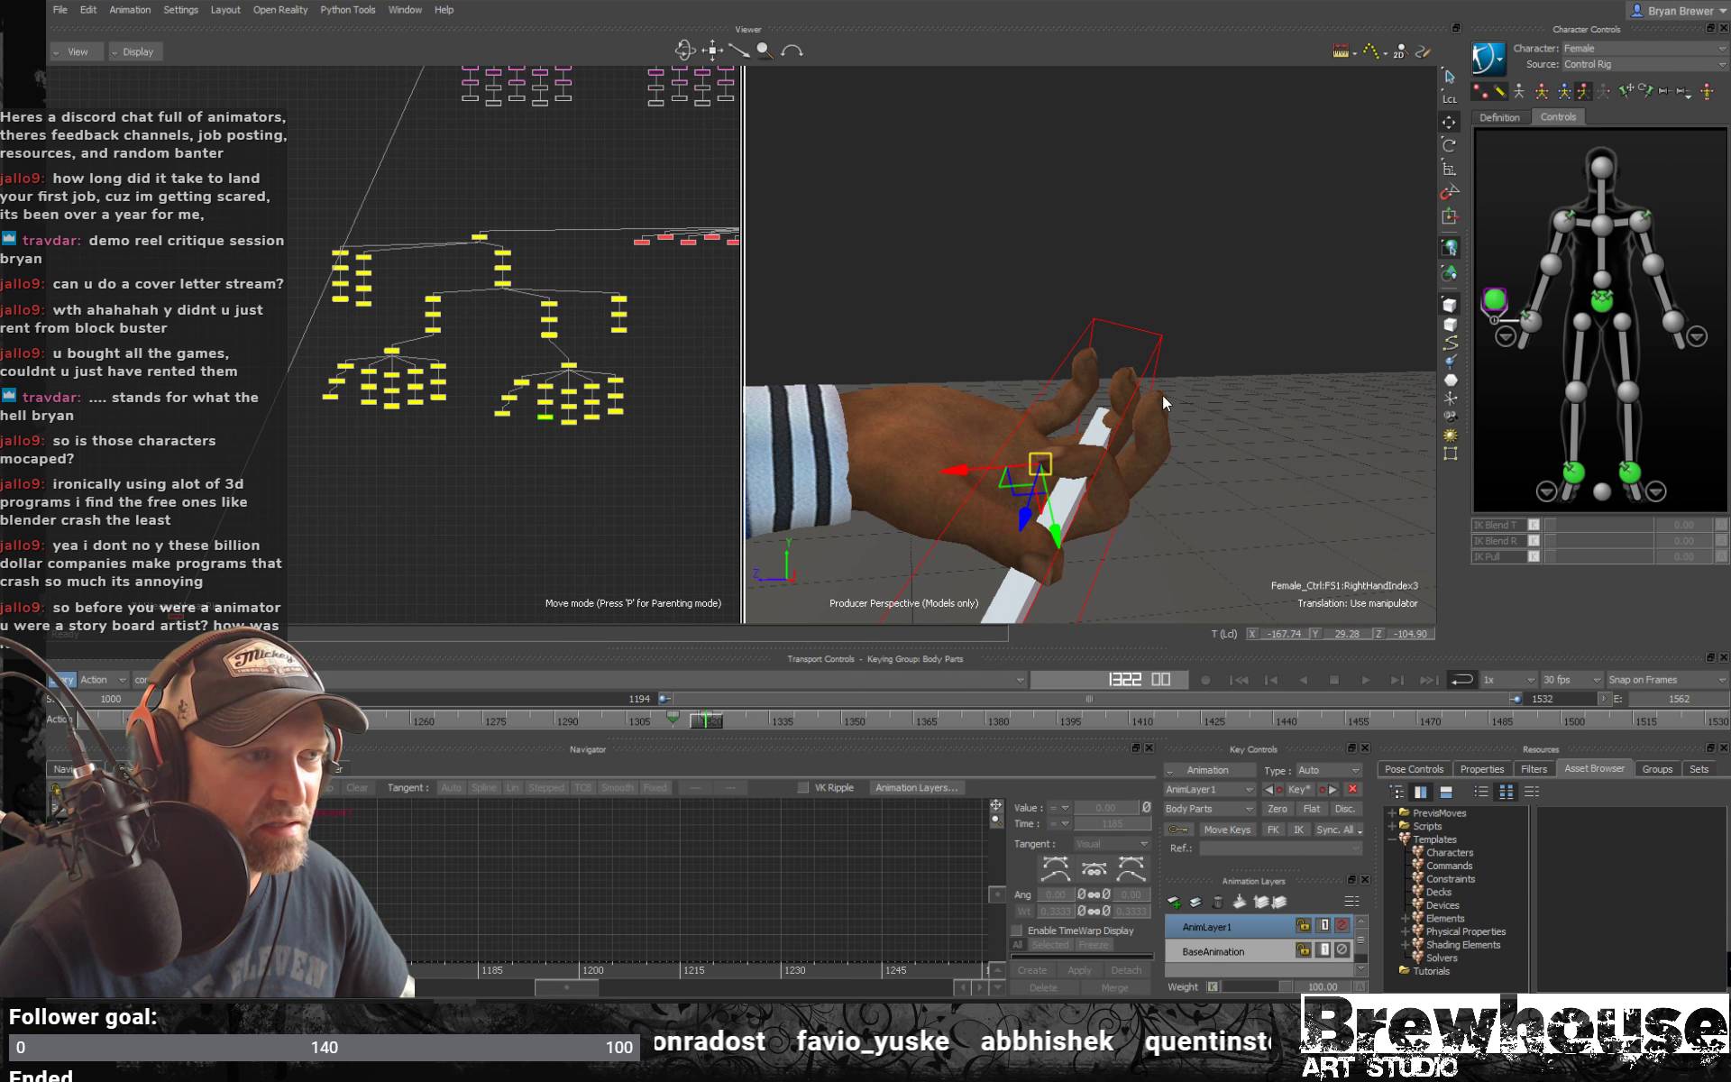
Move the right middle, ring and pinky fingertip joints at frame 1322 so each finger closes around the blade
click(569, 422)
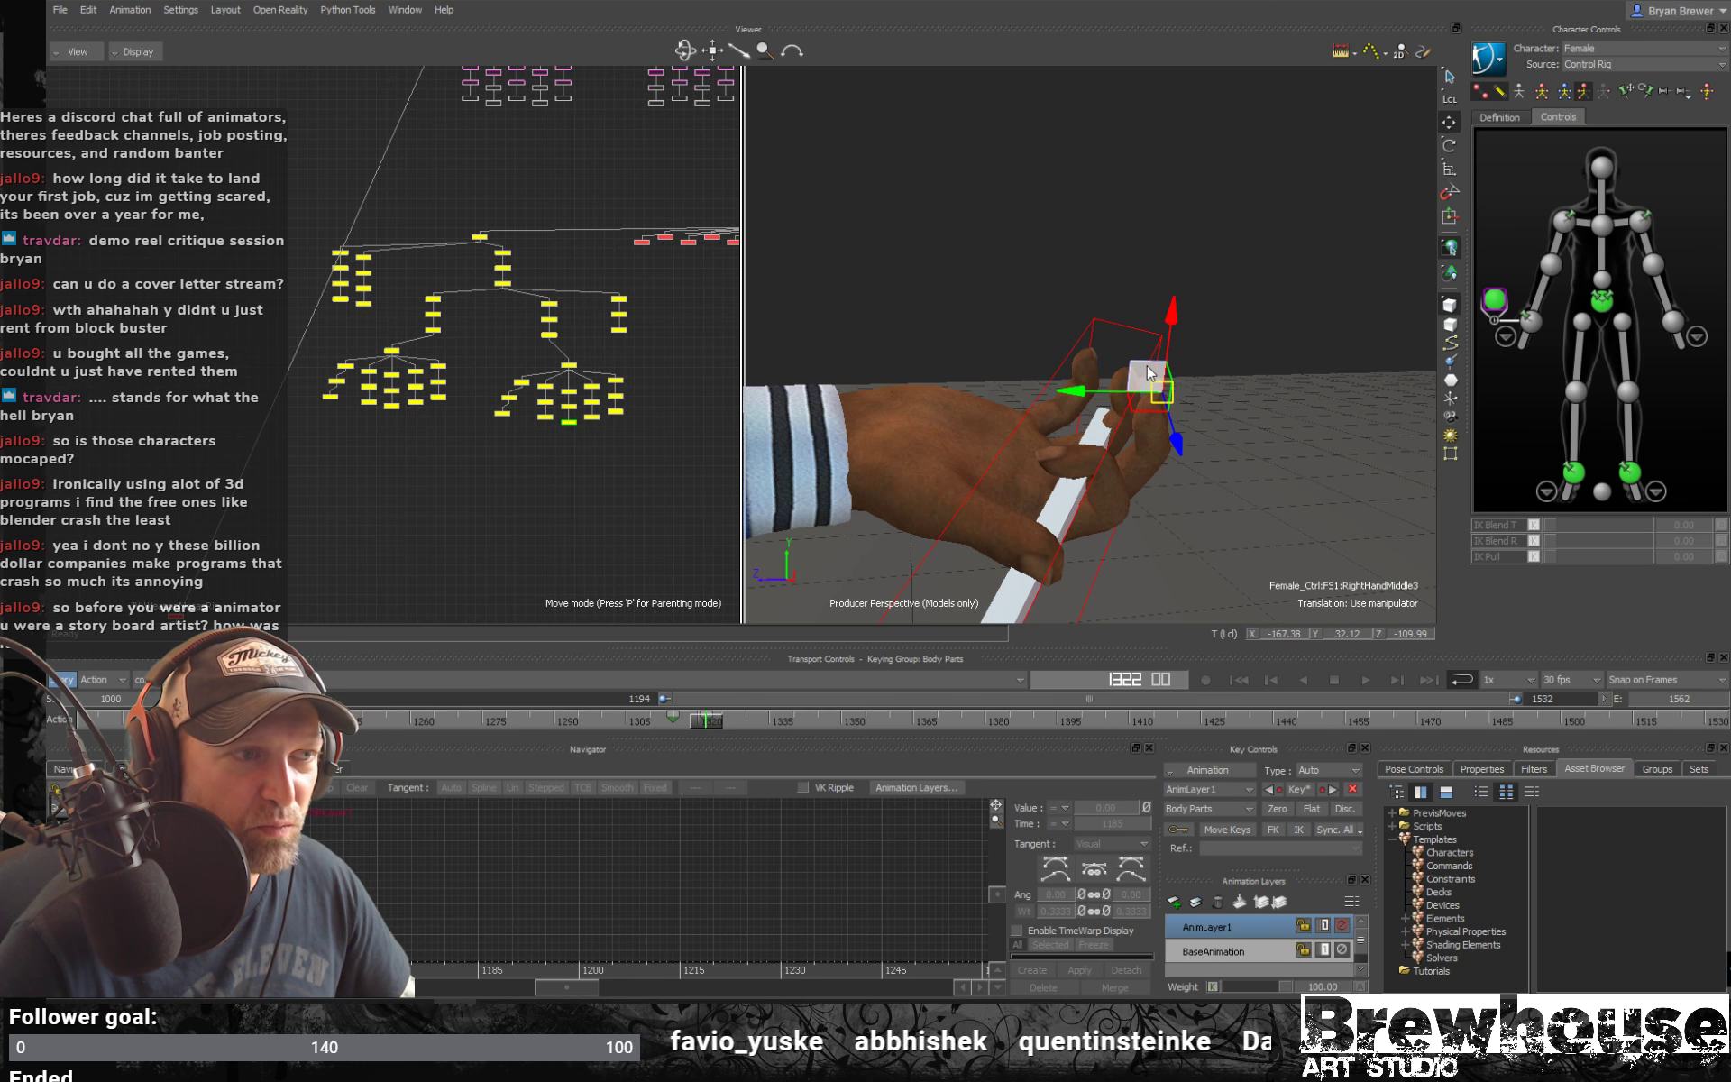
drag(1117, 379, 1069, 392)
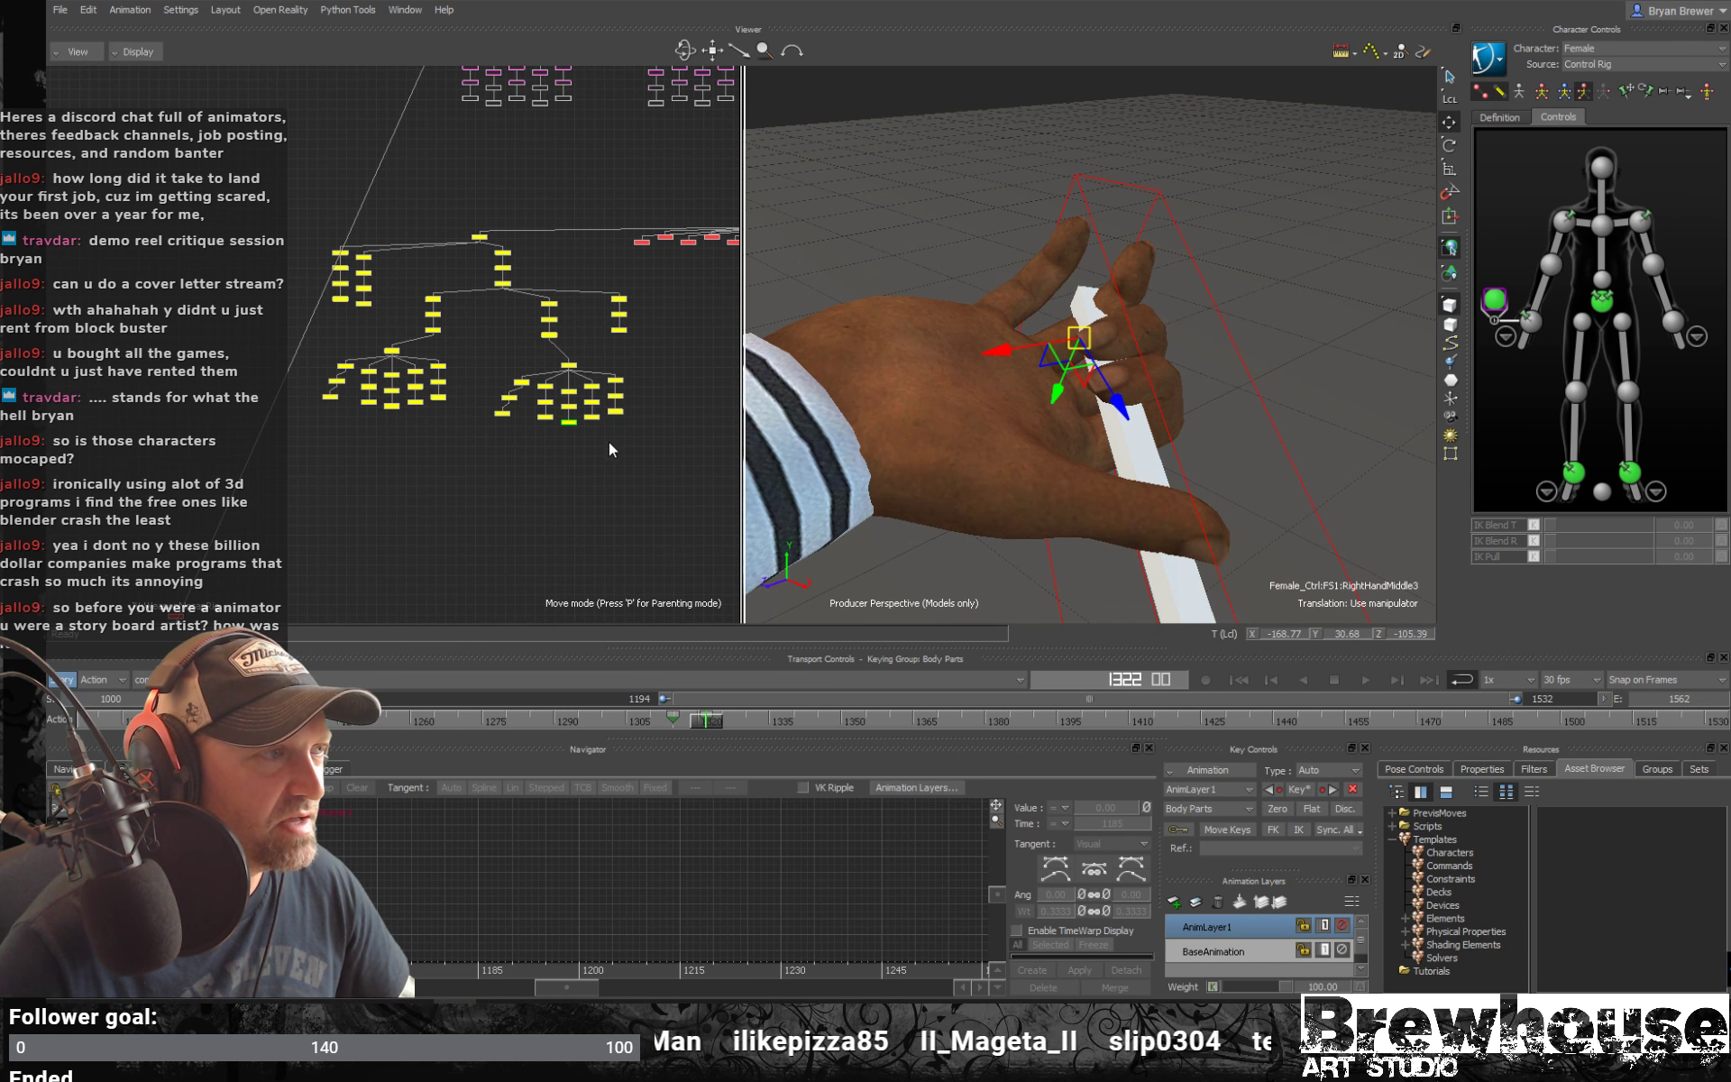
click(592, 418)
ctrl+shift+drag(1122, 327, 1072, 337)
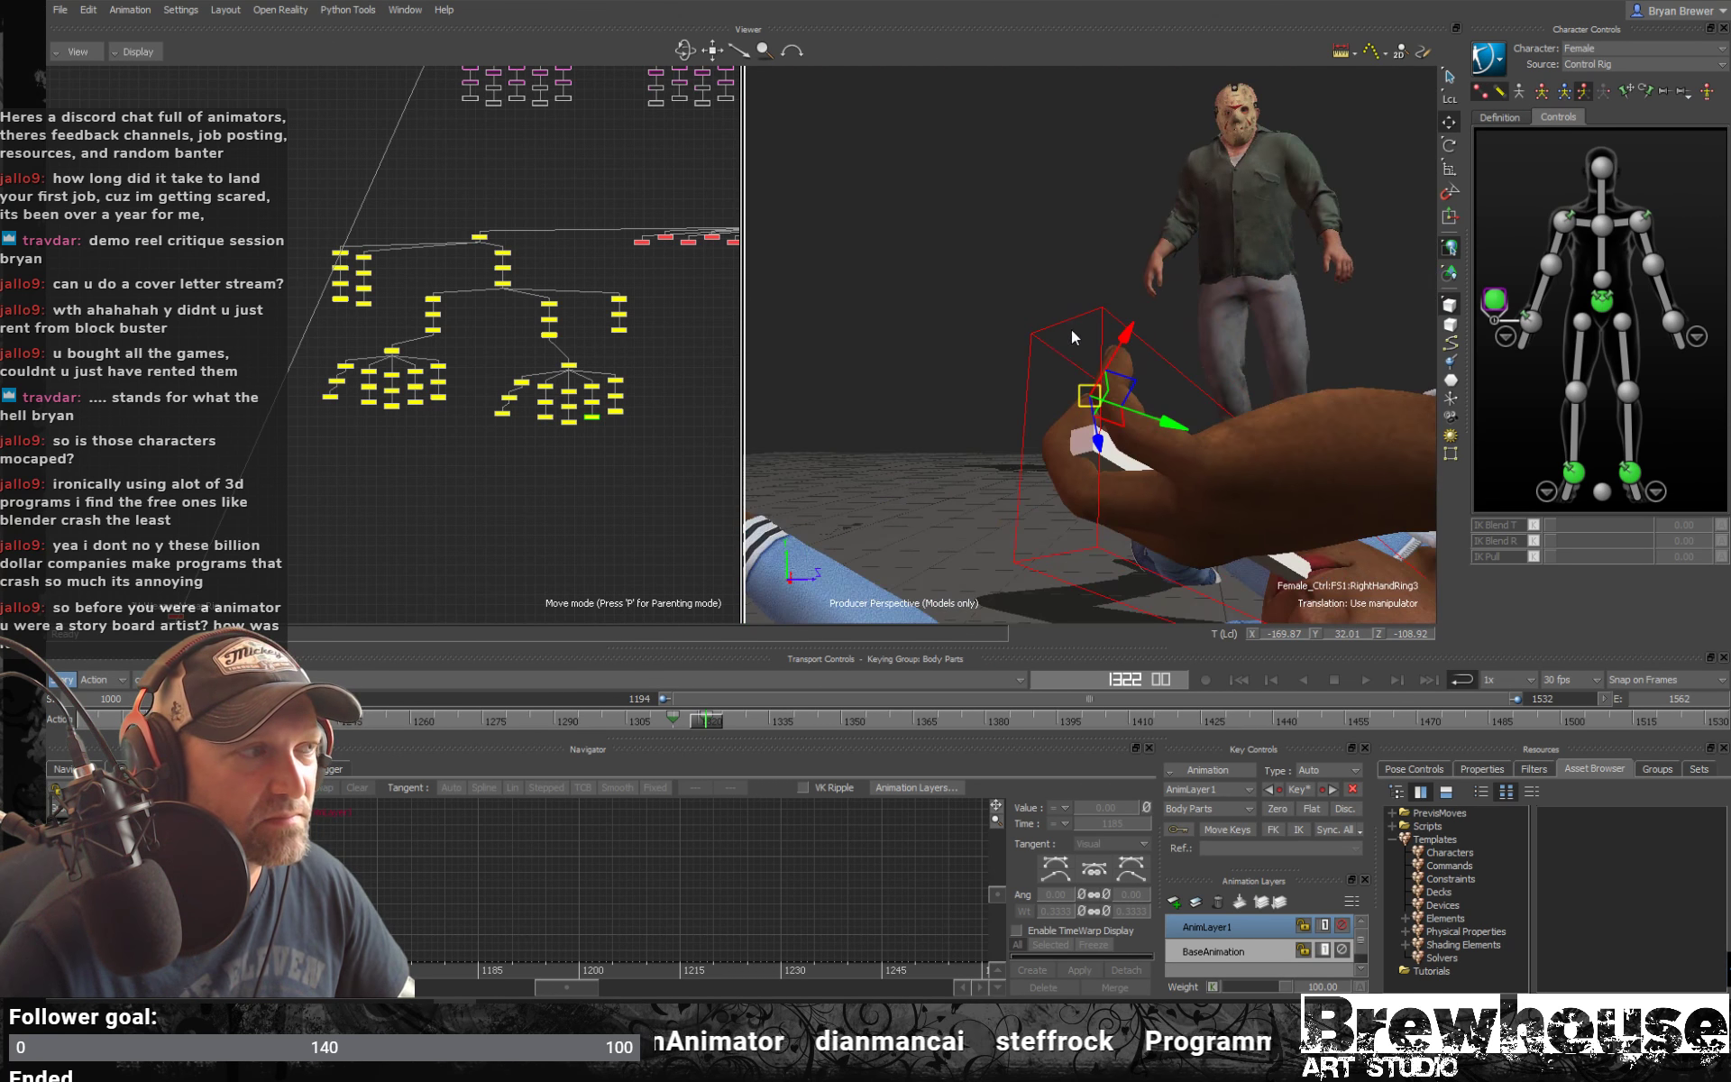
click(616, 410)
ctrl+shift+drag(954, 406, 1275, 377)
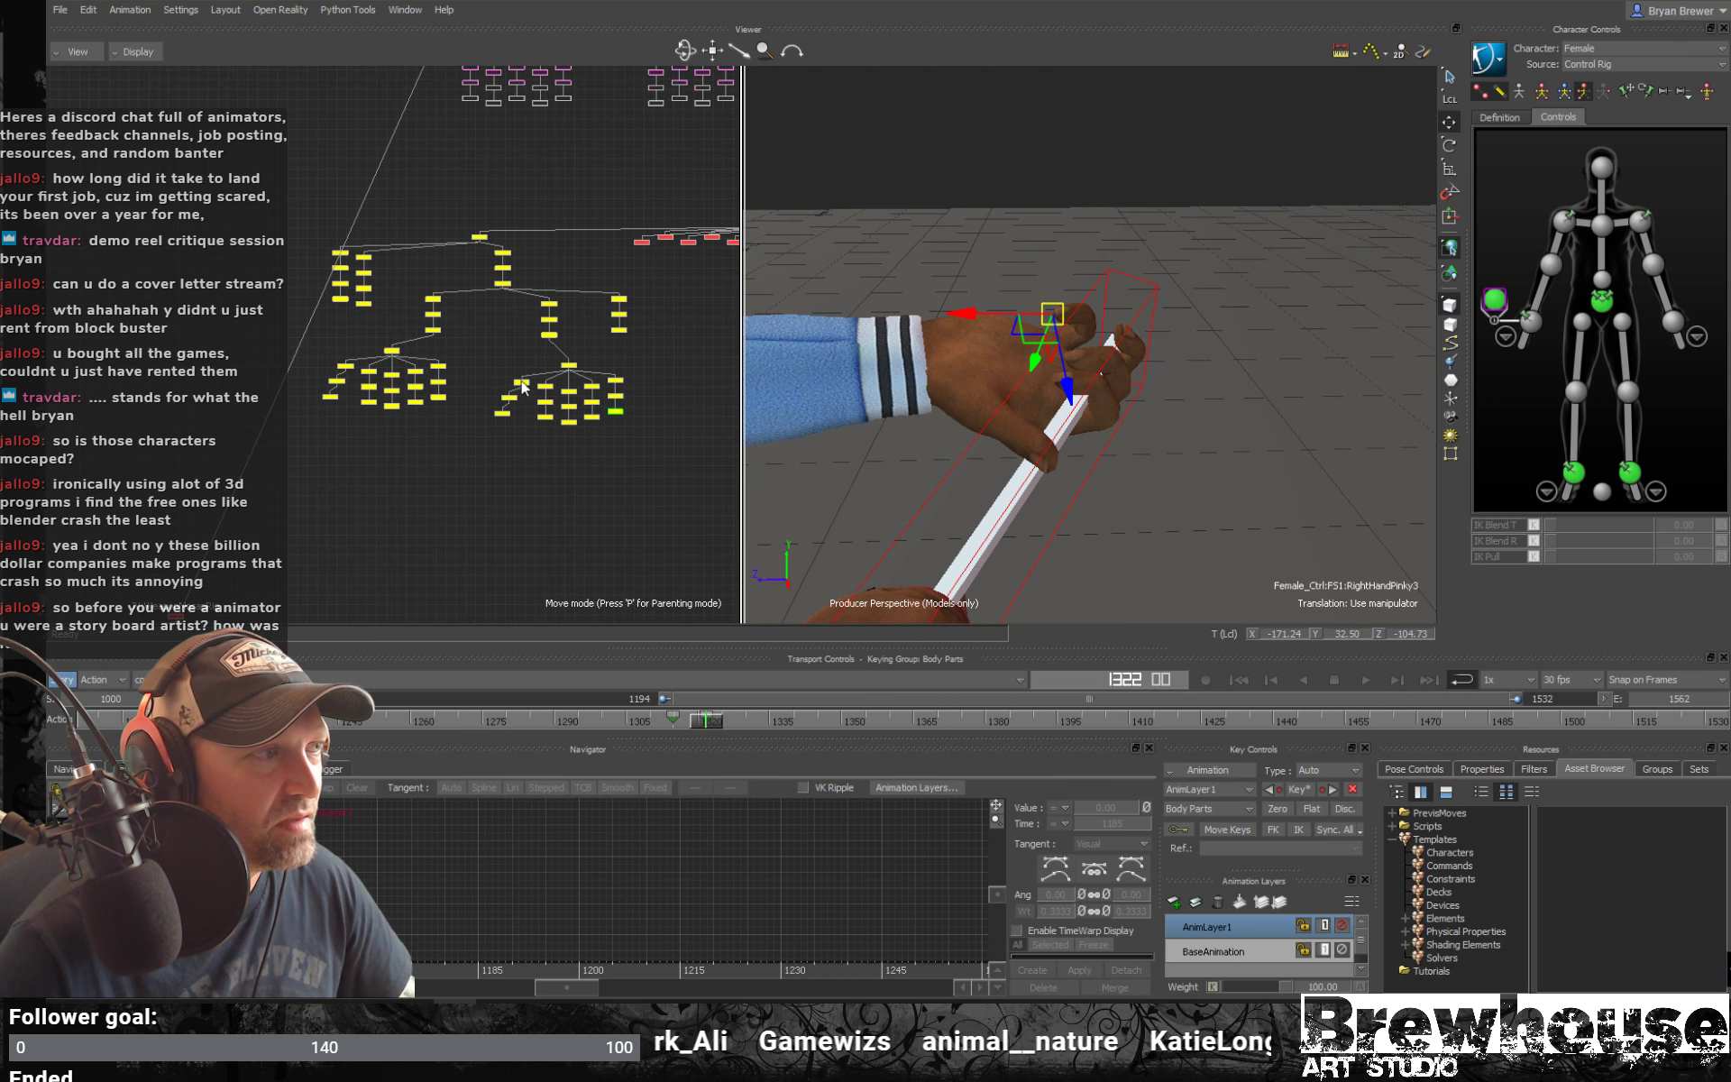
Rotate the right thumb's base and tip joints at frame 1322 to fold the thumb over the blade
click(1089, 413)
key(r)
drag(1089, 412, 991, 332)
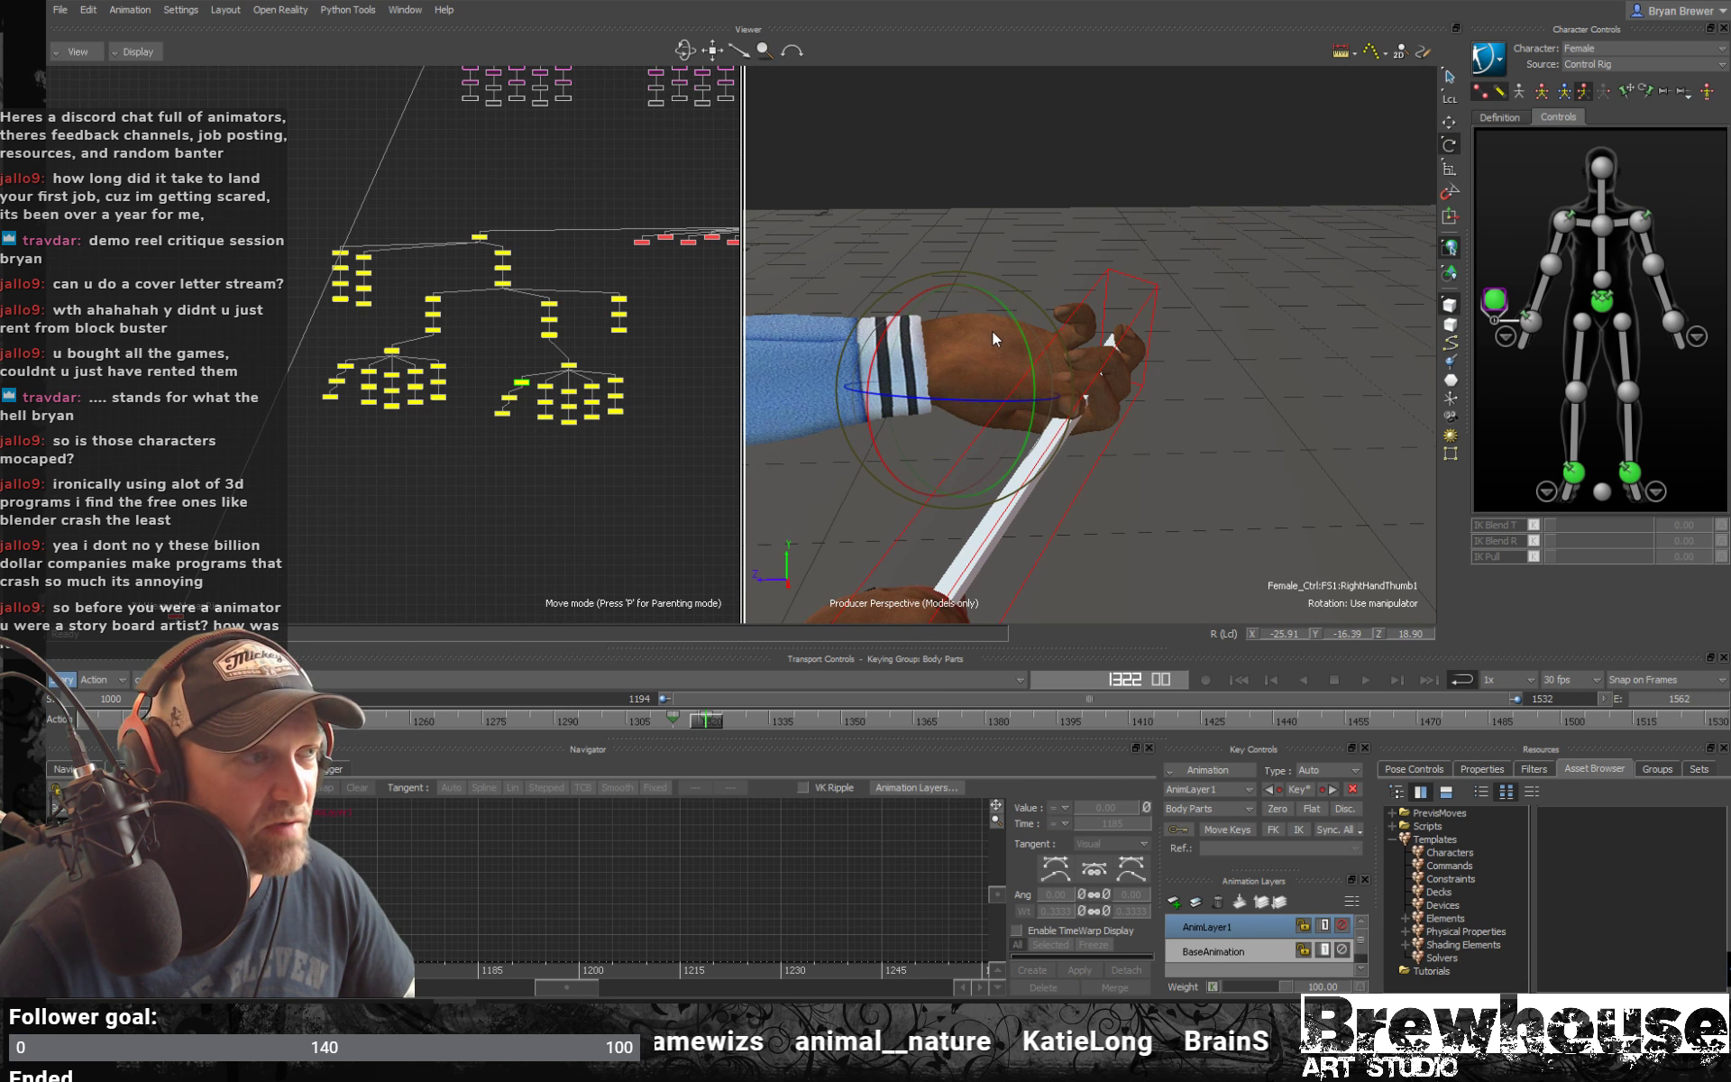
click(502, 413)
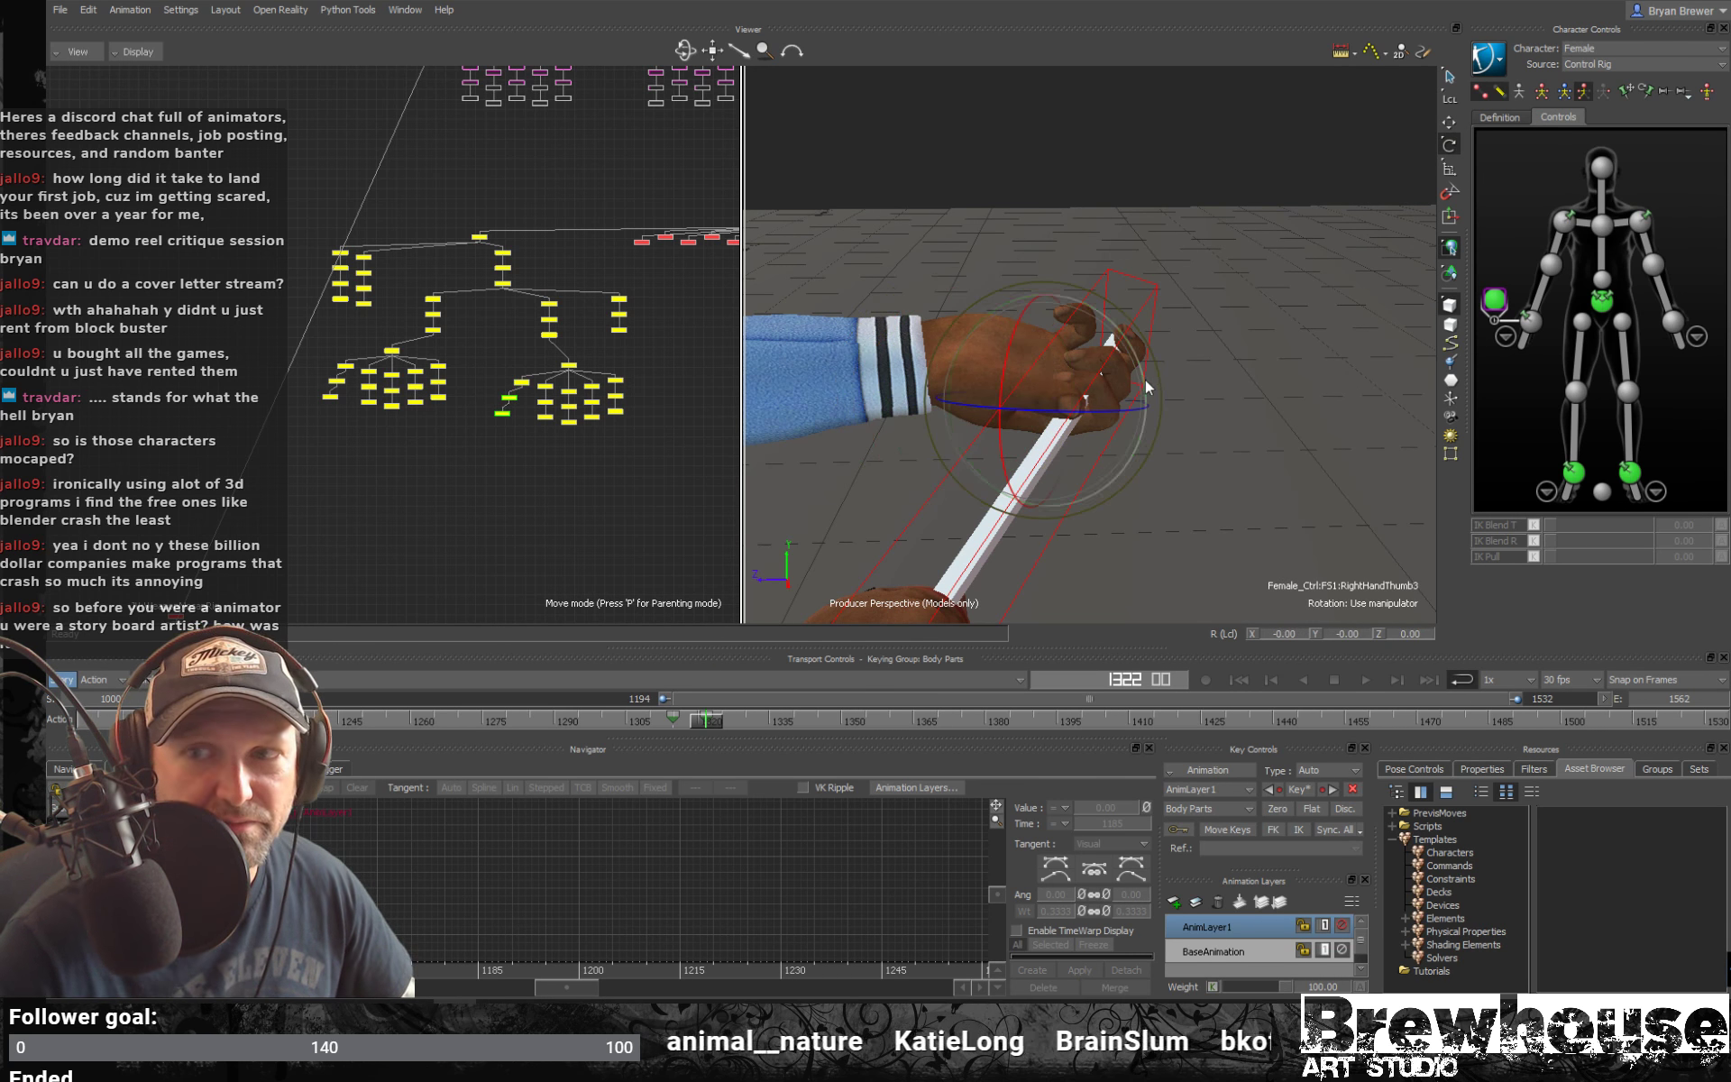
mouse_move(1107, 409)
ctrl+shift+mouse_down()
mouse_move(1098, 429)
mouse_move(1045, 379)
mouse_move(1134, 401)
mouse_move(1172, 355)
mouse_move(1215, 442)
mouse_move(1101, 373)
mouse_move(1118, 317)
mouse_move(1221, 379)
mouse_move(1127, 409)
mouse_move(1133, 386)
mouse_move(1085, 431)
mouse_move(1132, 392)
mouse_move(1116, 397)
ctrl+shift+mouse_up()
key(t)
key(e)
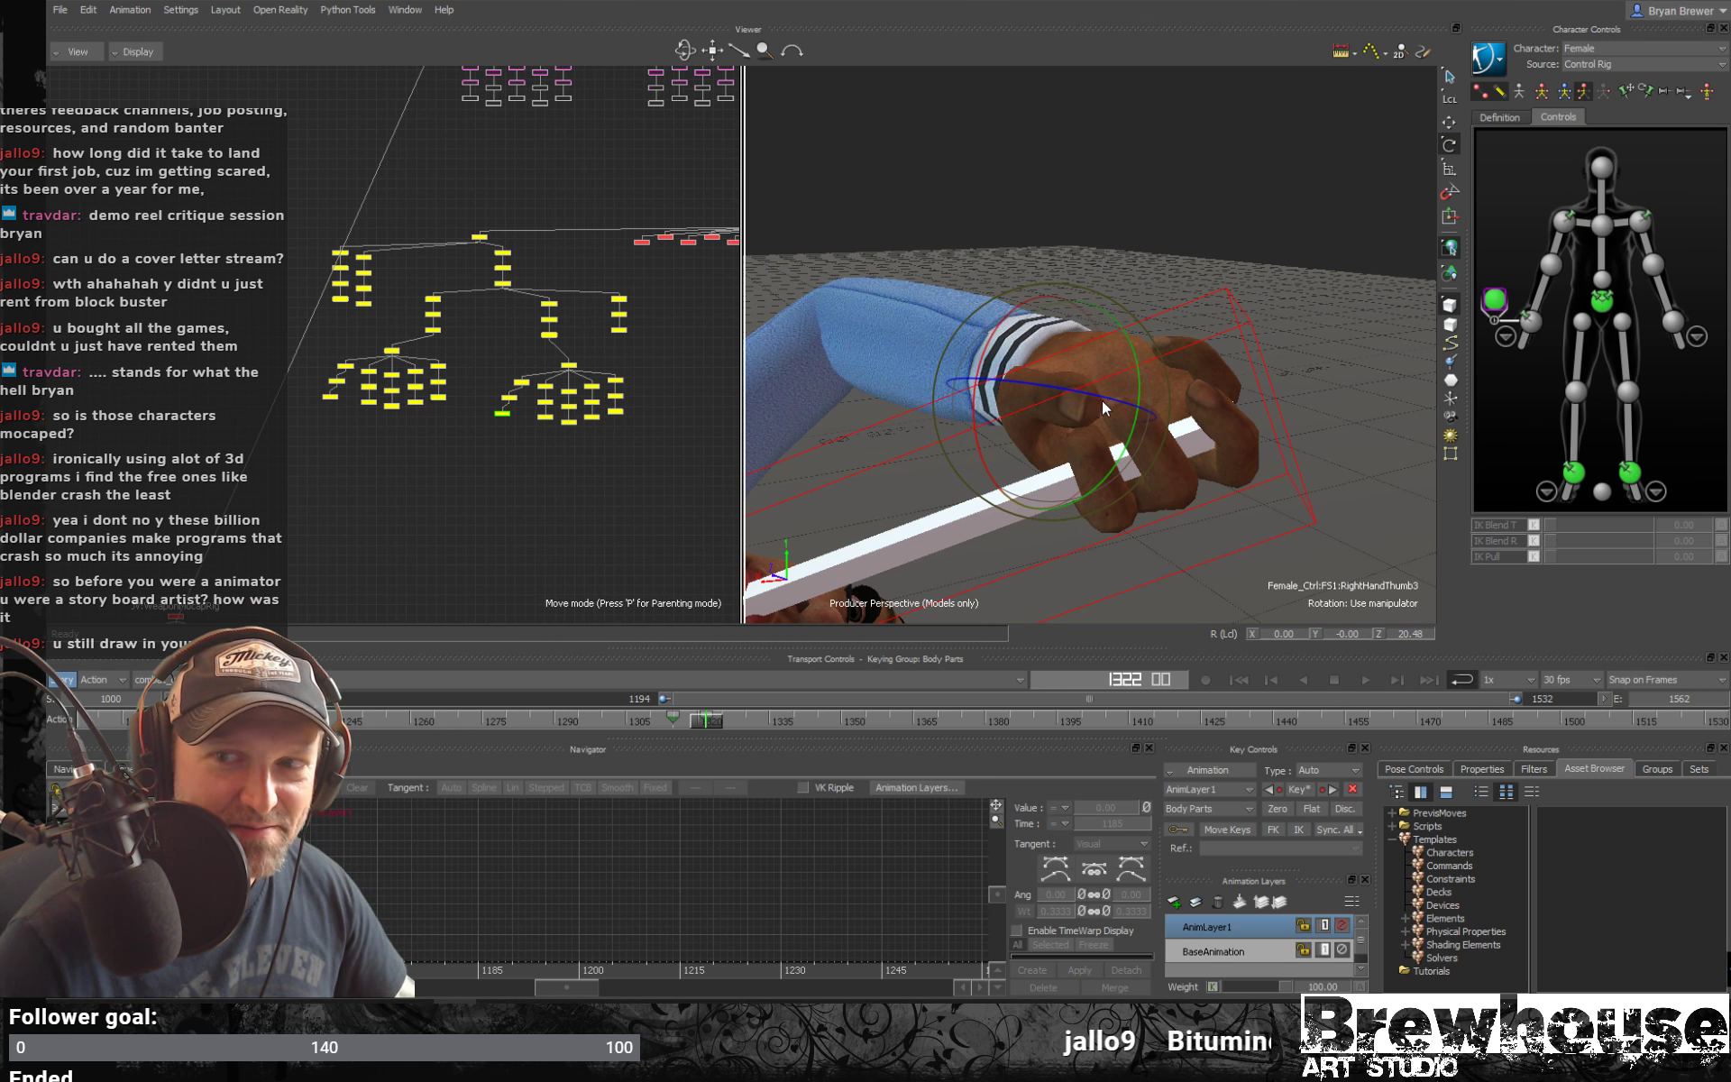
shift+drag(1084, 421, 1199, 379)
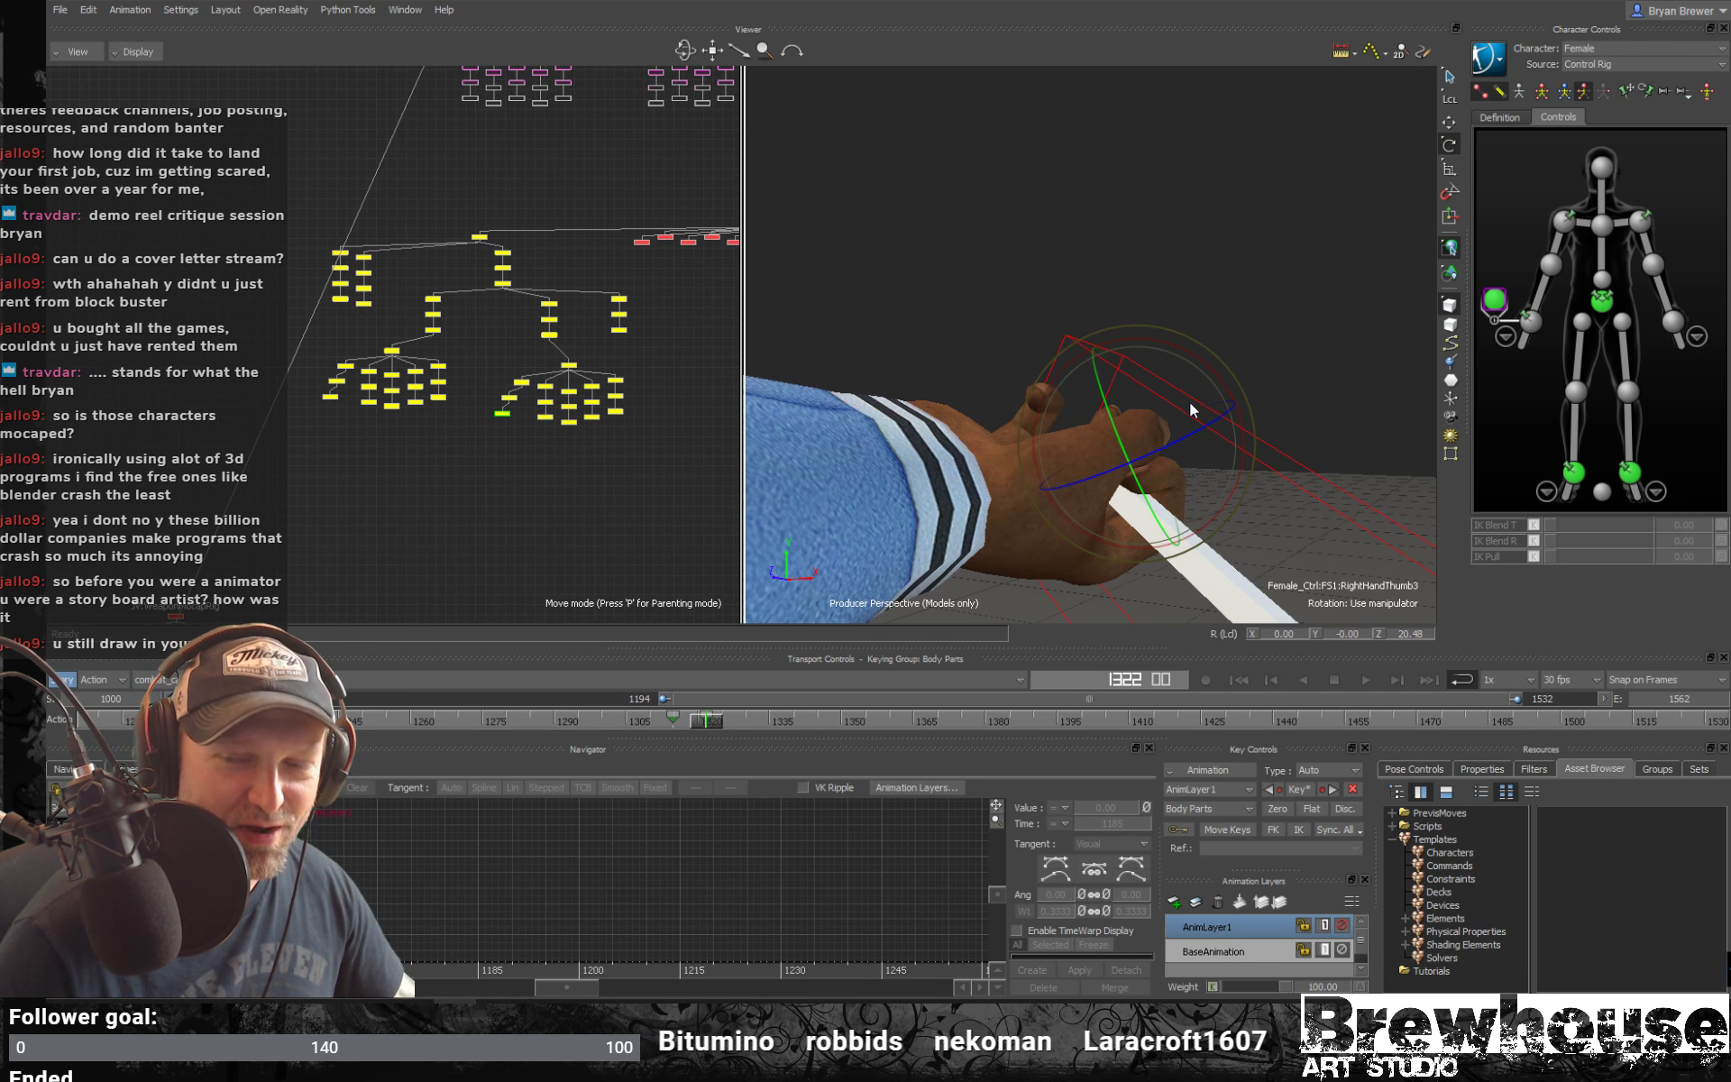
mouse_move(1128, 440)
ctrl+shift+mouse_down()
mouse_move(916, 431)
mouse_move(1137, 422)
mouse_move(1101, 389)
mouse_move(1138, 417)
ctrl+shift+mouse_up()
Refine the curl of the right ring and pinky fingers at frame 1322, and play the action up to frame 1411 to check the grip
click(592, 386)
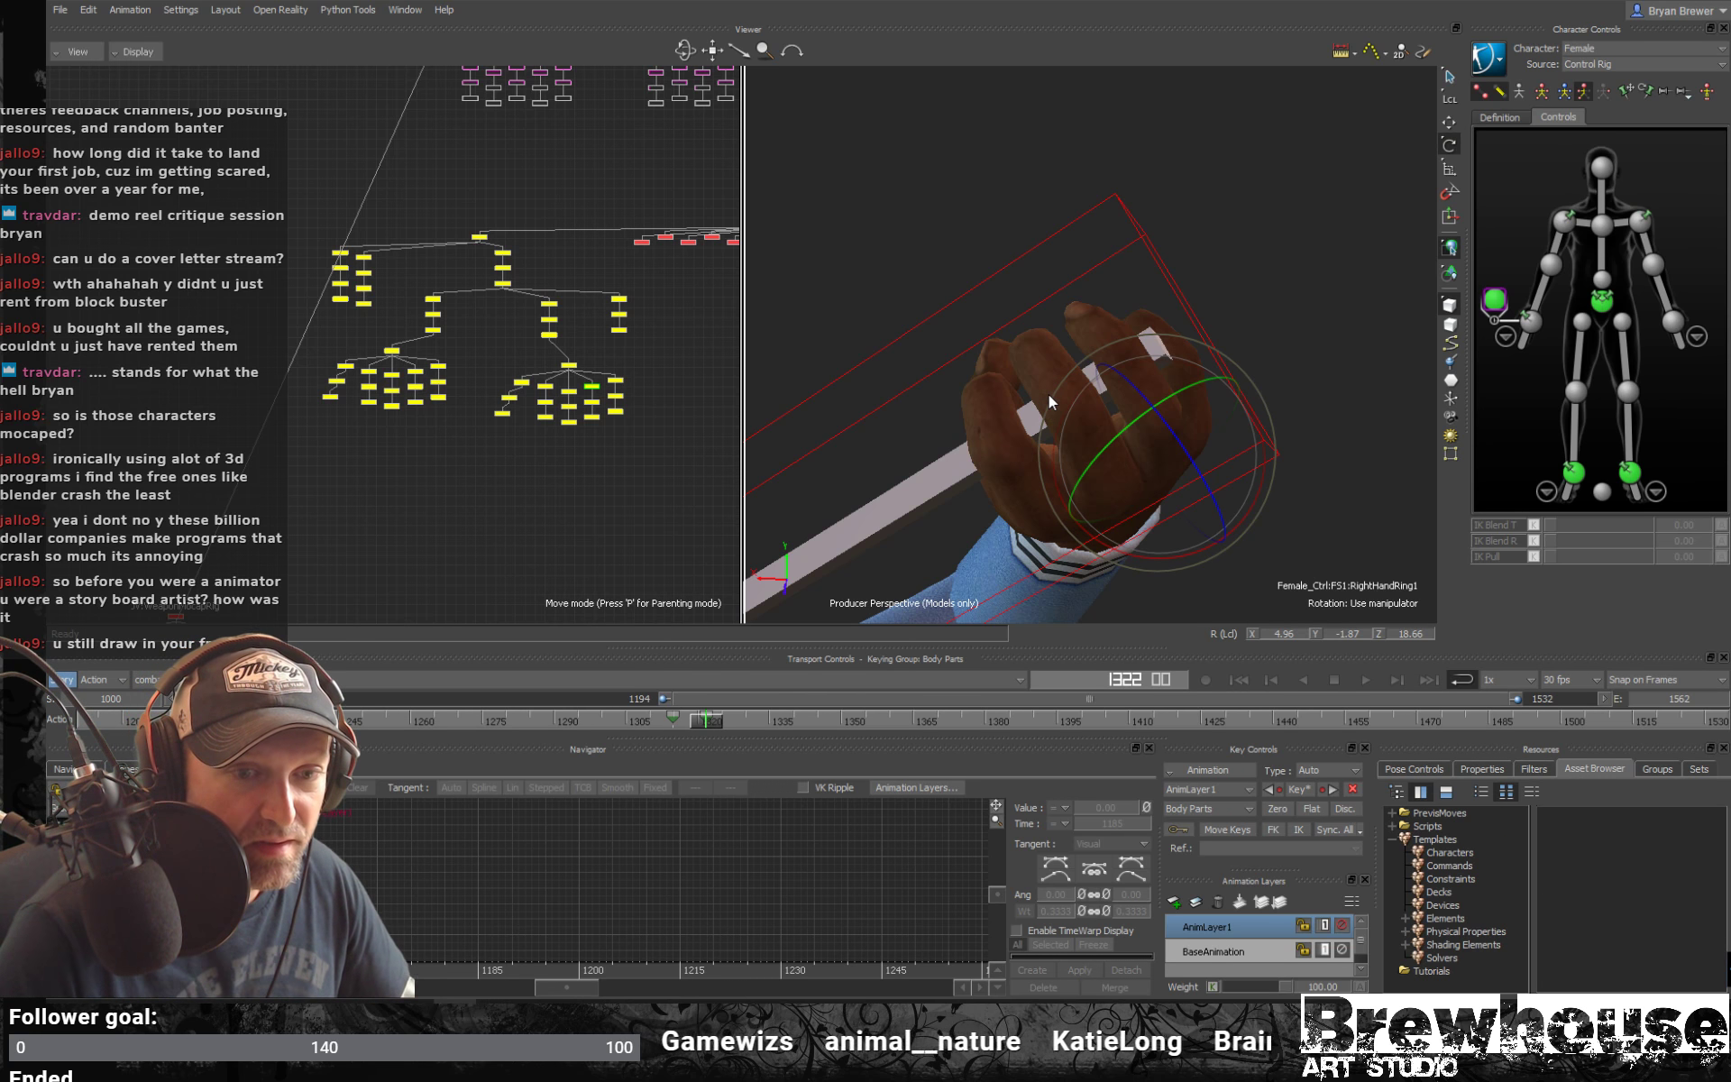
mouse_move(1055, 375)
alt+mouse_down()
mouse_move(1114, 346)
mouse_move(1018, 387)
mouse_move(1063, 361)
alt+mouse_up()
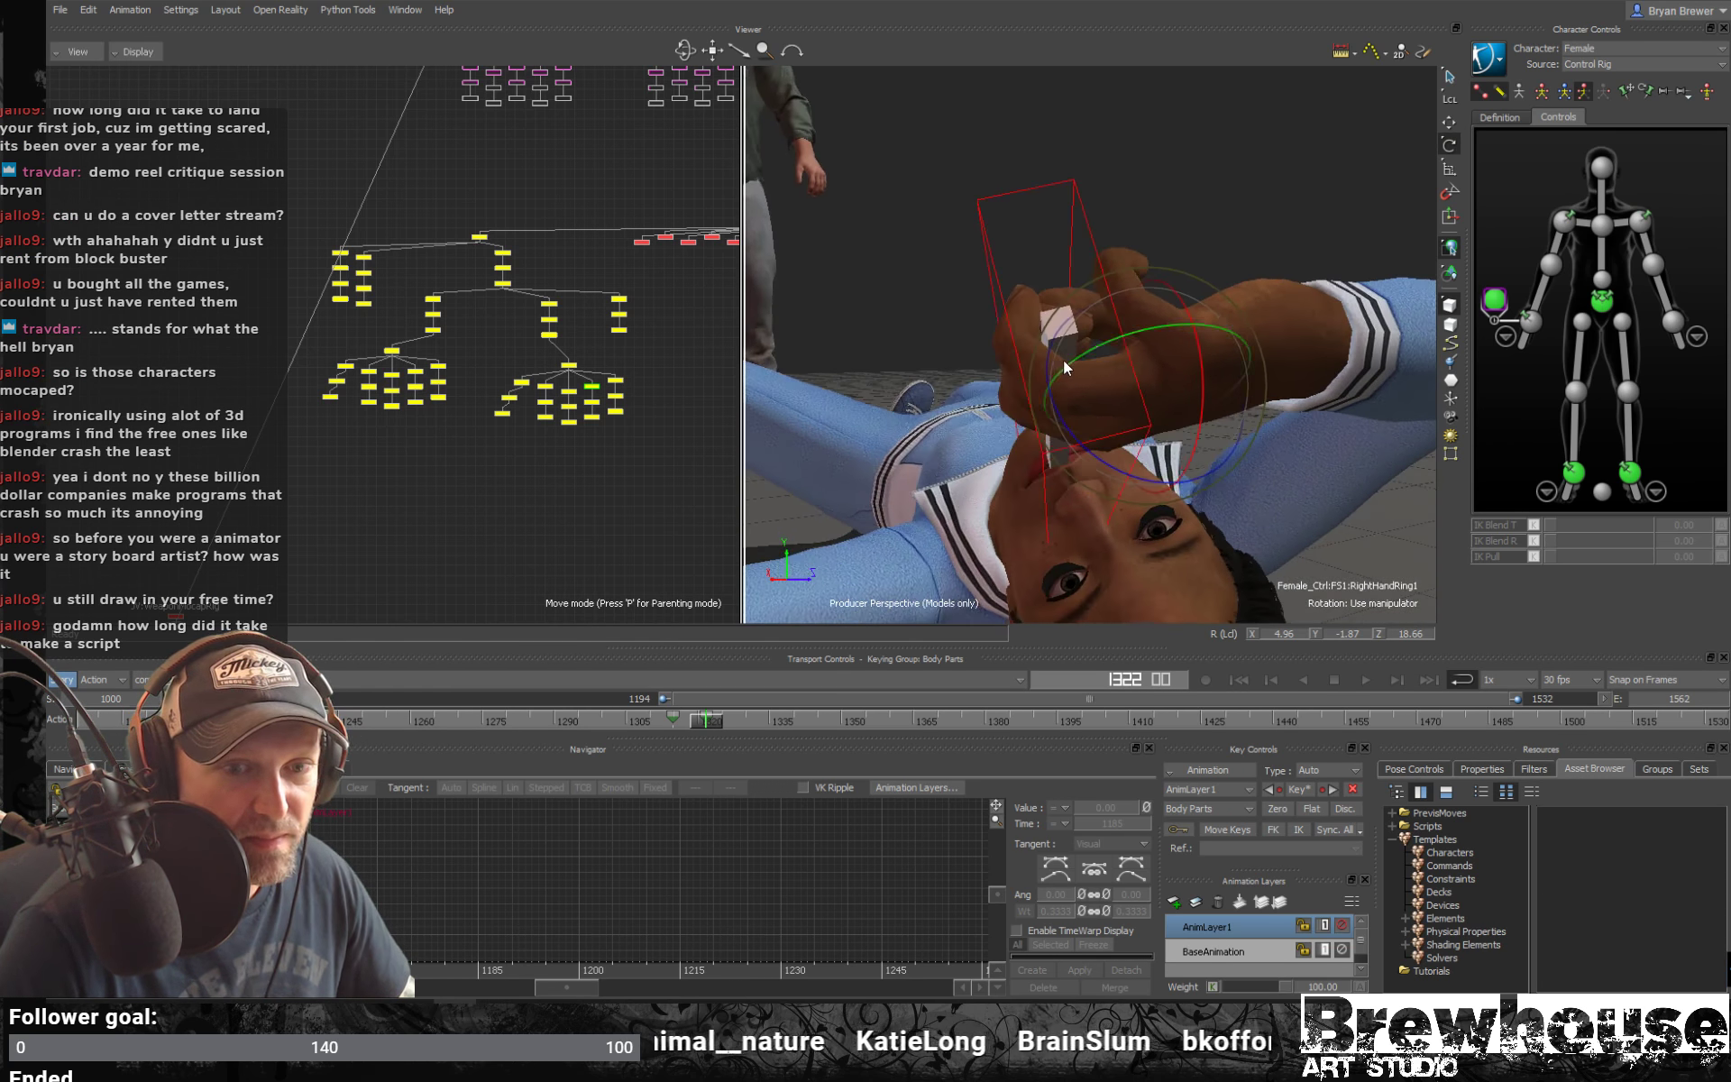
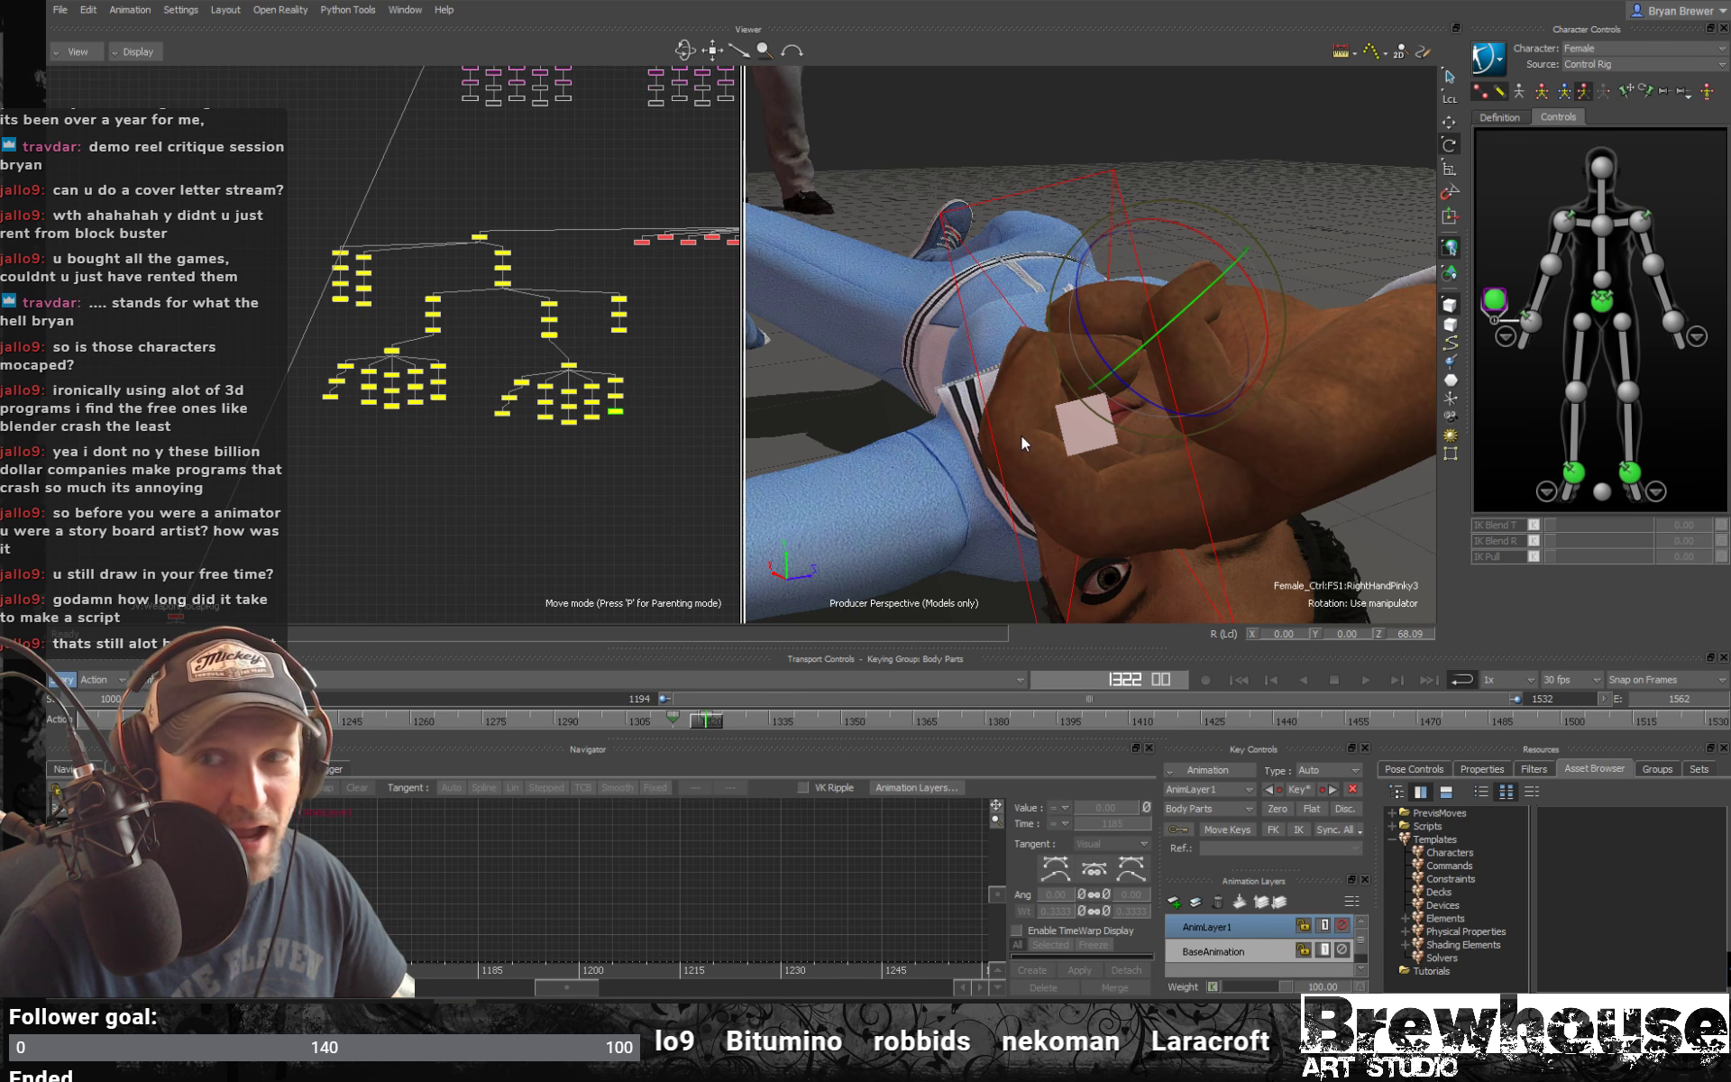
ctrl+shift+drag(1026, 432, 1063, 461)
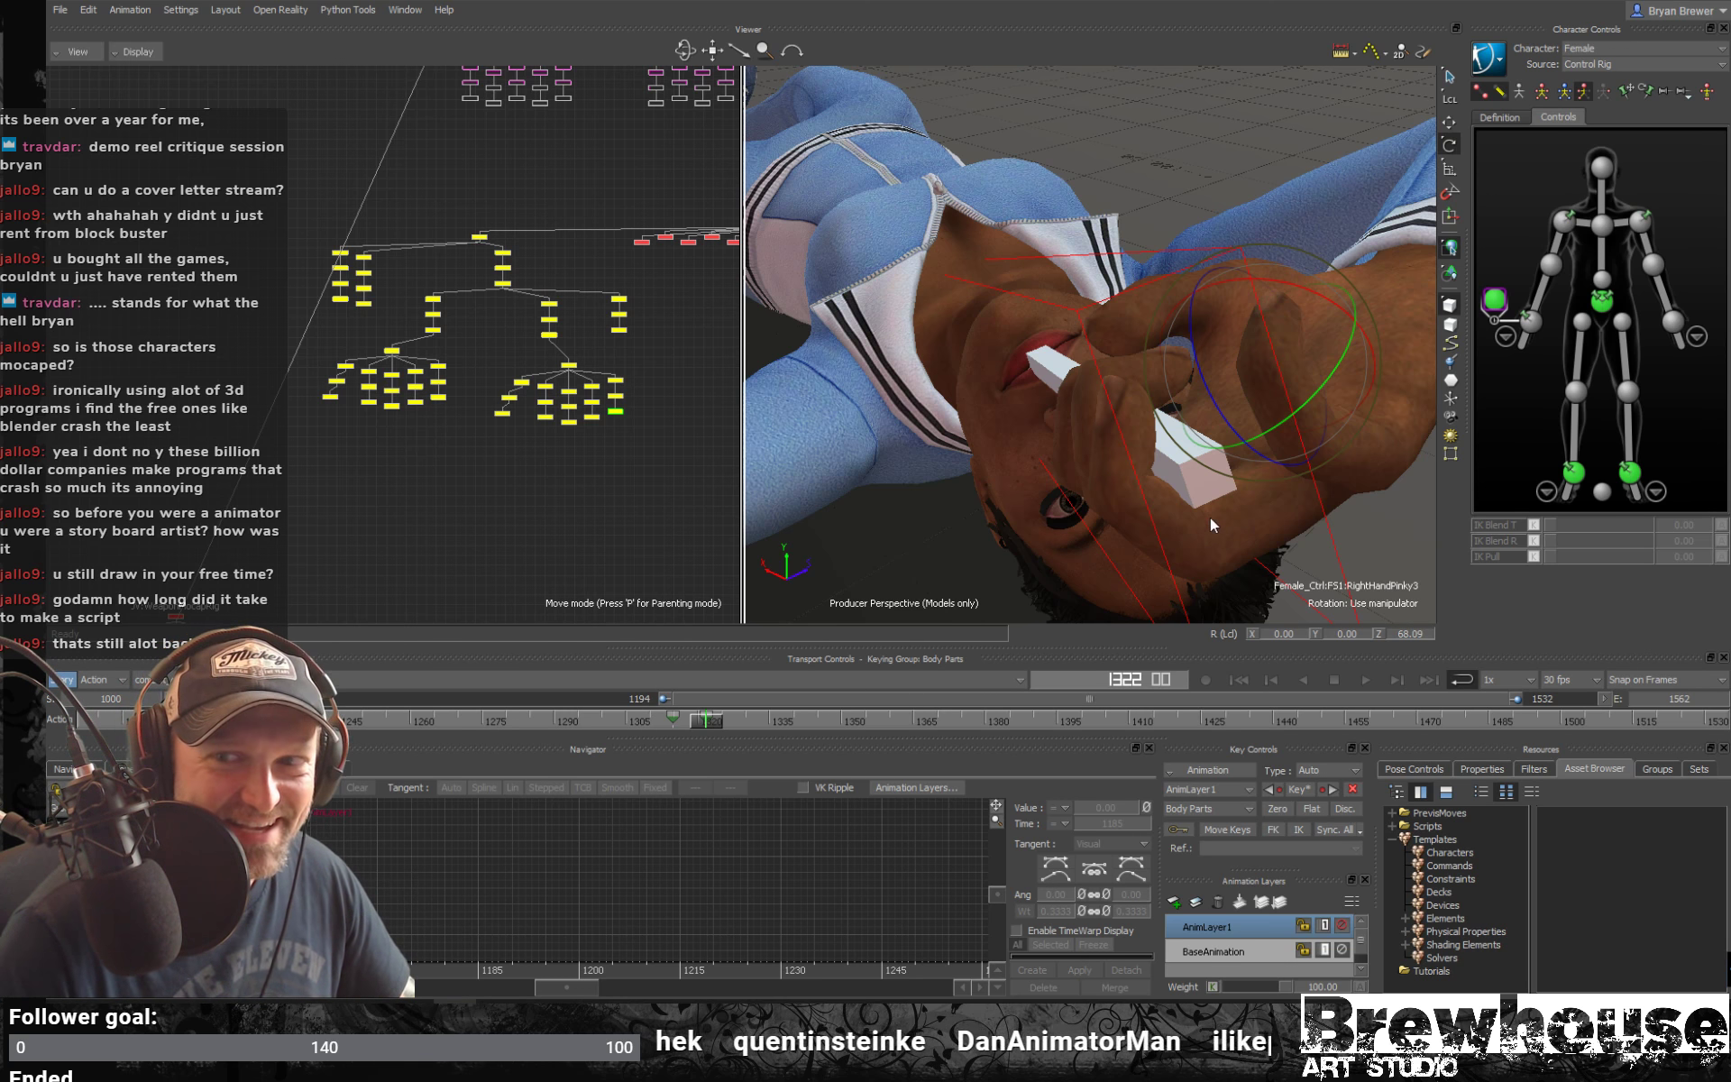
alt+drag(1210, 517, 1161, 511)
alt+drag(1087, 580, 1127, 512)
key(space)
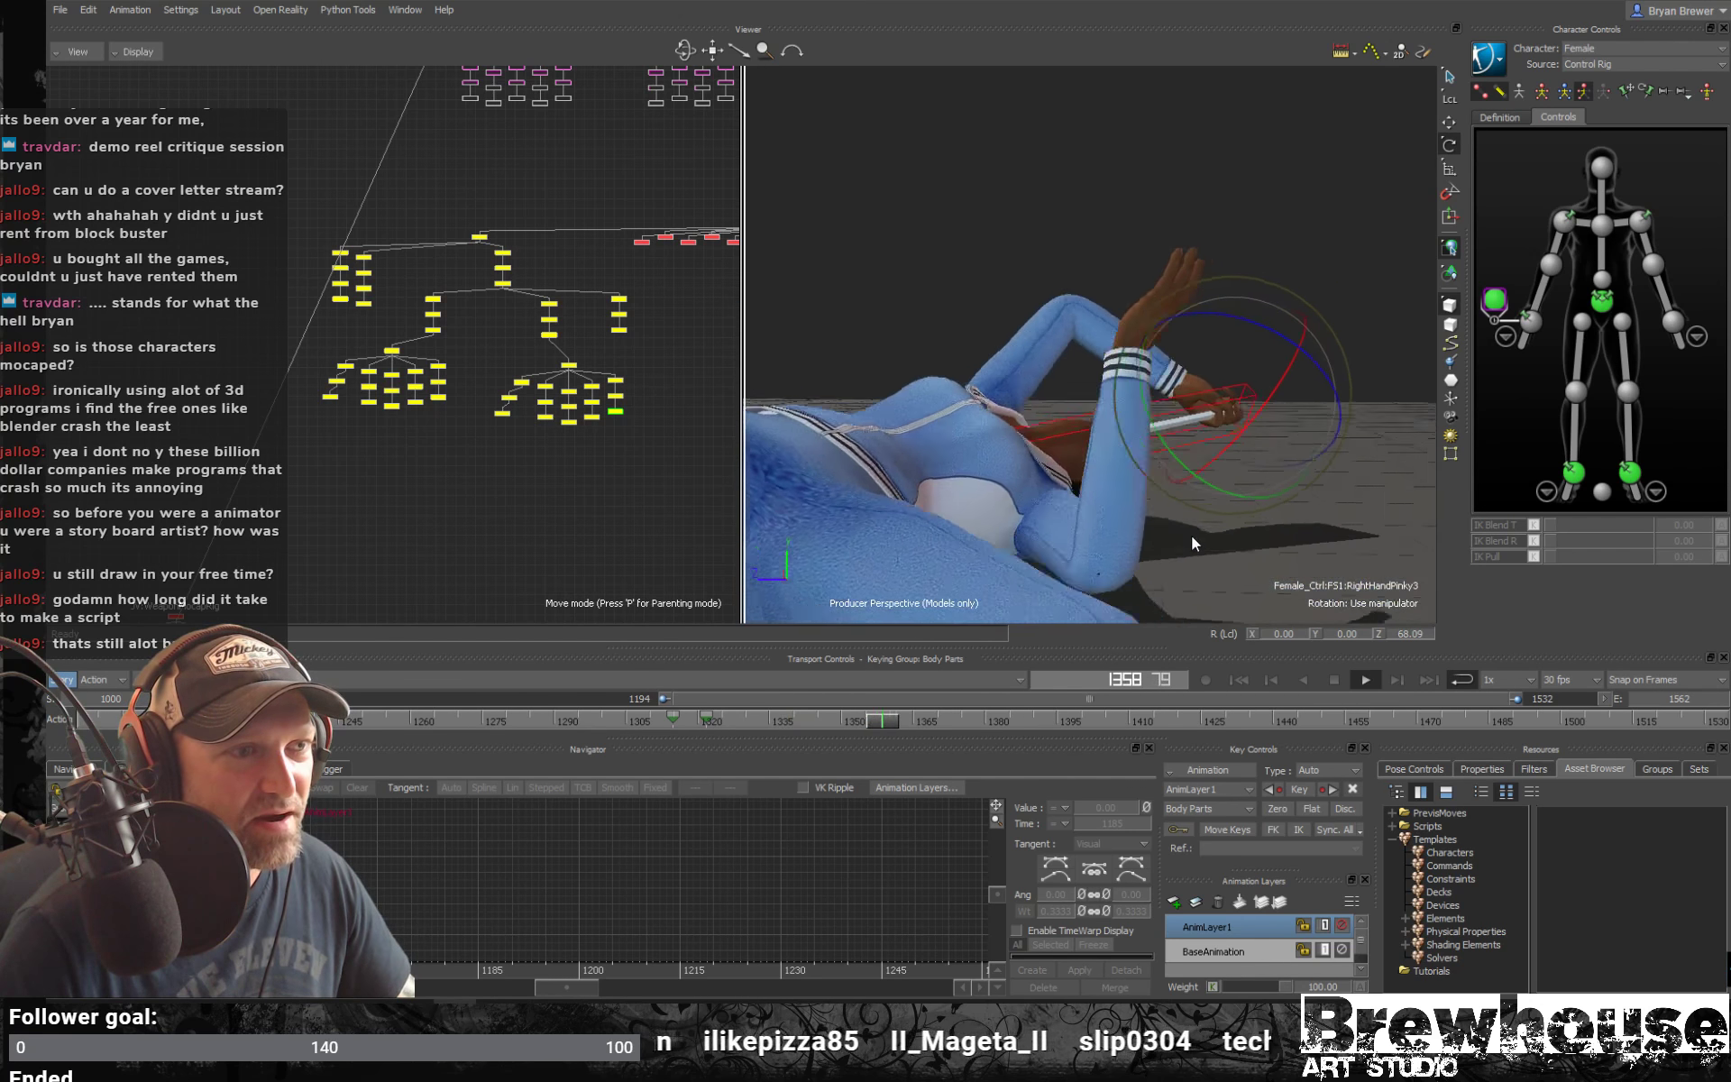
key(space)
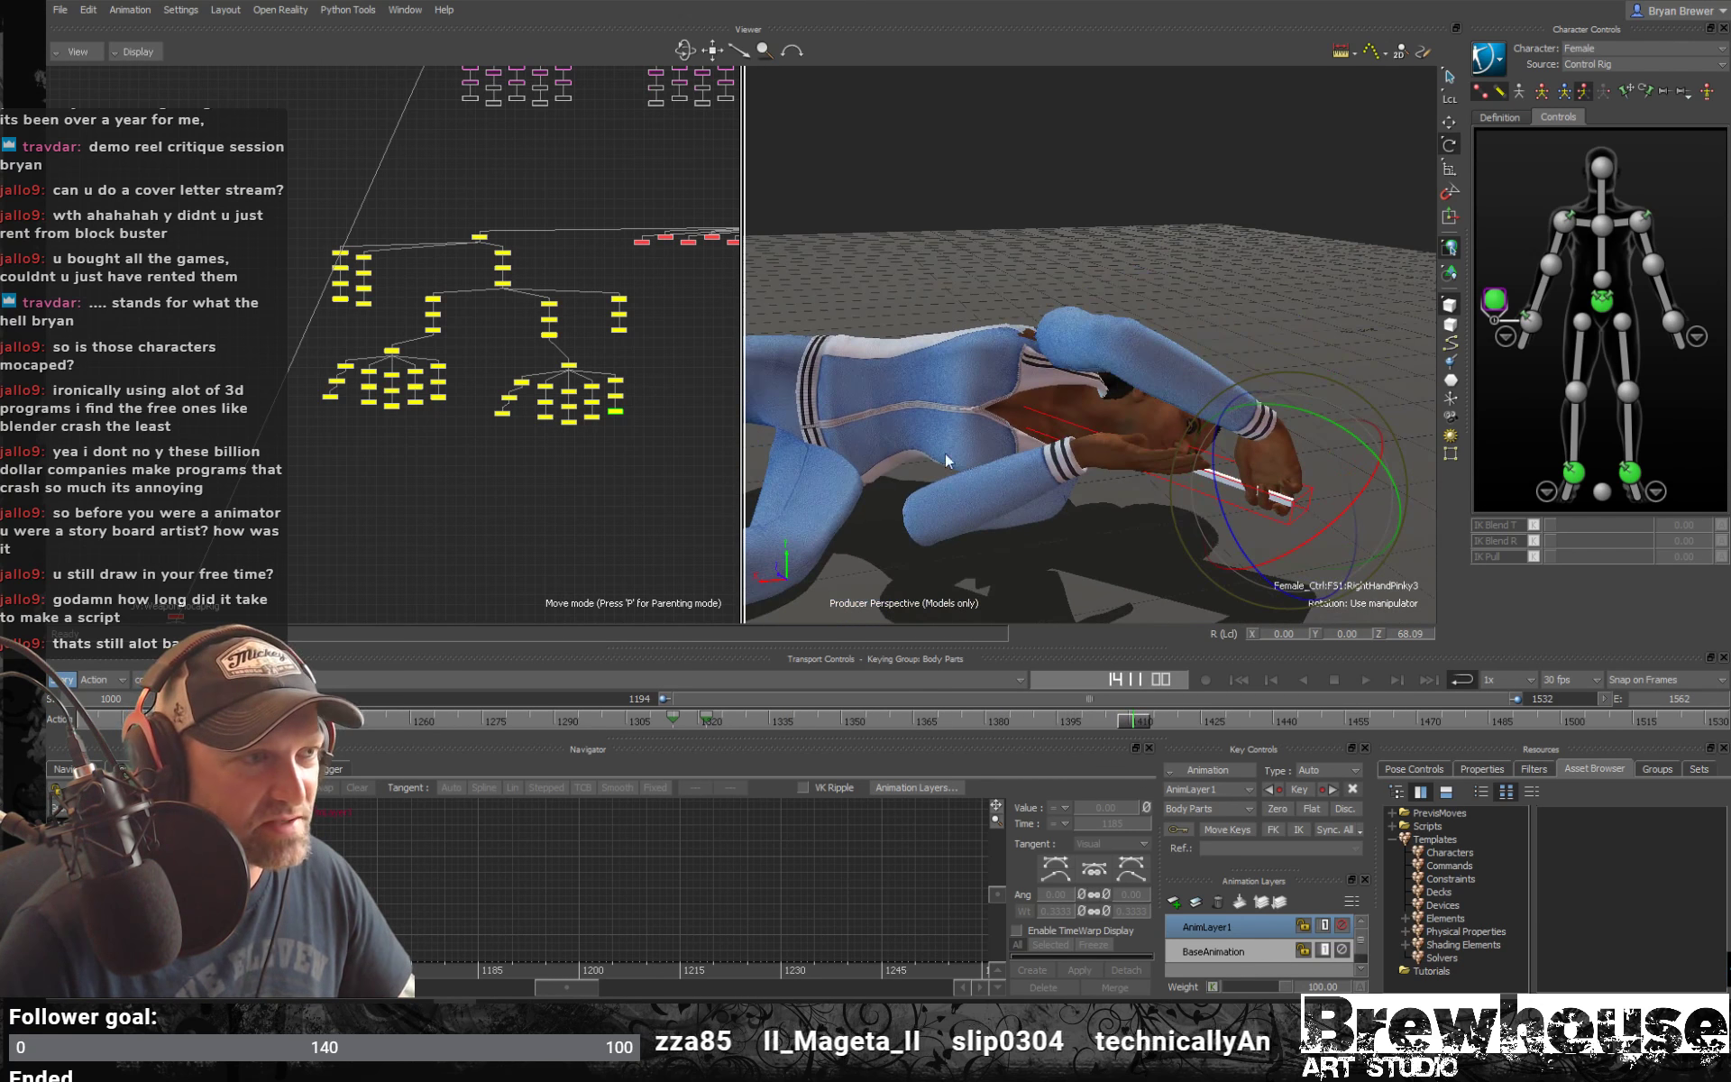
Select the marker that drives the weapon, then rotate and key it at frames 1373 and 1385 to align the blade with the hand
scroll(665, 503, down, 5)
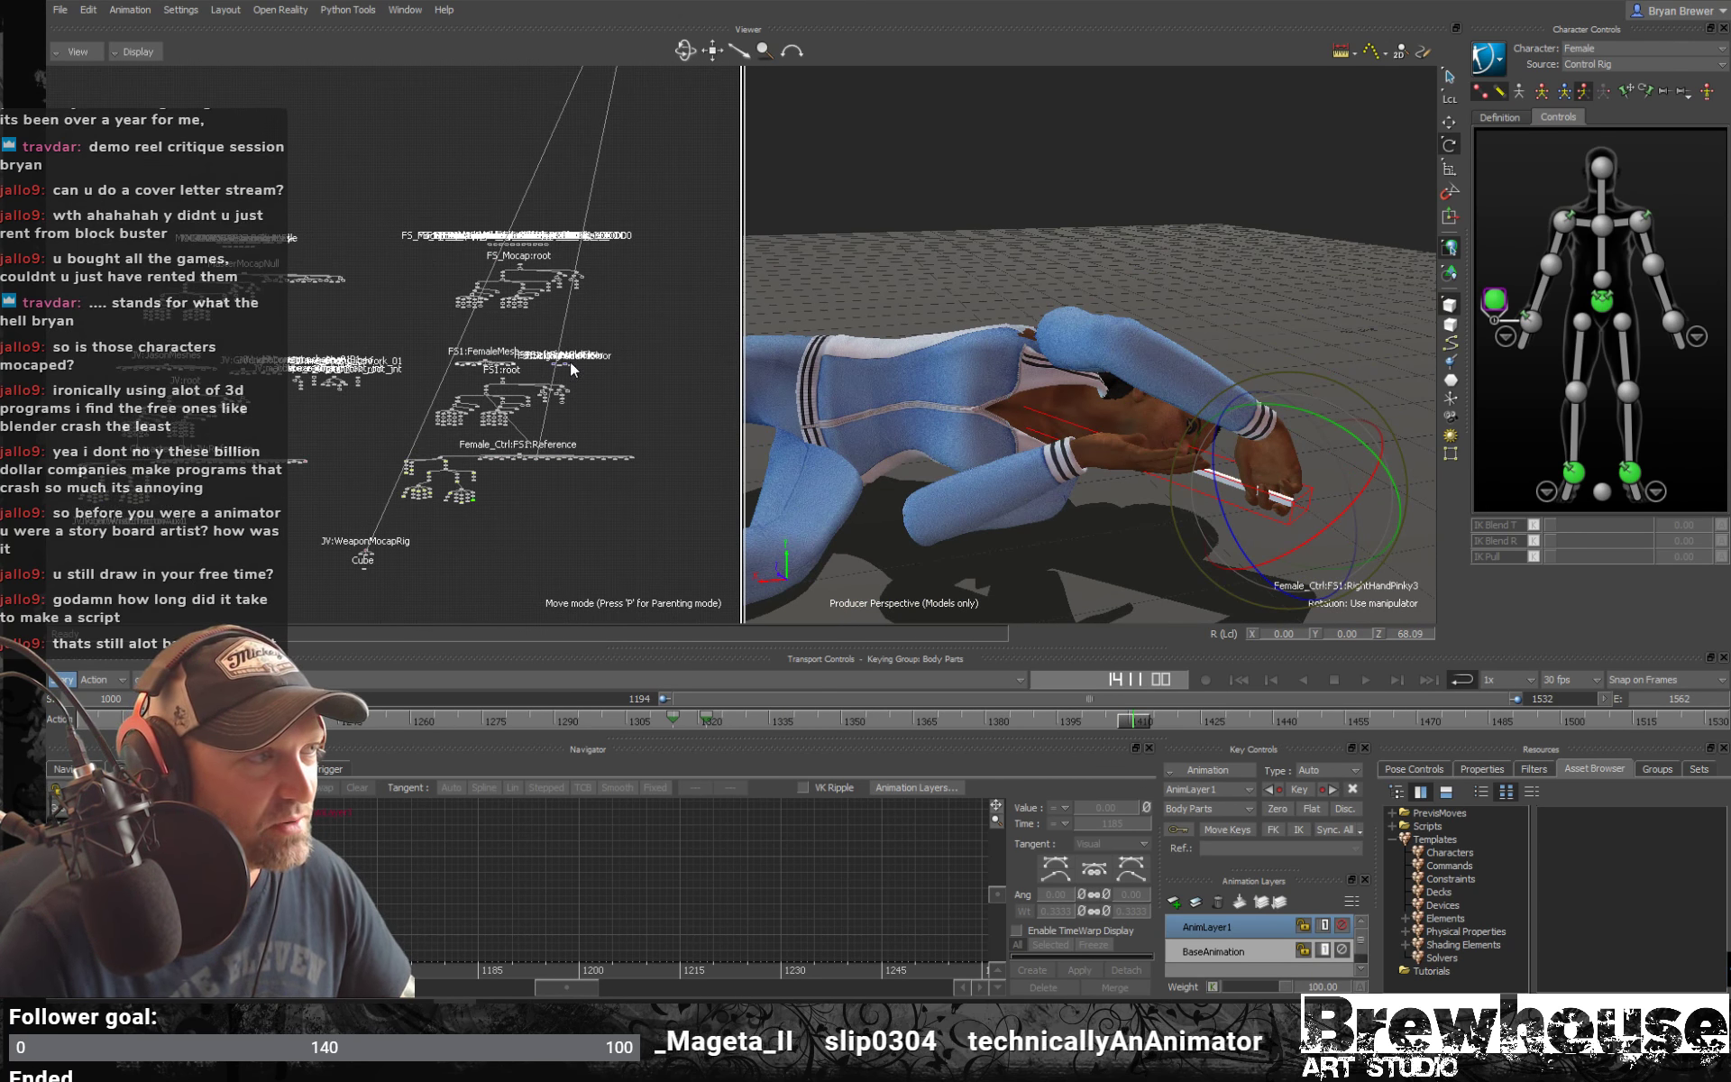
scroll(568, 432, up, 6)
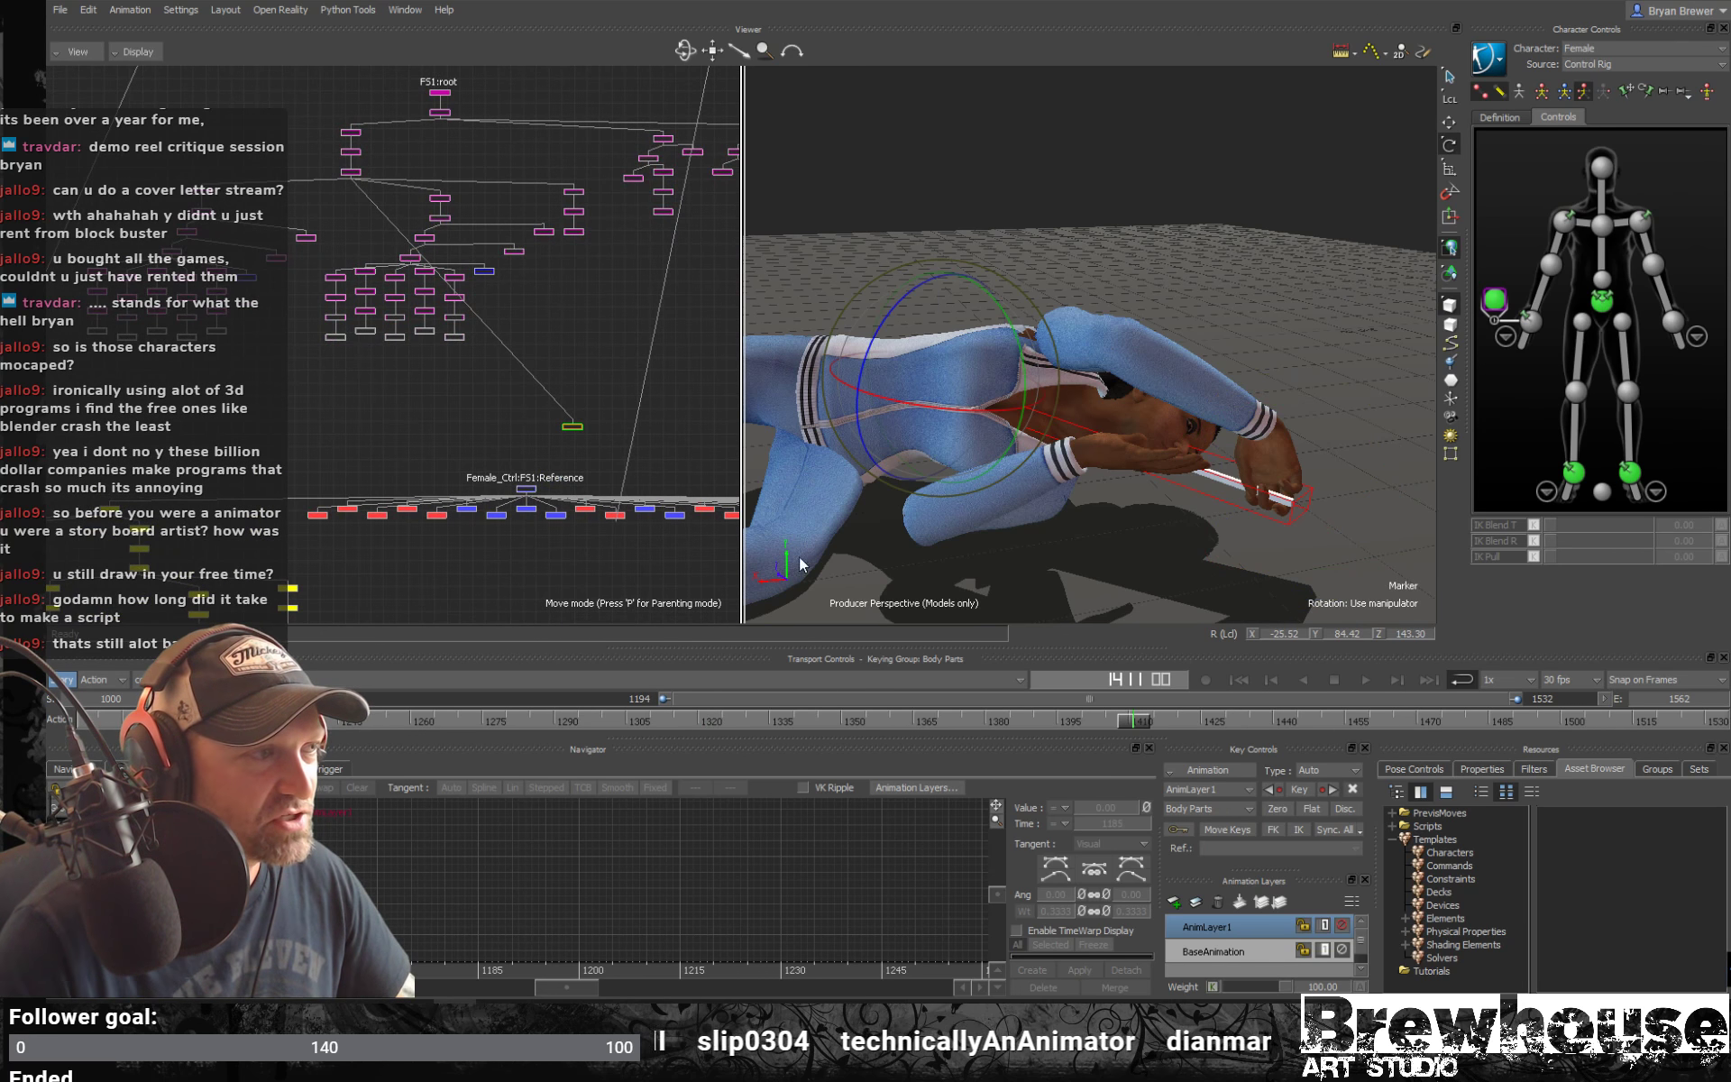
mouse_move(1134, 721)
mouse_down()
mouse_move(911, 715)
mouse_move(950, 718)
mouse_up()
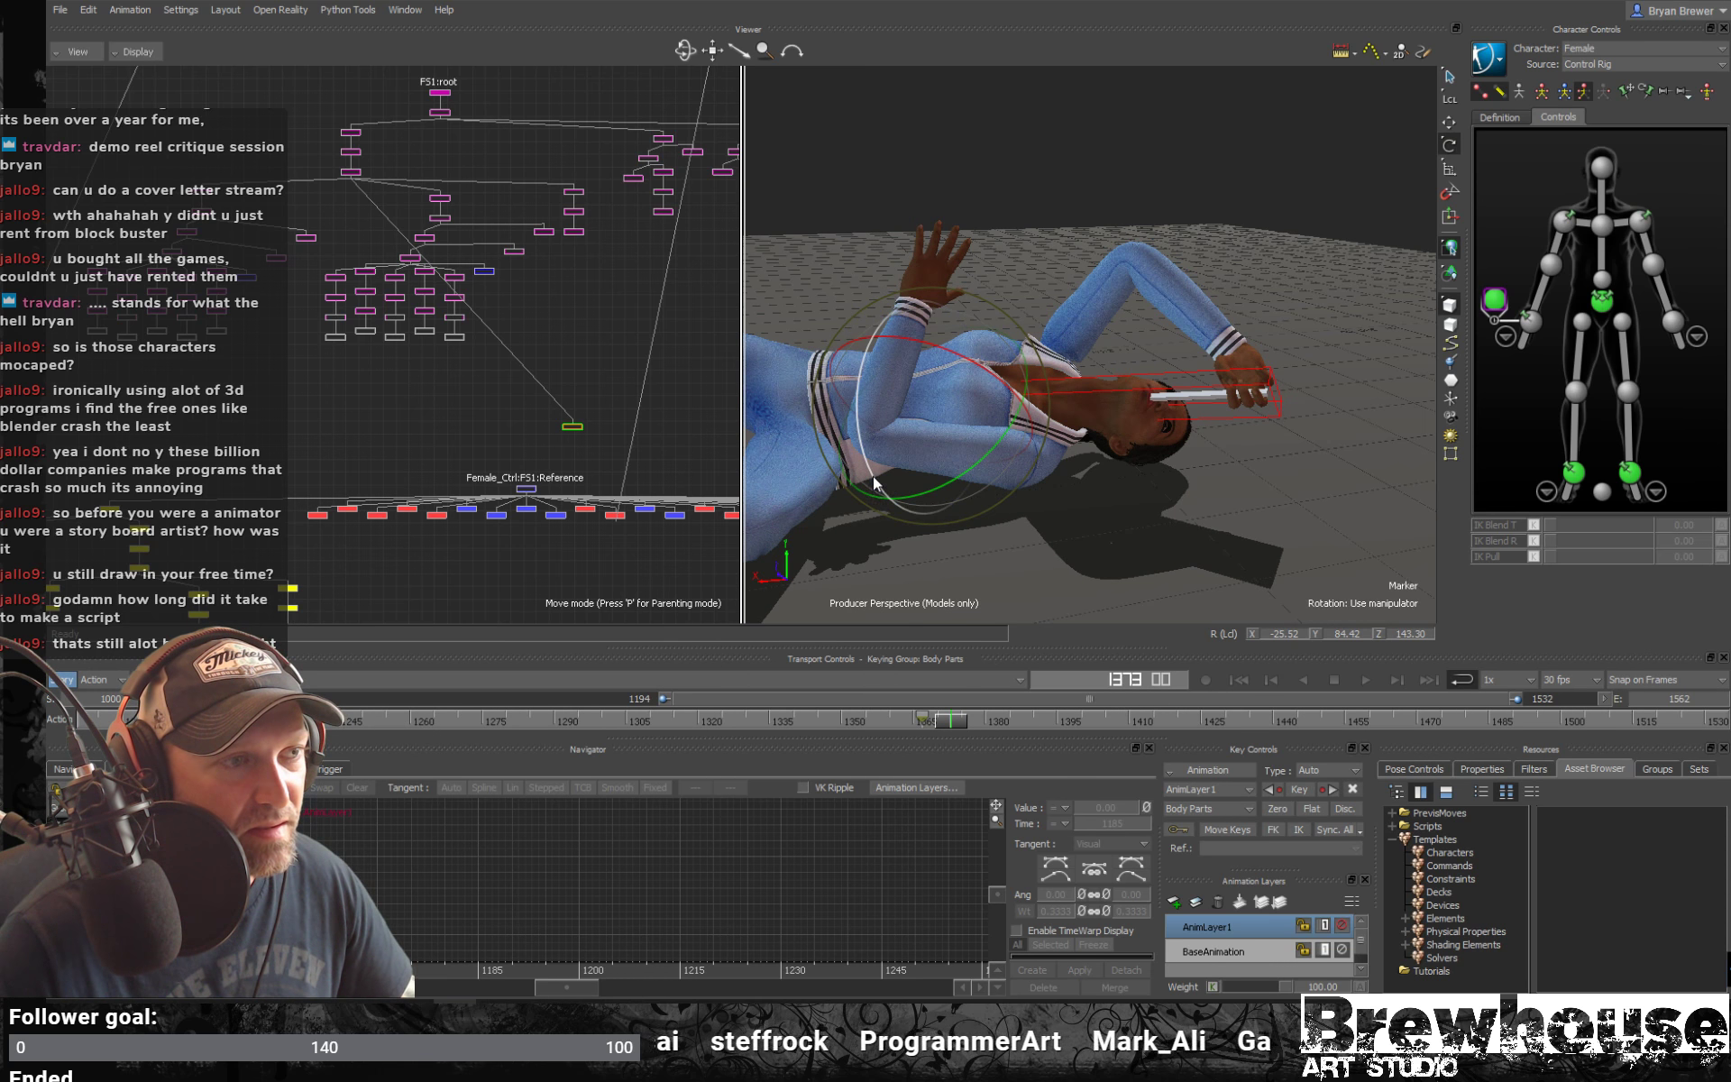
mouse_move(872, 474)
mouse_down()
mouse_move(937, 668)
mouse_move(983, 723)
mouse_move(1009, 723)
mouse_up()
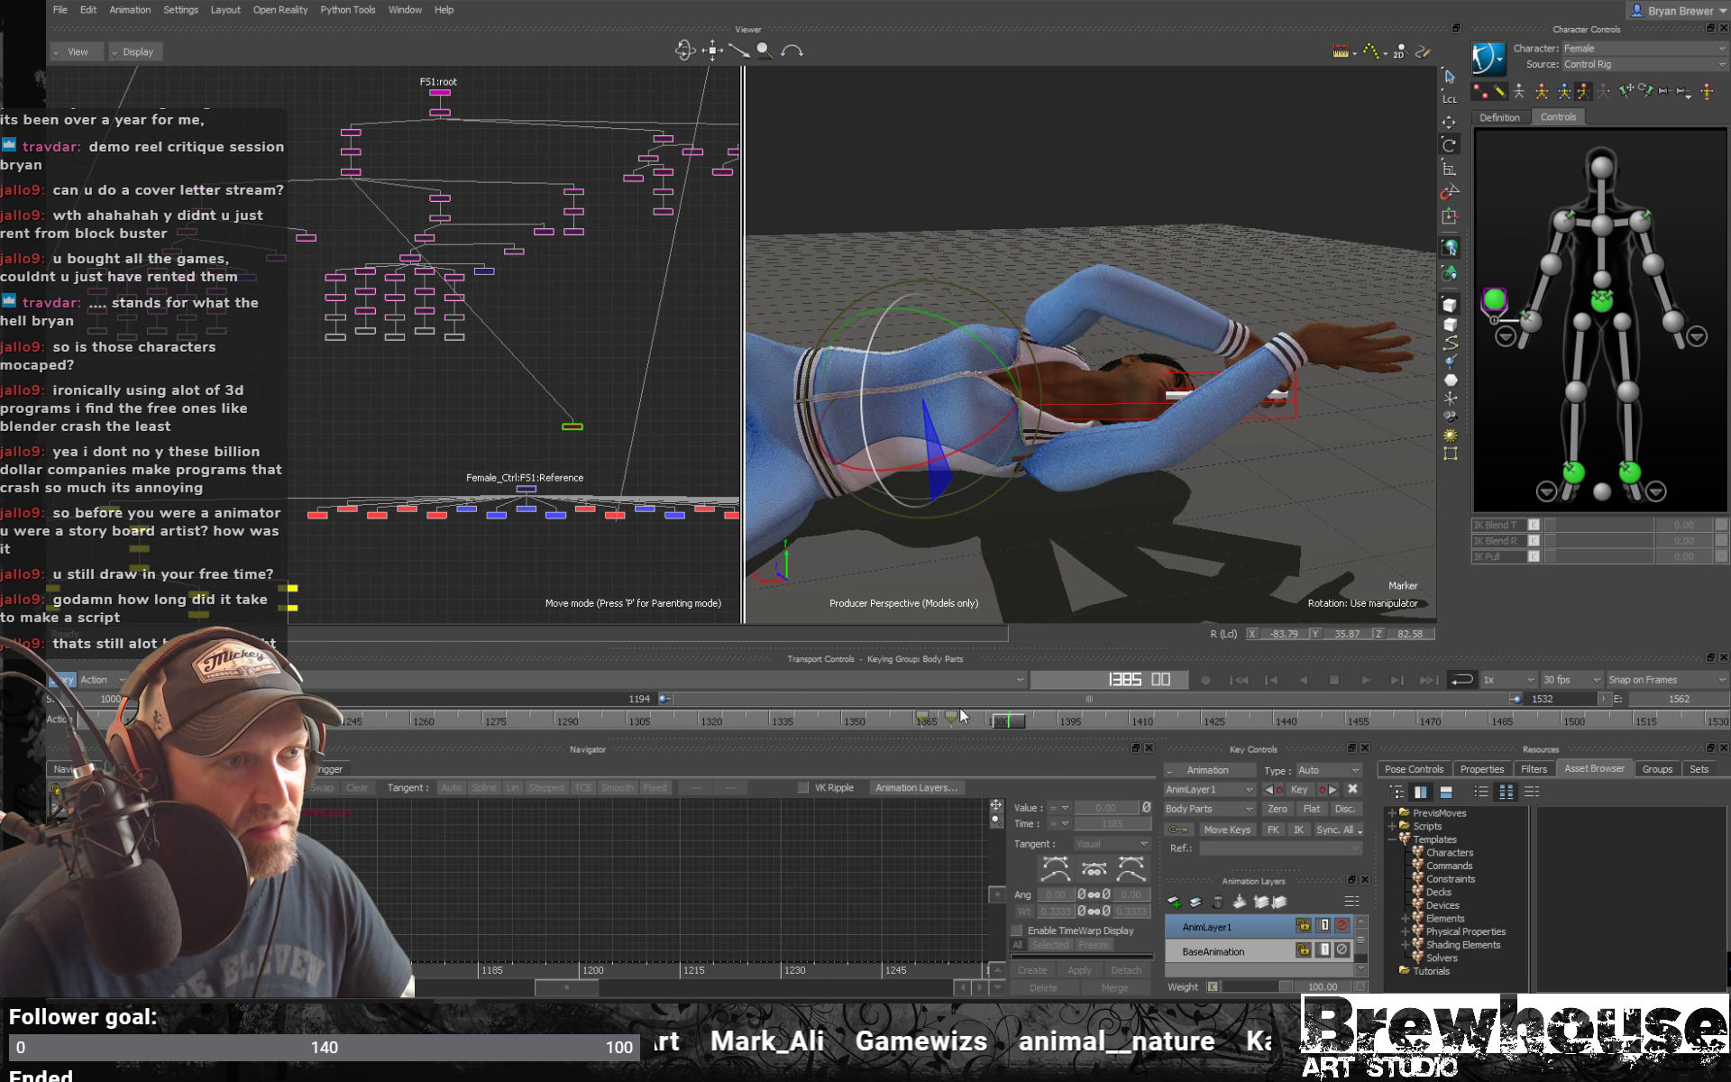
ctrl+shift+drag(1145, 541, 879, 689)
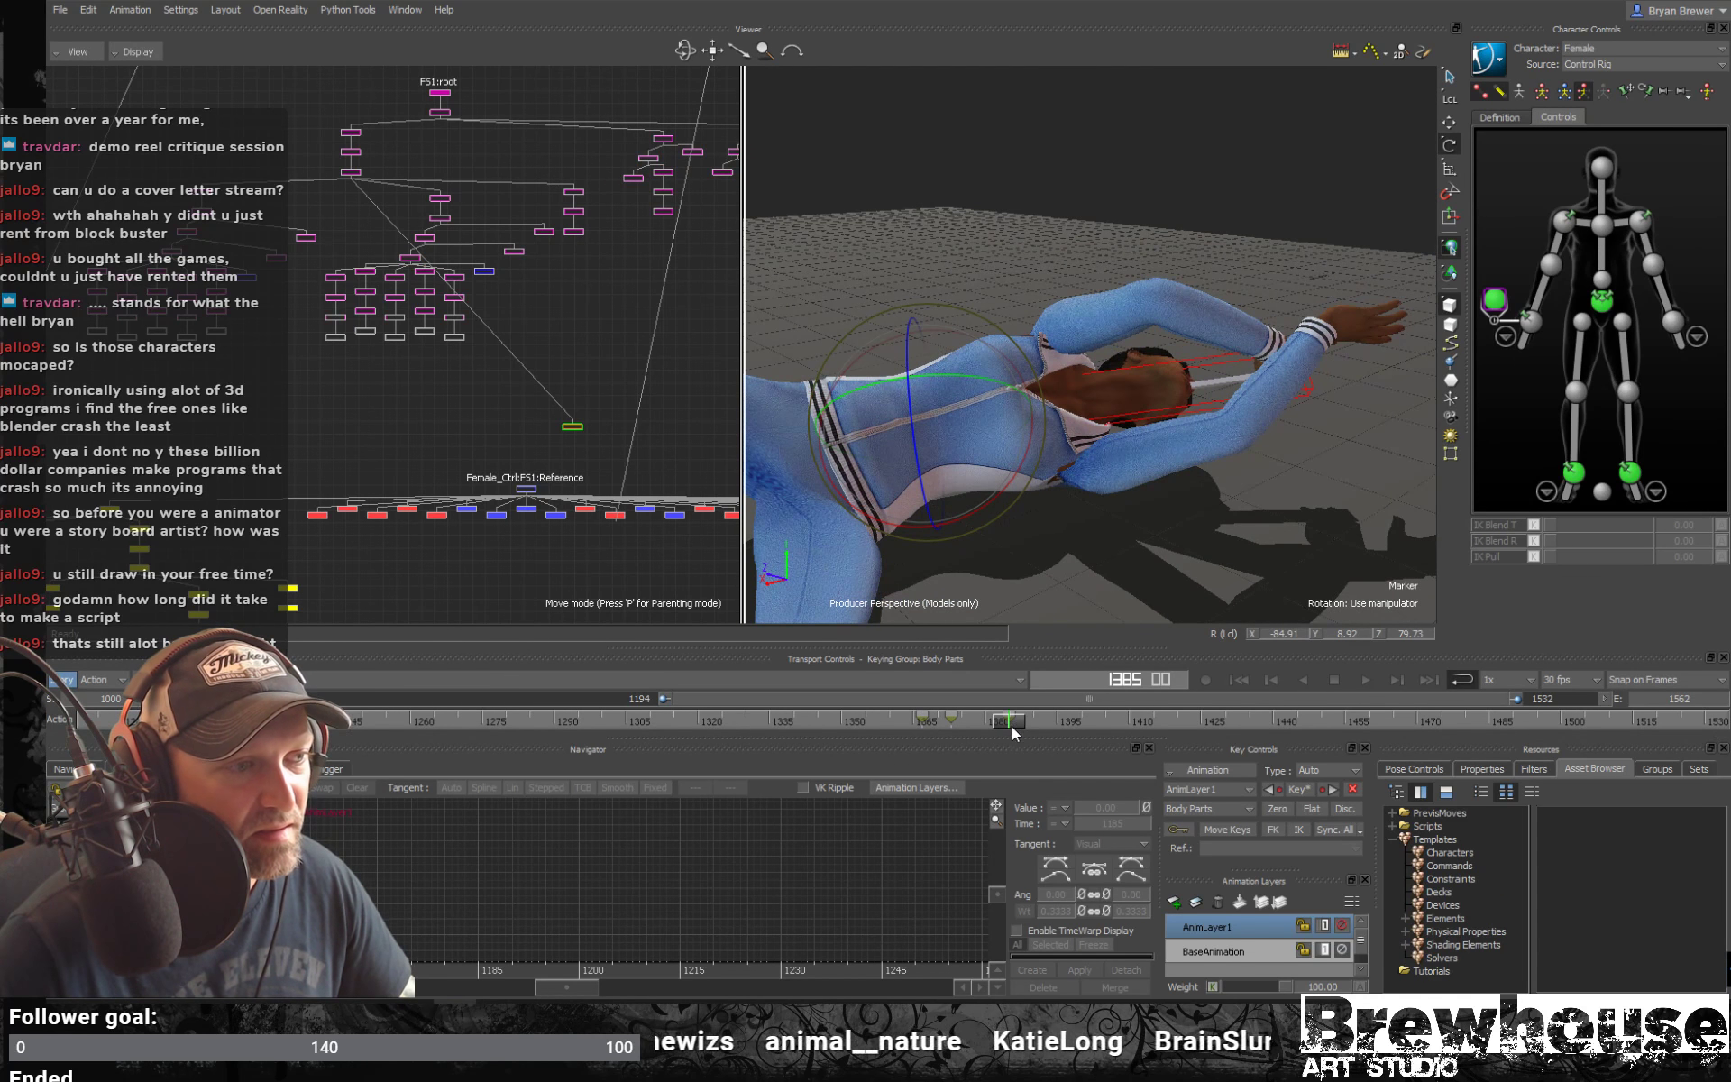
Rotate and key the weapon's marker at frame 1403, and check the blade's alignment with the hand from several angles
drag(1012, 727, 1096, 732)
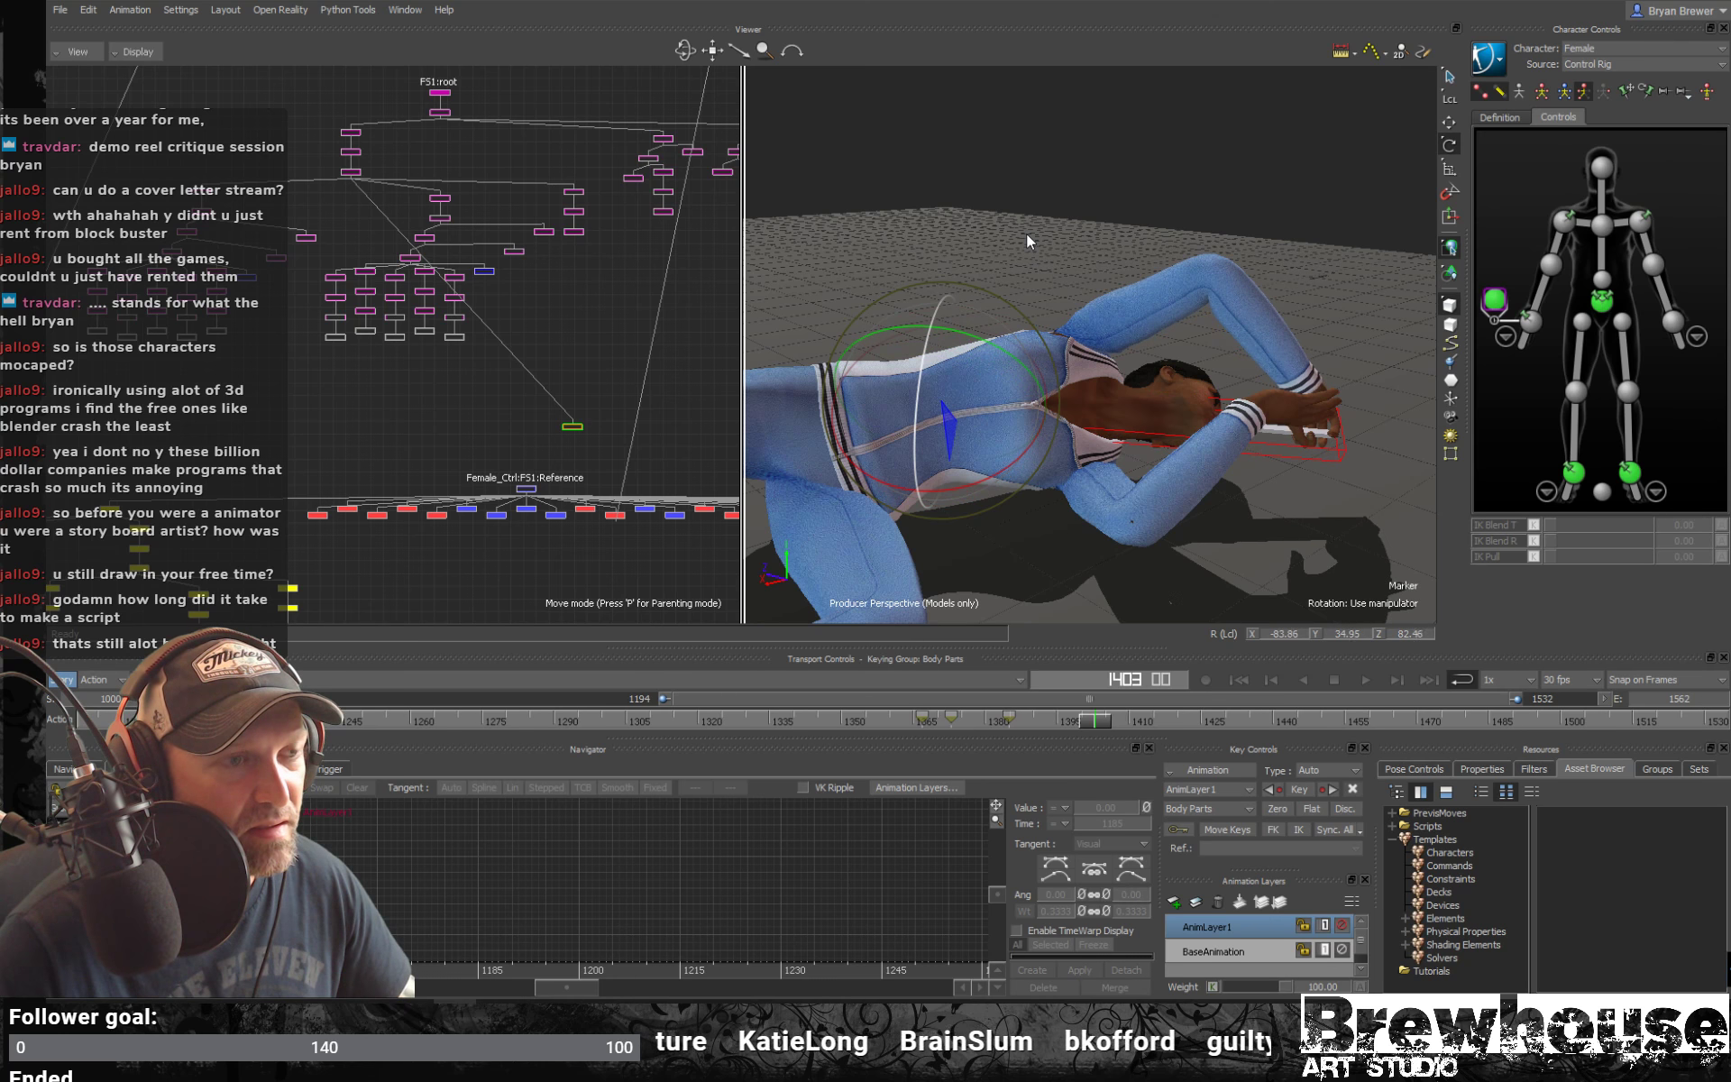
ctrl+shift+drag(1026, 234, 977, 451)
drag(851, 415, 933, 382)
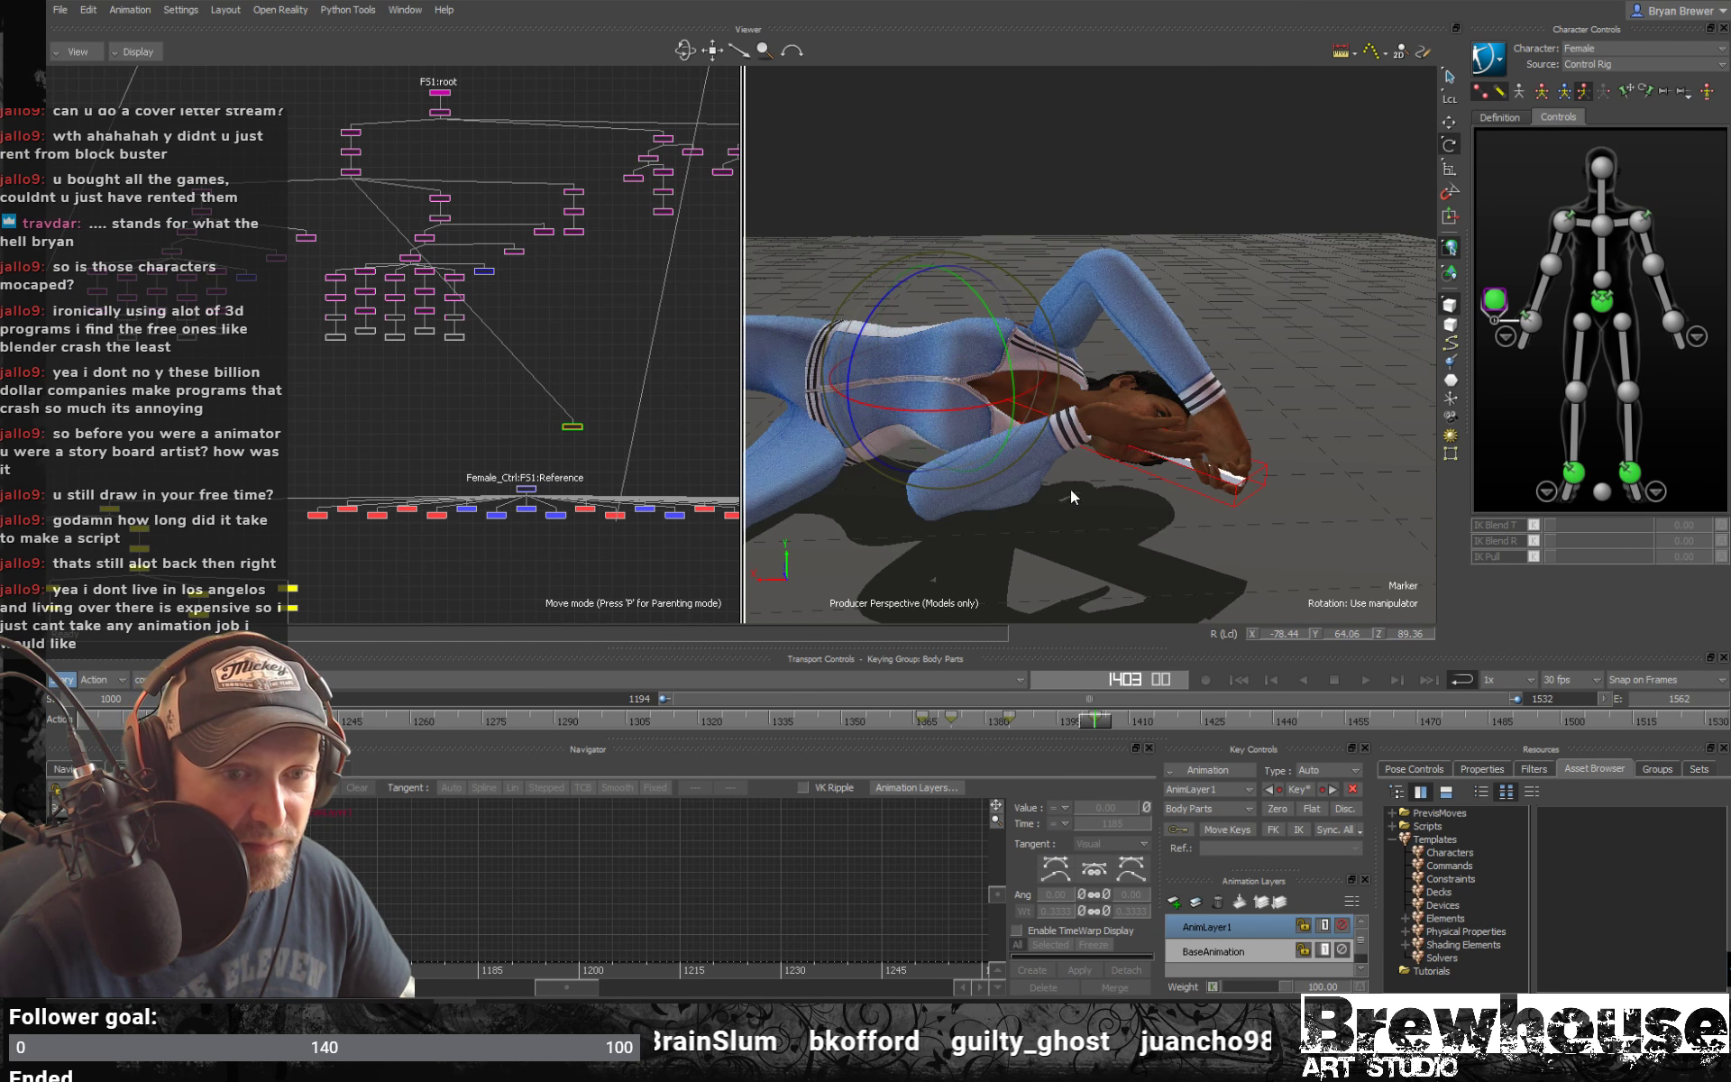
shift+drag(1071, 491, 1145, 431)
ctrl+drag(1138, 539, 1319, 386)
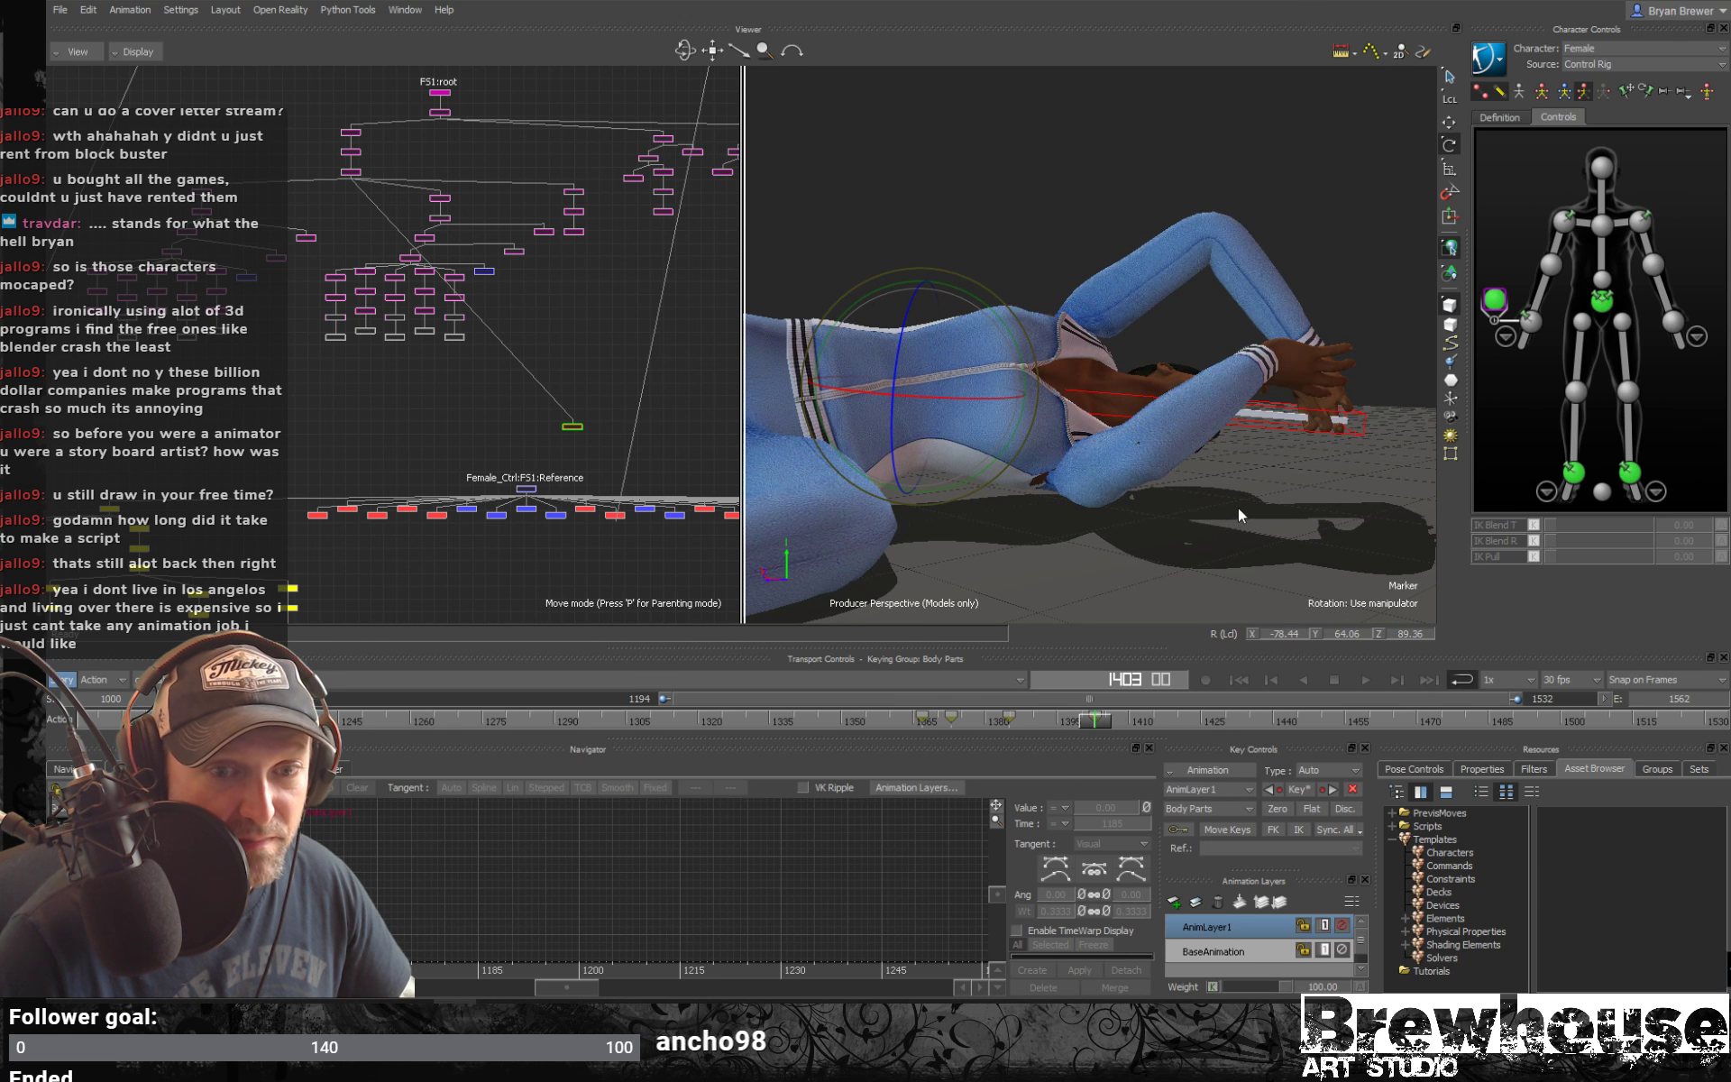
ctrl+shift+drag(1237, 506, 889, 544)
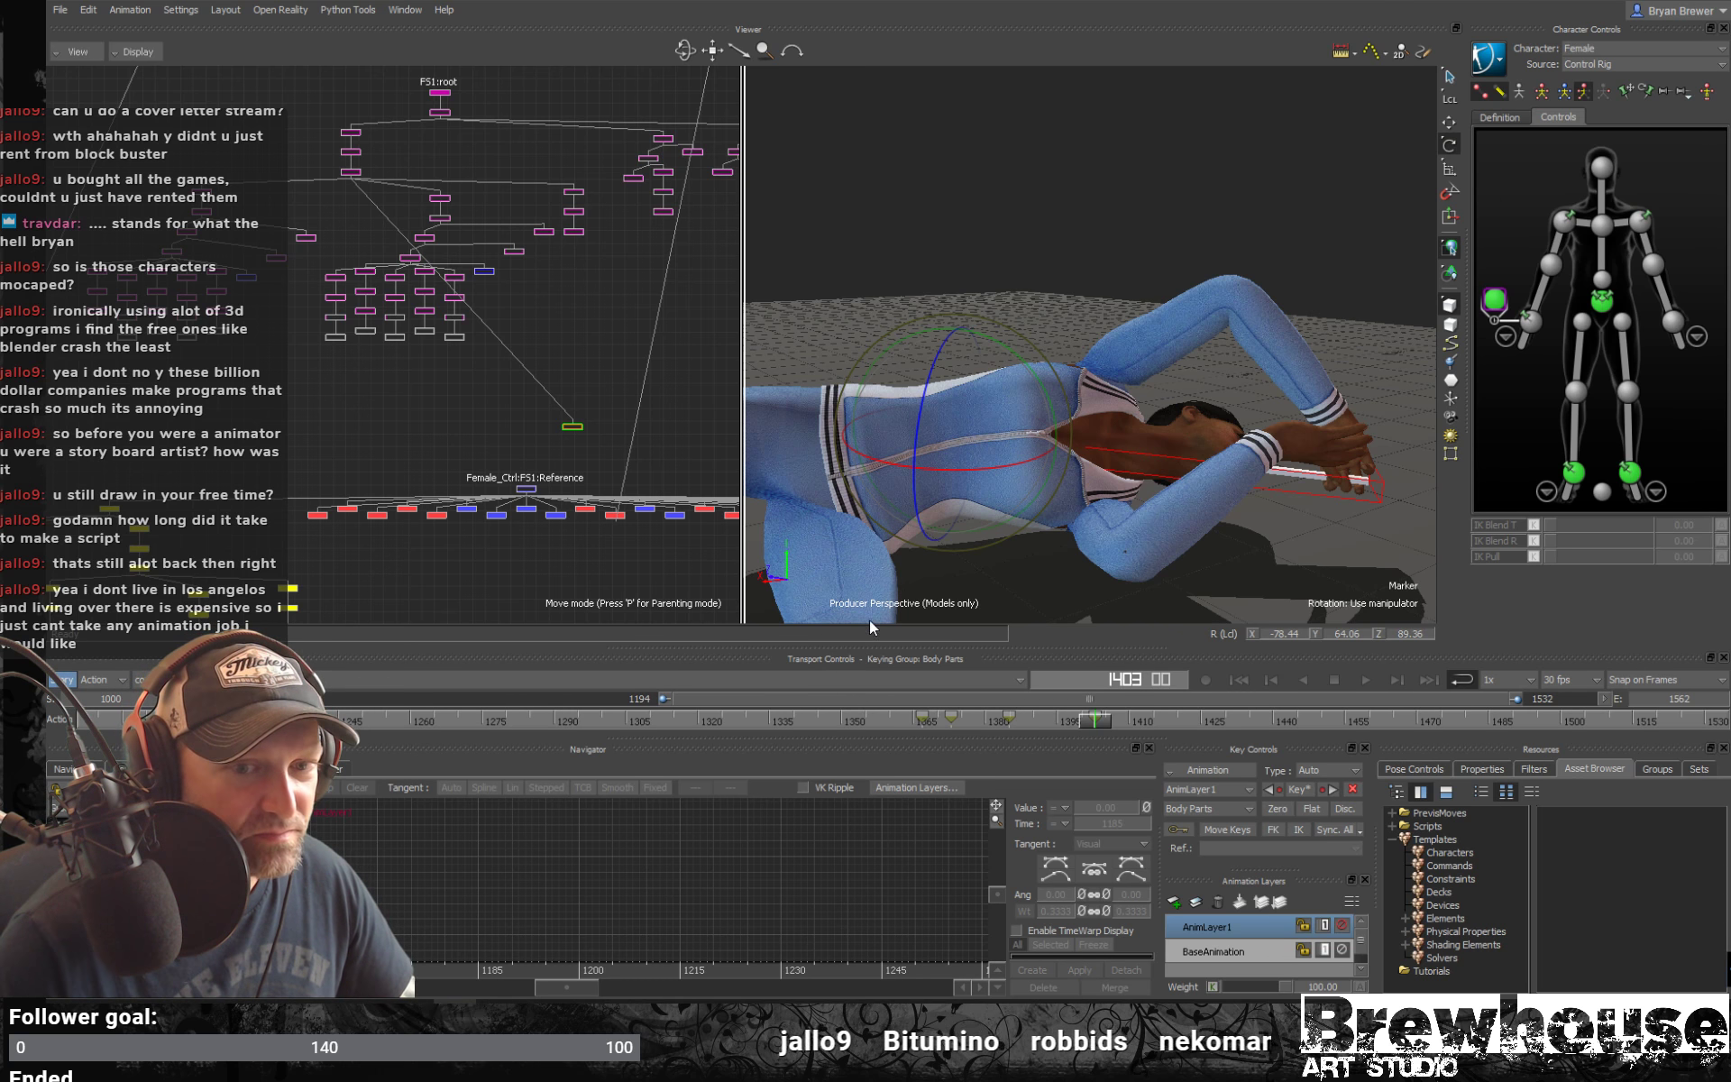
ctrl+shift+drag(869, 619, 1010, 403)
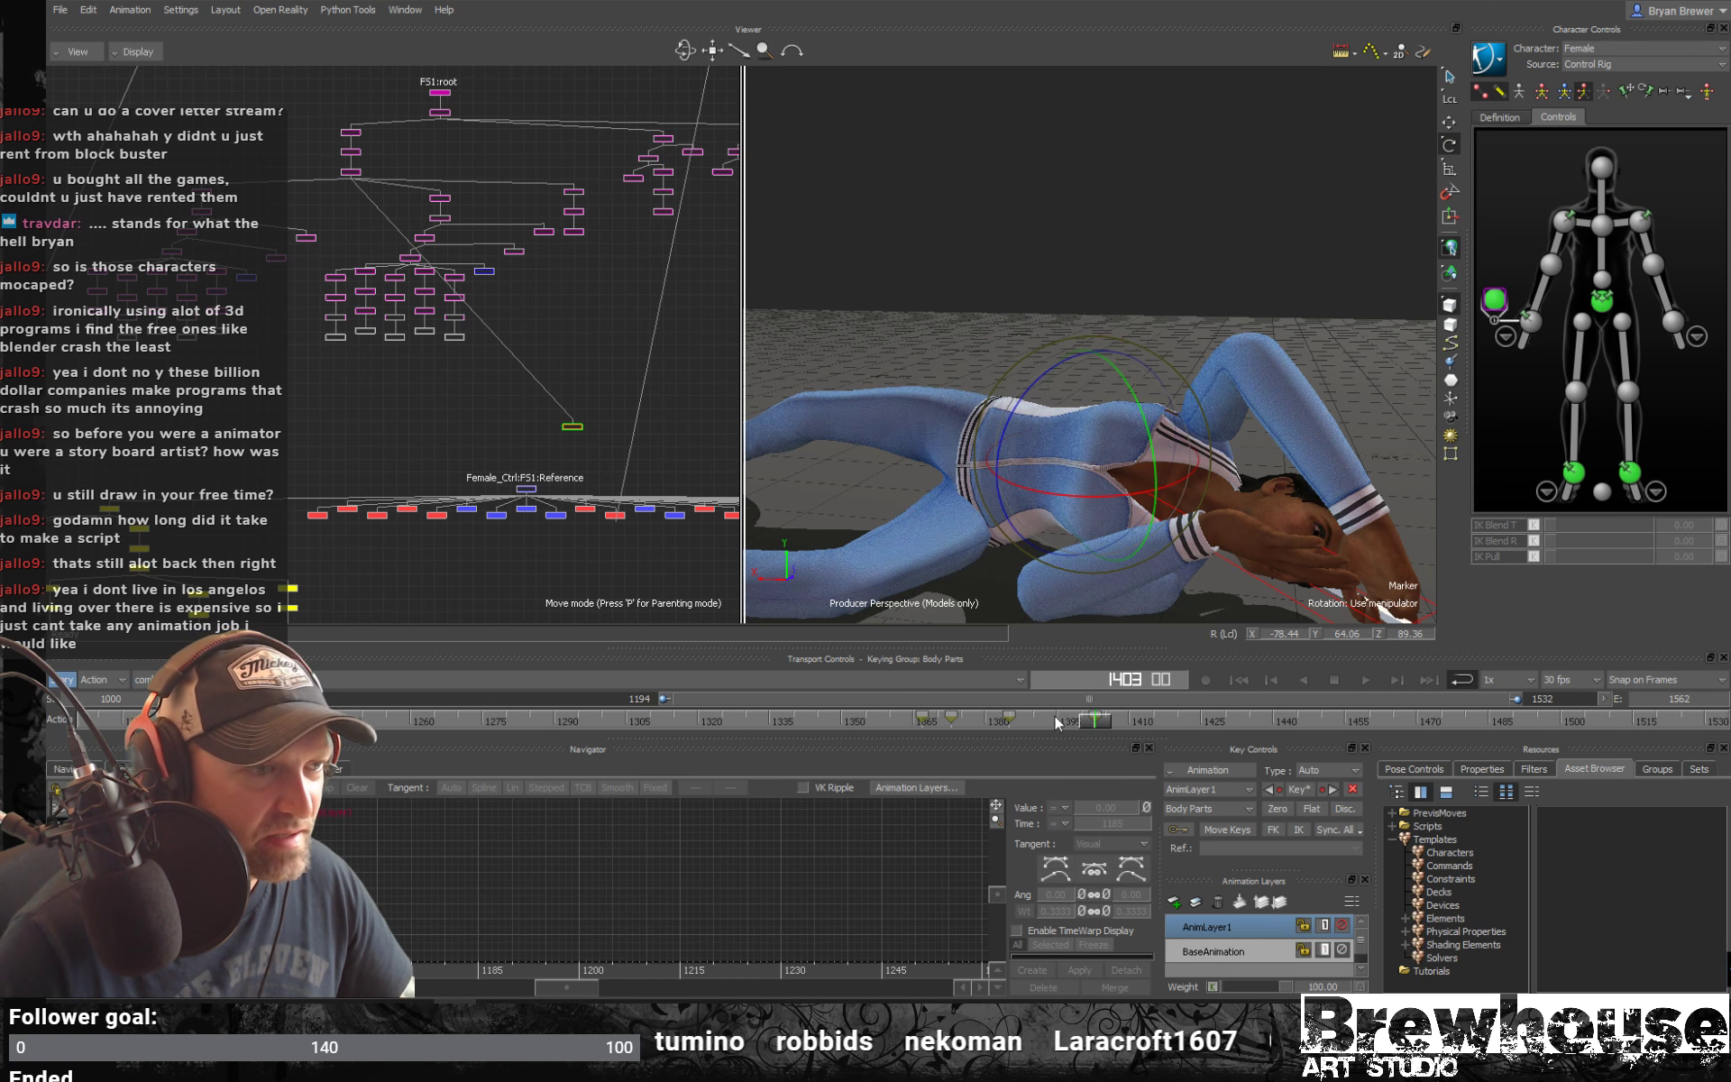
Rotate and key the weapon's marker at frame 1420 so the blade fits the hand while she lies on her side
drag(1094, 723, 1172, 736)
alt+drag(1237, 442, 1301, 516)
alt+right_drag(1302, 516, 1226, 506)
alt+drag(1226, 507, 1116, 601)
drag(1159, 717, 1175, 727)
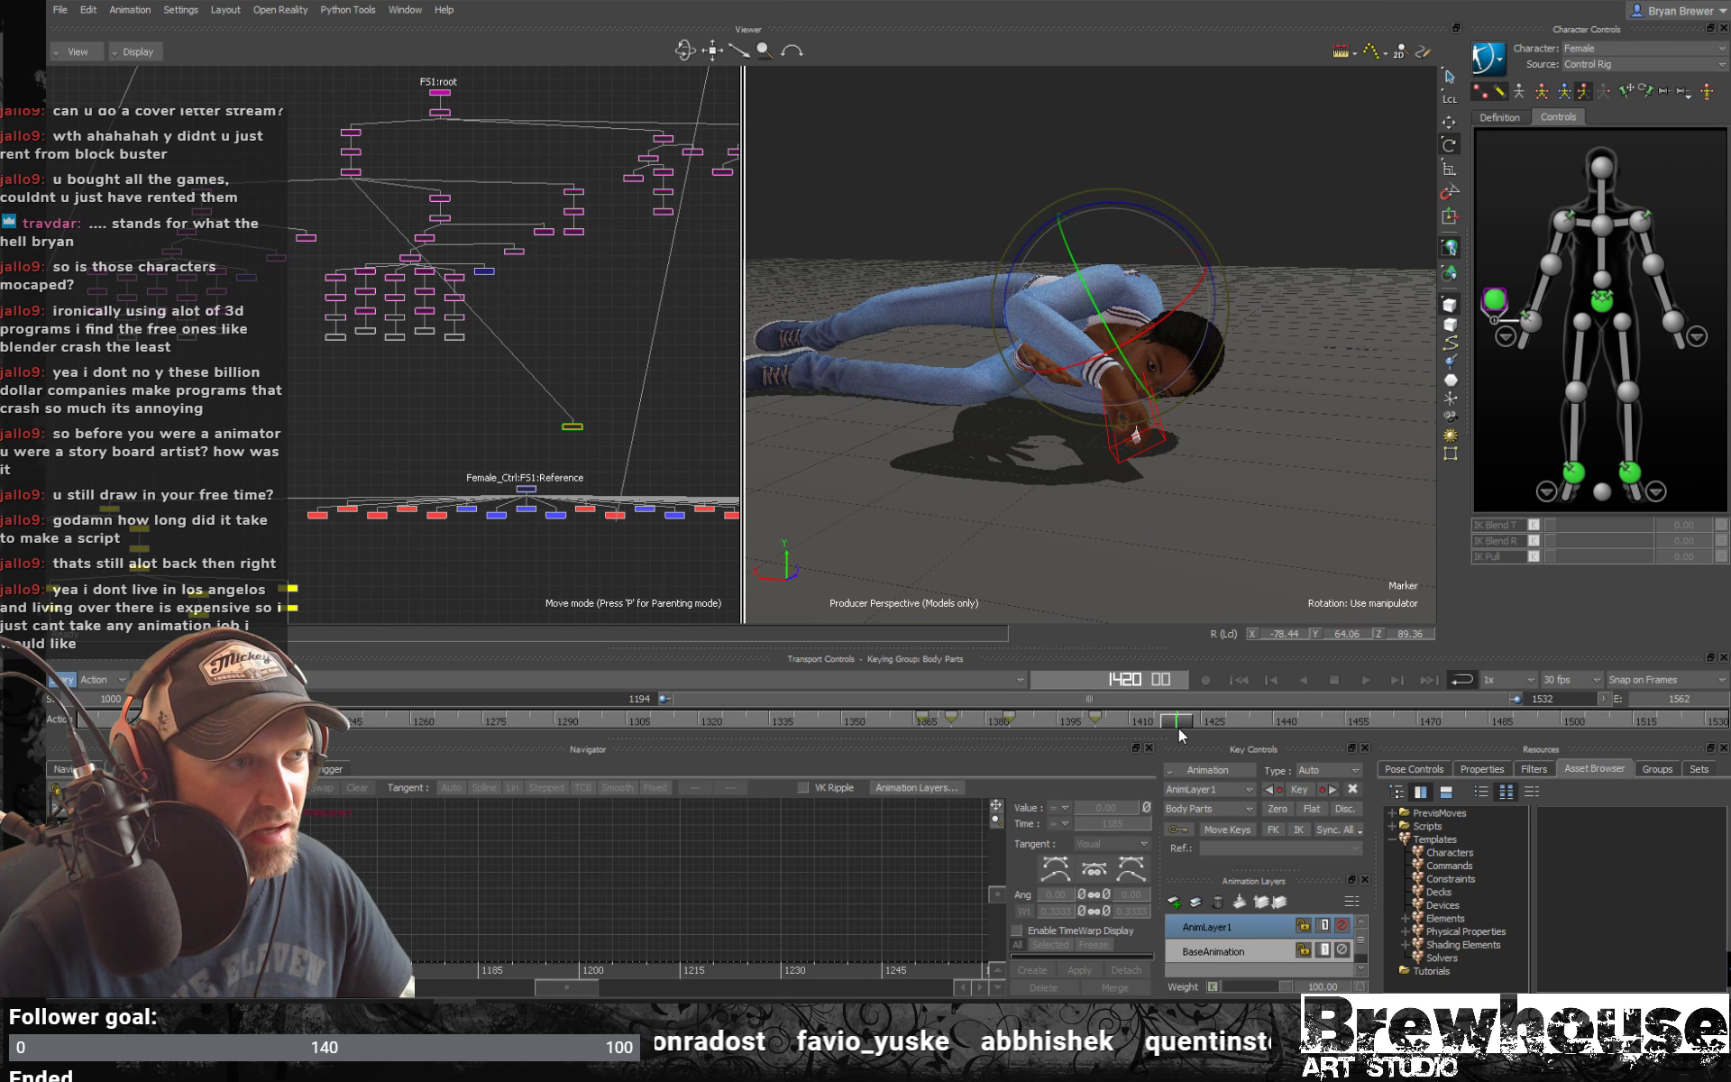
mouse_move(1192, 236)
mouse_down()
mouse_move(1149, 219)
mouse_move(1158, 231)
mouse_up()
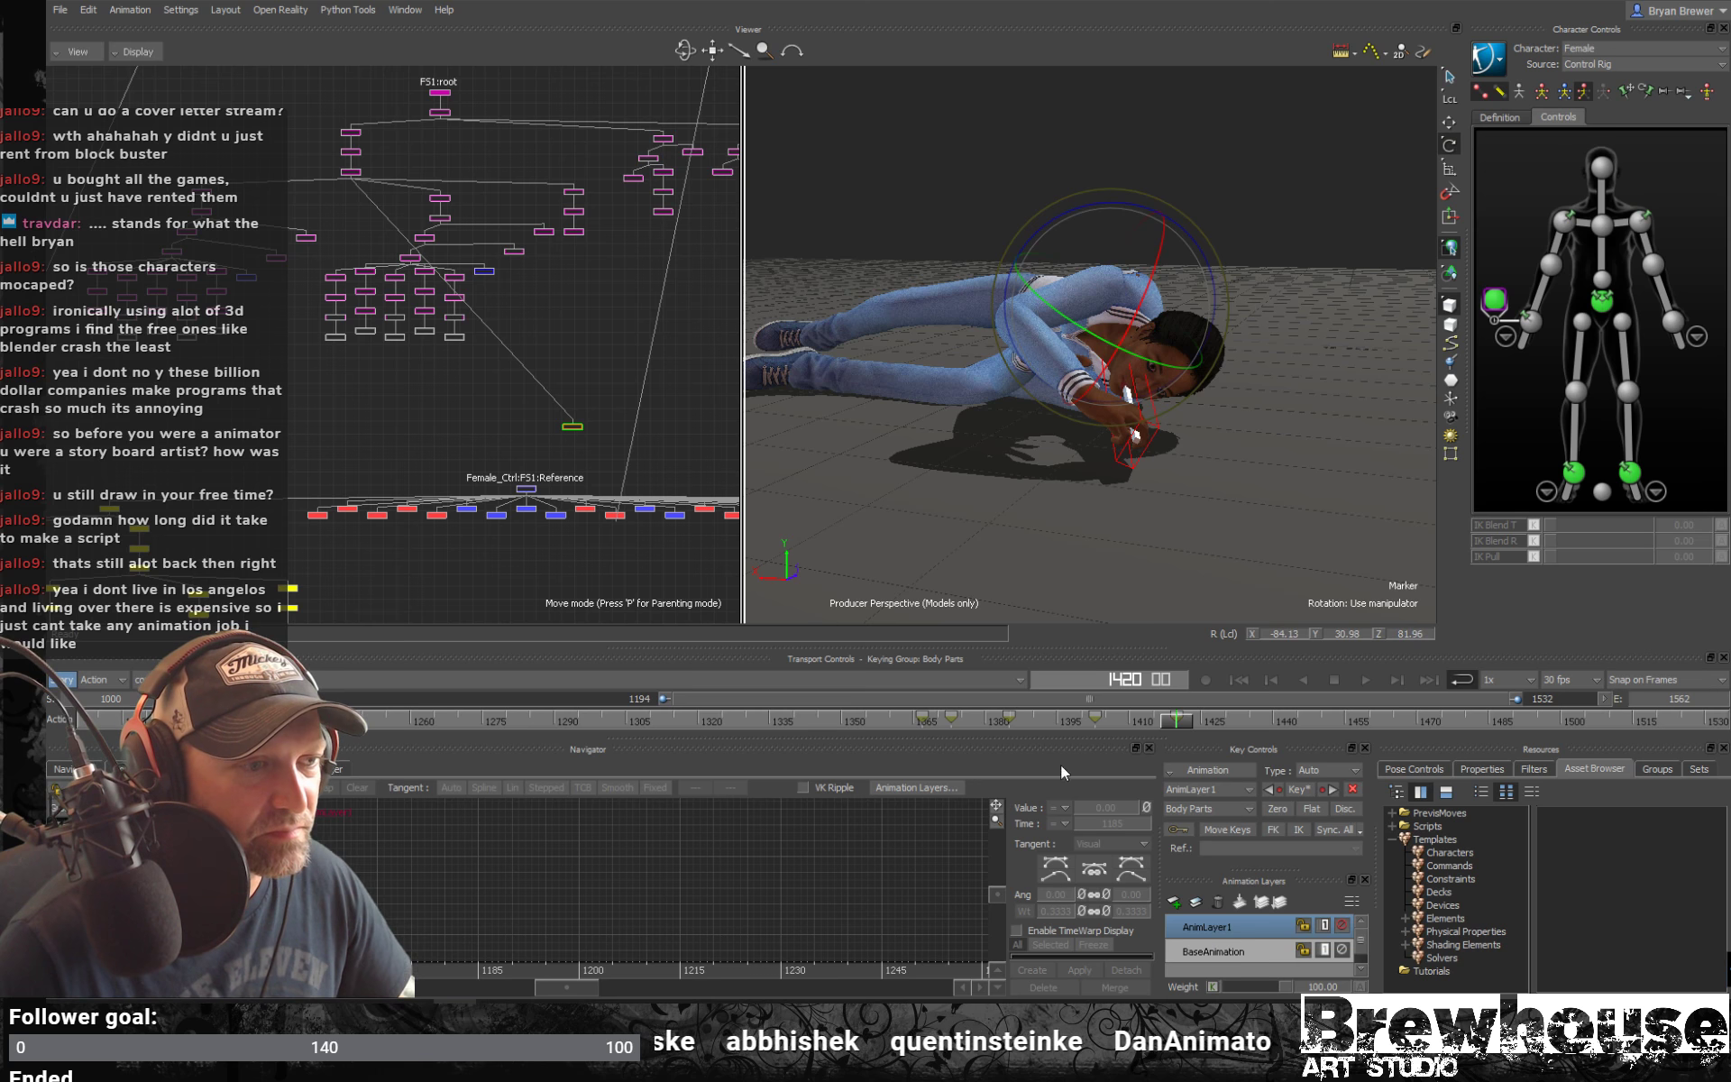
Rotate the weapon's marker at frame 1485 to realign the blade with the female's hand as she lies on her back
drag(1181, 721, 1463, 739)
alt+drag(1161, 437, 1161, 369)
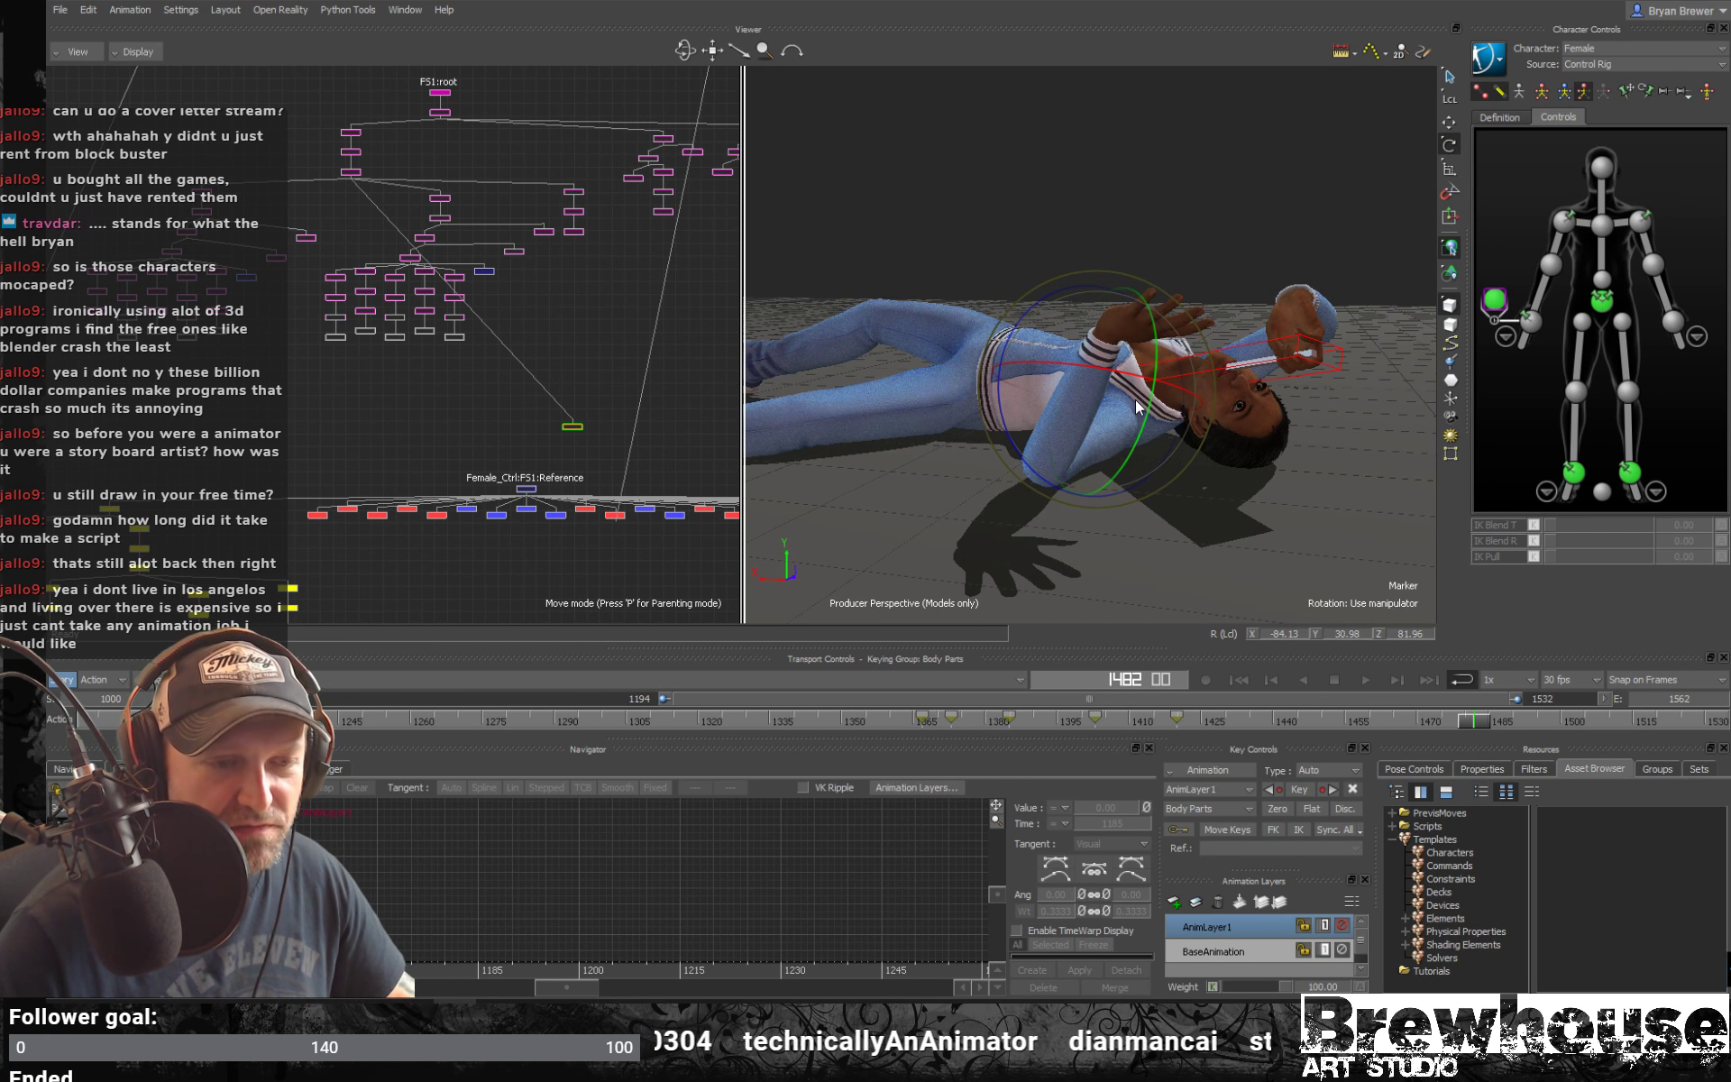
alt+drag(1064, 424, 1077, 541)
drag(1467, 728, 1492, 721)
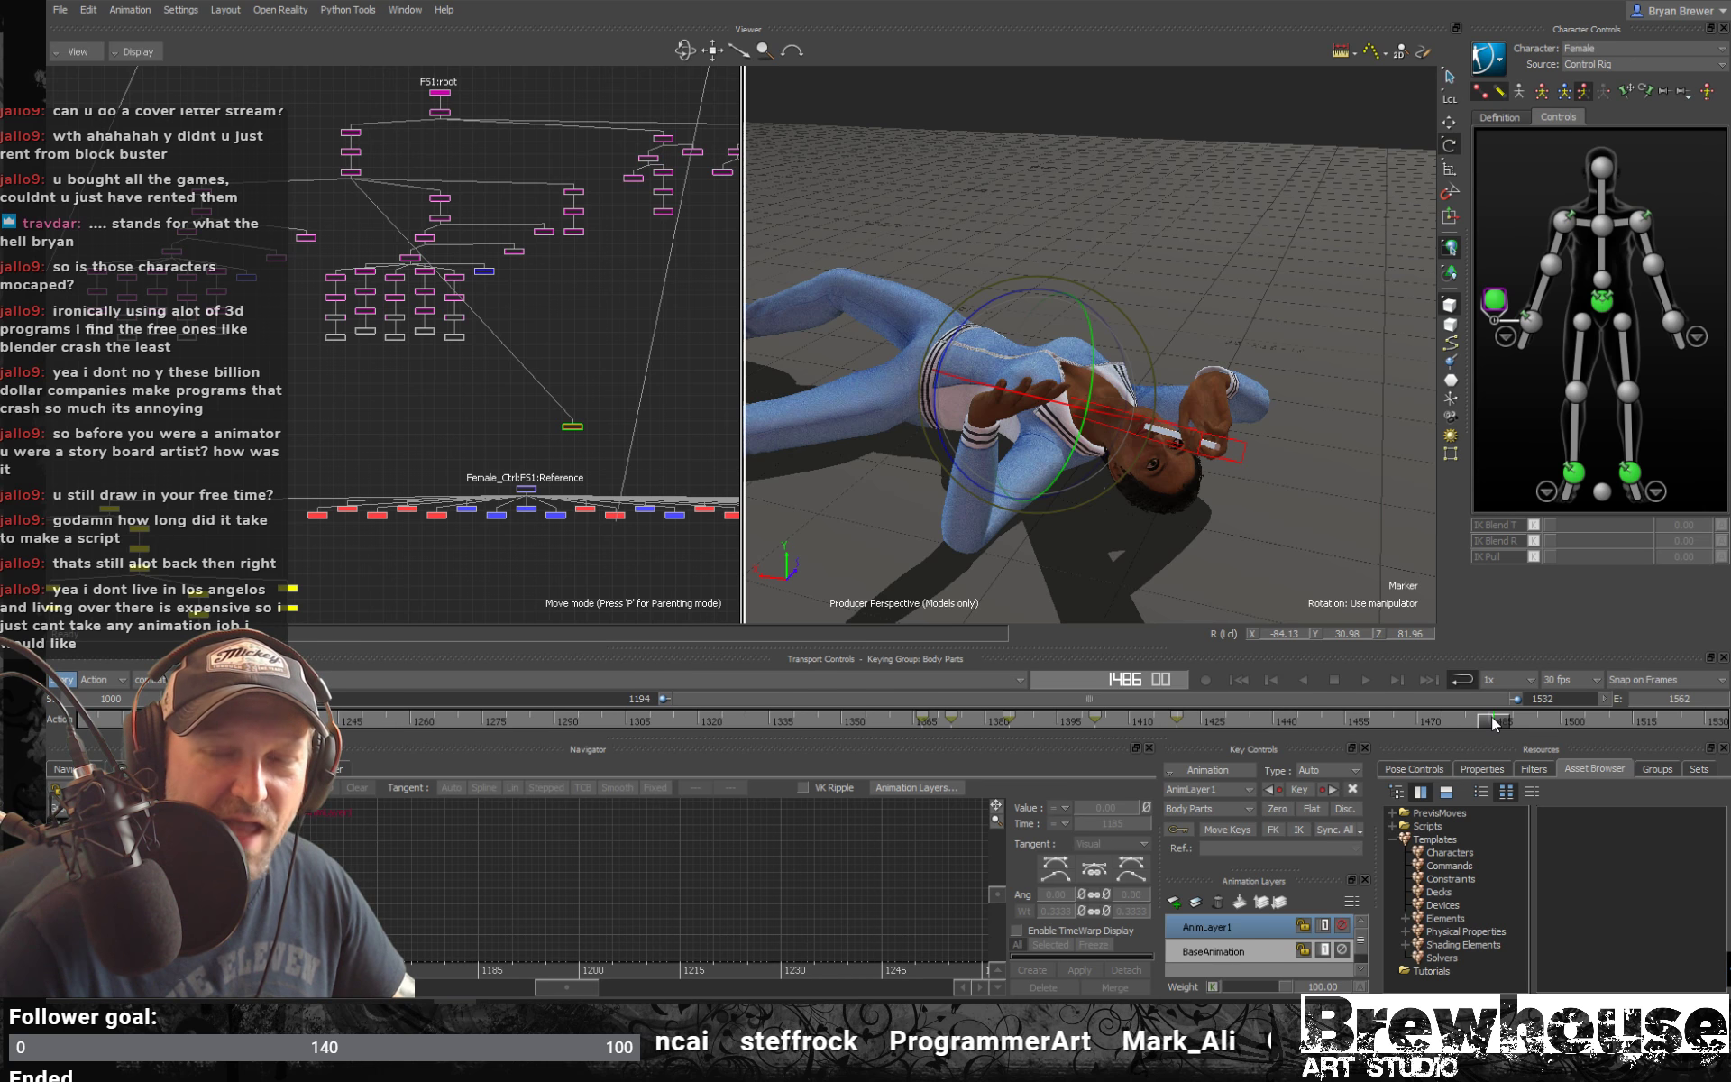
mouse_move(1489, 716)
mouse_down()
mouse_move(1426, 722)
mouse_move(1486, 717)
mouse_up()
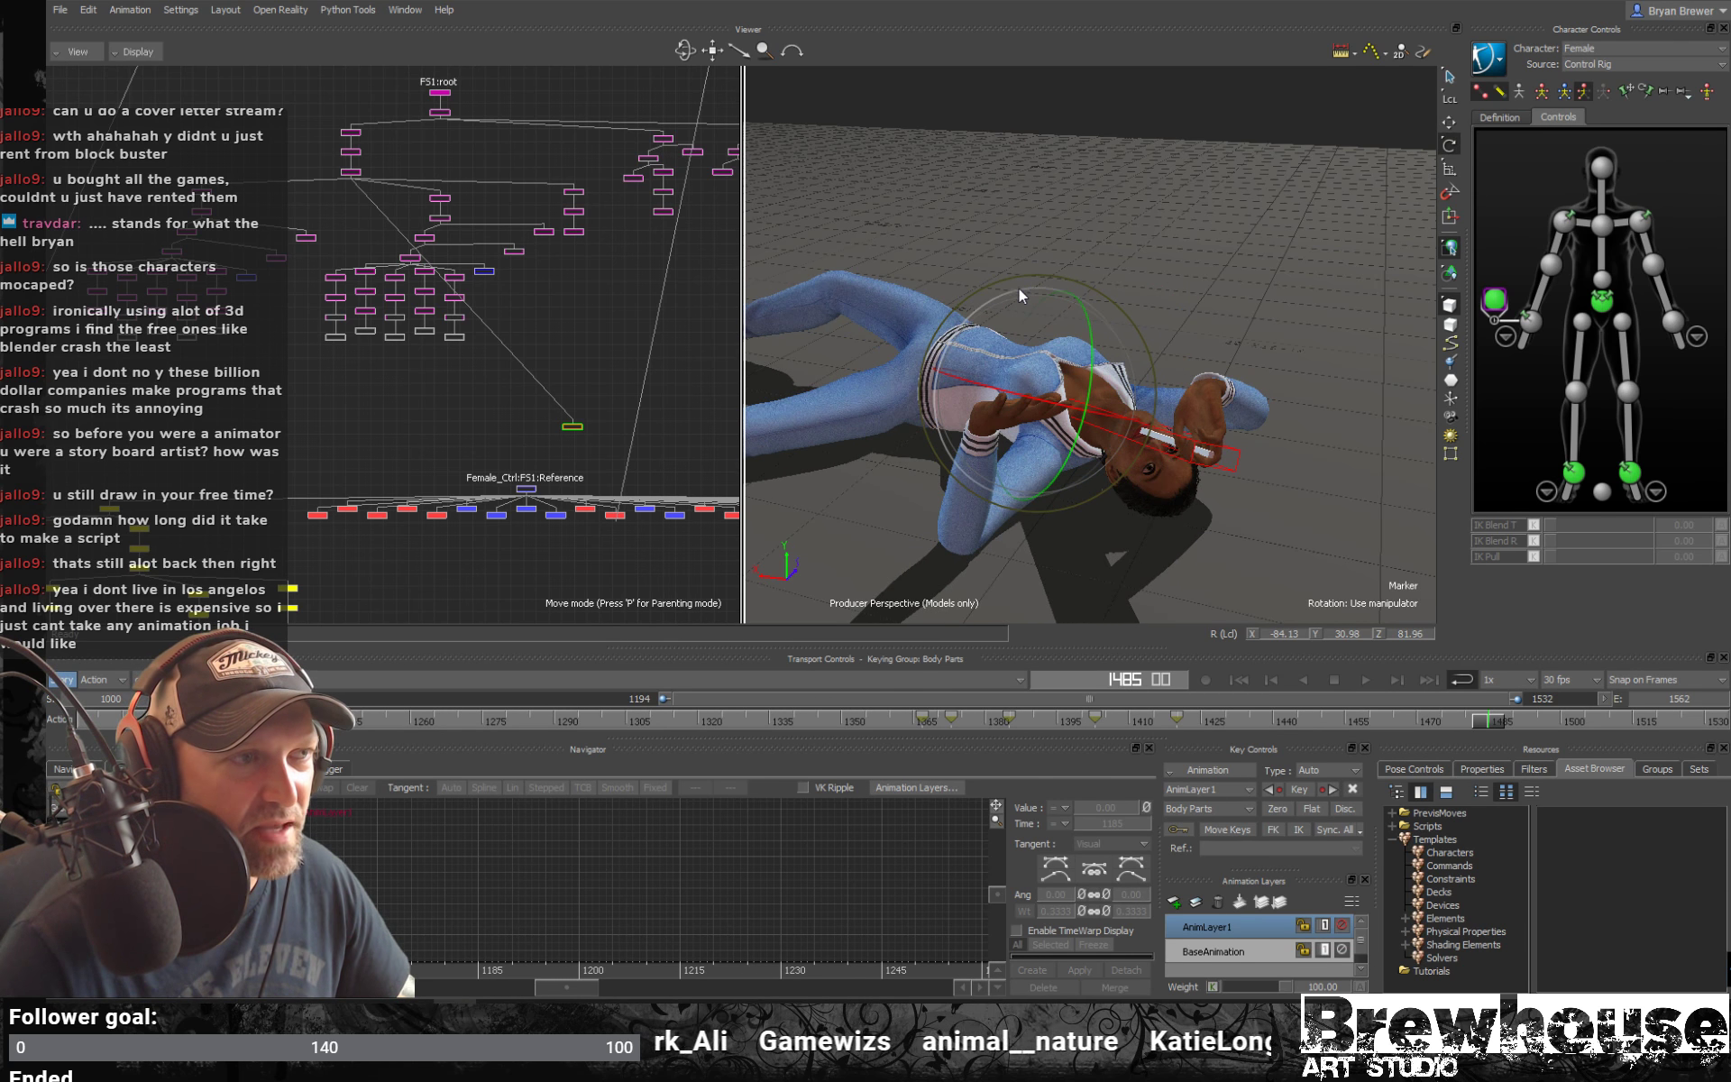
drag(1103, 295, 1111, 303)
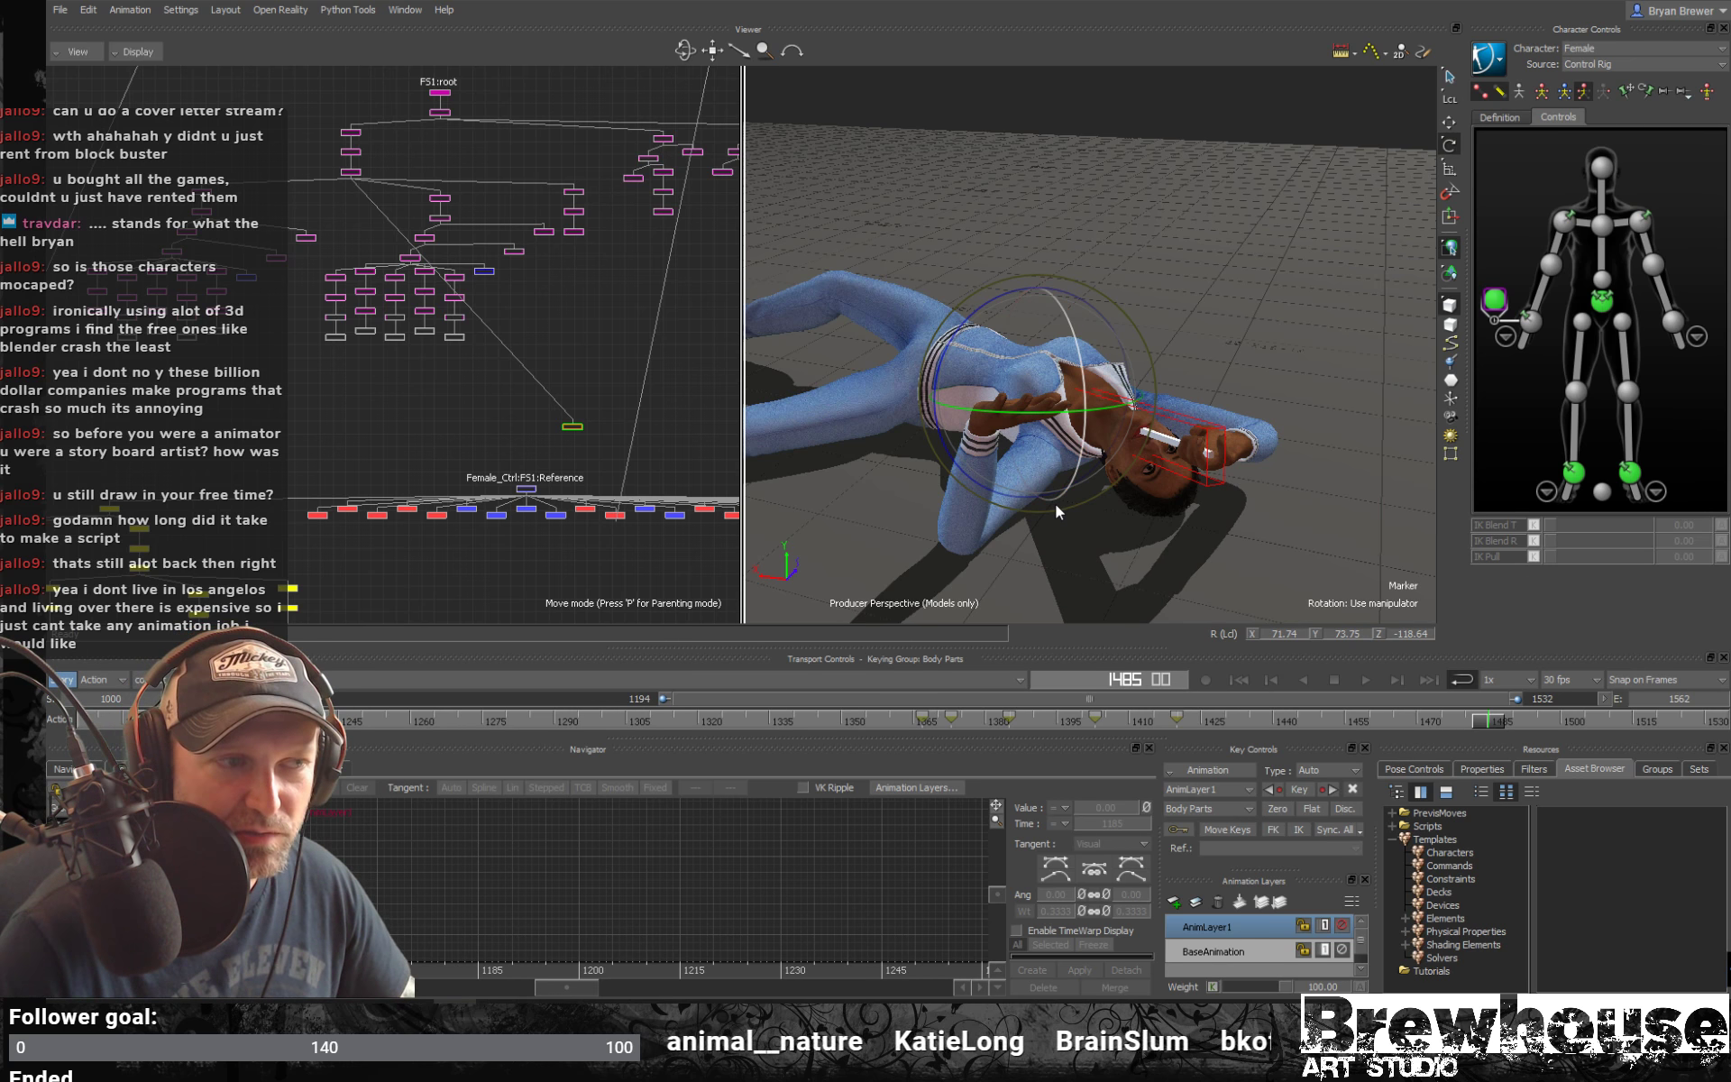
Rotate and key the weapon's marker at frame 1472 and again shortly after frame 1485 so the blade stays aligned with the hand
alt+drag(1120, 491, 1172, 523)
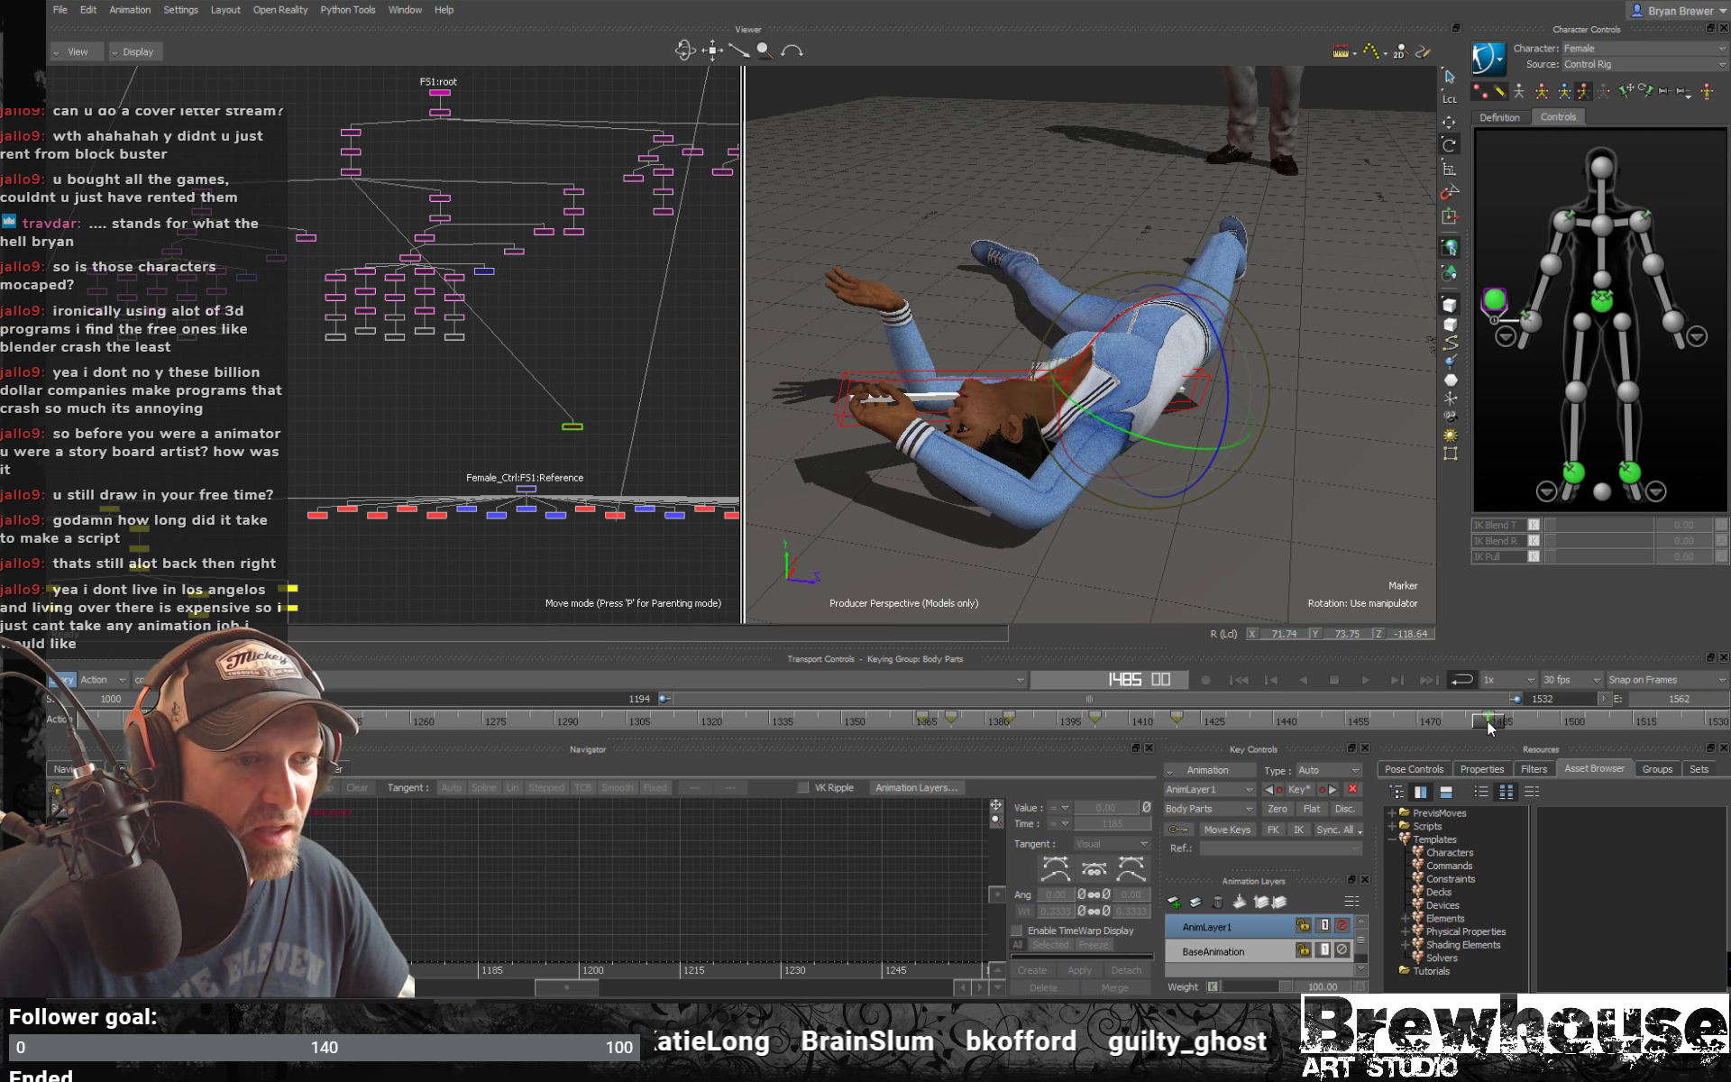
drag(1489, 726, 1144, 682)
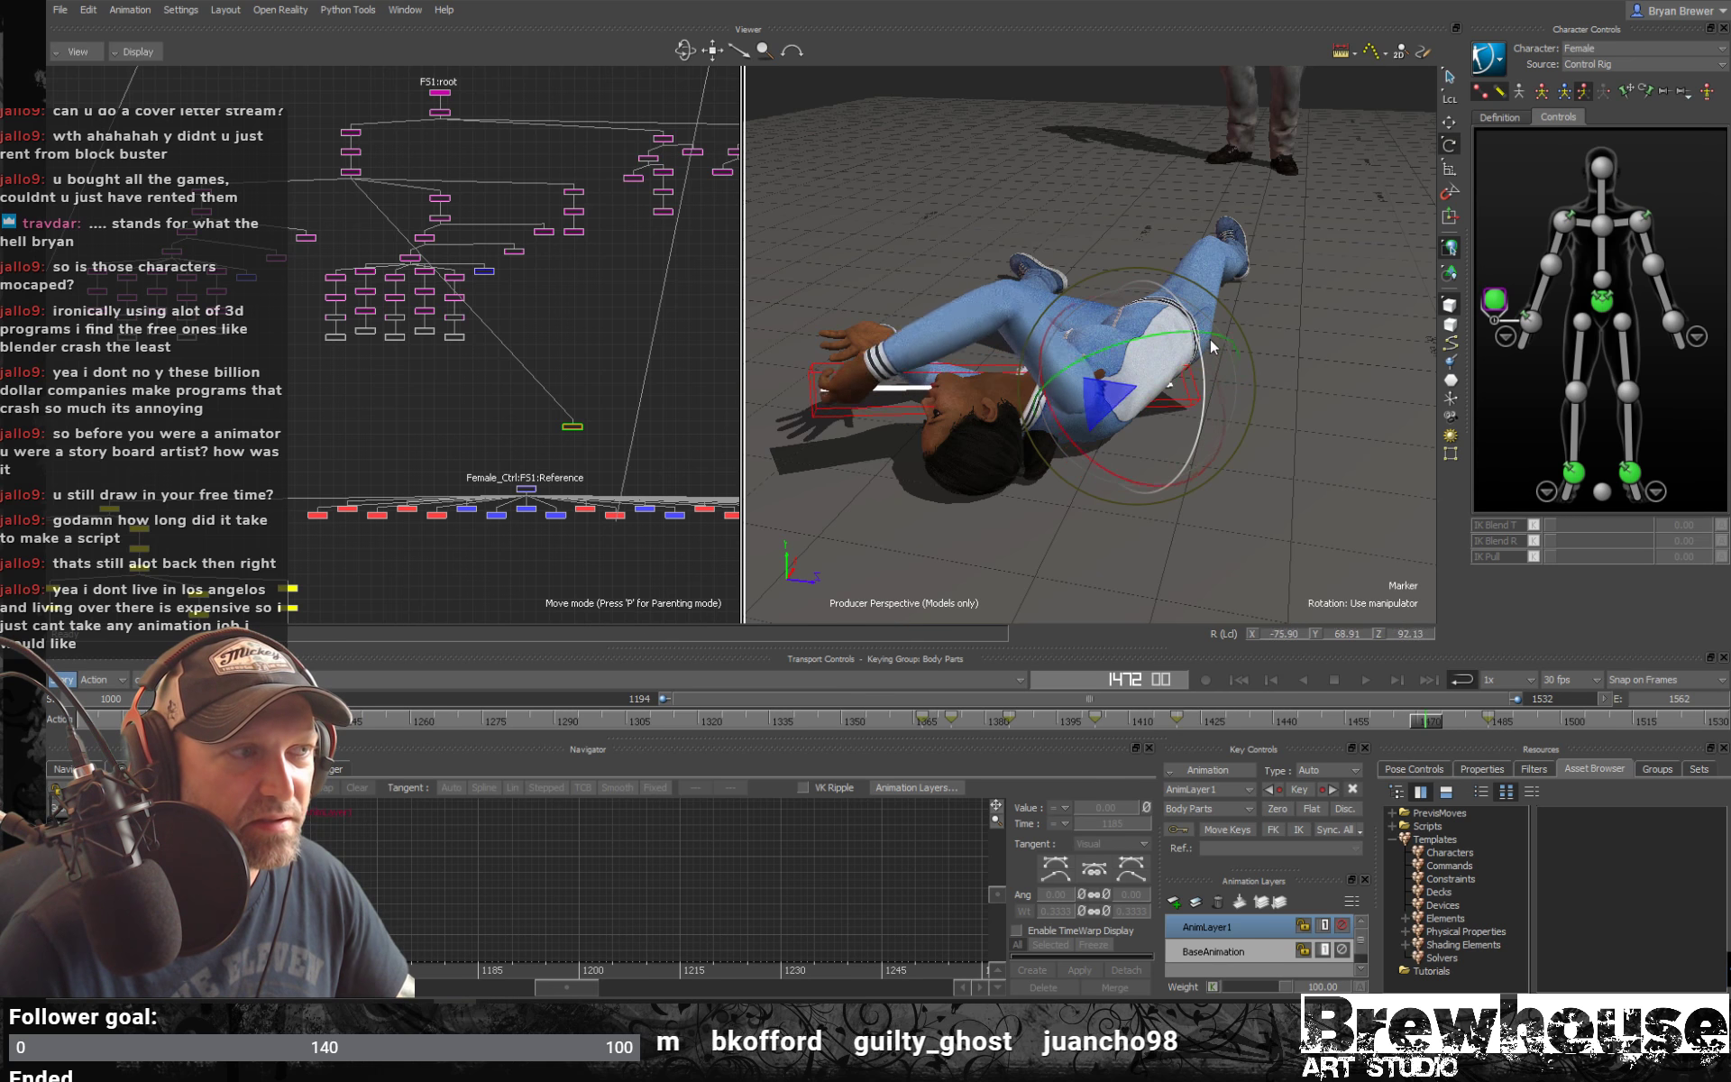
drag(1212, 345, 1215, 330)
mouse_move(1426, 731)
mouse_down()
mouse_move(1366, 712)
mouse_move(1545, 718)
mouse_up()
drag(1240, 366, 1236, 376)
drag(1545, 718, 1718, 721)
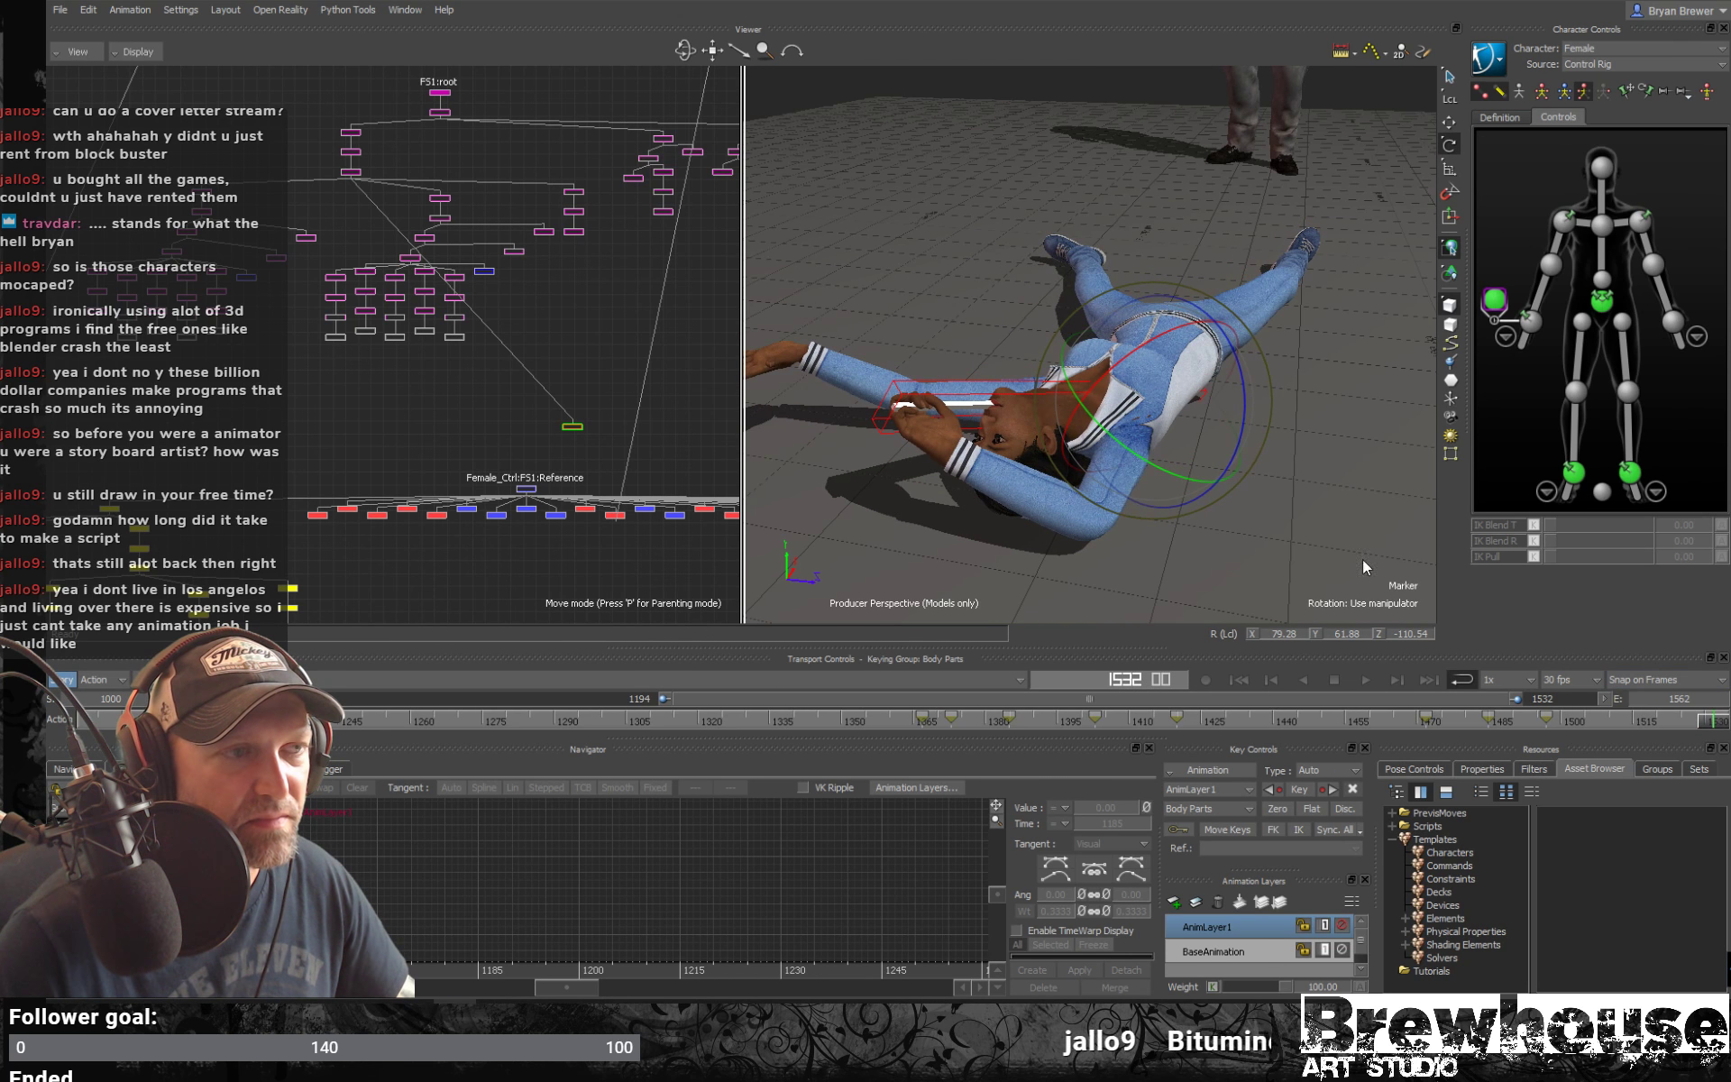
Play back the stabbing and fall while orbiting both characters to examine the weapon's motion in the female's hand from several angles
mouse_move(1045, 432)
ctrl+shift+mouse_down()
mouse_move(1284, 420)
mouse_move(1067, 448)
ctrl+shift+mouse_up()
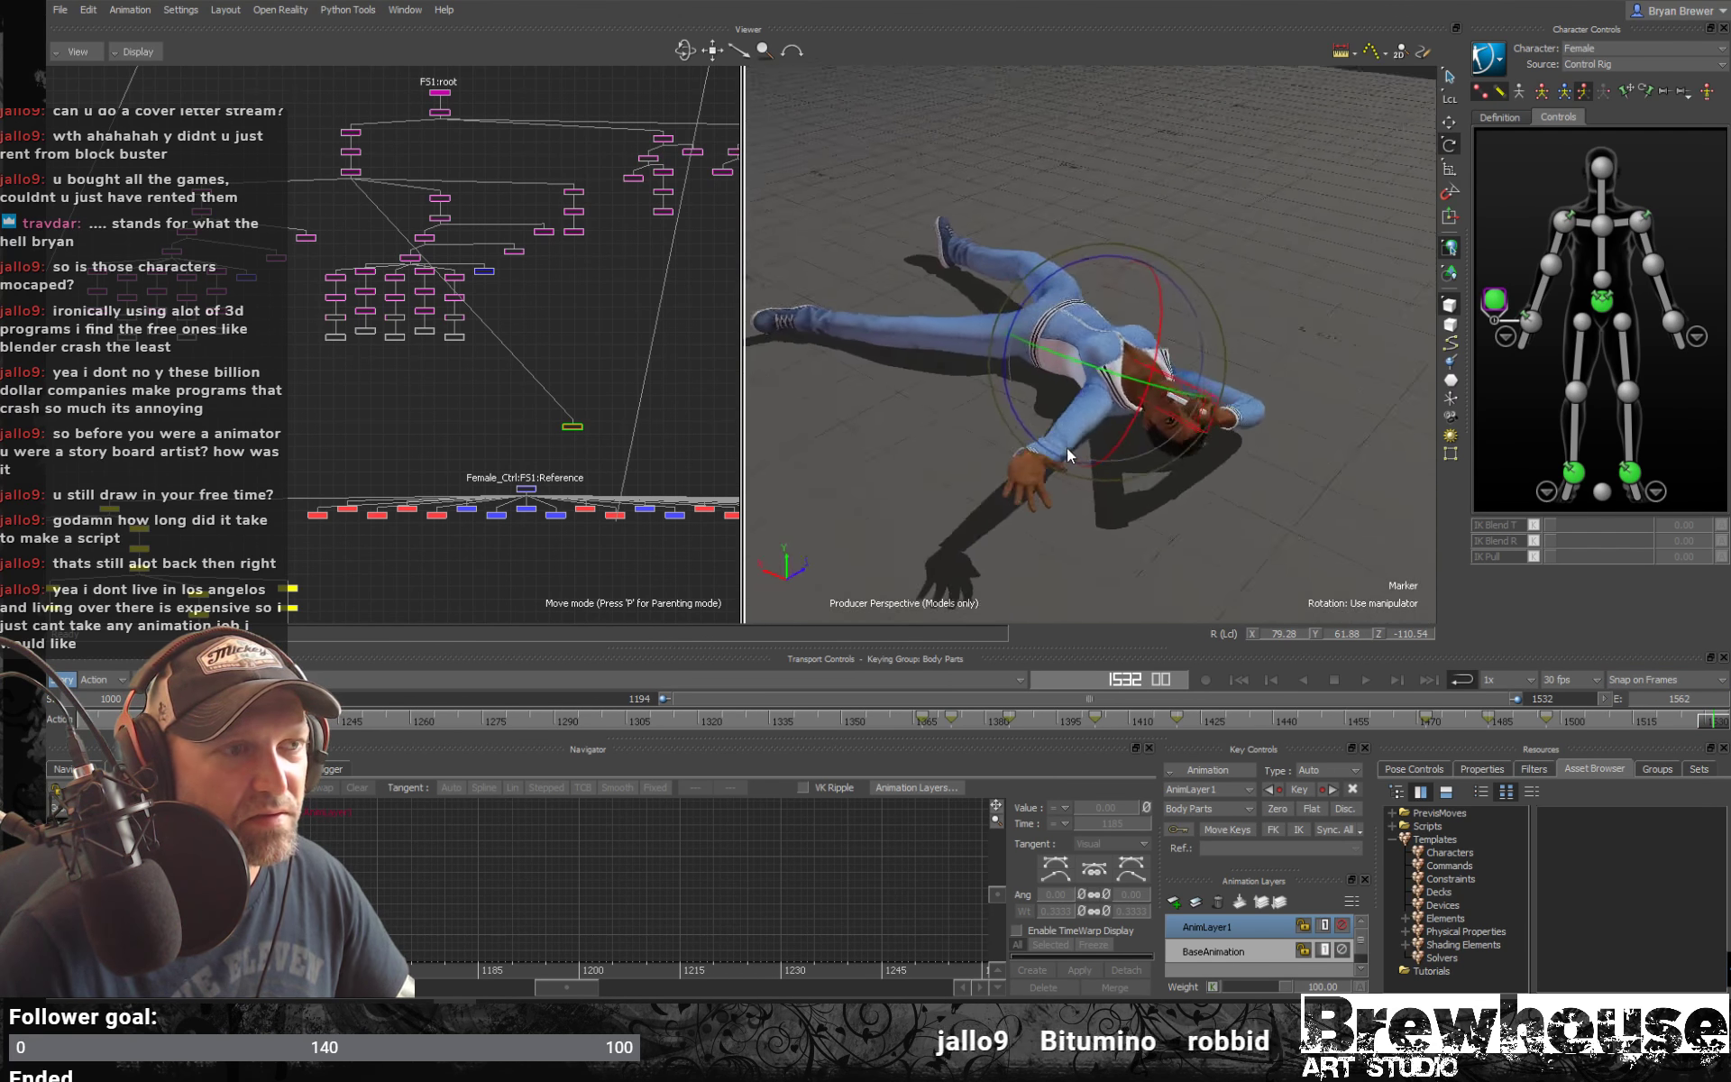
key(space)
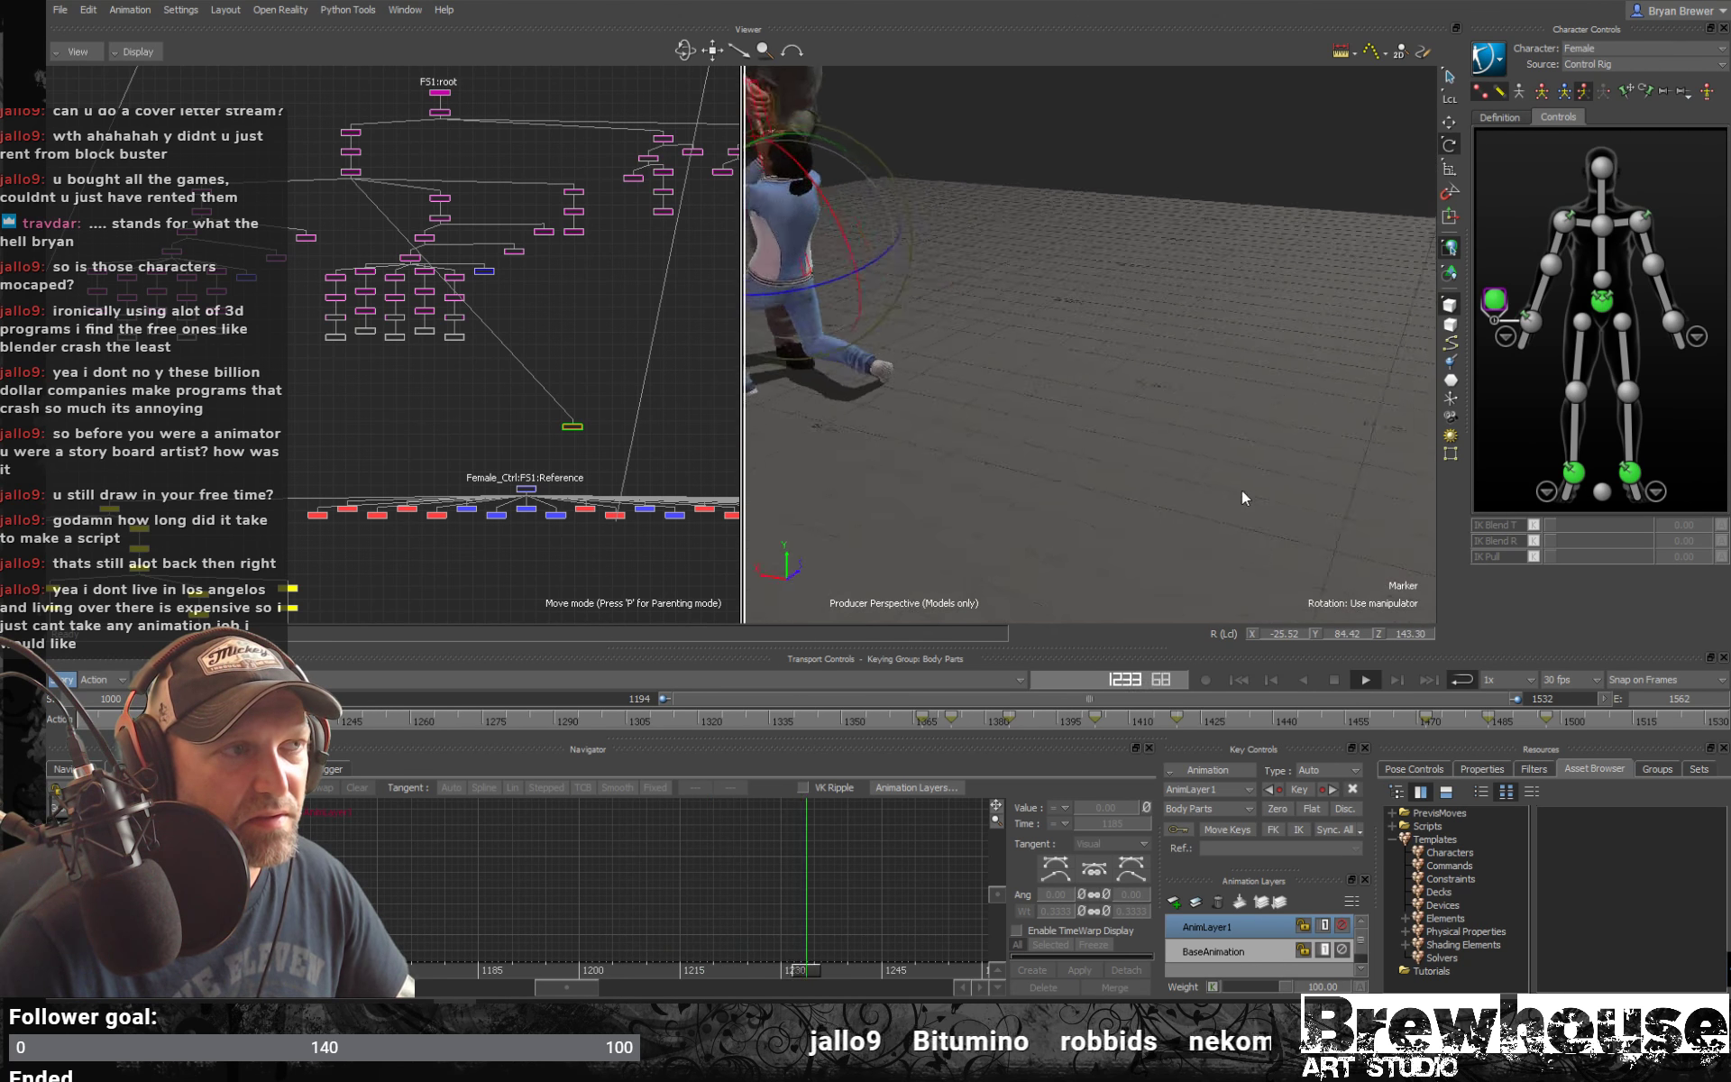
ctrl+shift+drag(1241, 489, 1348, 334)
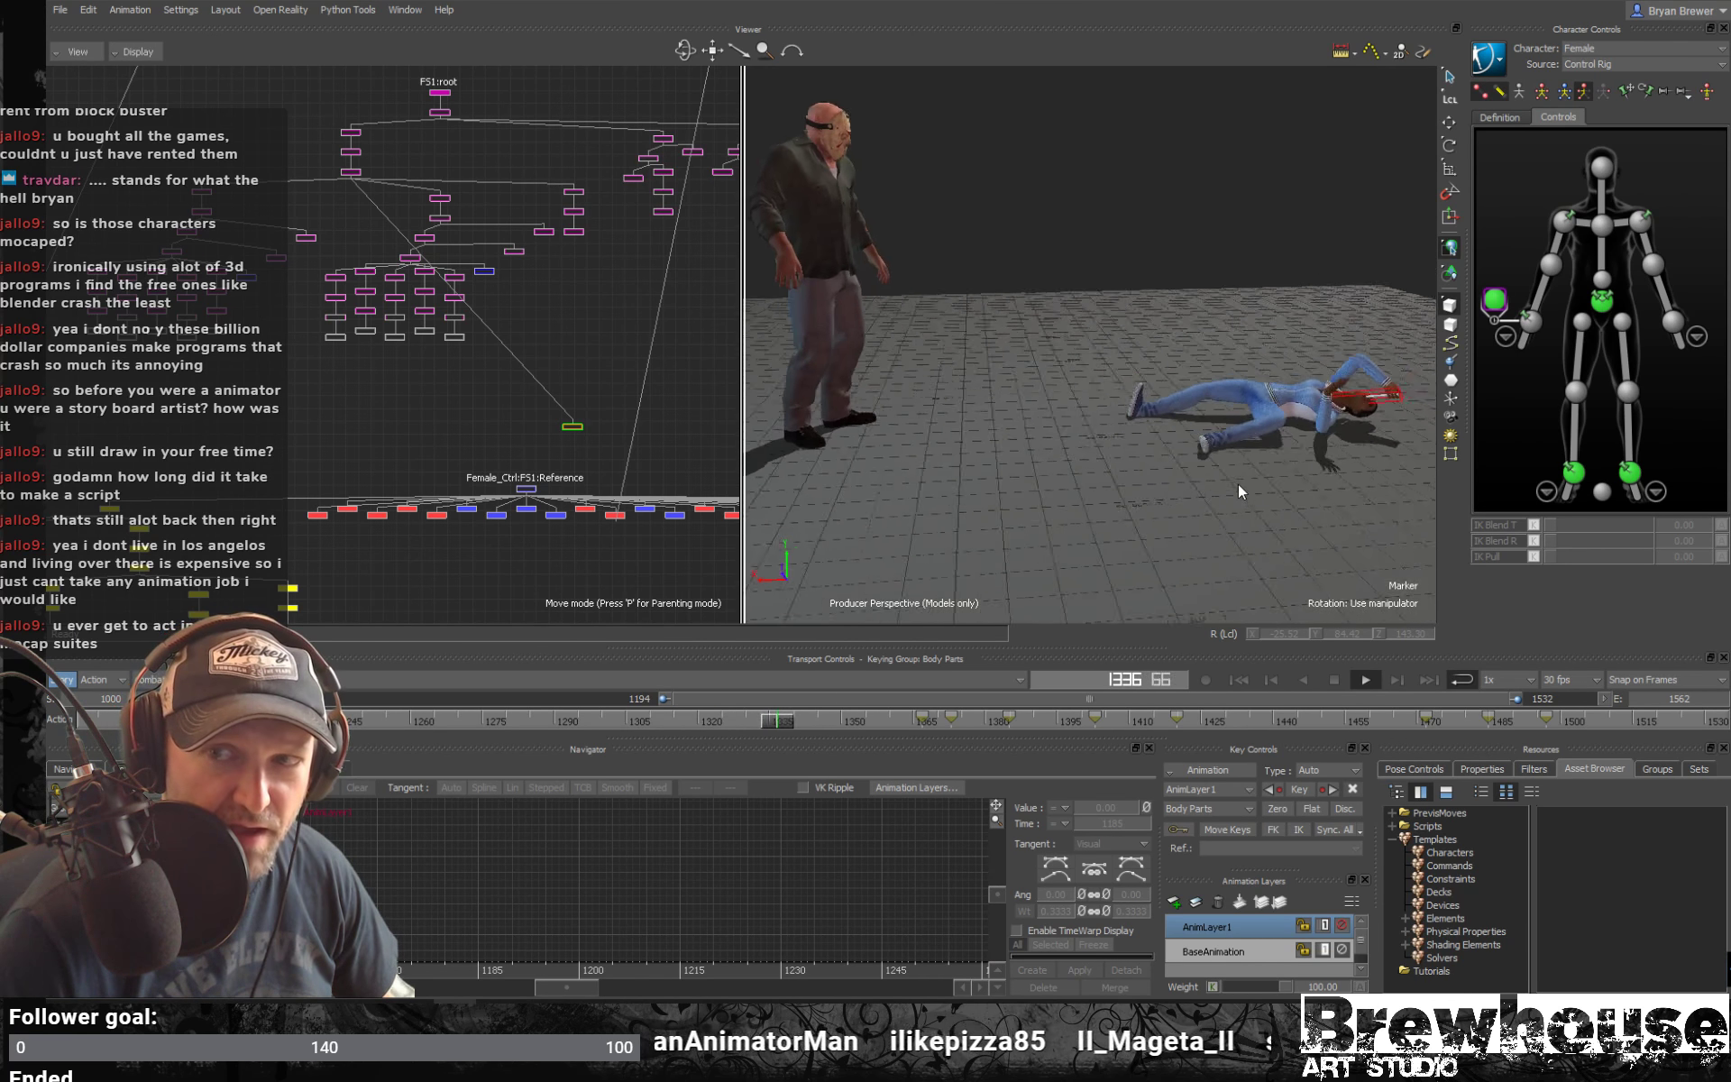
mouse_move(1205, 491)
alt+mouse_down()
mouse_move(1213, 469)
mouse_move(1258, 468)
mouse_move(1110, 490)
mouse_move(1187, 468)
alt+mouse_up()
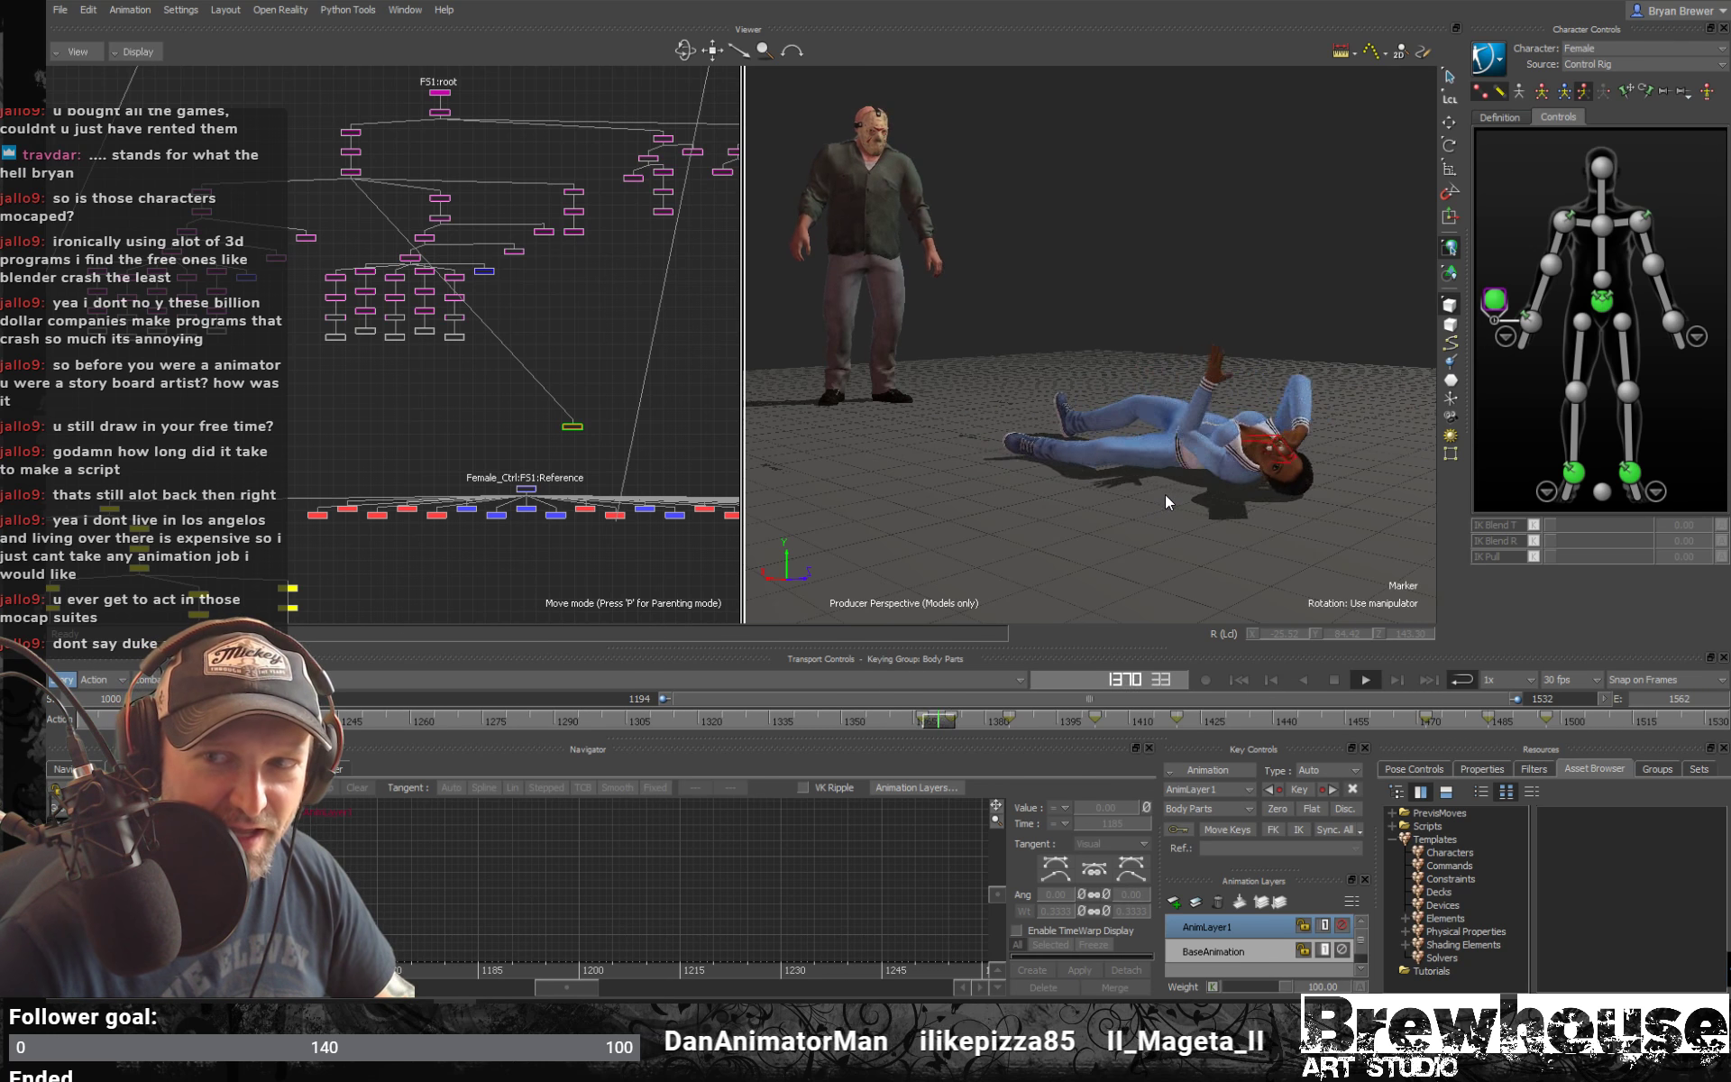
ctrl+shift+drag(1269, 476, 1221, 487)
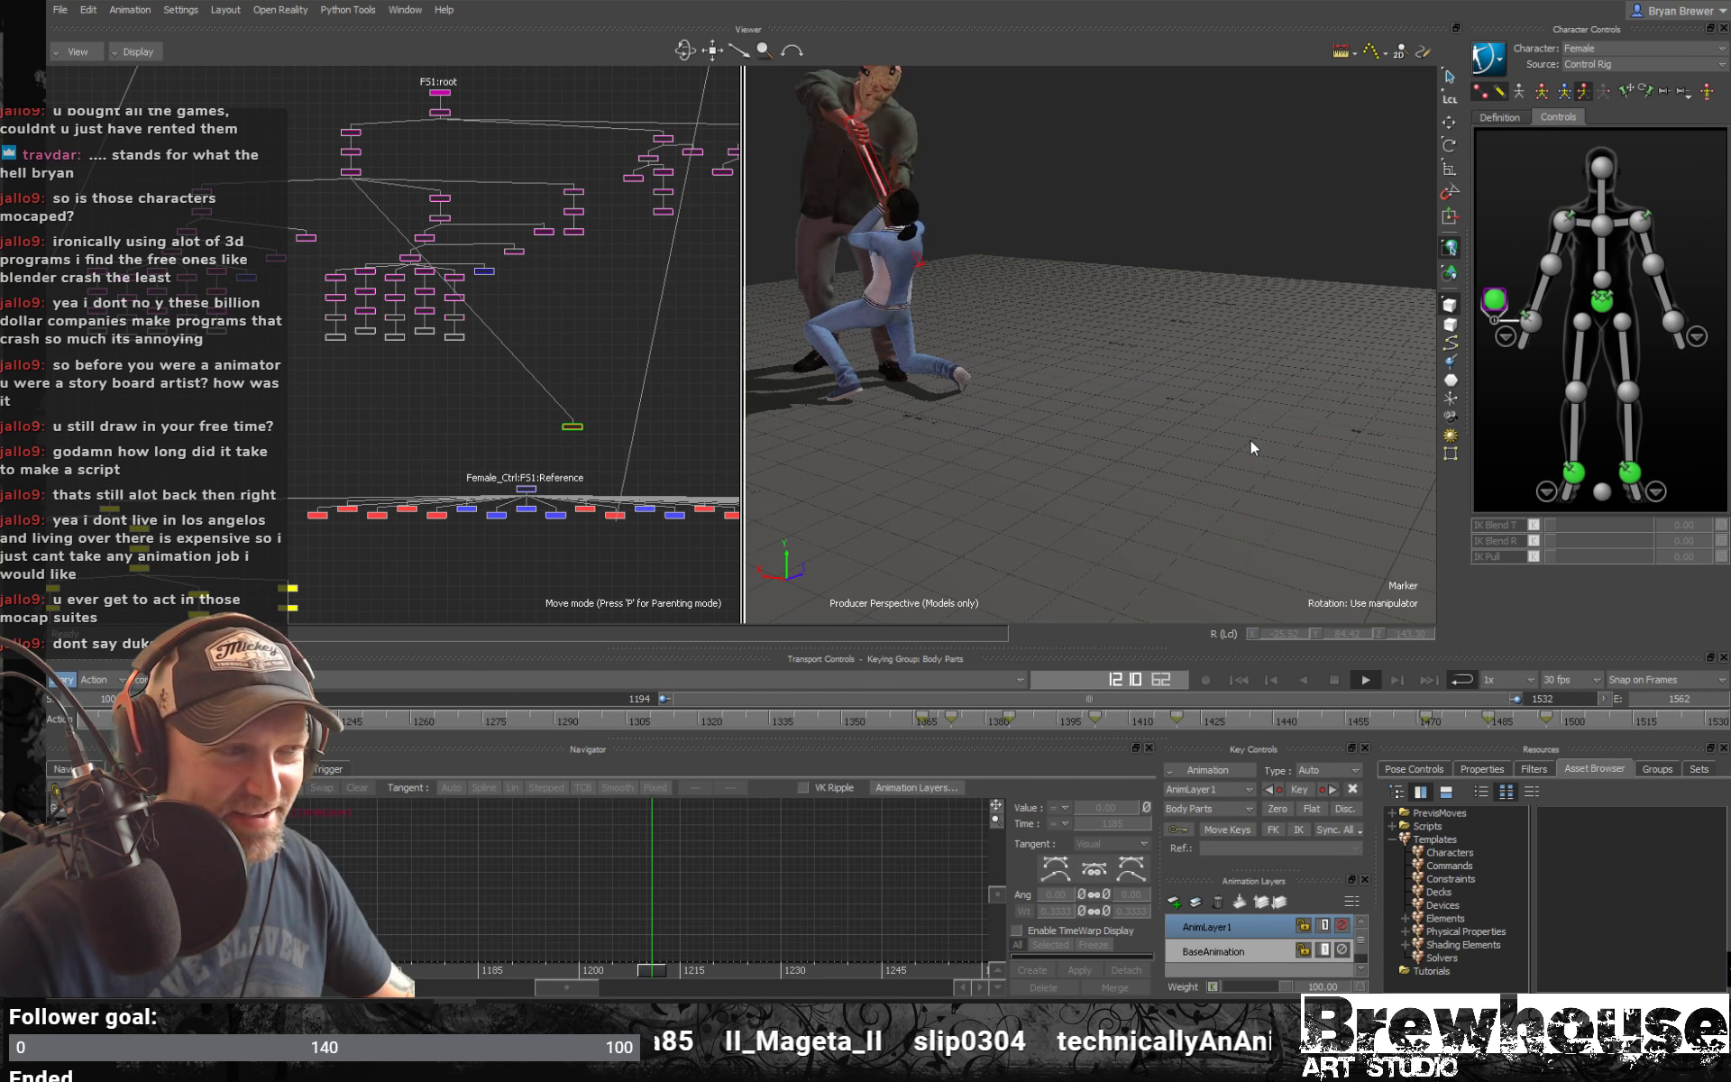
ctrl+shift+drag(1212, 504, 1150, 514)
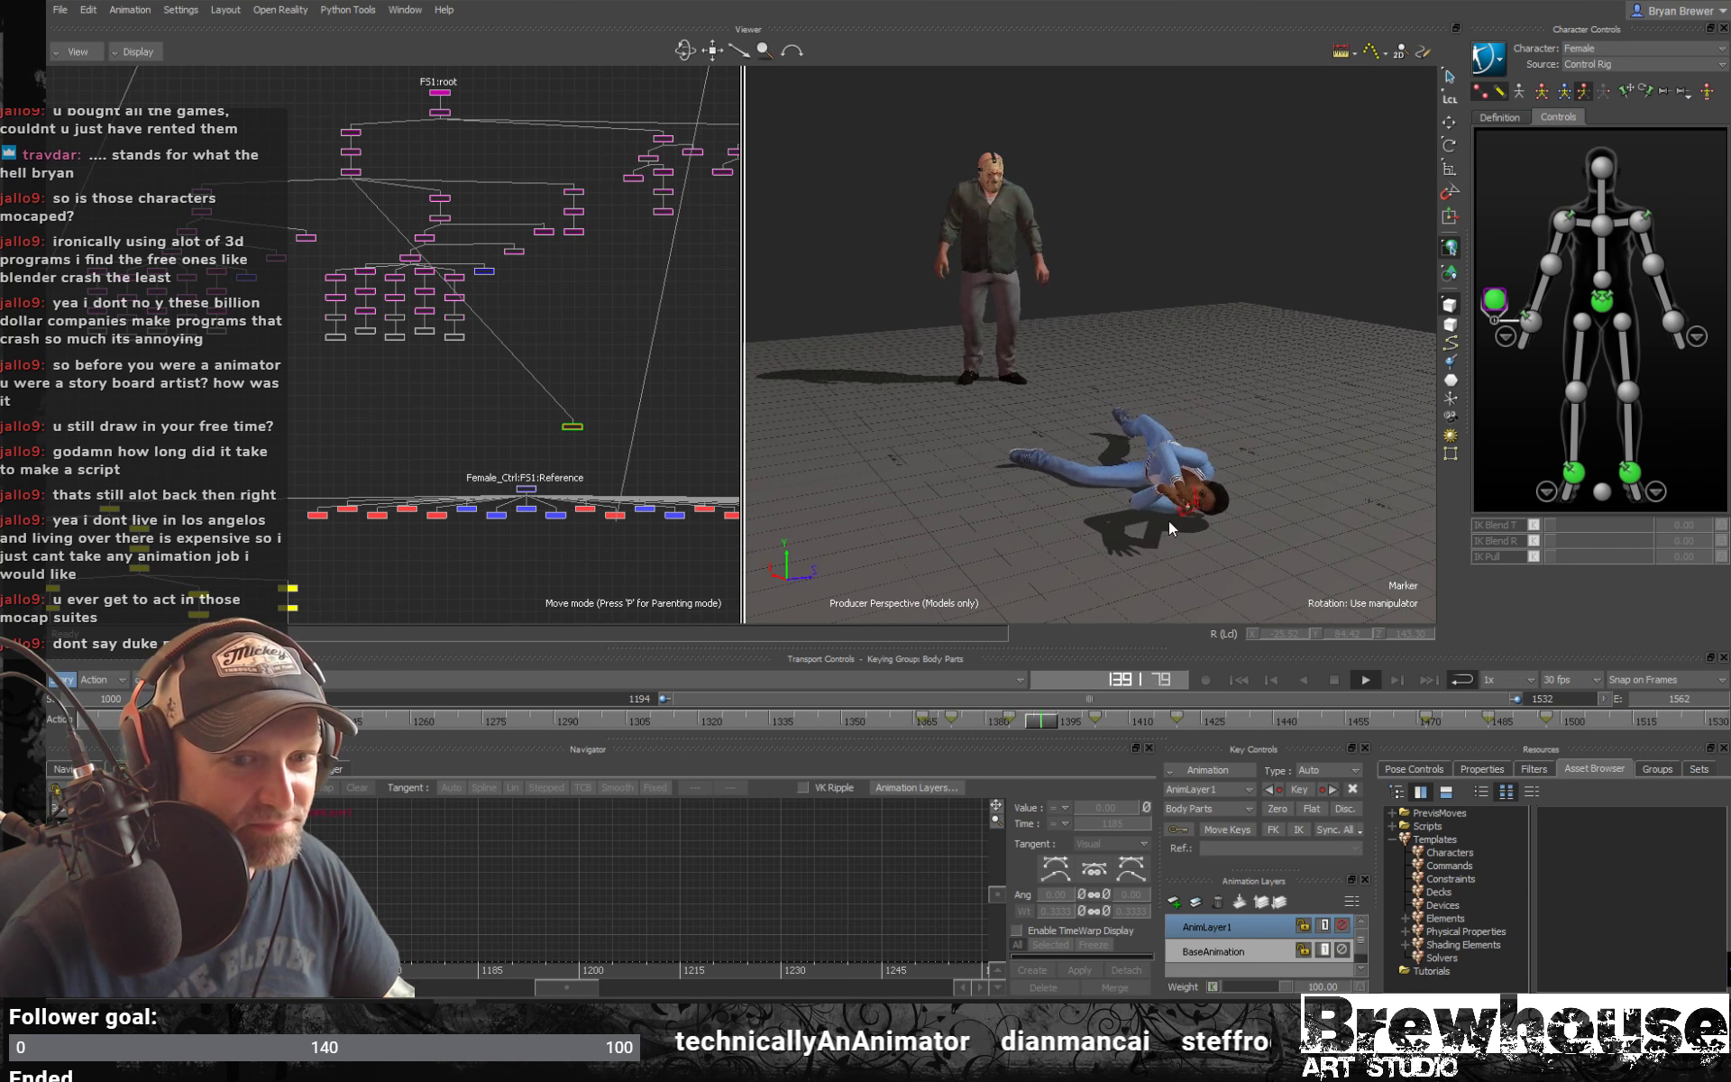
ctrl+shift+drag(1193, 532, 1246, 547)
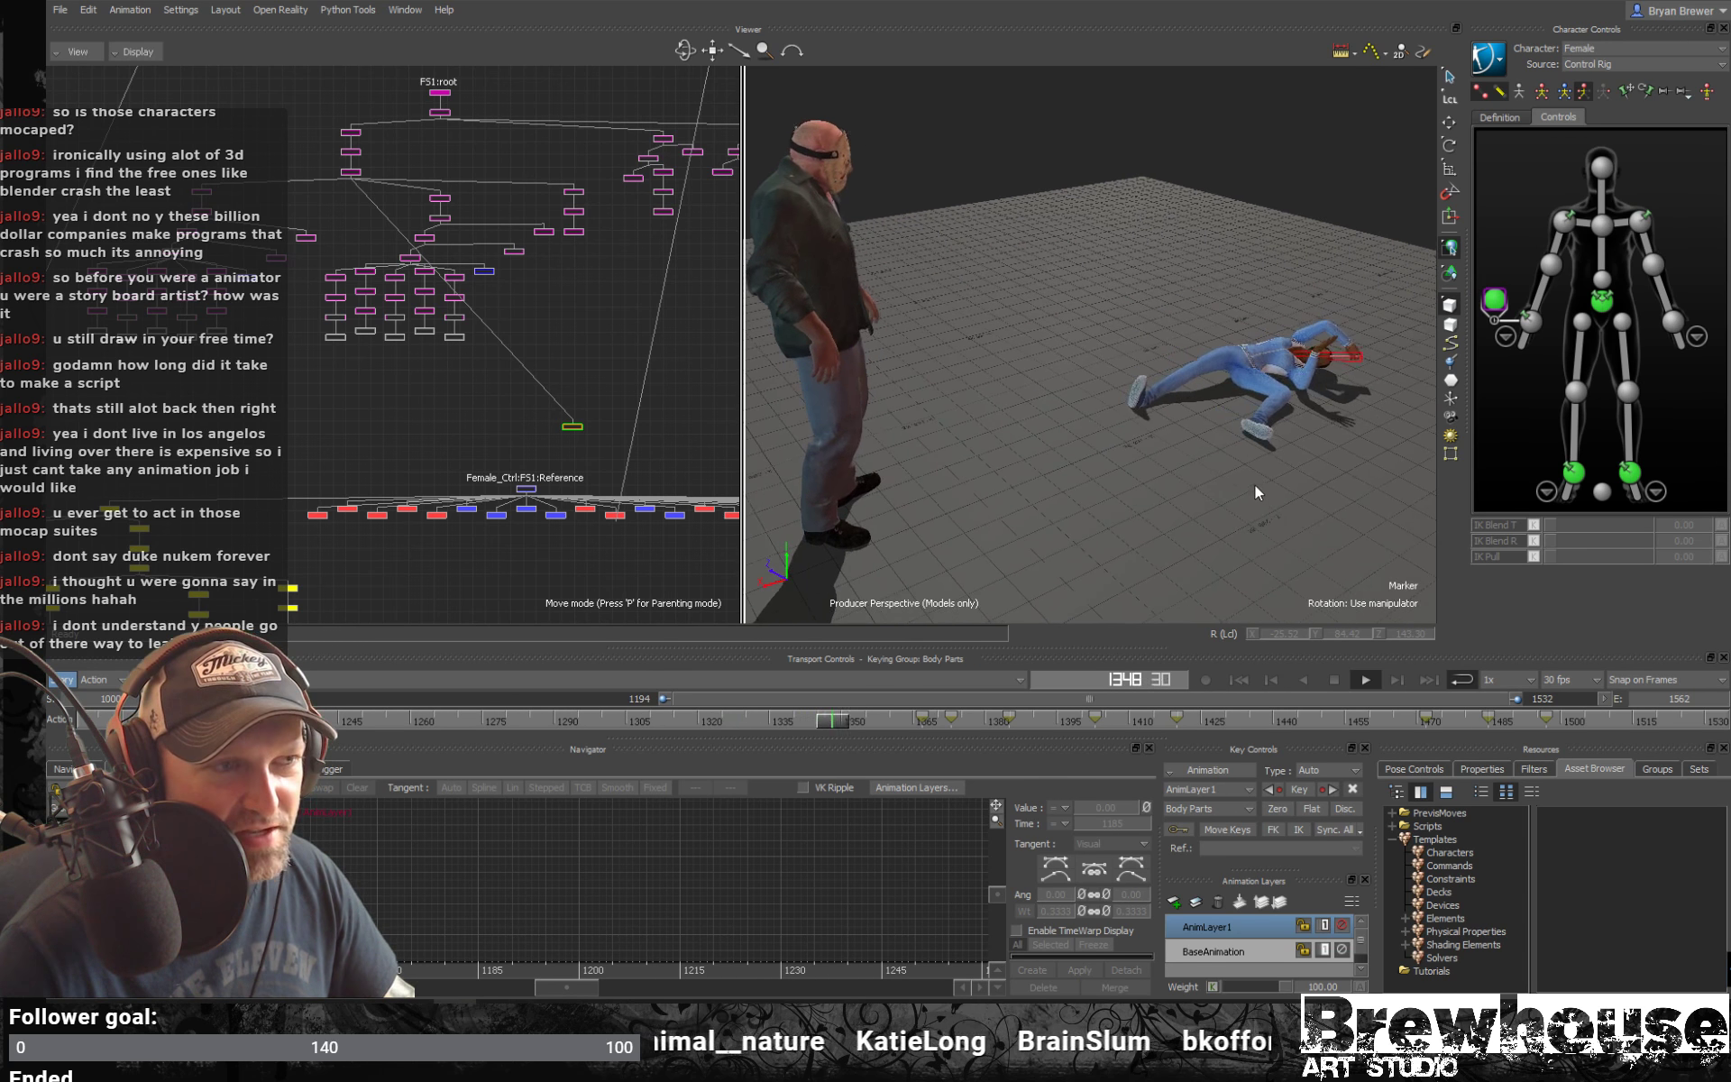
ctrl+shift+drag(1254, 486, 1289, 474)
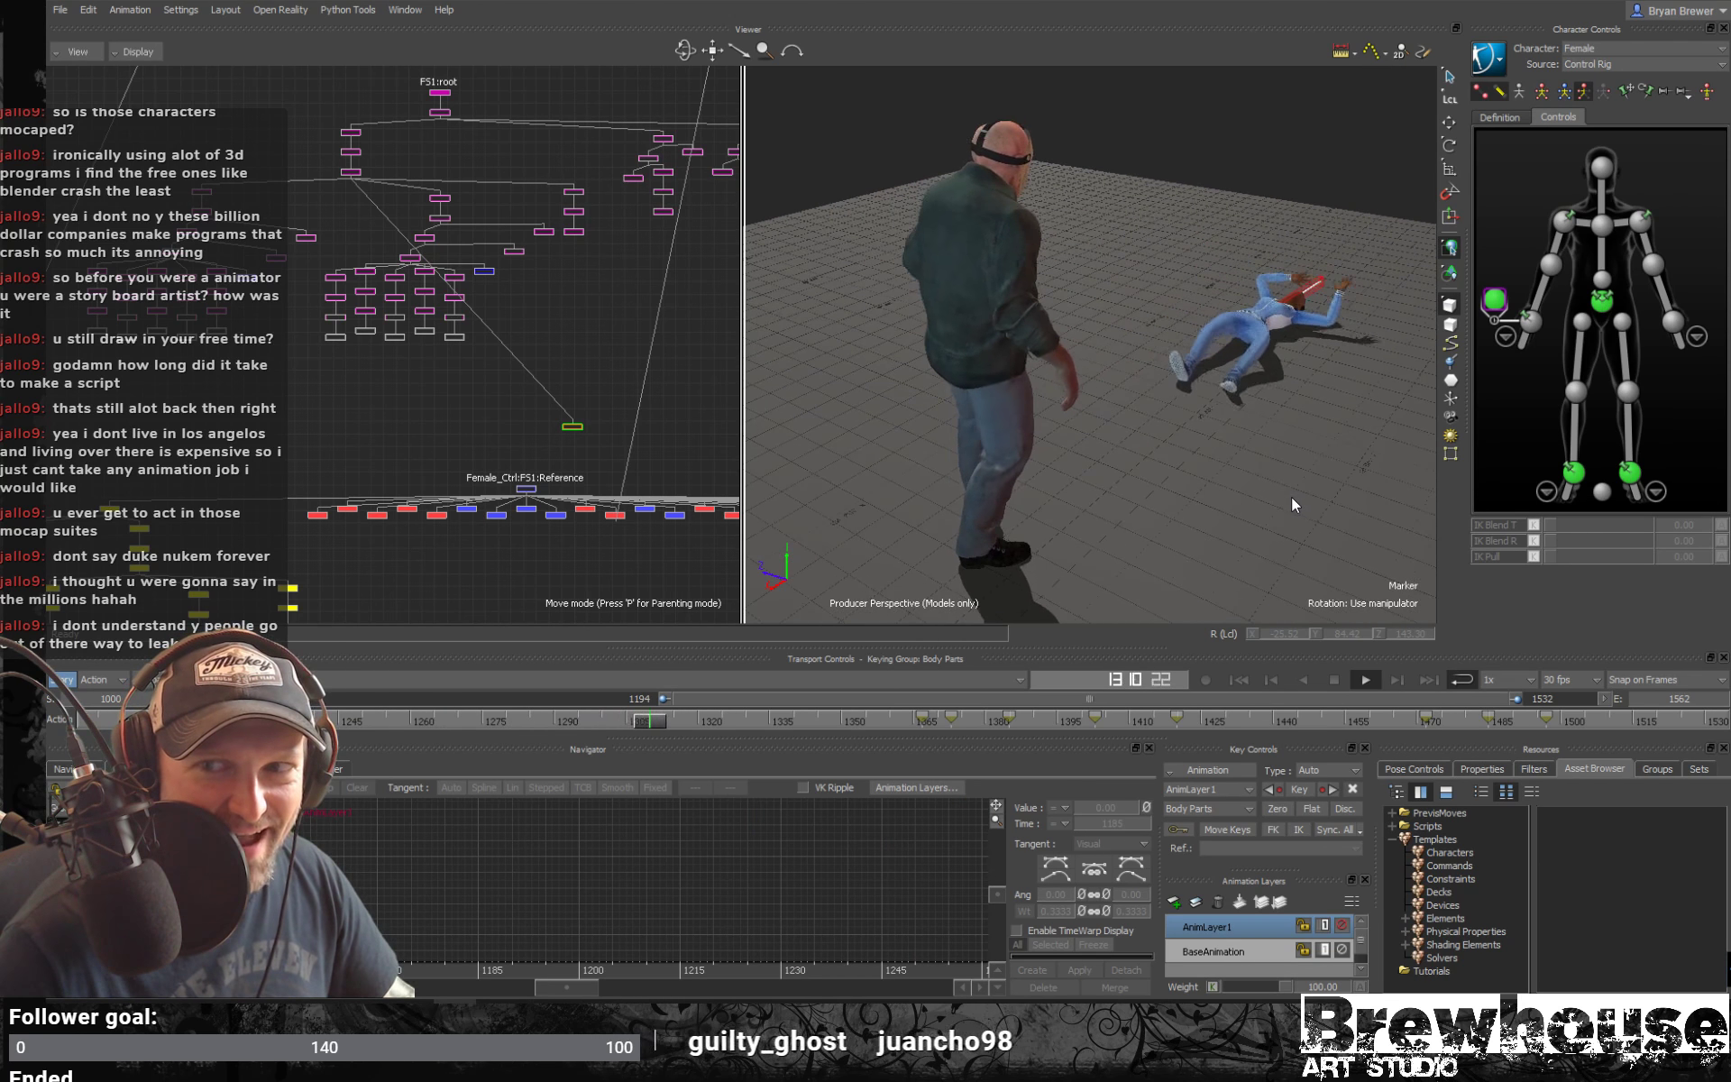
alt+drag(1317, 496, 1217, 483)
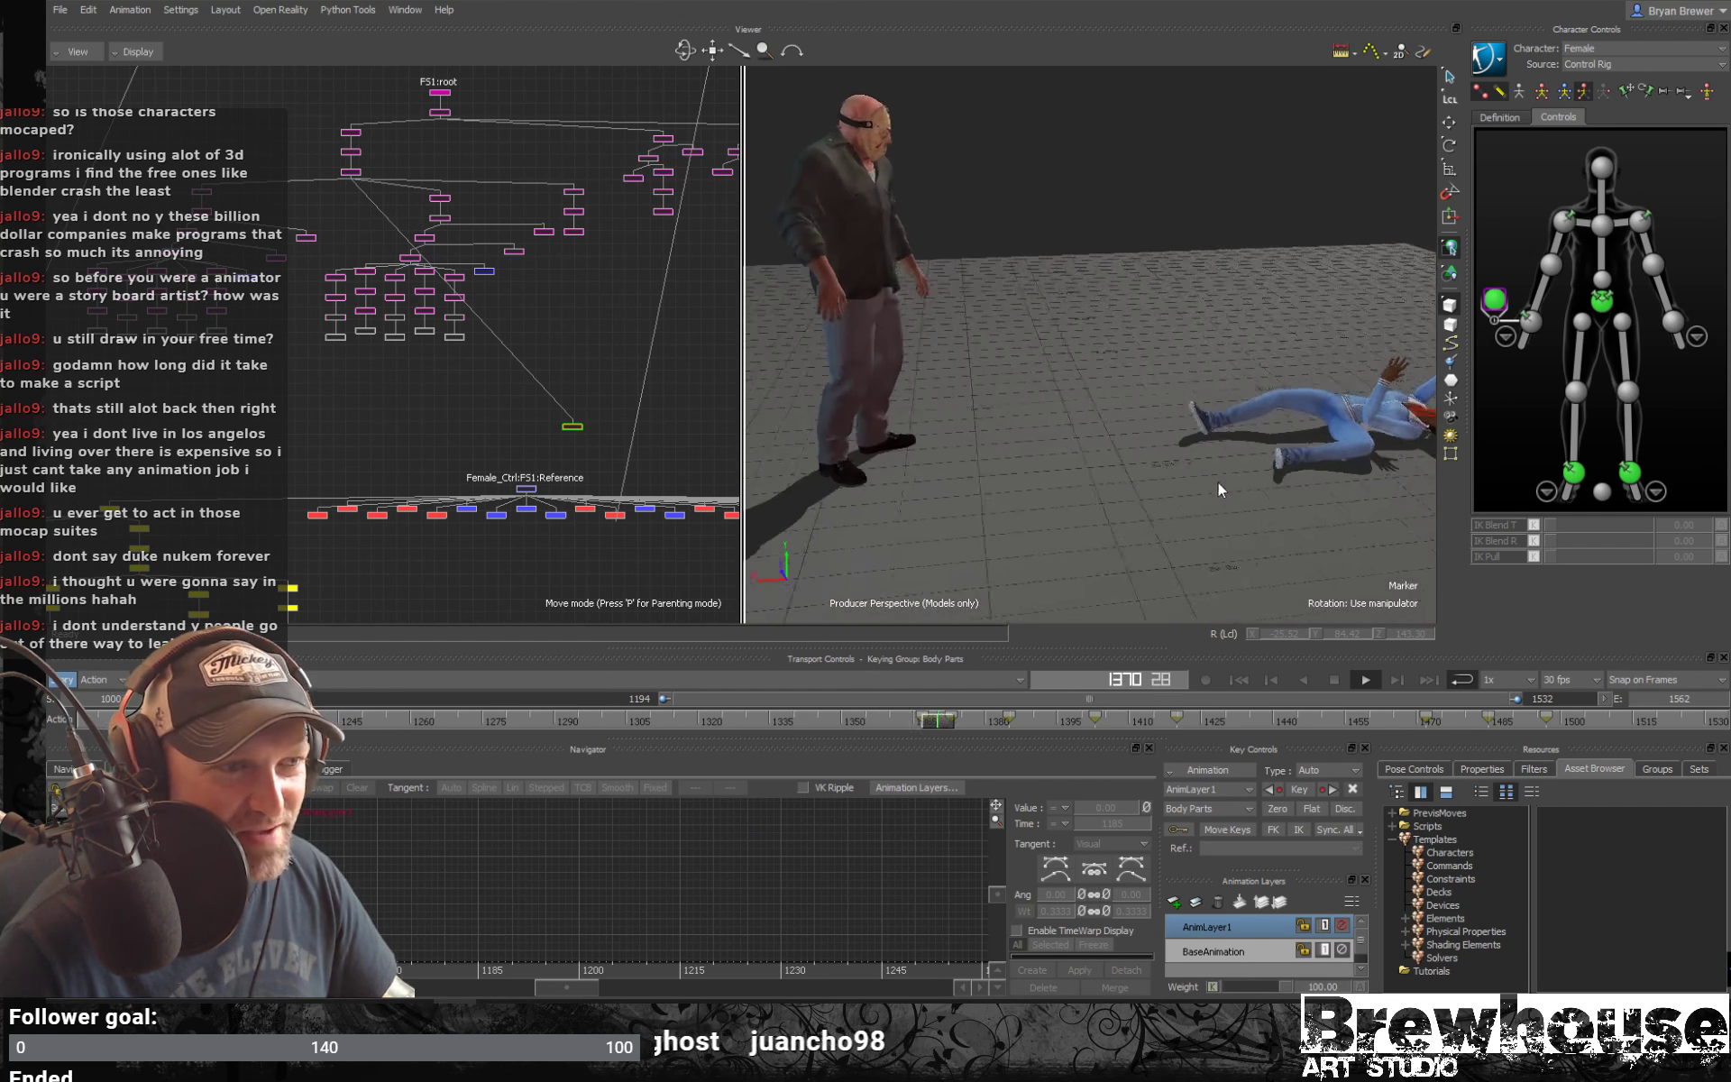
alt+right_drag(1320, 474, 1197, 486)
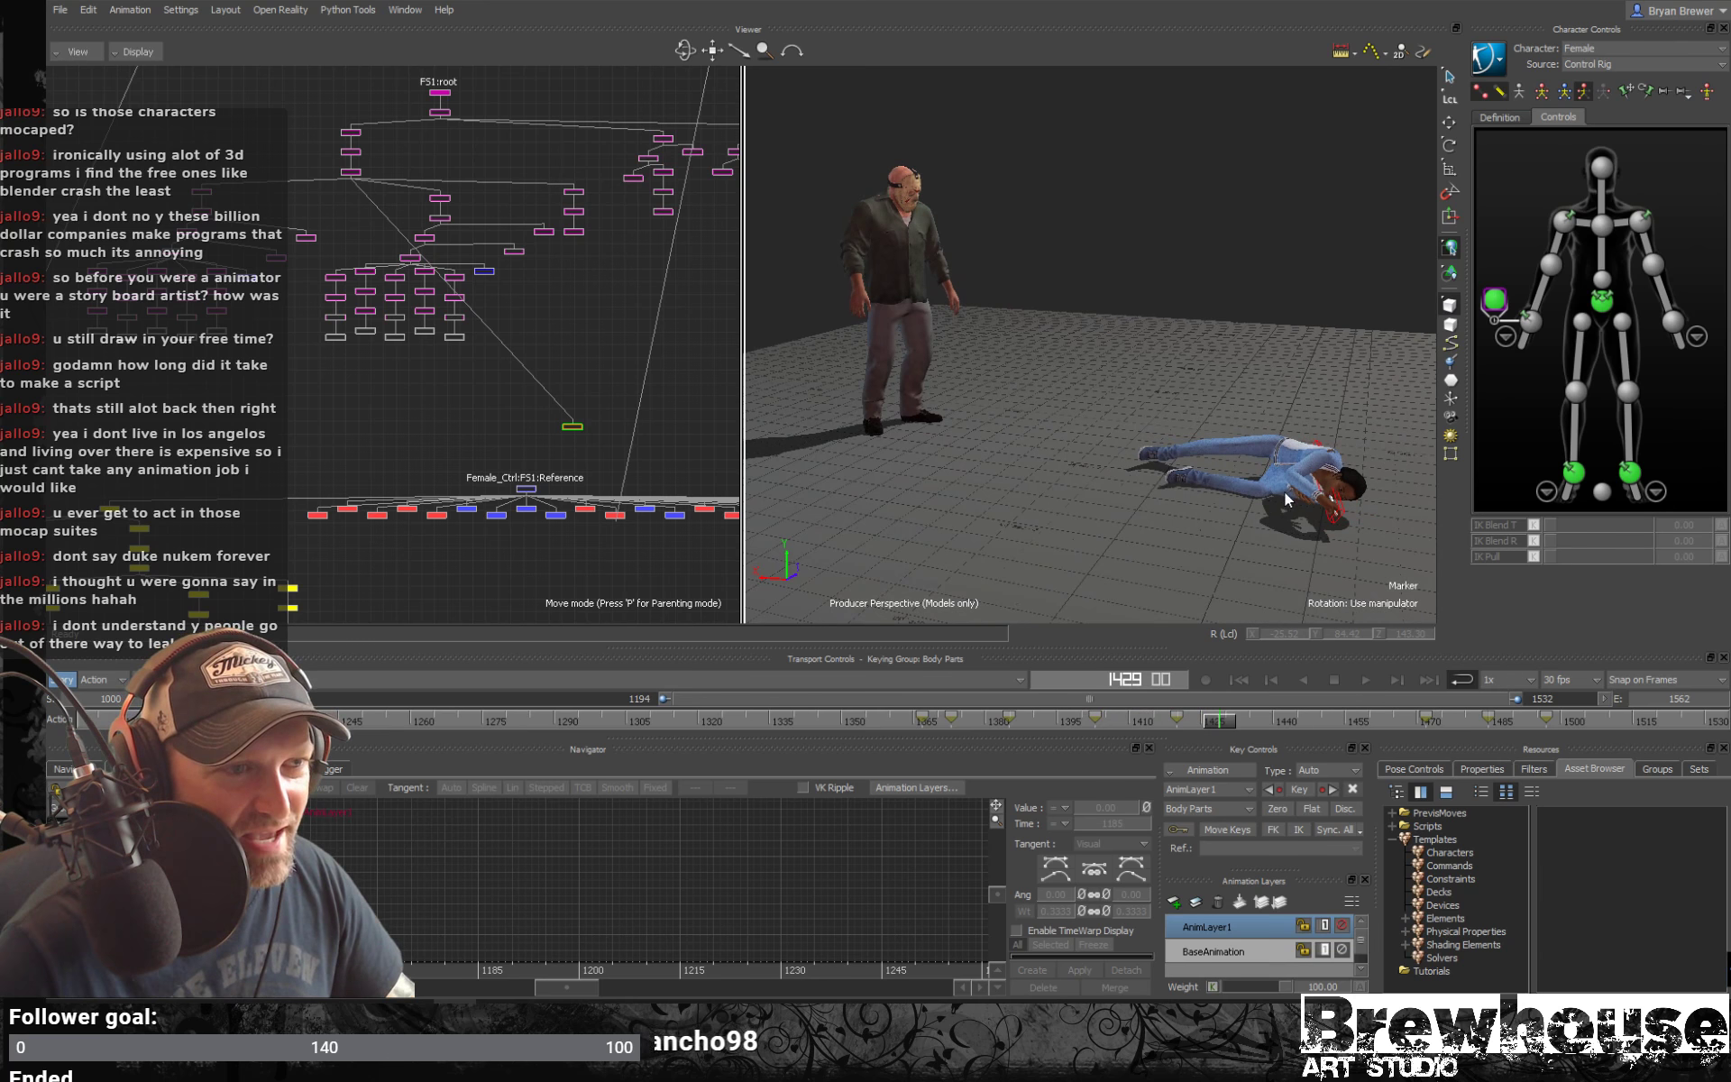
Scrub and replay the shot between the kneeling struggle and frame 1532 to check the fall and the blade's alignment
click(1223, 730)
drag(1223, 730, 1711, 721)
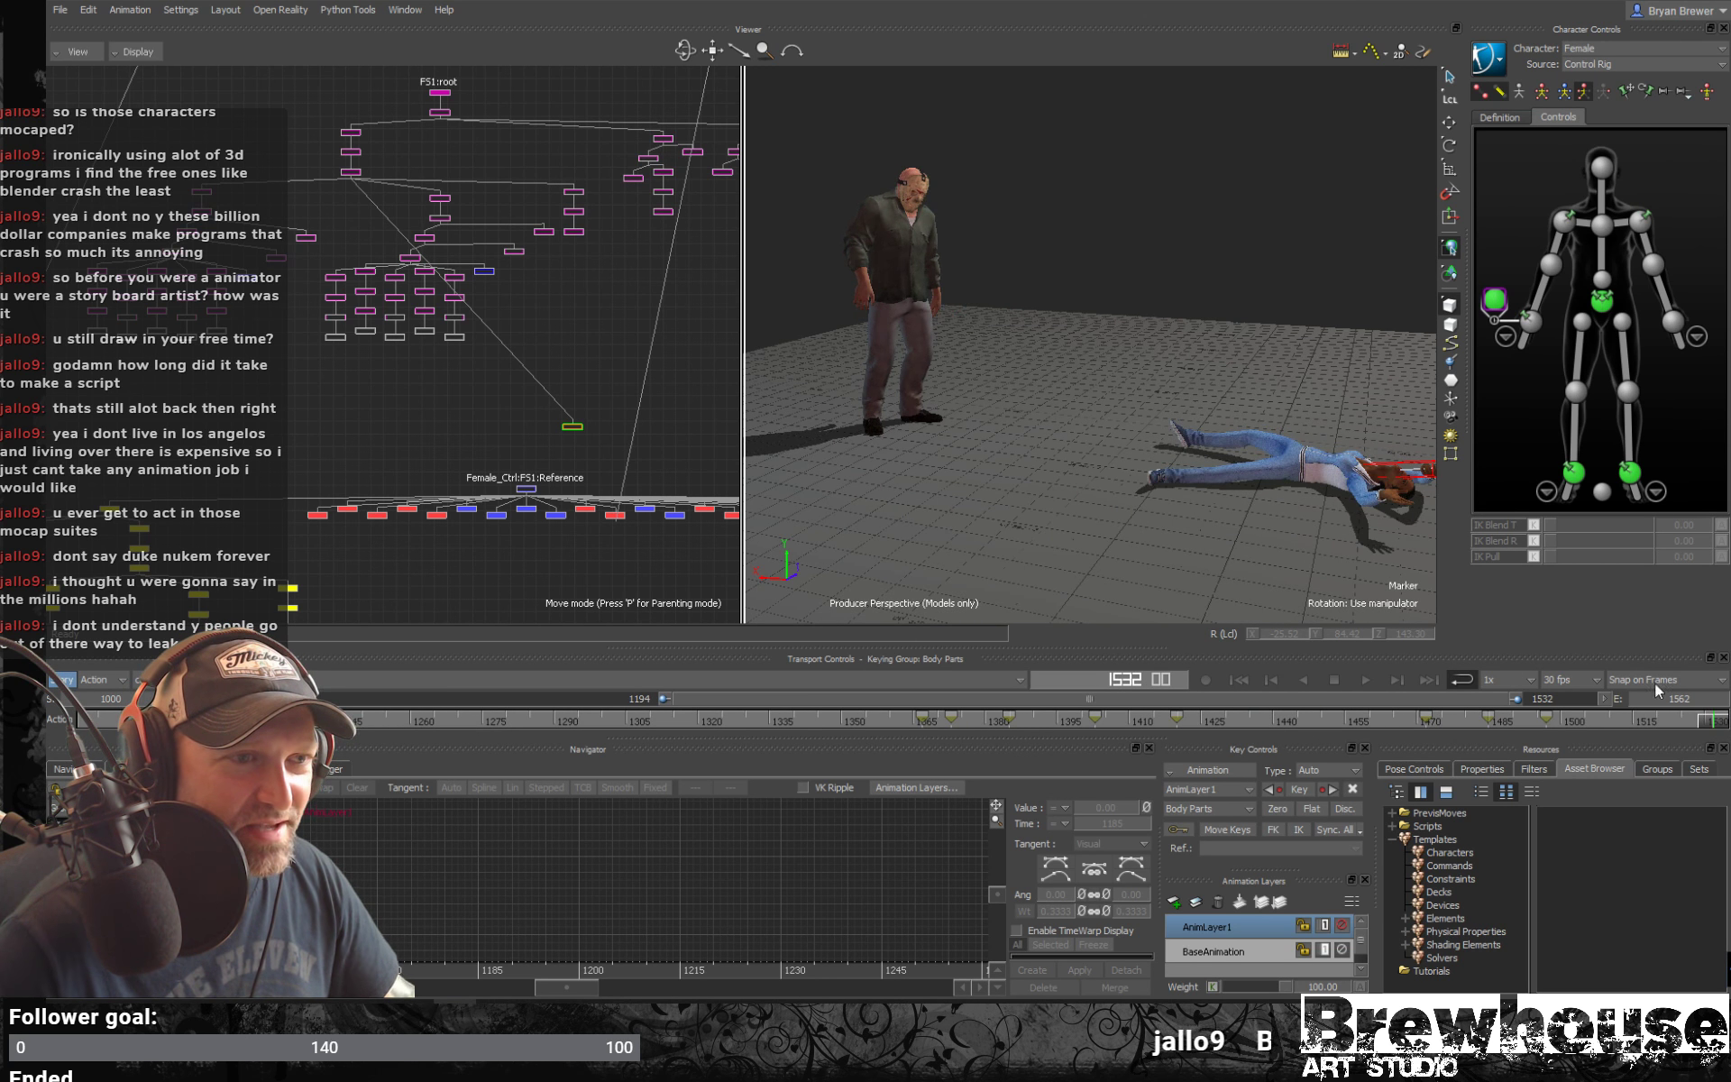
drag(1298, 692, 1181, 694)
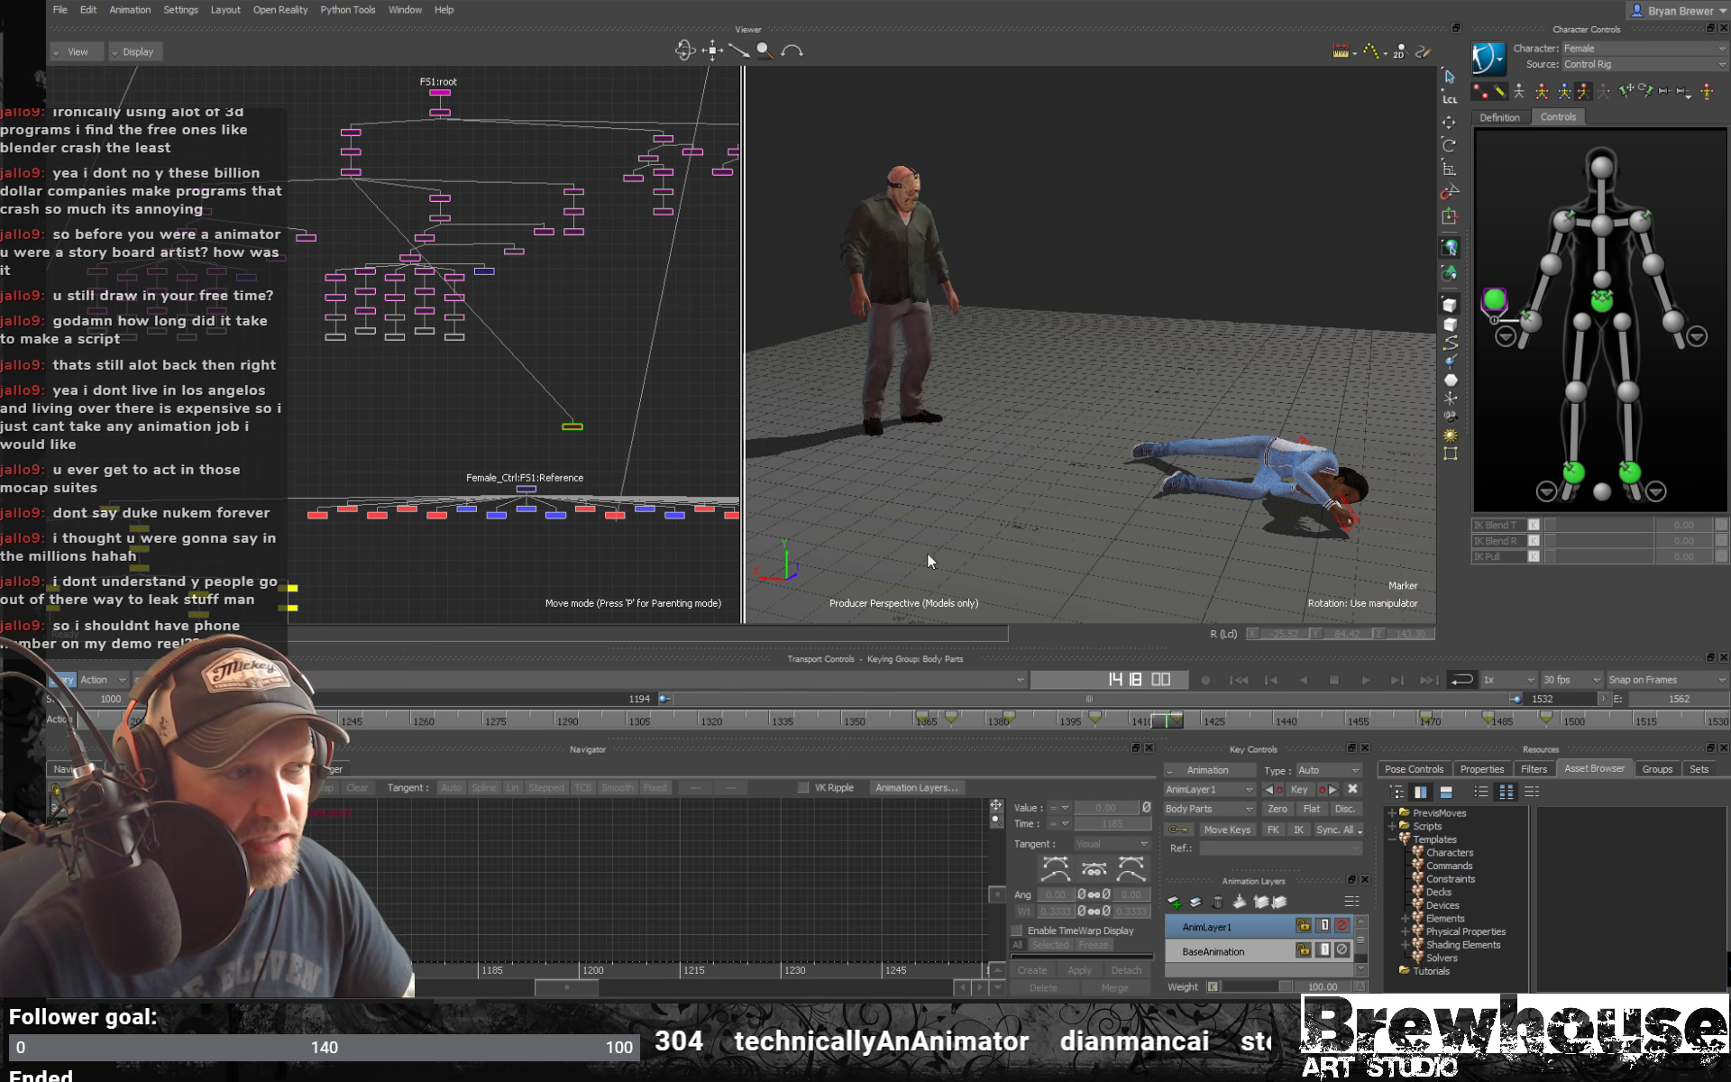
key(space)
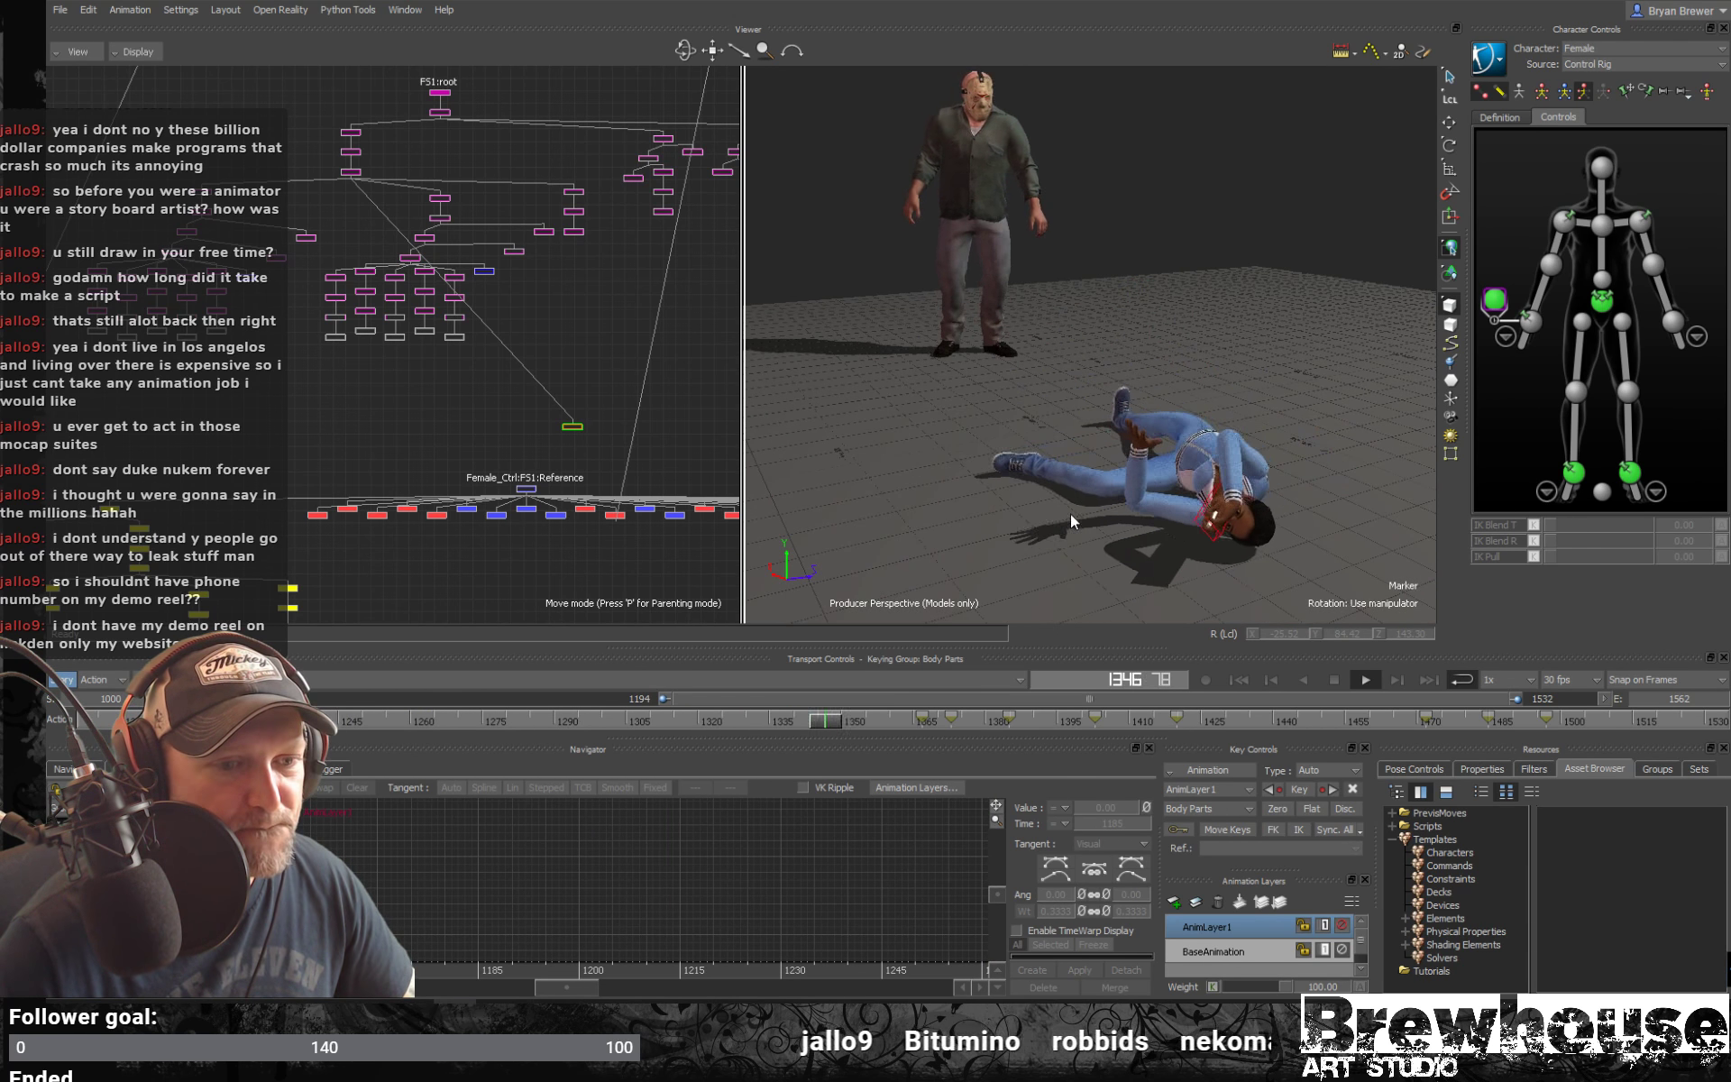
key(ctrl+space)
drag(845, 724, 1334, 727)
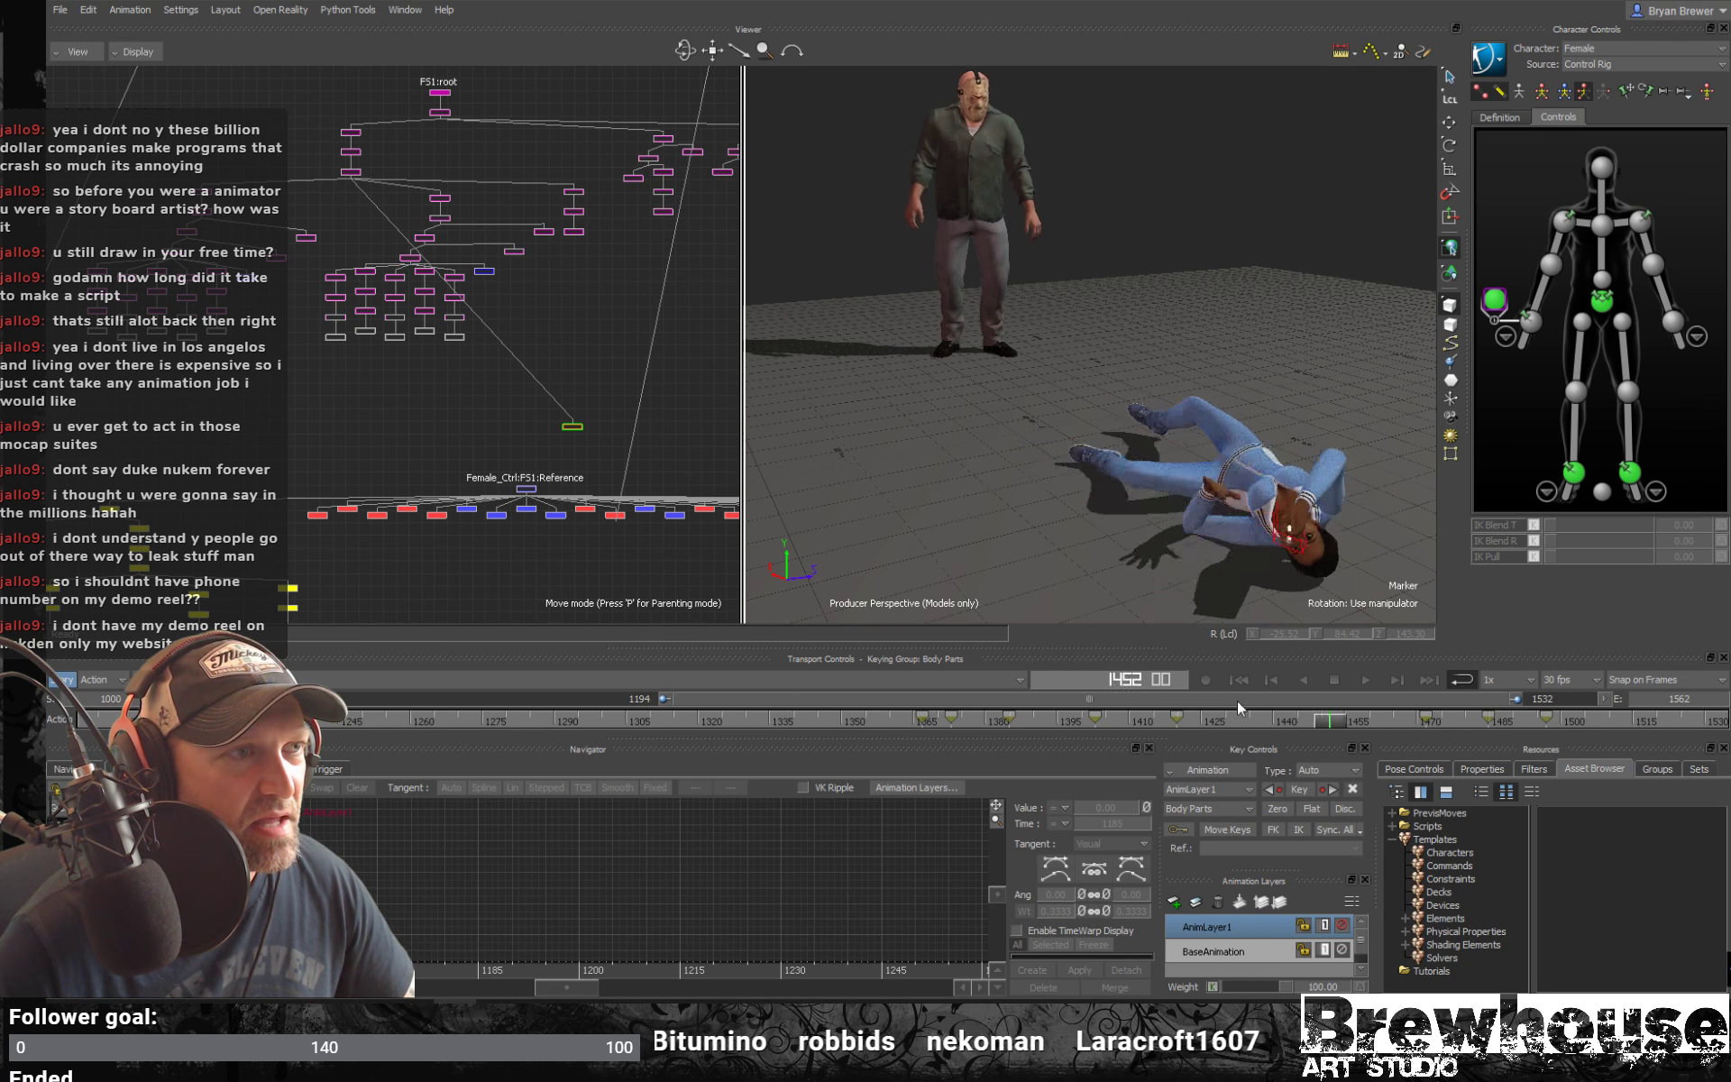
drag(1237, 701, 304, 676)
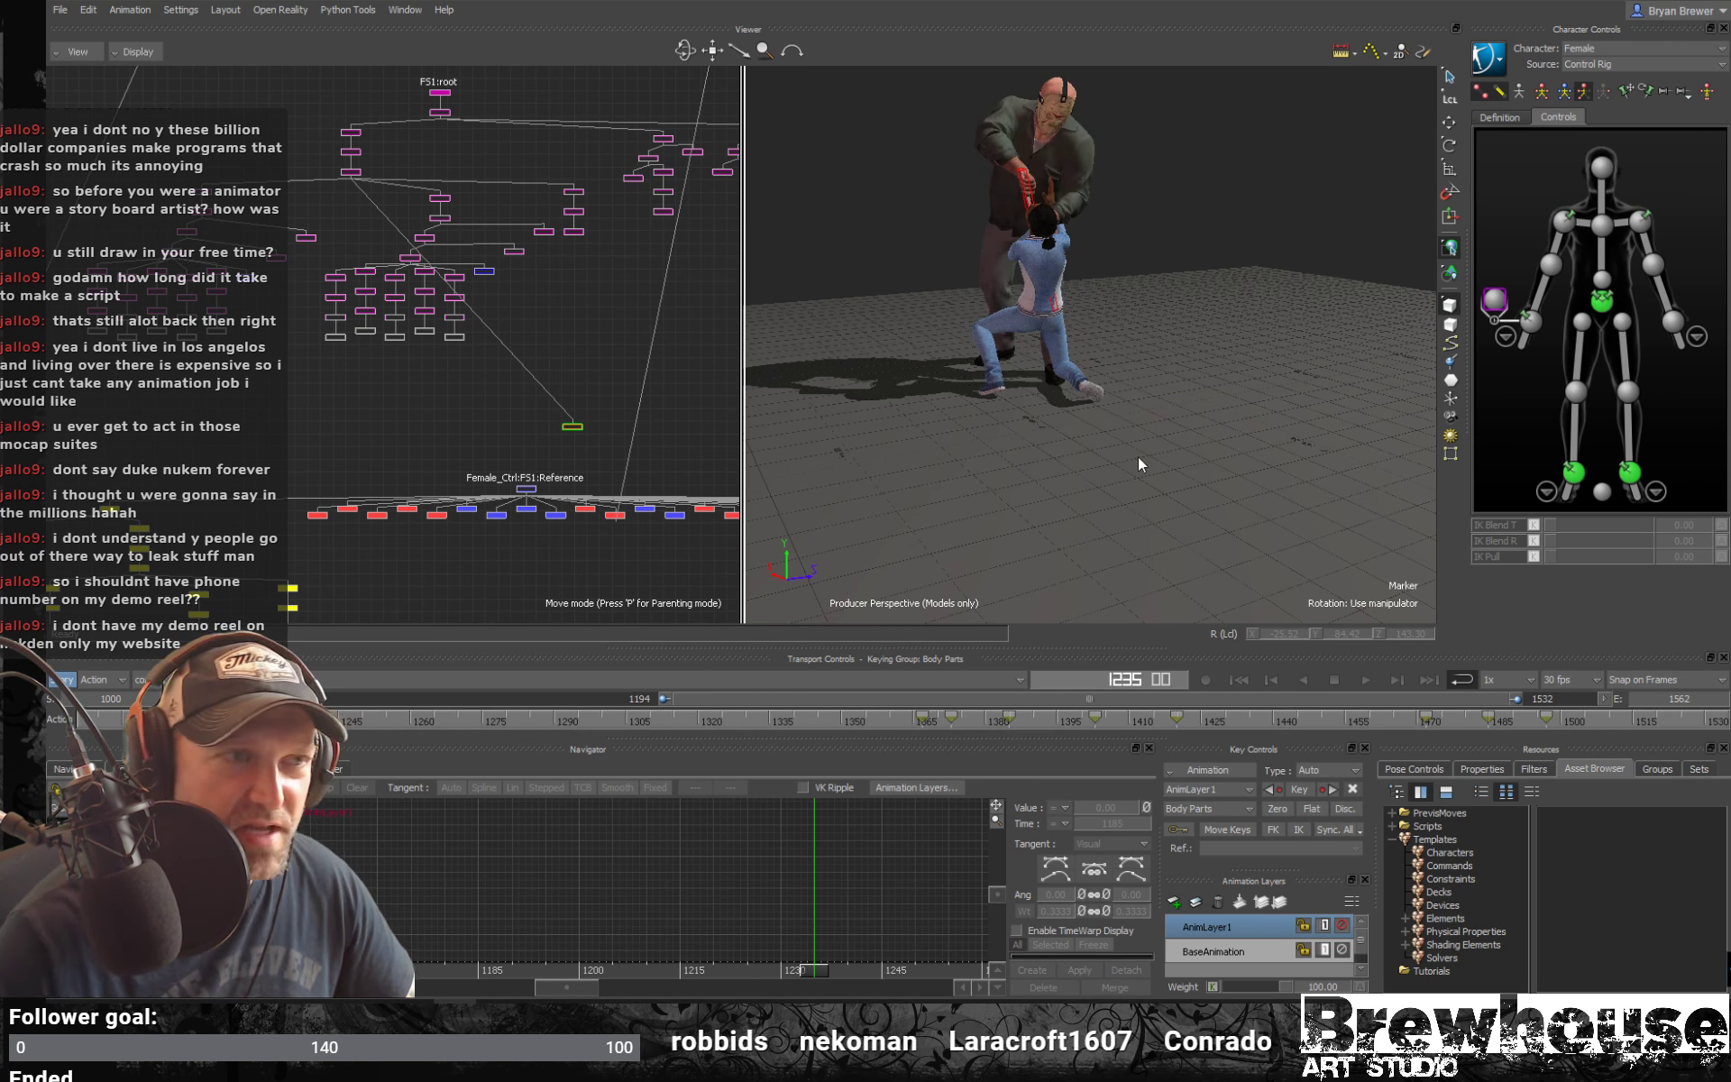
mouse_move(1137, 456)
ctrl+mouse_down()
mouse_move(1071, 451)
mouse_move(1148, 460)
ctrl+mouse_up()
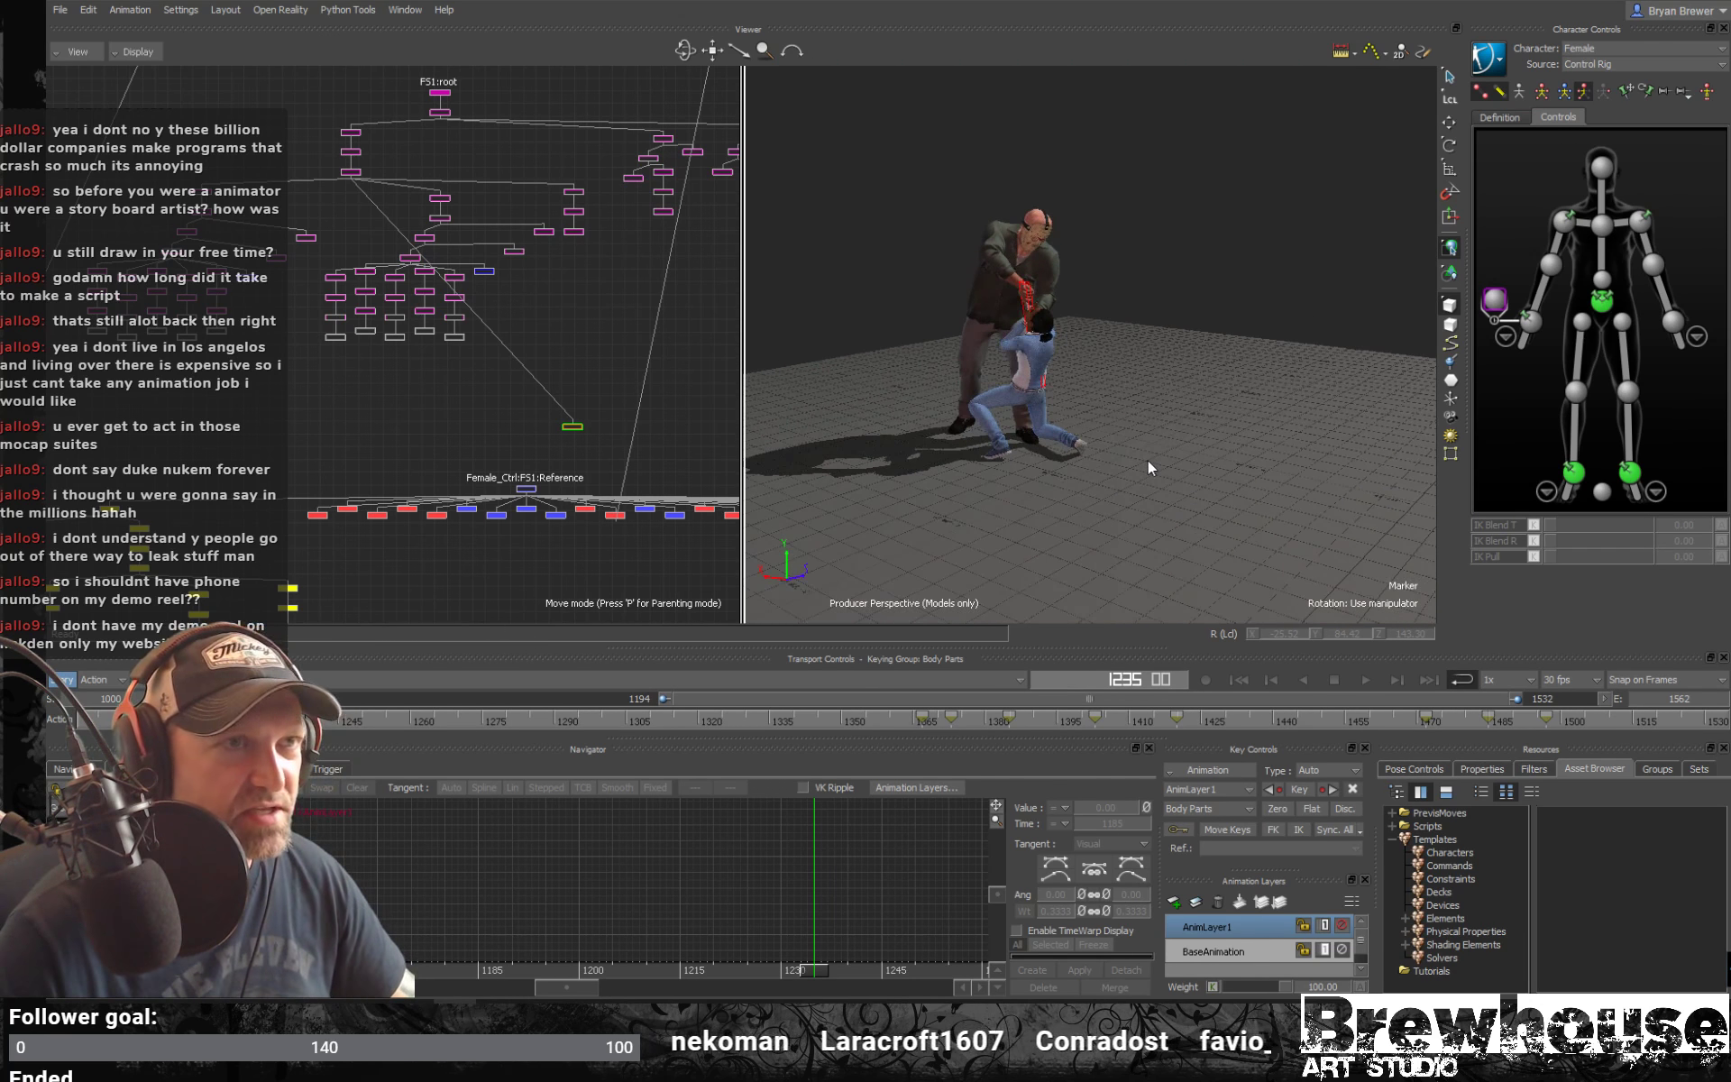
Save the current scene and open the other scene containing the combat_campfire_kill take, browsing the Work (F:) drive
key(ctrl+s)
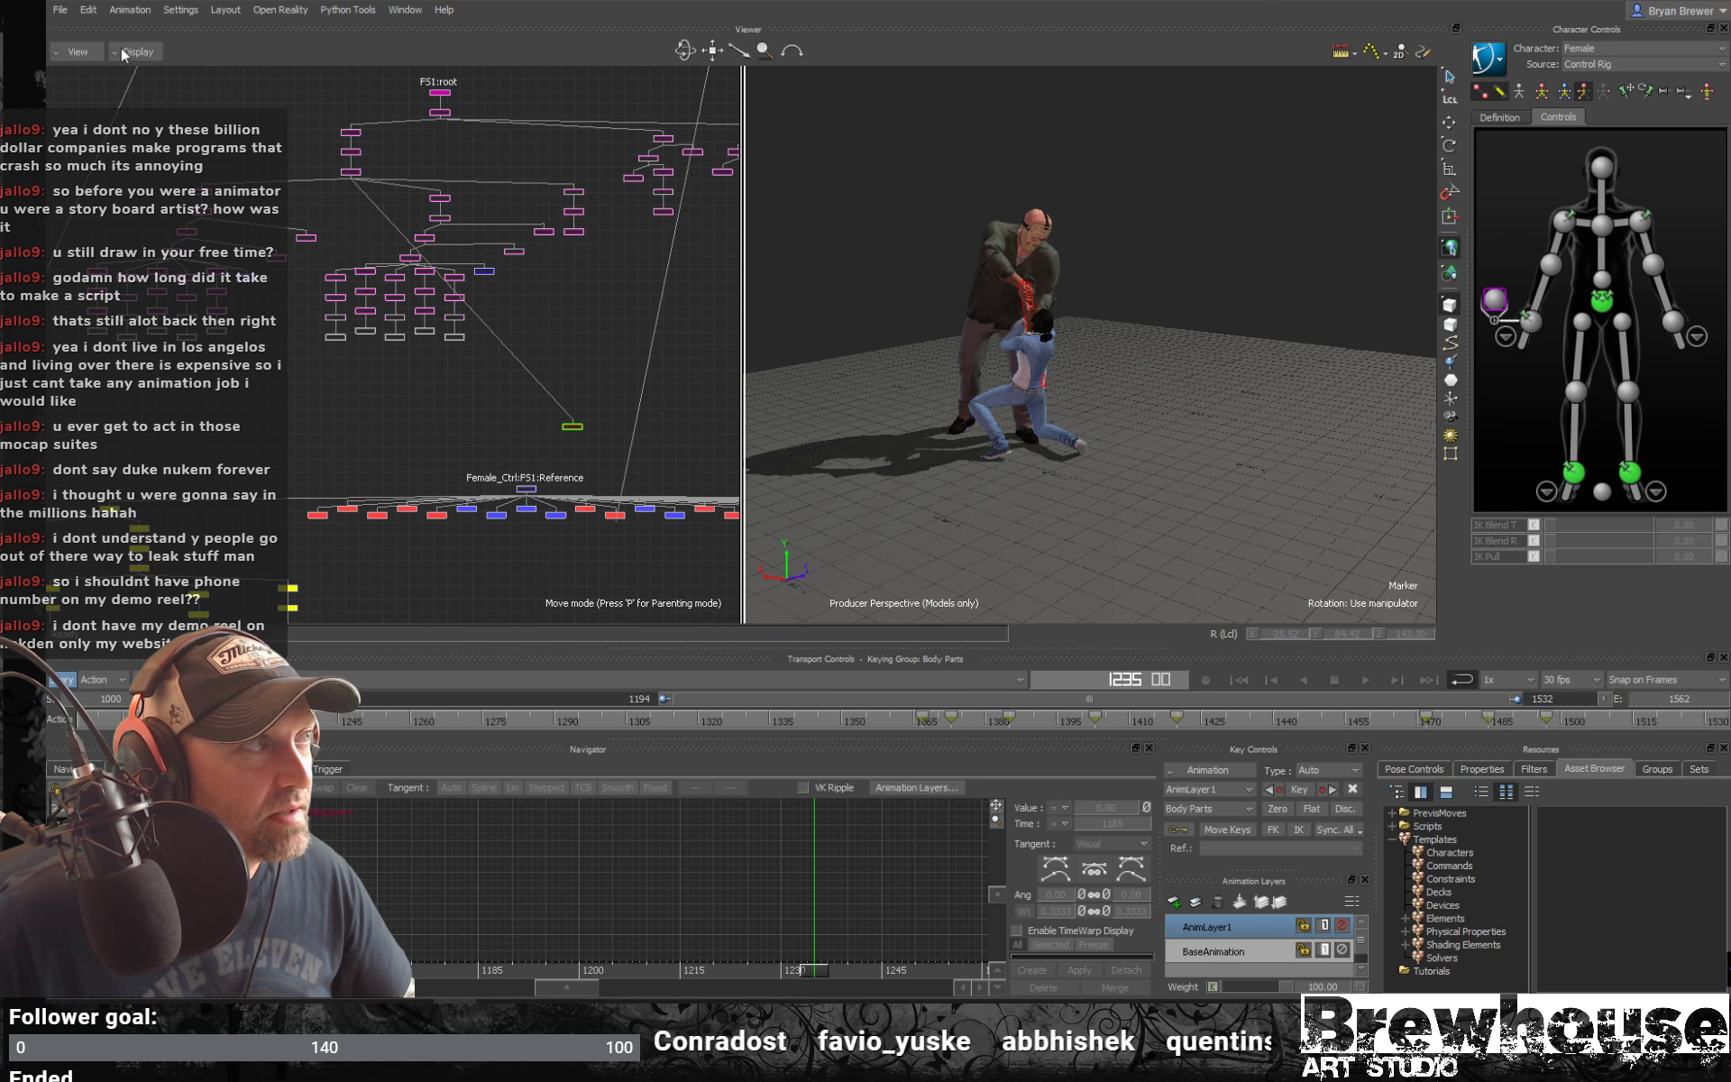
click(61, 10)
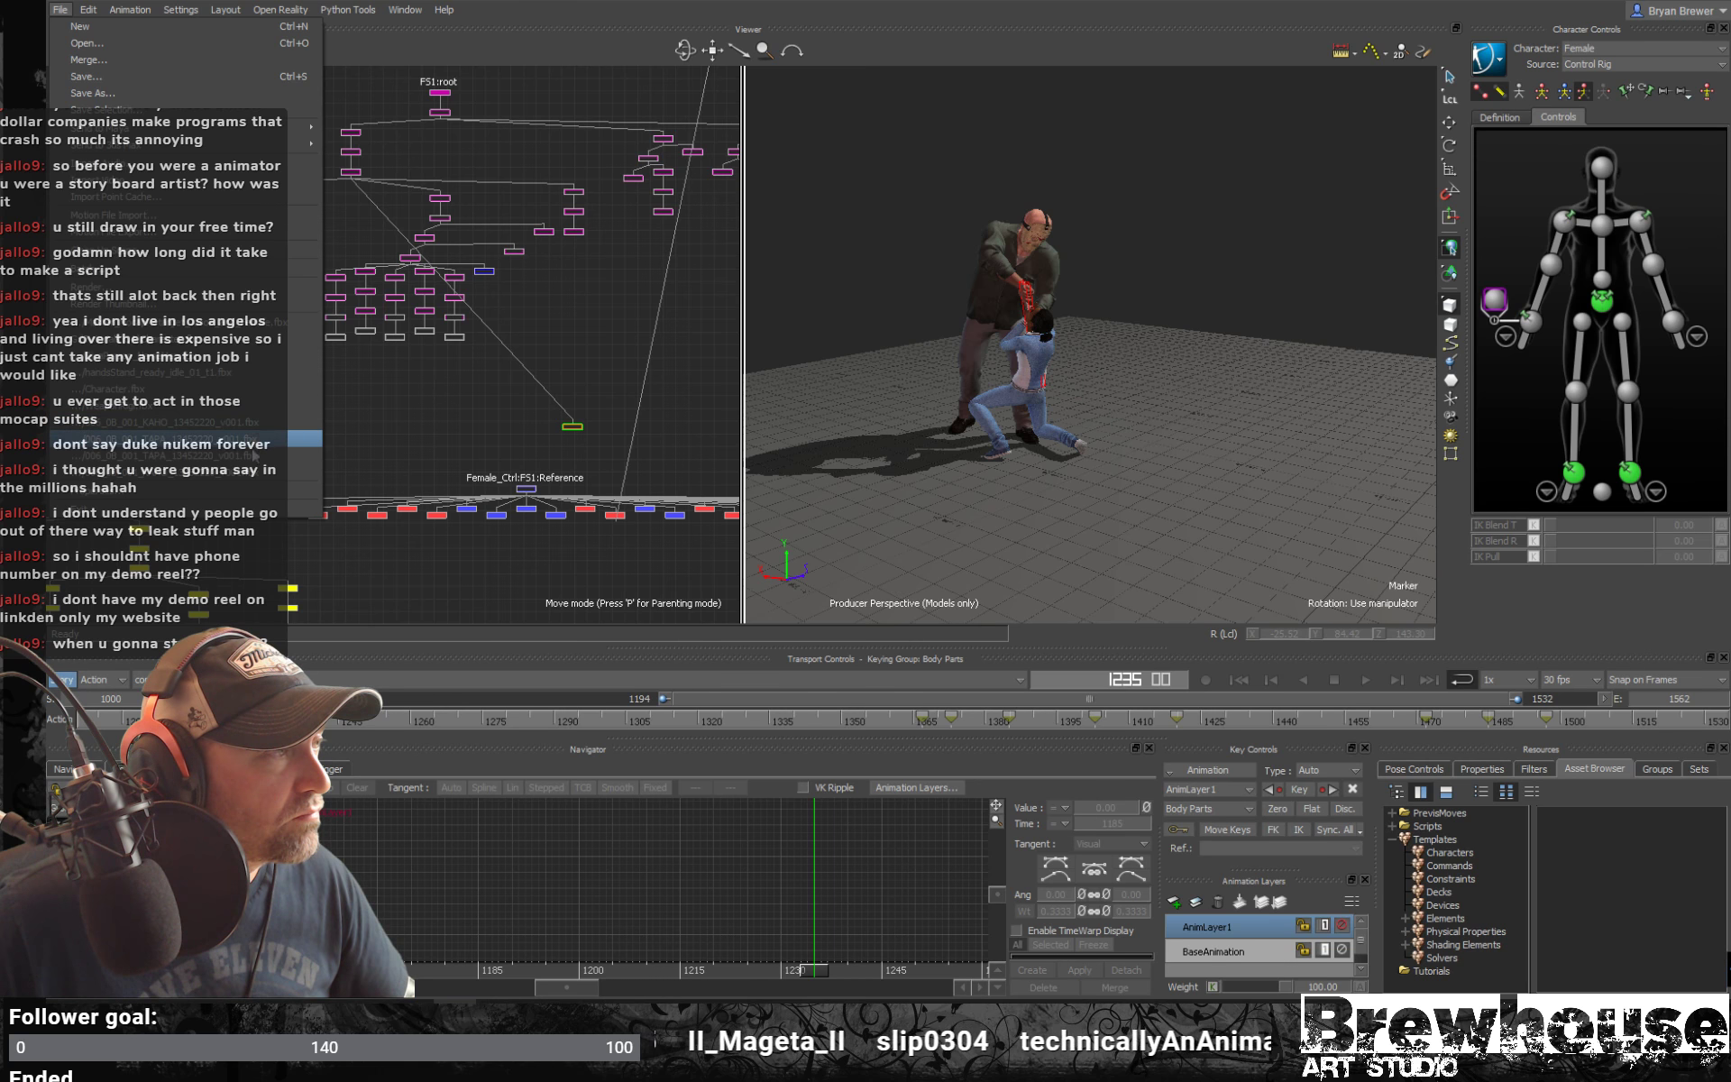
click(112, 43)
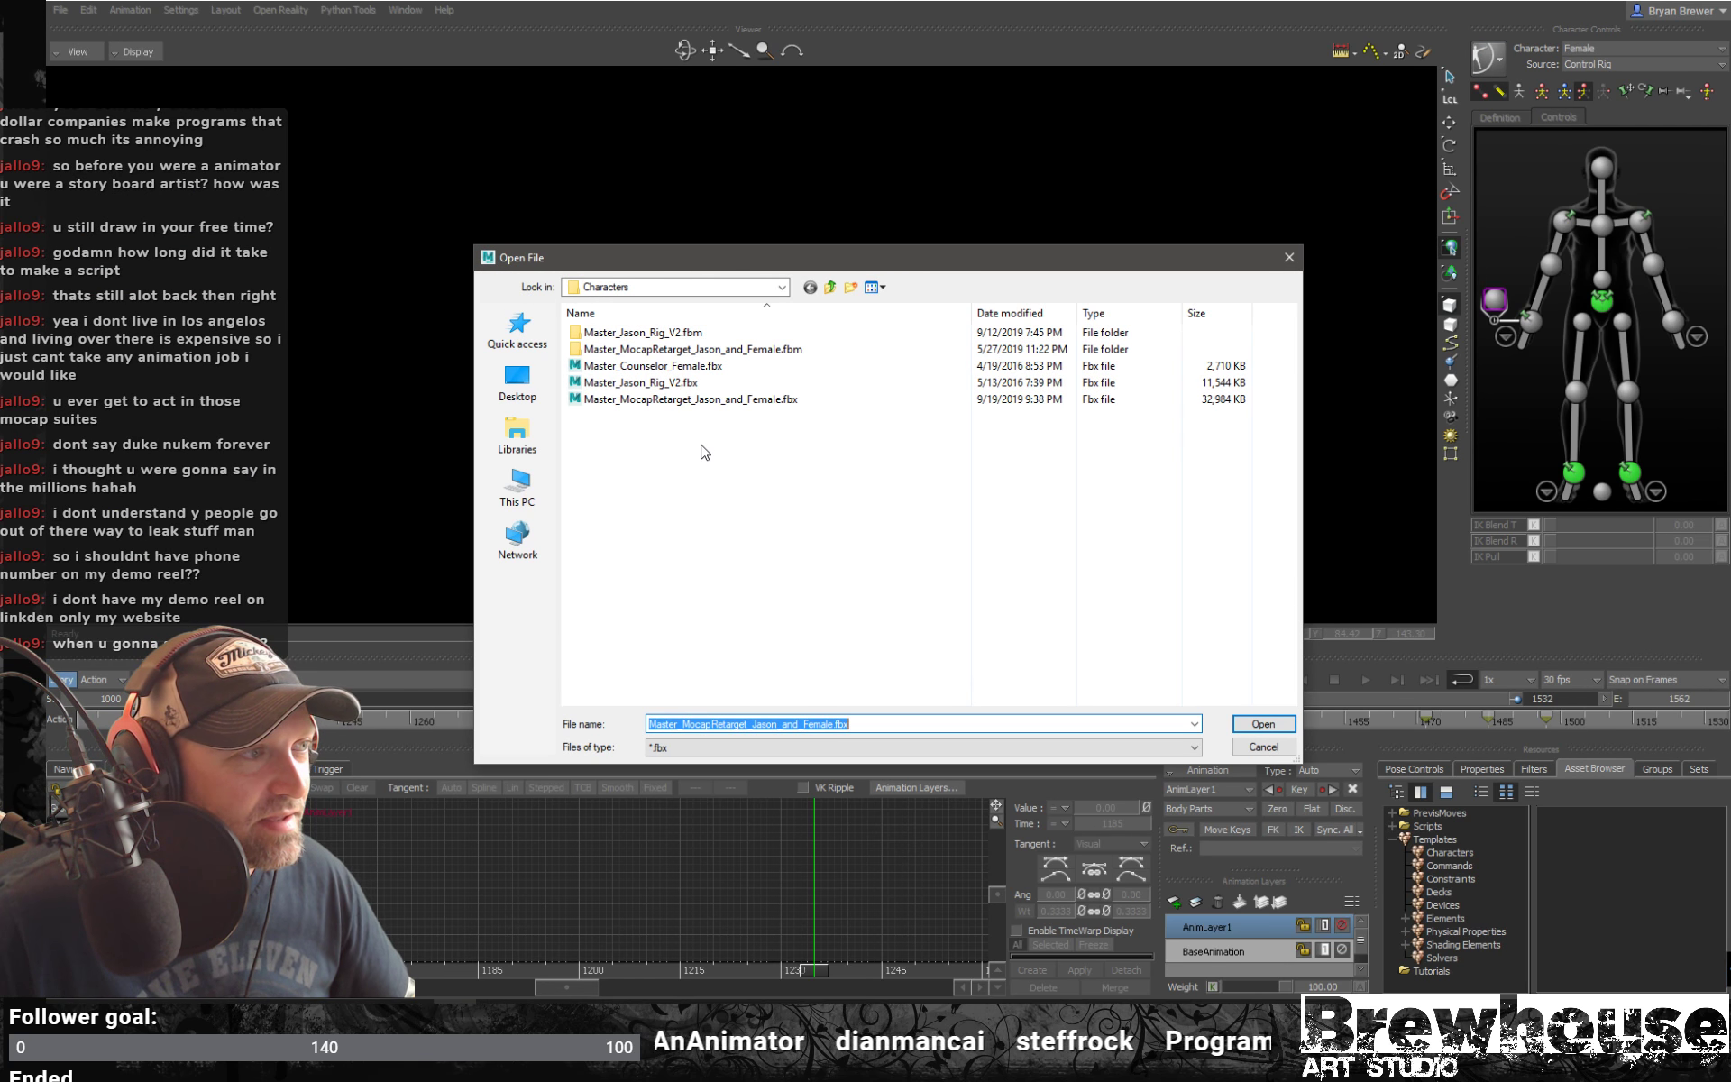
right_click(755, 448)
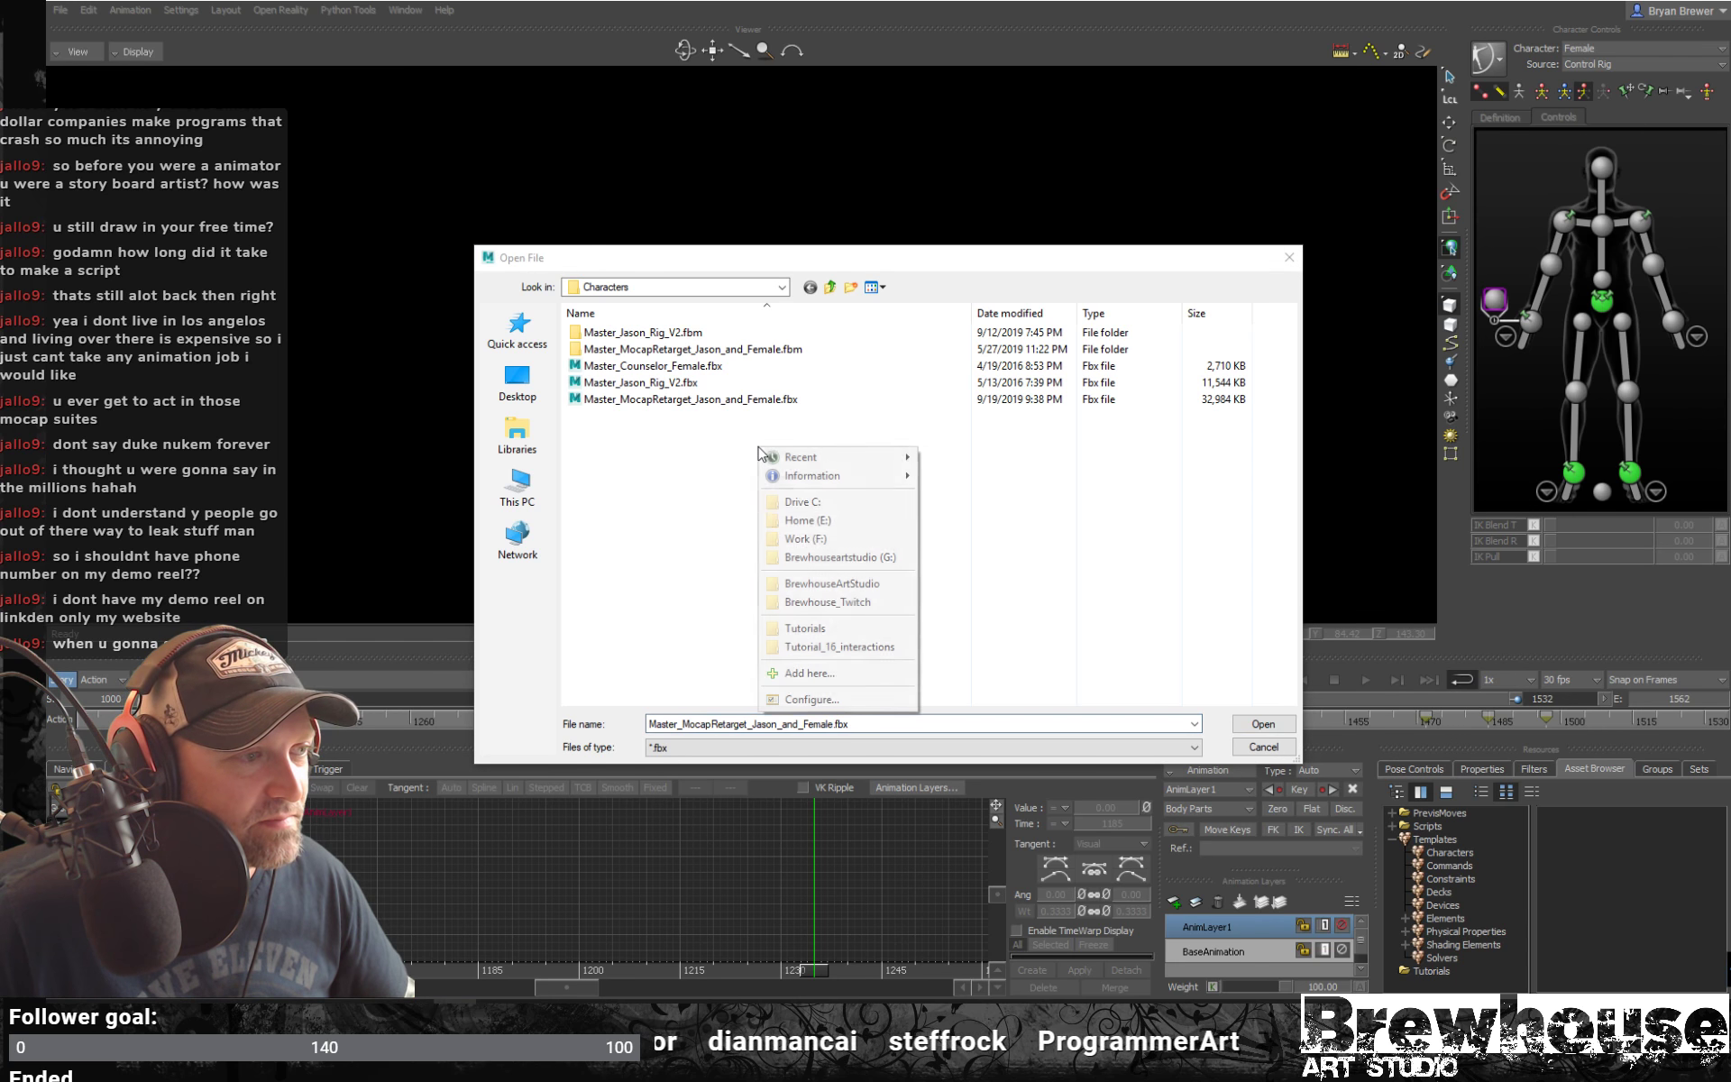
click(837, 540)
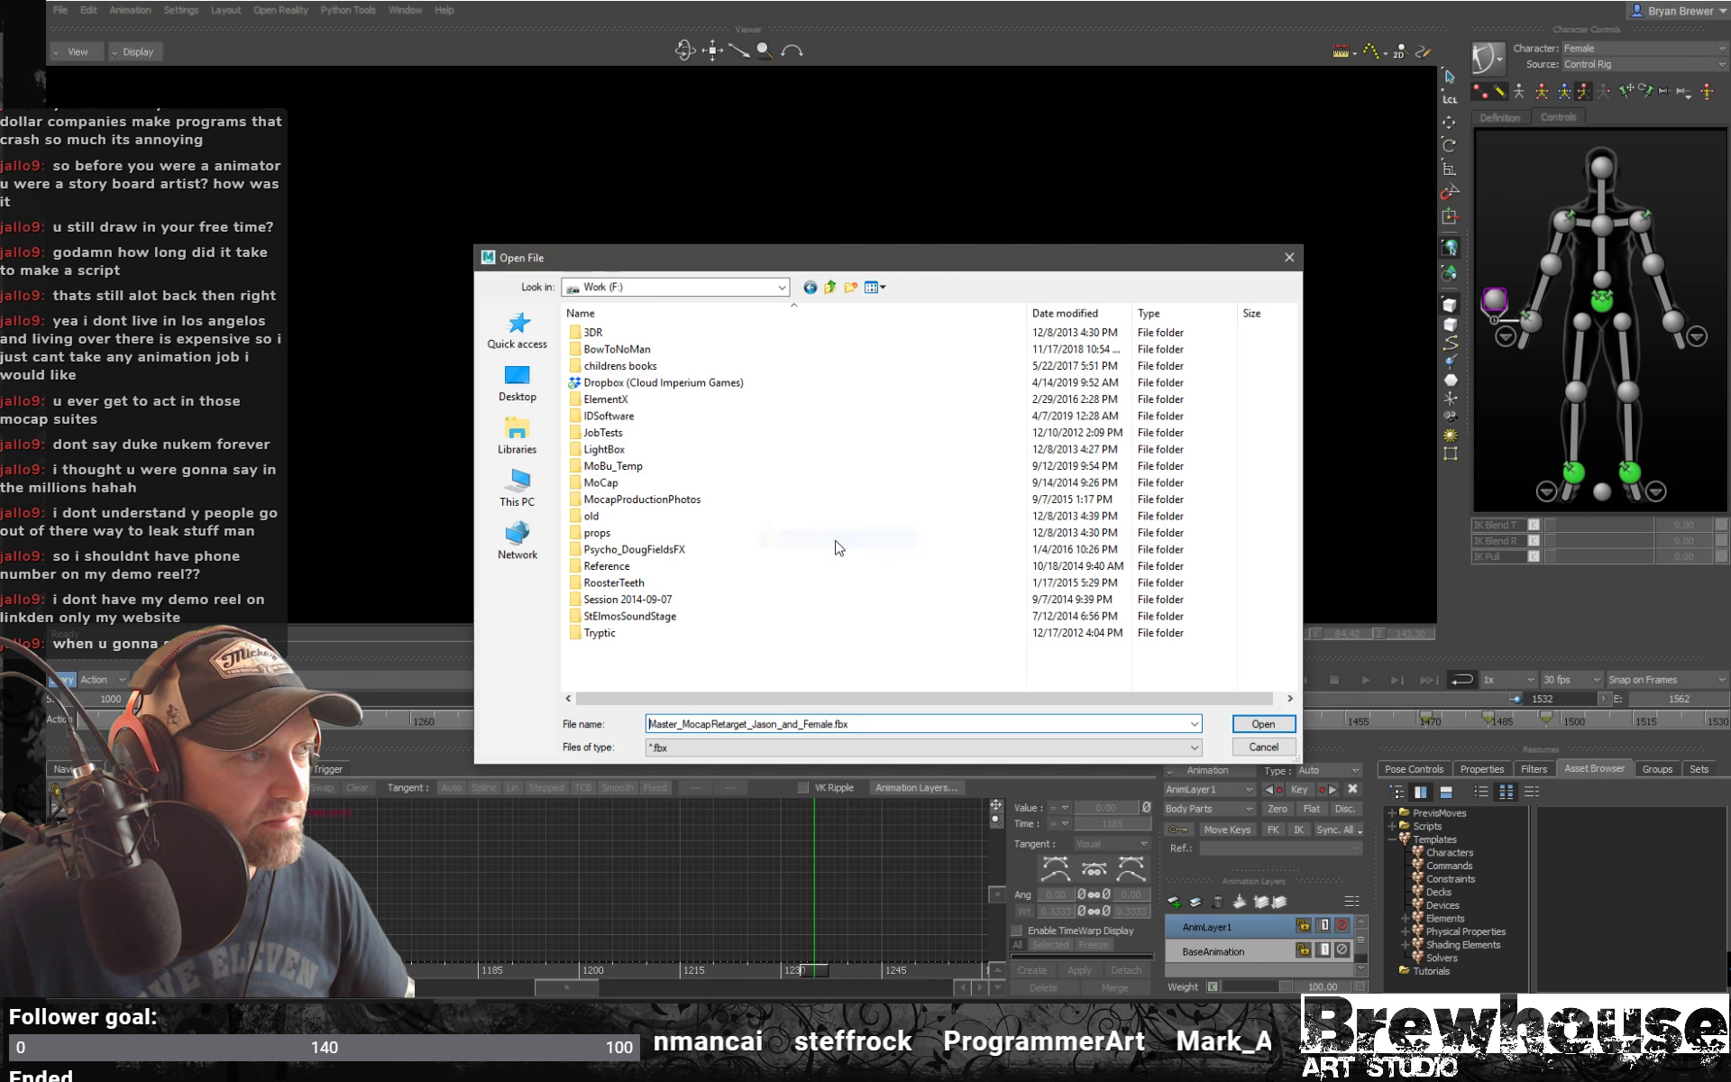
double_click(622, 449)
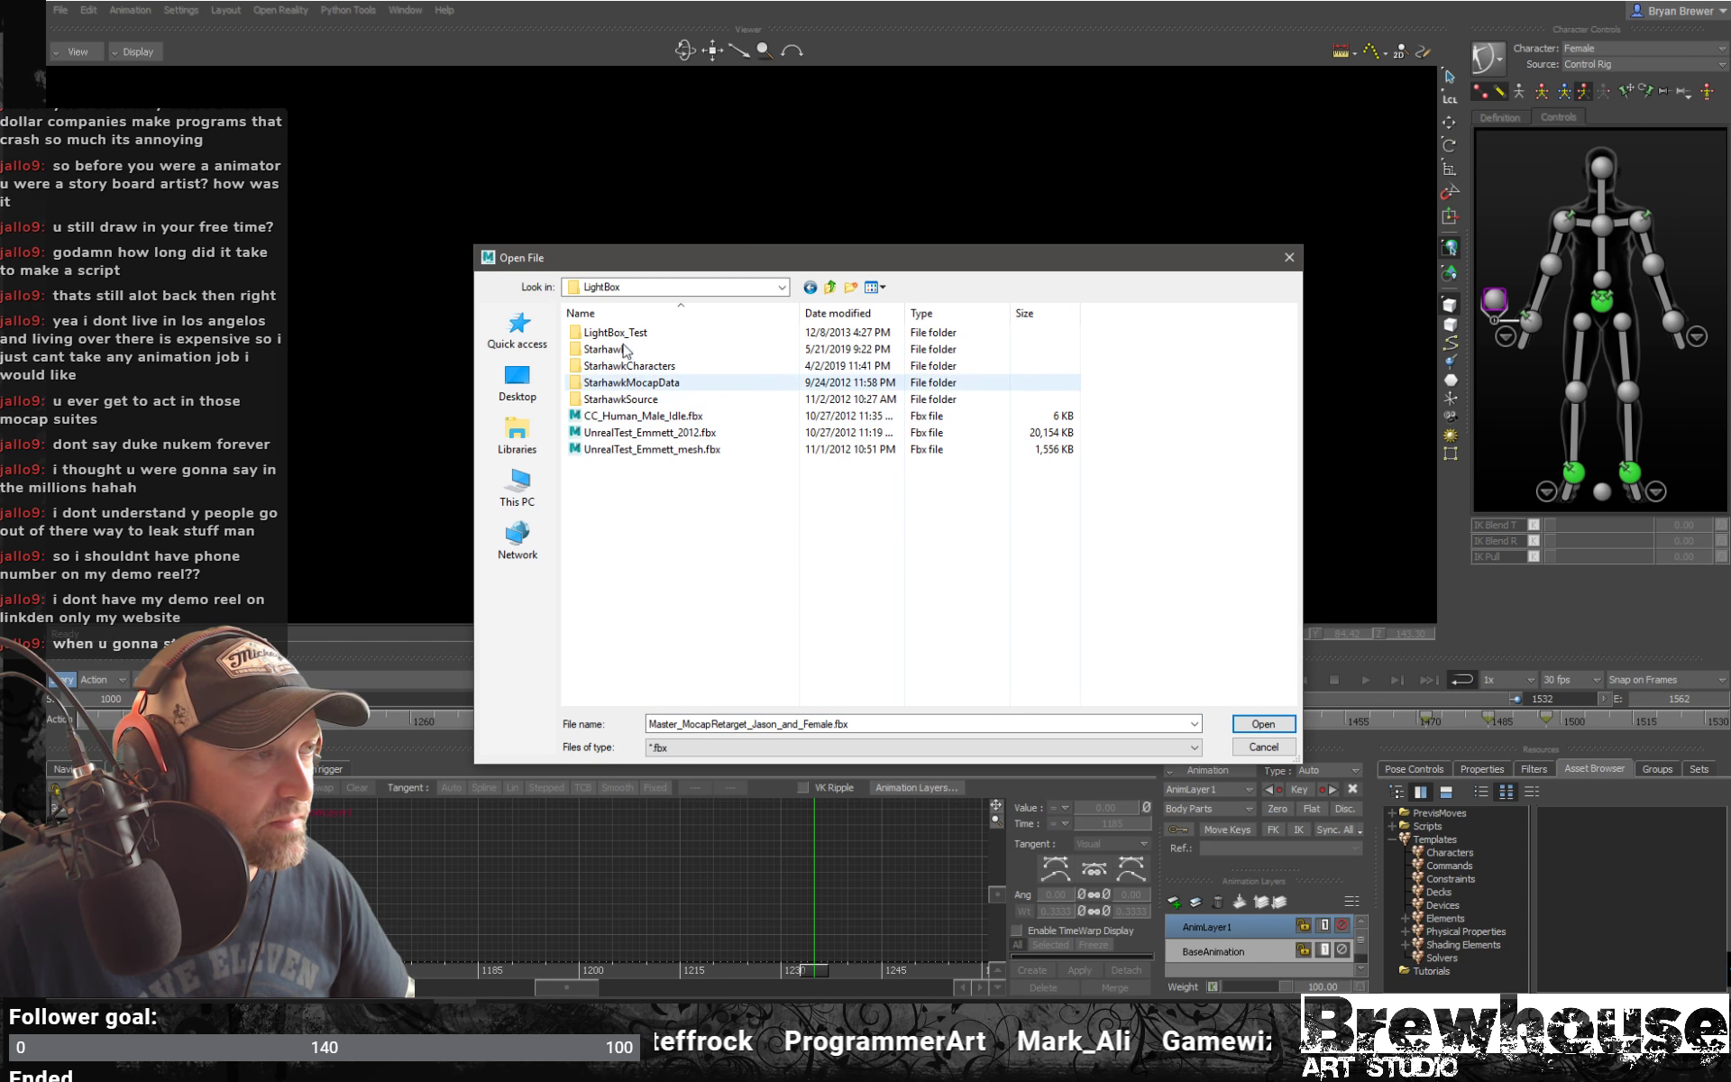
key(BackSpace)
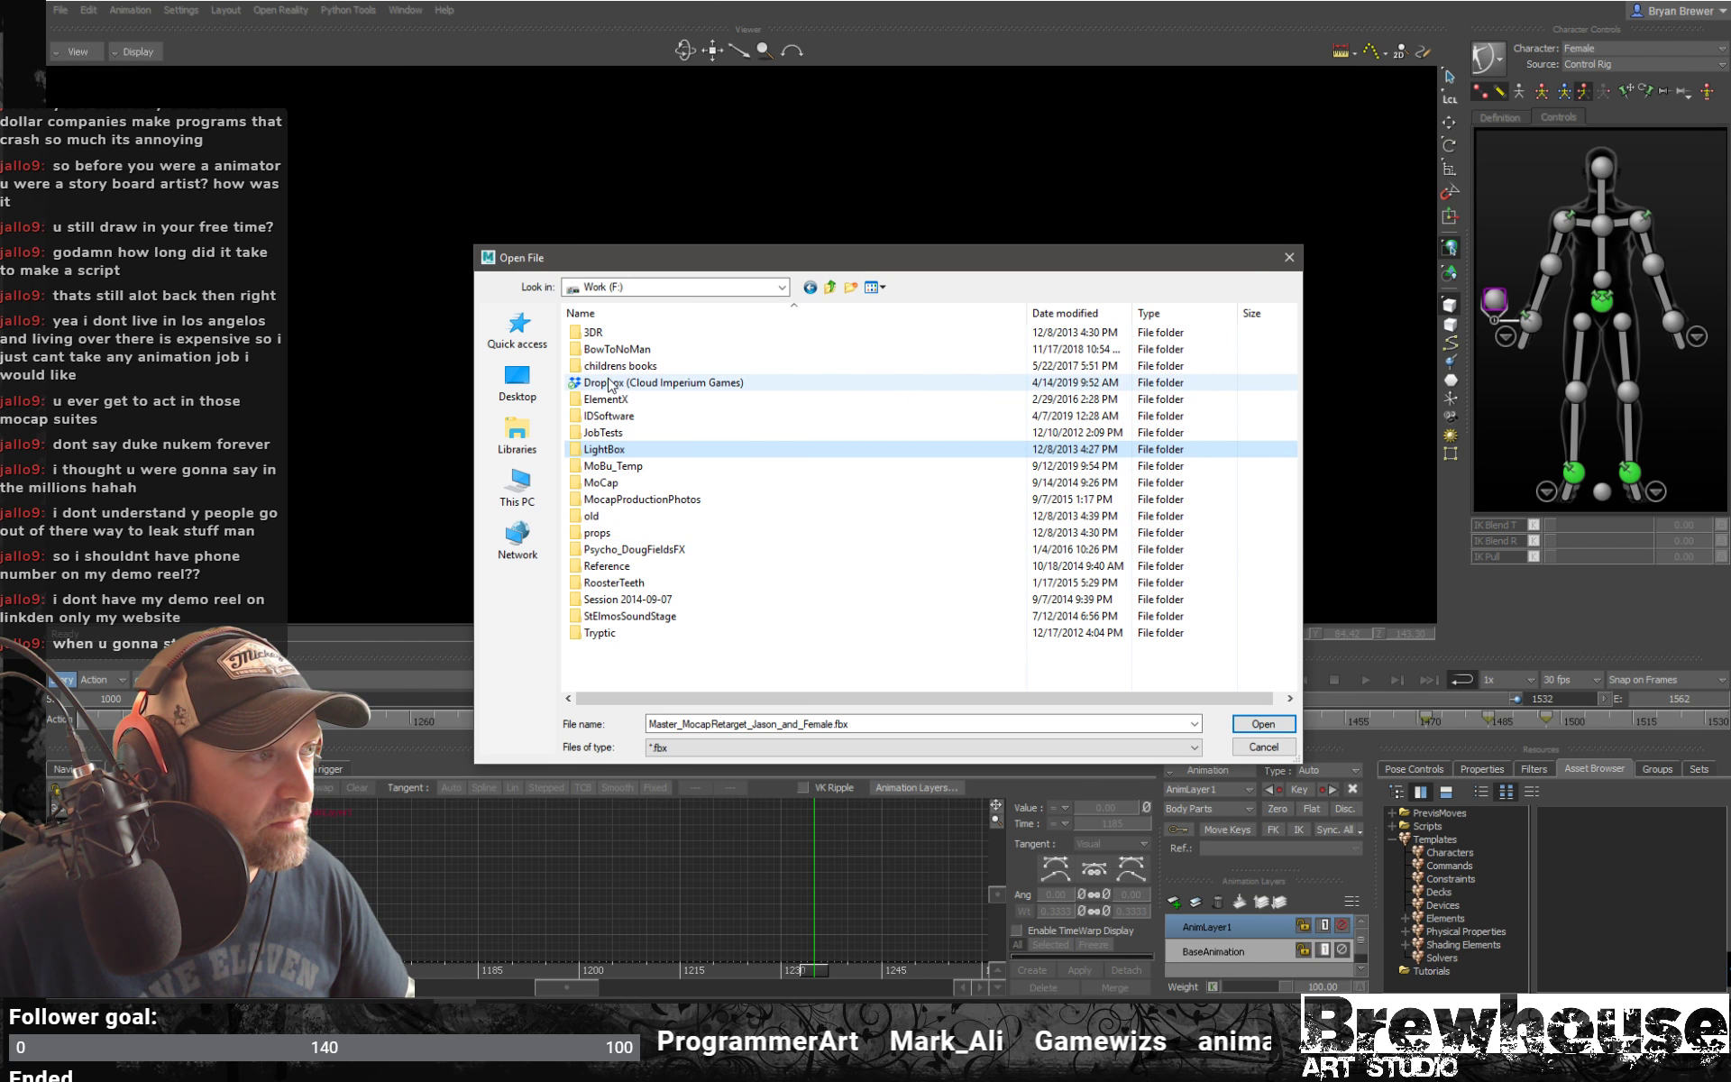
double_click(610, 383)
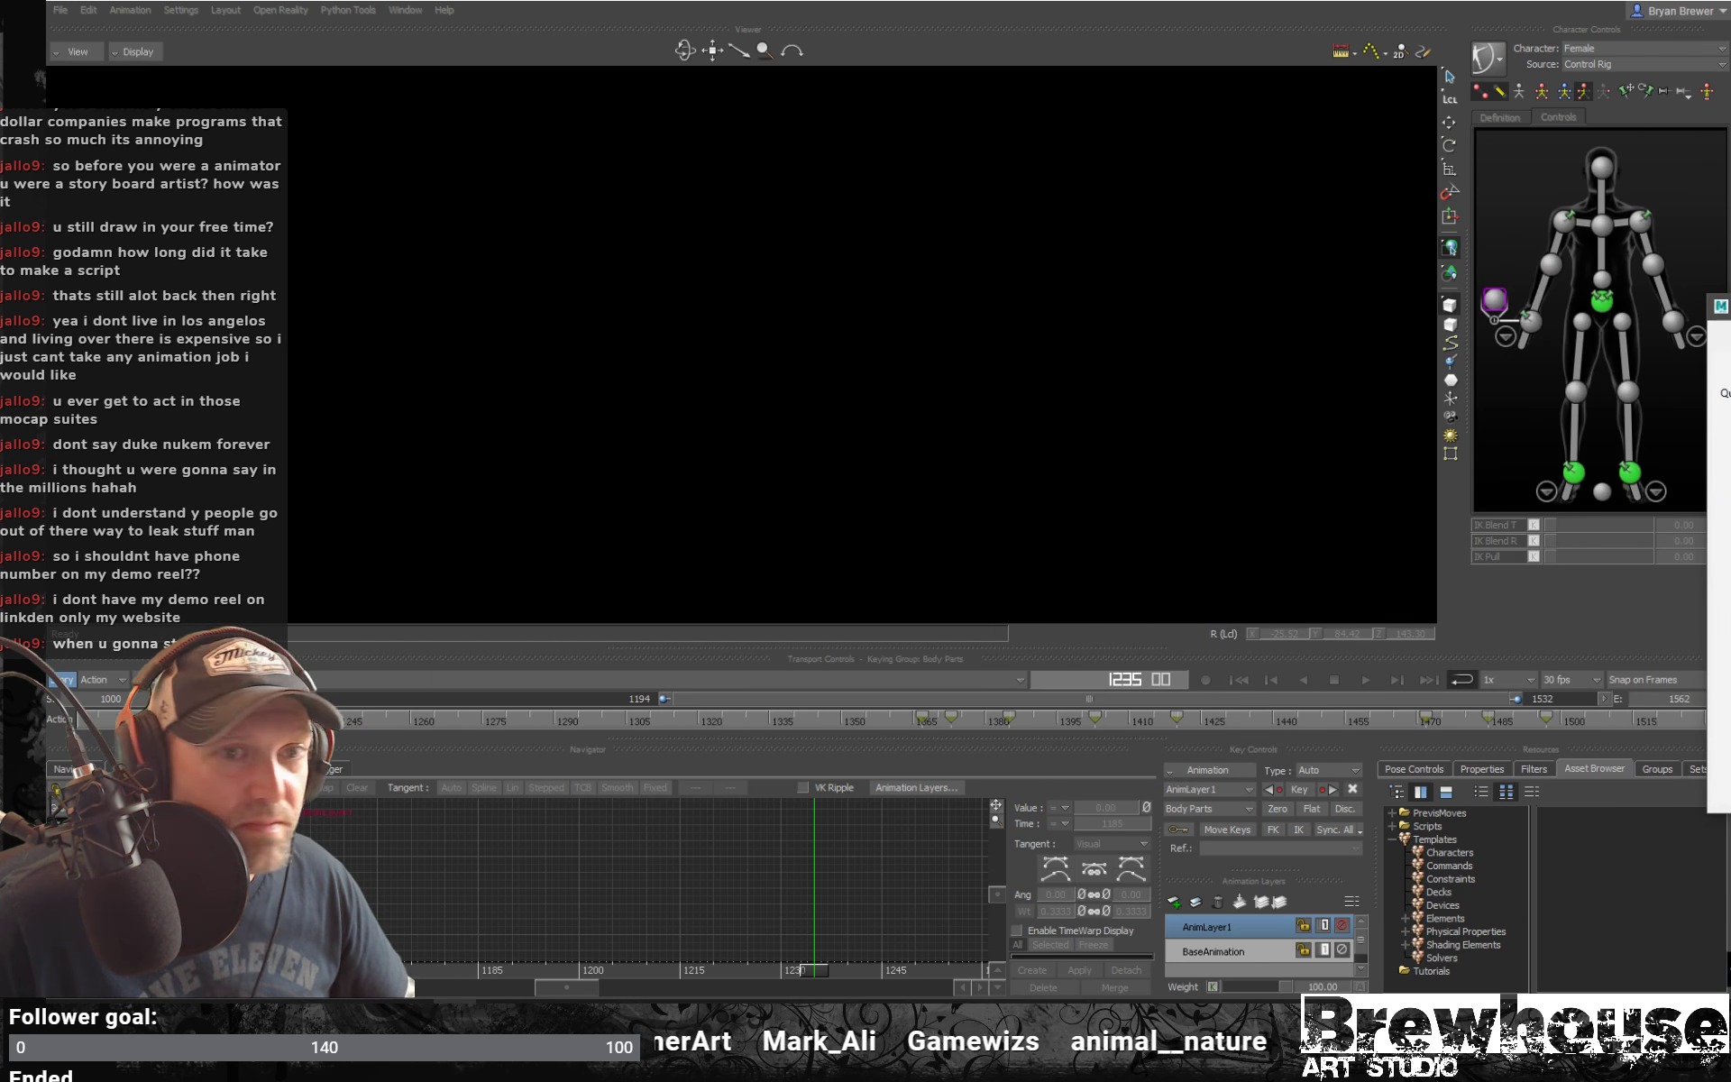
key(Escape)
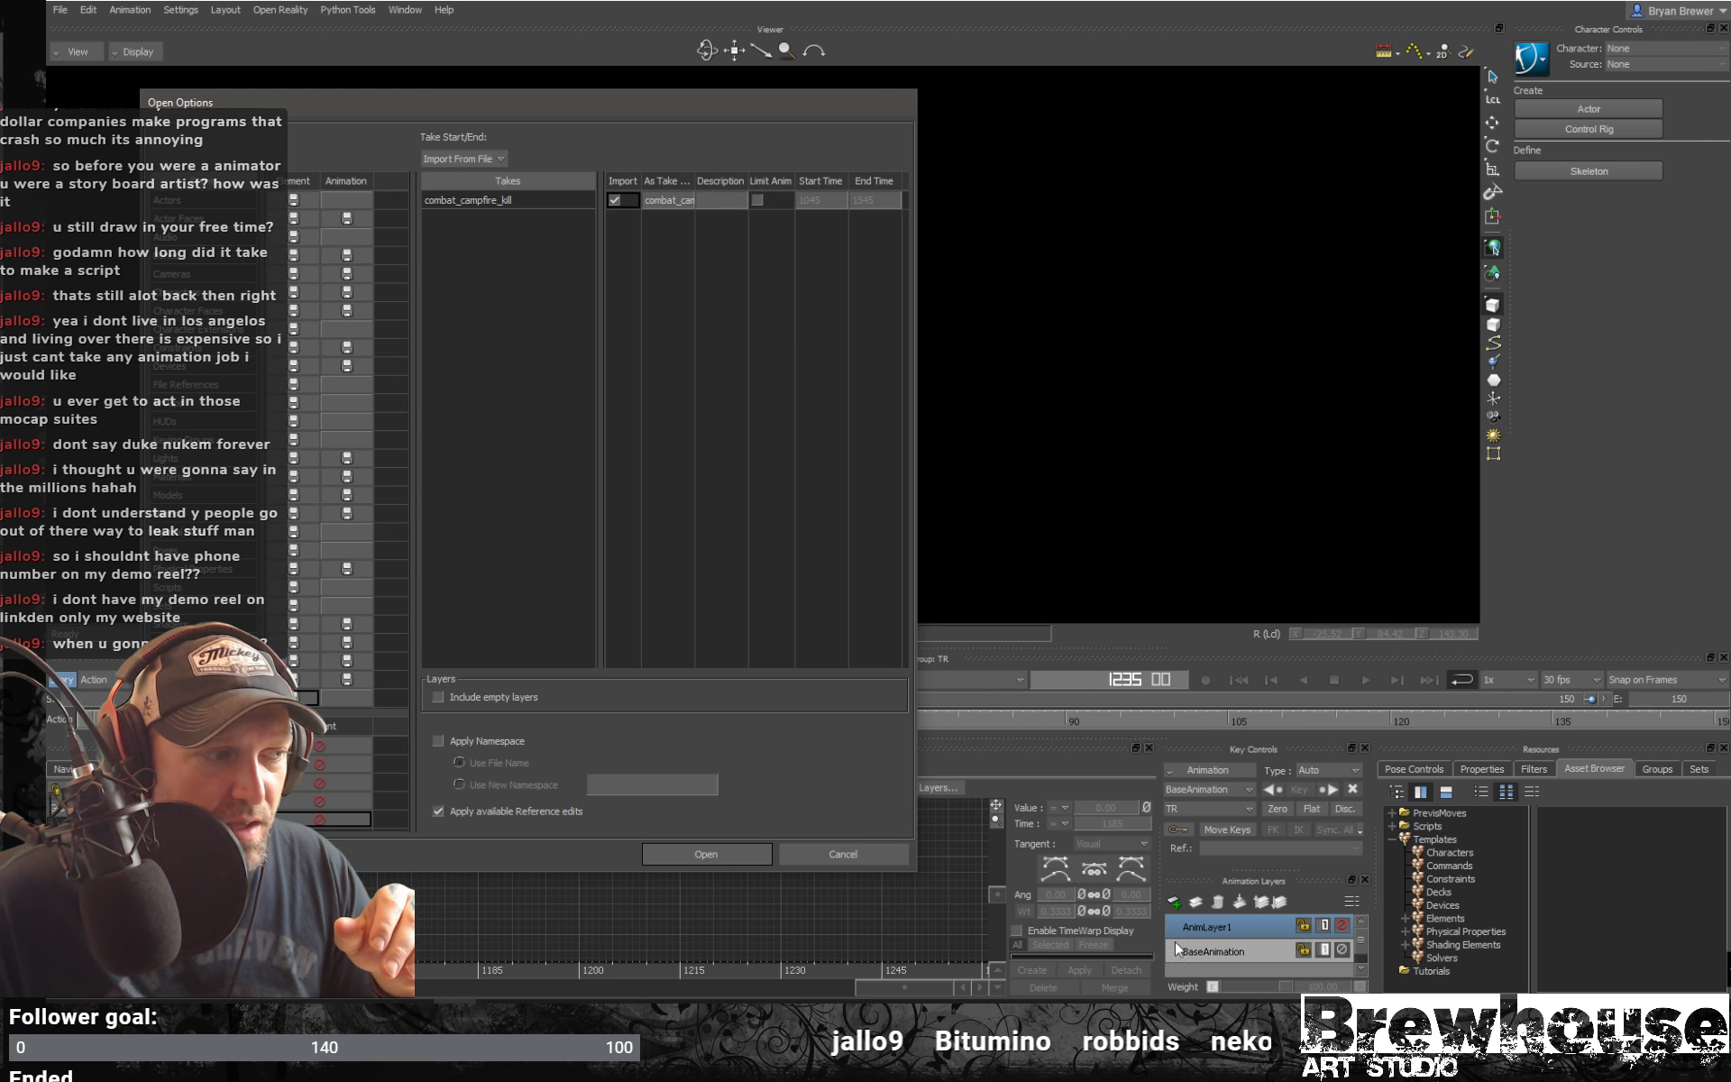
click(706, 857)
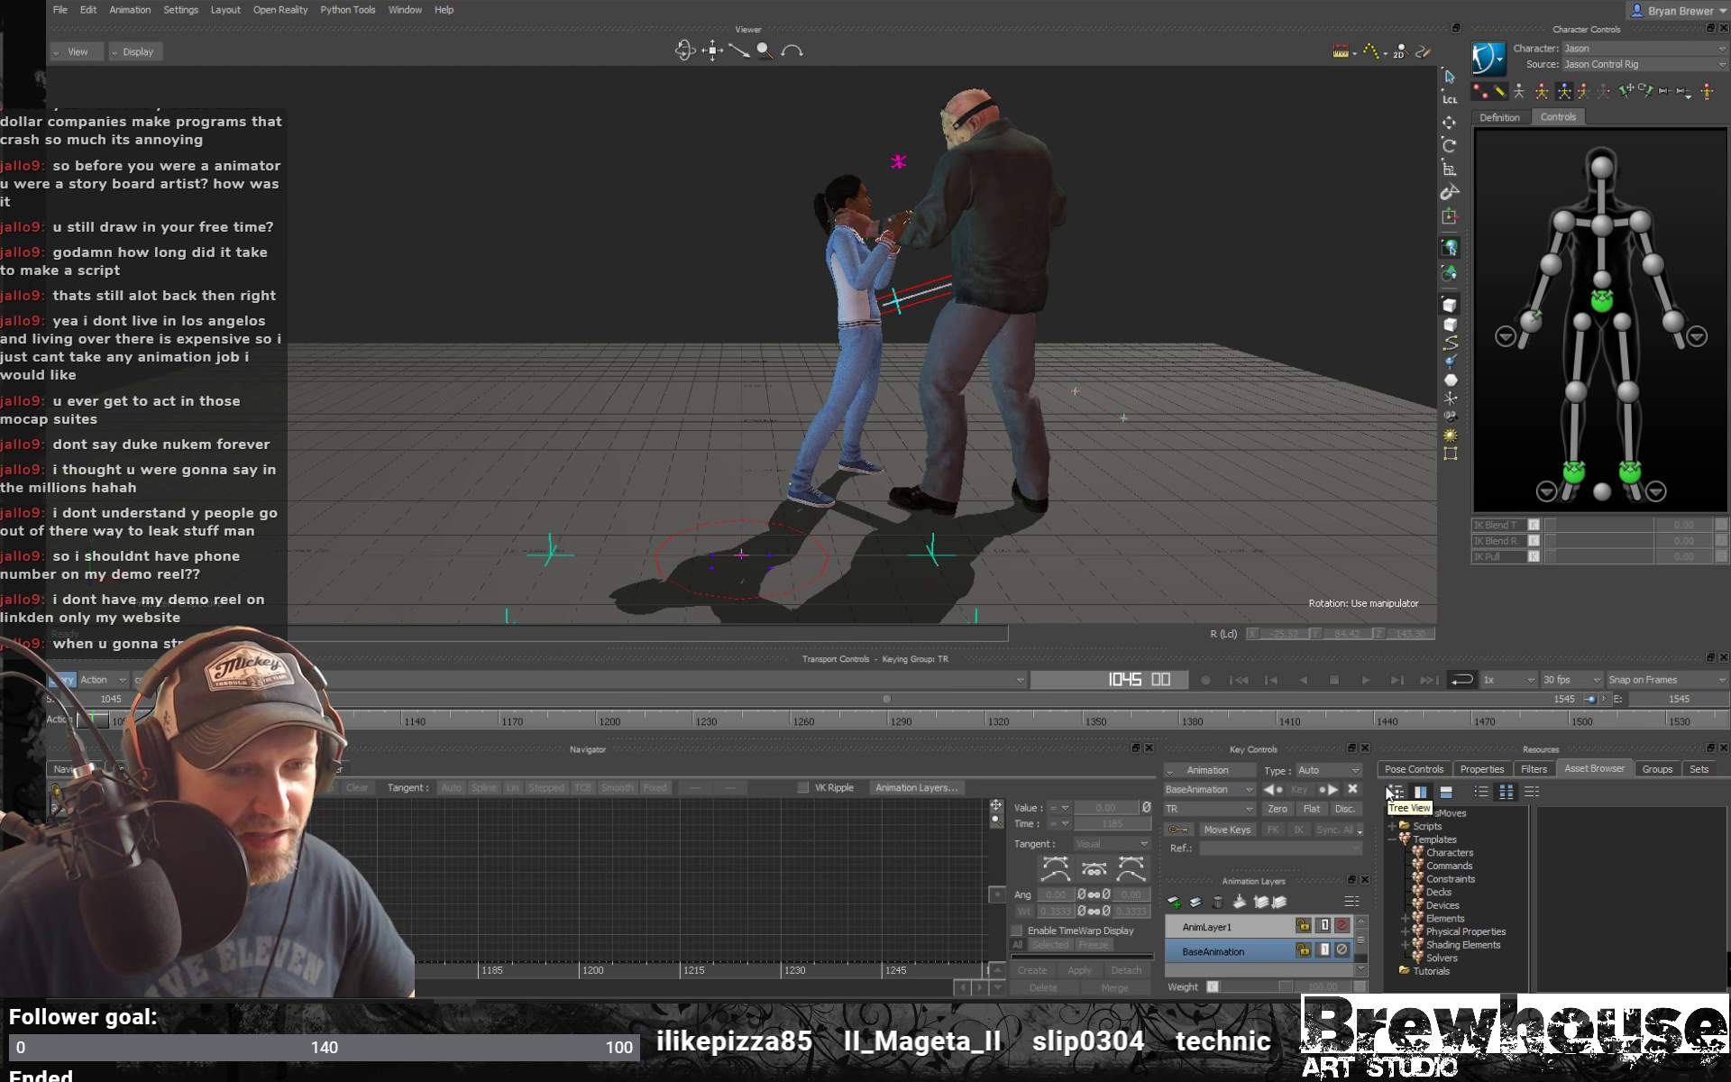
Play and scrub through the combat_campfire_kill take, examining both characters and the weapon from low, side and overhead angles
alt+drag(612, 386, 884, 347)
key(space)
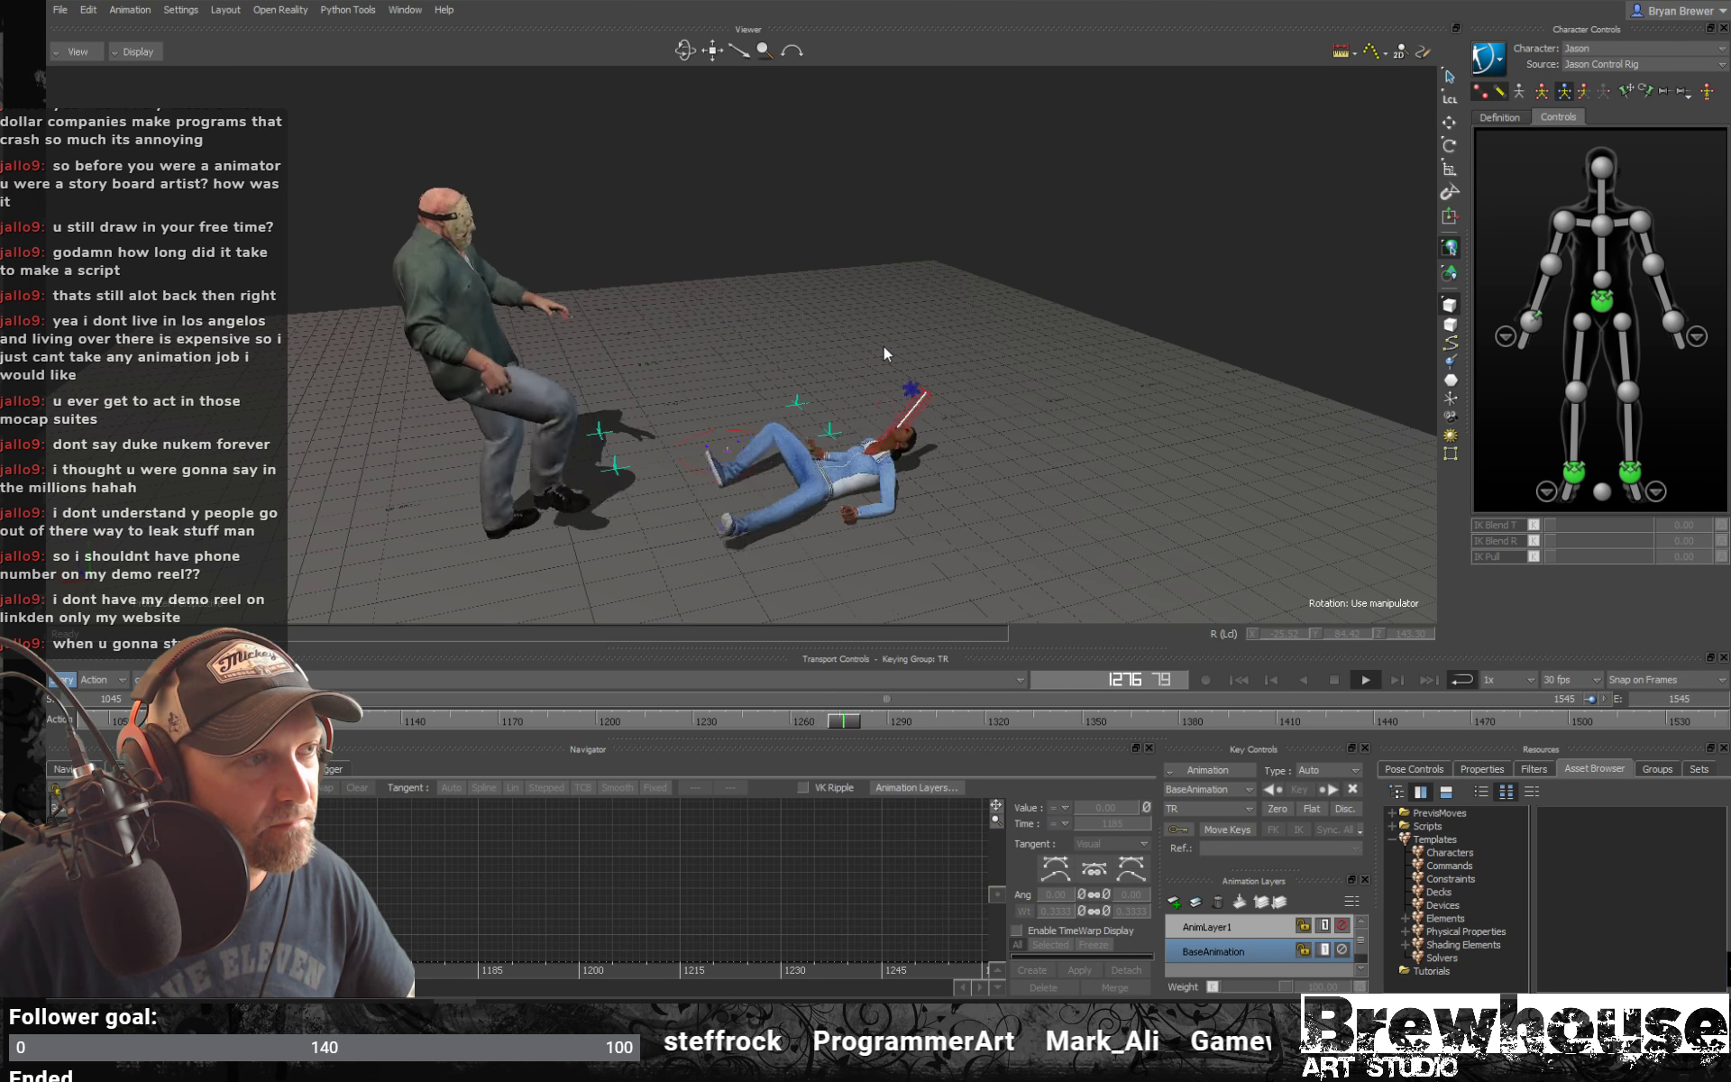
alt+drag(884, 345, 768, 227)
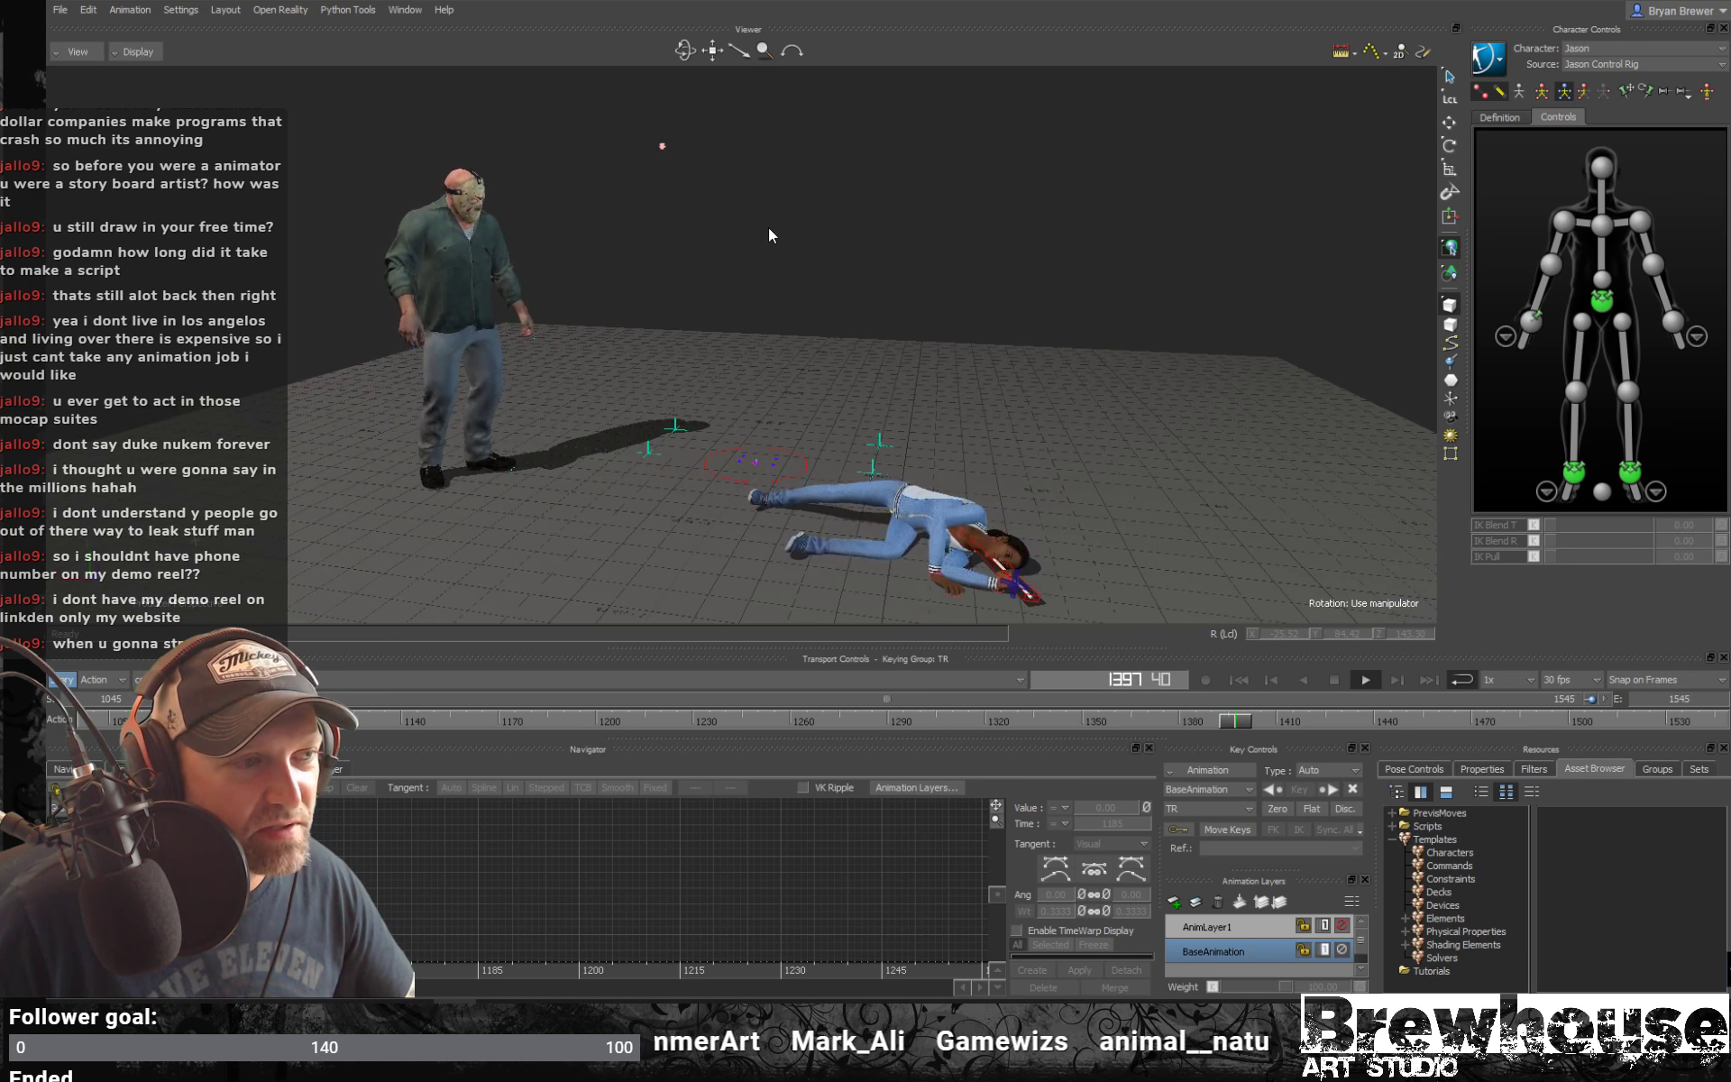
alt+drag(870, 339, 939, 365)
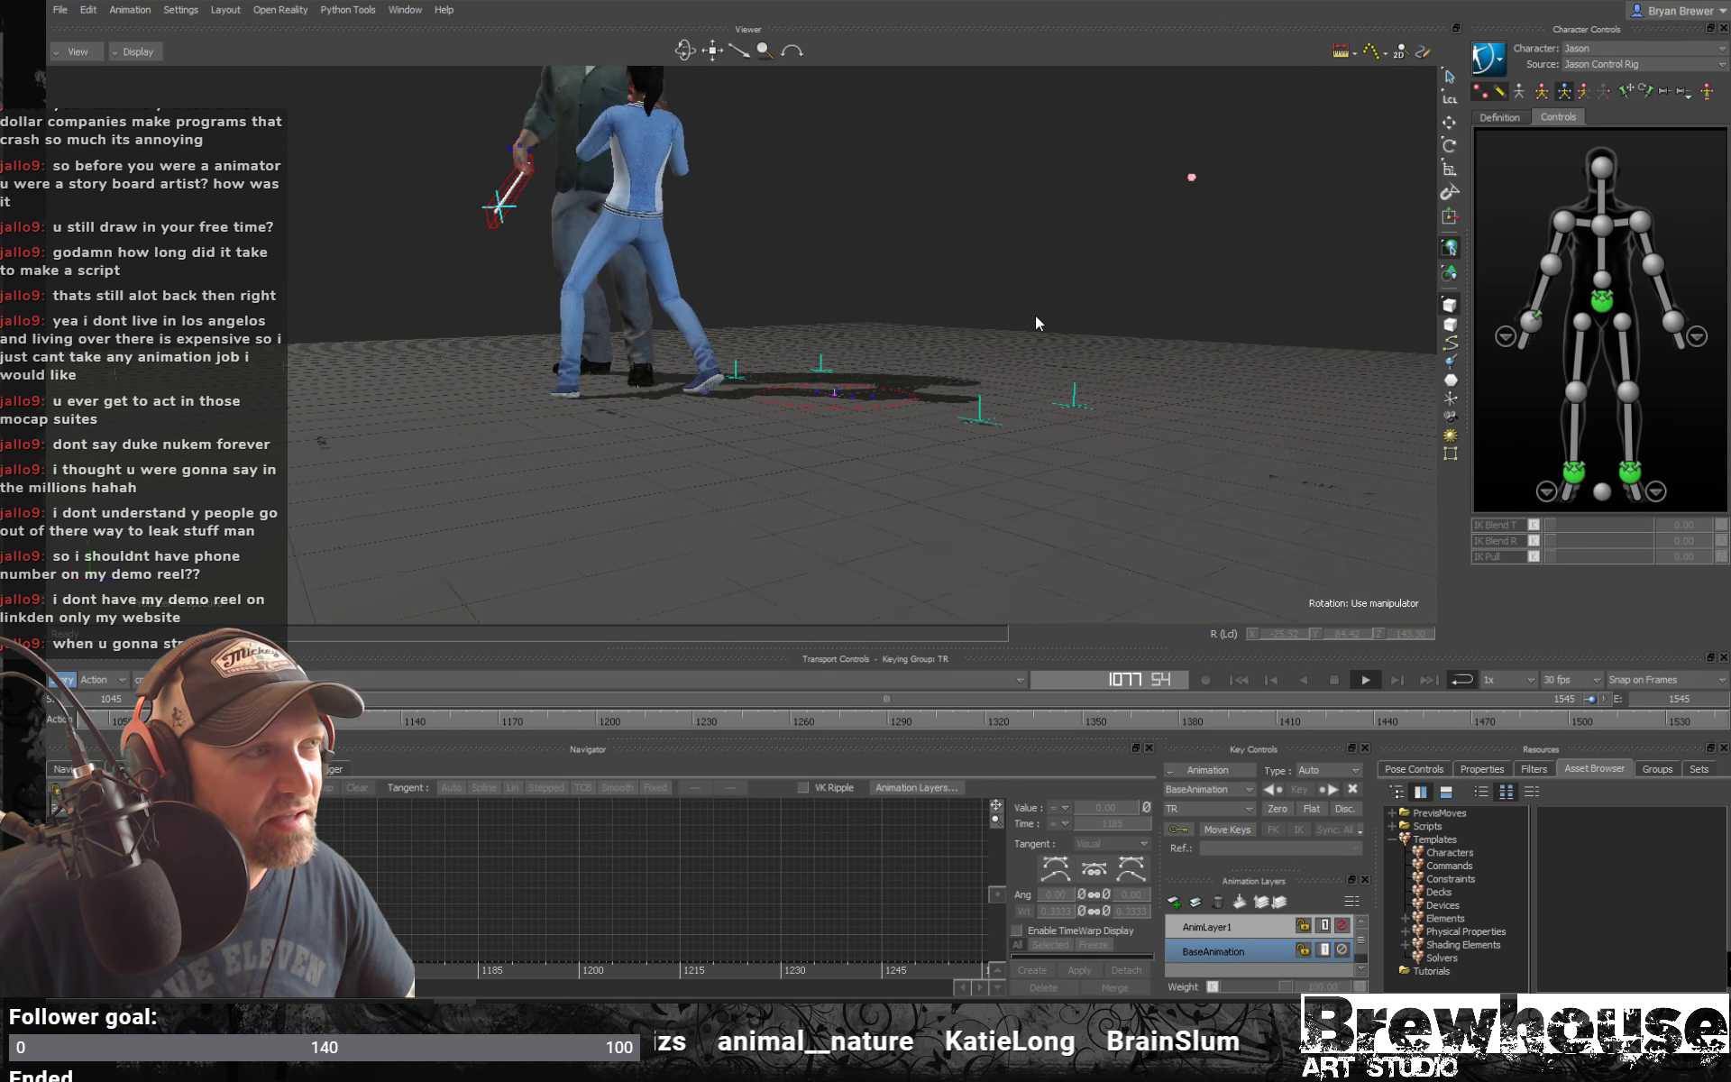
alt+drag(1034, 316, 993, 299)
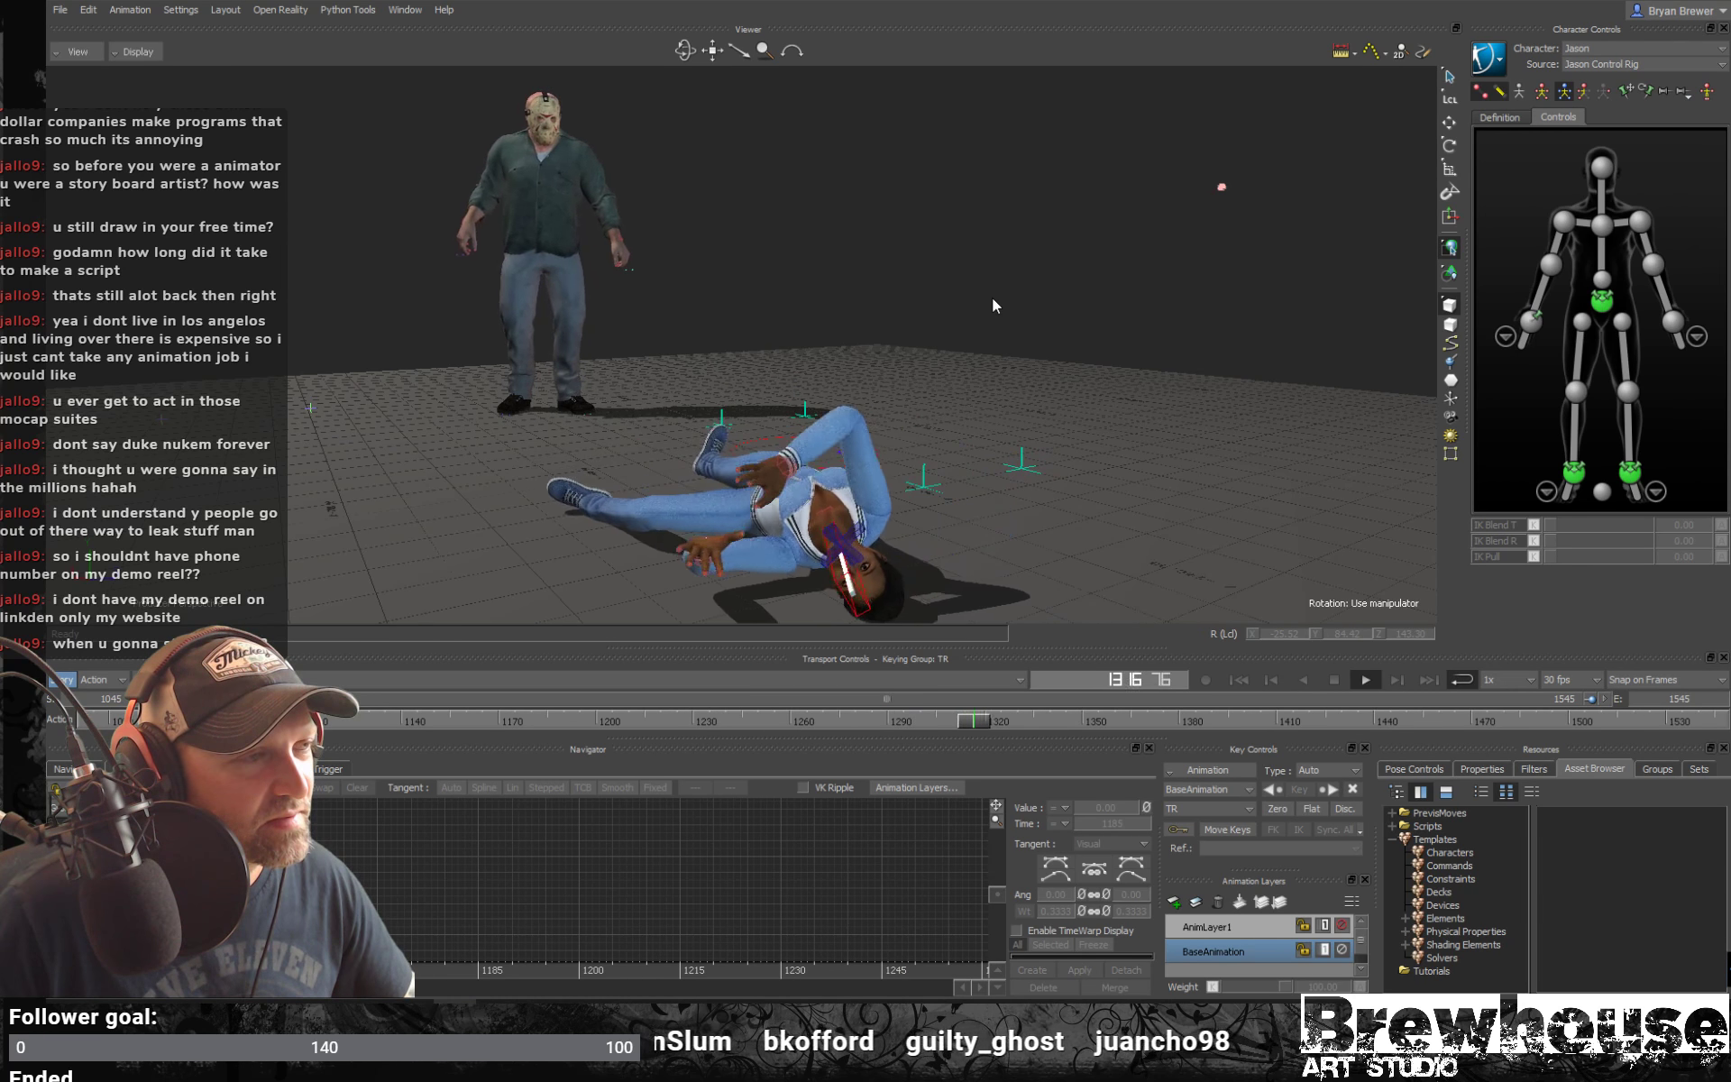
drag(604, 117, 908, 614)
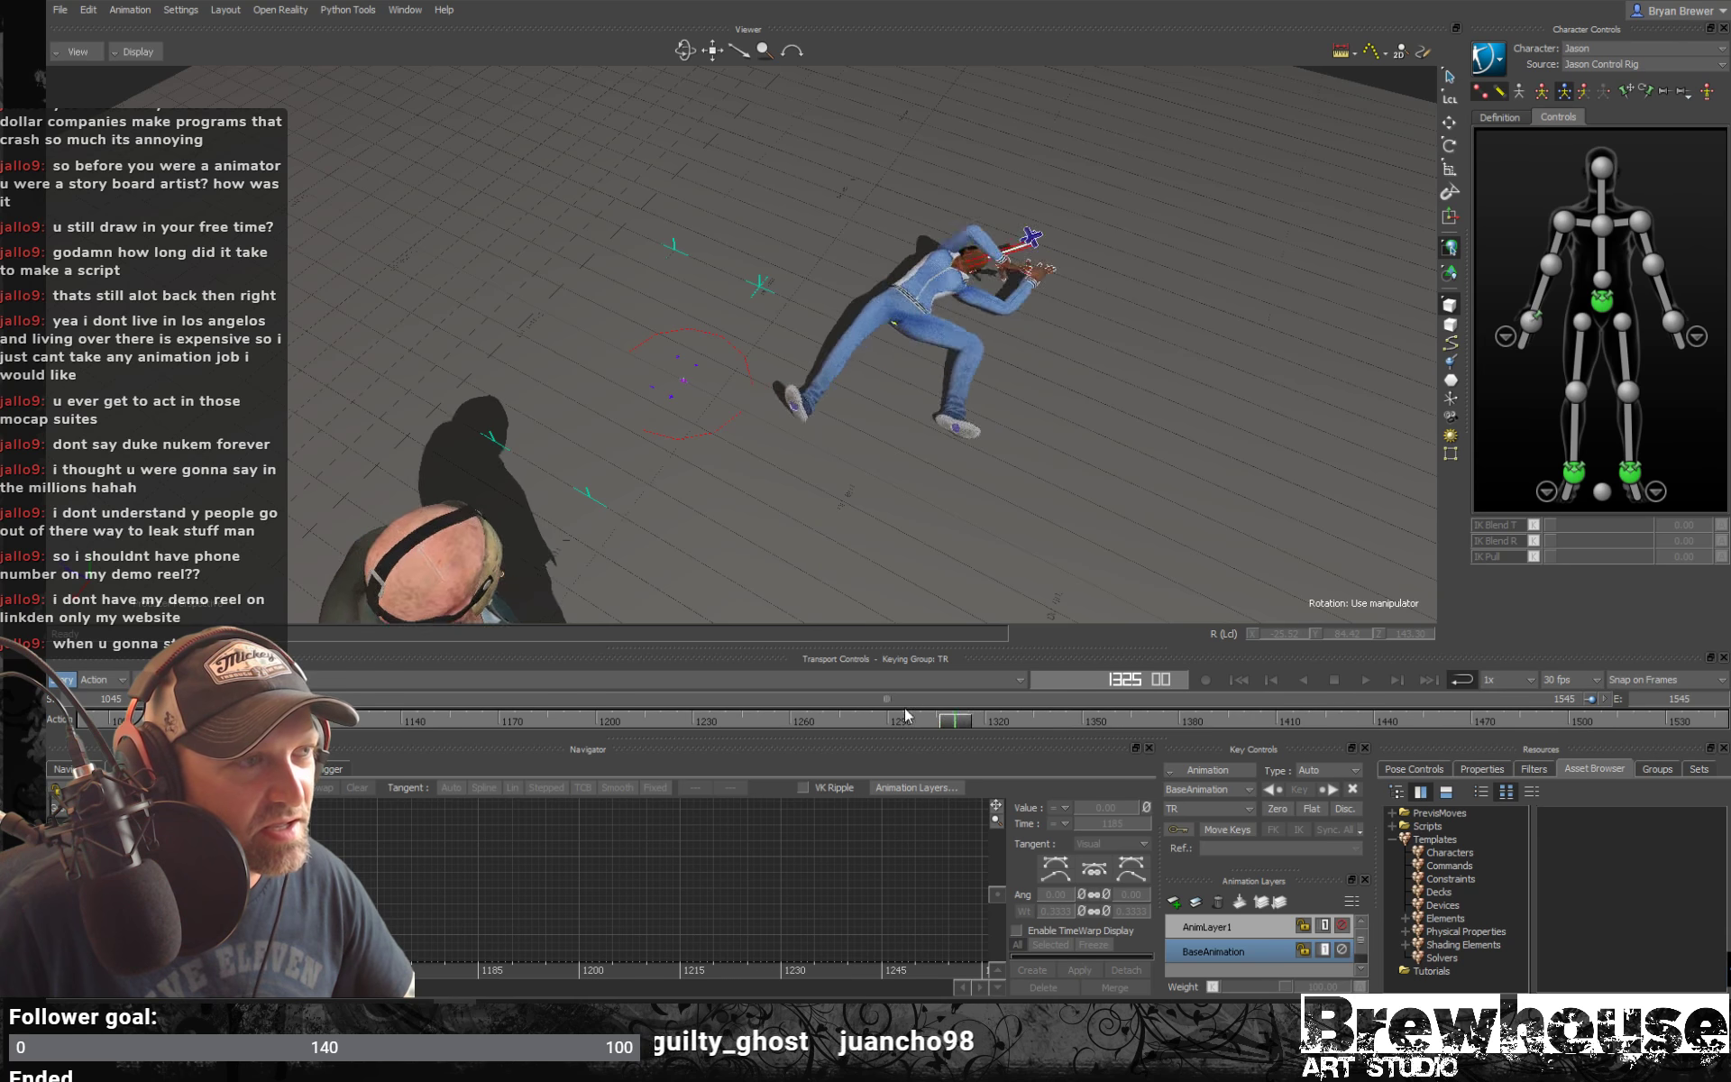
drag(1226, 721, 861, 710)
Replay the campfire kill from a side view to examine the kick and struggle, and bring up the Pose Controls
alt+drag(860, 613, 712, 274)
key(space)
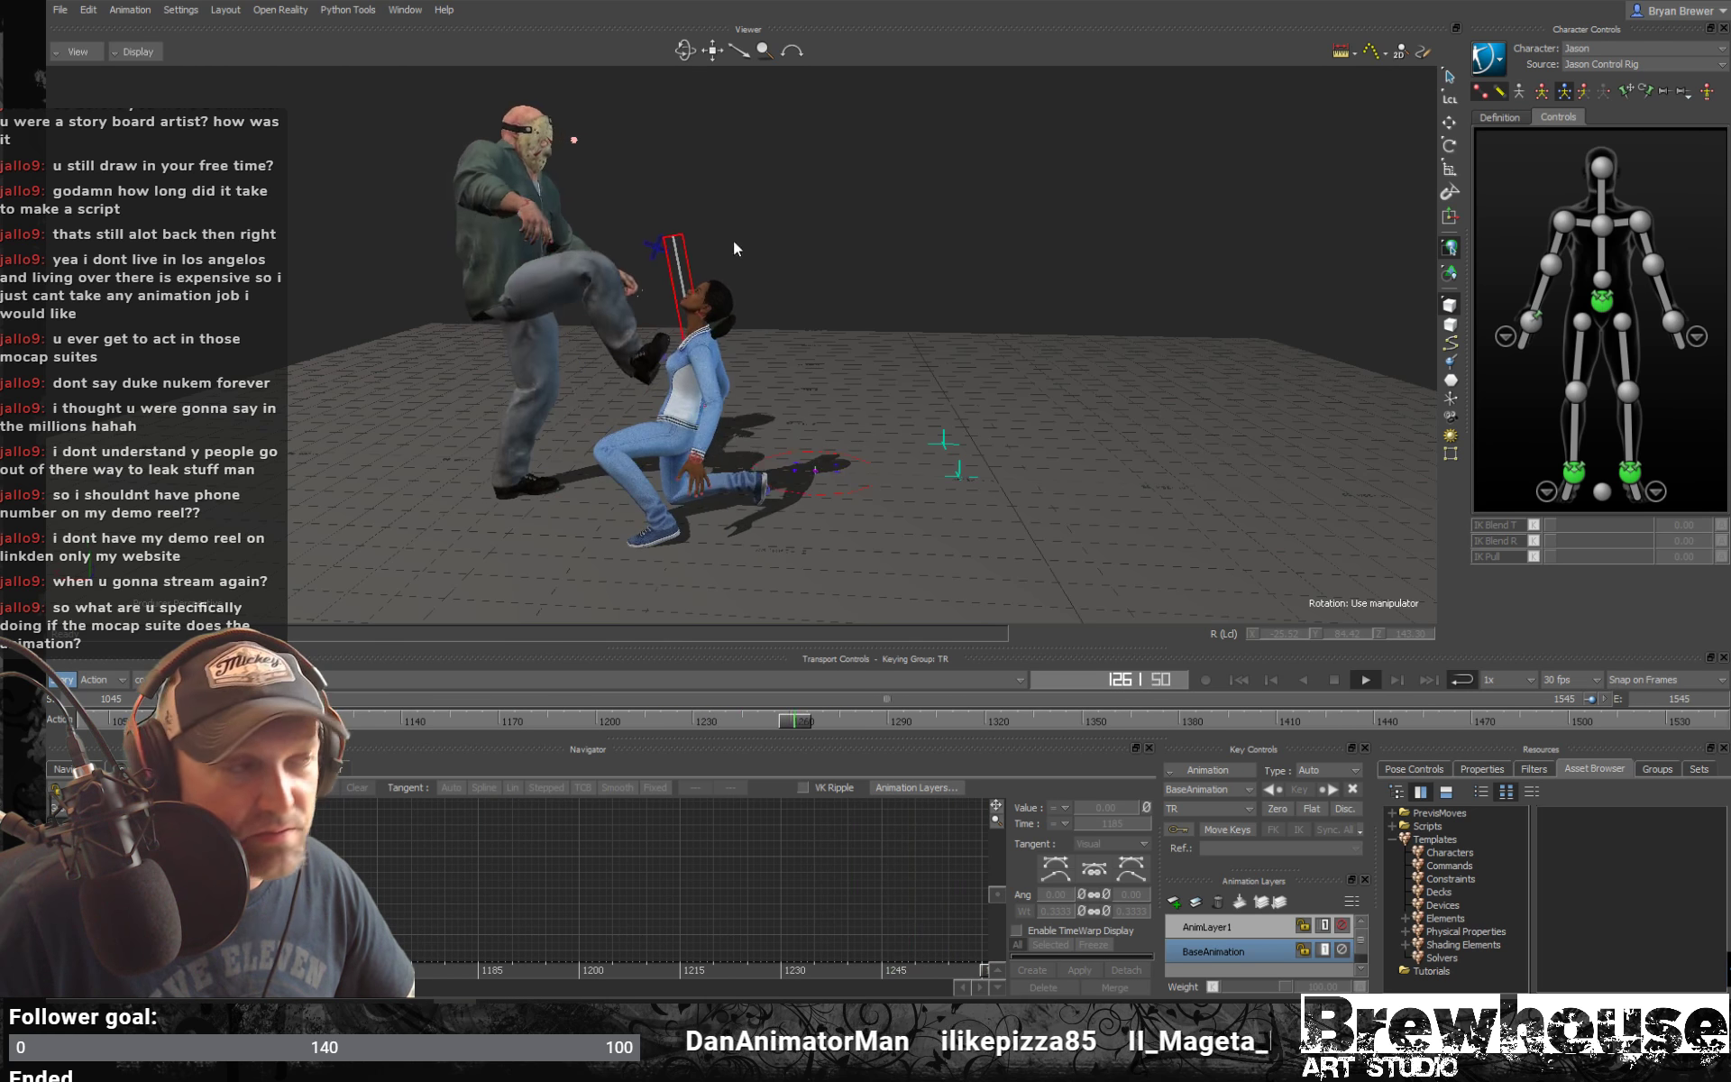
ctrl+shift+drag(768, 341, 733, 348)
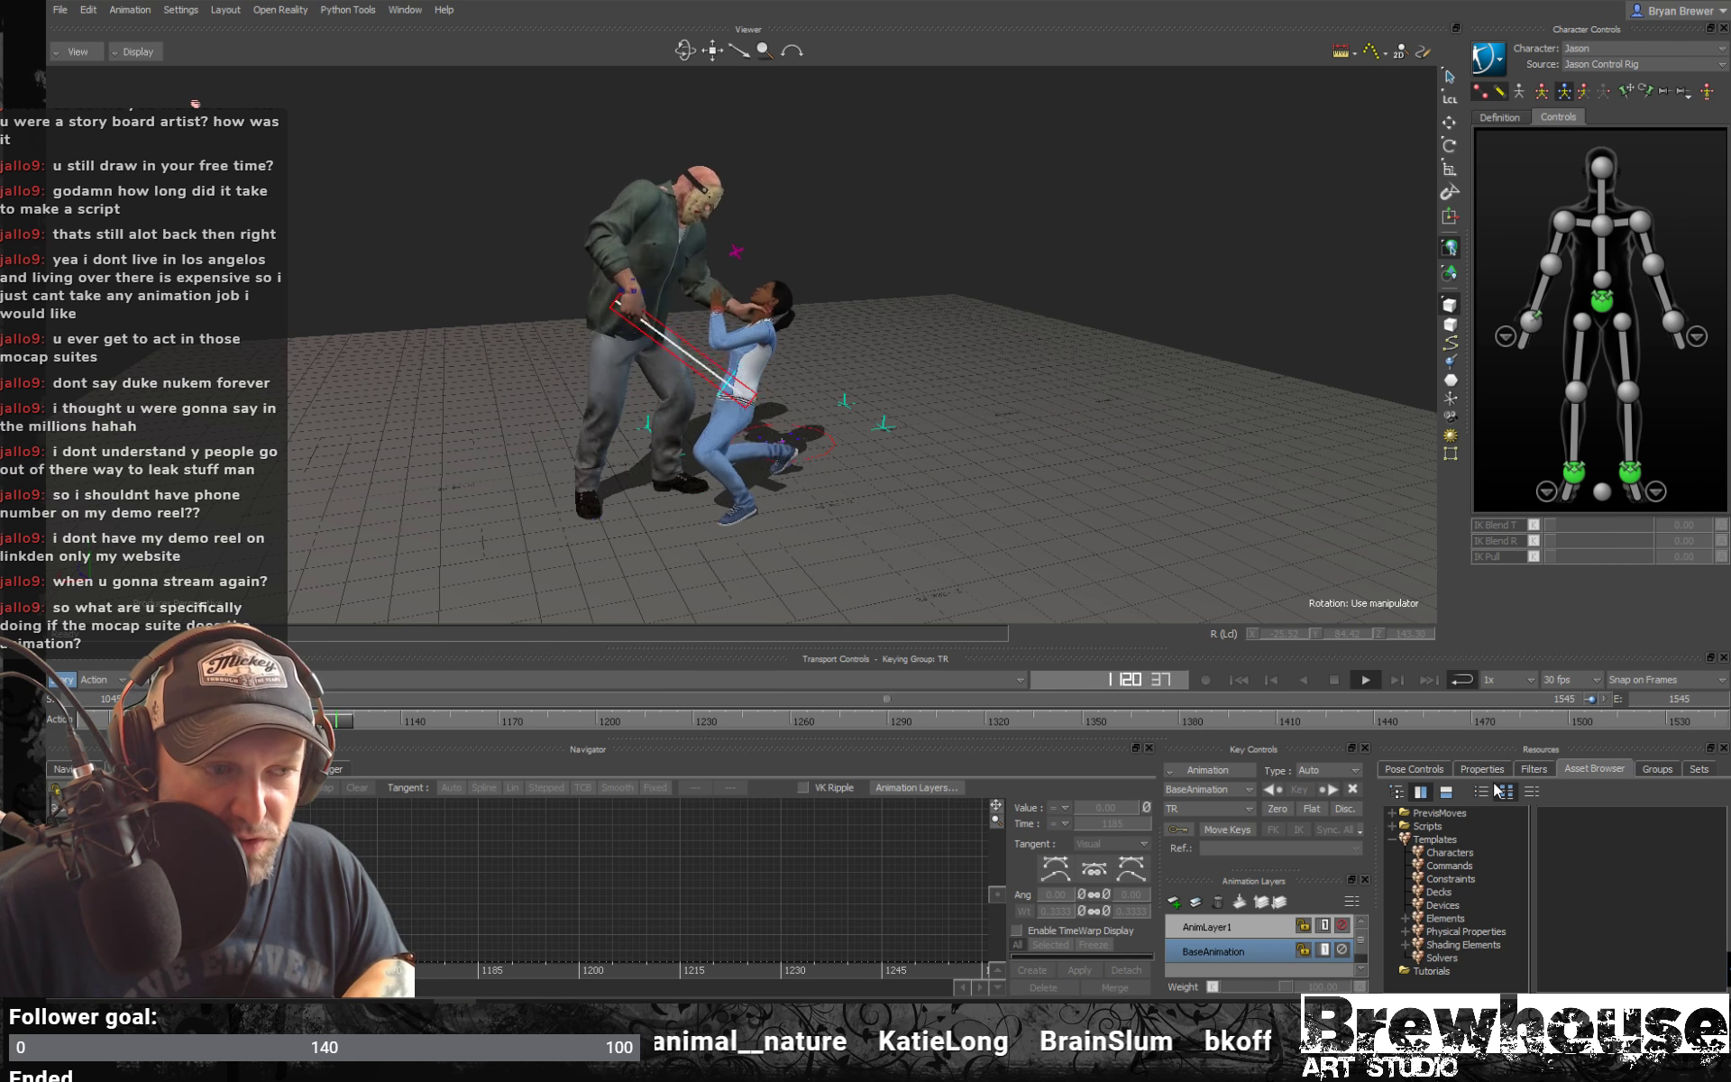
click(1414, 768)
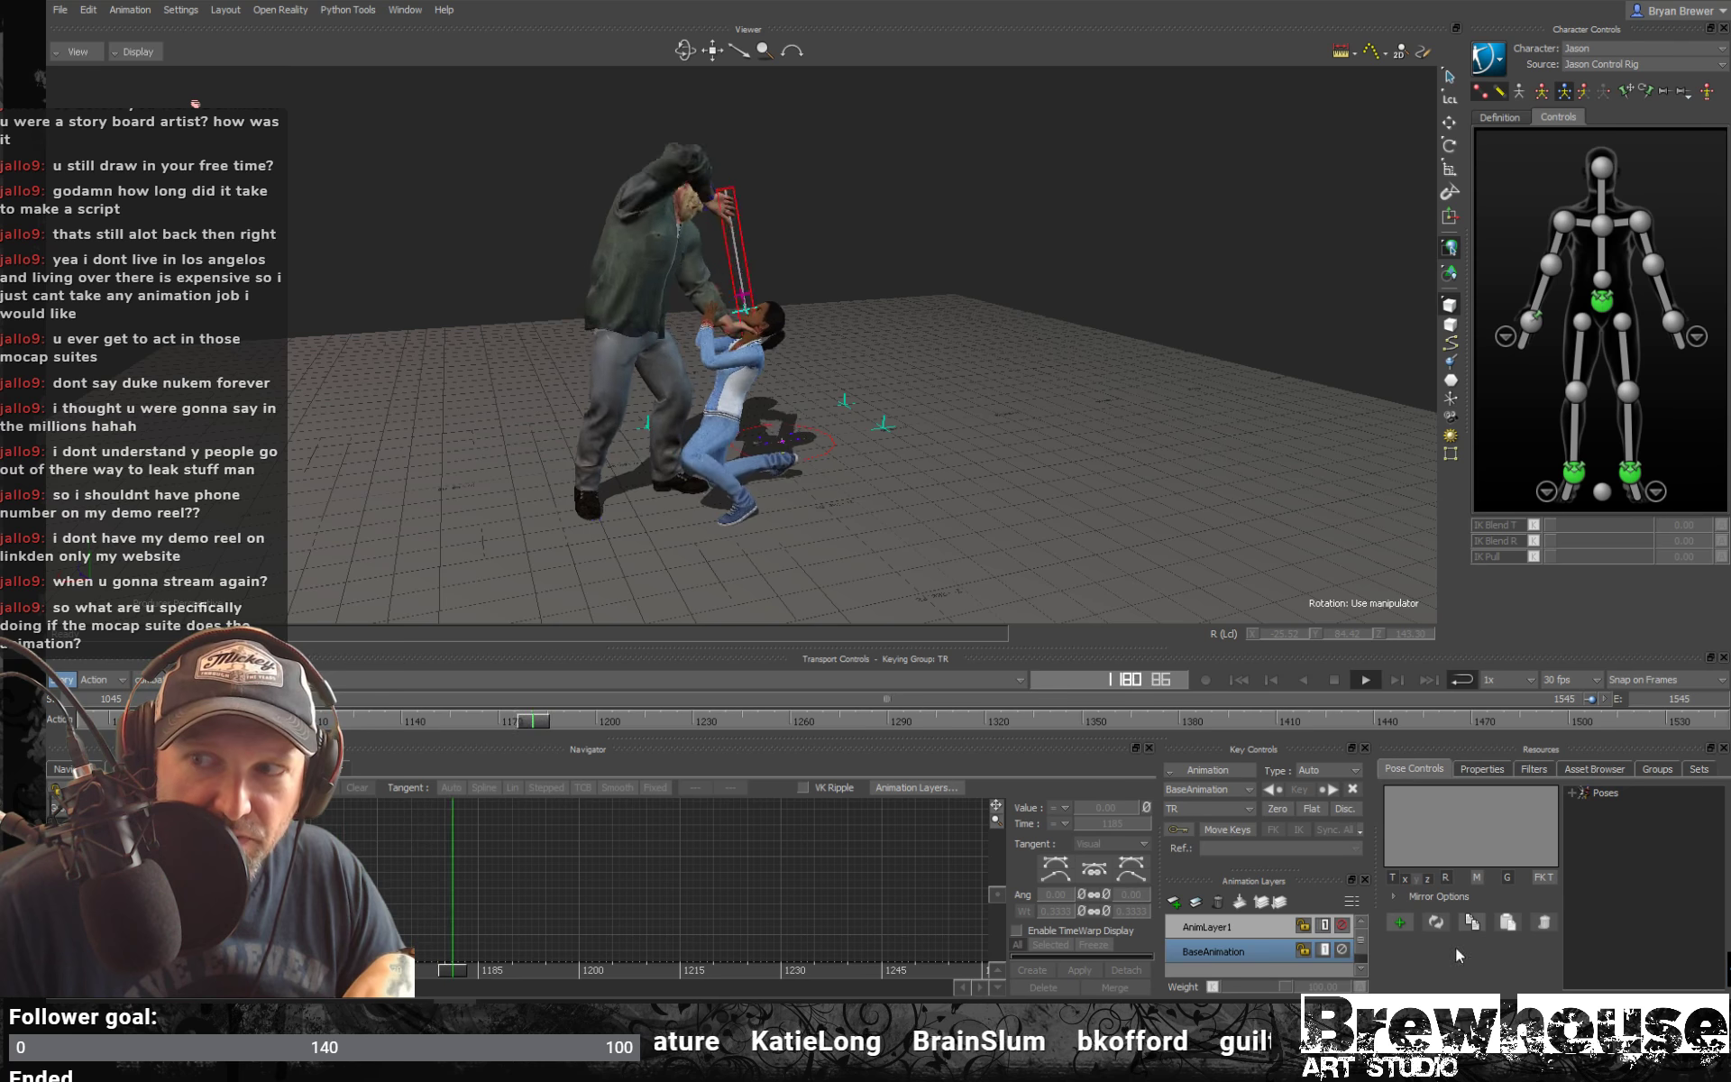